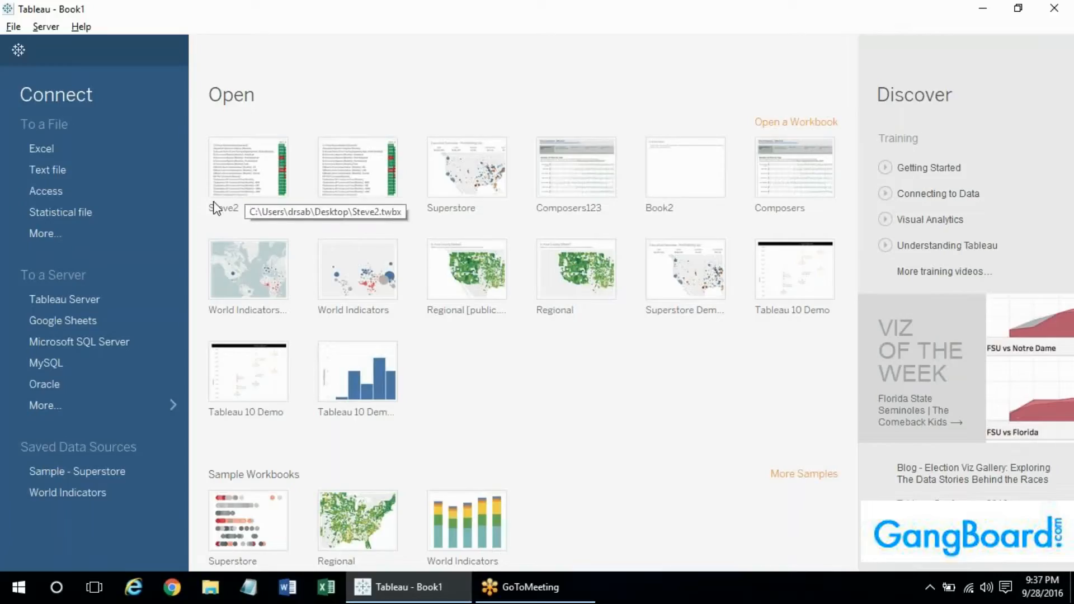
# Open the Steve2 workbook and view Sheet 3, Sheet 4 and Sheet 5
pyautogui.click(247, 188)
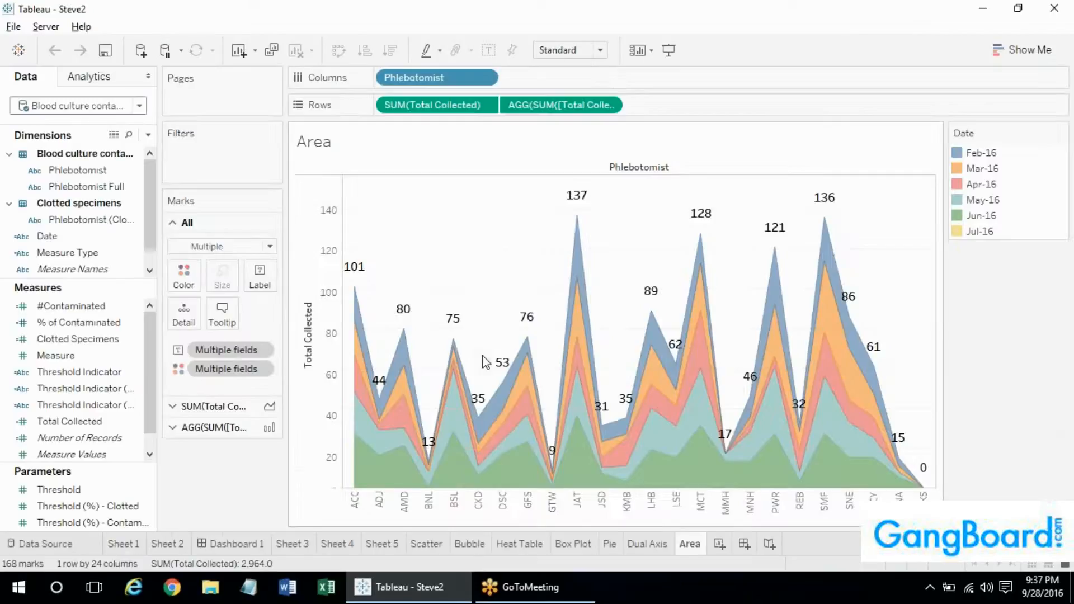
pyautogui.click(290, 545)
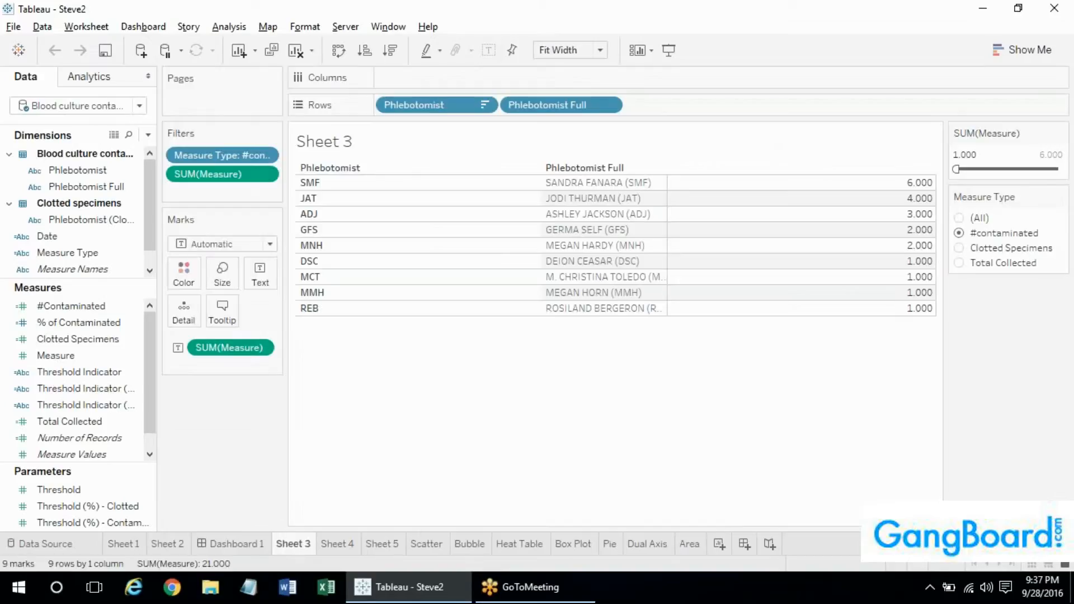
pyautogui.click(342, 551)
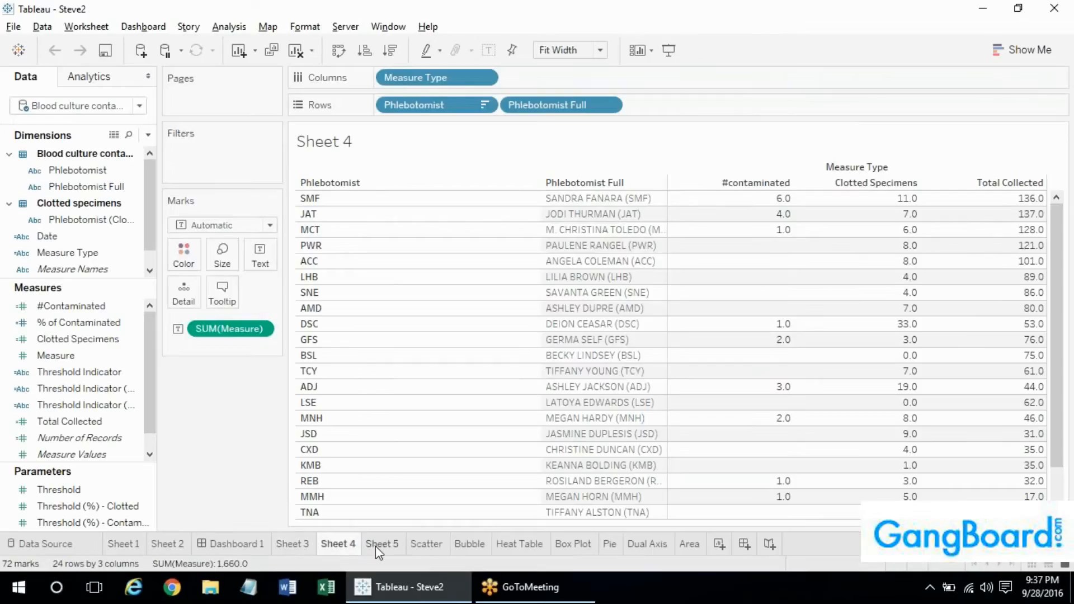
pyautogui.moveTo(375, 546)
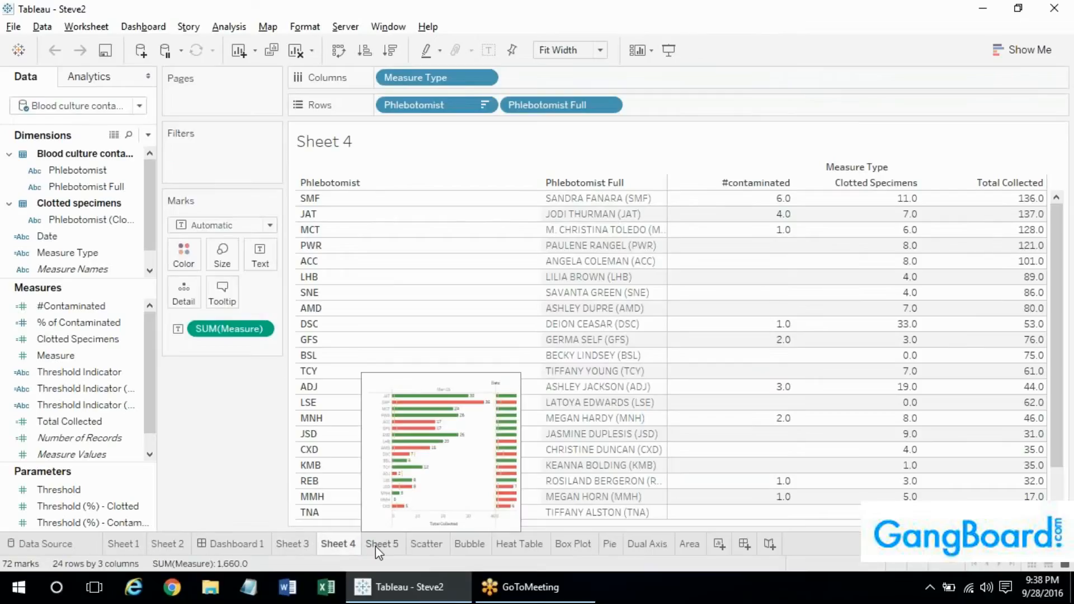
pyautogui.click(374, 546)
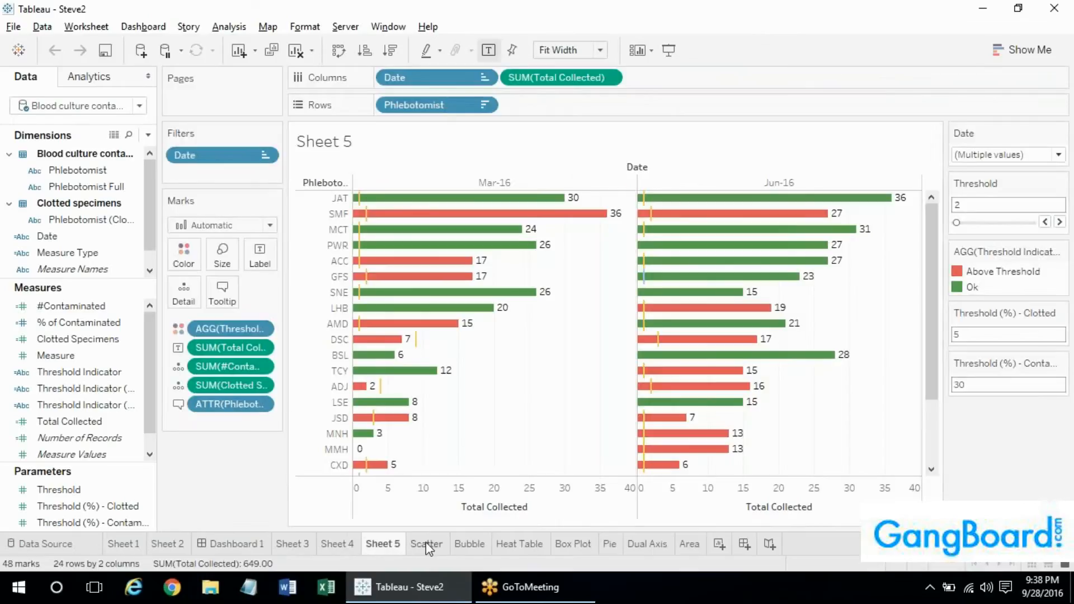
# Examine the Scatter sheet's marks and its % of Contaminated color legend
pyautogui.click(425, 546)
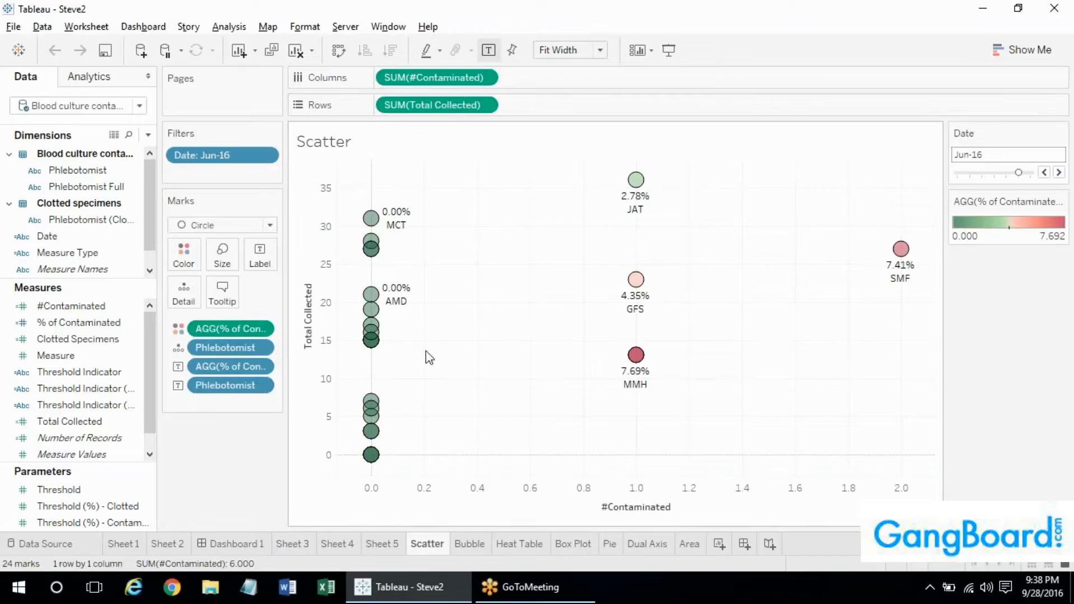
pyautogui.moveTo(637, 182)
pyautogui.moveTo(372, 309)
pyautogui.click(1026, 227)
# Add the Phlebotomist Full field to the Bubble sheet's tooltip and check it on several bubbles
pyautogui.click(474, 547)
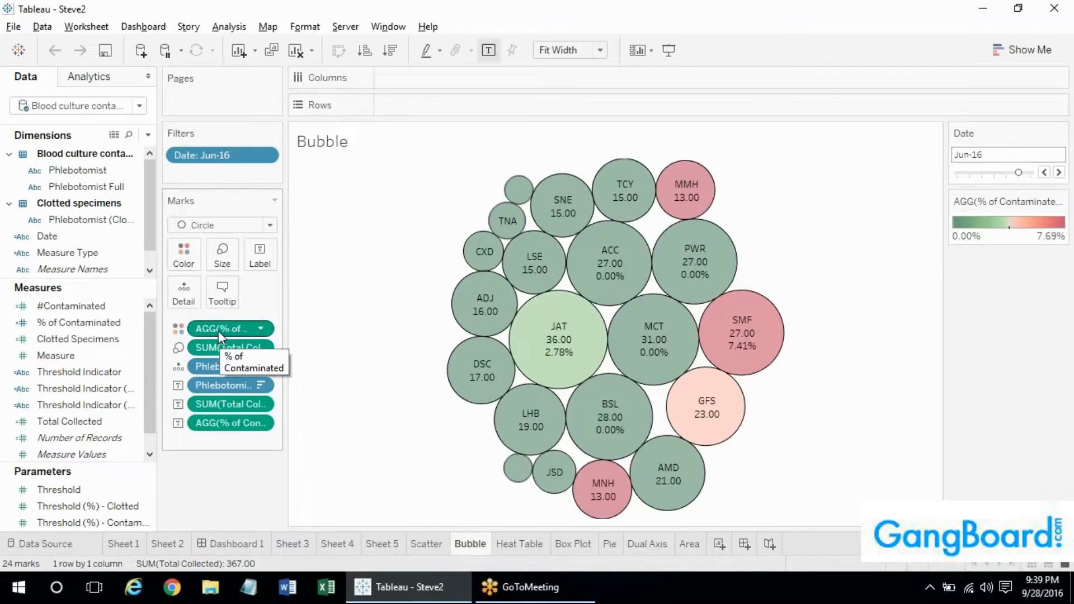
pyautogui.moveTo(740, 325)
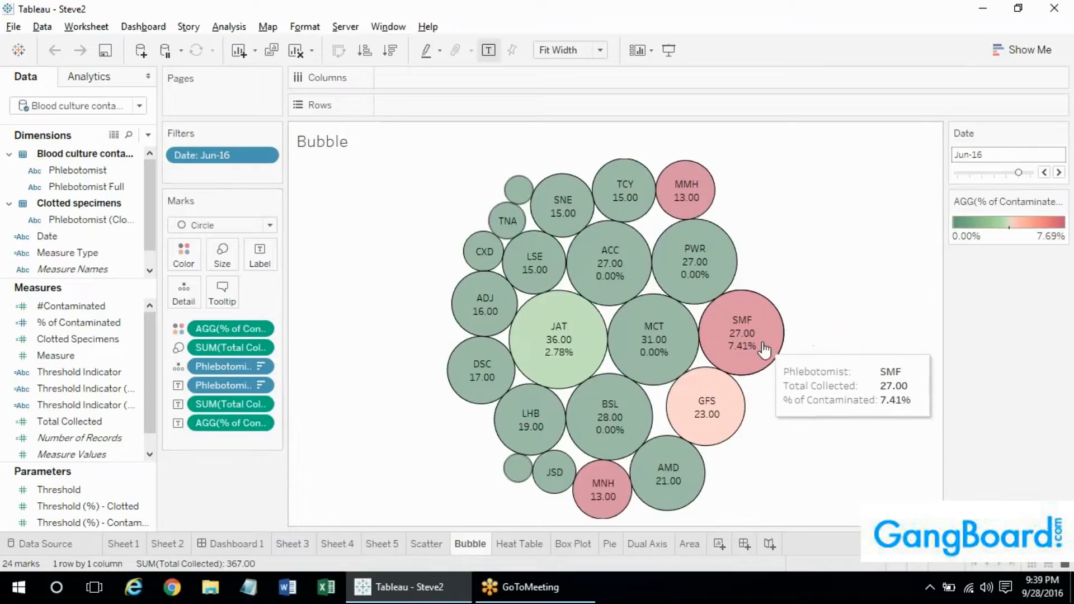
pyautogui.moveTo(87, 190); pyautogui.dragTo(224, 292)
pyautogui.moveTo(775, 343)
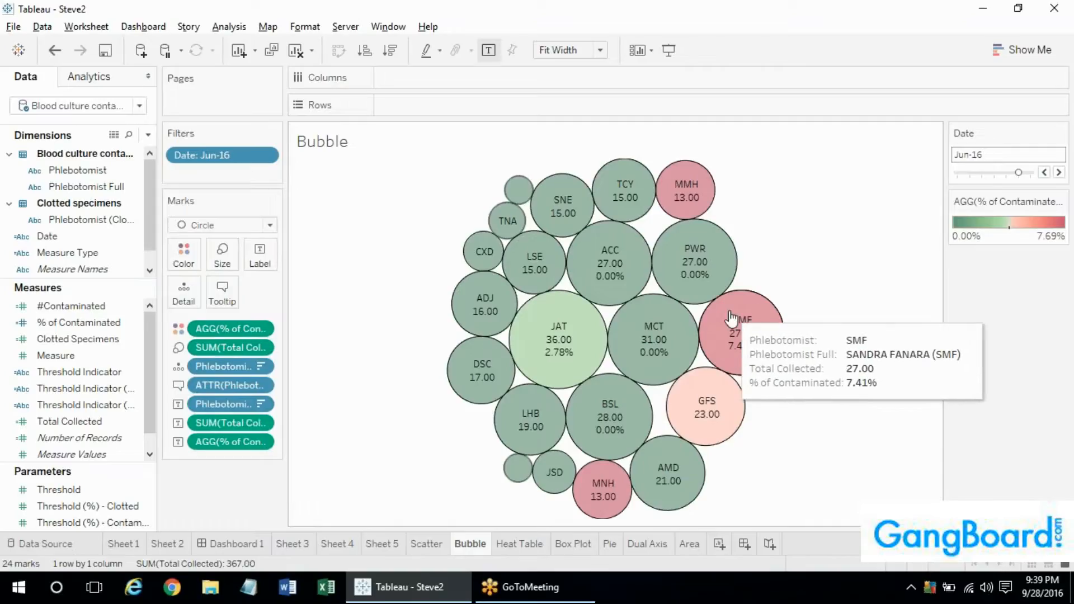
pyautogui.moveTo(605, 476)
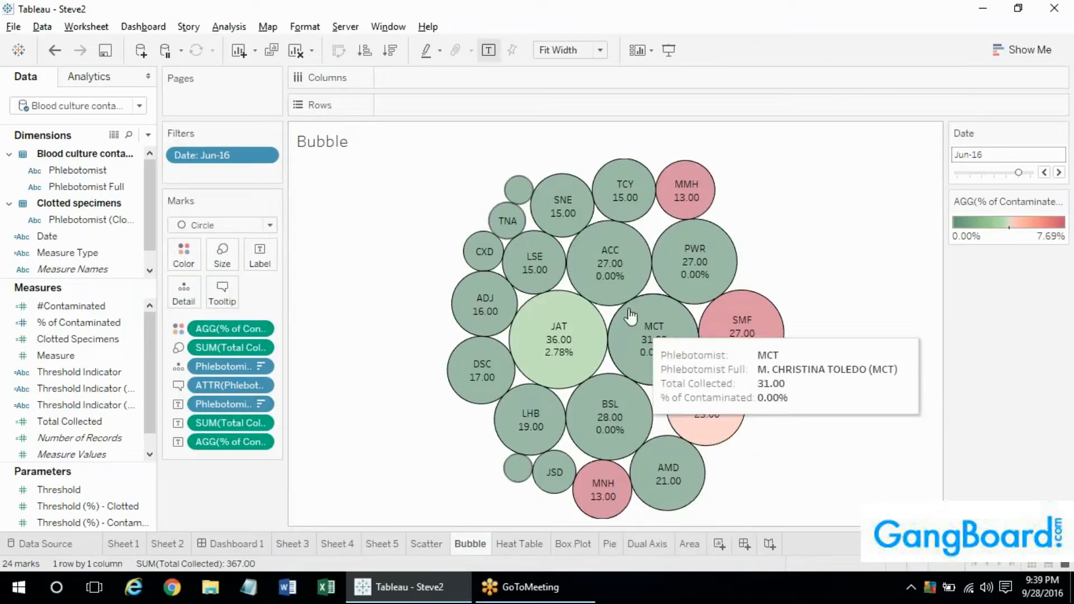
pyautogui.moveTo(595, 435)
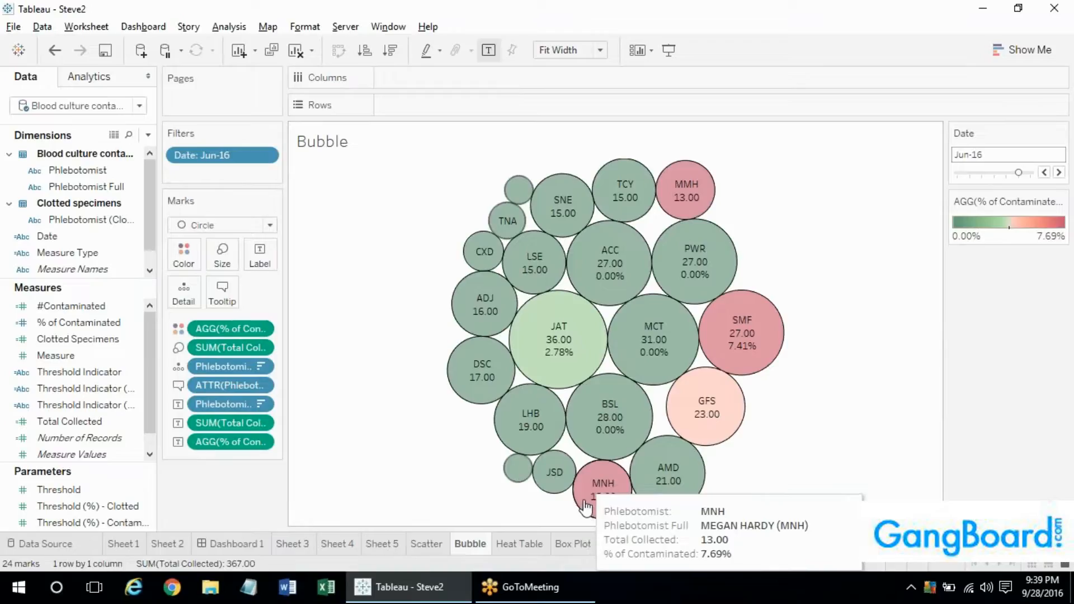
pyautogui.moveTo(709, 417)
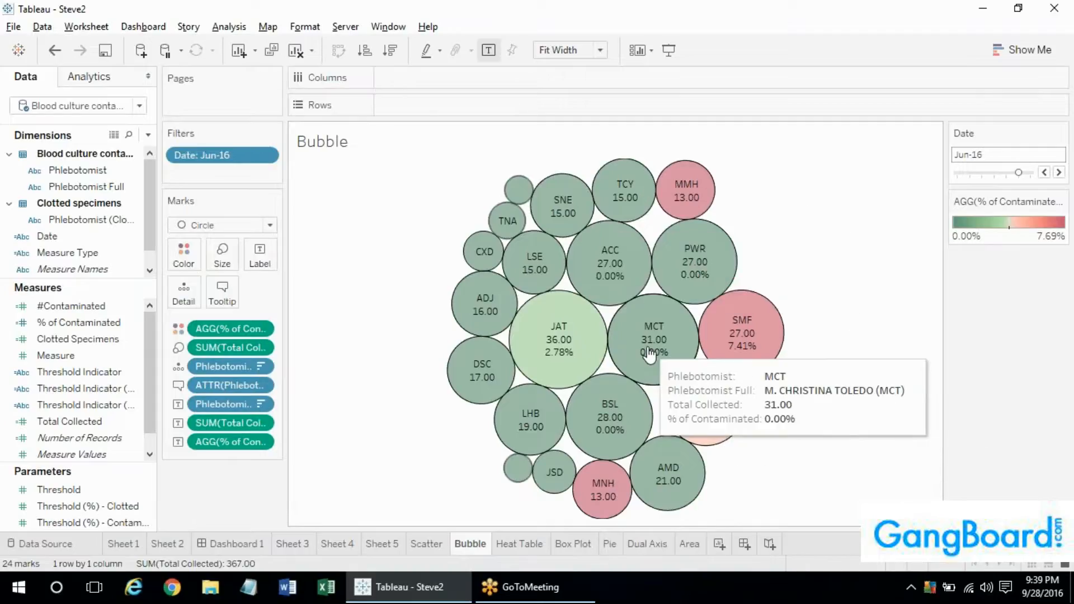
# Compare the Heat Table sheet with the Bubble sheet
pyautogui.click(520, 544)
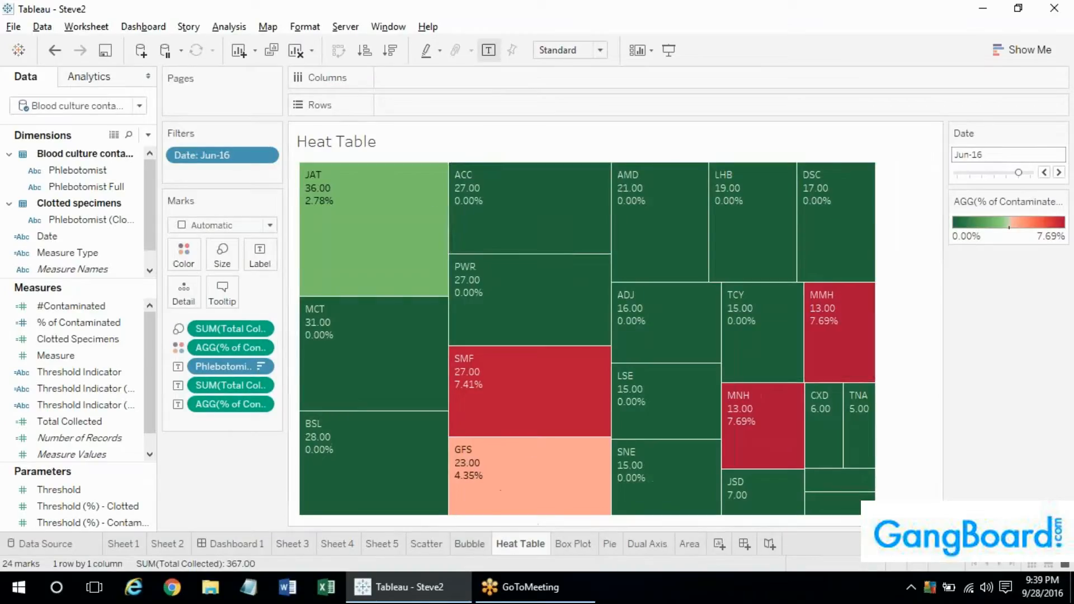
pyautogui.click(469, 544)
pyautogui.click(504, 545)
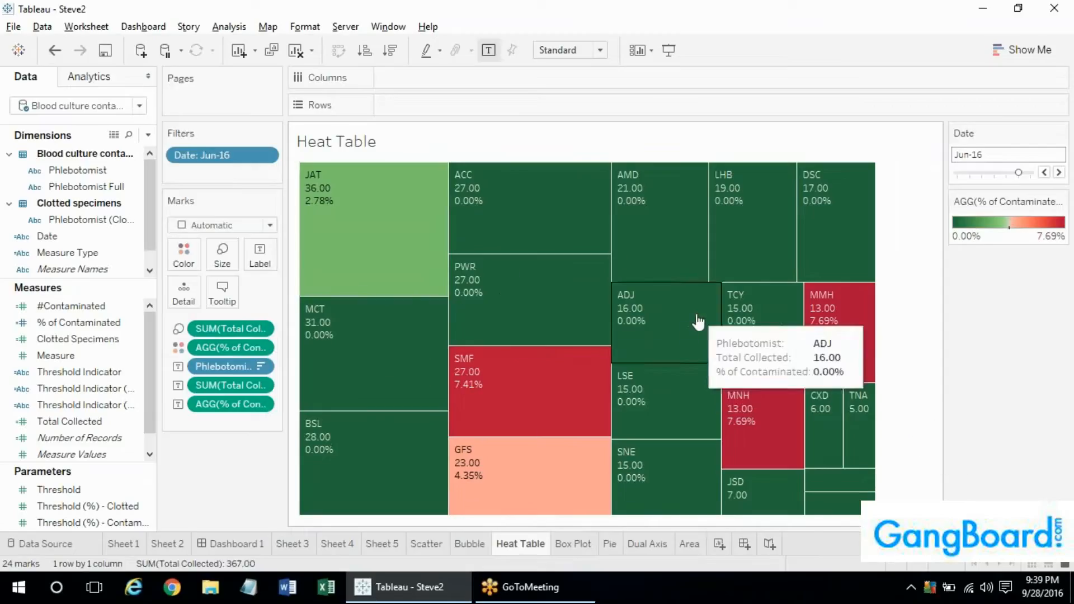
# Add the Phlebotomist Full field to the Box Plot sheet's tooltip and check it on a Feb-16 mark
pyautogui.click(583, 543)
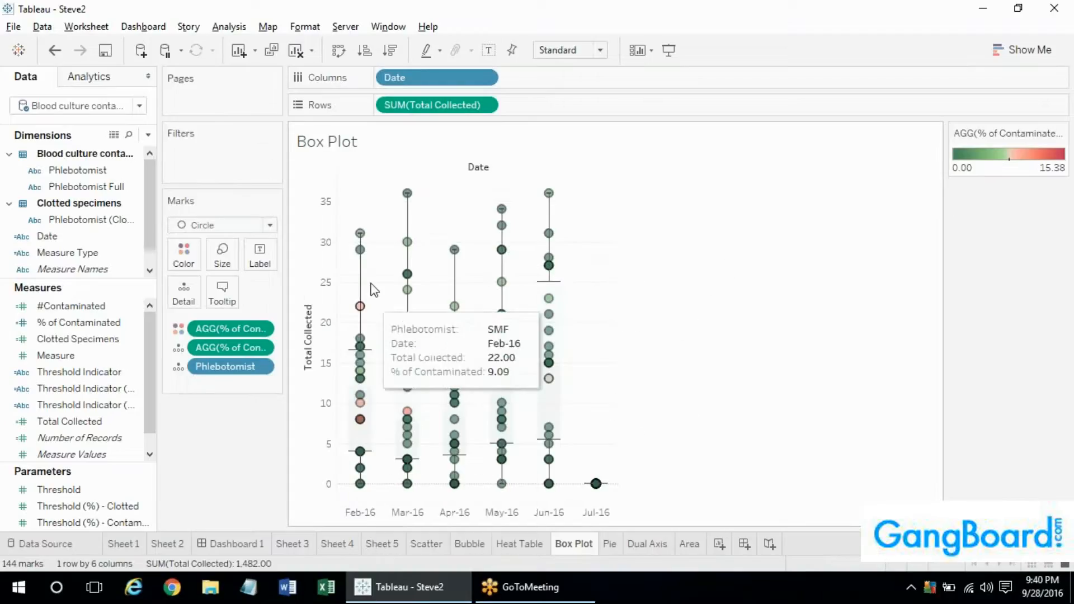
pyautogui.moveTo(350, 364)
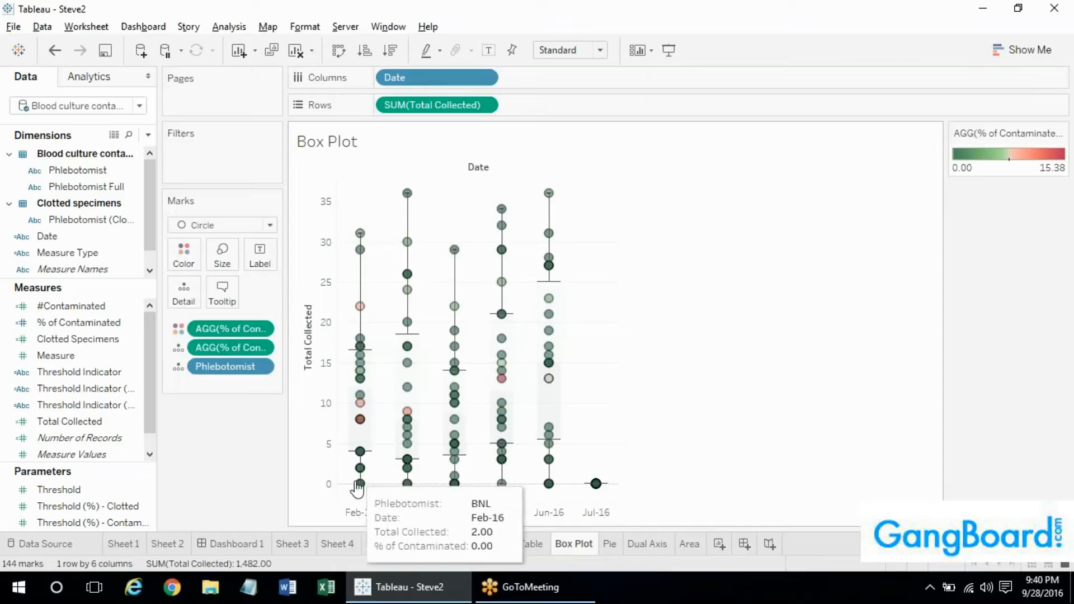
pyautogui.moveTo(363, 426)
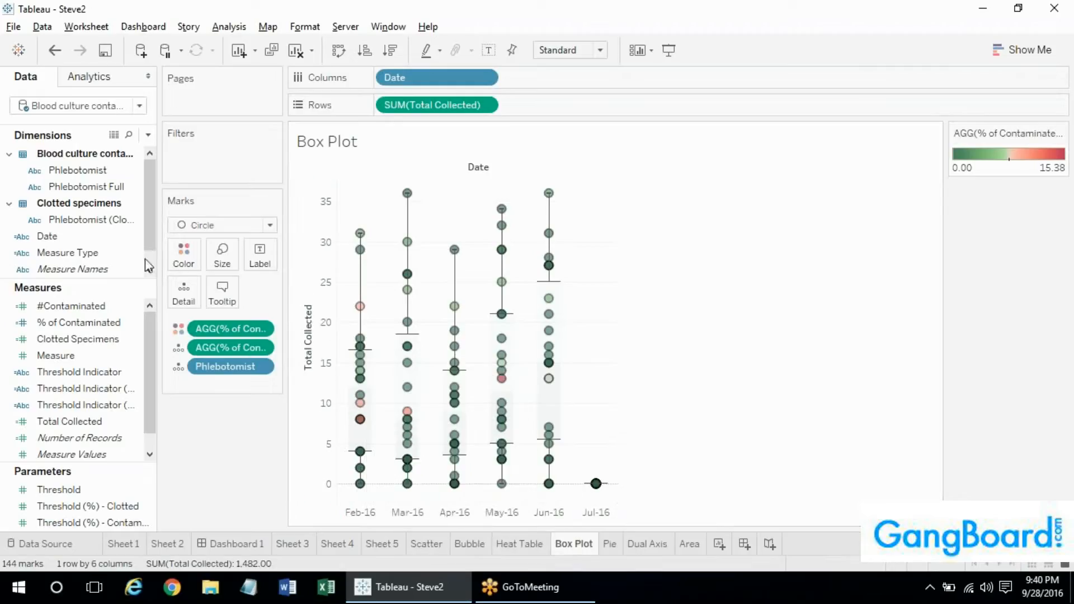
pyautogui.moveTo(101, 187); pyautogui.dragTo(222, 292)
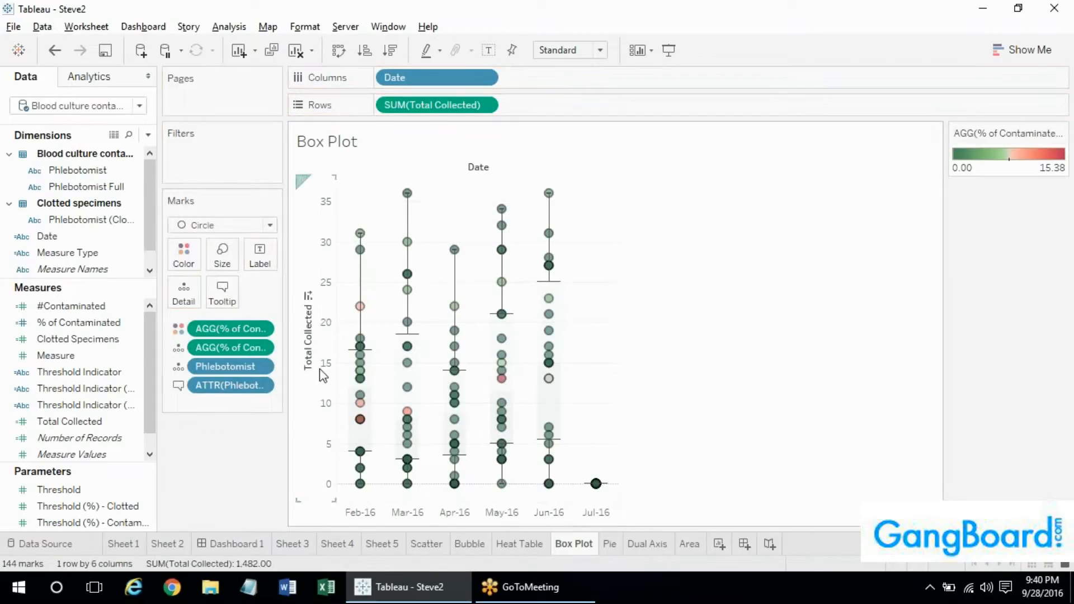
pyautogui.moveTo(360, 420)
# Move the Bubble sheet's Date filter through different months and all dates, ending on Feb-16
pyautogui.click(470, 543)
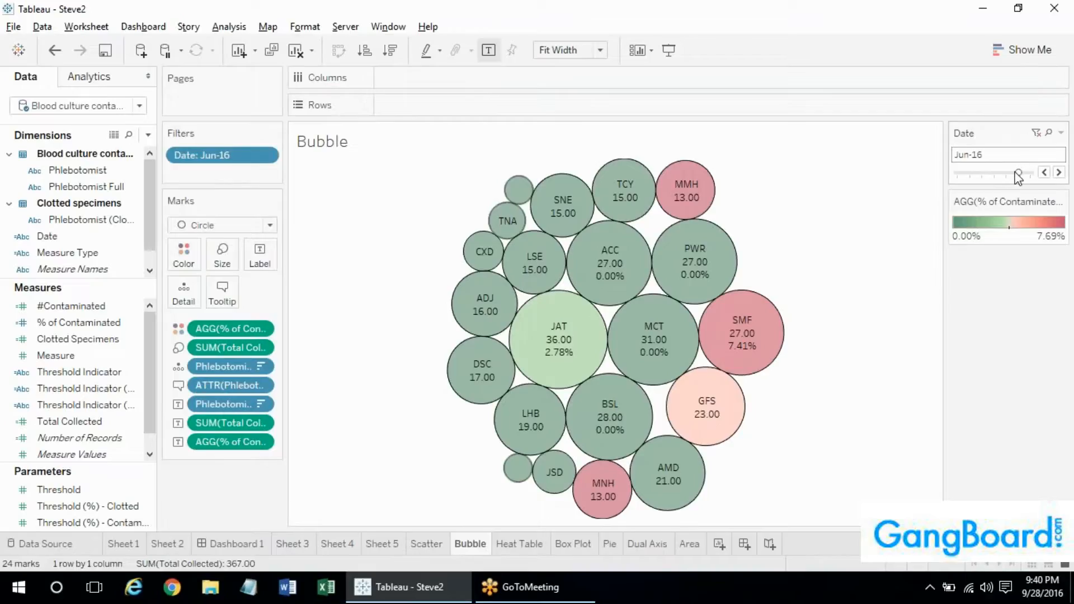
pyautogui.moveTo(1017, 173); pyautogui.dragTo(1006, 175)
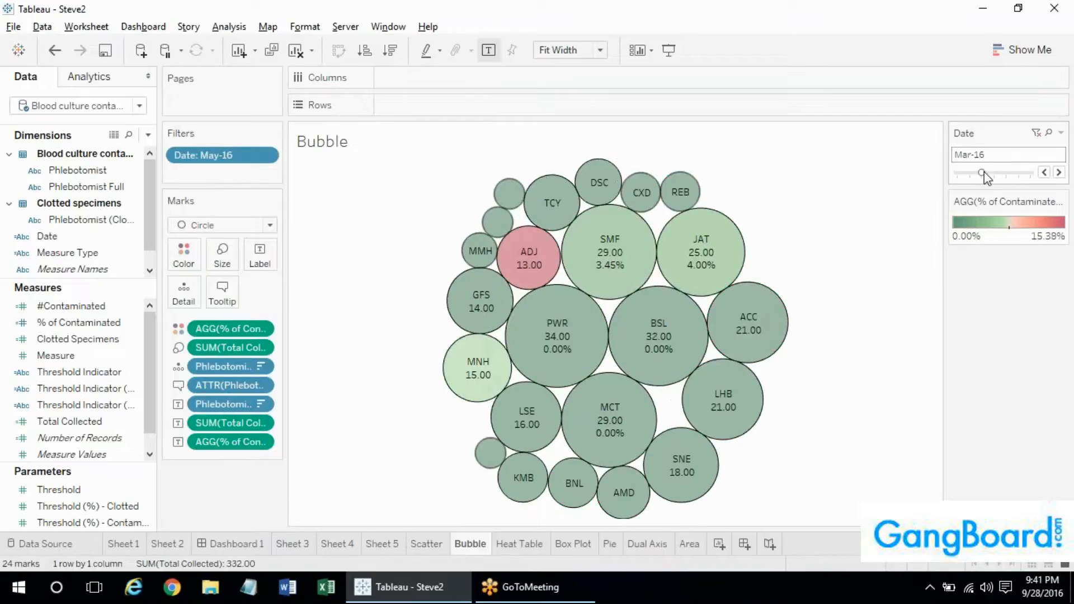
pyautogui.moveTo(970, 174); pyautogui.dragTo(1023, 174)
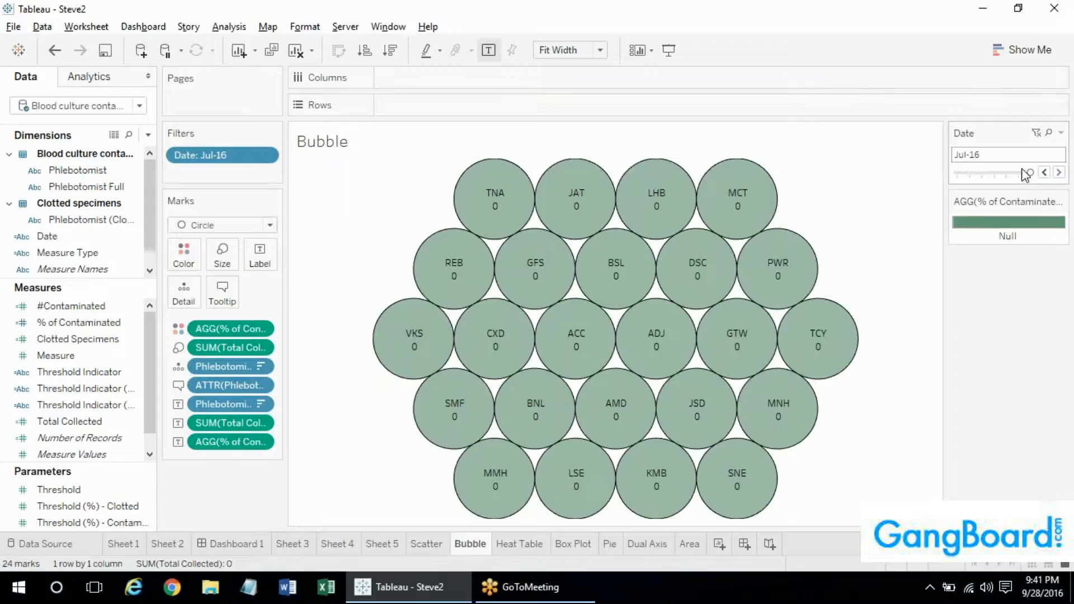
pyautogui.moveTo(1026, 175); pyautogui.dragTo(964, 178)
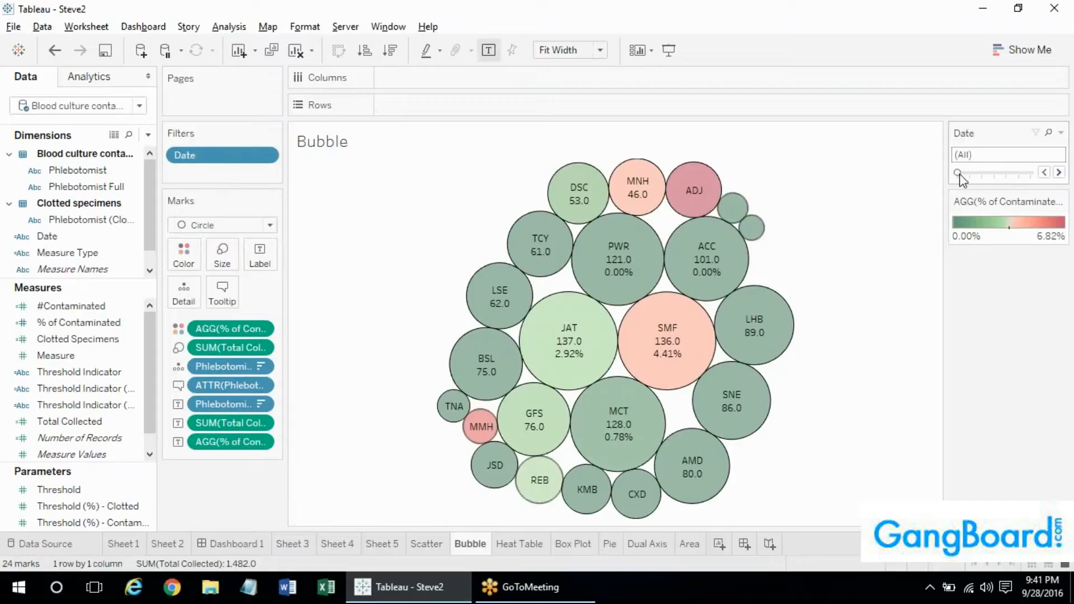
pyautogui.moveTo(967, 180); pyautogui.dragTo(972, 178)
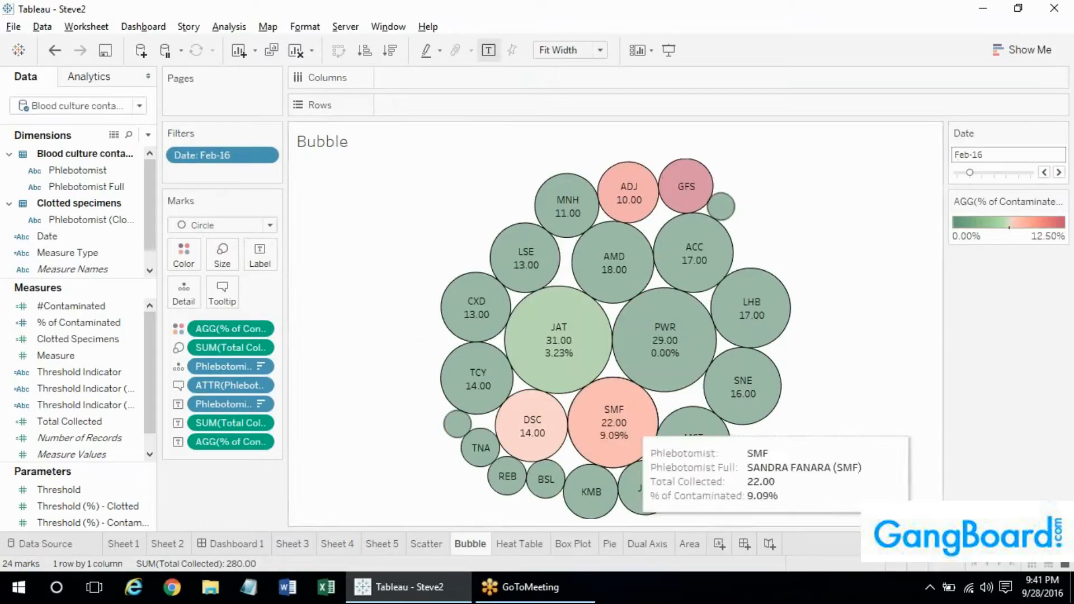
# Review the Scatter, Heat Table and Box Plot sheets and preview the Pie sheet
pyautogui.click(426, 543)
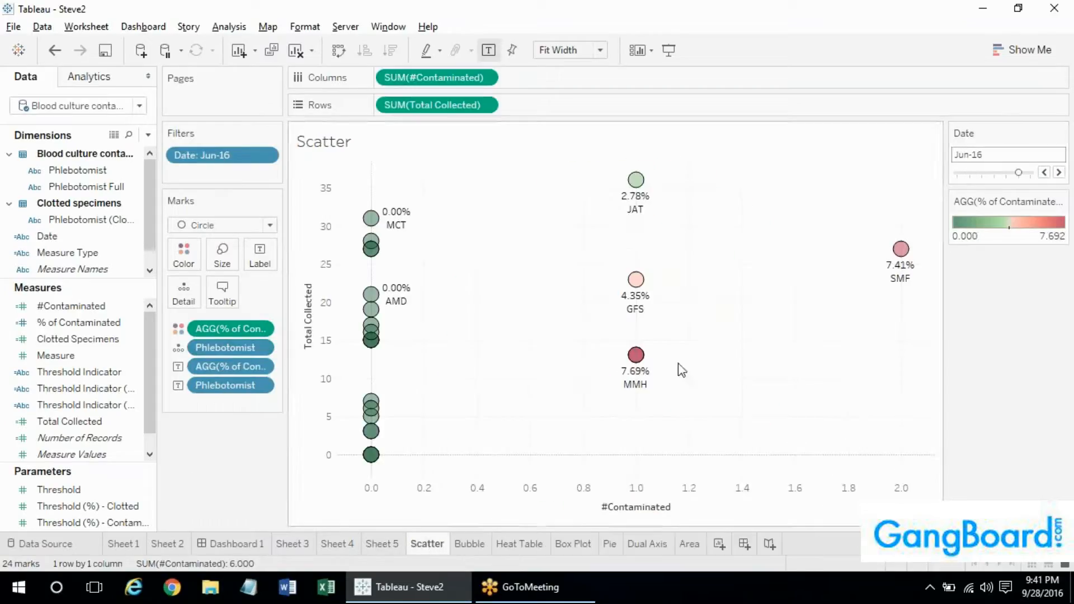
pyautogui.click(521, 544)
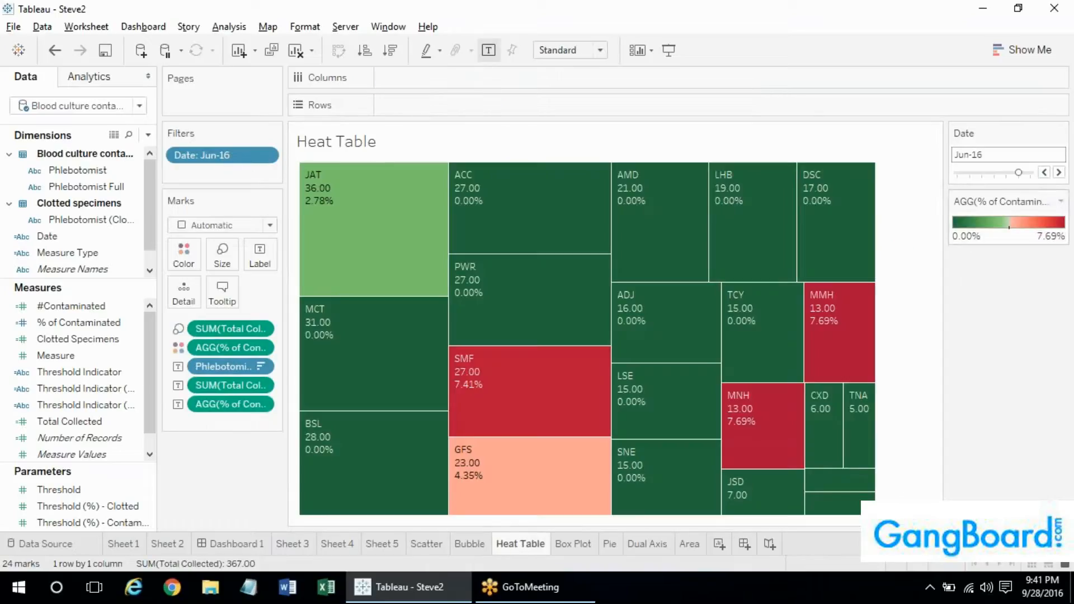
pyautogui.moveTo(536, 554)
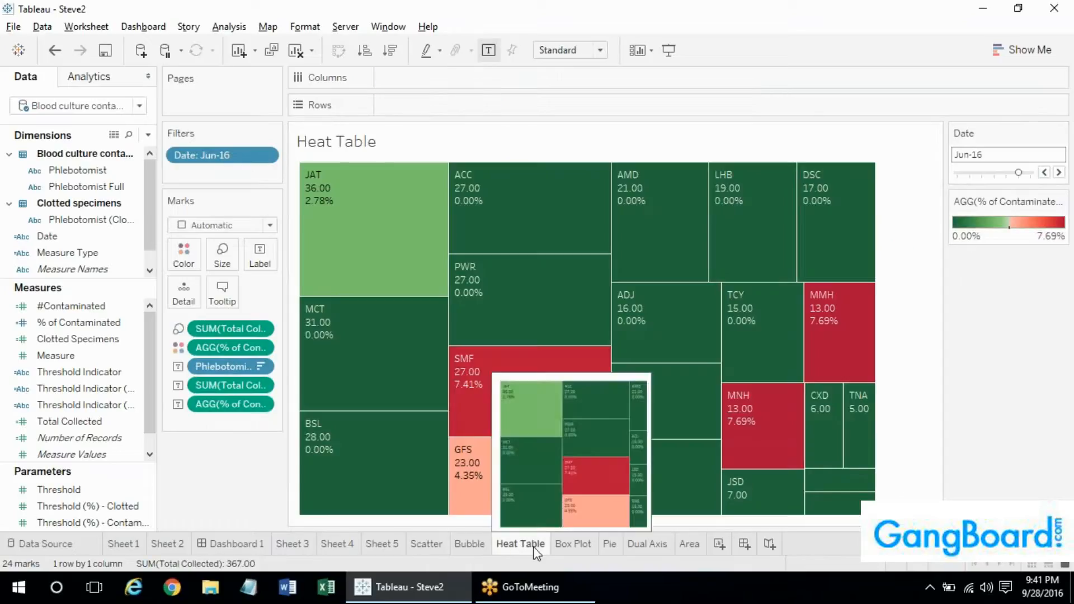
pyautogui.click(564, 547)
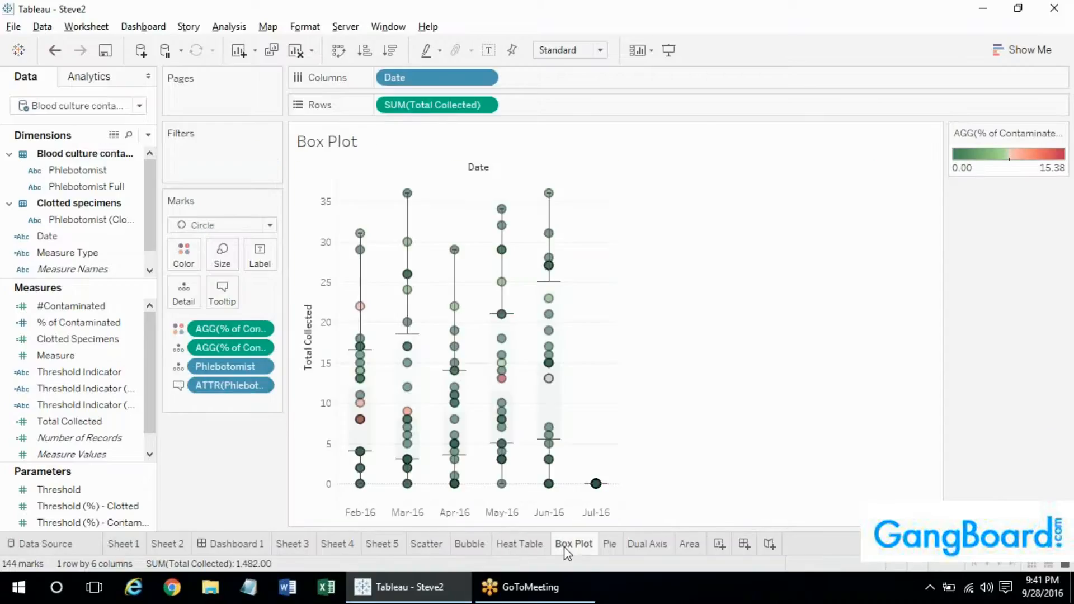
pyautogui.moveTo(603, 548)
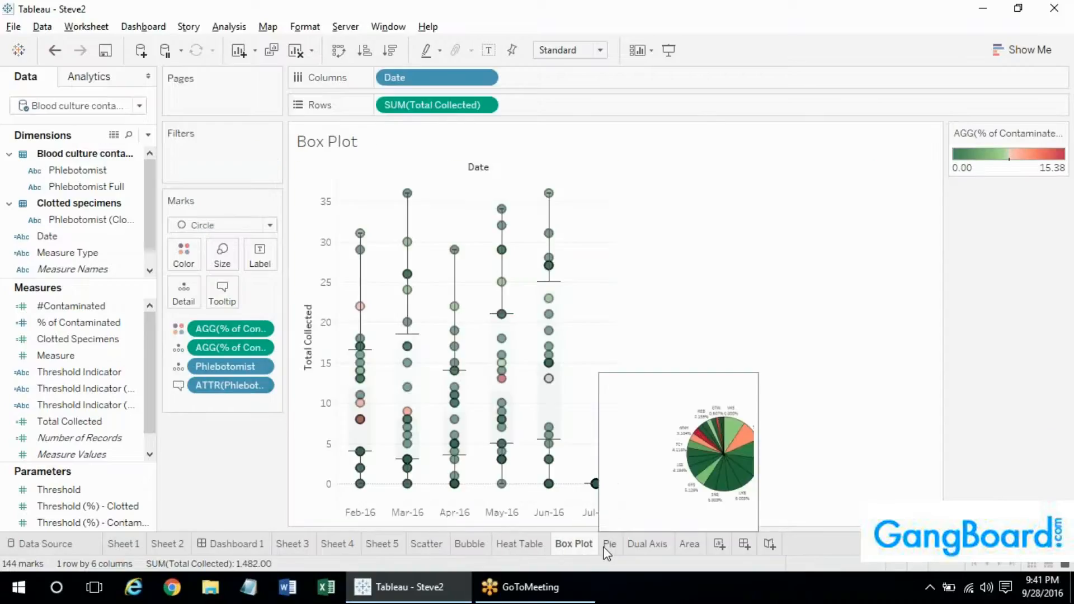
# Add the Phlebotomist Full field to the Pie sheet's tooltip and check it on the slices
pyautogui.click(606, 552)
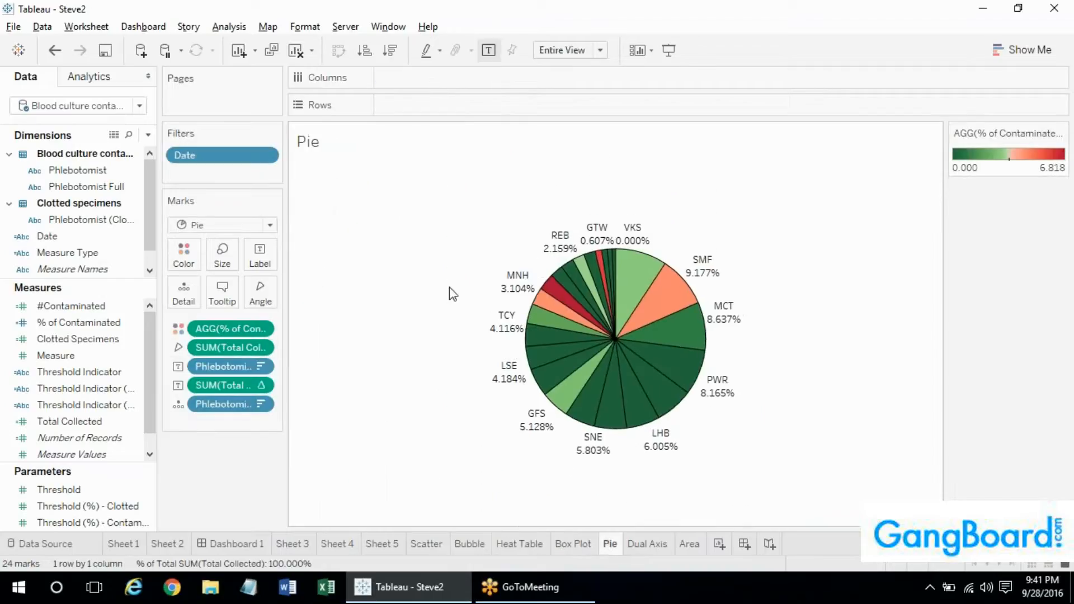
pyautogui.moveTo(677, 291)
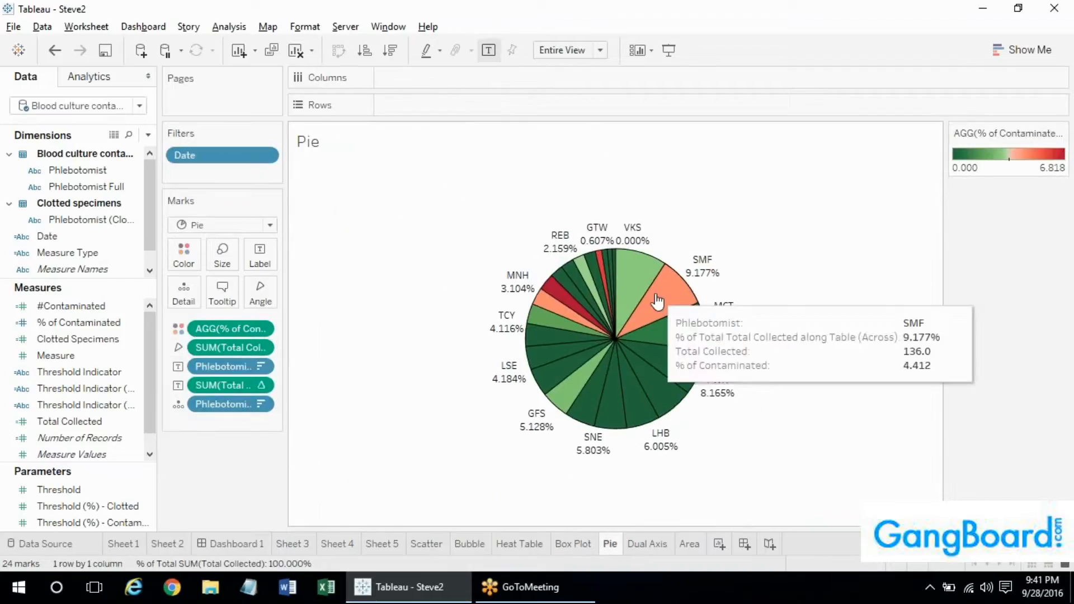
pyautogui.moveTo(613, 403)
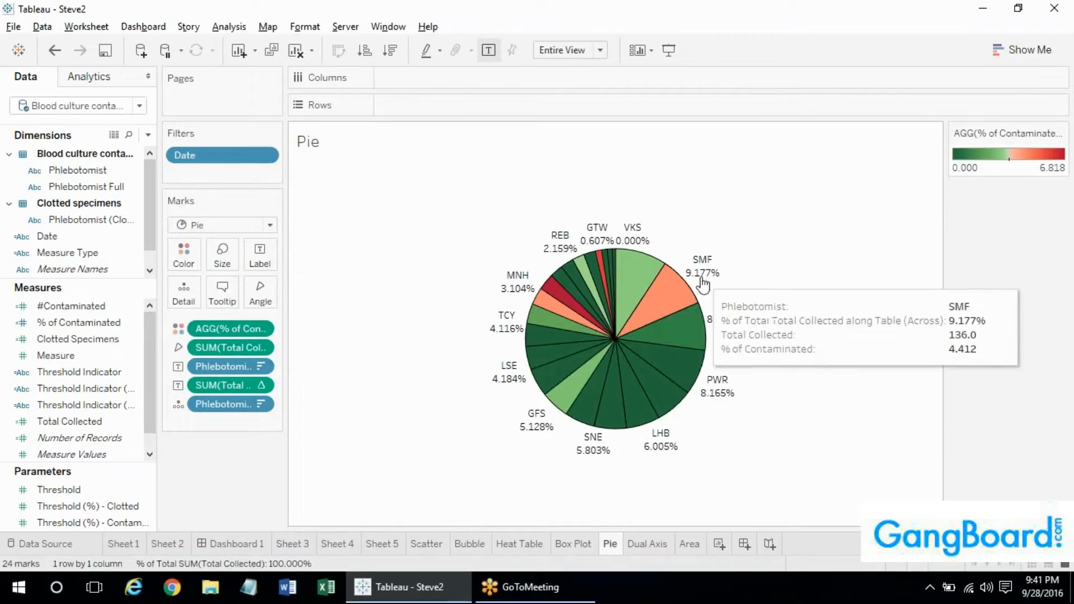
pyautogui.moveTo(56, 188); pyautogui.dragTo(222, 292)
pyautogui.moveTo(670, 302)
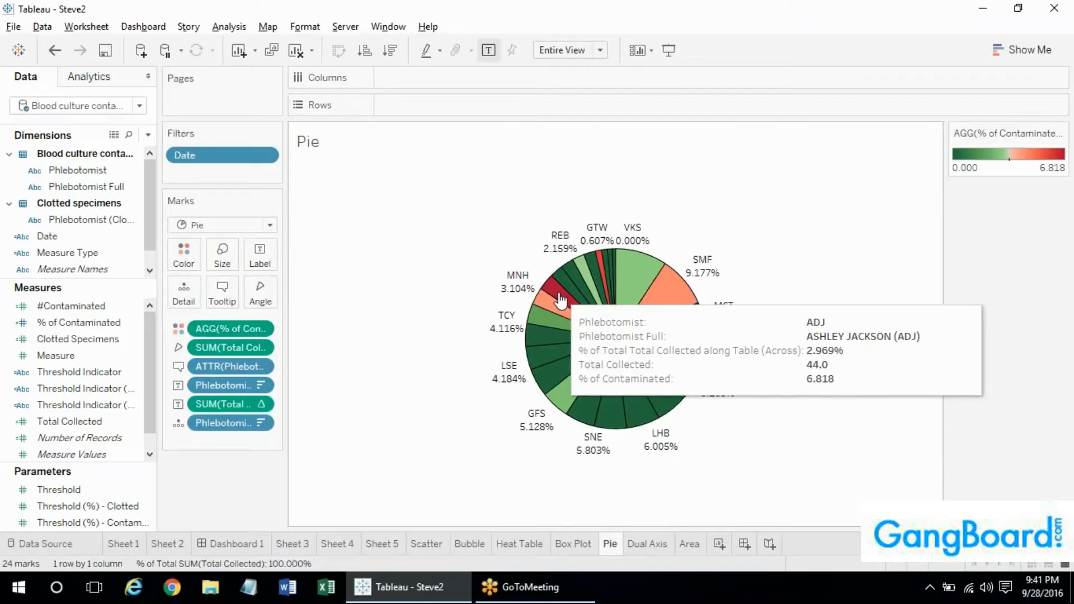
pyautogui.rightClick(236, 158)
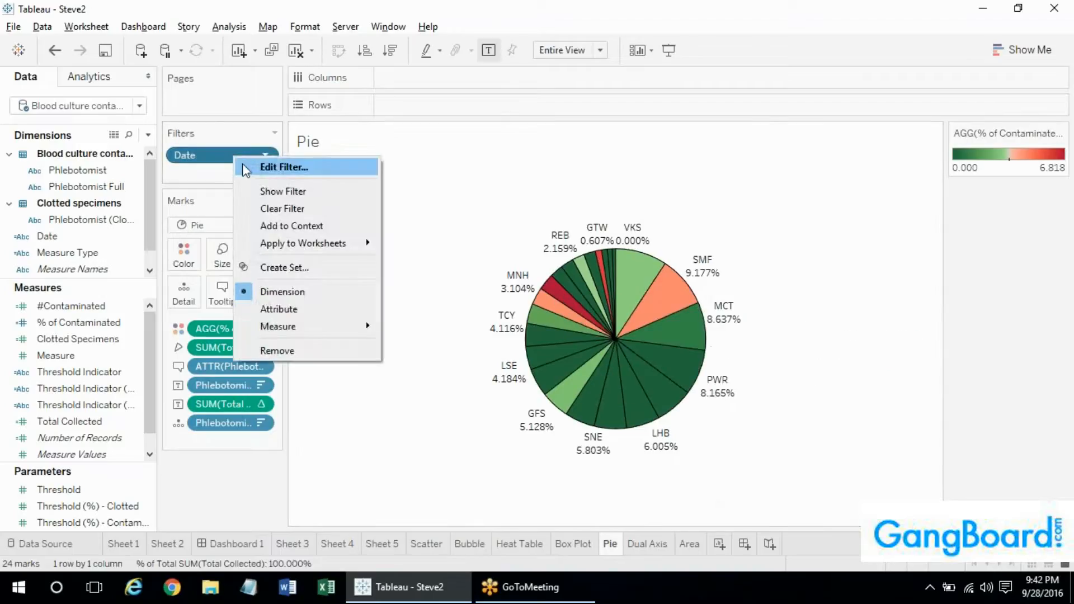
pyautogui.click(253, 168)
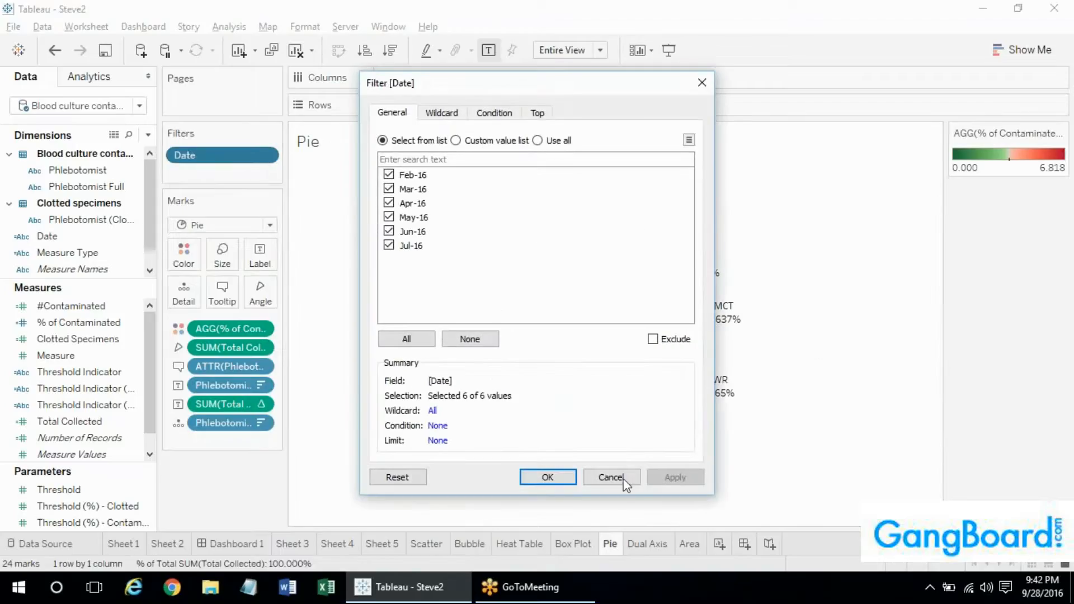
pyautogui.click(624, 479)
# Show the Pie sheet's Date filter as a single value slider and set it back to all dates
pyautogui.rightClick(239, 159)
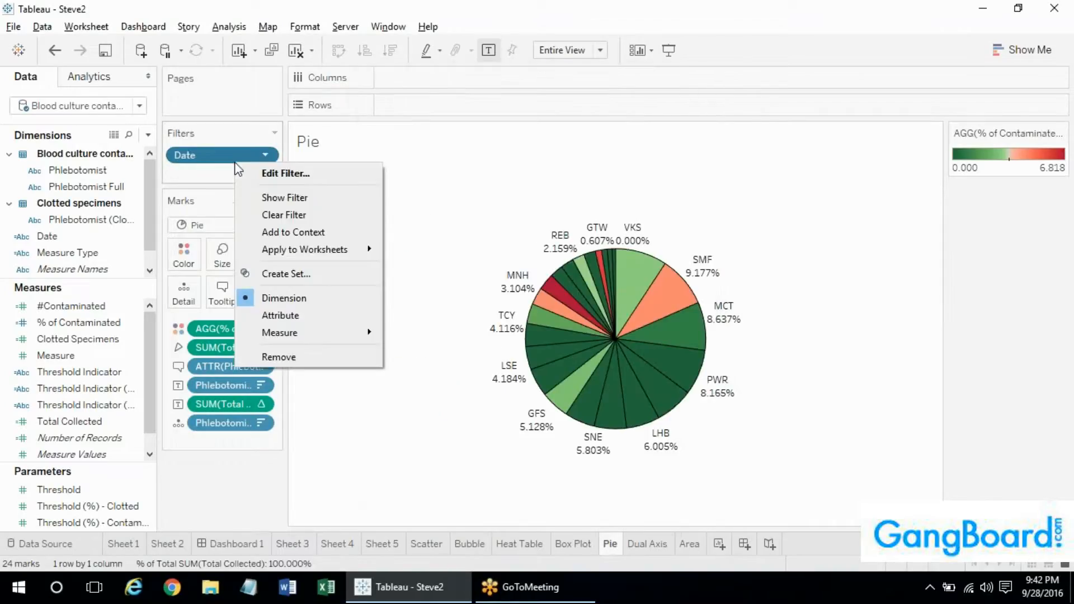
pyautogui.click(265, 196)
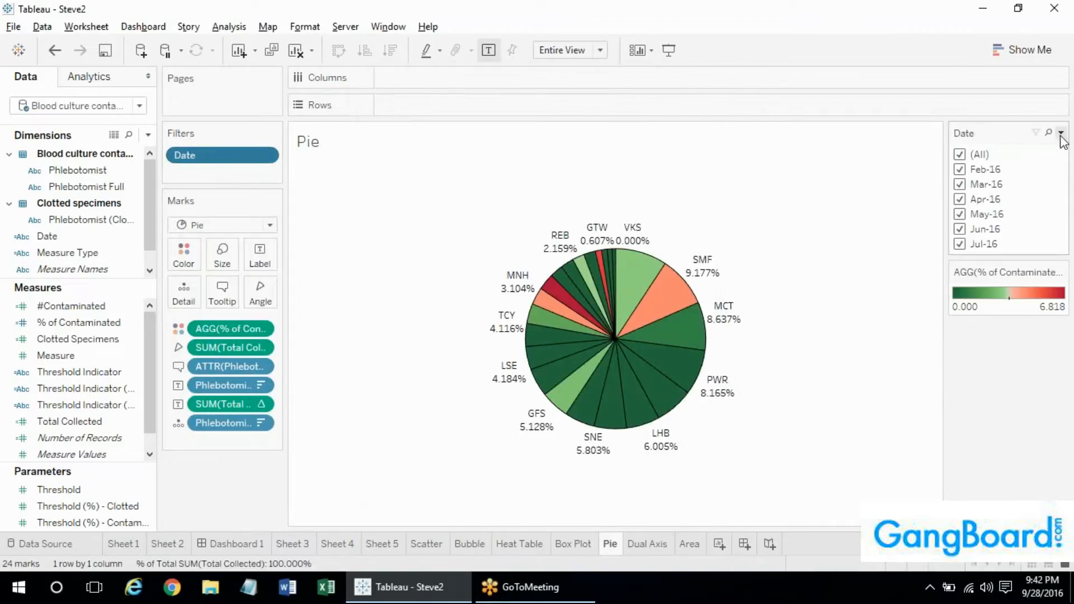
pyautogui.click(1061, 134)
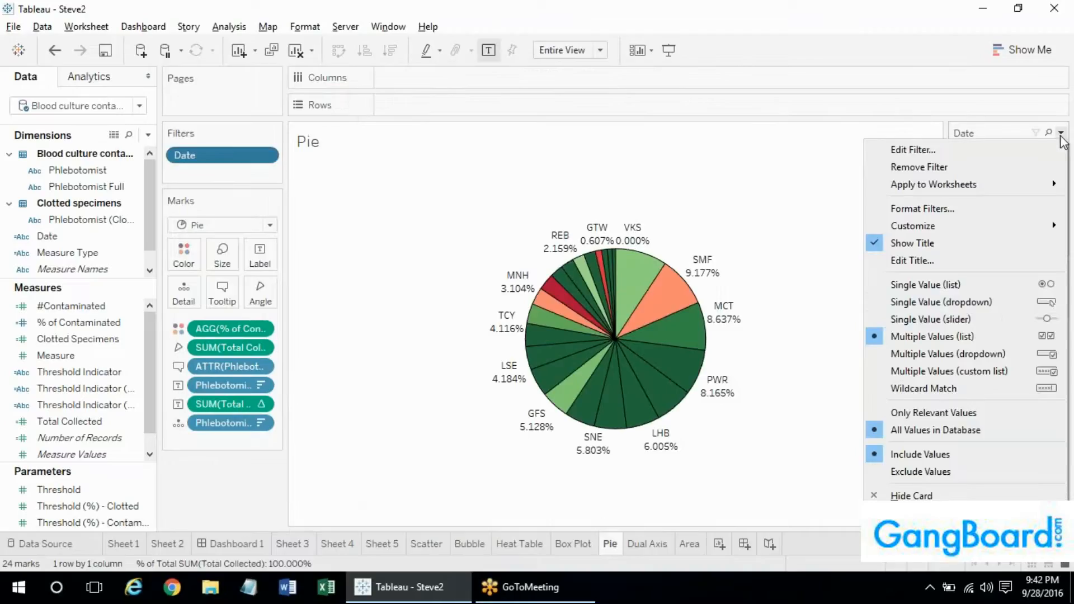
pyautogui.click(973, 317)
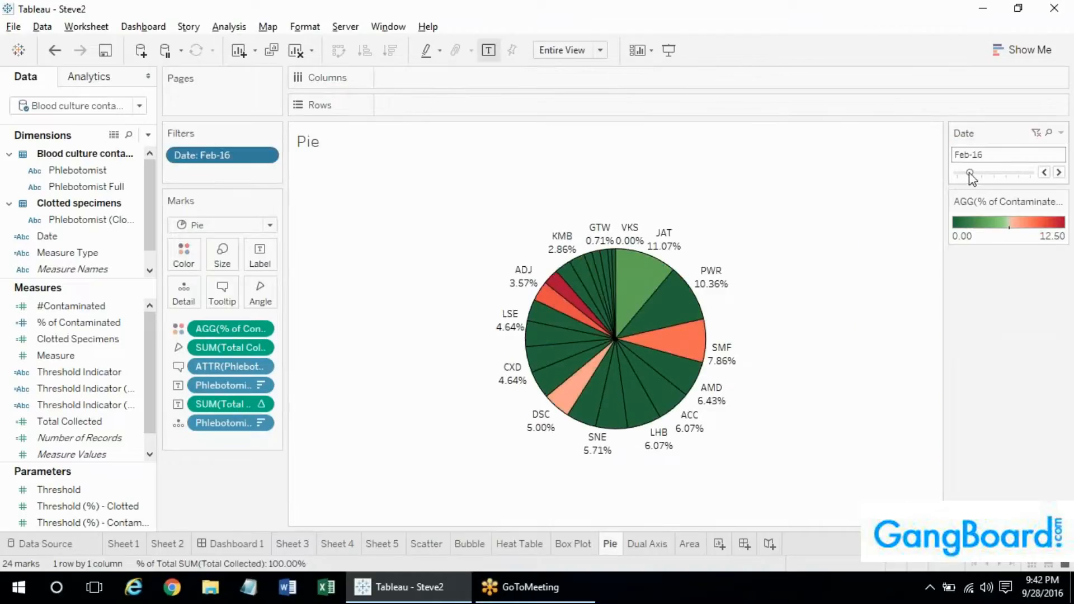
pyautogui.moveTo(986, 176); pyautogui.dragTo(956, 172)
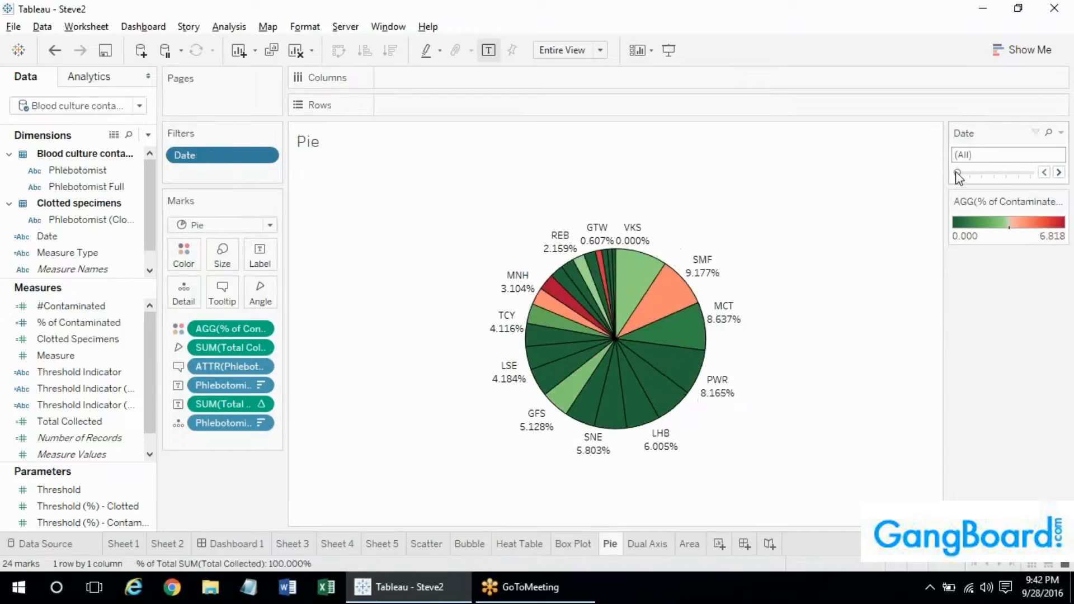
pyautogui.moveTo(595, 246)
# Review the monthly Total Collected bars and #Contaminated lines by phlebotomist on the Dual Axis sheet
pyautogui.moveTo(657, 545)
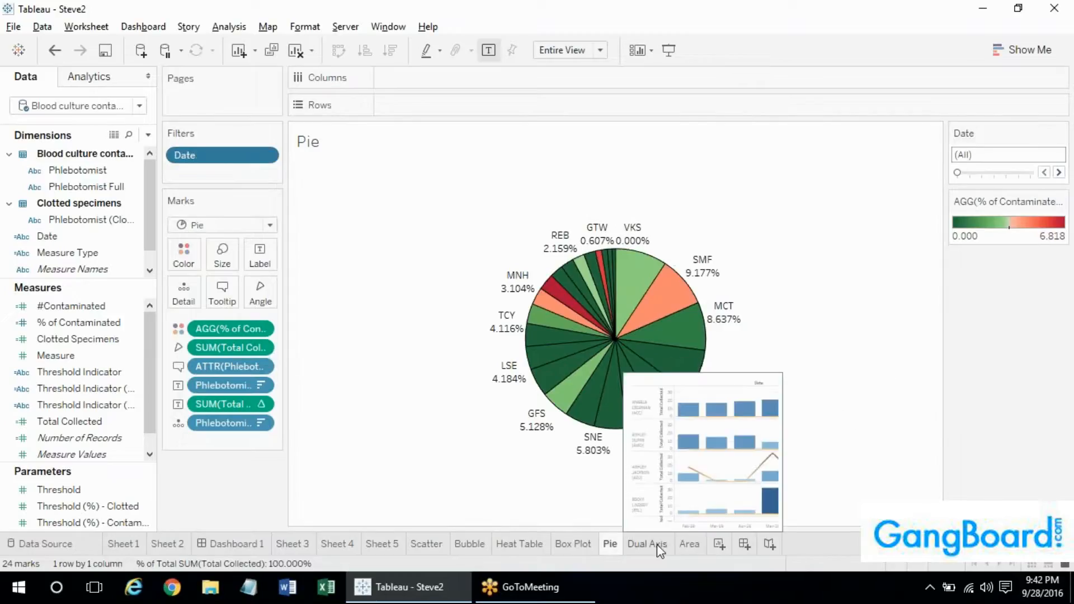
pyautogui.click(657, 545)
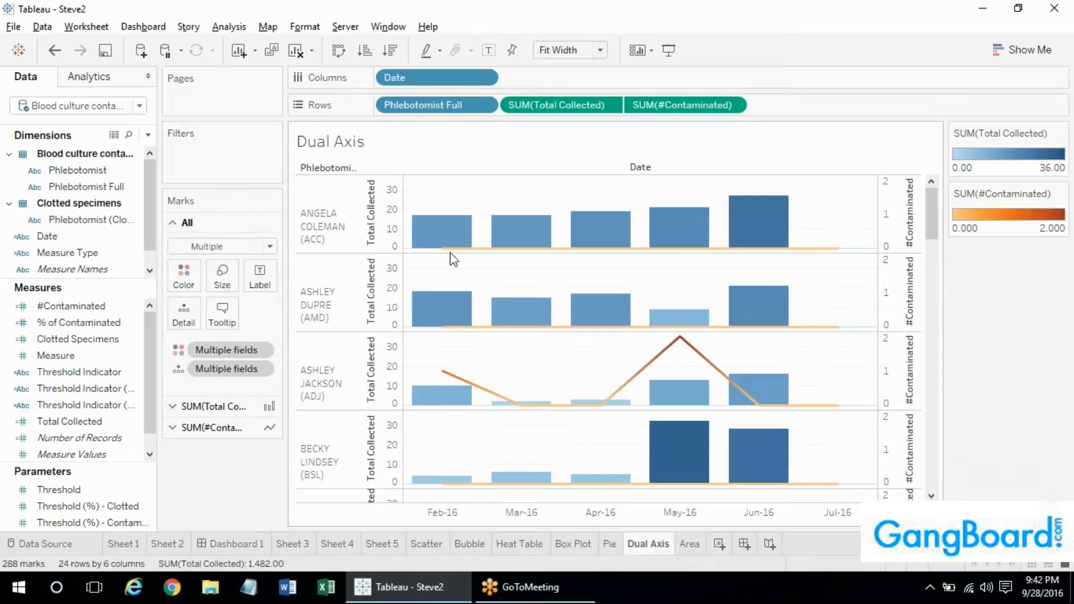
pyautogui.moveTo(532, 259)
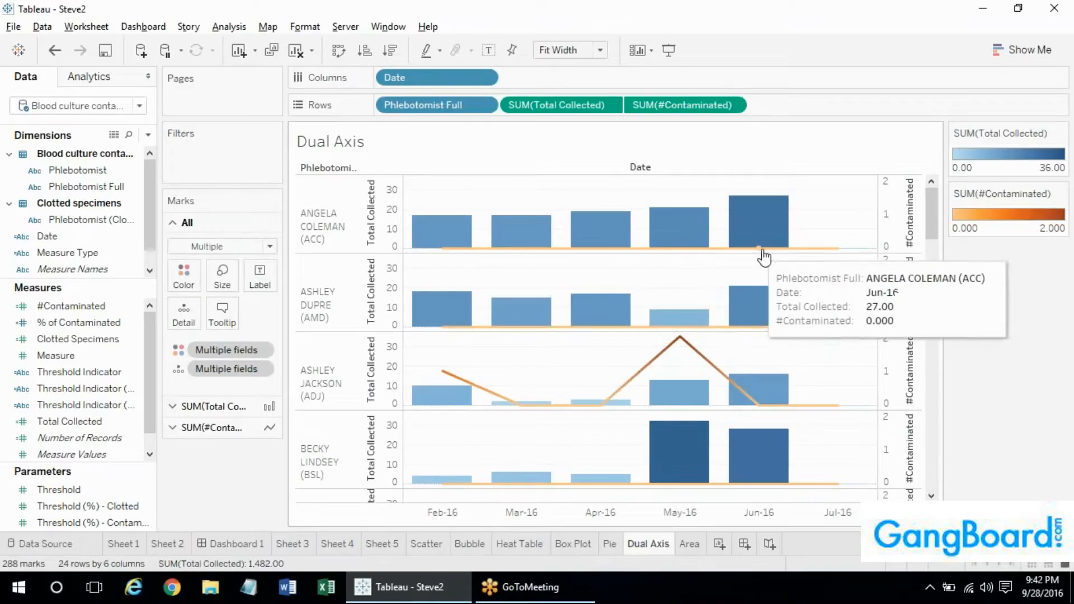
pyautogui.moveTo(824, 255)
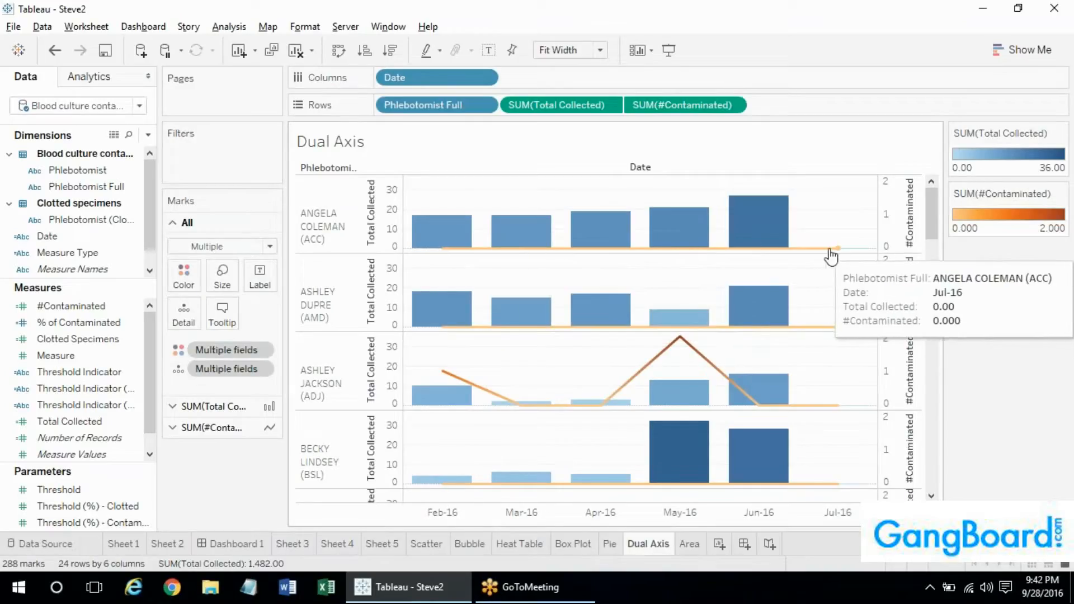
pyautogui.moveTo(769, 254)
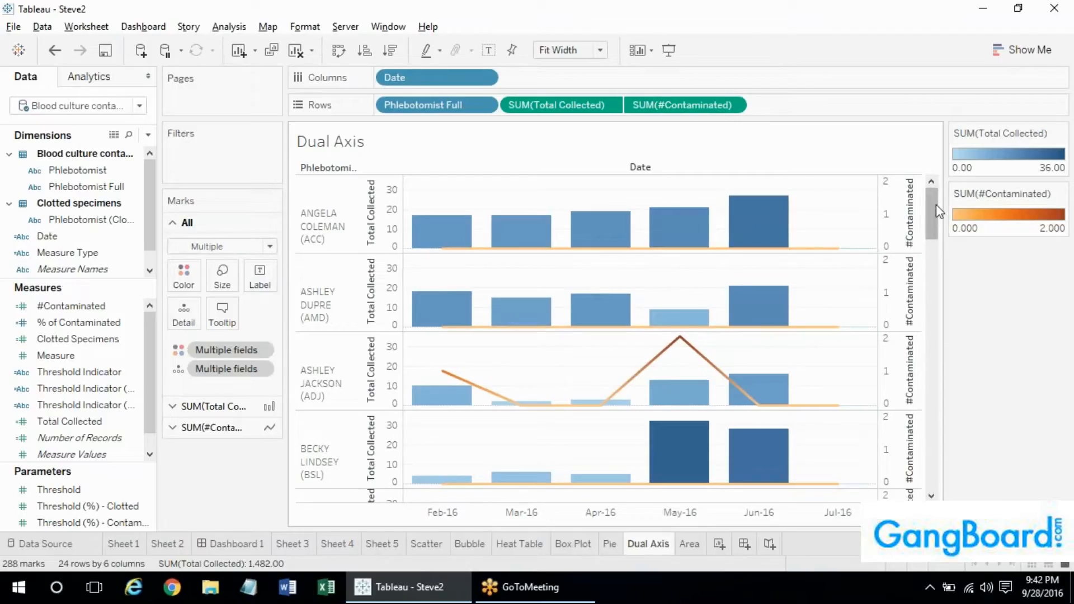
pyautogui.moveTo(936, 204)
pyautogui.mouseDown()
pyautogui.moveTo(942, 259)
pyautogui.moveTo(936, 217)
pyautogui.mouseUp()
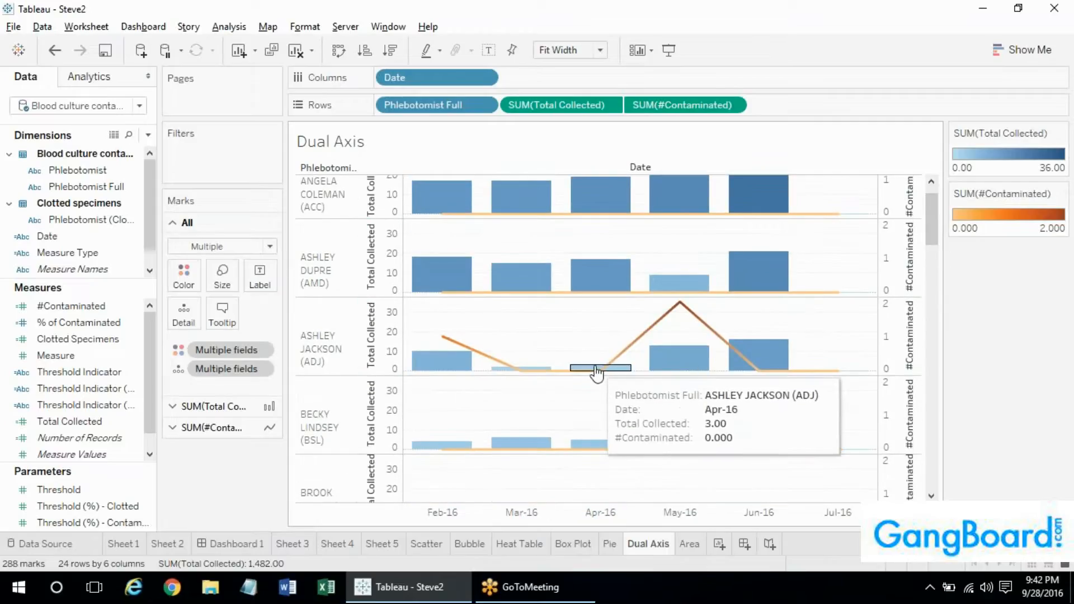
pyautogui.moveTo(683, 309)
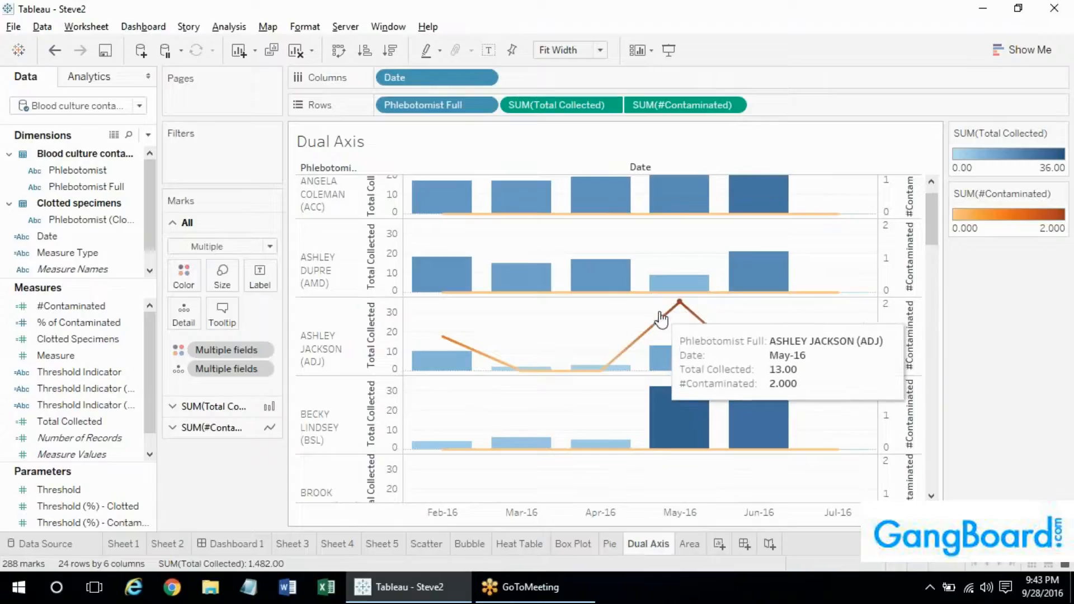
pyautogui.moveTo(679, 405)
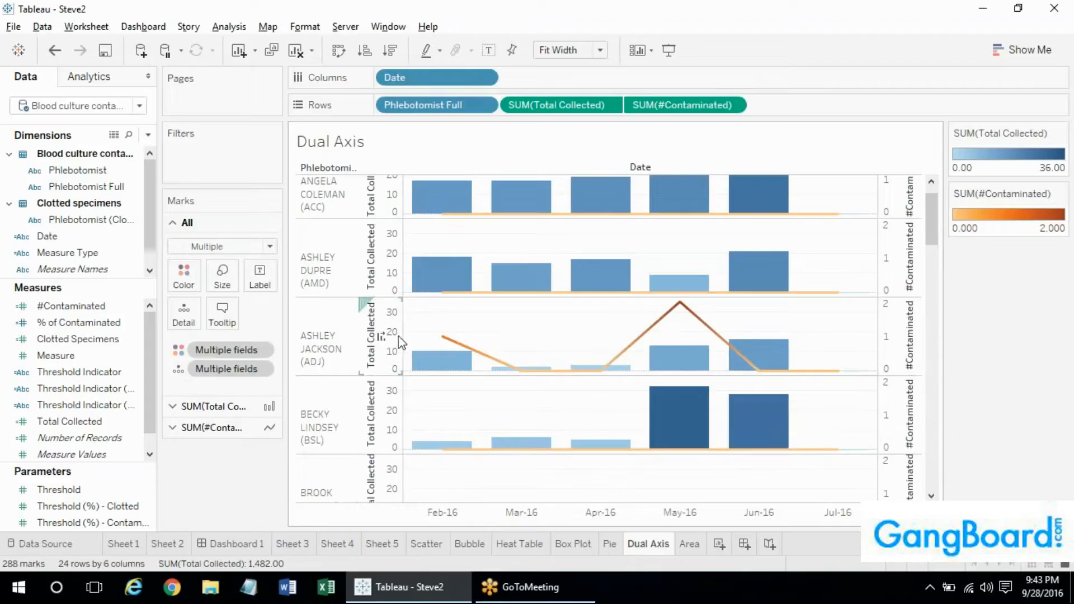
pyautogui.moveTo(932, 200); pyautogui.dragTo(891, 197)
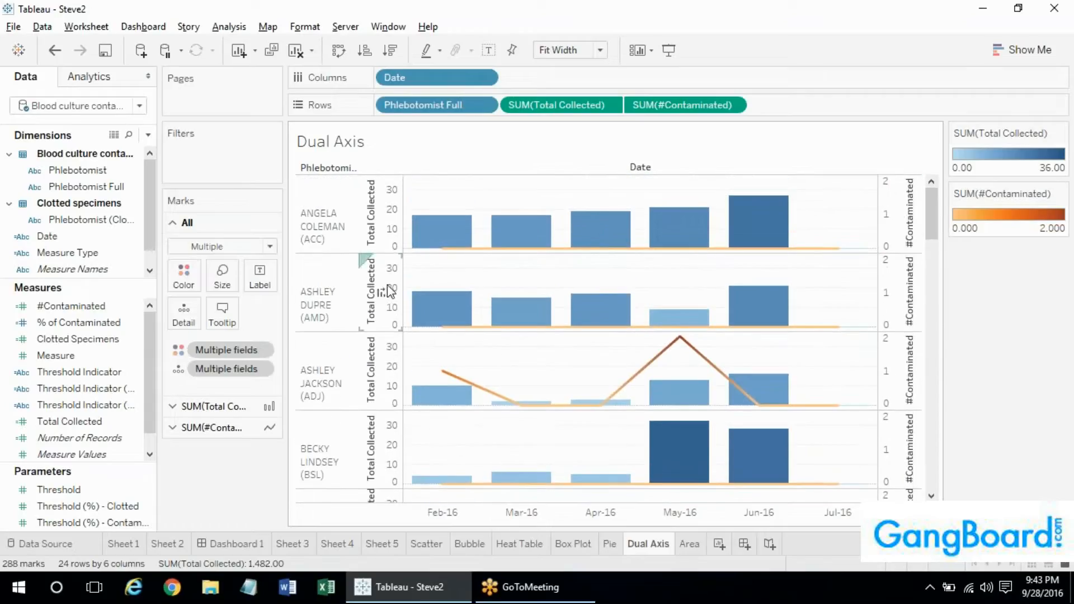
# Set the Dual Axis sheet's Total Collected axis to independent axis ranges for each row or column
pyautogui.rightClick(395, 348)
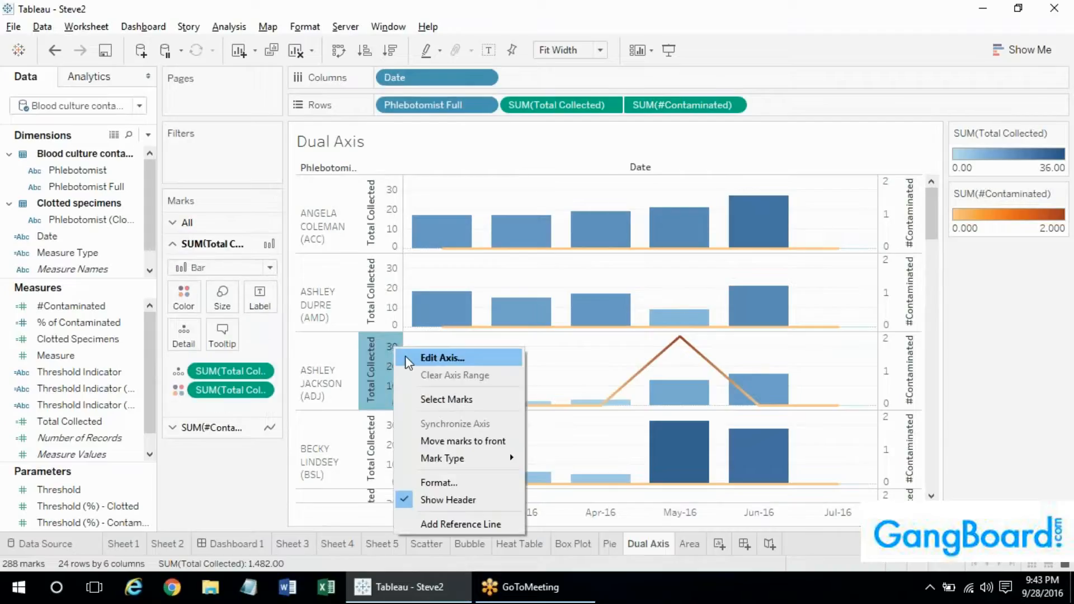
pyautogui.click(416, 364)
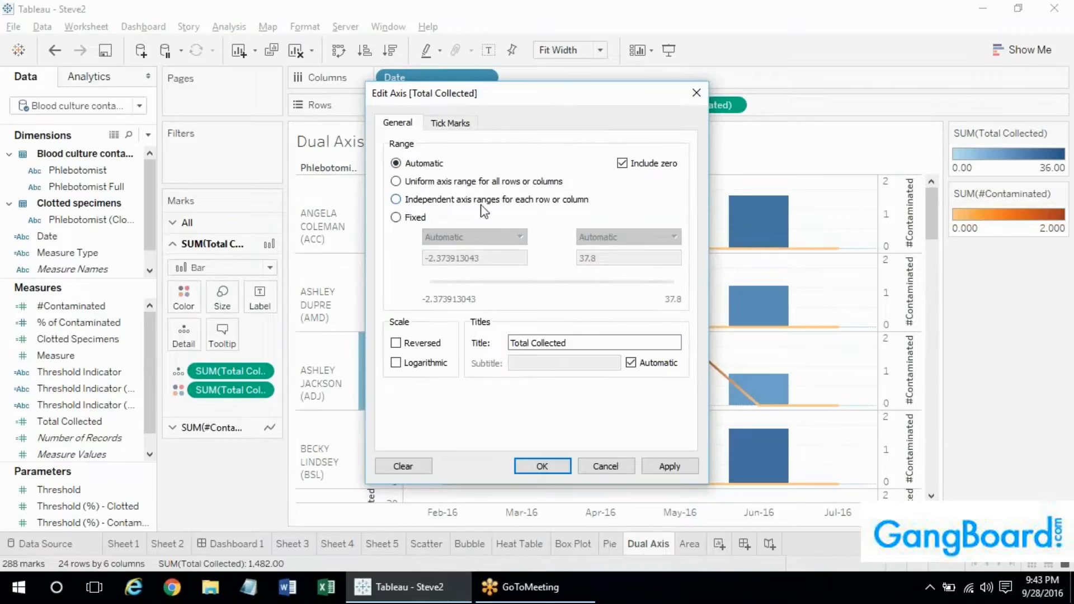
pyautogui.click(396, 200)
pyautogui.click(541, 467)
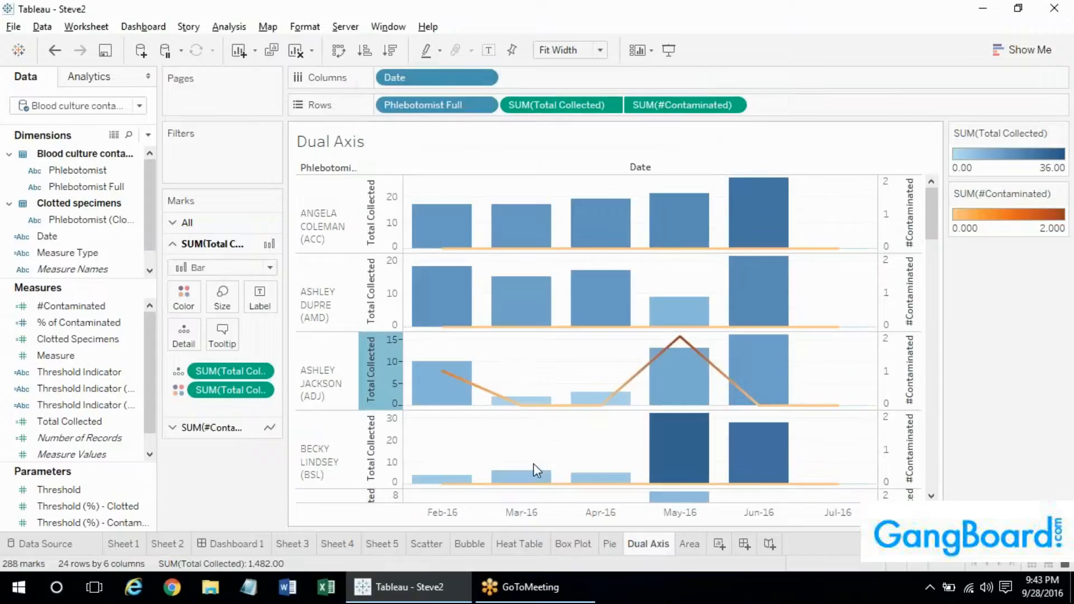
# Compare the Total Collected axis scales across the phlebotomist rows of the Dual Axis sheet
pyautogui.moveTo(414, 370)
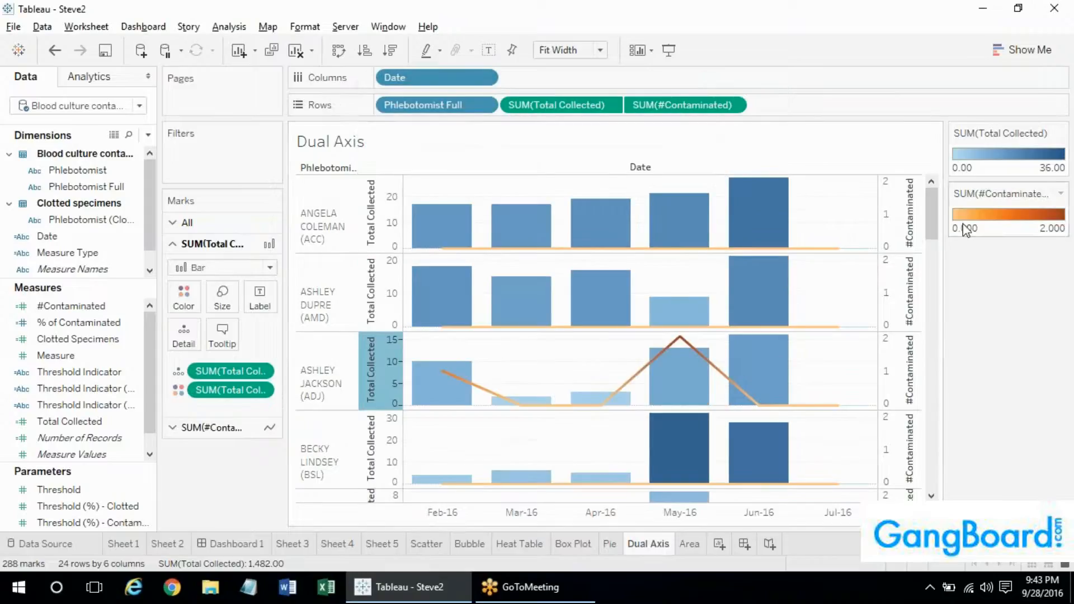
pyautogui.moveTo(931, 221); pyautogui.dragTo(929, 262)
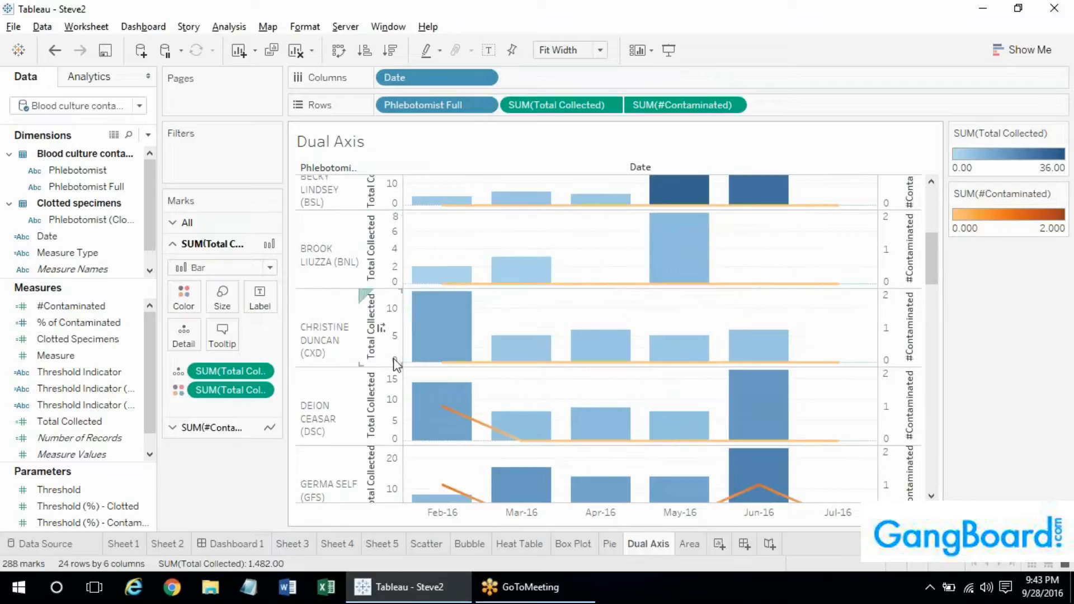
pyautogui.moveTo(407, 438)
pyautogui.moveTo(941, 258); pyautogui.dragTo(929, 422)
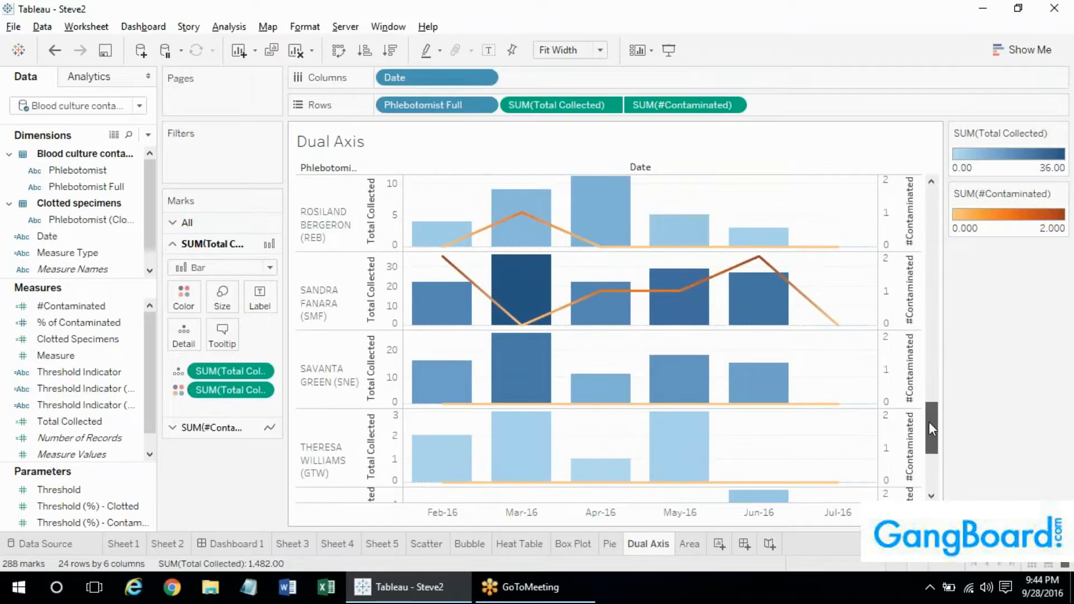
# Inspect the range options in the Total Collected axis settings and close them without changes
pyautogui.rightClick(385, 296)
pyautogui.click(386, 358)
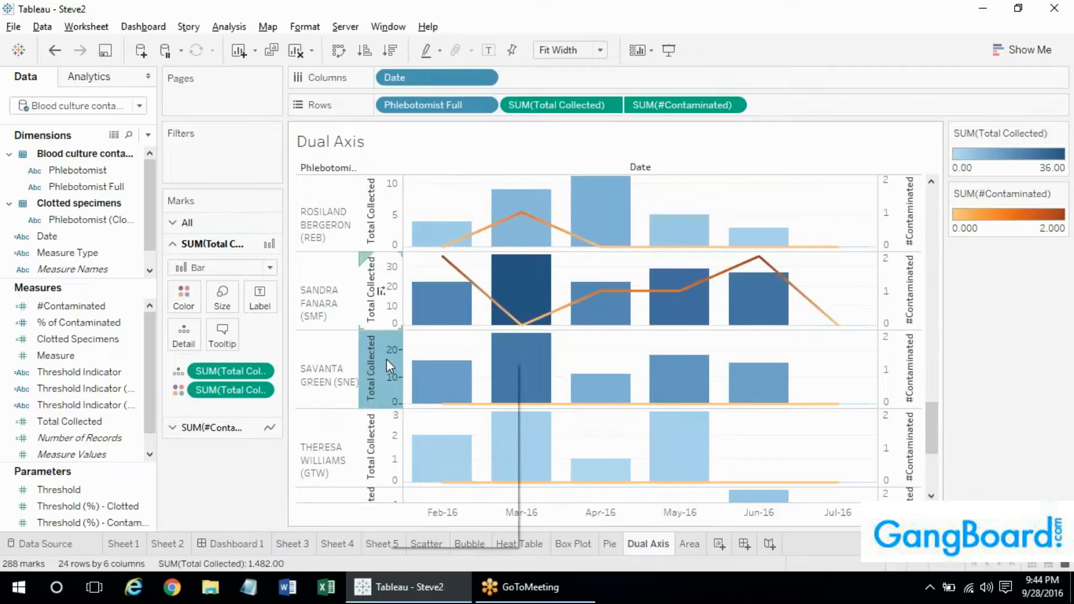
pyautogui.rightClick(386, 360)
pyautogui.click(417, 366)
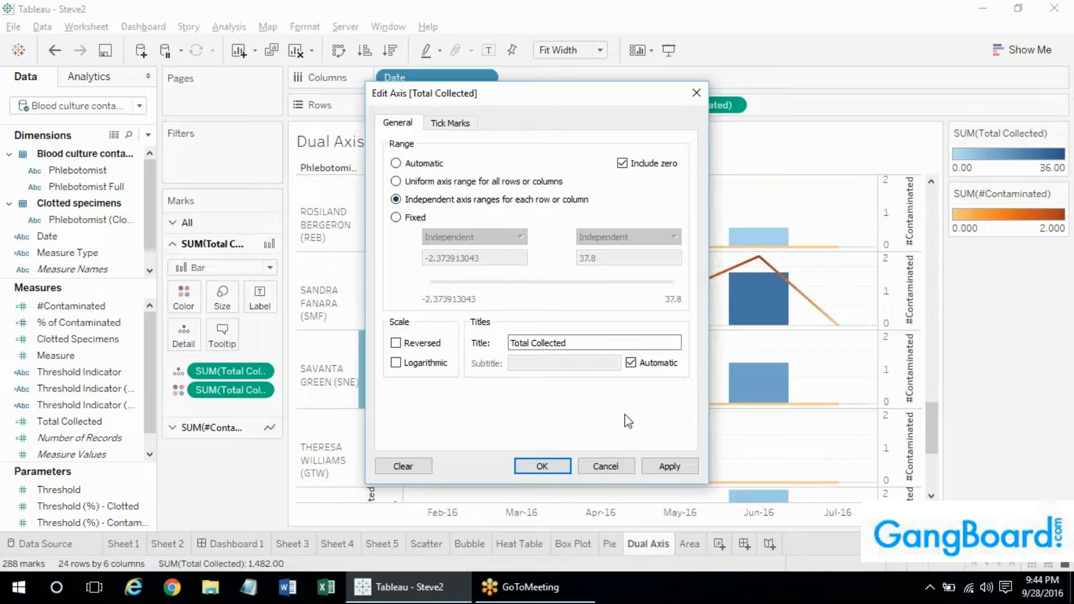
pyautogui.click(606, 468)
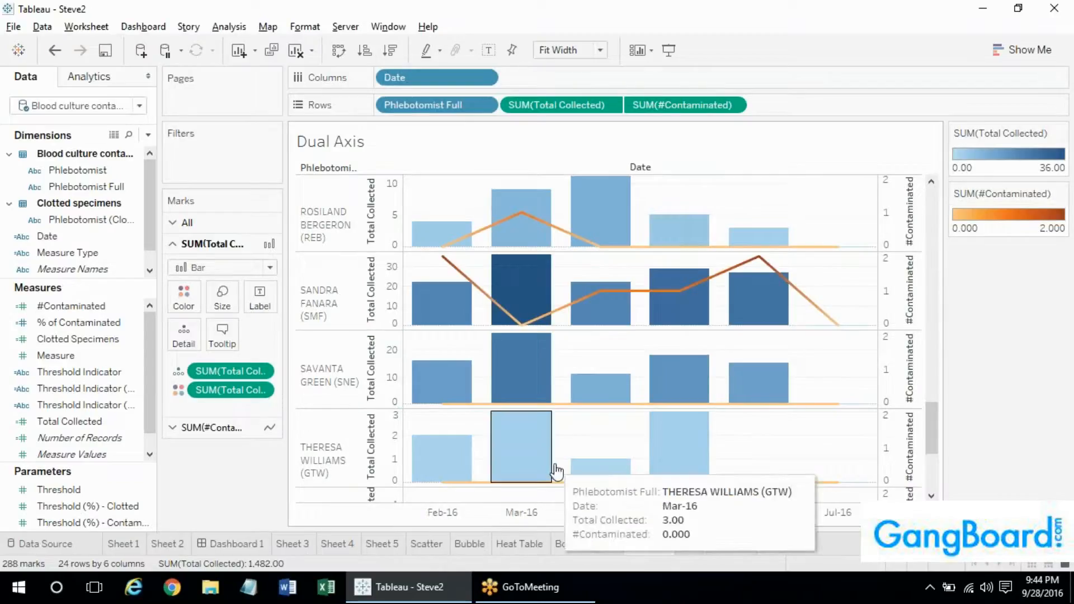
# Add the Phlebotomist Full field to the tooltips of both the area and bar marks on the Area sheet
pyautogui.click(690, 545)
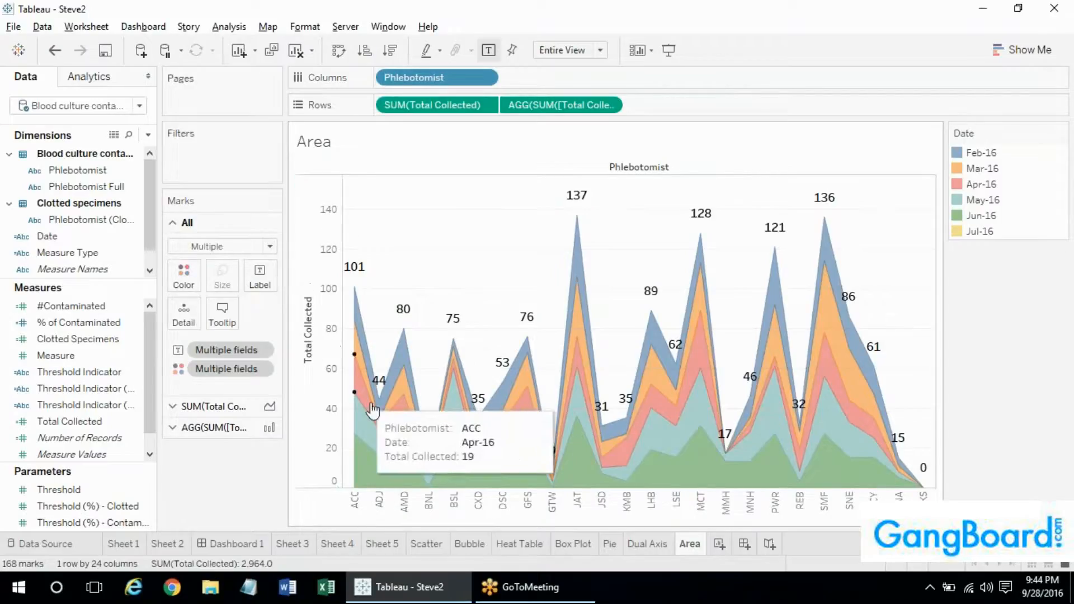
pyautogui.click(207, 406)
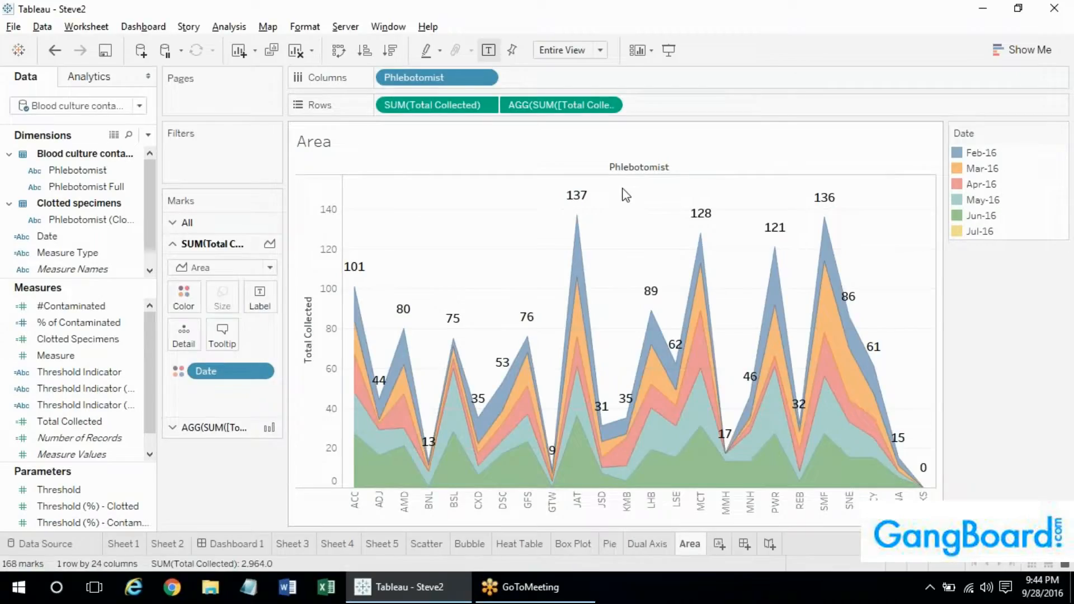
pyautogui.moveTo(579, 506)
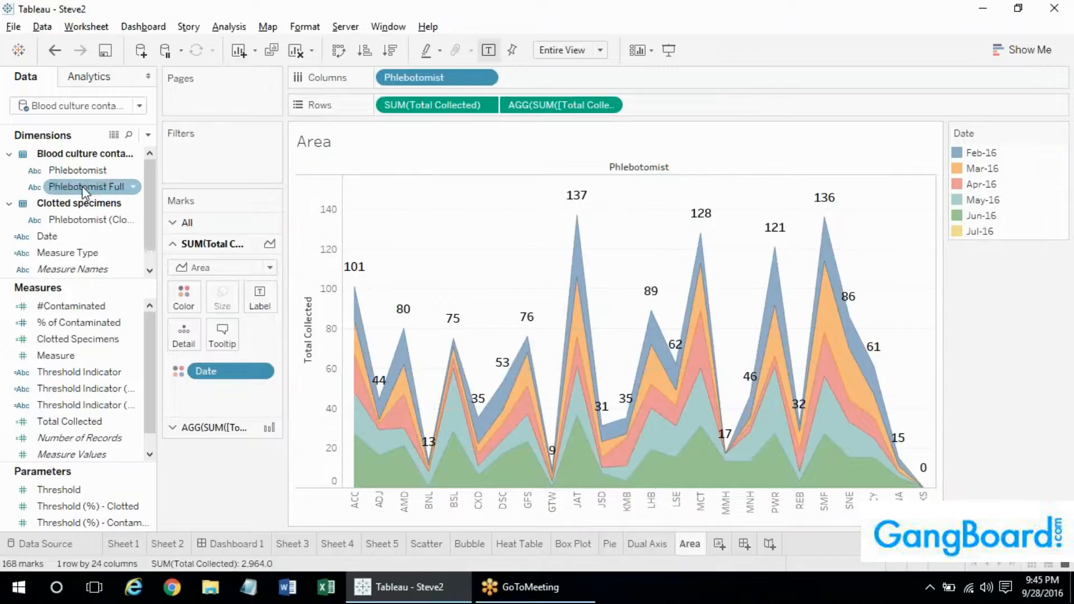
pyautogui.moveTo(87, 186); pyautogui.dragTo(216, 342)
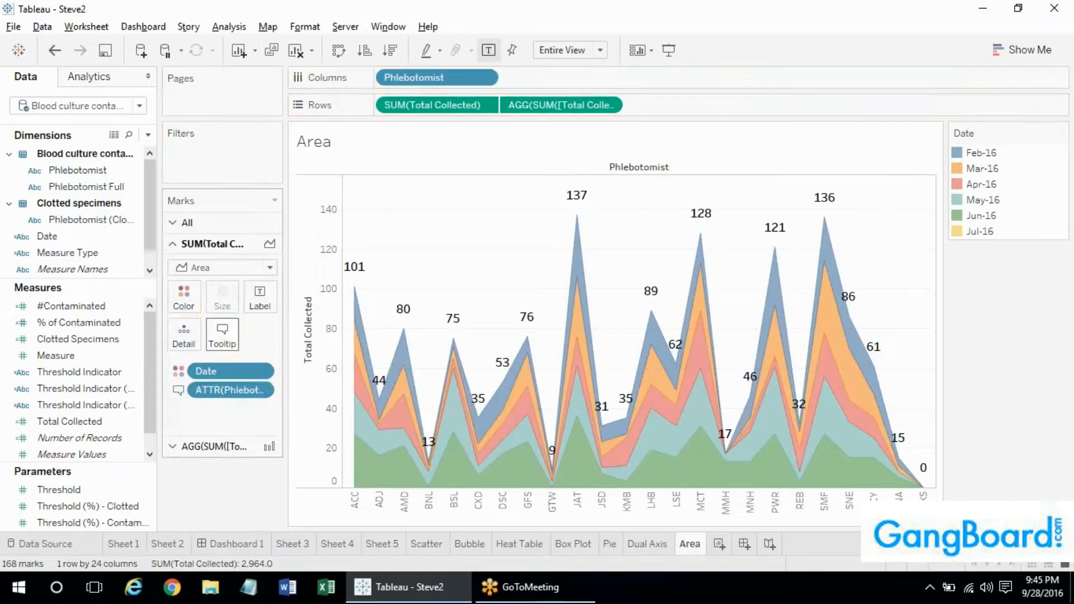
pyautogui.click(220, 446)
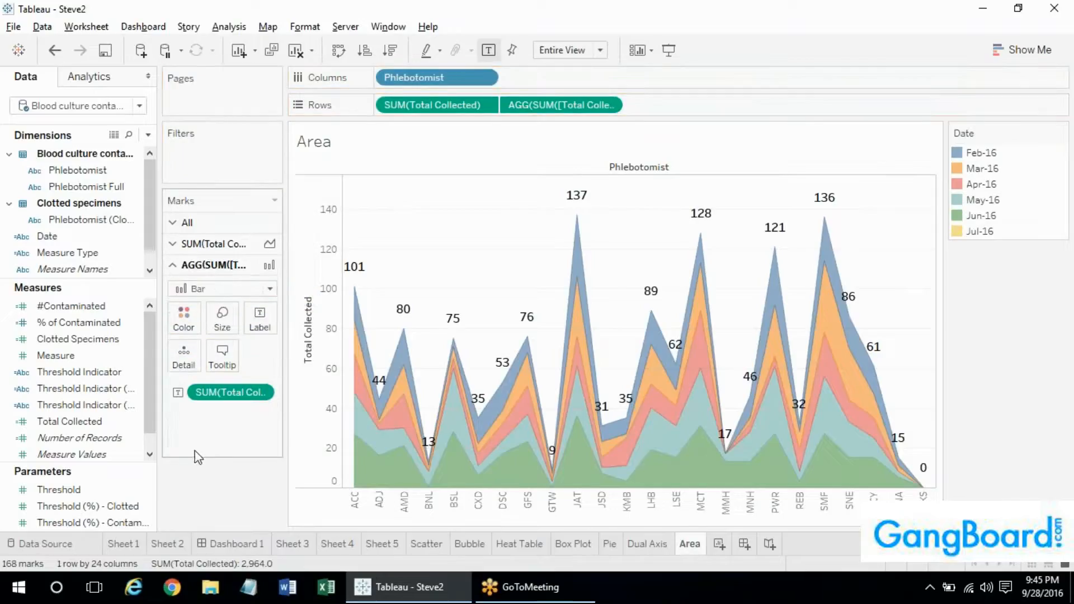
pyautogui.moveTo(84, 186); pyautogui.dragTo(223, 353)
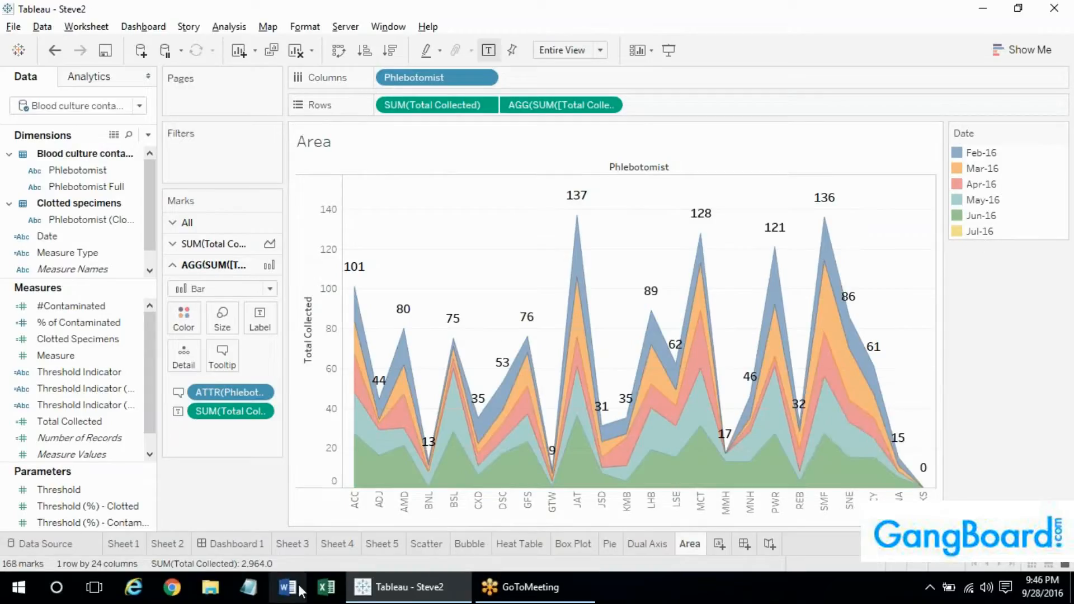
# Switch to Excel and open the most recent Lab Quality Monitors dashboard workbook
pyautogui.click(326, 592)
pyautogui.rightClick(325, 592)
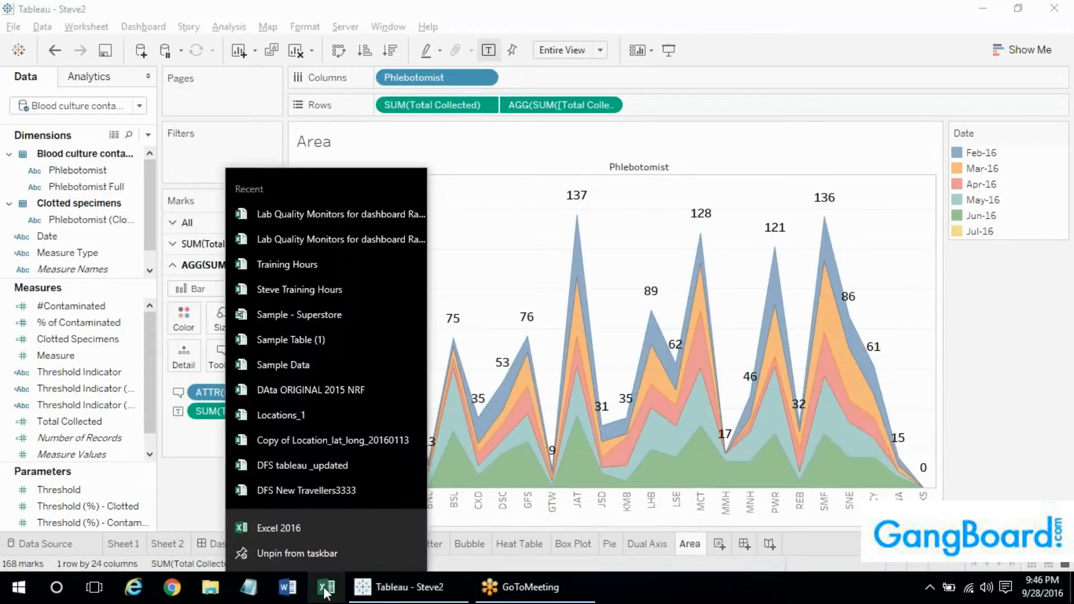
pyautogui.click(305, 217)
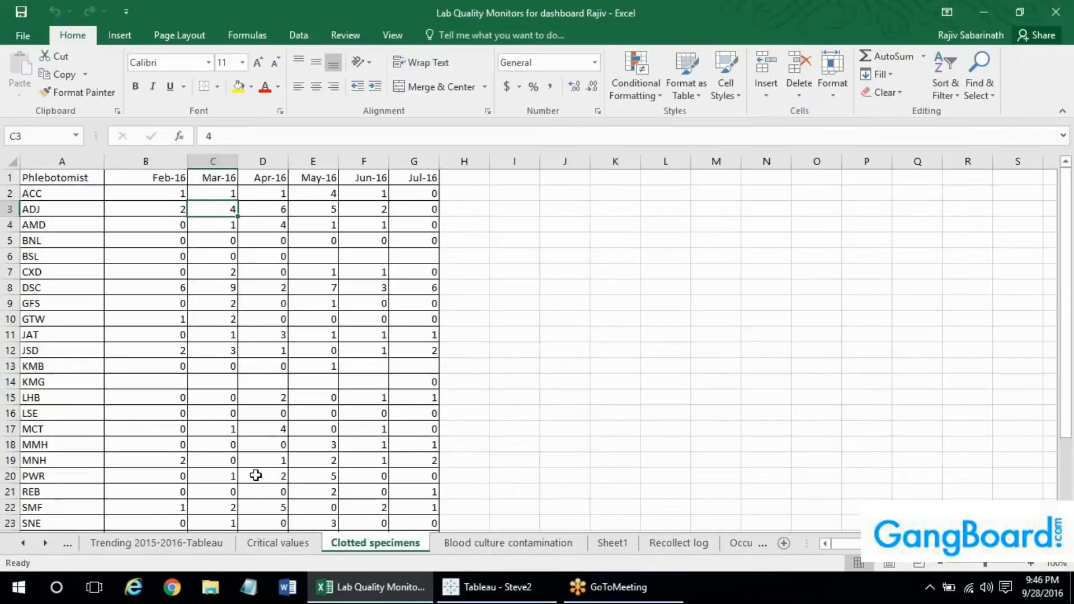
# Examine the date headers from Feb-16 to Jul-16 on the Clotted specimens sheet
pyautogui.click(168, 225)
pyautogui.press('Up')
pyautogui.press('Up')
pyautogui.press('Up')
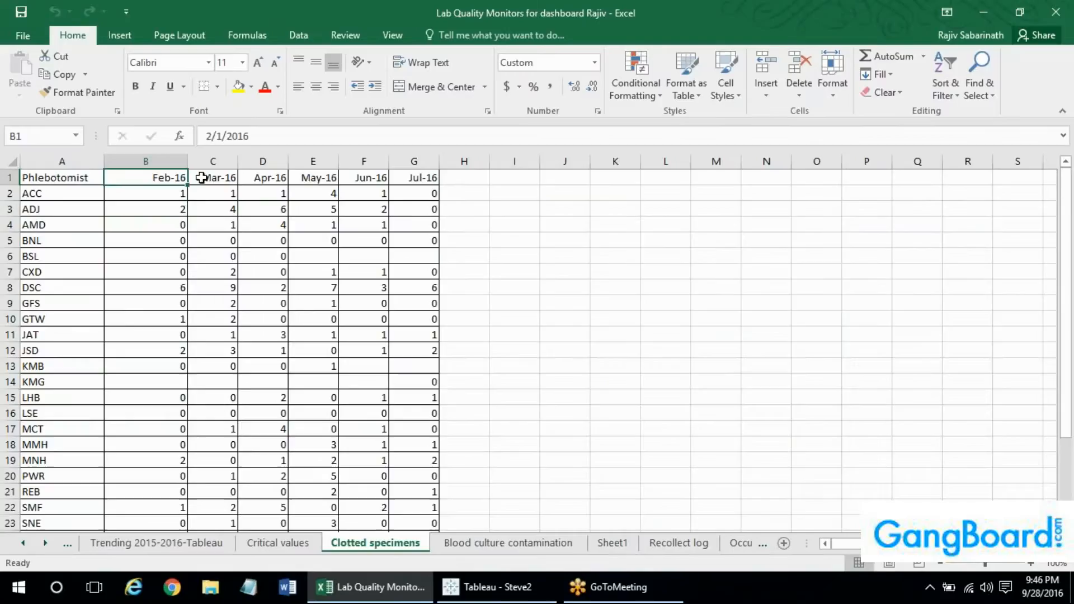
pyautogui.click(421, 179)
# Examine the monthly date headers on the Blood culture contamination sheet, returning to the Feb-16 header
pyautogui.click(492, 544)
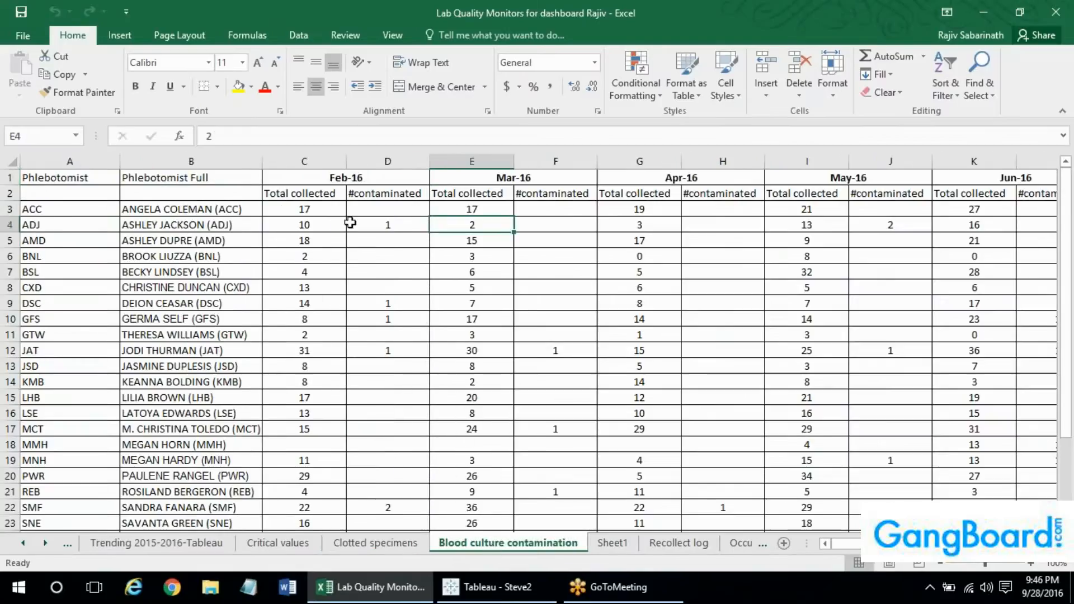
pyautogui.click(356, 178)
pyautogui.press('Right')
pyautogui.press('Right')
pyautogui.press('Right')
pyautogui.press('Right')
pyautogui.press('Right')
pyautogui.press('Right')
pyautogui.press('Right')
pyautogui.press('Right')
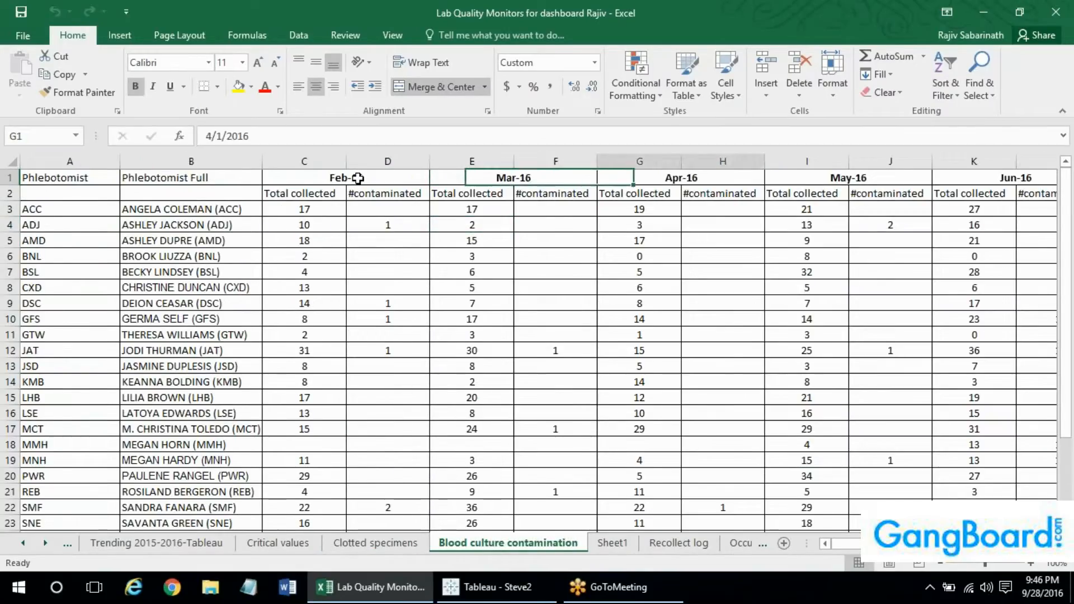
pyautogui.hotkey('ctrl', 'Home')
pyautogui.click(358, 178)
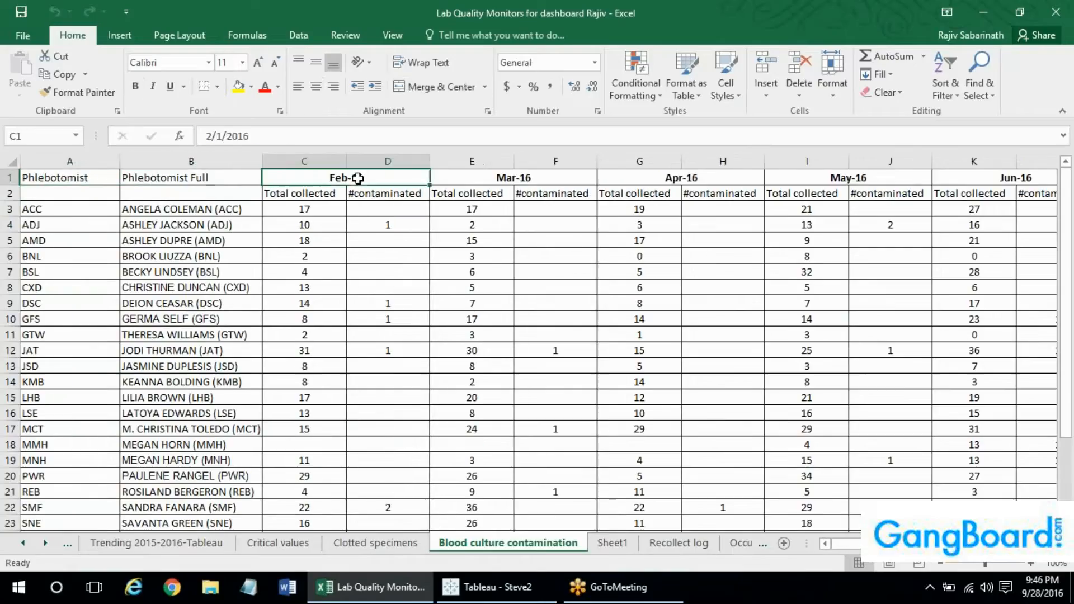
# Select the monthly date headers from Feb-16 through Jul-16 on the Blood culture contamination sheet to review them
pyautogui.hotkey('shift', 'Right')
pyautogui.hotkey('shift', 'Right')
pyautogui.hotkey('shift', 'Right')
pyautogui.hotkey('shift', 'Right')
pyautogui.hotkey('shift', 'Right')
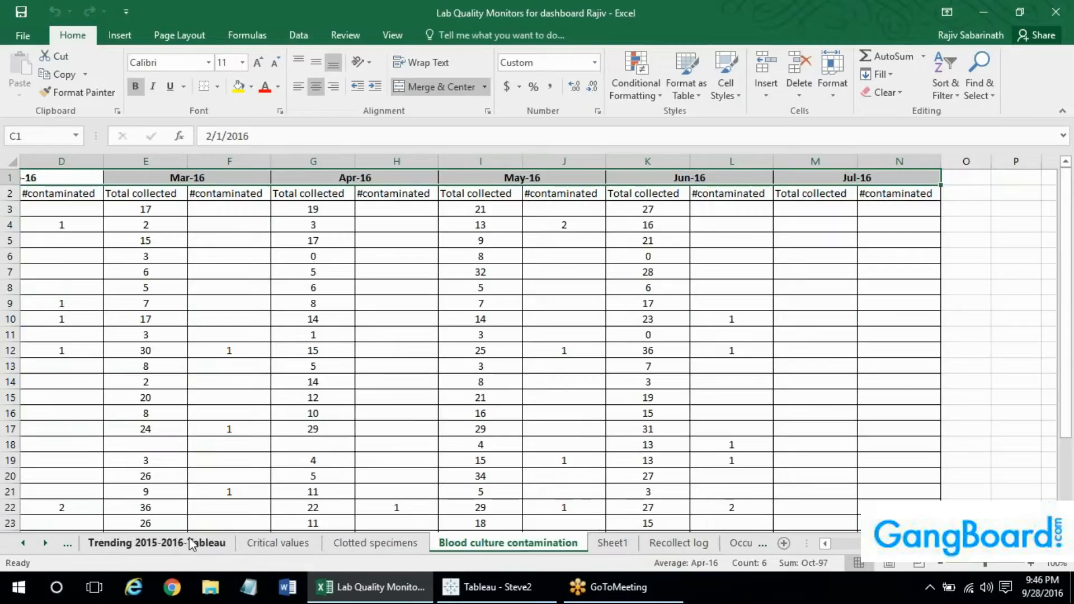
# On the Trending 2015-2016-Tableau sheet, examine the 2015 and 2016 months in the Month/Year filter, leaving the filter unchanged
pyautogui.click(150, 550)
pyautogui.click(352, 242)
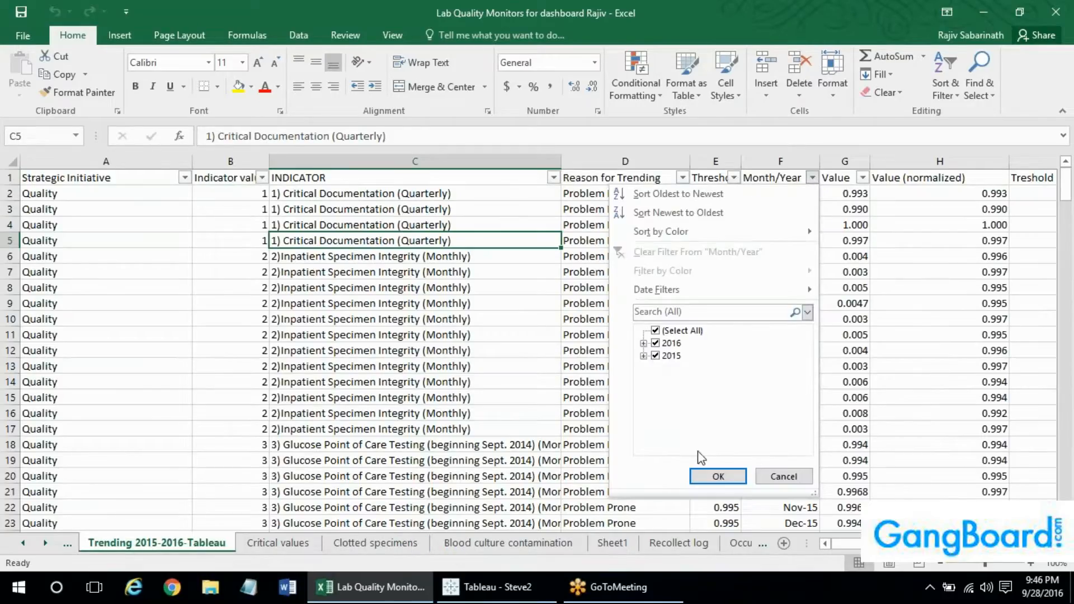
pyautogui.click(644, 355)
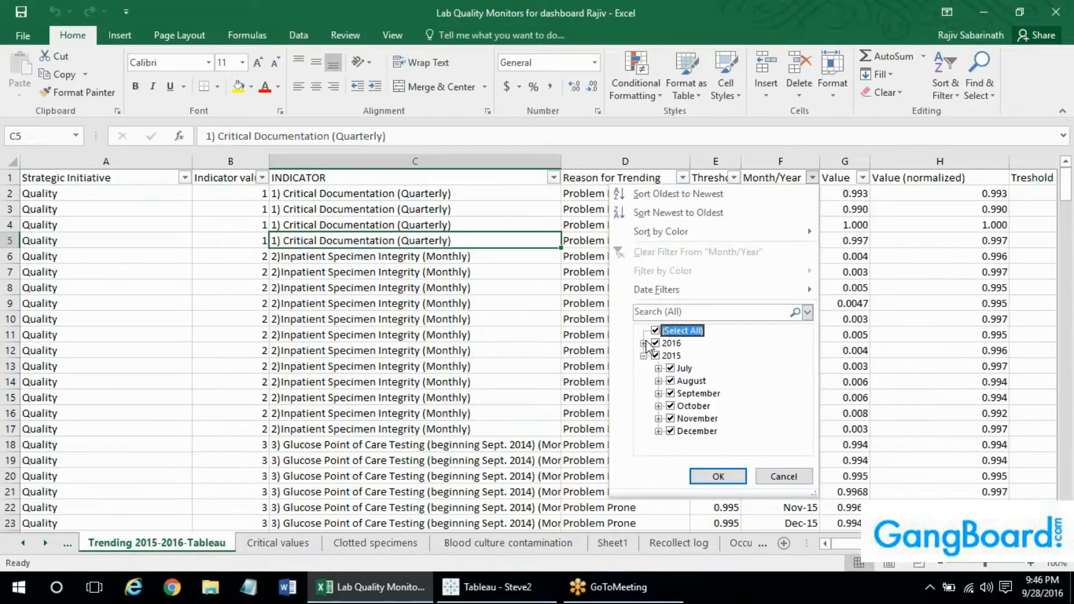
pyautogui.click(645, 343)
pyautogui.click(774, 475)
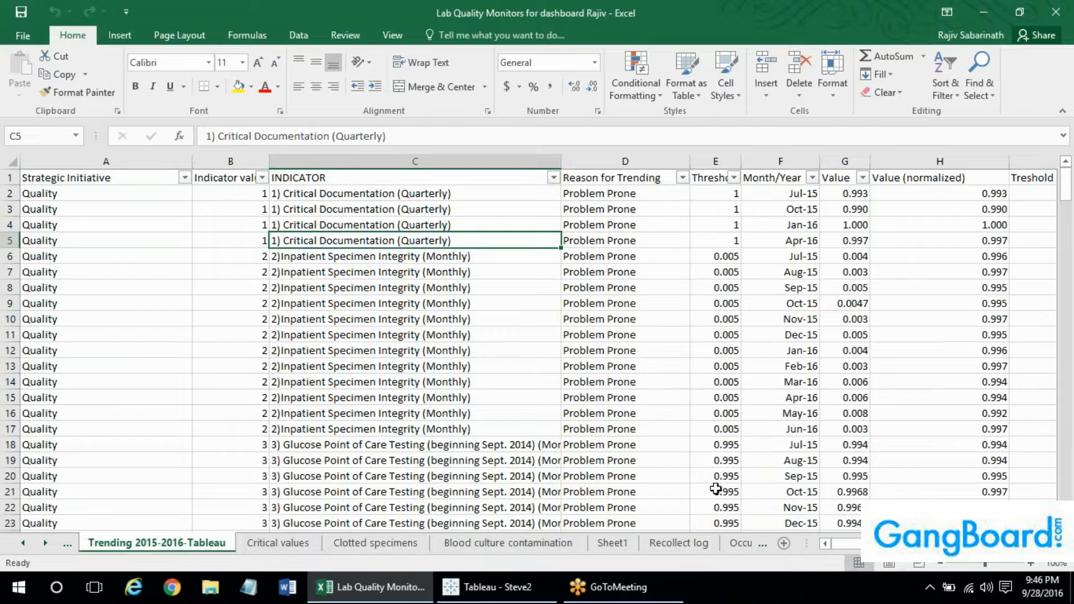
# Switch to Tableau, view the Scatter sheet, look over all sheets as thumbnails, and open Sheet 5
pyautogui.click(535, 599)
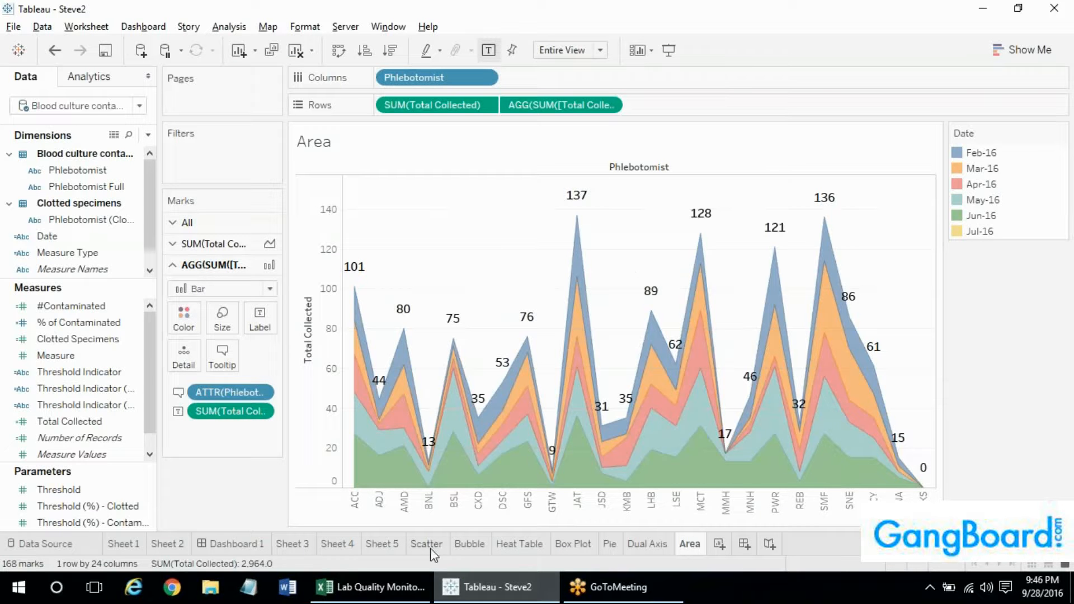
pyautogui.moveTo(479, 550)
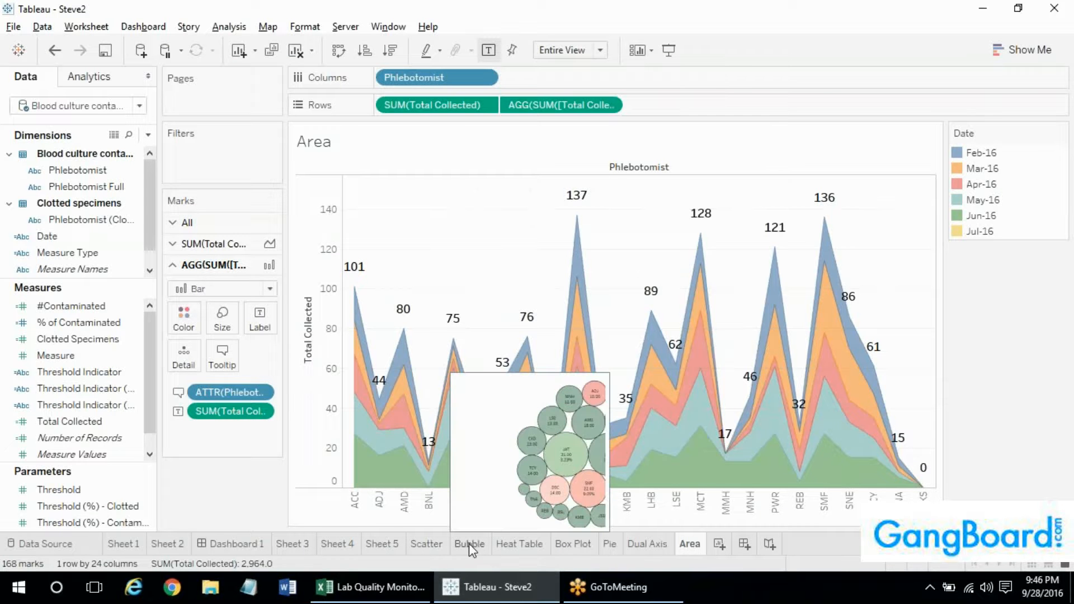
pyautogui.click(434, 547)
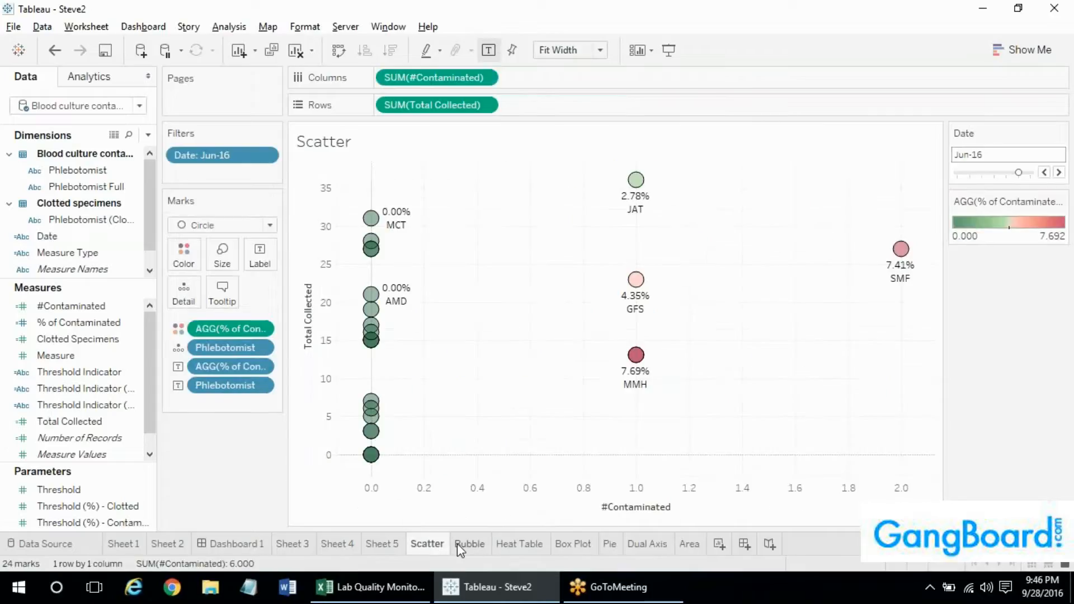
pyautogui.moveTo(458, 545)
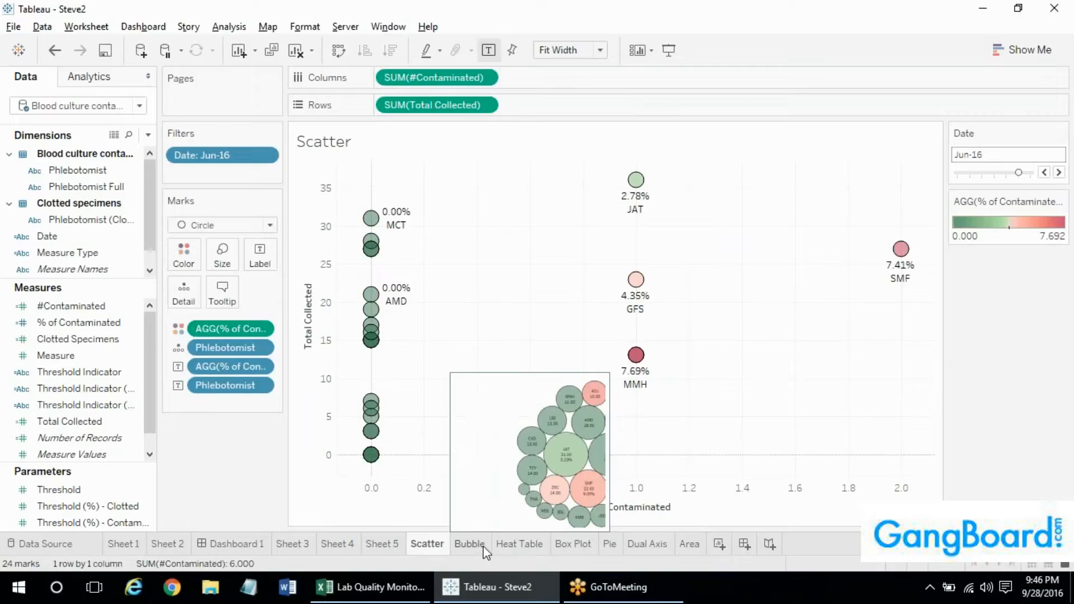
pyautogui.moveTo(691, 559)
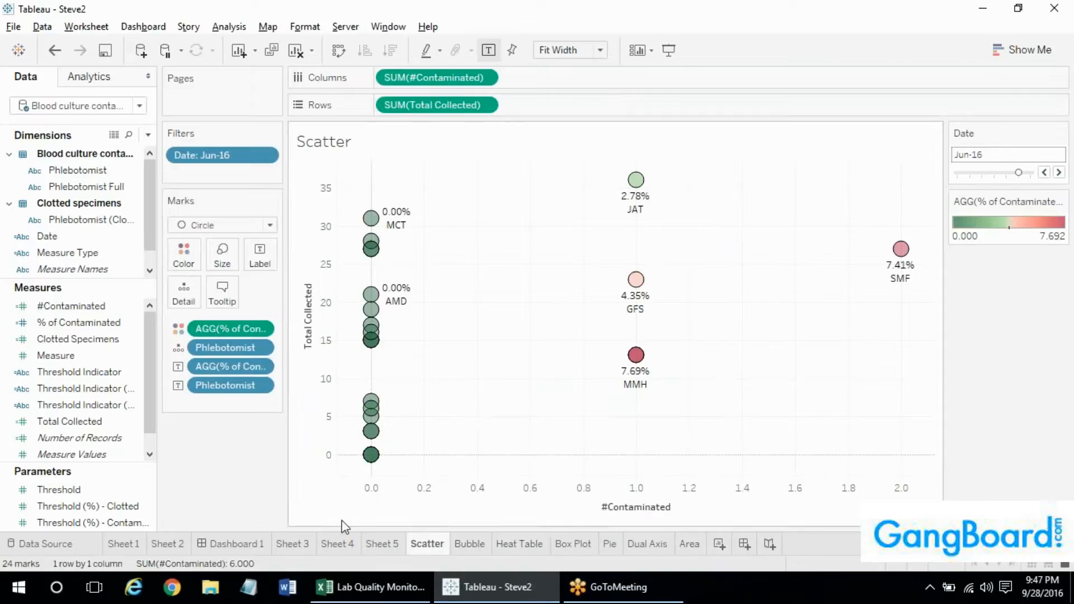
pyautogui.click(1031, 565)
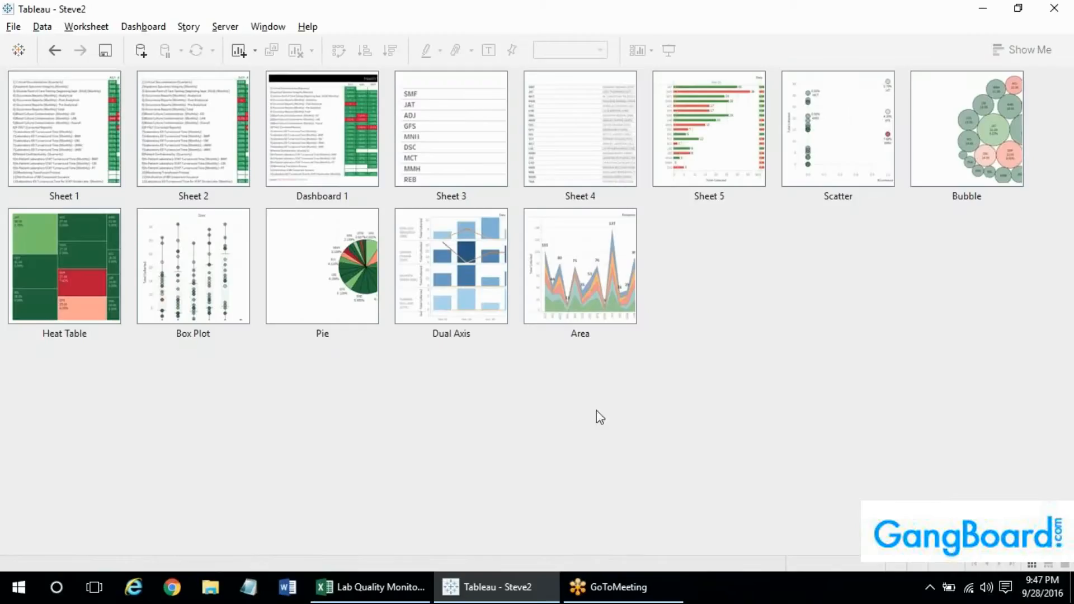
pyautogui.doubleClick(710, 172)
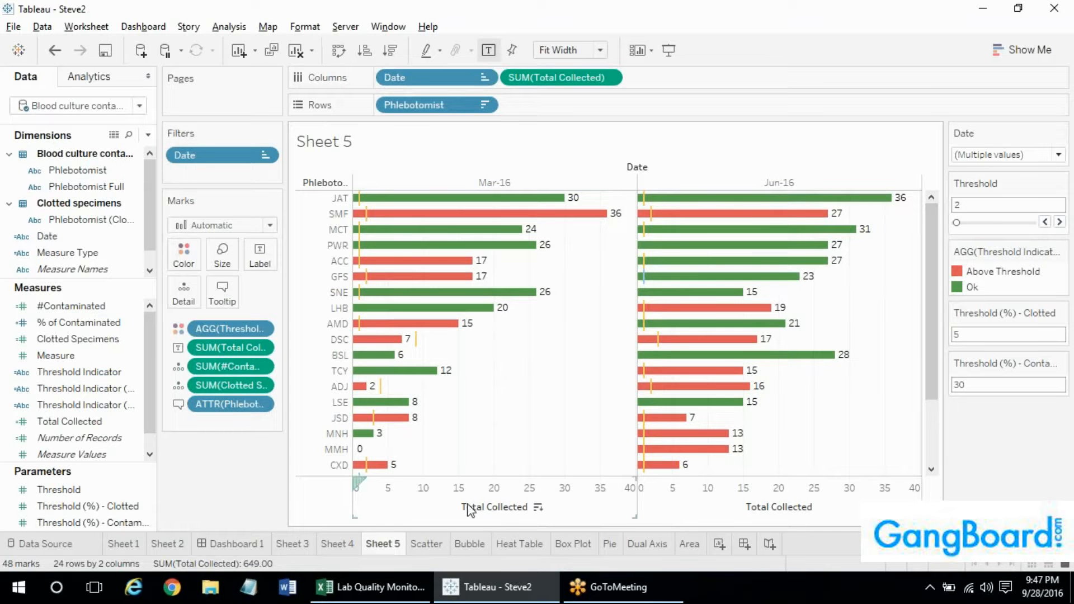
# Switch to Excel and close the Lab Quality Monitors workbook
pyautogui.click(371, 587)
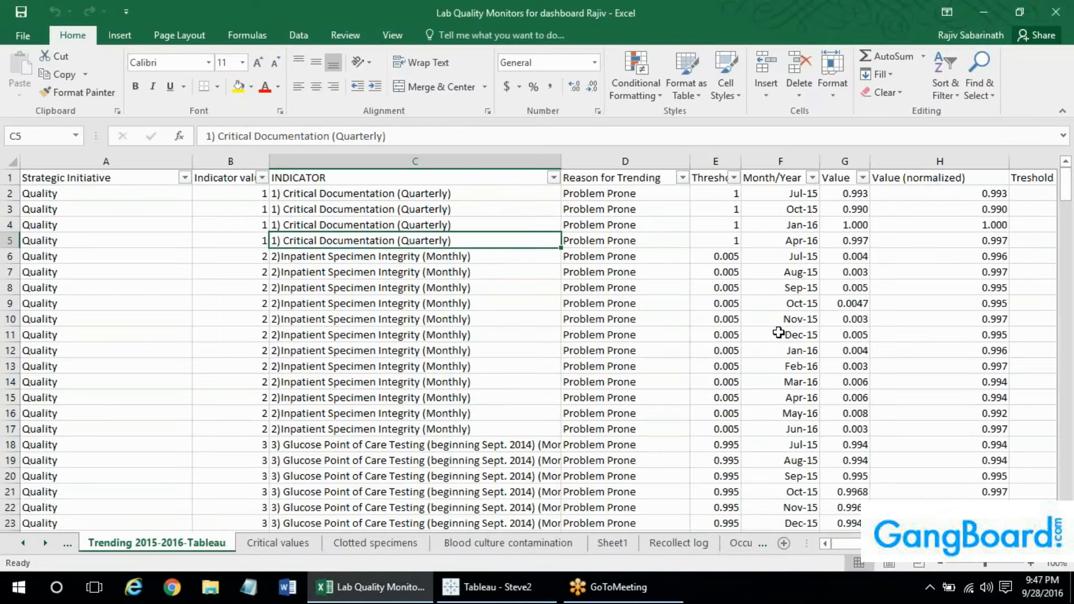
pyautogui.click(1059, 13)
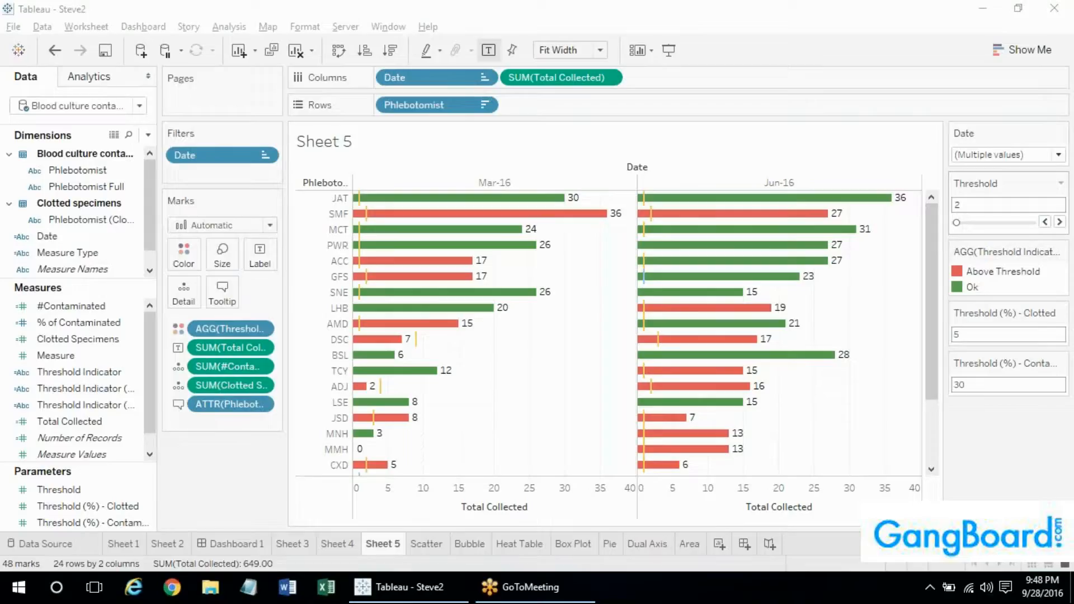
# Look through the bars on Sheet 5, and inspect the tooltips of several bubbles on the Bubble sheet
pyautogui.moveTo(939, 227); pyautogui.dragTo(941, 273)
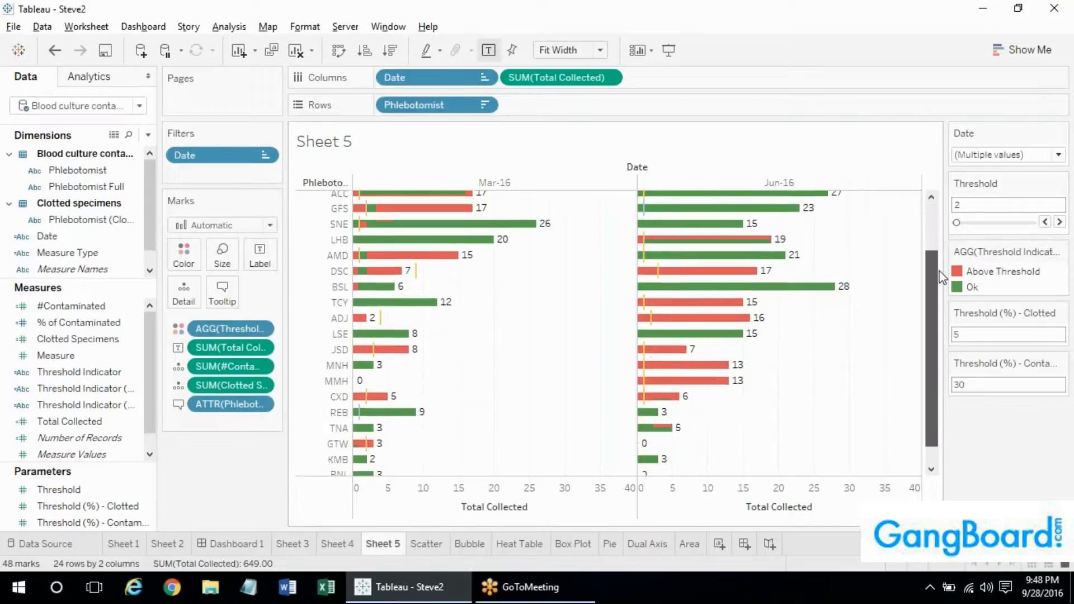
pyautogui.scroll(3, 940, 275)
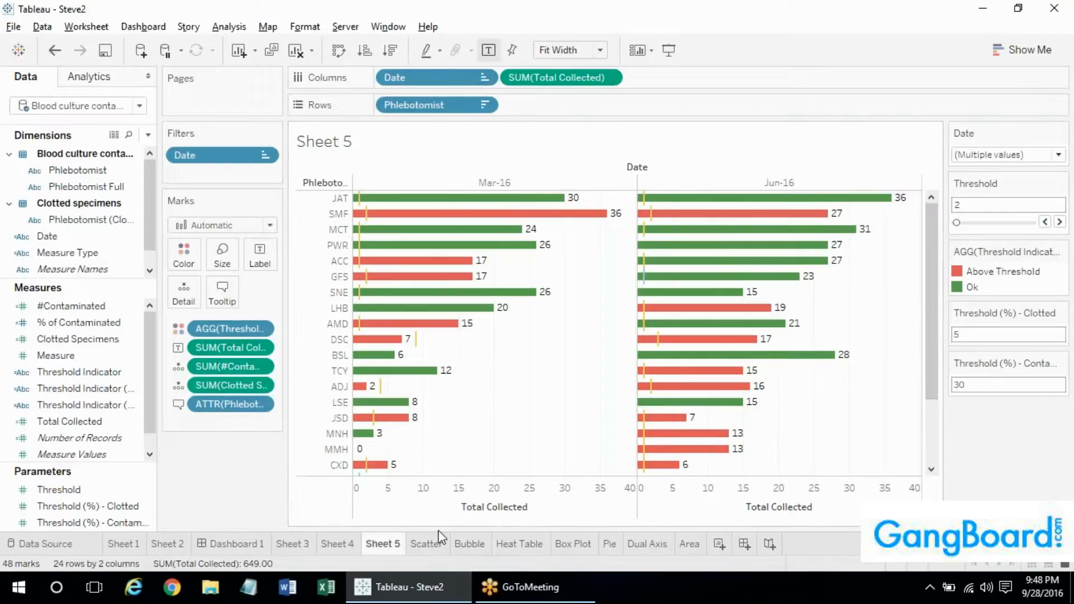
pyautogui.click(471, 545)
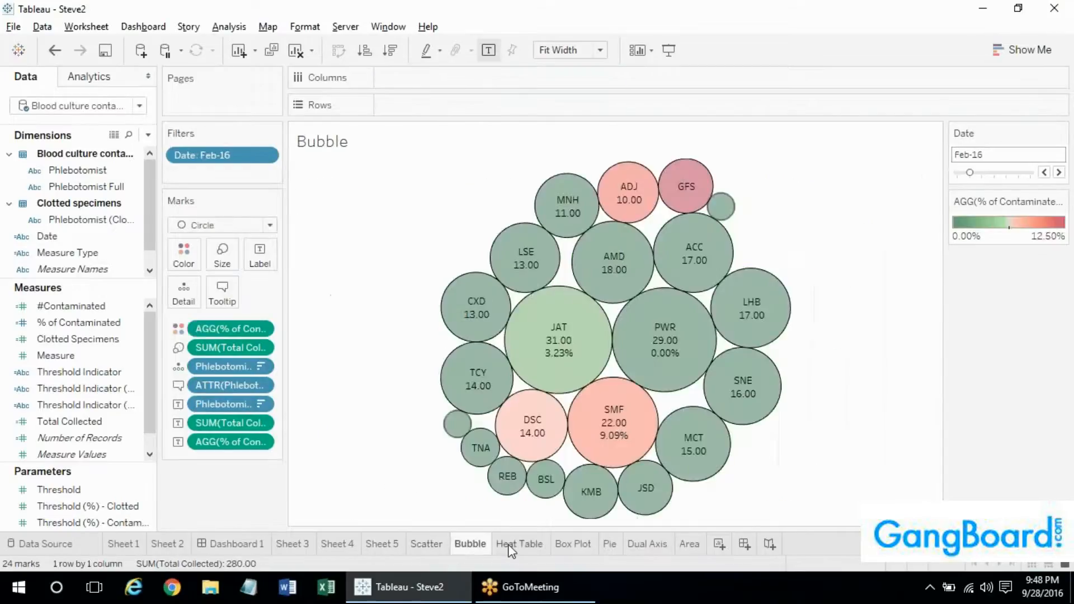
pyautogui.click(512, 544)
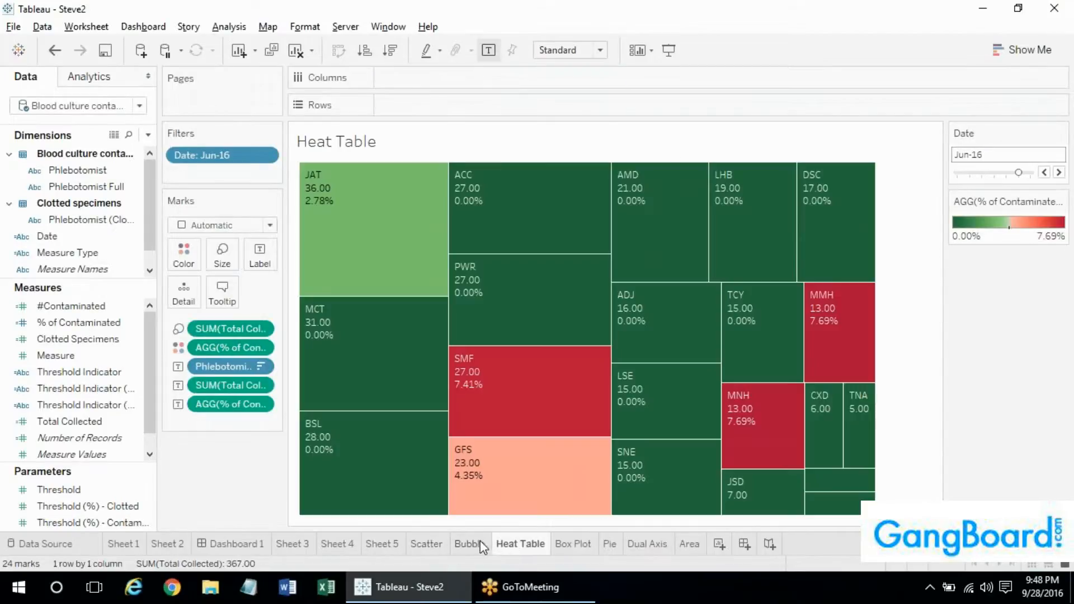
pyautogui.moveTo(482, 539)
pyautogui.click(470, 546)
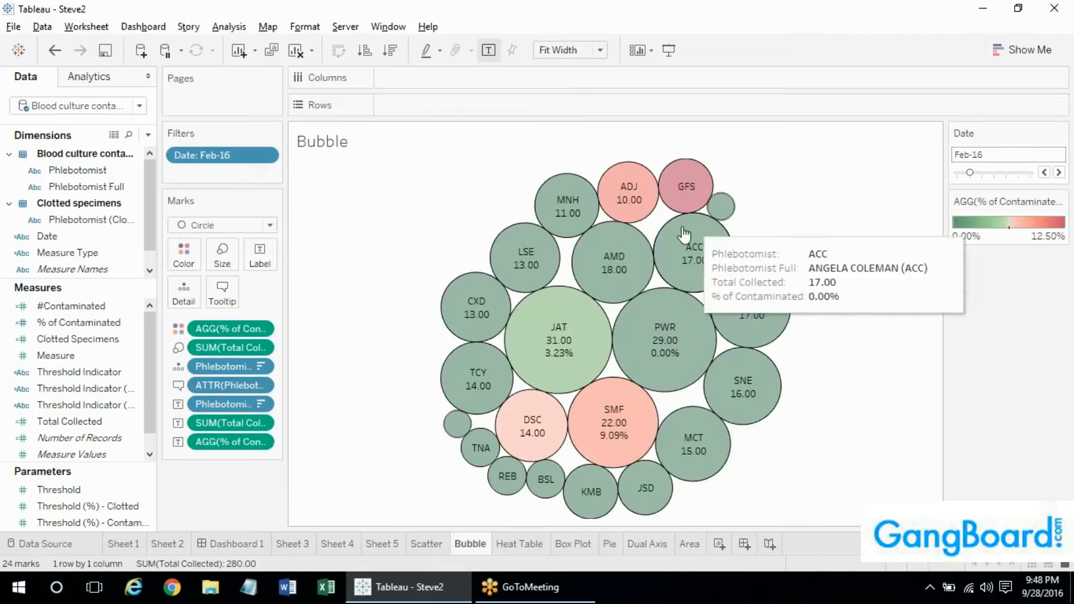
pyautogui.moveTo(705, 178)
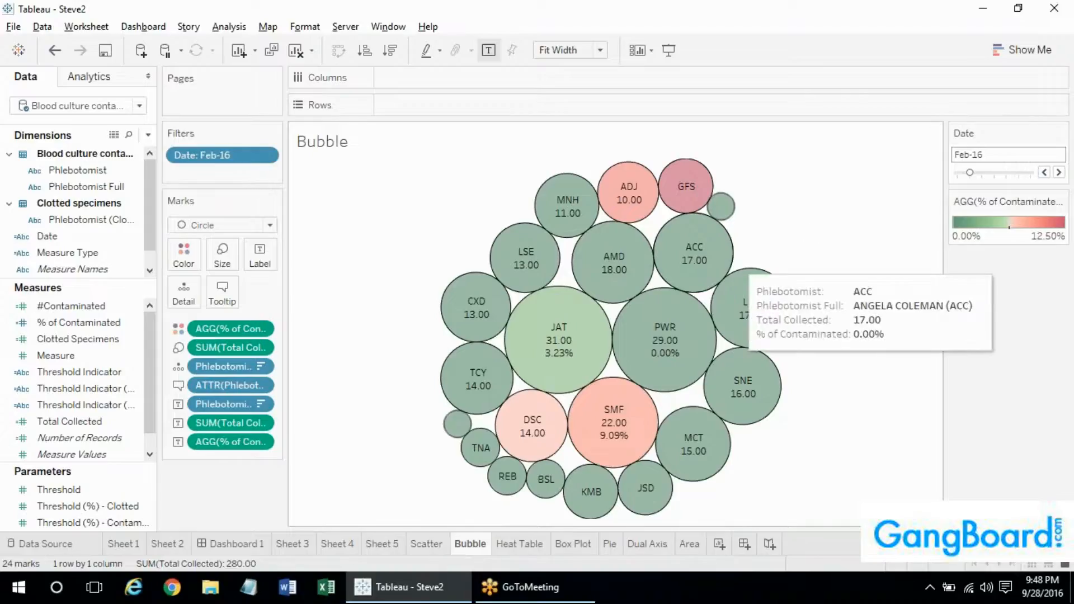
pyautogui.moveTo(575, 373)
pyautogui.moveTo(641, 431)
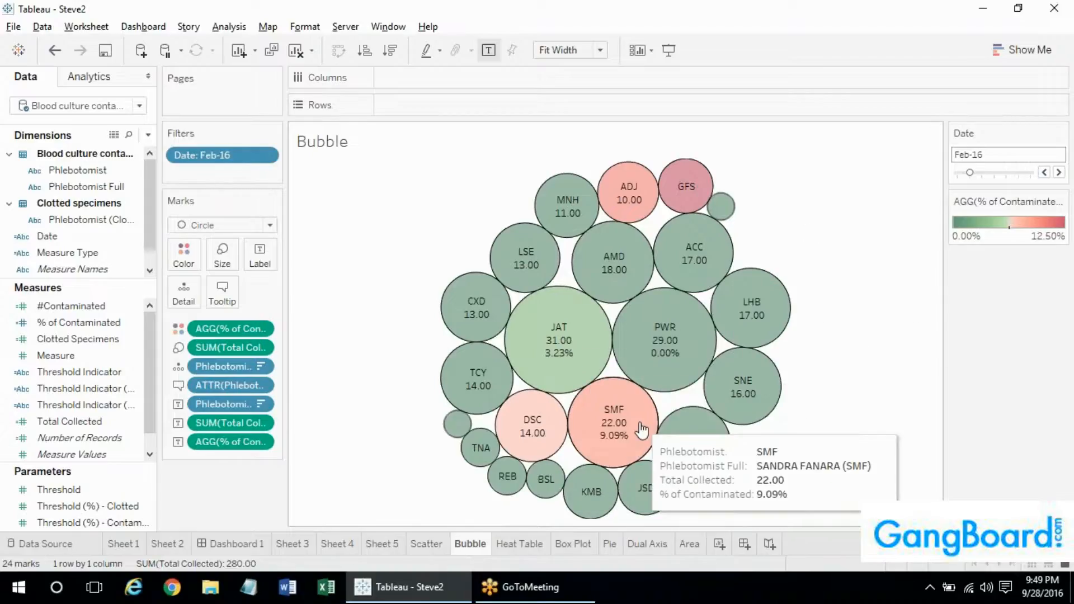
# Compare the Heat Table sheet with the Bubble sheet and inspect the tooltip of a red heat table cell
pyautogui.click(517, 544)
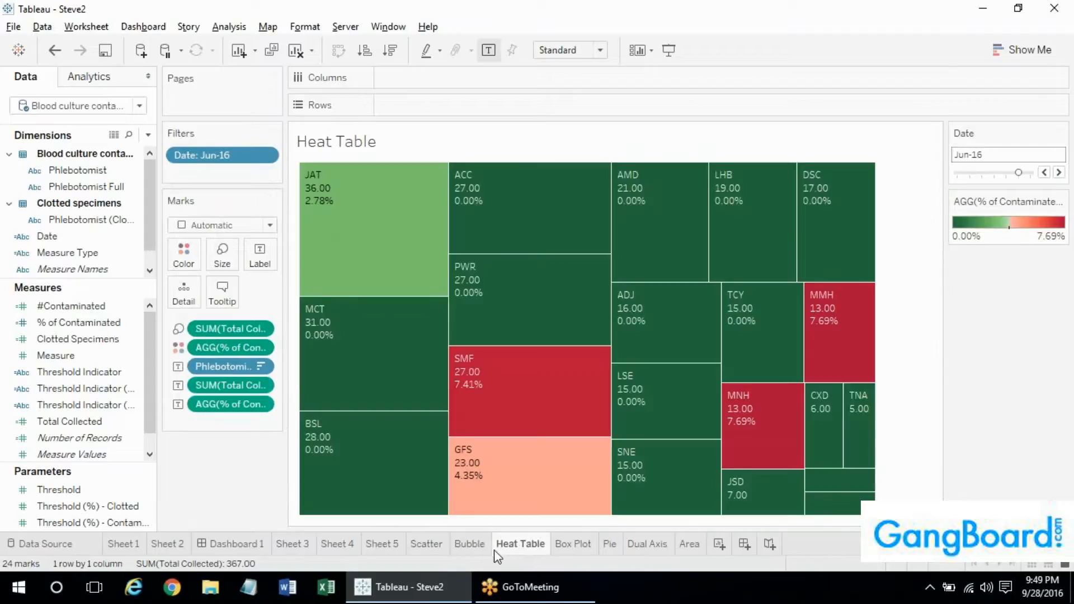
pyautogui.click(467, 551)
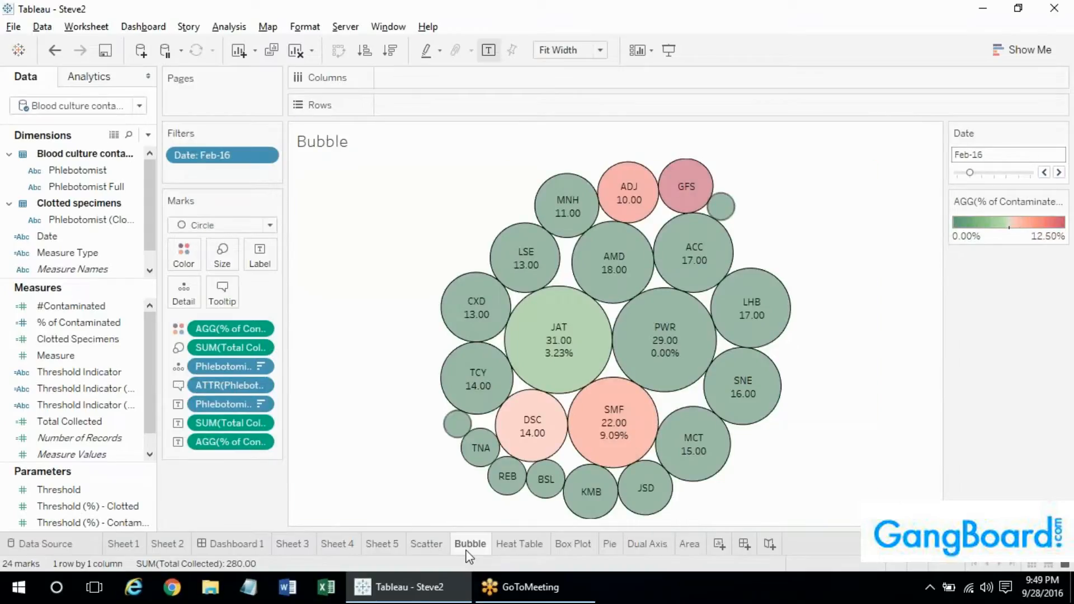
pyautogui.click(533, 545)
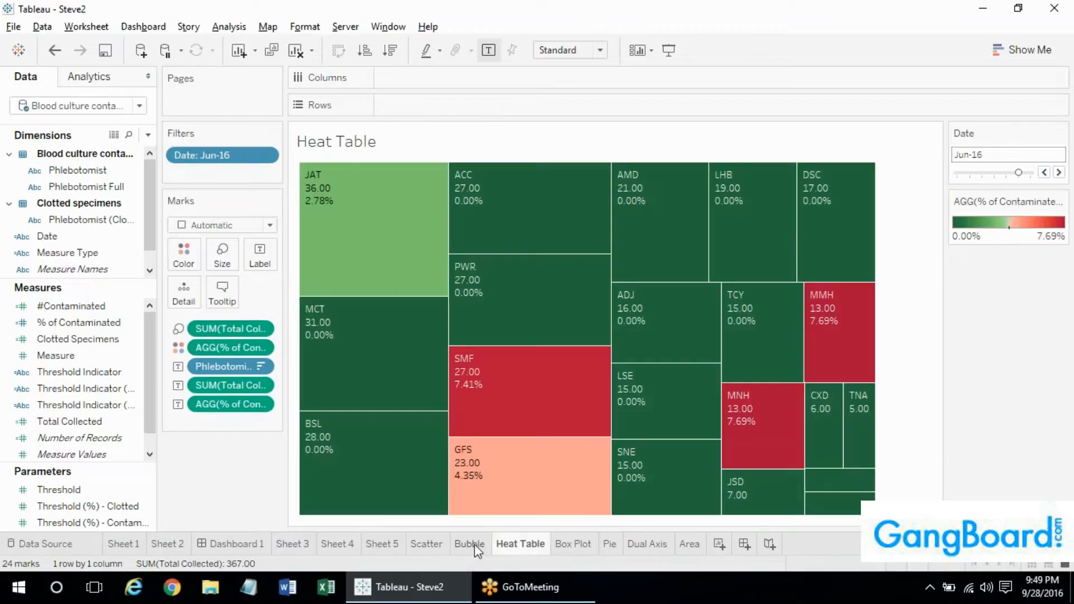
pyautogui.moveTo(513, 268)
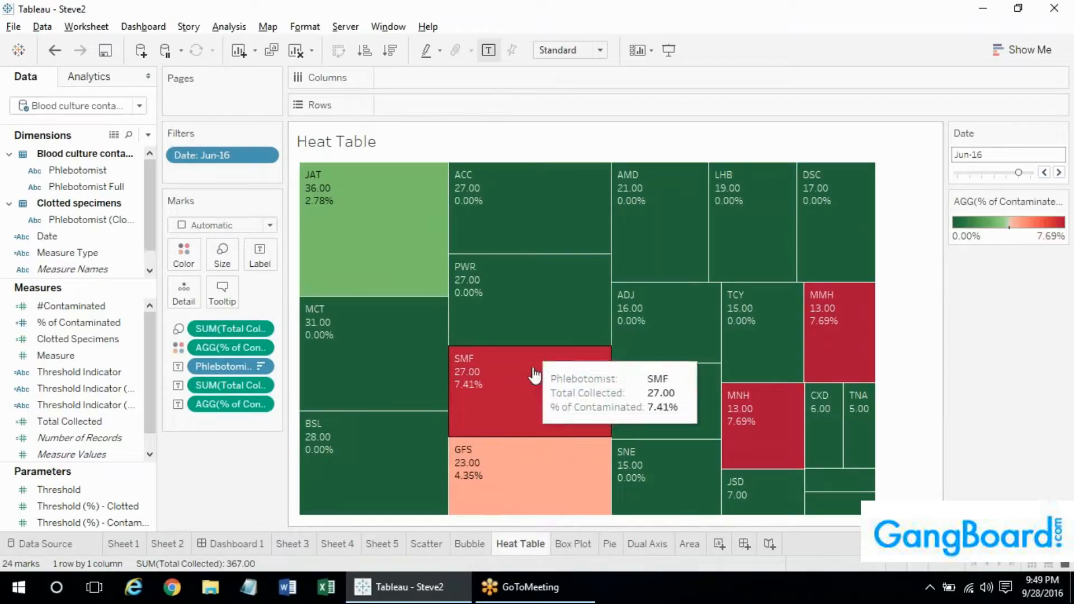
# Rename the Heat Table sheet as Tree Map
pyautogui.doubleClick(520, 544)
pyautogui.write('Tree Map')
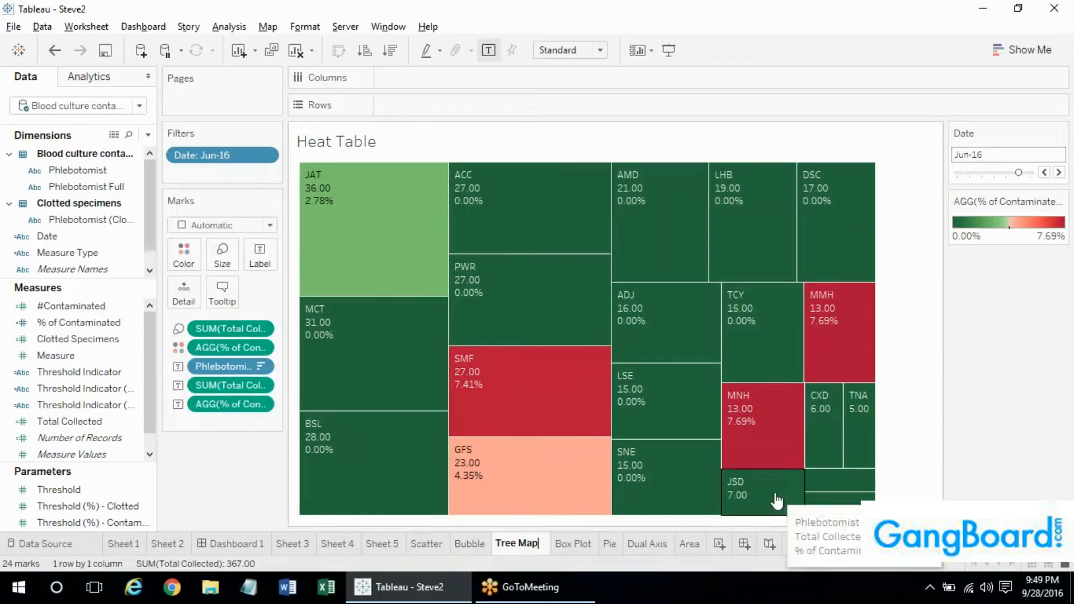
pyautogui.press('Return')
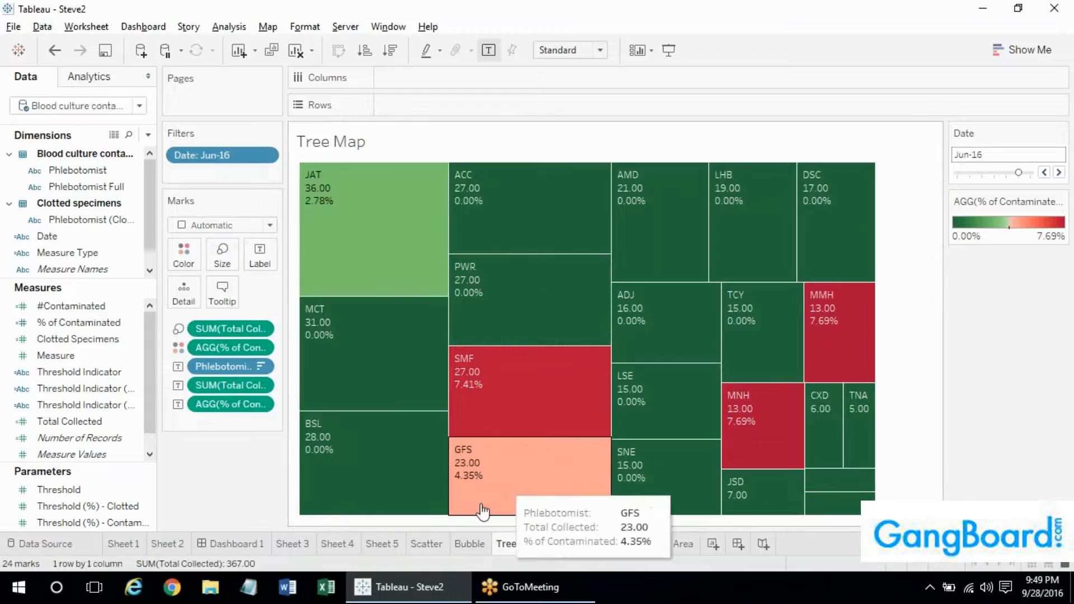
# Compare the Bubble sheet with the Tree Map sheet and preview the thumbnails of the neighbouring chart sheets
pyautogui.click(482, 547)
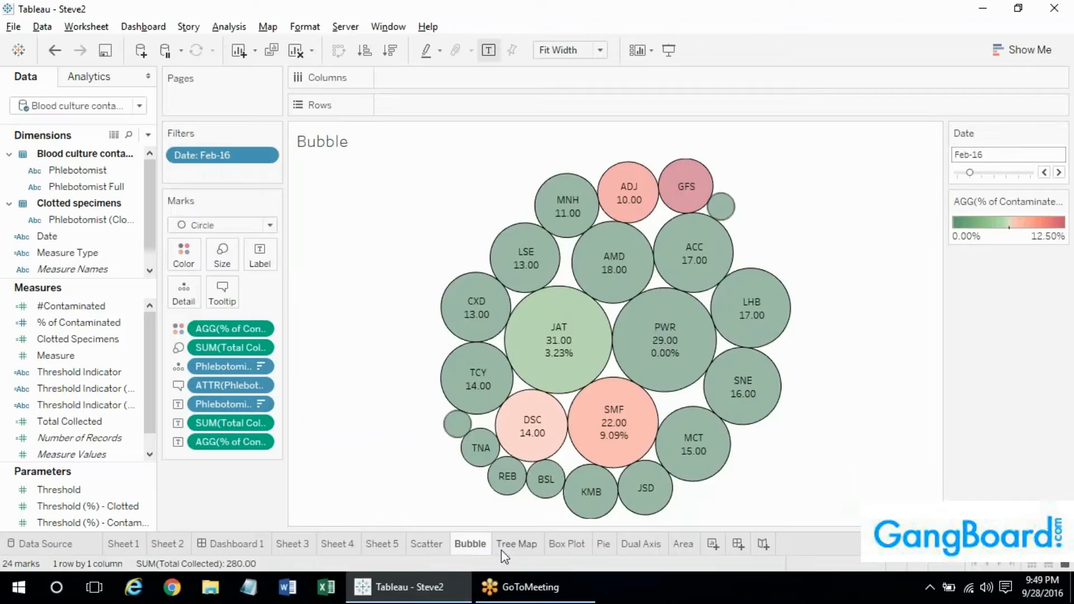
pyautogui.click(501, 550)
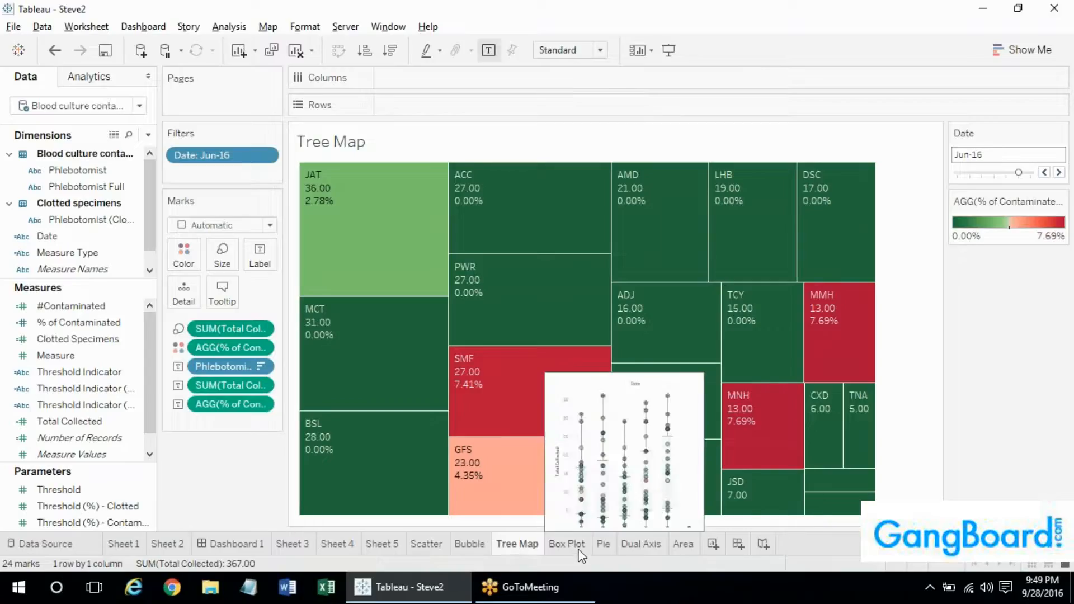
pyautogui.moveTo(687, 540)
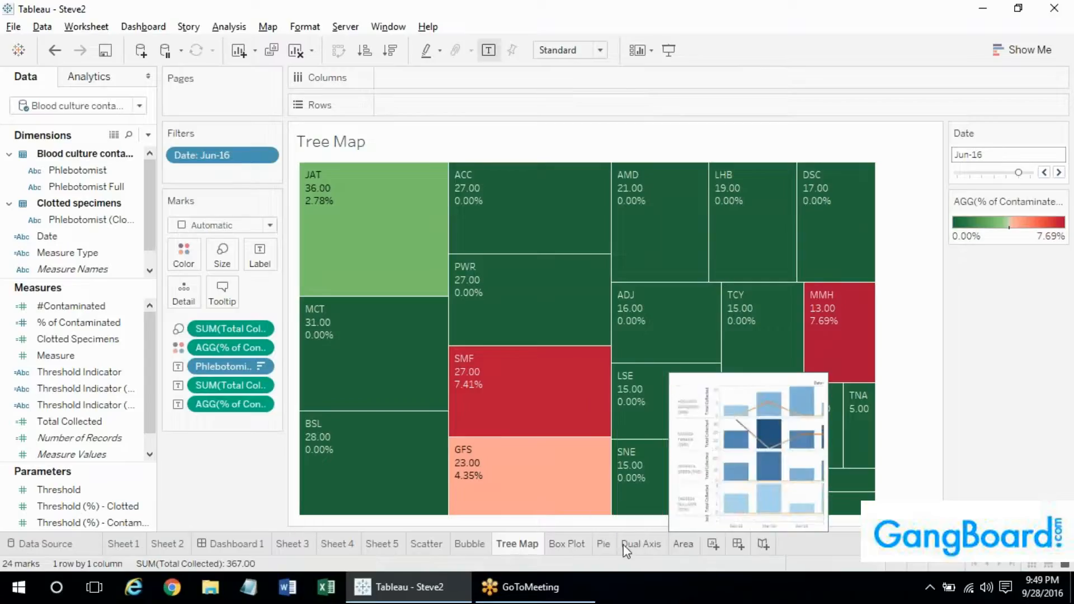
pyautogui.moveTo(476, 548)
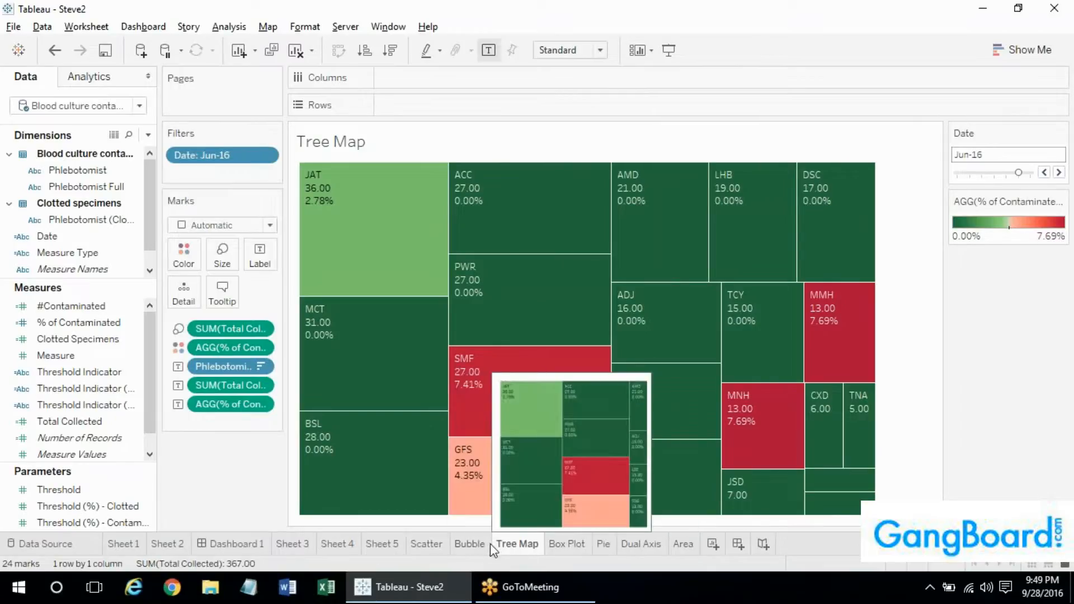
pyautogui.moveTo(431, 546)
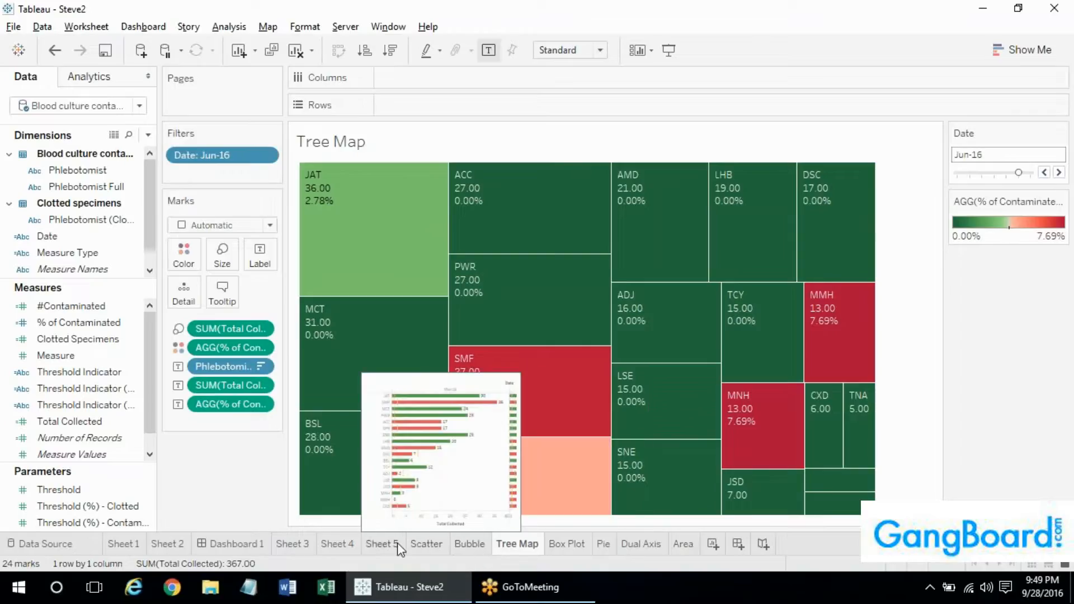
# On the Scatter sheet, view the reference line options for the #Contaminated axis and close them without adding a line
pyautogui.click(433, 544)
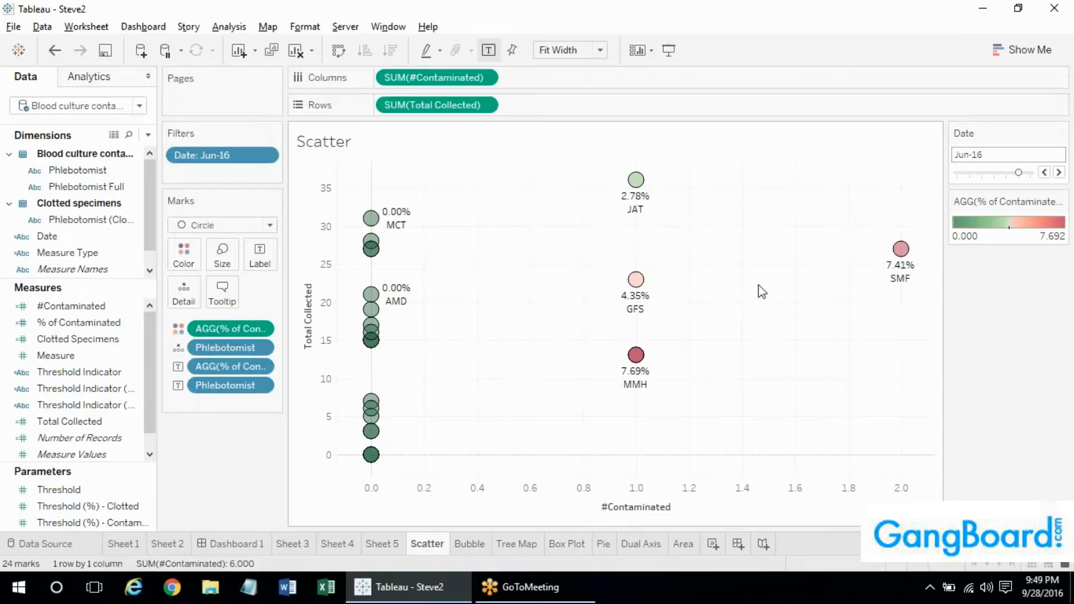
pyautogui.rightClick(512, 489)
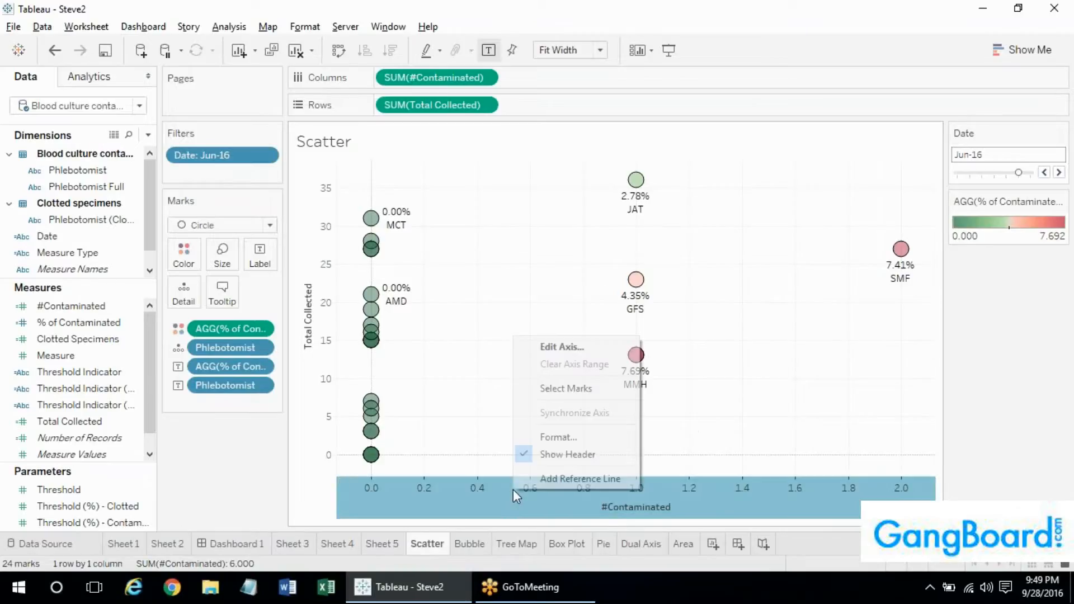
pyautogui.press('Escape')
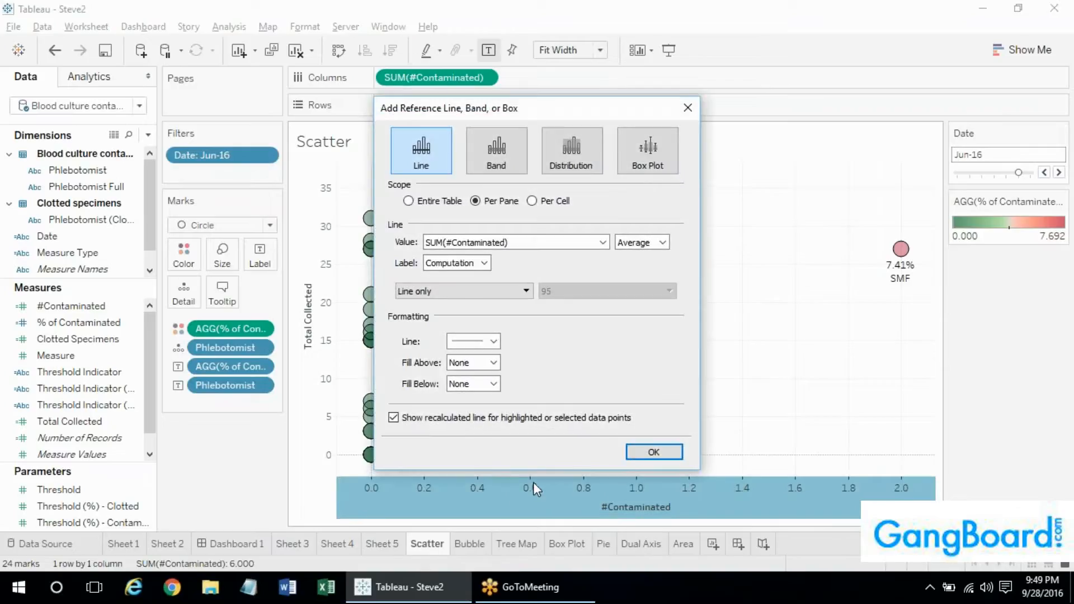
pyautogui.click(690, 102)
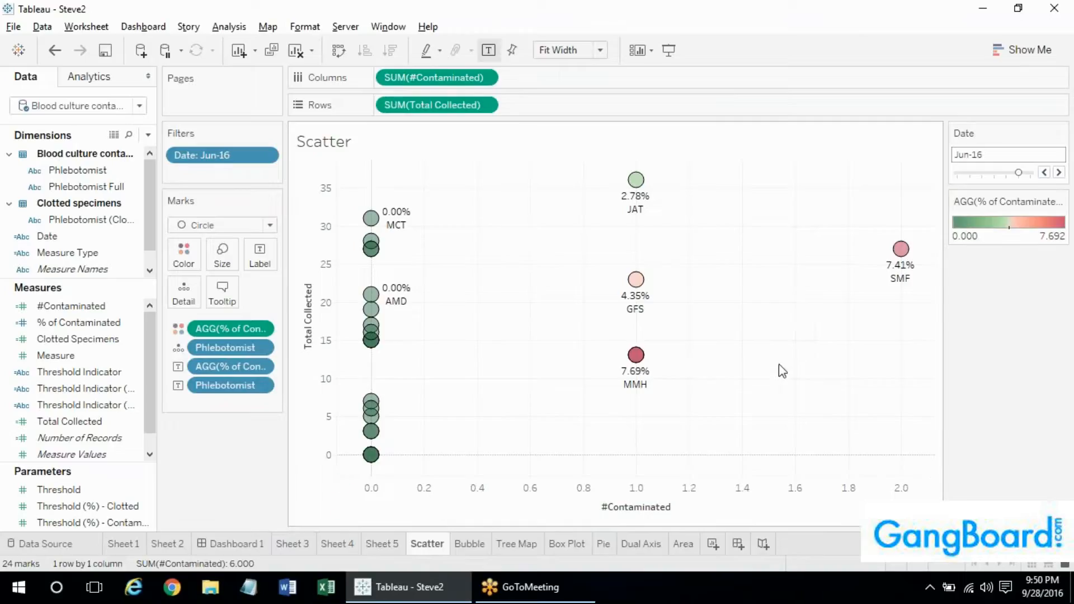
# Inspect the tooltips of the scatter marks at 0 and 1 contaminated specimens
pyautogui.moveTo(370, 350)
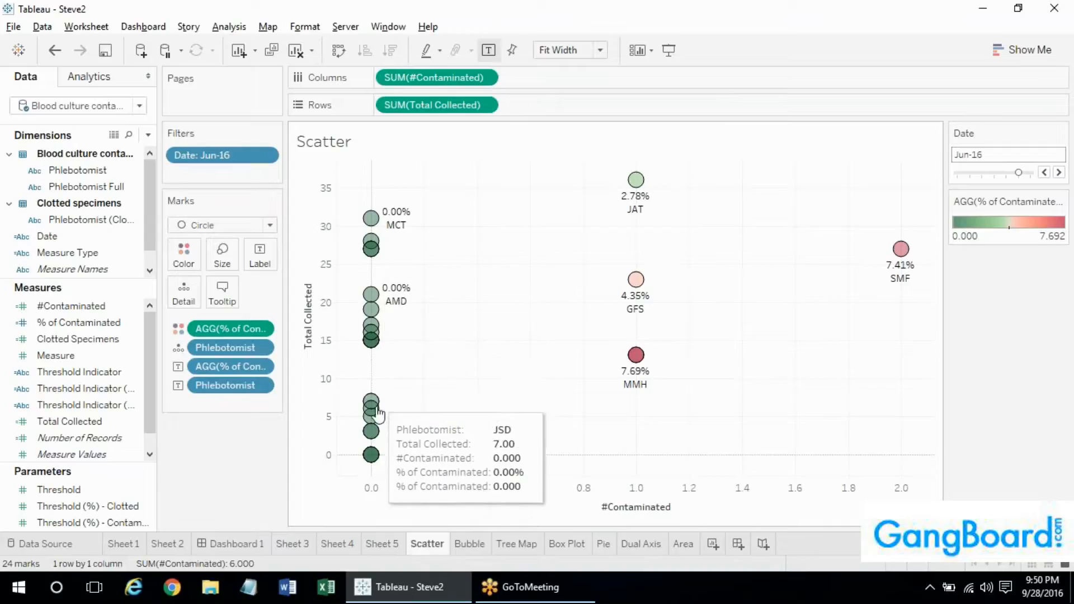
pyautogui.moveTo(375, 457)
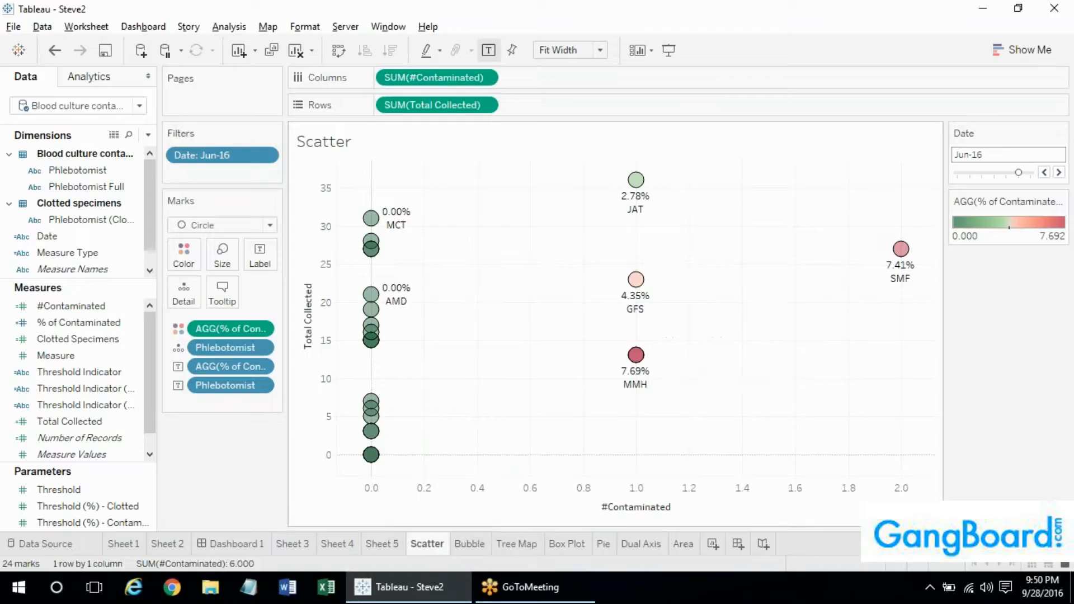
pyautogui.moveTo(635, 181)
pyautogui.moveTo(632, 370)
pyautogui.moveTo(637, 282)
# Switch to Notepad, write "Unable to hear you, just give me a second, let me check my net connection", and close it unsaved
pyautogui.click(244, 589)
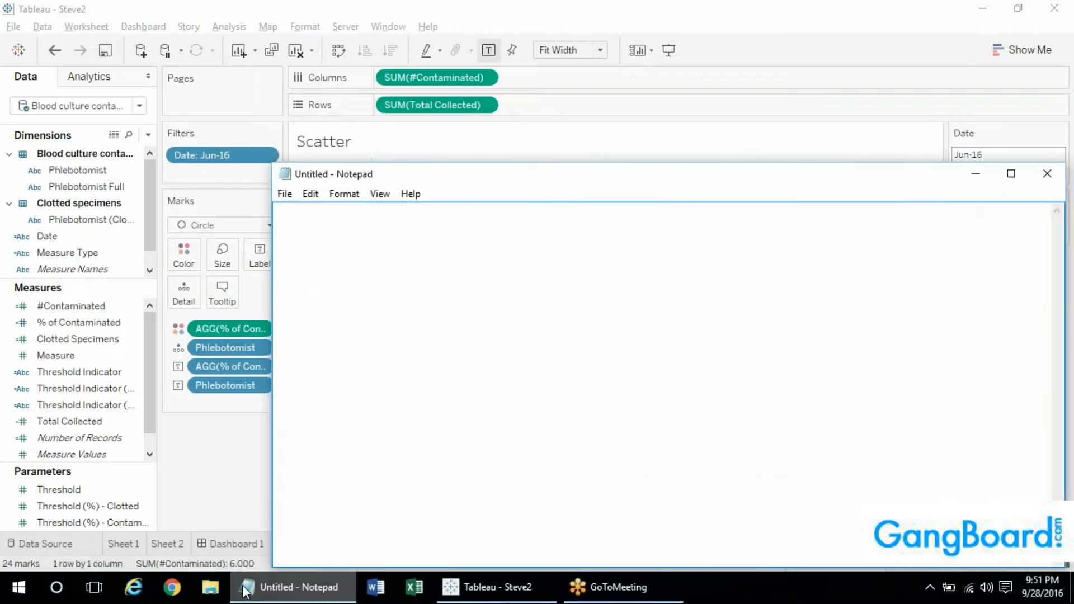
pyautogui.write('Unable to hear you, jus')
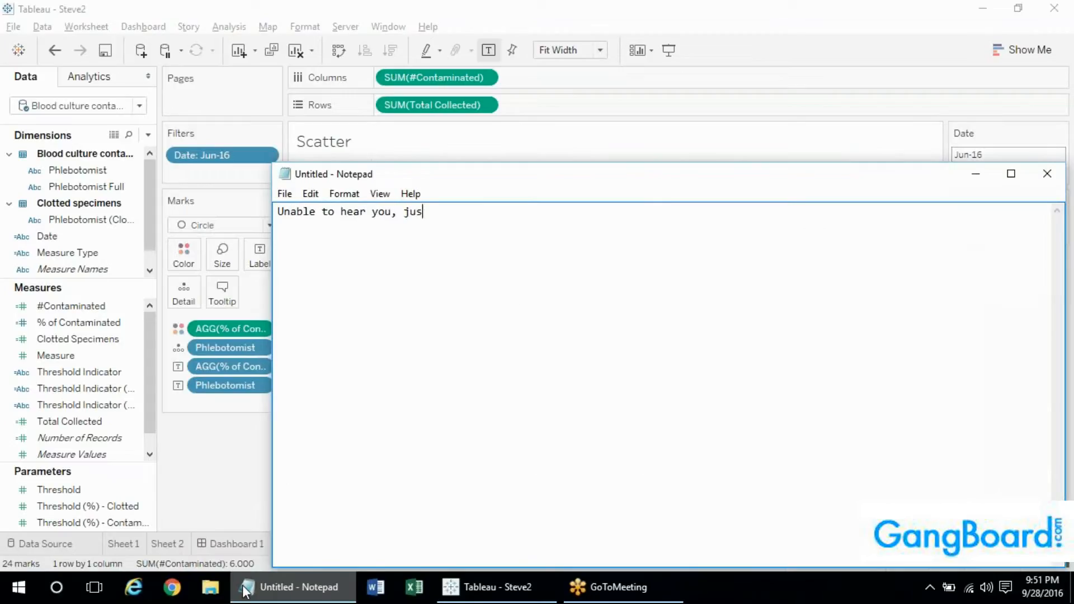
pyautogui.write('t give me a second')
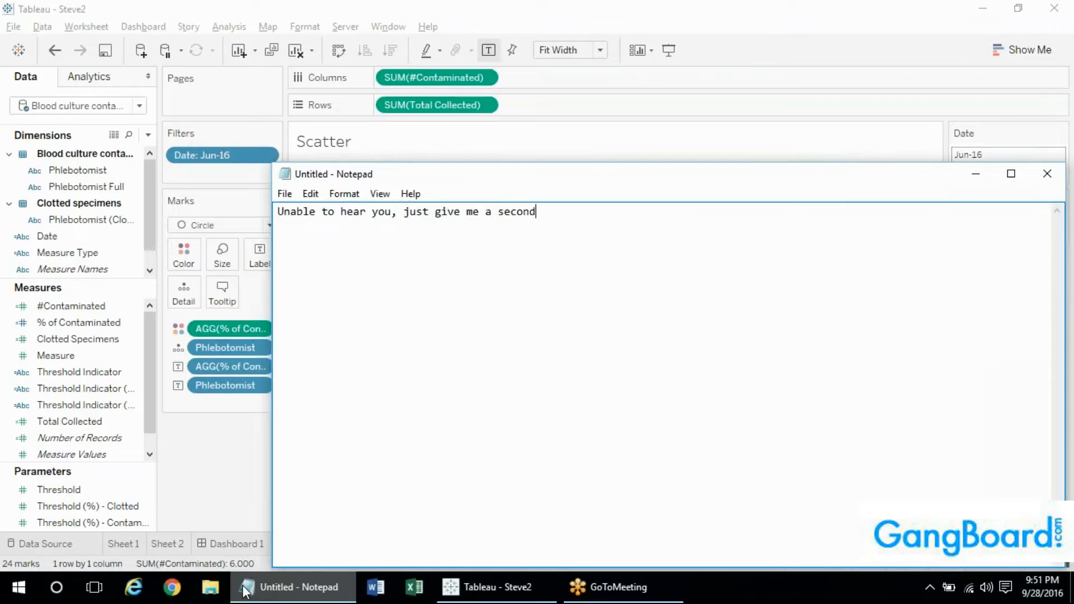
pyautogui.write(', let me check my net connection')
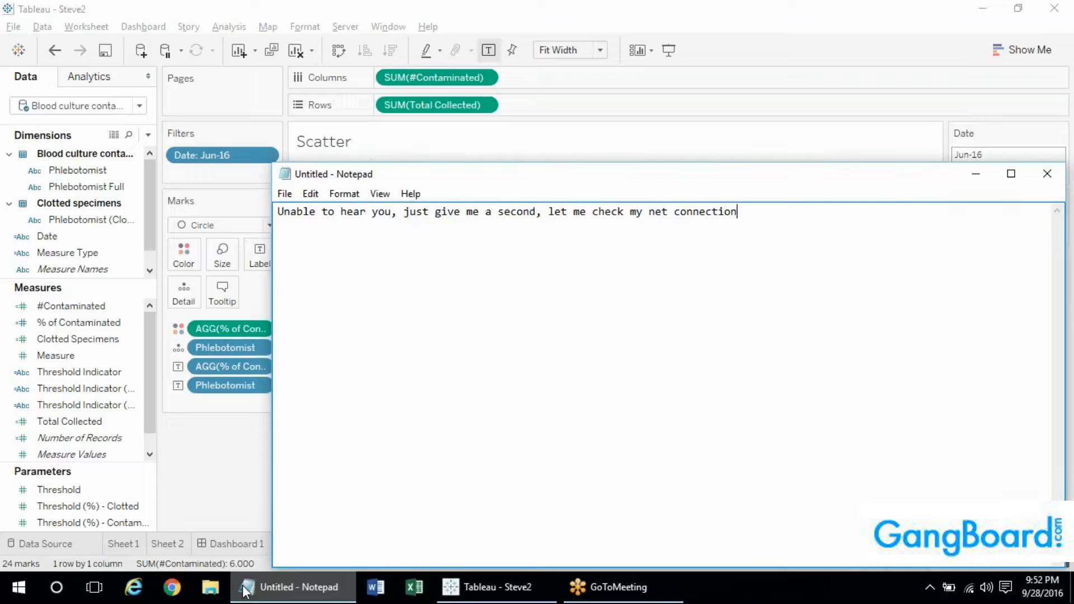
pyautogui.click(1048, 178)
pyautogui.click(569, 300)
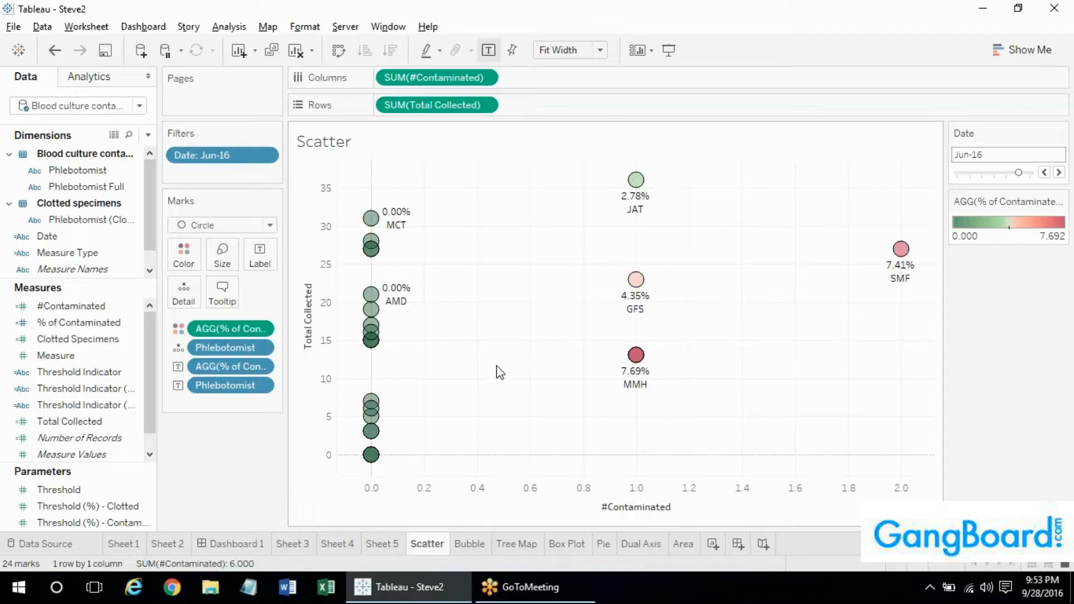
# Create a parameter named Select a Measure with the String data type and a list of allowable values
pyautogui.rightClick(104, 493)
pyautogui.moveTo(184, 391)
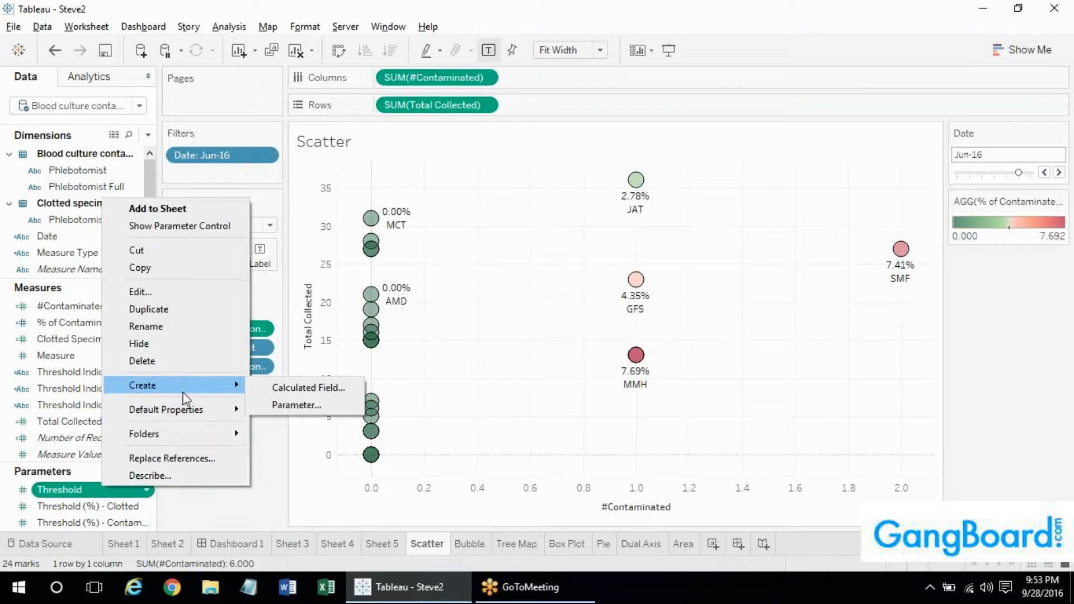
pyautogui.click(281, 404)
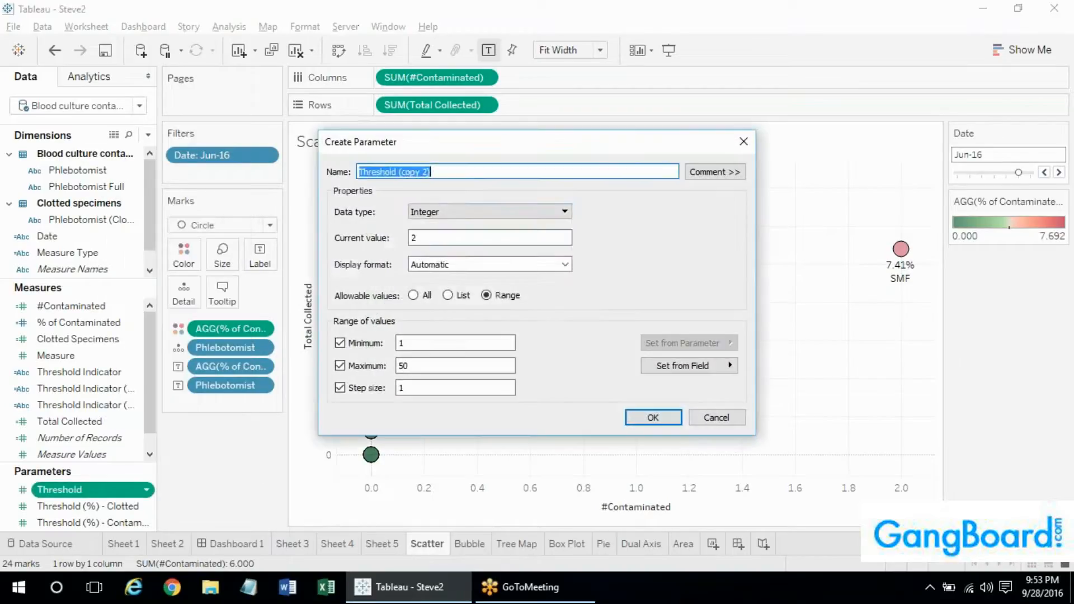
pyautogui.click(446, 211)
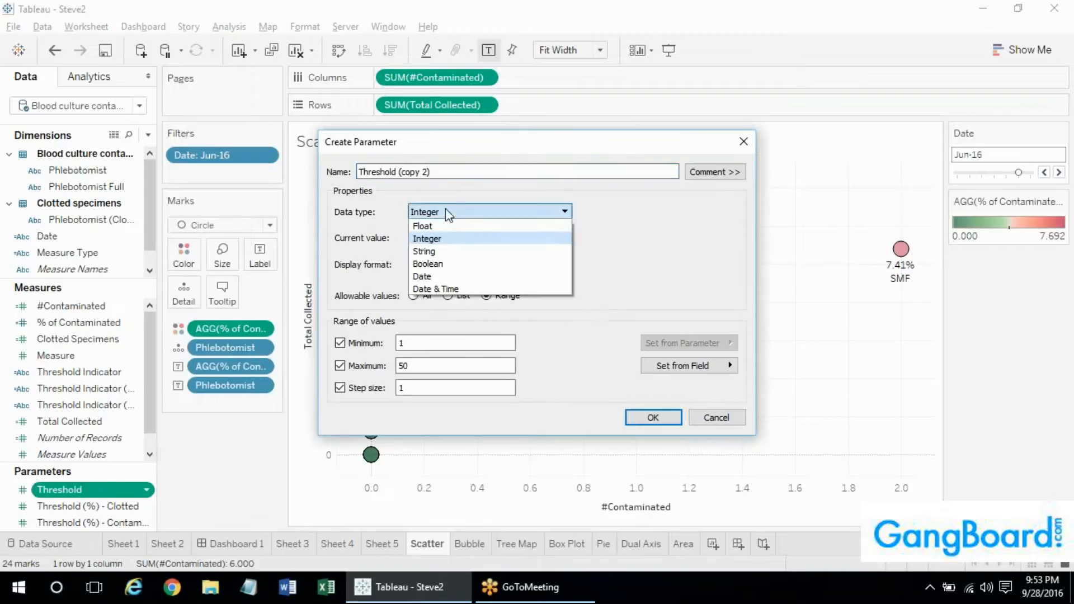
pyautogui.click(445, 240)
pyautogui.press('Down')
pyautogui.click(447, 295)
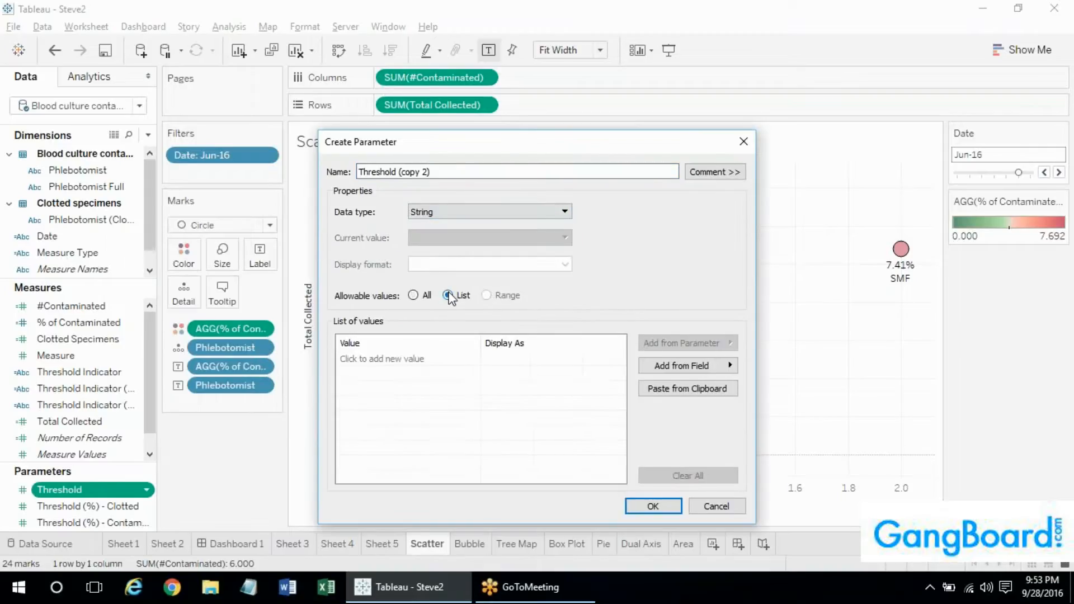
pyautogui.click(460, 169)
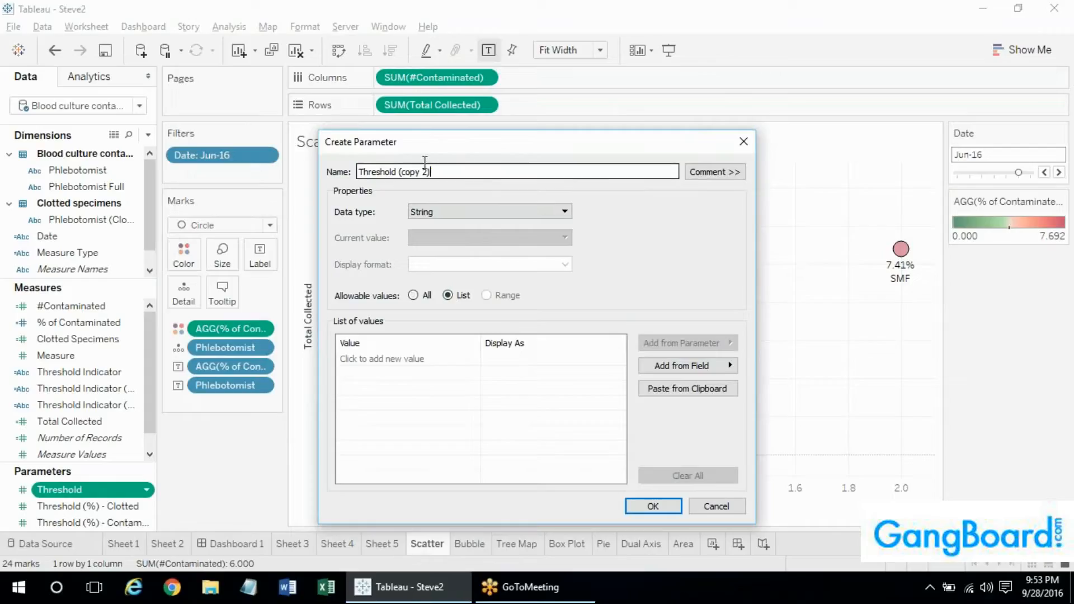
pyautogui.hotkey('ctrl', 'a')
pyautogui.write('Select a')
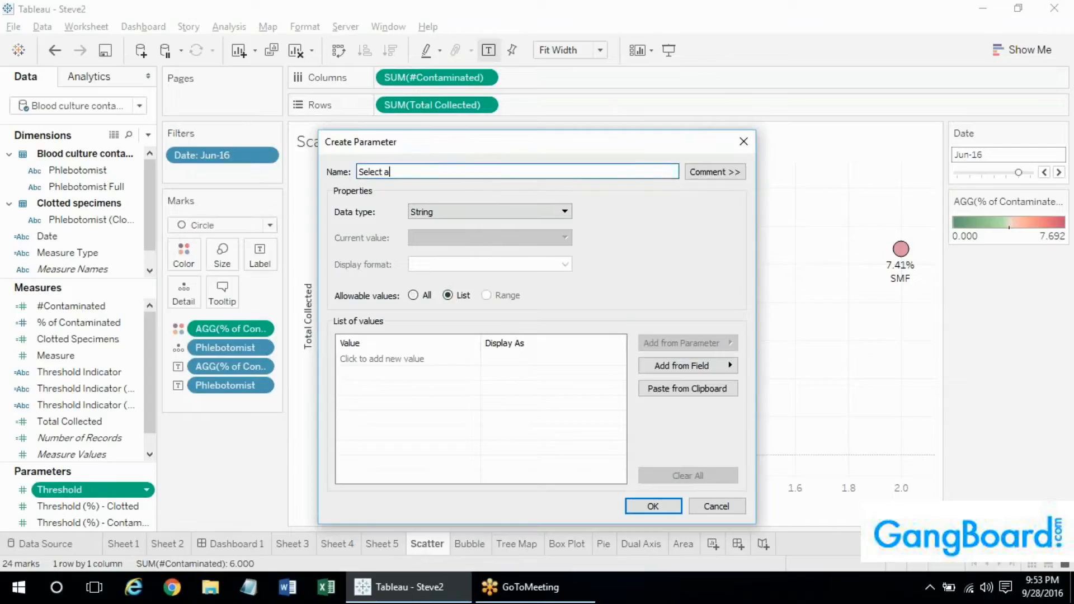
pyautogui.write(' Measure')
# Add # Contaminated and Clotted Specimens as the parameter's list values and save the parameter
pyautogui.click(388, 360)
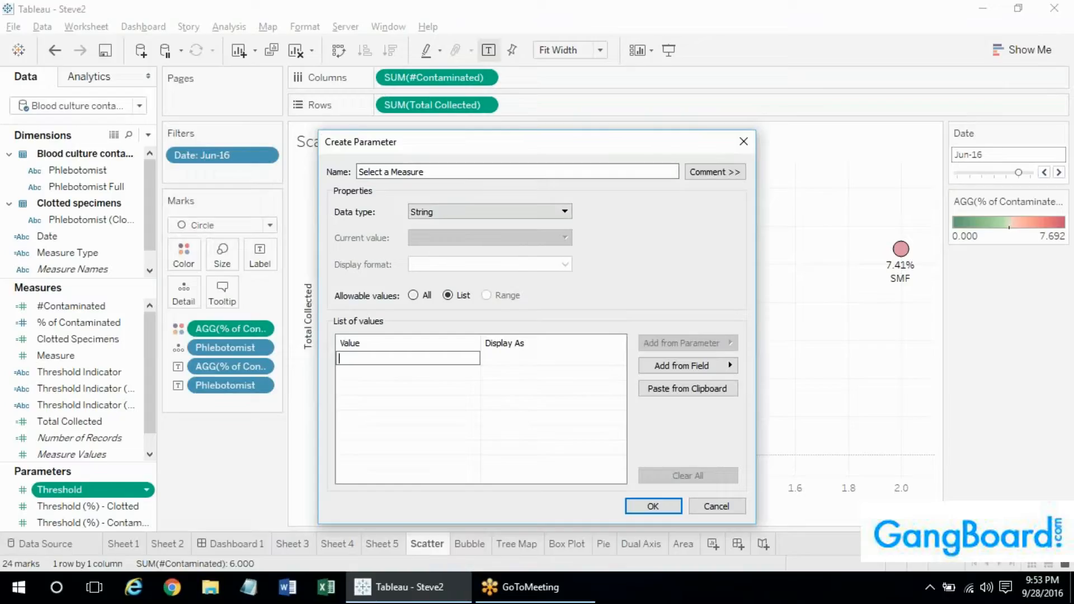
pyautogui.write('# Contaminated')
pyautogui.press('Tab')
pyautogui.click(419, 374)
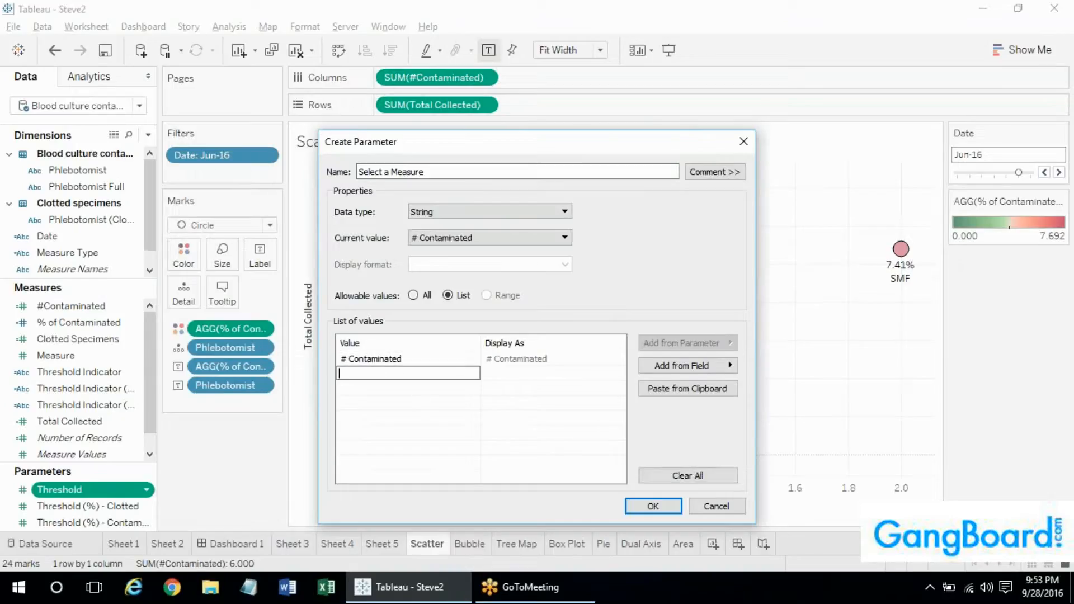
pyautogui.write('Clotted Specimens')
pyautogui.press('Tab')
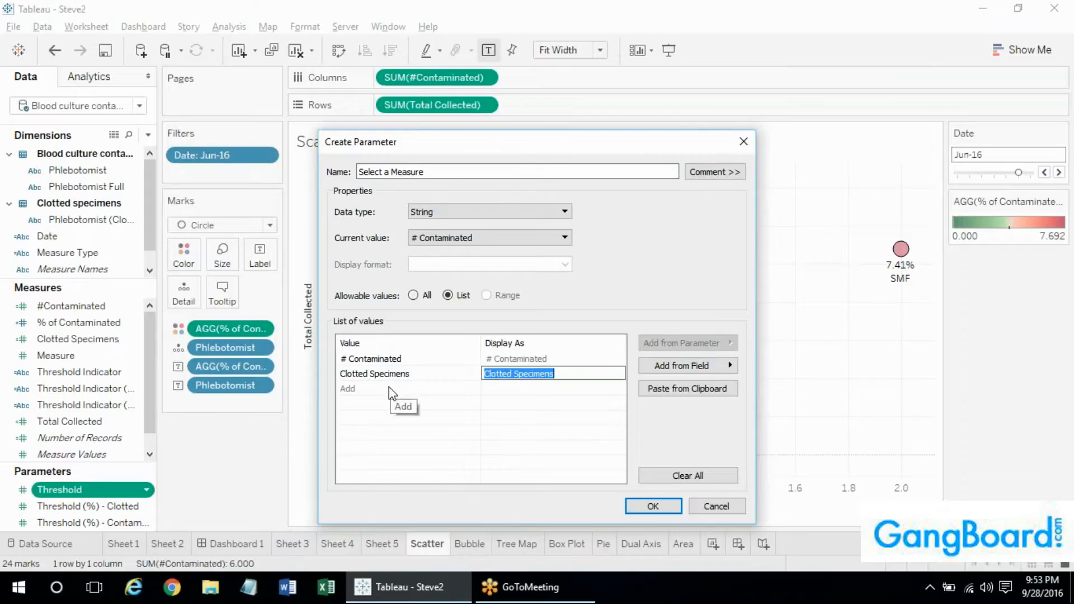
pyautogui.press('Return')
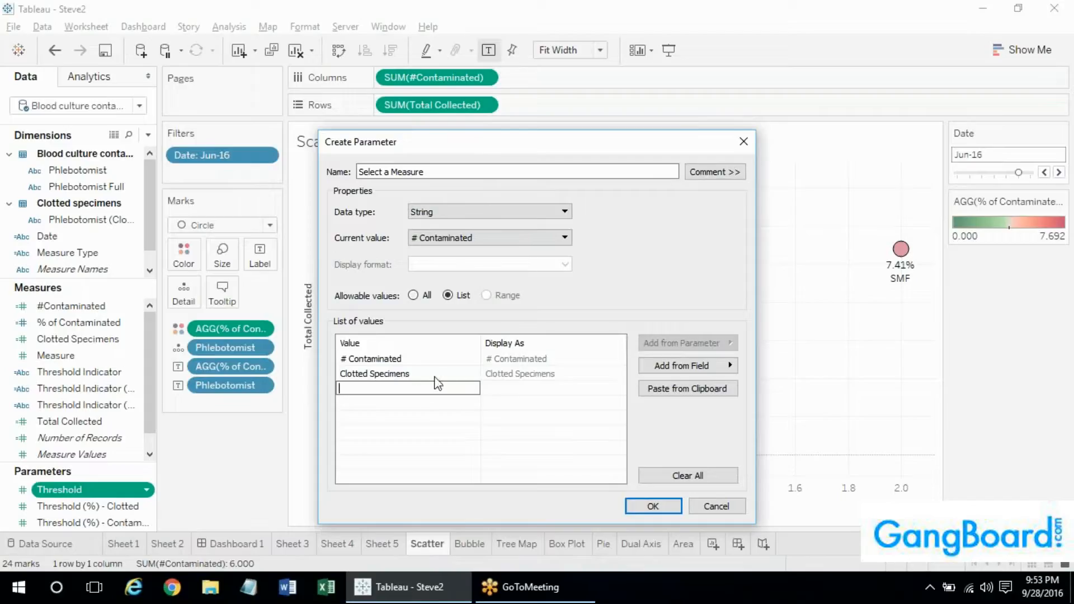
pyautogui.click(644, 507)
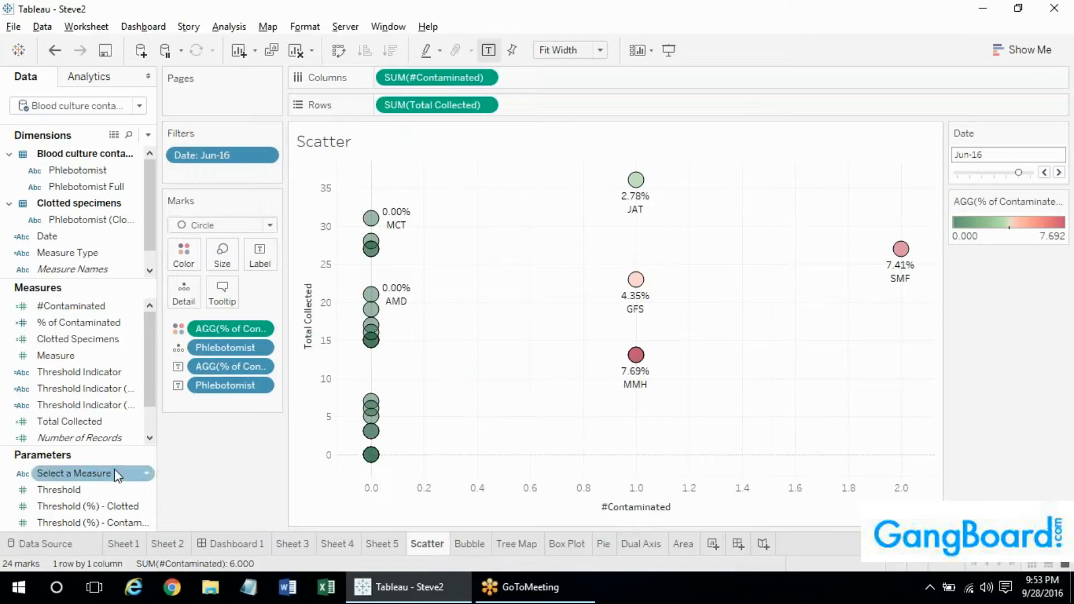
# Create a calculated field from the Select a Measure parameter and begin its formula with if [Select a Measure] = "# Contaminated" then
pyautogui.rightClick(115, 473)
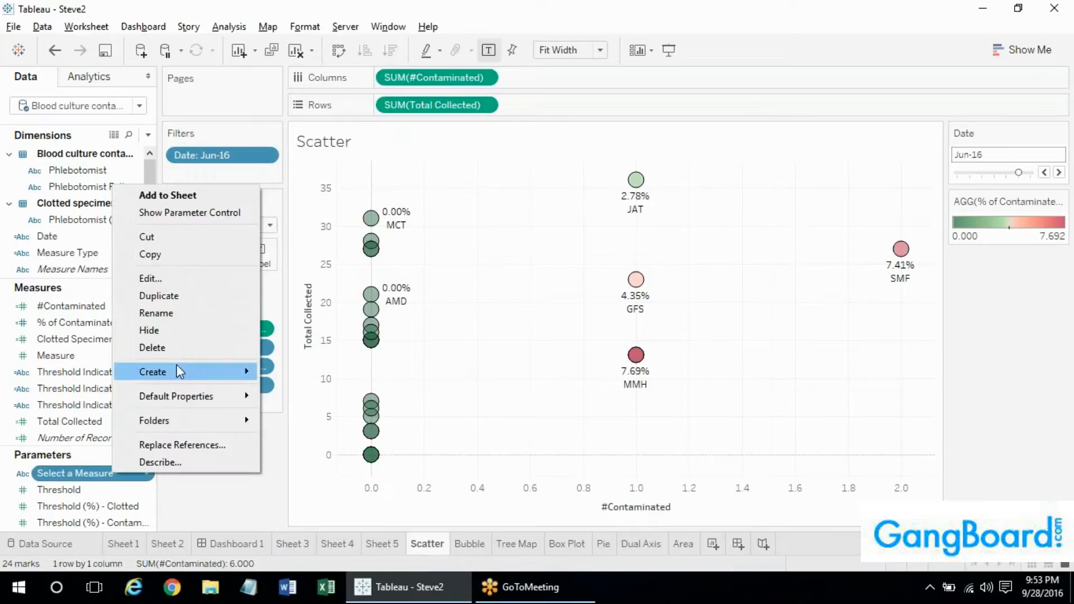
pyautogui.moveTo(207, 369)
pyautogui.click(305, 374)
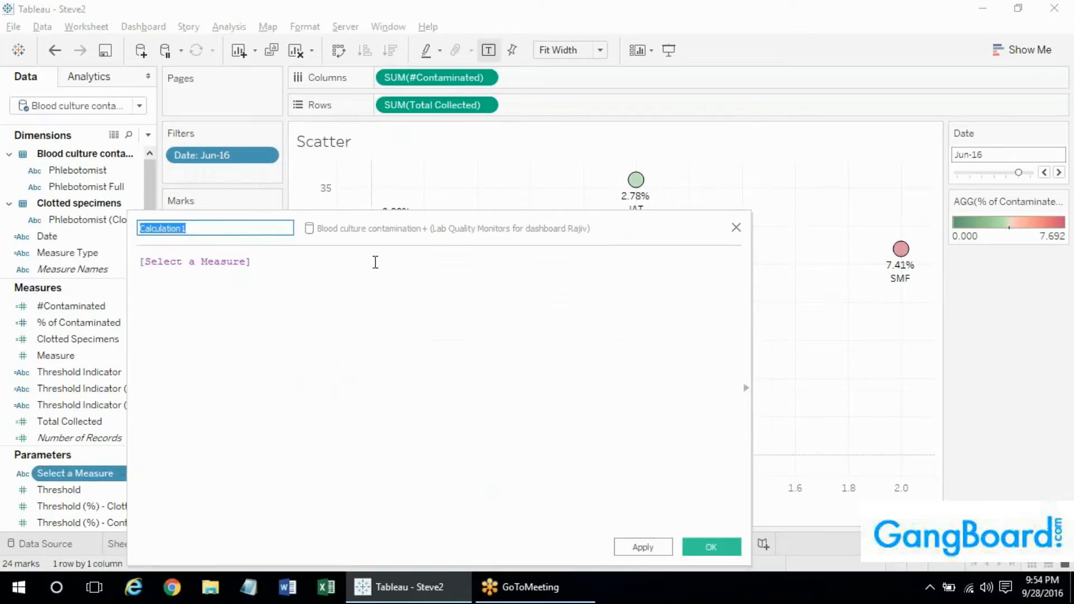
pyautogui.click(345, 263)
pyautogui.write('if')
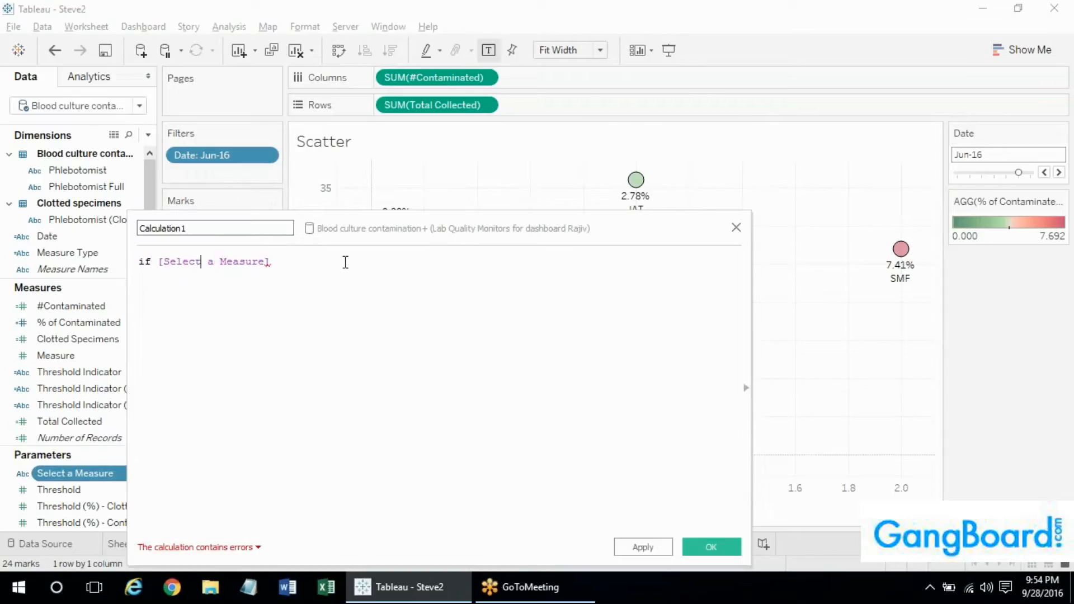
pyautogui.click(346, 262)
pyautogui.write('= ')
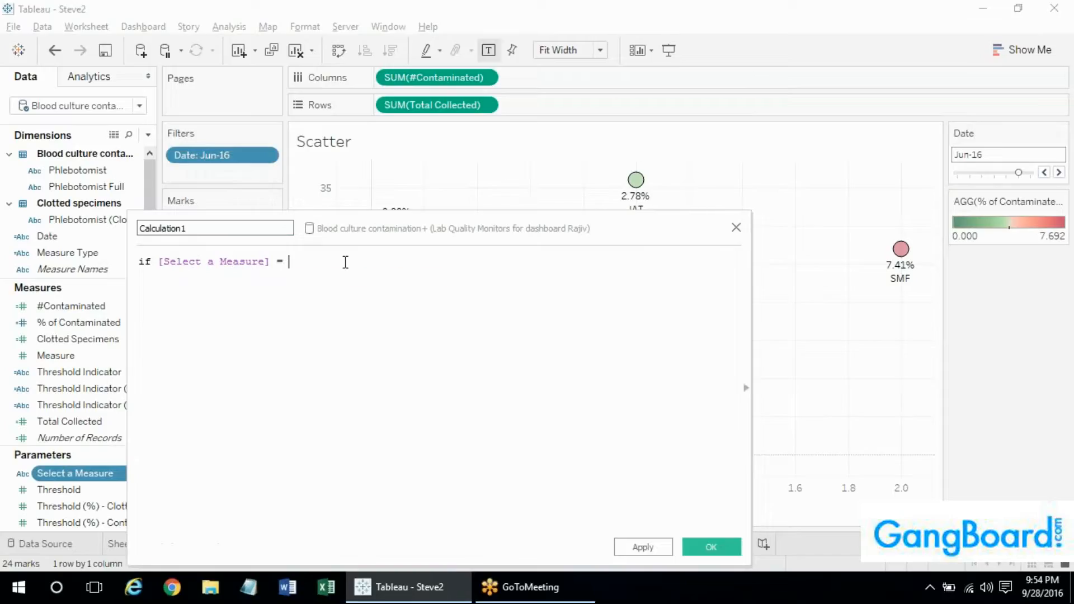
pyautogui.write('"# Contaminated" then')
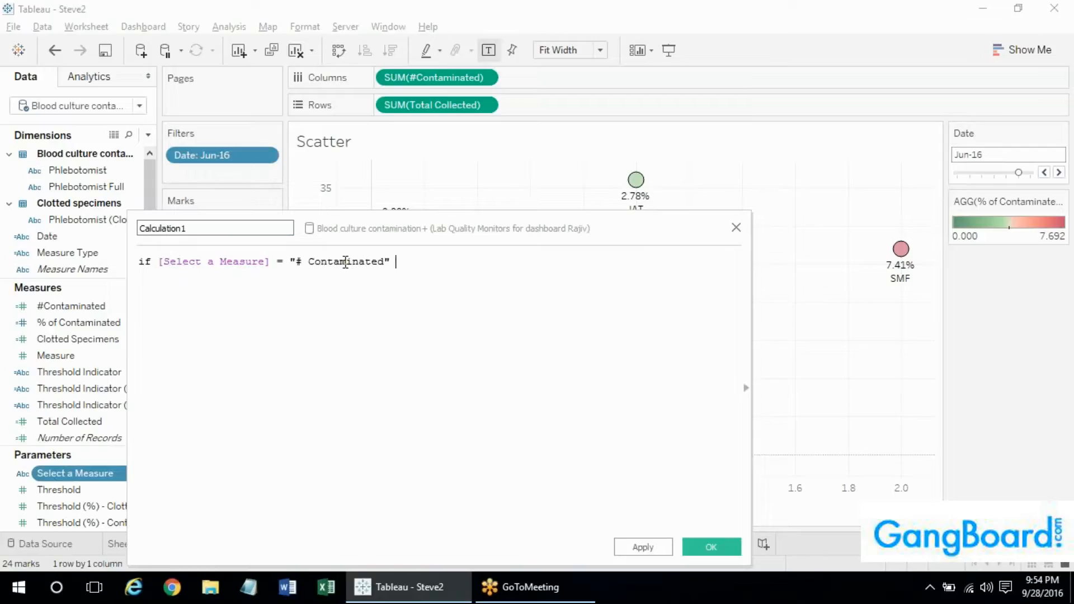
pyautogui.press('Return')
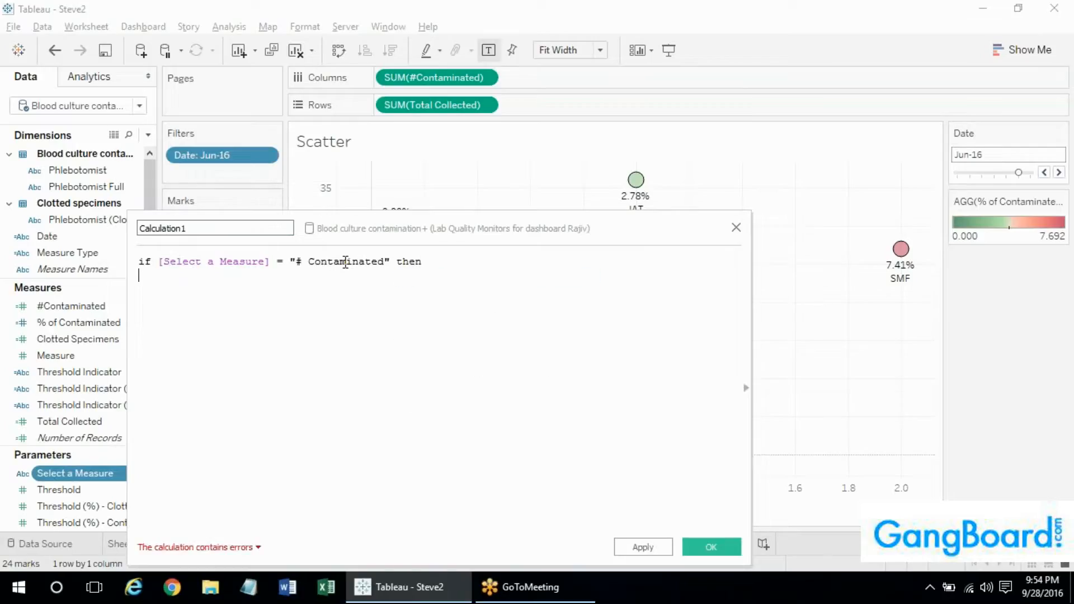
pyautogui.write('# Contaminated')
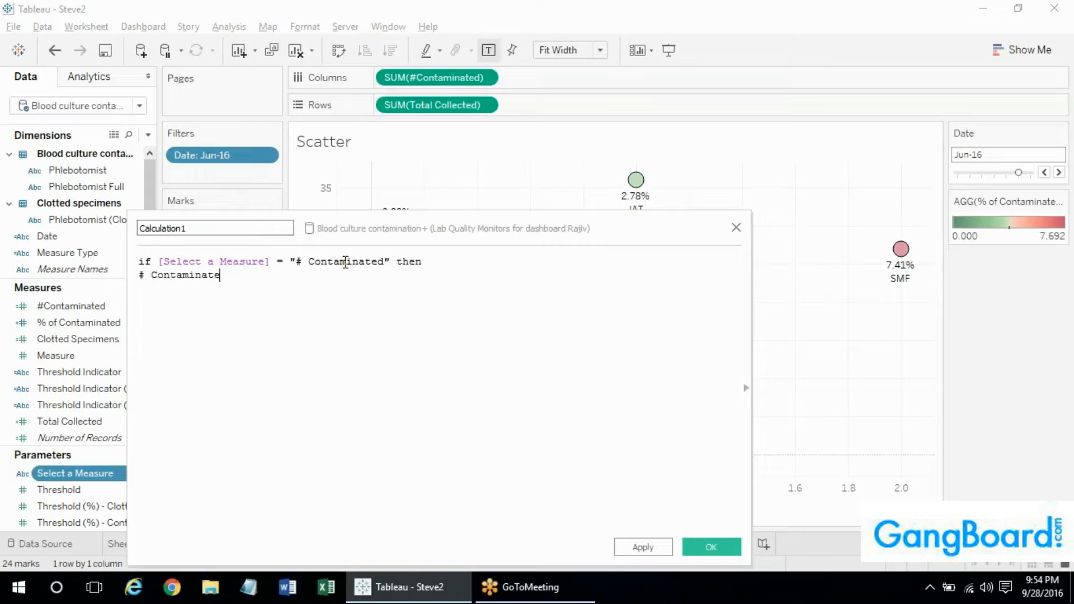
pyautogui.press('BackSpace')
pyautogui.press('BackSpace')
pyautogui.press('BackSpace')
pyautogui.press('BackSpace')
pyautogui.press('BackSpace')
pyautogui.press('BackSpace')
pyautogui.press('BackSpace')
pyautogui.press('BackSpace')
pyautogui.press('BackSpace')
pyautogui.press('BackSpace')
pyautogui.press('BackSpace')
pyautogui.press('BackSpace')
# Complete the formula so it returns [#Contaminated], with ELSE [Clotted Specimens] and a closing END
pyautogui.write('cont')
pyautogui.press('Down')
pyautogui.press('Down')
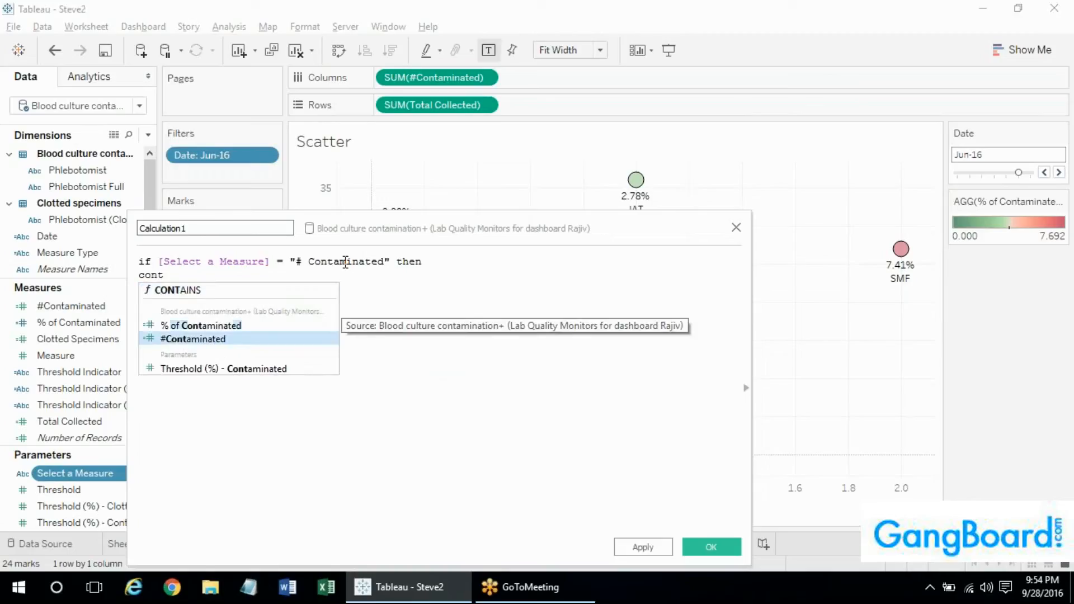
pyautogui.press('Return')
pyautogui.write('ELSE')
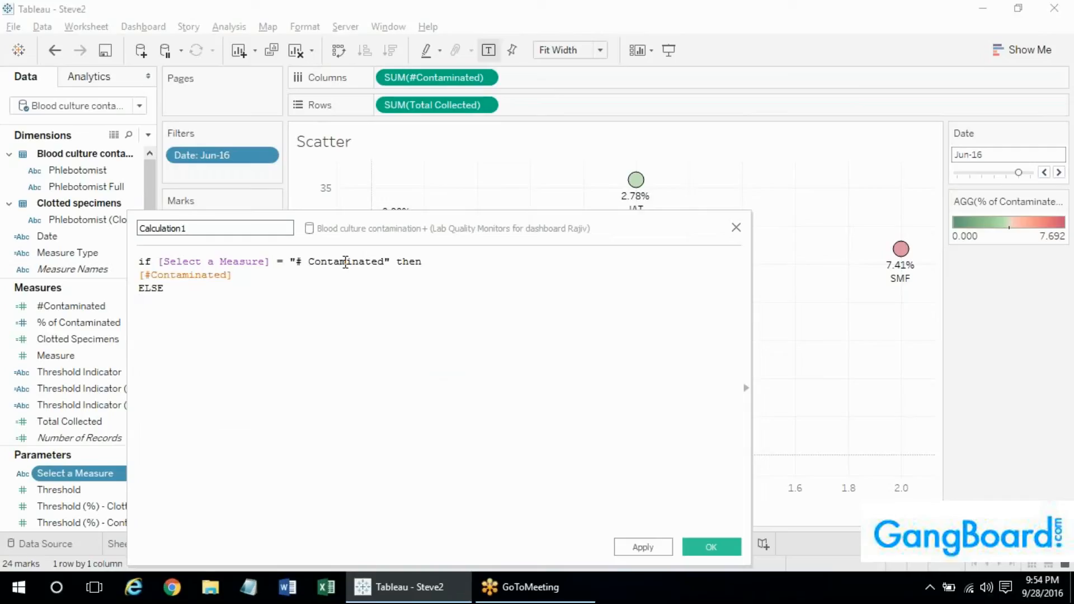
pyautogui.press('Return')
pyautogui.write('Clot')
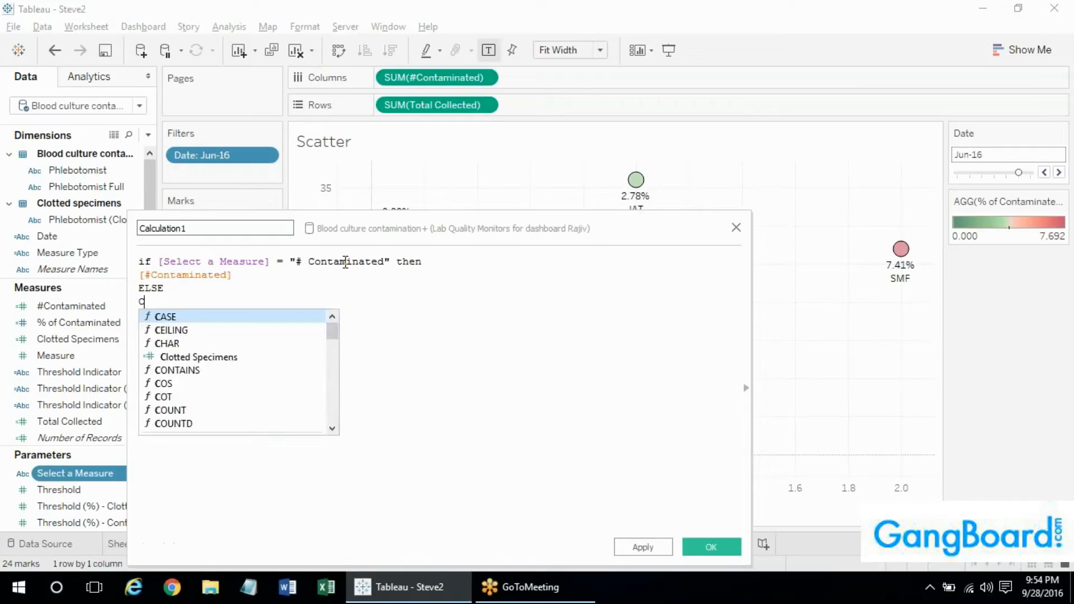
pyautogui.press('Return')
pyautogui.write('end')
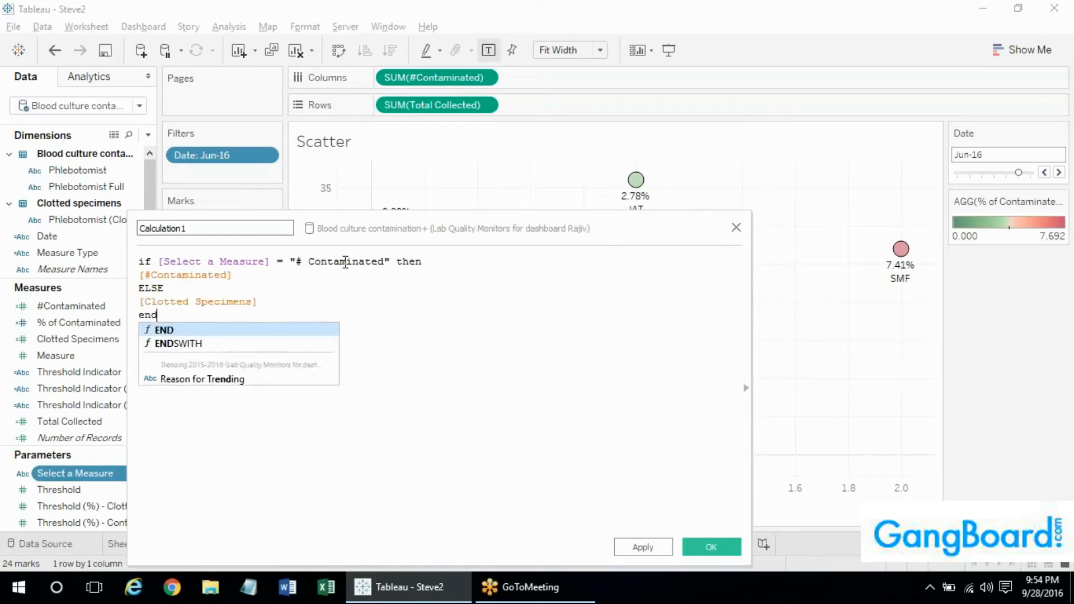
pyautogui.press('Return')
# Name the calculated field Selected Measure and save it
pyautogui.doubleClick(162, 229)
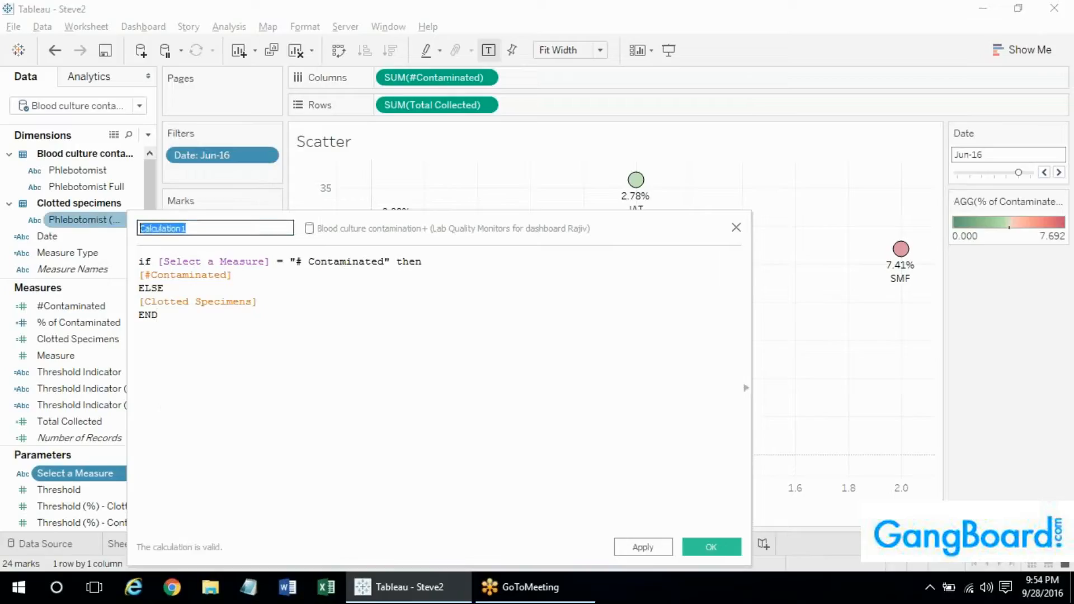
pyautogui.write('Selected Measure')
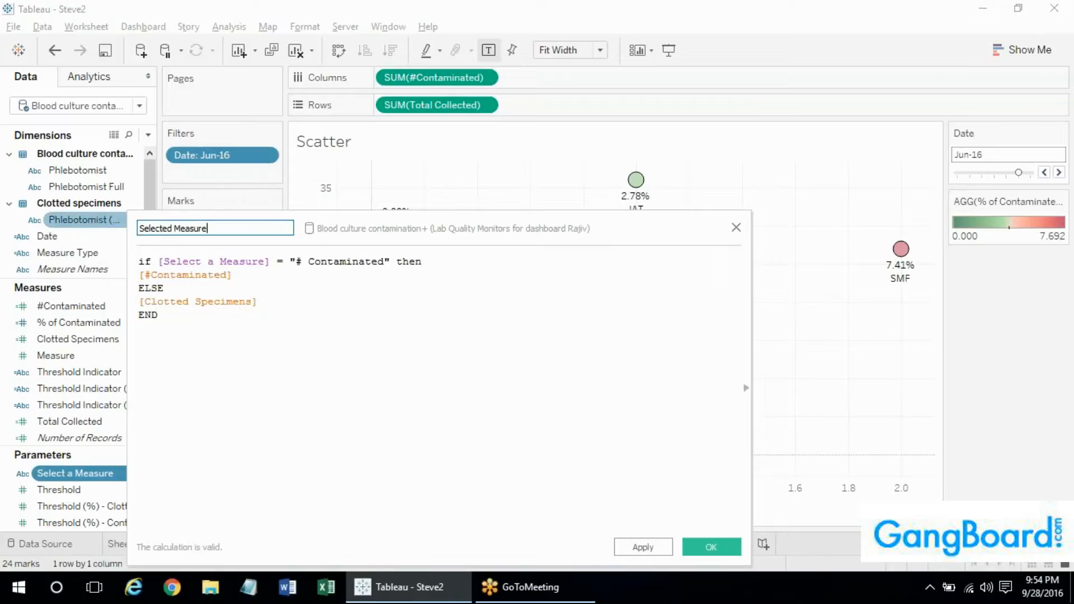
pyautogui.click(711, 547)
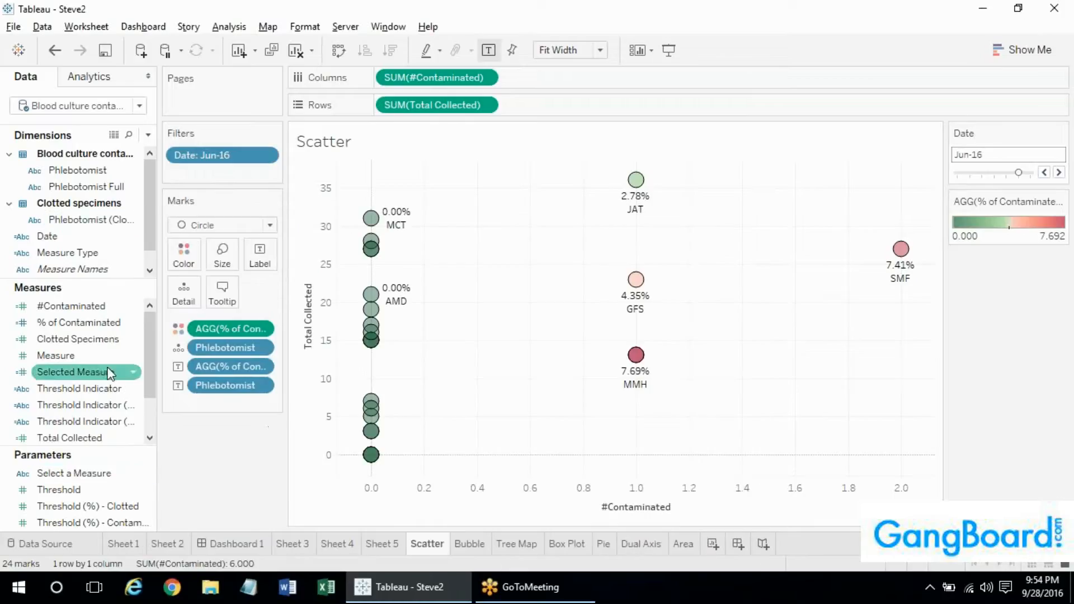
# Replace #Contaminated on Columns with Selected Measure and show the Select a Measure parameter control
pyautogui.moveTo(98, 373); pyautogui.dragTo(451, 78)
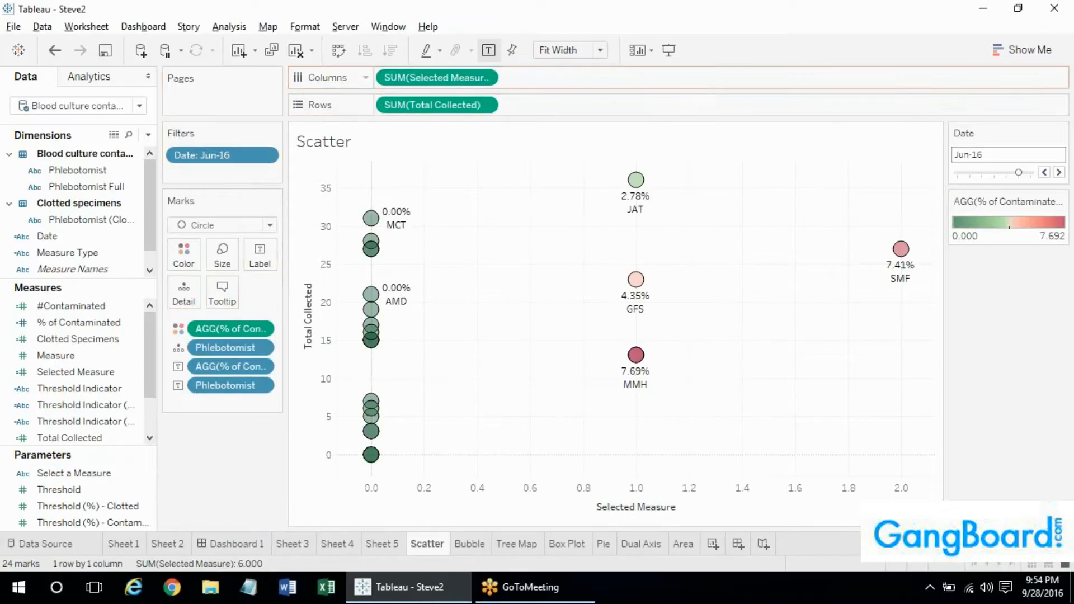
pyautogui.rightClick(60, 480)
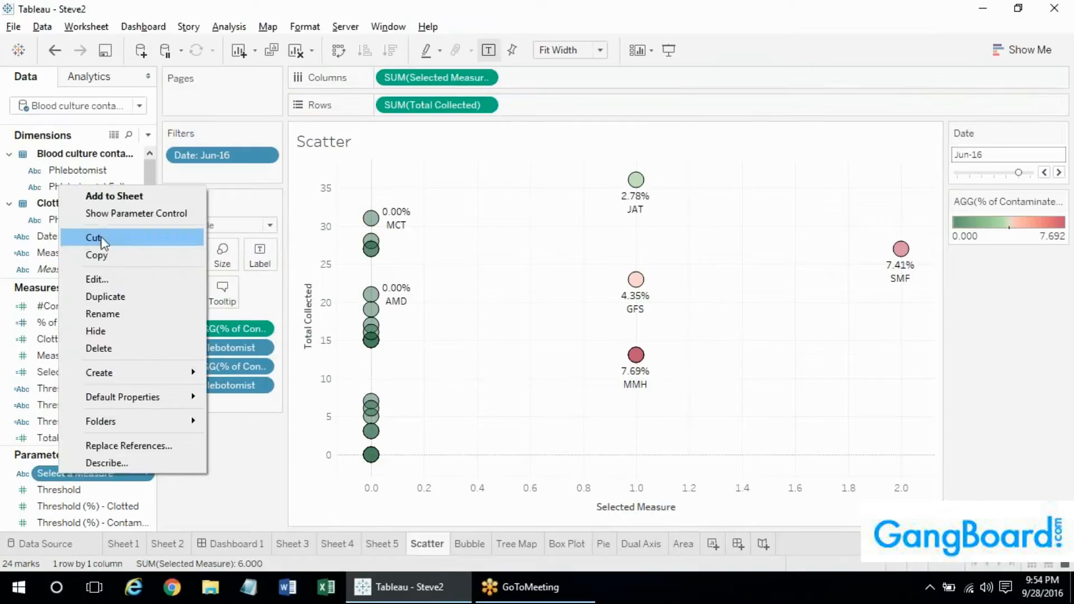
pyautogui.click(106, 218)
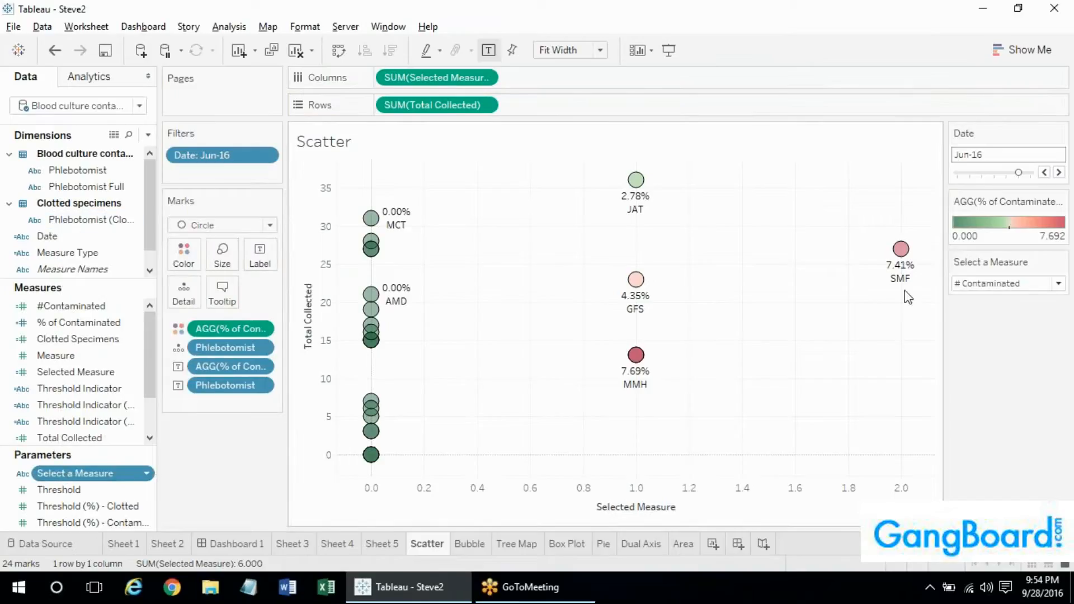
# Test the Select a Measure control by switching between Clotted Specimens and # Contaminated, finishing on # Contaminated
pyautogui.click(1002, 283)
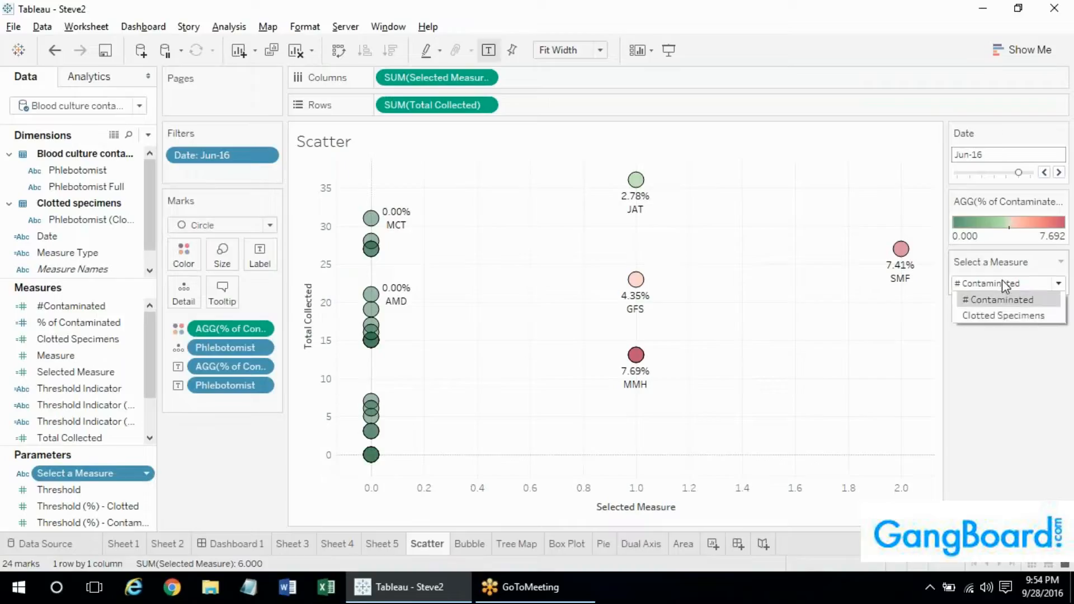
pyautogui.click(992, 317)
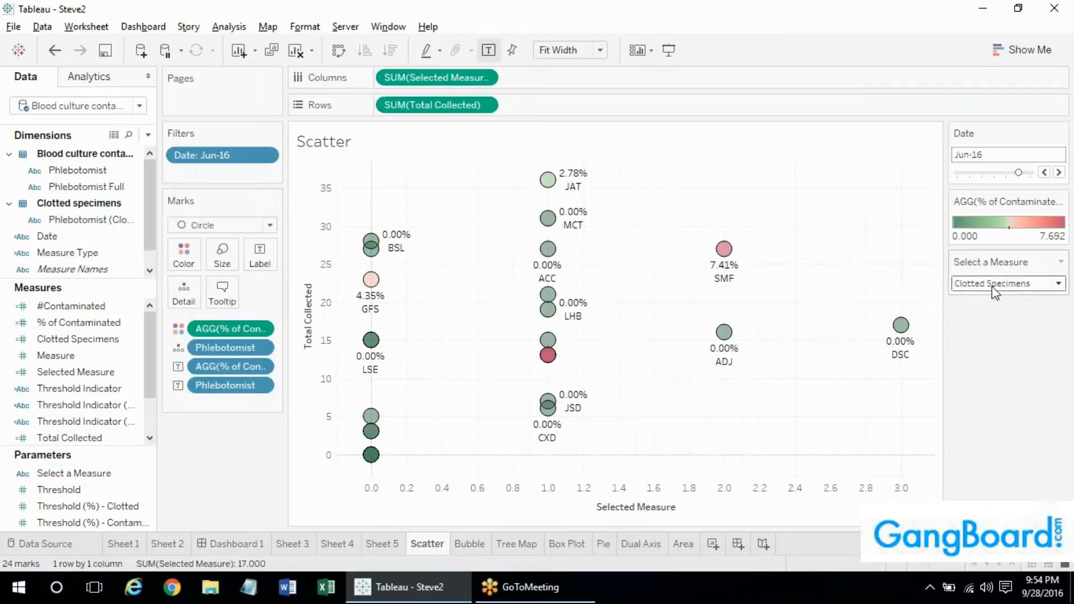
pyautogui.click(990, 285)
pyautogui.click(991, 301)
pyautogui.click(993, 283)
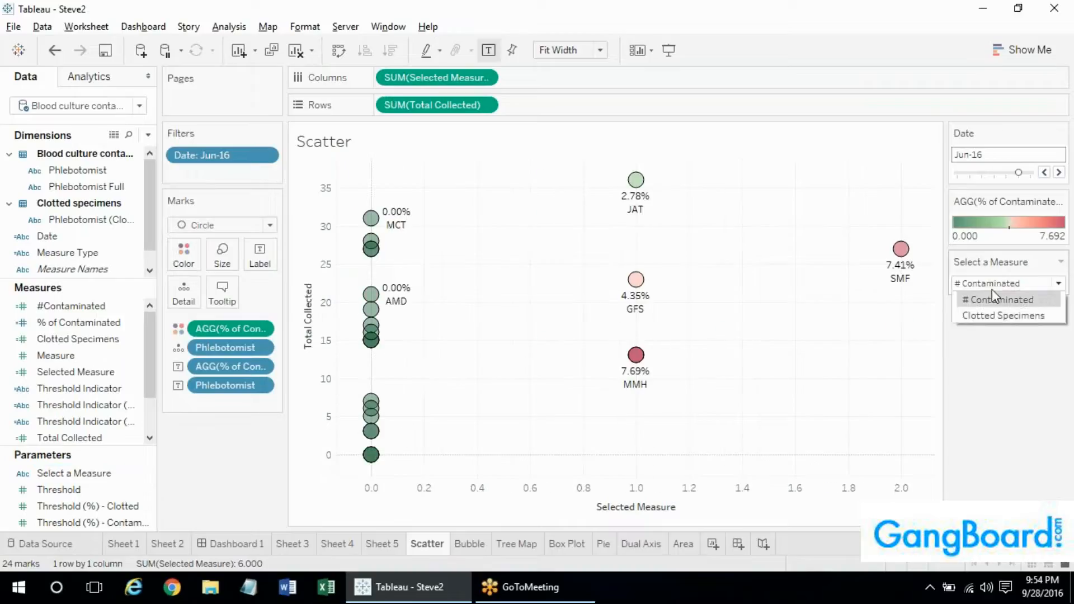
pyautogui.click(993, 319)
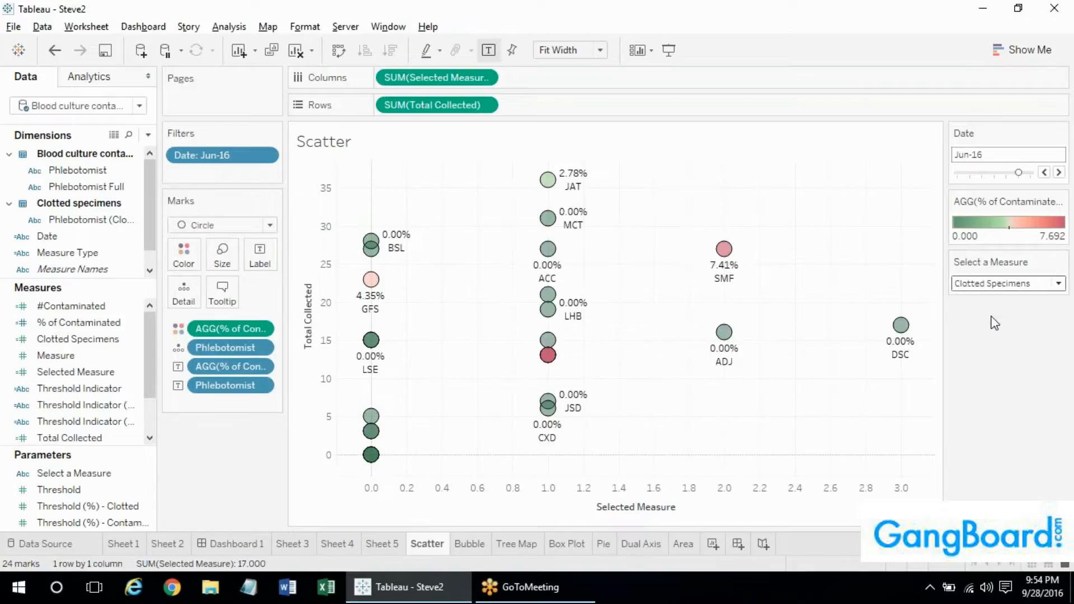
pyautogui.click(1000, 285)
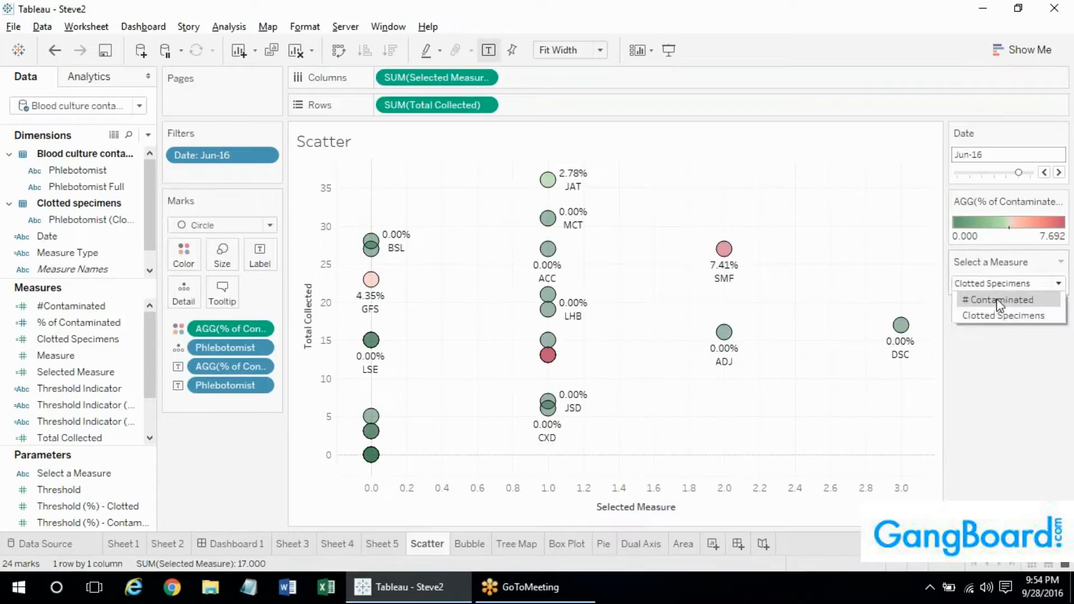
pyautogui.click(996, 301)
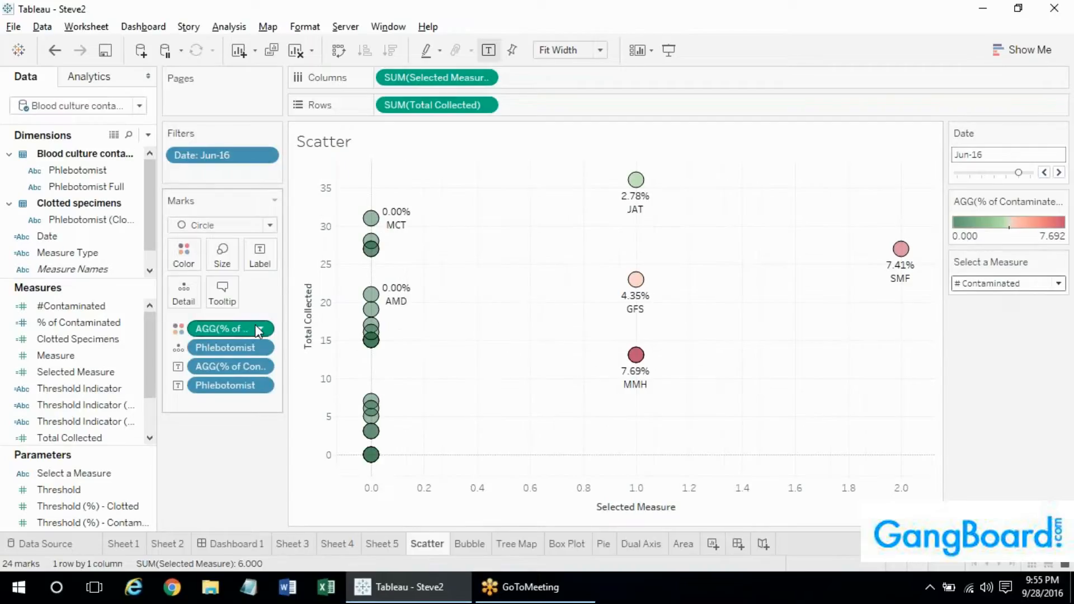
# Open the % of Contaminated calculated field for editing and rename it % of Selected Measure
pyautogui.rightClick(114, 330)
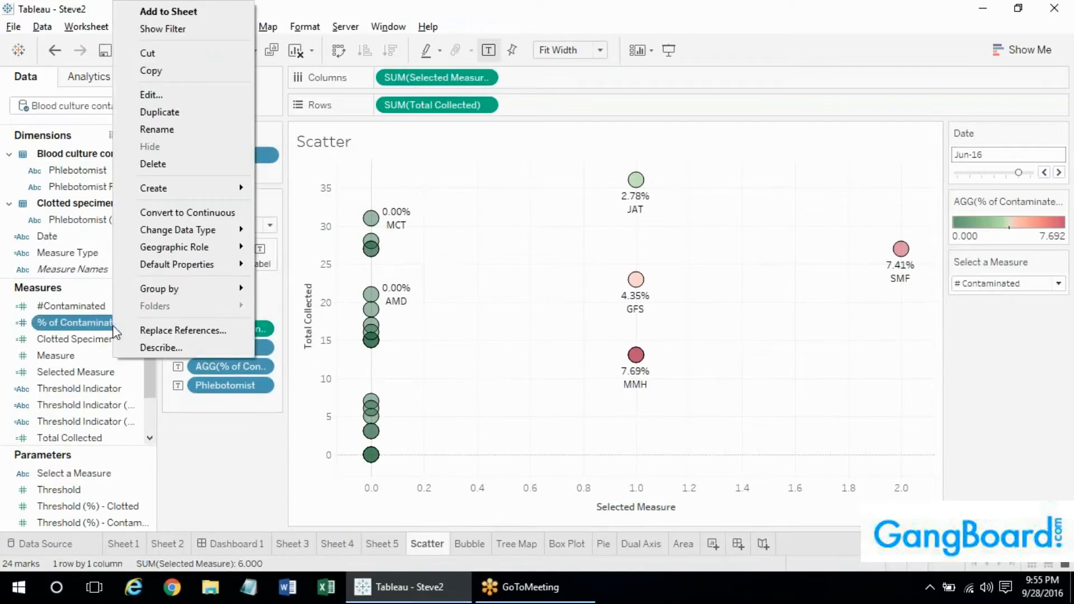
pyautogui.click(171, 96)
pyautogui.doubleClick(212, 230)
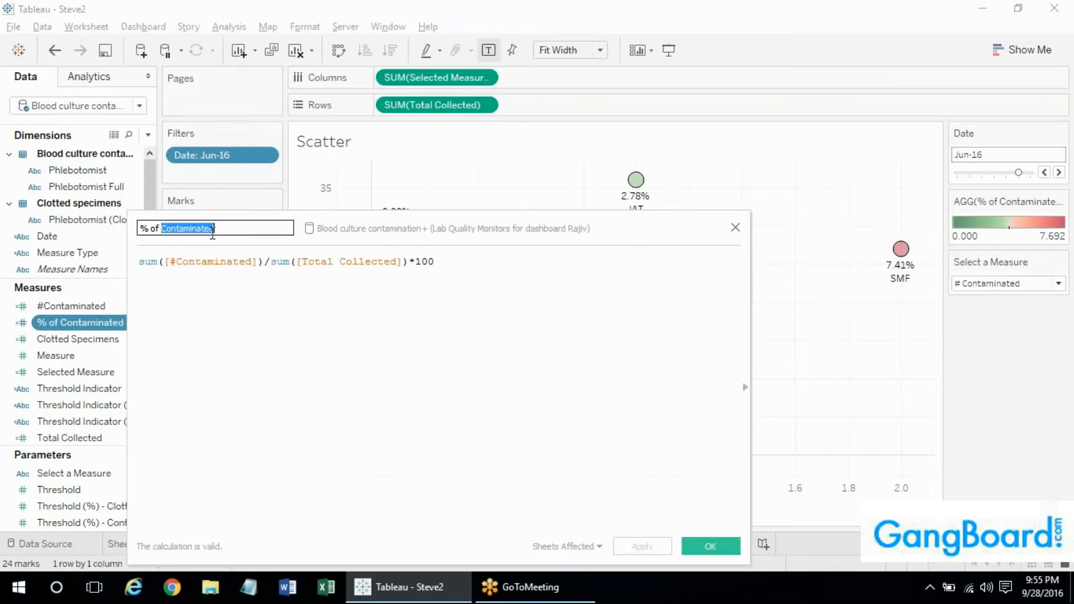
pyautogui.write('Selected Measure')
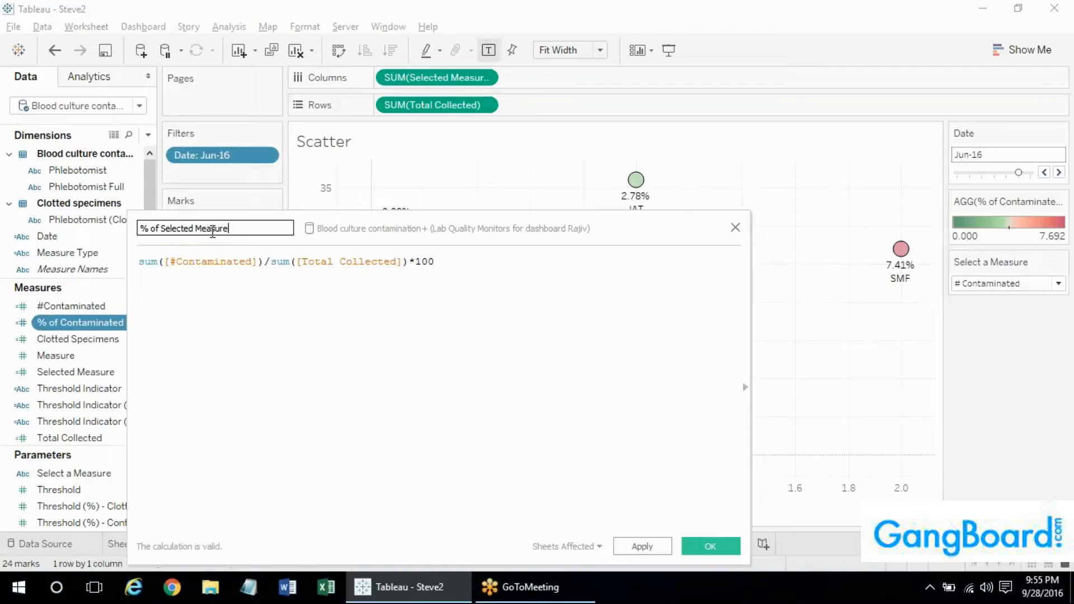
# Replace [#Contaminated] with [Selected Measure] in the percentage formula and save the calculated field
pyautogui.doubleClick(224, 262)
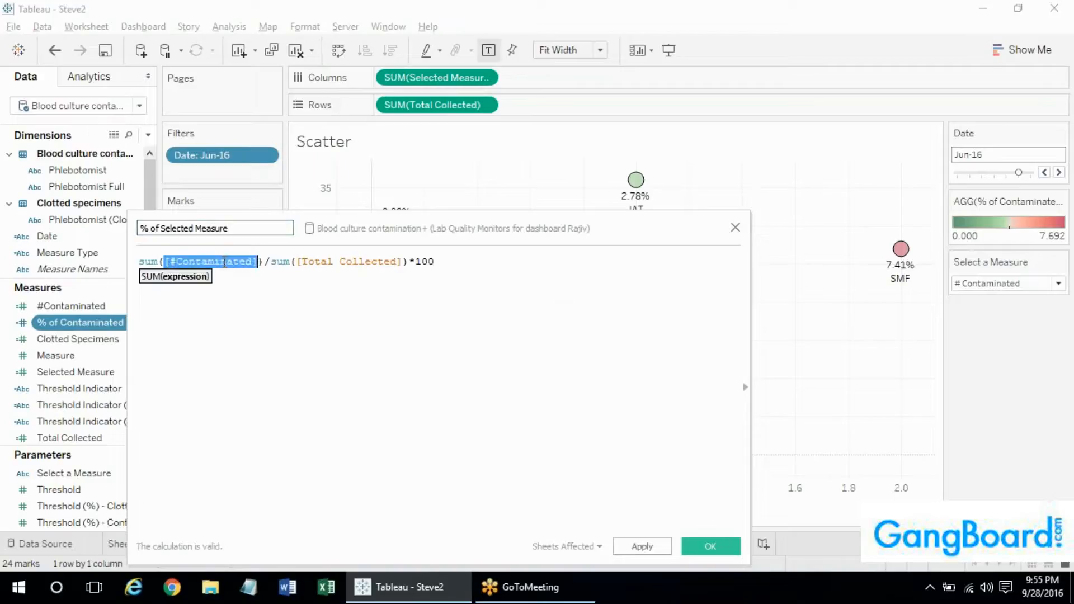
pyautogui.write('Sele')
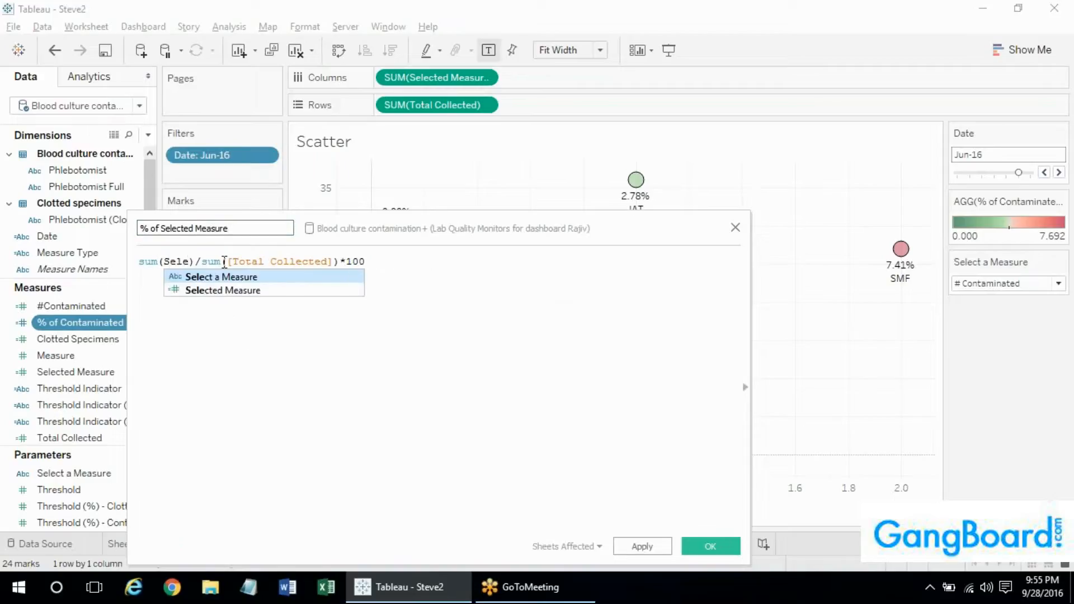
pyautogui.press('Down')
pyautogui.press('Return')
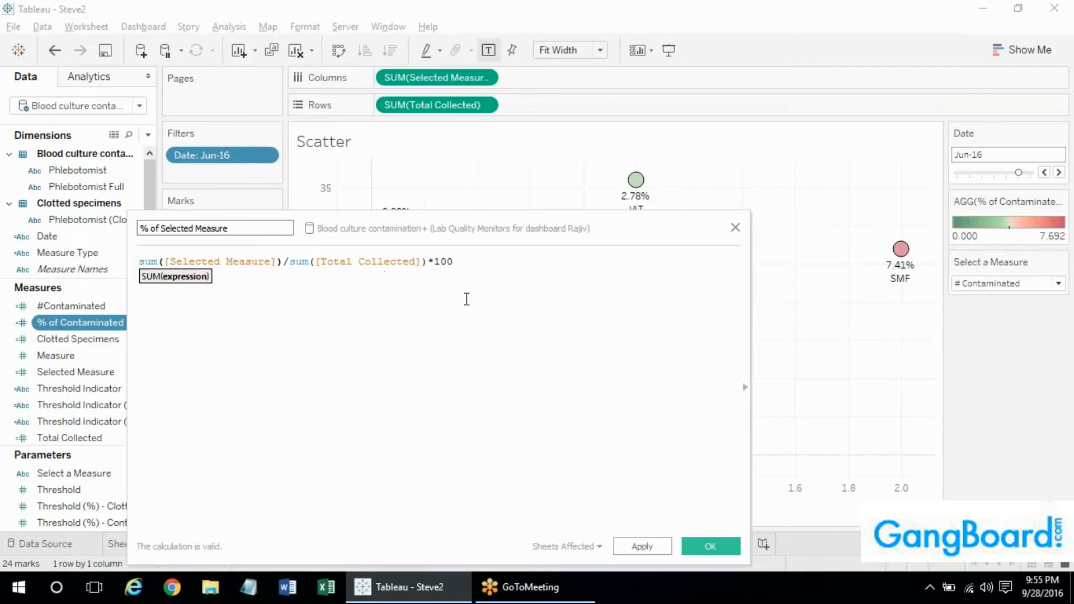
pyautogui.click(707, 547)
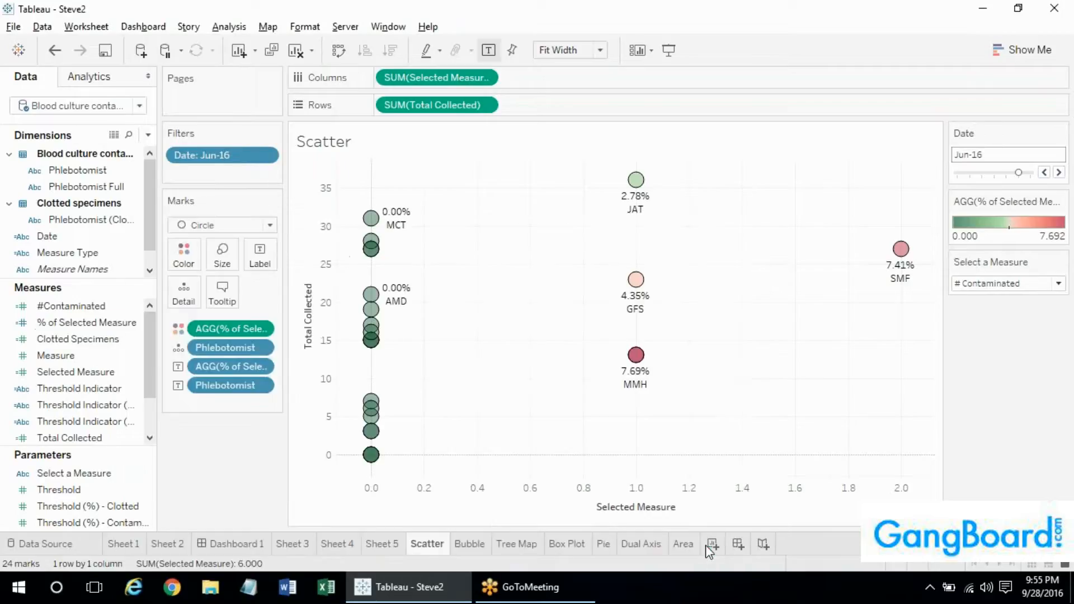
# Set the Select a Measure parameter control to Clotted Specimens
pyautogui.click(1037, 287)
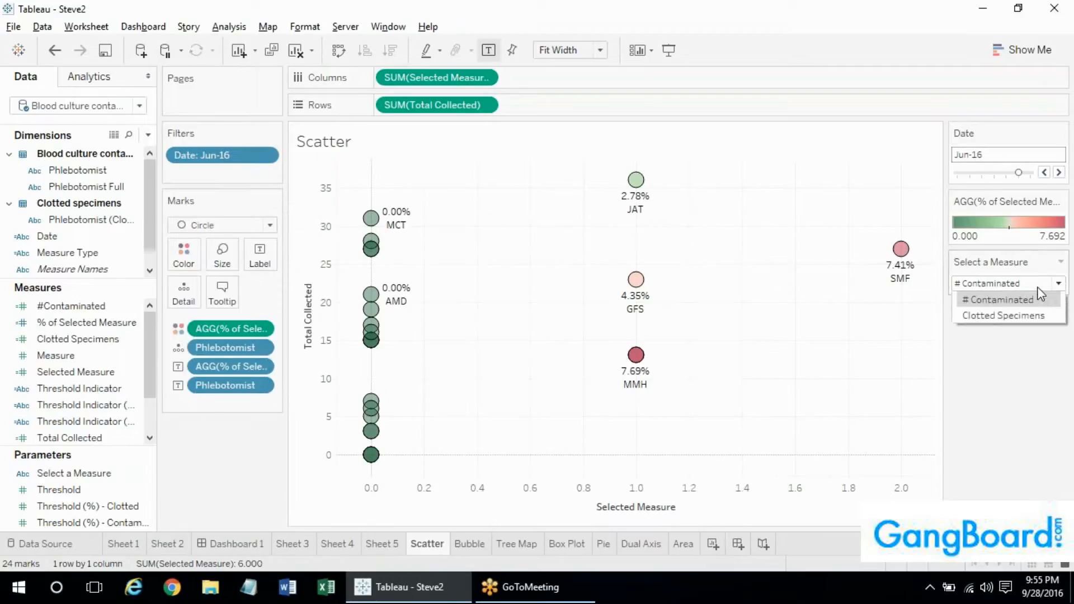
pyautogui.click(1041, 292)
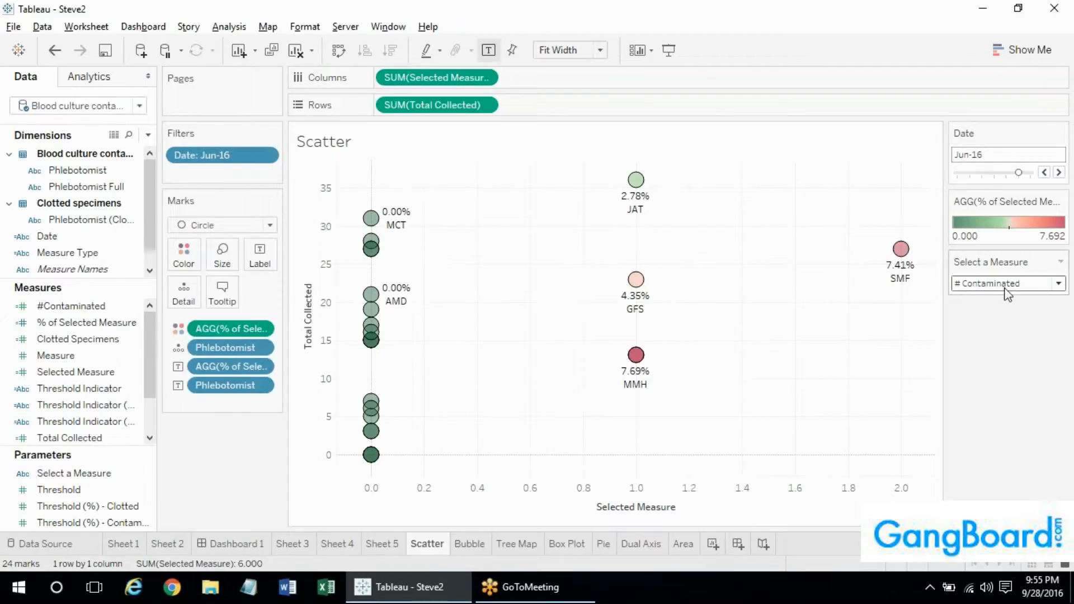
pyautogui.moveTo(371, 247)
pyautogui.click(996, 284)
pyautogui.click(985, 315)
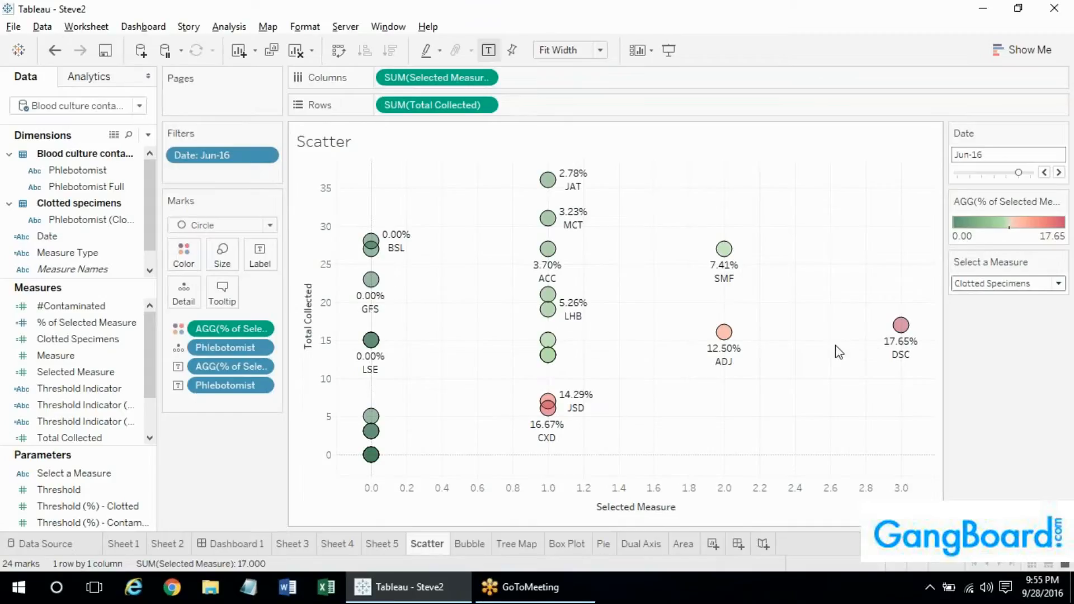
# Review the formula of the % of Selected Measure calculated field and close it without changes
pyautogui.rightClick(85, 327)
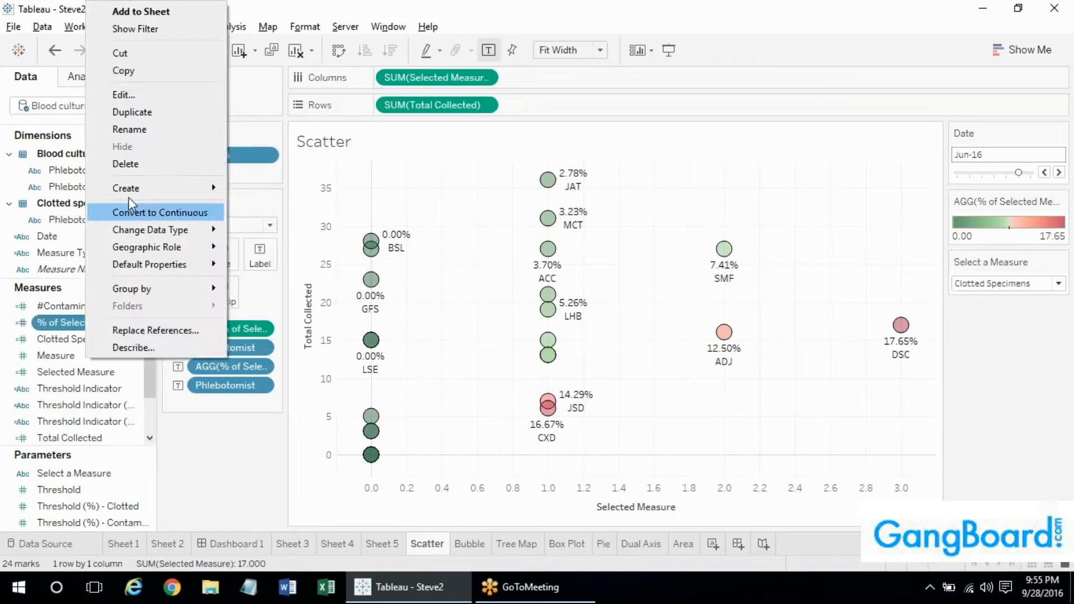
pyautogui.click(128, 93)
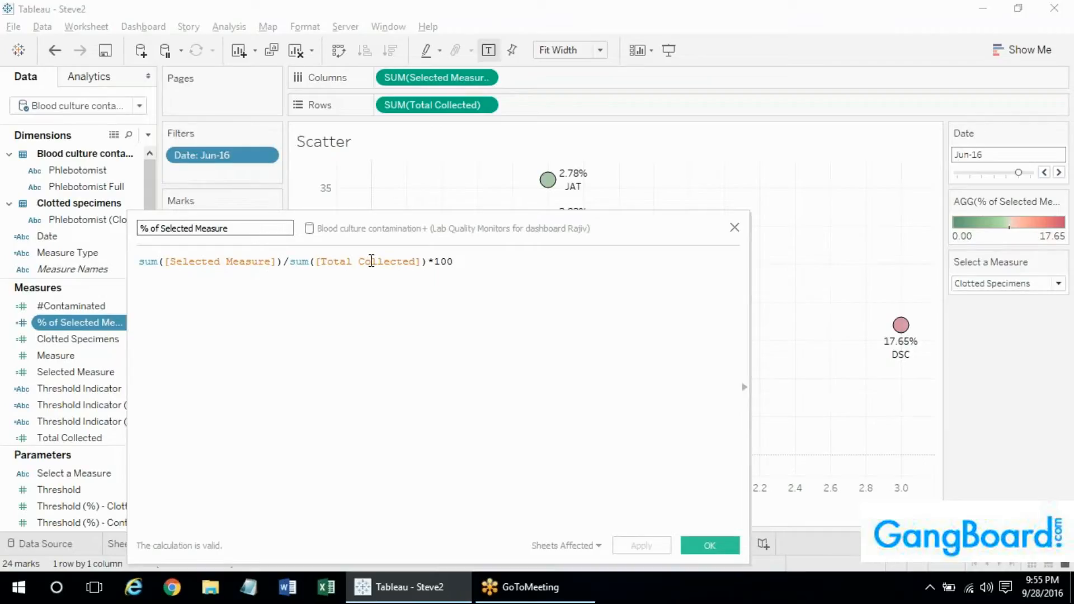
pyautogui.click(734, 227)
# Add Overall as a third value in the Select a Measure parameter's list and save the parameter
pyautogui.click(100, 492)
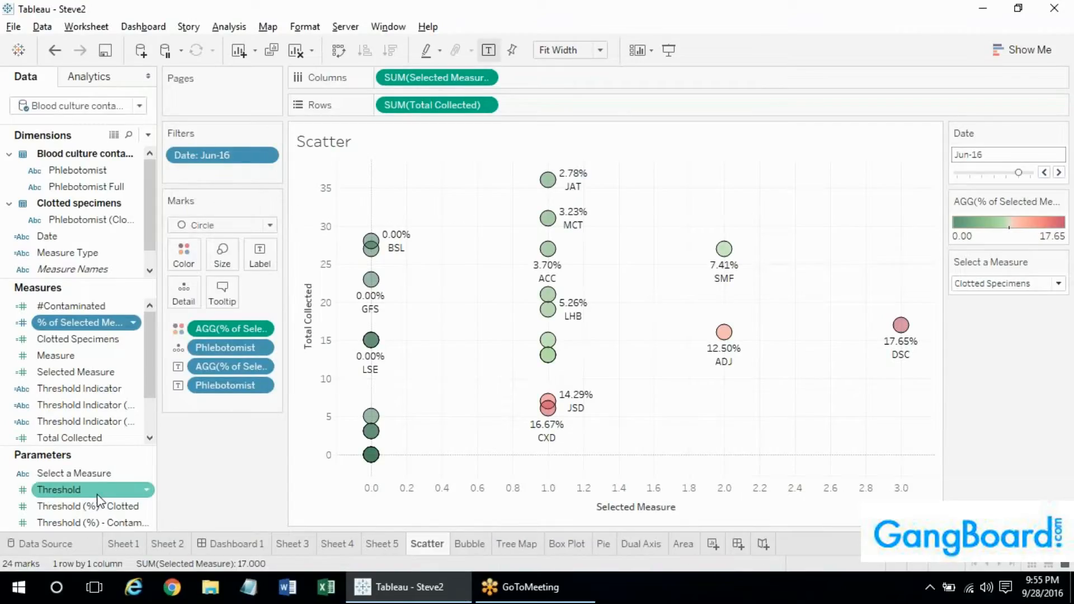
pyautogui.click(101, 506)
pyautogui.click(94, 476)
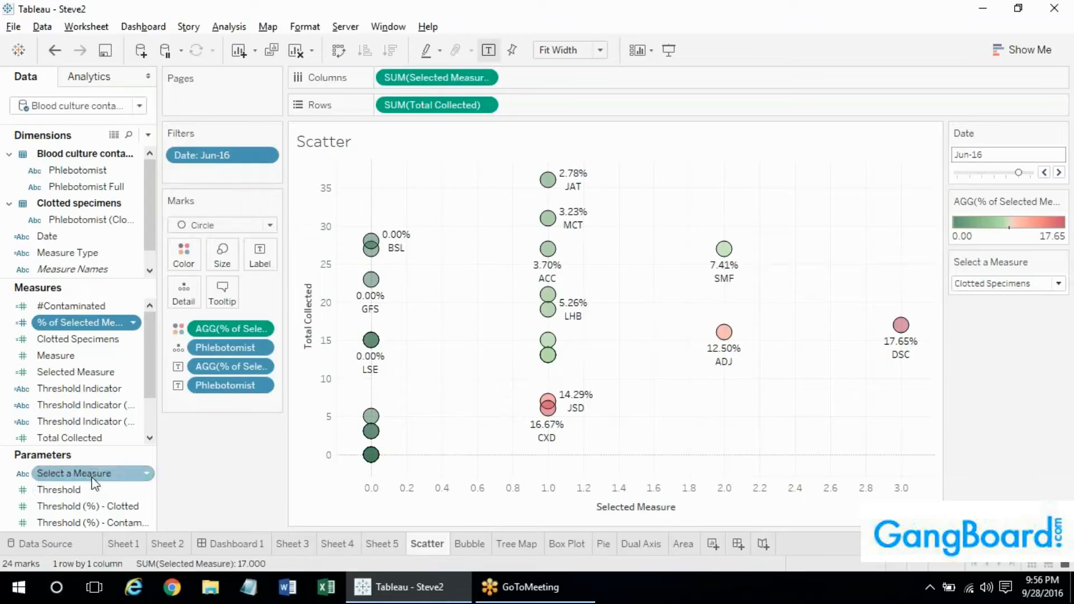
pyautogui.rightClick(91, 477)
pyautogui.click(168, 275)
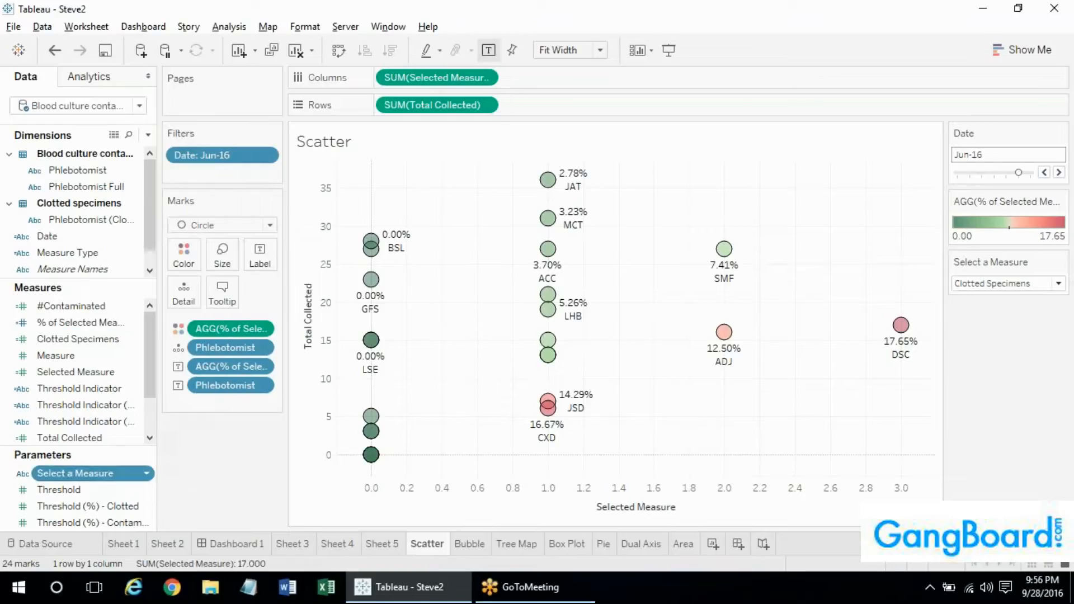
pyautogui.click(350, 343)
pyautogui.write('O')
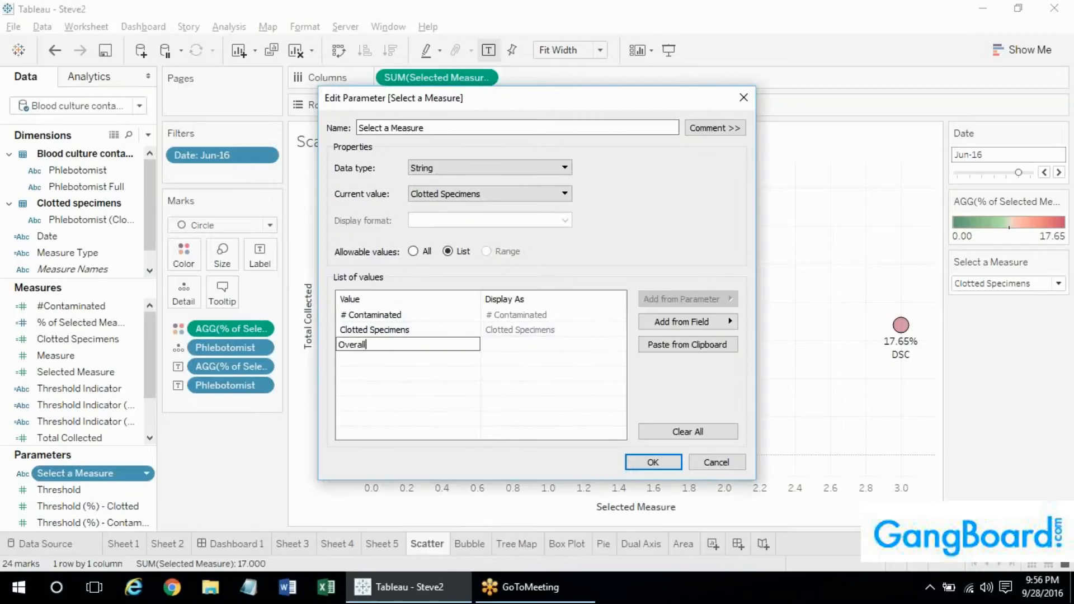
pyautogui.write('verall')
pyautogui.press('Return')
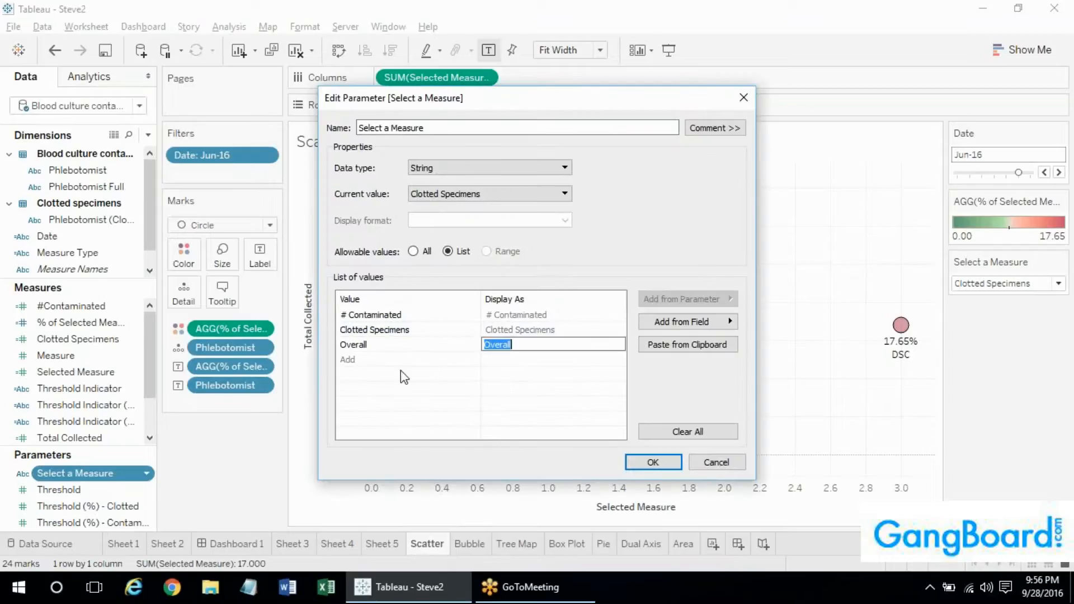
pyautogui.click(660, 466)
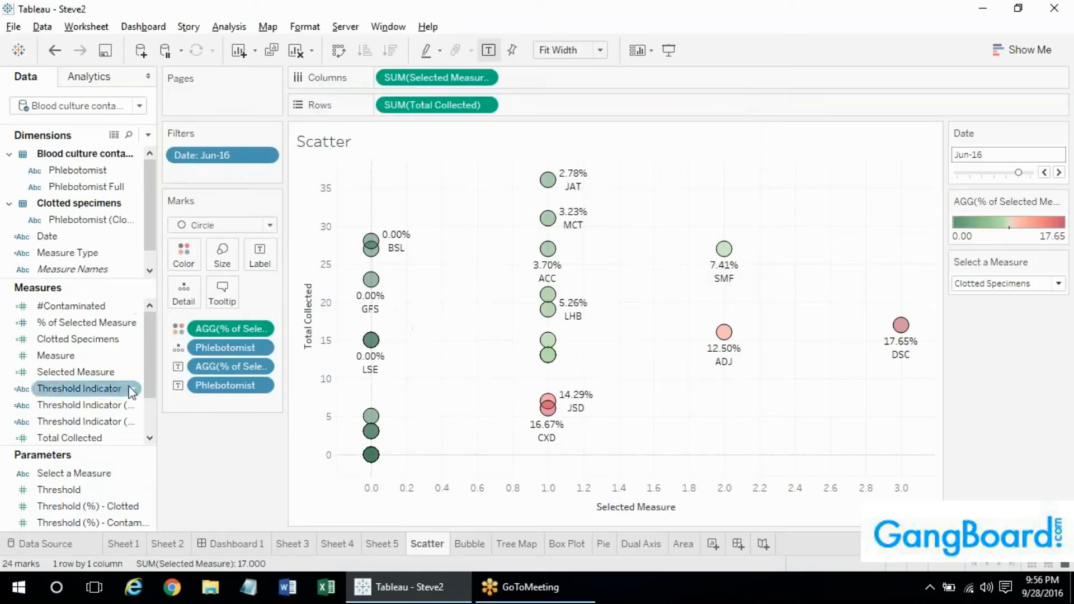
# Edit the Selected Measure calculated field, adding the line elseif [Select a Measure] = "Overall" then before ELSE
pyautogui.rightClick(85, 367)
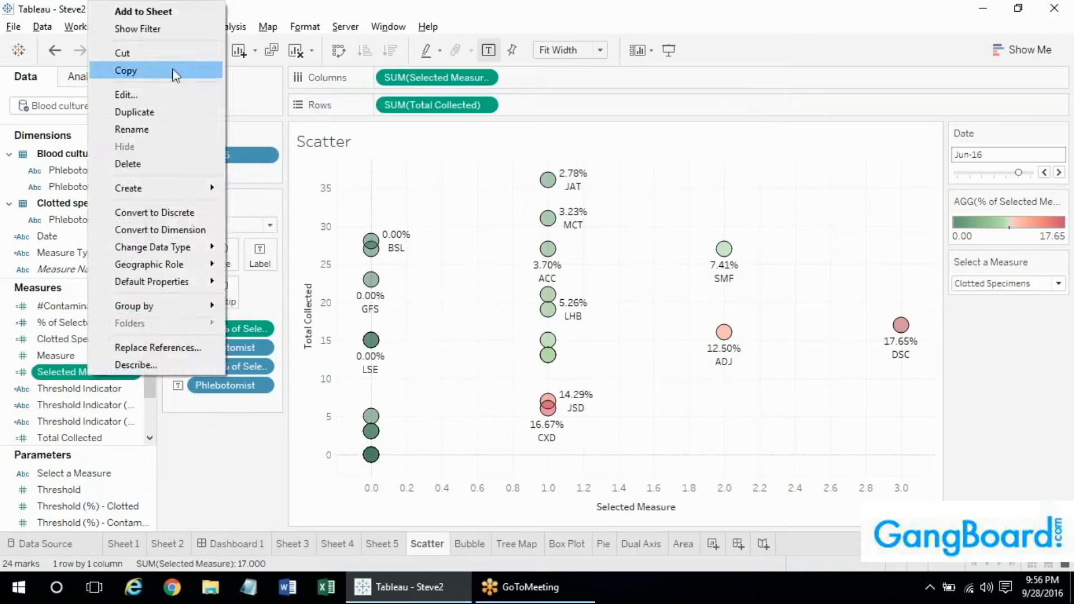
pyautogui.click(172, 69)
pyautogui.click(274, 279)
pyautogui.press('Return')
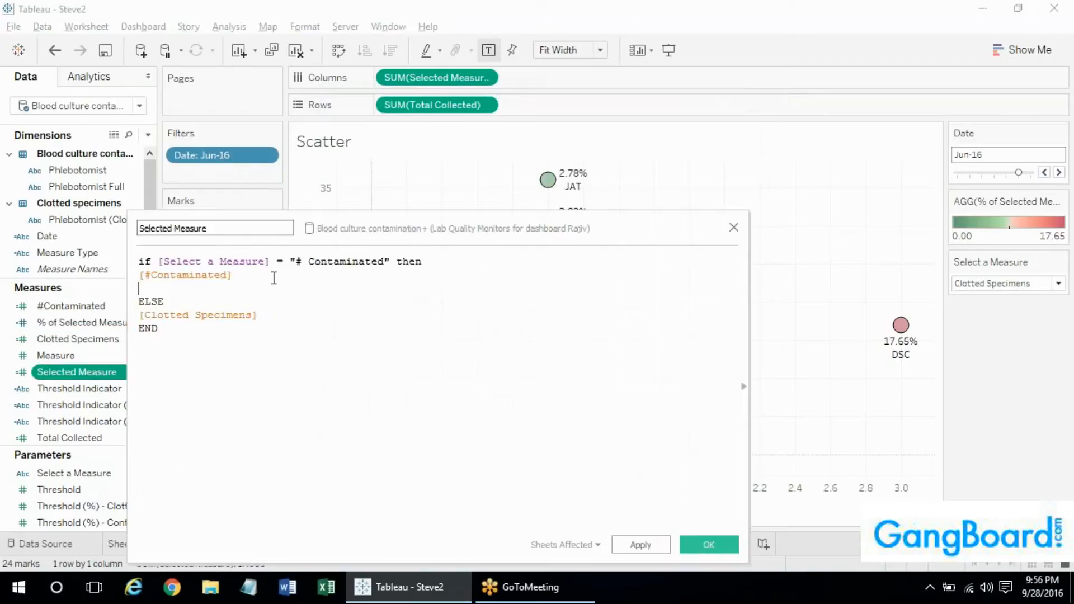
pyautogui.write('elsei')
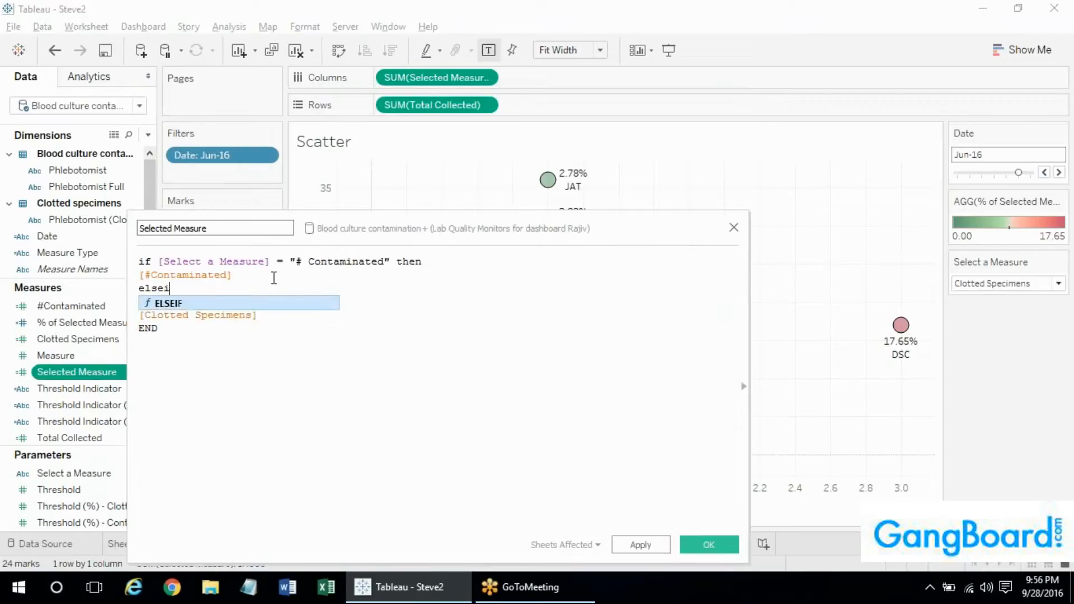
pyautogui.write('f selec')
pyautogui.press('Return')
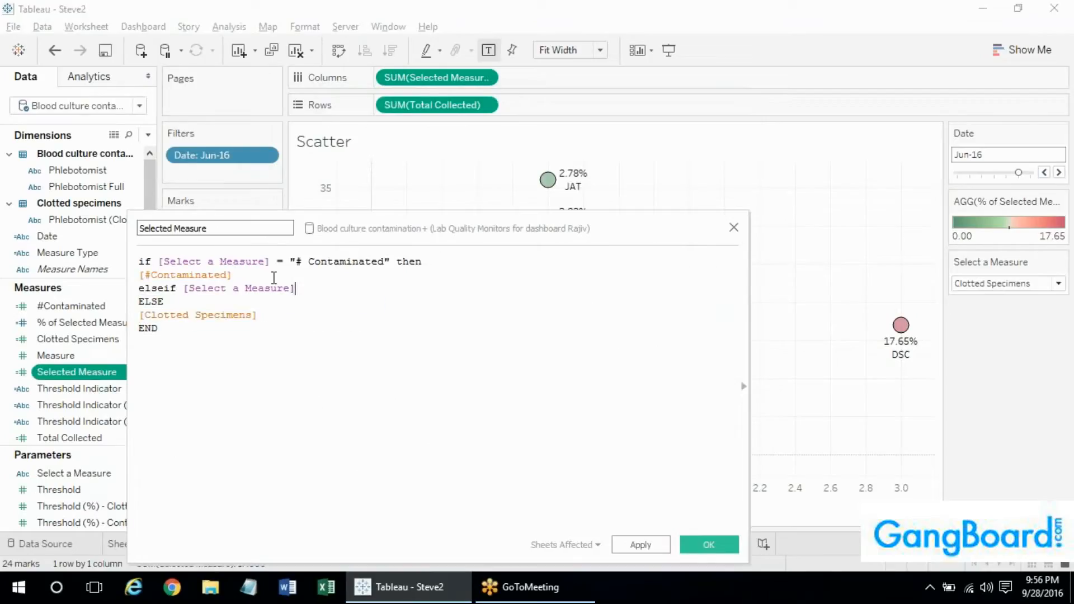
pyautogui.write('= "')
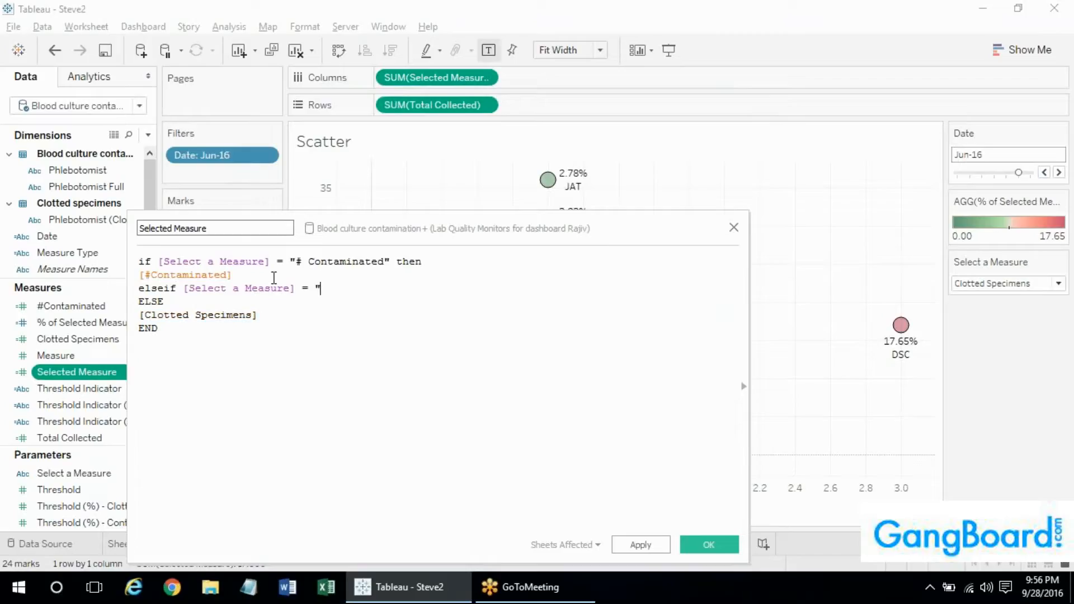
pyautogui.write('Overall" then')
pyautogui.press('Return')
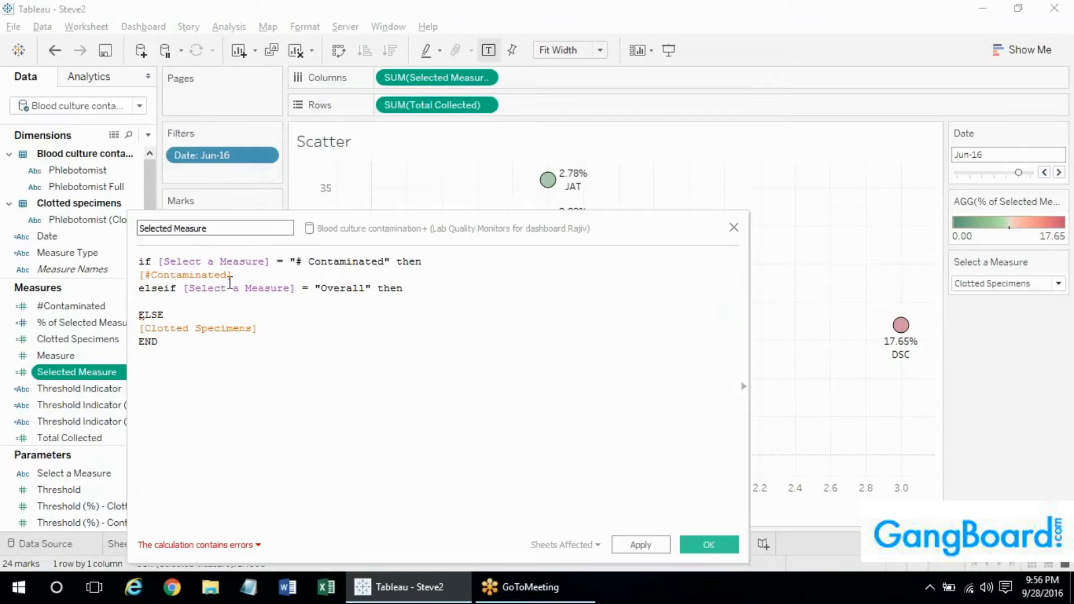
# Make the Overall branch return [#Contaminated]+[Clotted Specimens] and save the Selected Measure field
pyautogui.moveTo(245, 275); pyautogui.dragTo(140, 275)
pyautogui.hotkey('ctrl', 'c')
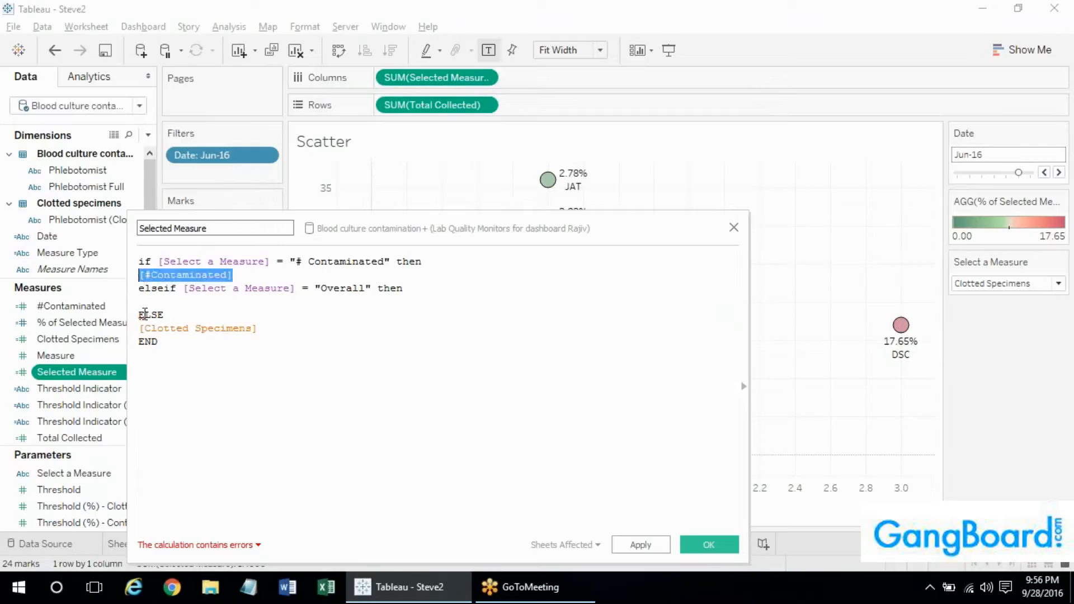
pyautogui.click(153, 307)
pyautogui.hotkey('ctrl', 'v')
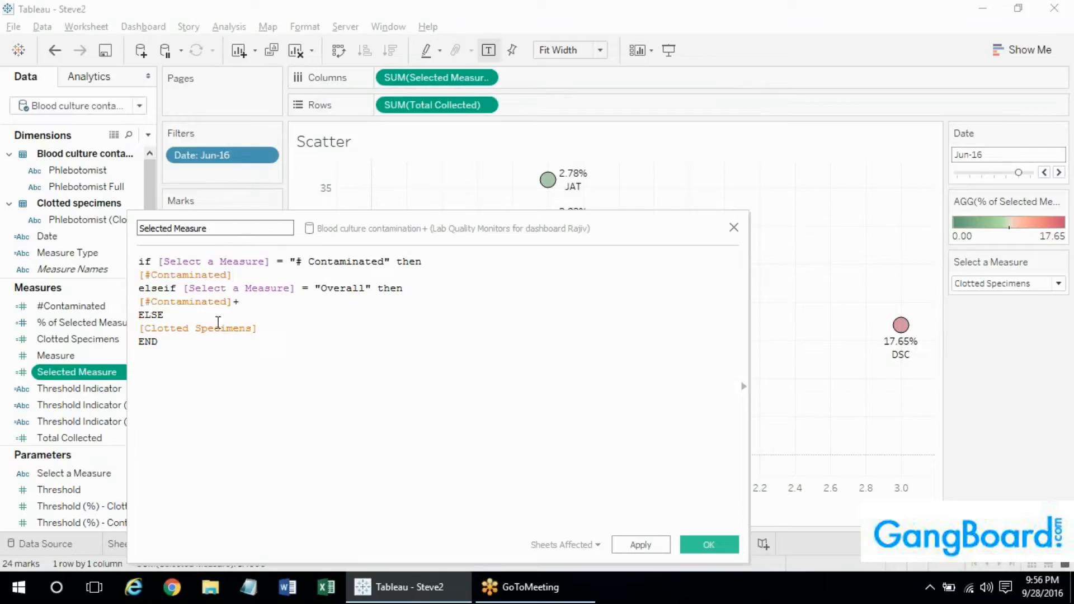
pyautogui.moveTo(263, 328); pyautogui.dragTo(144, 334)
pyautogui.hotkey('ctrl', 'c')
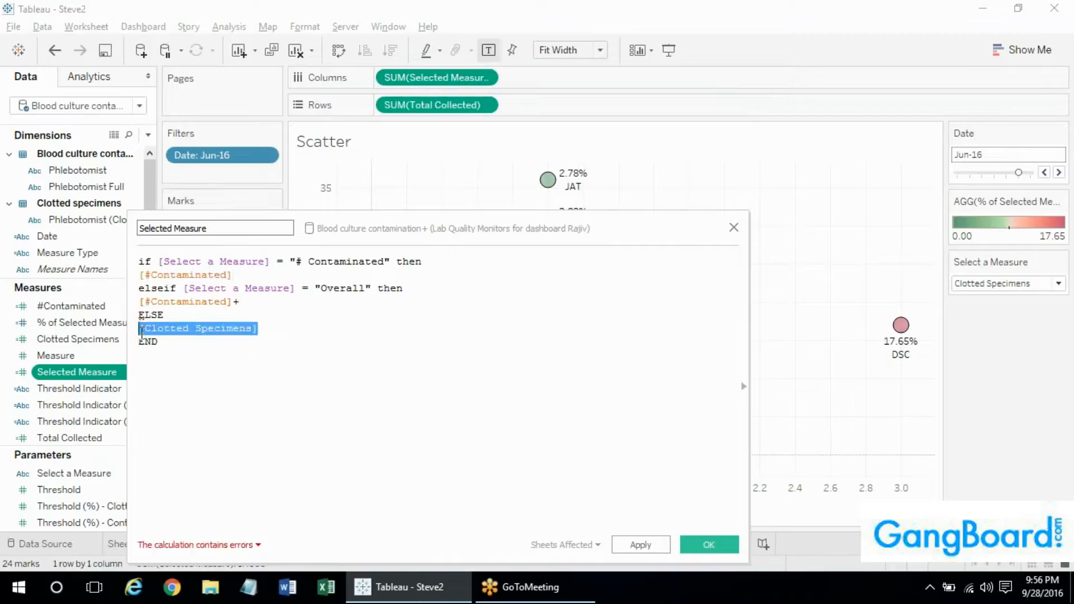
pyautogui.click(240, 302)
pyautogui.hotkey('ctrl', 'v')
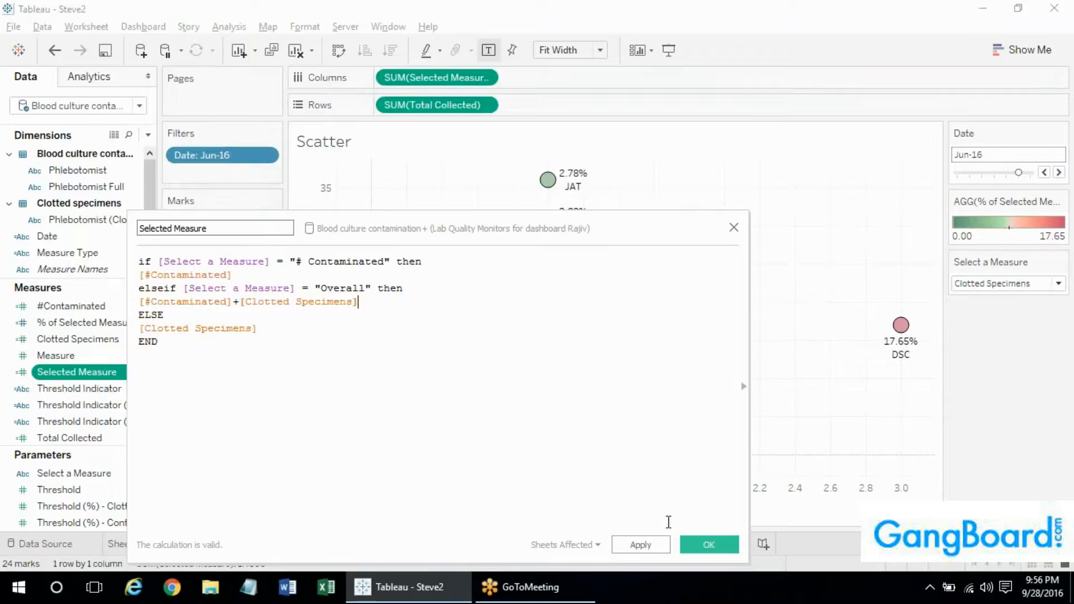
pyautogui.click(694, 546)
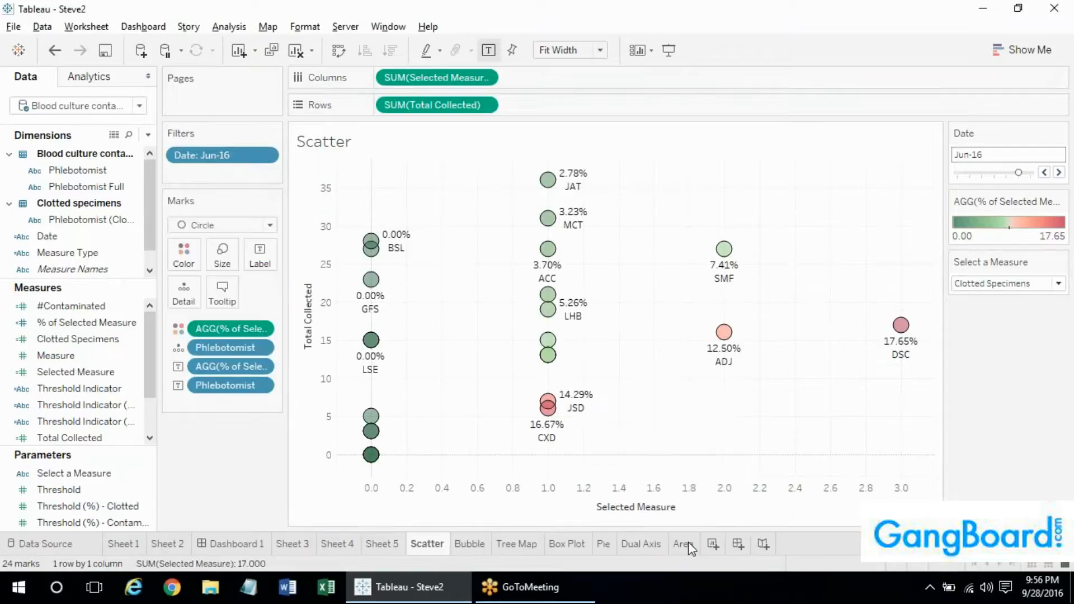
# Switch the Select a Measure parameter to Overall on the Scatter sheet
pyautogui.moveTo(582, 401)
pyautogui.click(1007, 288)
pyautogui.click(993, 332)
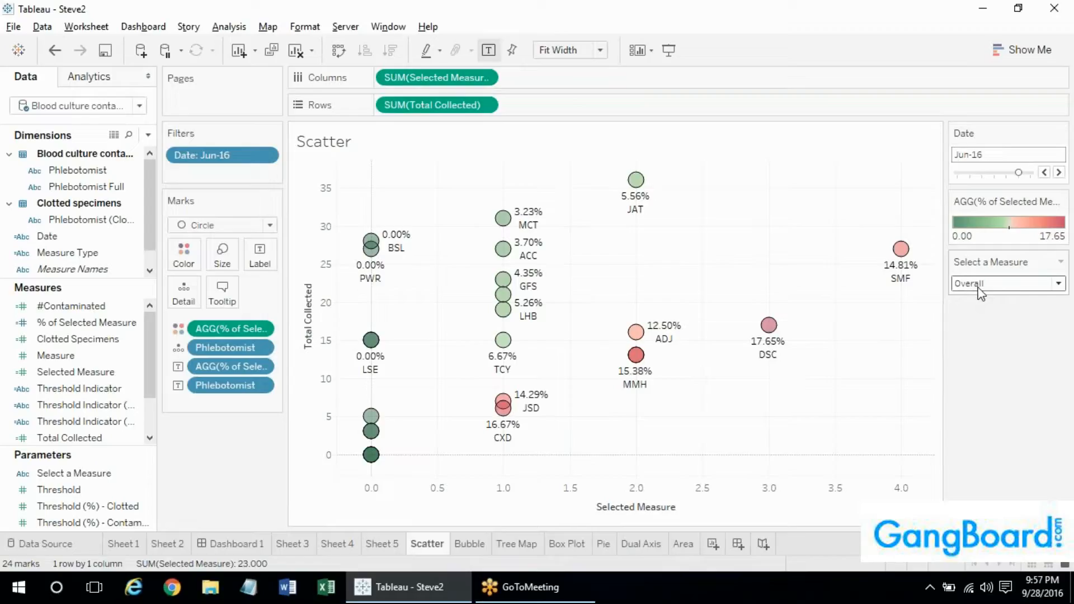
pyautogui.moveTo(503, 278)
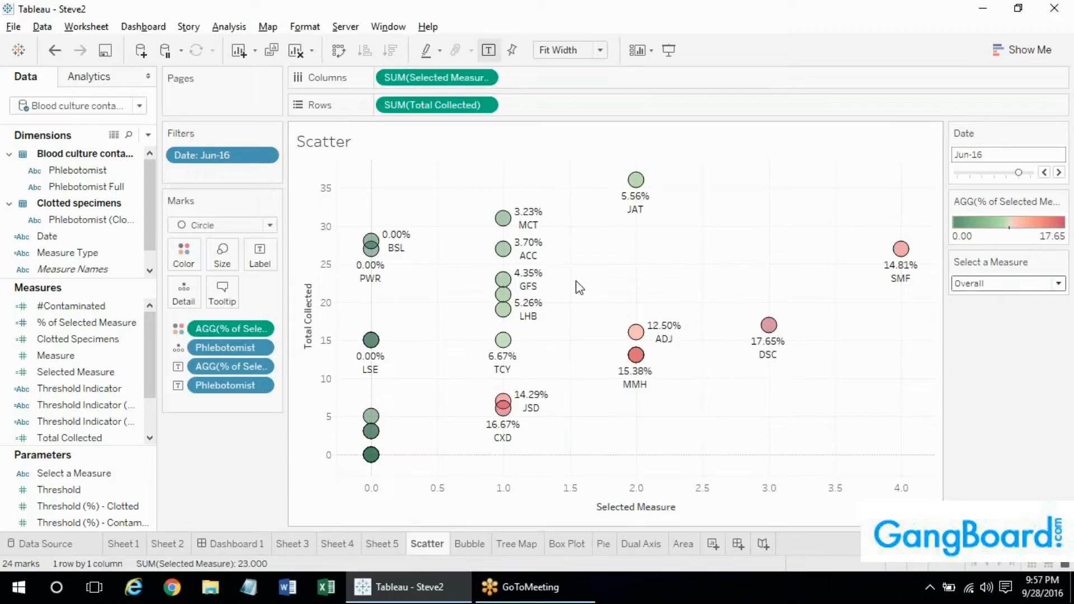
# Remove the title text from the Selected Measure axis so the title is blank
pyautogui.rightClick(601, 507)
pyautogui.click(666, 366)
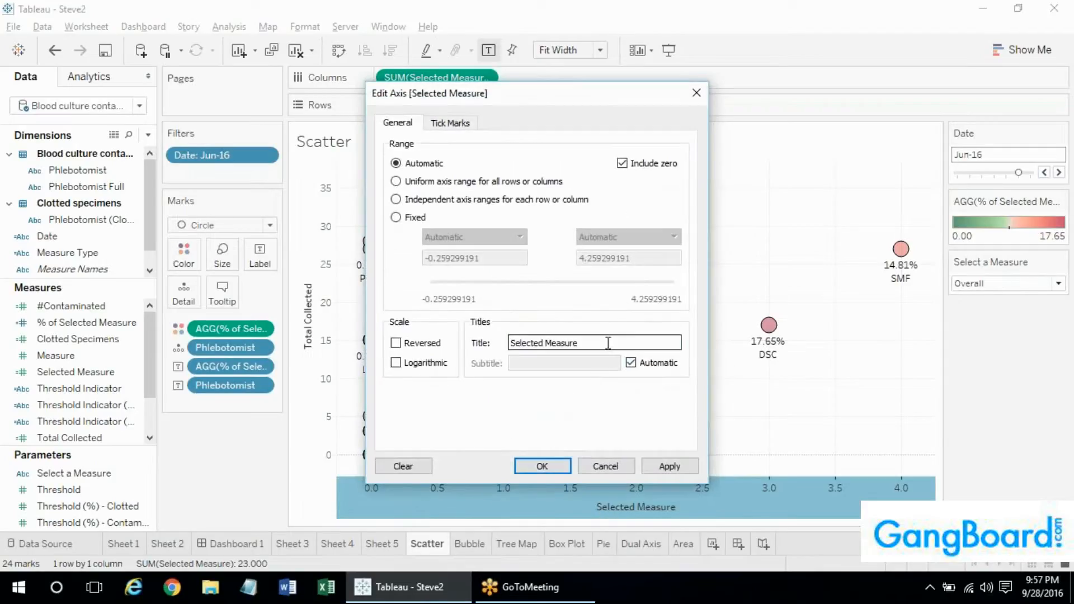
pyautogui.moveTo(582, 343); pyautogui.dragTo(493, 331)
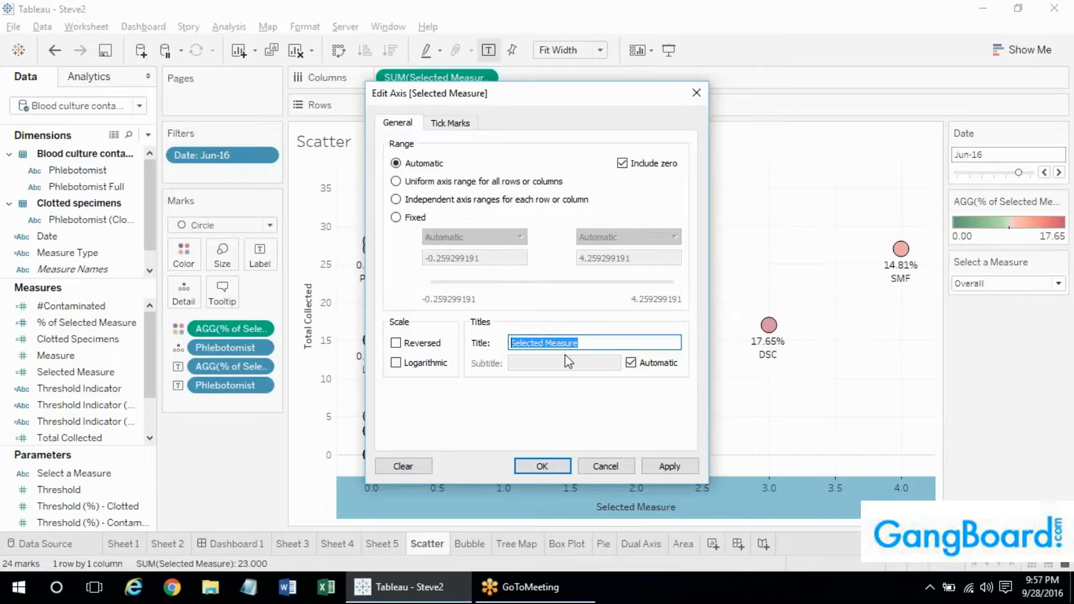
pyautogui.press('BackSpace')
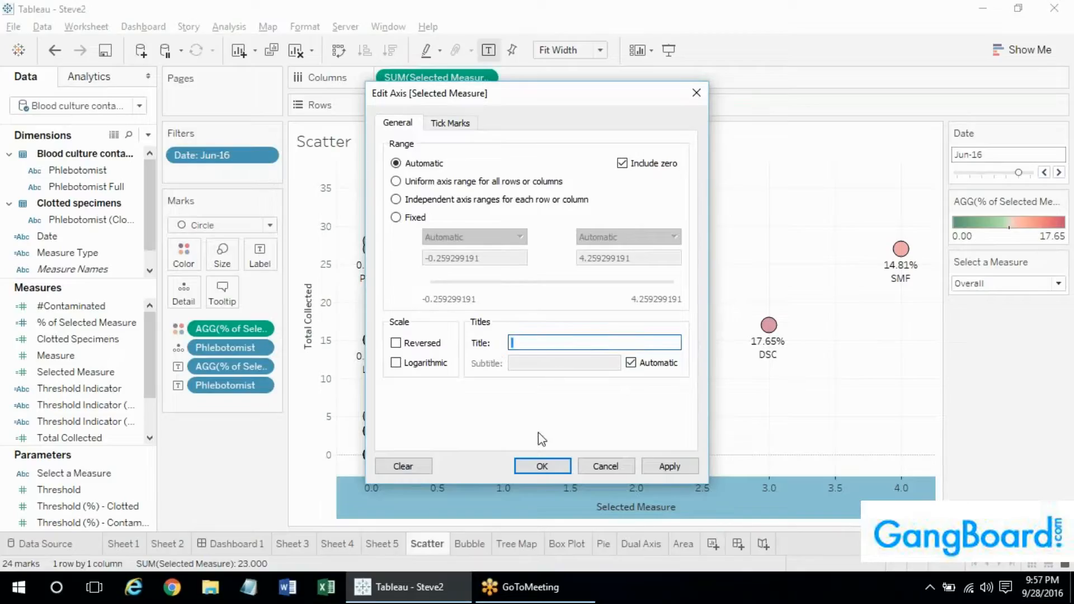
pyautogui.click(543, 466)
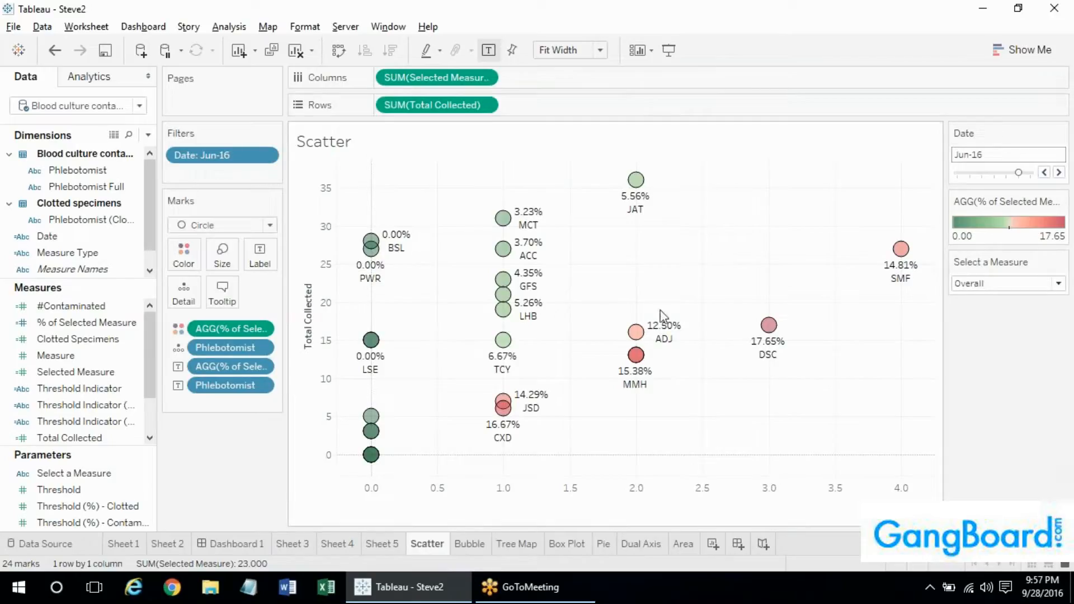
# Swap the Scatter sheet's rows and columns to inspect the transposed layout, and swap them back
pyautogui.click(341, 53)
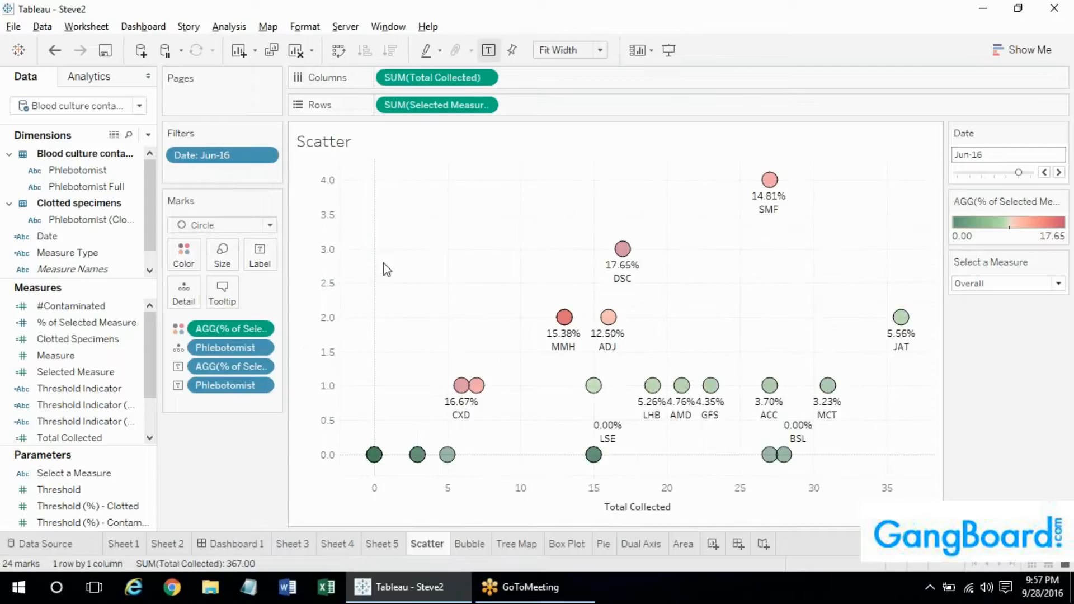
pyautogui.moveTo(462, 385)
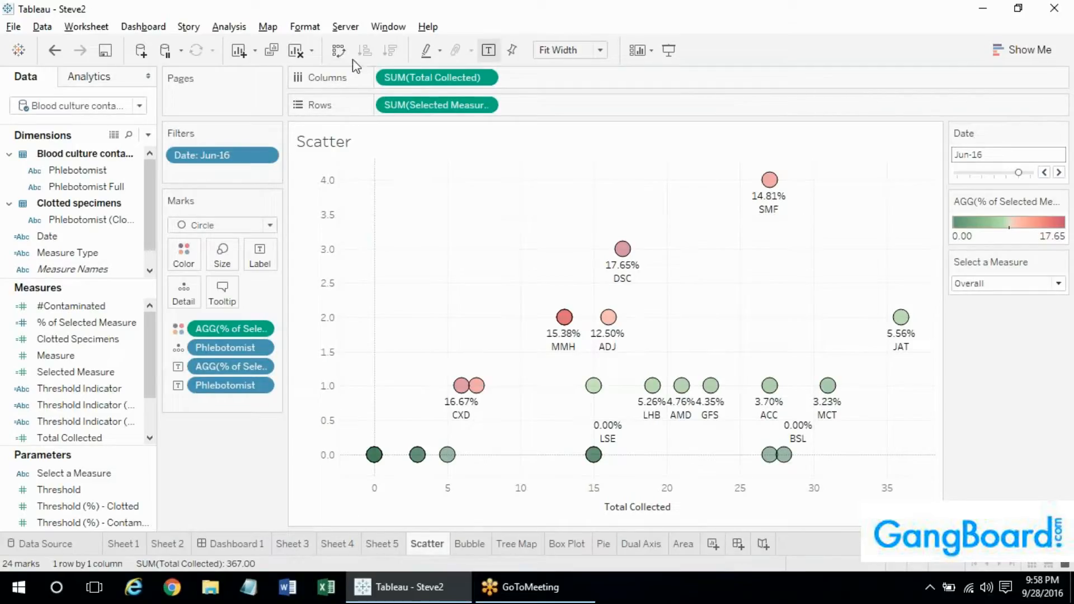
pyautogui.click(339, 51)
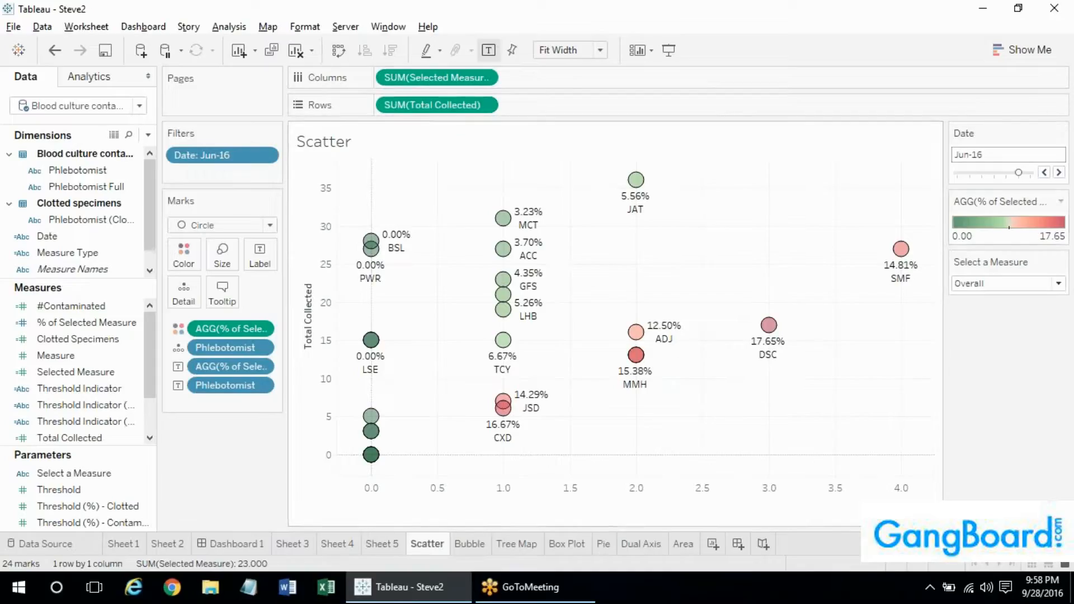
pyautogui.moveTo(899, 251)
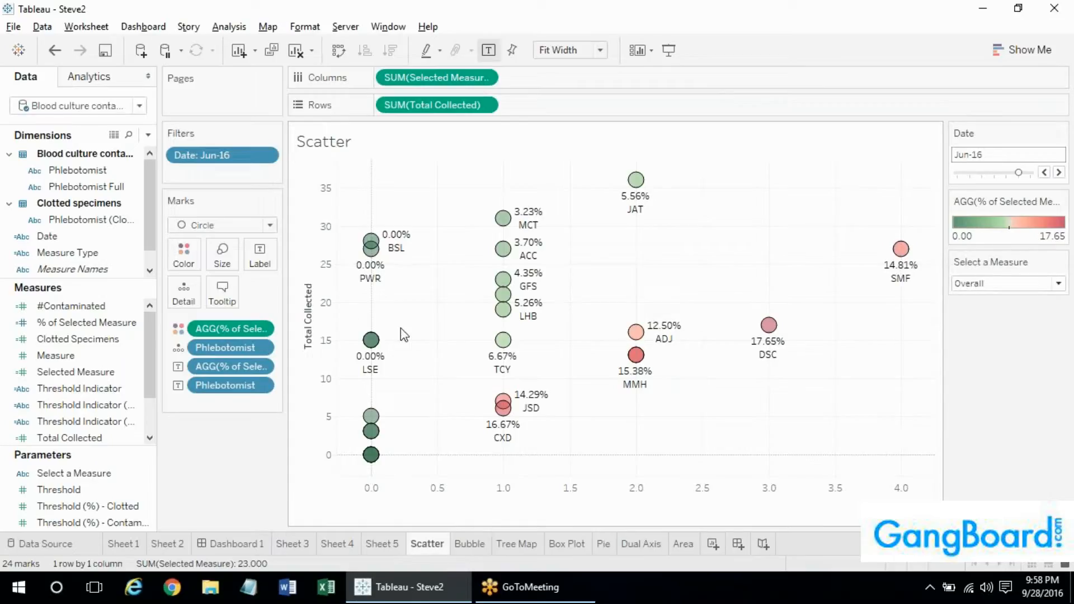
pyautogui.rightClick(604, 494)
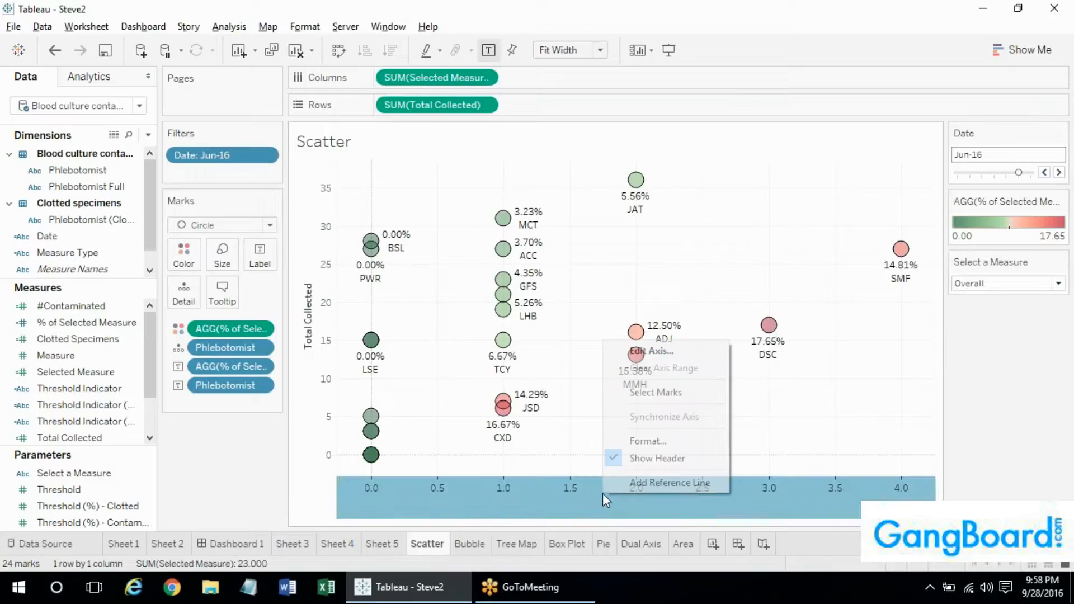
pyautogui.click(630, 485)
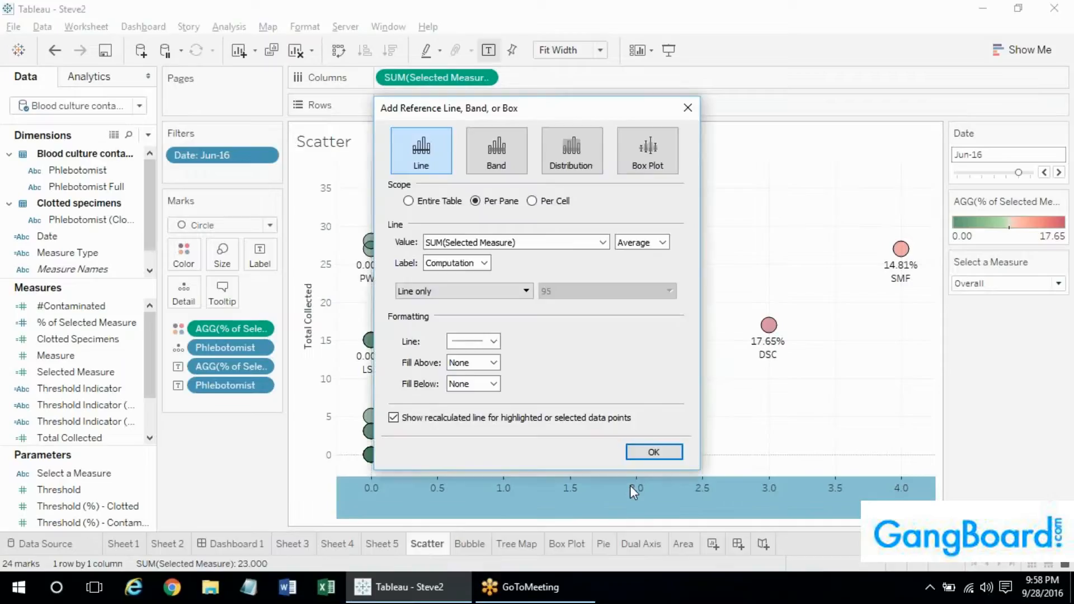
pyautogui.click(686, 108)
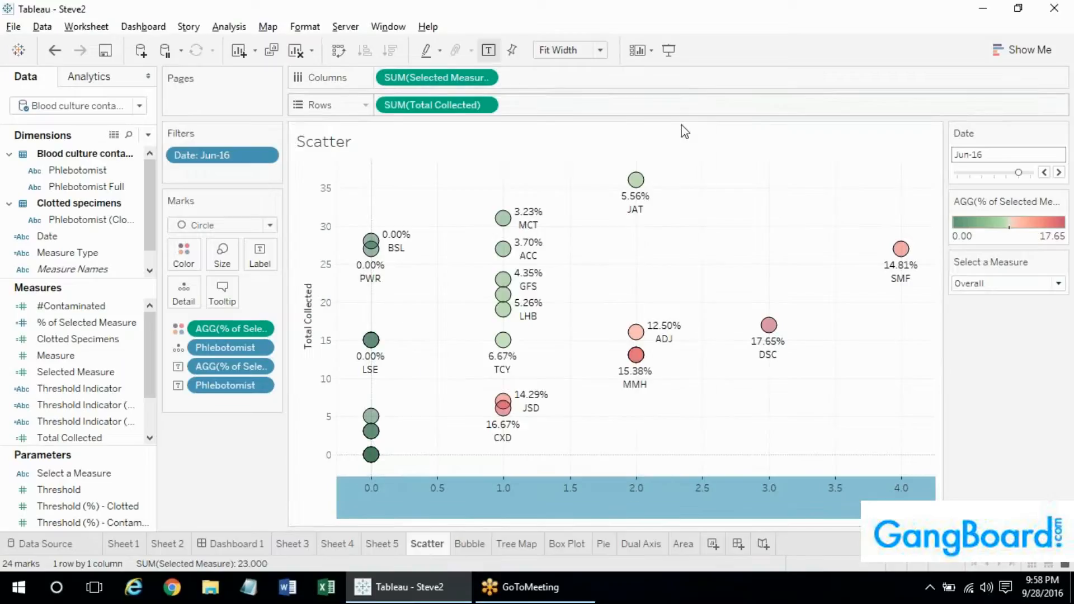
pyautogui.rightClick(619, 492)
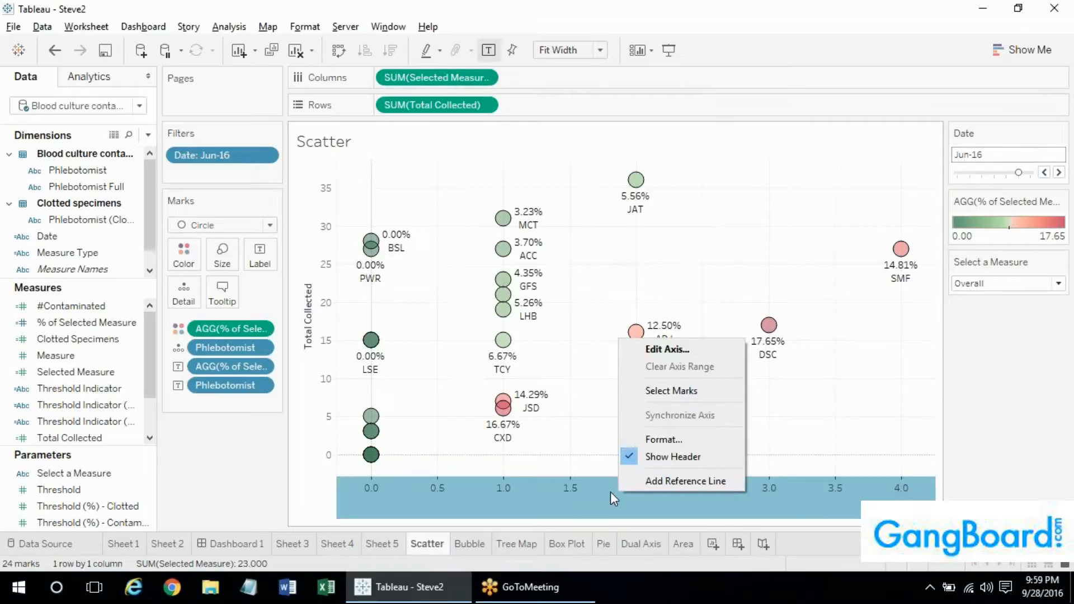
pyautogui.click(307, 305)
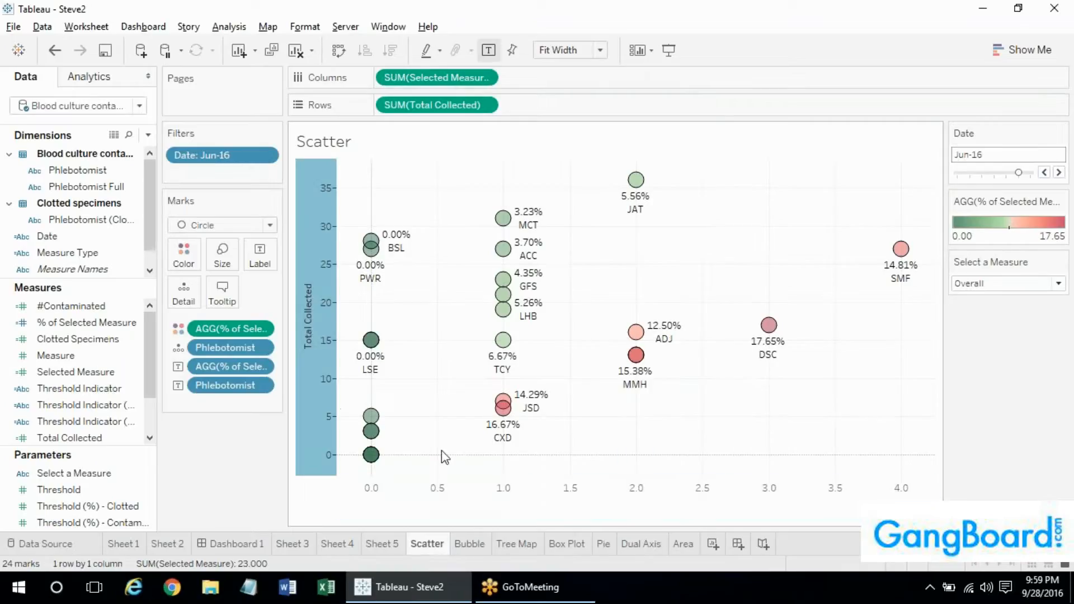
# Add an average reference line for SUM(Selected Measure) across the entire table, with no label and an orange line
pyautogui.rightClick(509, 507)
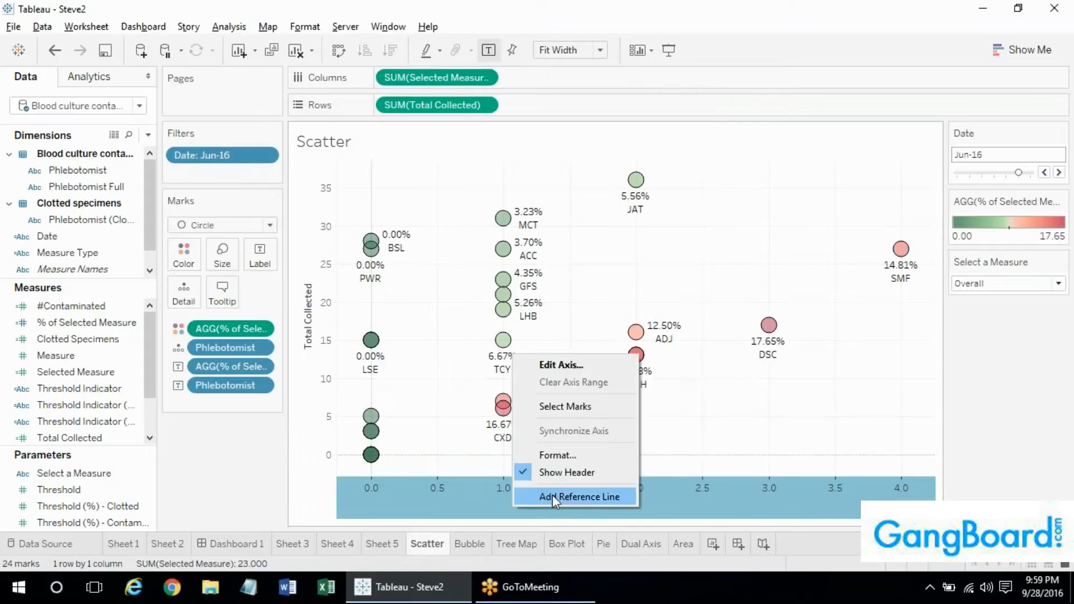
pyautogui.click(553, 494)
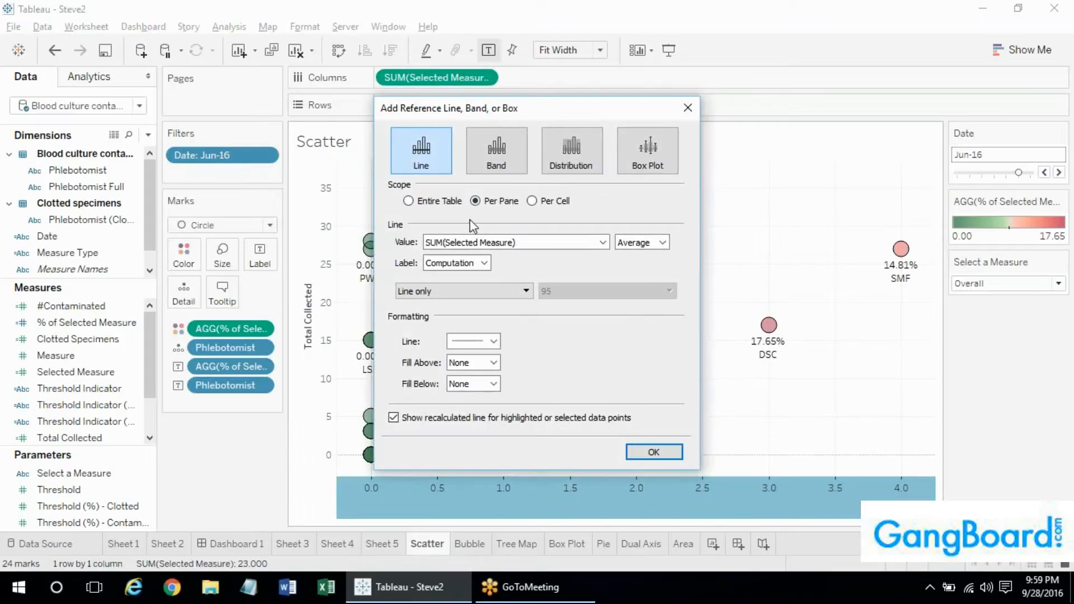
pyautogui.click(445, 203)
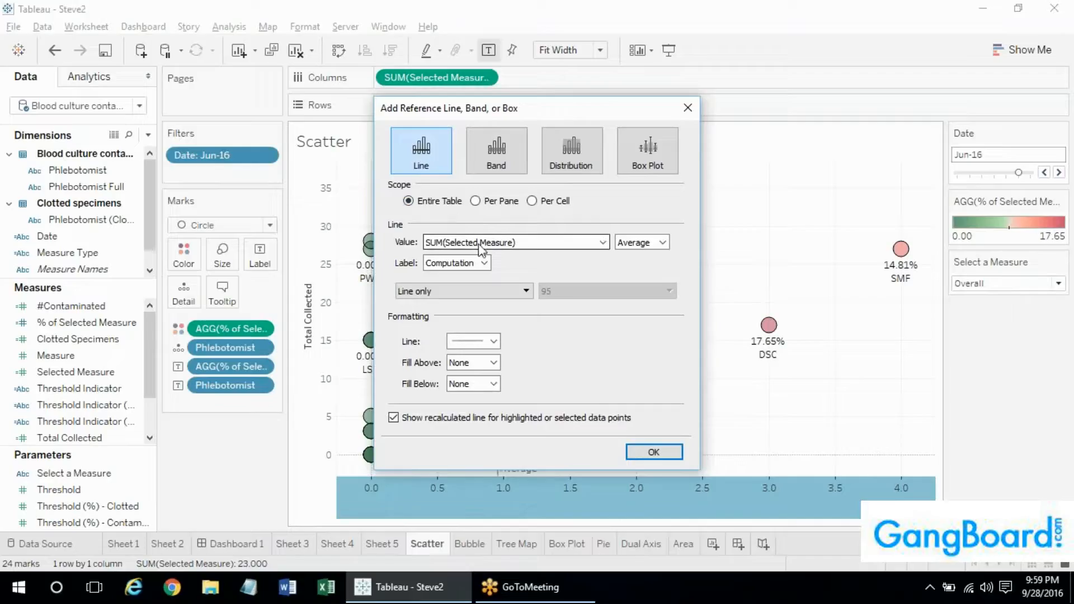
pyautogui.click(458, 263)
pyautogui.click(448, 282)
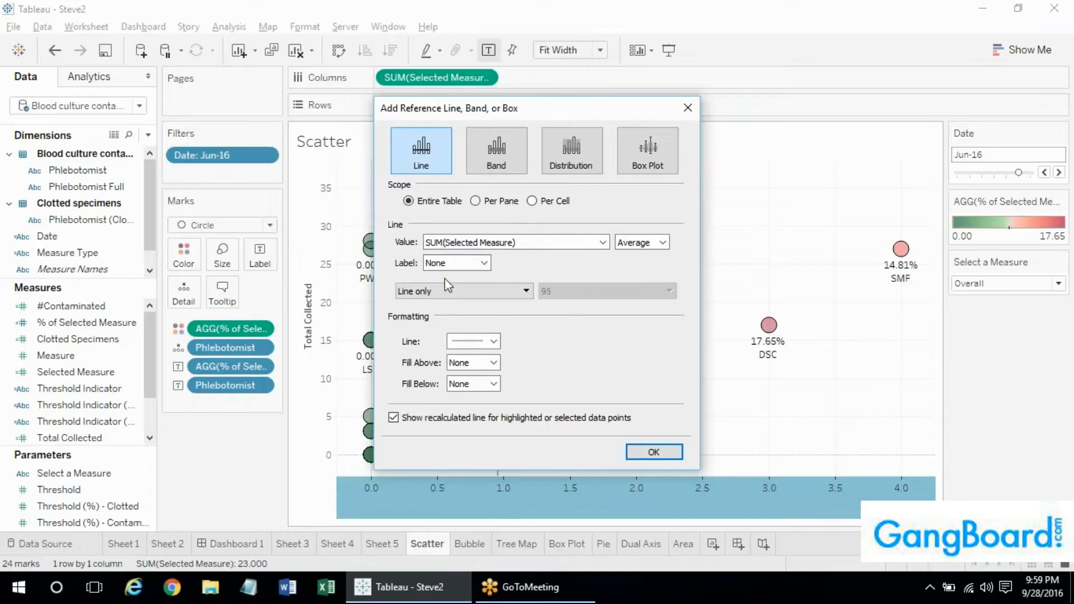
pyautogui.click(473, 341)
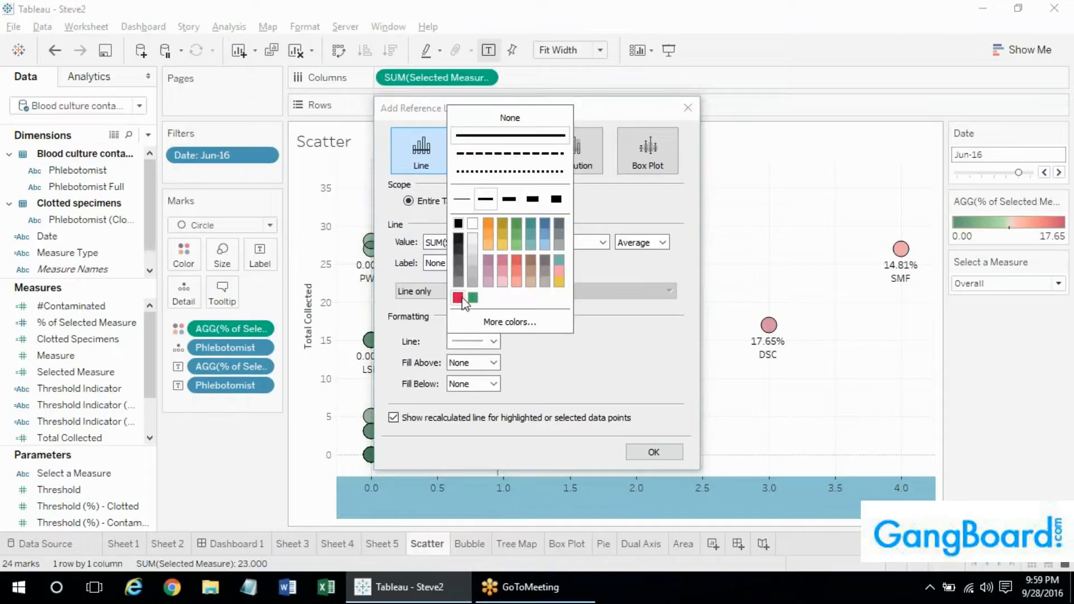
pyautogui.click(489, 224)
pyautogui.click(600, 370)
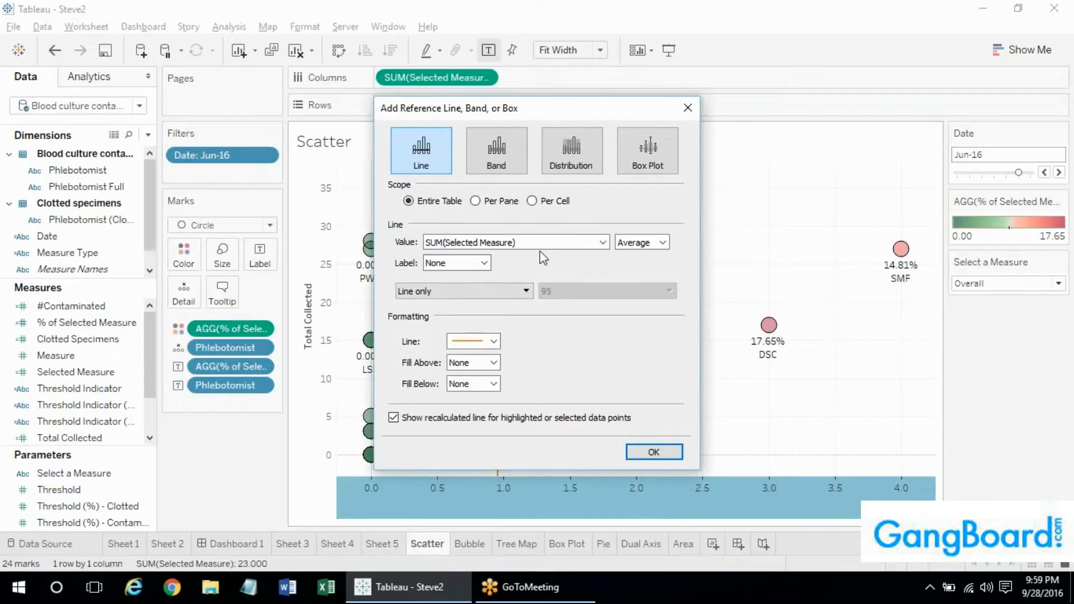
pyautogui.click(652, 454)
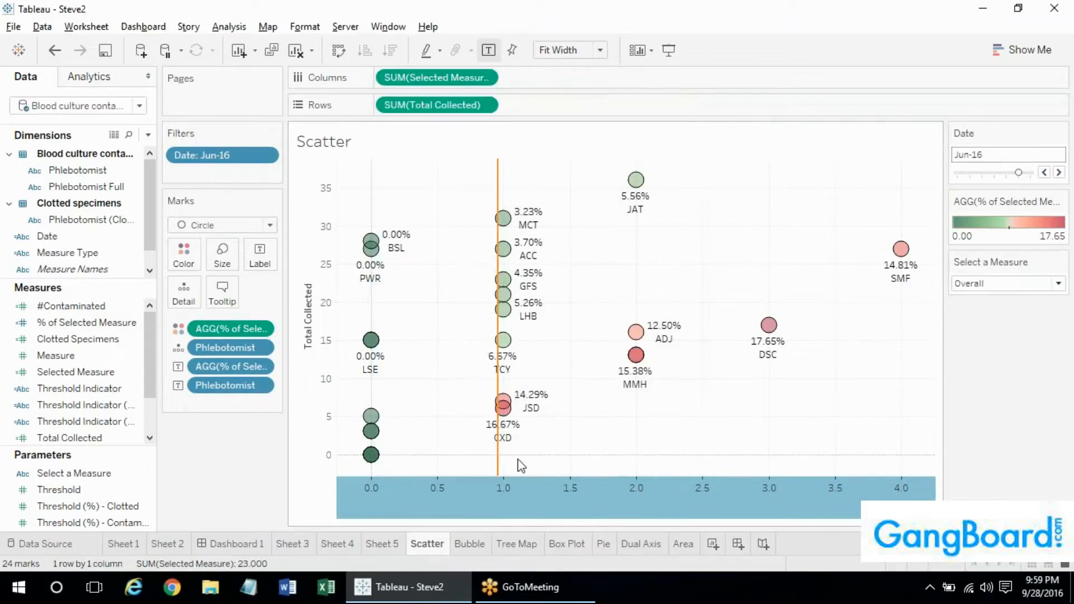
# Add a per-pane average reference line for SUM(Total Collected) with no label, an orange line and no recalculation for highlighted or selected points
pyautogui.moveTo(503, 401)
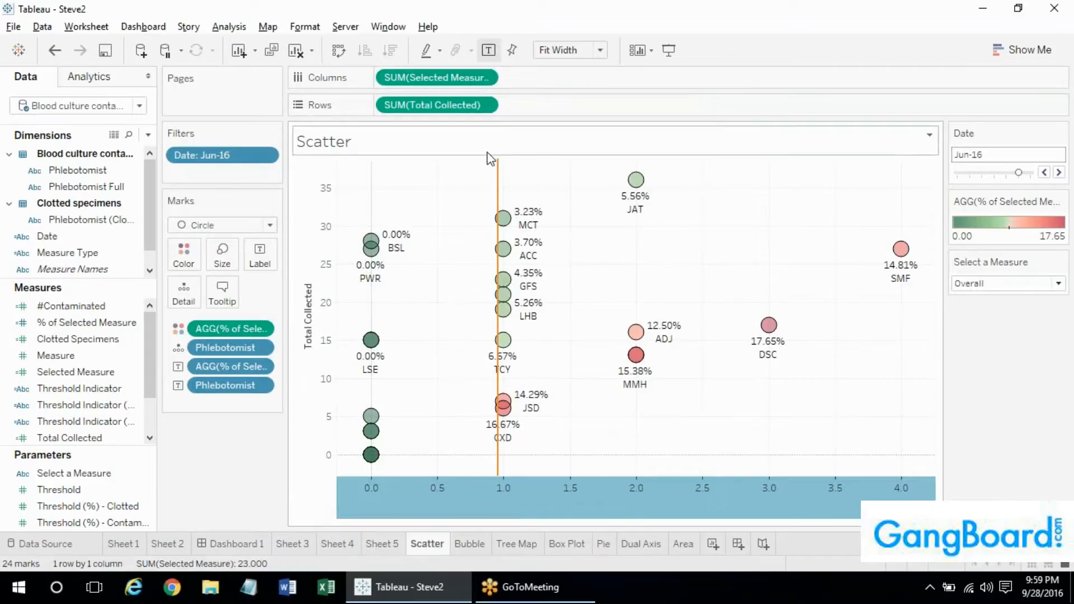
pyautogui.rightClick(311, 260)
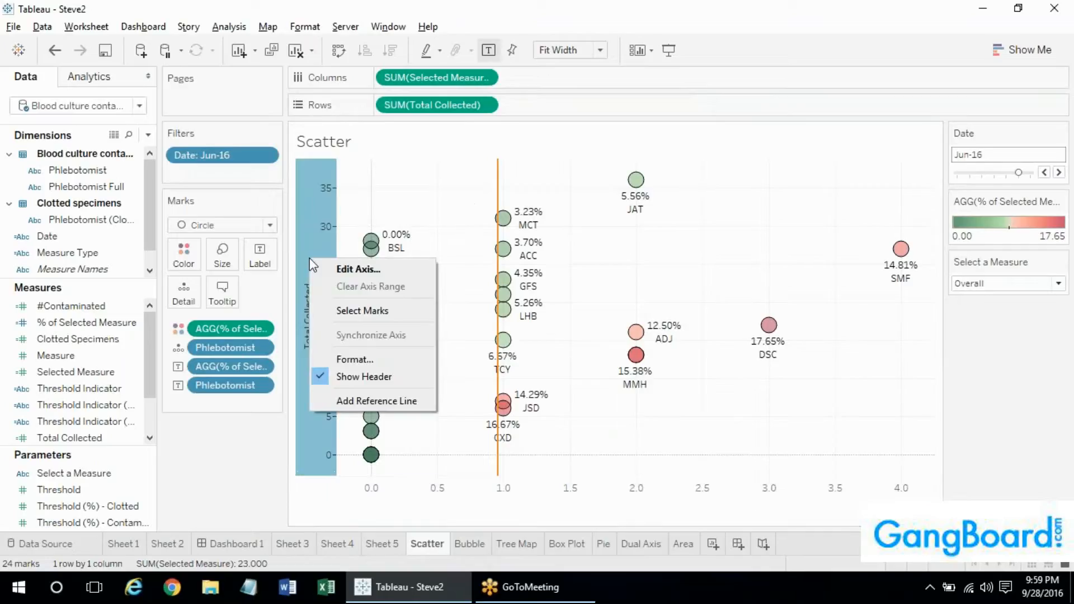
pyautogui.click(348, 402)
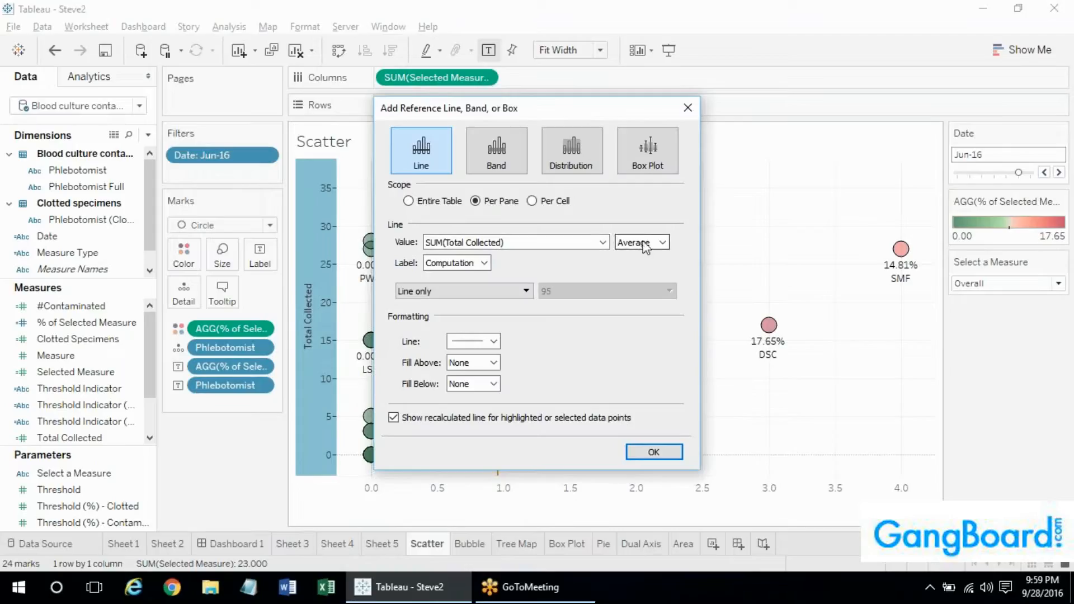
pyautogui.click(456, 263)
pyautogui.click(456, 263)
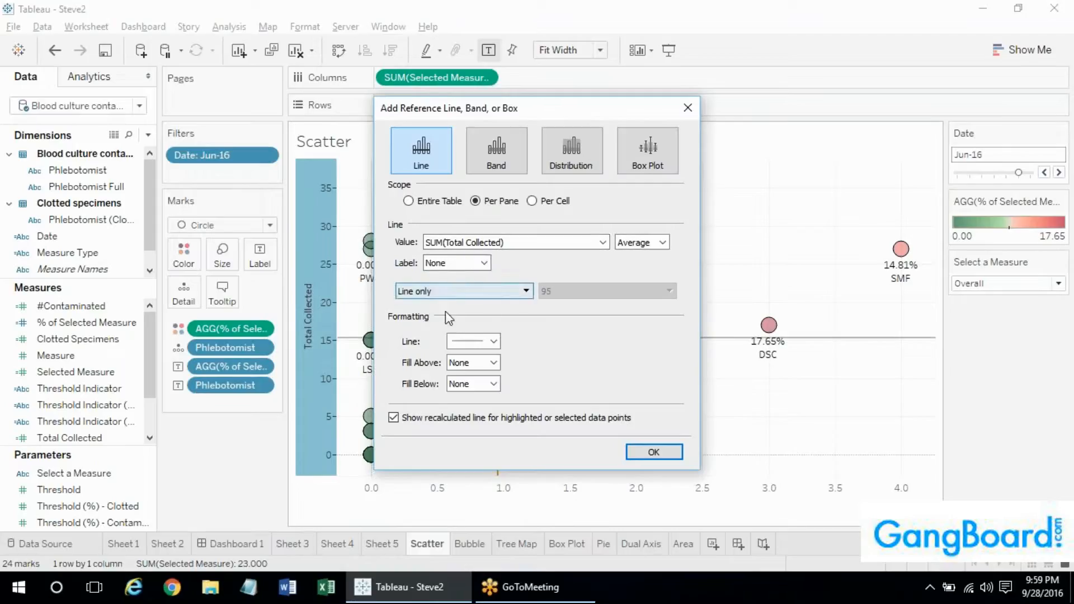
pyautogui.click(479, 342)
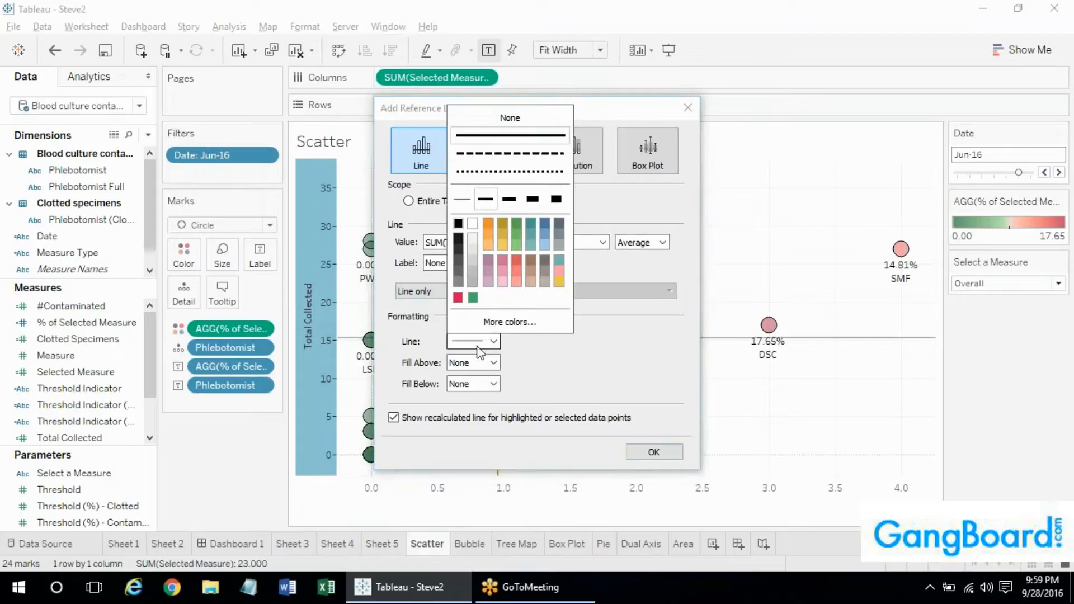
pyautogui.click(489, 222)
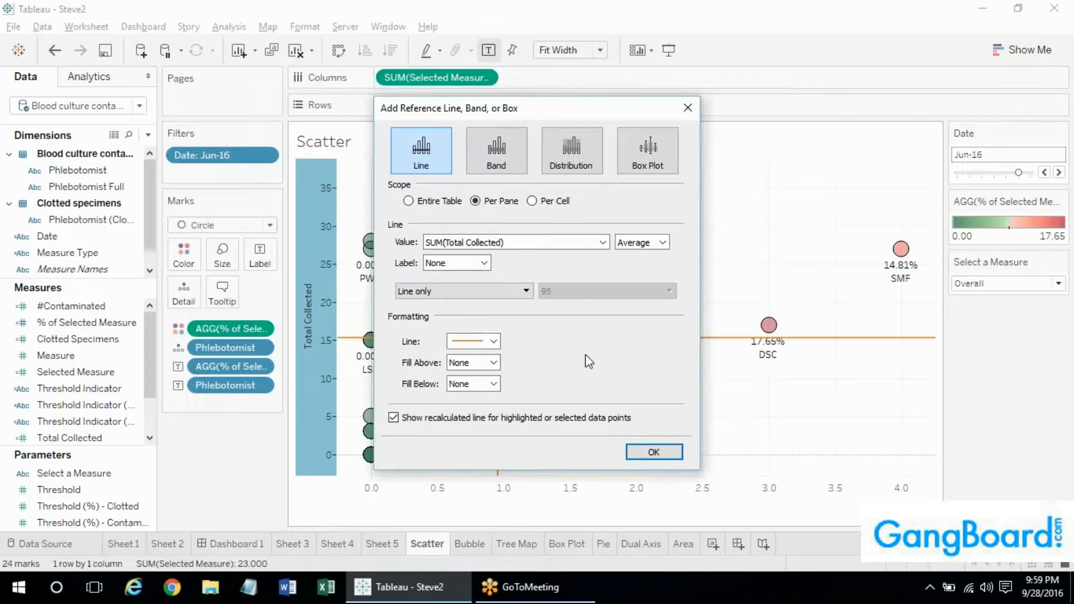
pyautogui.click(612, 418)
pyautogui.click(650, 451)
# Turn off the recalculated line for highlighted or selected data points on the Selected Measure reference line
pyautogui.rightClick(621, 494)
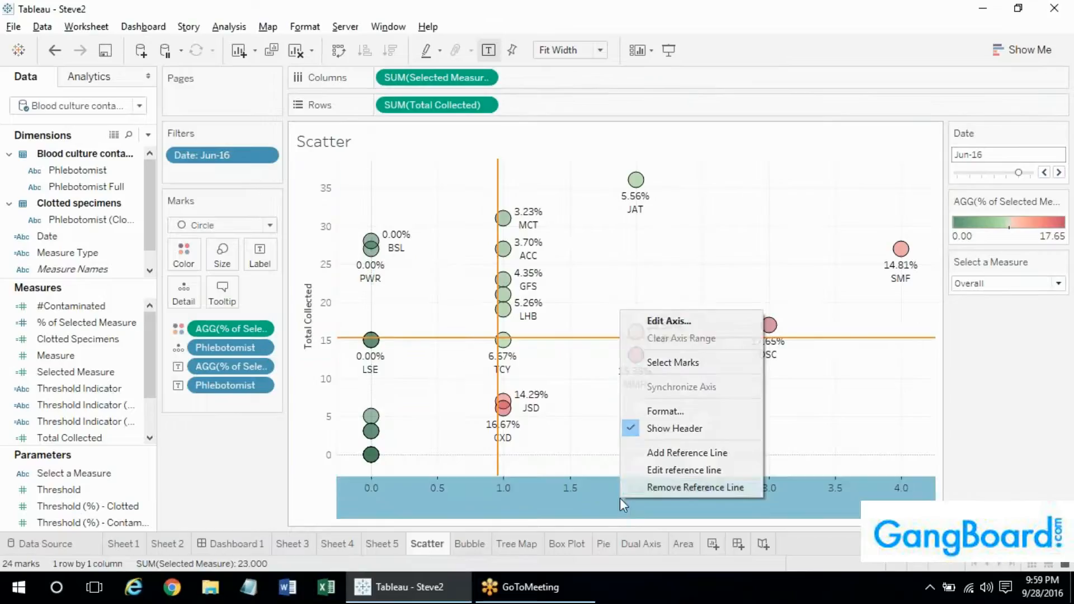
pyautogui.click(651, 469)
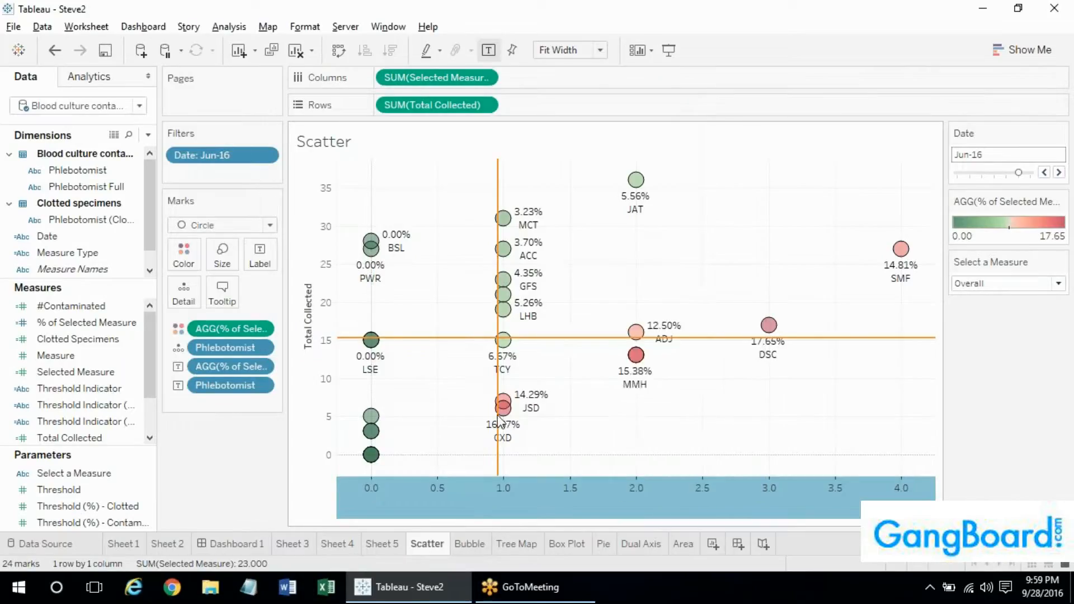
pyautogui.click(521, 422)
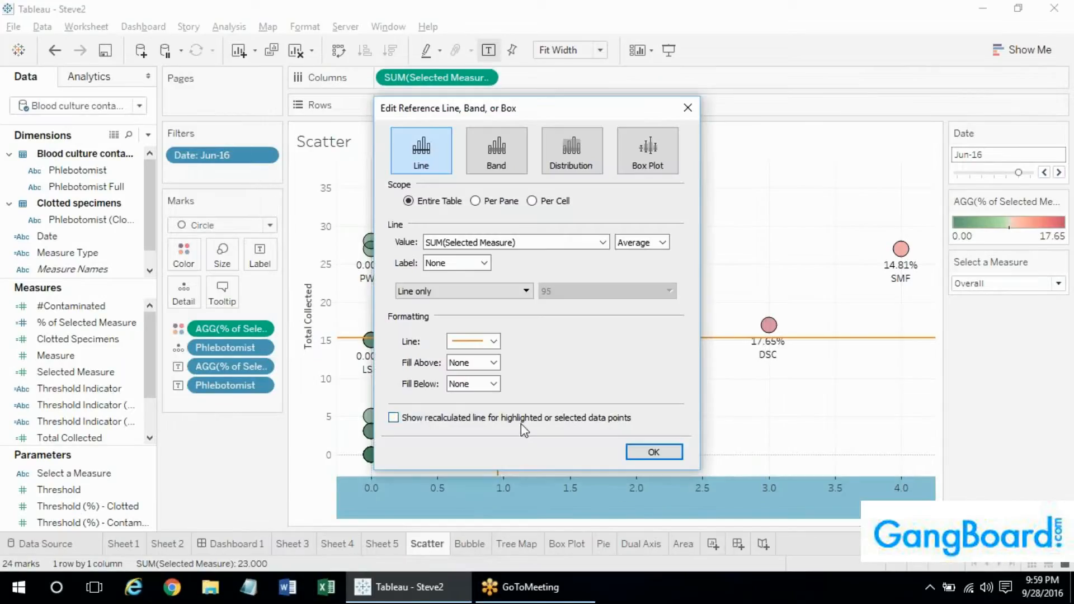
pyautogui.click(655, 454)
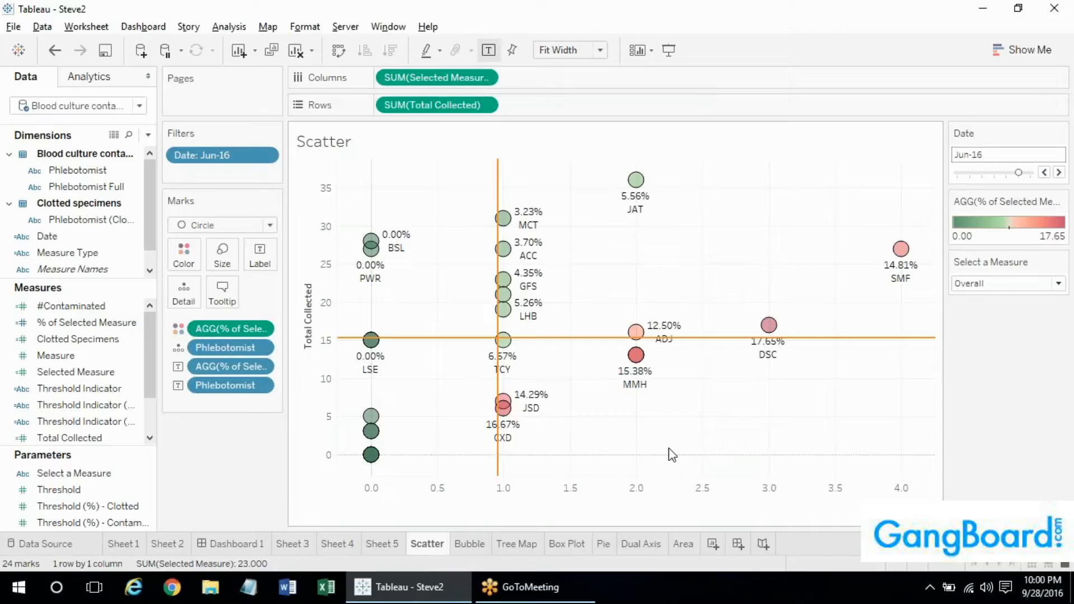
# Swap the Scatter sheet's rows and columns, and reverse the scale of the Selected Measure axis
pyautogui.click(335, 51)
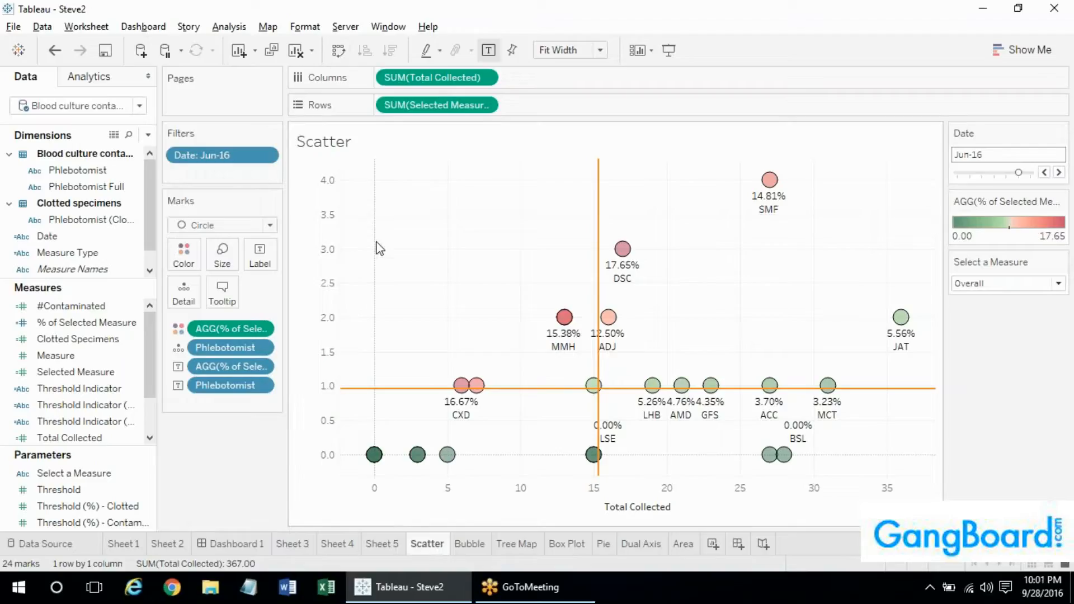
pyautogui.rightClick(327, 248)
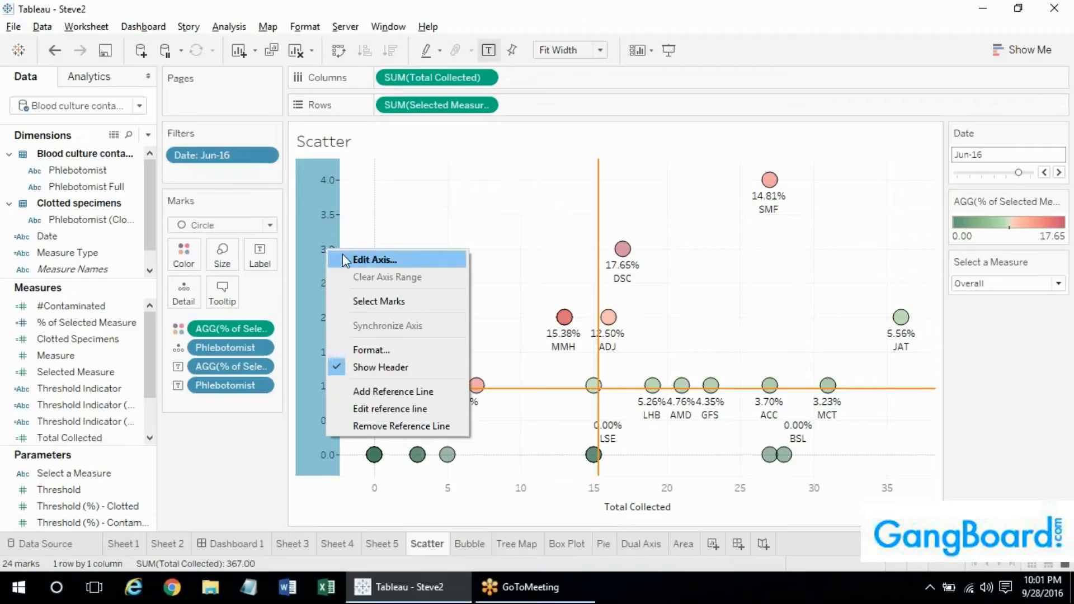
pyautogui.click(343, 259)
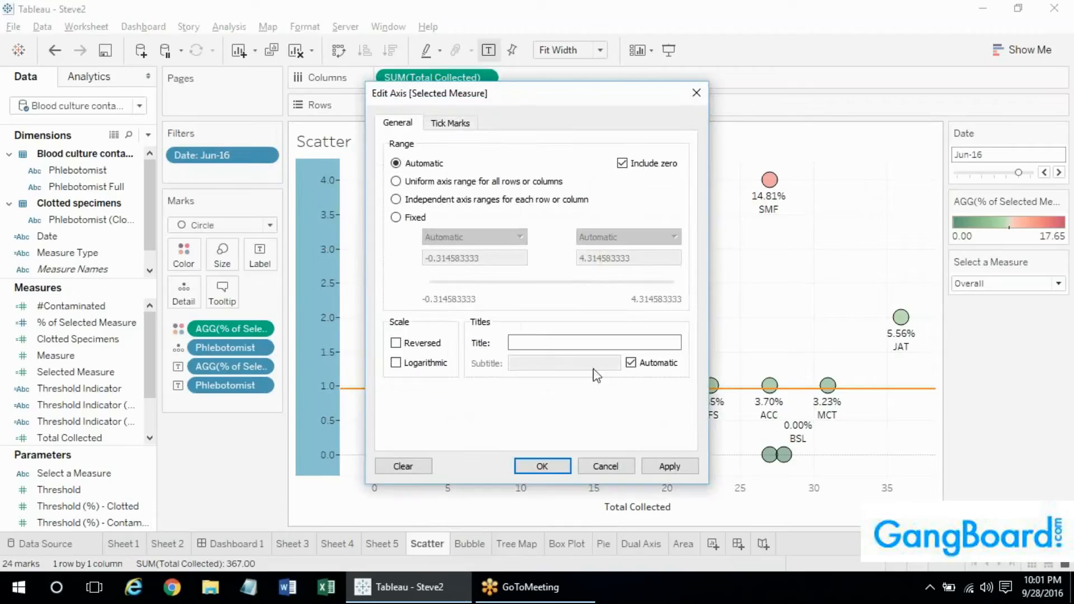
pyautogui.click(545, 466)
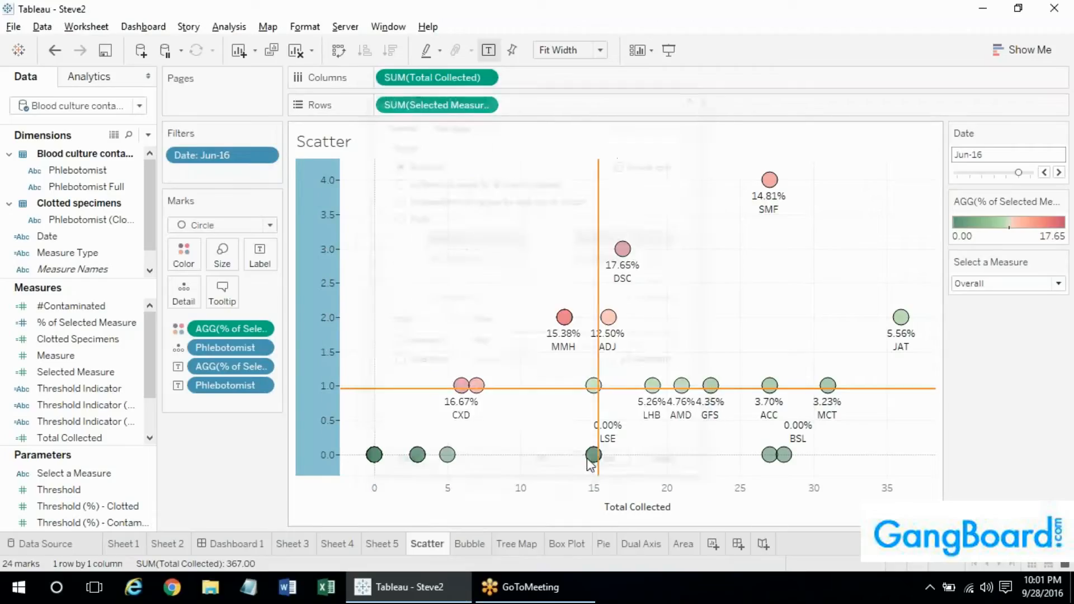
pyautogui.rightClick(327, 248)
pyautogui.click(343, 255)
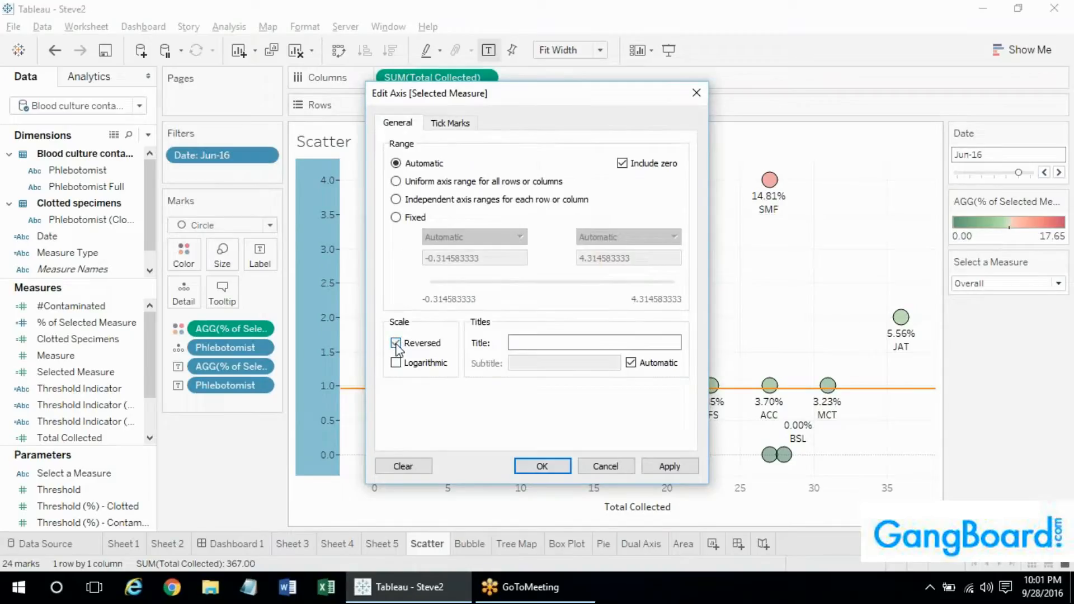
pyautogui.click(523, 466)
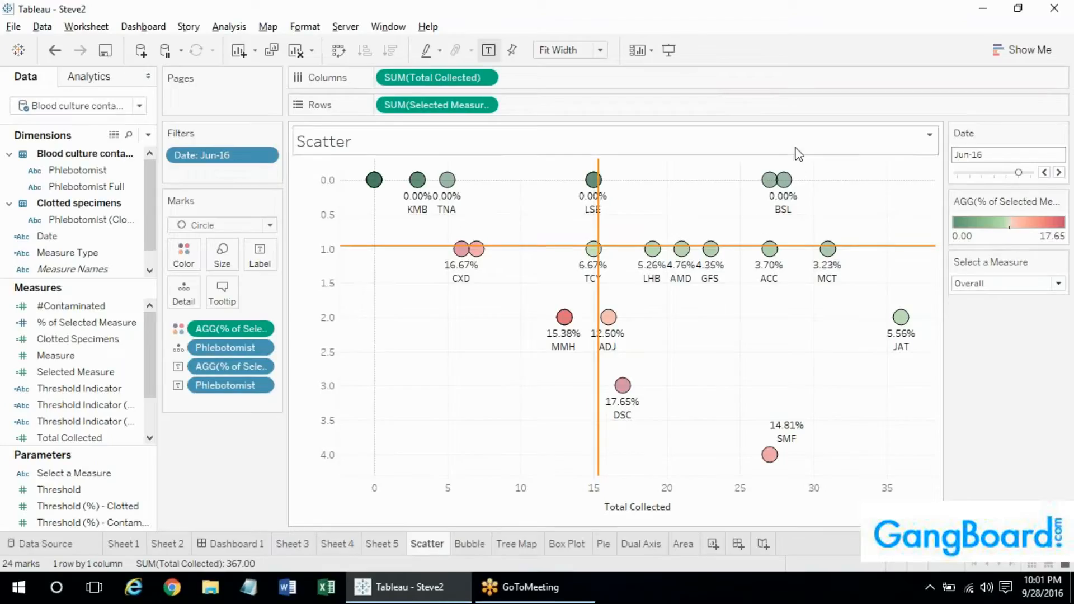
pyautogui.doubleClick(759, 230)
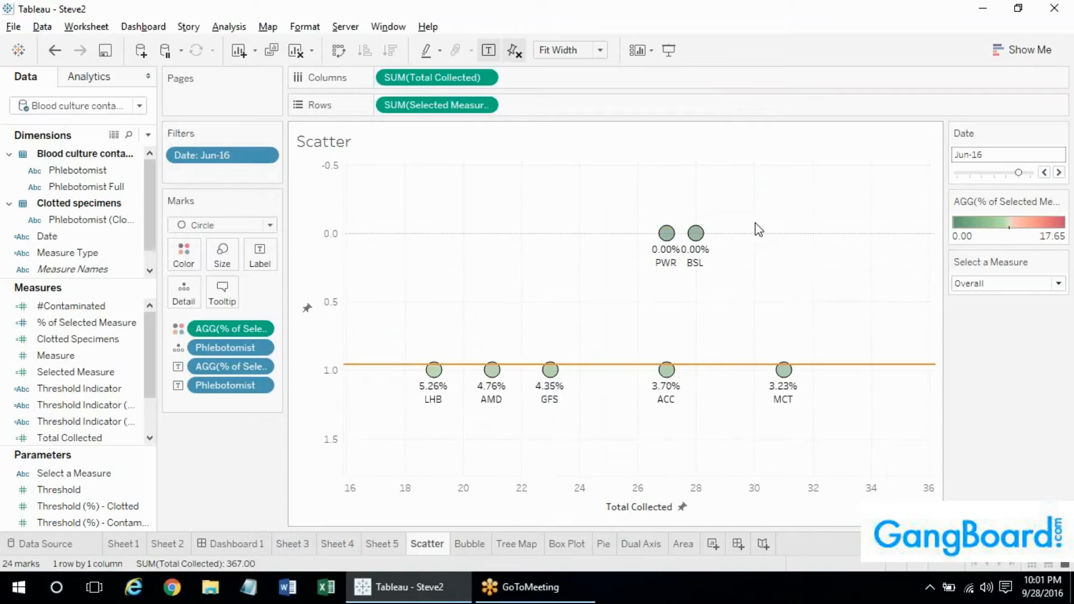
pyautogui.hotkey('ctrl', 'z')
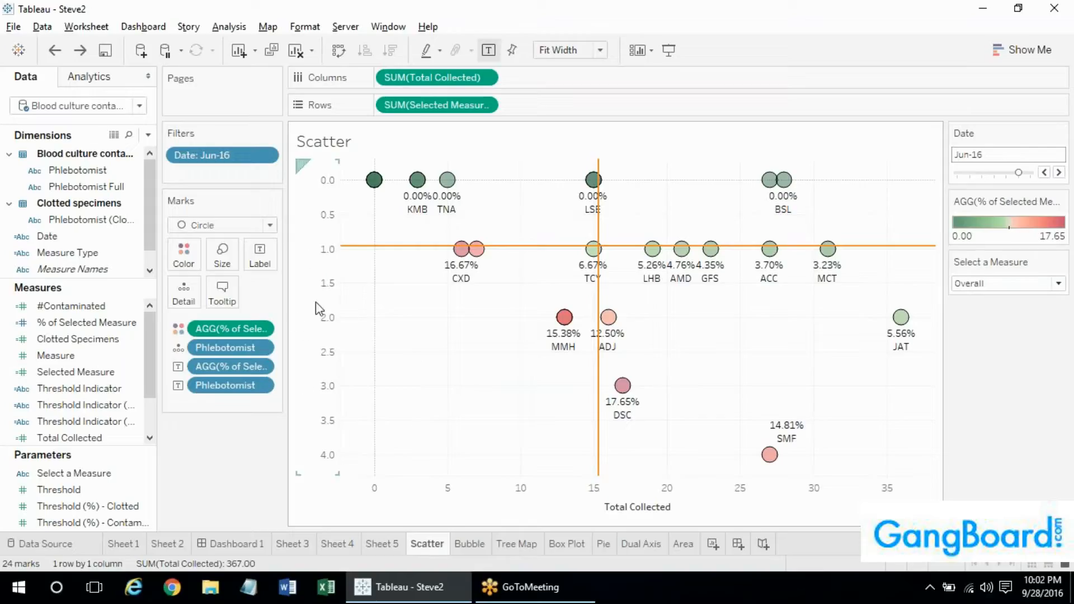
# Title the Selected Measure axis "Quality"
pyautogui.rightClick(306, 324)
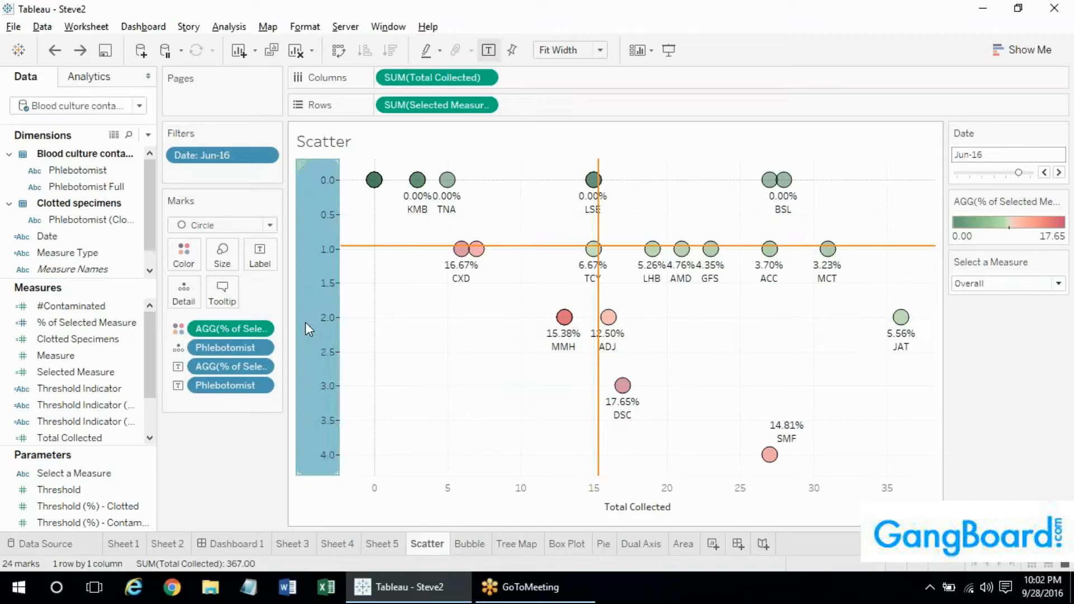
pyautogui.click(320, 335)
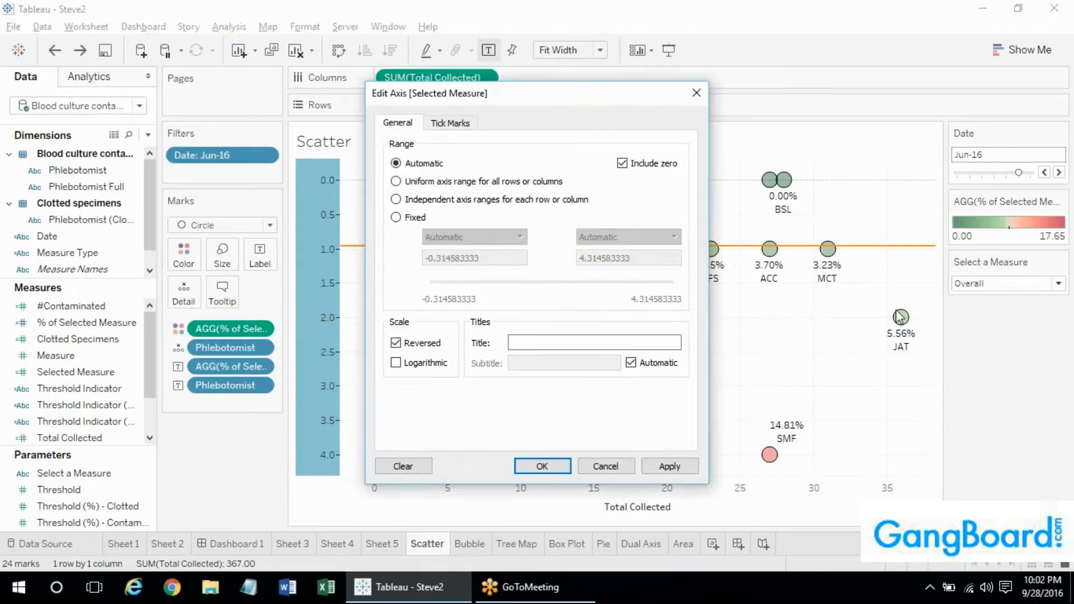
pyautogui.click(549, 343)
pyautogui.press('Return')
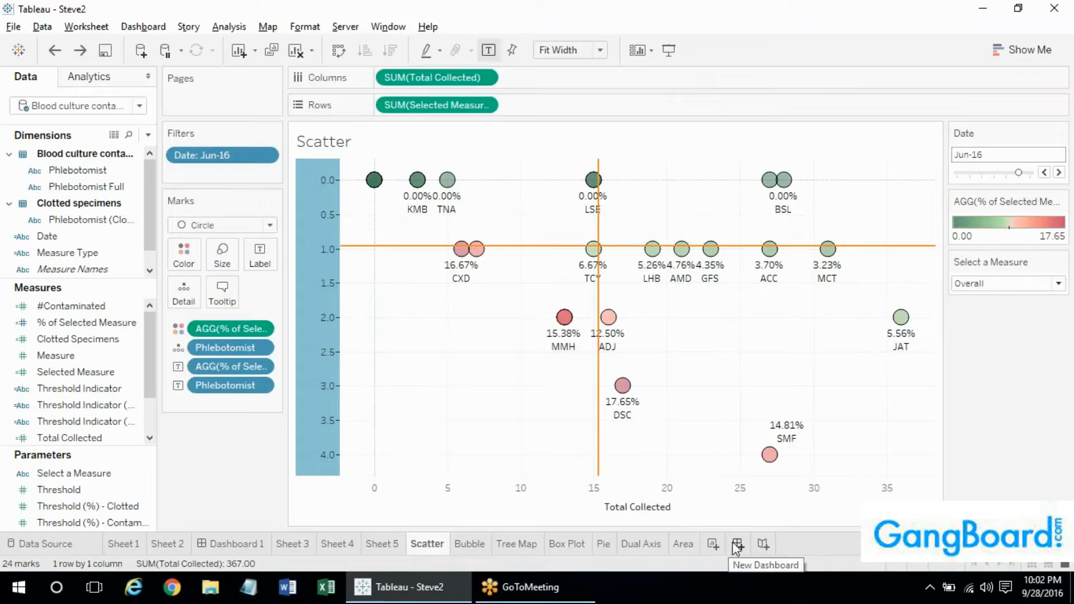
pyautogui.rightClick(314, 318)
pyautogui.click(330, 328)
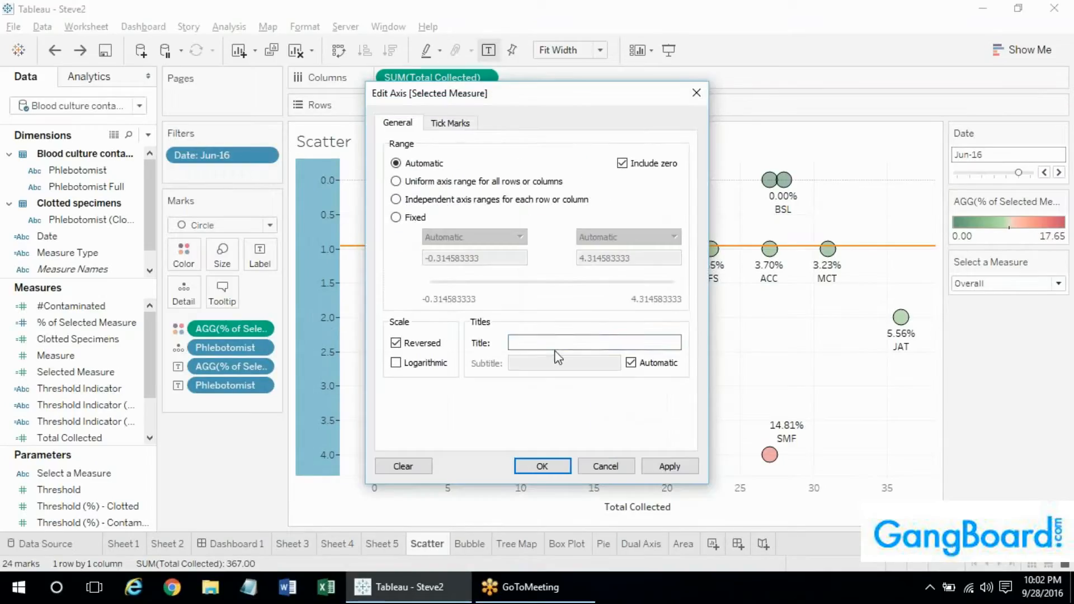
pyautogui.write('Qualir')
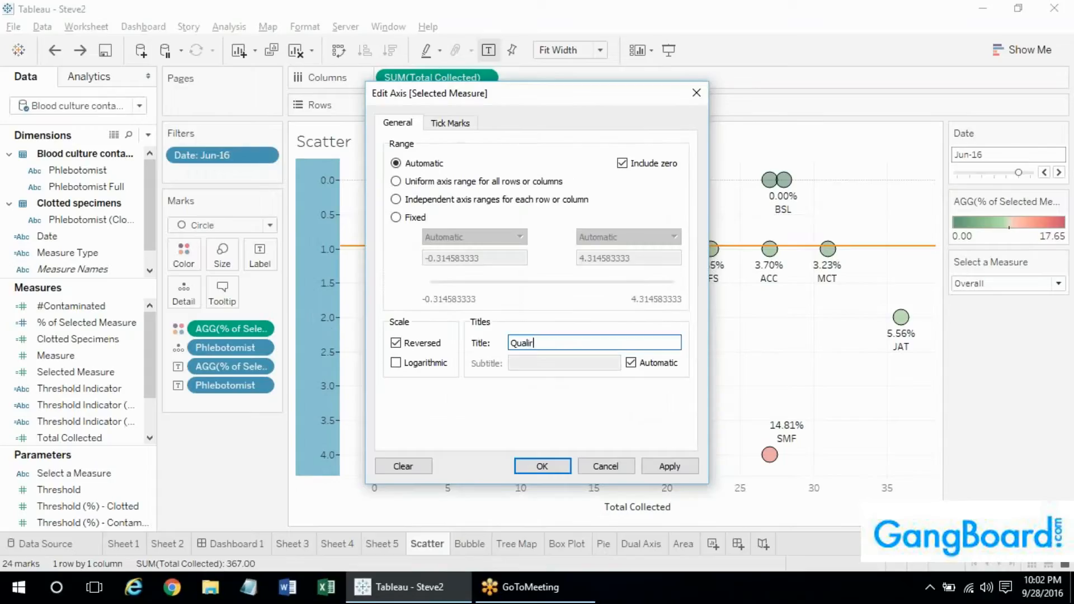
pyautogui.write('y')
pyautogui.click(542, 465)
# Change the title of the Total Collected axis to "Volume"
pyautogui.rightClick(591, 505)
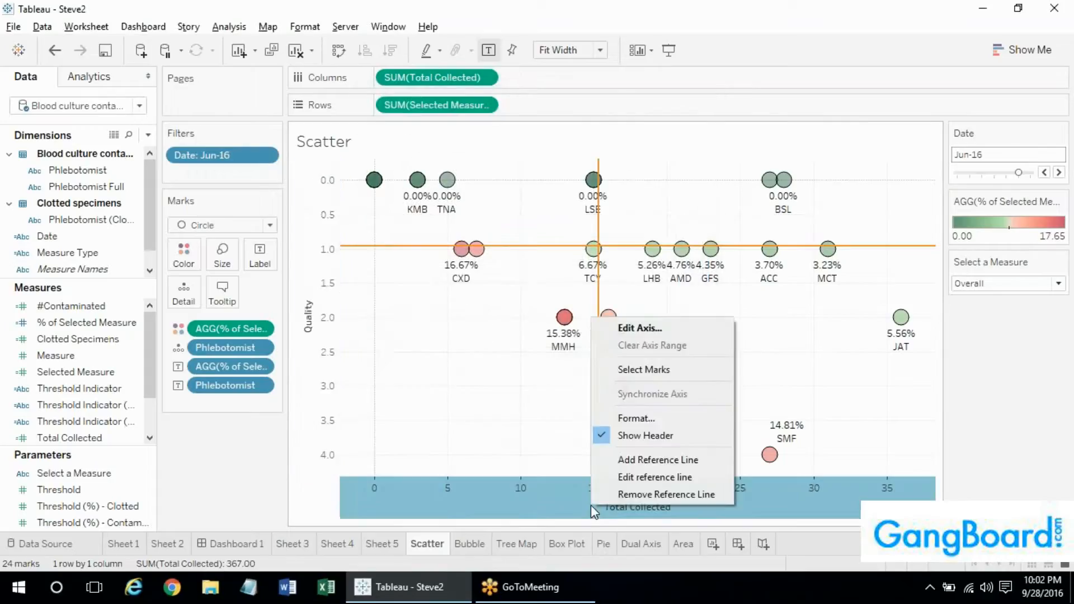
pyautogui.click(672, 335)
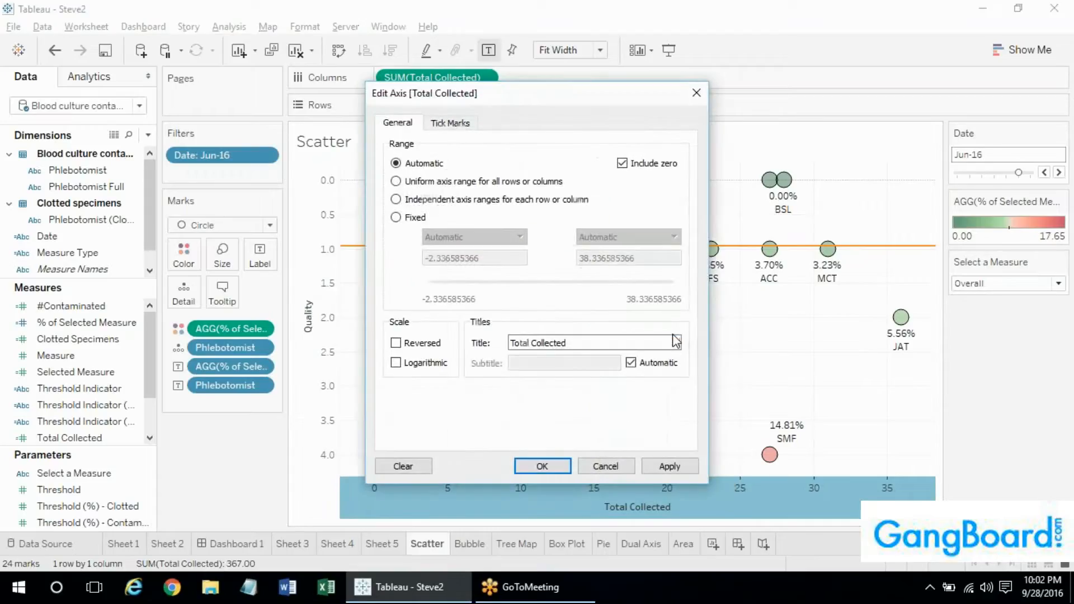
pyautogui.write('Volu')
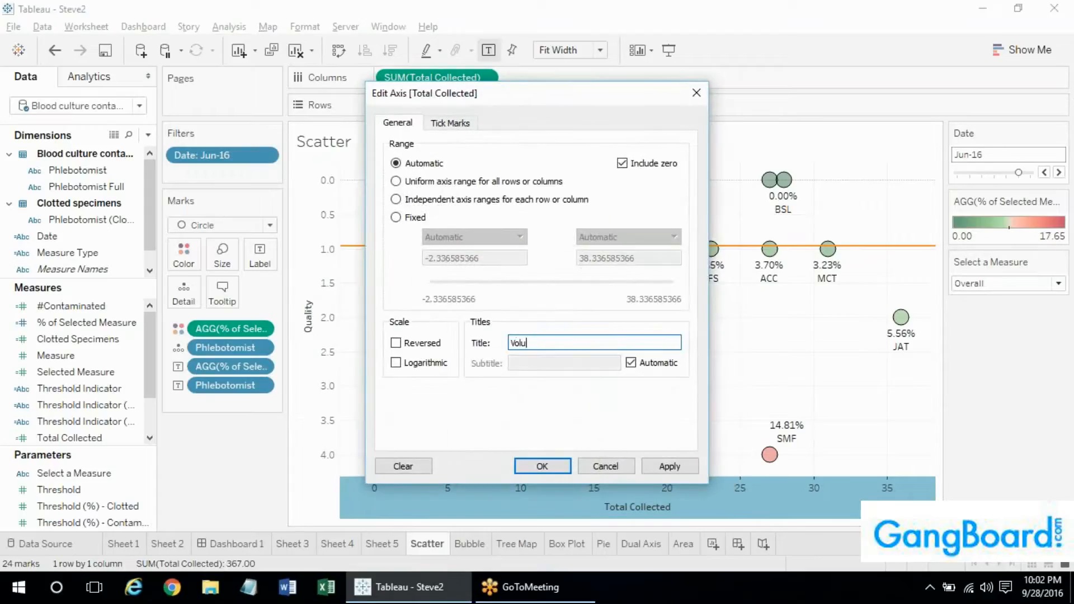
pyautogui.write('me')
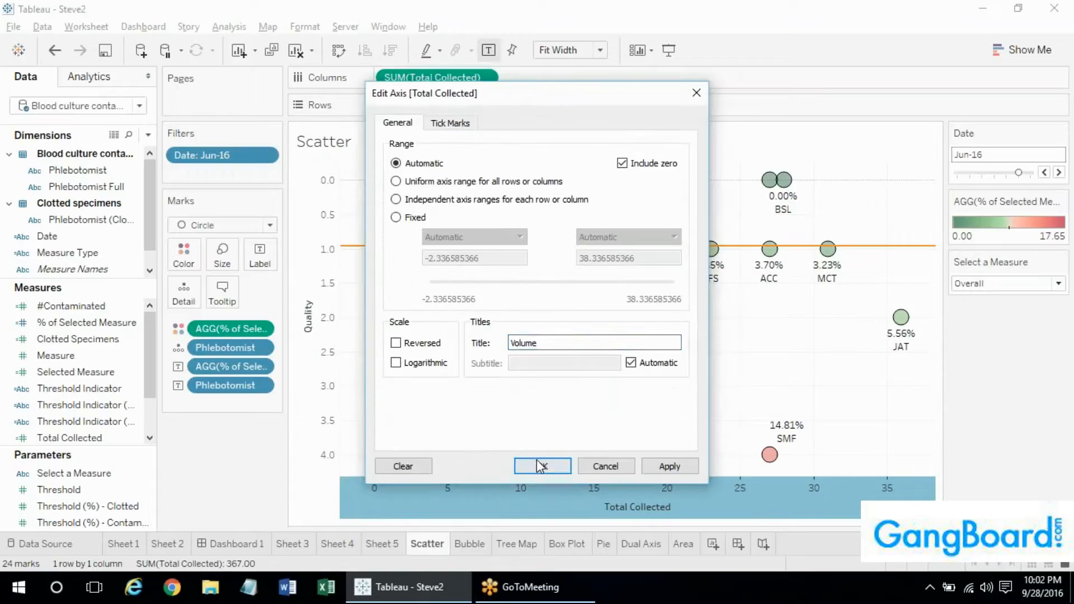
pyautogui.click(540, 465)
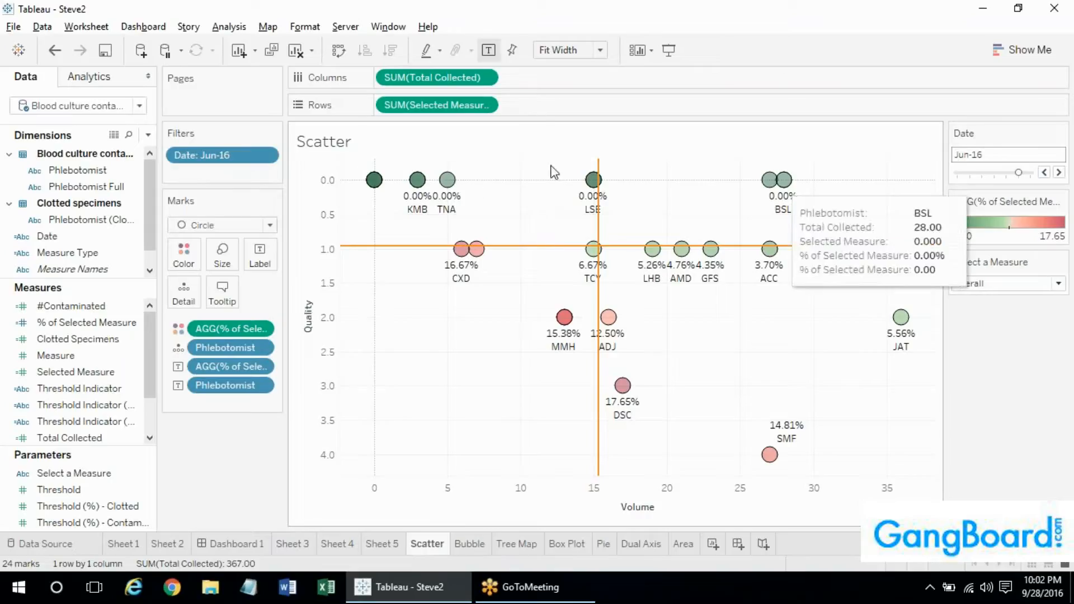
# Format the Scatter sheet's lines so that zero lines are set to None
pyautogui.rightClick(426, 360)
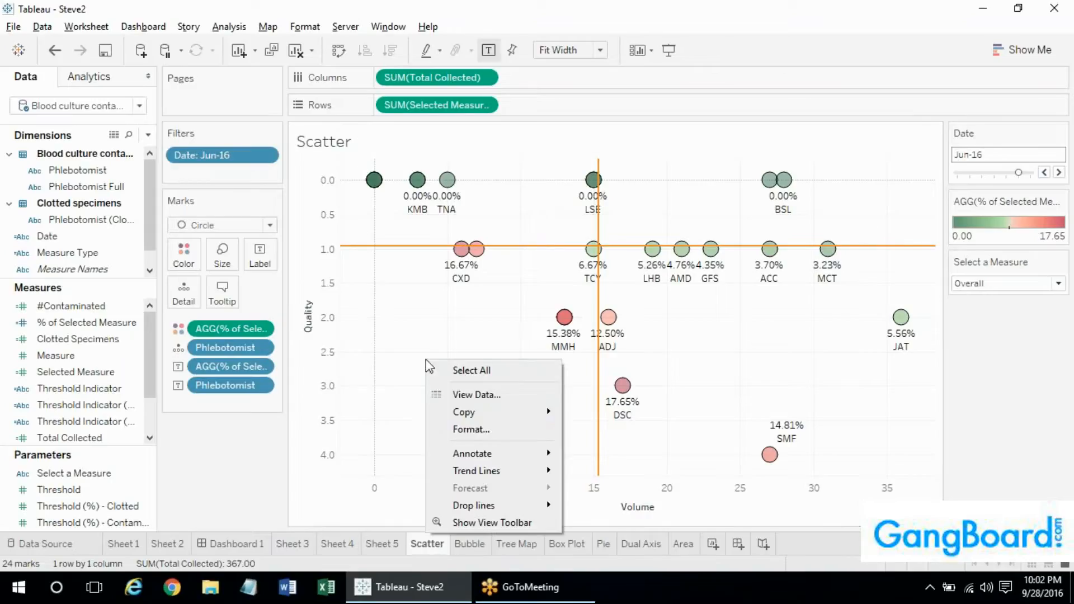
pyautogui.click(463, 430)
pyautogui.rightClick(468, 415)
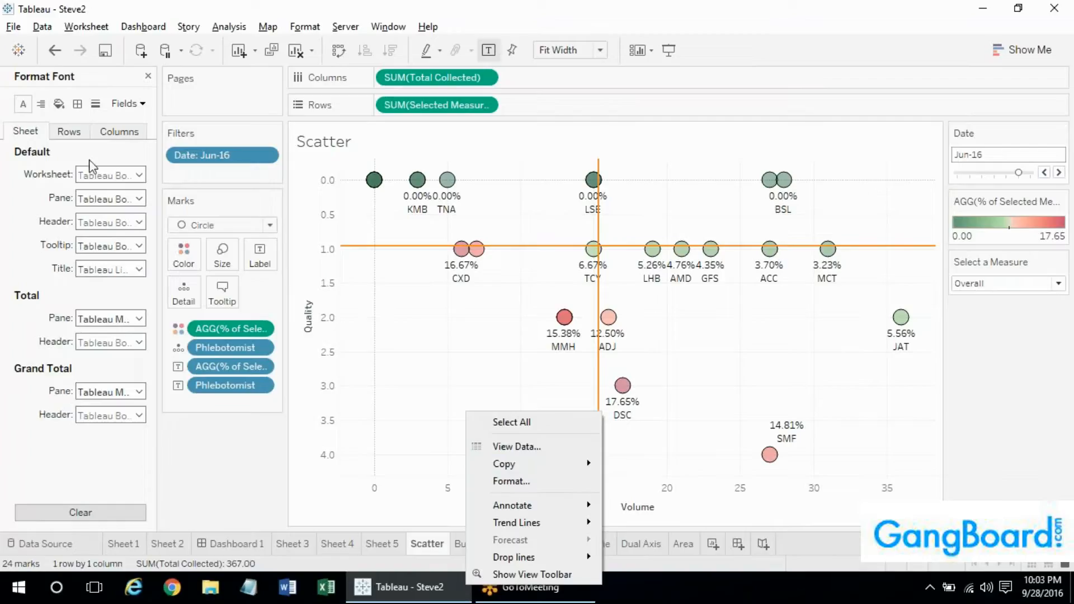
pyautogui.click(96, 105)
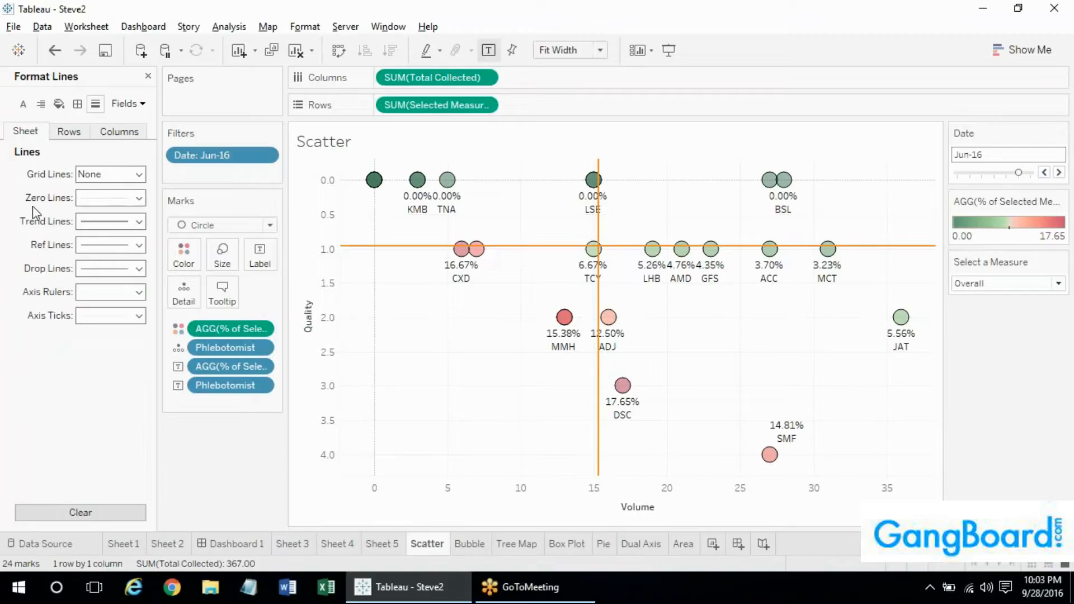
pyautogui.click(93, 199)
pyautogui.click(105, 222)
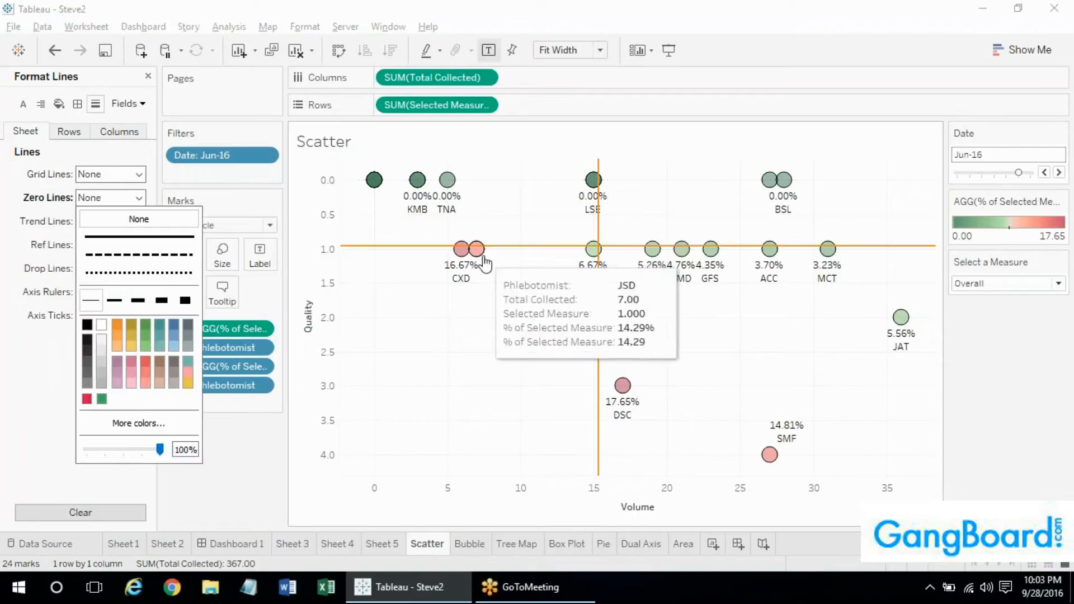
pyautogui.click(286, 266)
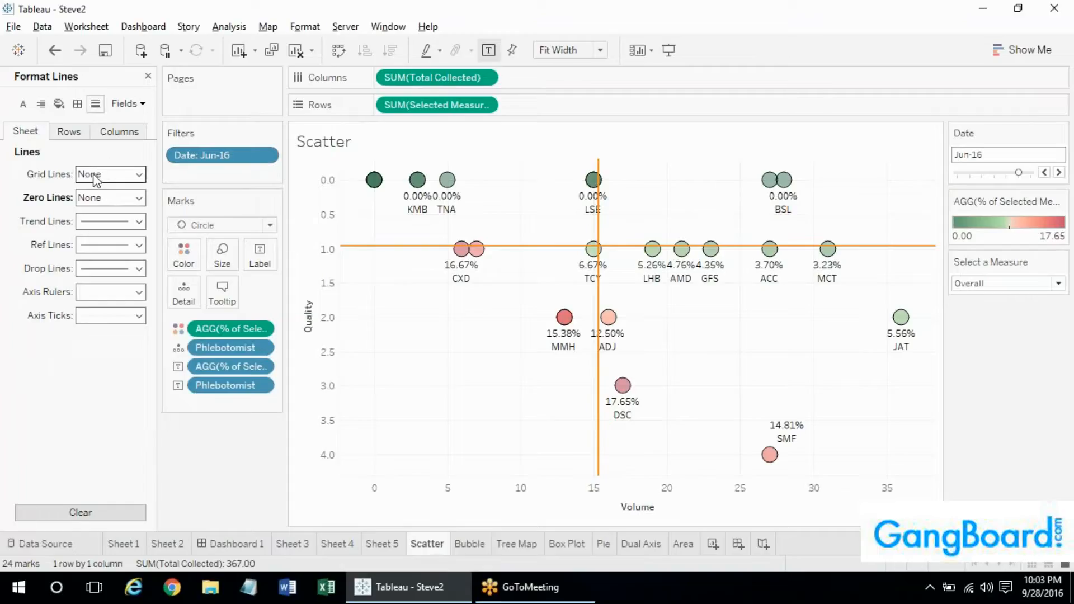
# Set the grid lines to None for both the rows and the columns of the Scatter sheet
pyautogui.click(126, 105)
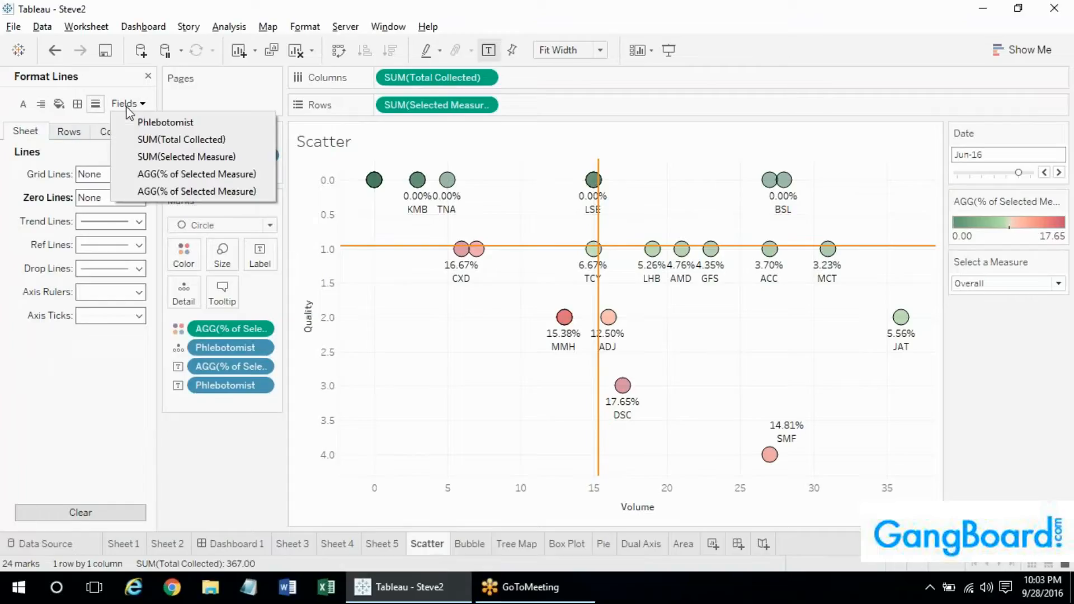
pyautogui.click(47, 159)
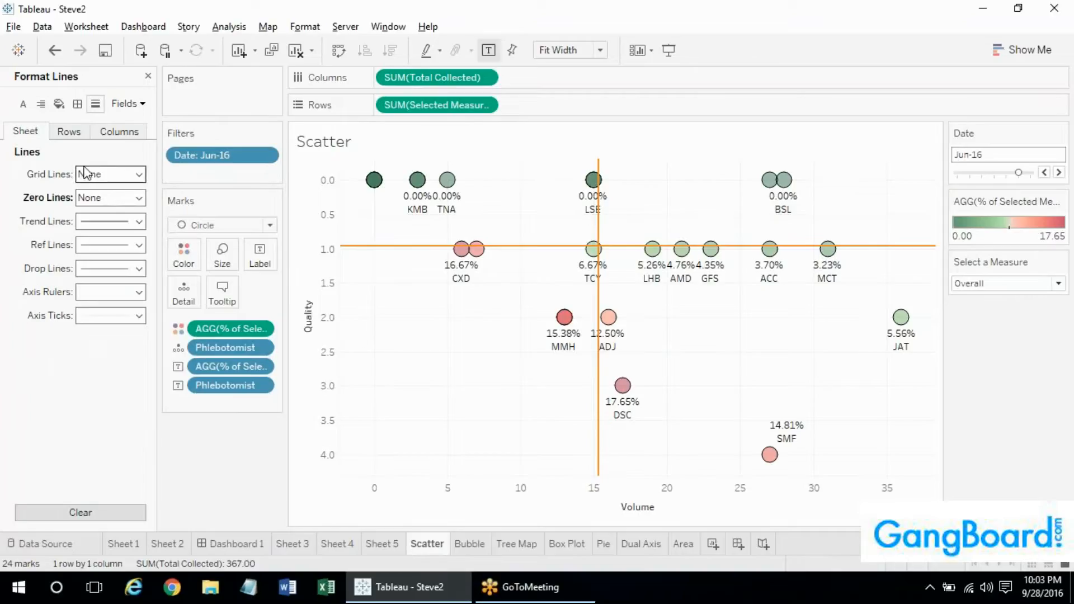
pyautogui.click(79, 132)
pyautogui.click(37, 138)
pyautogui.click(67, 135)
pyautogui.click(97, 182)
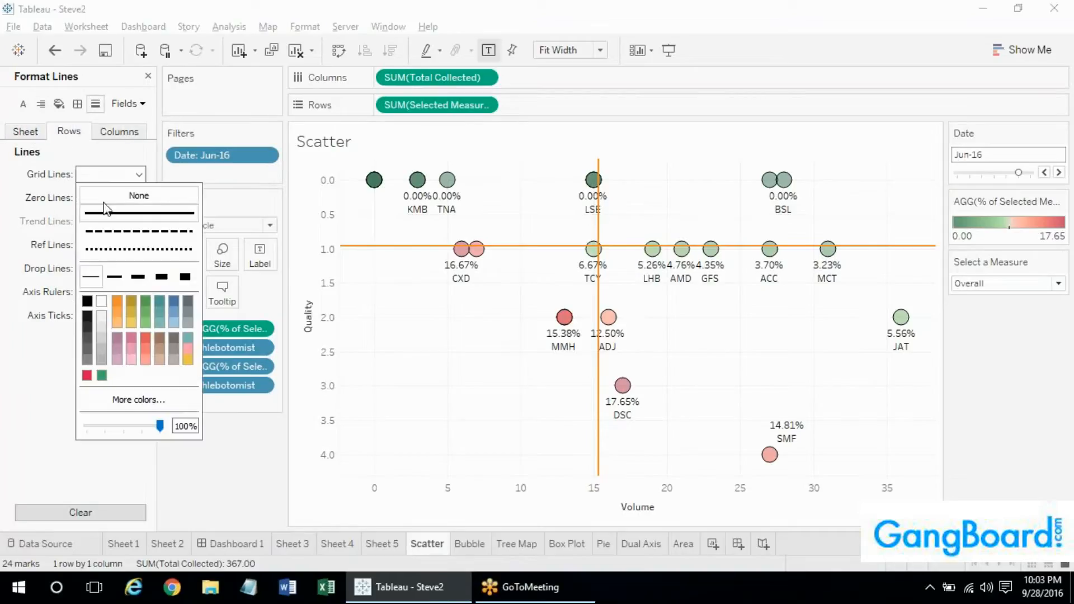
pyautogui.click(104, 199)
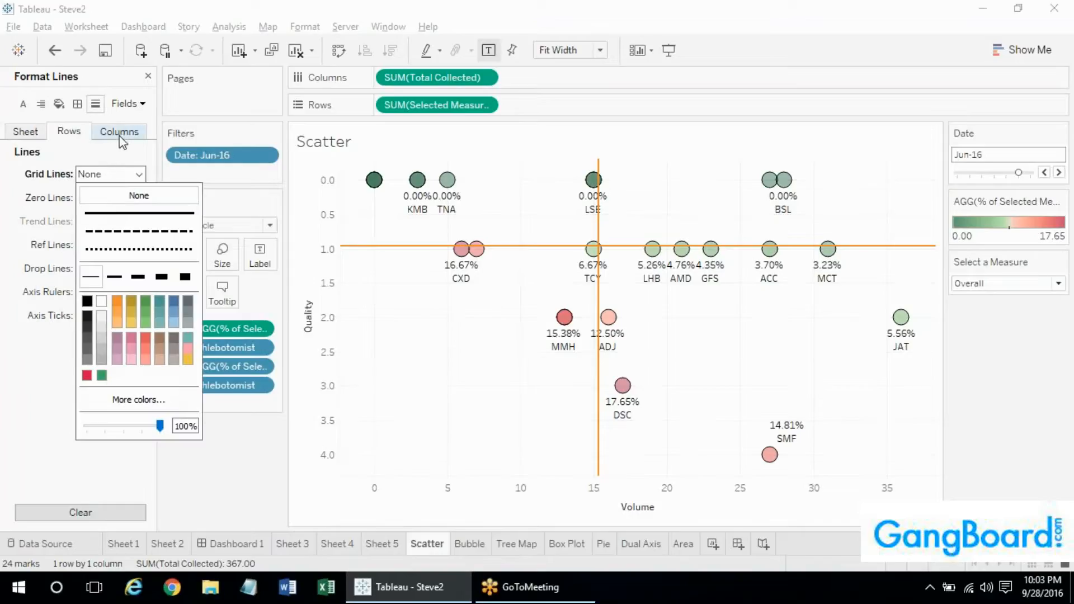
pyautogui.click(119, 132)
pyautogui.click(114, 174)
pyautogui.click(108, 197)
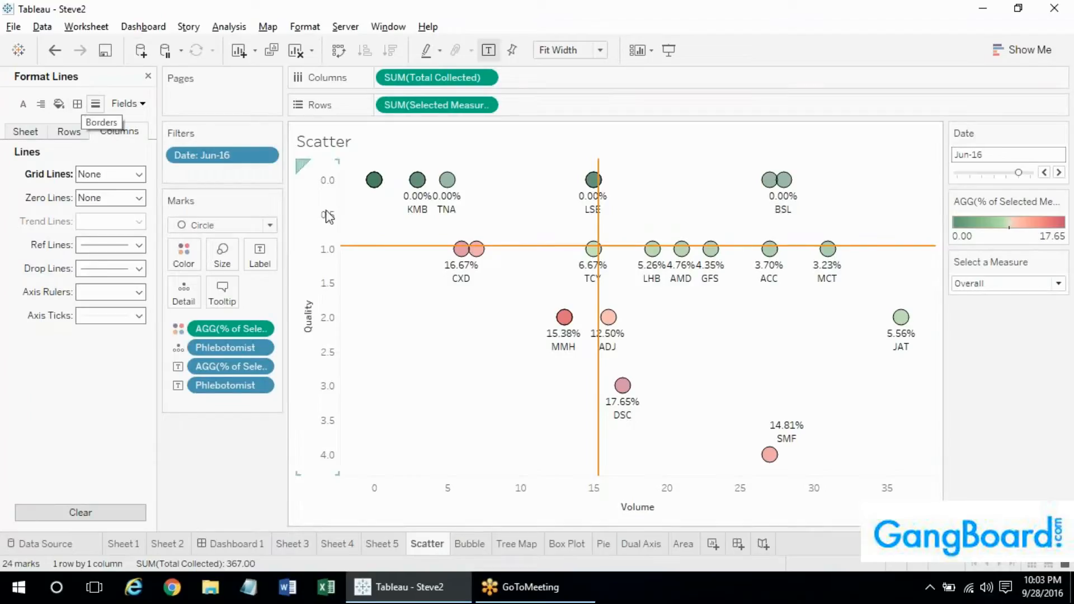
pyautogui.moveTo(352, 252)
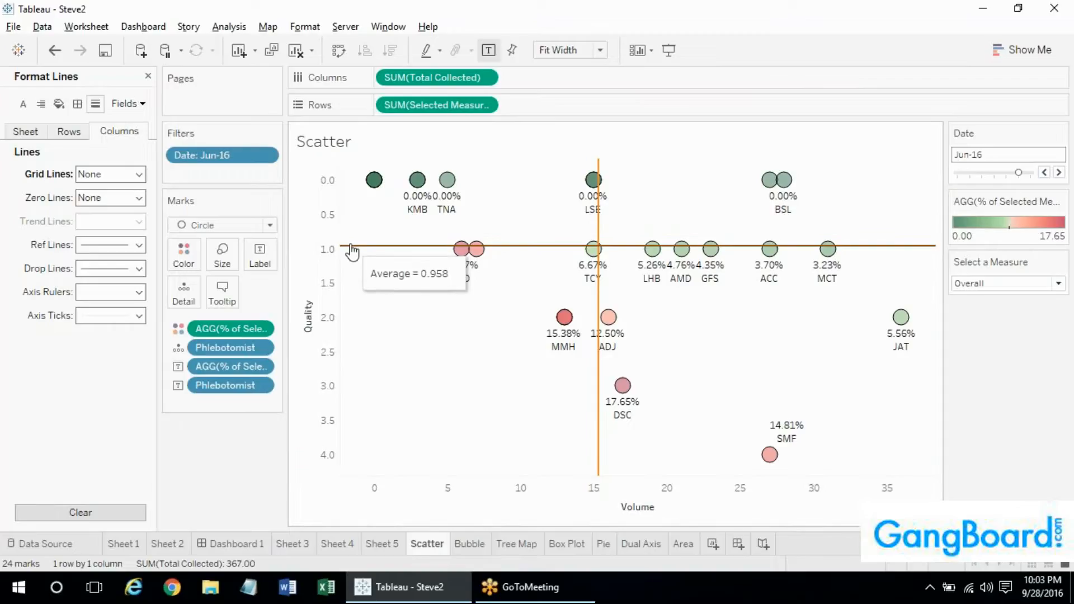
pyautogui.rightClick(351, 252)
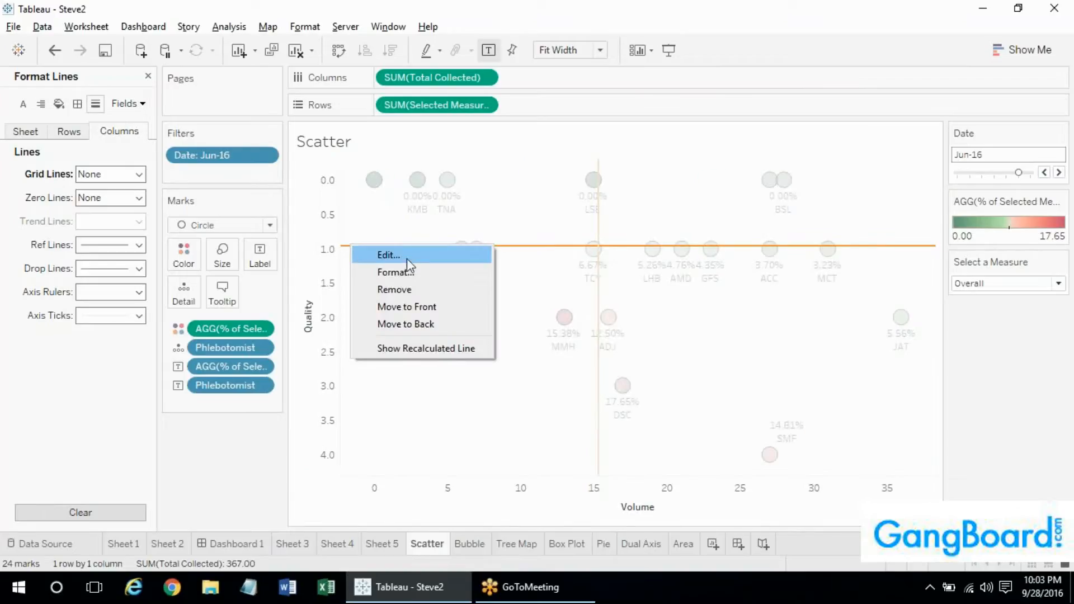
pyautogui.click(417, 451)
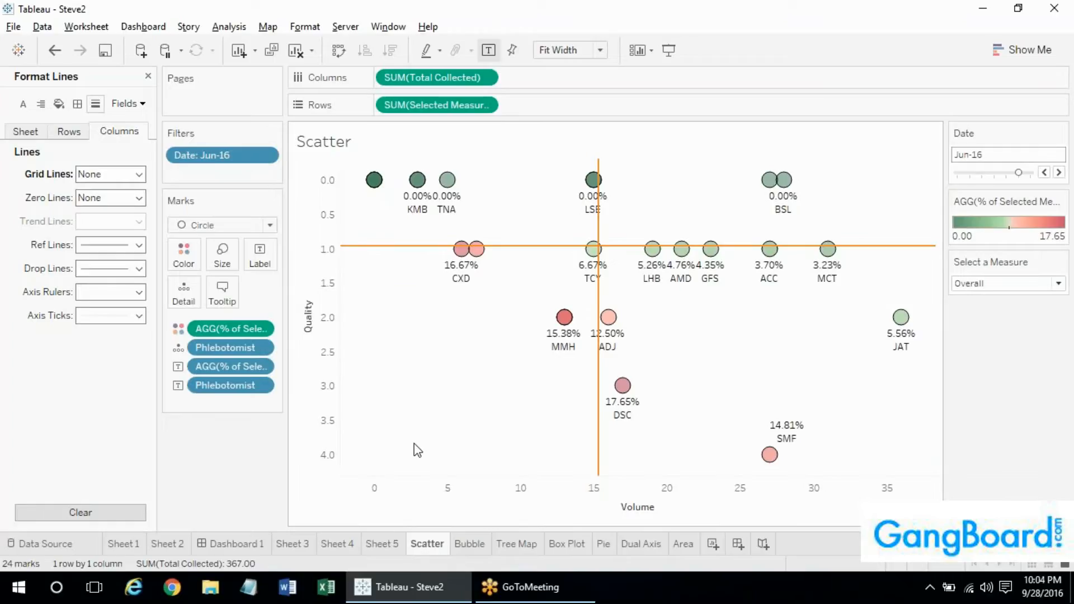
# Switch the Select a Measure parameter to Clotted Specimens and inspect the average line on the Quality axis
pyautogui.click(1002, 284)
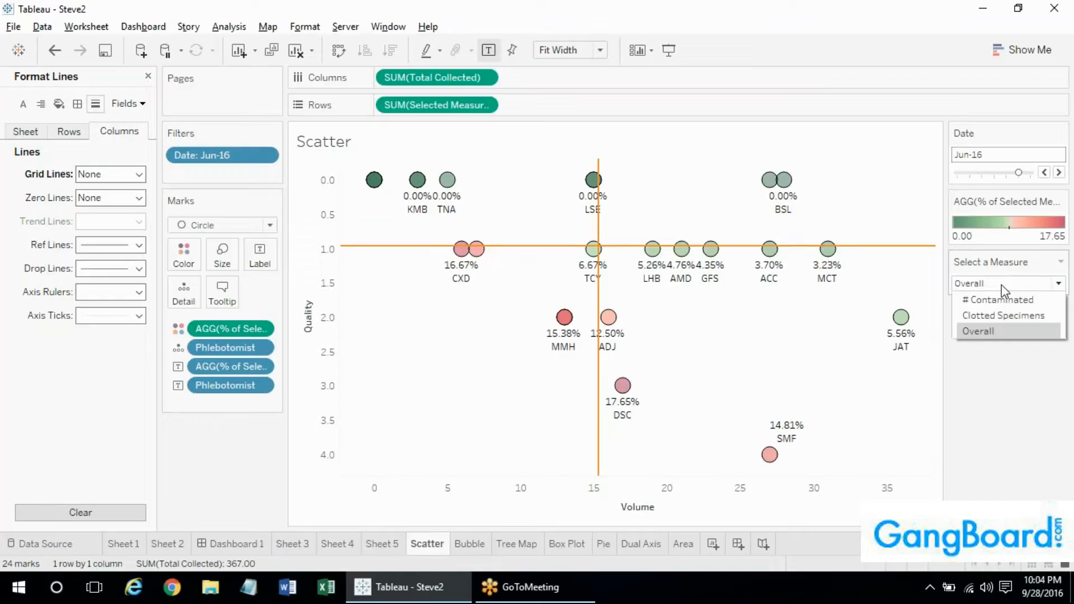
pyautogui.click(1003, 316)
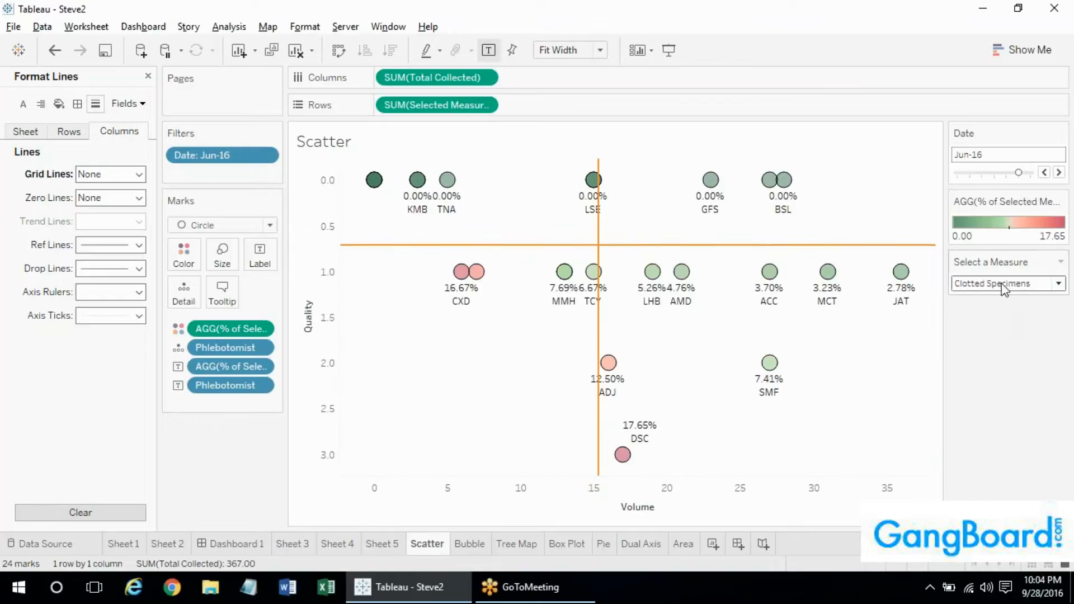
pyautogui.moveTo(693, 246)
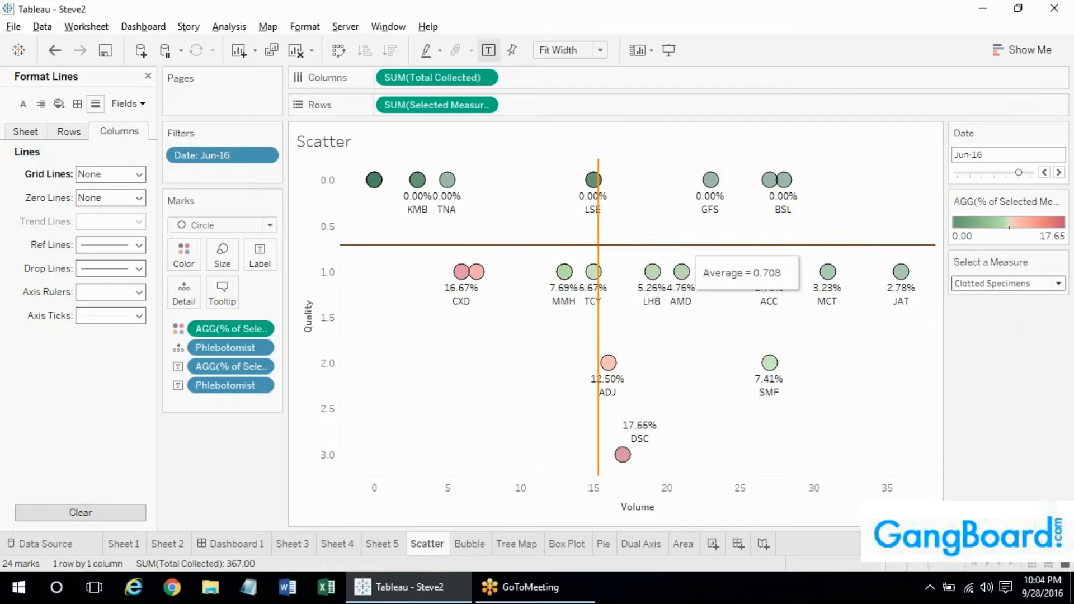
# Try showing the value as the label of the Quality axis average line, and set the label back to None
pyautogui.rightClick(331, 247)
pyautogui.click(395, 406)
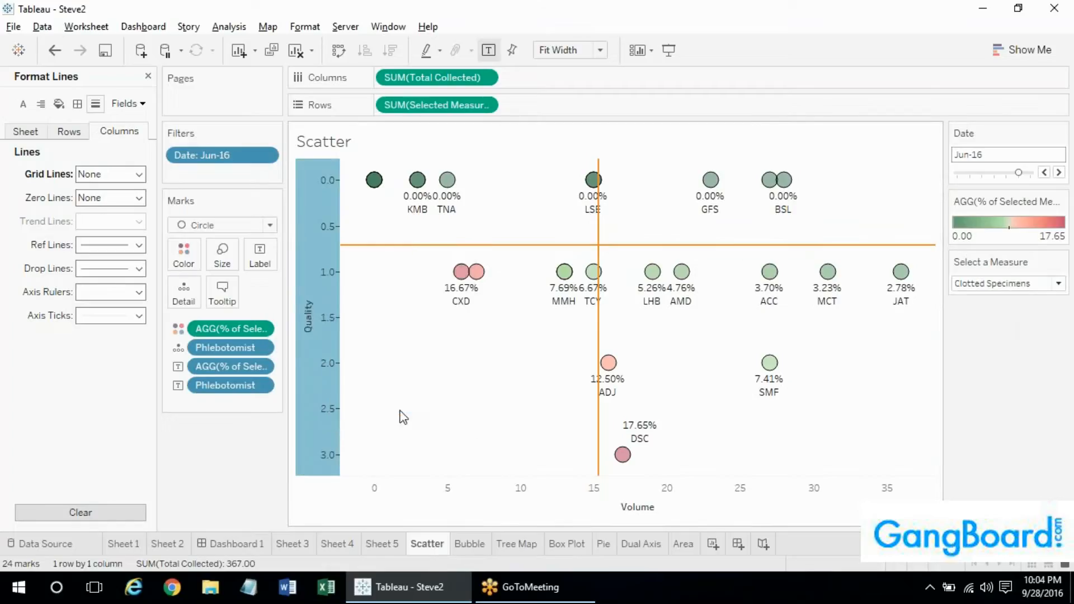
pyautogui.moveTo(511, 116); pyautogui.dragTo(136, 86)
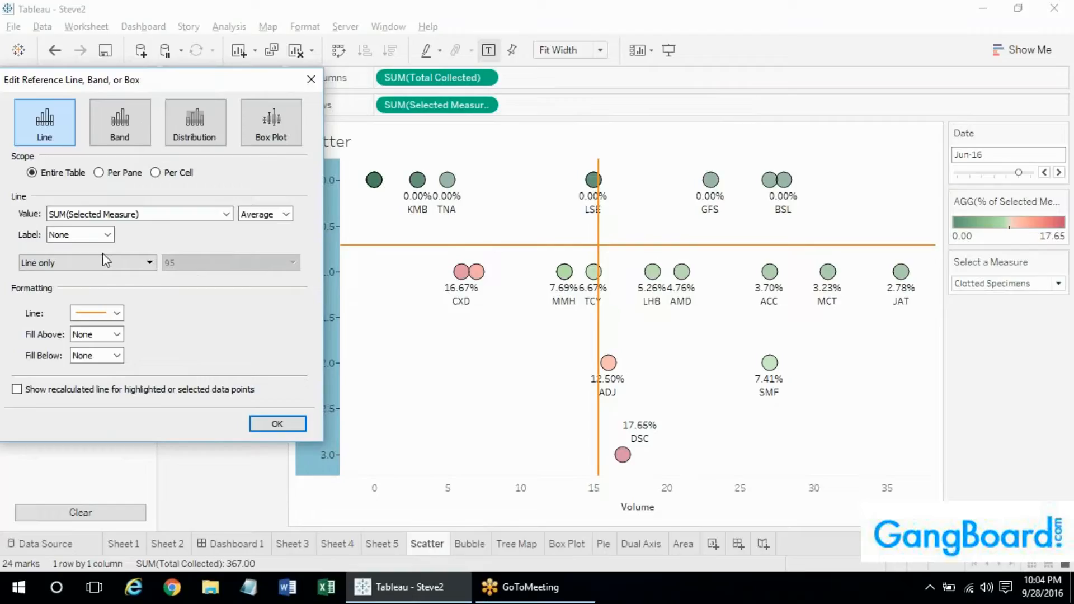
pyautogui.click(107, 236)
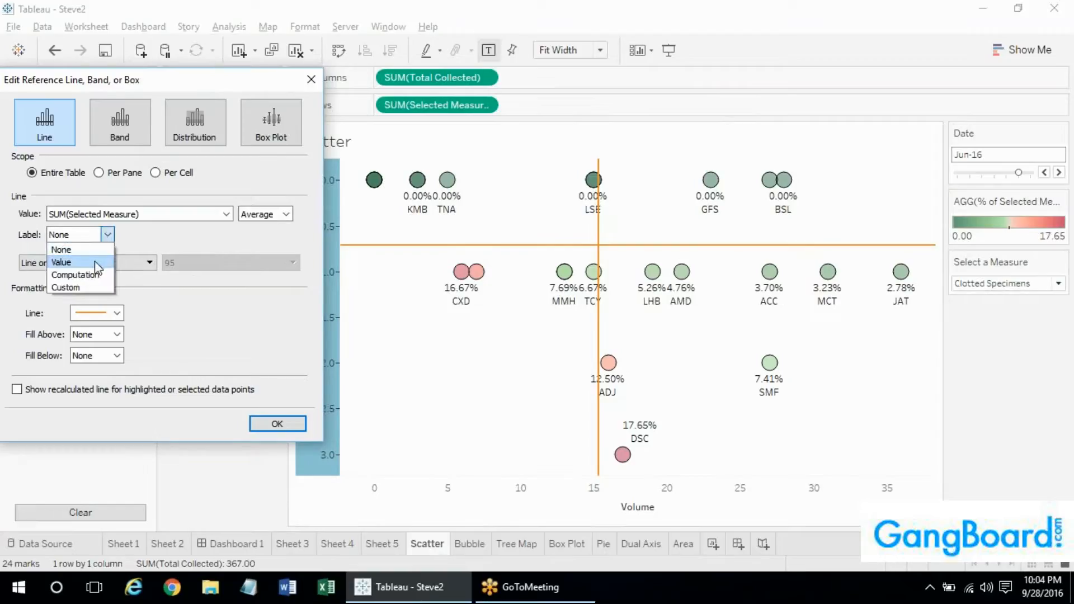
pyautogui.click(95, 261)
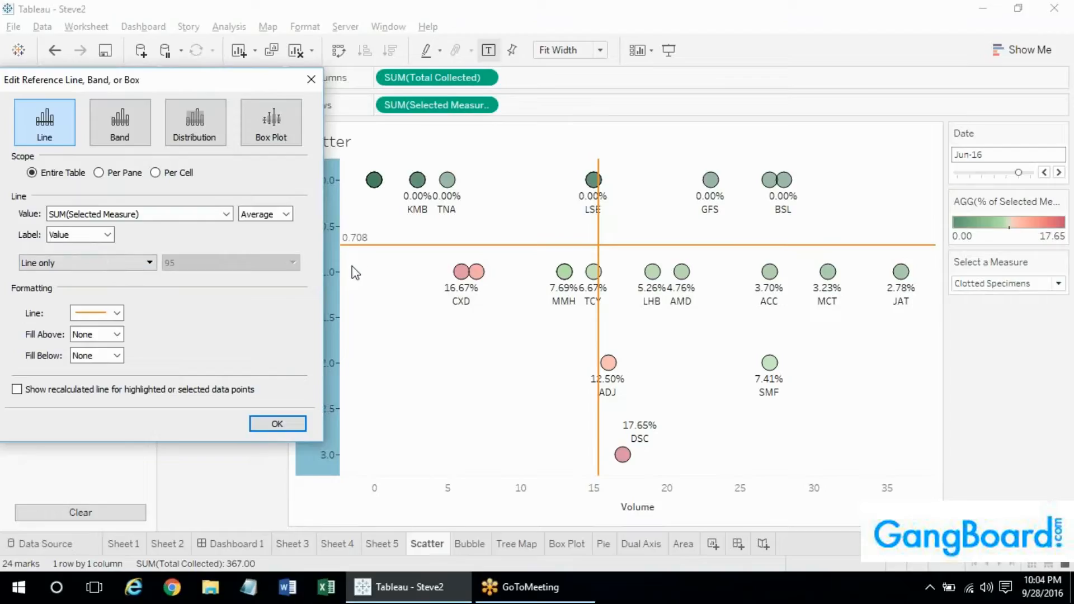
pyautogui.click(106, 235)
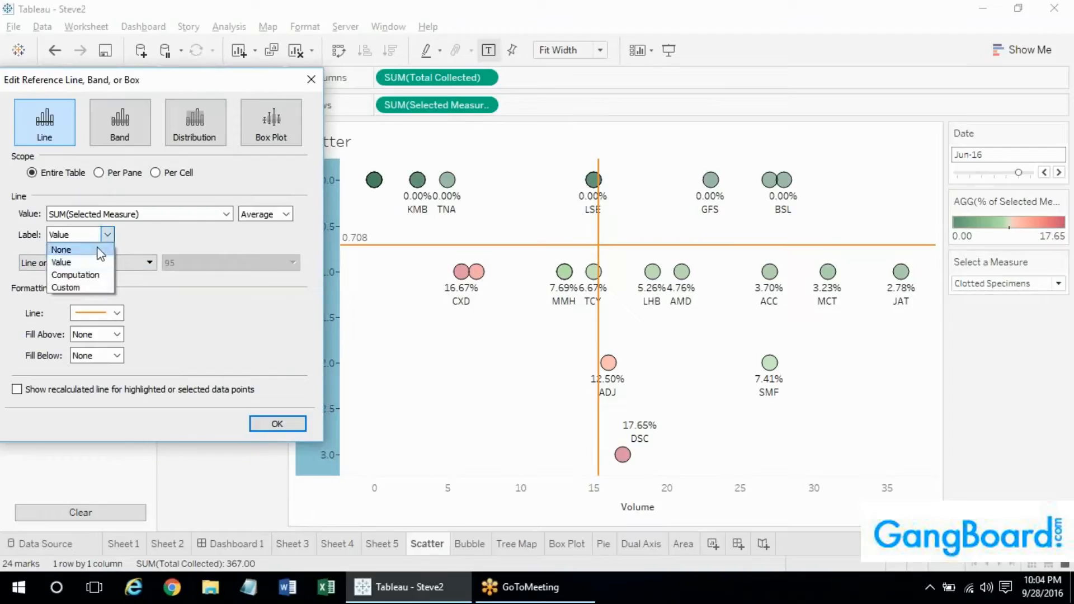
pyautogui.click(100, 250)
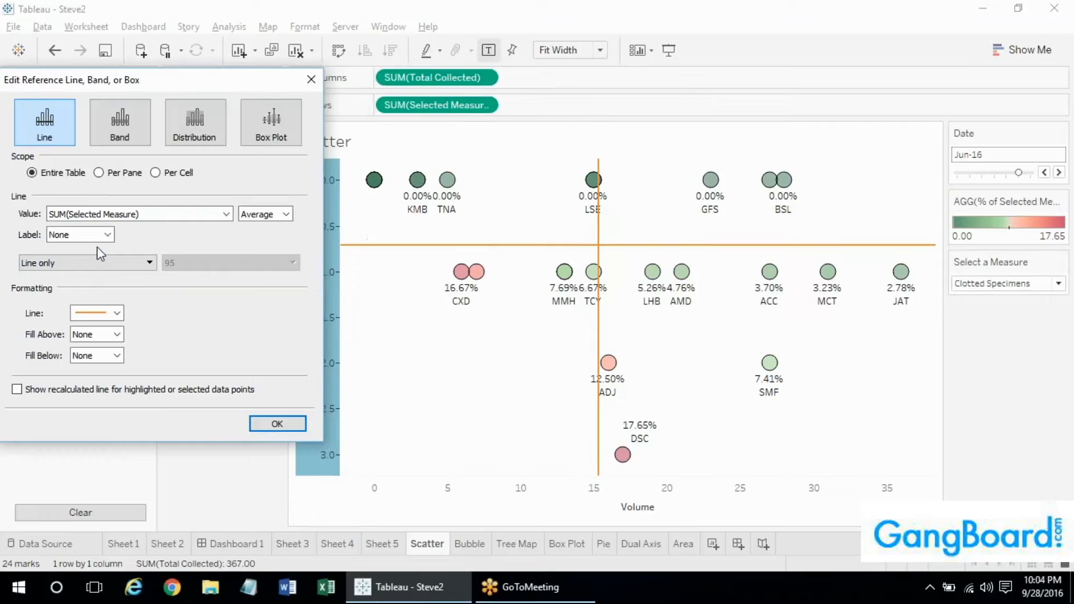
pyautogui.click(270, 218)
pyautogui.click(270, 218)
pyautogui.click(278, 425)
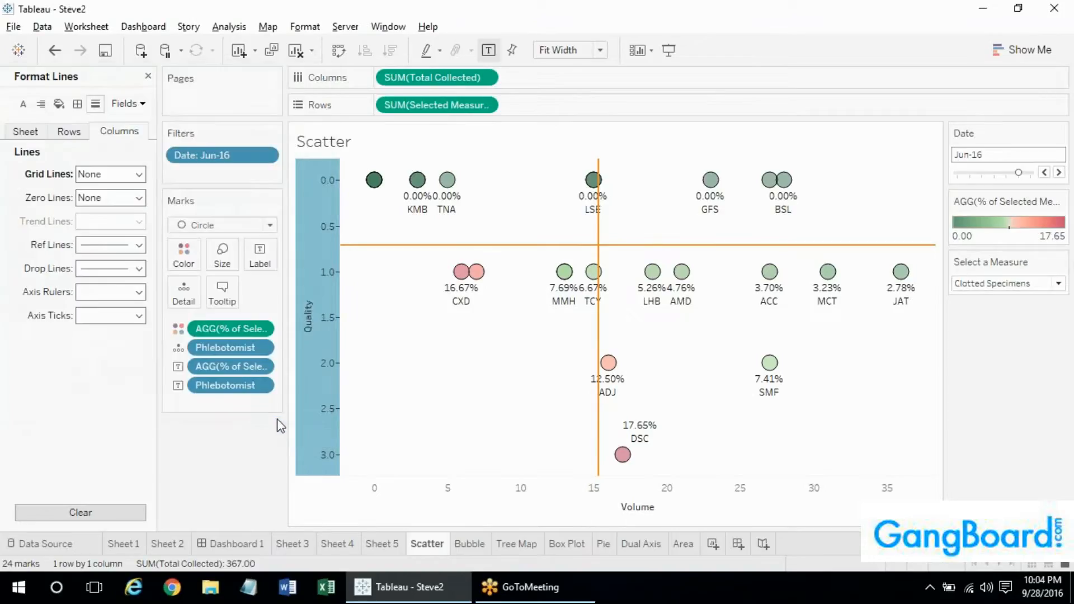
# Close the line formatting and change the horizontal average line on the Quality axis to a dotted style
pyautogui.click(148, 75)
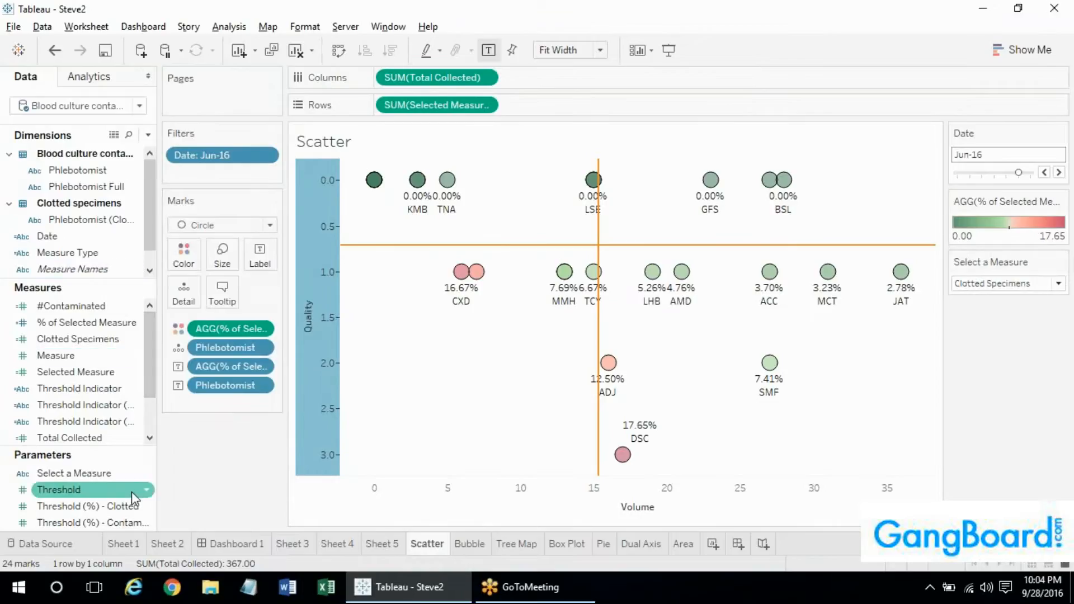
pyautogui.moveTo(353, 252)
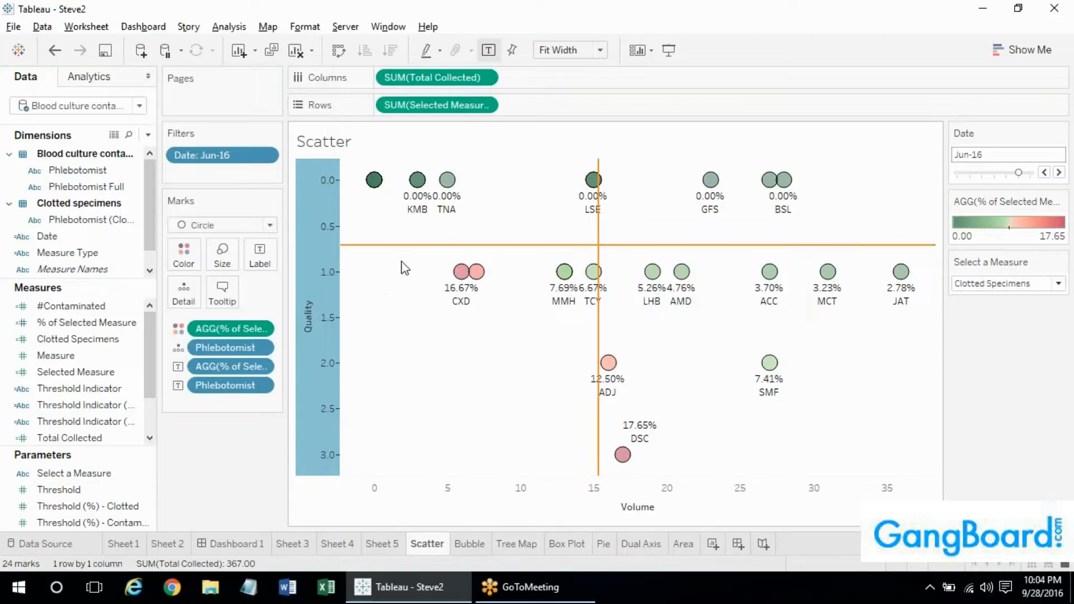
pyautogui.moveTo(395, 245)
pyautogui.rightClick(400, 246)
pyautogui.click(412, 256)
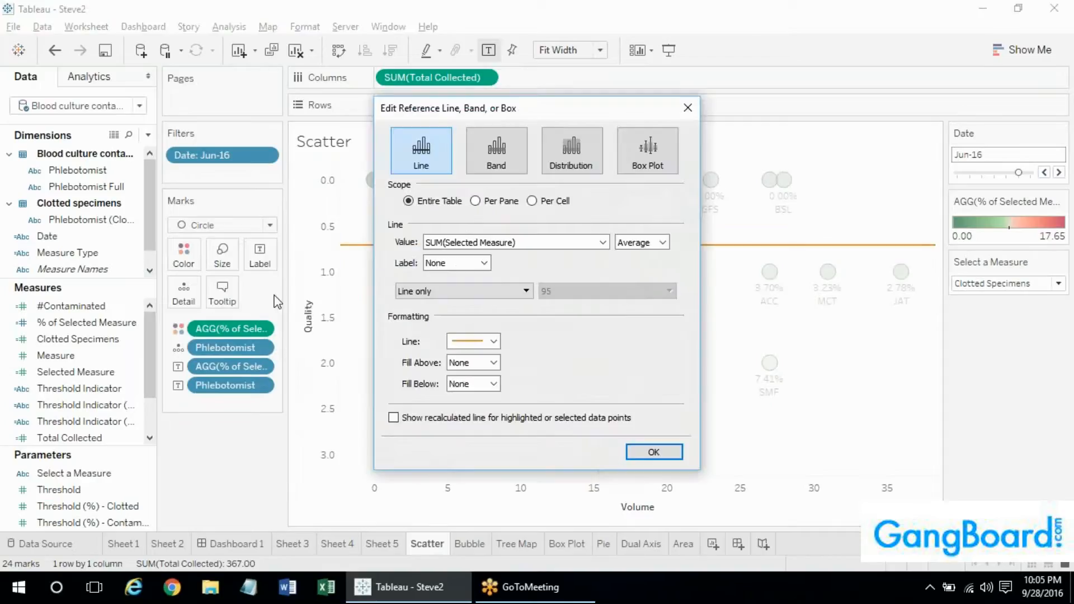
pyautogui.click(457, 343)
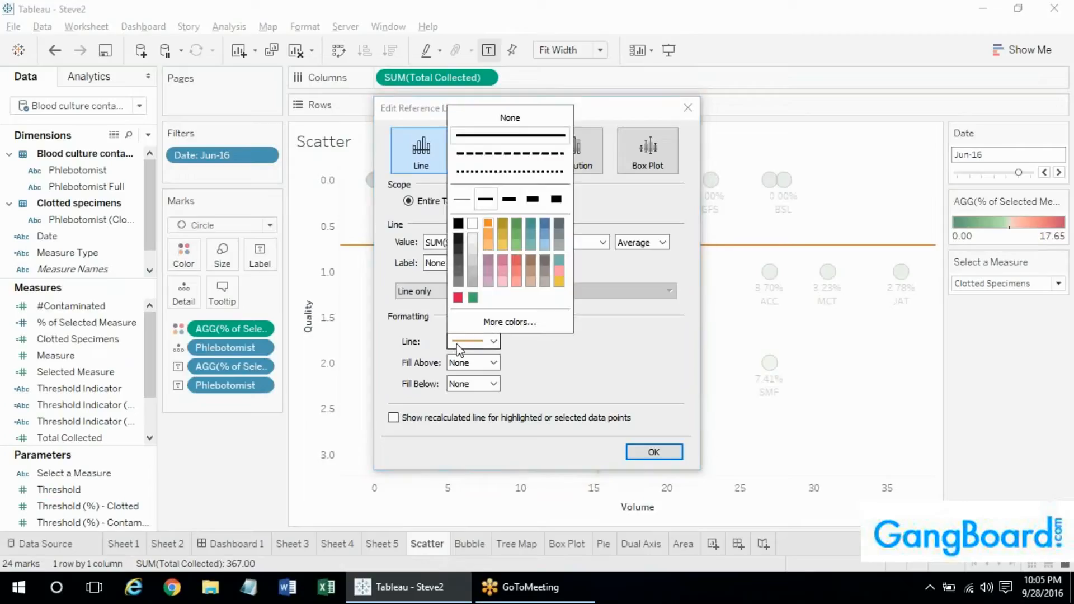
pyautogui.click(493, 171)
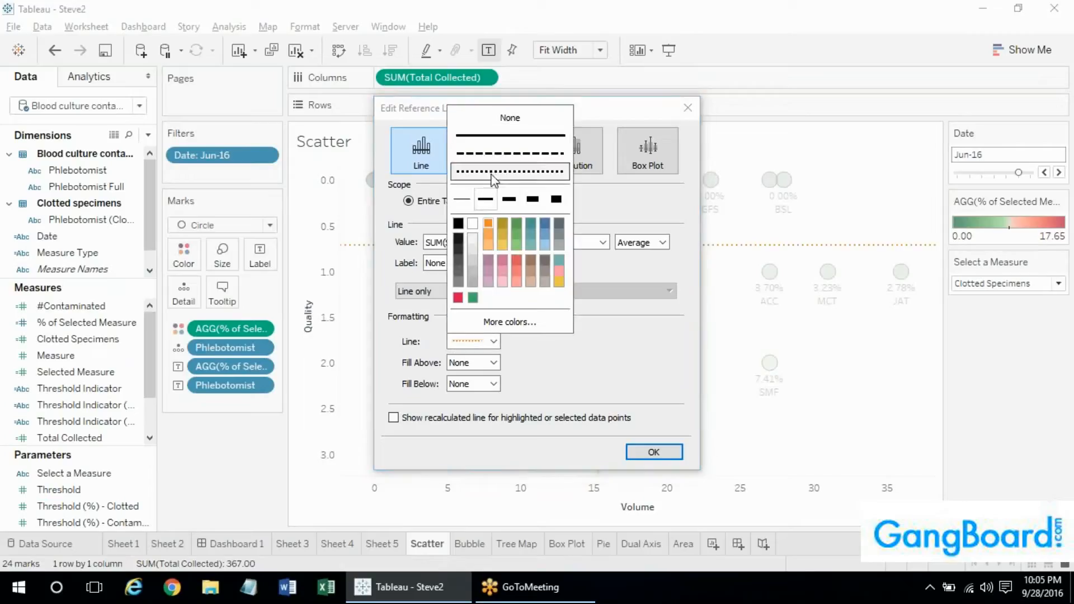
pyautogui.click(601, 347)
pyautogui.click(639, 451)
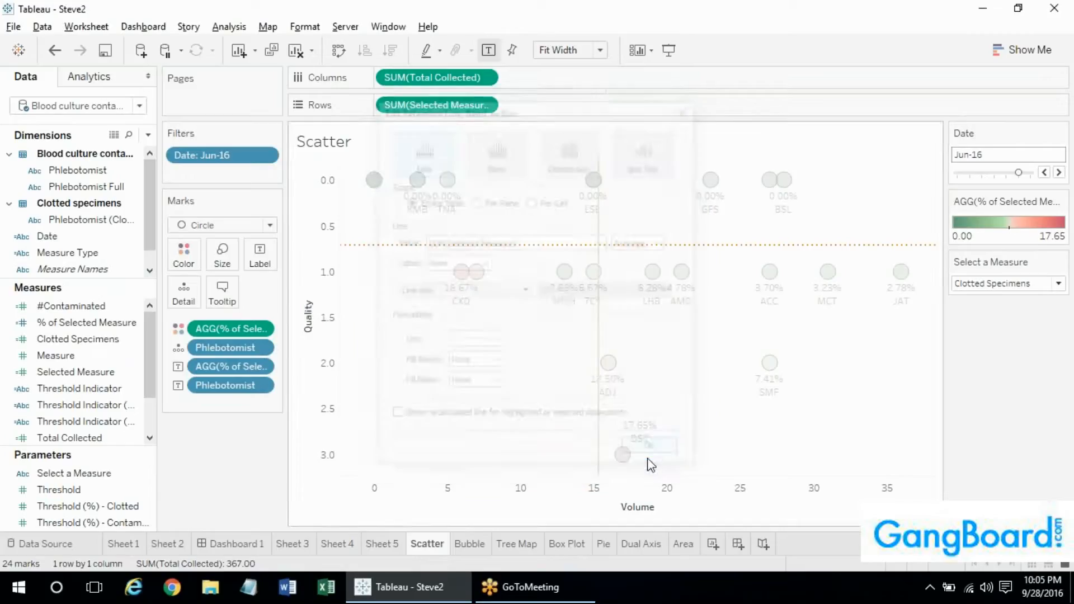
# Widen the data pane and add the Threshold parameter to Detail on the Marks card
pyautogui.click(107, 492)
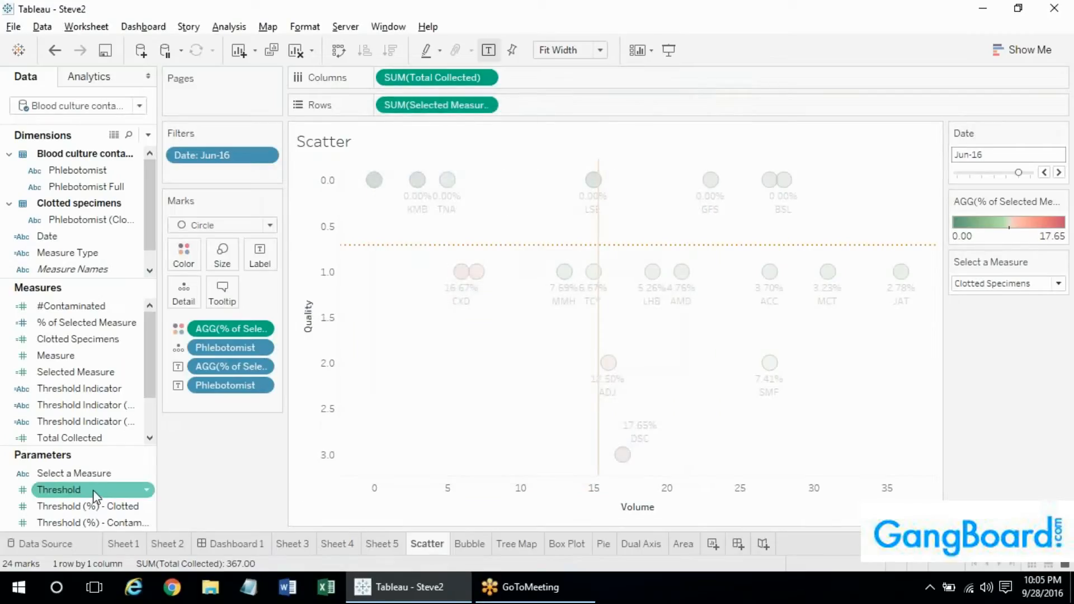
pyautogui.moveTo(159, 462); pyautogui.dragTo(191, 473)
pyautogui.click(59, 489)
pyautogui.moveTo(59, 490)
pyautogui.mouseDown()
pyautogui.moveTo(195, 358)
pyautogui.moveTo(204, 312)
pyautogui.moveTo(72, 495)
pyautogui.mouseUp()
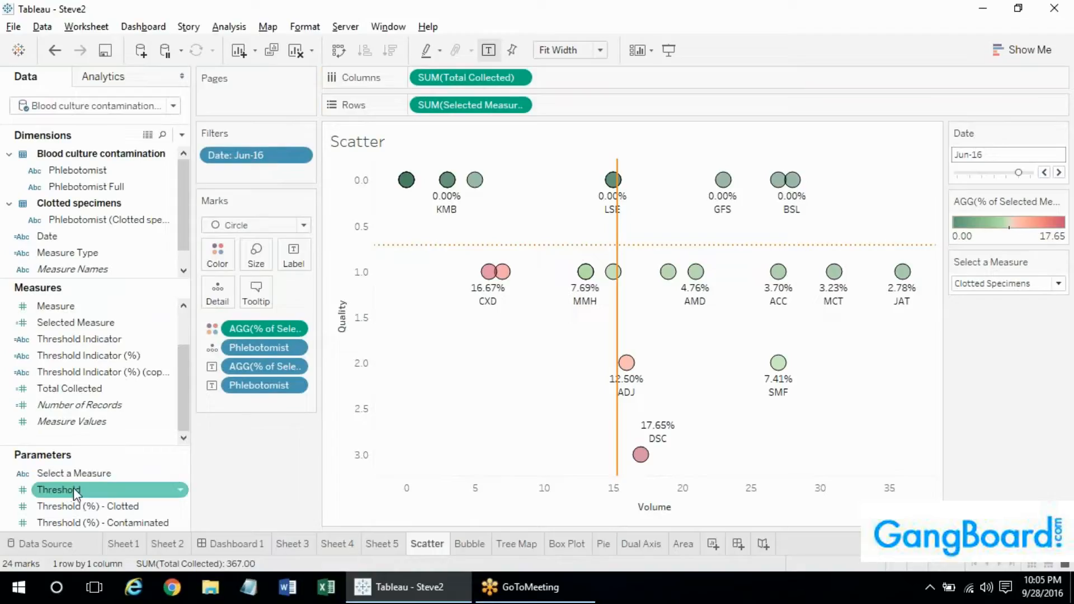
pyautogui.moveTo(72, 490); pyautogui.dragTo(210, 284)
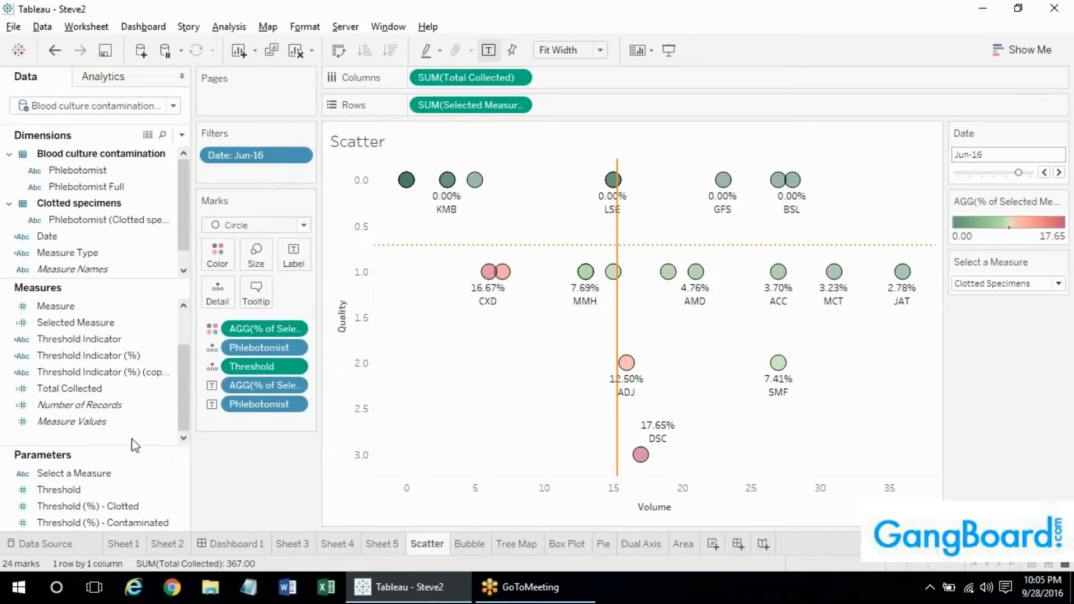
# Show the parameter control for Threshold on the Scatter sheet
pyautogui.click(96, 490)
pyautogui.rightClick(97, 492)
pyautogui.click(200, 237)
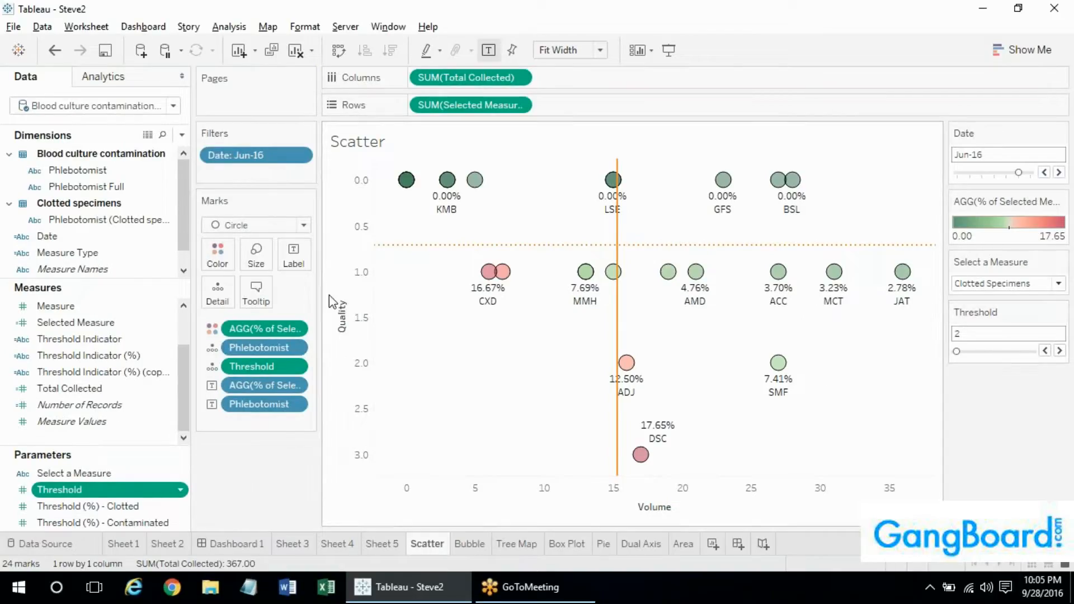
# Add a per-pane reference line to the Quality axis that takes its value from the Threshold parameter
pyautogui.rightClick(344, 292)
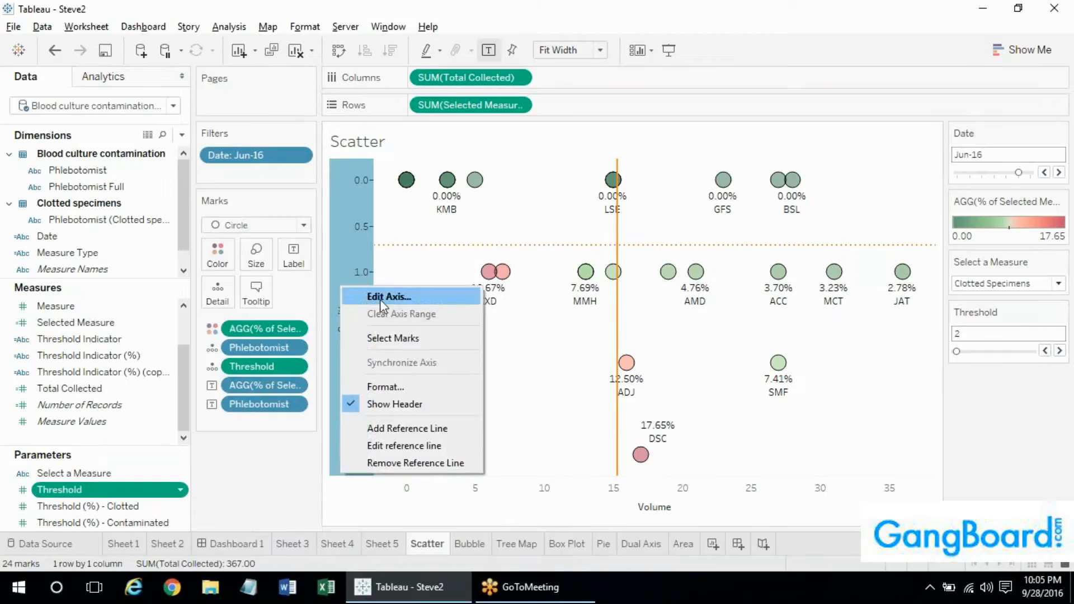
pyautogui.click(392, 428)
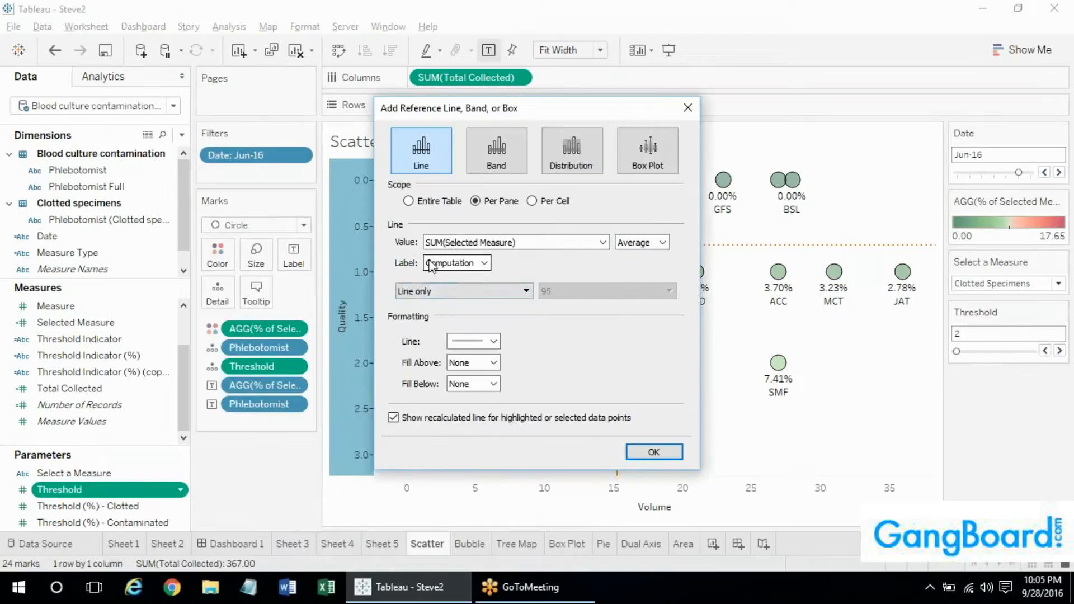
pyautogui.click(447, 247)
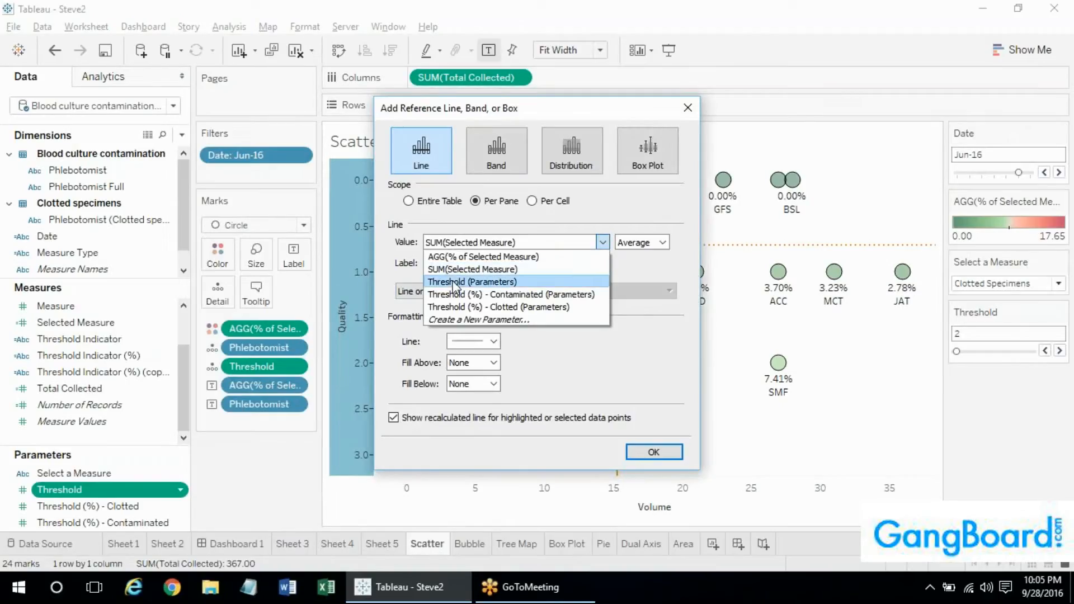
pyautogui.click(455, 282)
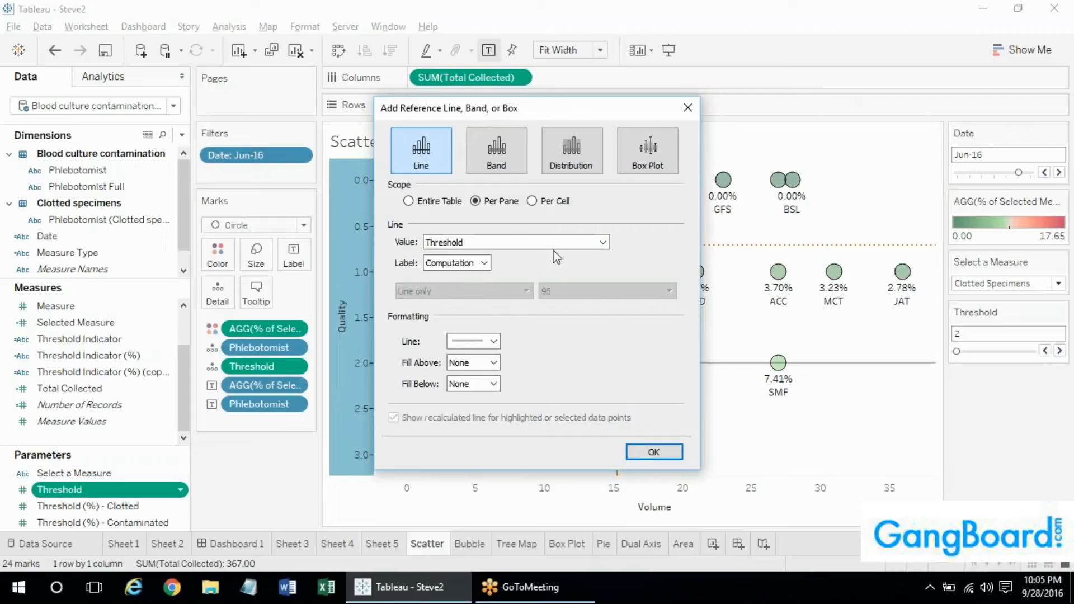
# Format the new Threshold reference line as an orange line with the third, thicker width and apply it
pyautogui.click(481, 342)
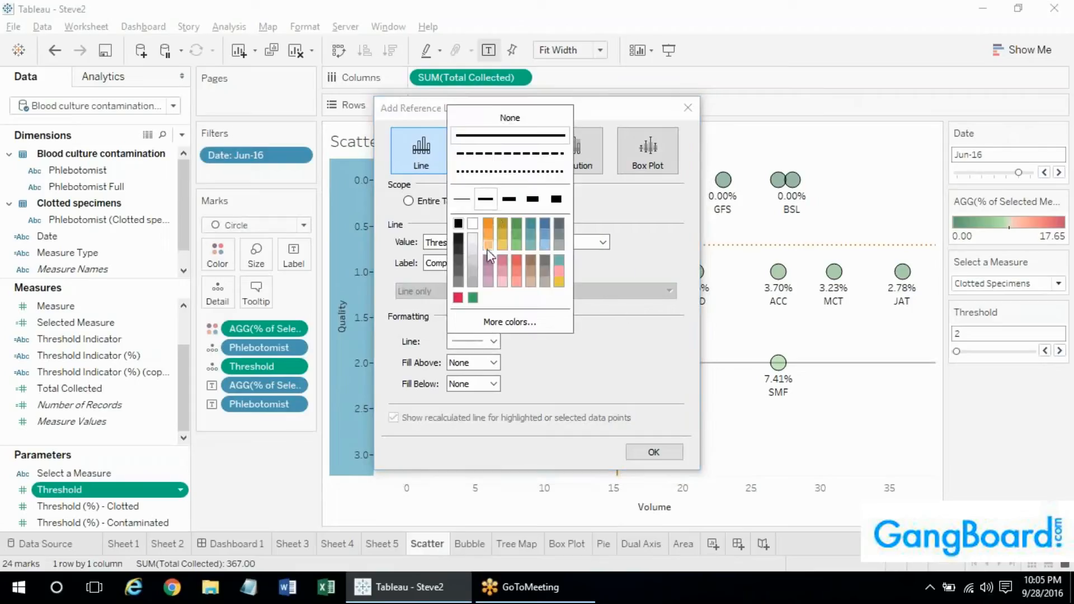
pyautogui.click(488, 223)
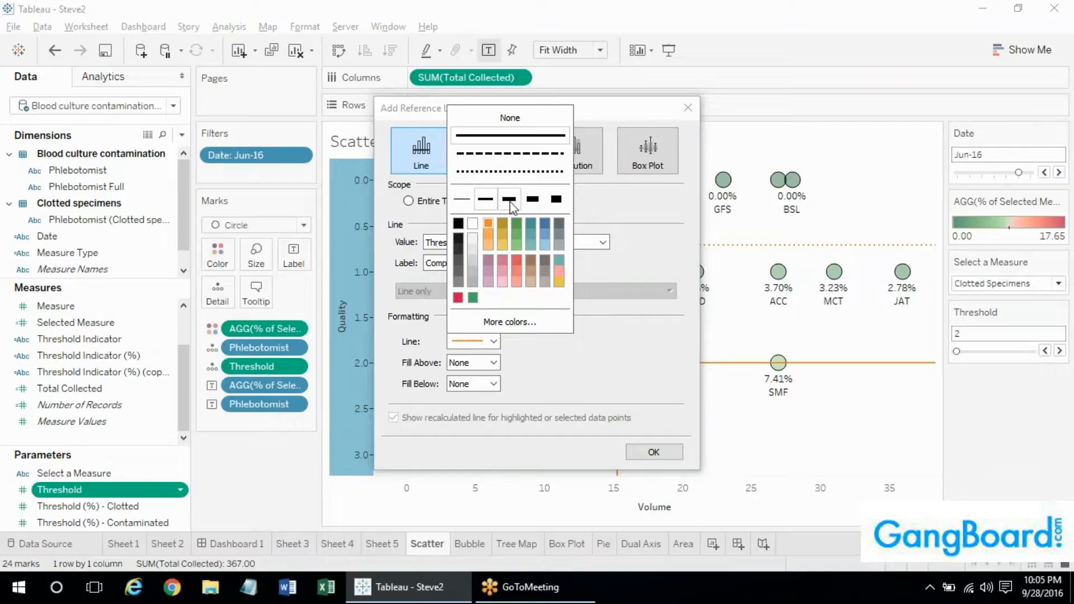
pyautogui.click(510, 203)
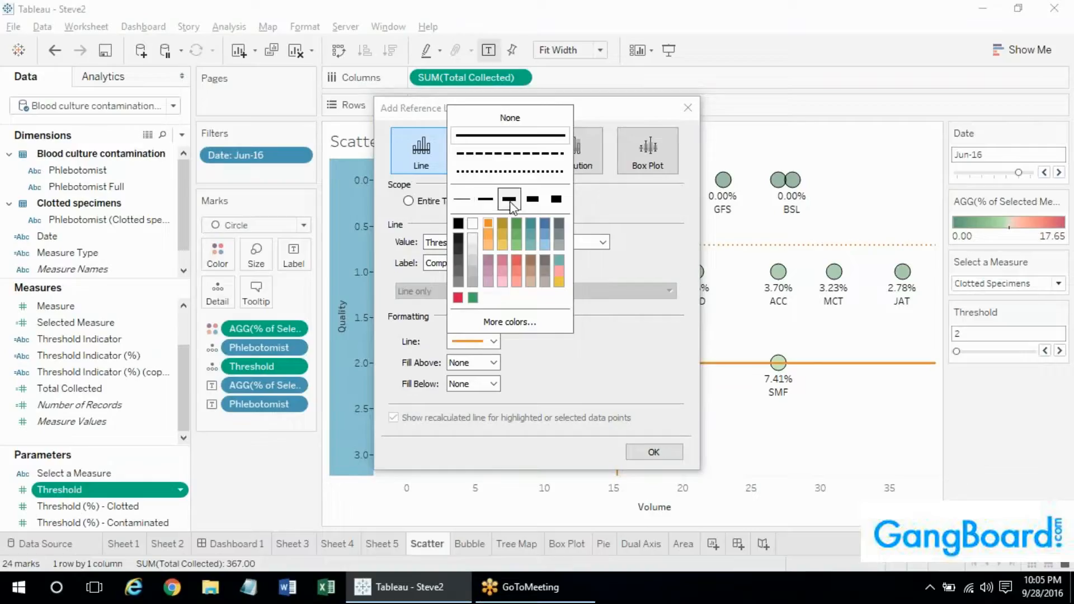
pyautogui.click(580, 388)
pyautogui.click(651, 449)
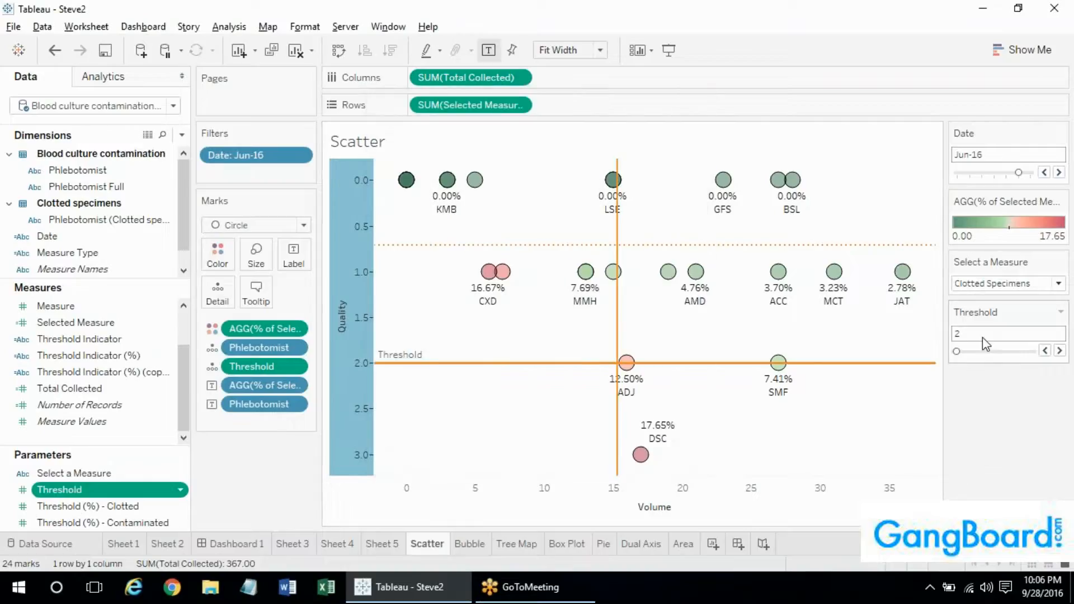
# Switch the Threshold parameter control to Type In and change the parameter's data type to Float
pyautogui.click(1062, 313)
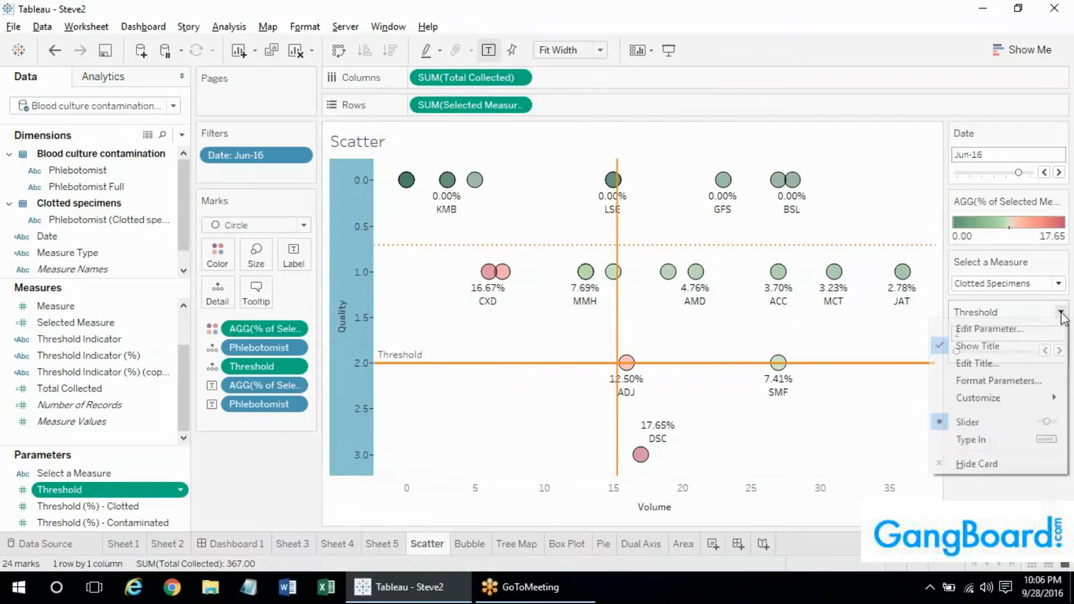
pyautogui.click(974, 440)
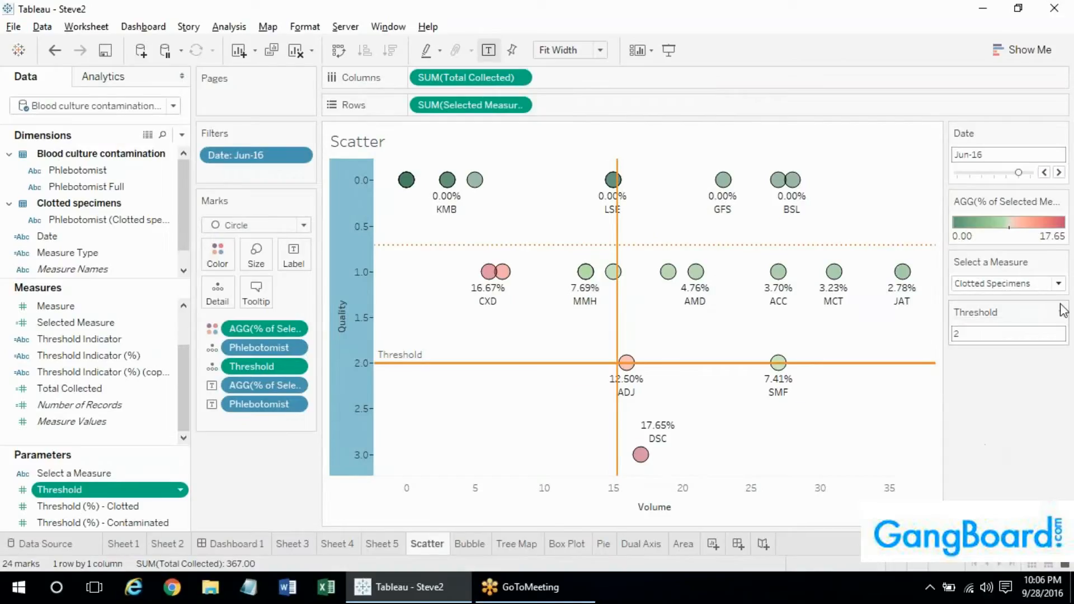
pyautogui.click(1061, 312)
pyautogui.click(1019, 327)
pyautogui.click(481, 212)
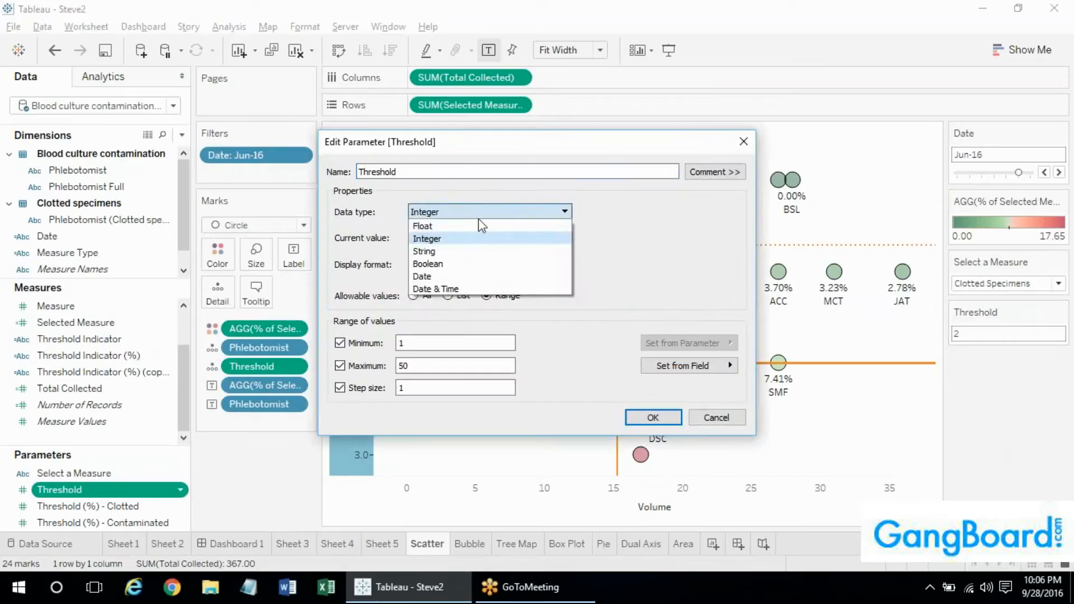
pyautogui.click(480, 225)
# Turn off the minimum, maximum and step size of the Threshold parameter, and set its value to 0.5
pyautogui.click(382, 344)
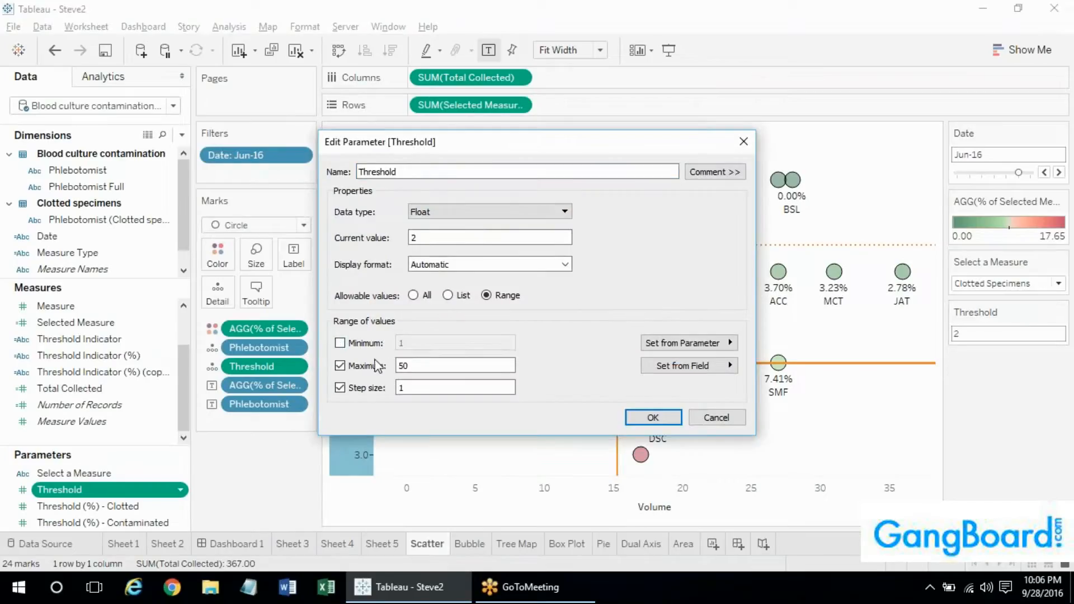
pyautogui.click(374, 371)
pyautogui.click(374, 388)
pyautogui.click(432, 236)
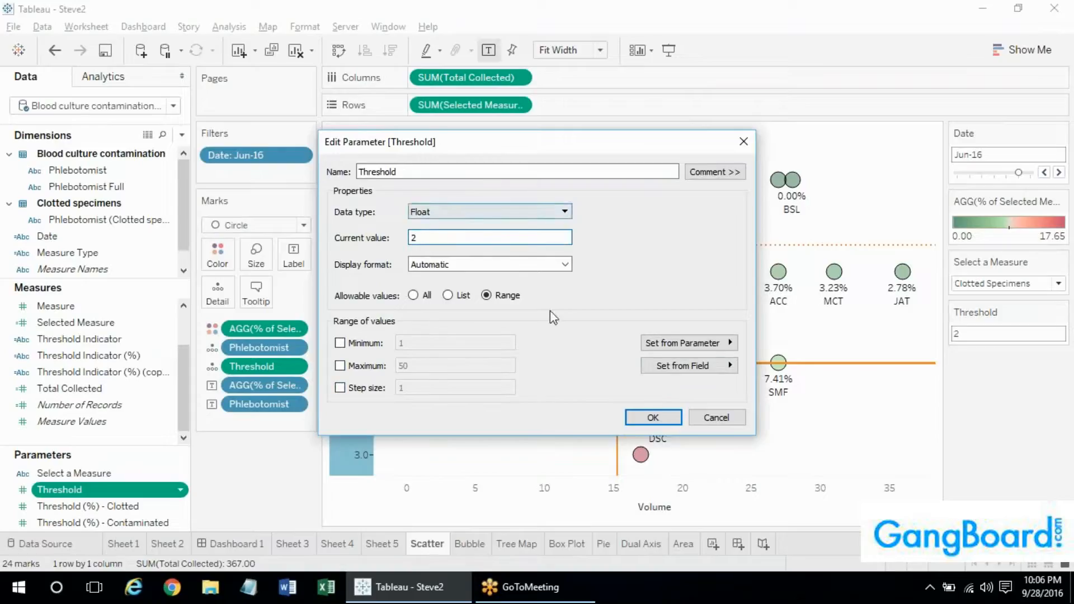
pyautogui.click(653, 417)
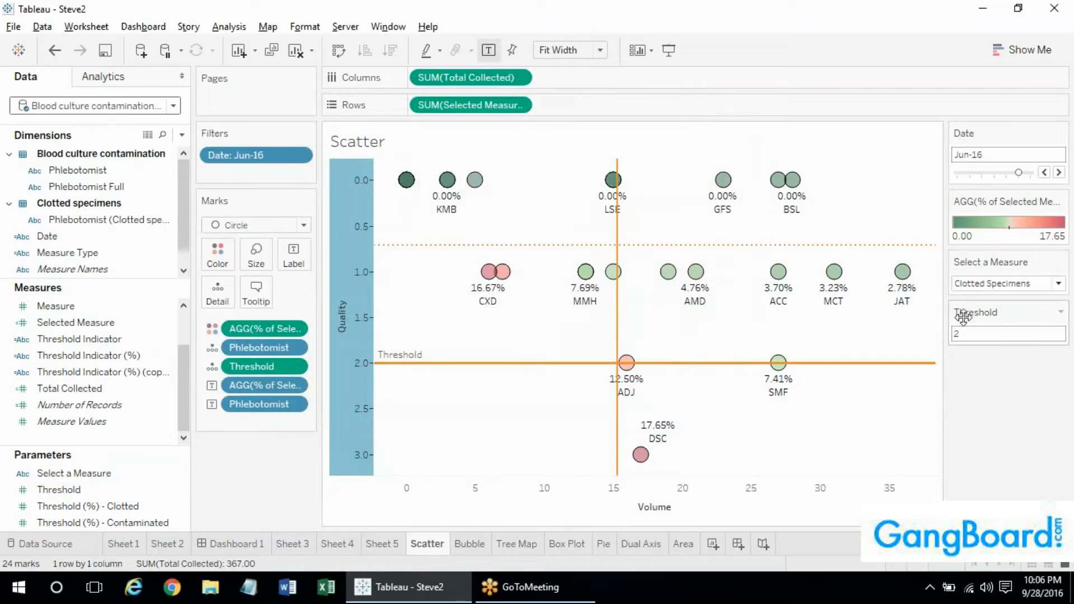
pyautogui.click(967, 334)
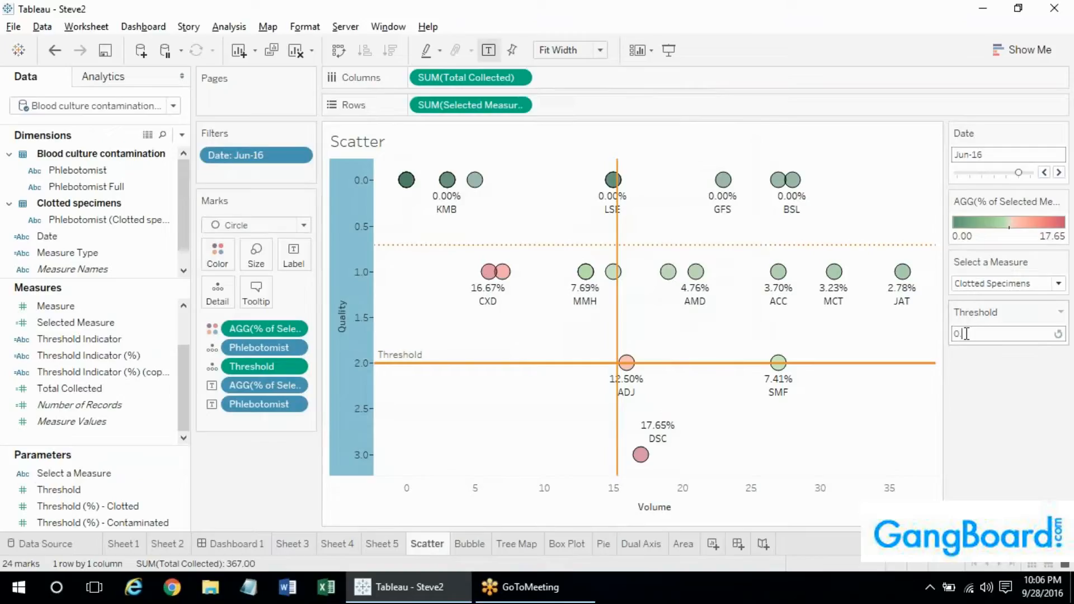
pyautogui.press('Return')
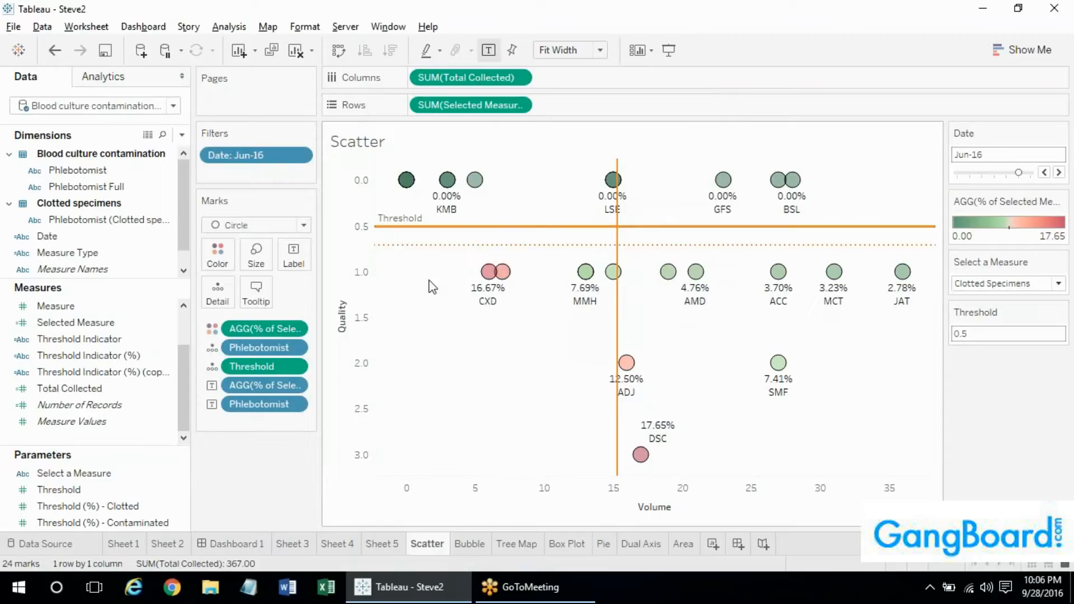
# Change the label of the Threshold reference line to show its value
pyautogui.rightClick(437, 227)
pyautogui.click(456, 233)
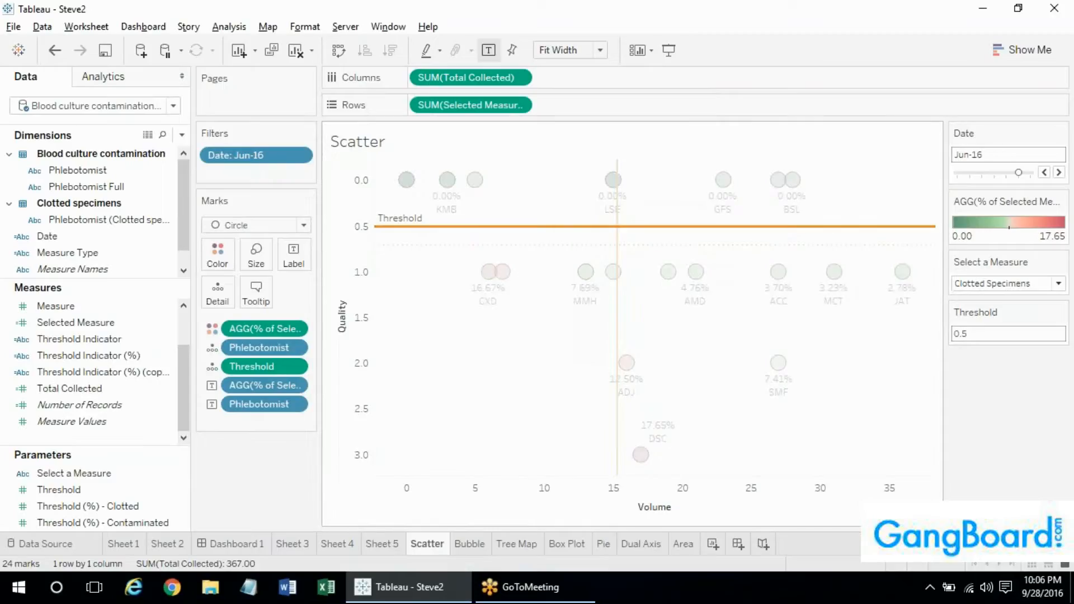
pyautogui.click(484, 263)
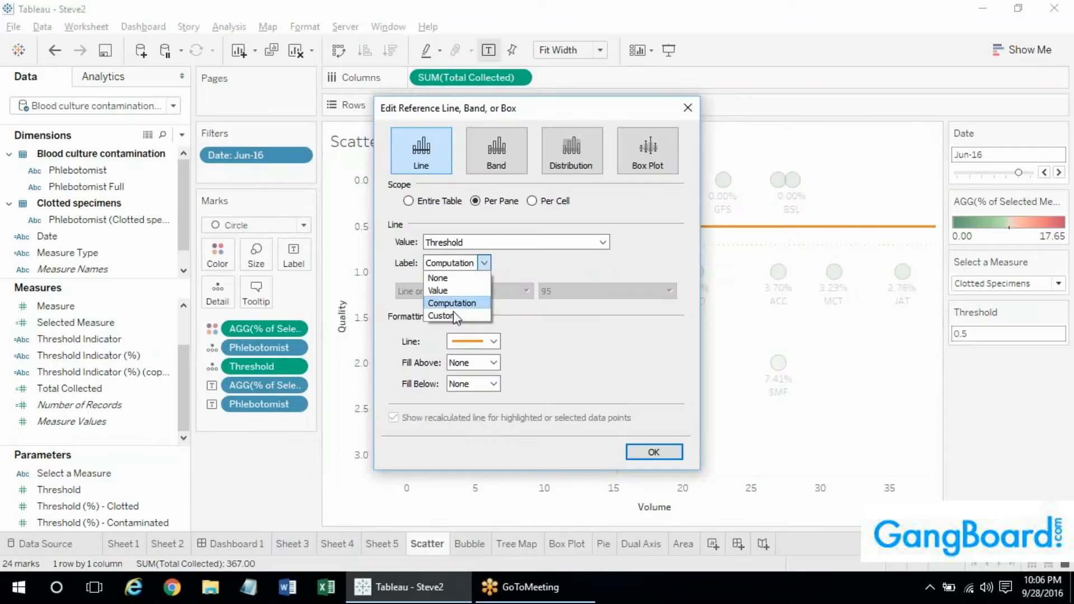
pyautogui.click(457, 290)
pyautogui.click(638, 450)
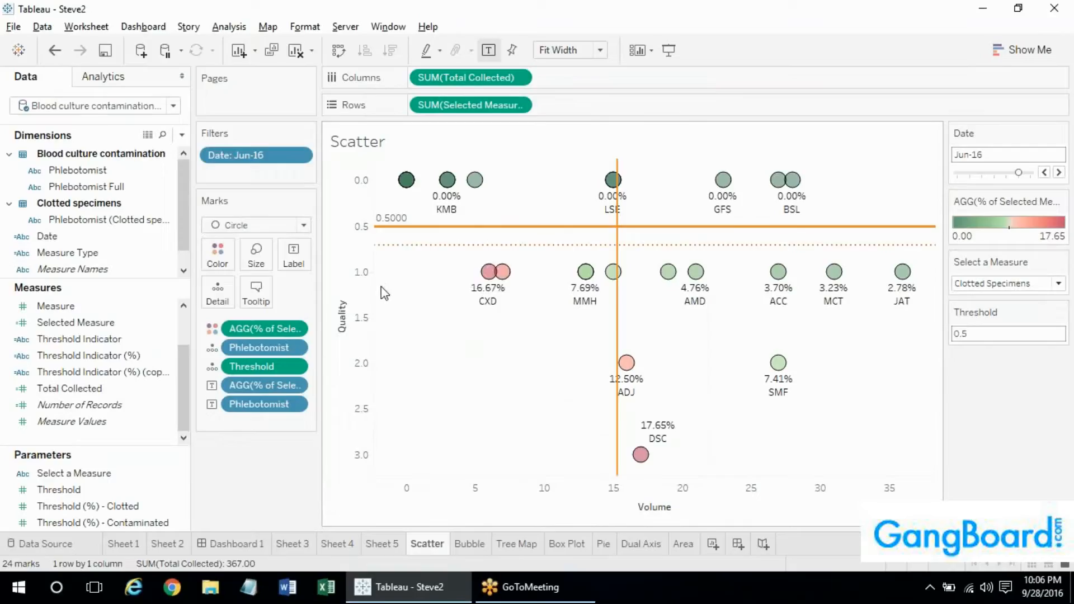
# Format the Threshold reference line's label as Number (Custom) with 1 decimal place
pyautogui.rightClick(404, 235)
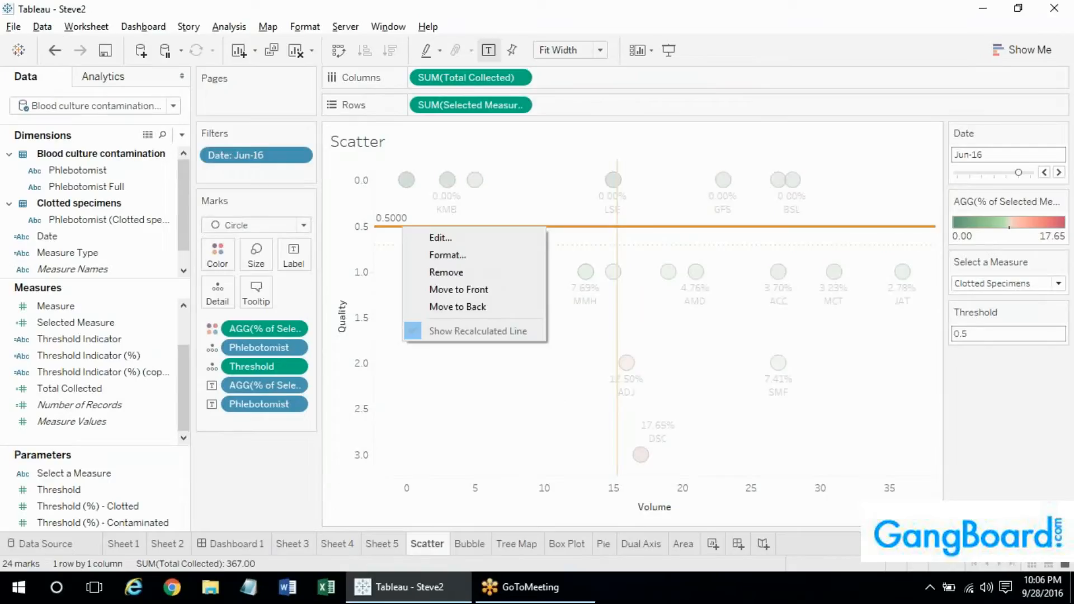
pyautogui.click(426, 255)
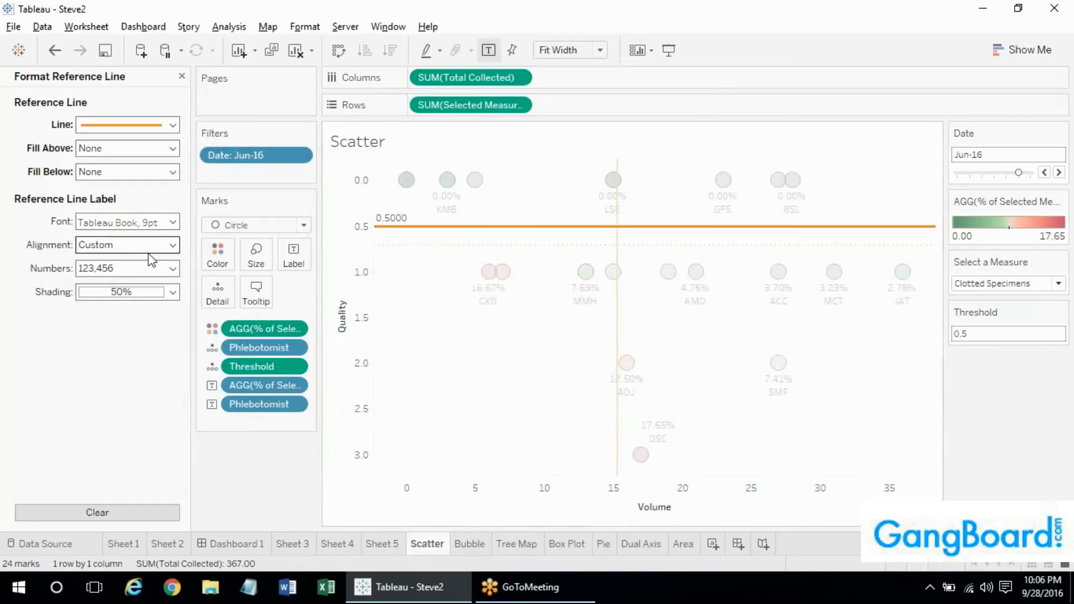
pyautogui.rightClick(395, 231)
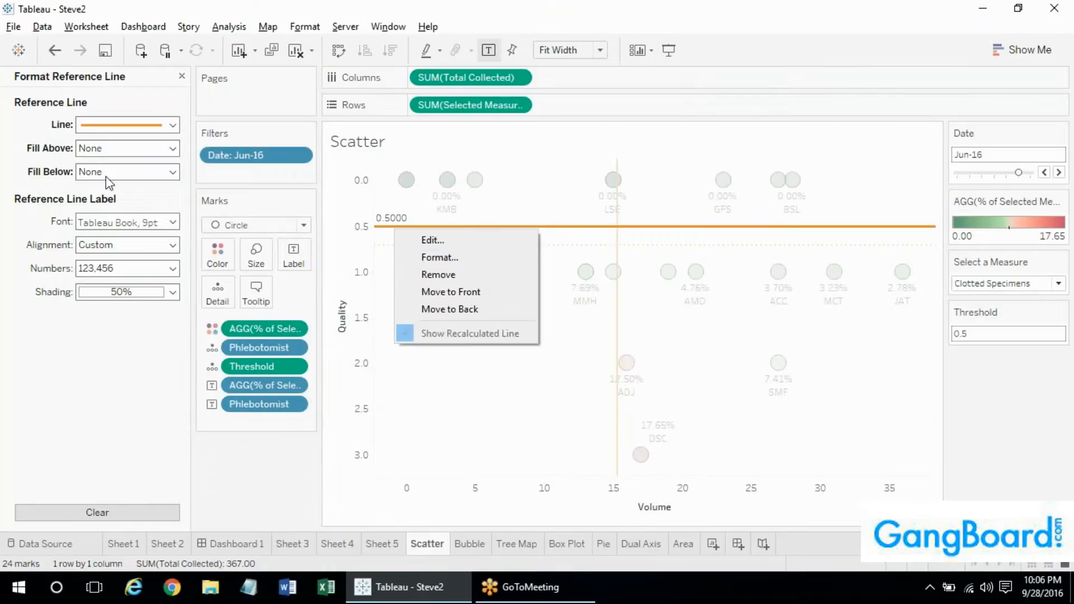
pyautogui.click(103, 269)
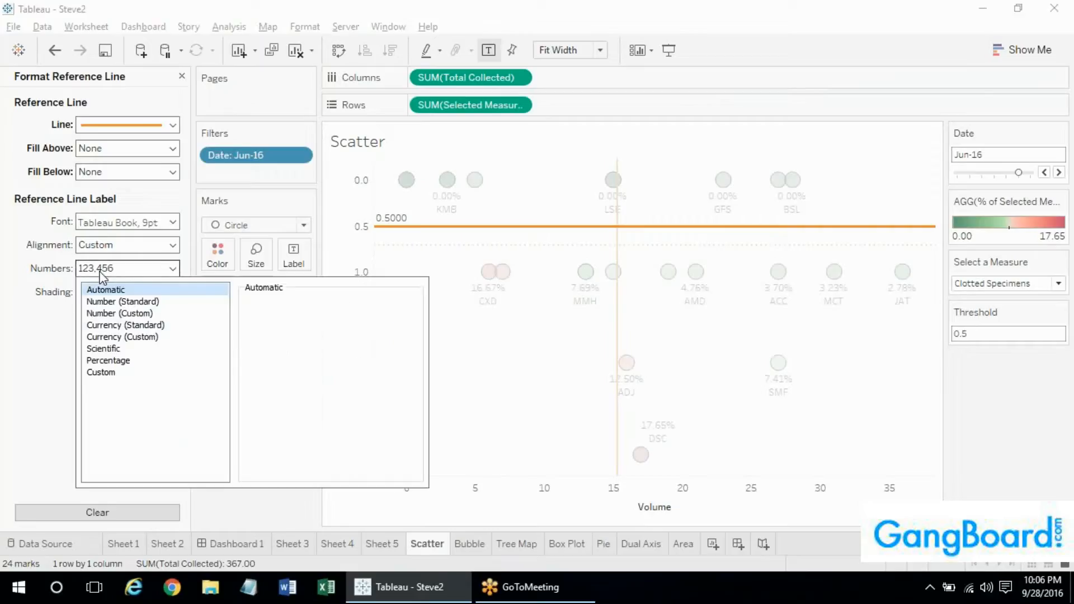
pyautogui.click(117, 314)
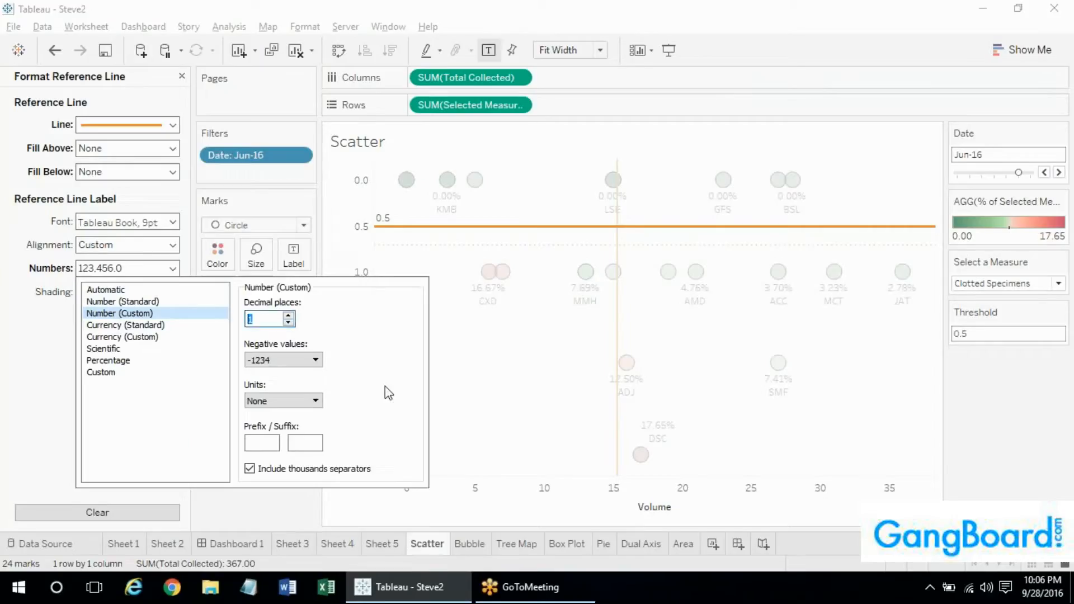
pyautogui.click(468, 396)
pyautogui.click(468, 396)
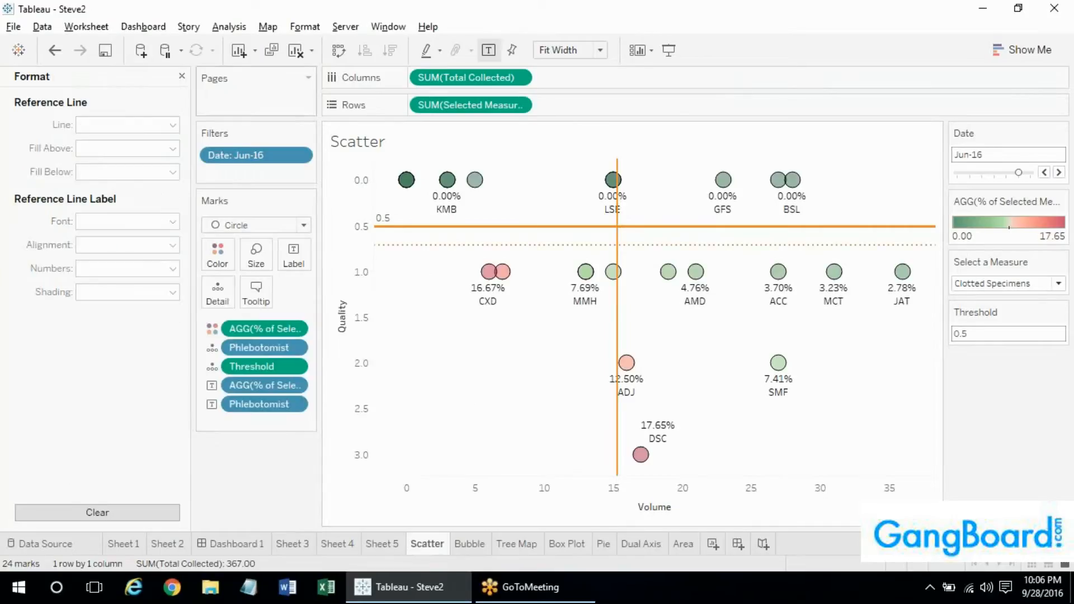
pyautogui.click(182, 76)
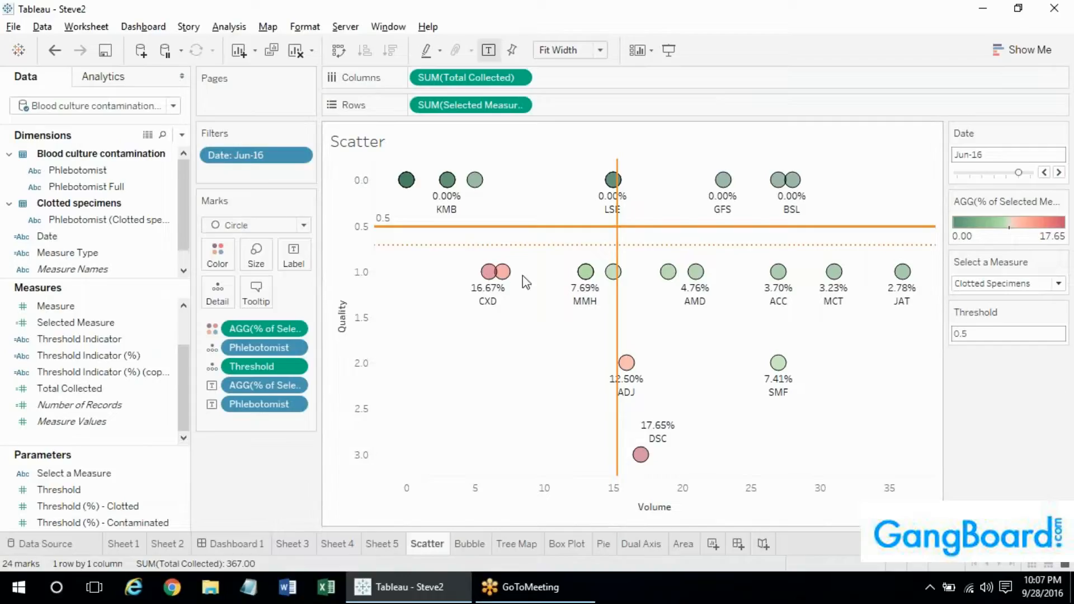
# Give the dotted average line on the Quality axis the custom label "Avg" and apply it
pyautogui.rightClick(492, 245)
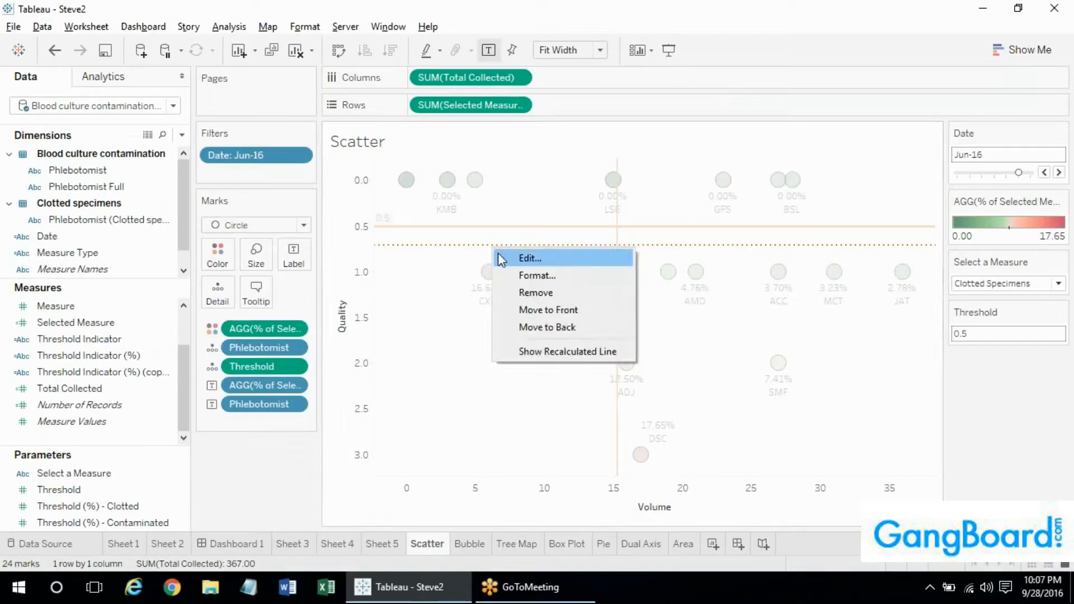
pyautogui.click(463, 270)
pyautogui.rightClick(464, 245)
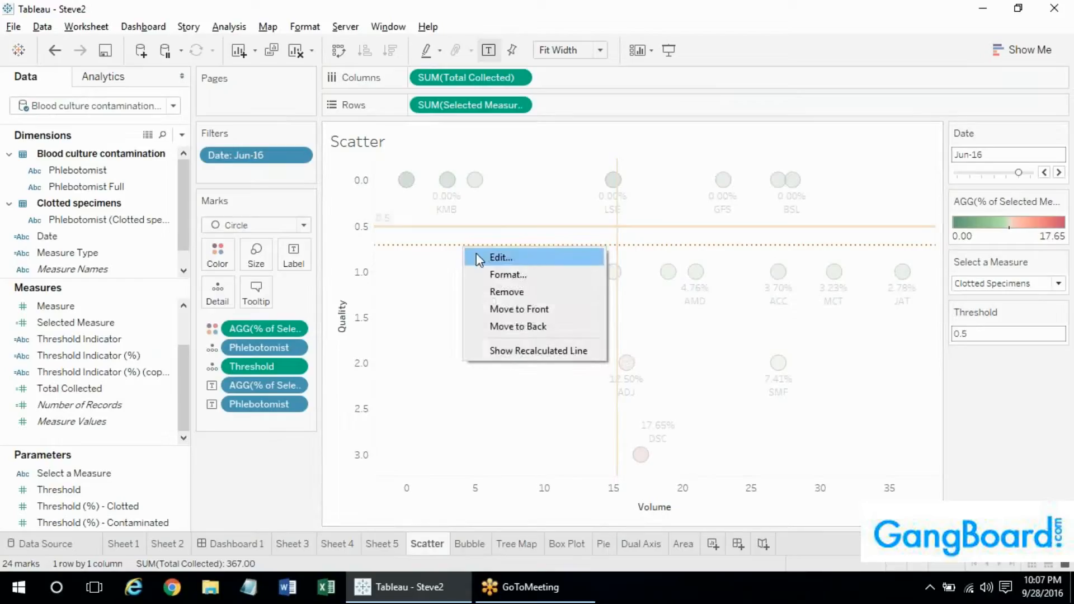
pyautogui.click(479, 257)
pyautogui.click(459, 265)
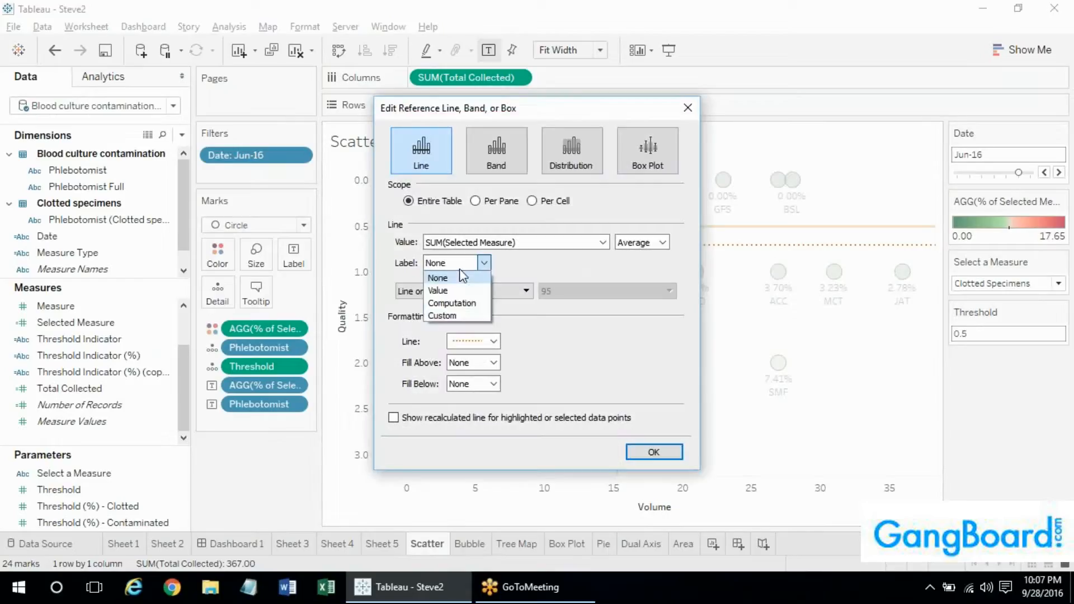
pyautogui.click(451, 304)
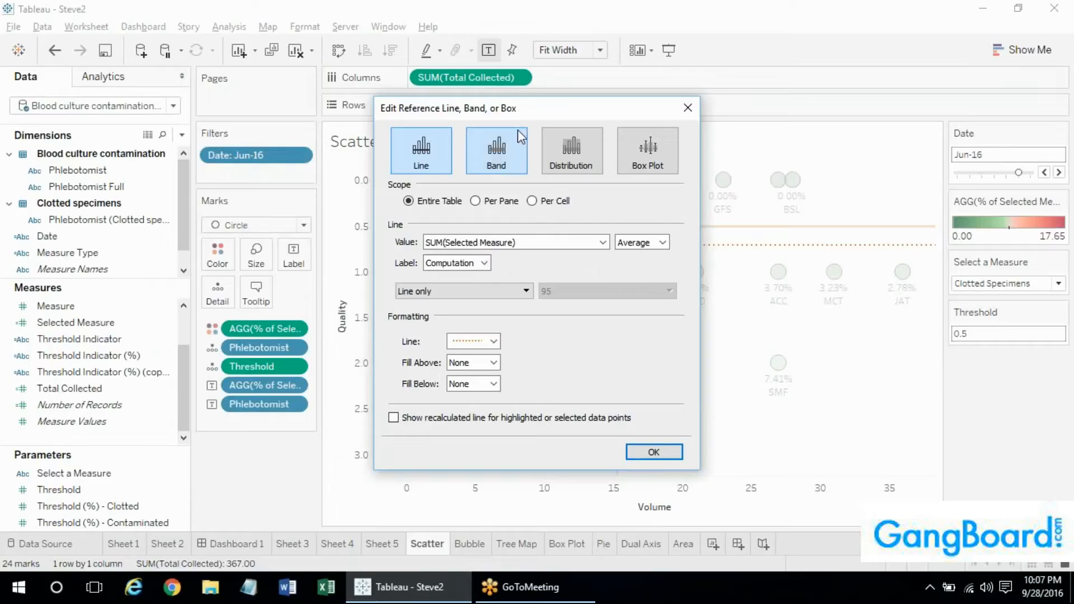
pyautogui.moveTo(532, 112); pyautogui.dragTo(883, 245)
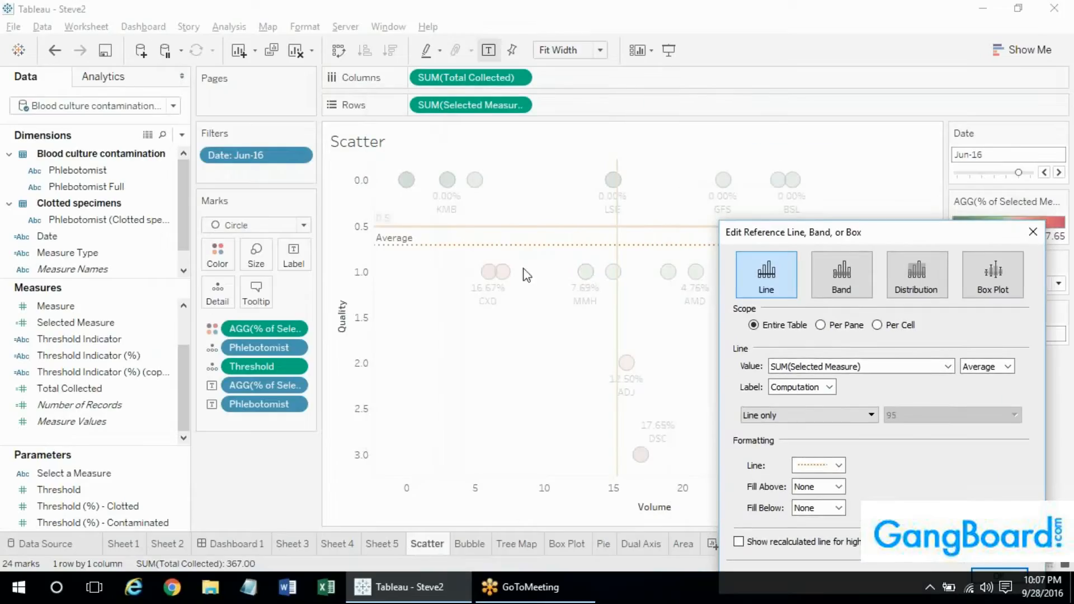
pyautogui.click(804, 389)
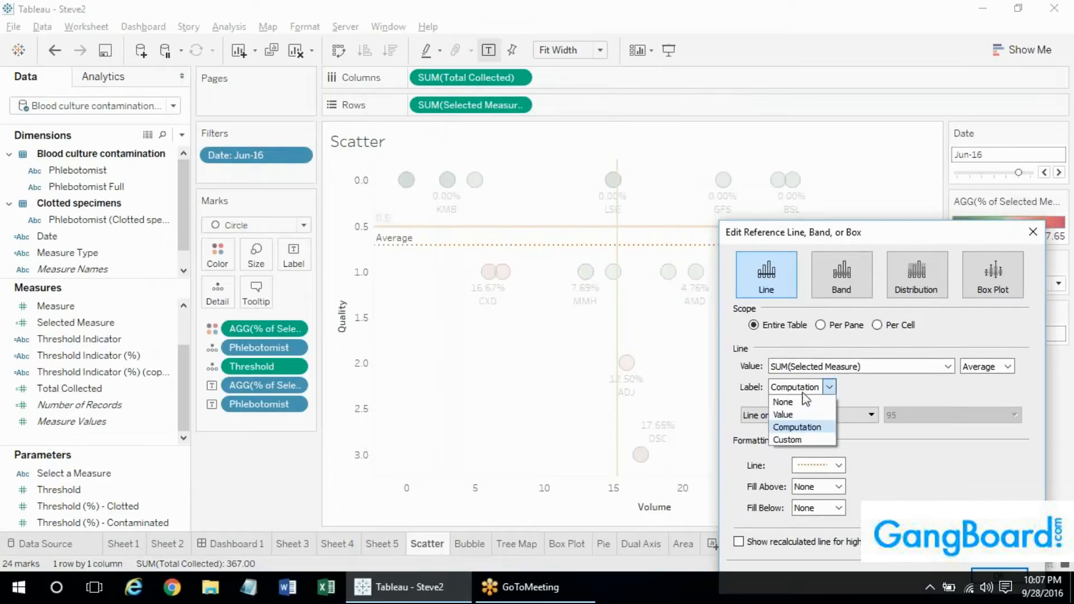
pyautogui.click(788, 440)
pyautogui.click(894, 386)
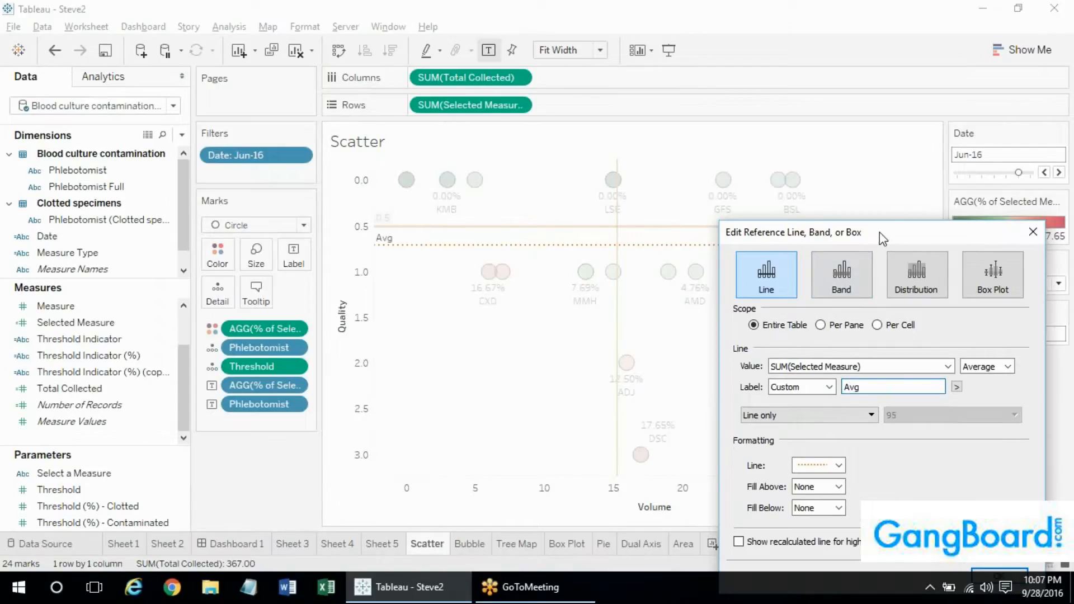
pyautogui.moveTo(879, 232); pyautogui.dragTo(880, 105)
pyautogui.click(999, 450)
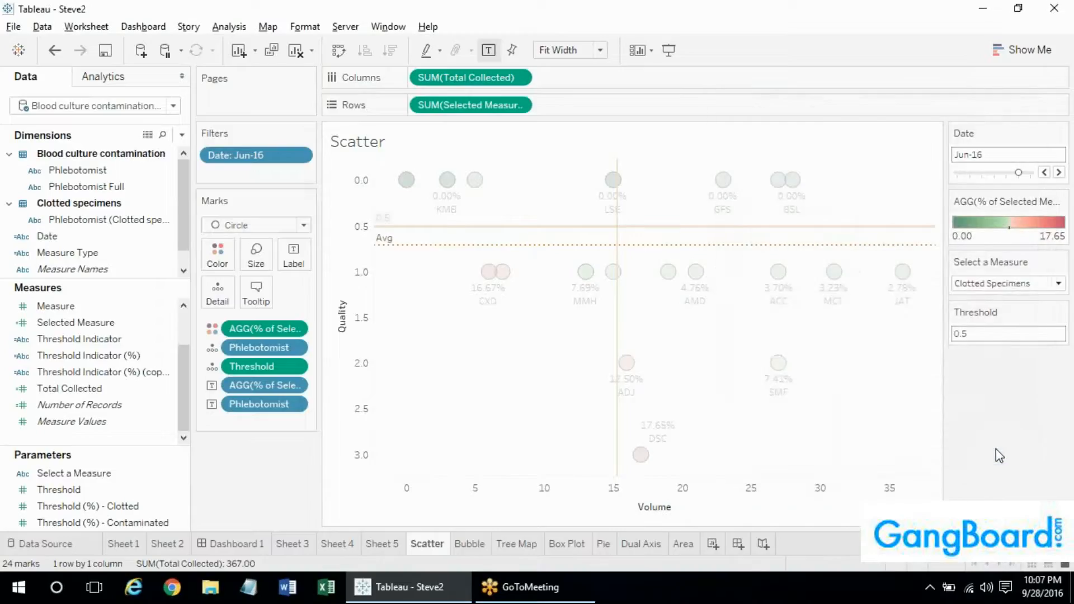
pyautogui.moveTo(503, 249)
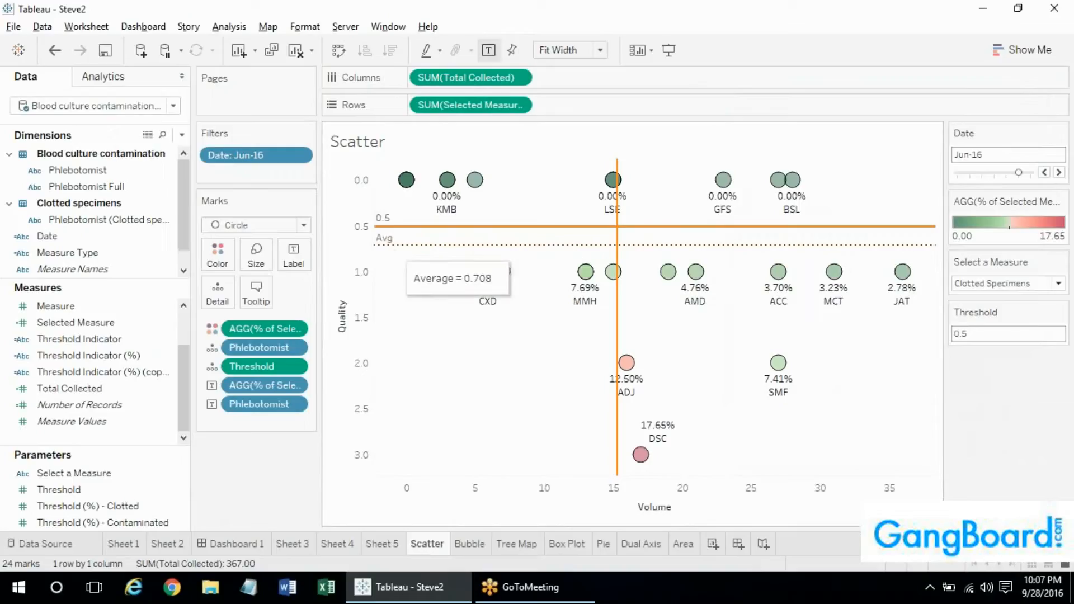
pyautogui.rightClick(406, 245)
pyautogui.click(431, 257)
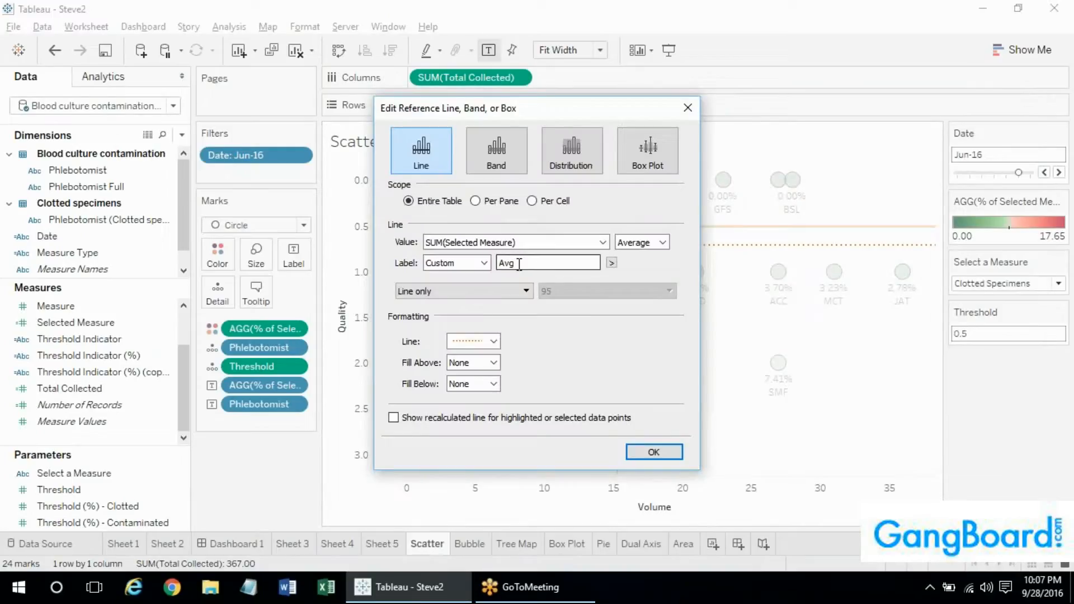
pyautogui.press('Return')
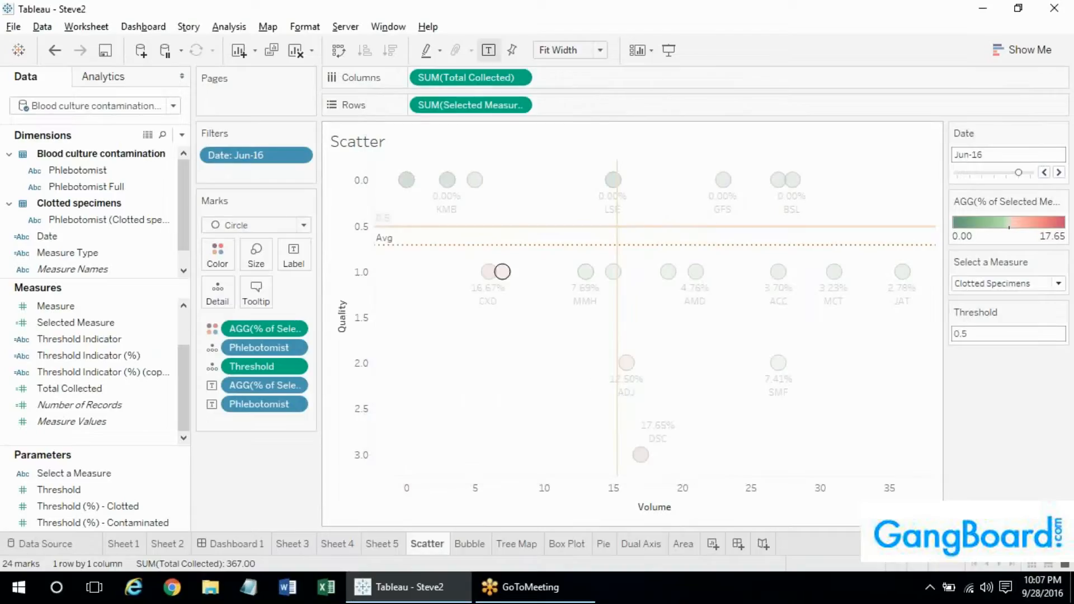
# Color the Avg label of the dotted average line orange to match the line
pyautogui.rightClick(435, 244)
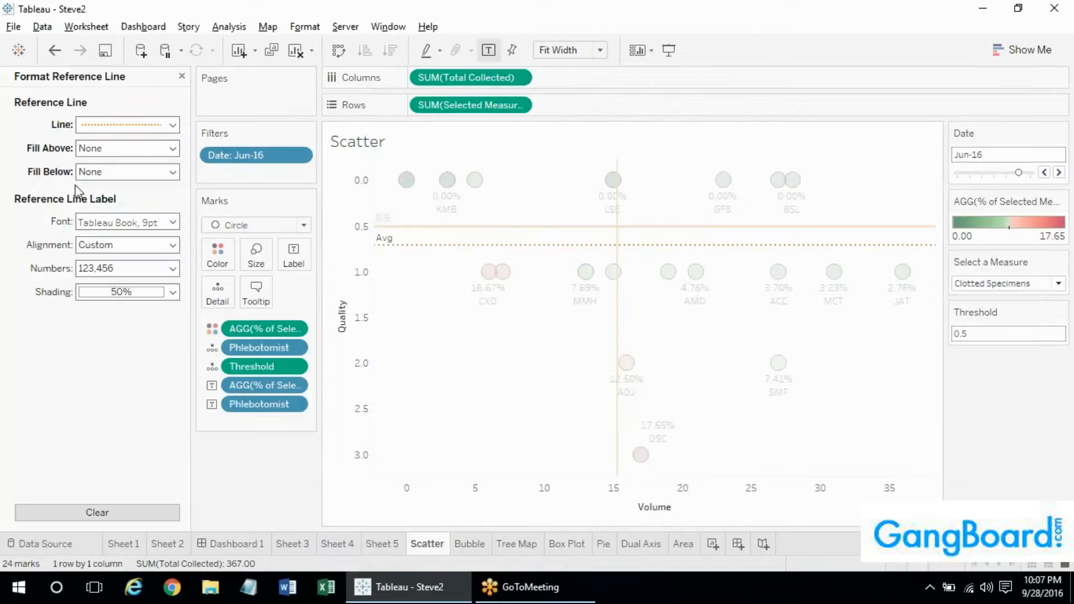
pyautogui.click(95, 222)
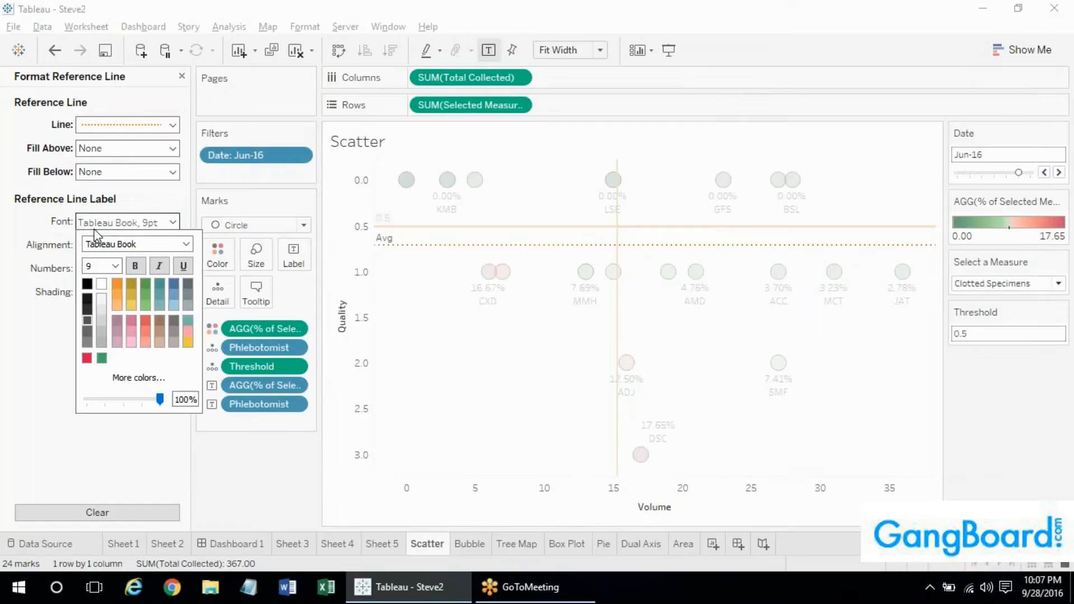
pyautogui.click(117, 287)
pyautogui.click(430, 360)
pyautogui.click(430, 360)
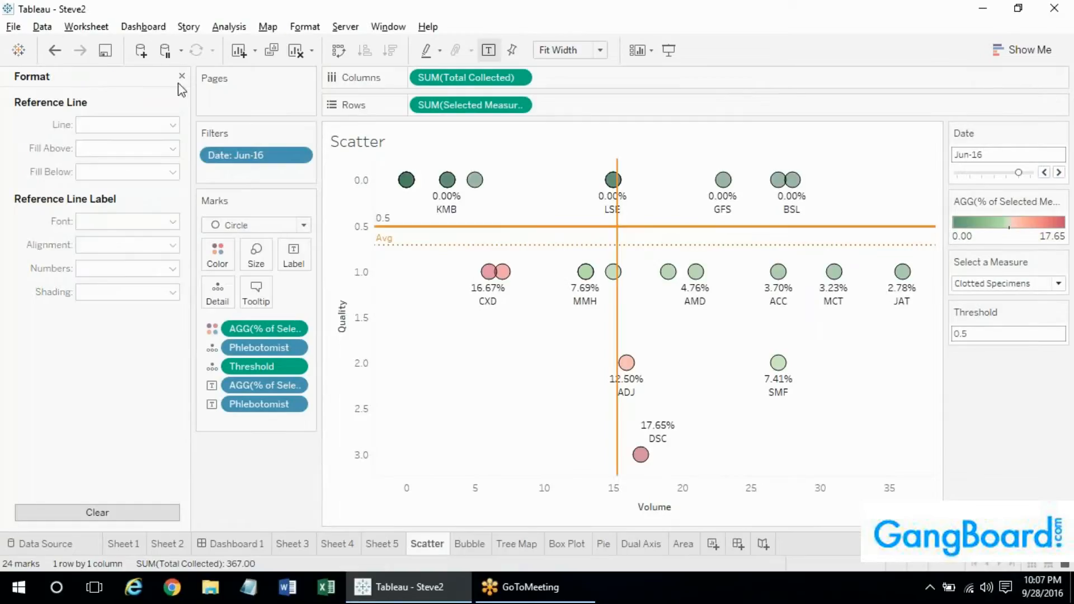
pyautogui.click(182, 76)
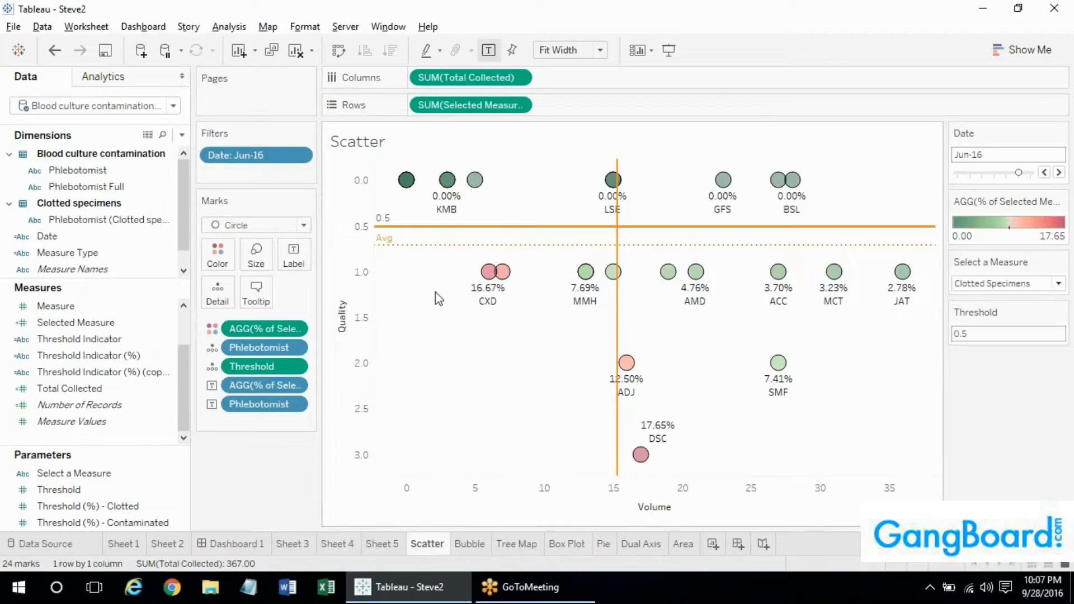
# Open the formatting options of the Threshold reference line
pyautogui.moveTo(395, 235)
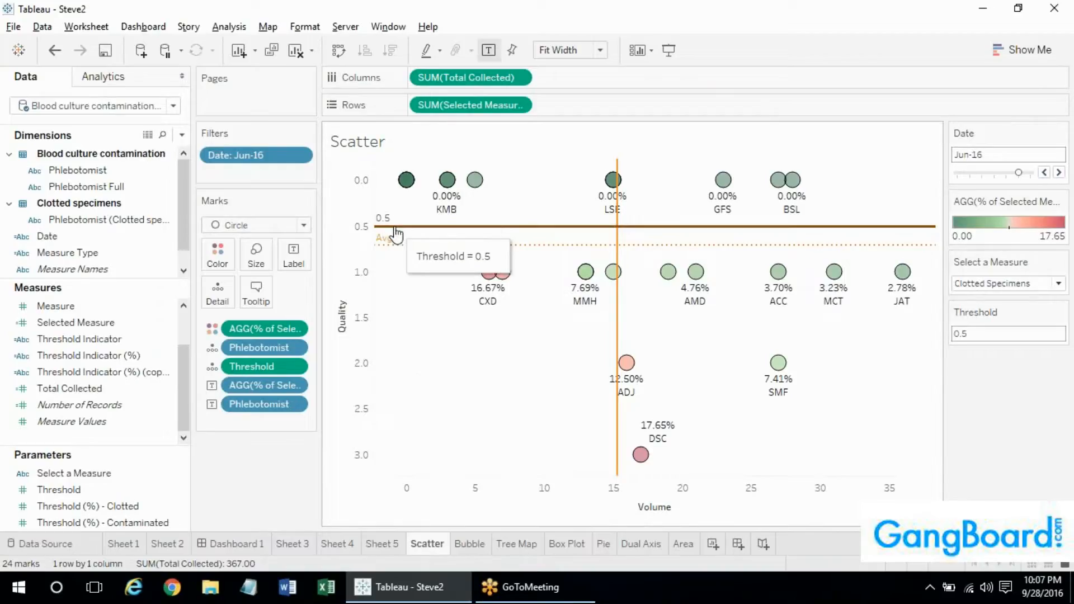
pyautogui.rightClick(431, 227)
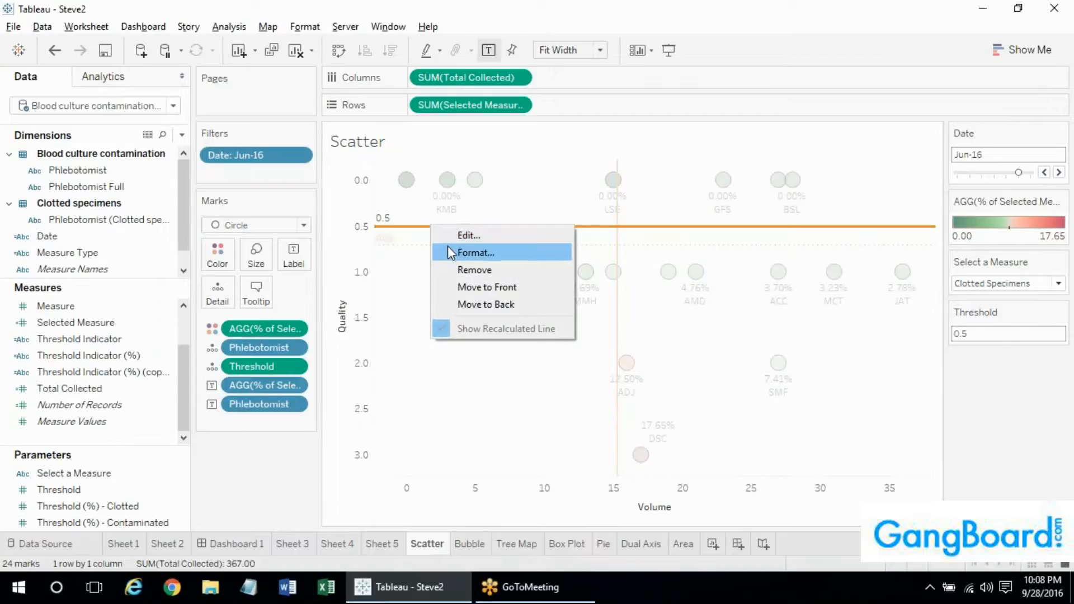
# Format the 0.5 threshold reference line on the Quality axis so the line and its label font are both red
pyautogui.click(448, 247)
pyautogui.click(168, 125)
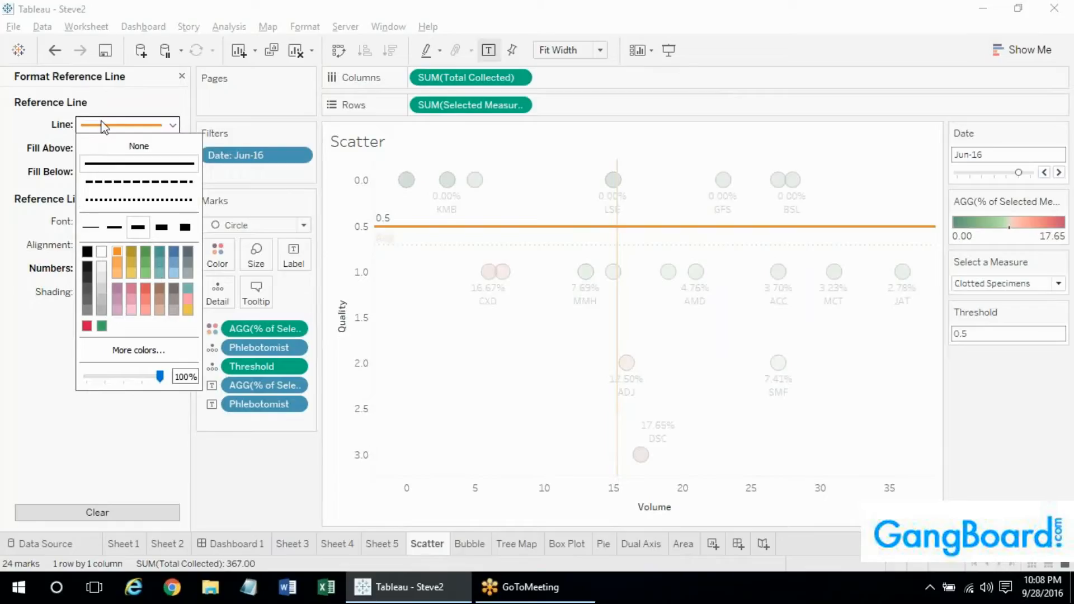
pyautogui.click(86, 325)
pyautogui.click(81, 223)
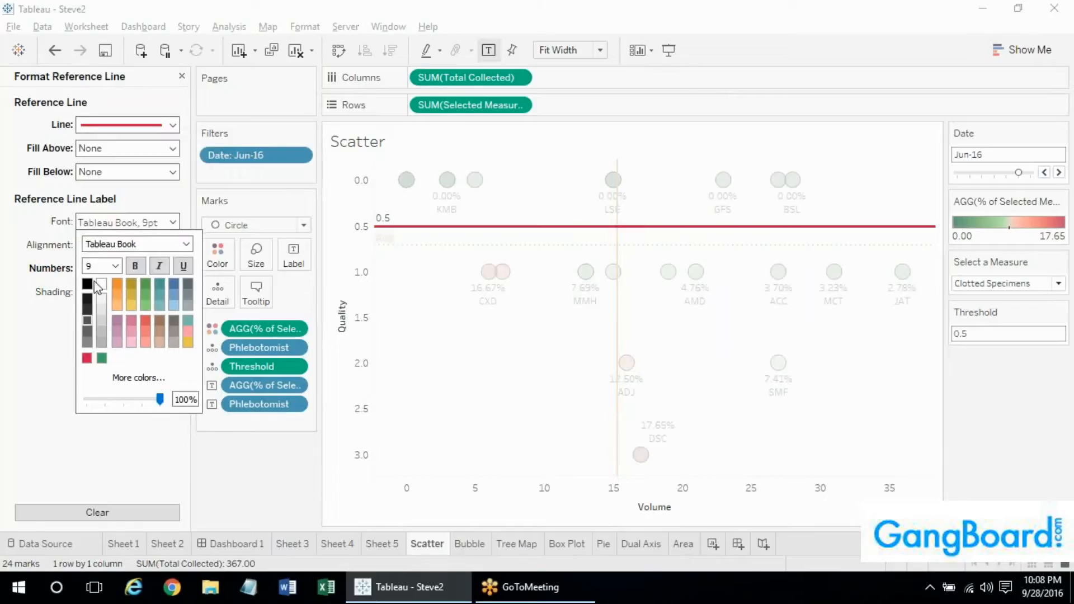
pyautogui.click(87, 359)
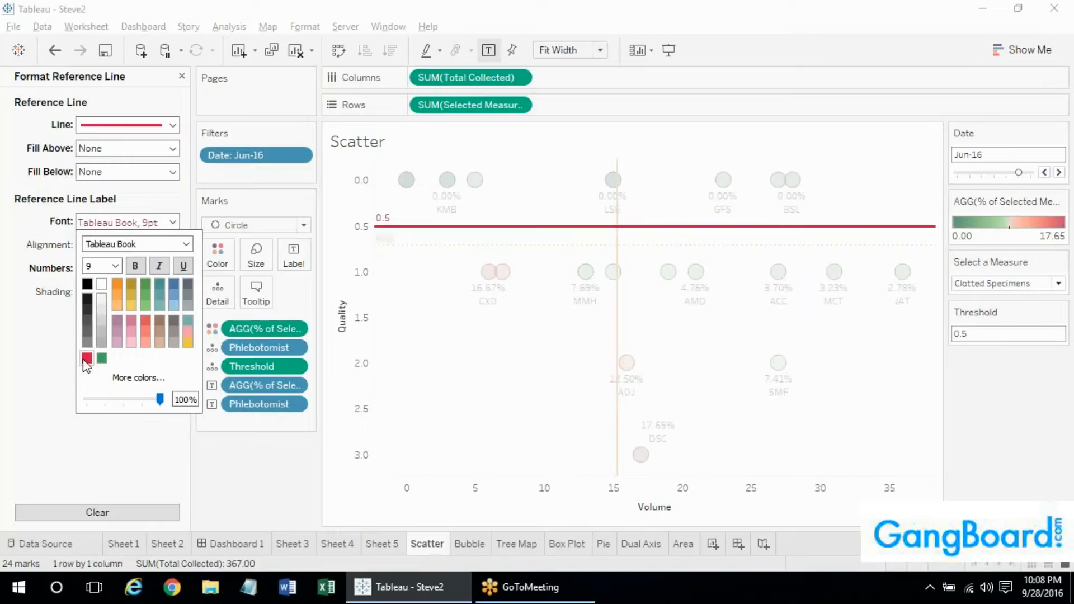
pyautogui.click(180, 77)
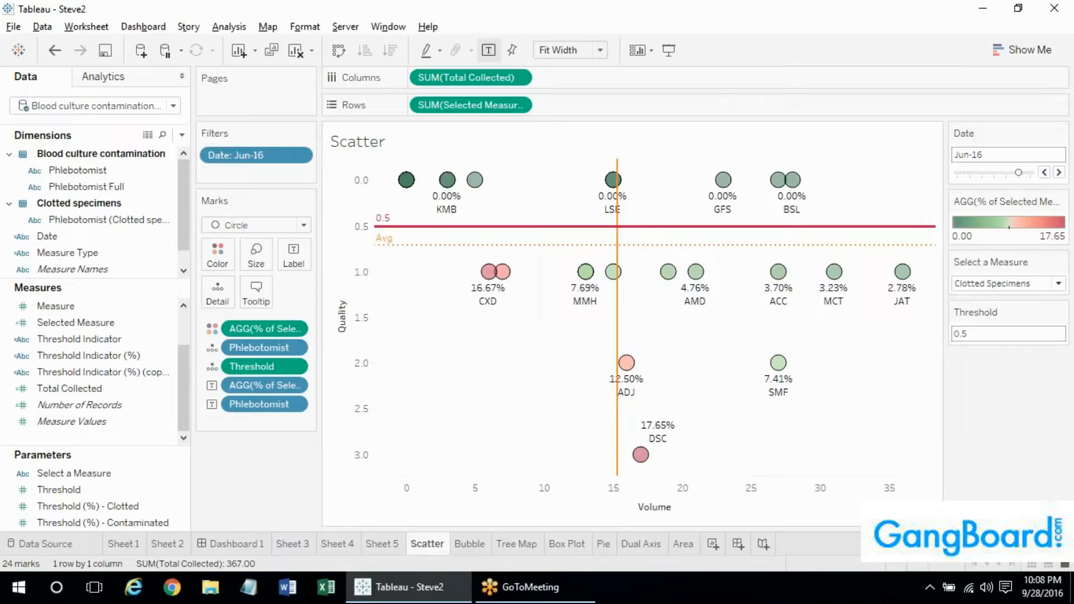
# Switch the selected measure to Overall, and after that to # Contaminated, to compare the scatter plot
pyautogui.click(1002, 336)
pyautogui.click(979, 284)
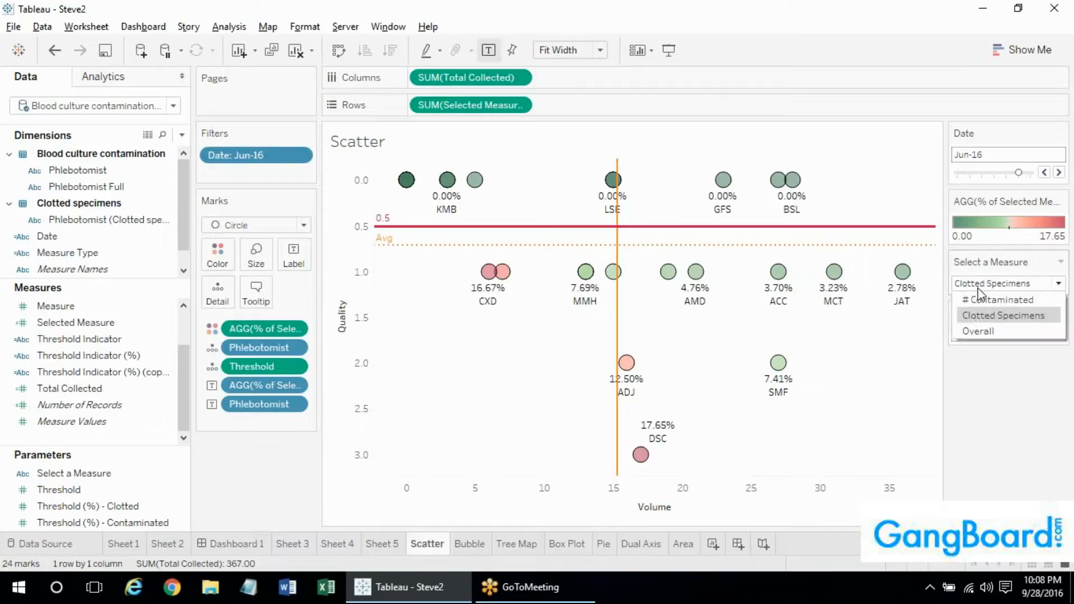
pyautogui.click(978, 330)
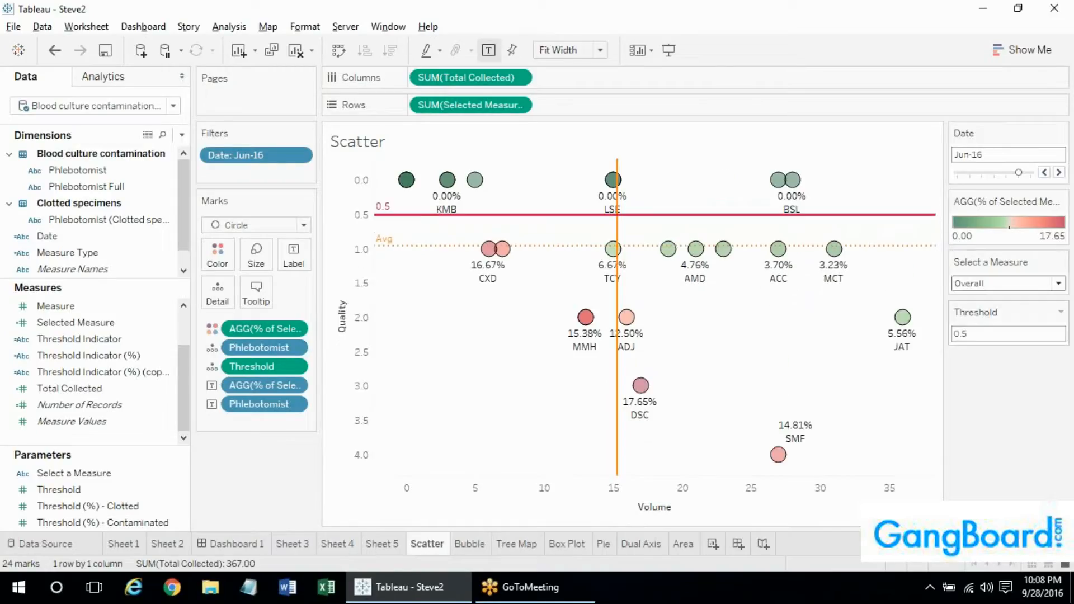
pyautogui.click(995, 283)
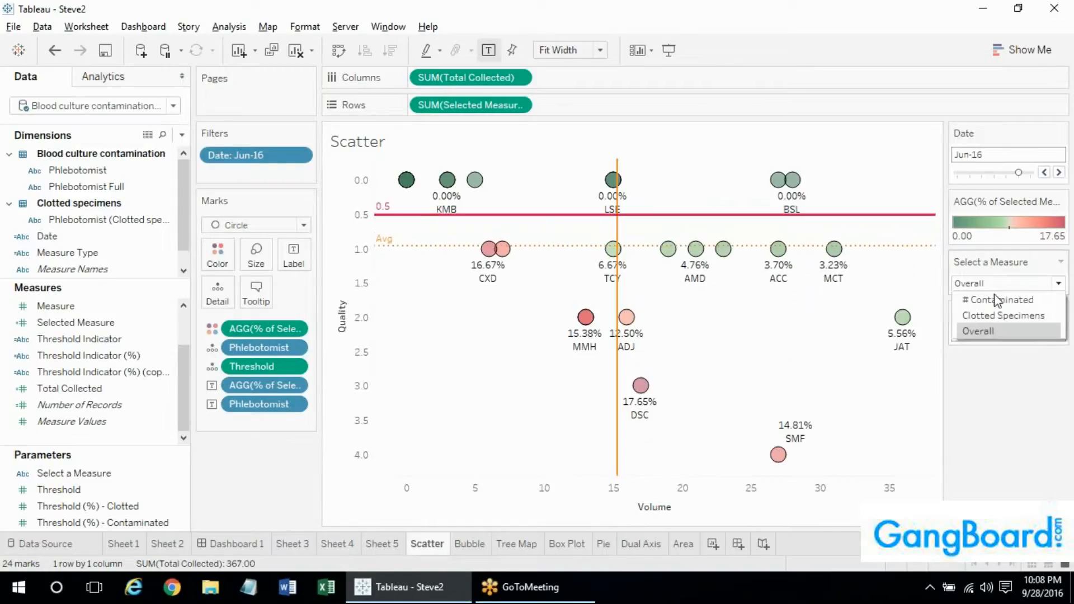
pyautogui.click(988, 297)
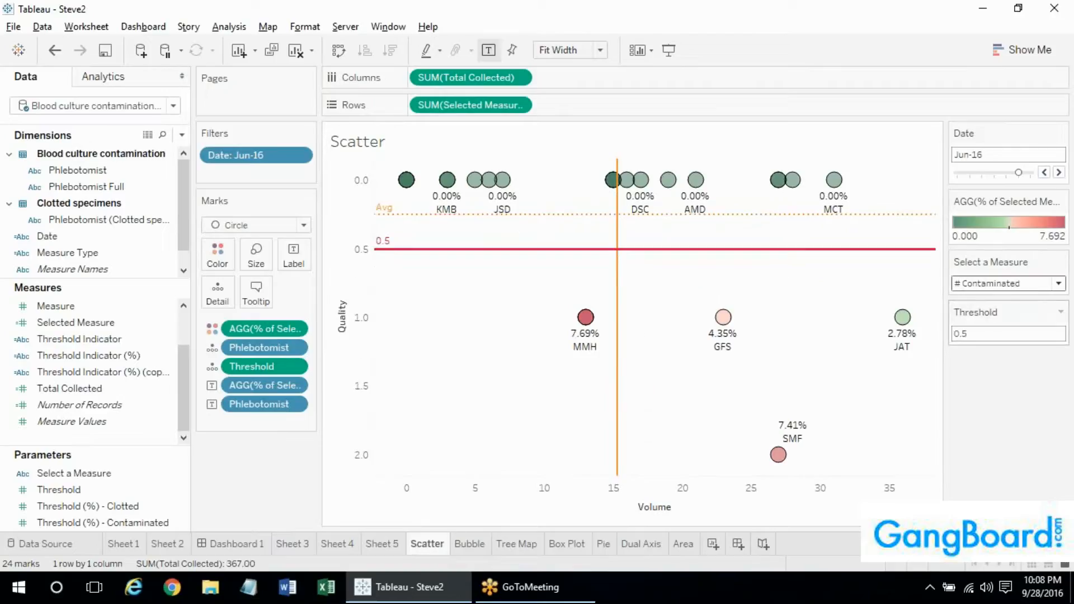
# Set the Threshold parameter to 1 to move the threshold reference line
pyautogui.moveTo(394, 248)
pyautogui.click(981, 333)
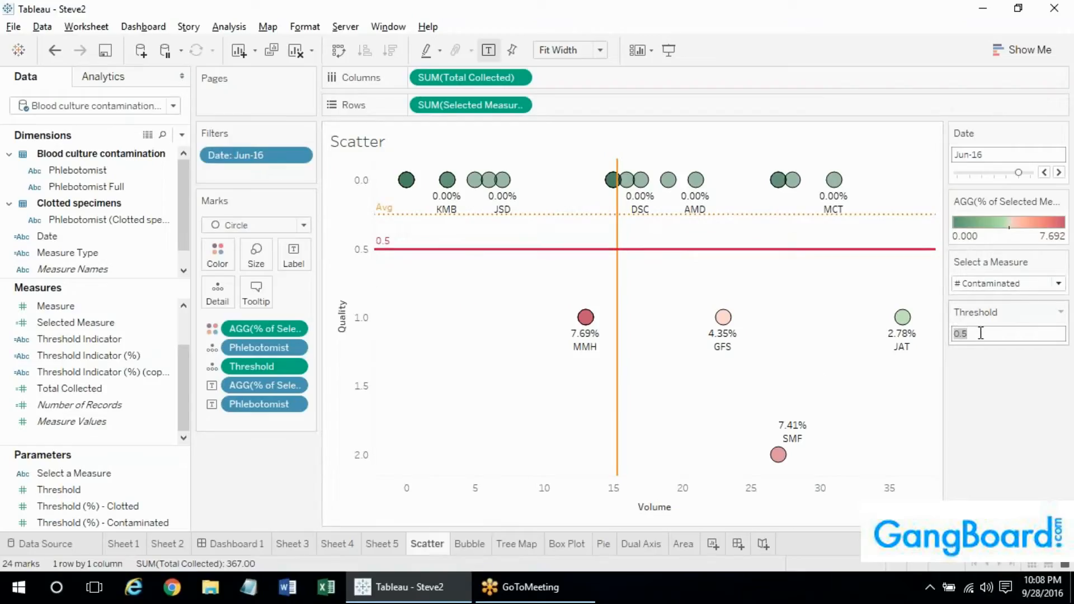
pyautogui.write('1')
pyautogui.press('Return')
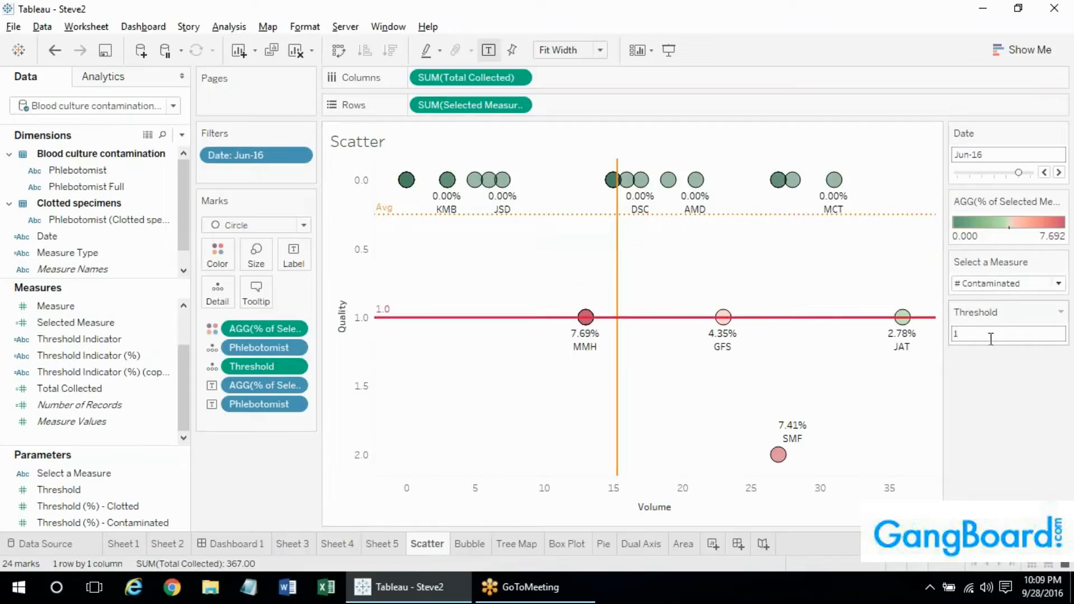
# Switch the selected measure to Overall, and after that to Clotted Specimens, with the threshold line at 1
pyautogui.click(991, 339)
pyautogui.moveTo(974, 313); pyautogui.dragTo(991, 295)
pyautogui.click(989, 289)
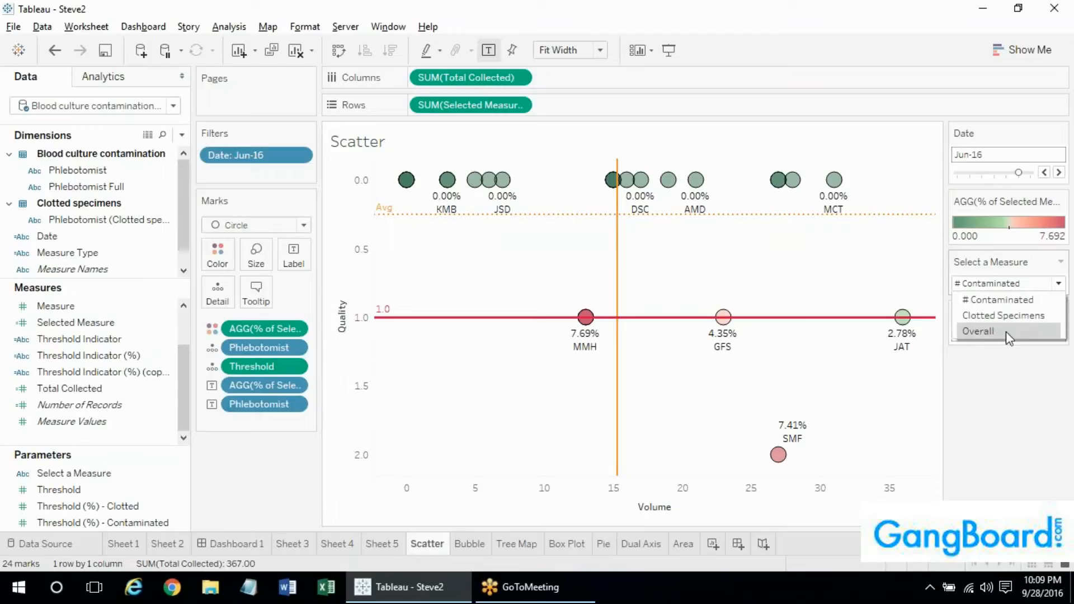
pyautogui.click(1006, 363)
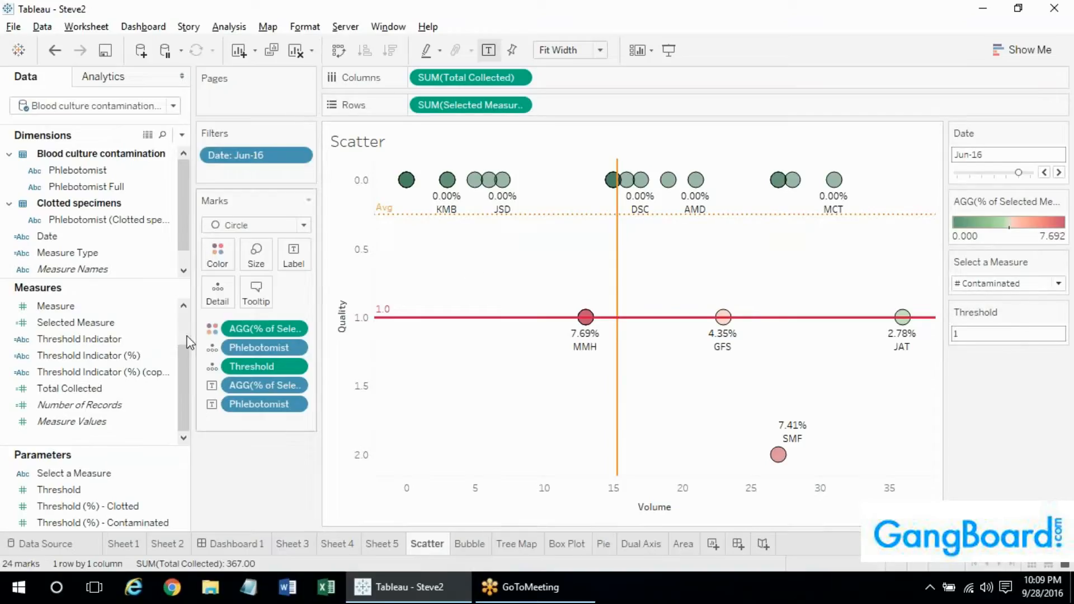
pyautogui.moveTo(185, 360); pyautogui.dragTo(182, 325)
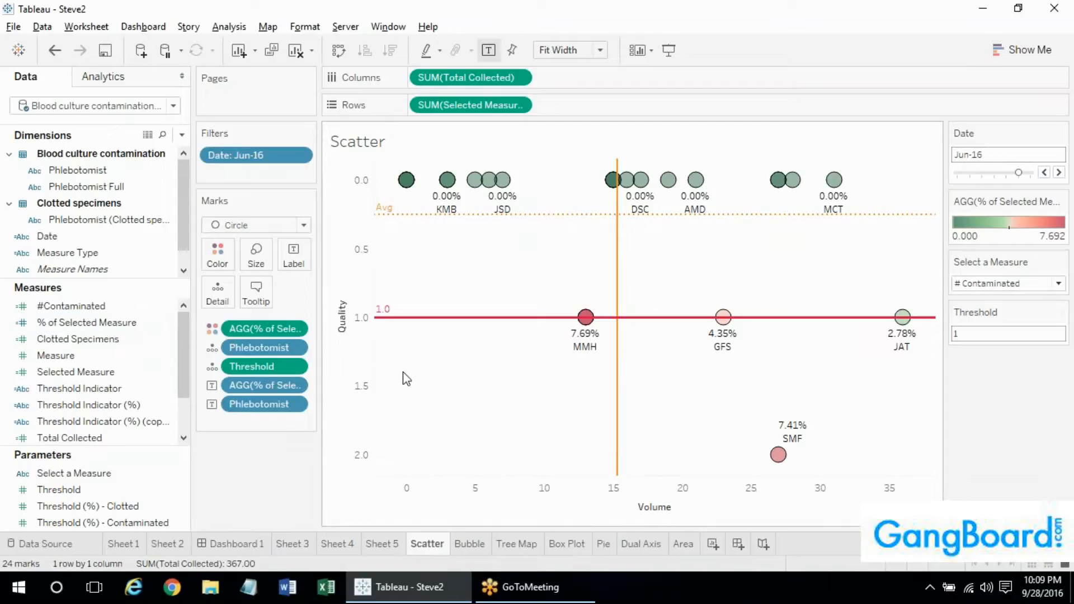
pyautogui.click(1037, 286)
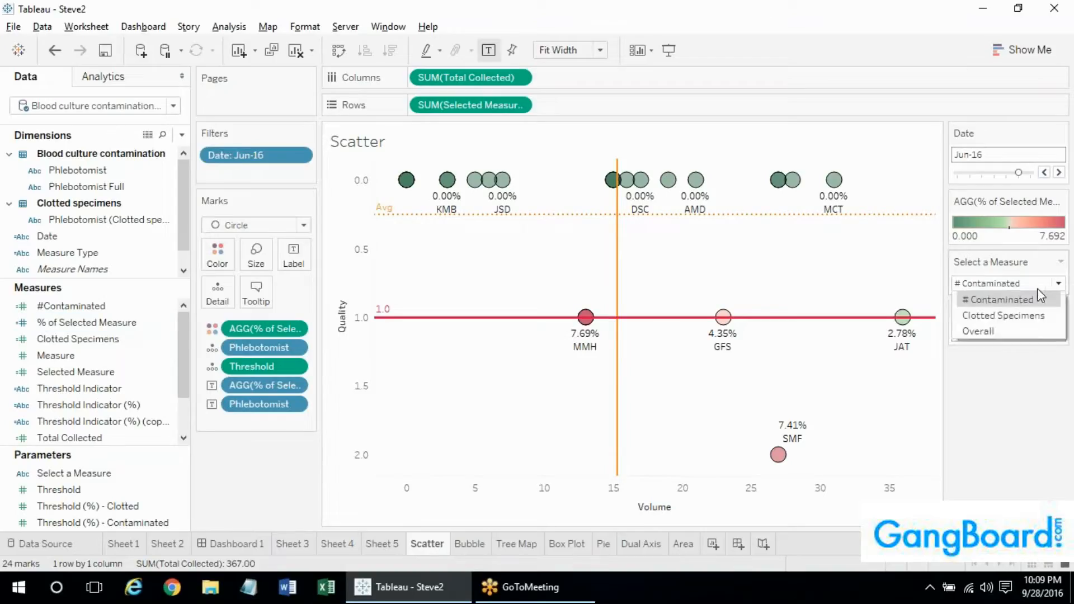
pyautogui.click(1007, 332)
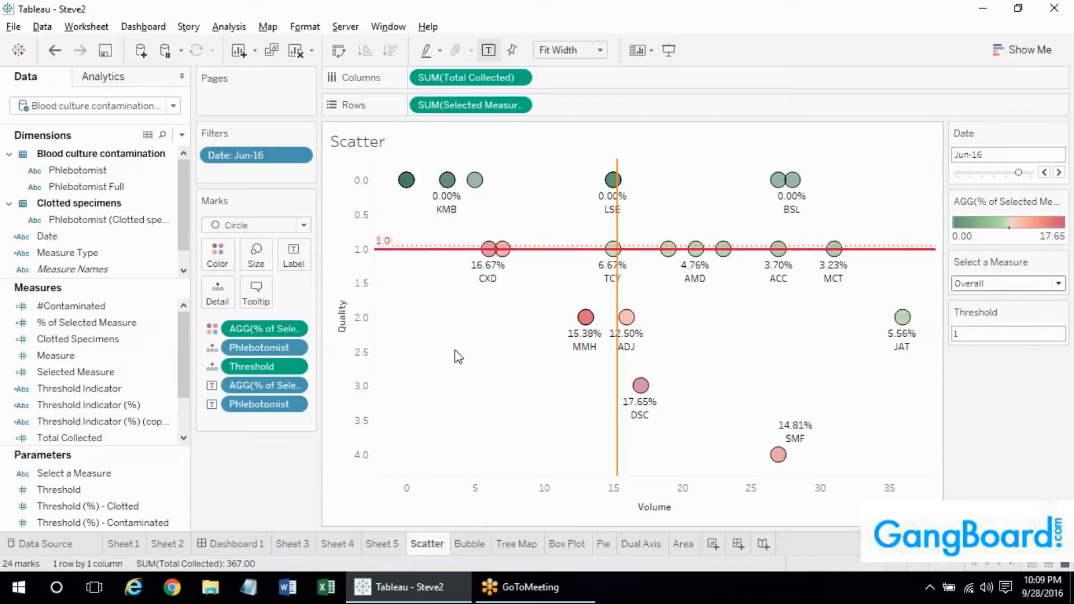
pyautogui.click(984, 284)
pyautogui.click(986, 316)
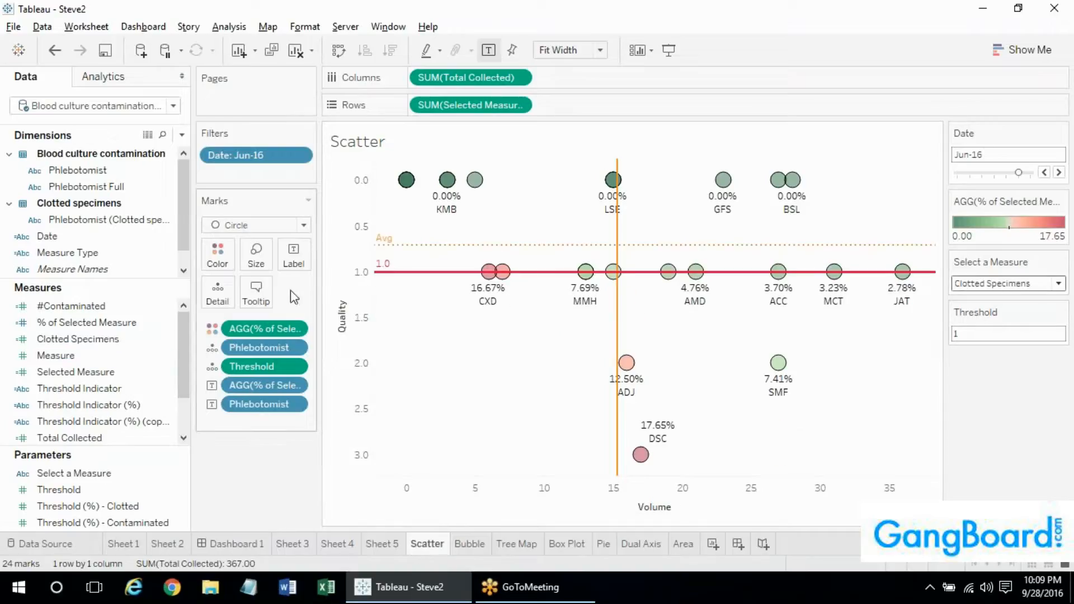
# Set the Threshold parameter to 0.5
pyautogui.moveTo(779, 273)
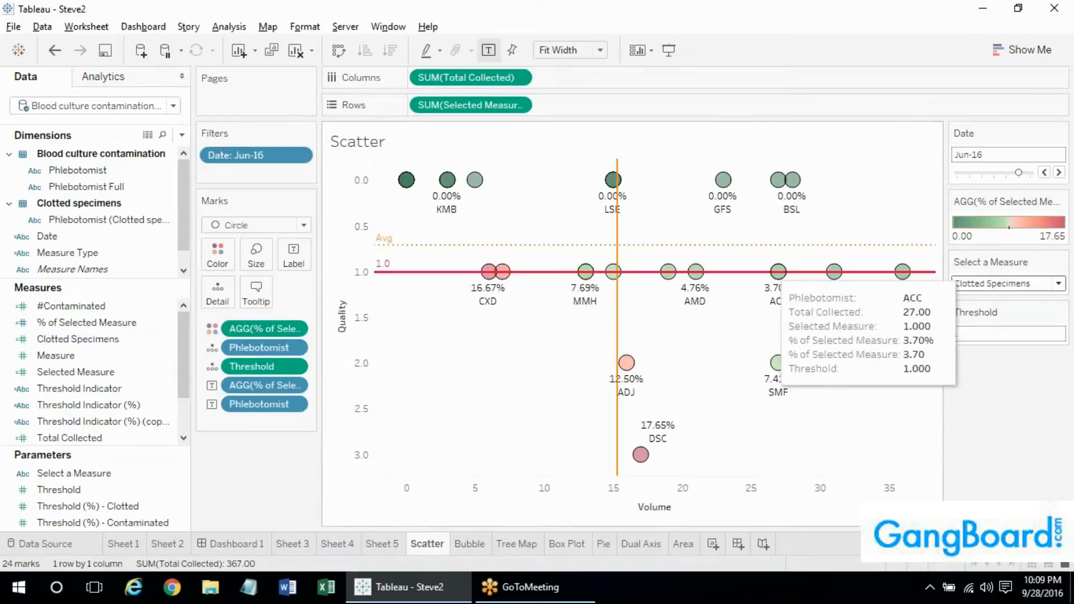
pyautogui.doubleClick(986, 333)
pyautogui.press('BackSpace')
pyautogui.write('0.5')
pyautogui.press('Return')
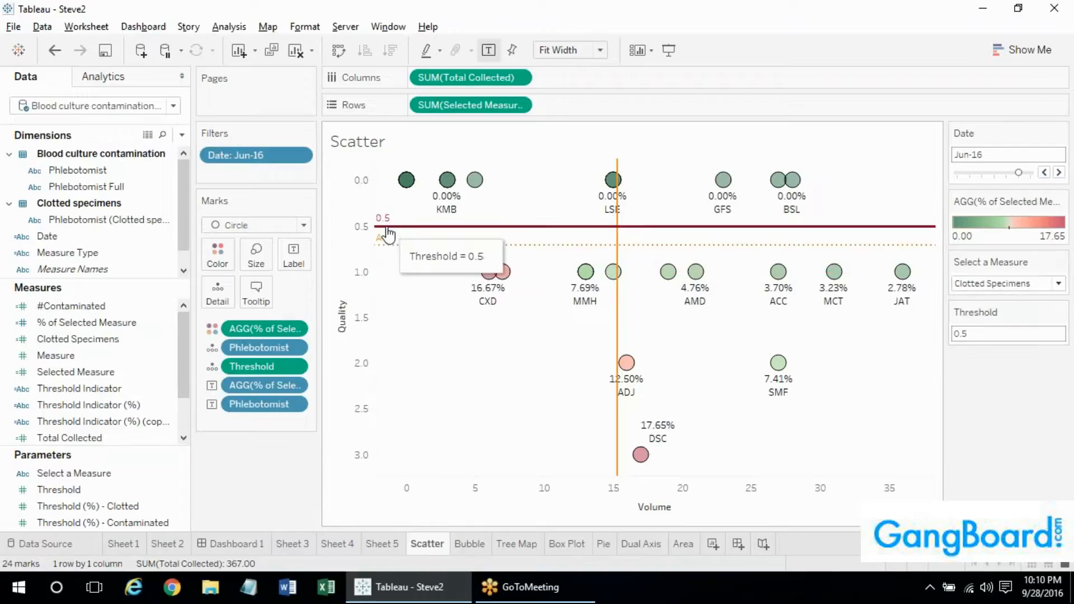
# Change the selected measure of the scatter plot to # Contaminated
pyautogui.click(513, 244)
pyautogui.click(445, 305)
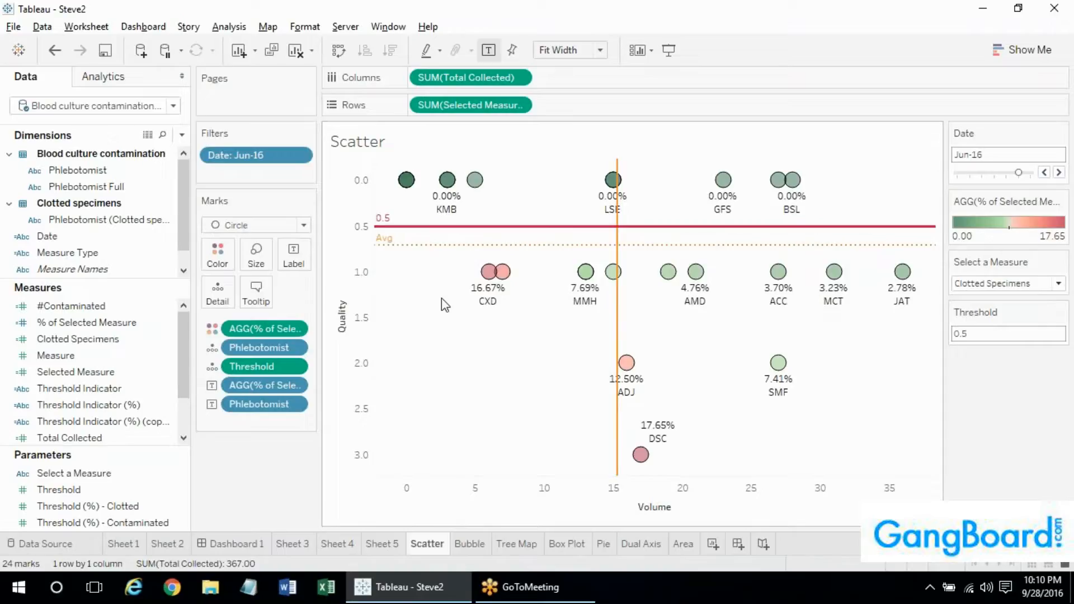
pyautogui.click(996, 284)
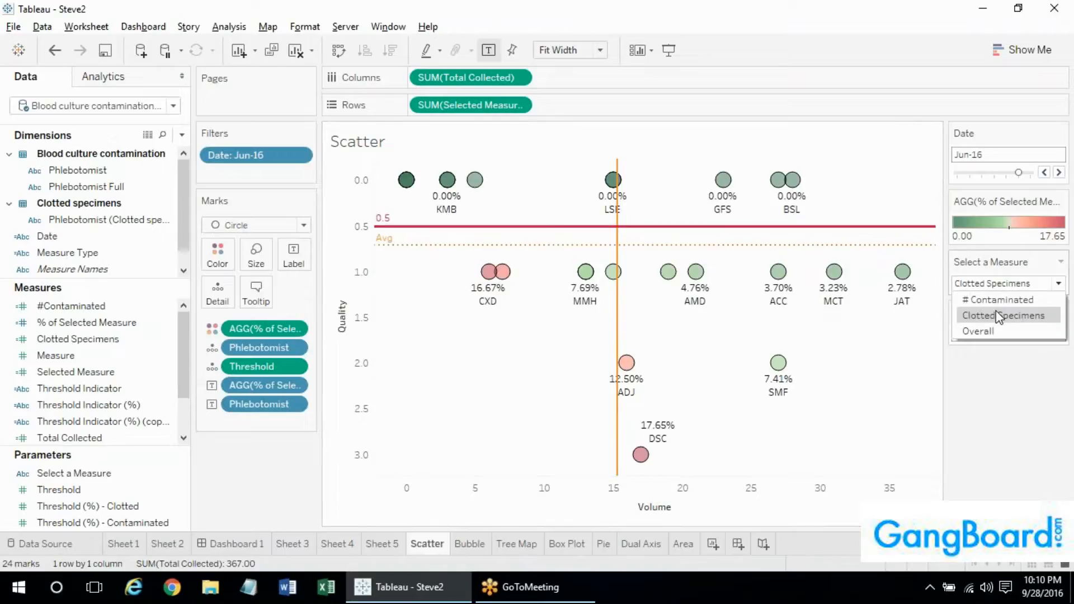
pyautogui.click(996, 303)
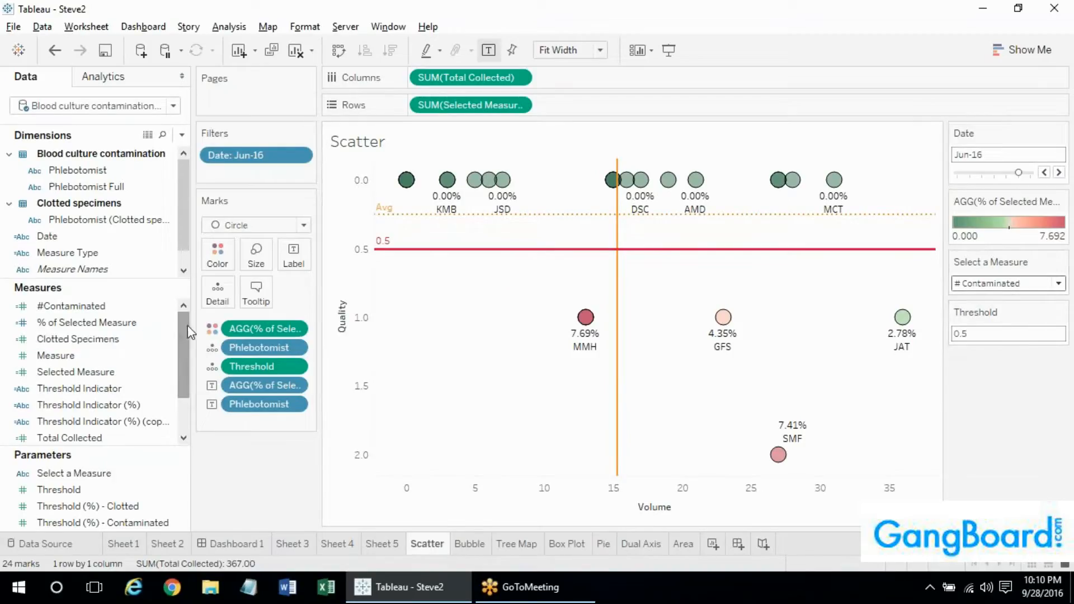
# Examine the formula of the % of Selected Measure calculated field and close it without changes
pyautogui.moveTo(187, 334); pyautogui.dragTo(185, 365)
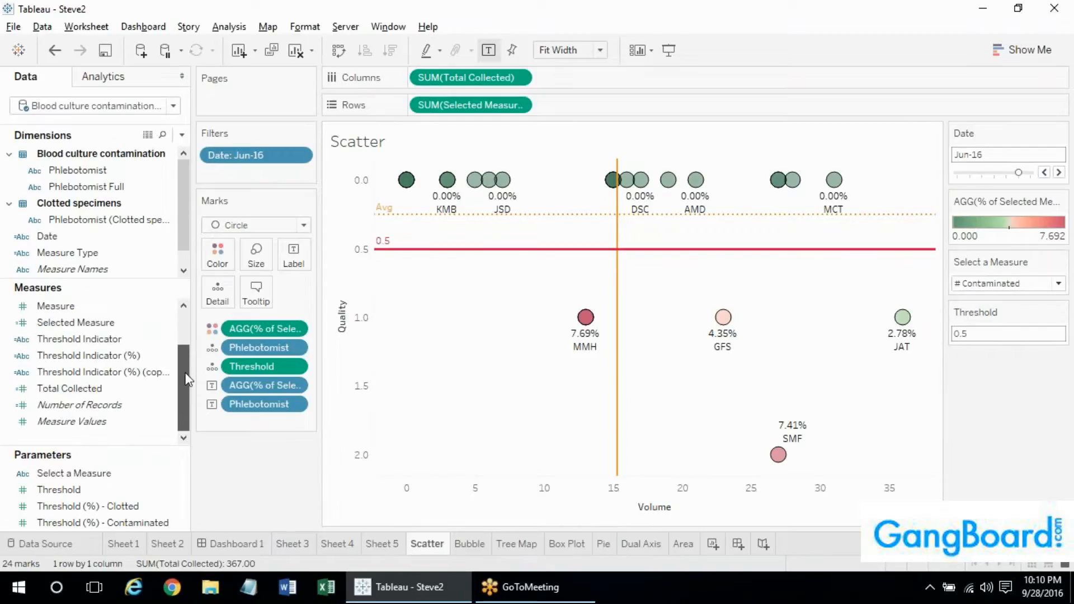
pyautogui.scroll(2, 183, 332)
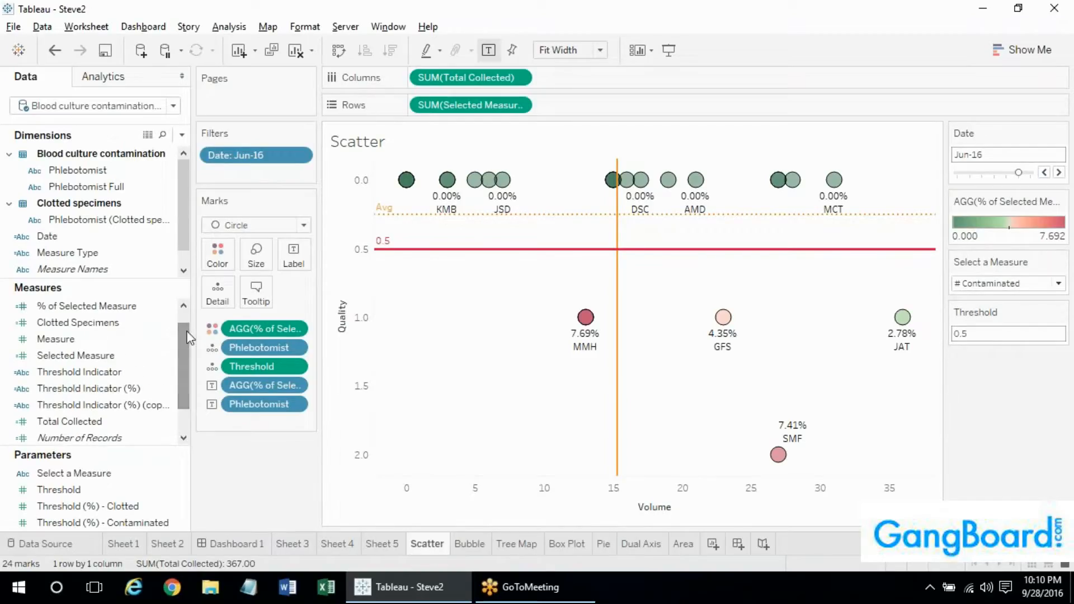
pyautogui.click(124, 314)
pyautogui.rightClick(123, 313)
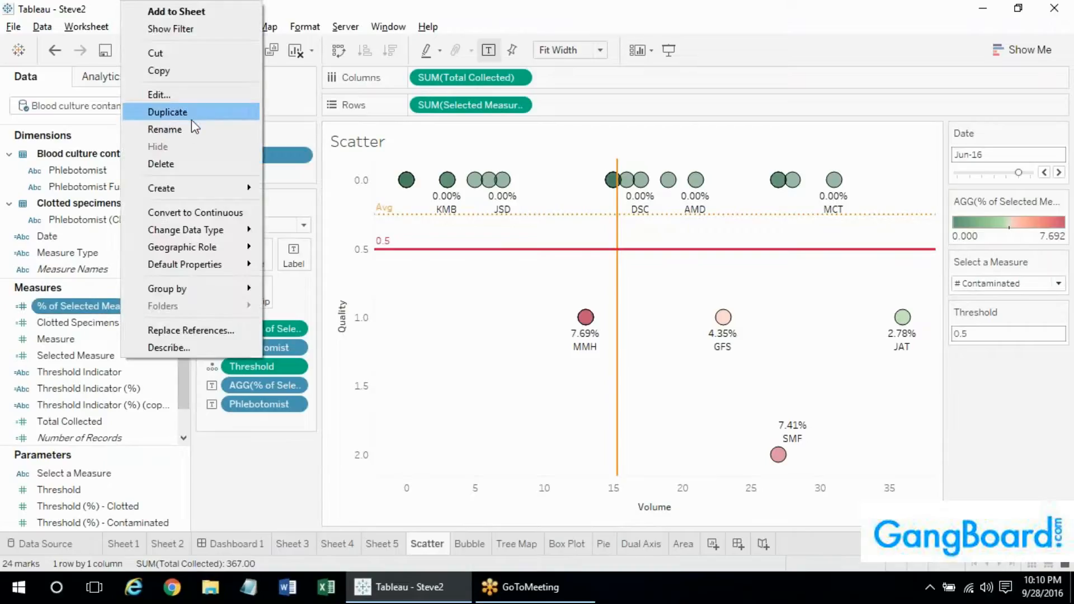
pyautogui.click(162, 94)
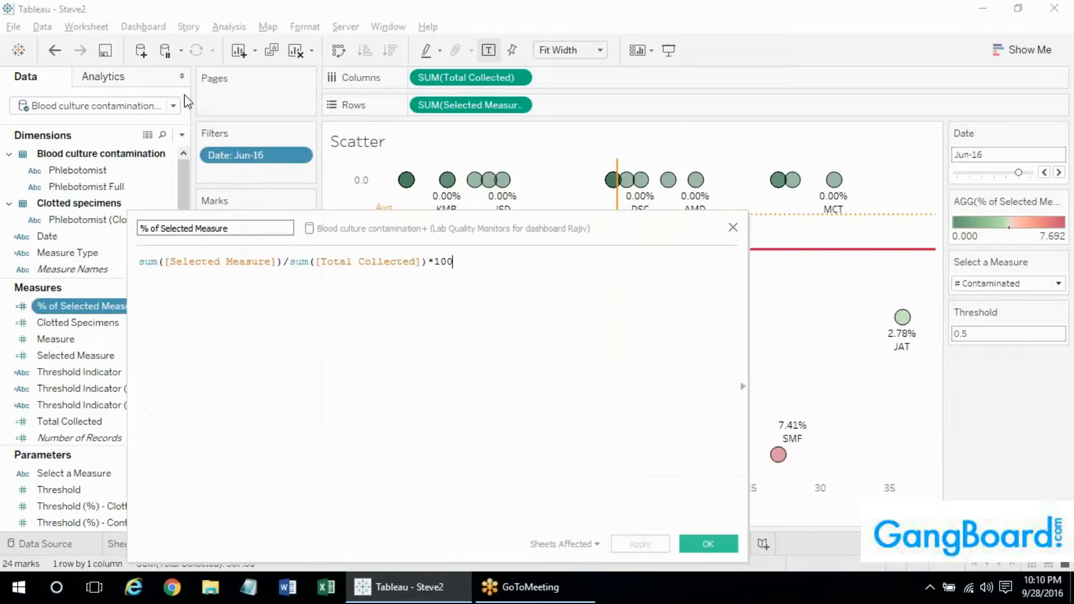
pyautogui.click(733, 231)
# Replace Total Collected on Columns with % of Selected Measure and convert that field to continuous
pyautogui.moveTo(62, 306); pyautogui.dragTo(456, 78)
pyautogui.moveTo(551, 79); pyautogui.dragTo(438, 26)
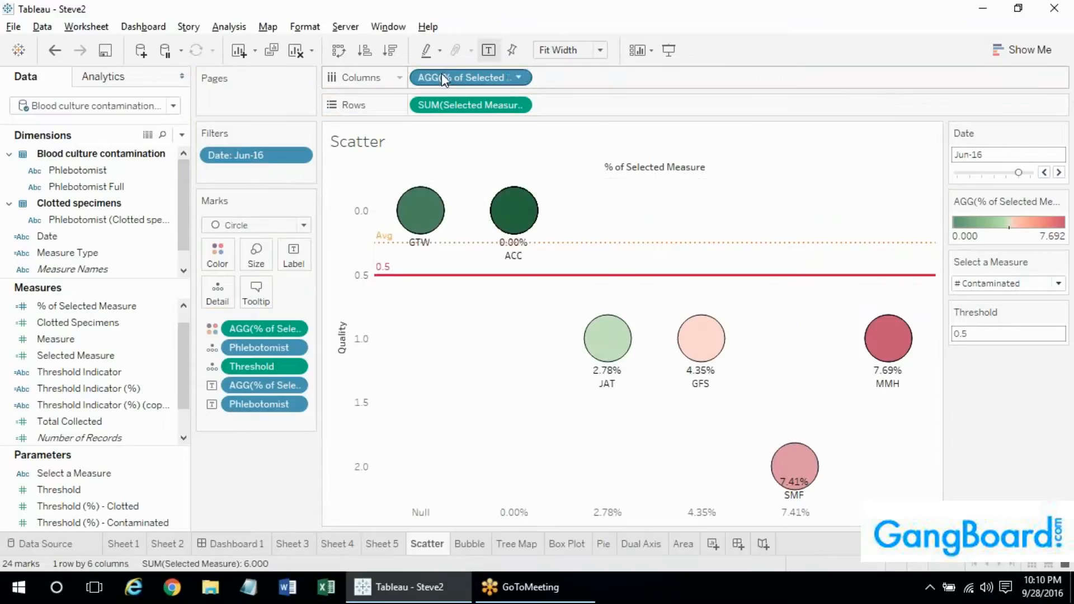
pyautogui.rightClick(442, 73)
pyautogui.click(493, 269)
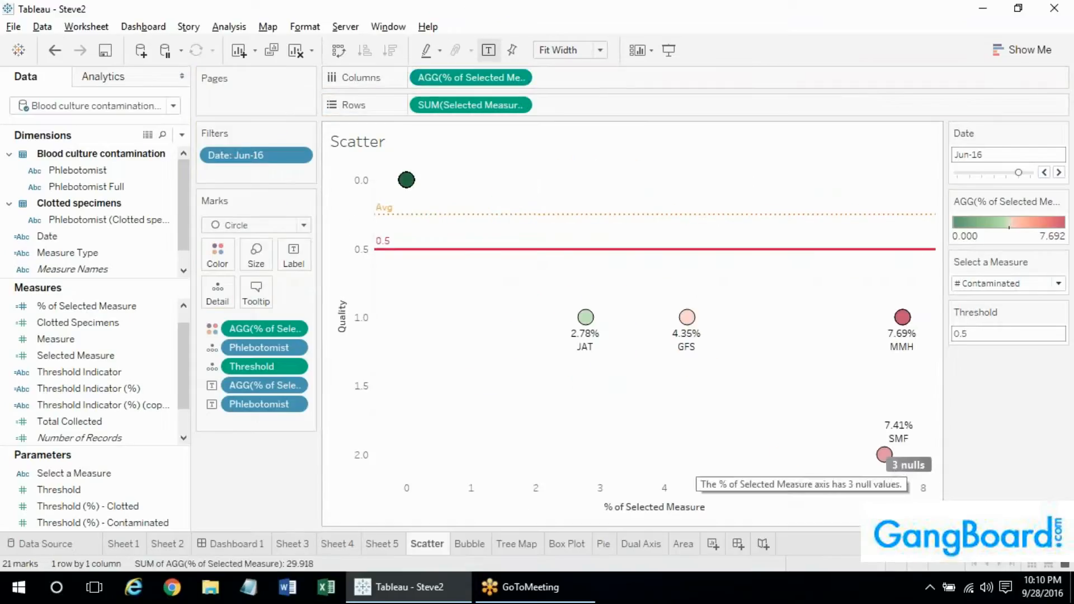
# Try filtering the null values out of the % of Selected Measure axis, and remove the resulting filter
pyautogui.rightClick(913, 468)
pyautogui.click(976, 435)
pyautogui.click(906, 467)
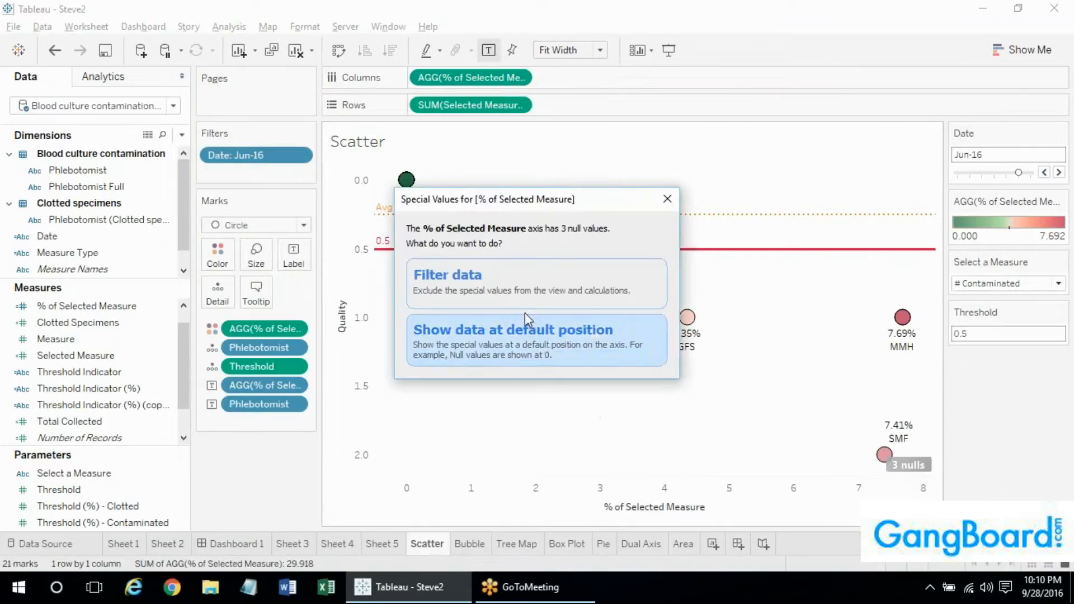
pyautogui.click(543, 289)
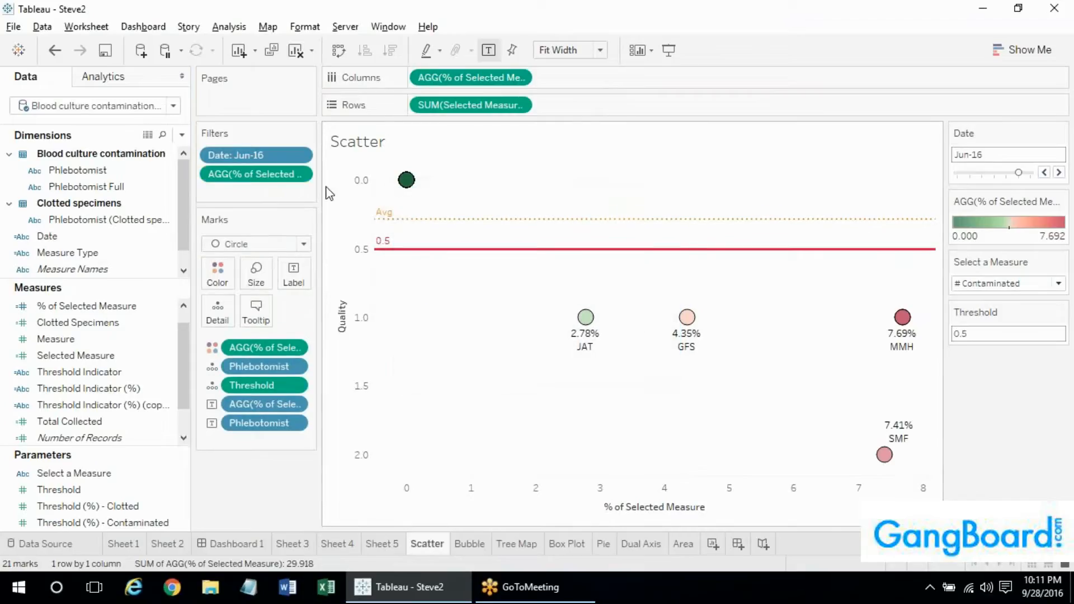
pyautogui.rightClick(290, 185)
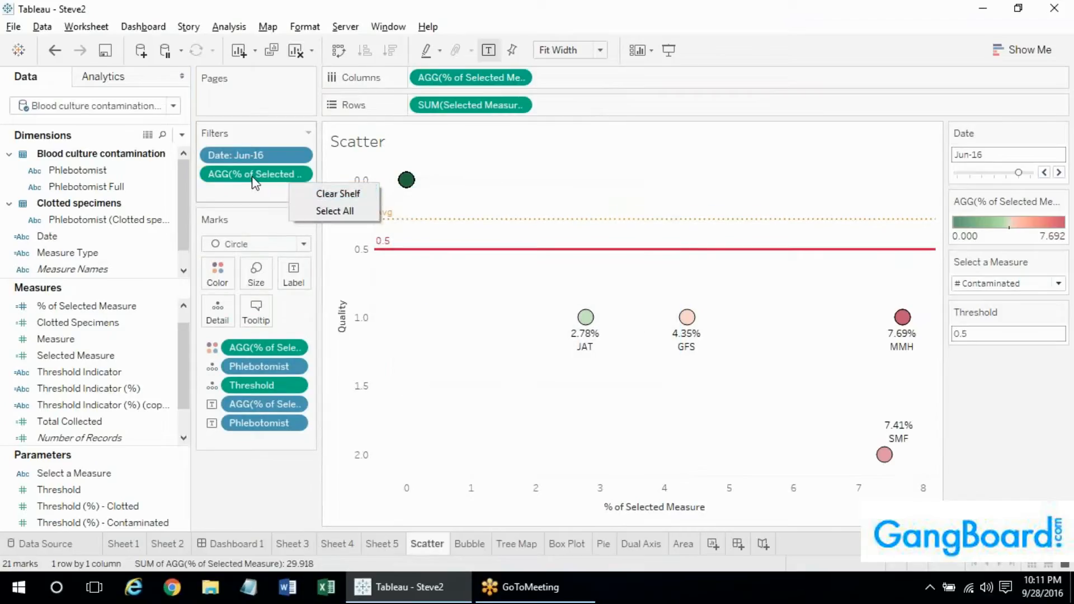
pyautogui.moveTo(256, 174); pyautogui.dragTo(1052, 470)
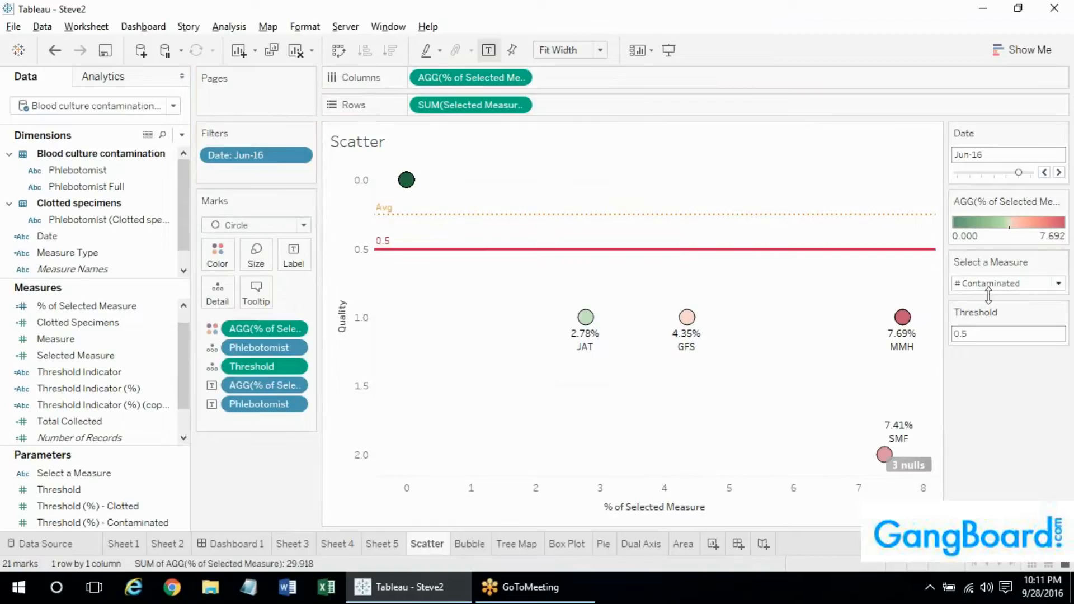
# Compare the Clotted Specimens and # Contaminated measures, and show the null values at the default position on the % of Selected Measure axis
pyautogui.scroll(1, 1002, 284)
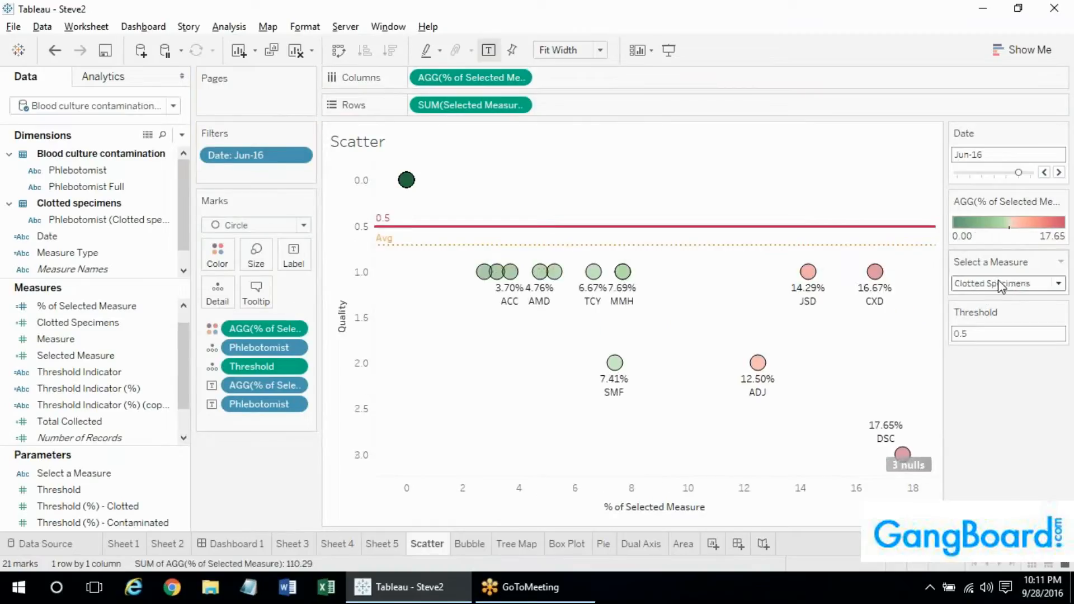
pyautogui.scroll(-1, 1001, 287)
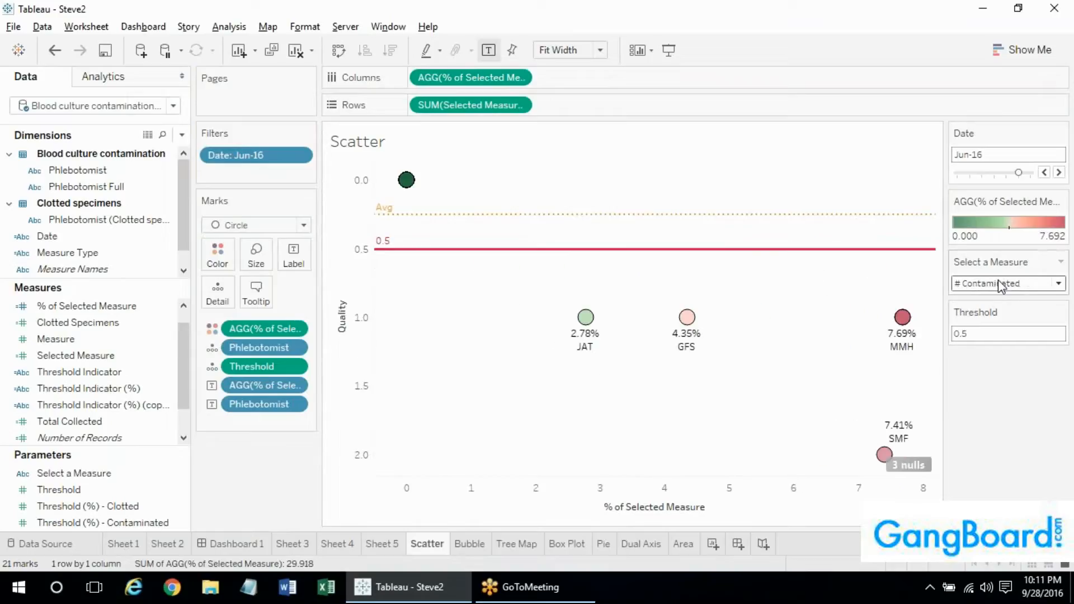
pyautogui.click(903, 471)
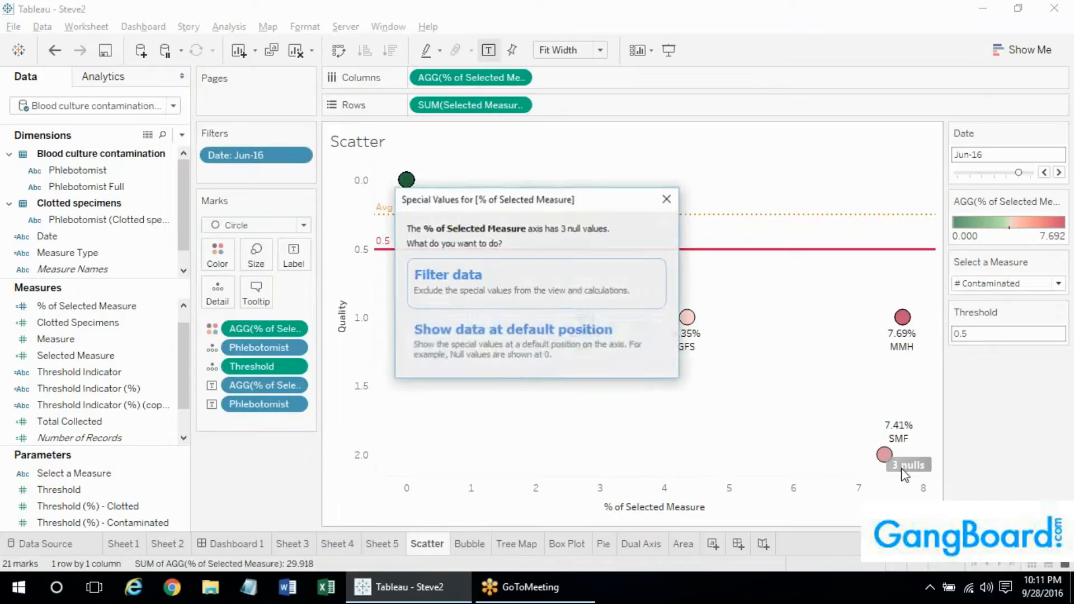
pyautogui.click(582, 344)
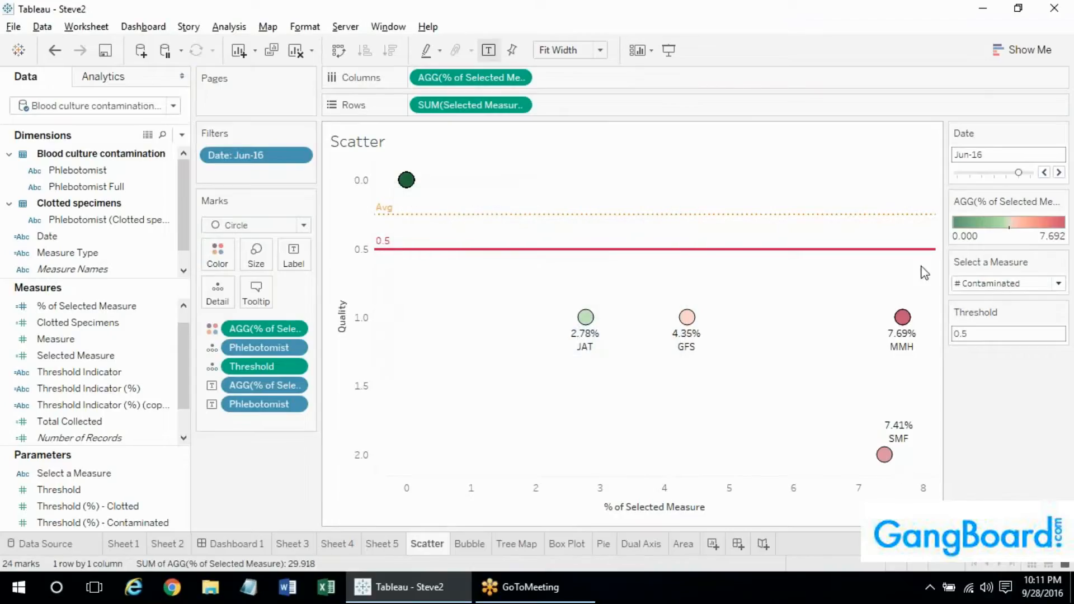
# Compare the scatter plot for the Overall and # Contaminated measures
pyautogui.click(971, 283)
pyautogui.click(975, 302)
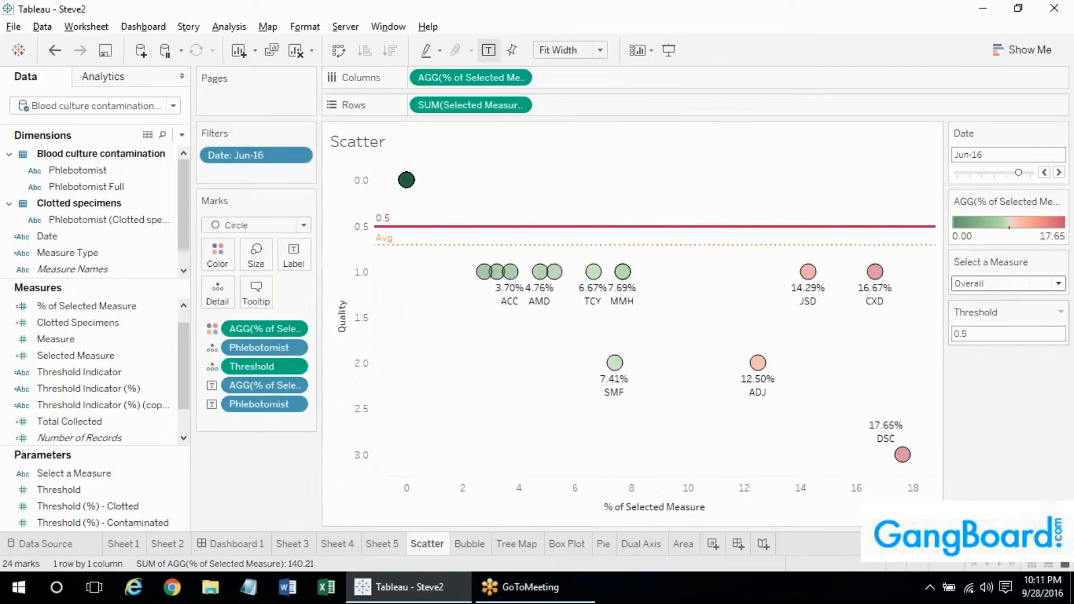
pyautogui.press('Down')
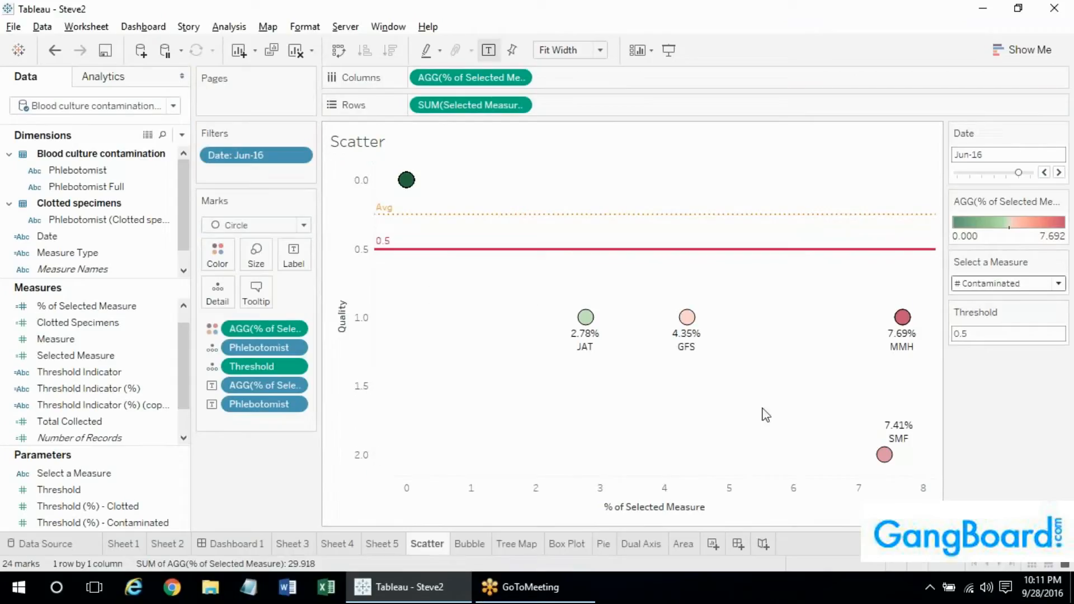
# Undo the default-position null display, the continuous conversion of % of Selected Measure and the removal of Total Collected from Columns
pyautogui.moveTo(886, 460)
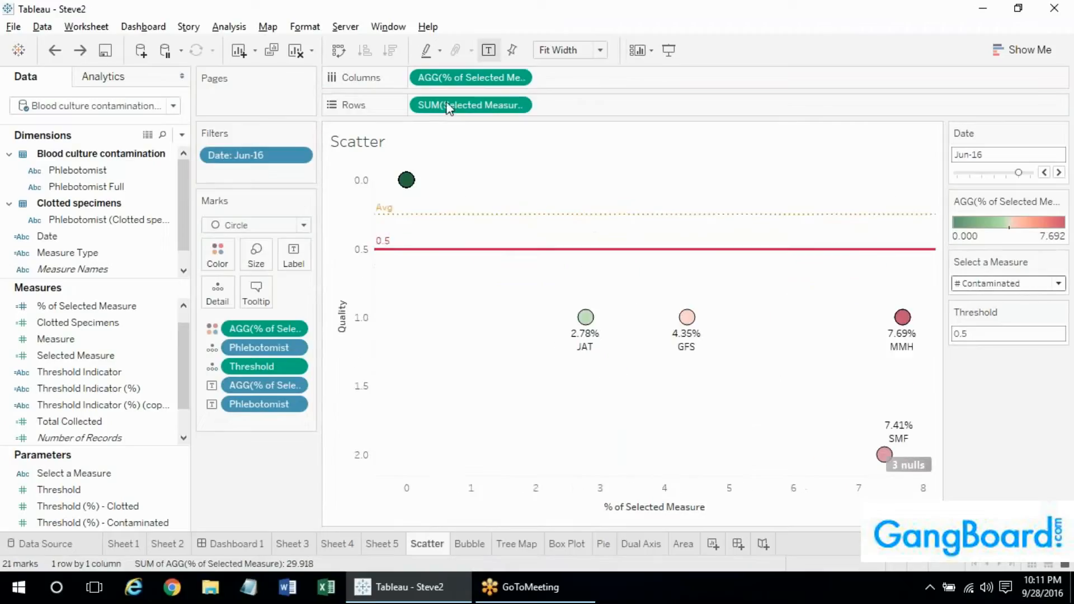
pyautogui.hotkey('ctrl', 'z')
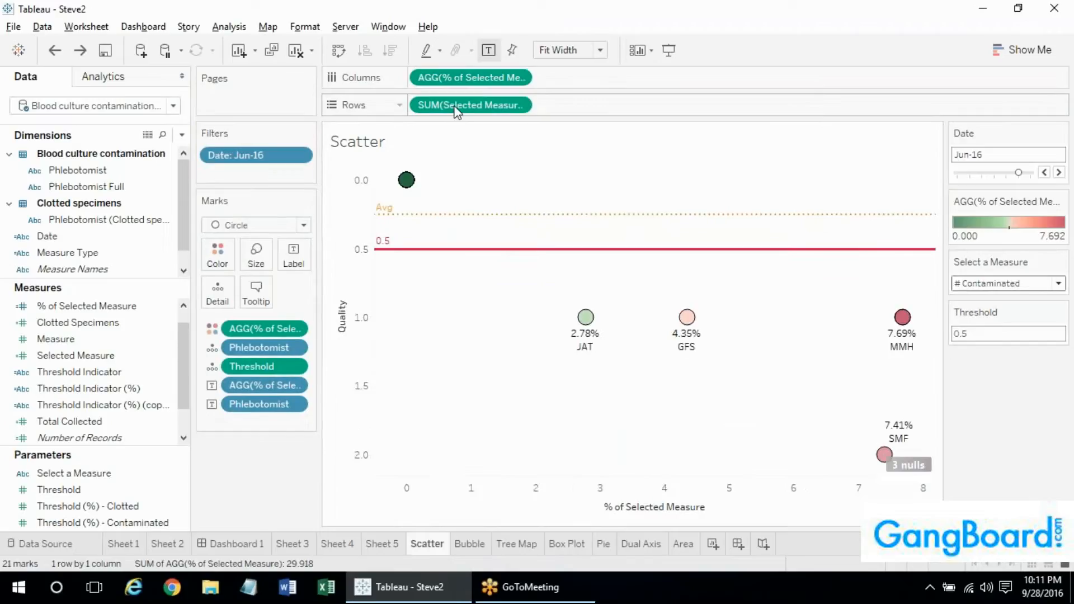
pyautogui.hotkey('ctrl', 'z')
pyautogui.hotkey('ctrl', 'z')
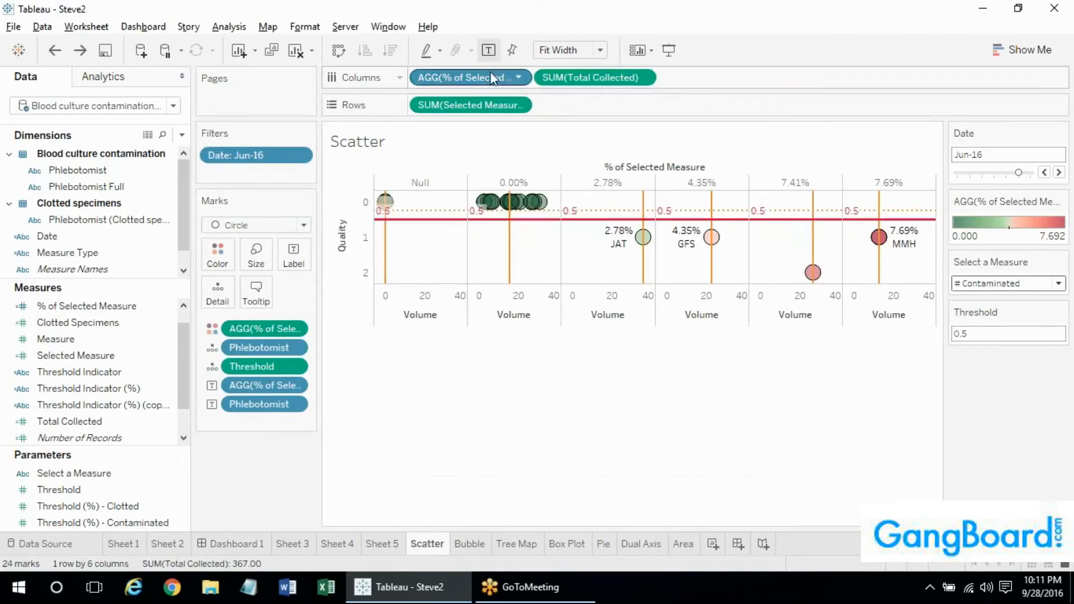
# Replace Selected Measure on Rows with % of Selected Measure from Columns, and convert it to continuous
pyautogui.moveTo(481, 73)
pyautogui.mouseDown()
pyautogui.moveTo(553, 109)
pyautogui.moveTo(482, 122)
pyautogui.mouseUp()
pyautogui.click(519, 104)
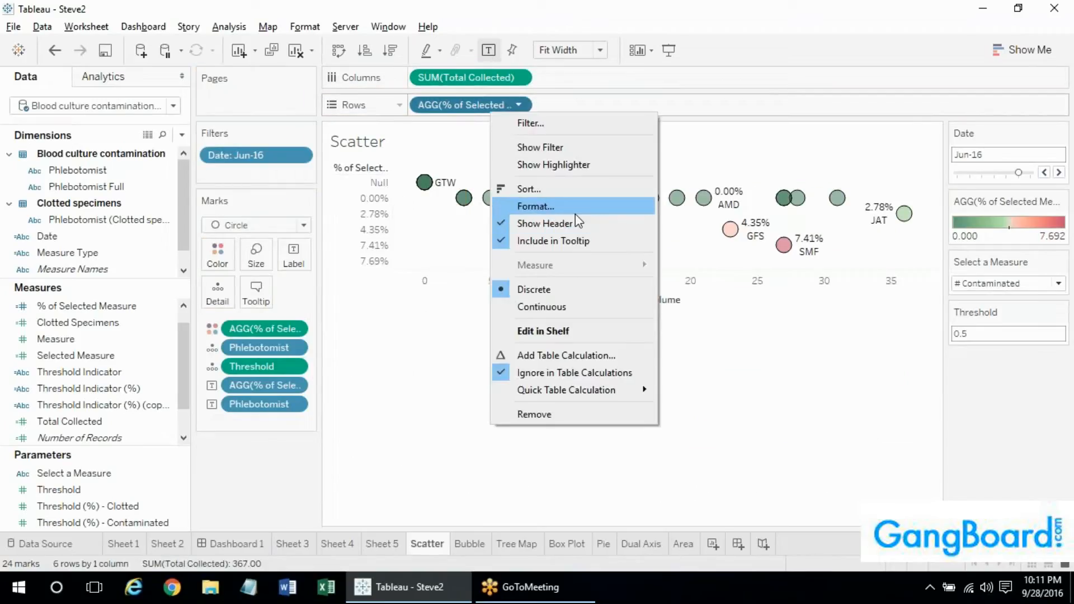
pyautogui.click(566, 302)
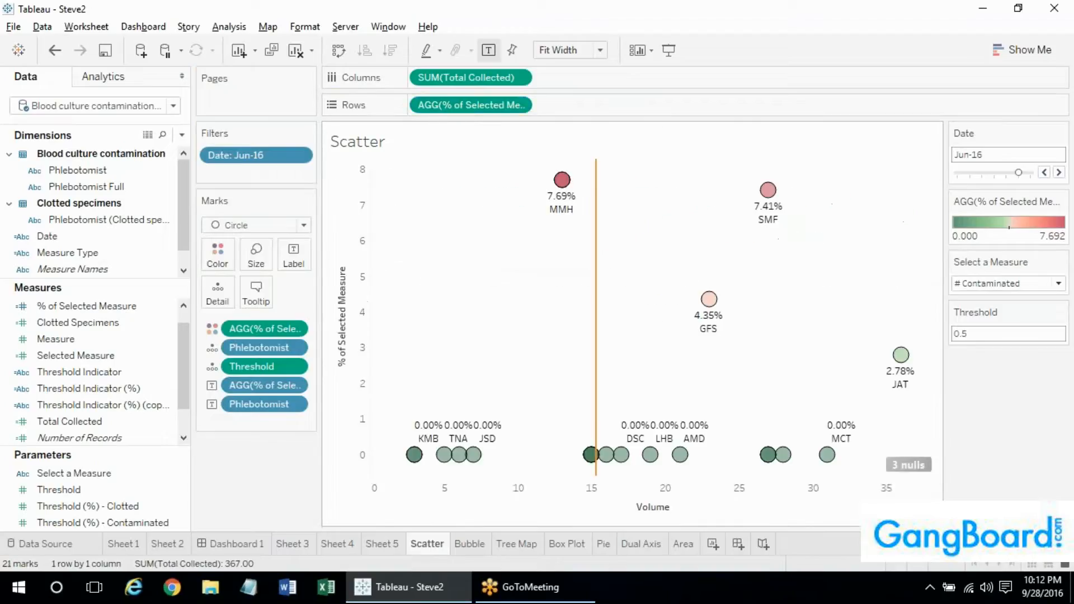
# Hide the null values indicator on the scatter plot
pyautogui.moveTo(931, 472)
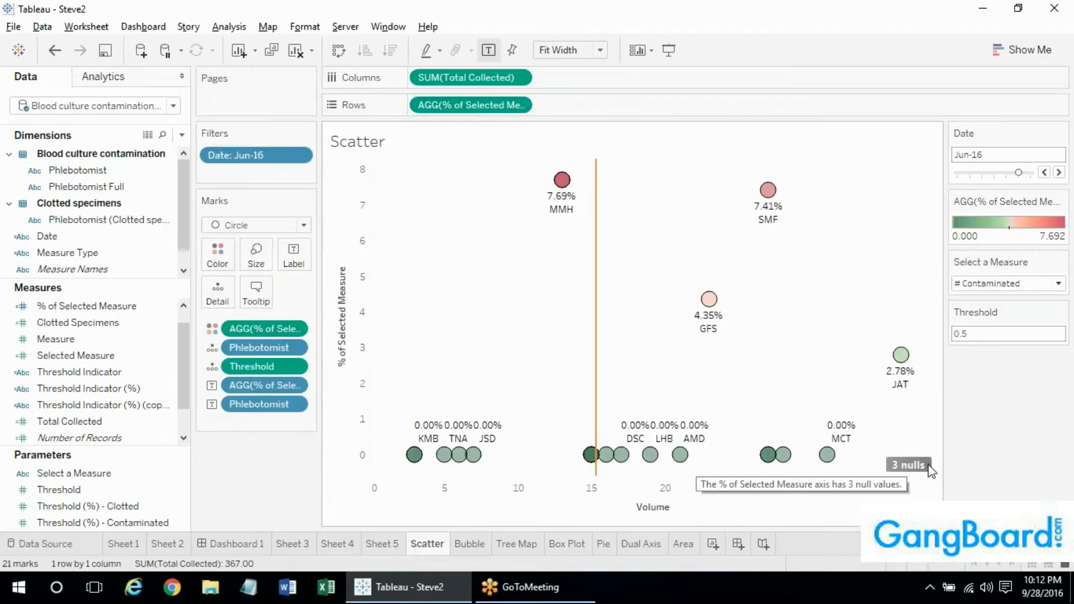
pyautogui.rightClick(931, 471)
pyautogui.click(944, 477)
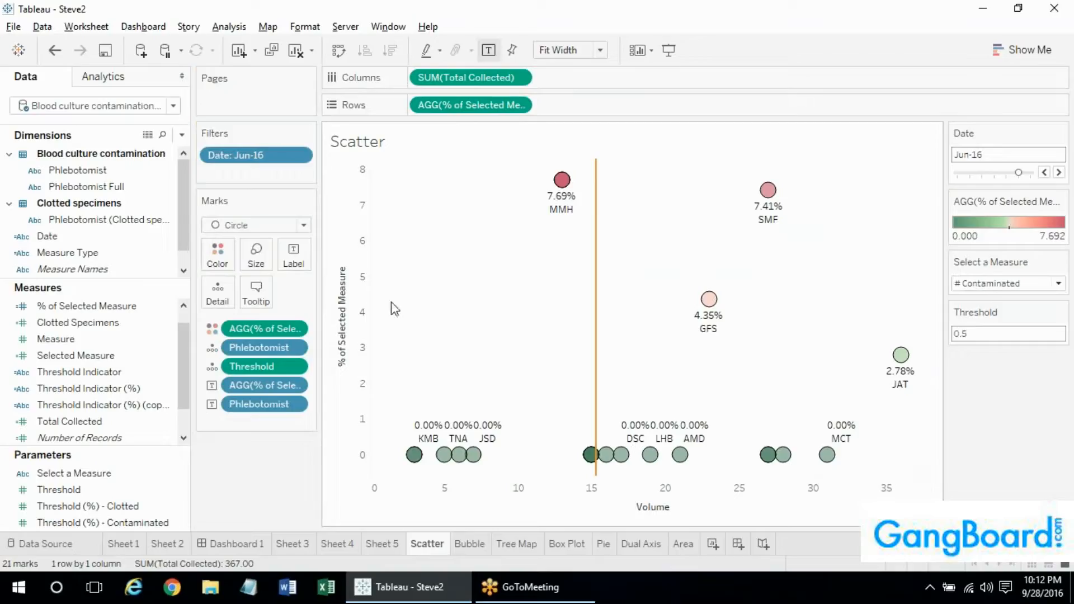
# Duplicate the % of Selected Measure calculated field and open the copy's formula for editing
pyautogui.click(122, 373)
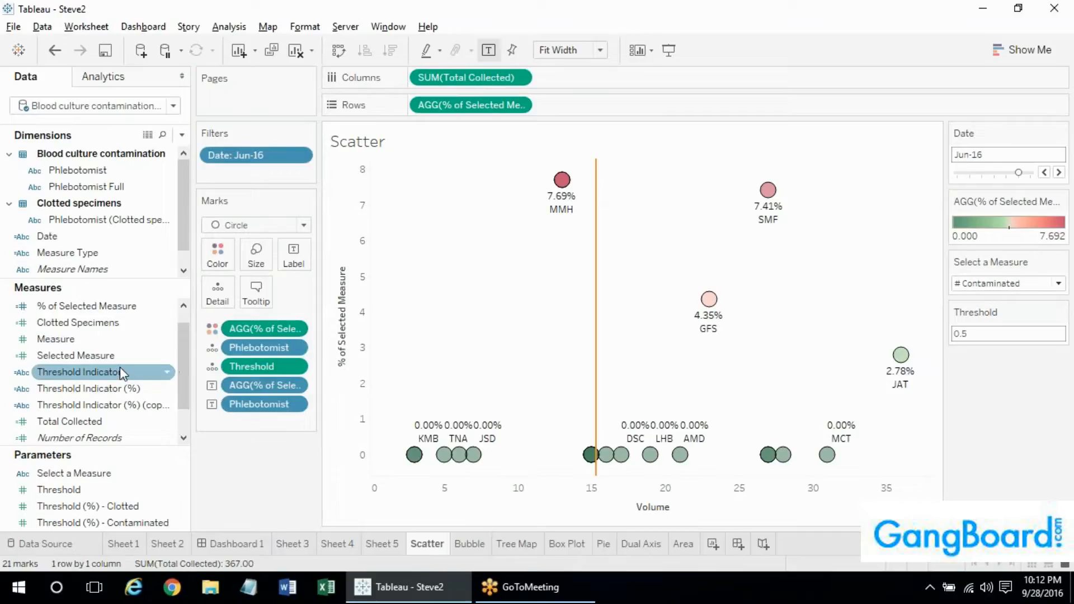
pyautogui.rightClick(127, 306)
pyautogui.click(197, 113)
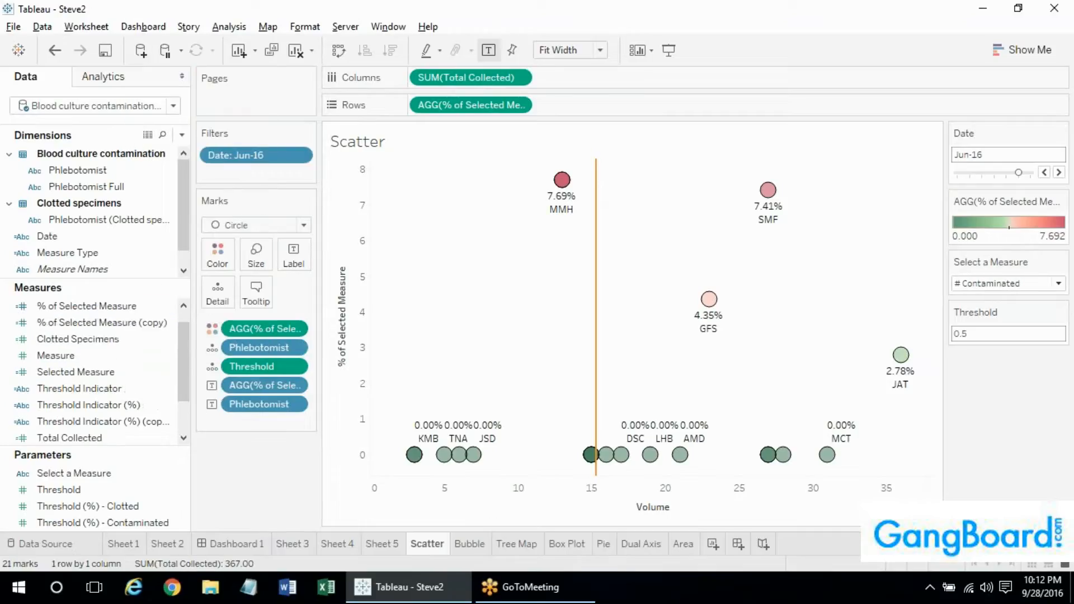
pyautogui.rightClick(141, 323)
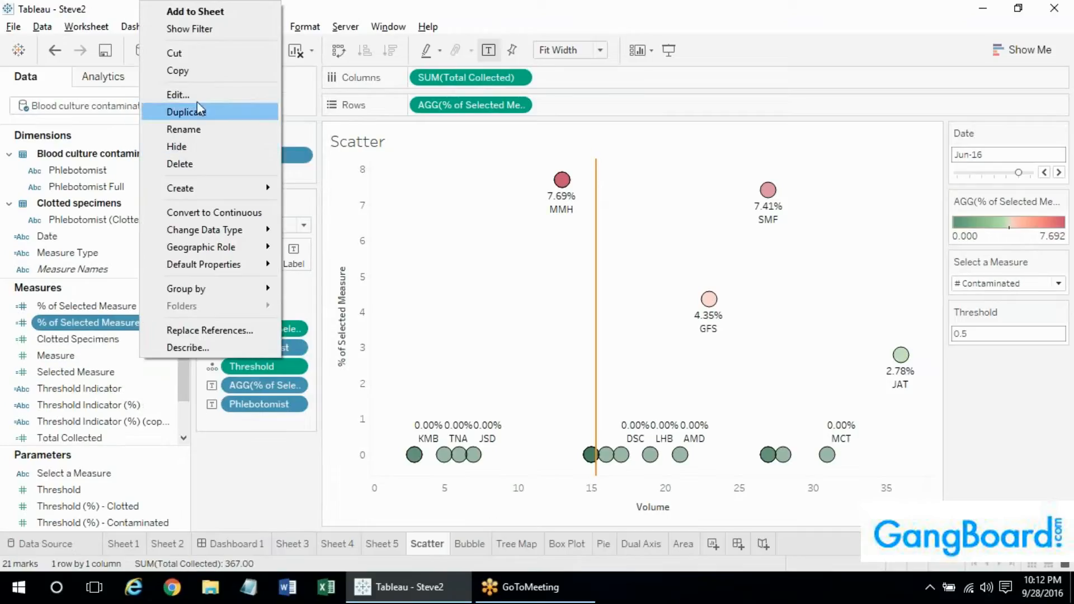
pyautogui.click(189, 97)
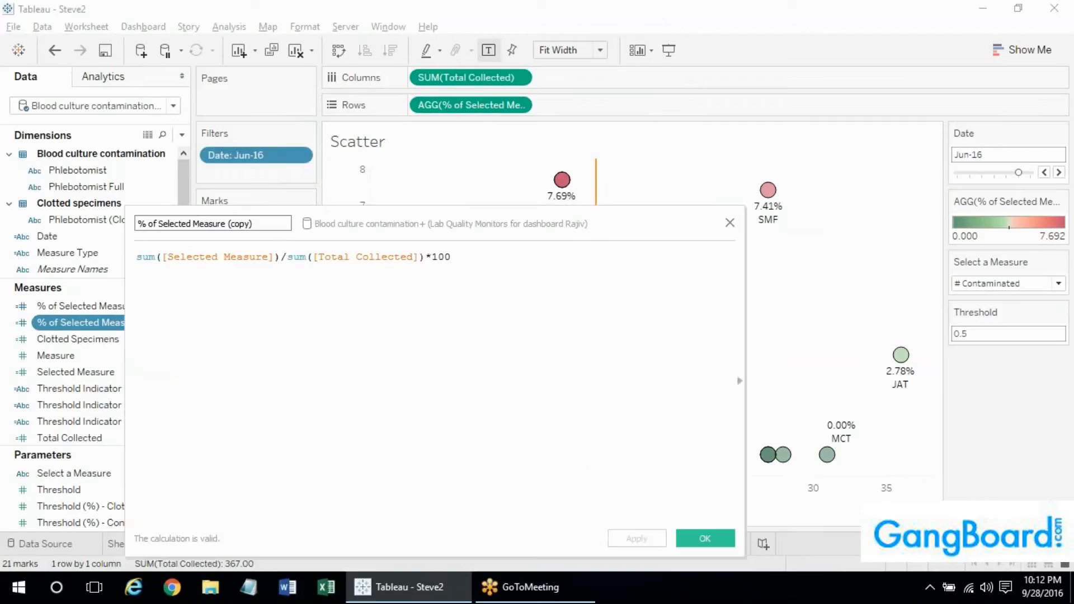
# Replace the copied formula with an if clause that returns 2.5 when [Select a Measure] = "Overall"
pyautogui.click(137, 257)
pyautogui.press('Return')
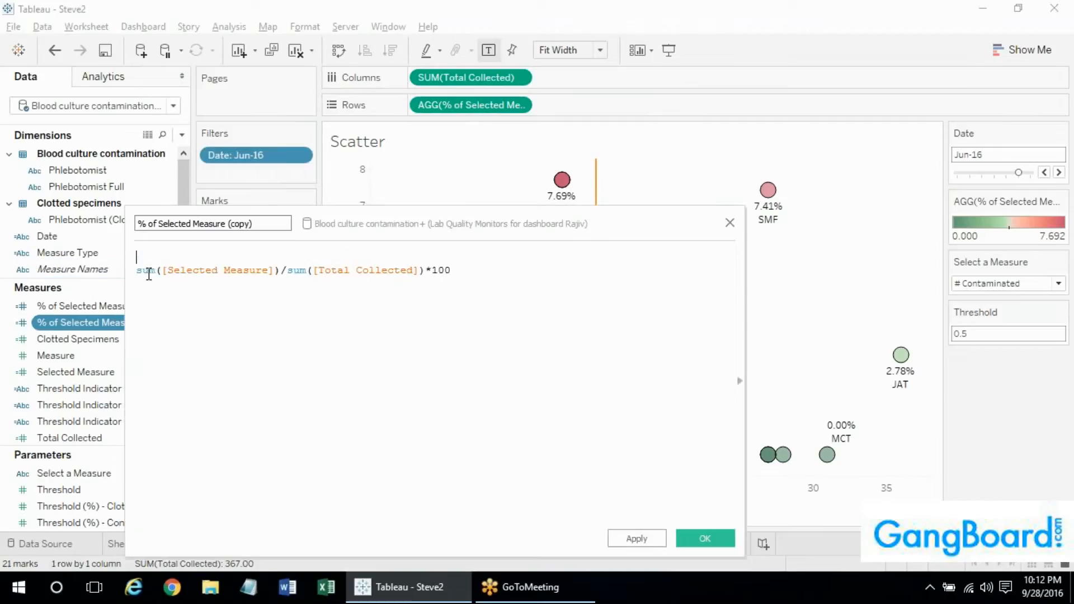
pyautogui.write('if selec')
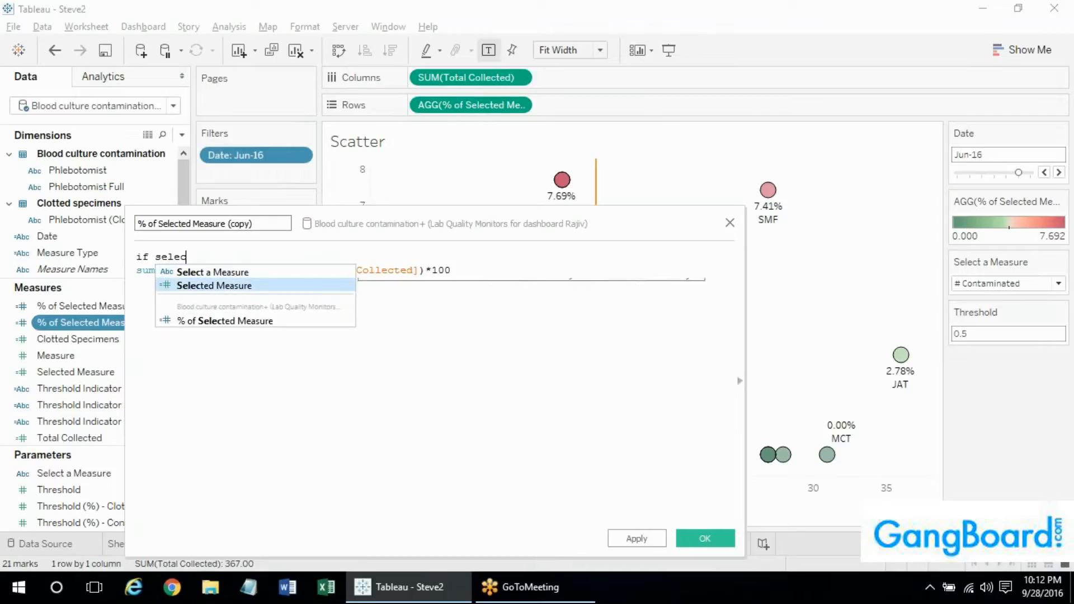
pyautogui.press('Up')
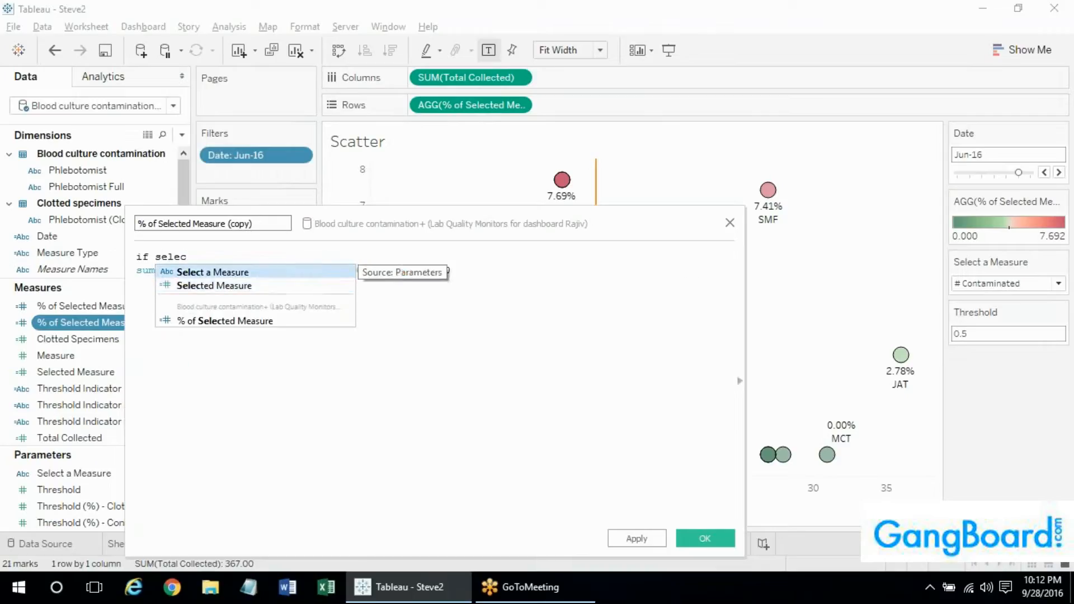
pyautogui.press('Return')
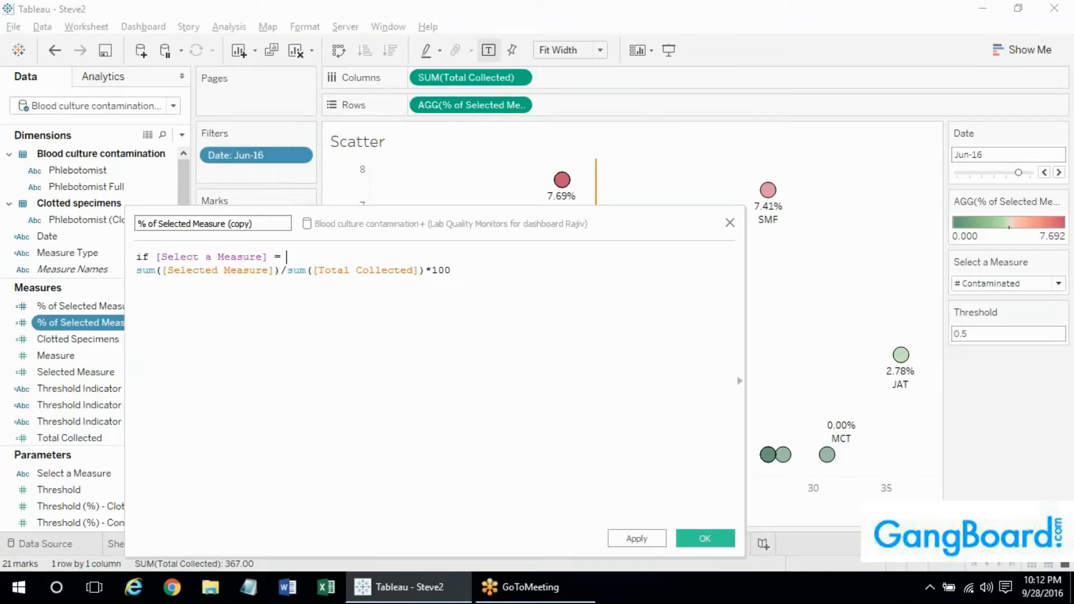
pyautogui.write('= "')
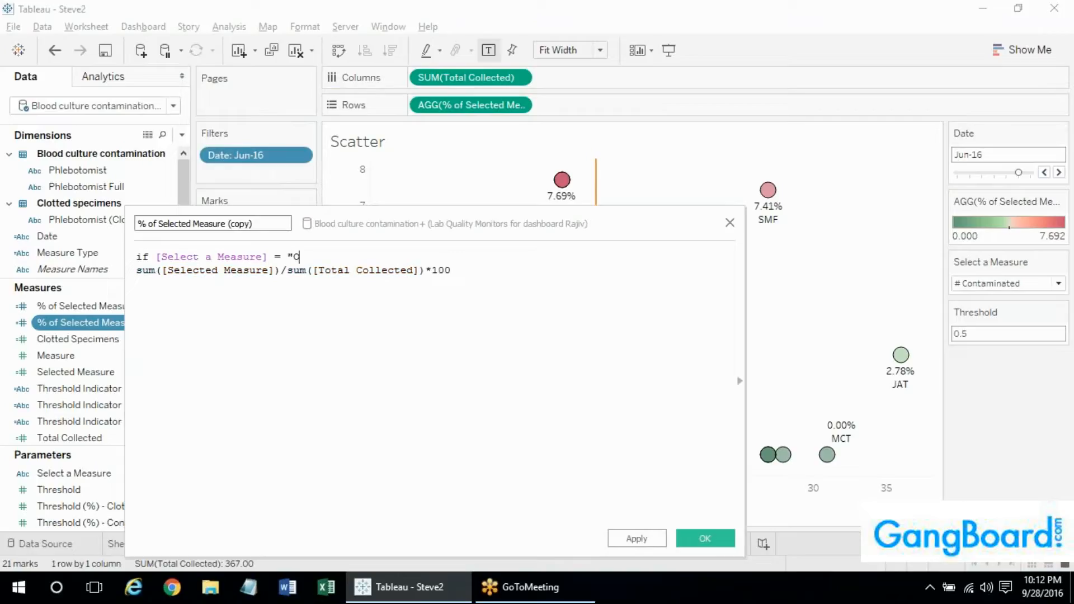
pyautogui.write('Overall" ')
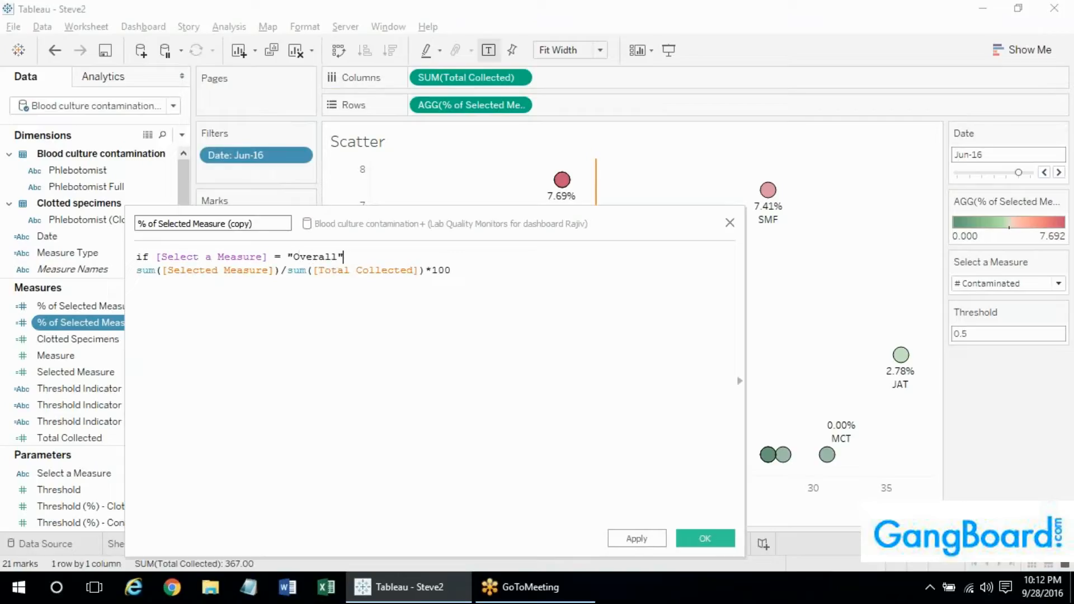
pyautogui.write('then')
pyautogui.press('Return')
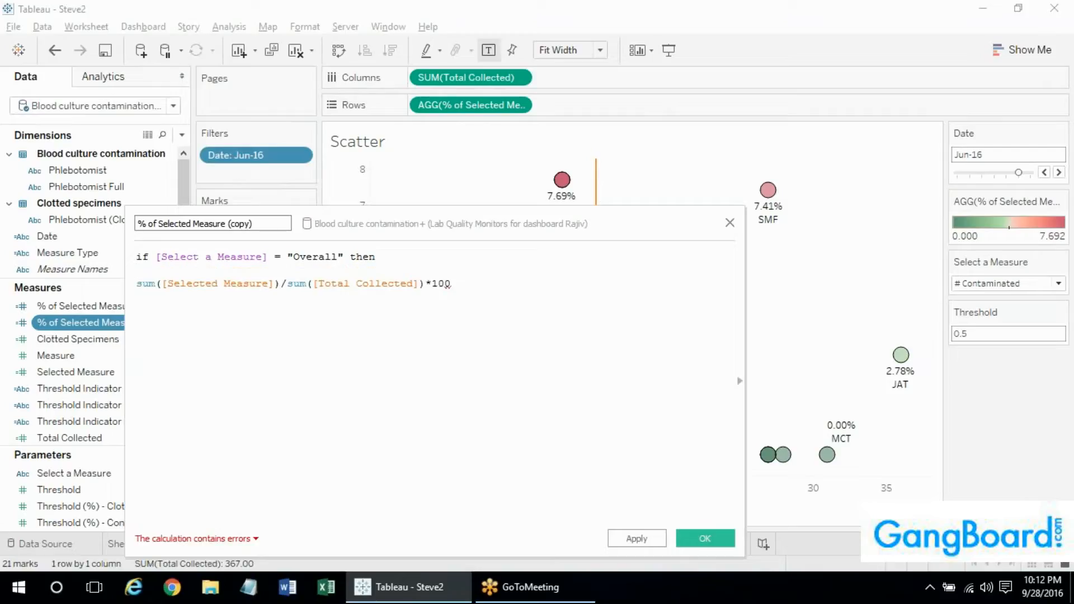
pyautogui.keyDown('shift'); pyautogui.click(449, 284); pyautogui.keyUp('shift')
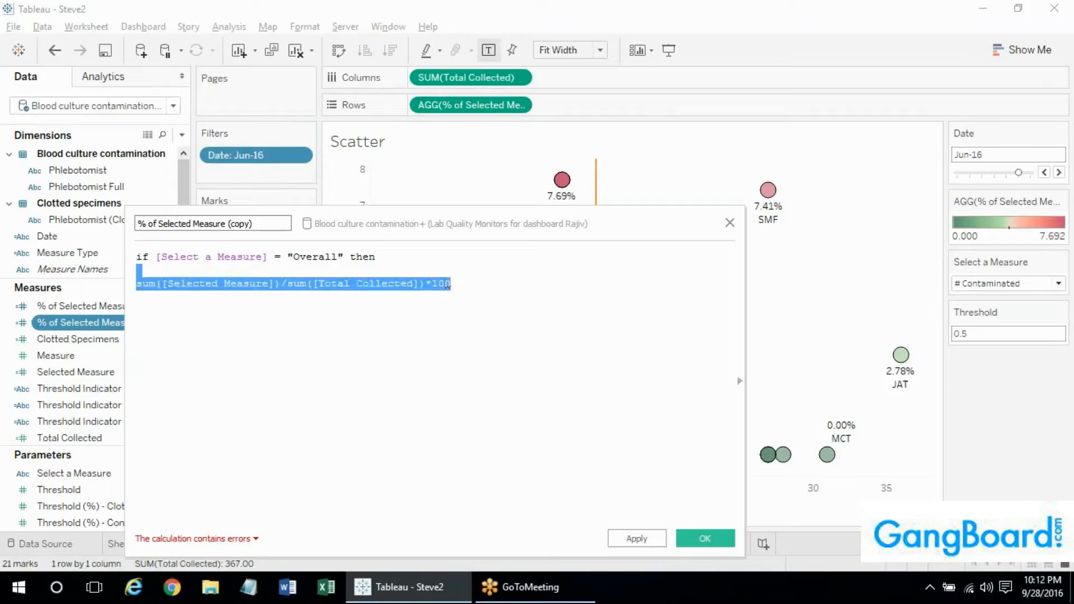
pyautogui.write('2.')
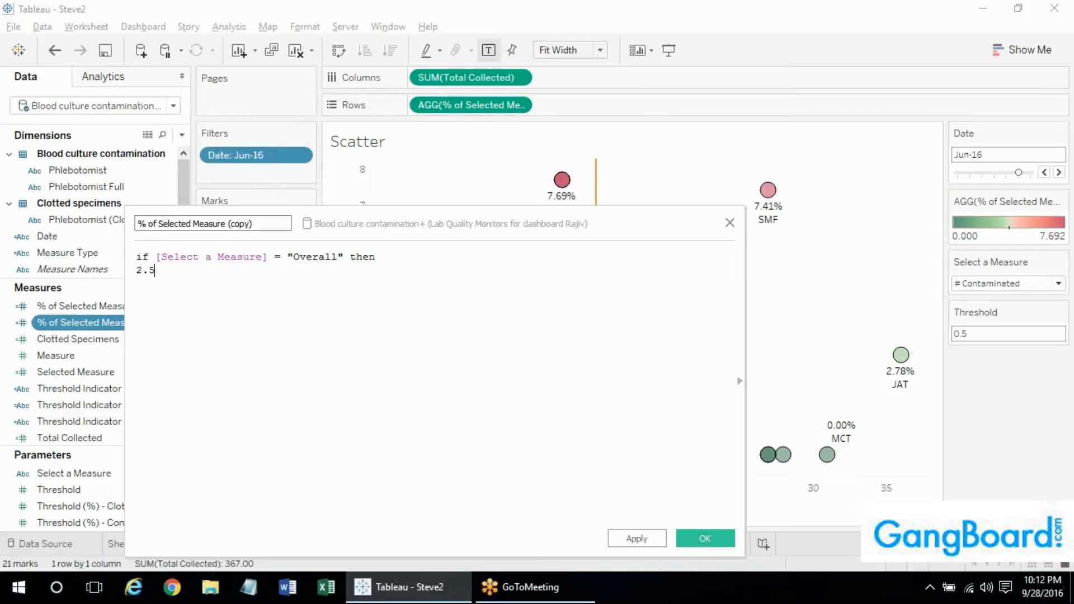
pyautogui.write('5')
# Add an elseif clause to the formula that returns 2 when [Select a Measure] = "# Contaminated"
pyautogui.press('Return')
pyautogui.write('else')
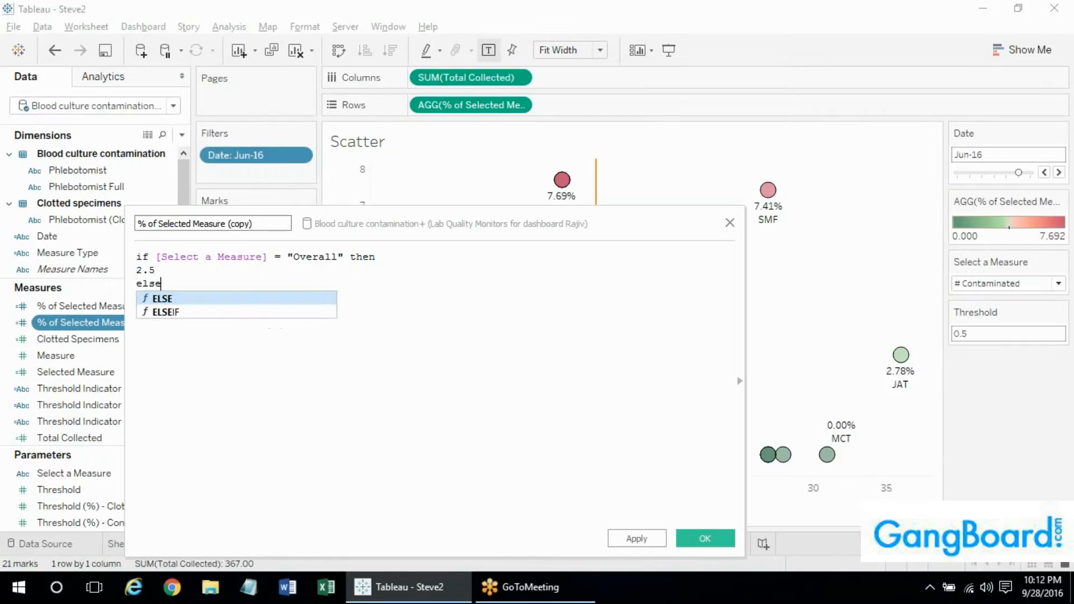
pyautogui.write('if sel')
pyautogui.press('Return')
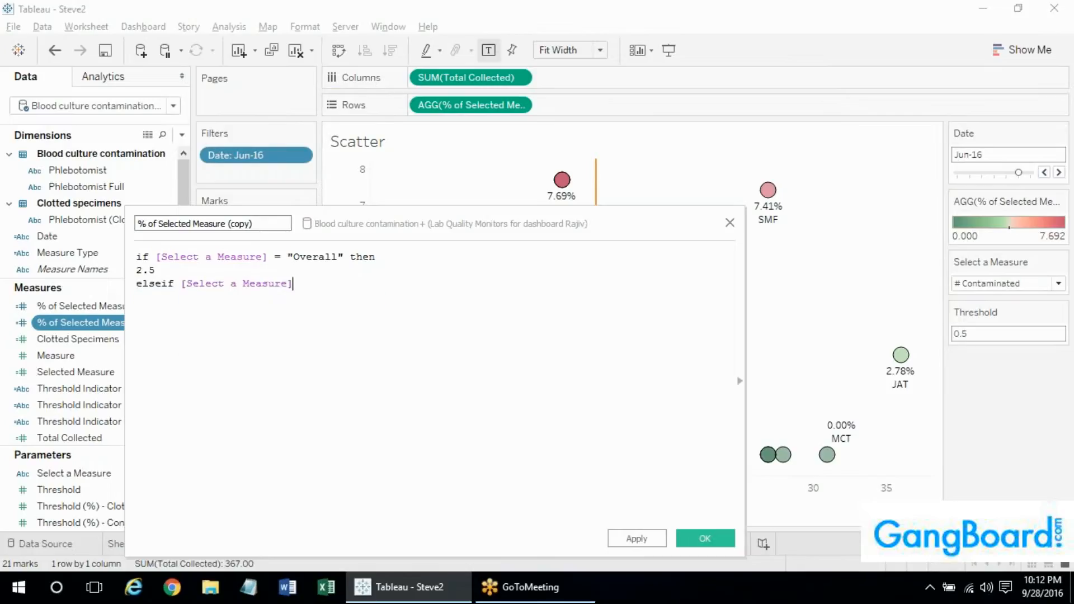
pyautogui.write('= "# Contaminated" then')
pyautogui.press('Return')
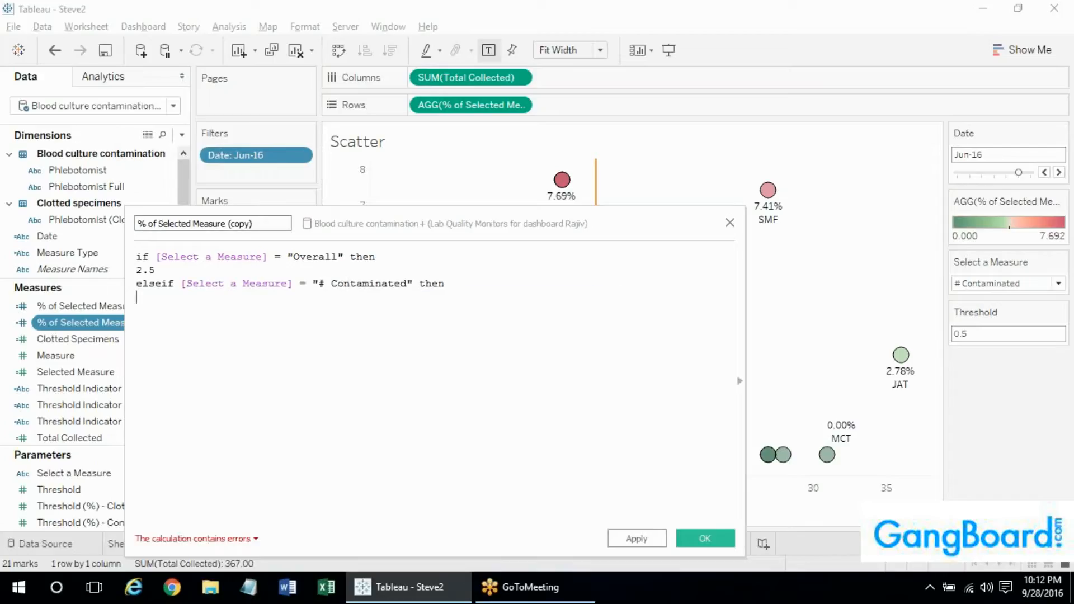
pyautogui.write('2')
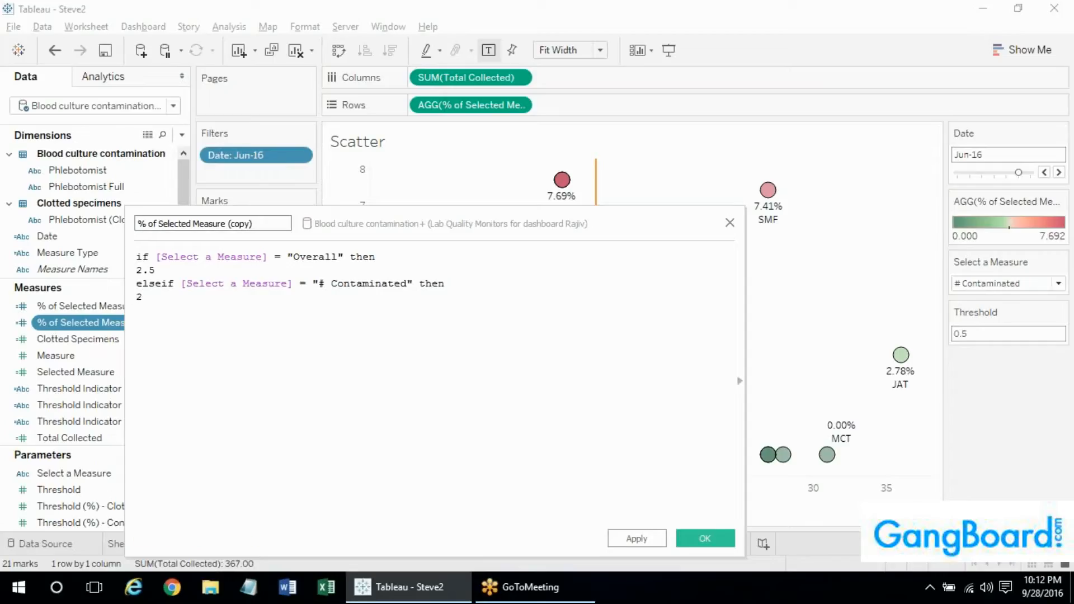
# Finish the formula with an ELSE branch that returns 0.5 and a closing END
pyautogui.press('Return')
pyautogui.write('e')
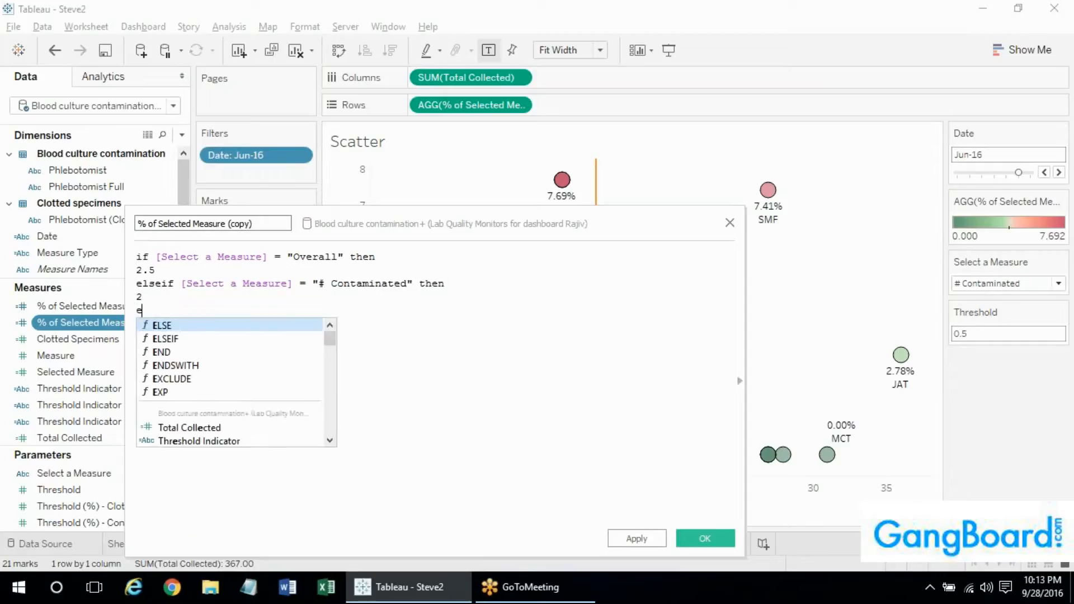
pyautogui.write('lse')
pyautogui.press('Return')
pyautogui.press('Return')
pyautogui.write('0.')
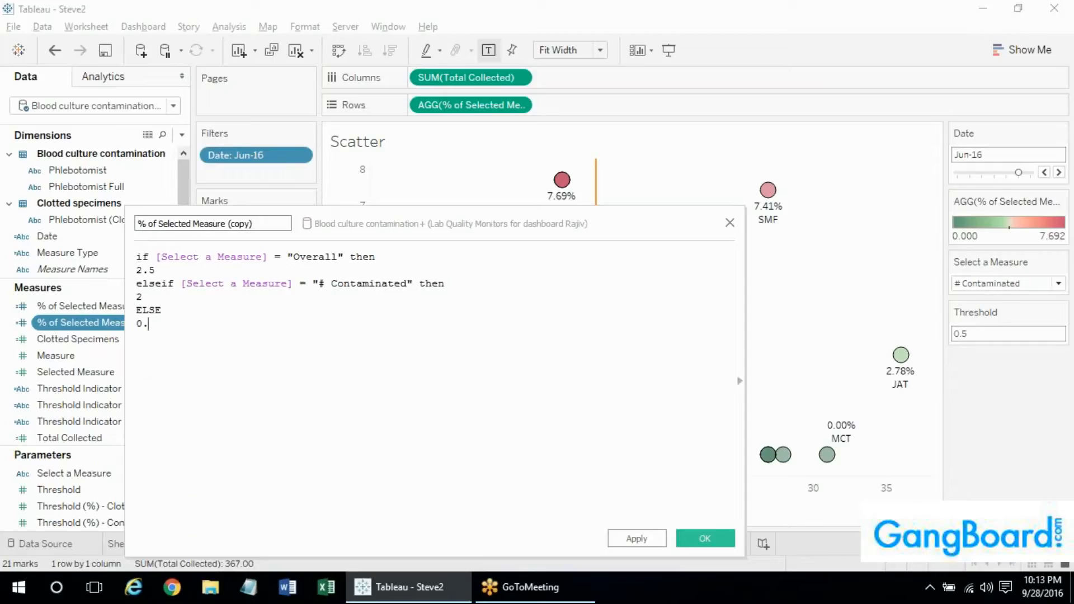
pyautogui.write('5')
pyautogui.write('end')
pyautogui.press('Return')
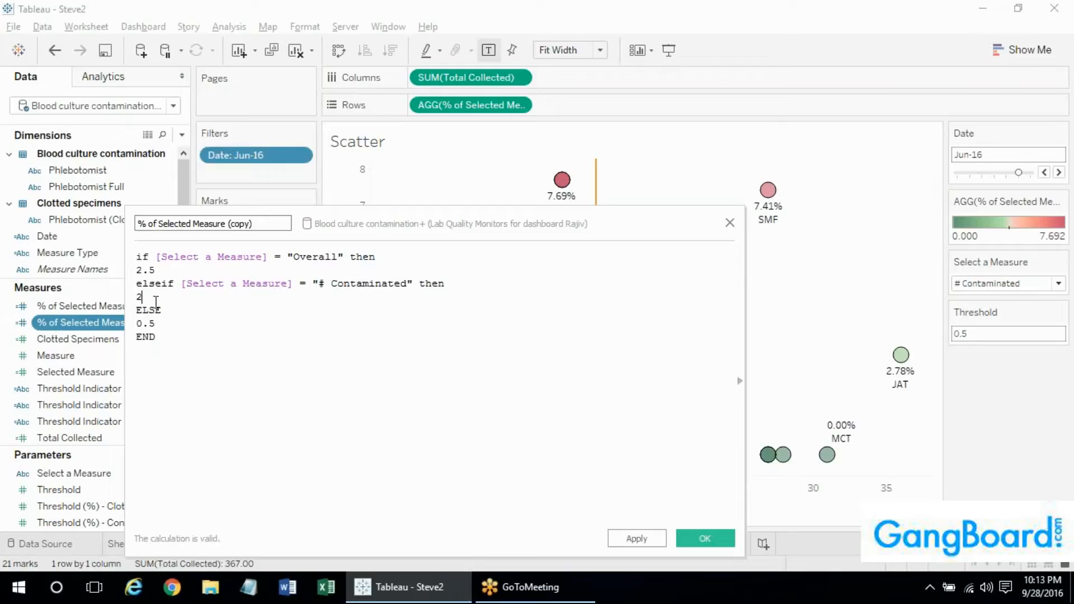
# Rename the copied calculated field as %(Reference Line) and save it
pyautogui.doubleClick(240, 223)
pyautogui.write('Ref')
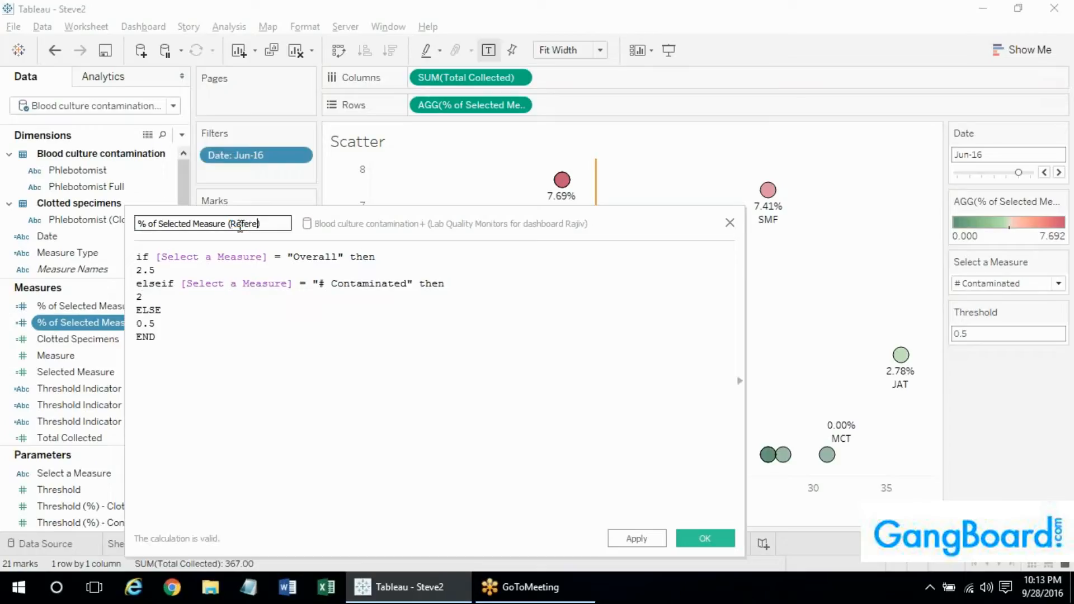
pyautogui.write('erence Line')
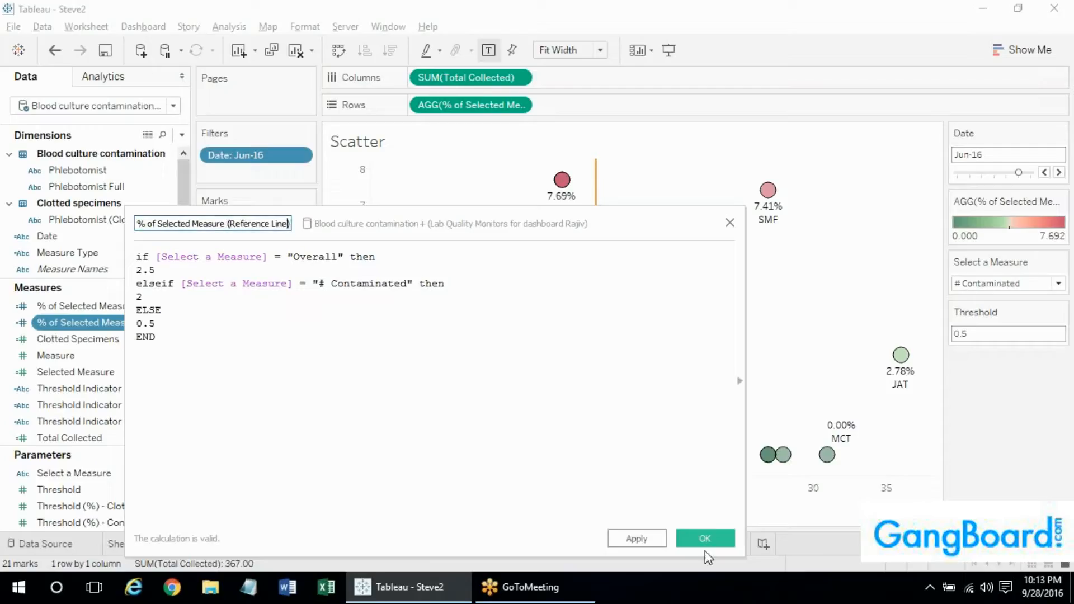
pyautogui.click(159, 220)
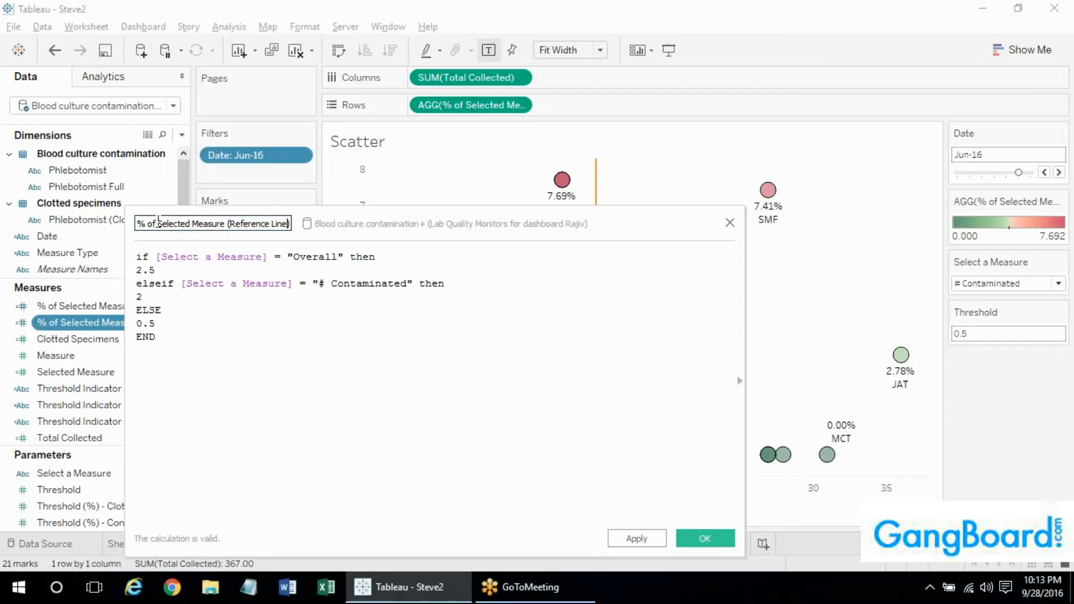
pyautogui.moveTo(149, 222); pyautogui.dragTo(227, 223)
pyautogui.press('BackSpace')
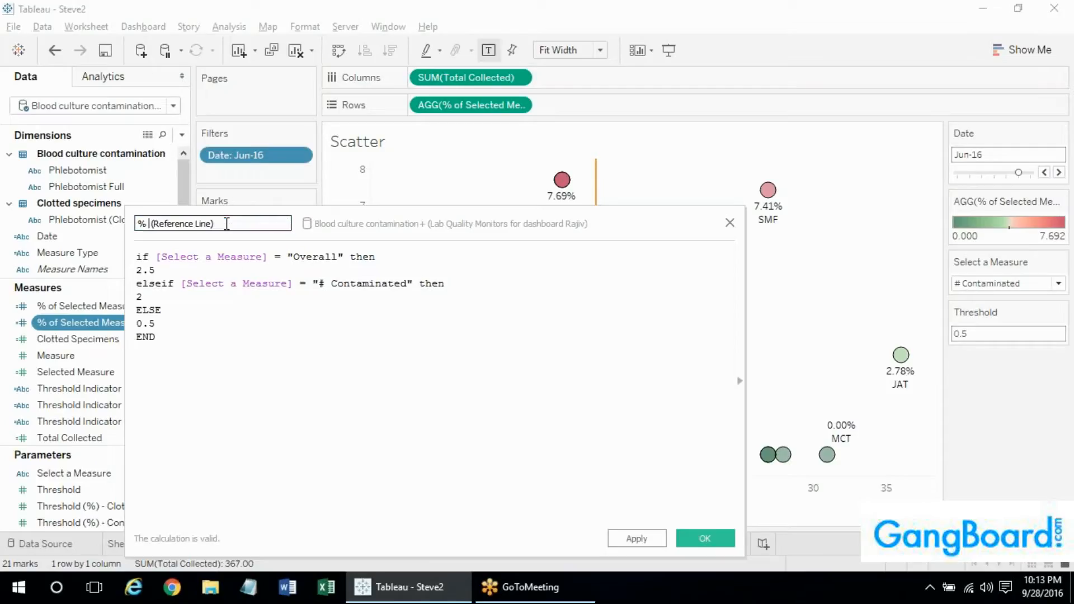
pyautogui.press('BackSpace')
pyautogui.press('BackSpace')
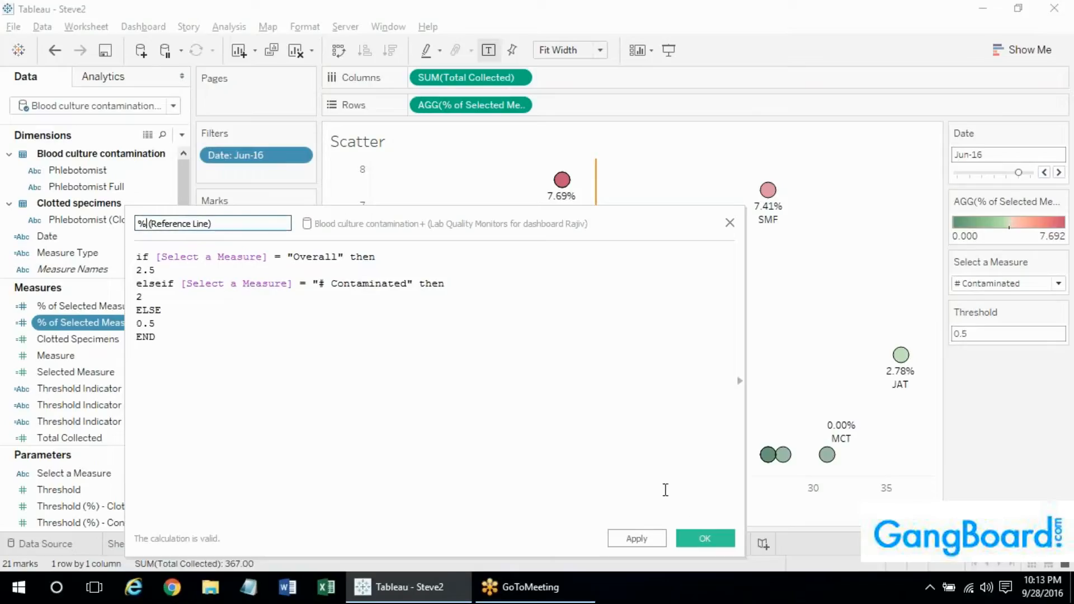
pyautogui.click(700, 537)
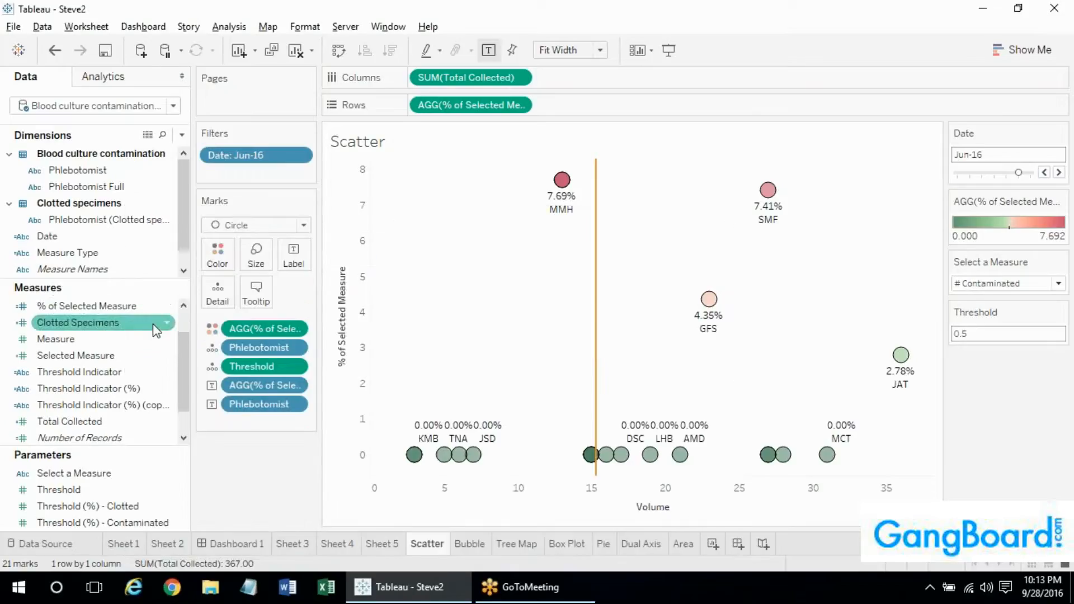
# Add the % (Reference Line) measure to the scatter plot's Detail marks
pyautogui.moveTo(181, 350); pyautogui.dragTo(216, 293)
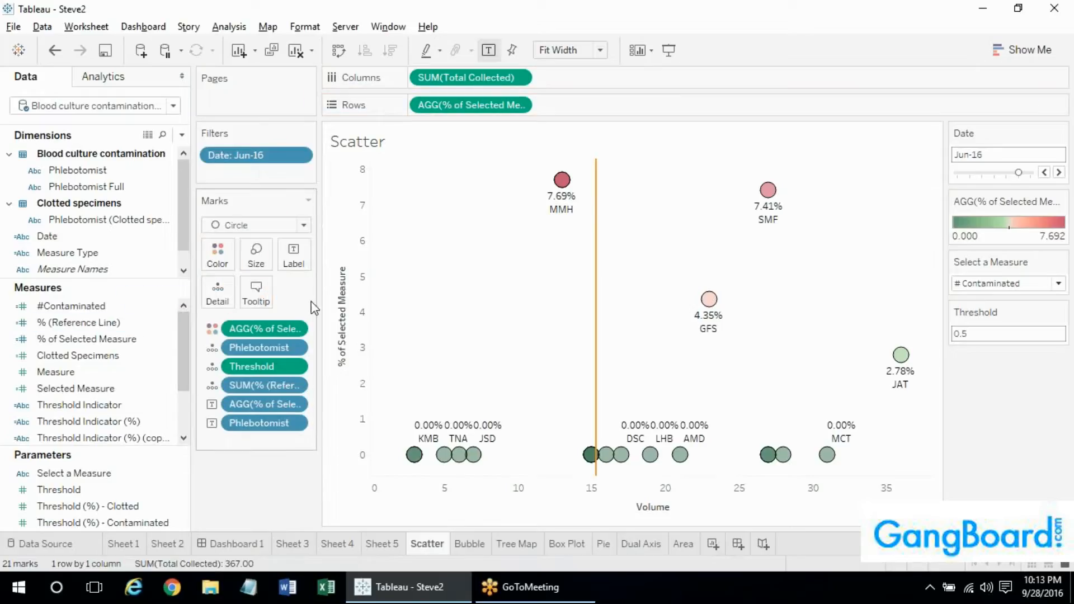
# Try a reference line on the % of Selected Measure axis at the Minimum of AGG(% of Selected Measure), labelled with its value
pyautogui.rightClick(345, 303)
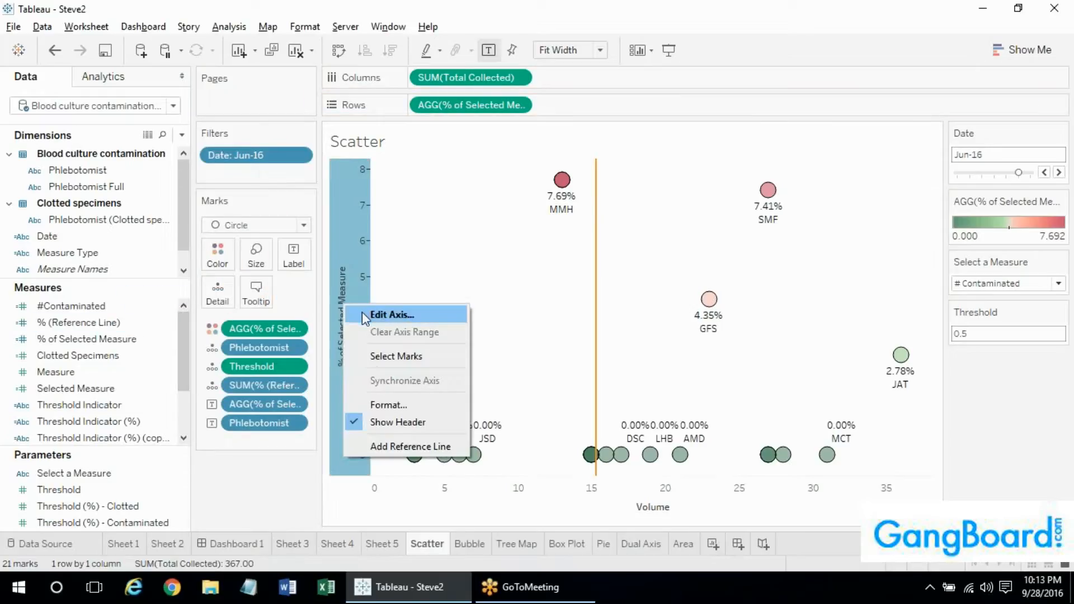
pyautogui.click(392, 446)
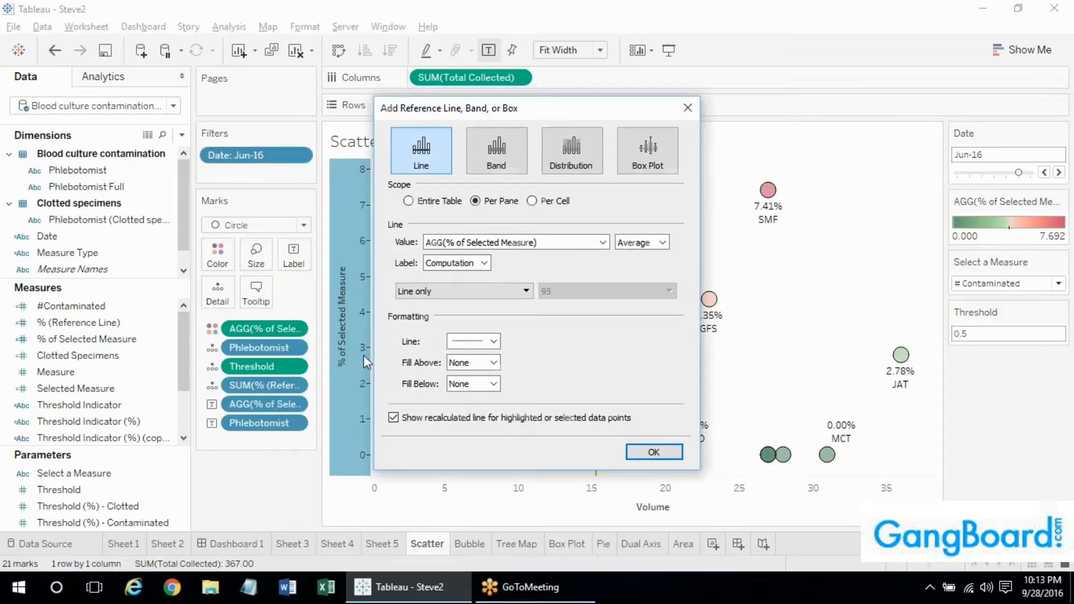
pyautogui.click(466, 264)
pyautogui.click(464, 289)
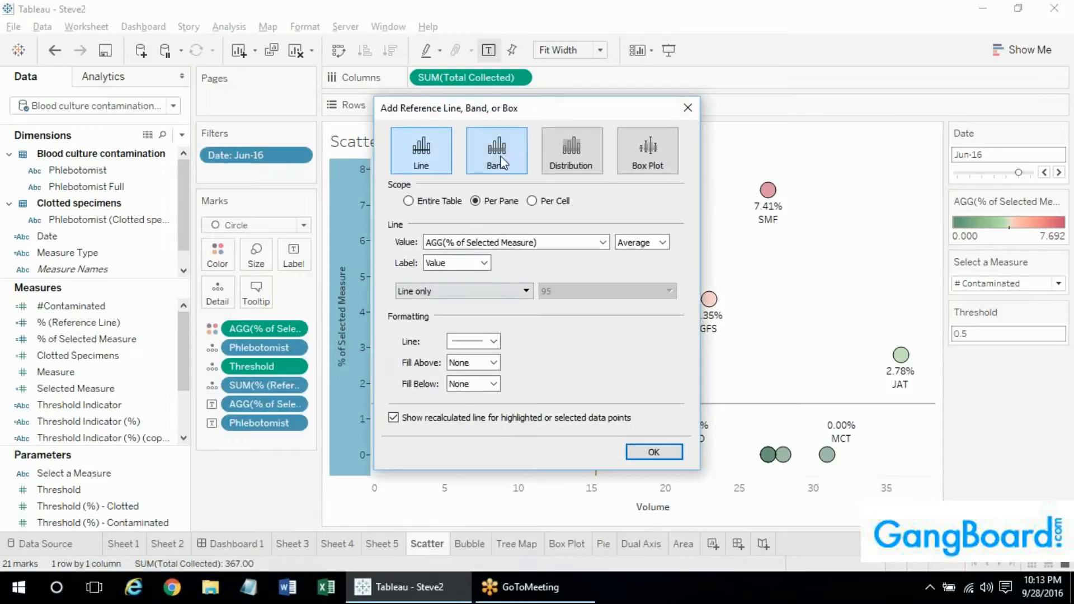
pyautogui.moveTo(550, 114); pyautogui.dragTo(248, 53)
pyautogui.click(332, 178)
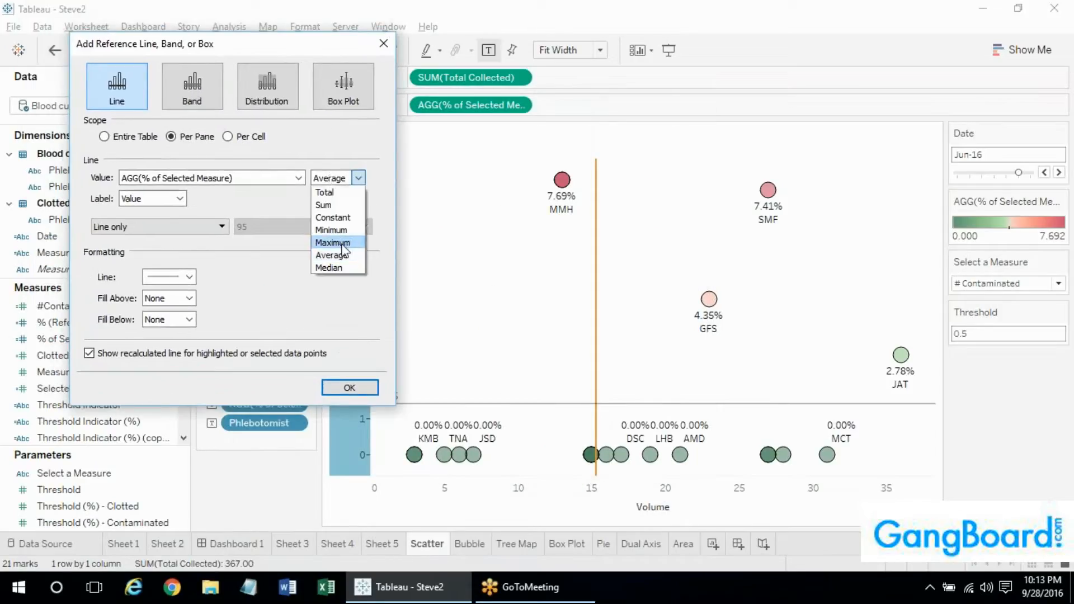
pyautogui.click(331, 230)
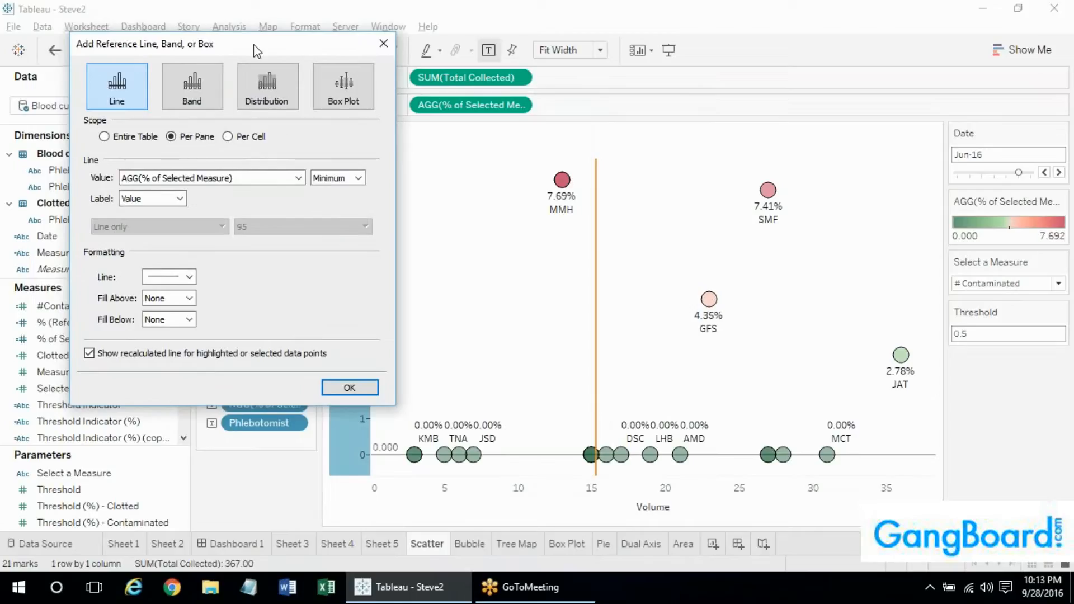
pyautogui.moveTo(253, 47); pyautogui.dragTo(247, 47)
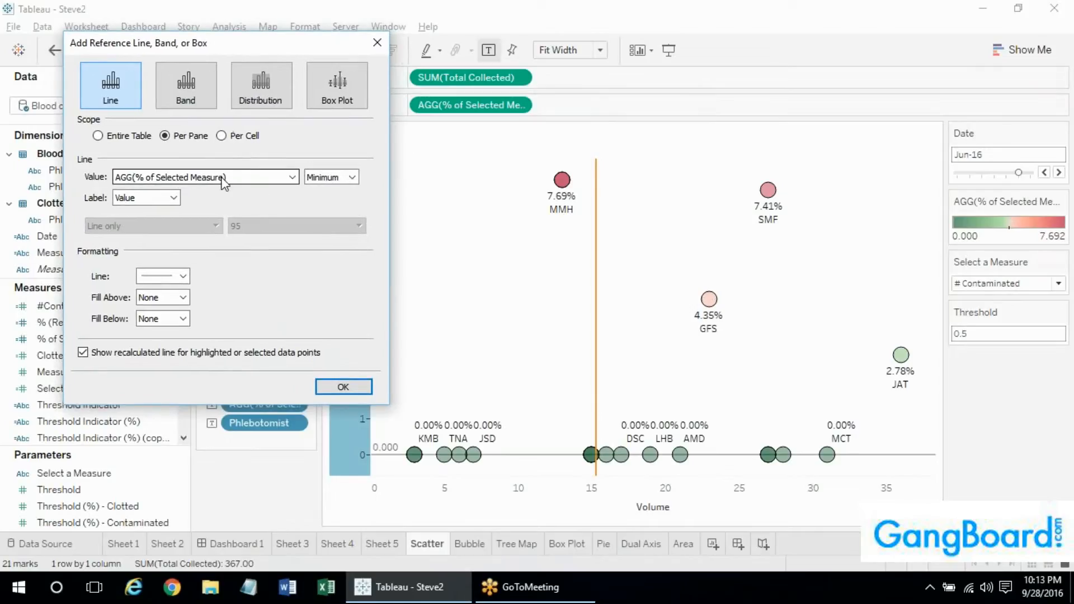
pyautogui.click(223, 178)
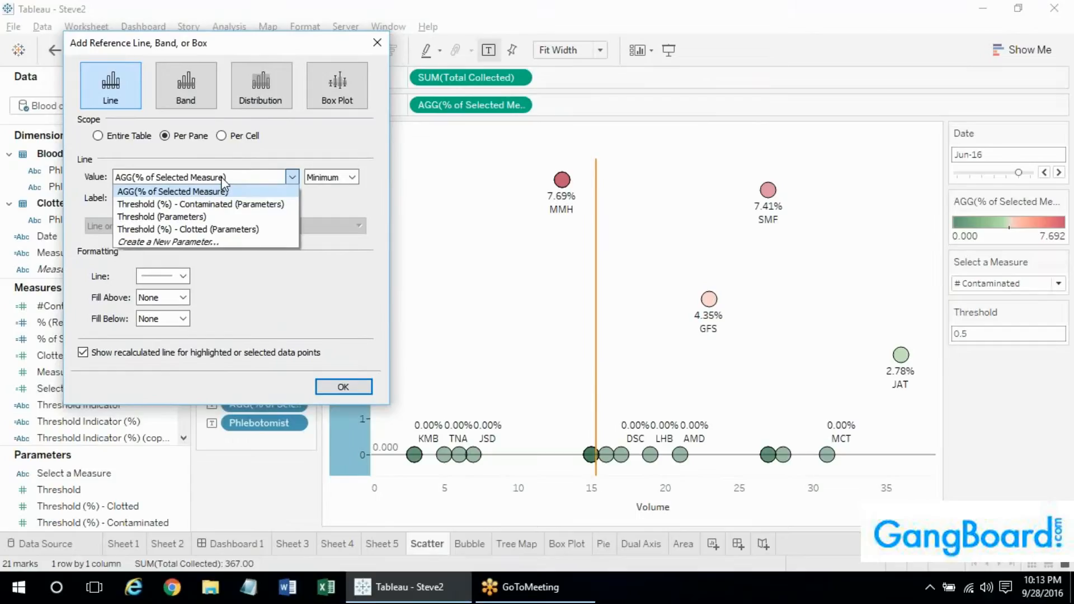
pyautogui.press('Escape')
pyautogui.press('Escape')
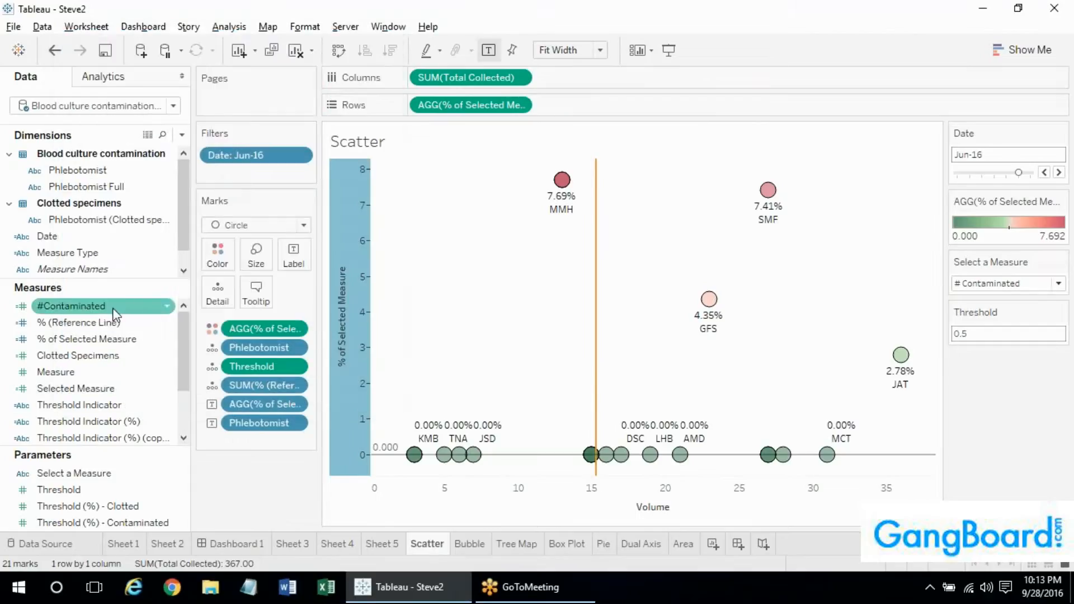
# Place a second copy of the % (Reference Line) measure on the Detail marks
pyautogui.click(109, 324)
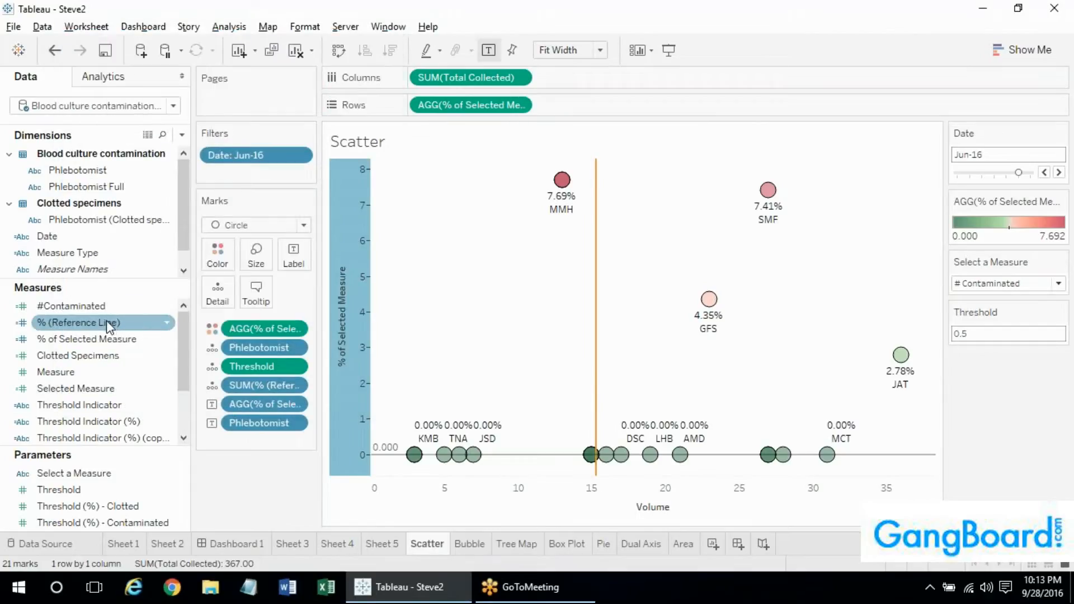
pyautogui.moveTo(108, 325); pyautogui.dragTo(218, 292)
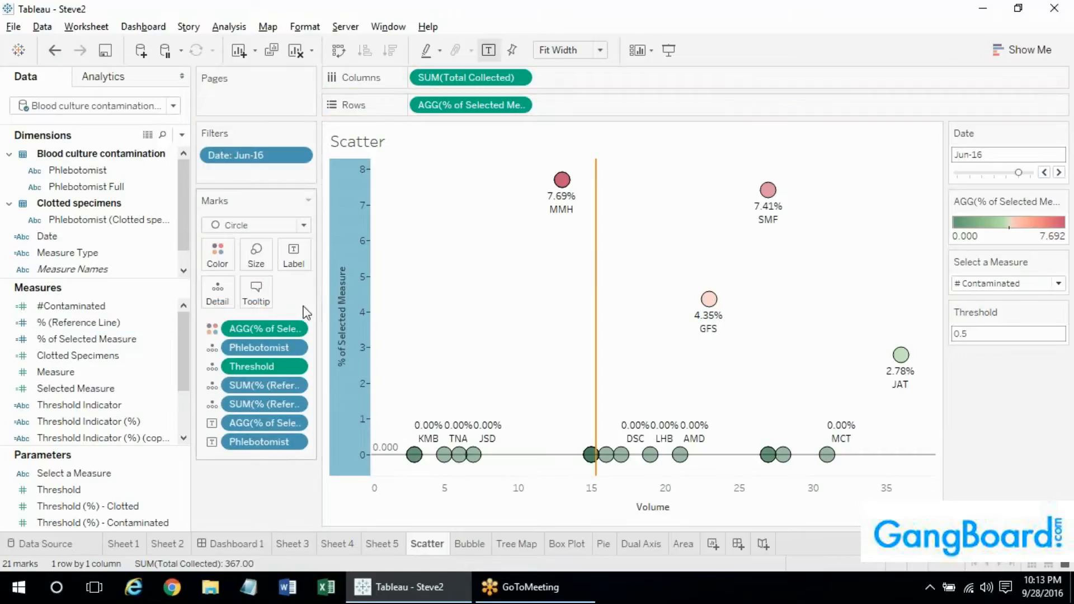
# Try another reference line on the % of Selected Measure axis, testing the Total and Sum aggregations and settling on Minimum
pyautogui.rightClick(340, 352)
pyautogui.click(393, 497)
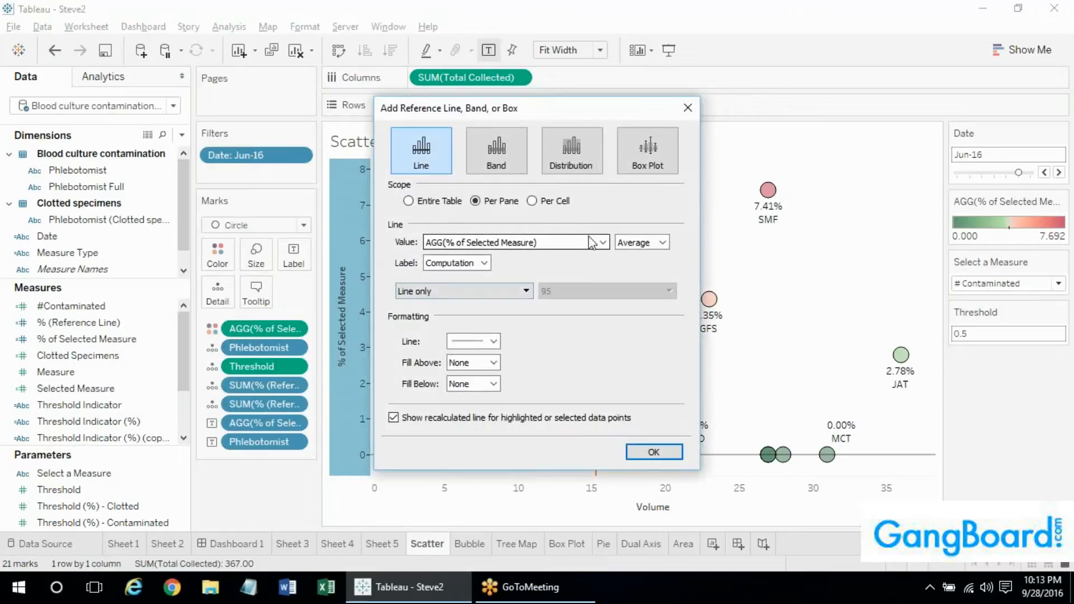
pyautogui.click(634, 243)
pyautogui.click(636, 258)
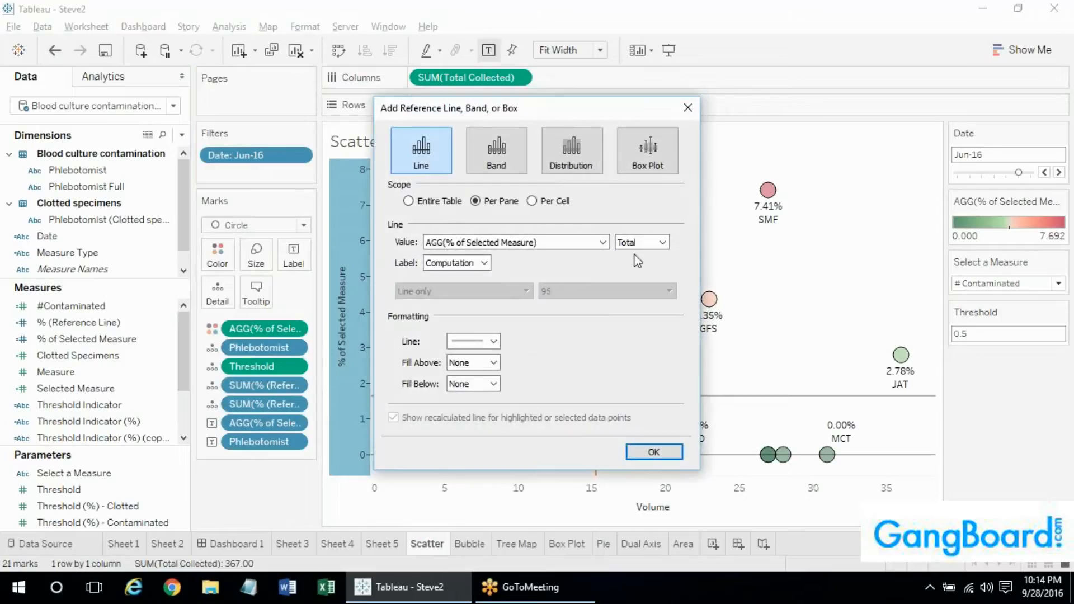
pyautogui.moveTo(568, 105); pyautogui.dragTo(224, 61)
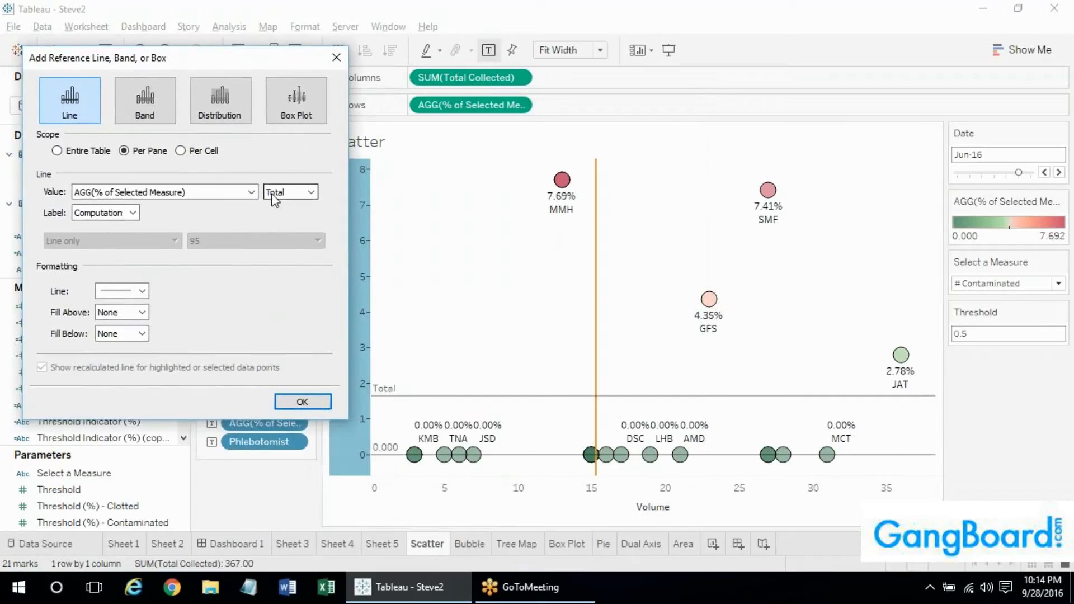
pyautogui.click(274, 195)
pyautogui.click(287, 222)
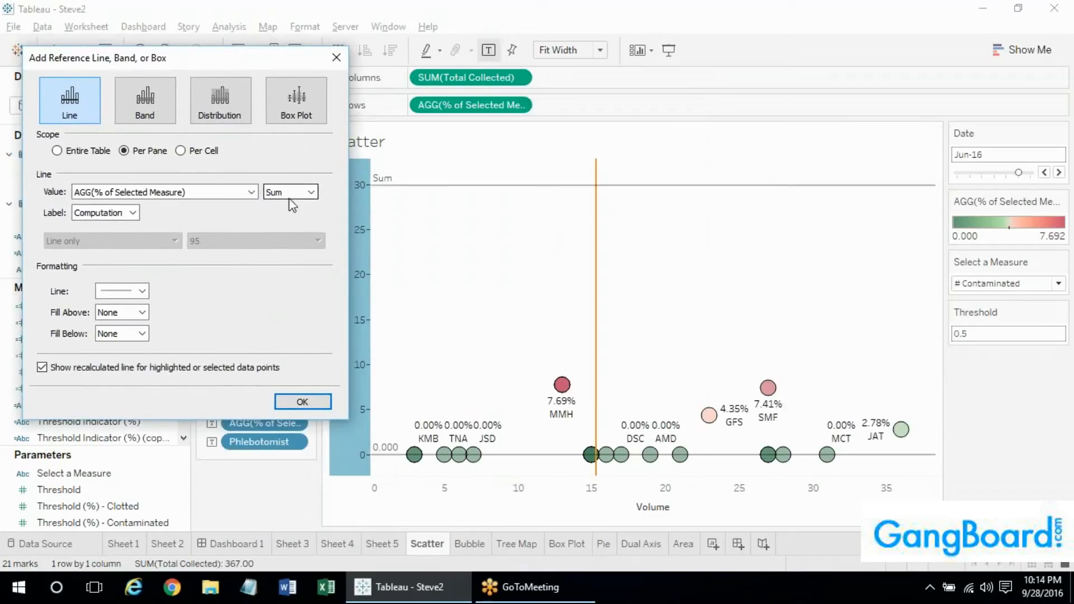
pyautogui.click(291, 193)
pyautogui.click(297, 244)
pyautogui.click(327, 404)
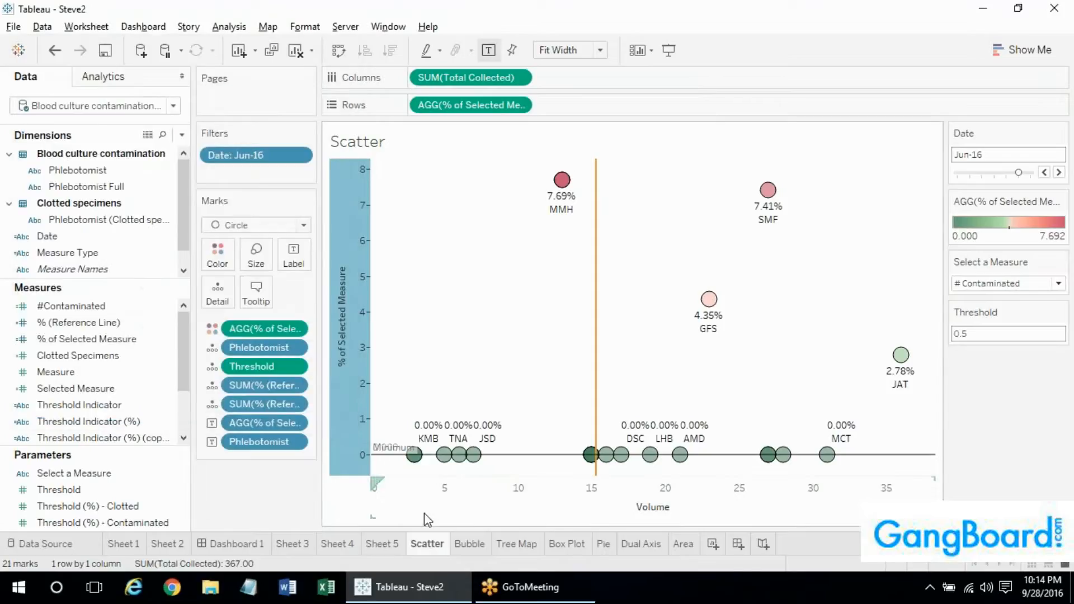
# Remove all reference lines from the % of Selected Measure axis
pyautogui.rightClick(352, 439)
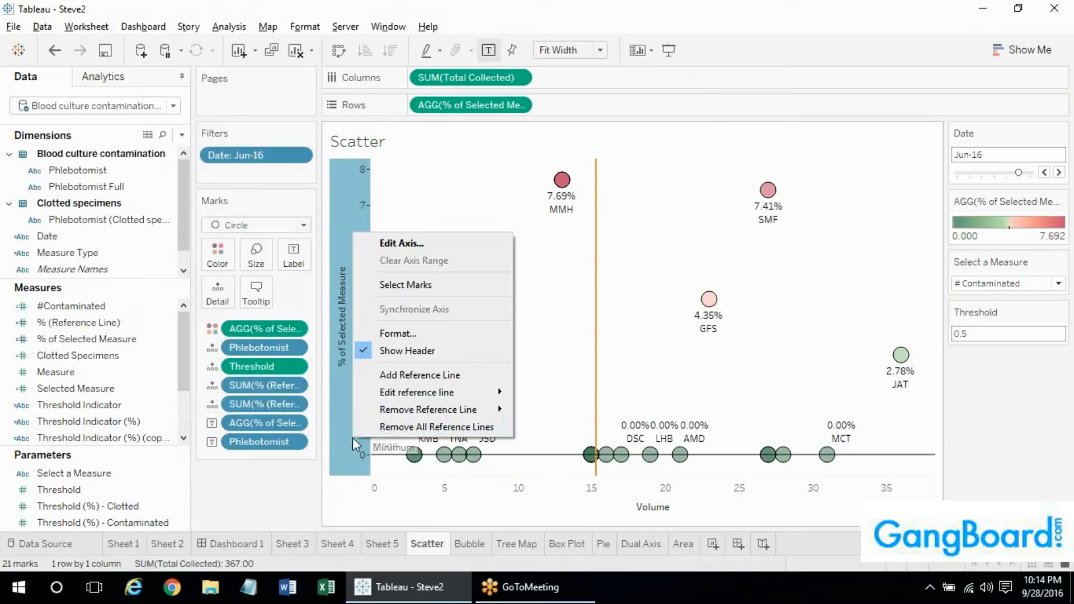
pyautogui.click(401, 428)
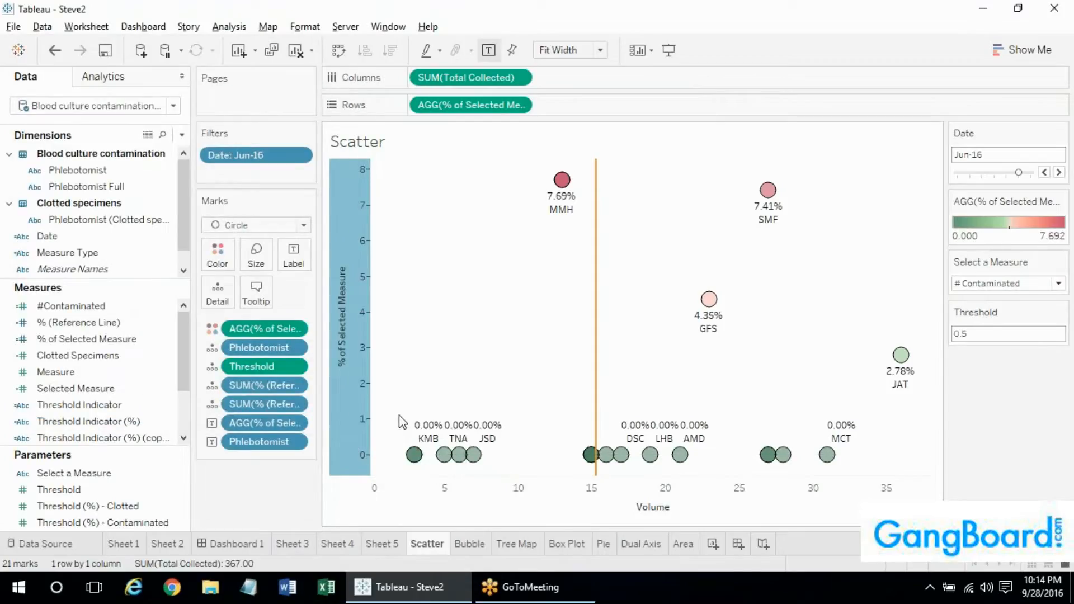
pyautogui.rightClick(336, 387)
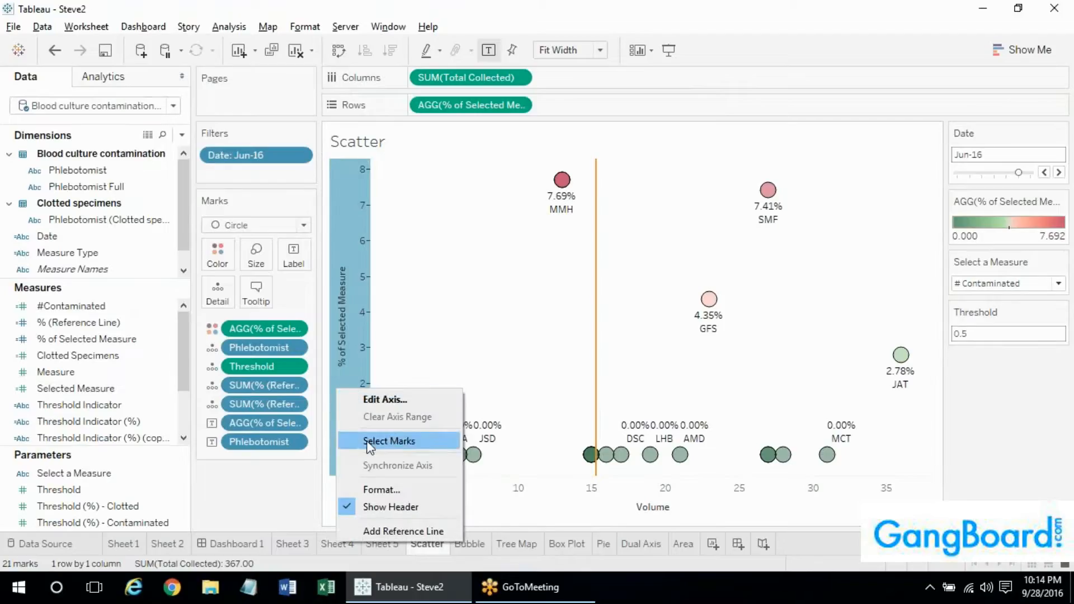
pyautogui.click(405, 531)
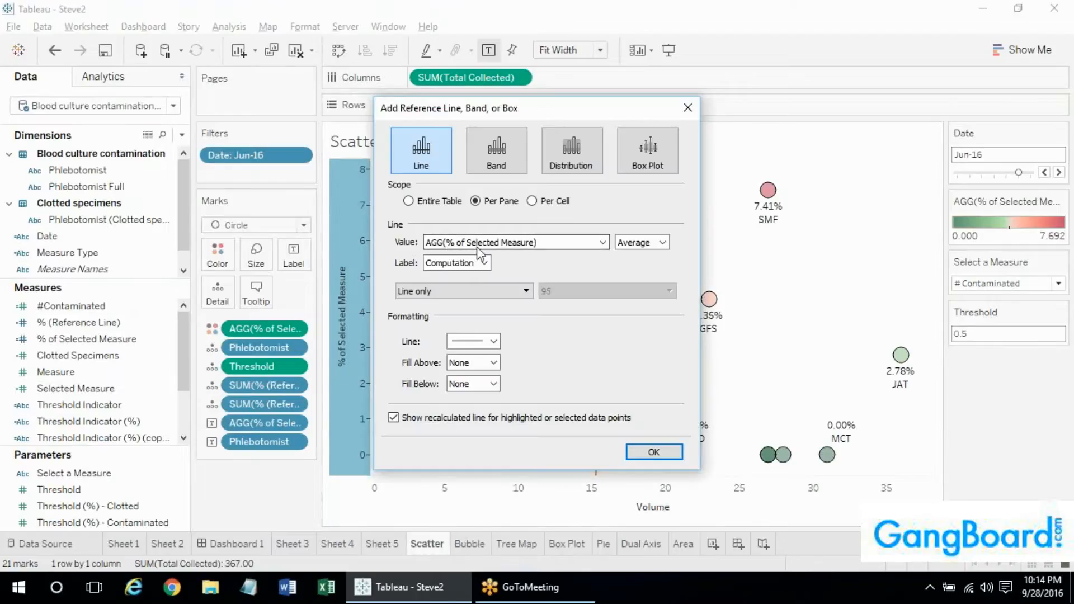
pyautogui.click(482, 252)
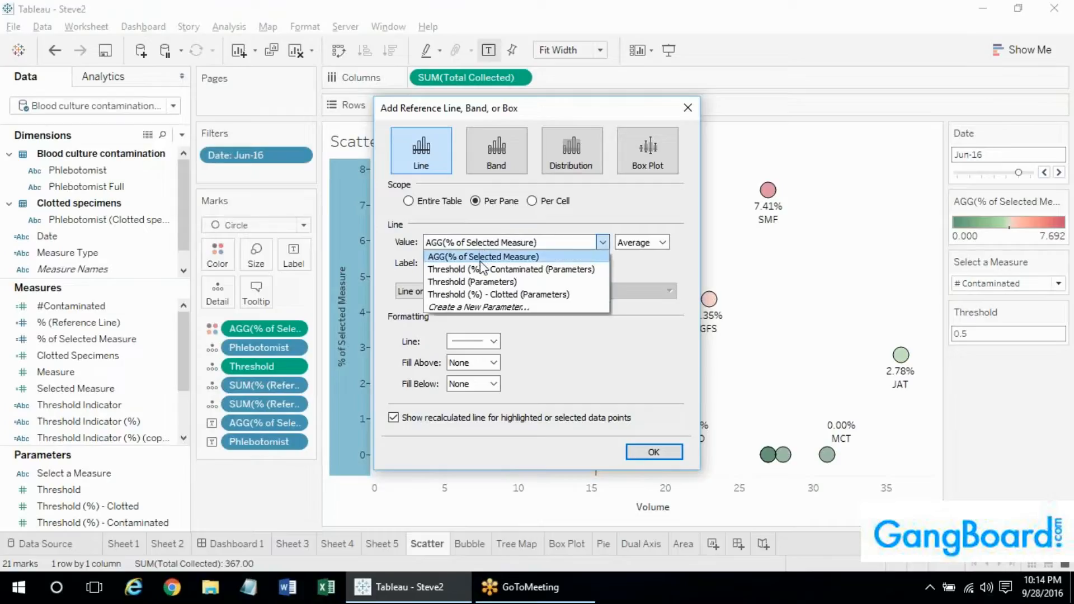
pyautogui.press('Escape')
pyautogui.press('Return')
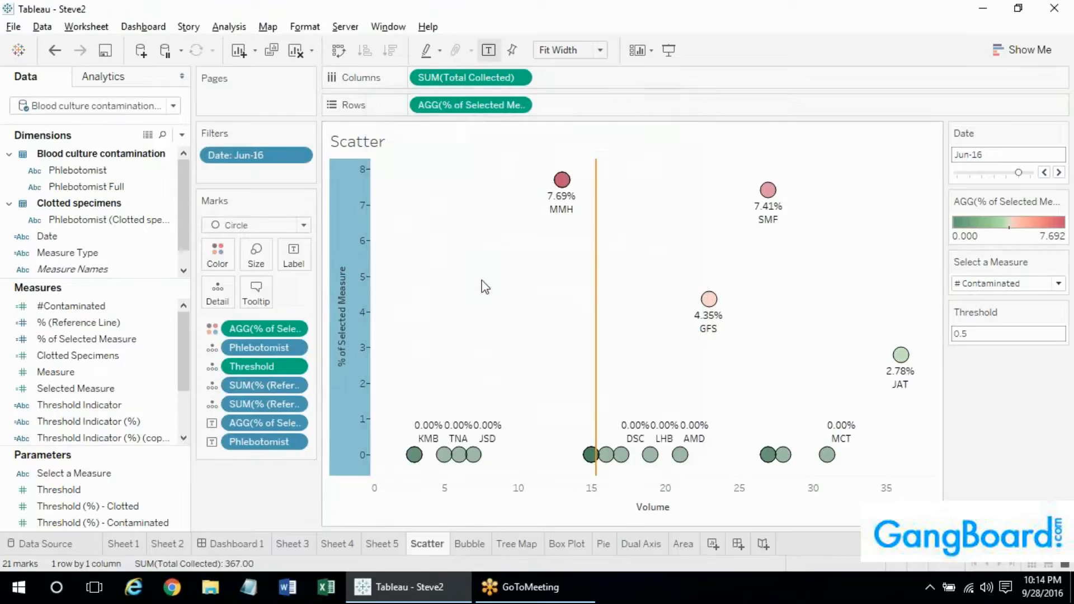
# Convert the second SUM(% (Reference Line)) field on the Detail marks from discrete to continuous
pyautogui.rightClick(282, 408)
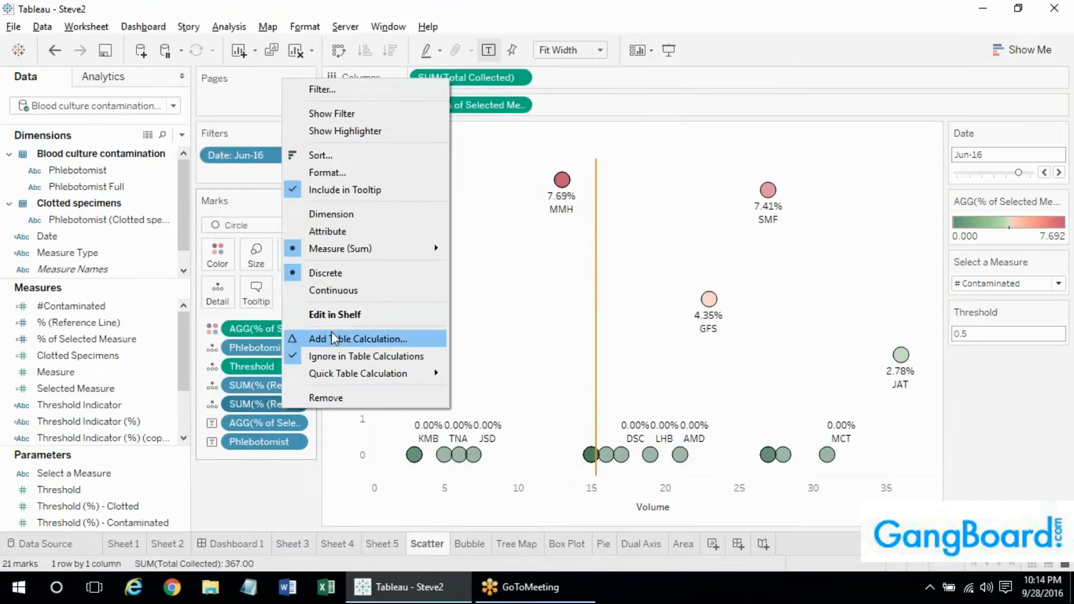
pyautogui.click(356, 292)
# Add a per-pane reference line to the % of Selected Measure axis with SUM(% (Reference Line)) as its value
pyautogui.rightClick(336, 306)
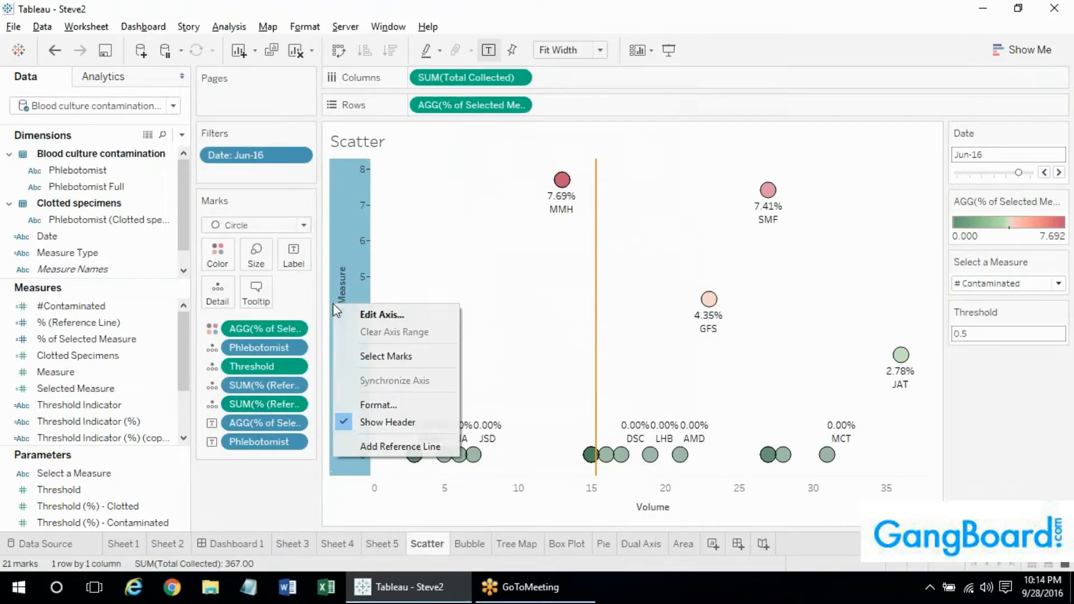
pyautogui.click(385, 452)
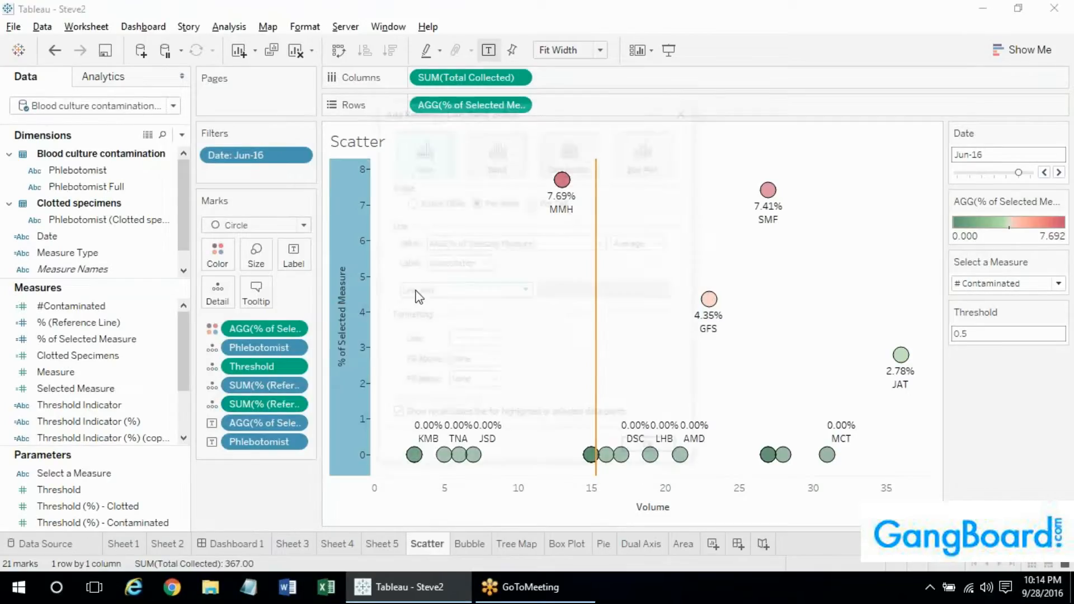
pyautogui.click(485, 246)
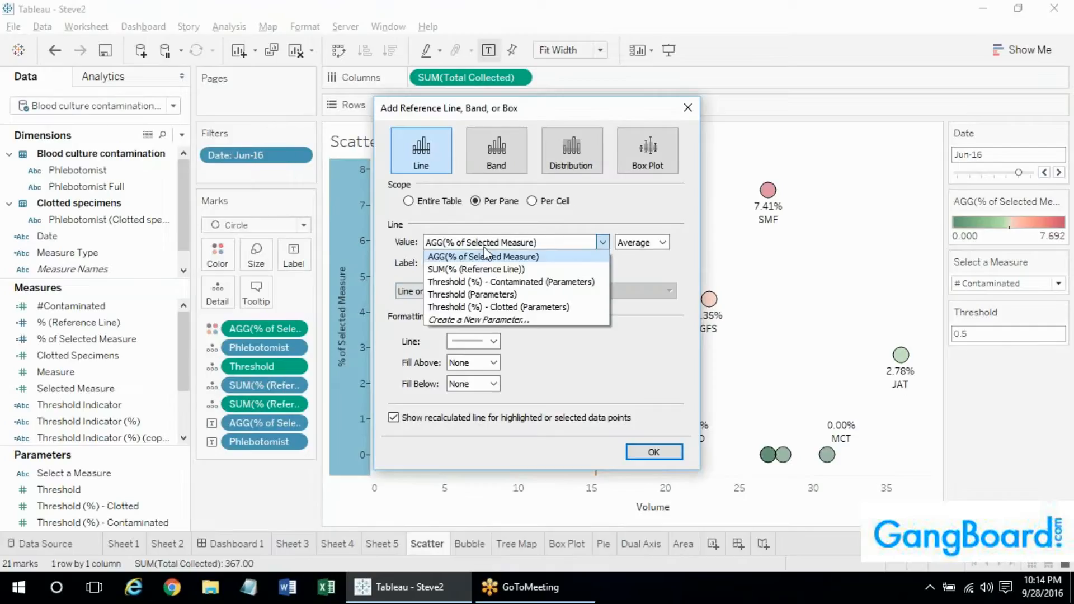
pyautogui.click(487, 270)
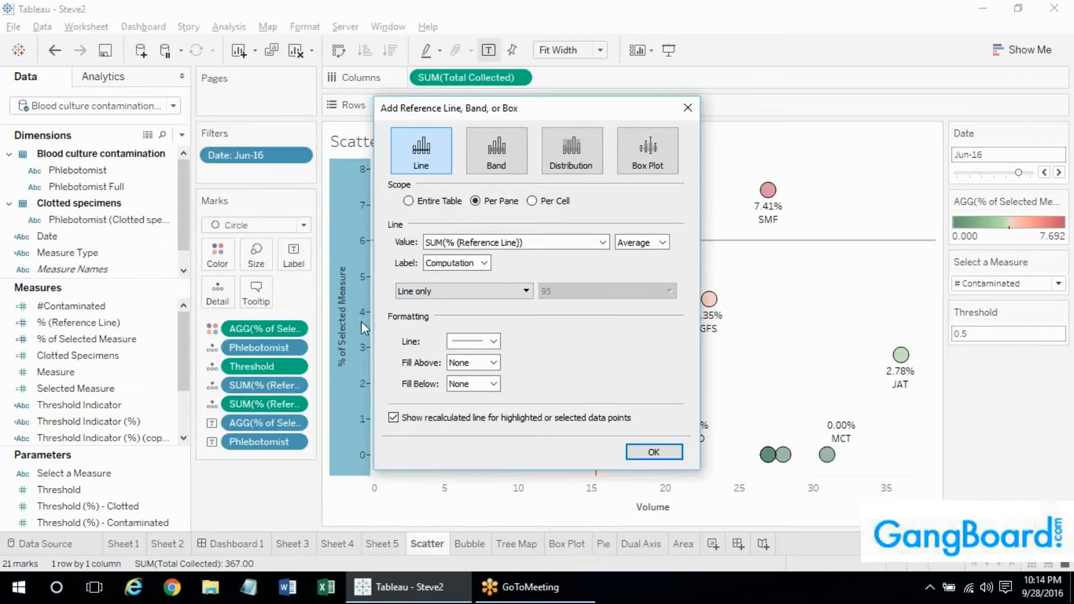
pyautogui.click(441, 243)
pyautogui.click(448, 270)
pyautogui.moveTo(563, 109); pyautogui.dragTo(156, 135)
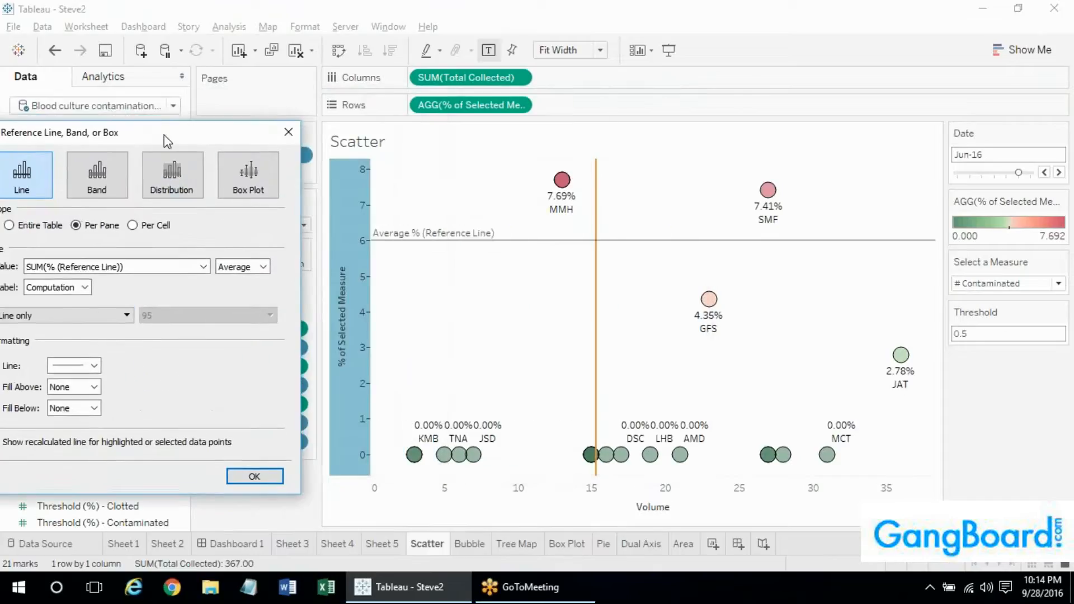
# Set the reference line's aggregation to Minimum and its label to None
pyautogui.click(251, 269)
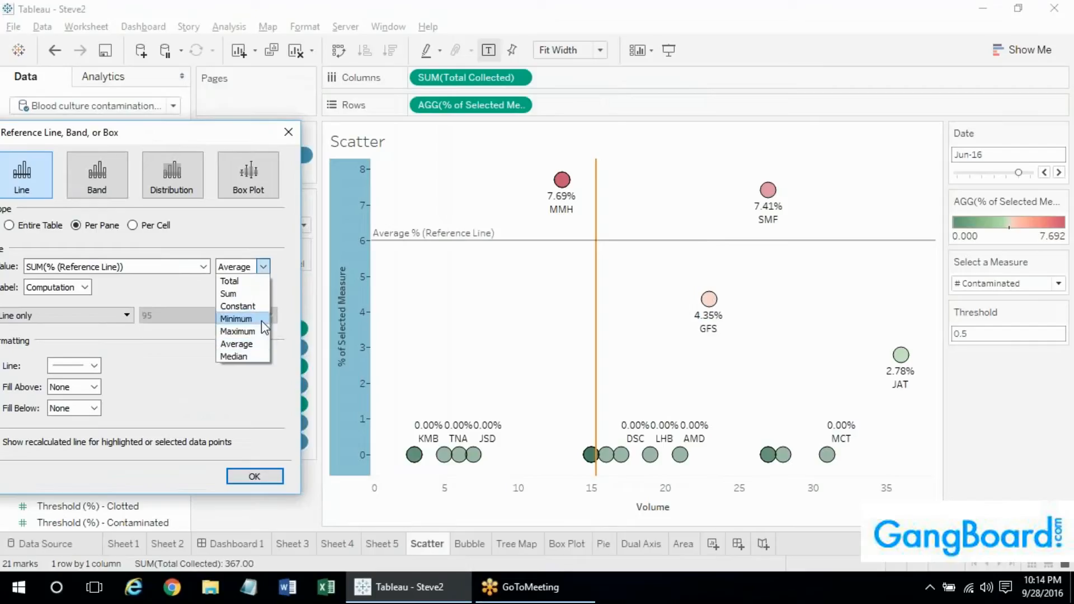
pyautogui.click(260, 319)
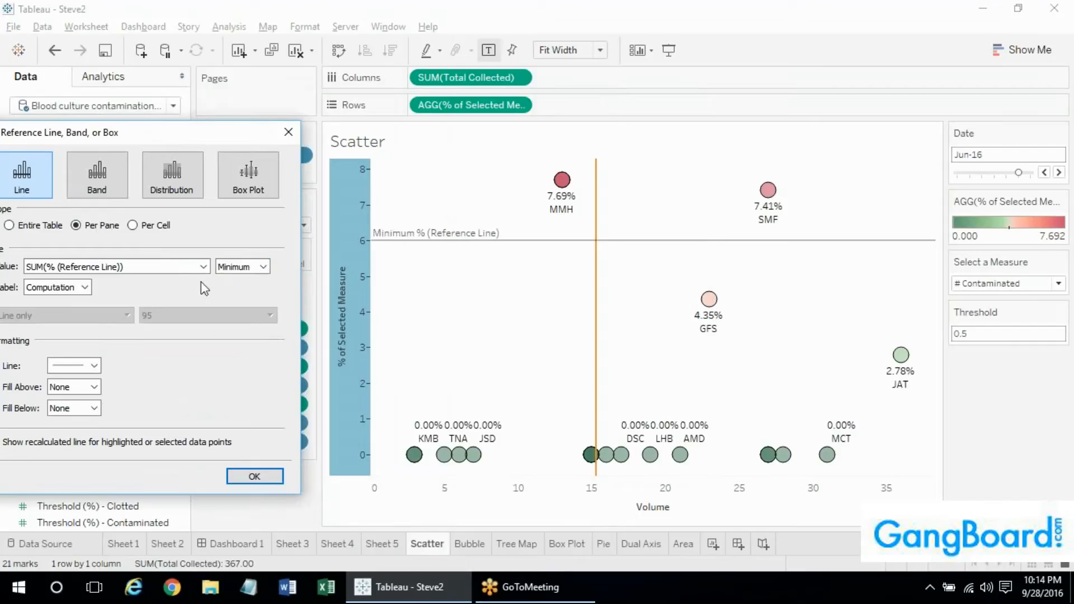
pyautogui.click(83, 288)
pyautogui.click(39, 302)
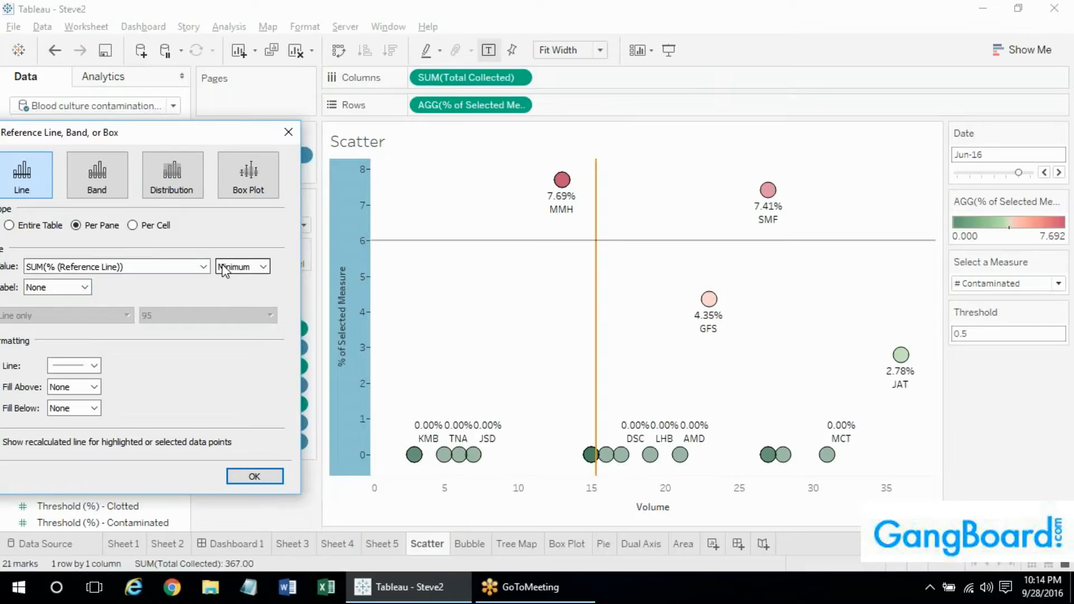
# Change the reference line's aggregation to Constant, then back to Minimum with AGG(% of Selected Measure) as the value, and apply it
pyautogui.click(235, 271)
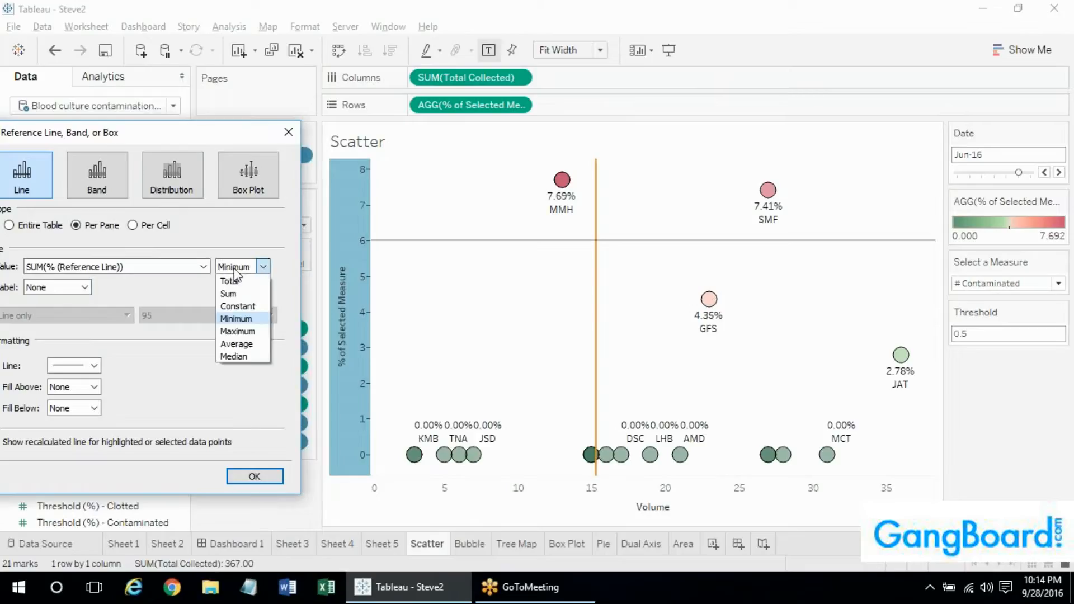
pyautogui.click(237, 307)
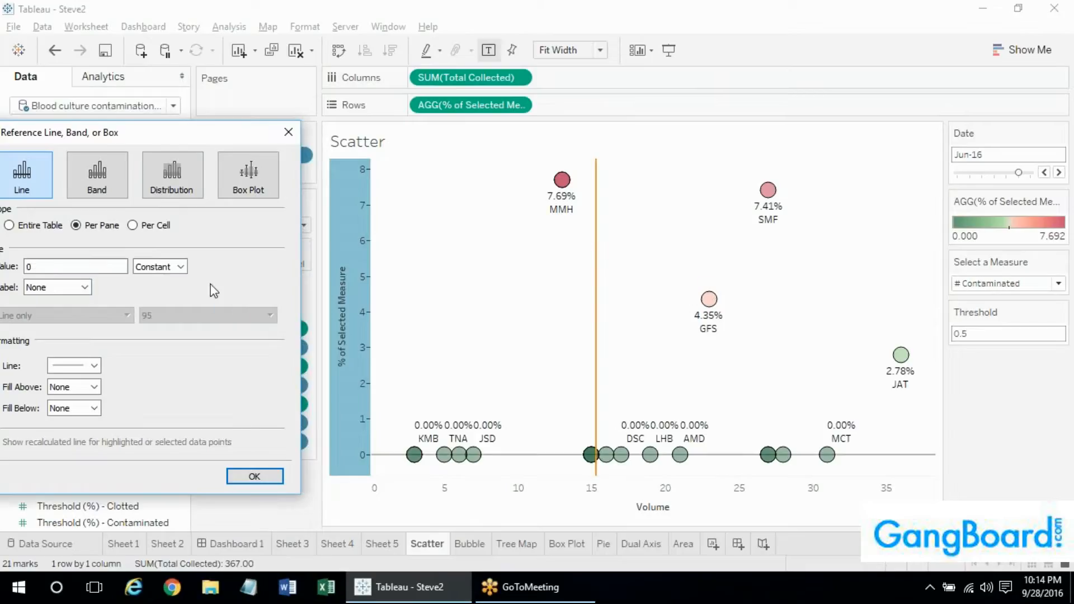
pyautogui.click(167, 268)
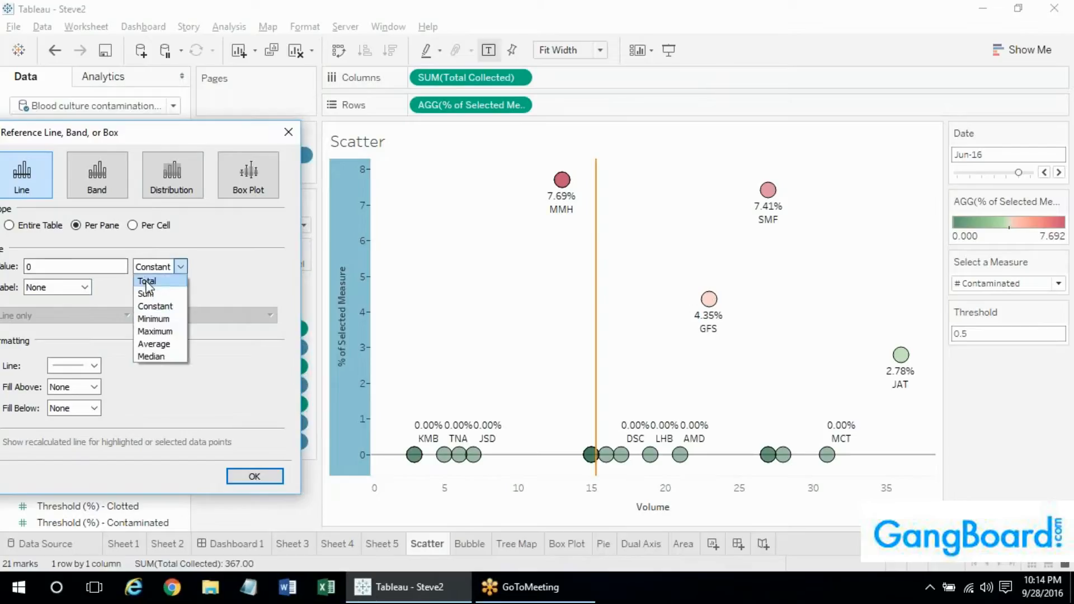
pyautogui.click(163, 319)
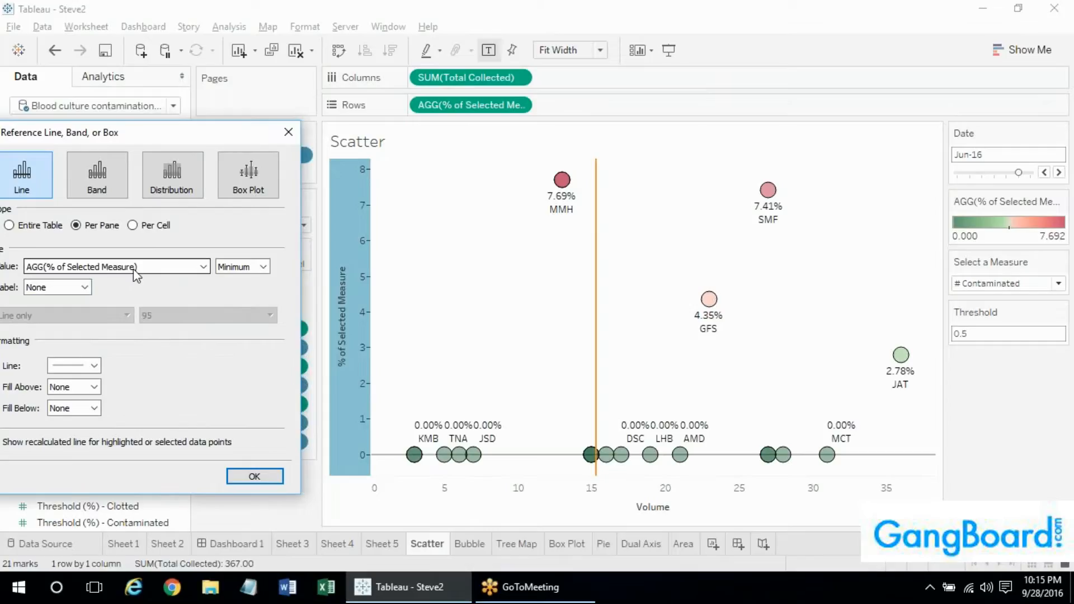
pyautogui.click(244, 476)
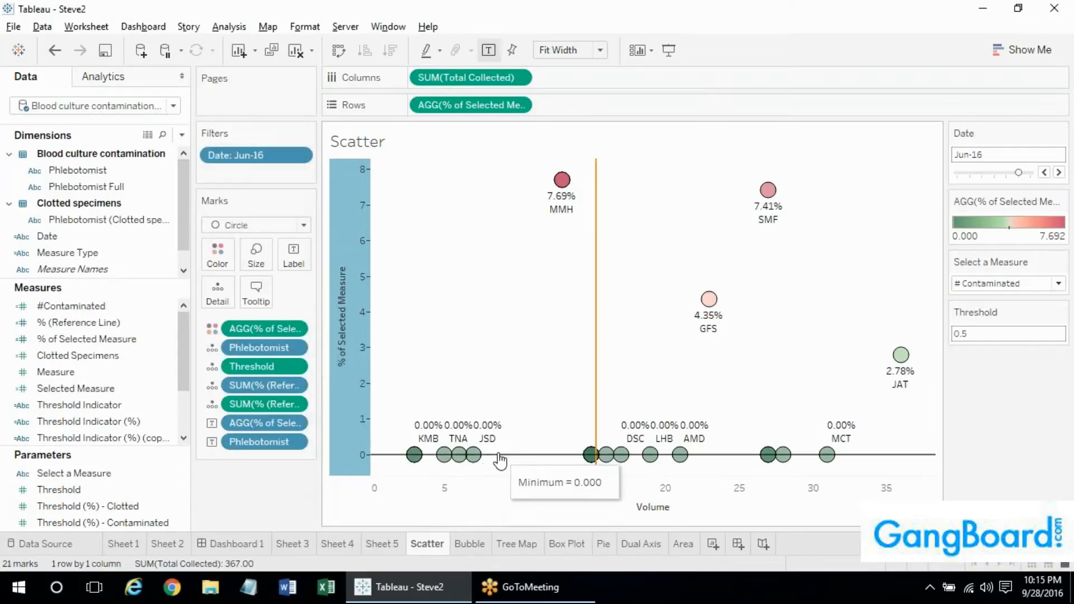
pyautogui.rightClick(347, 378)
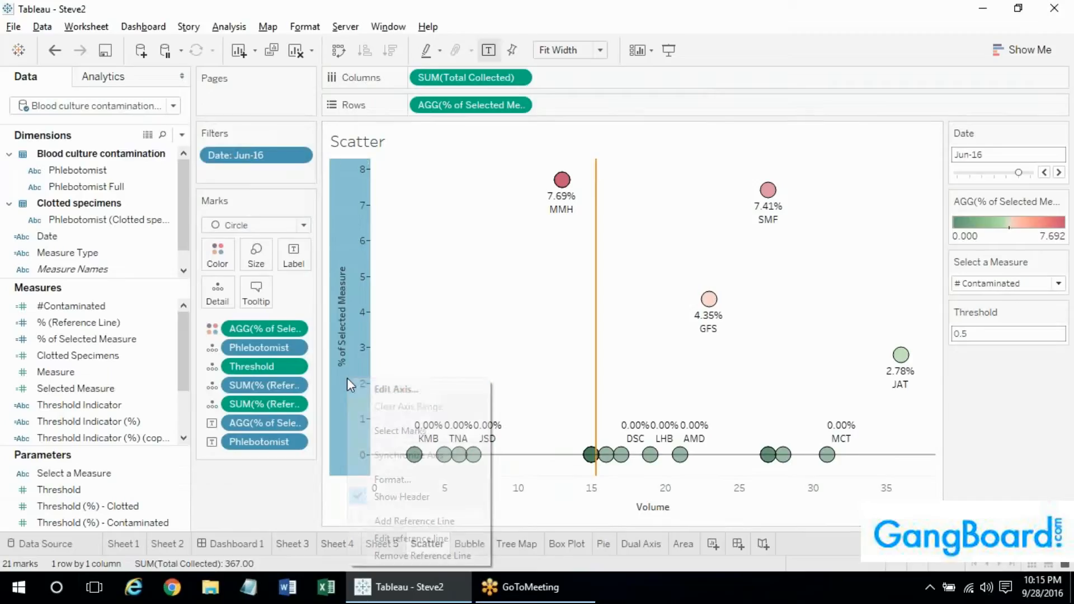
pyautogui.click(366, 389)
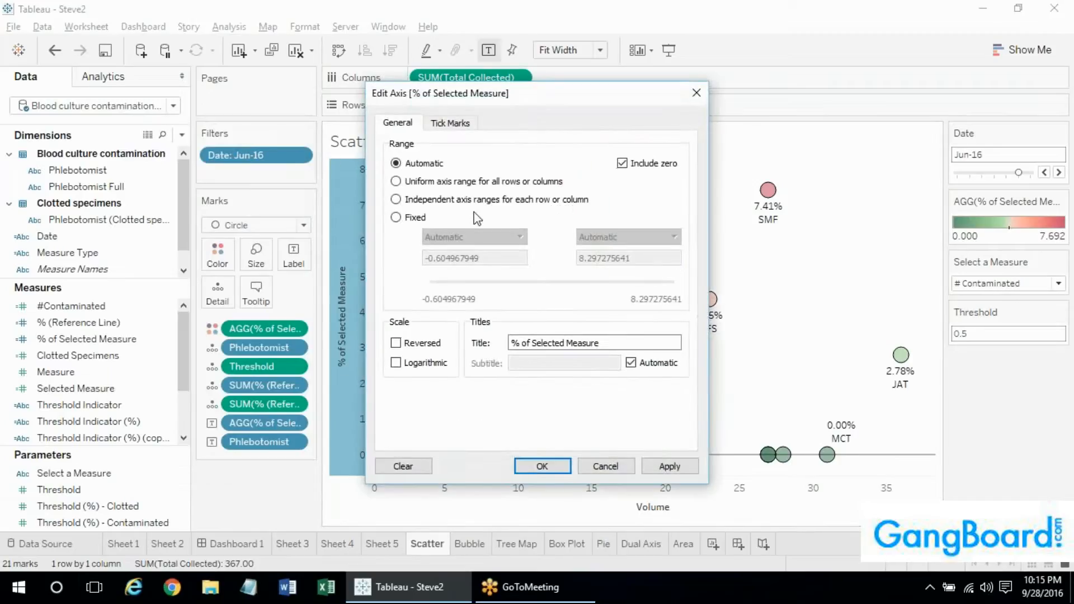
pyautogui.press('Escape')
# Change the existing reference line on the % of Selected Measure axis to the Maximum aggregation
pyautogui.rightClick(354, 295)
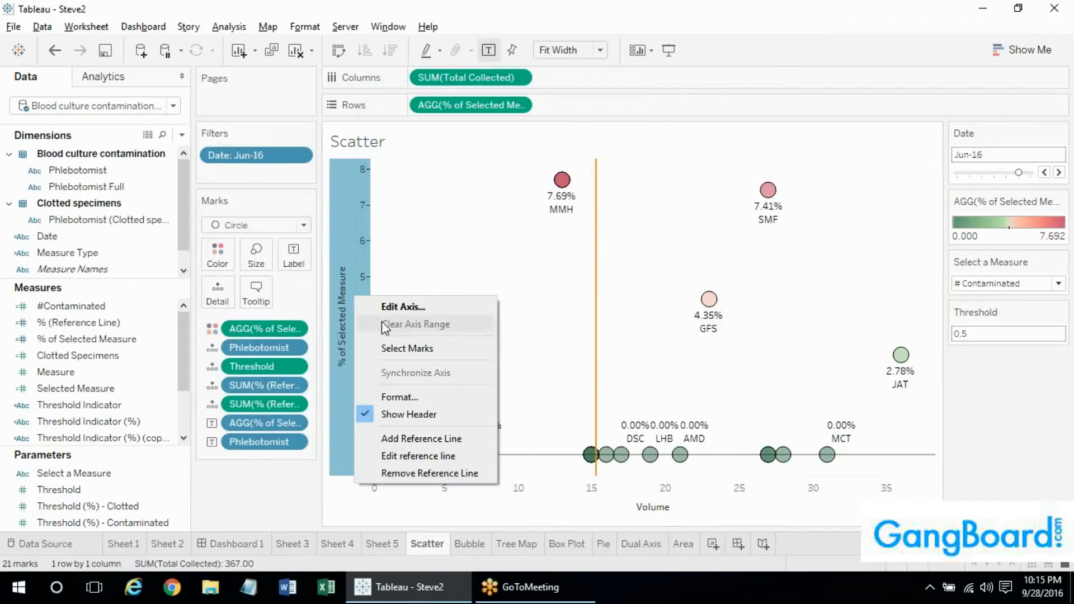
pyautogui.click(413, 441)
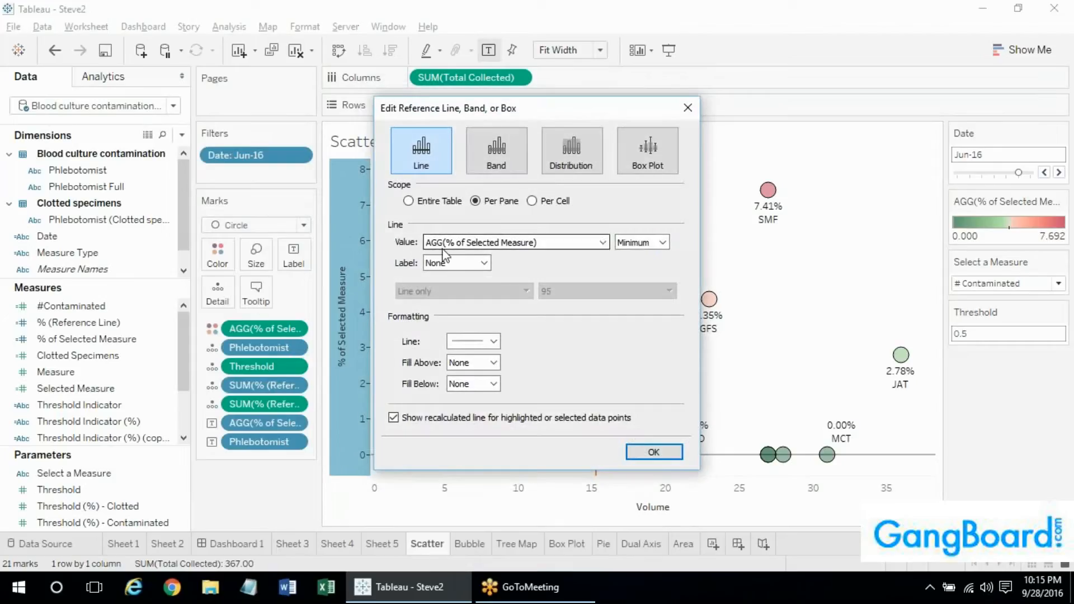
pyautogui.click(634, 245)
pyautogui.click(636, 311)
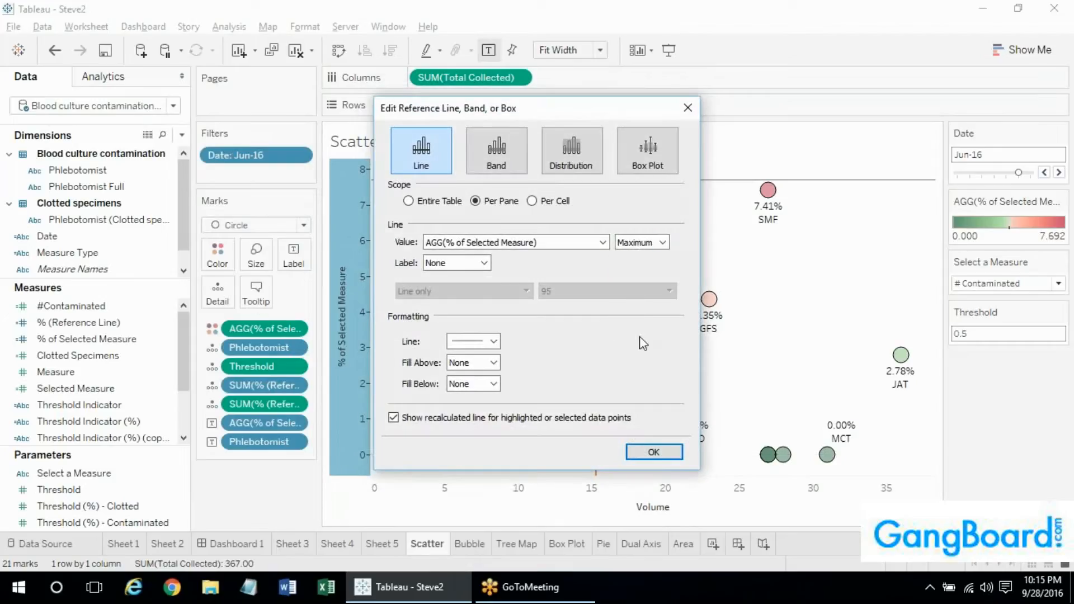
pyautogui.moveTo(503, 108); pyautogui.dragTo(140, 163)
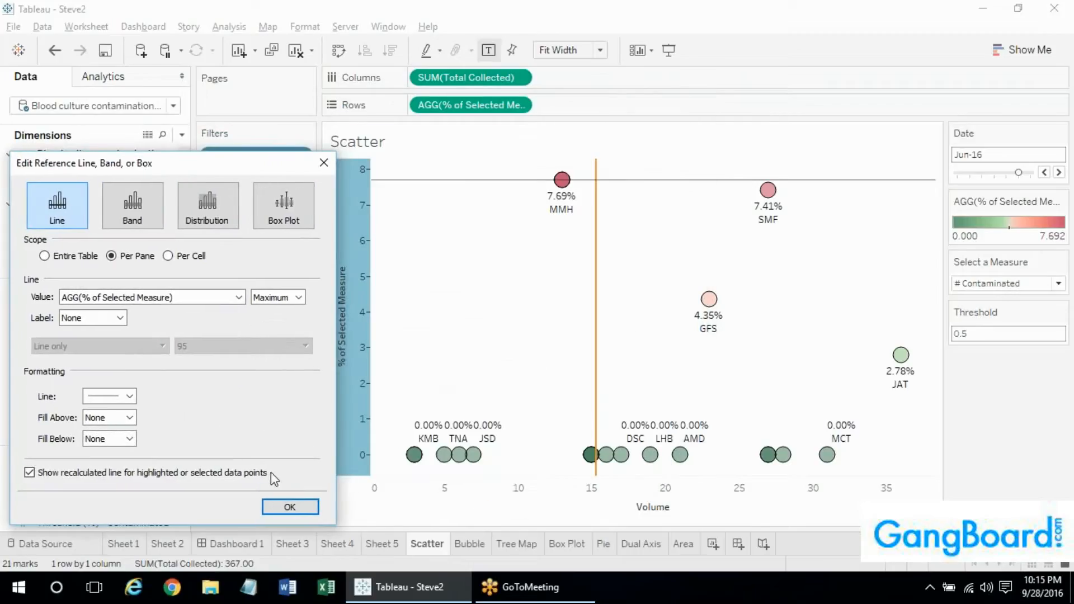
pyautogui.click(290, 507)
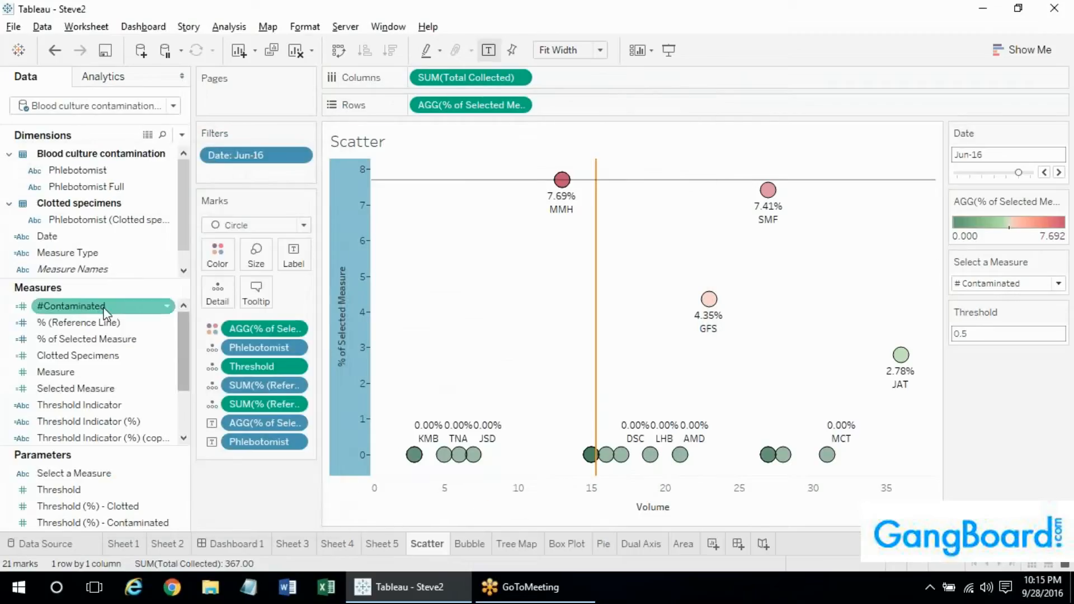
# Wrap the whole IF expression of the % (Reference Line) calculated field in min( ) and save the calculation
pyautogui.rightClick(93, 327)
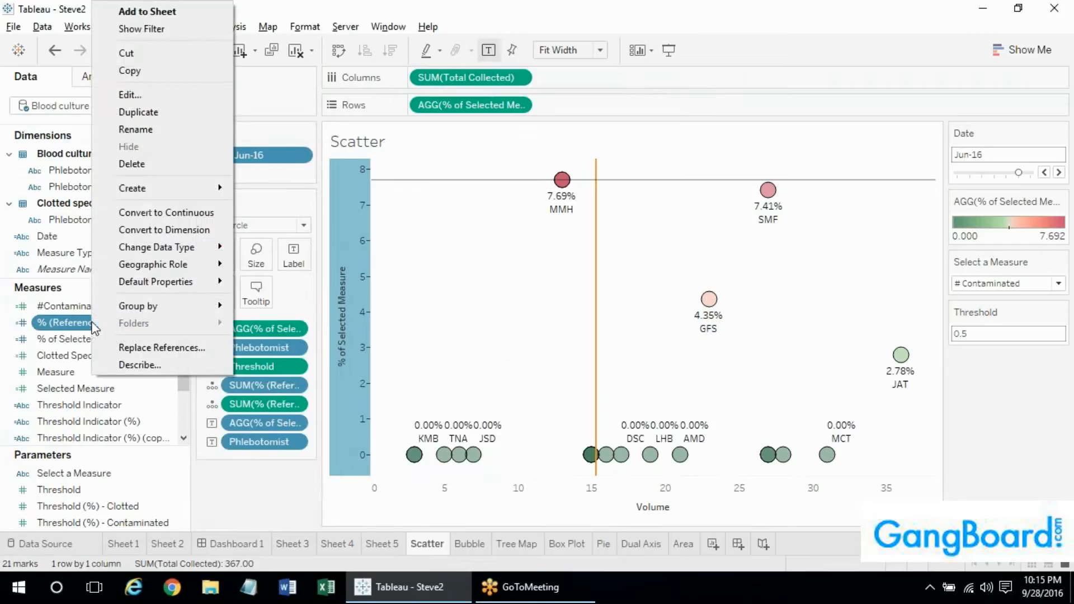
pyautogui.click(160, 94)
pyautogui.hotkey('ctrl', 'a')
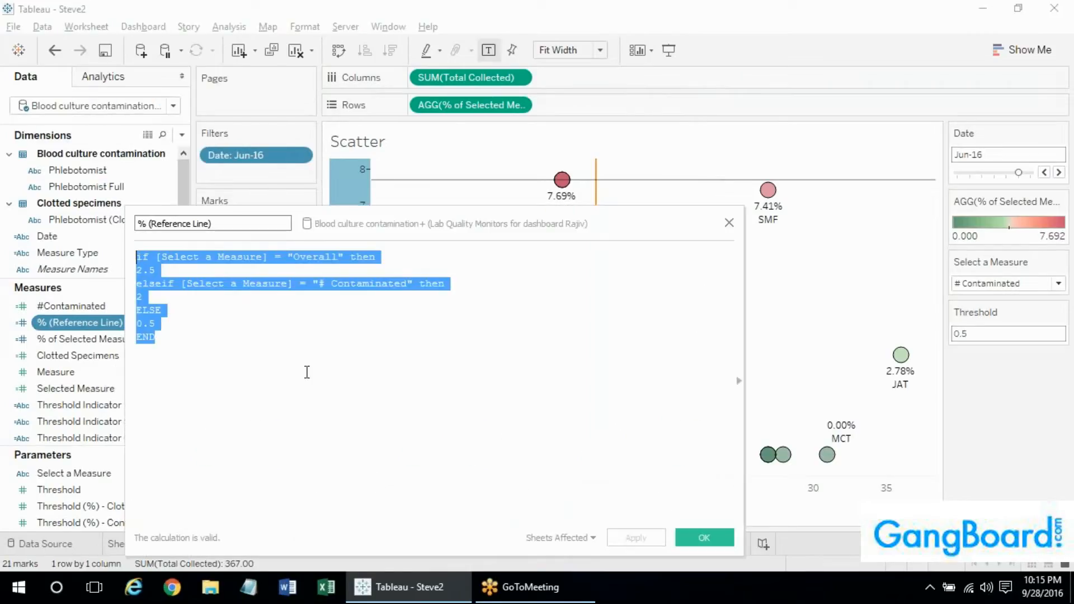
pyautogui.click(306, 372)
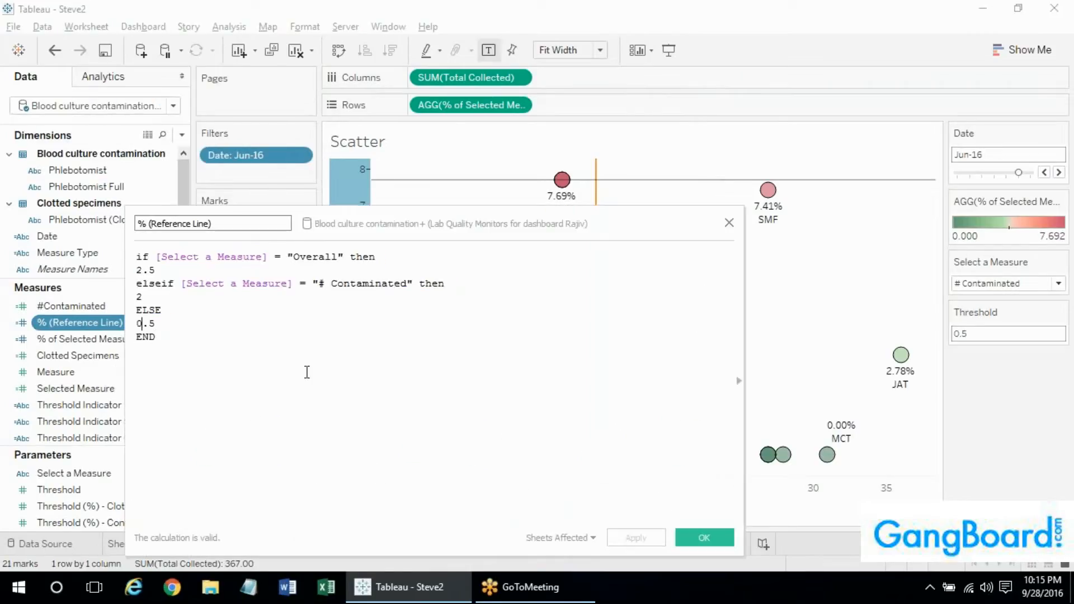
pyautogui.write('min')
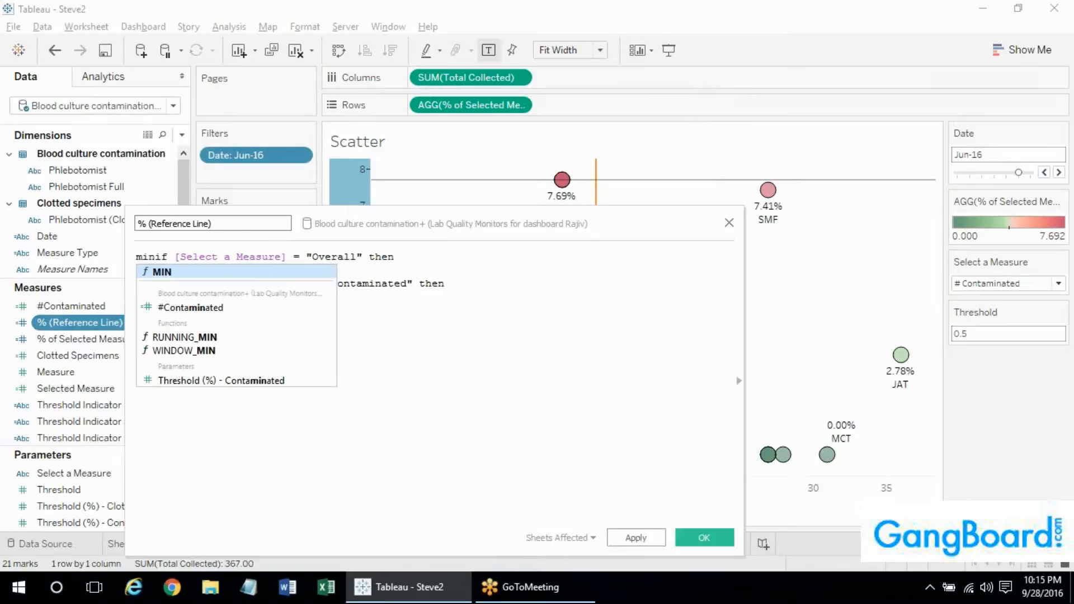
pyautogui.write('(')
pyautogui.press('Down')
pyautogui.press('Down')
pyautogui.press('Down')
pyautogui.press('Down')
pyautogui.press('Down')
pyautogui.press('Down')
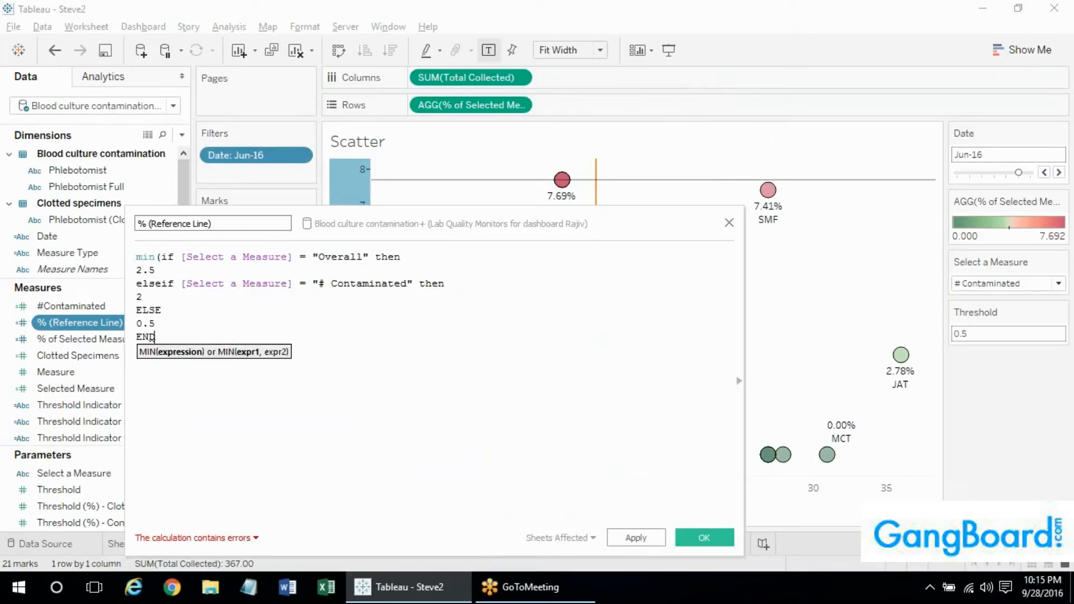
pyautogui.write(')')
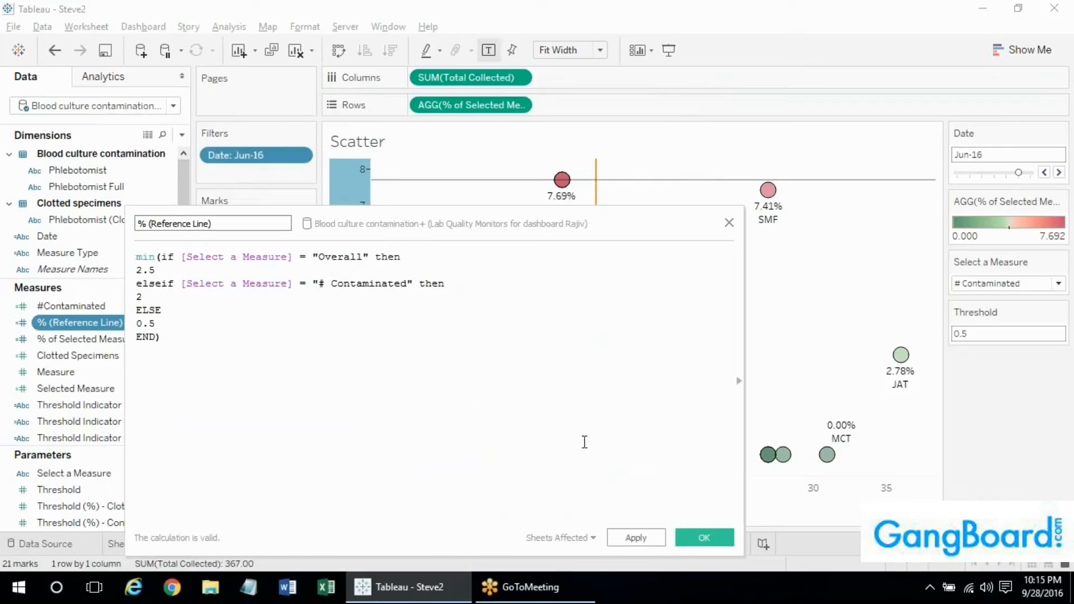
pyautogui.click(703, 539)
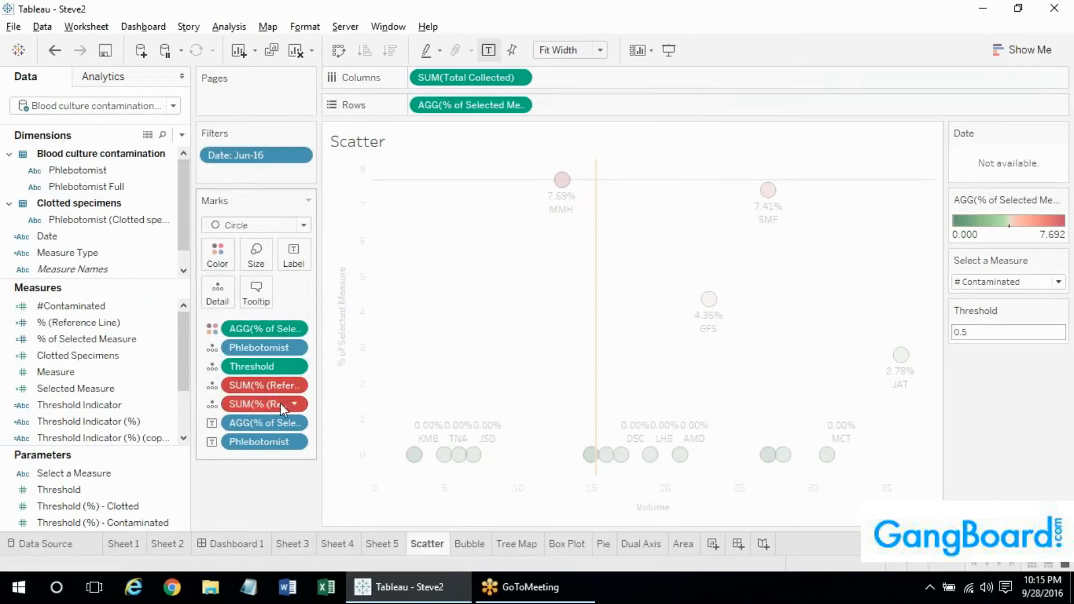
# Replace the two invalid SUM(% (Reference Line)) fields on the Detail marks with the updated % (Reference Line) measure, set to continuous
pyautogui.moveTo(281, 403); pyautogui.dragTo(263, 506)
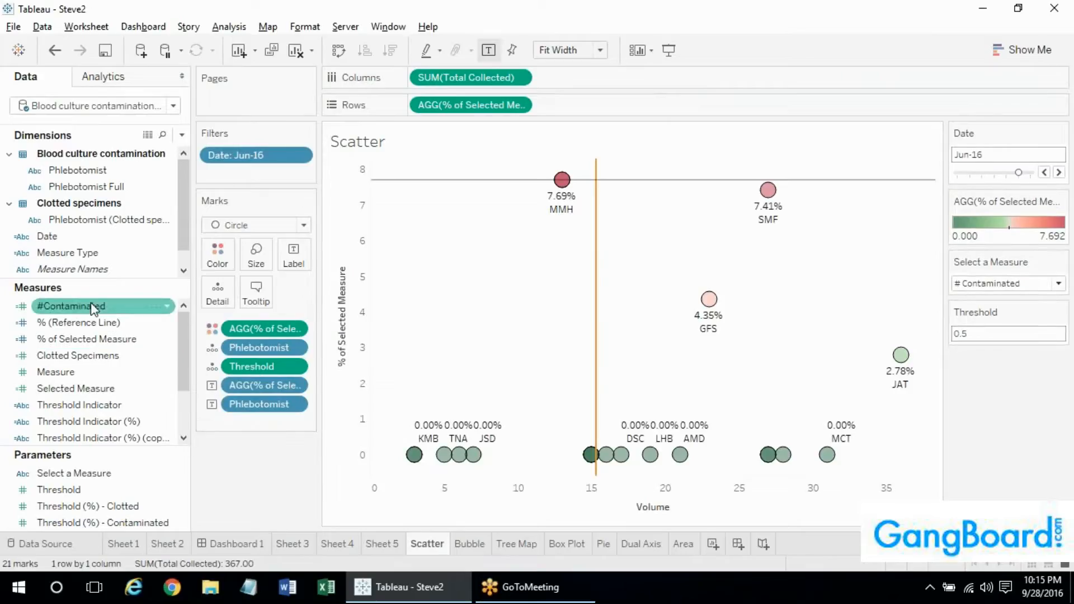
pyautogui.click(92, 323)
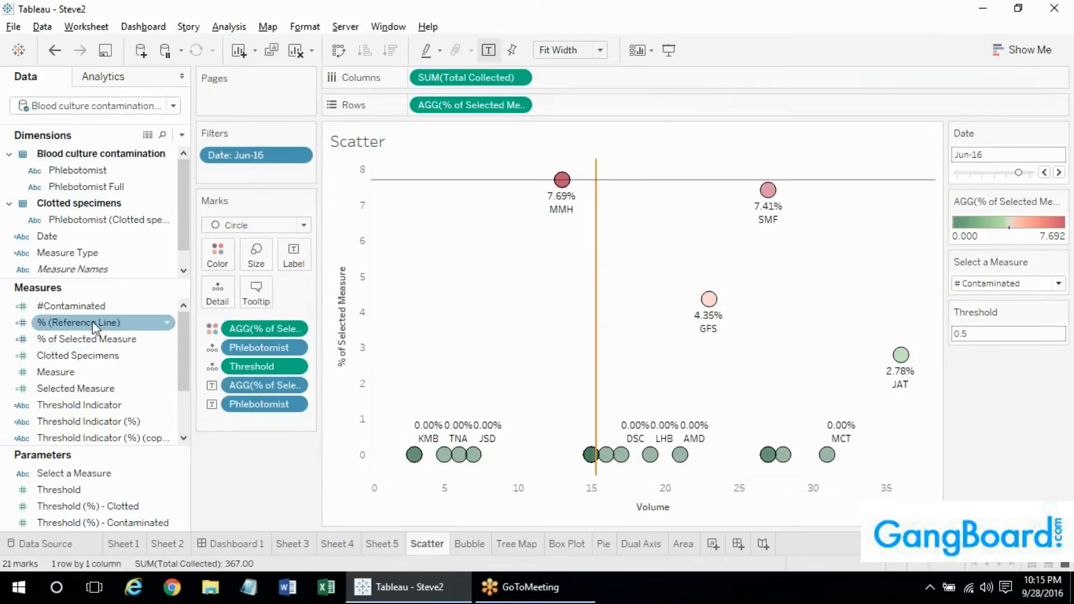
pyautogui.moveTo(93, 321); pyautogui.dragTo(242, 407)
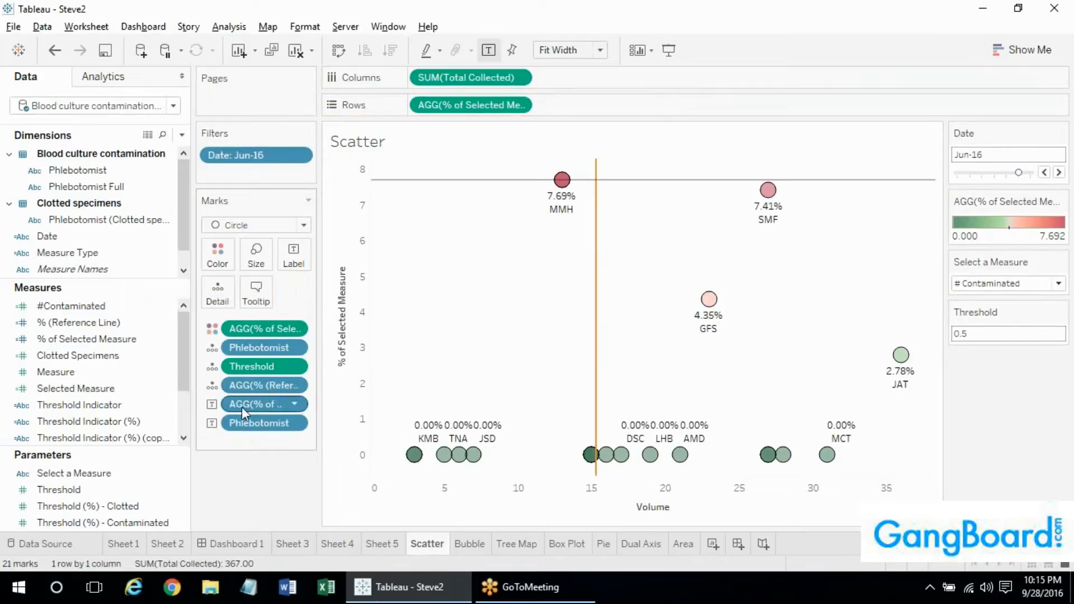
pyautogui.rightClick(253, 387)
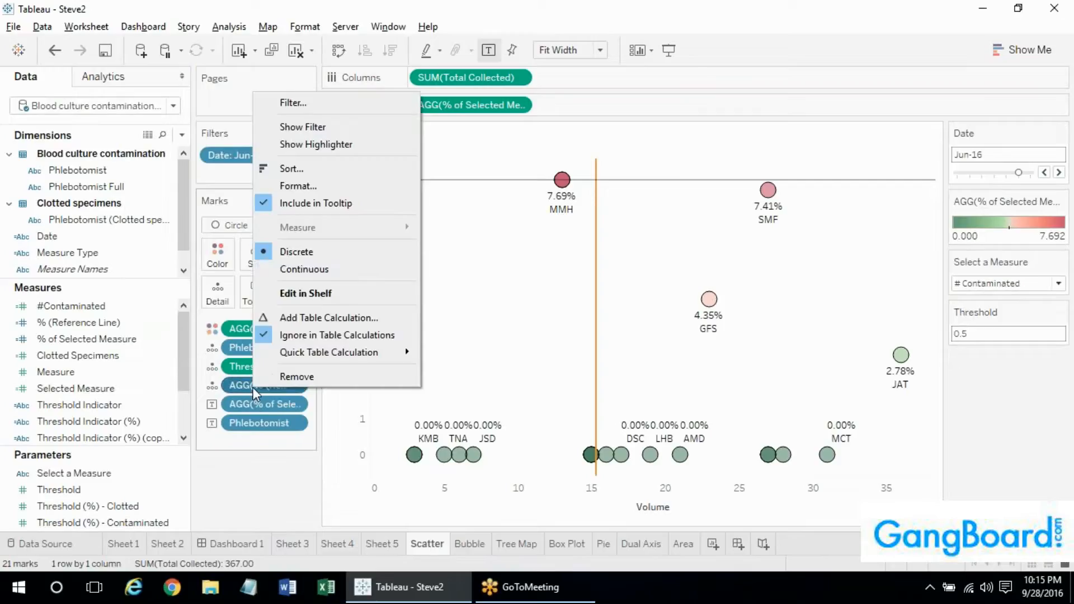
pyautogui.click(334, 270)
# Add a per-pane reference line to the % of Selected Measure axis using the Minimum of AGG(% (Reference Line))
pyautogui.rightClick(347, 289)
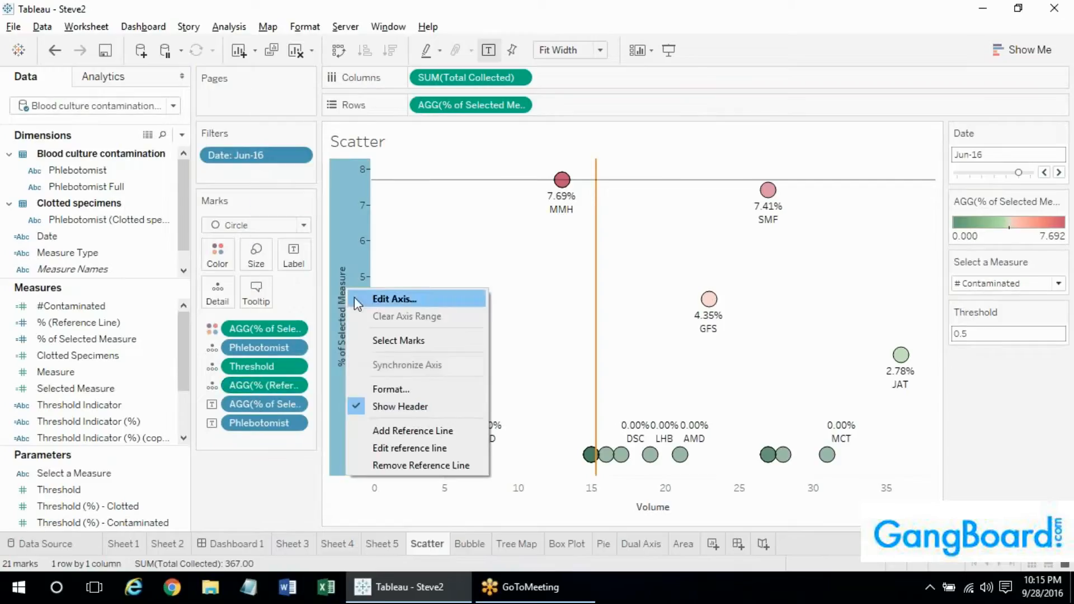
pyautogui.click(398, 431)
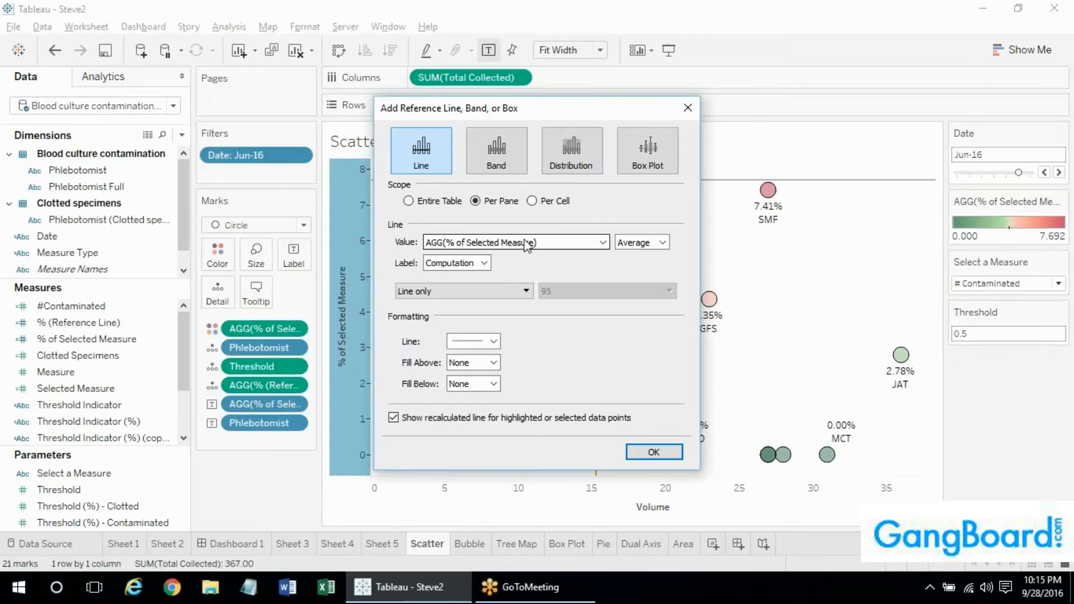
pyautogui.click(632, 244)
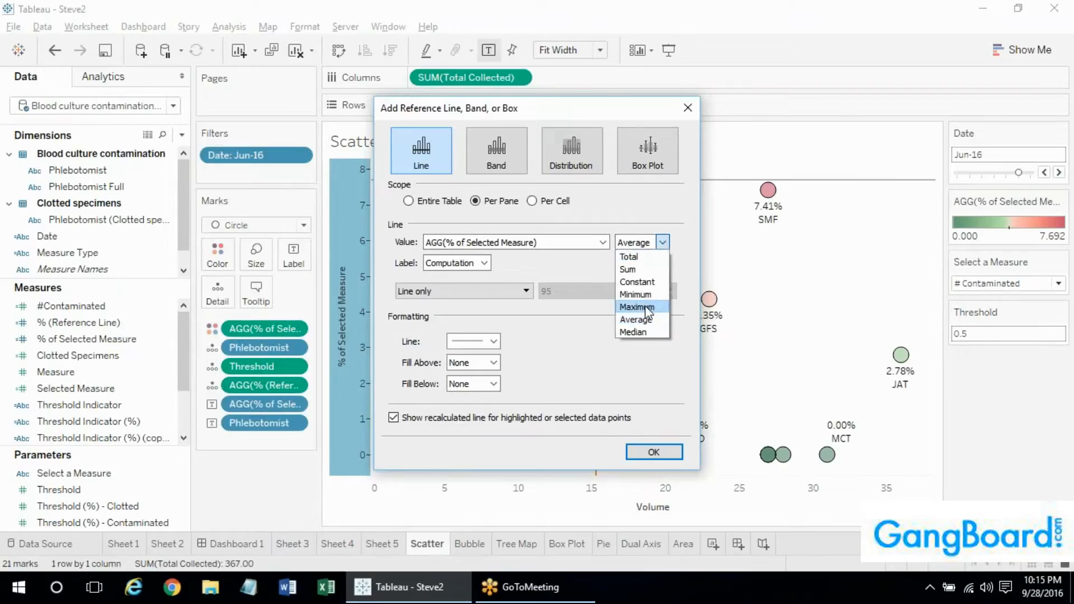
pyautogui.click(651, 295)
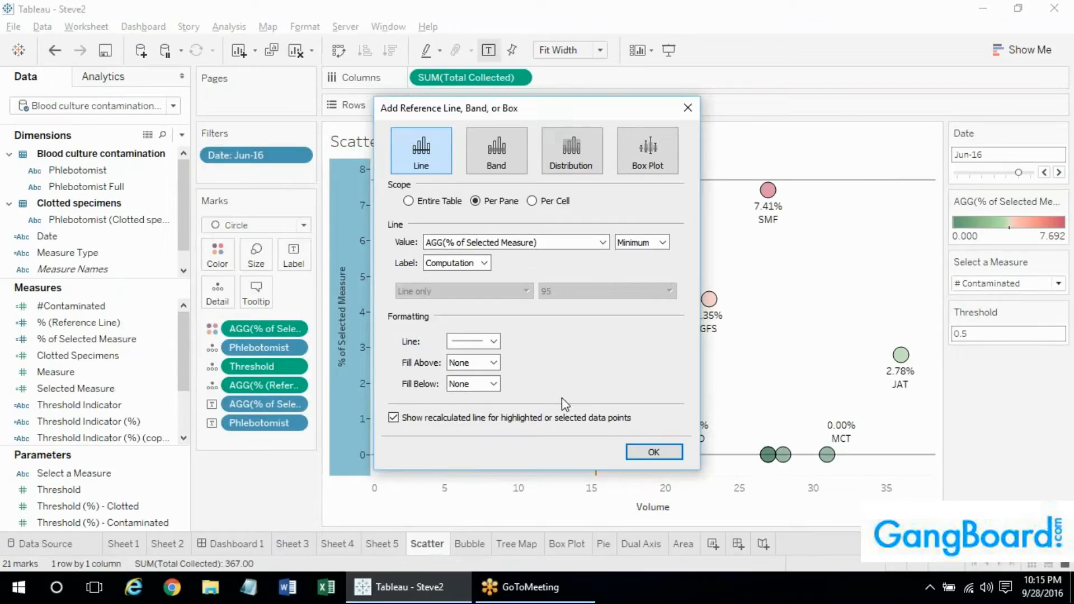
pyautogui.moveTo(574, 104); pyautogui.dragTo(281, 67)
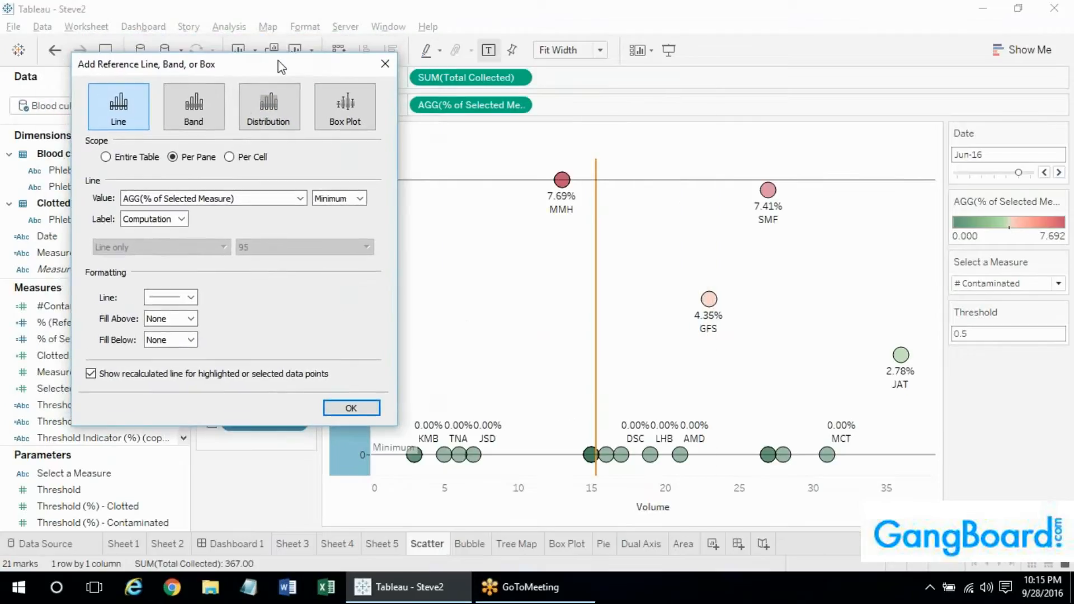
pyautogui.click(212, 199)
pyautogui.click(231, 211)
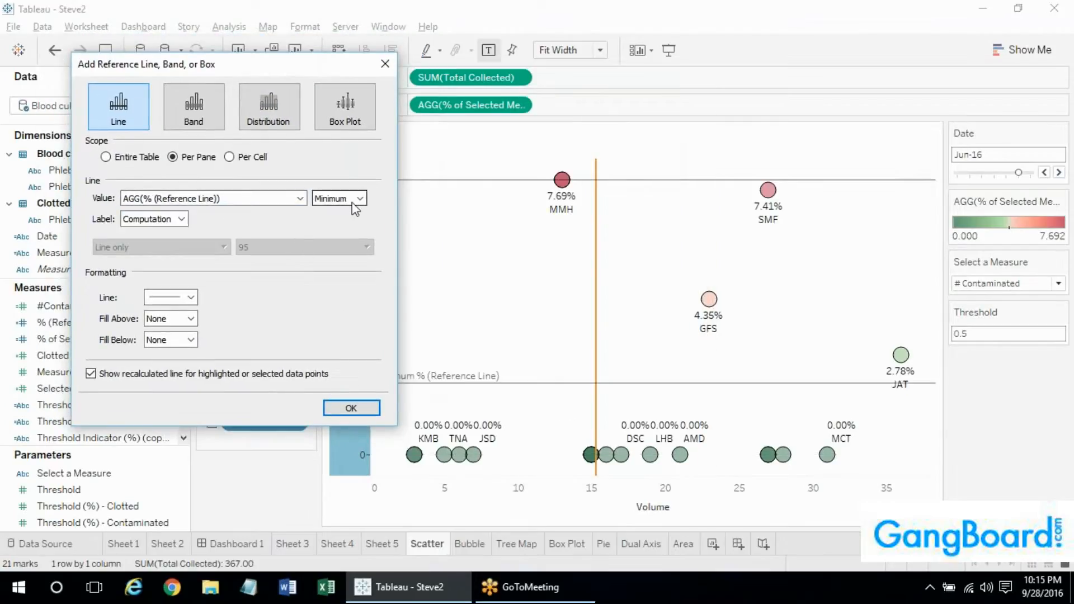
# Set the new reference line's label to Value and apply the line
pyautogui.click(180, 223)
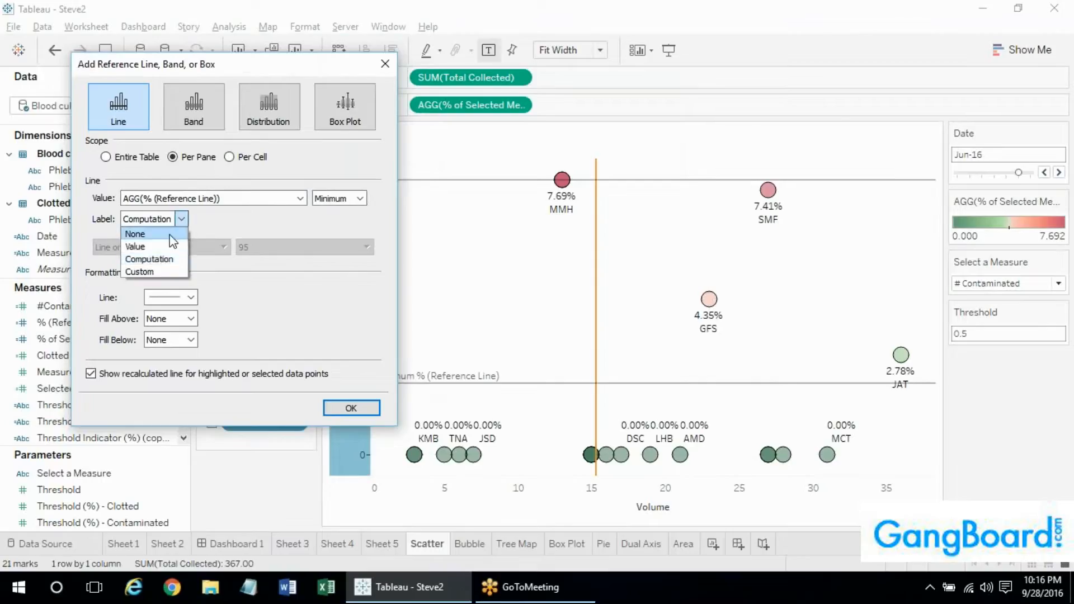
pyautogui.click(167, 247)
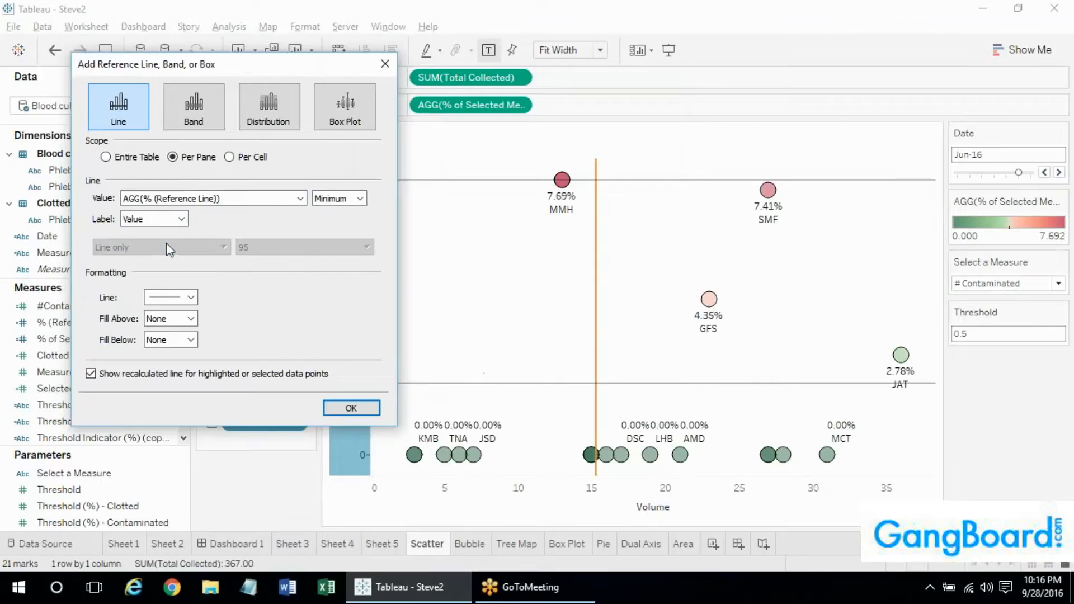
pyautogui.click(358, 413)
# Check the settings of the Maximum reference line on the % of Selected Measure axis and remove that line
pyautogui.rightClick(356, 339)
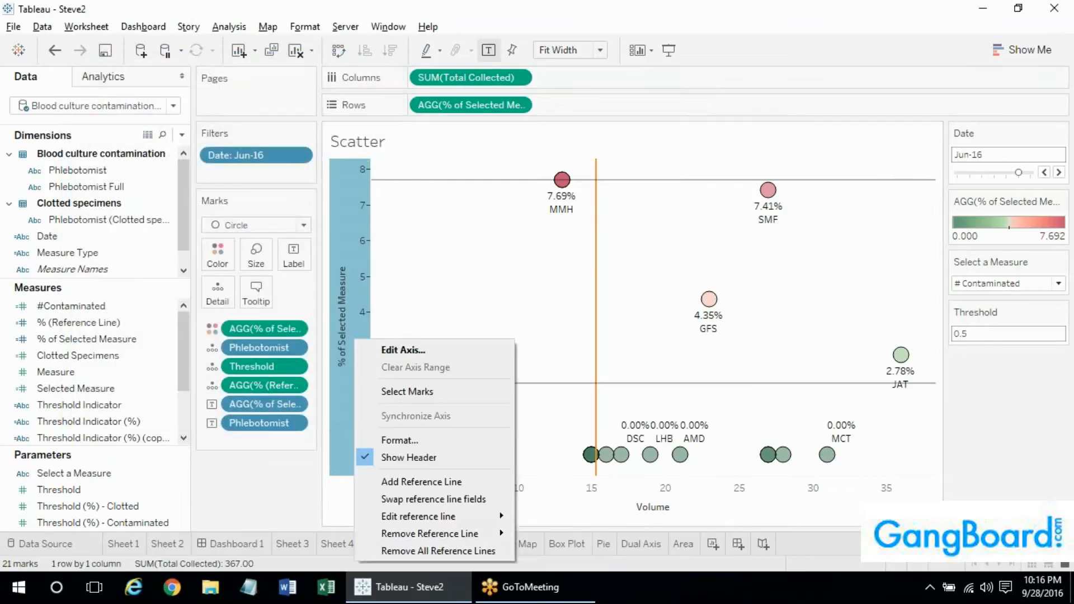
pyautogui.moveTo(455, 520)
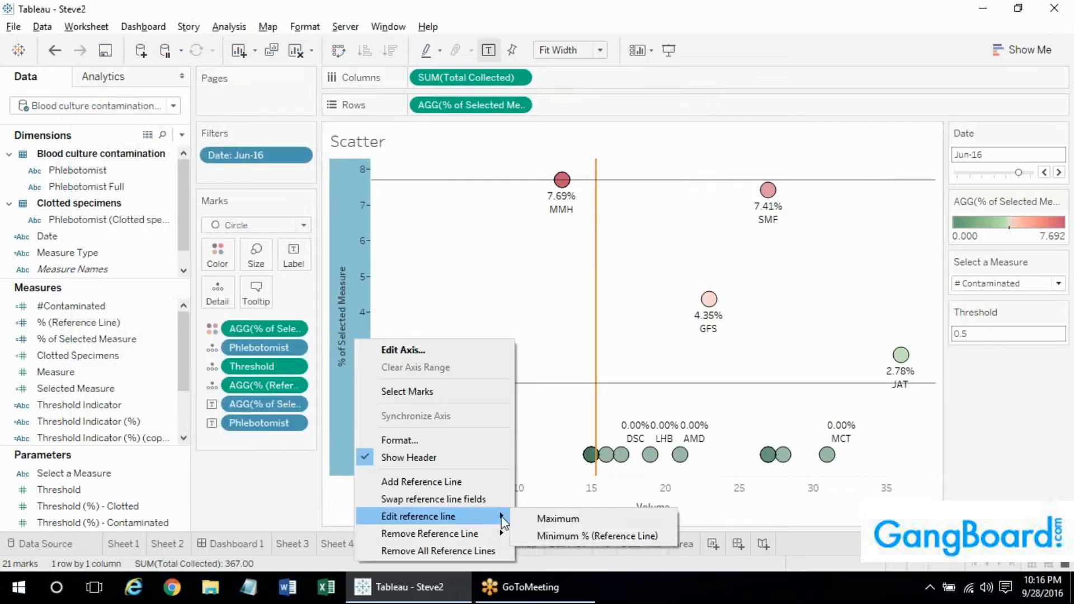
pyautogui.click(522, 519)
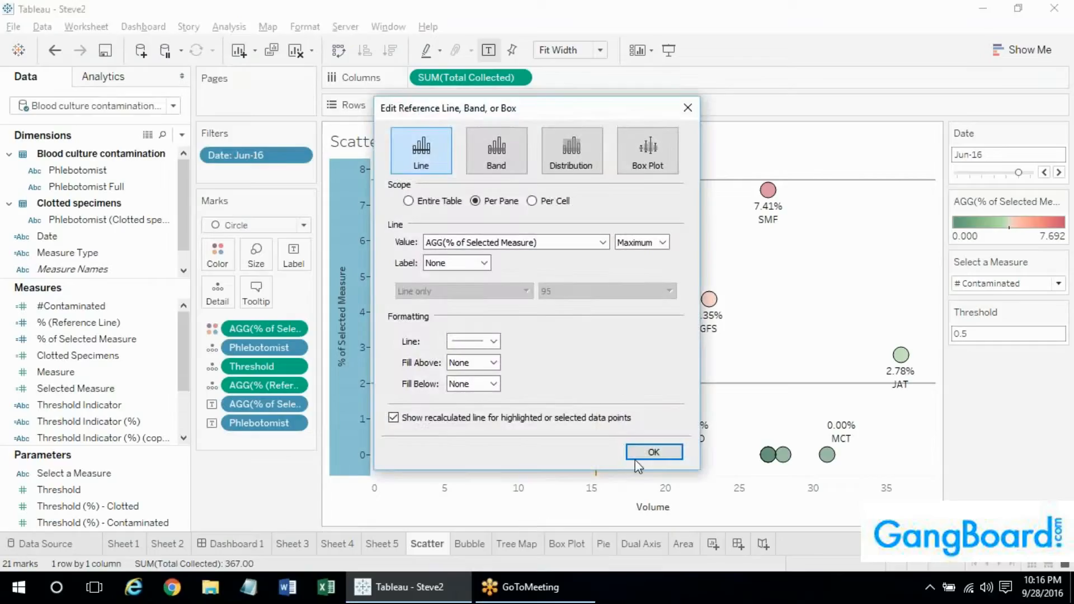
pyautogui.click(655, 452)
pyautogui.rightClick(349, 334)
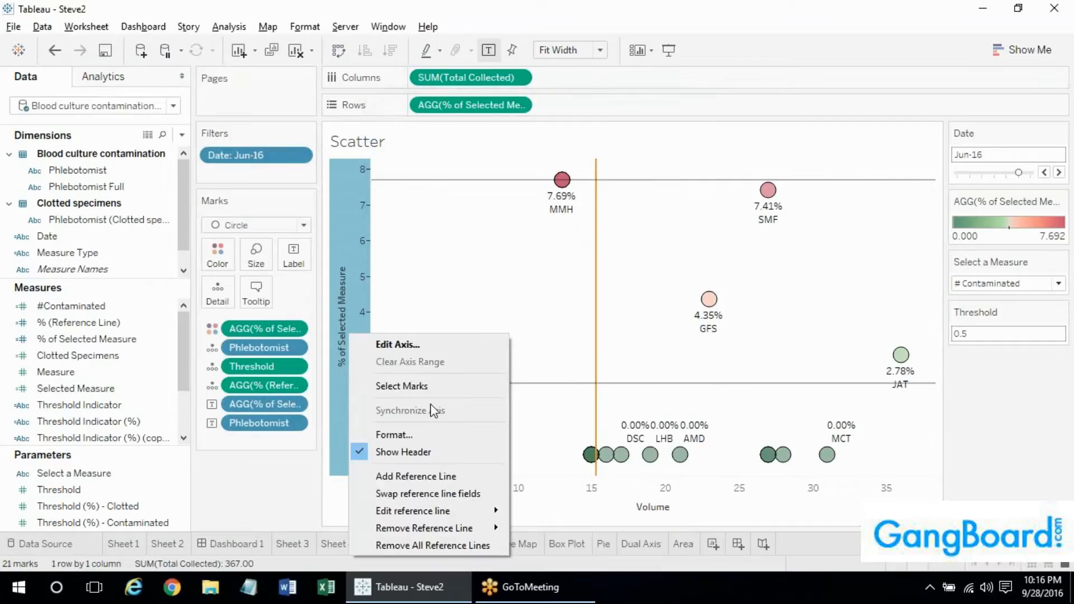
pyautogui.click(528, 526)
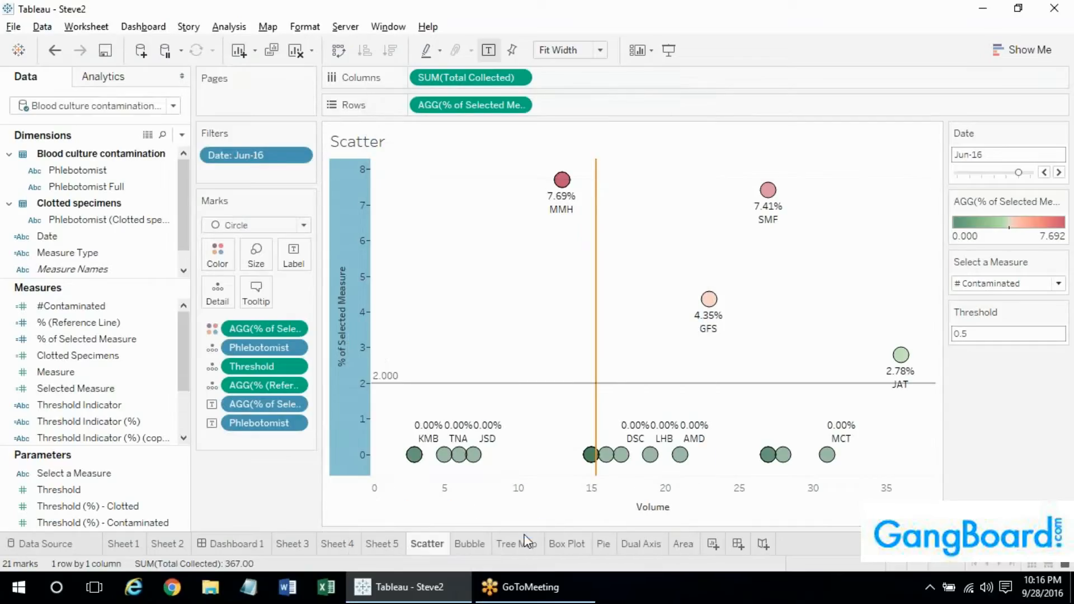
pyautogui.click(984, 408)
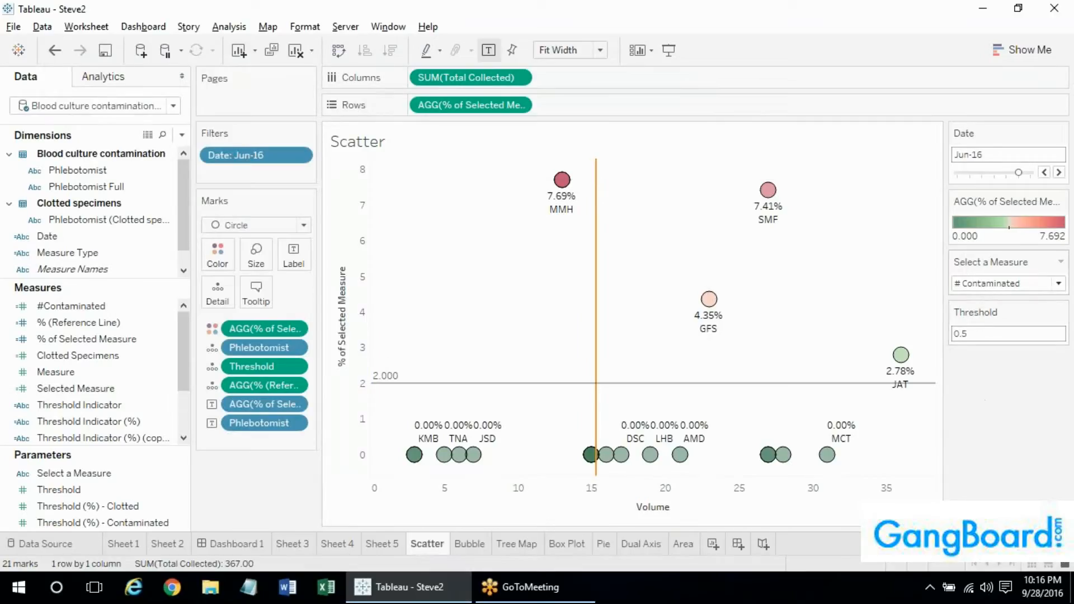
# Cycle the Select a Measure parameter through Clotted Specimens and Overall and back to # Contaminated to check the reference line
pyautogui.click(1019, 284)
pyautogui.click(1019, 283)
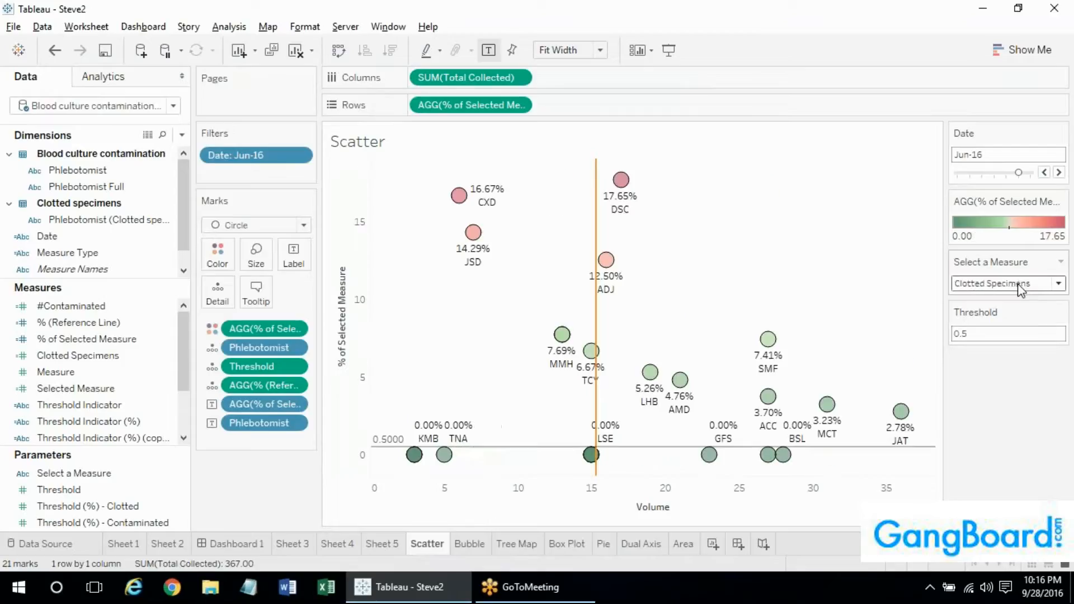
pyautogui.scroll(-1, 1019, 283)
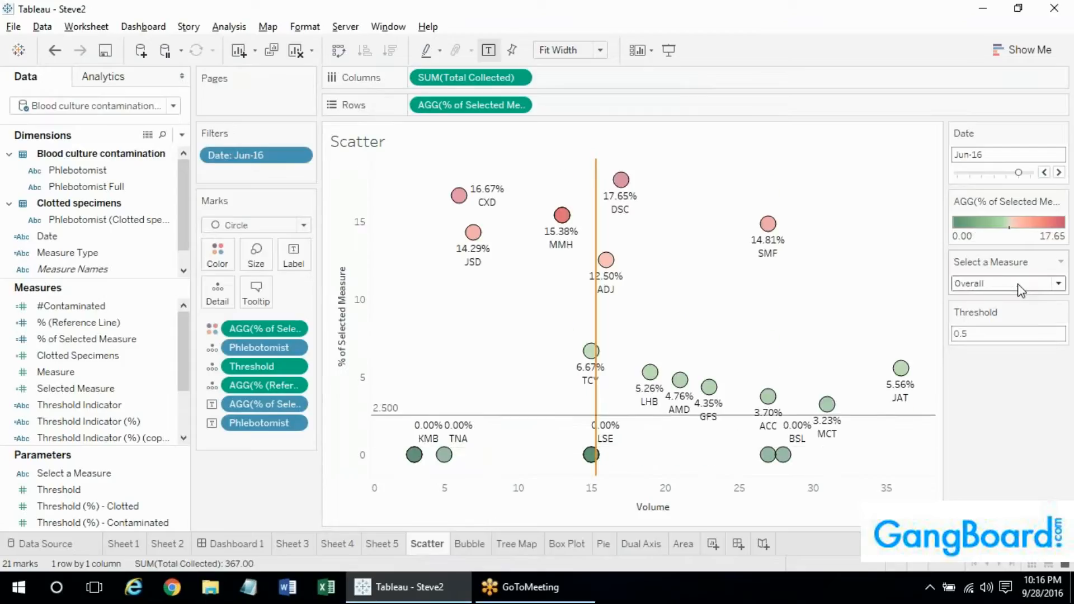
pyautogui.scroll(2, 1020, 284)
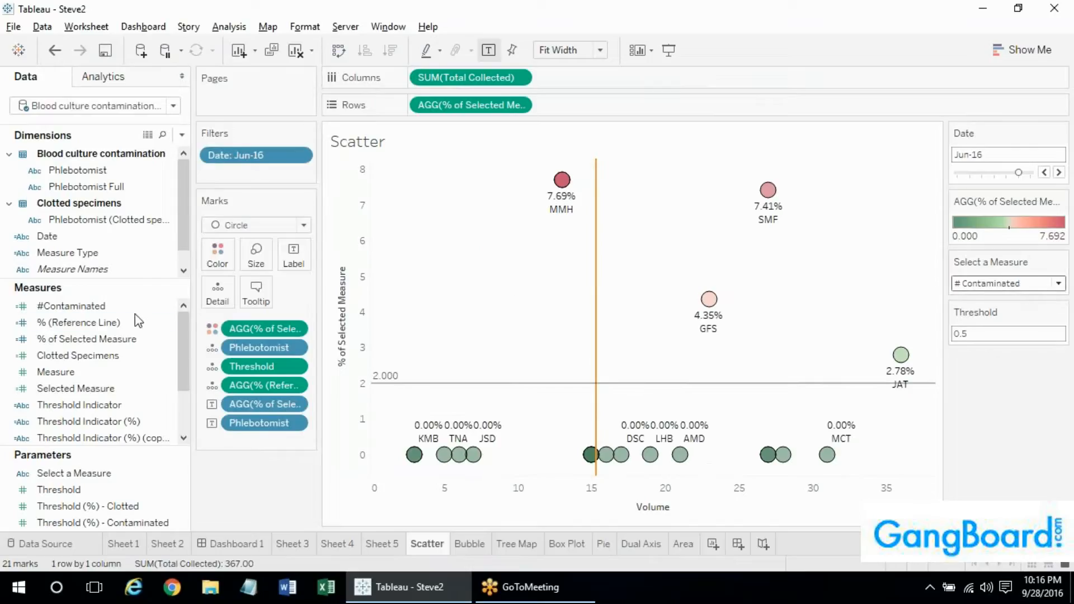
# Open the % (Reference Line) calculation and compare its IF branches with the options of the Select a Measure parameter
pyautogui.click(93, 326)
pyautogui.rightClick(93, 326)
pyautogui.click(163, 92)
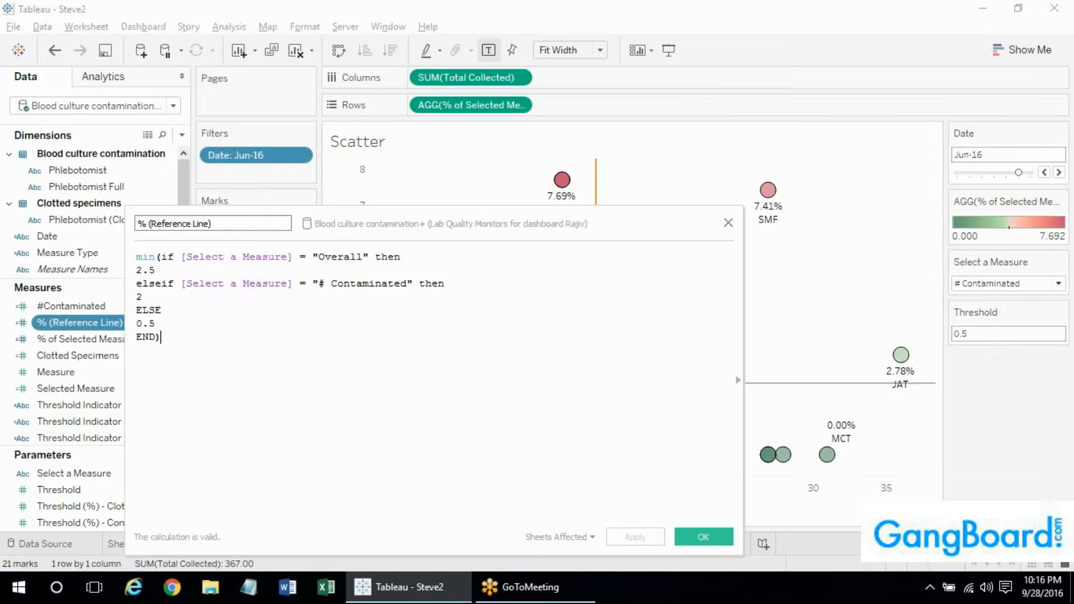
pyautogui.click(403, 256)
pyautogui.click(265, 312)
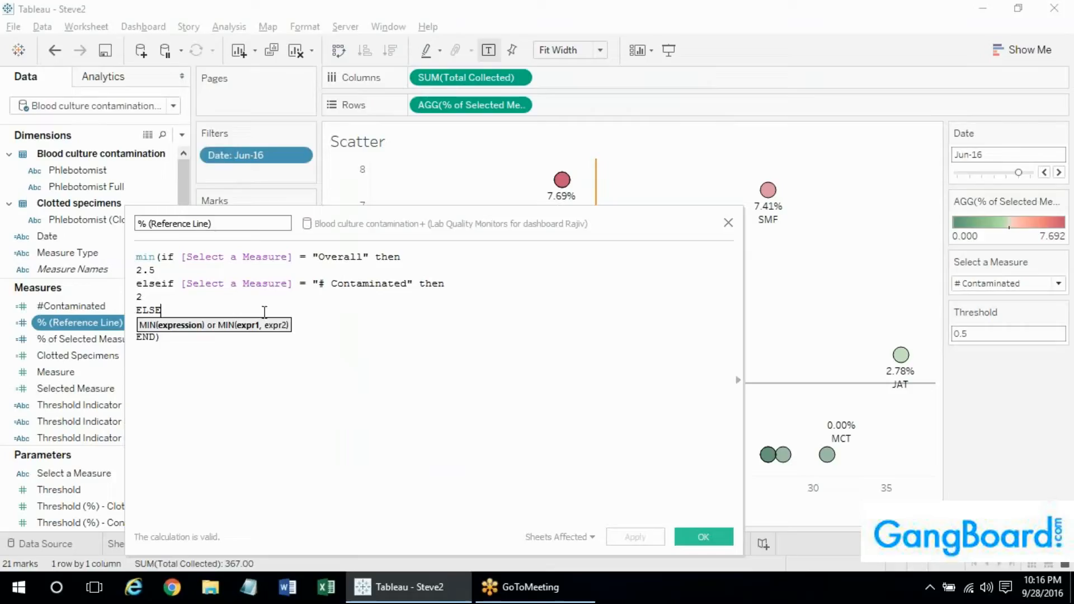
pyautogui.click(169, 272)
pyautogui.press('Down')
pyautogui.press('Down')
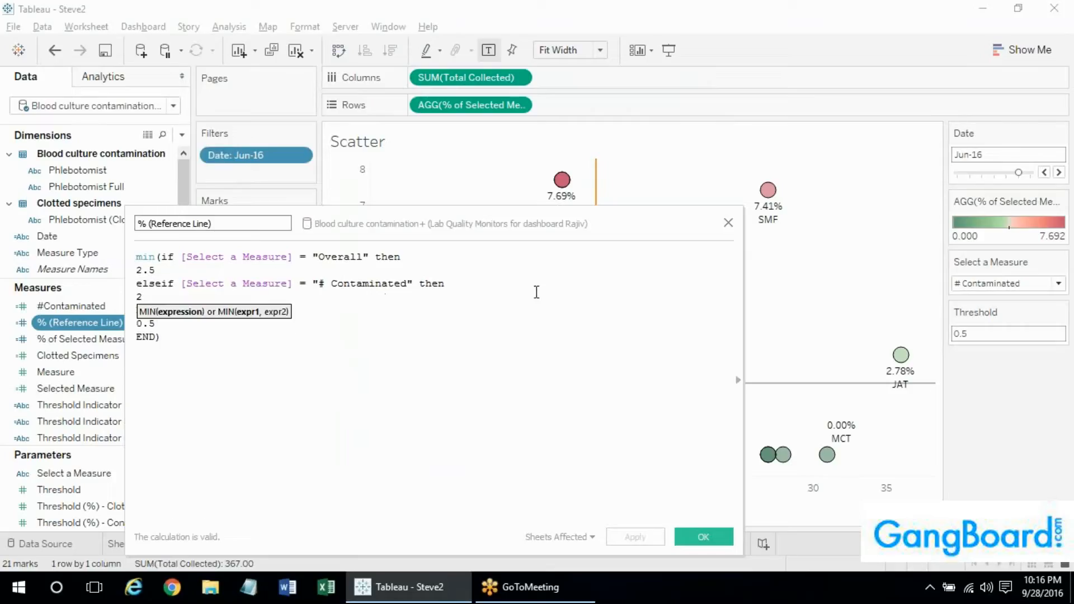
pyautogui.click(176, 324)
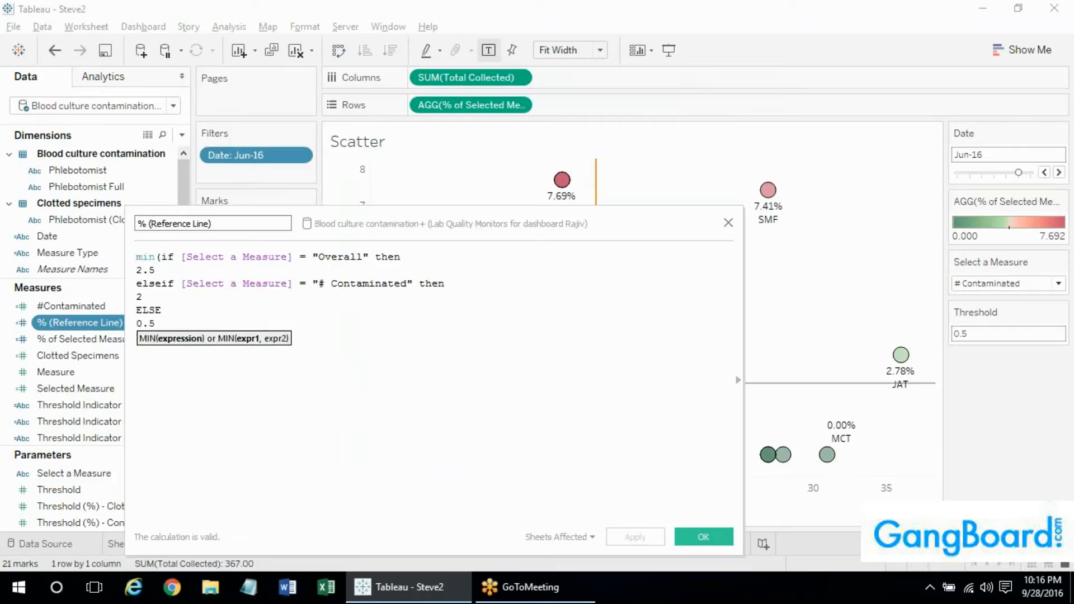
pyautogui.click(999, 286)
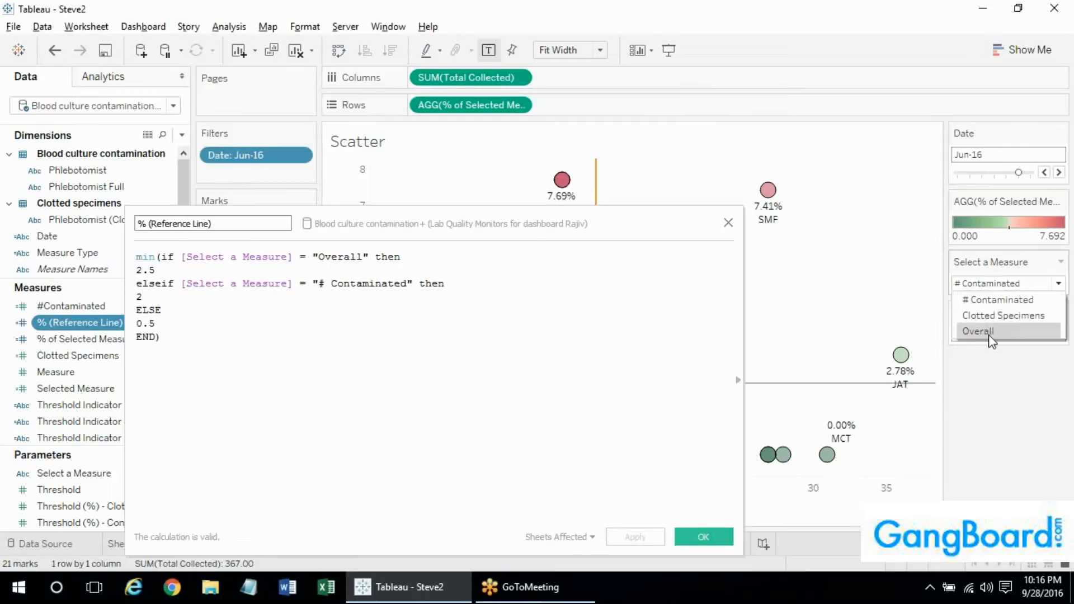
pyautogui.click(264, 404)
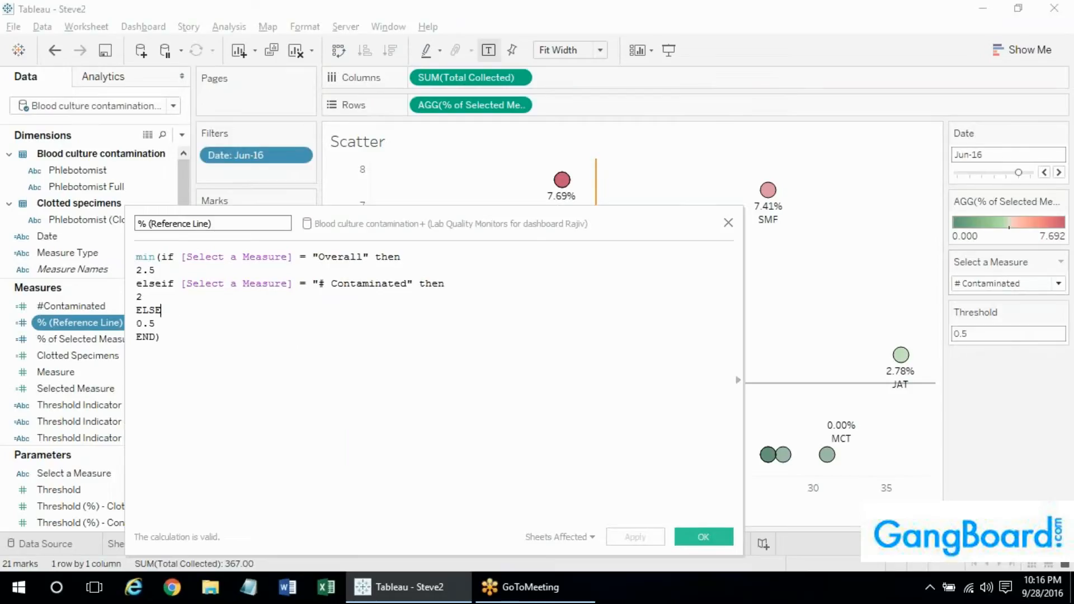
# Examine the min( ) wrapper around the % (Reference Line) expression, close the calculation and inspect the resulting line on the chart
pyautogui.click(168, 270)
pyautogui.moveTo(162, 257); pyautogui.dragTo(134, 257)
pyautogui.click(168, 346)
pyautogui.moveTo(329, 234); pyautogui.dragTo(381, 298)
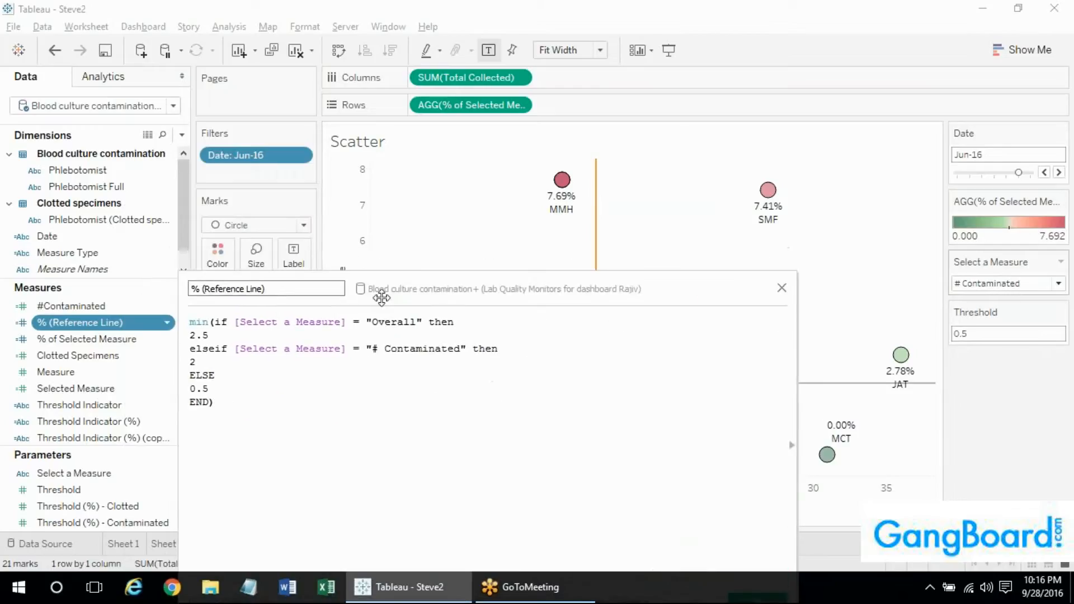
pyautogui.click(200, 323)
pyautogui.moveTo(387, 284); pyautogui.dragTo(351, 149)
pyautogui.click(728, 472)
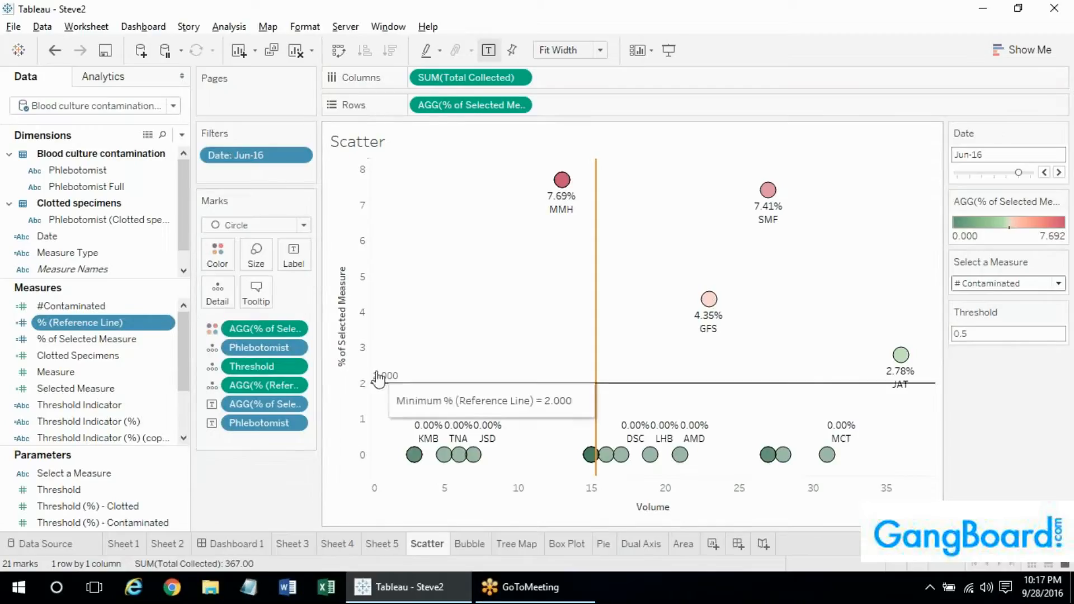
pyautogui.moveTo(439, 392)
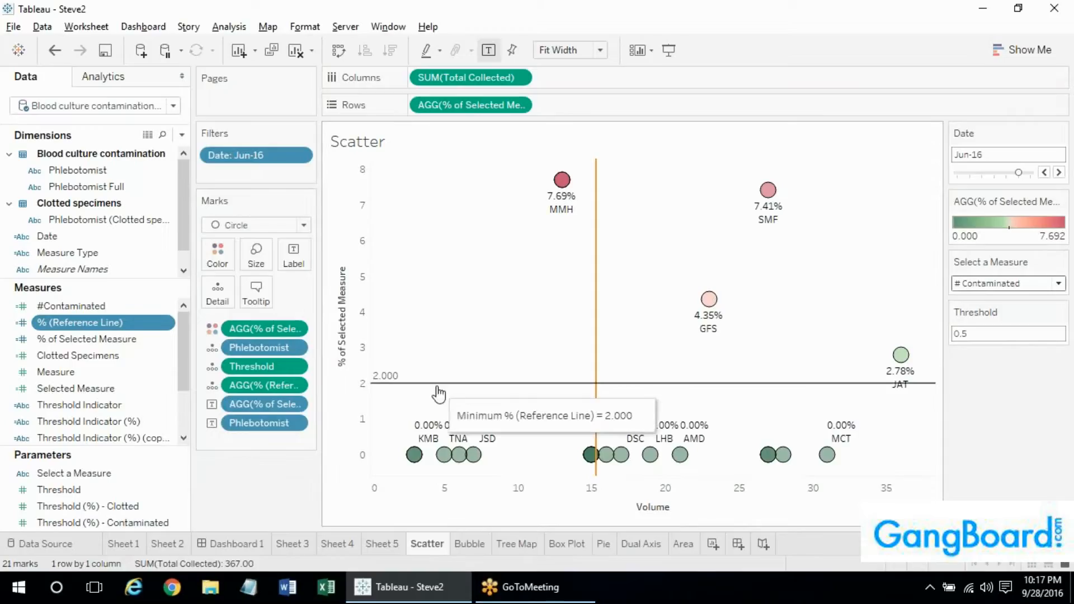
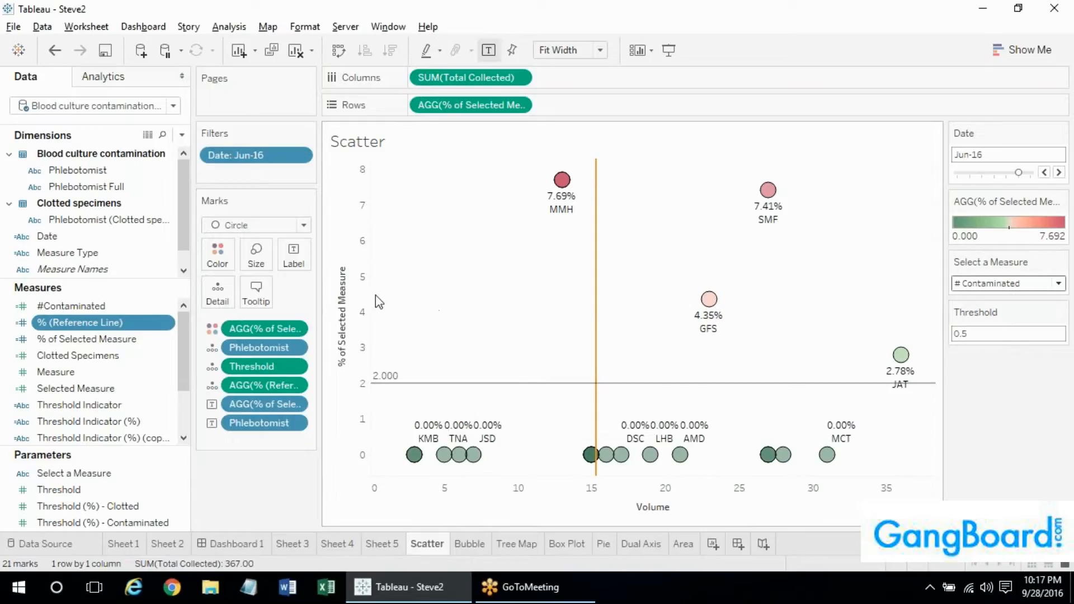
# Reverse the scale of the % of Selected Measure axis and set its title to "Quality %"
pyautogui.rightClick(355, 292)
pyautogui.click(394, 301)
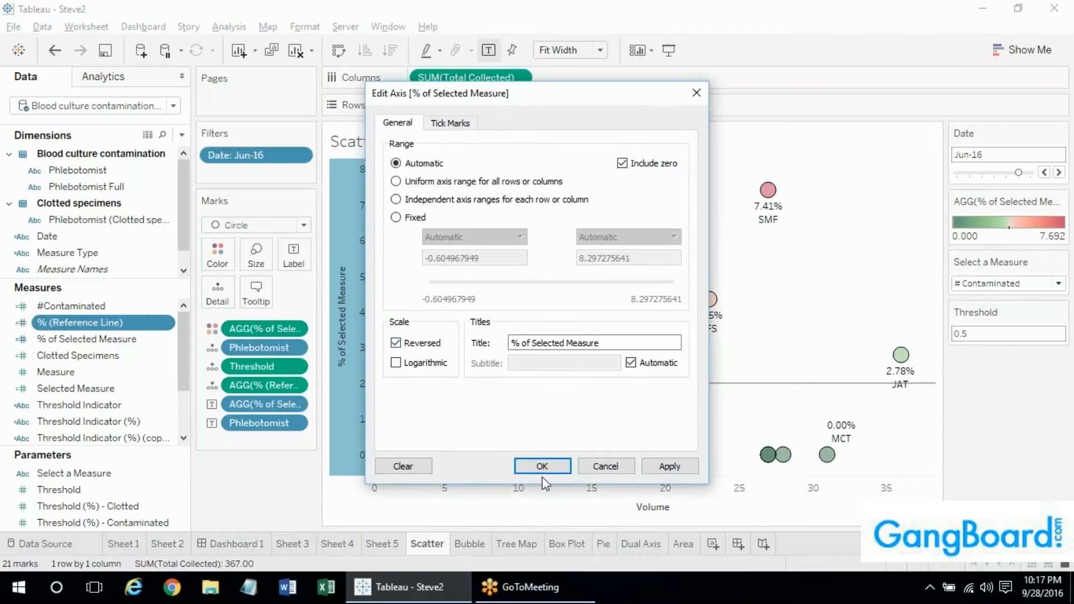
pyautogui.click(623, 343)
pyautogui.moveTo(623, 342); pyautogui.dragTo(510, 343)
pyautogui.write('Quality %')
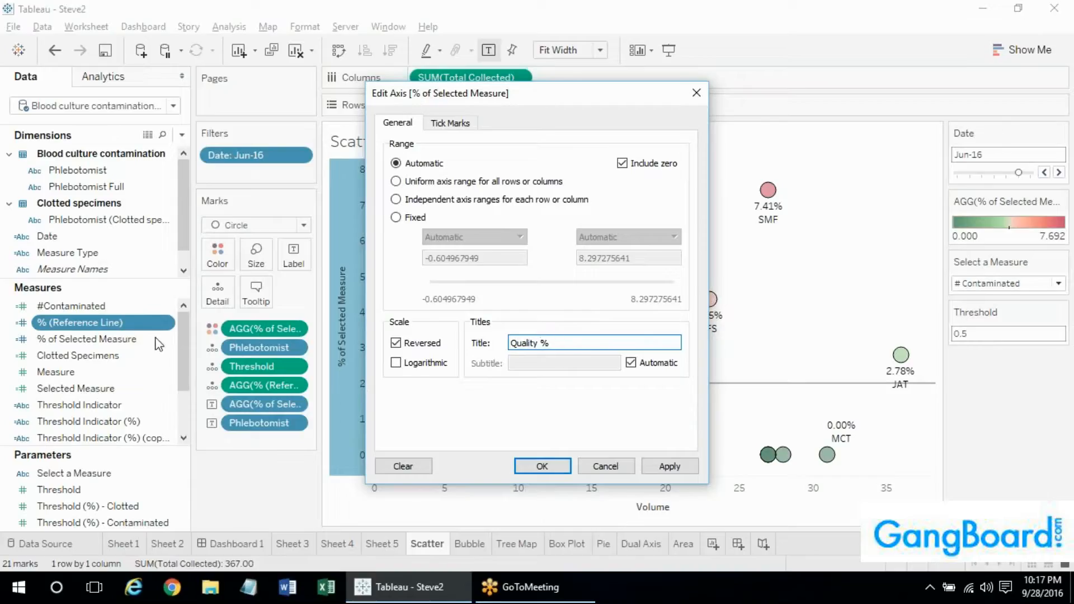
pyautogui.click(542, 466)
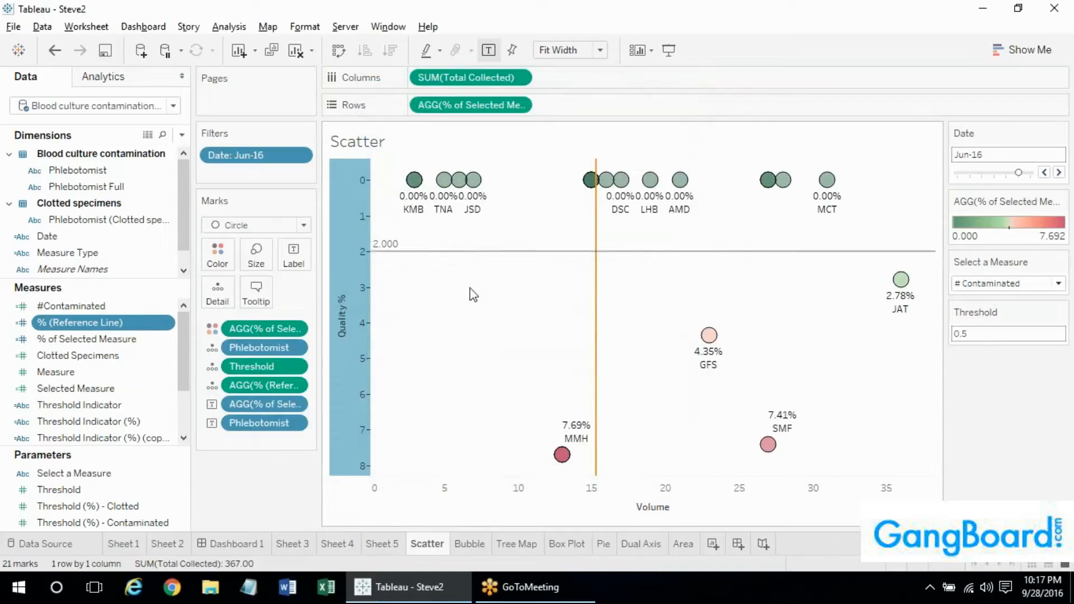
# Format the horizontal reference line as a thicker red line and turn off its recalculated line for highlighted or selected data points
pyautogui.rightClick(458, 252)
pyautogui.click(462, 257)
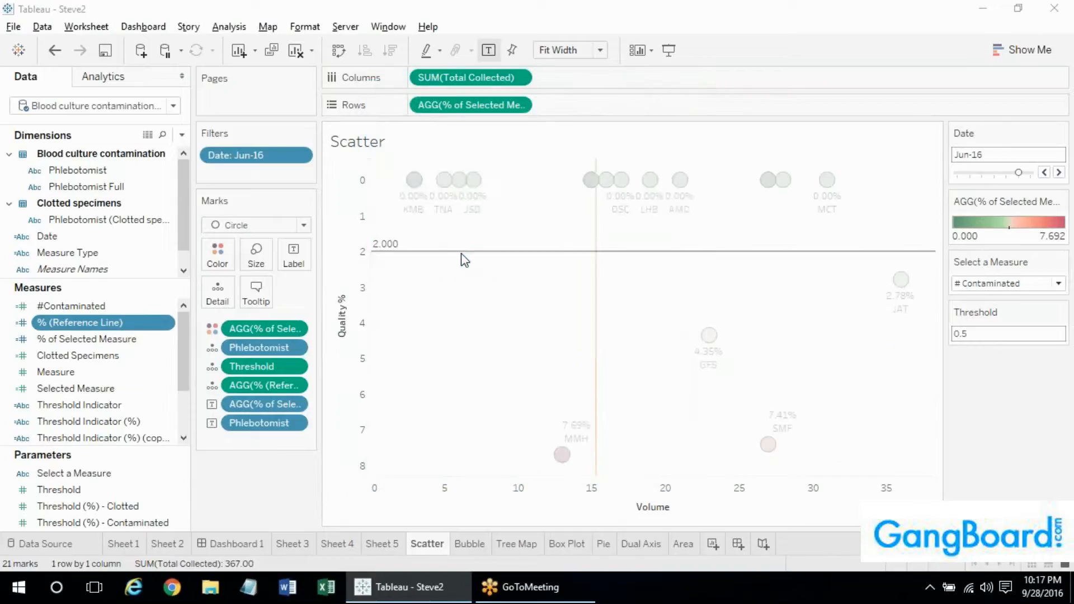
pyautogui.click(479, 343)
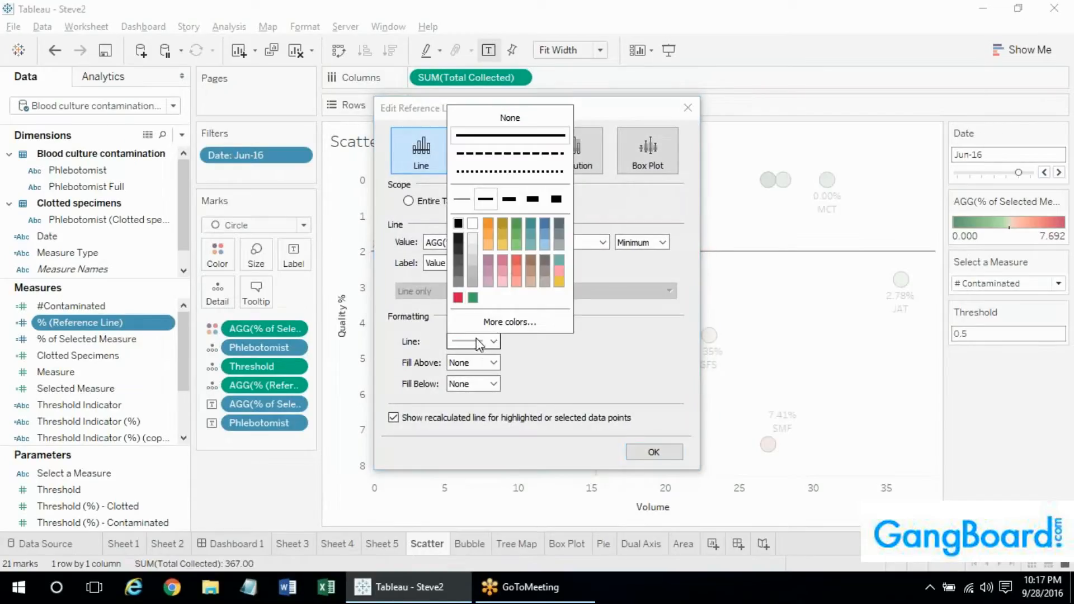
pyautogui.click(458, 298)
pyautogui.click(510, 199)
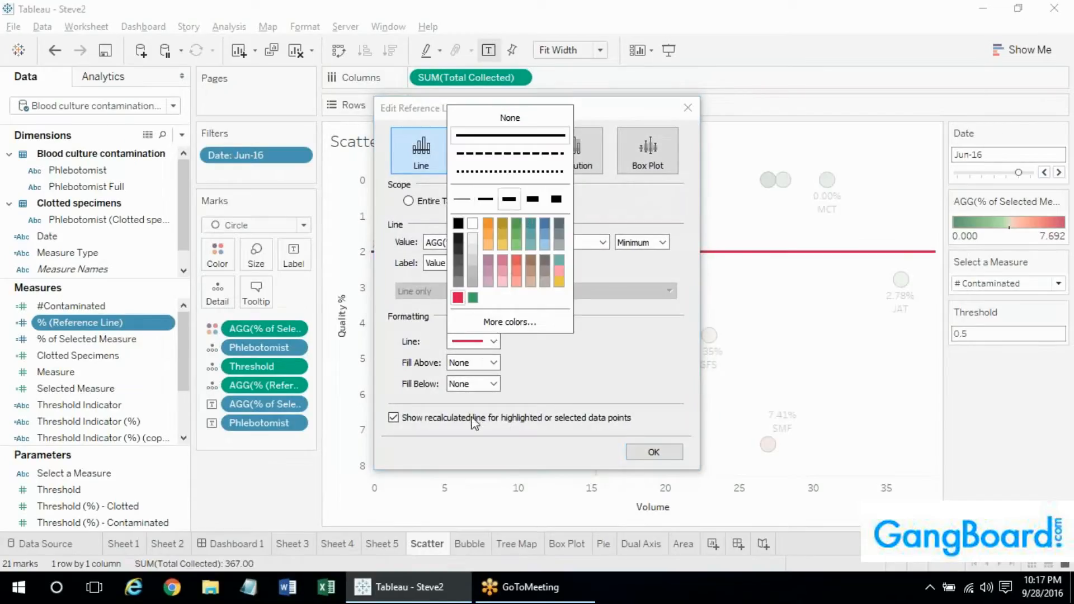
pyautogui.click(510, 423)
pyautogui.click(654, 452)
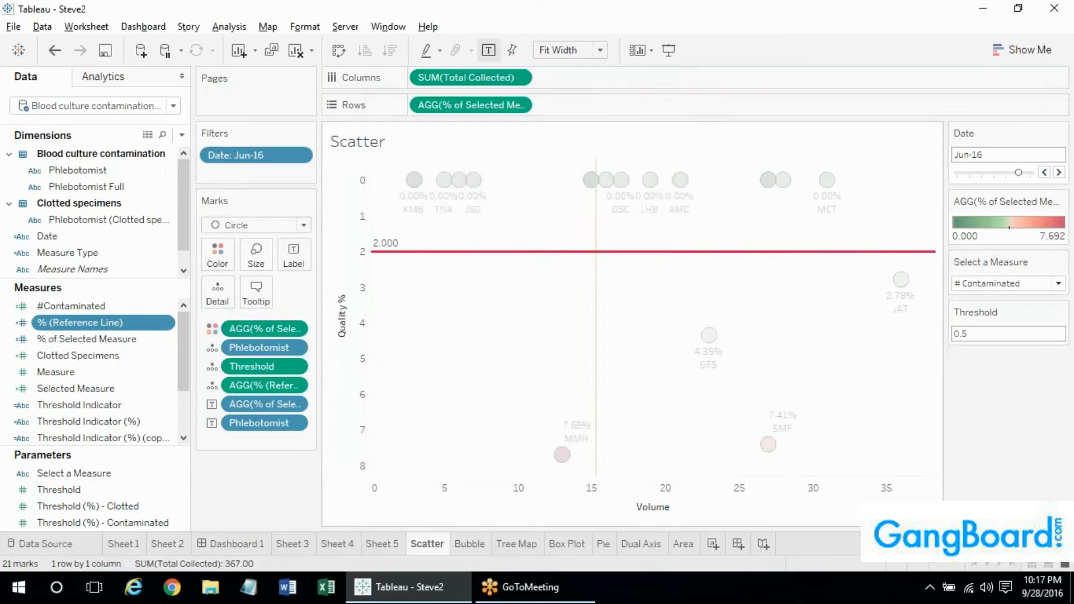
pyautogui.rightClick(354, 317)
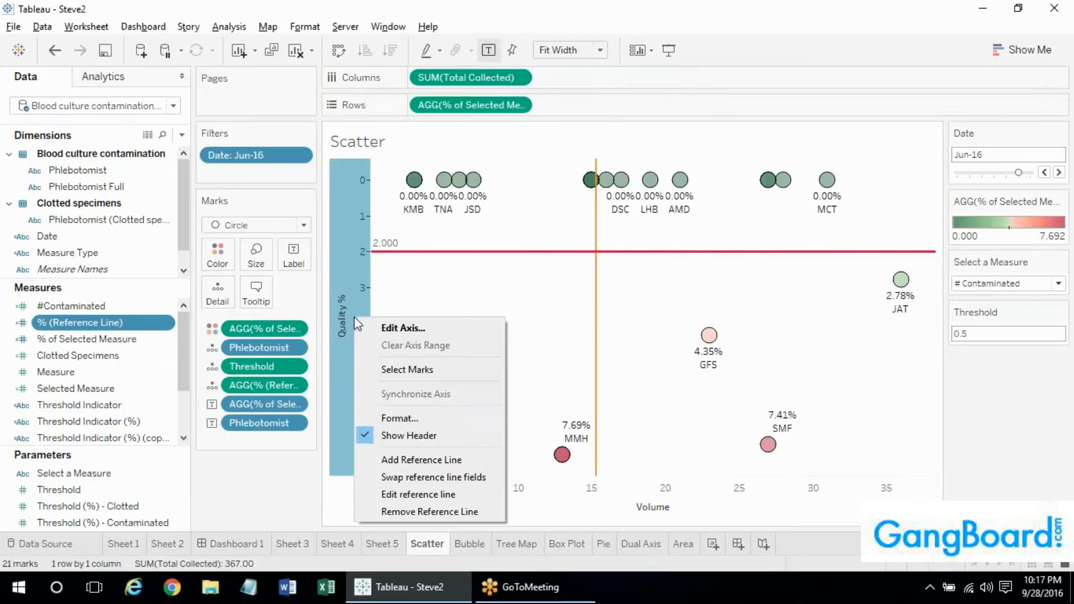
pyautogui.click(417, 459)
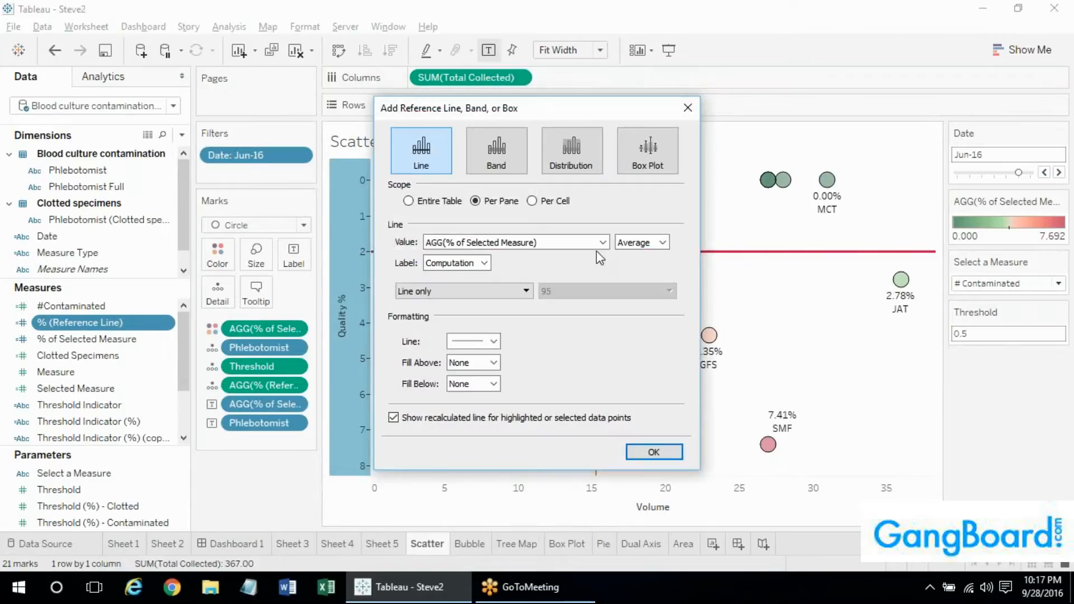
pyautogui.press('Escape')
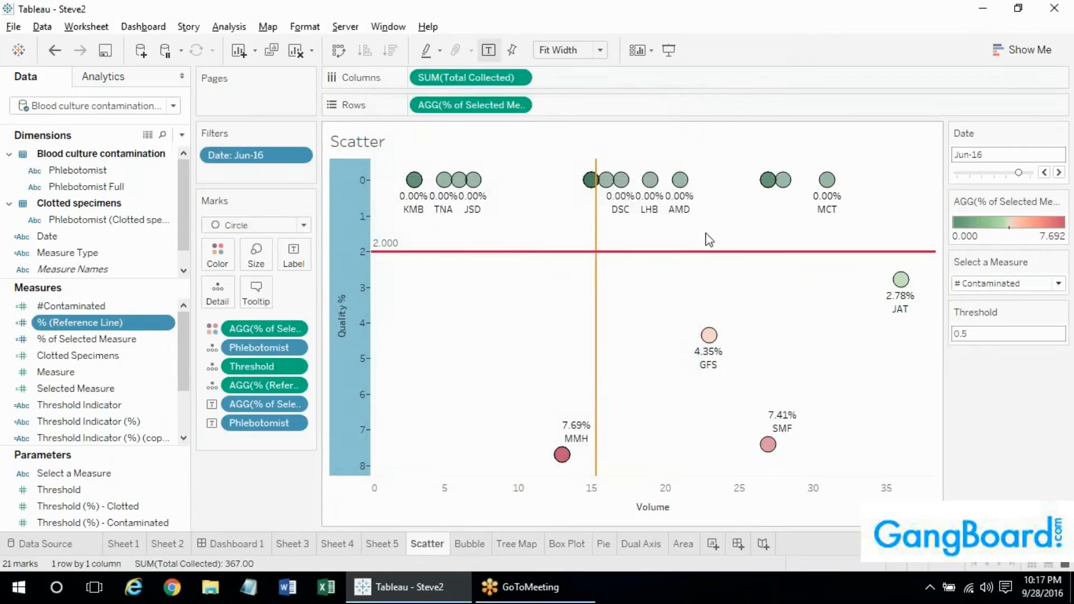
pyautogui.click(780, 320)
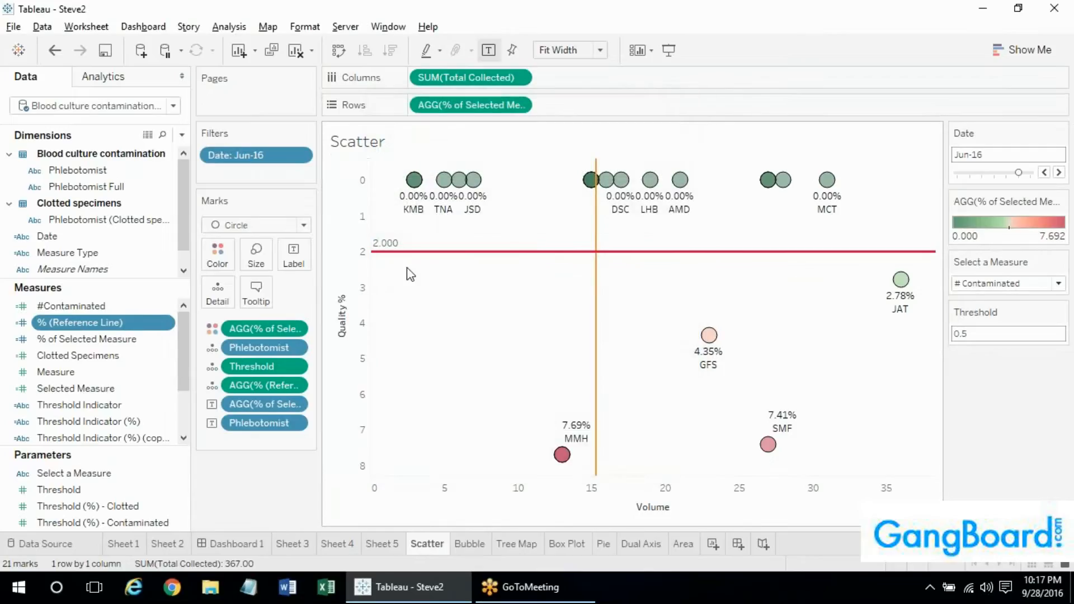
# Give the red horizontal reference line a custom label reading "Threshold"
pyautogui.moveTo(382, 256)
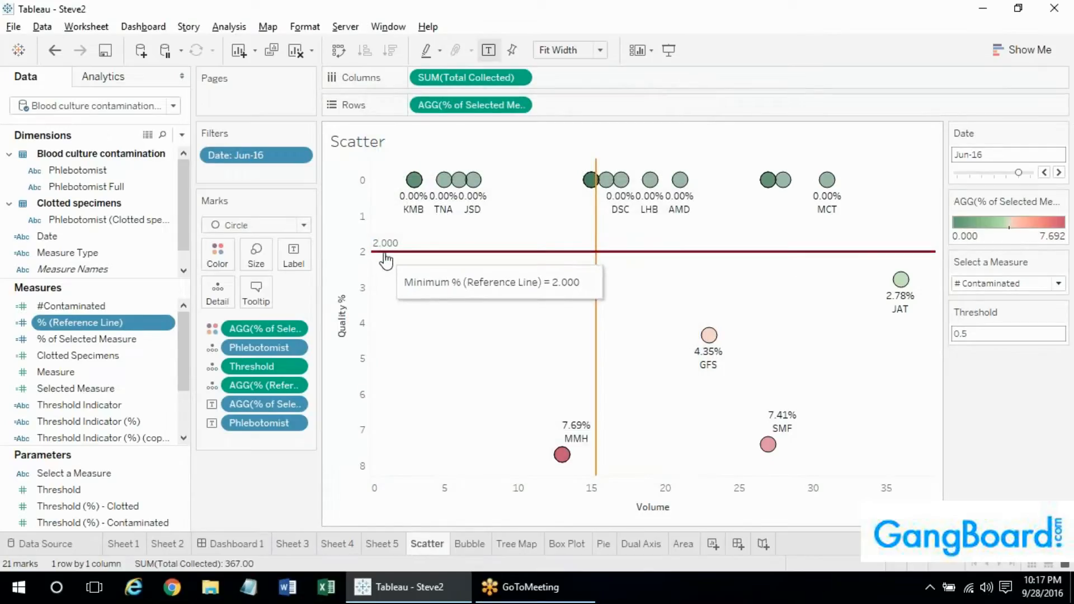
pyautogui.rightClick(382, 256)
pyautogui.click(419, 264)
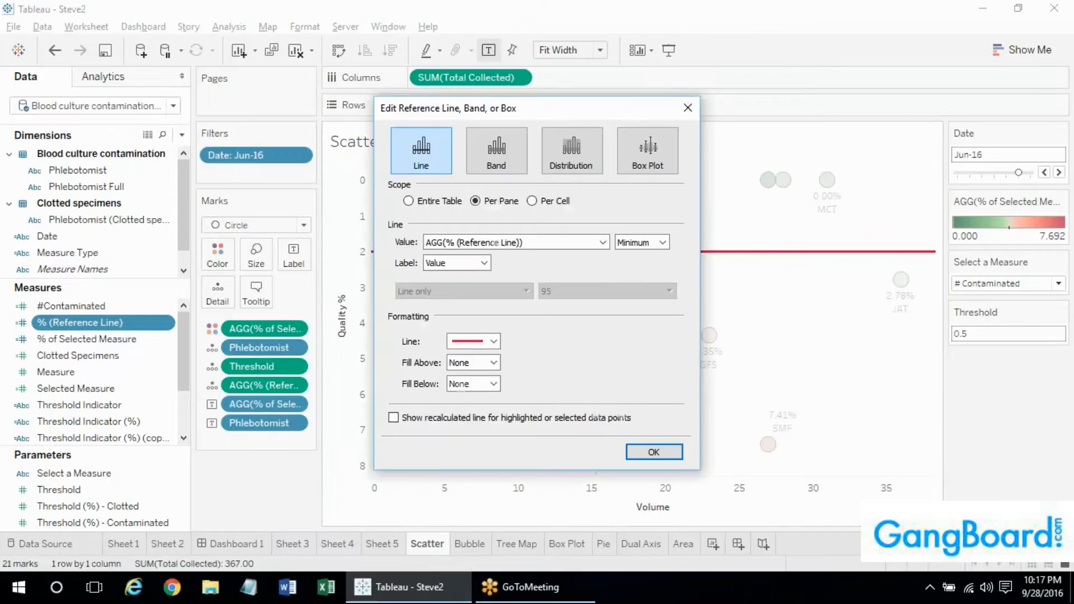
pyautogui.click(451, 264)
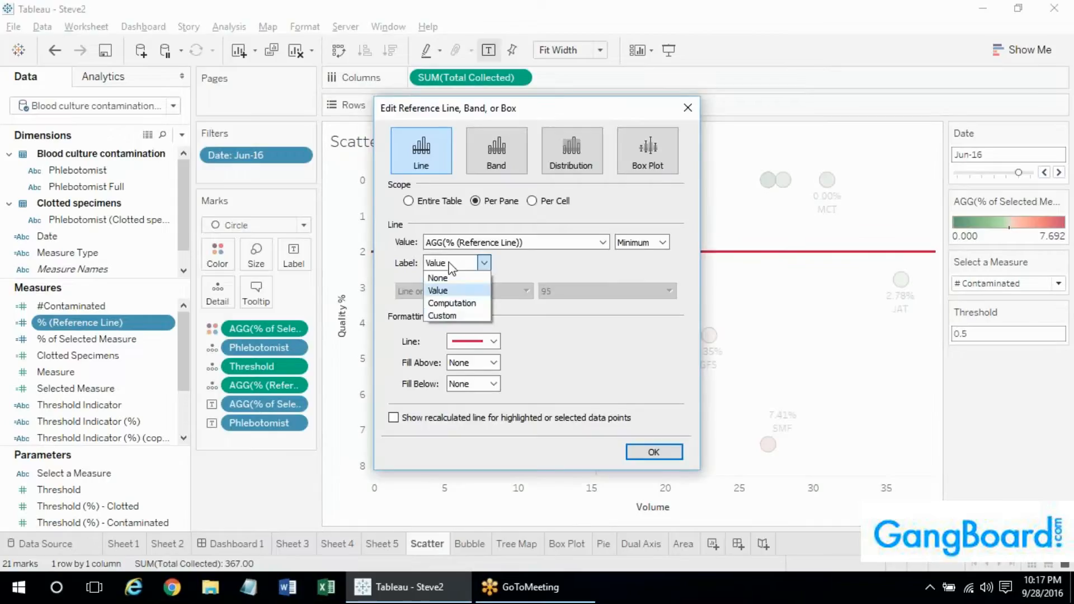
pyautogui.click(455, 315)
pyautogui.click(484, 263)
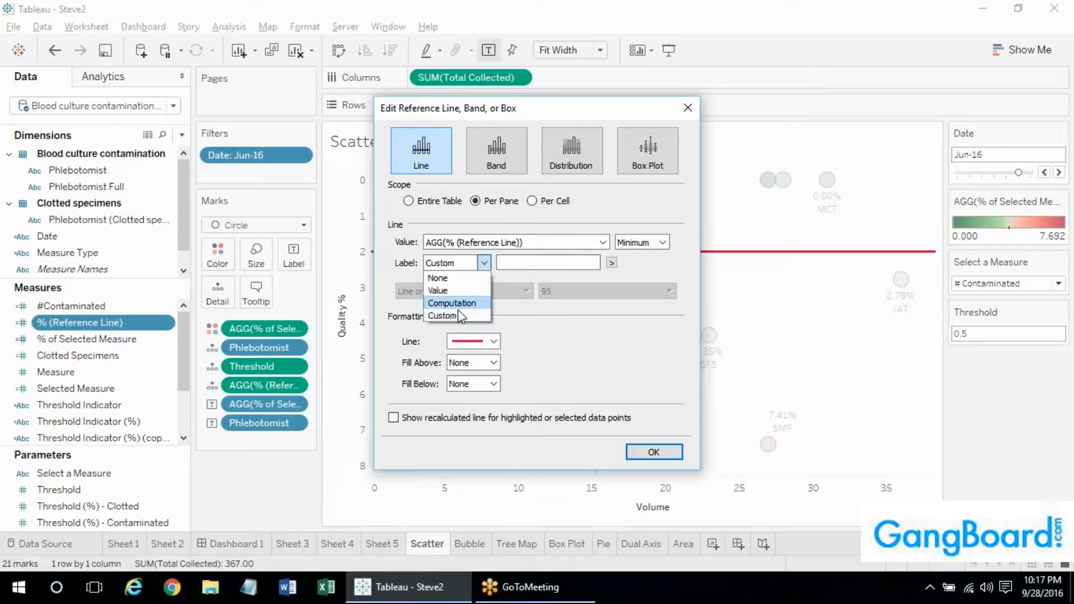
pyautogui.click(509, 263)
pyautogui.write('Thre')
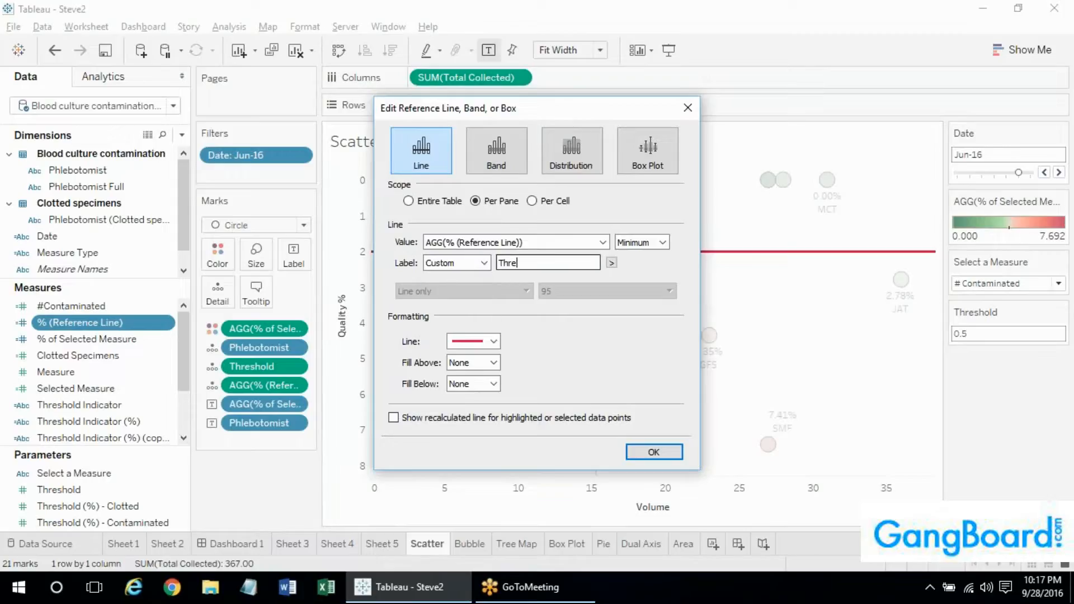
pyautogui.write('shold')
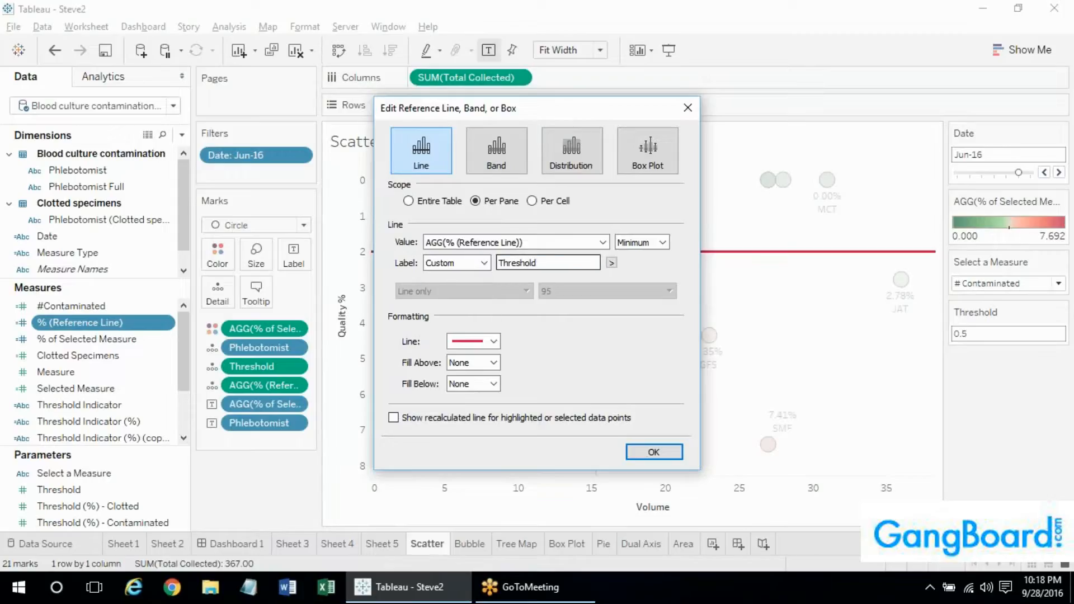
pyautogui.click(643, 447)
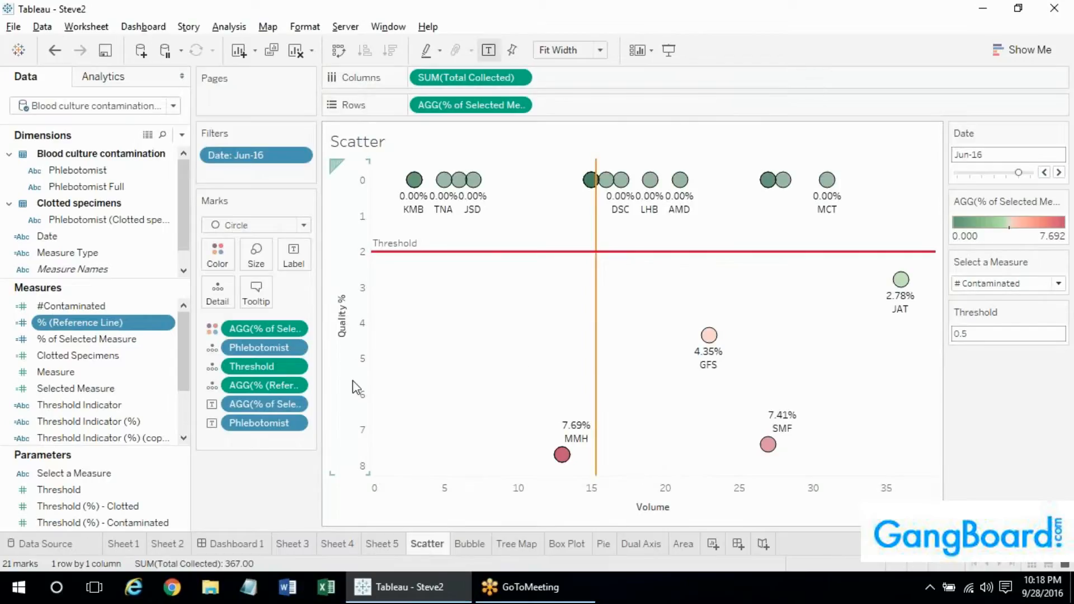
# Add a reference line for the average of % of Selected Measure on the Quality % axis, with the custom label "Avg"
pyautogui.rightClick(365, 353)
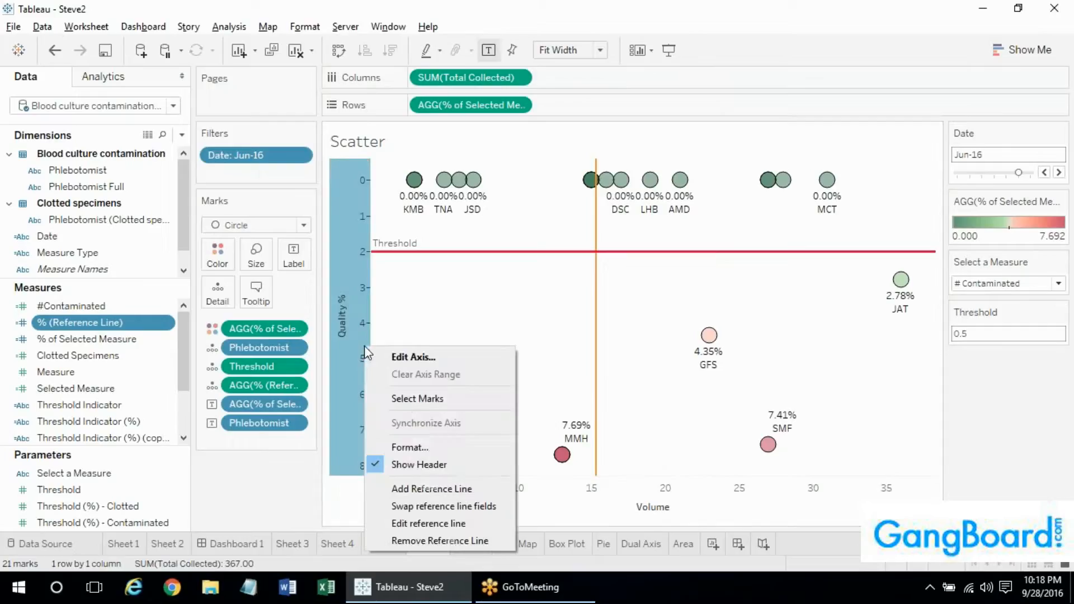
pyautogui.click(409, 492)
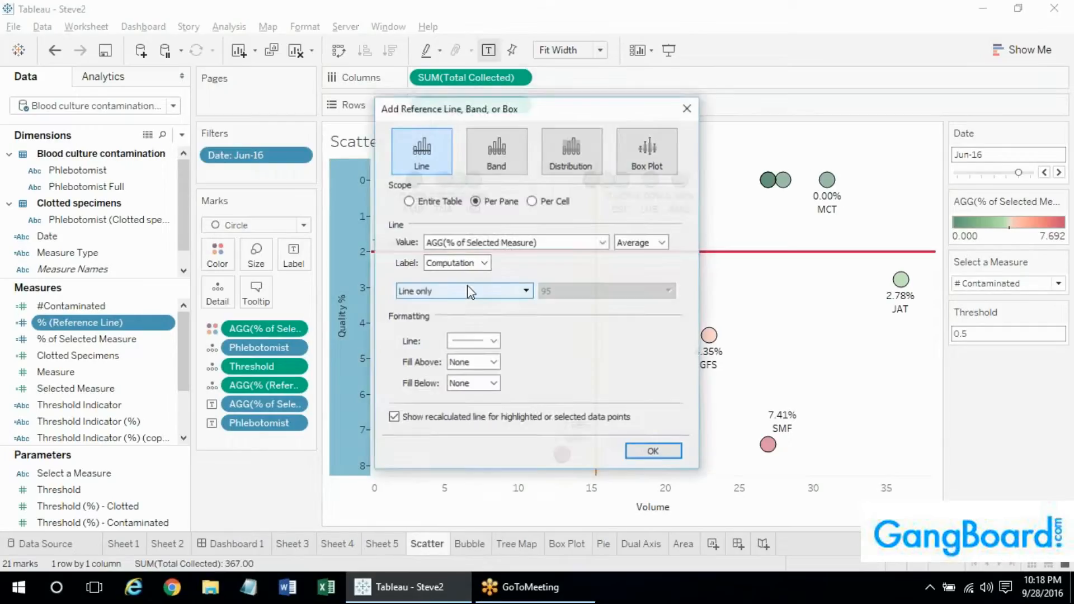
pyautogui.click(483, 263)
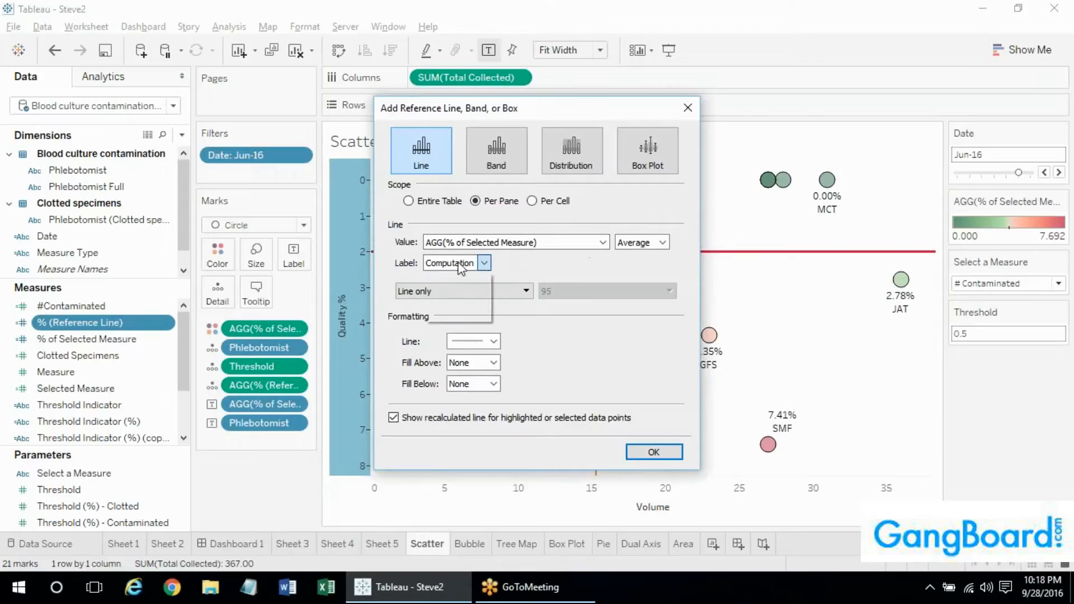
pyautogui.click(447, 273)
pyautogui.click(483, 263)
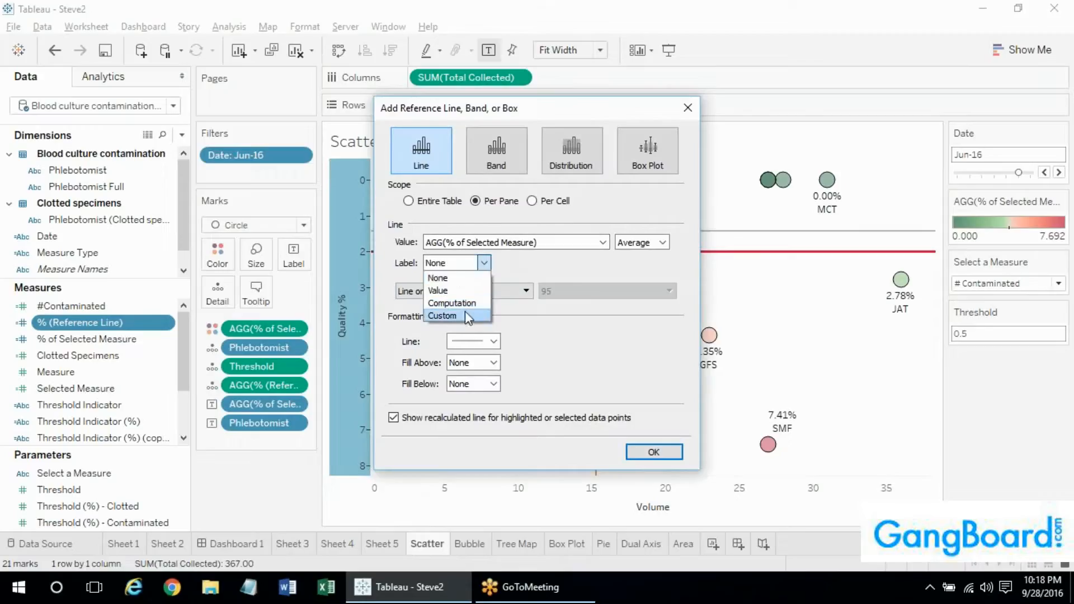
pyautogui.click(465, 311)
pyautogui.click(554, 263)
pyautogui.write('A')
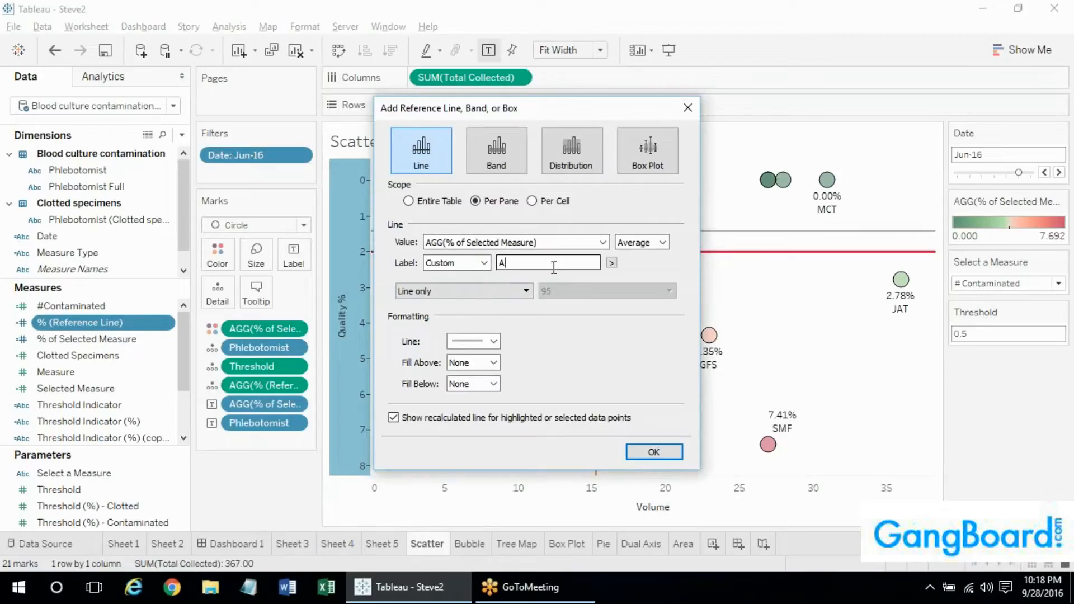
pyautogui.write('vg')
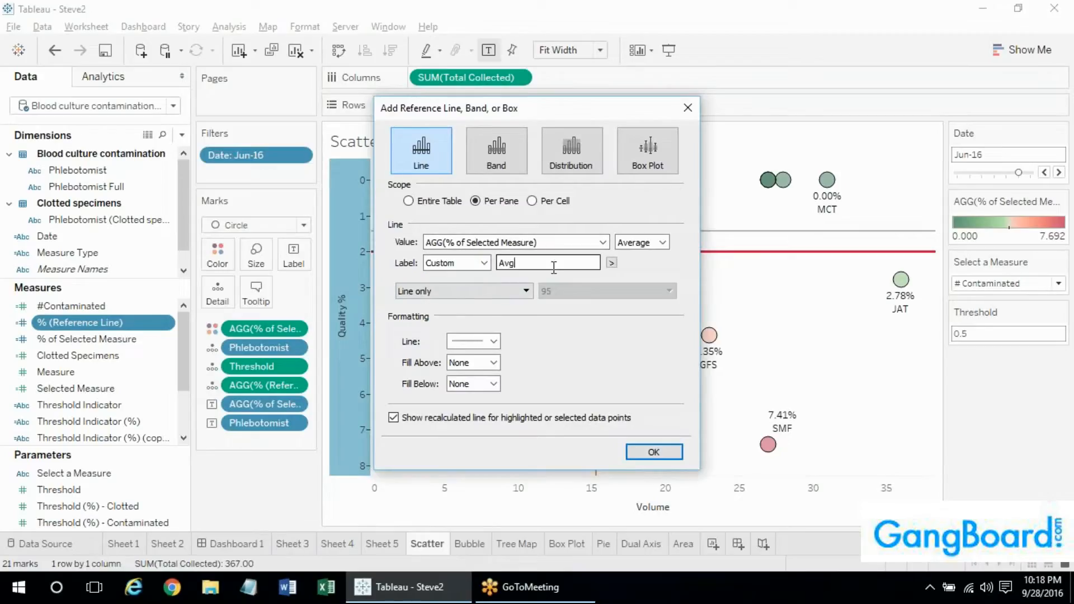
# Style the new average line as dotted orange and turn off its recalculated line for highlighted or selected data points
pyautogui.click(486, 343)
pyautogui.click(484, 171)
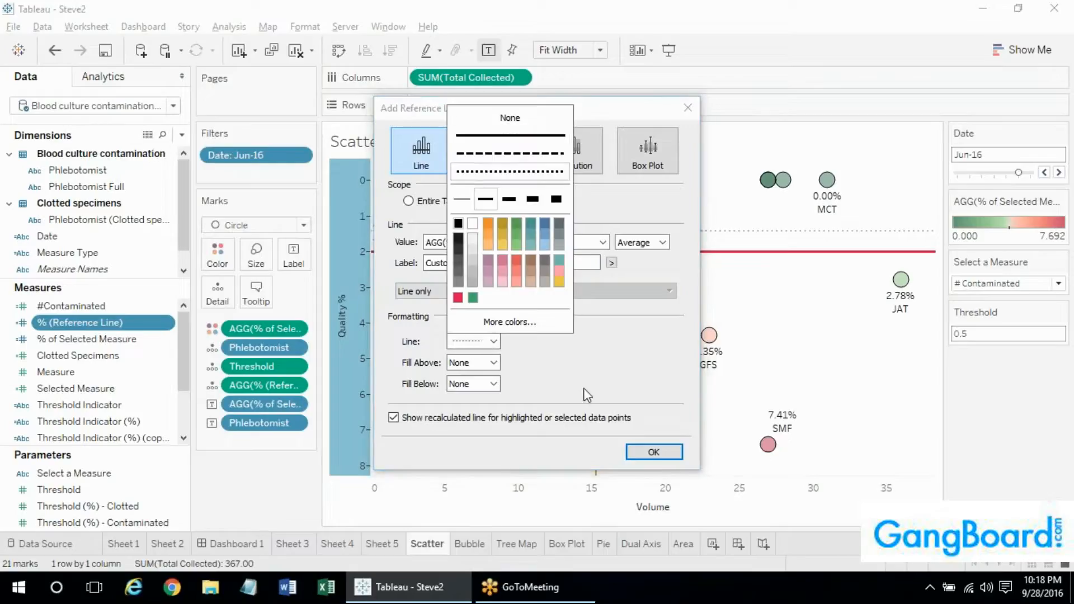
pyautogui.click(586, 395)
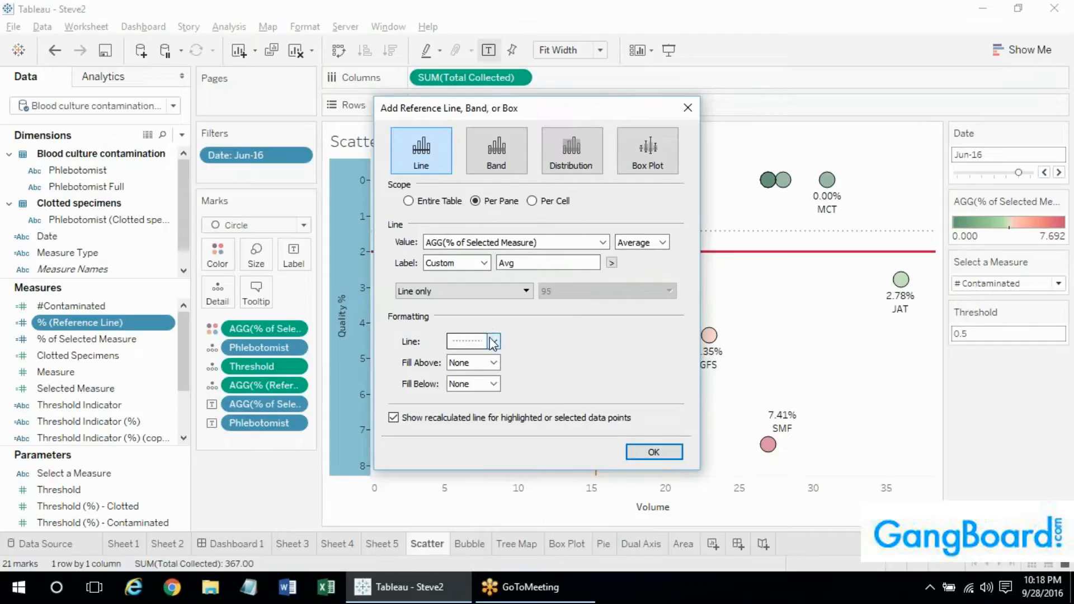
pyautogui.click(494, 342)
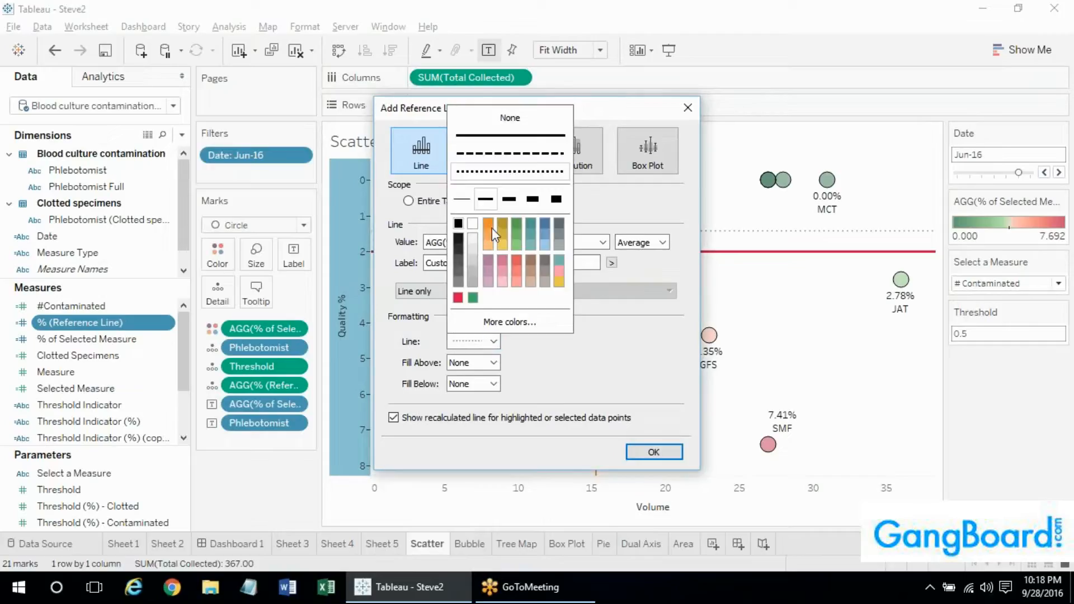
pyautogui.click(558, 367)
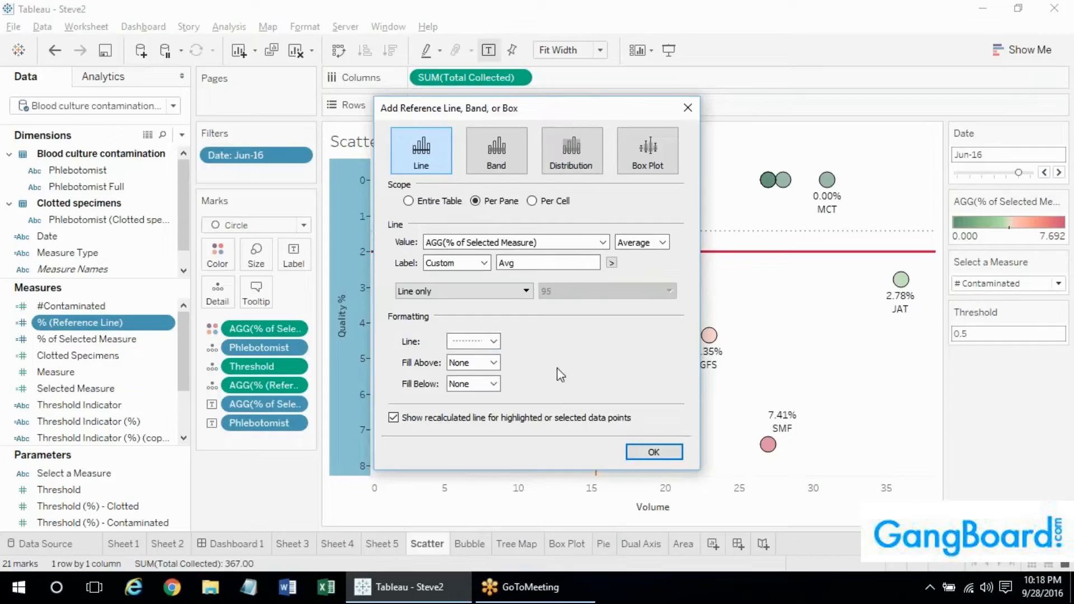
pyautogui.click(493, 341)
pyautogui.click(495, 223)
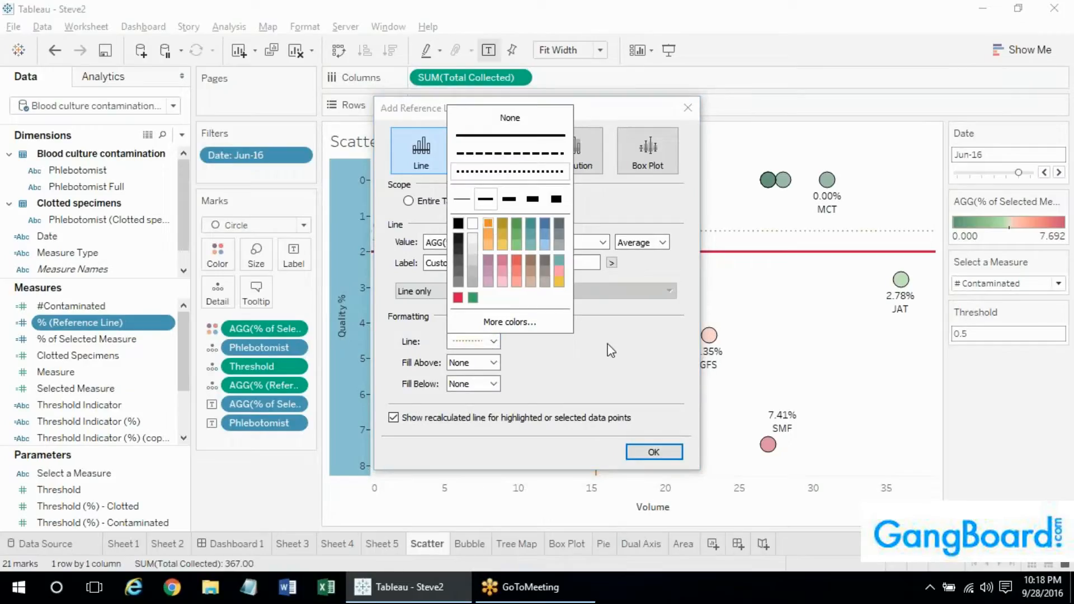
pyautogui.click(617, 388)
pyautogui.click(618, 419)
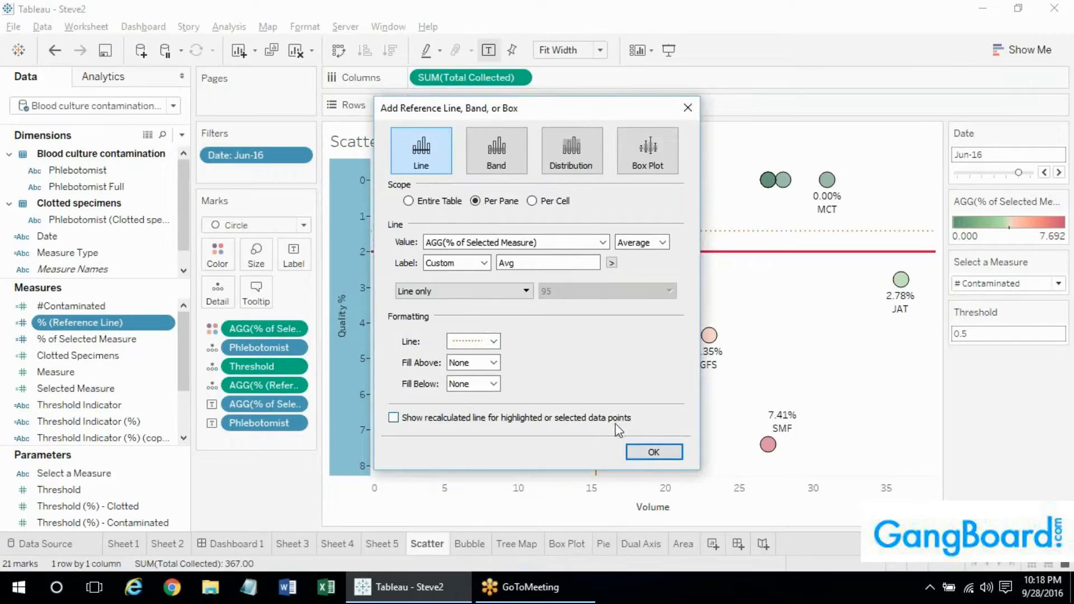
pyautogui.click(651, 452)
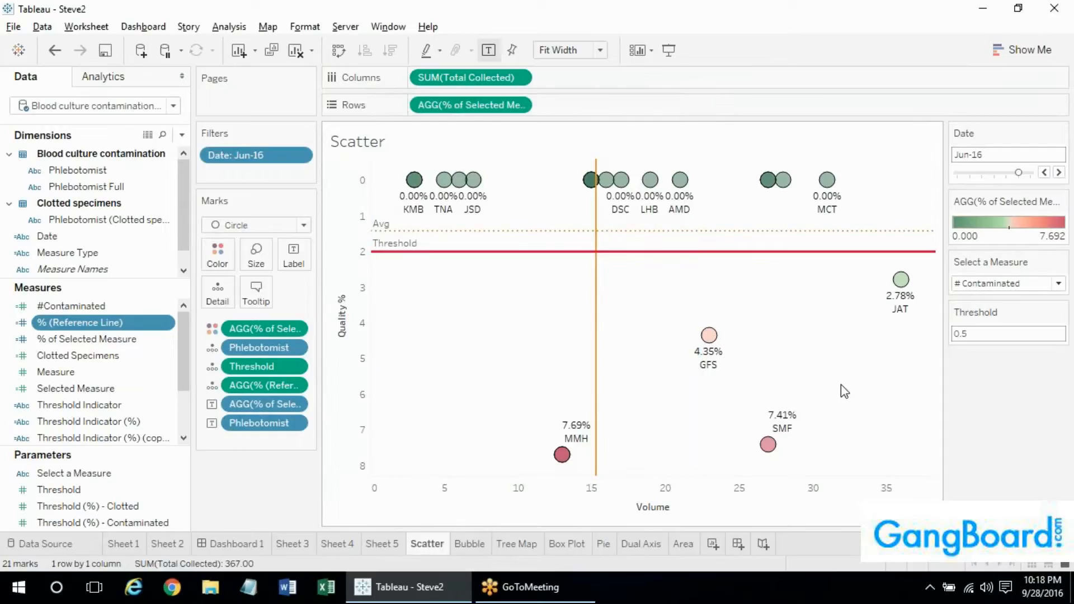
# Format the Threshold line's label font in red to match its line
pyautogui.rightClick(381, 252)
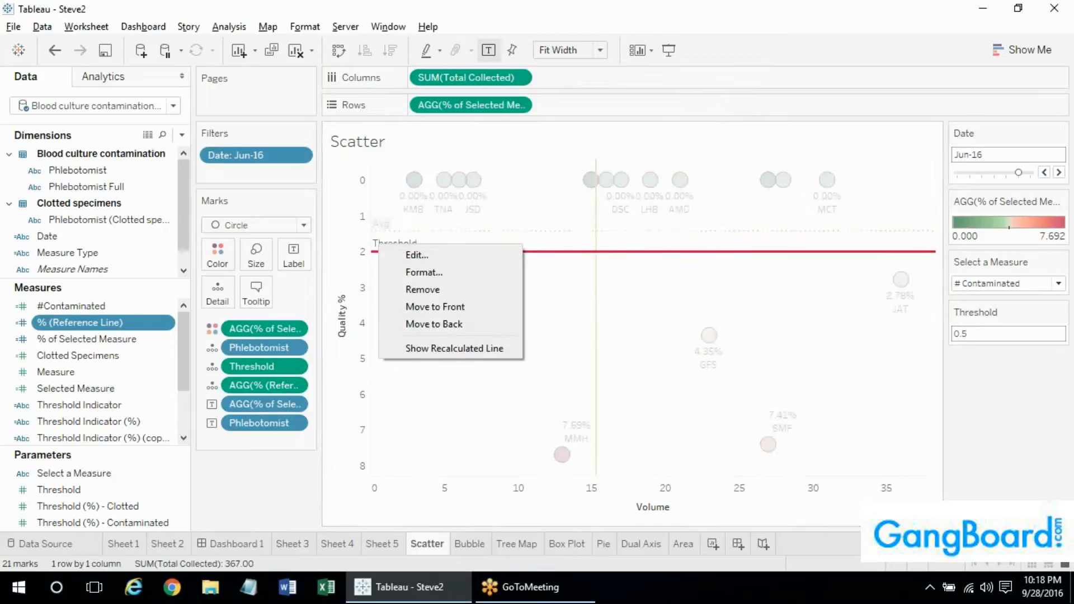
pyautogui.click(402, 272)
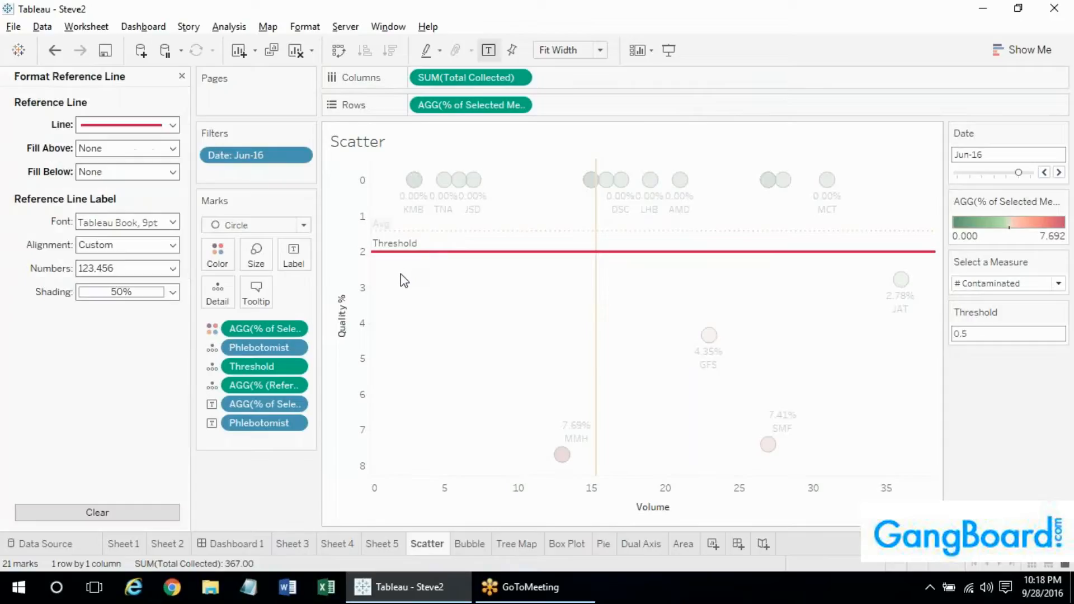
pyautogui.click(118, 222)
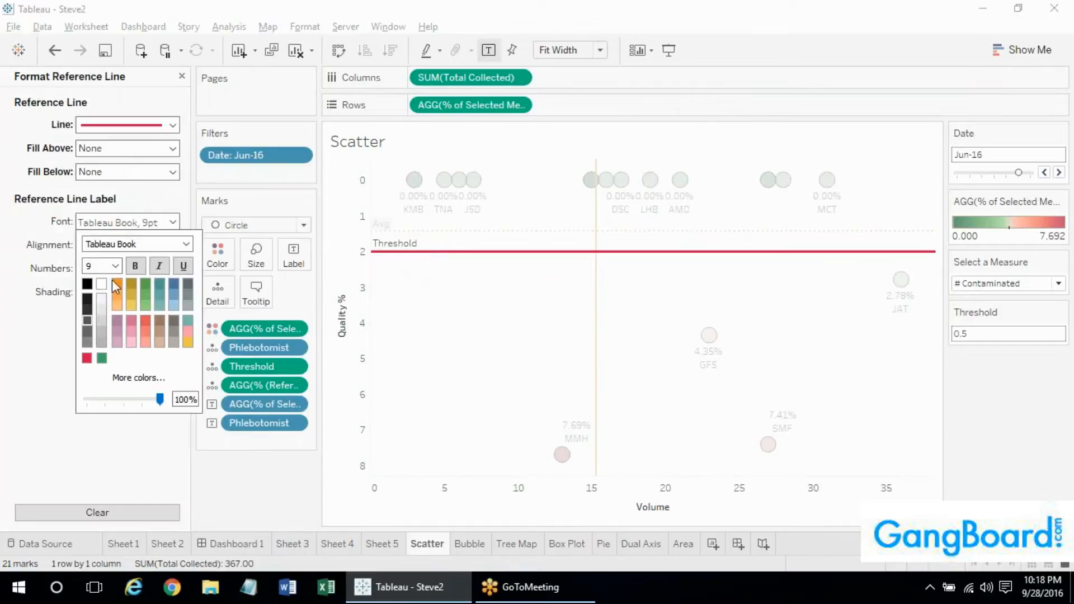
pyautogui.click(87, 358)
pyautogui.click(48, 252)
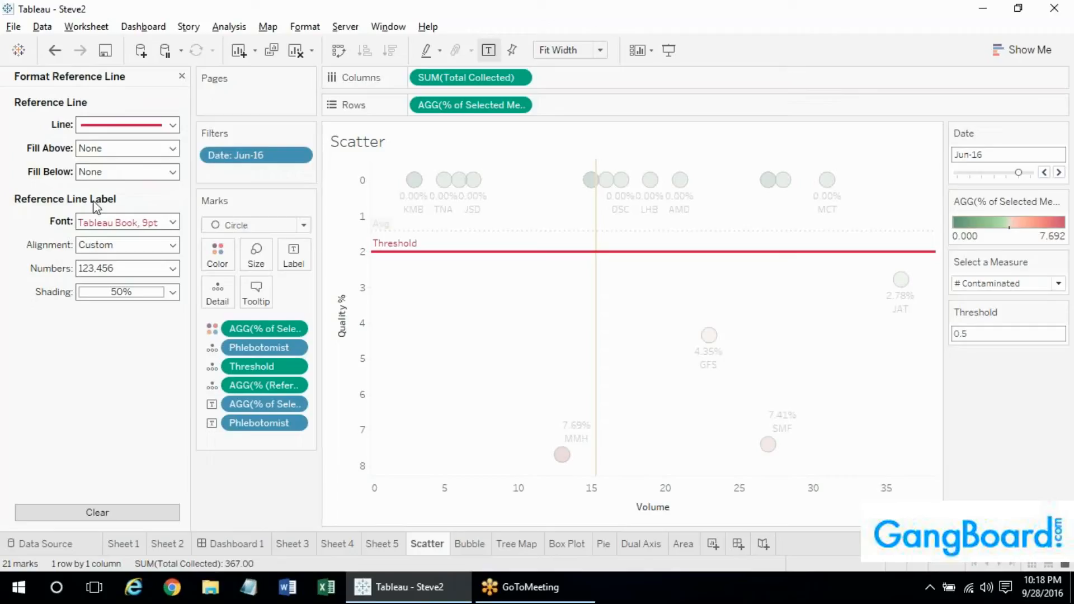
# Format the Avg line's label font in orange and close the reference line formatting
pyautogui.click(412, 229)
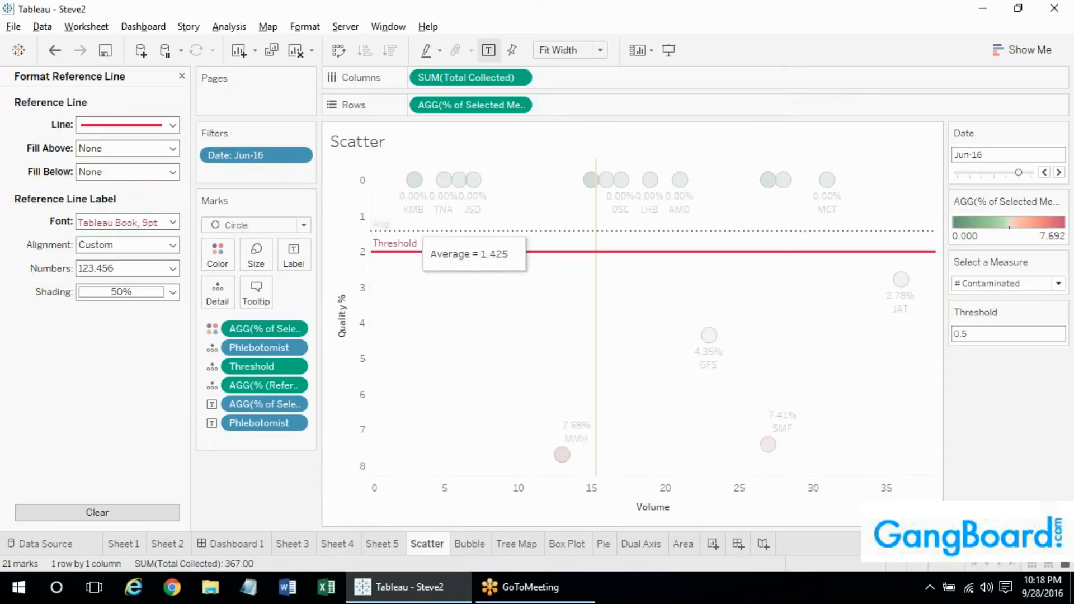
pyautogui.click(115, 223)
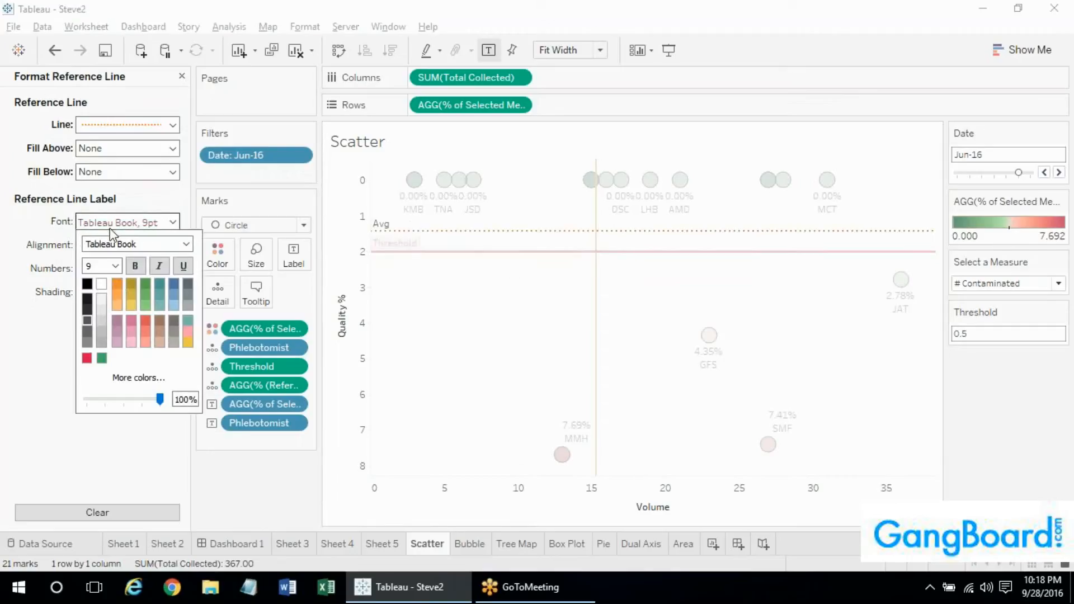
pyautogui.click(118, 284)
pyautogui.click(439, 305)
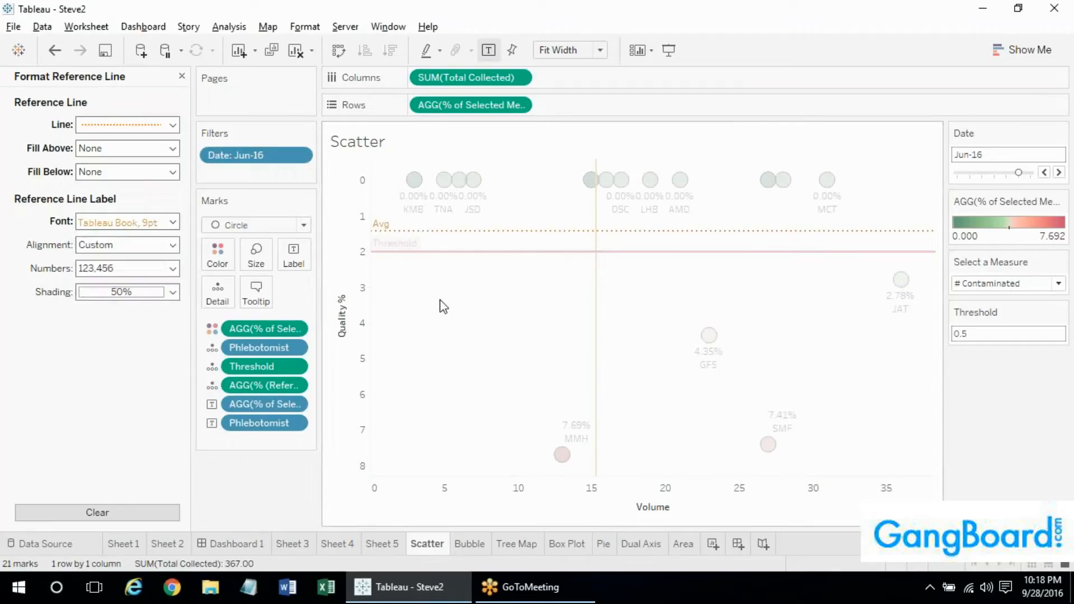
pyautogui.click(182, 76)
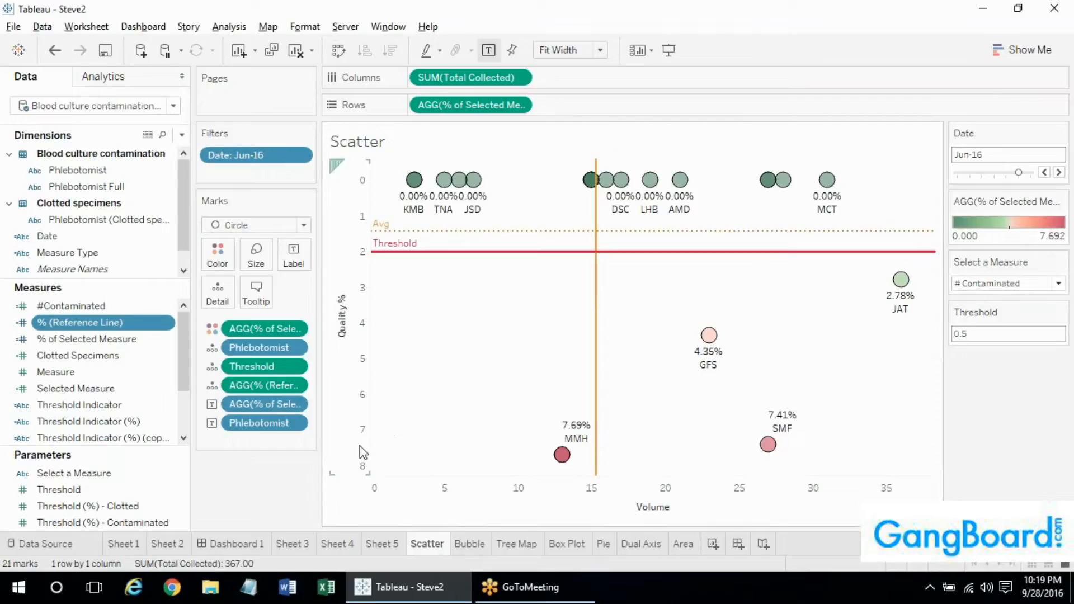
# Change the vertical average line of Total Collected to a dotted line style
pyautogui.moveTo(596, 314)
pyautogui.rightClick(597, 286)
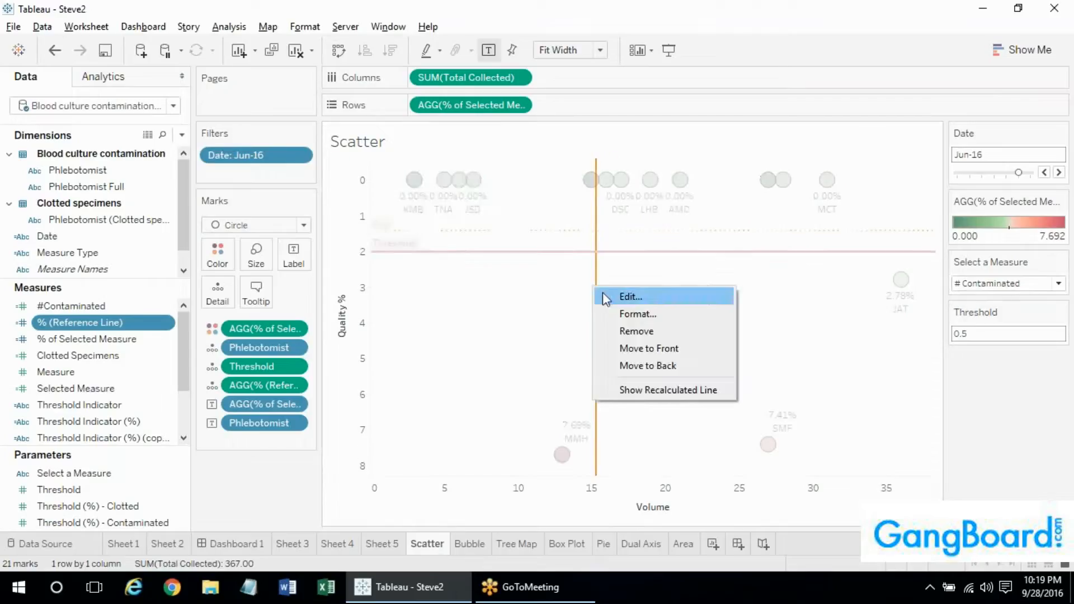
pyautogui.click(610, 294)
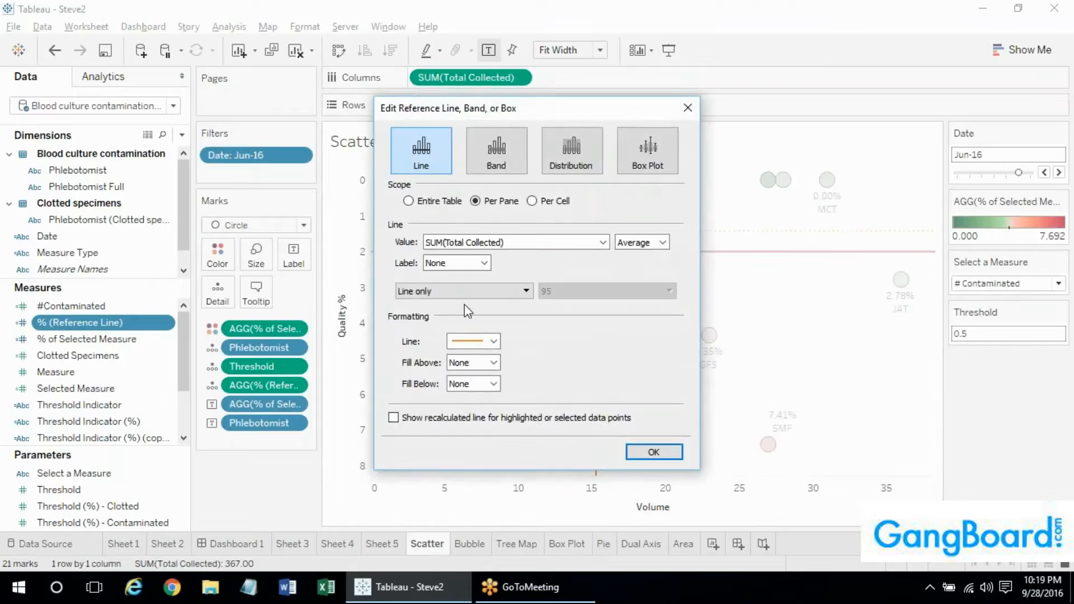
pyautogui.click(471, 340)
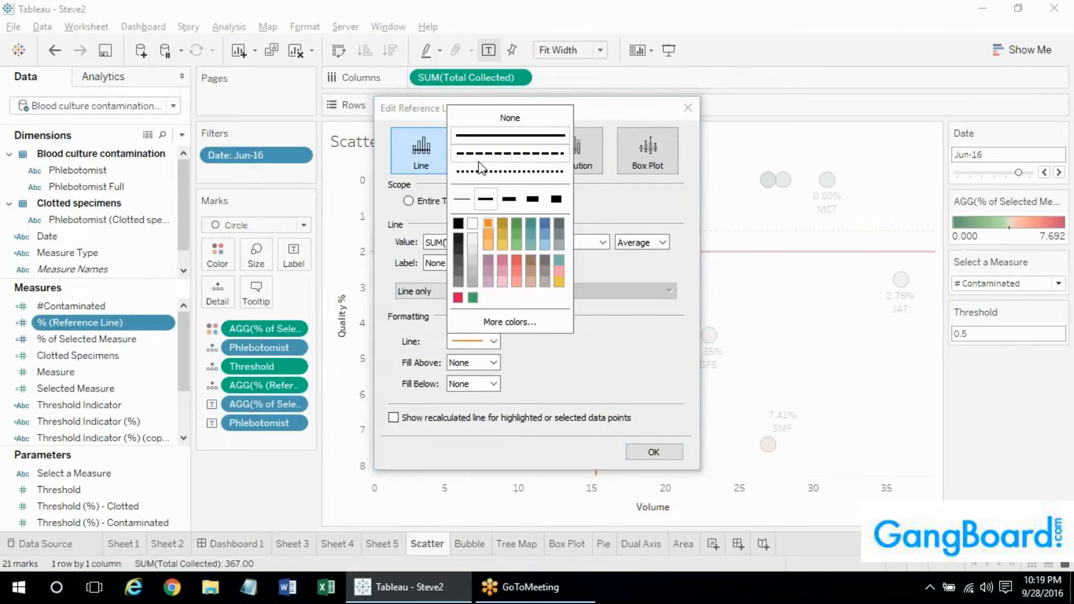
pyautogui.click(488, 173)
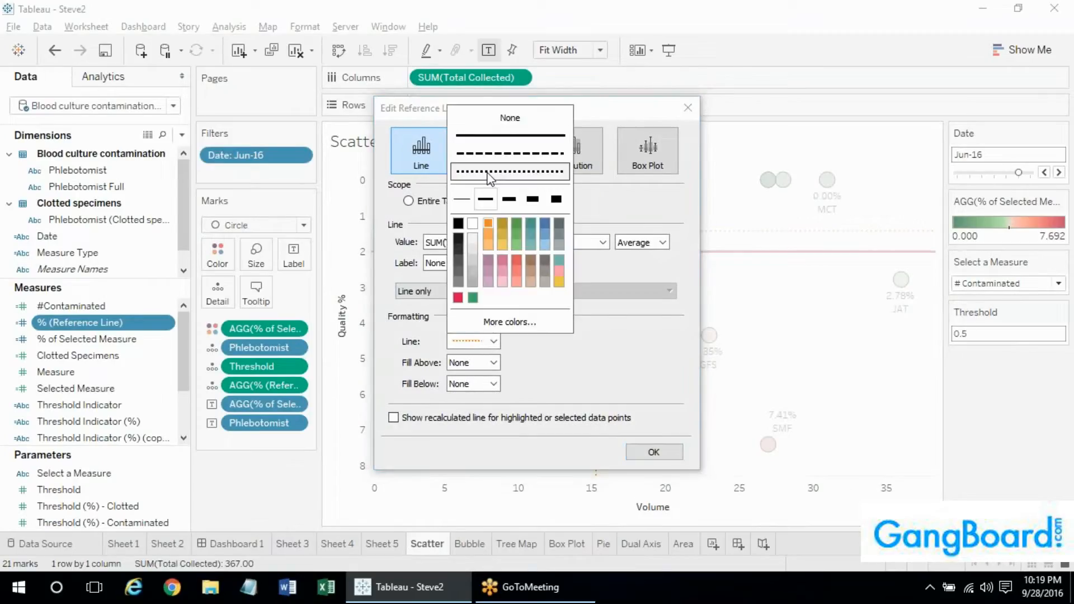
pyautogui.click(666, 457)
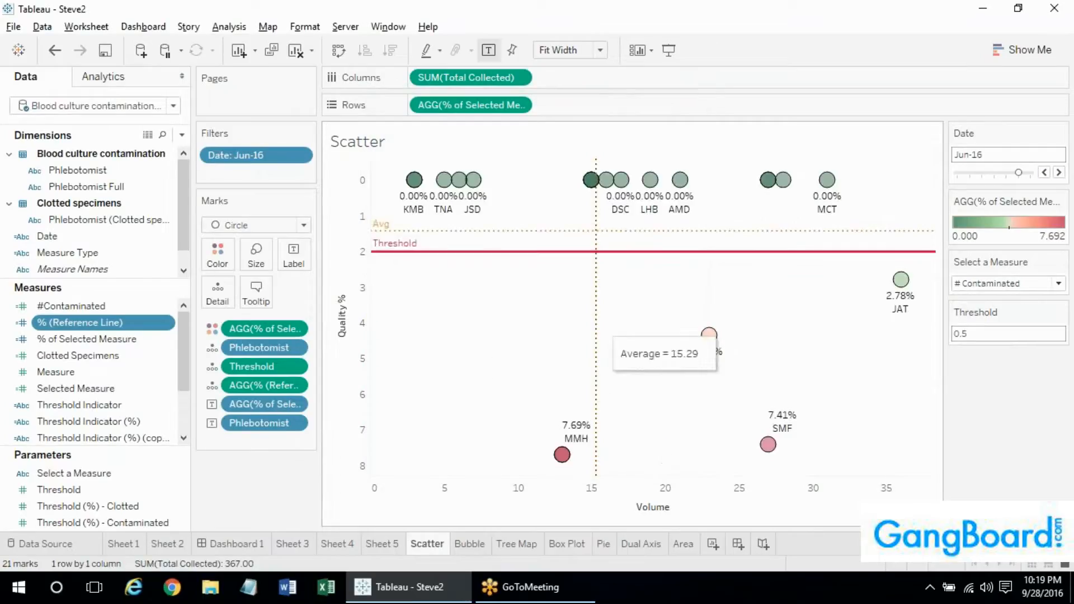
# Give the vertical average line of Total Collected a custom label reading Avg
pyautogui.rightClick(616, 330)
pyautogui.click(629, 335)
pyautogui.click(458, 263)
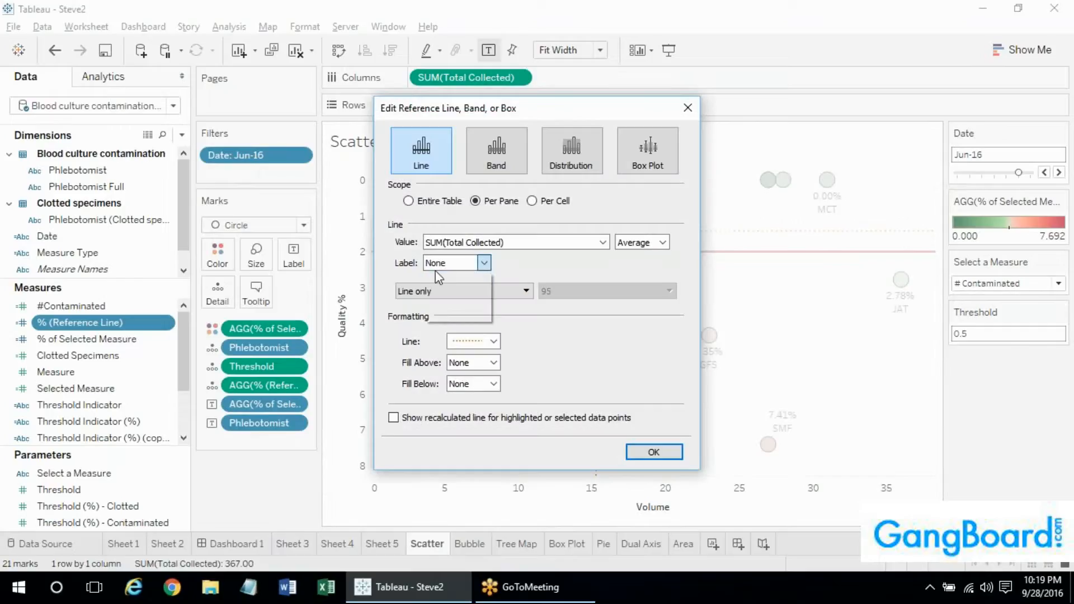
pyautogui.press('Escape')
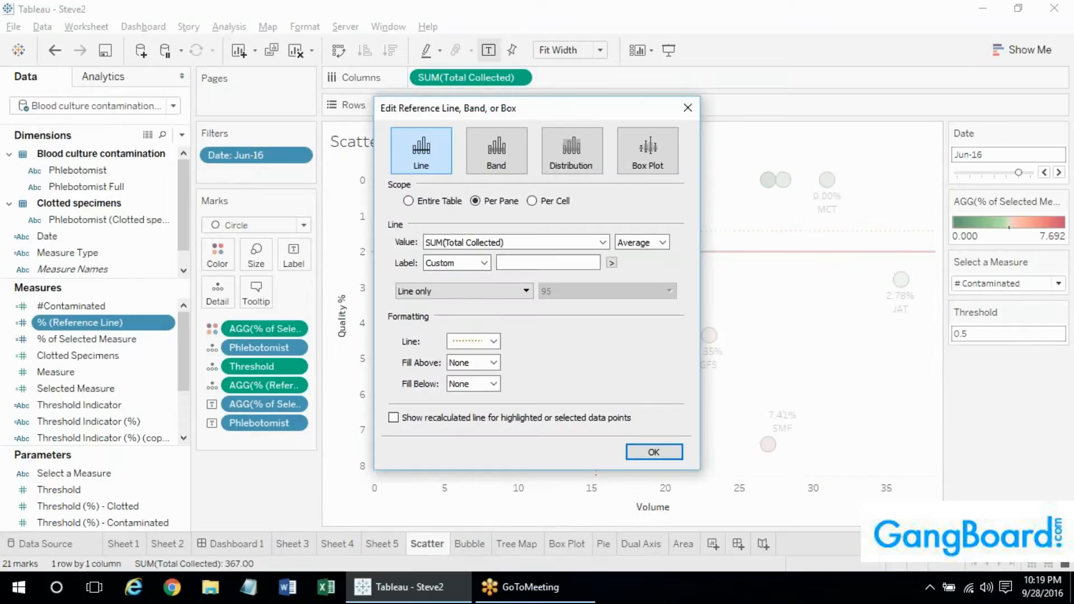
pyautogui.click(509, 263)
pyautogui.write('Avg')
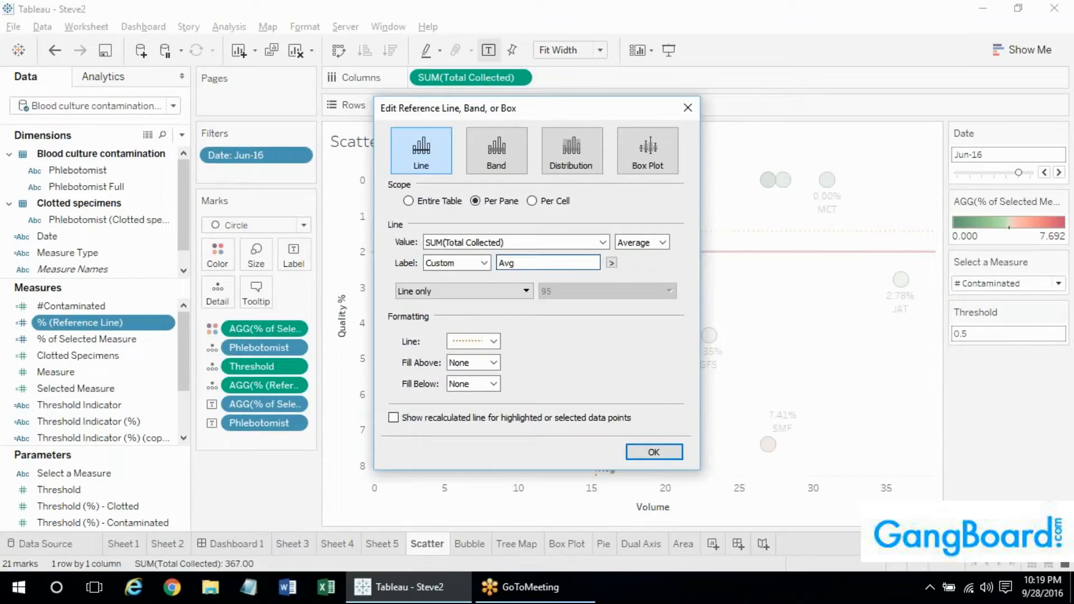
pyautogui.click(641, 449)
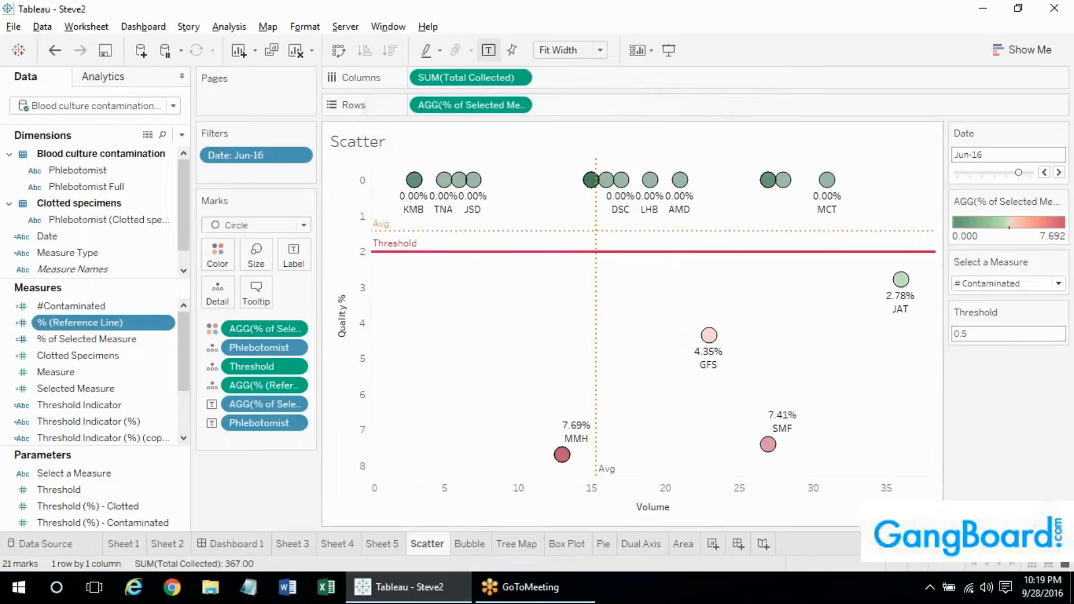
# Review the label options of the vertical average line and keep the custom Avg label
pyautogui.rightClick(594, 356)
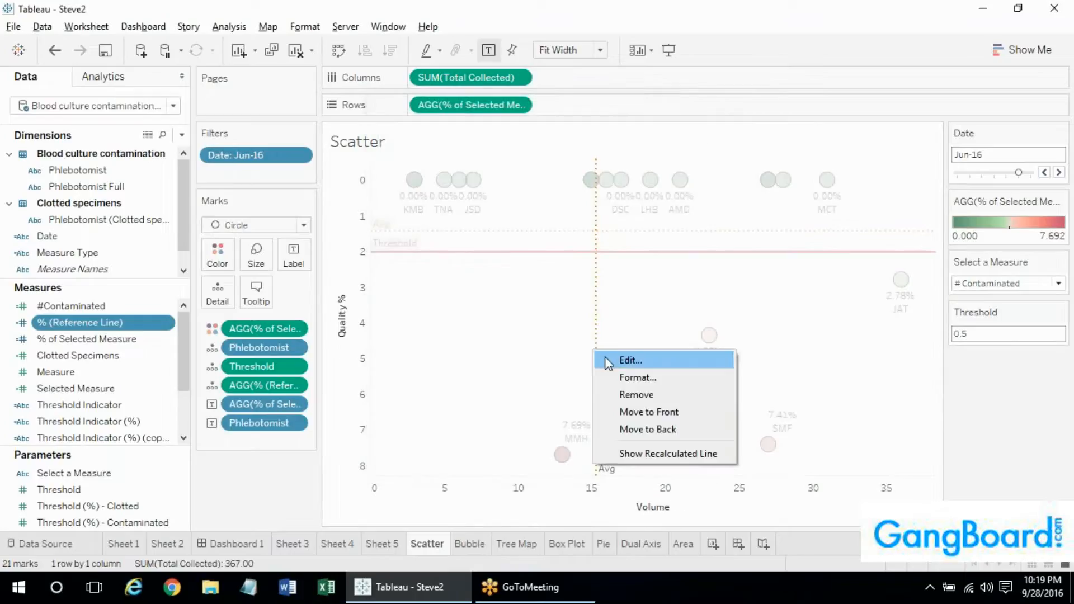
pyautogui.click(607, 359)
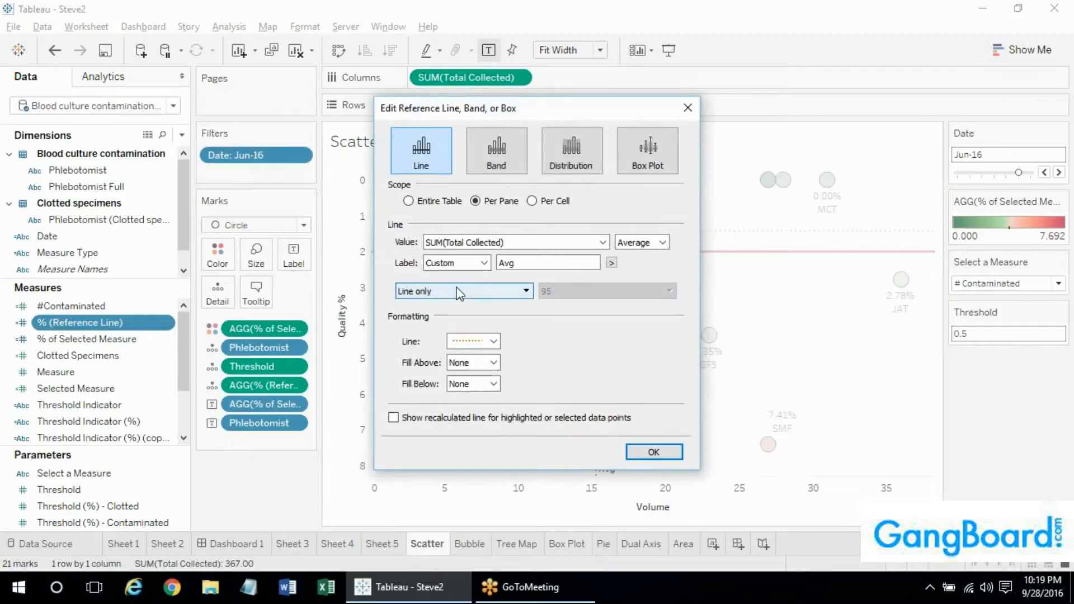
pyautogui.click(456, 267)
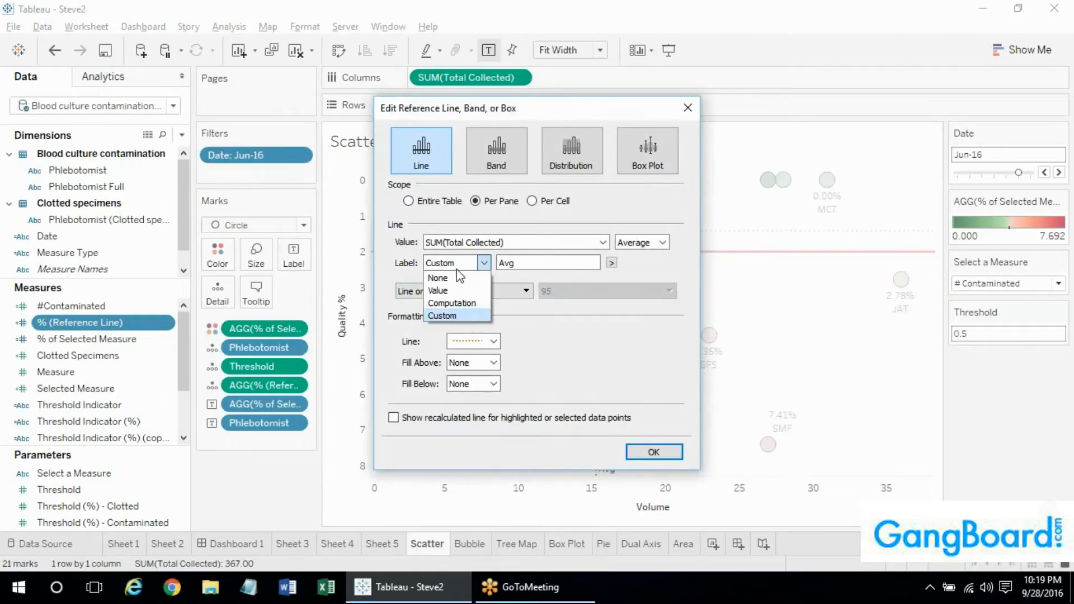
pyautogui.click(442, 316)
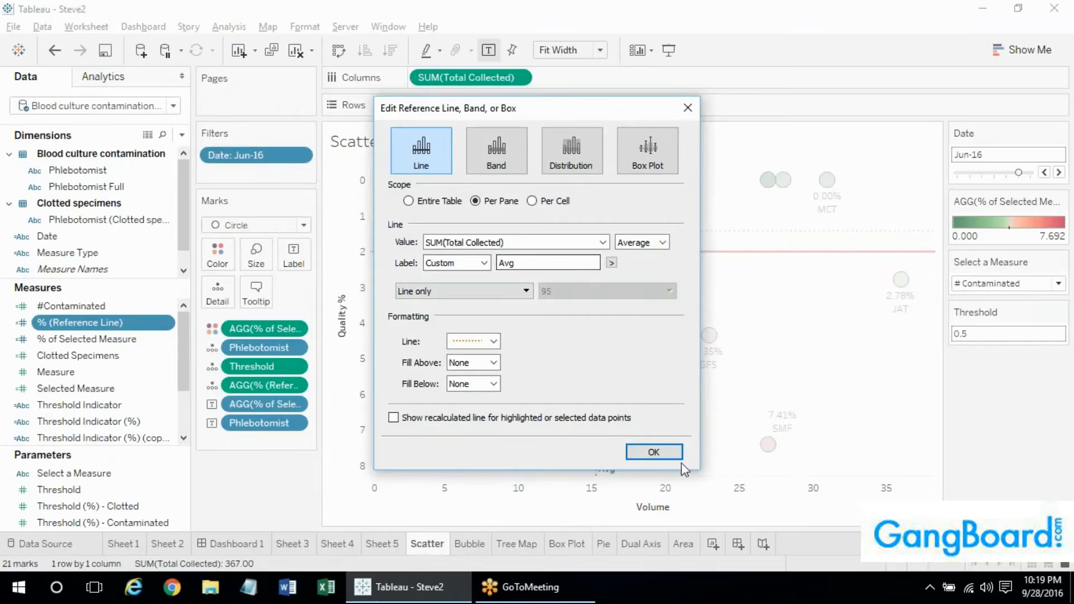
pyautogui.click(654, 452)
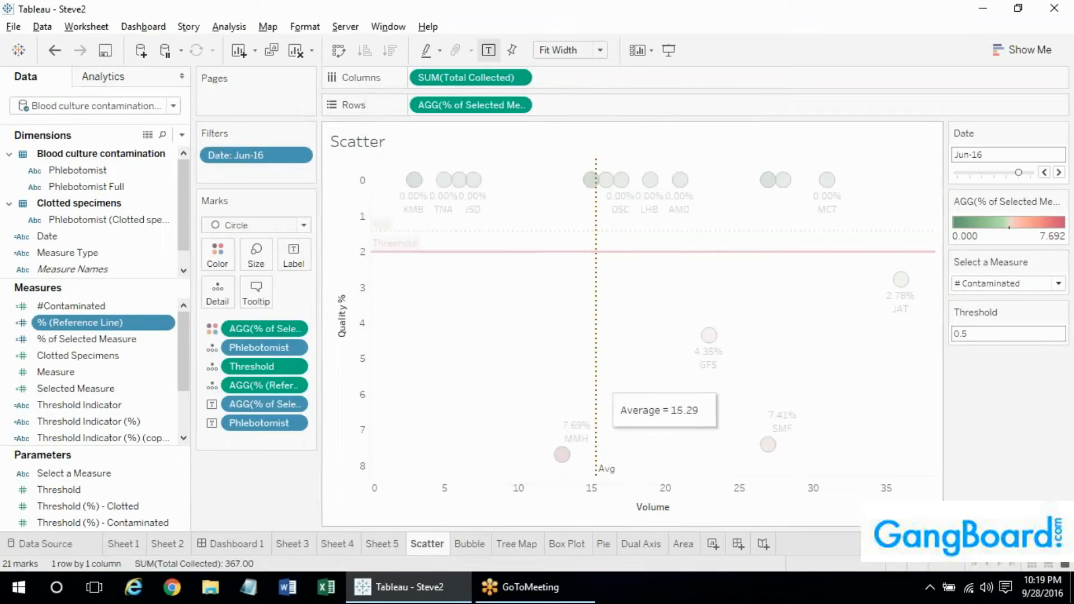
# Format the vertical average line's Avg label font in orange and close the reference line formatting
pyautogui.rightClick(598, 380)
pyautogui.click(626, 403)
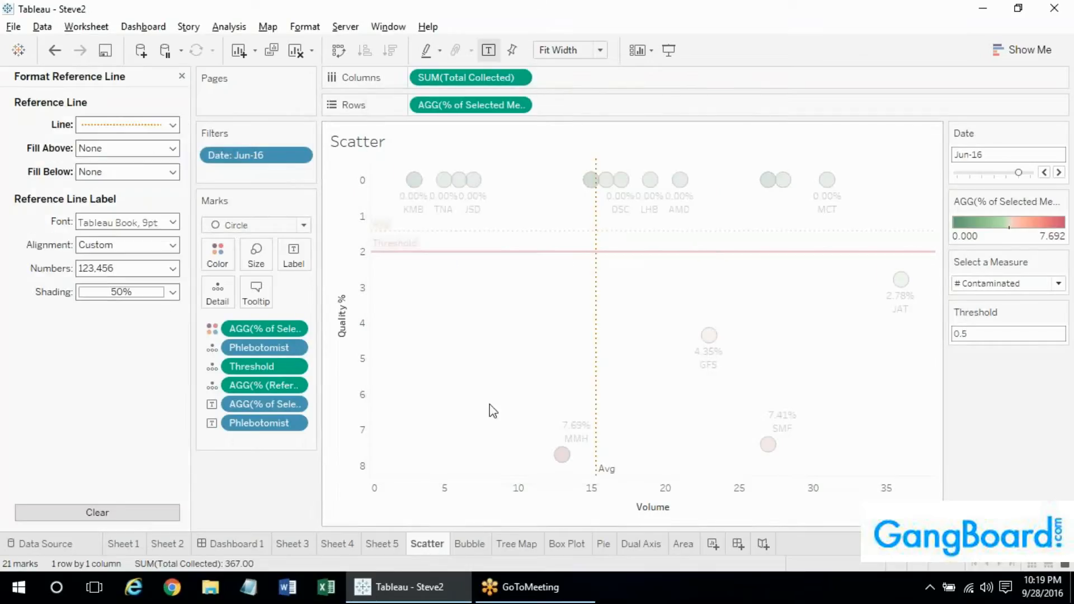
pyautogui.click(128, 222)
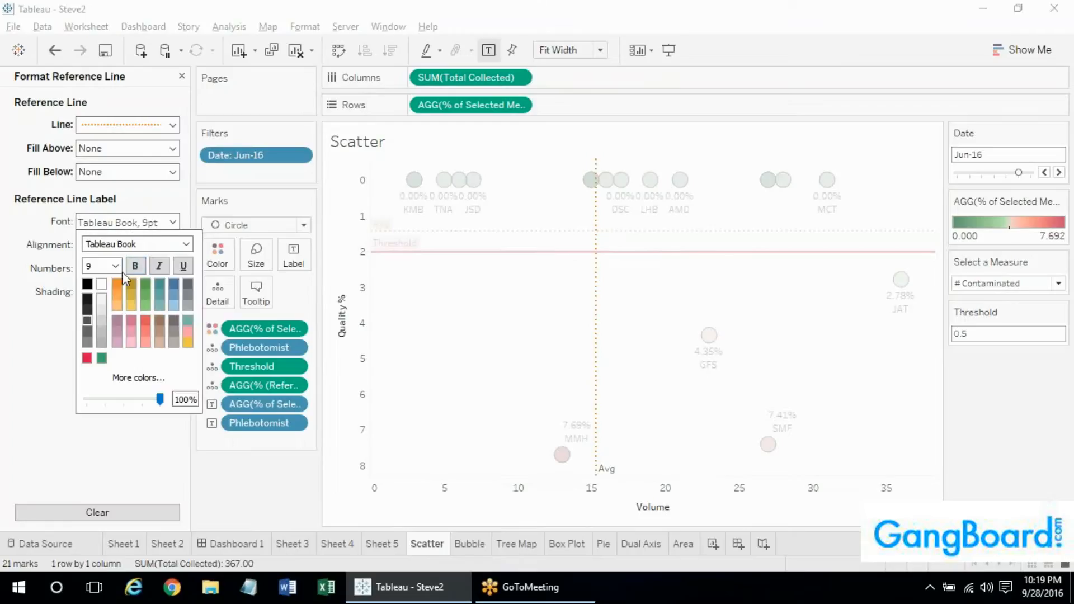
pyautogui.click(117, 286)
pyautogui.click(635, 341)
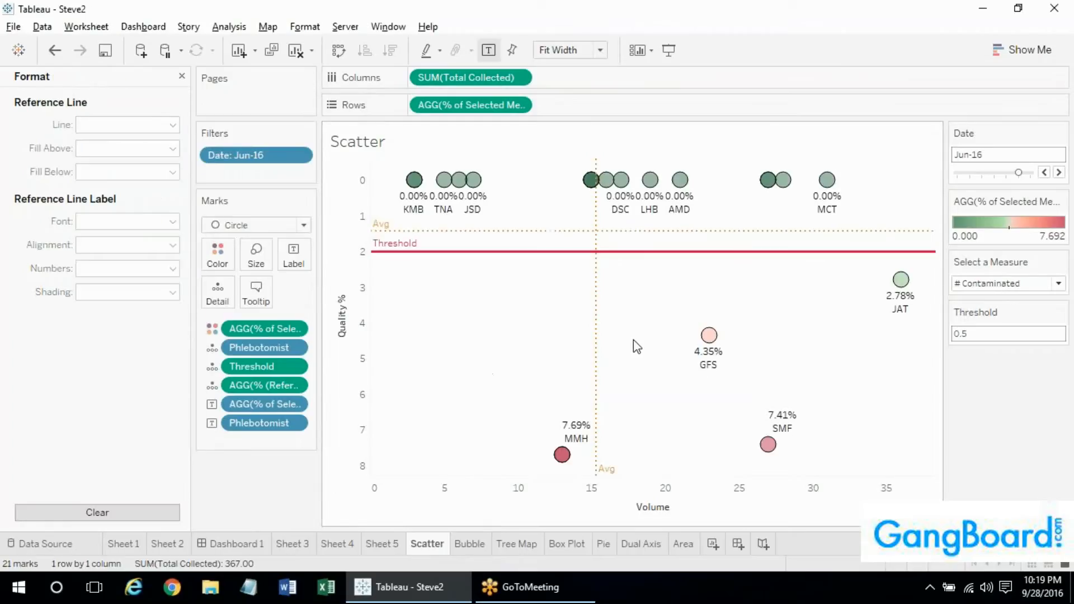
pyautogui.click(182, 76)
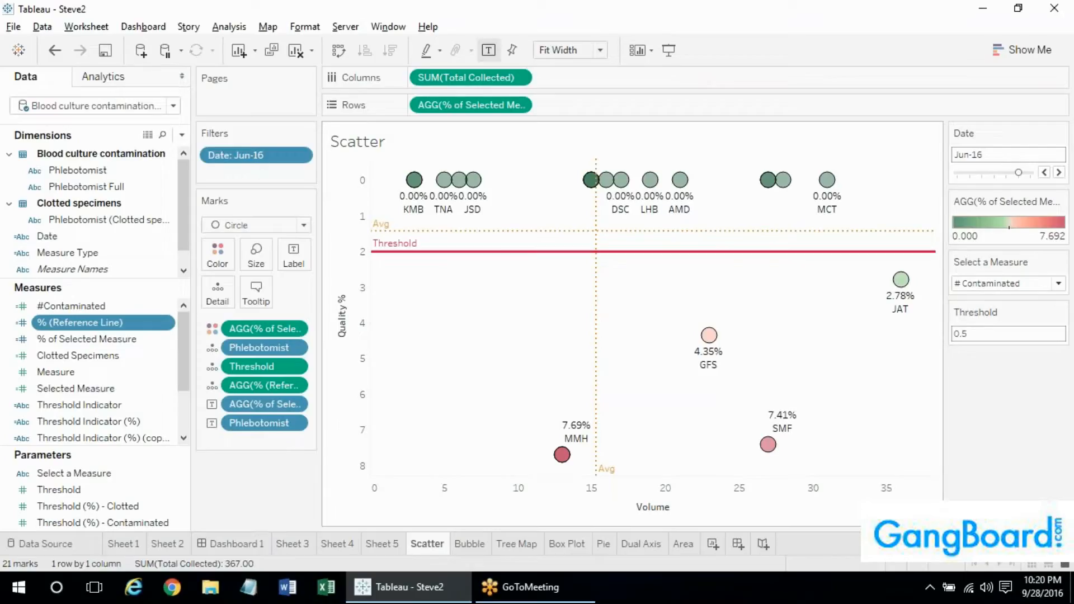
# Compare the scatter plot for Clotted Specimens and Overall by switching the Select a Measure parameter
pyautogui.click(988, 284)
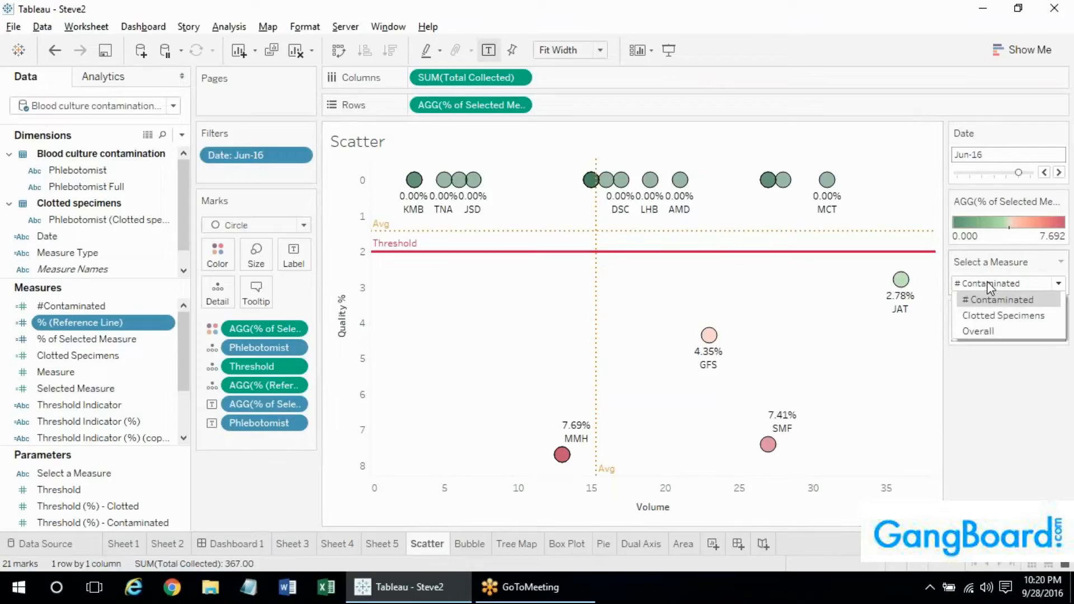
pyautogui.click(988, 284)
pyautogui.click(990, 285)
pyautogui.click(1005, 301)
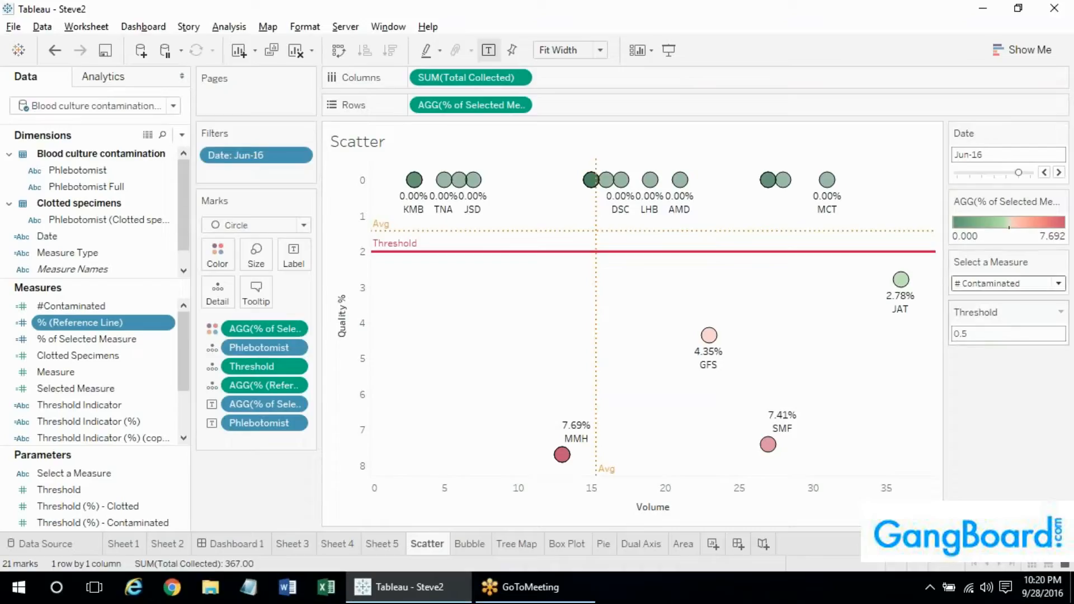
pyautogui.press('Down')
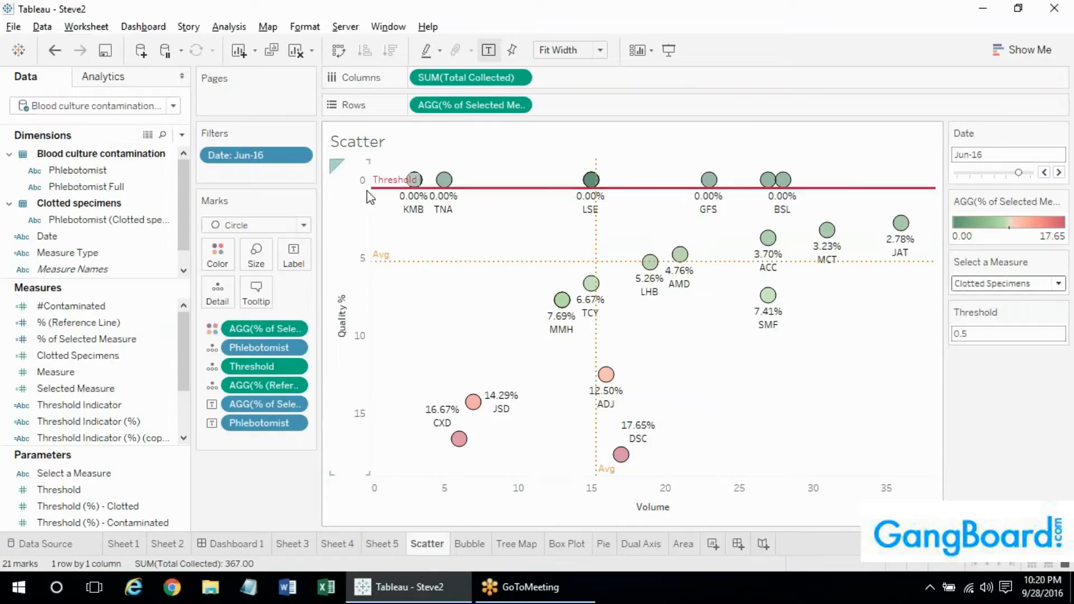
pyautogui.click(976, 285)
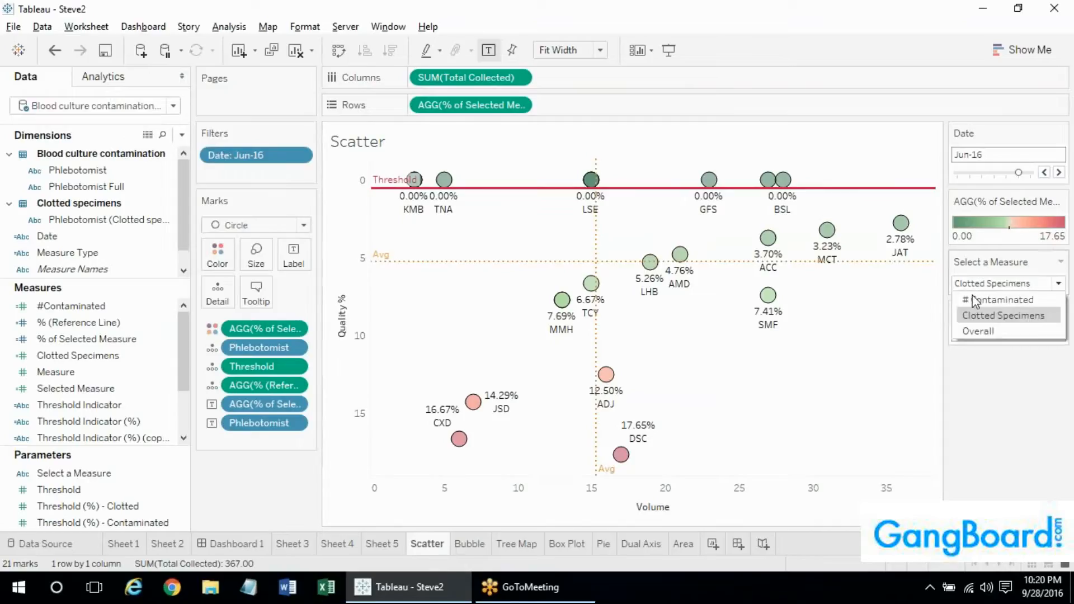
pyautogui.click(979, 332)
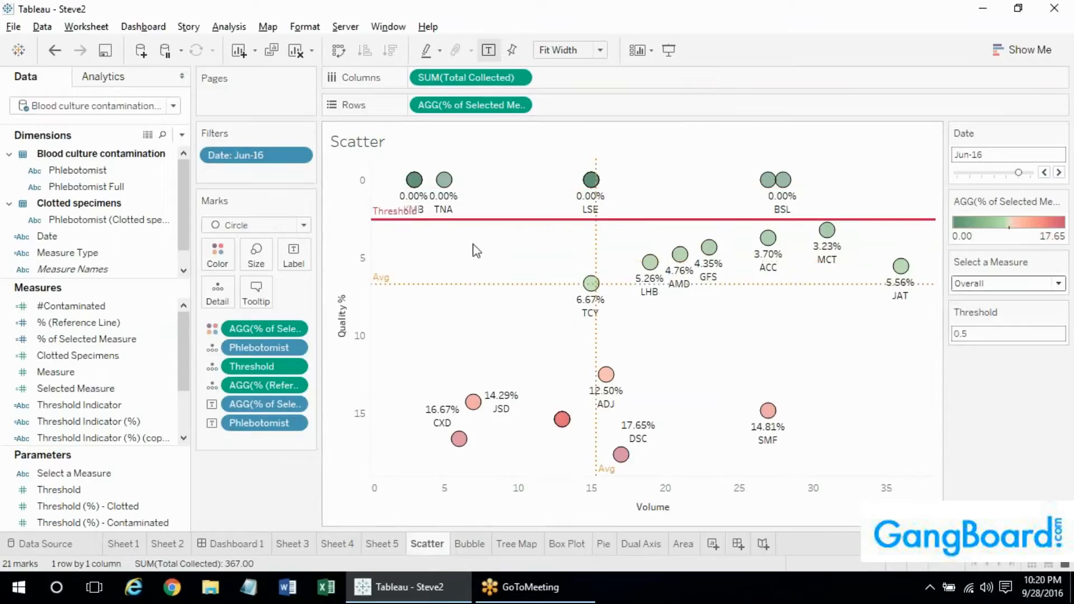
# Duplicate the Scatter worksheet as a new sheet
pyautogui.moveTo(471, 232)
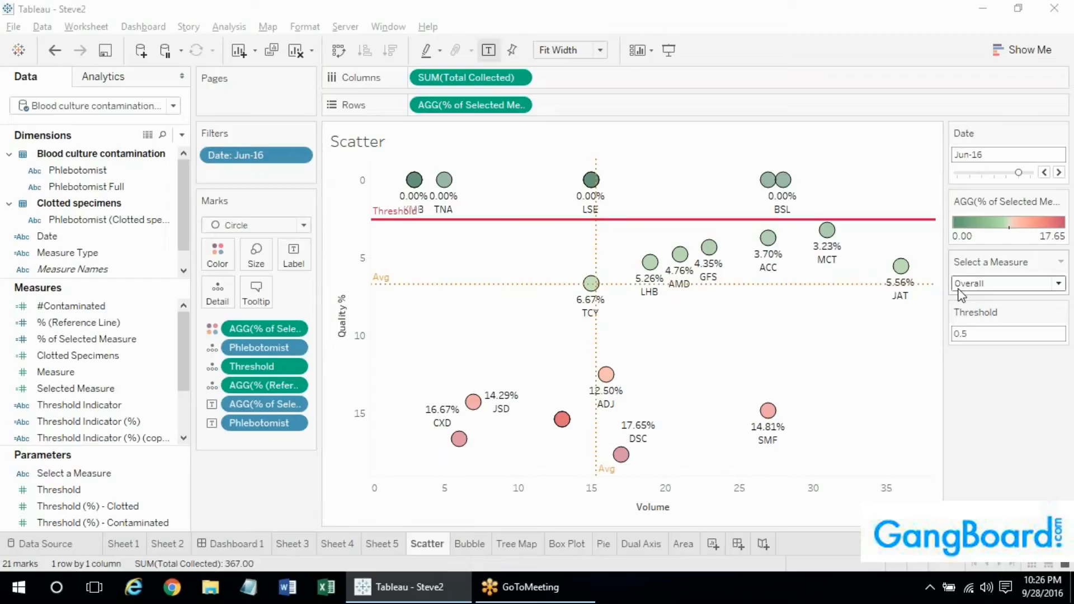
pyautogui.rightClick(424, 546)
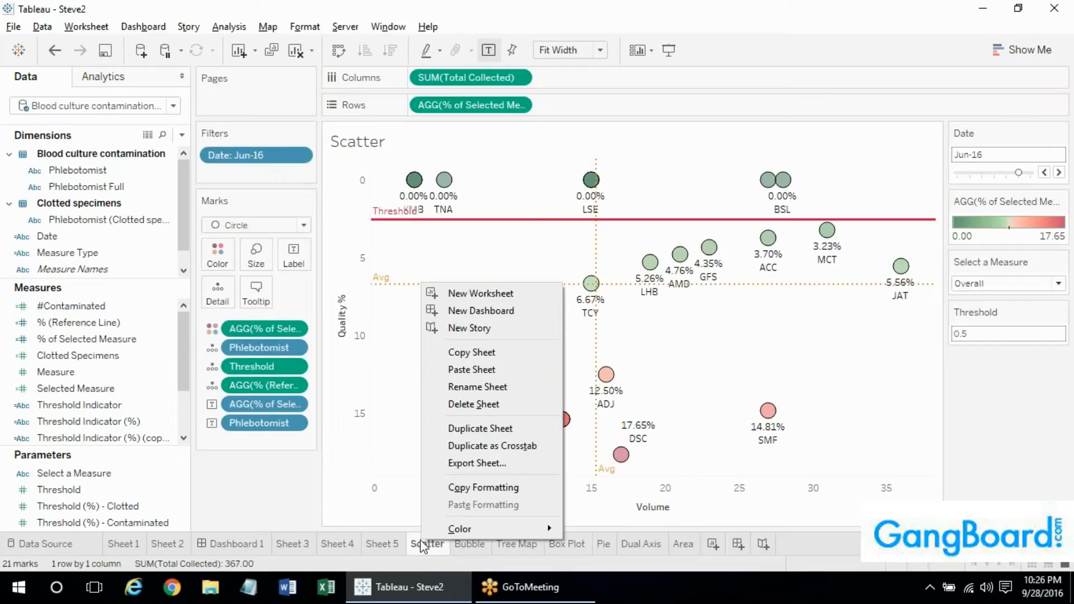
pyautogui.click(490, 430)
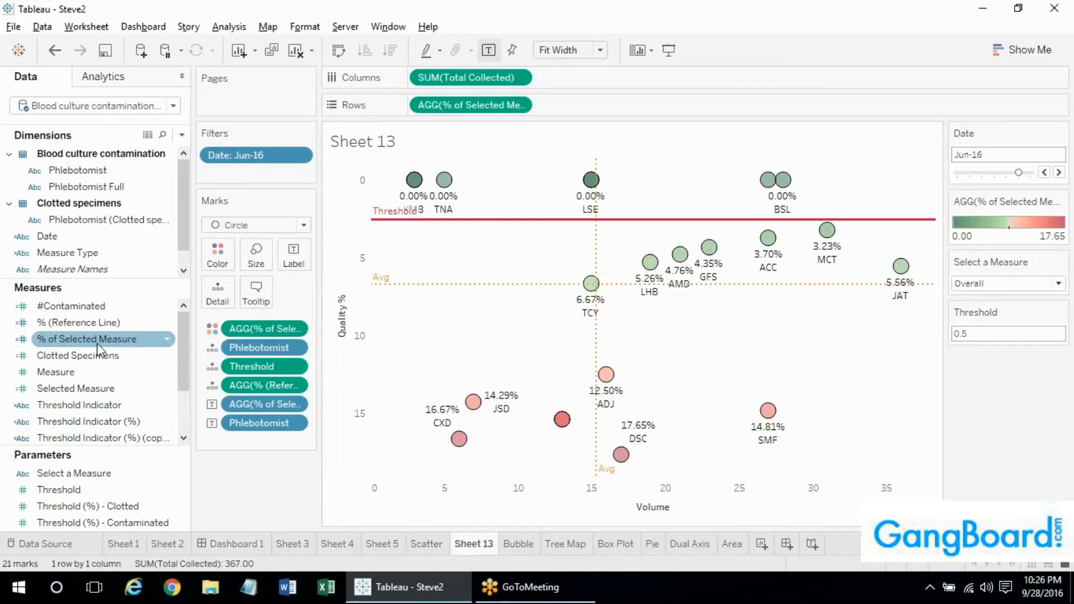
pyautogui.moveTo(101, 348); pyautogui.dragTo(149, 329)
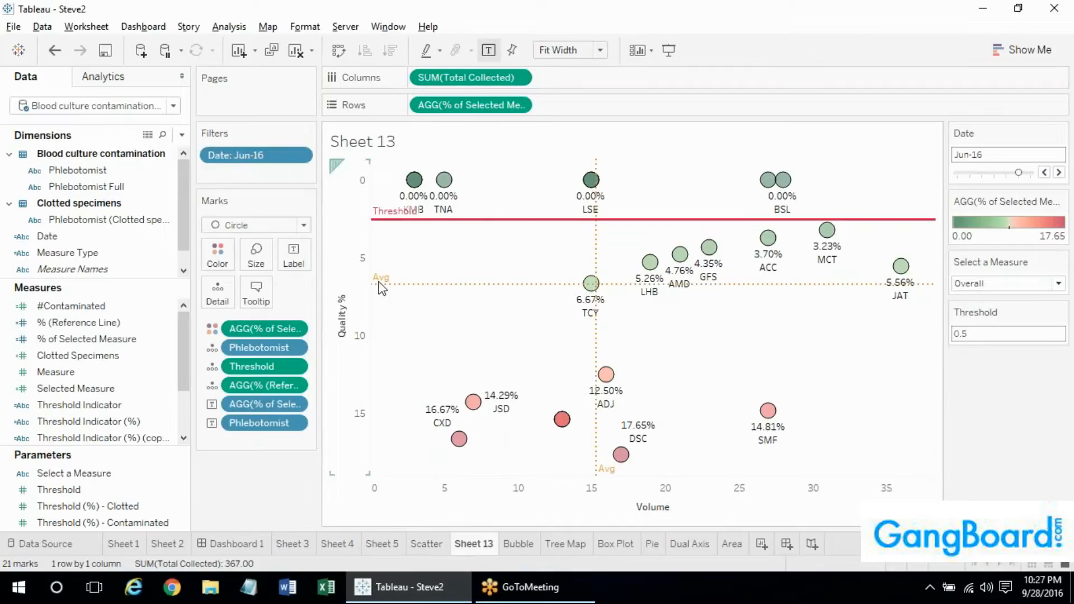
pyautogui.moveTo(440, 547)
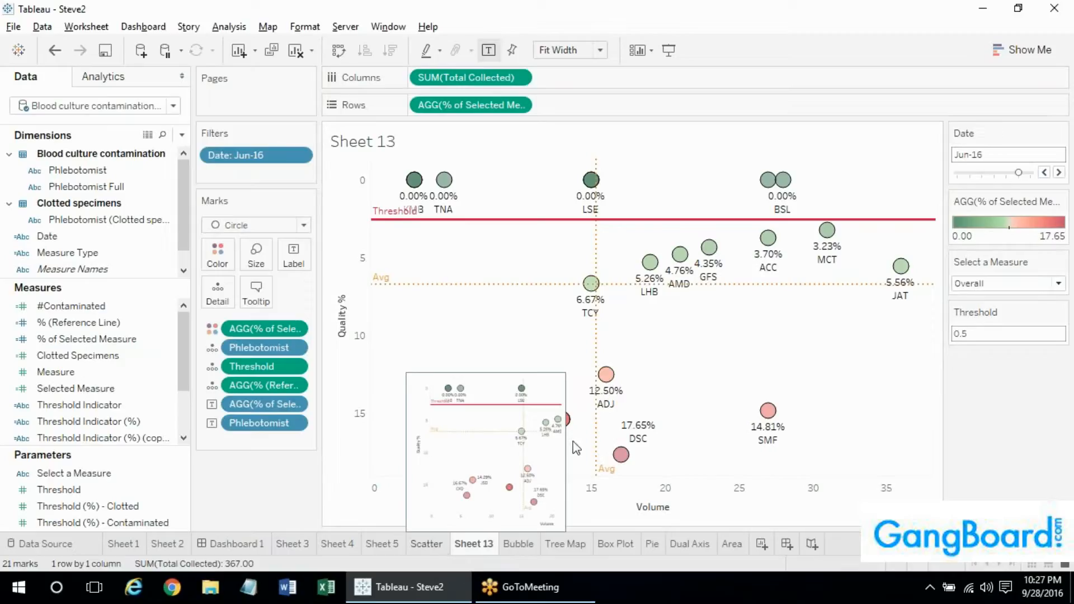
# Compare the duplicated plot across Clotted Specimens and Overall, leaving the Select a Measure parameter on # Contaminated
pyautogui.click(994, 285)
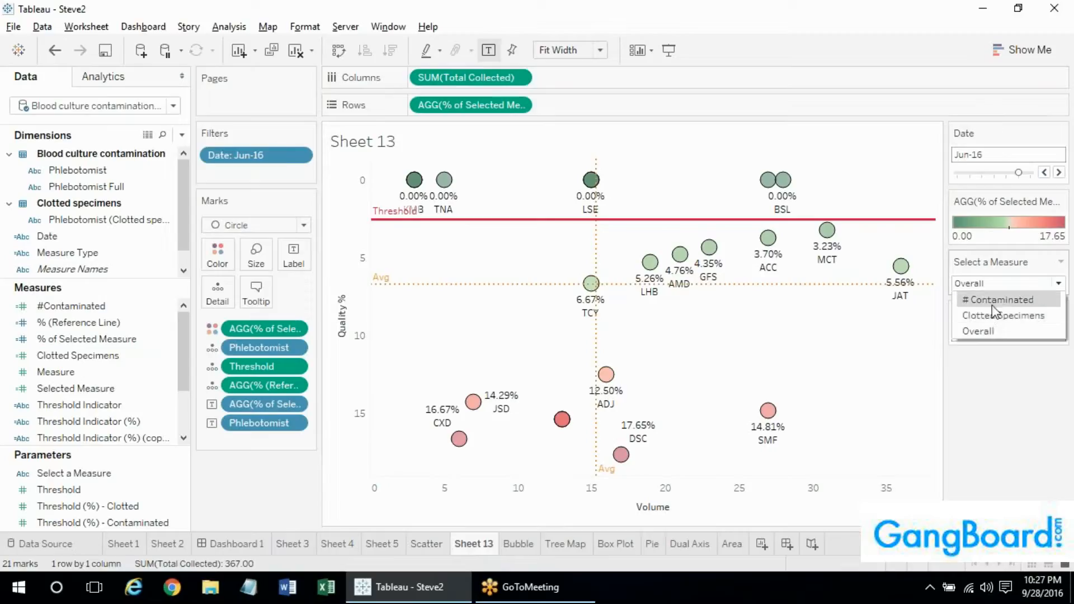
pyautogui.click(999, 300)
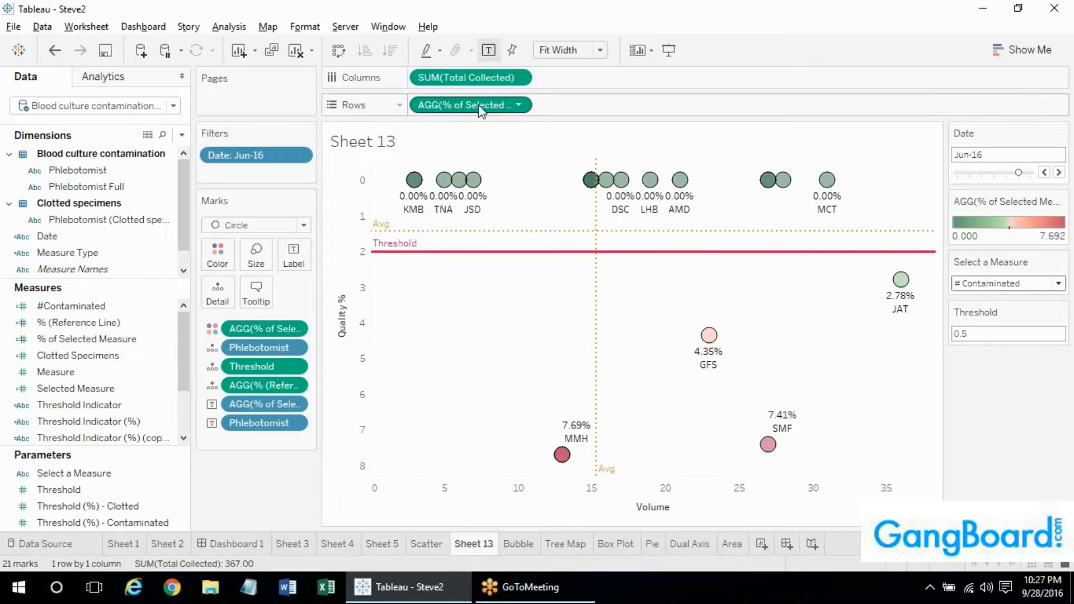
pyautogui.click(998, 283)
pyautogui.click(978, 331)
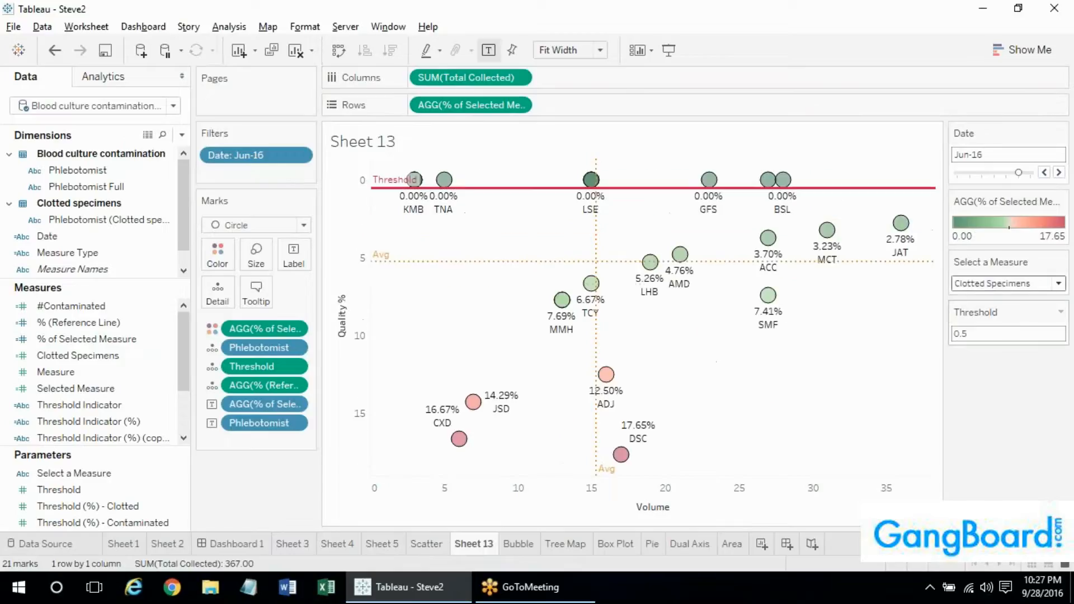
pyautogui.press('Up')
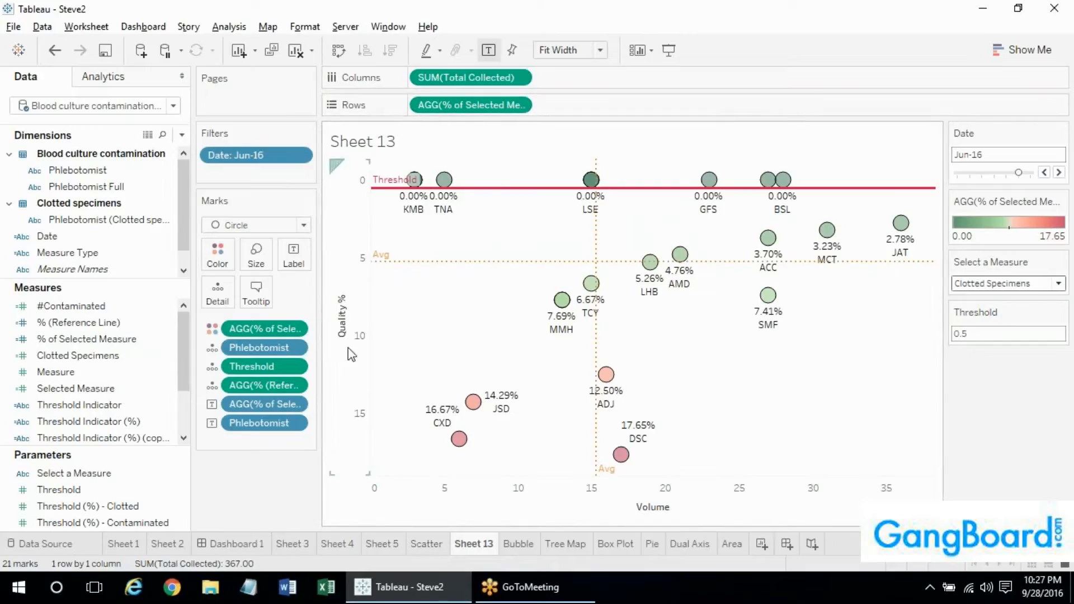
pyautogui.click(1004, 284)
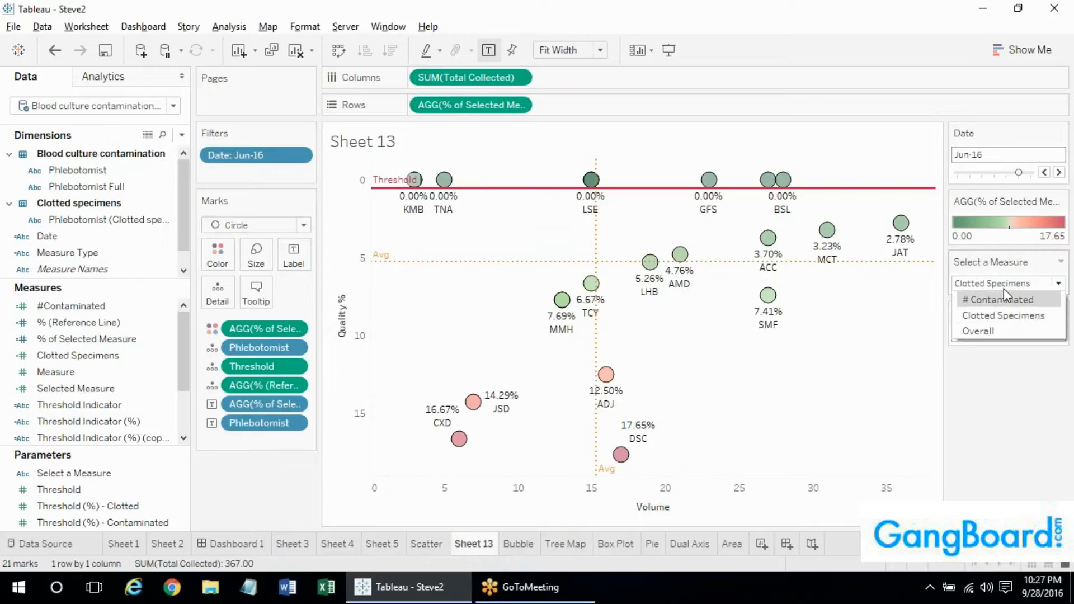
pyautogui.click(1004, 288)
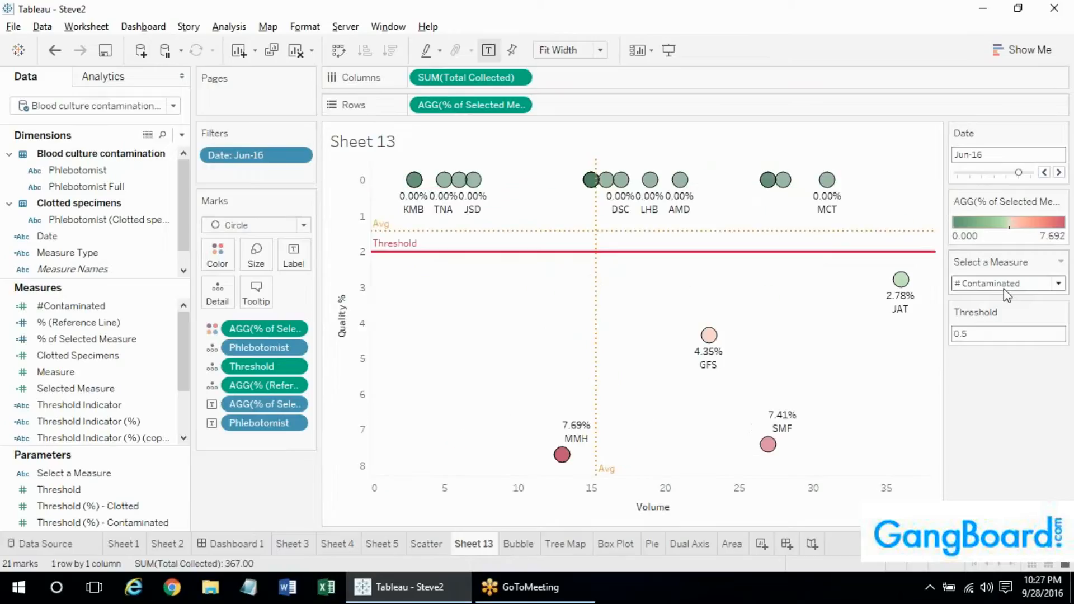
pyautogui.scroll(-1, 1004, 289)
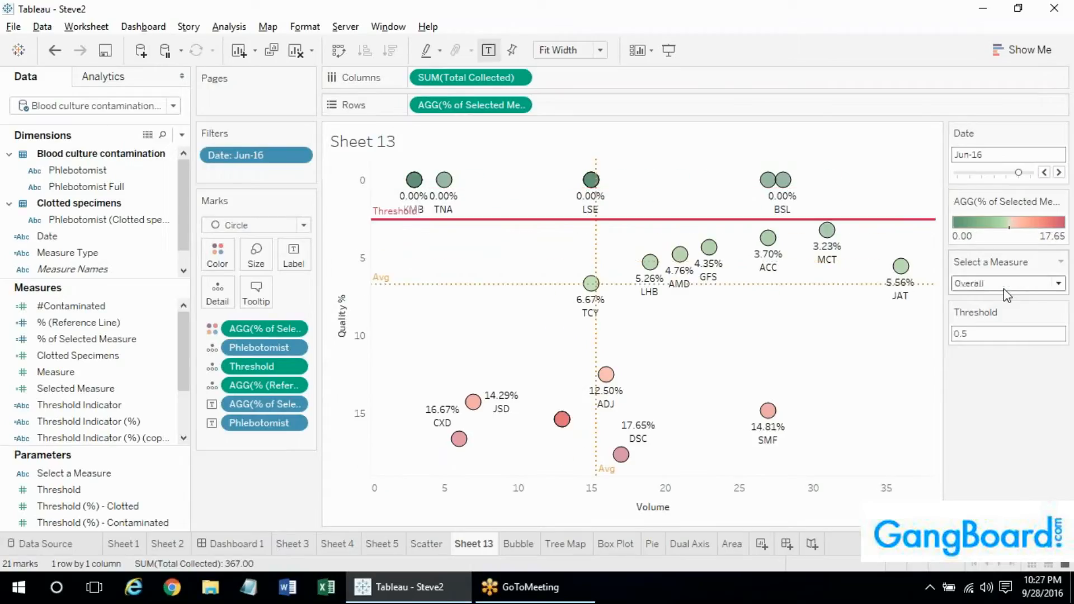
pyautogui.scroll(1, 1004, 289)
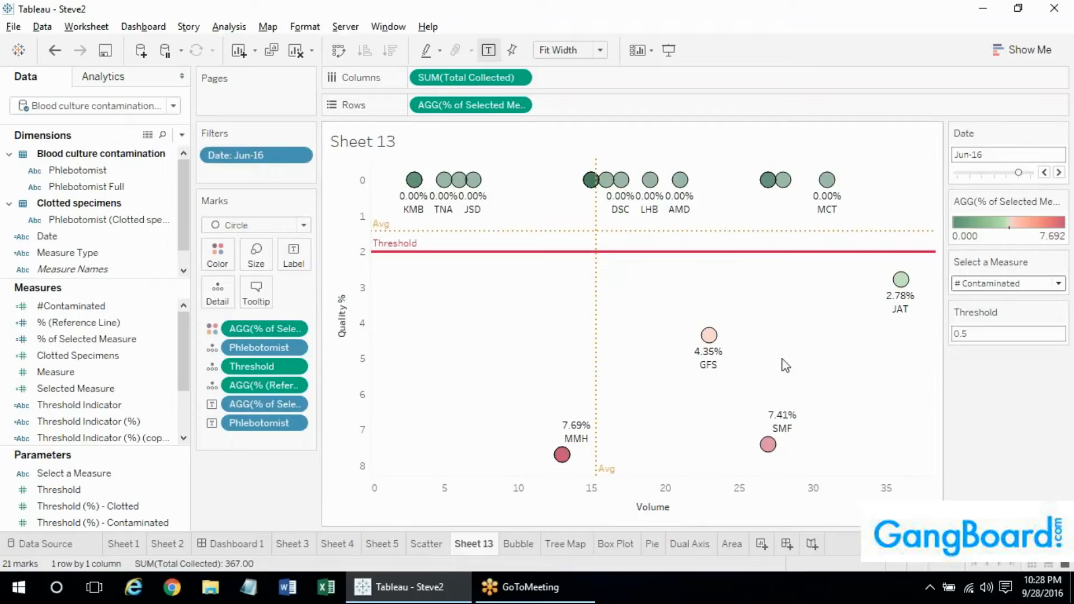
# Create a new blank dashboard and rename the Scatter worksheet as Scatter1
pyautogui.click(788, 544)
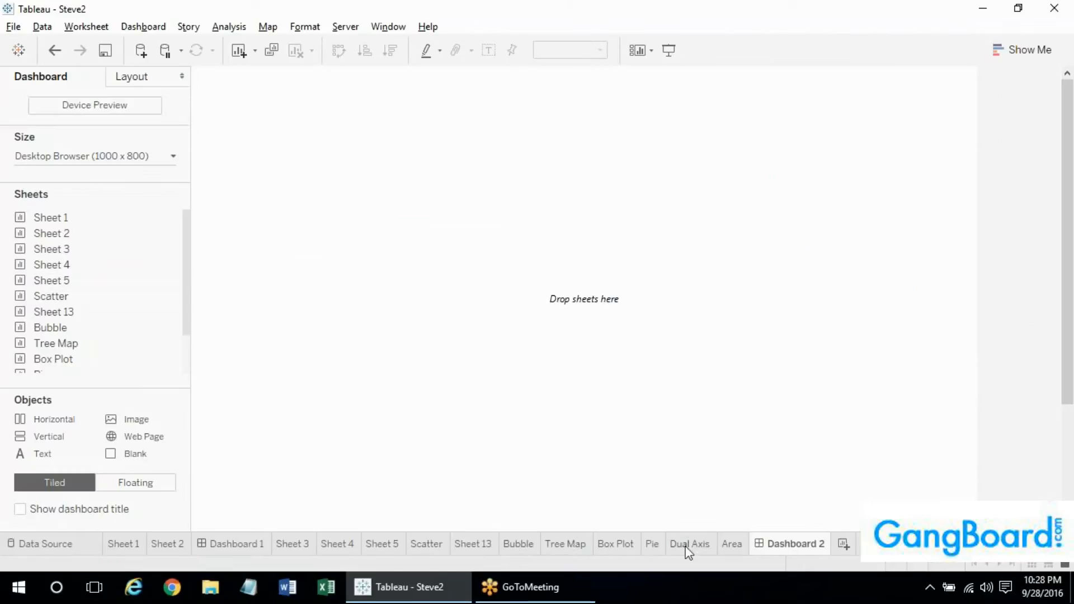
pyautogui.click(421, 547)
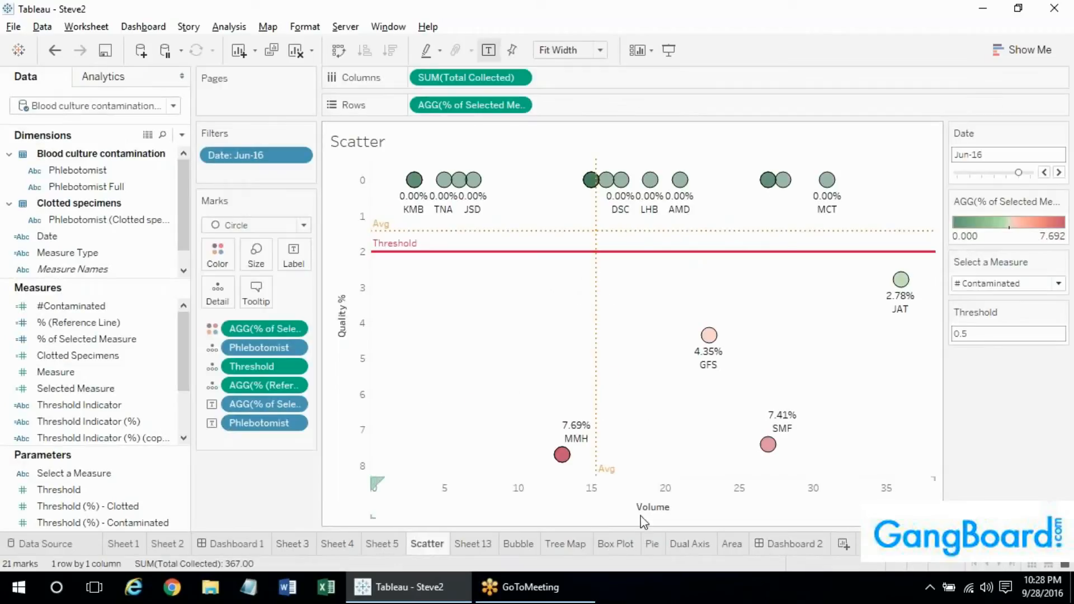
pyautogui.doubleClick(435, 543)
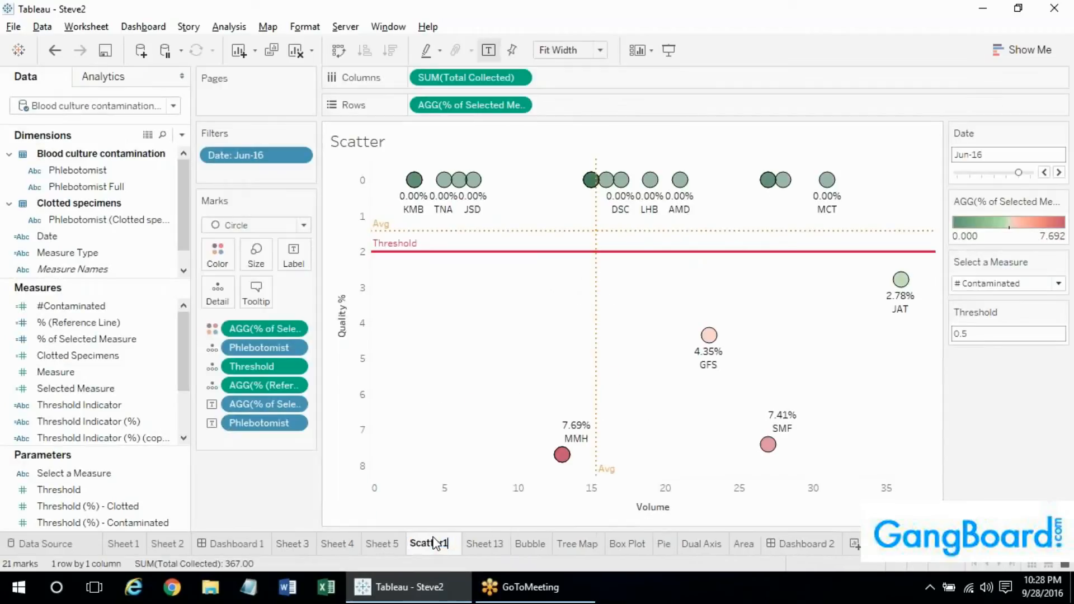
pyautogui.write('Scatter1')
# Rename the duplicated scatter worksheet as Scatter2
pyautogui.press('Tab')
pyautogui.write('Sca')
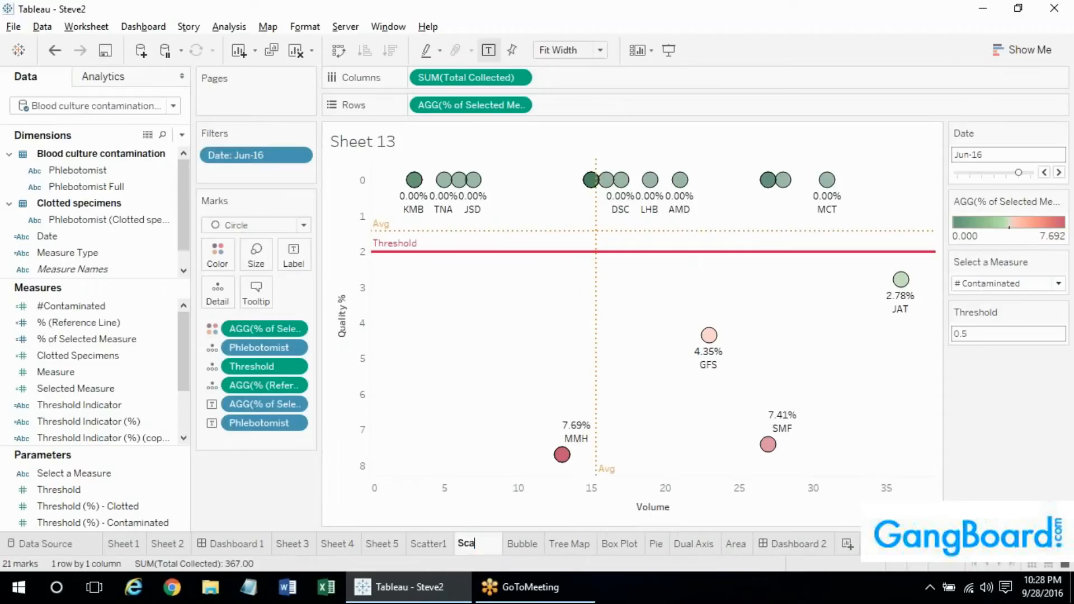
pyautogui.write('tter2')
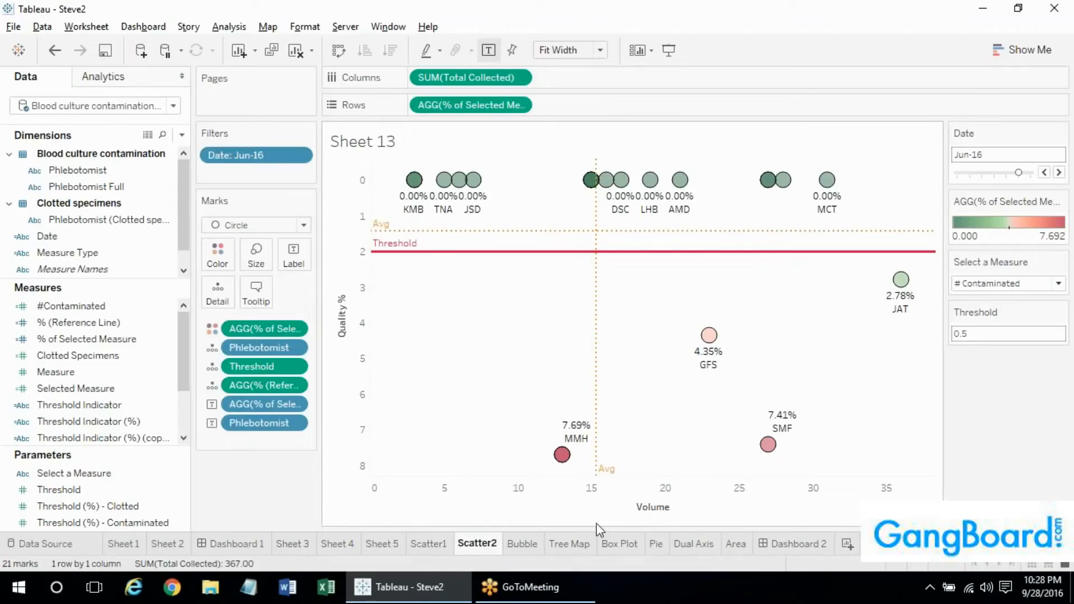
pyautogui.press('Return')
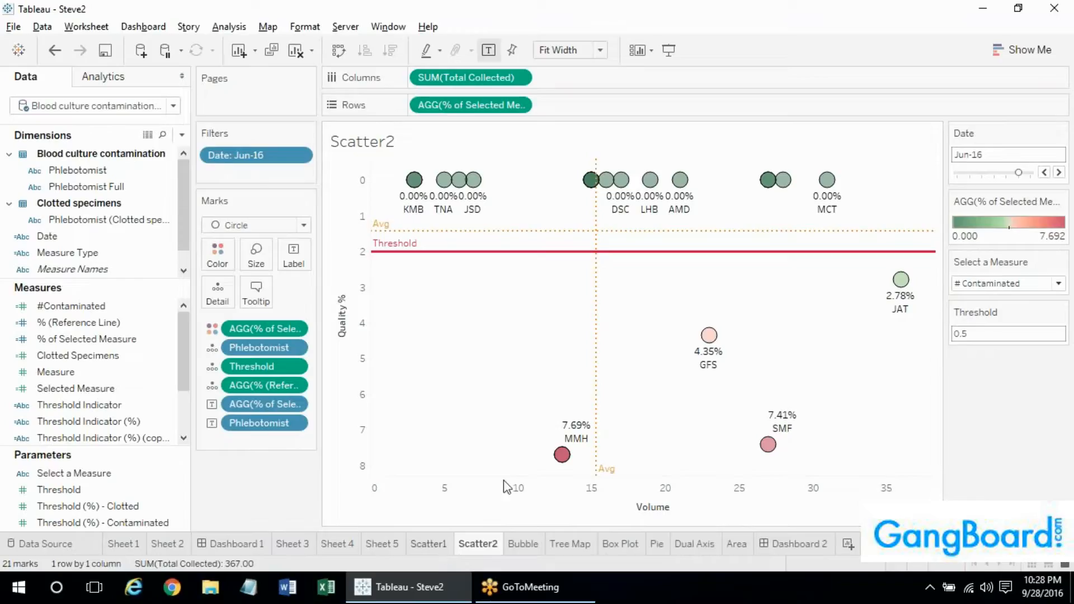
# Compare the Scatter2 plot for all dates and for Feb-16, leaving its Date filter on Feb-16
pyautogui.moveTo(1018, 173); pyautogui.dragTo(974, 177)
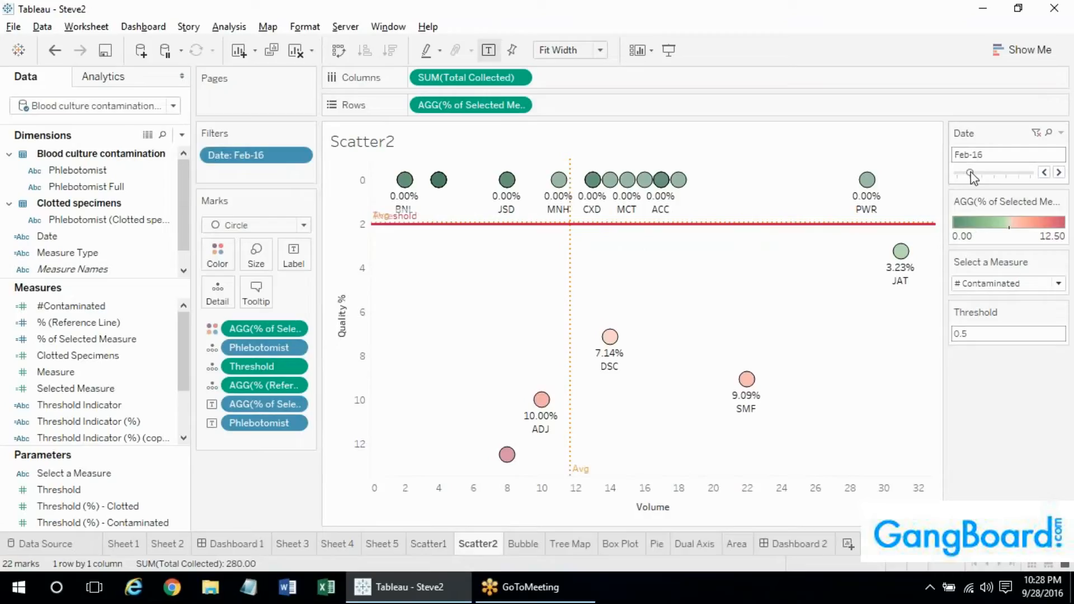
pyautogui.moveTo(971, 173); pyautogui.dragTo(956, 176)
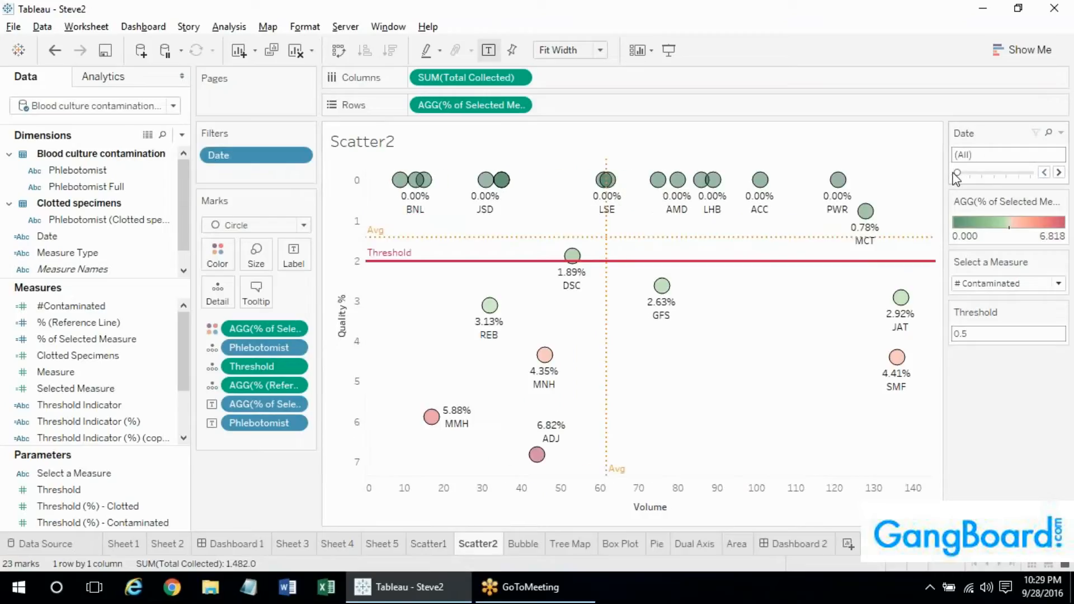
pyautogui.moveTo(614, 225)
pyautogui.moveTo(960, 174); pyautogui.dragTo(959, 173)
pyautogui.moveTo(958, 173); pyautogui.dragTo(967, 176)
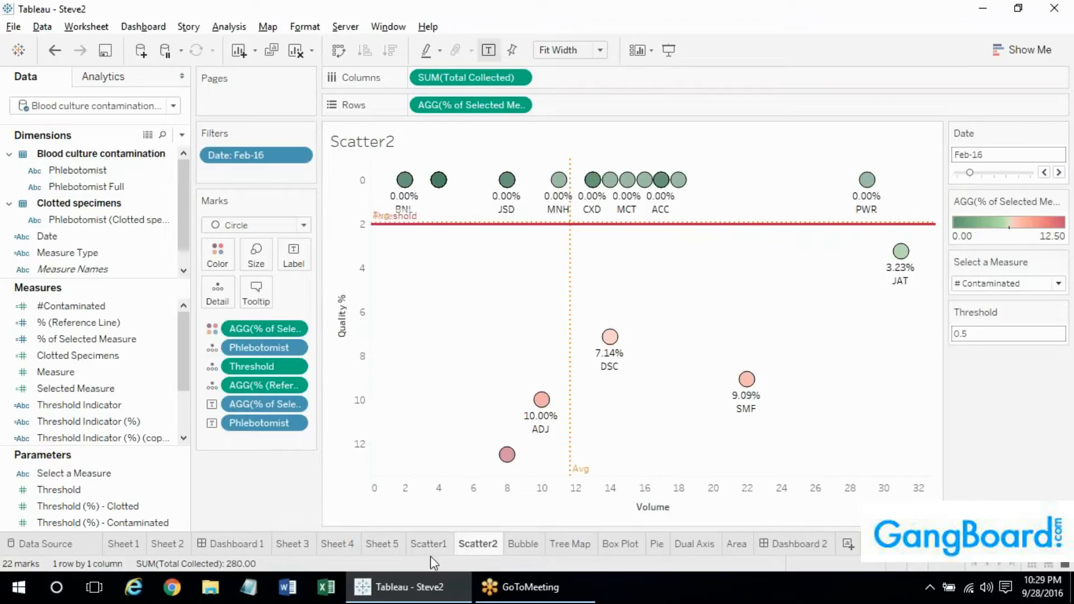
# Place the Scatter1 and Scatter2 worksheets side by side on Dashboard 2
pyautogui.click(441, 545)
pyautogui.click(463, 546)
pyautogui.click(816, 543)
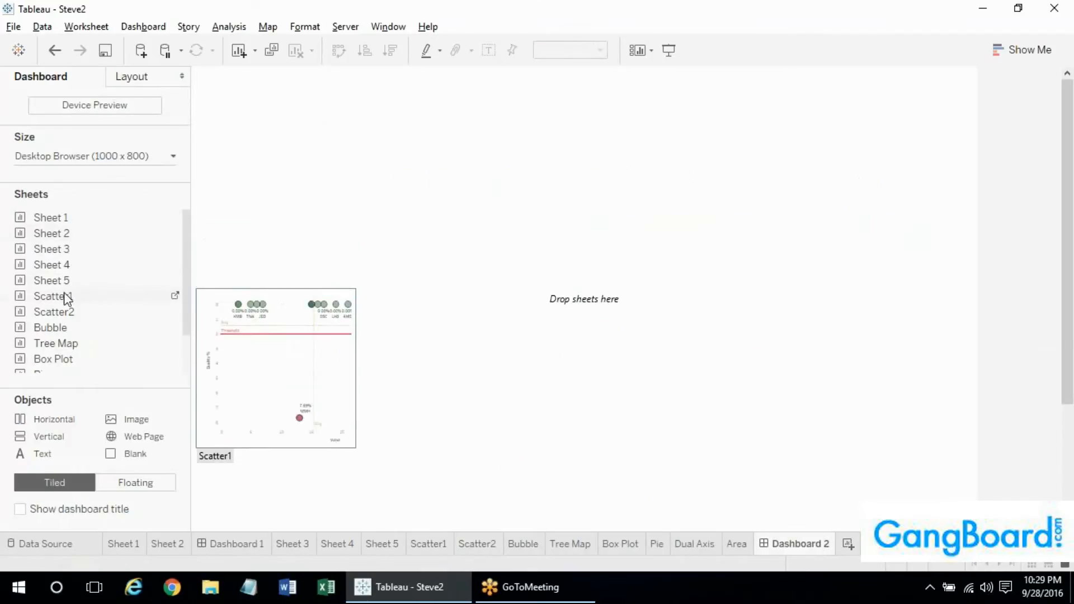
pyautogui.moveTo(62, 296); pyautogui.dragTo(258, 240)
pyautogui.moveTo(91, 312); pyautogui.dragTo(638, 319)
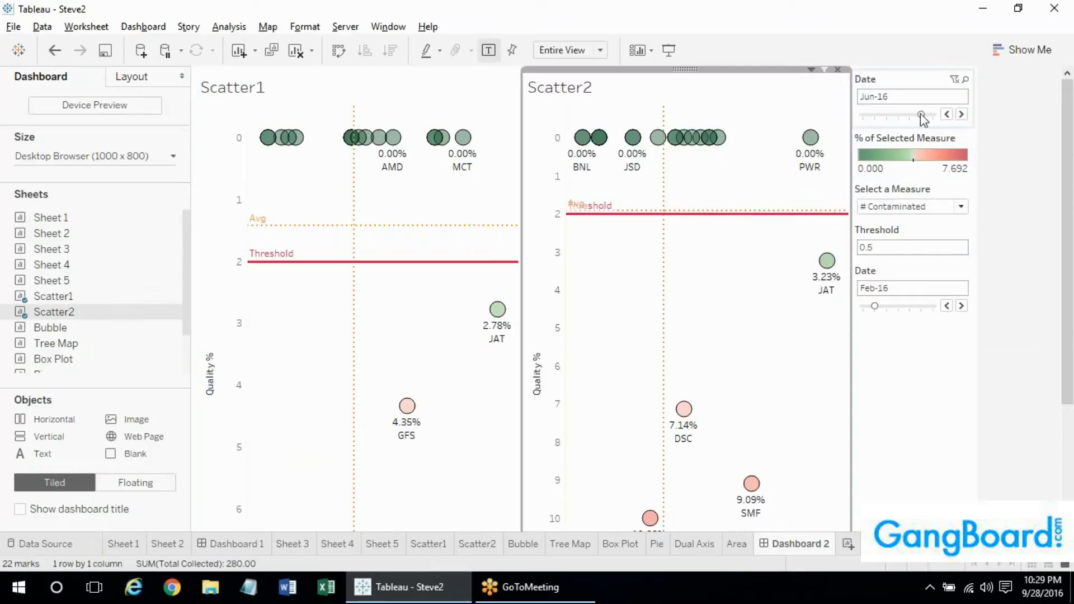
# Set the Date filters of both scatter plots on the dashboard to (All)
pyautogui.moveTo(920, 114); pyautogui.dragTo(877, 115)
pyautogui.moveTo(875, 306); pyautogui.dragTo(832, 307)
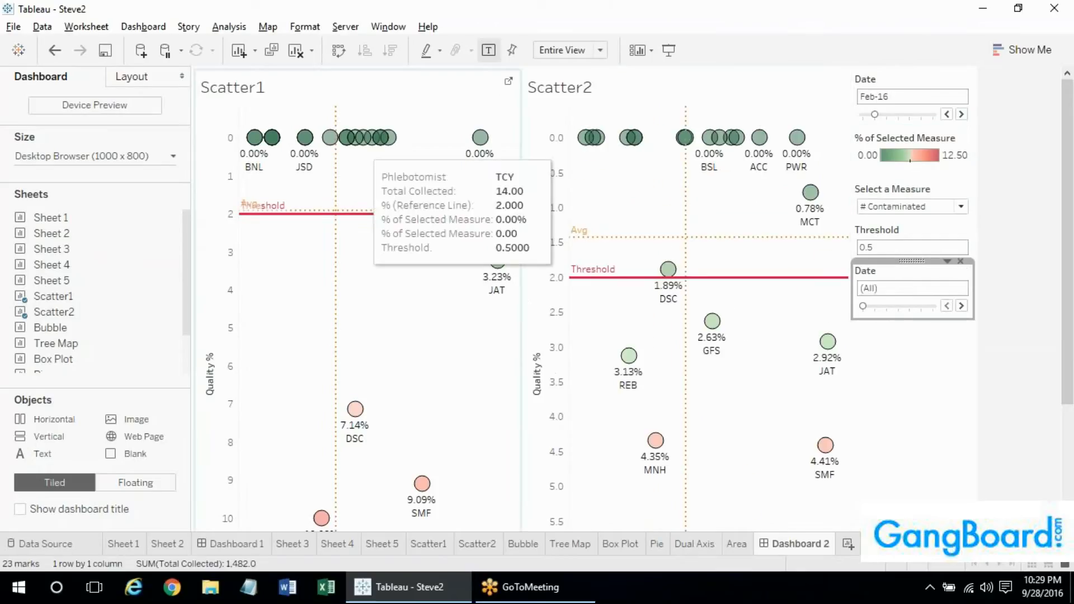
pyautogui.click(372, 99)
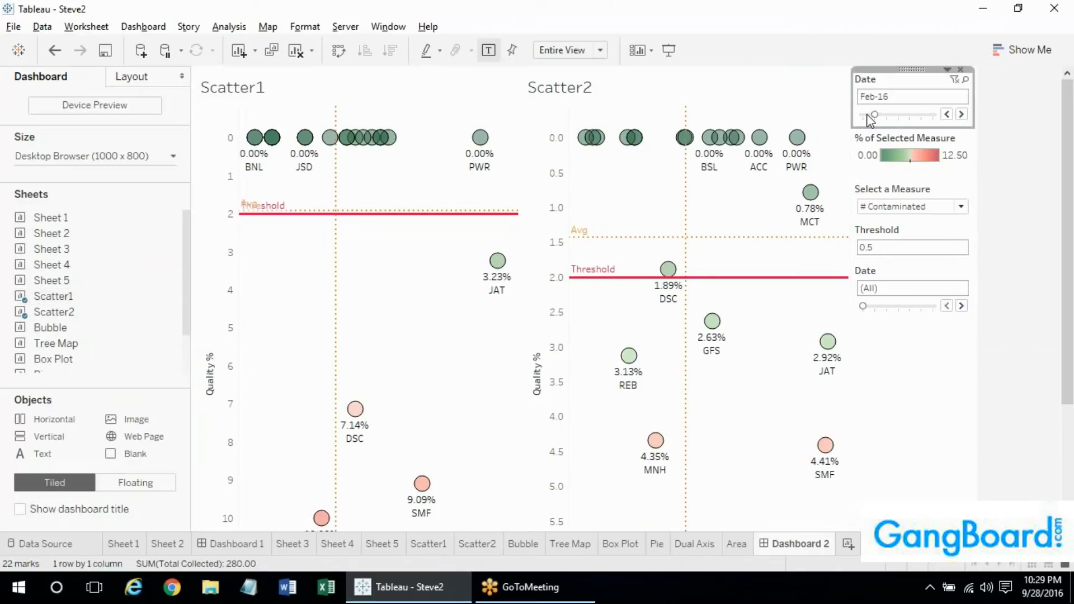
pyautogui.moveTo(875, 116); pyautogui.dragTo(866, 116)
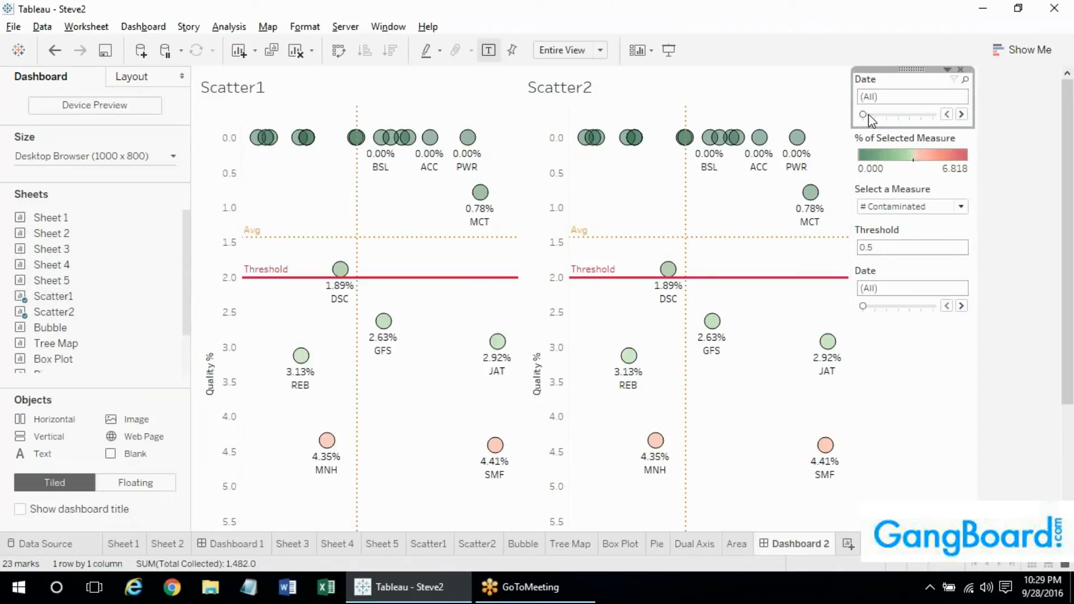
# Change the Scatter1 plot's title to "View1 -" followed by the inserted Date field
pyautogui.doubleClick(426, 84)
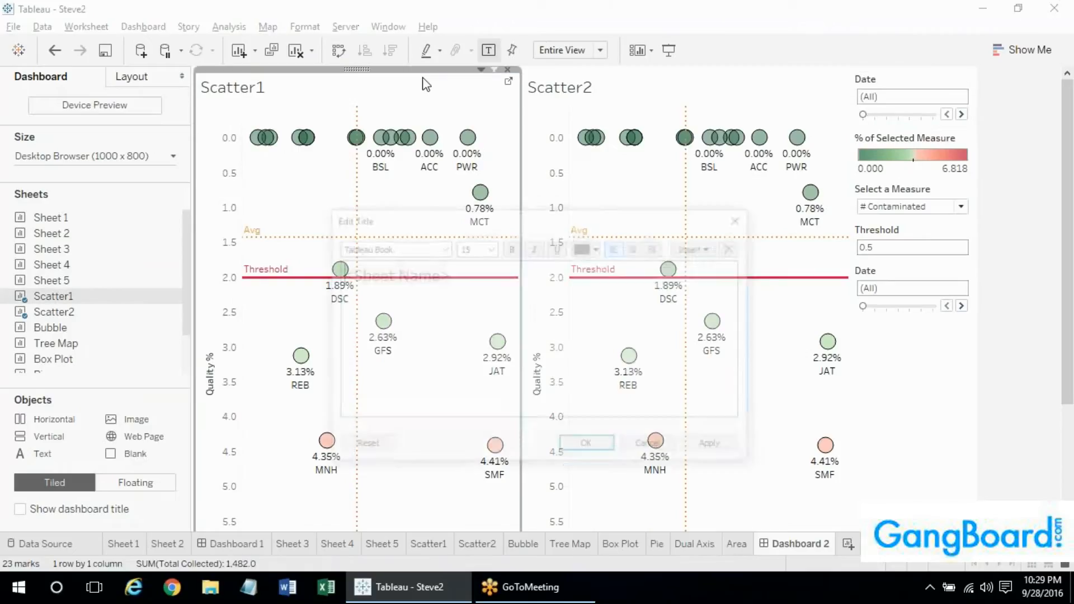
pyautogui.write('View1')
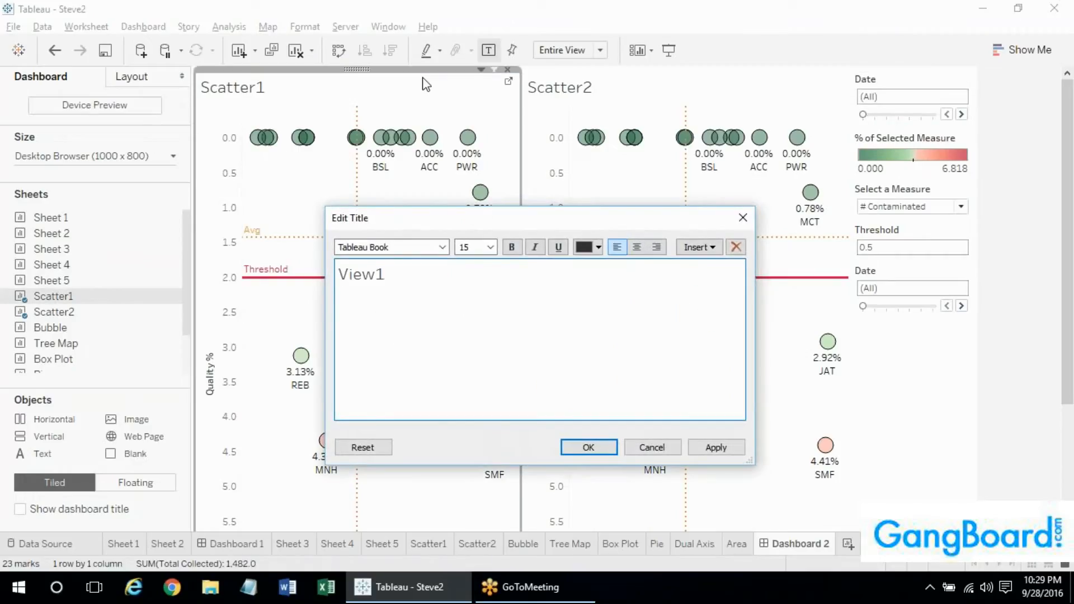
pyautogui.write(' -')
pyautogui.click(714, 248)
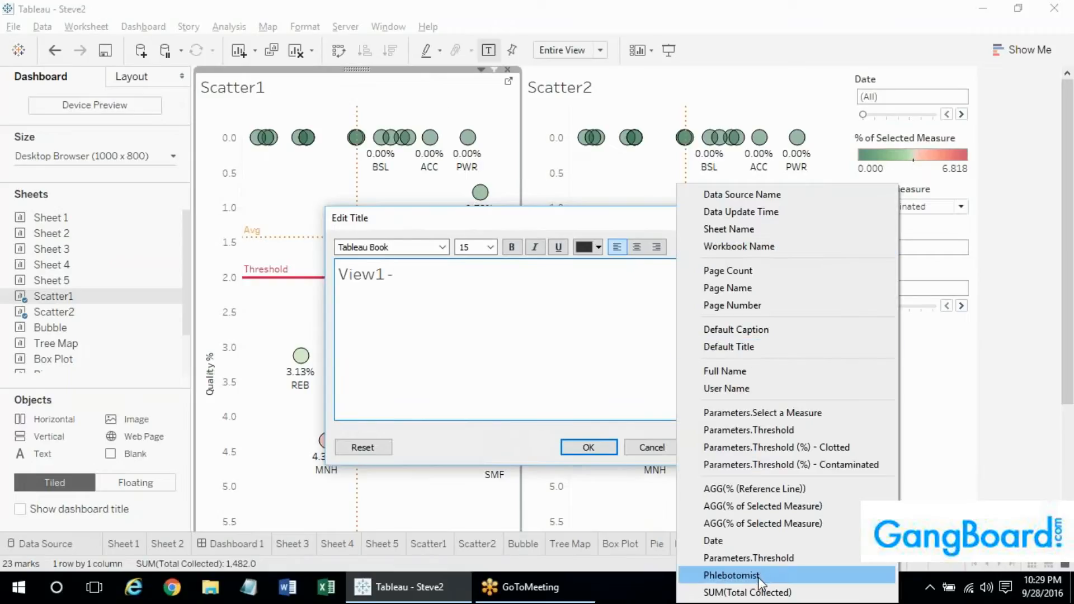
pyautogui.click(732, 543)
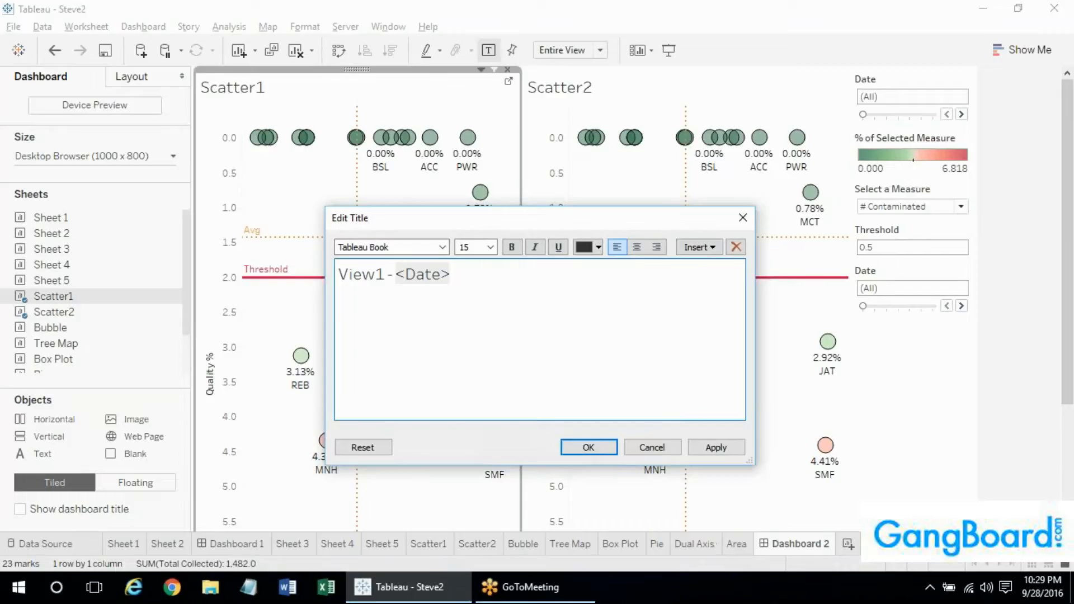
pyautogui.click(584, 448)
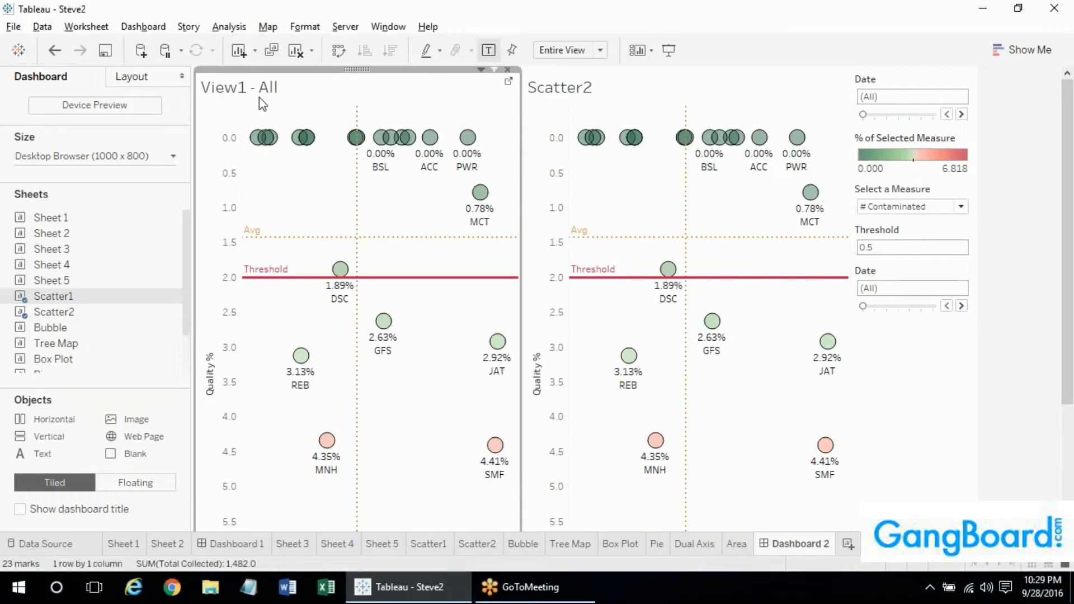
# Change the Scatter2 plot's title to "View2 -" followed by the Date field, and set its Date filter to Feb-16
pyautogui.doubleClick(568, 95)
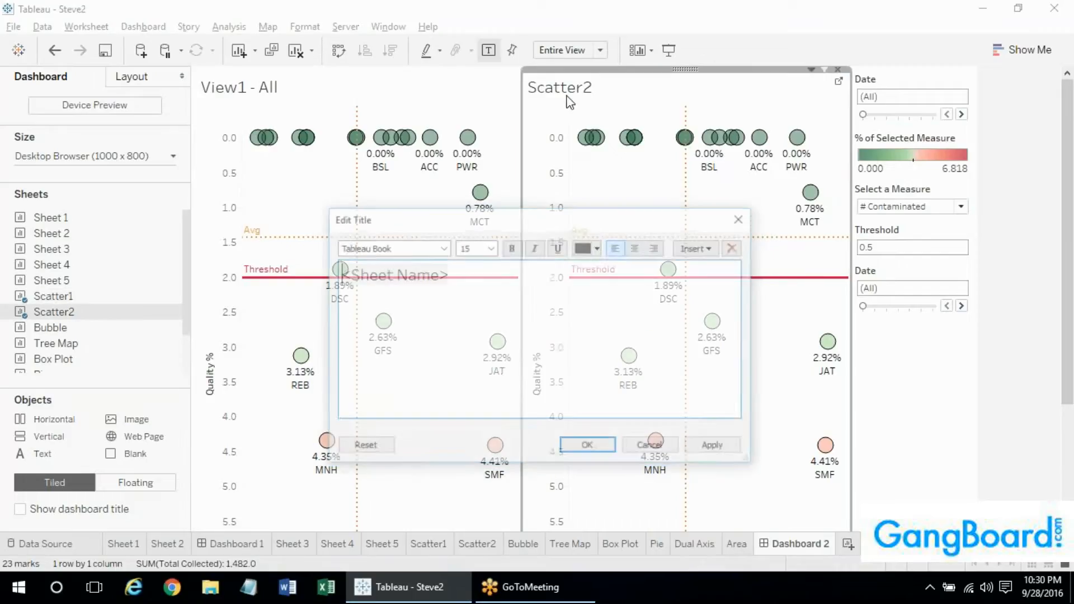
pyautogui.hotkey('ctrl', 'a')
pyautogui.write('View2 -')
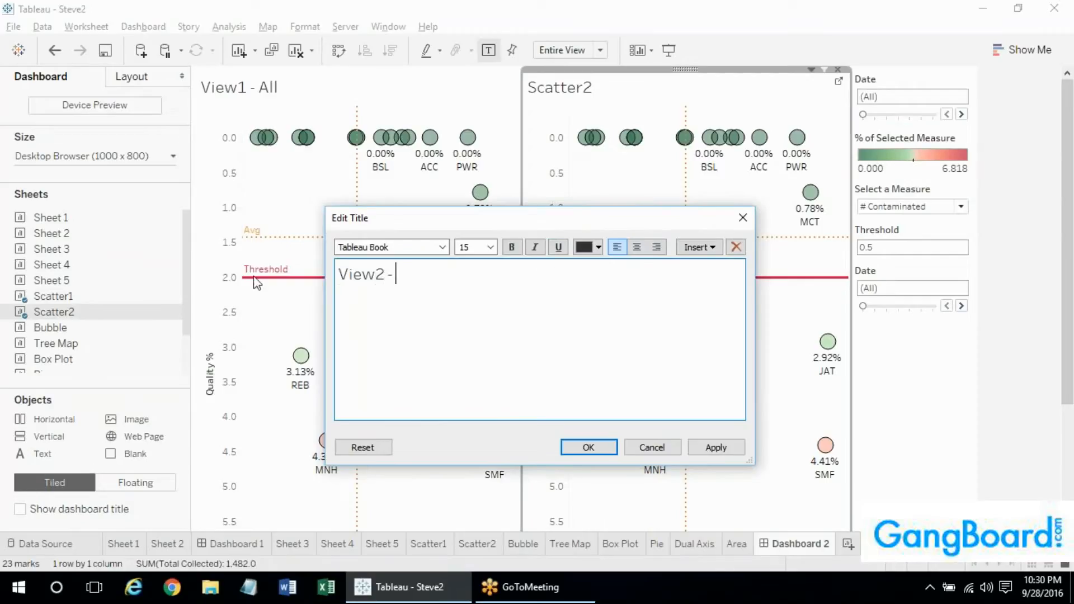
pyautogui.click(712, 250)
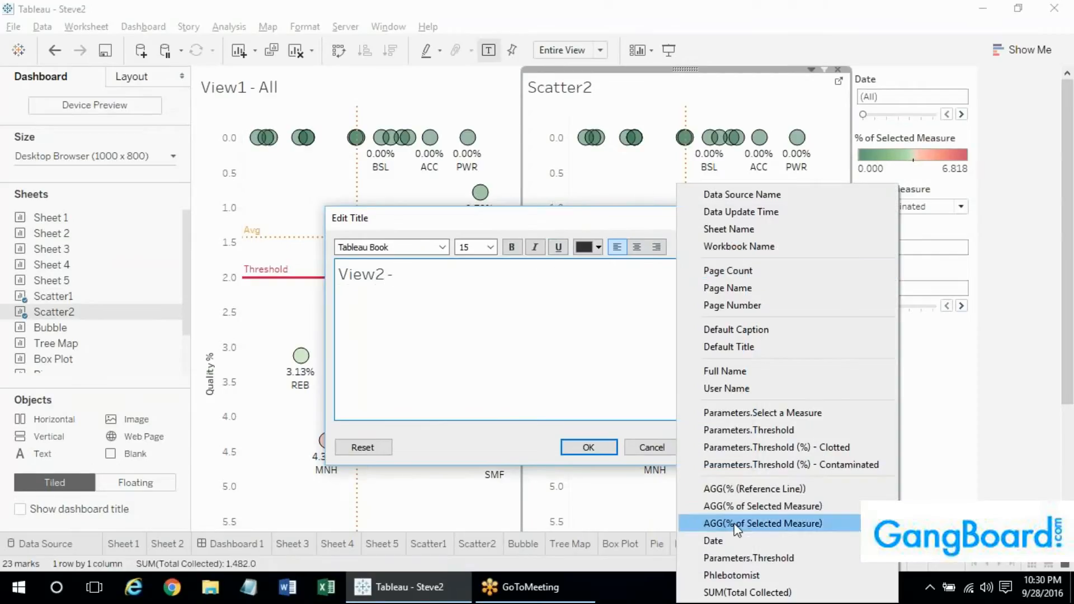
pyautogui.click(726, 541)
pyautogui.click(610, 446)
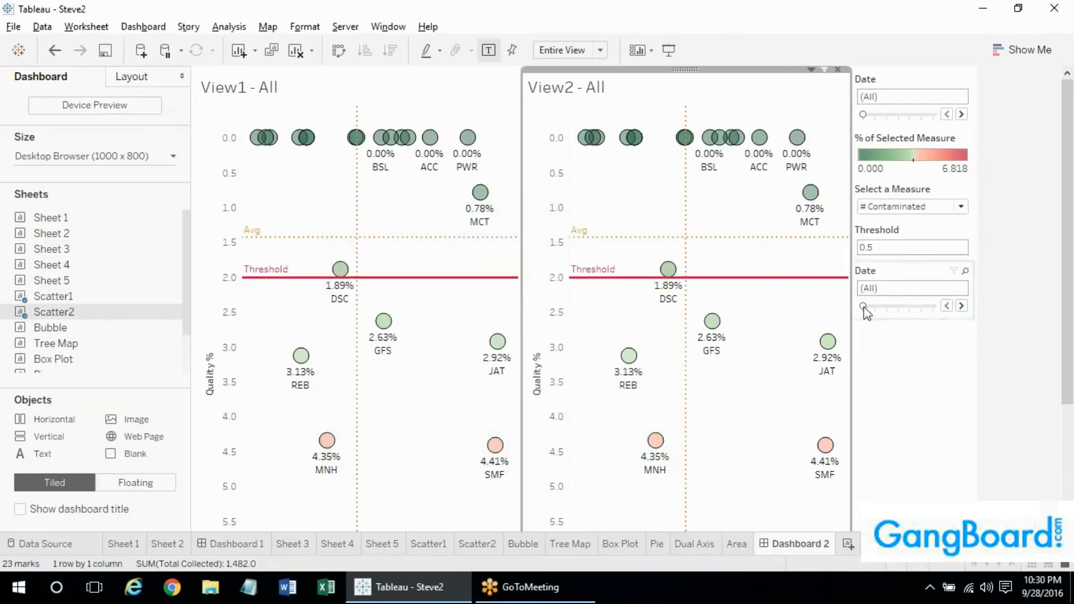
pyautogui.moveTo(863, 306); pyautogui.dragTo(874, 307)
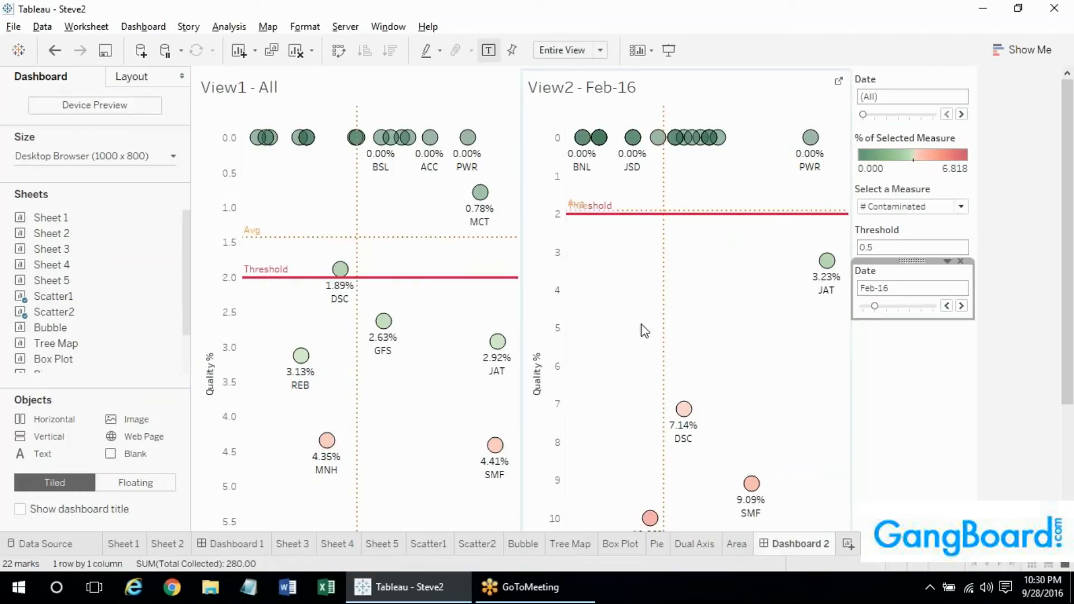
pyautogui.click(1022, 288)
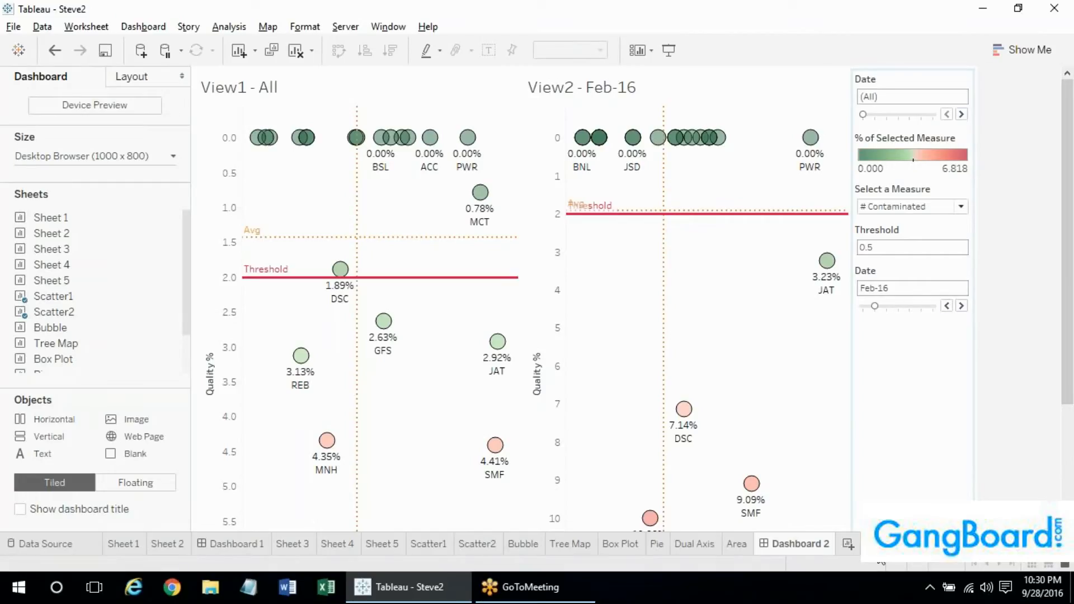
# Add another blank dashboard after Dashboard 2 and compare the Scatter1 and Scatter2 worksheets before returning to it
pyautogui.click(849, 544)
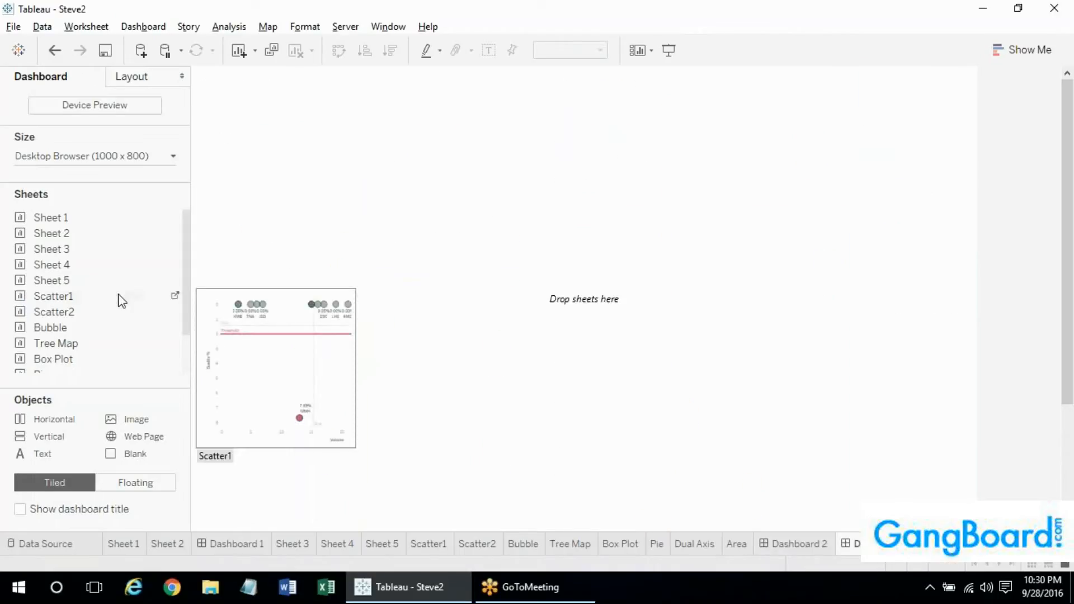
pyautogui.click(430, 543)
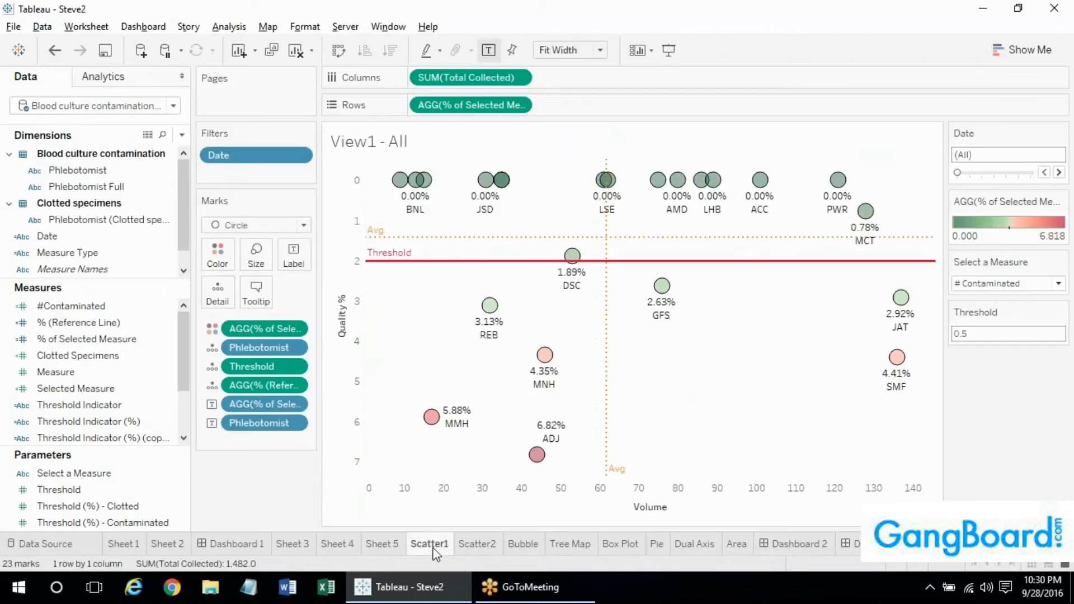
pyautogui.click(485, 545)
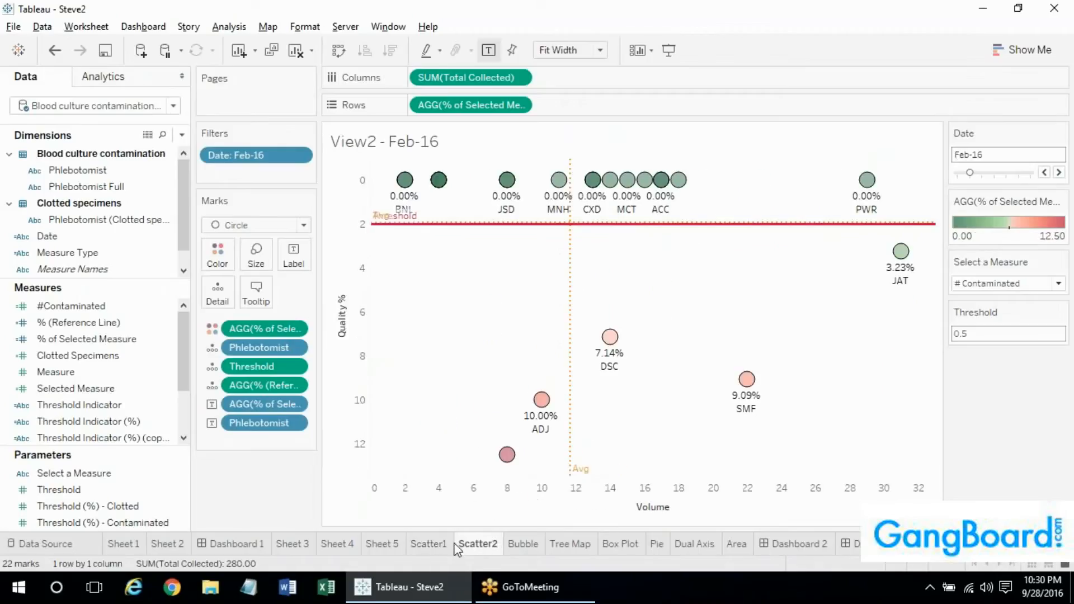
pyautogui.click(446, 545)
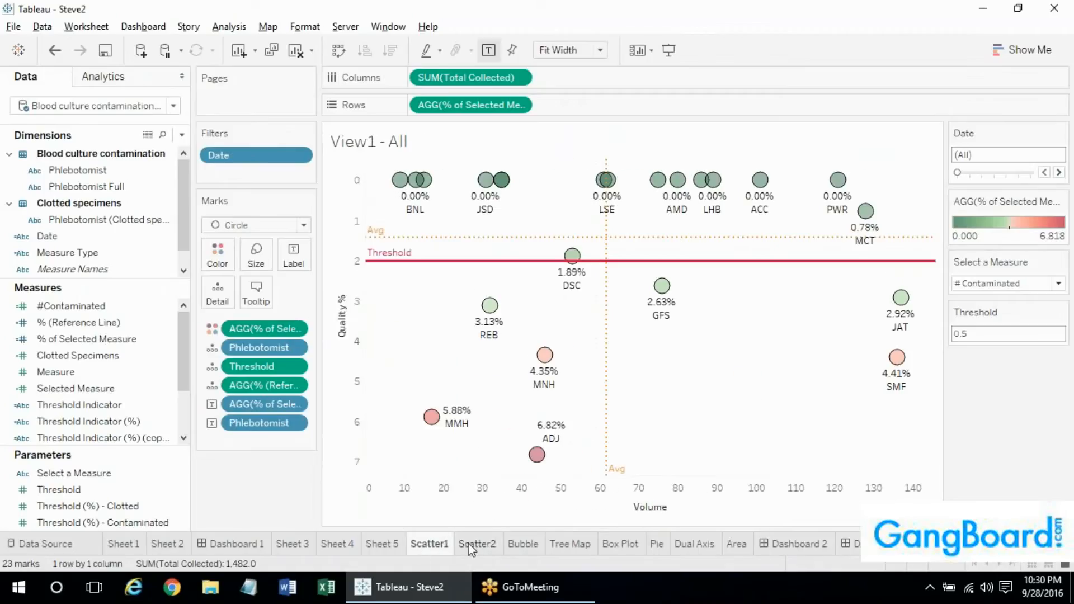
pyautogui.click(470, 546)
pyautogui.click(435, 545)
pyautogui.click(461, 547)
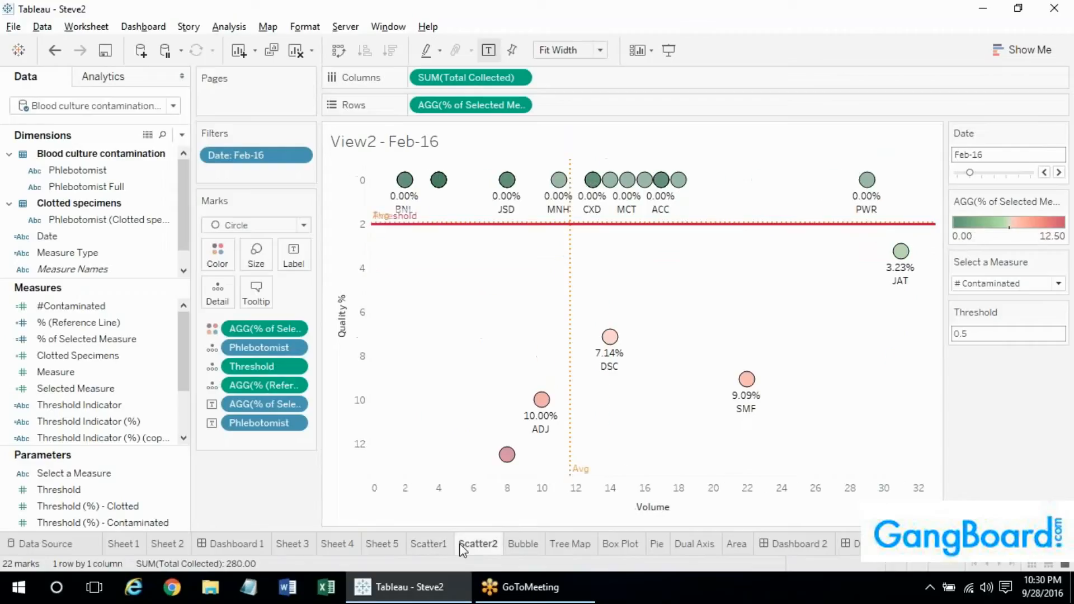
pyautogui.click(848, 544)
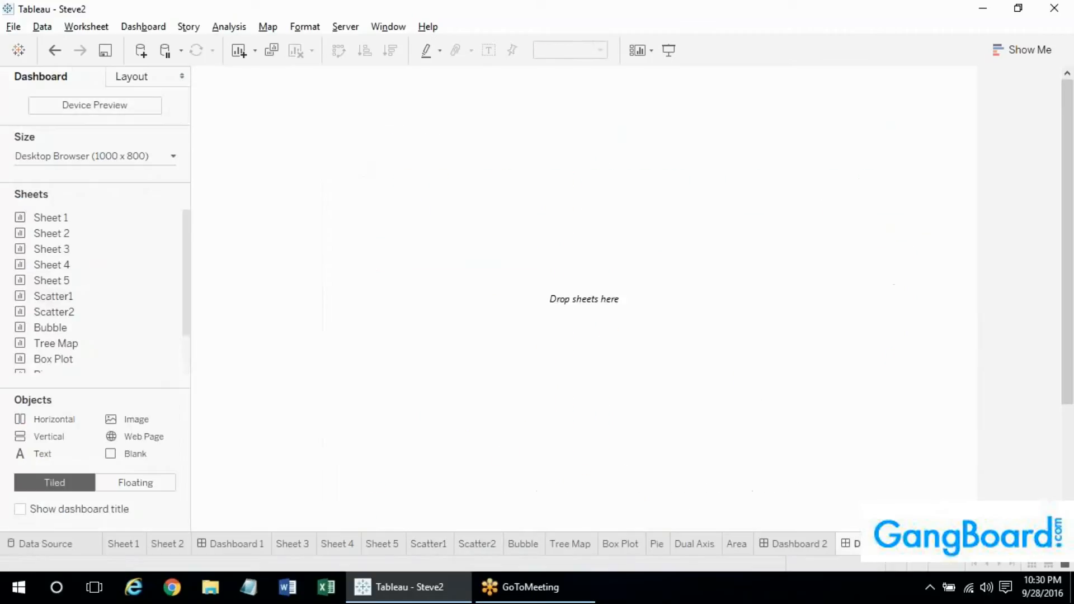
# Lay out Scatter1 and Scatter2 side by side on the blank Dashboard 3
pyautogui.moveTo(40, 297)
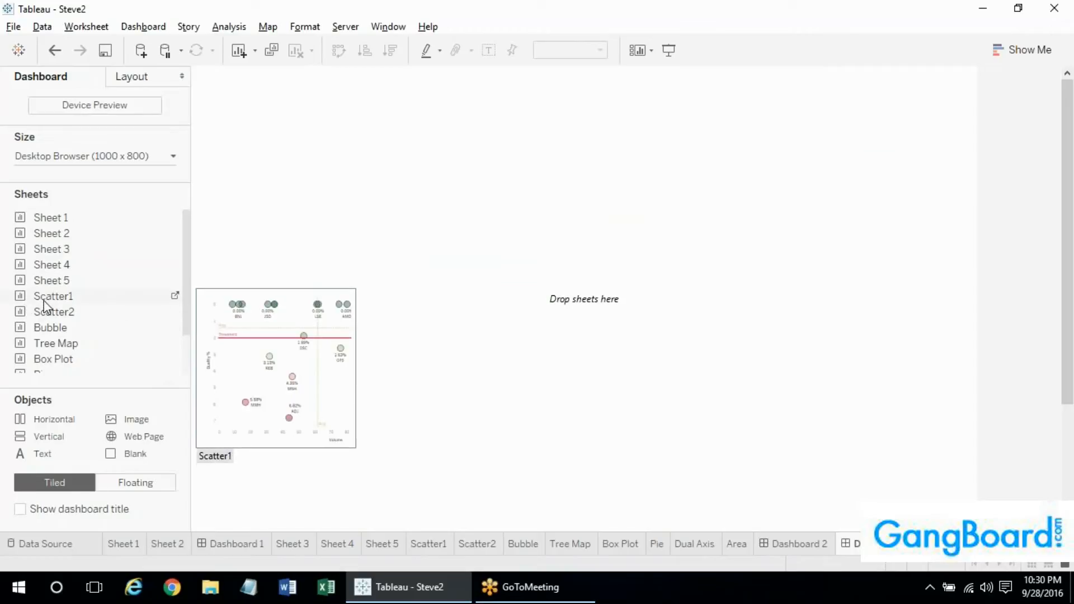
pyautogui.moveTo(43, 296); pyautogui.dragTo(274, 290)
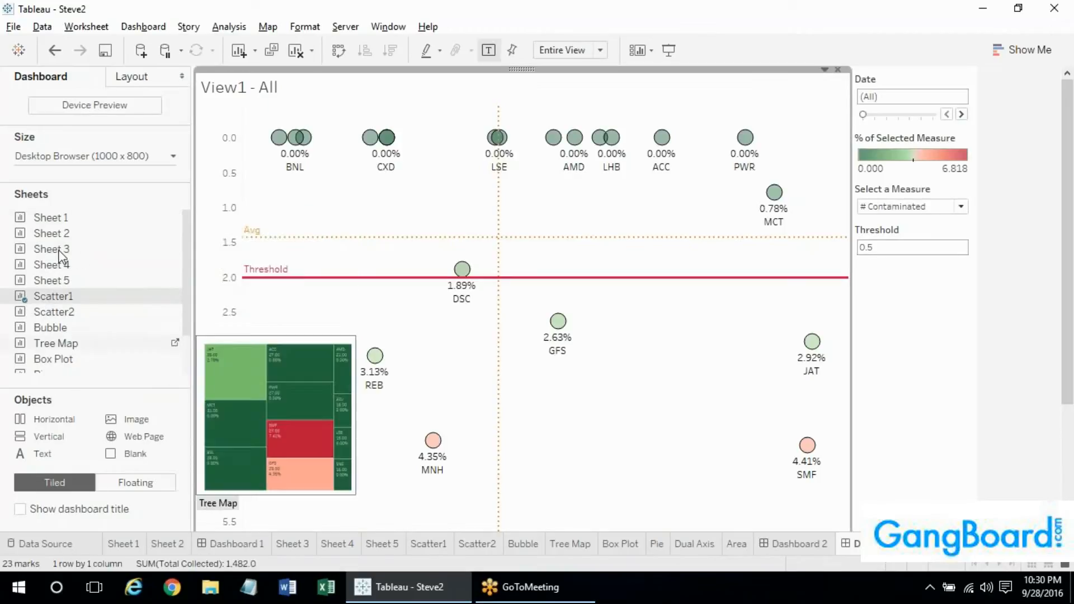
pyautogui.moveTo(62, 330)
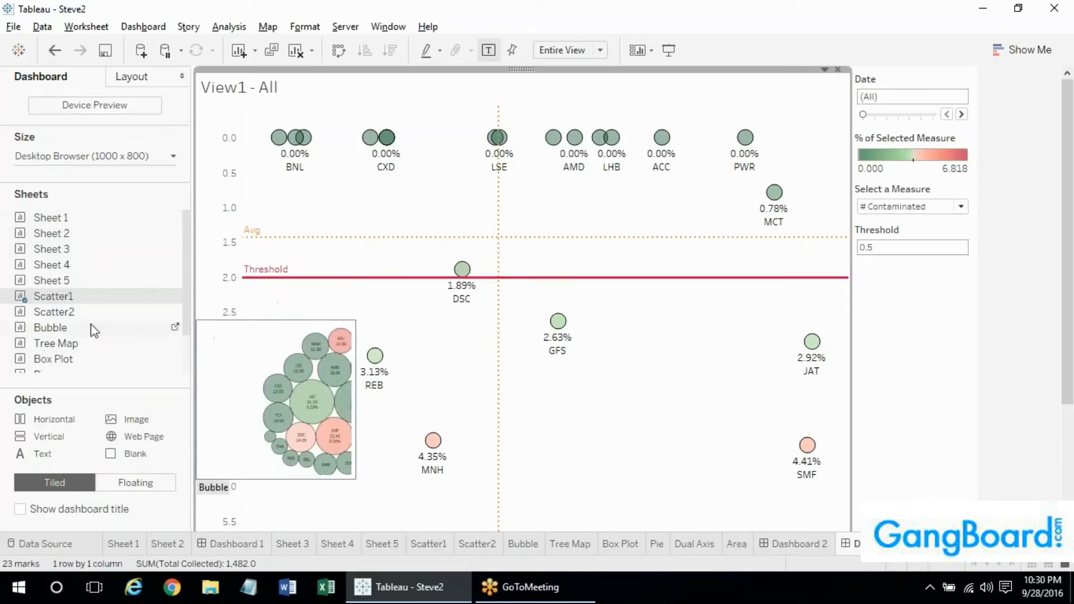
pyautogui.moveTo(70, 312); pyautogui.dragTo(592, 322)
pyautogui.moveTo(592, 323); pyautogui.dragTo(593, 323)
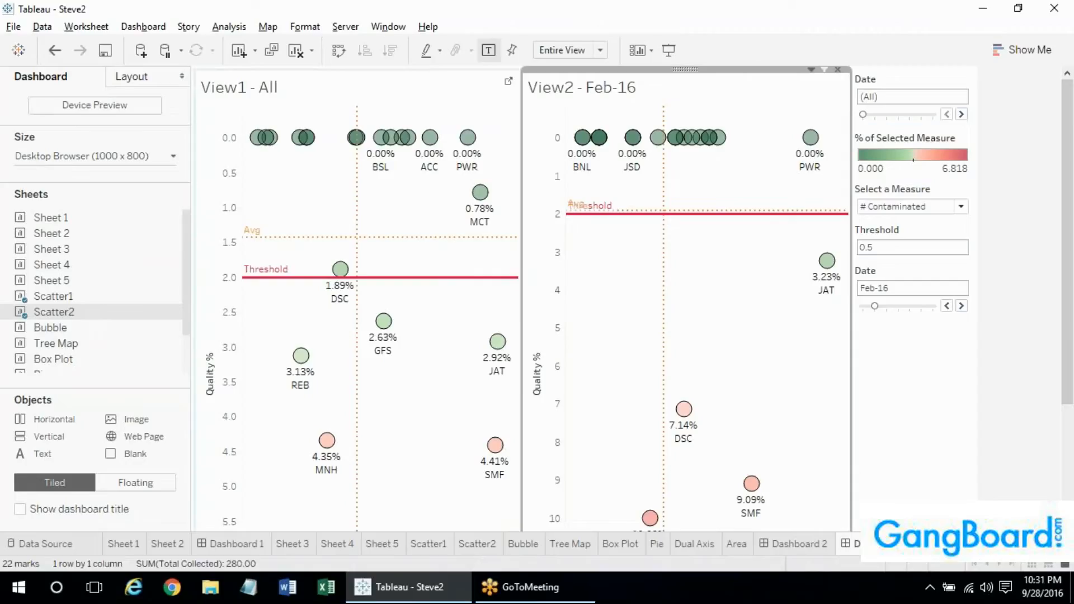
pyautogui.press('Escape')
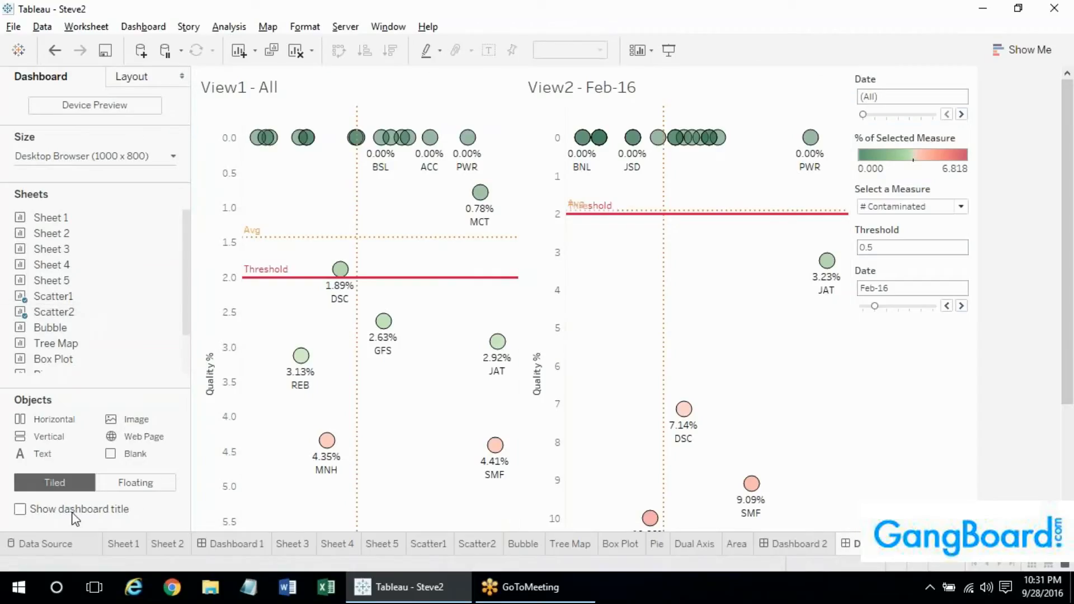
# Show the dashboard title and change its text to "Comparison"
pyautogui.click(73, 511)
pyautogui.doubleClick(326, 85)
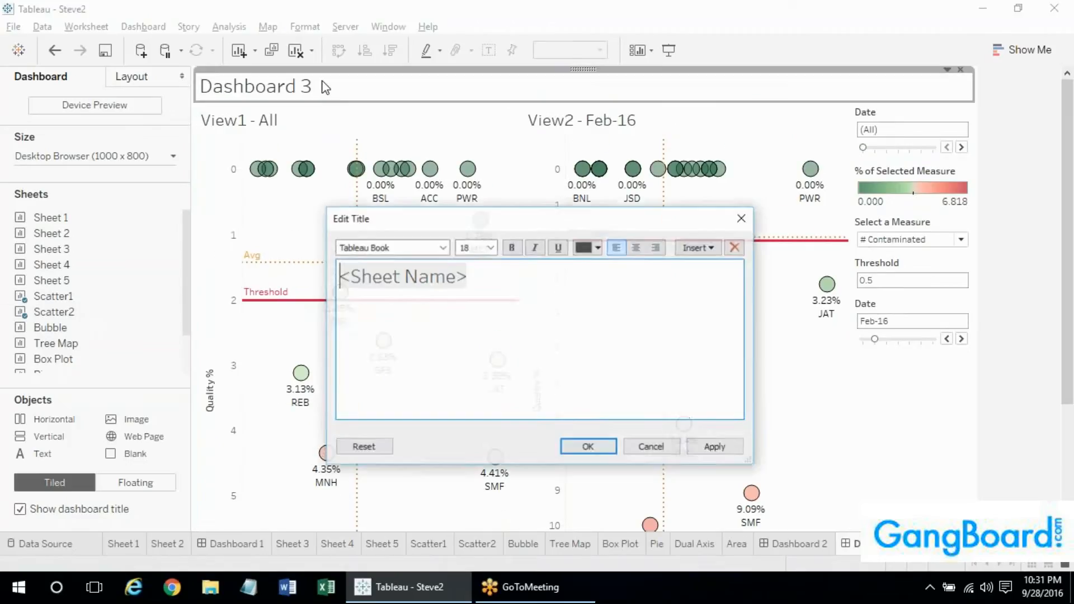
pyautogui.moveTo(466, 275); pyautogui.dragTo(227, 247)
pyautogui.write('Co')
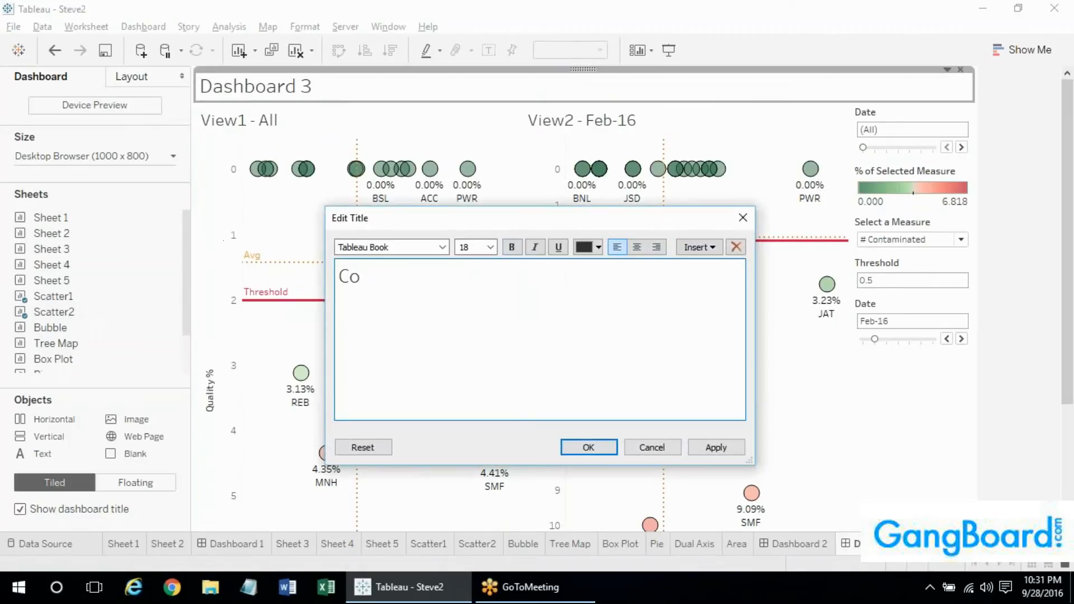
pyautogui.write('mparisonj')
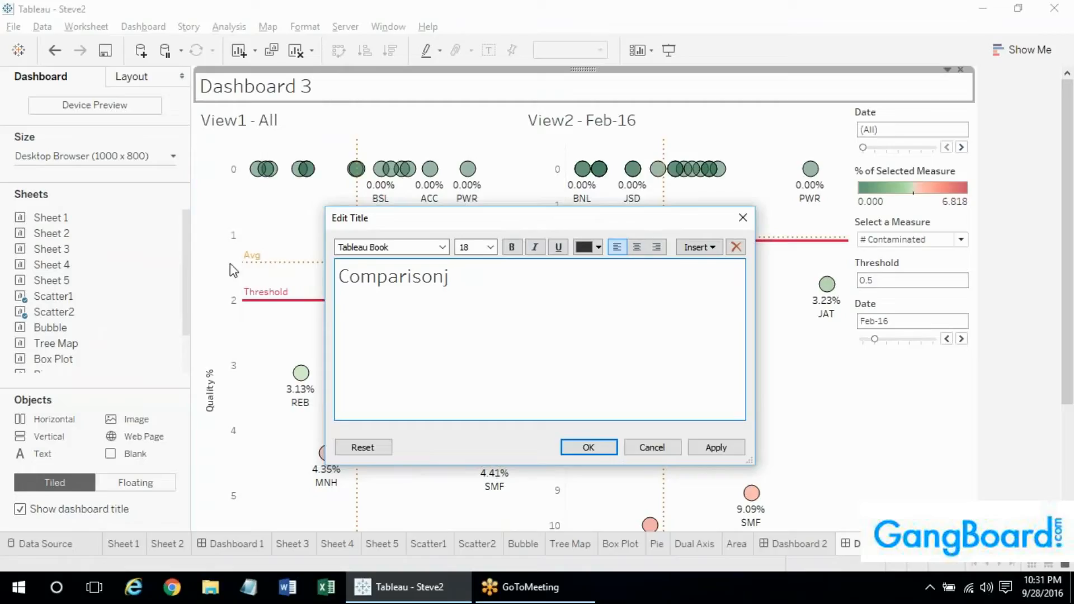
pyautogui.click(579, 448)
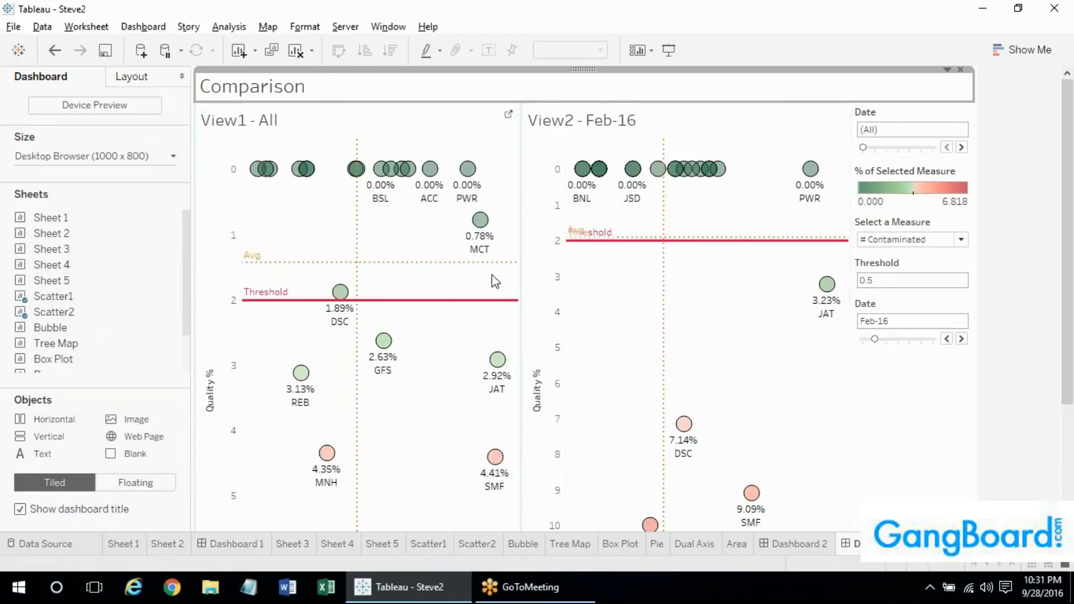
pyautogui.click(491, 274)
pyautogui.click(663, 336)
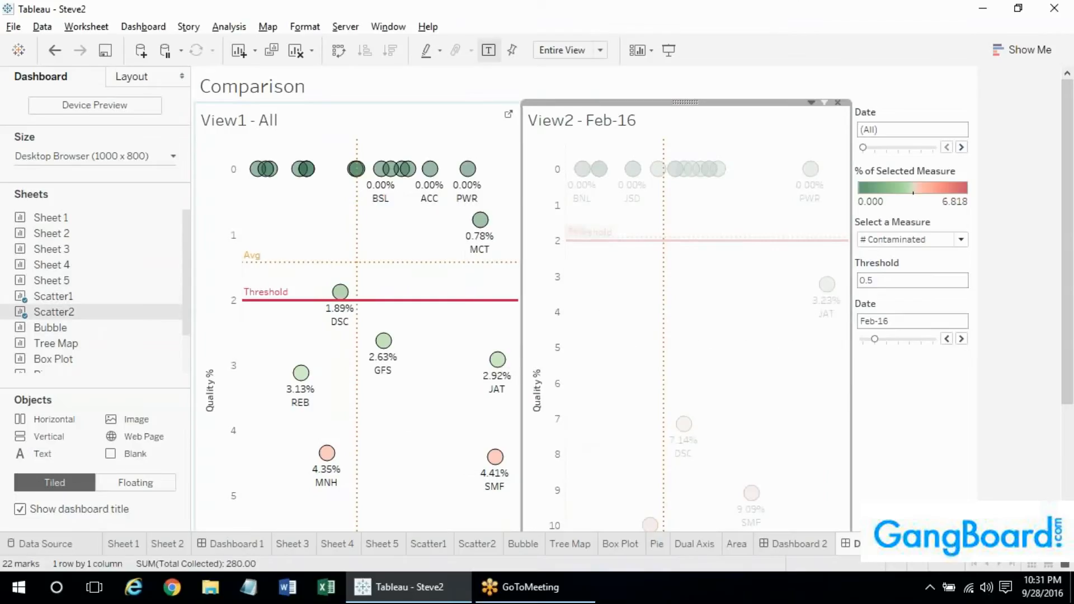
pyautogui.click(473, 282)
pyautogui.click(588, 280)
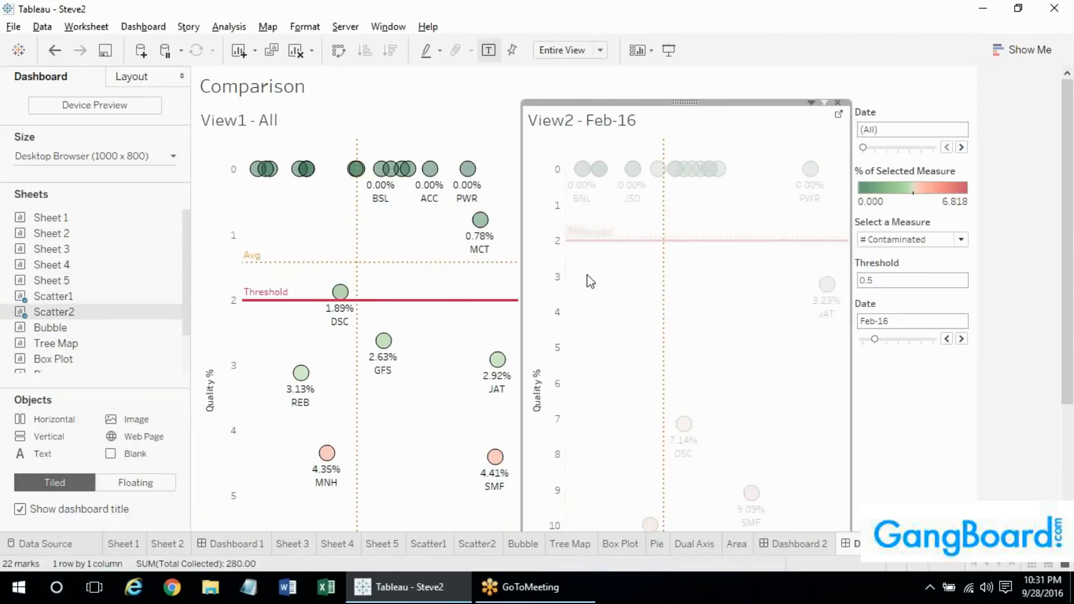
pyautogui.click(434, 226)
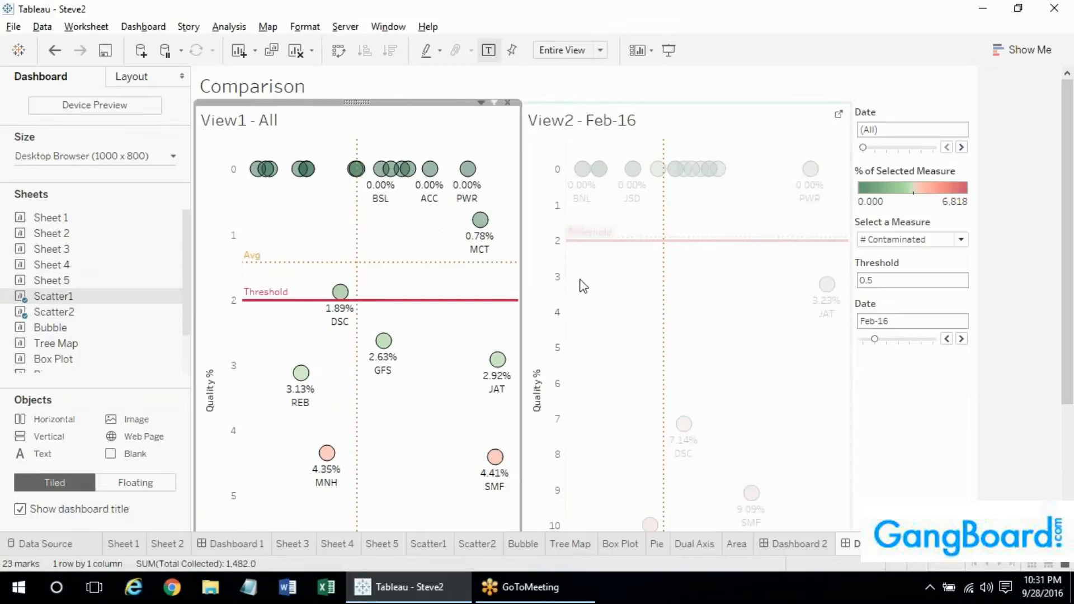
pyautogui.click(579, 283)
pyautogui.click(487, 252)
pyautogui.click(580, 292)
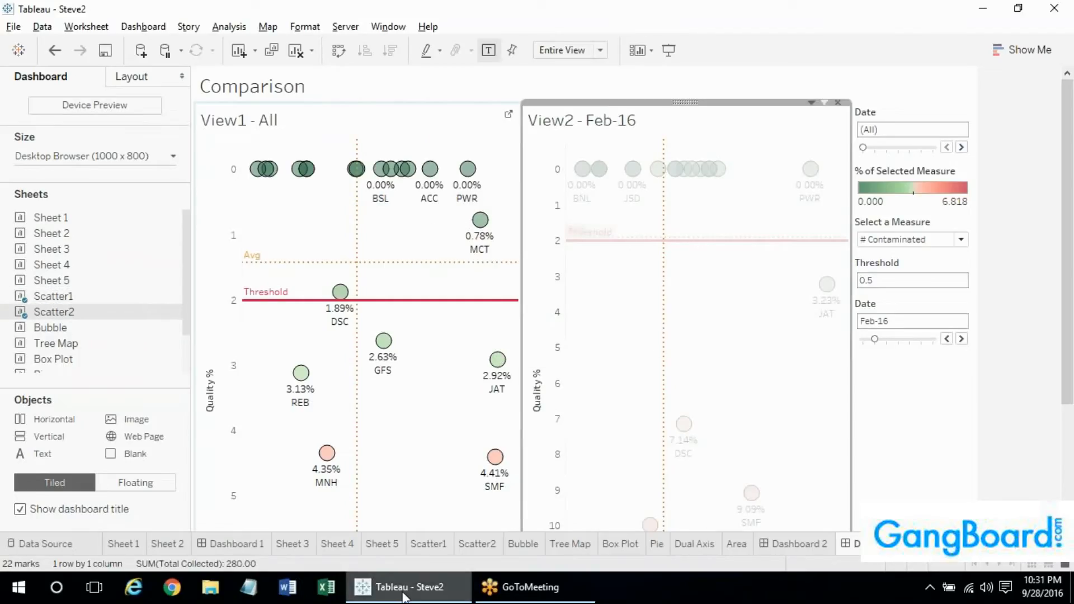
# Review the Scatter1 worksheet with its sheet options and the Scatter2 worksheet, and return to Dashboard 3
pyautogui.click(442, 544)
pyautogui.rightClick(442, 544)
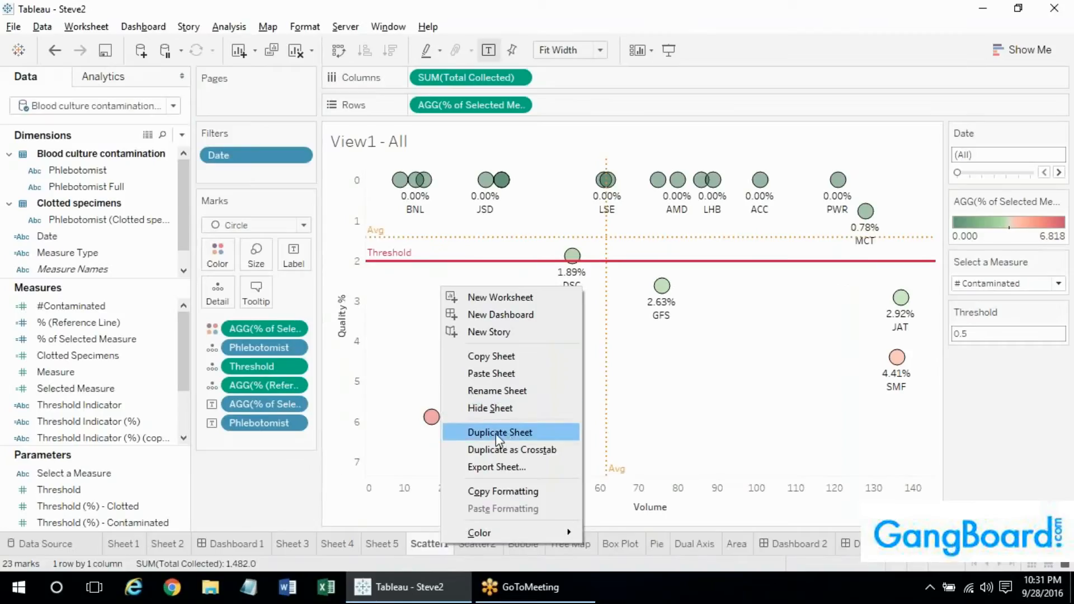
pyautogui.click(460, 552)
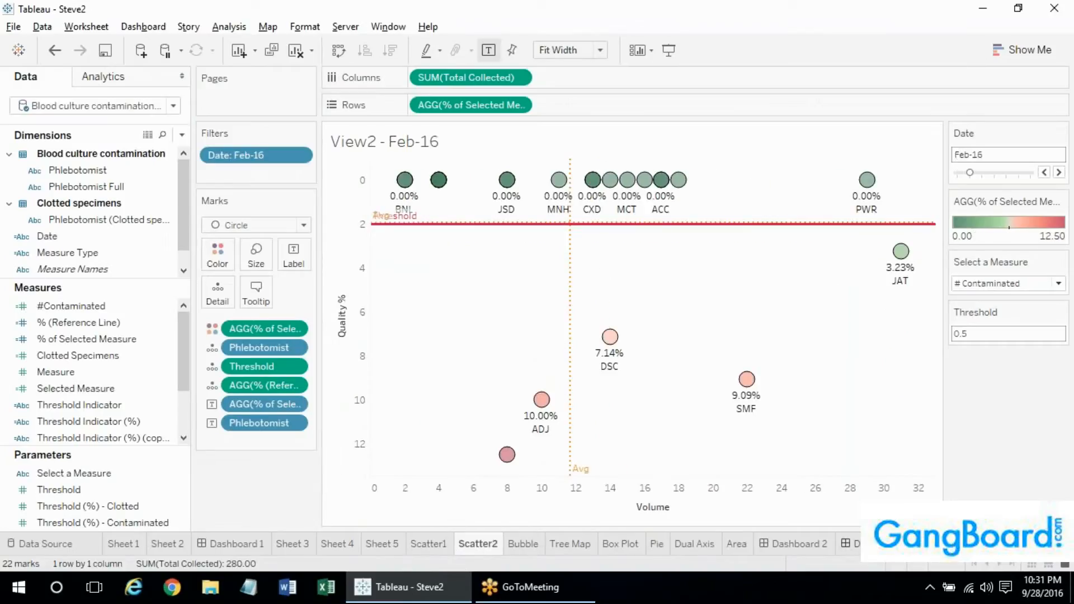
pyautogui.click(853, 547)
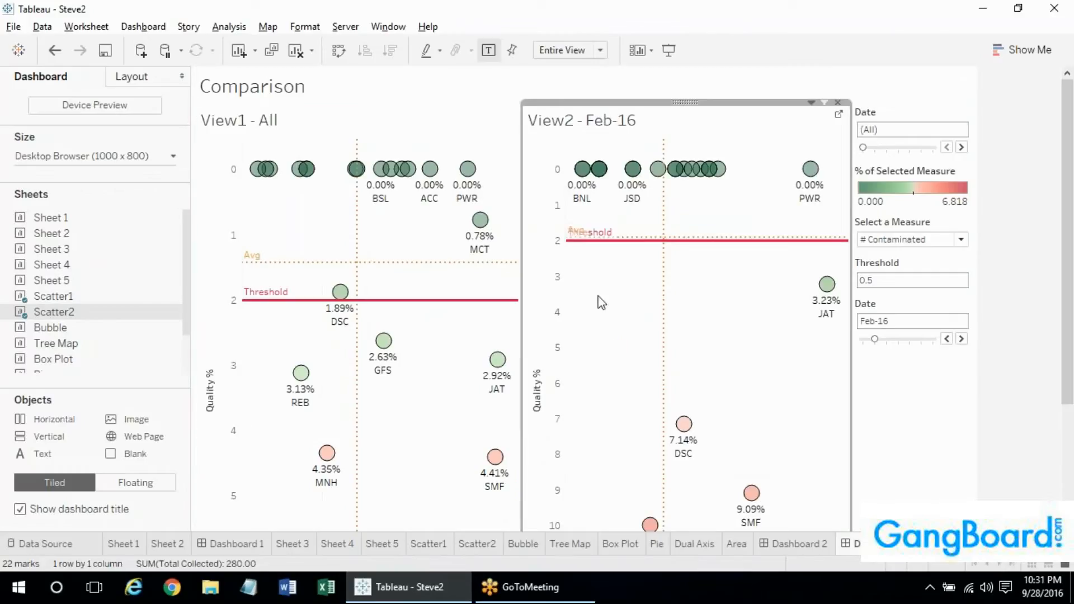
# Hide all the worksheets used in Dashboard 3 from the workbook's sheet tabs
pyautogui.moveTo(60, 314)
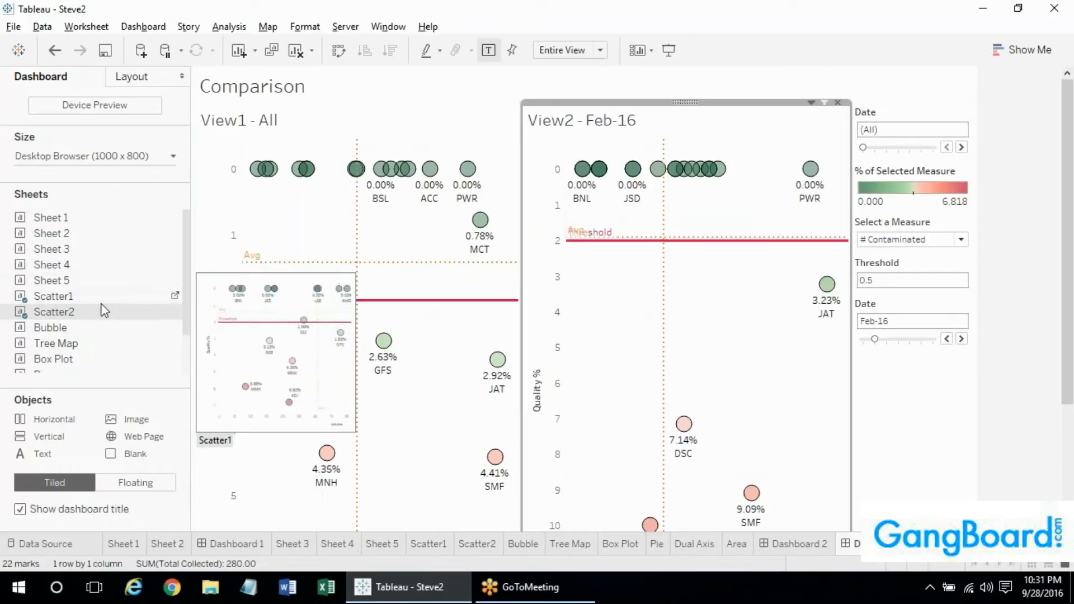
pyautogui.moveTo(69, 295)
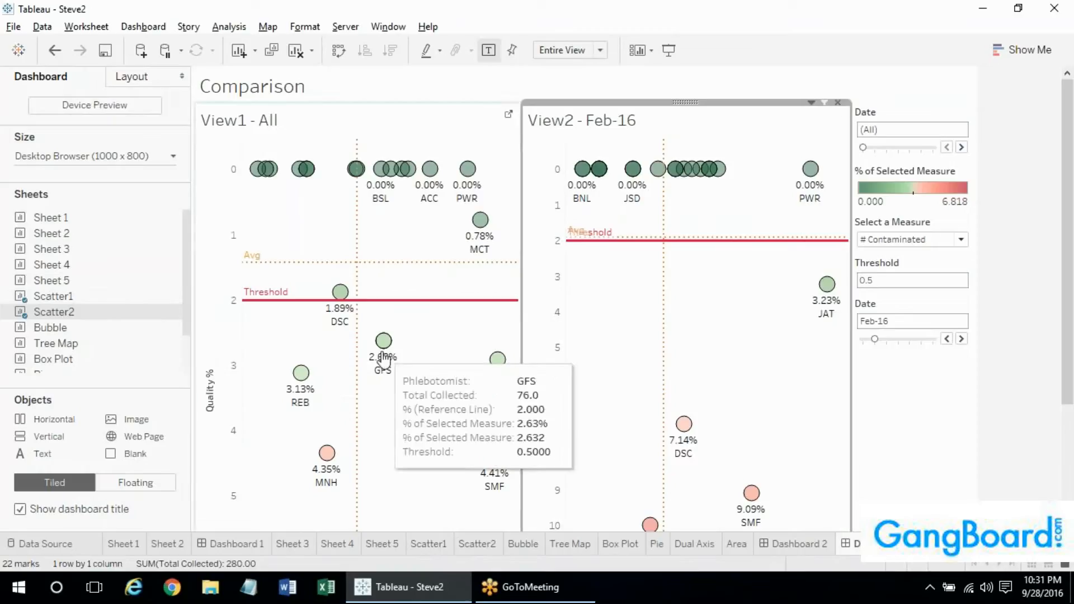
pyautogui.rightClick(867, 543)
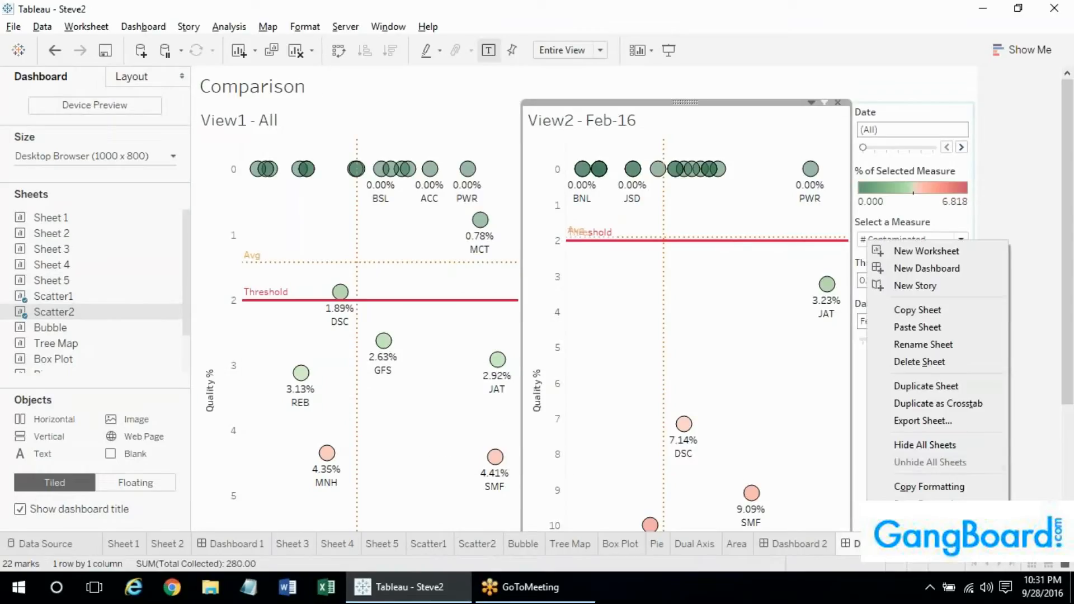
pyautogui.click(898, 445)
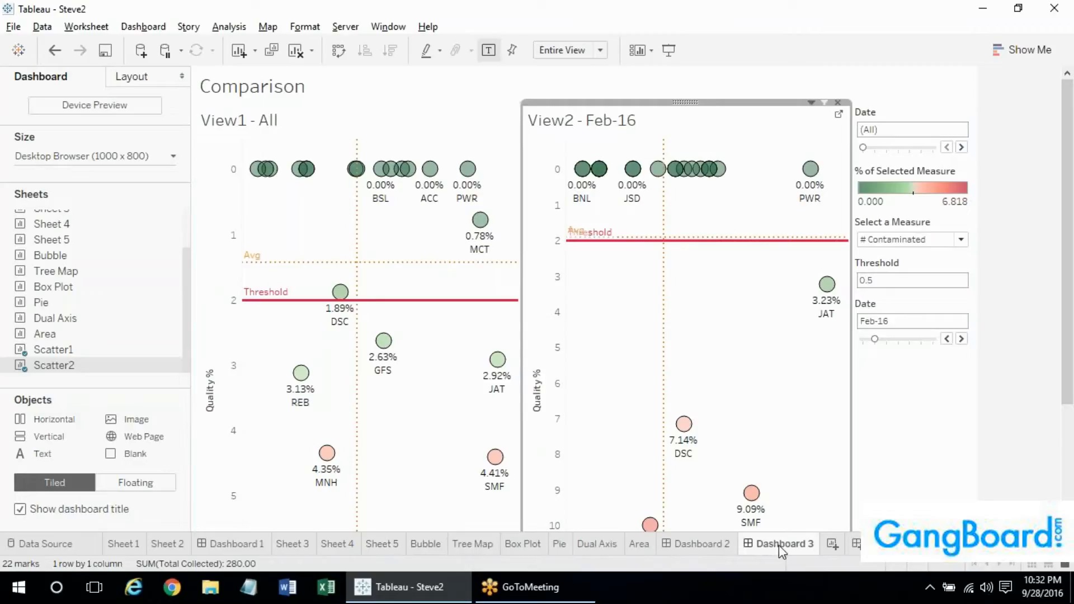
pyautogui.moveTo(779, 547)
pyautogui.moveTo(50, 349); pyautogui.dragTo(313, 440)
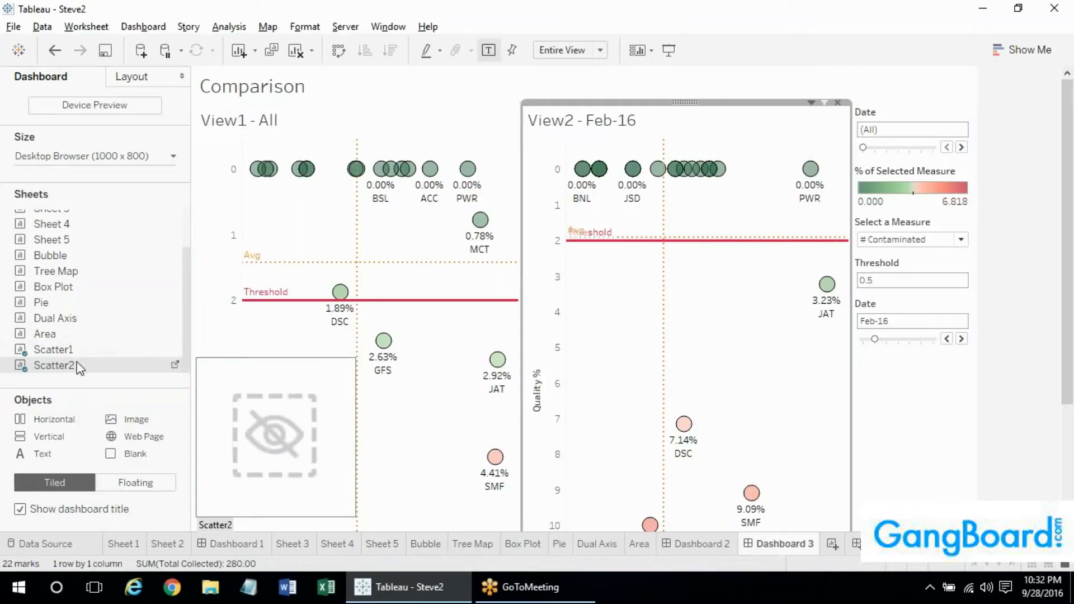
pyautogui.hotkey('ctrl', 'z')
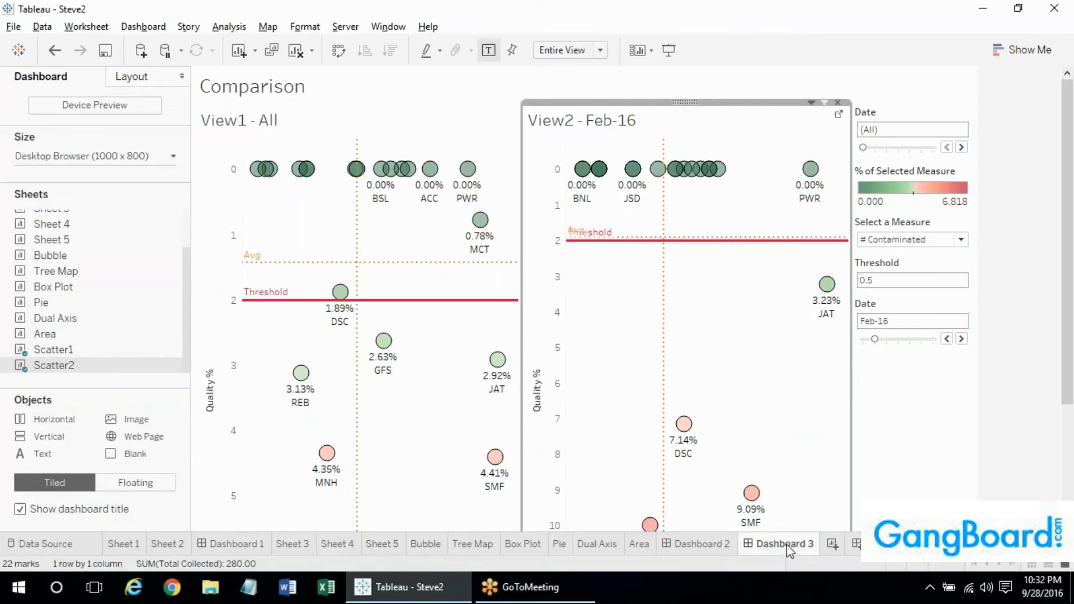
pyautogui.click(1007, 396)
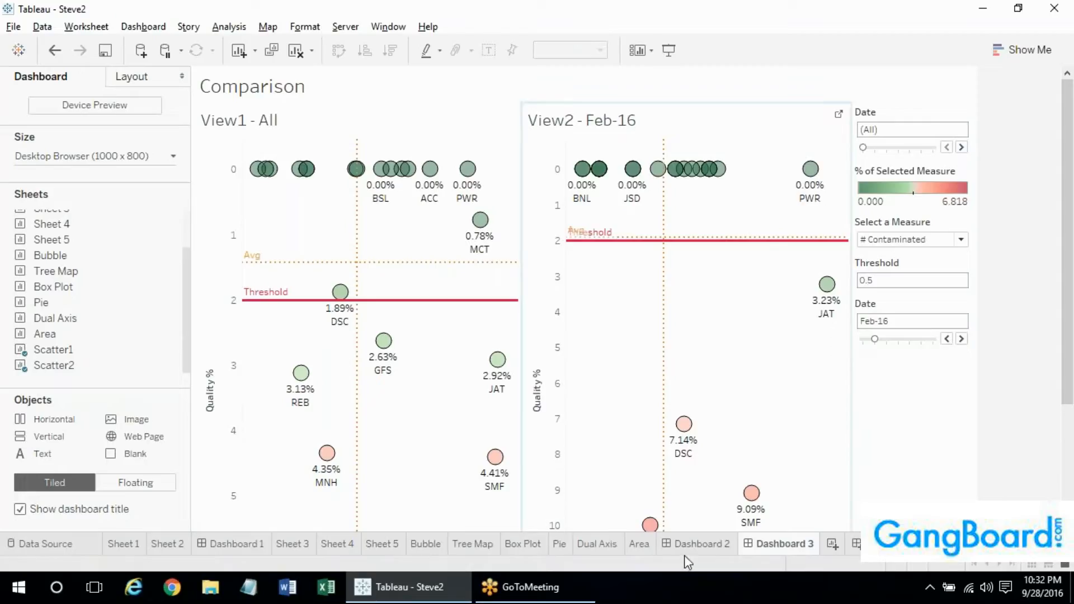
# Format the Threshold reference line in the View2 plot so its label is vertically aligned below the line
pyautogui.moveTo(692, 551)
pyautogui.moveTo(619, 241)
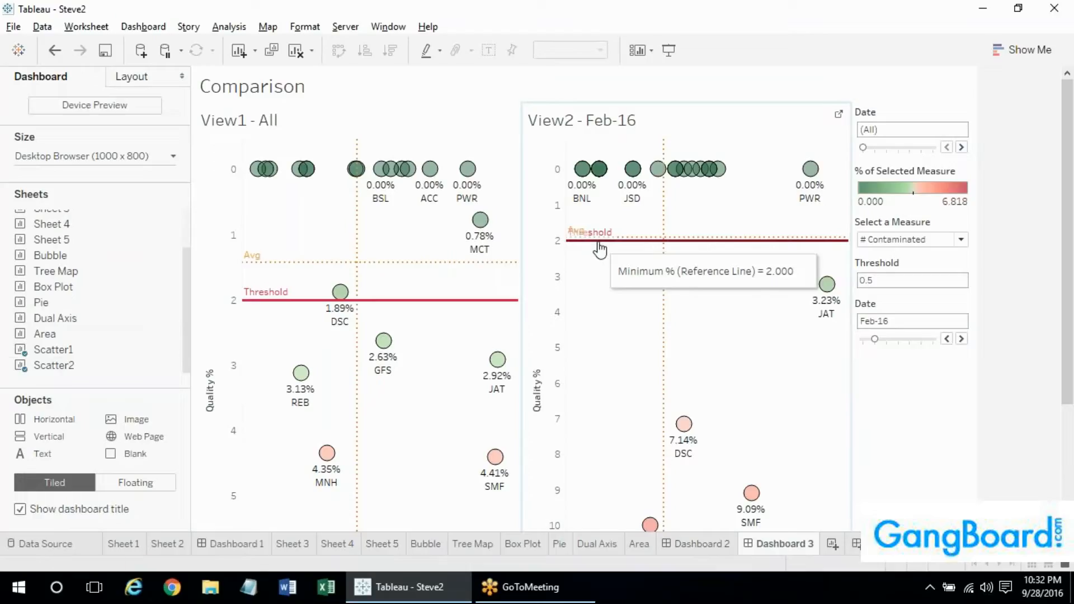
pyautogui.rightClick(599, 246)
pyautogui.click(600, 273)
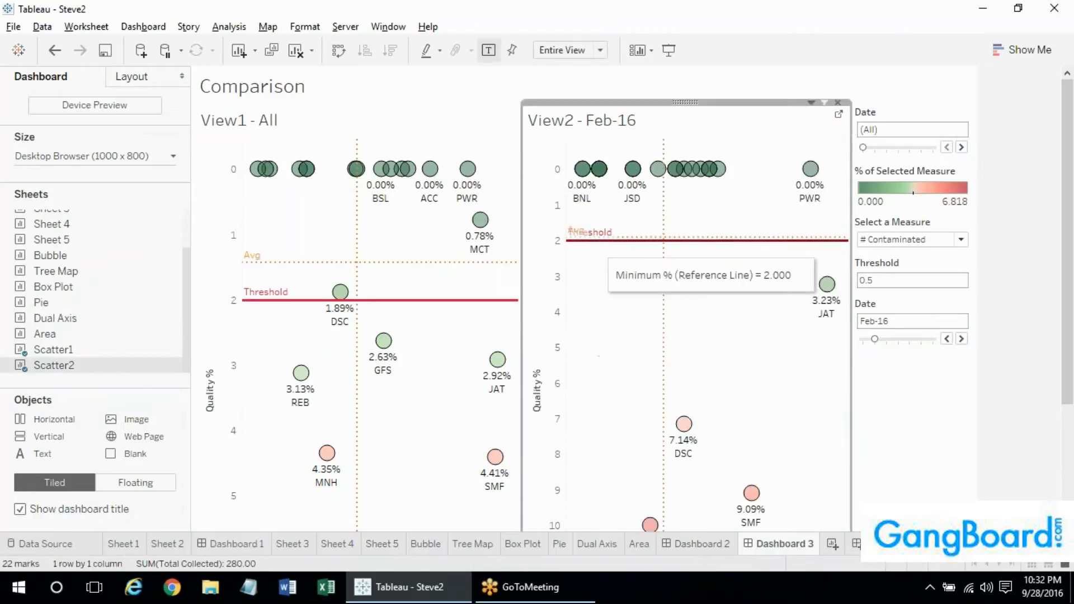
pyautogui.rightClick(598, 247)
pyautogui.click(610, 265)
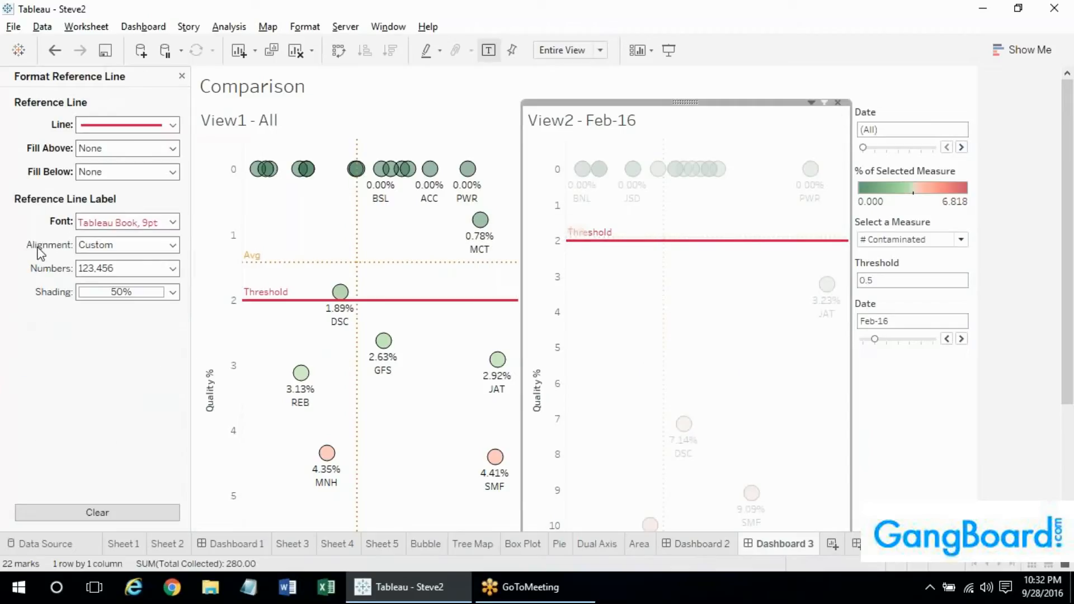
pyautogui.click(112, 245)
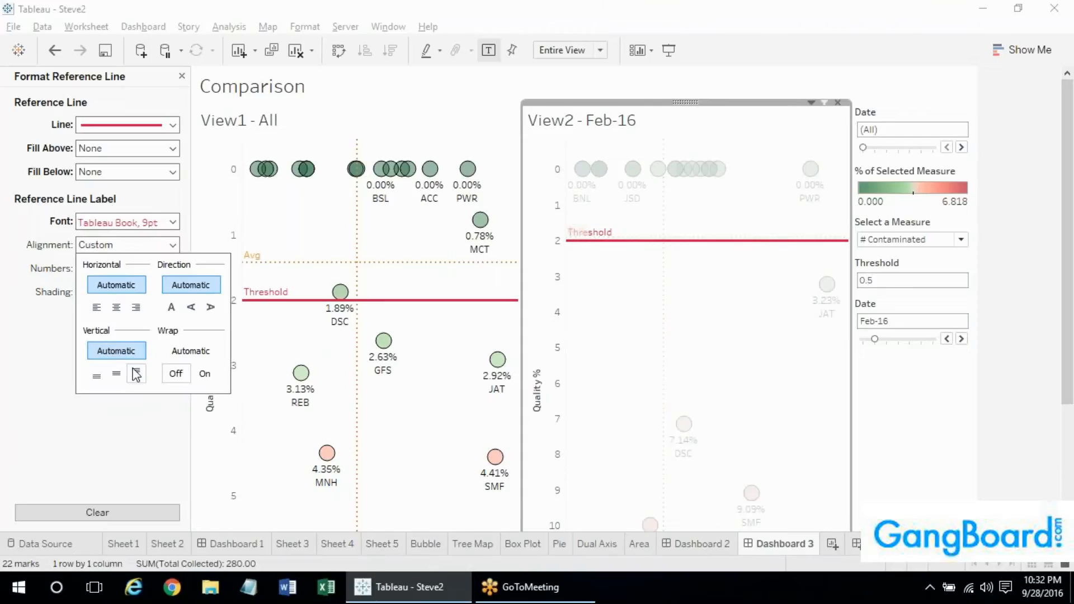
pyautogui.click(98, 375)
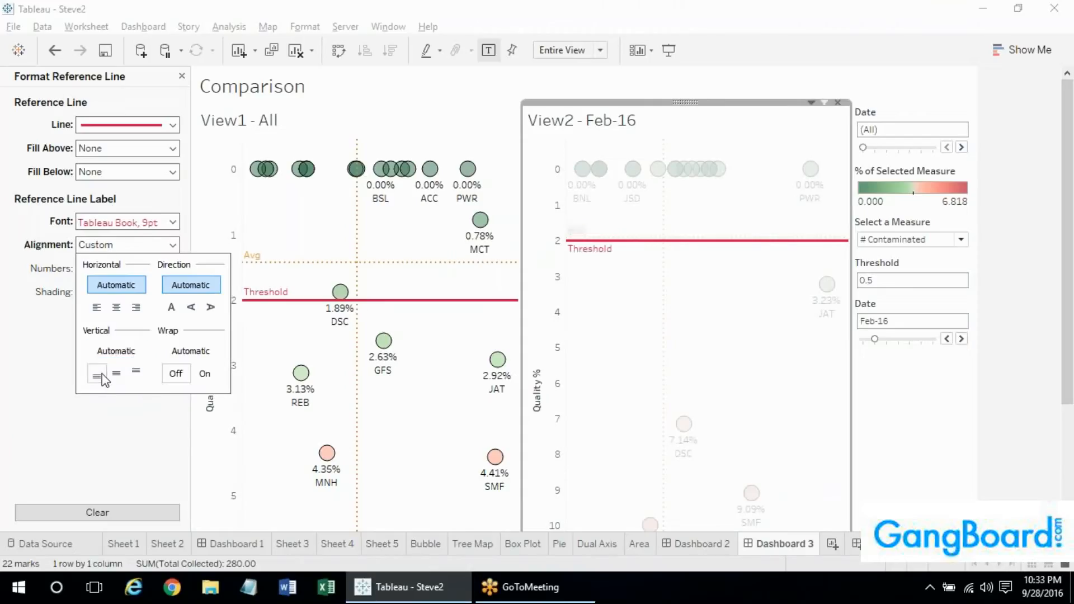
pyautogui.click(629, 329)
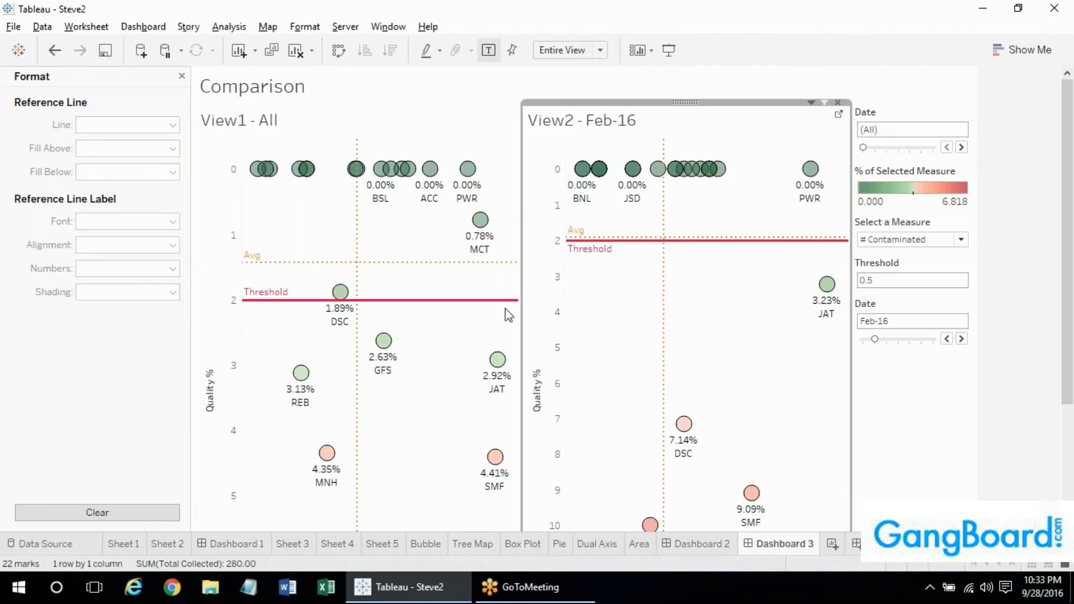
# Set the horizontal alignment of the View2 Threshold line's label to right and close the formatting options
pyautogui.rightClick(634, 241)
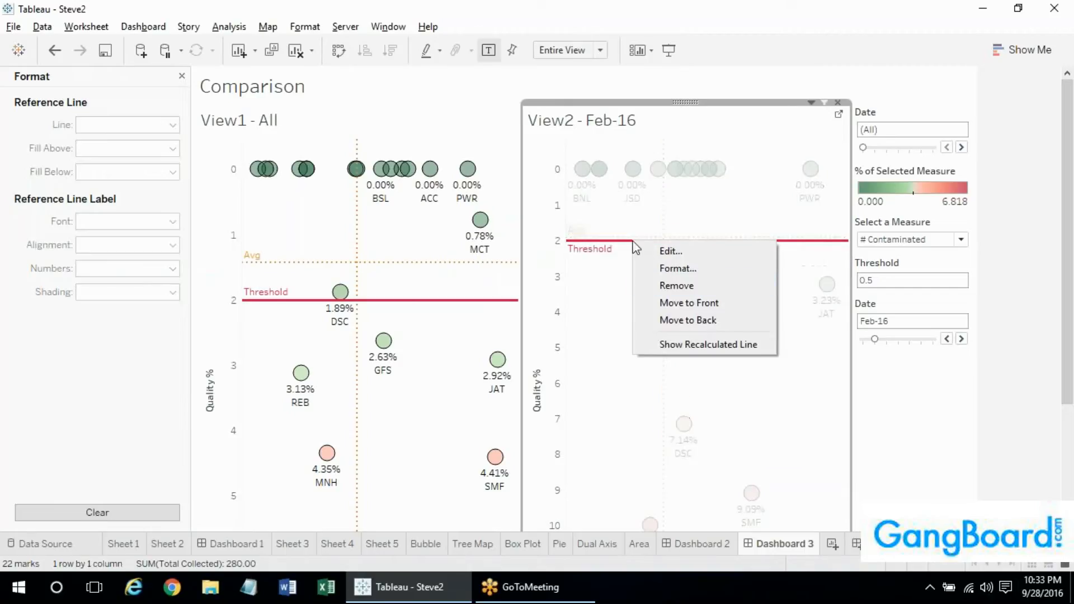
pyautogui.click(678, 269)
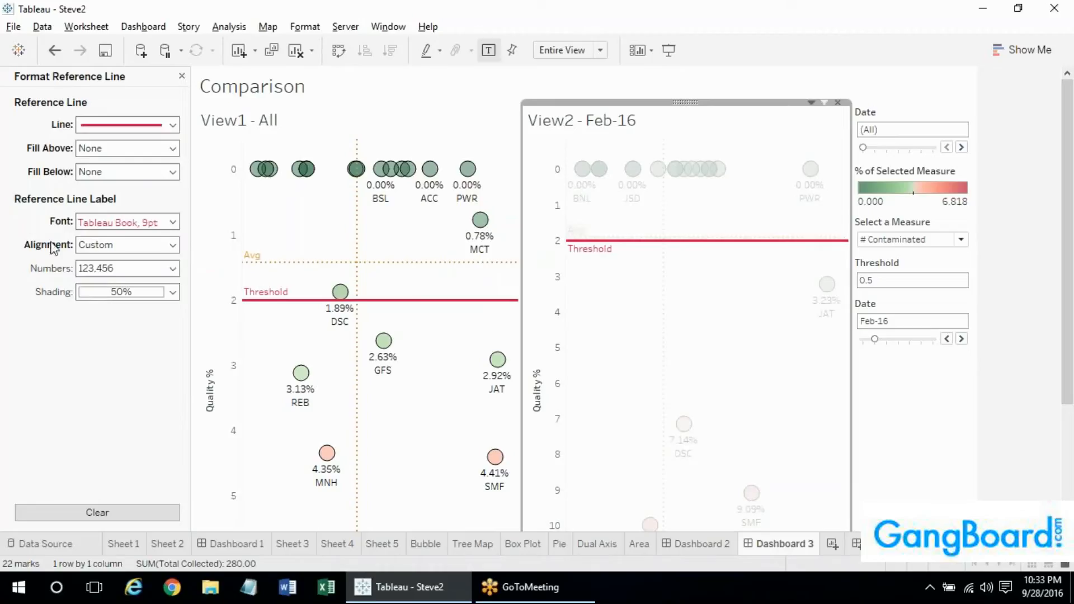
pyautogui.click(117, 245)
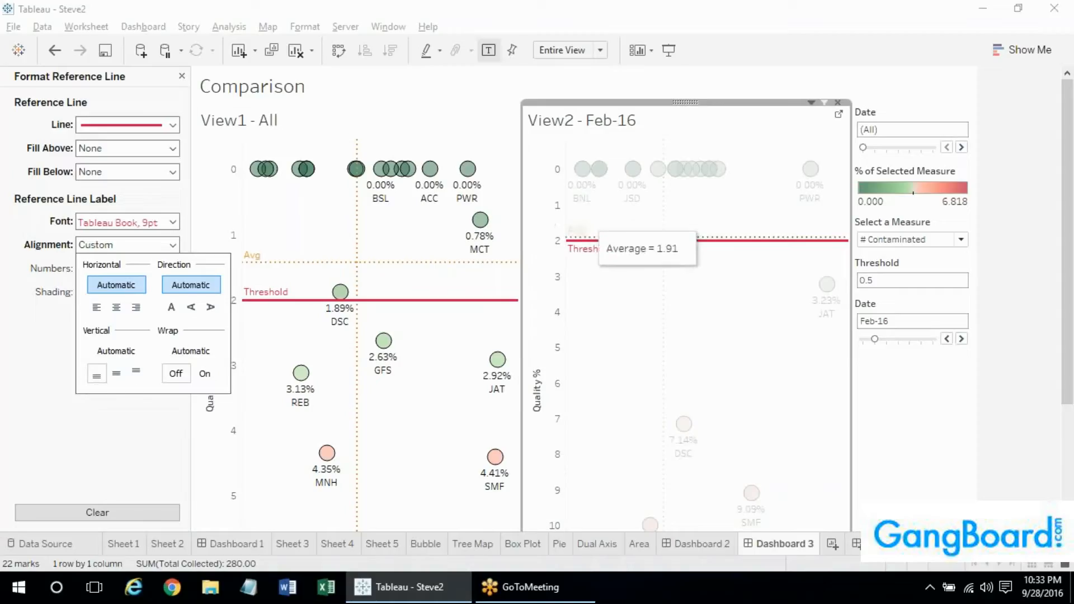
pyautogui.moveTo(578, 256)
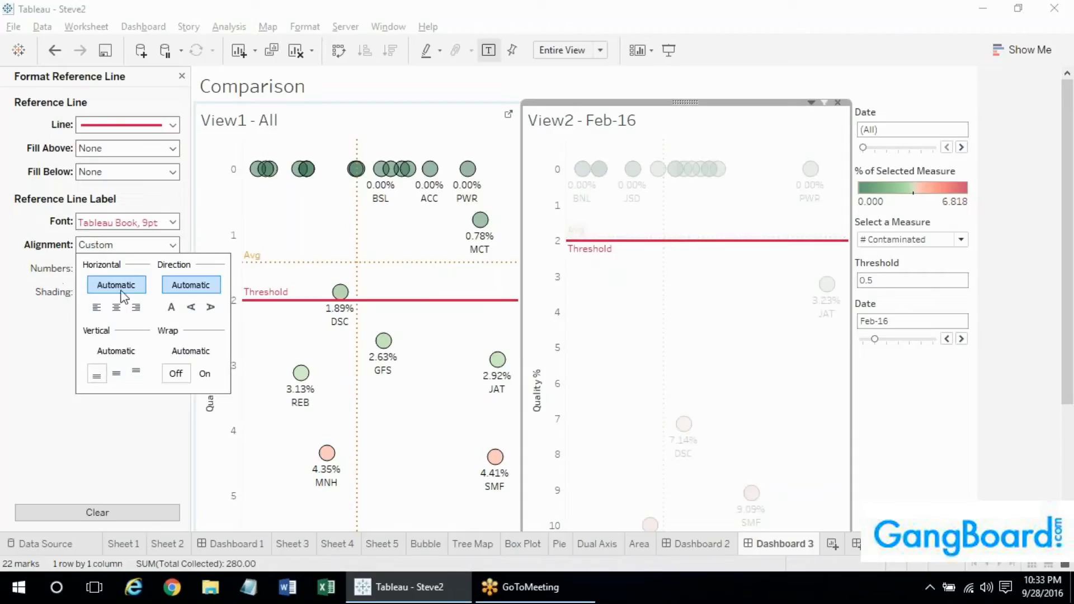
pyautogui.click(136, 307)
pyautogui.click(732, 311)
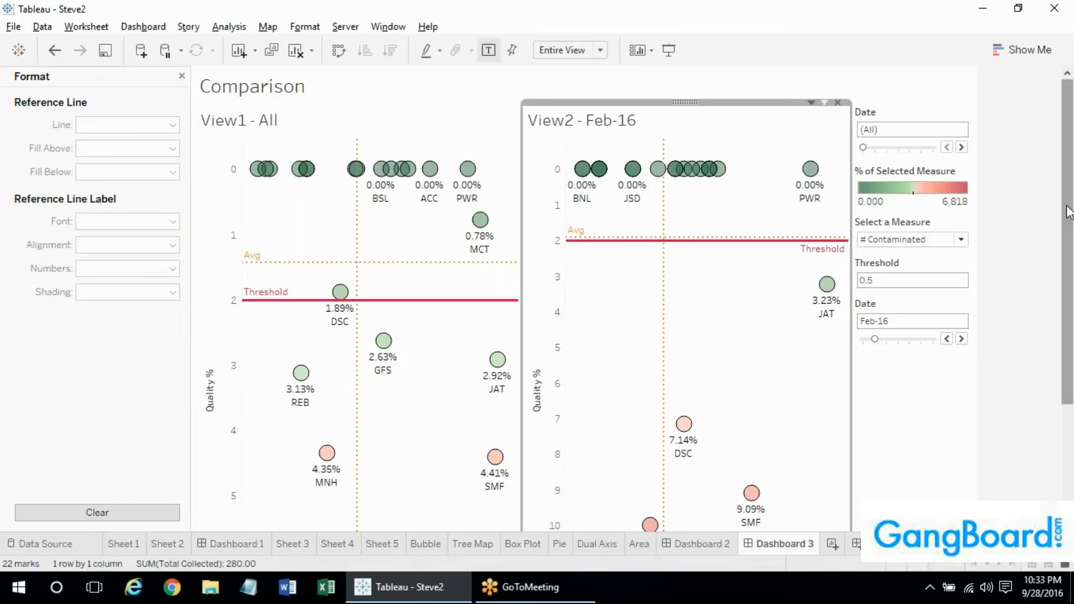
pyautogui.click(182, 76)
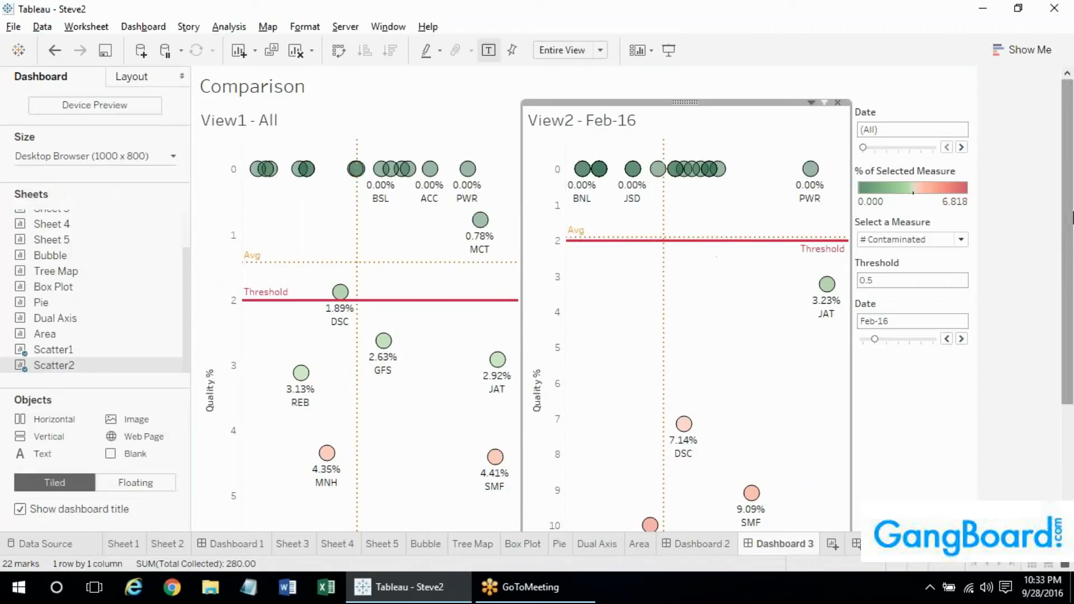
# Change the dashboard's size from a fixed size to Automatic so that it fits any screen
pyautogui.scroll(-3, 1067, 215)
pyautogui.scroll(3, 1066, 210)
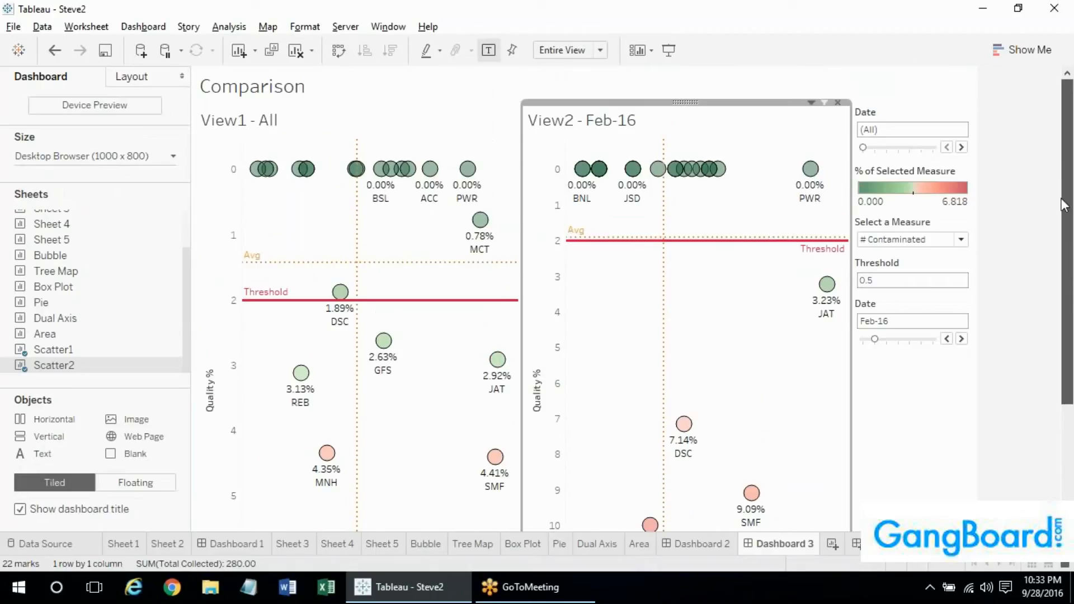
pyautogui.moveTo(1065, 205); pyautogui.dragTo(1042, 203)
pyautogui.scroll(-2, 1039, 259)
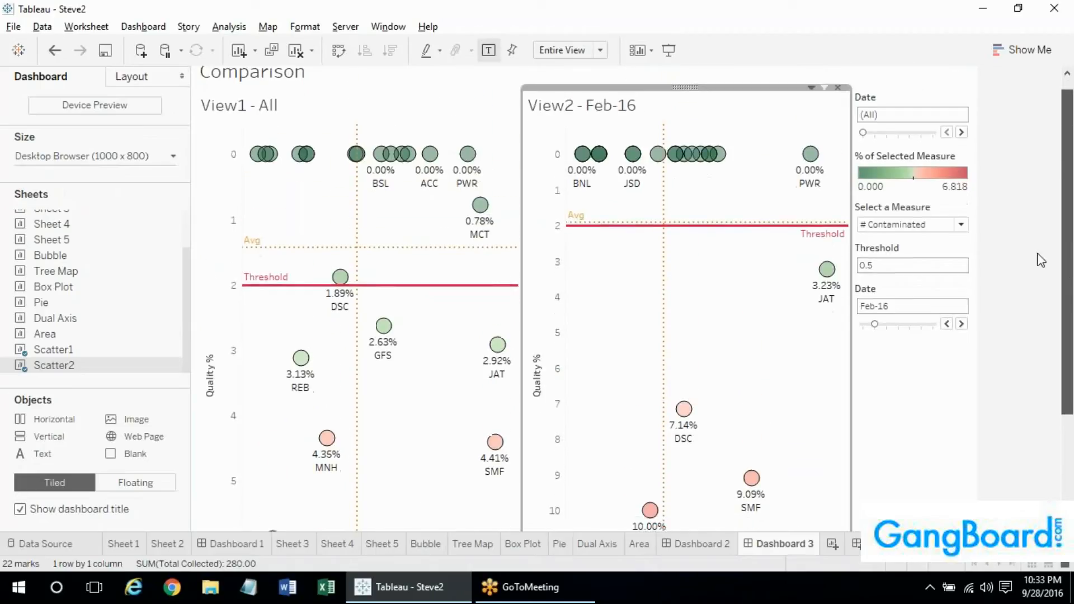
pyautogui.scroll(2, 1041, 116)
pyautogui.scroll(-3, 1056, 276)
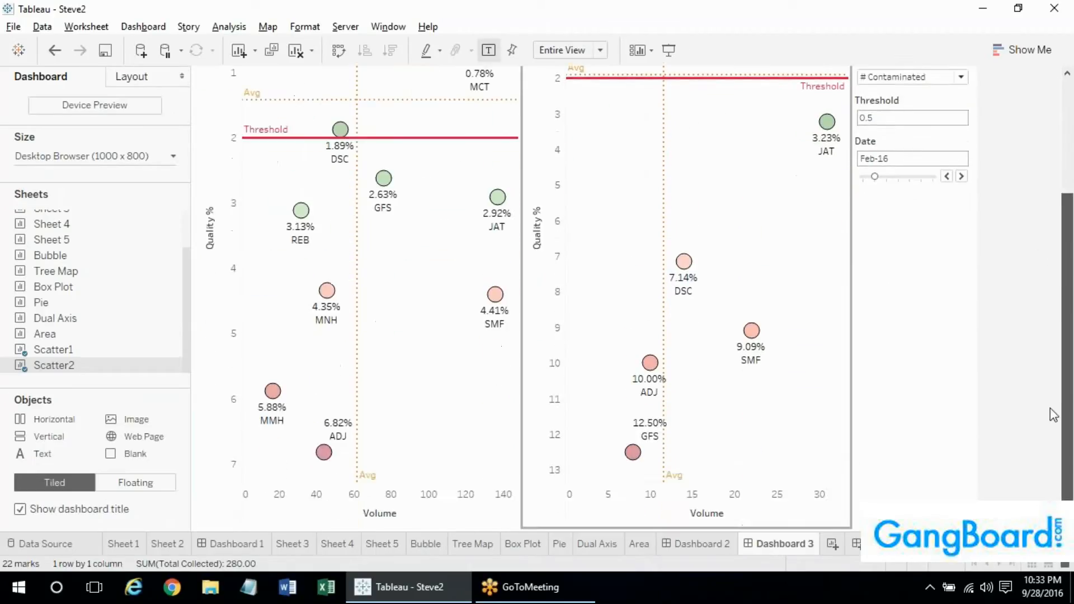
pyautogui.scroll(4, 1046, 221)
pyautogui.click(1028, 196)
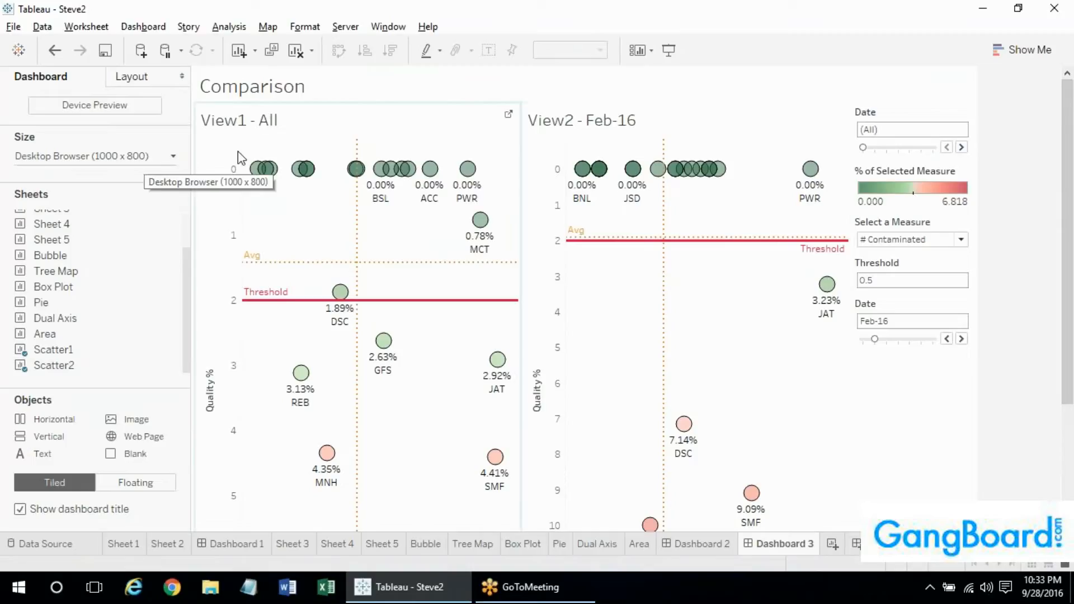
pyautogui.click(137, 159)
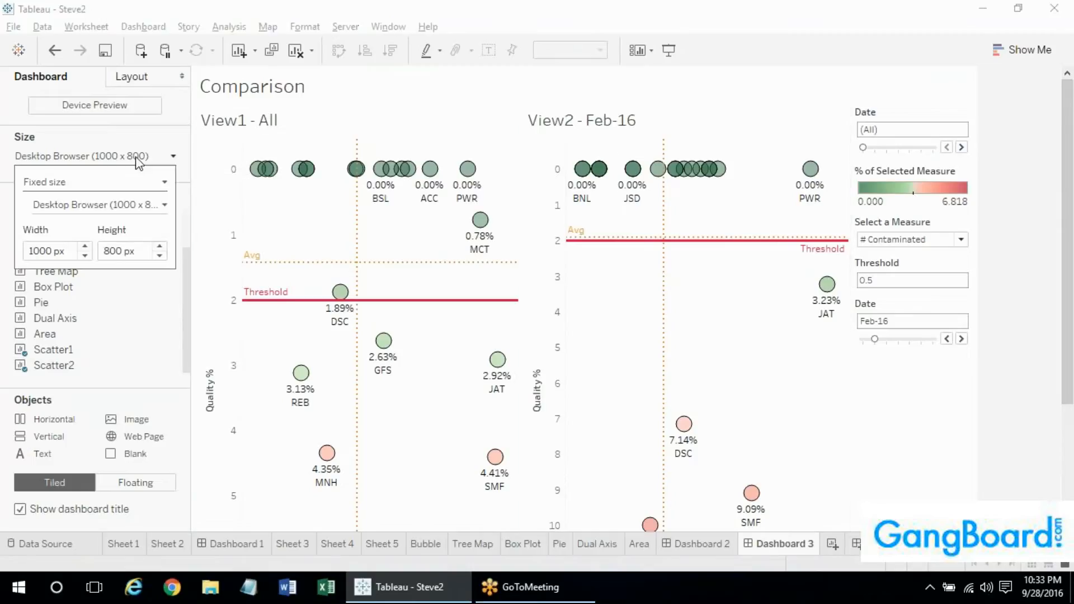
pyautogui.click(78, 255)
pyautogui.click(75, 183)
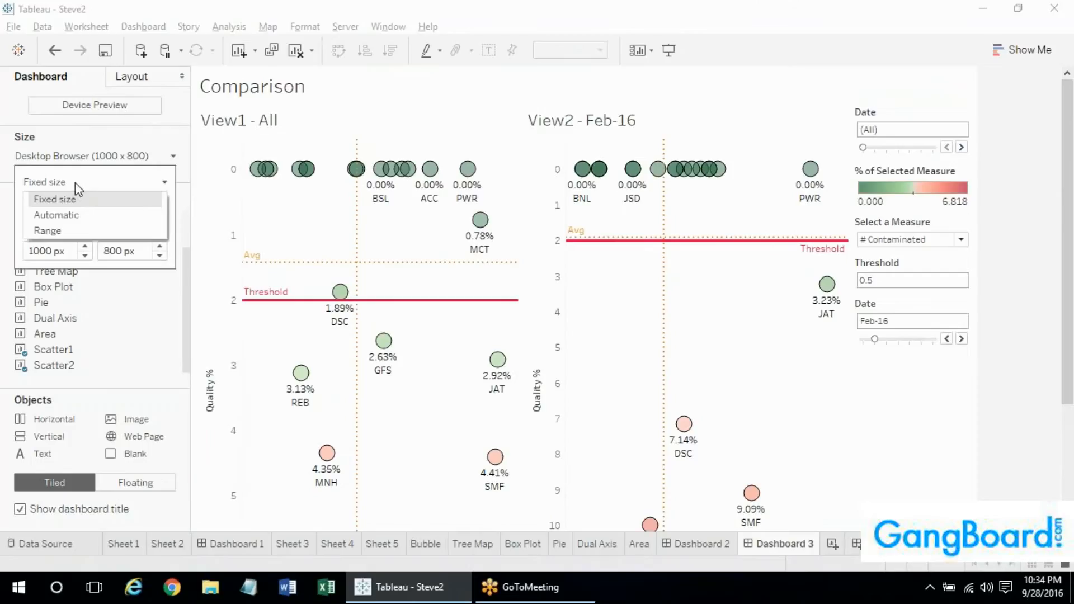
pyautogui.click(56, 216)
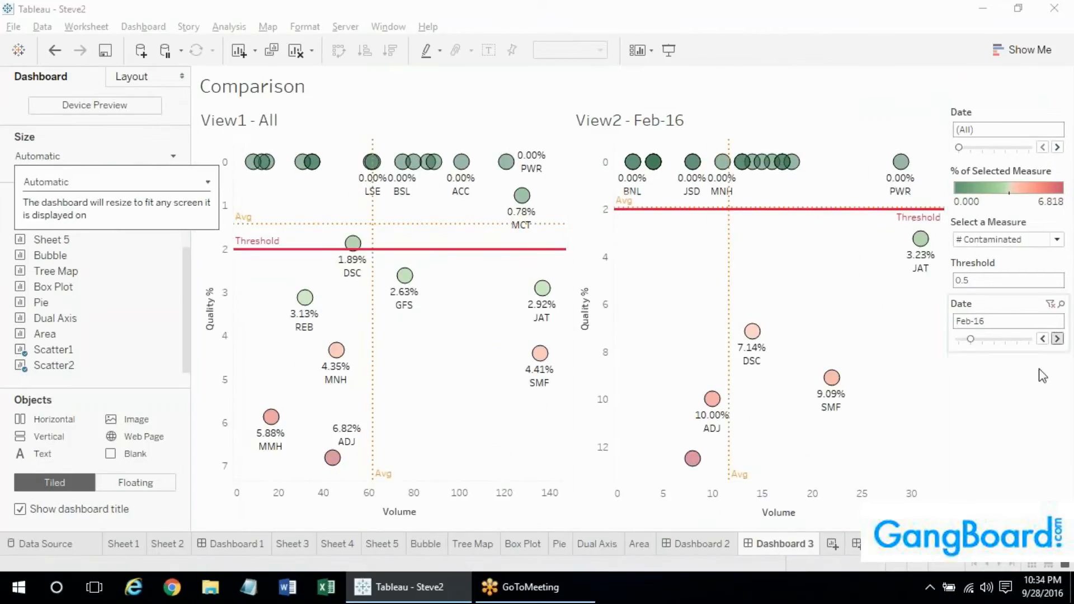
pyautogui.click(175, 105)
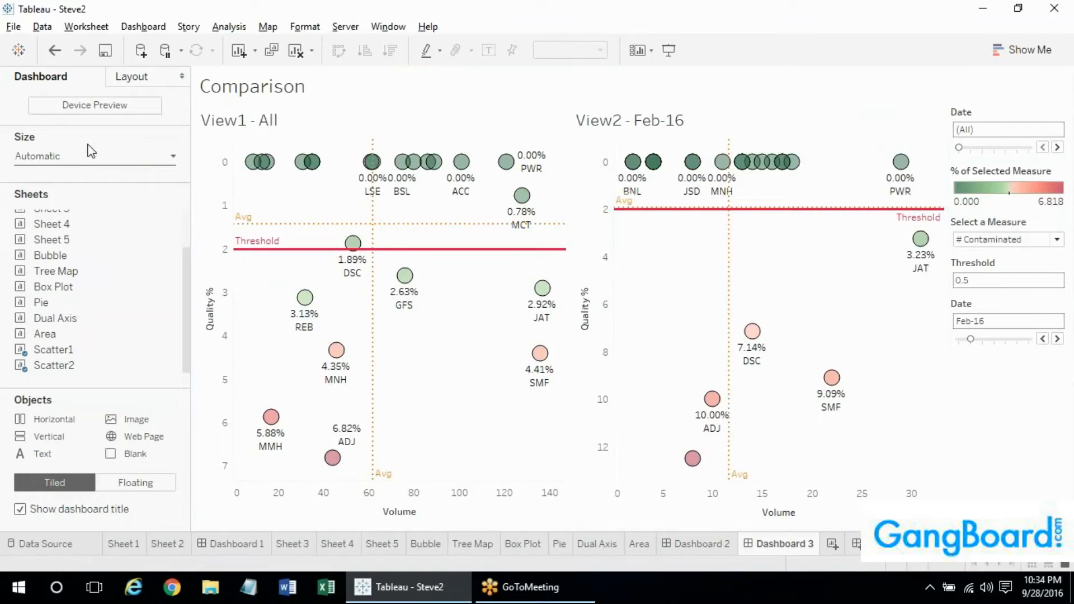
pyautogui.click(84, 162)
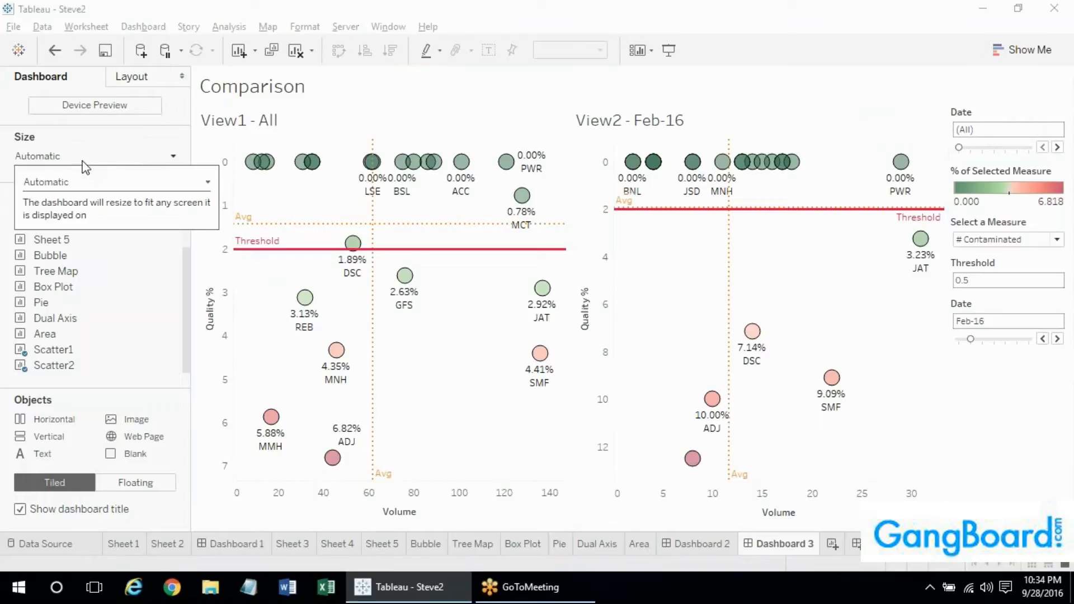
pyautogui.click(56, 181)
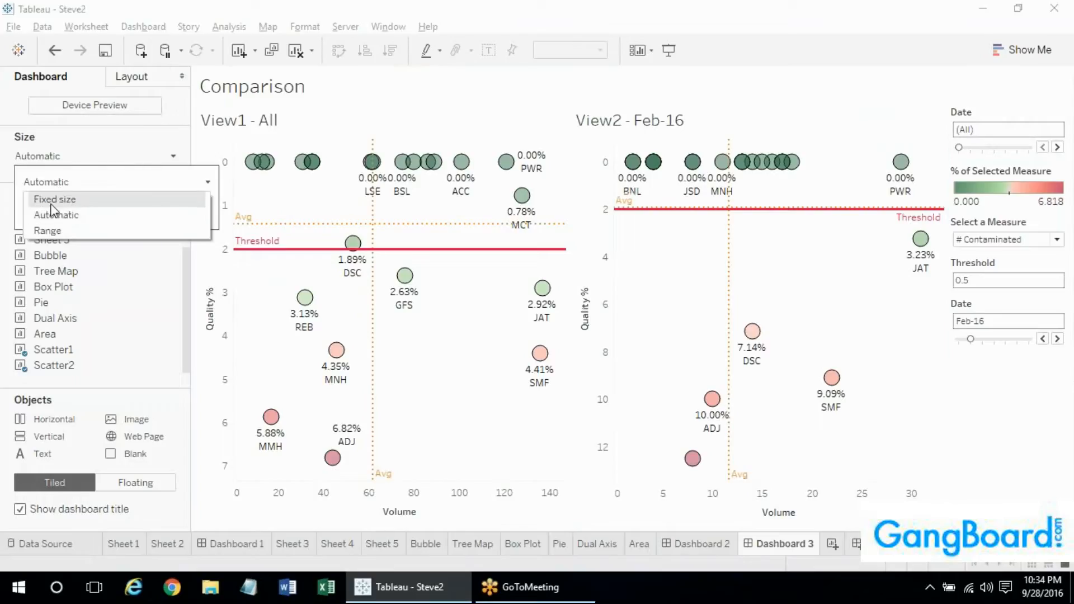
pyautogui.click(85, 156)
pyautogui.click(85, 153)
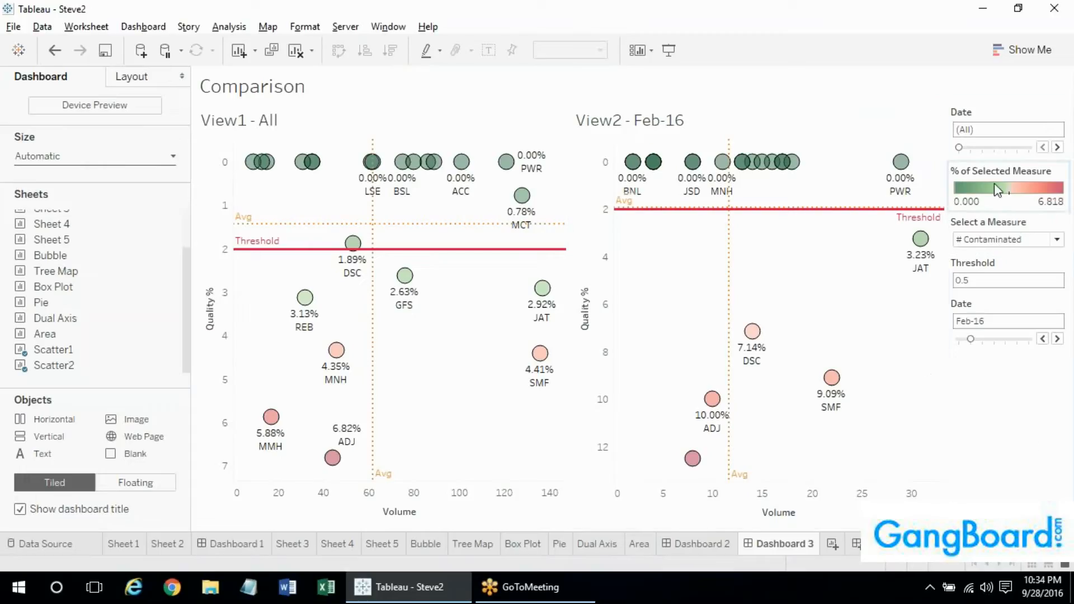
# Change the title of the % of Selected Measure color legend to "Color Legend"
pyautogui.doubleClick(979, 177)
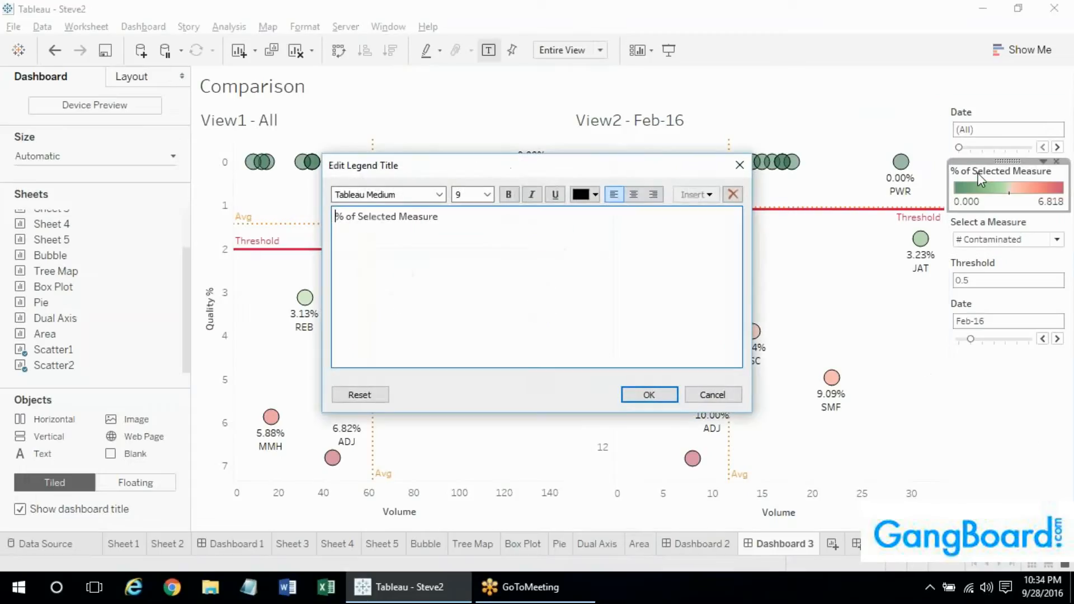
pyautogui.press('Escape')
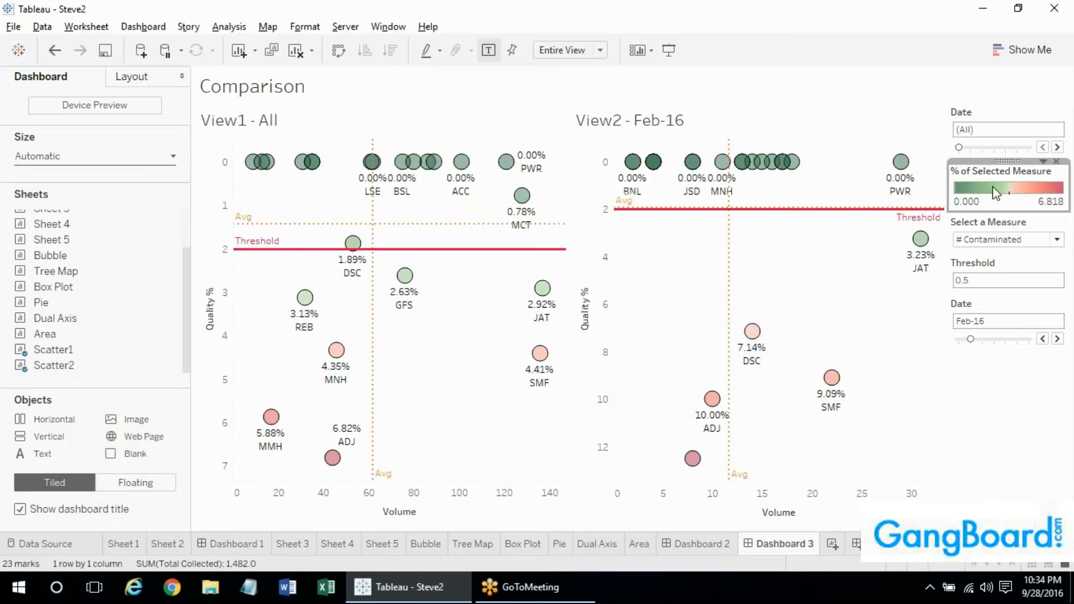
pyautogui.doubleClick(980, 176)
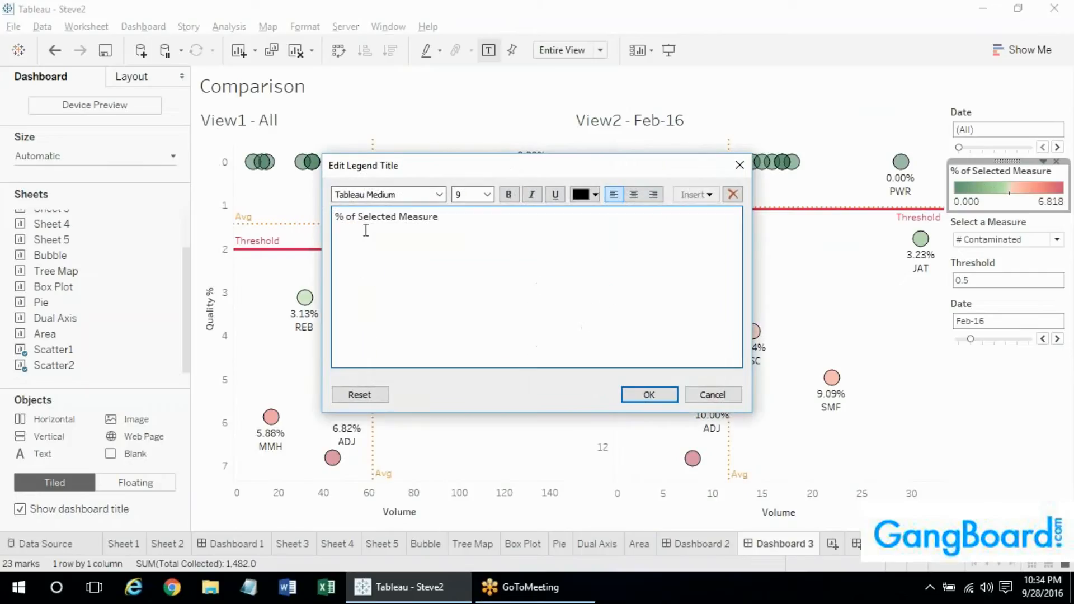
pyautogui.hotkey('ctrl', 'a')
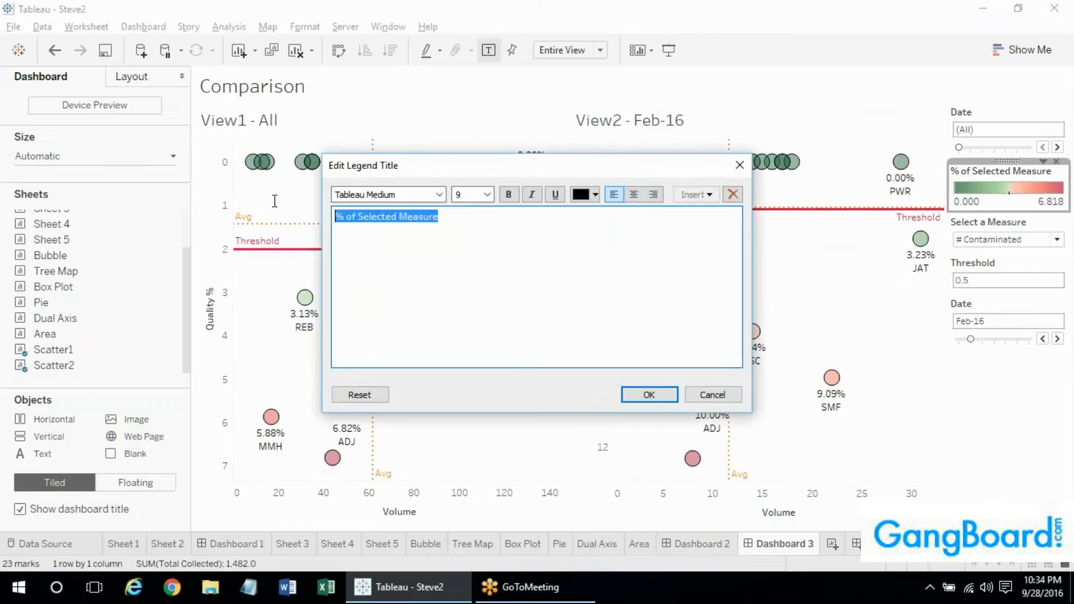
pyautogui.write('Coloe ')
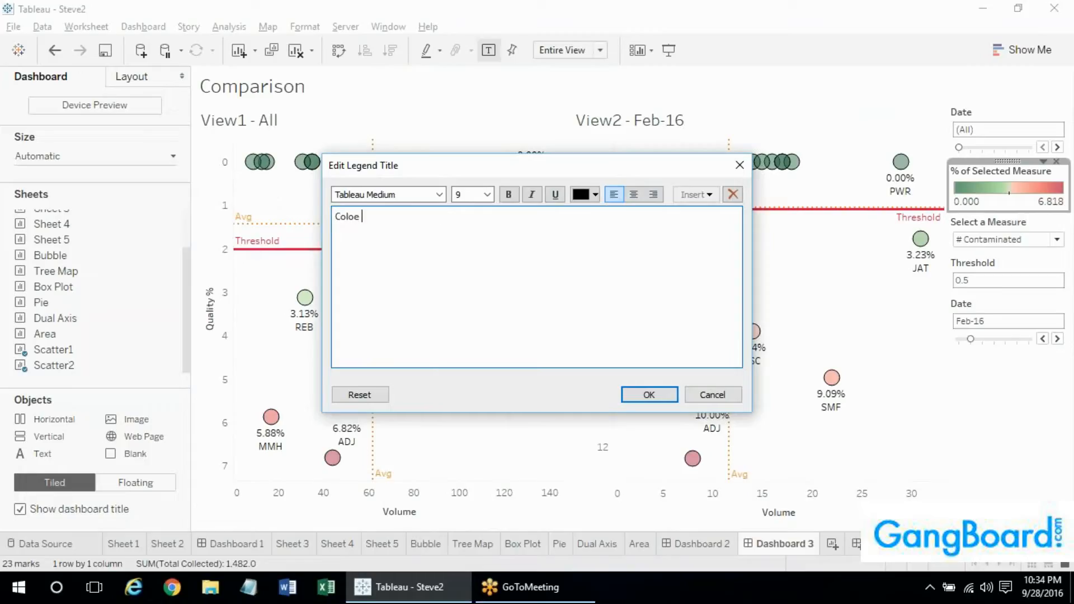
pyautogui.press('BackSpace')
pyautogui.press('BackSpace')
pyautogui.write('r Legend')
pyautogui.click(647, 399)
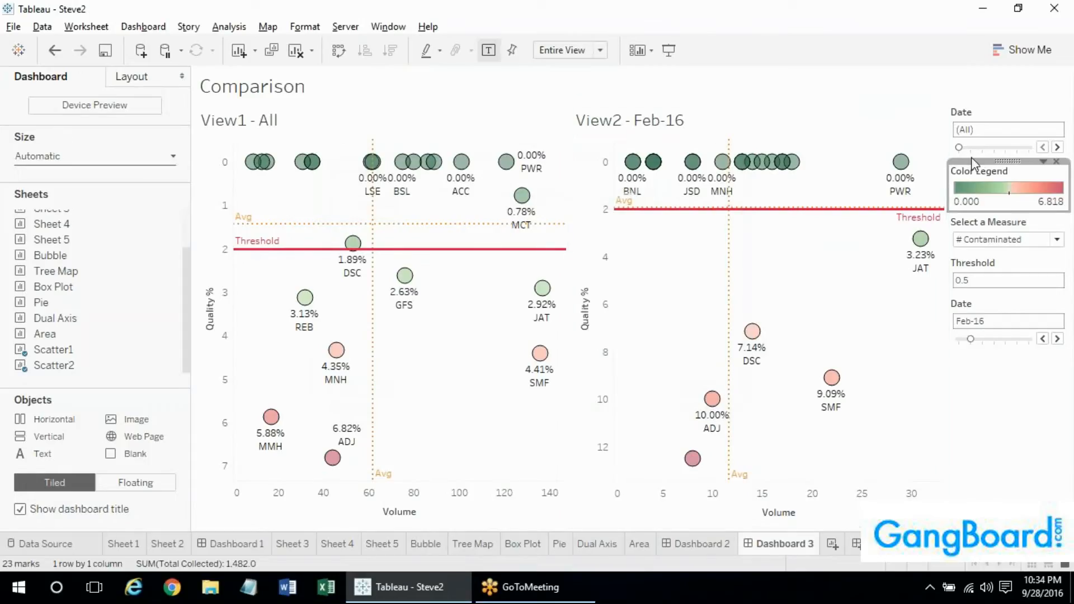
# Retitle the dashboard's color legend as "Sample Integrity"
pyautogui.doubleClick(965, 114)
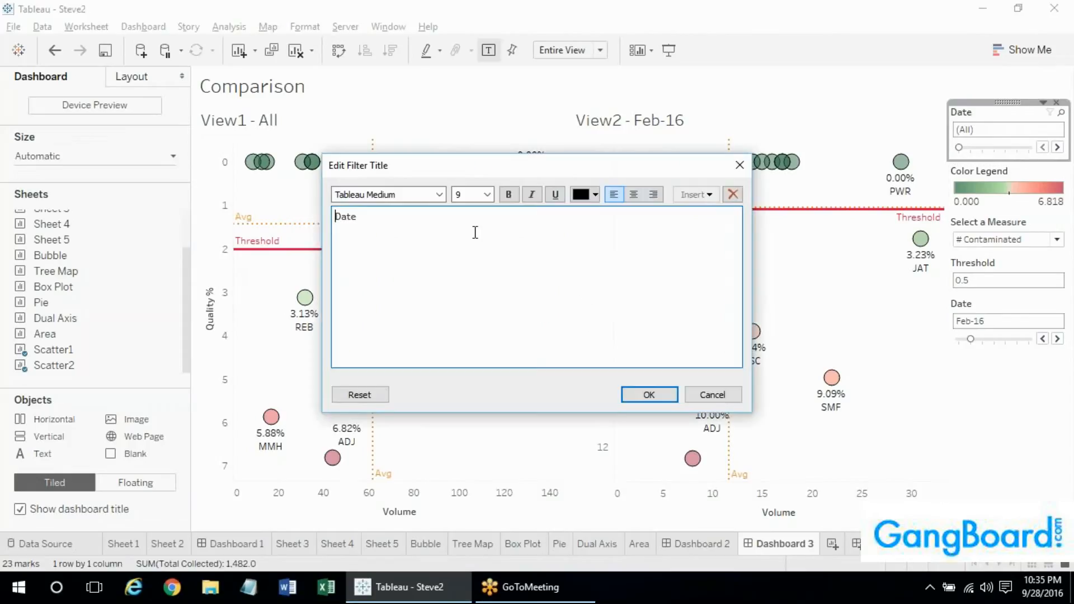
pyautogui.press('Escape')
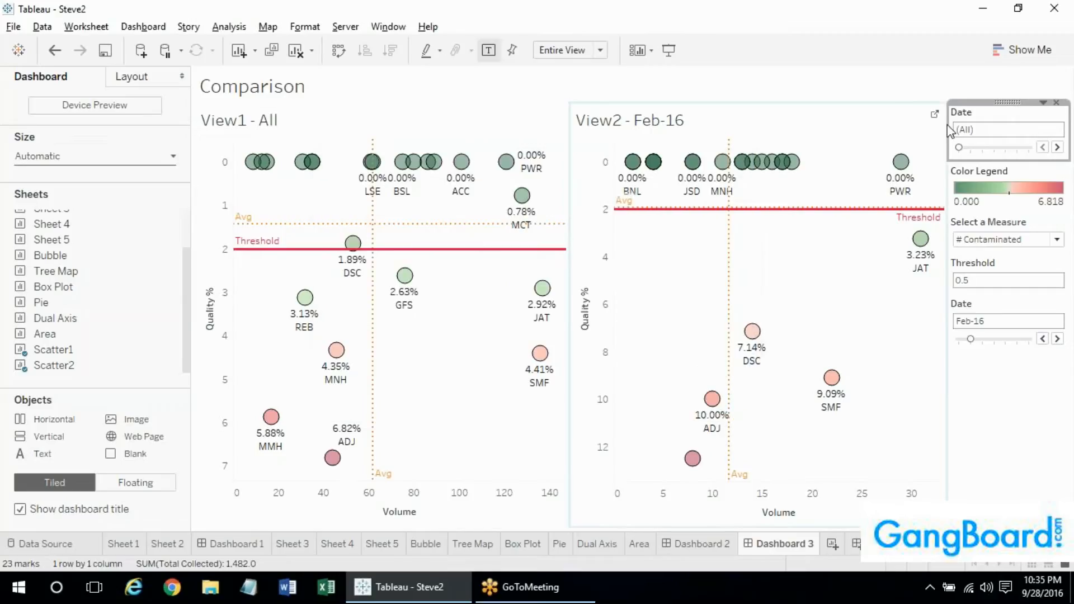
pyautogui.doubleClick(980, 170)
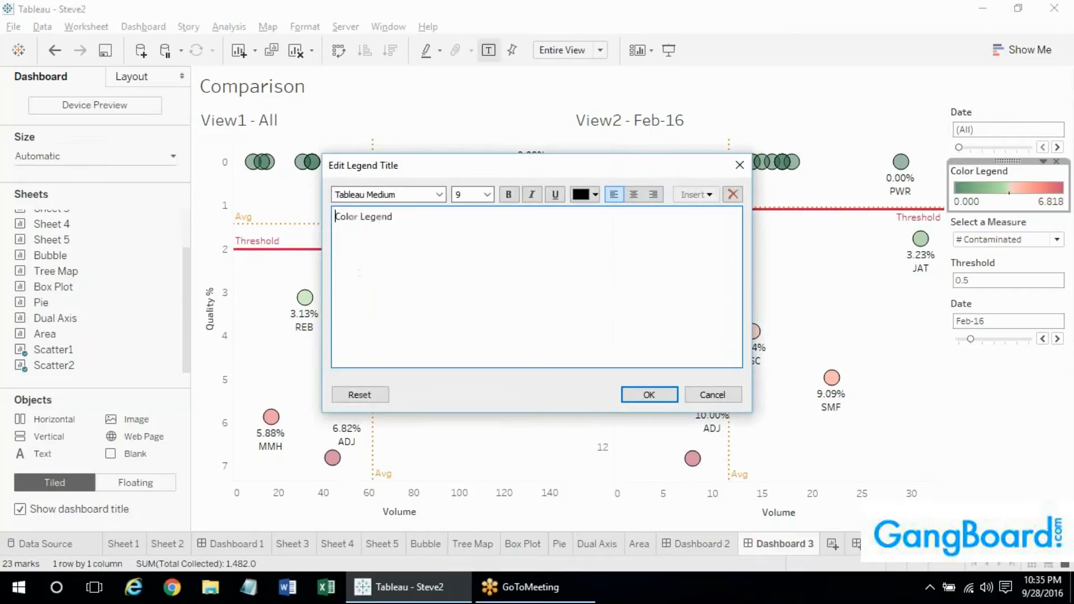
pyautogui.click(336, 216)
pyautogui.write('Sam')
pyautogui.hotkey('ctrl', 'a')
pyautogui.write('Sample Integrity')
pyautogui.click(650, 395)
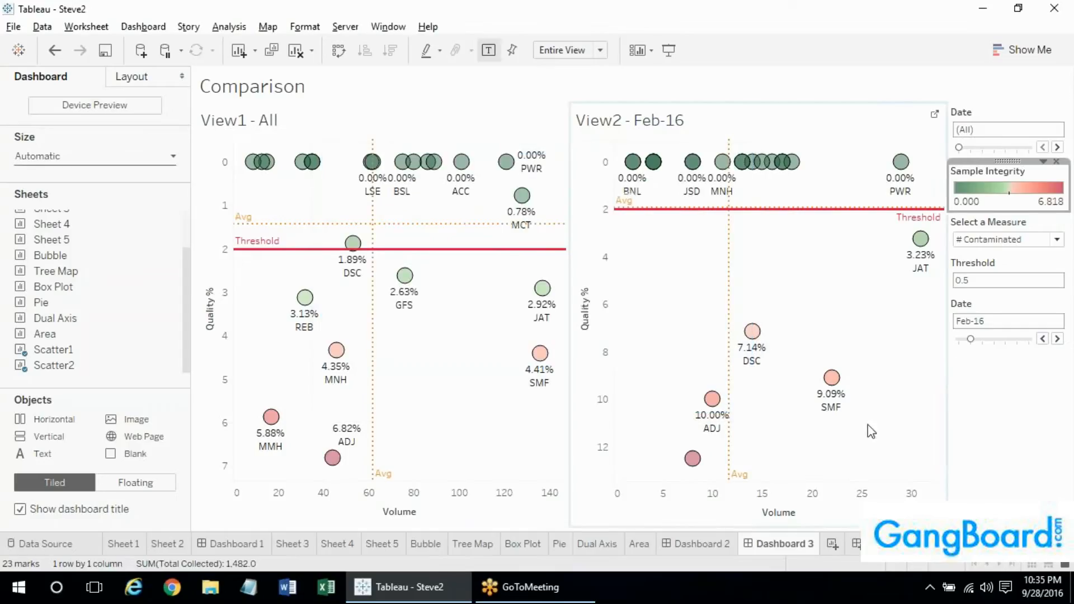
# Retitle the date filter that controls the View1 chart as "View 1 Date"
pyautogui.doubleClick(973, 117)
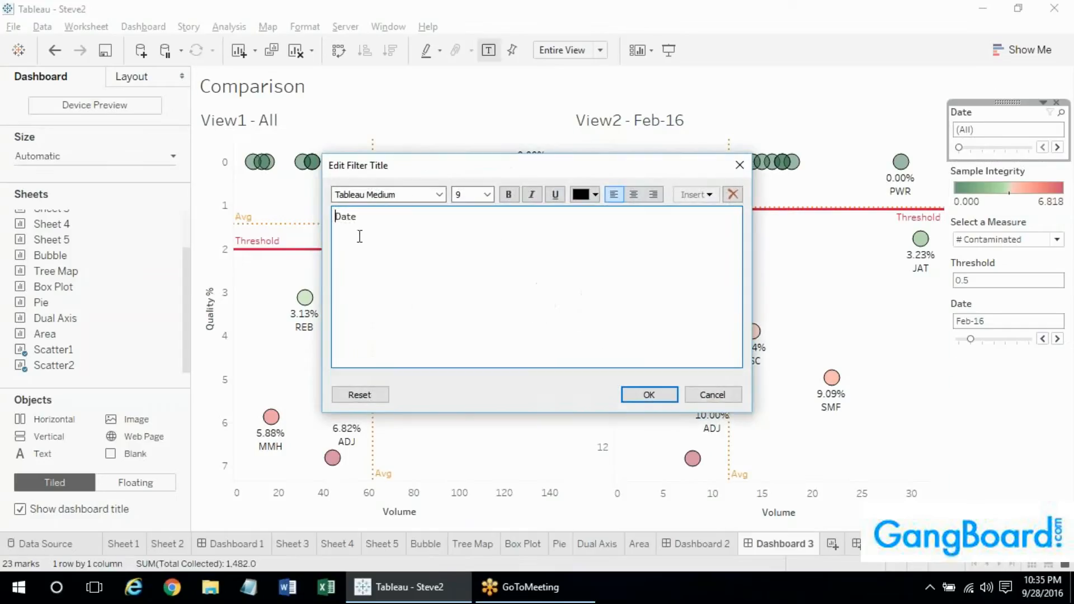
pyautogui.write('View 1')
pyautogui.click(650, 395)
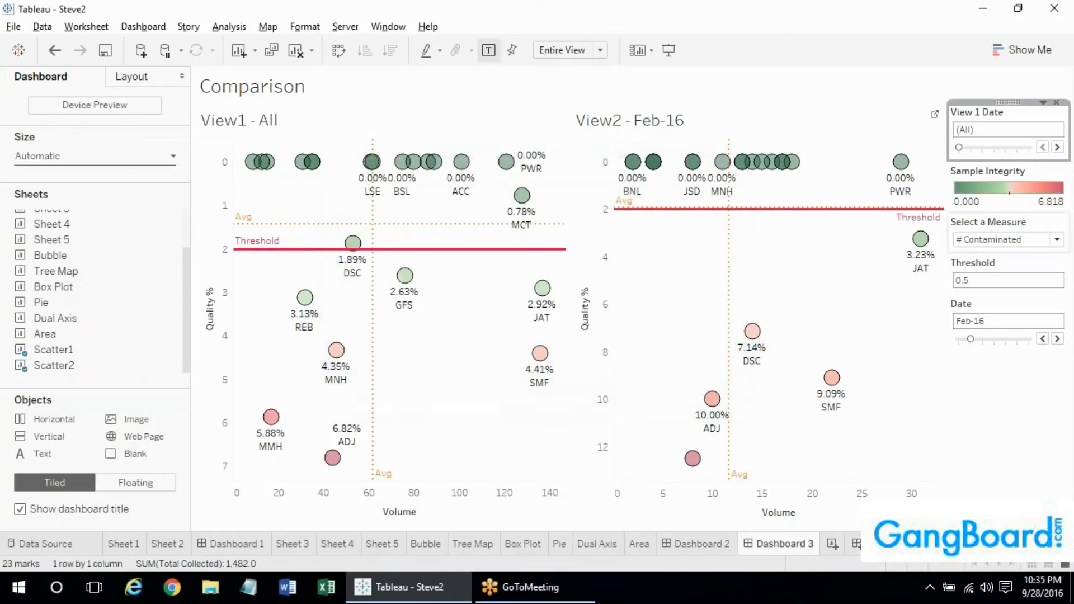
# Retitle the date filter that controls the View2 chart as "View 2 Date"
pyautogui.doubleClick(987, 302)
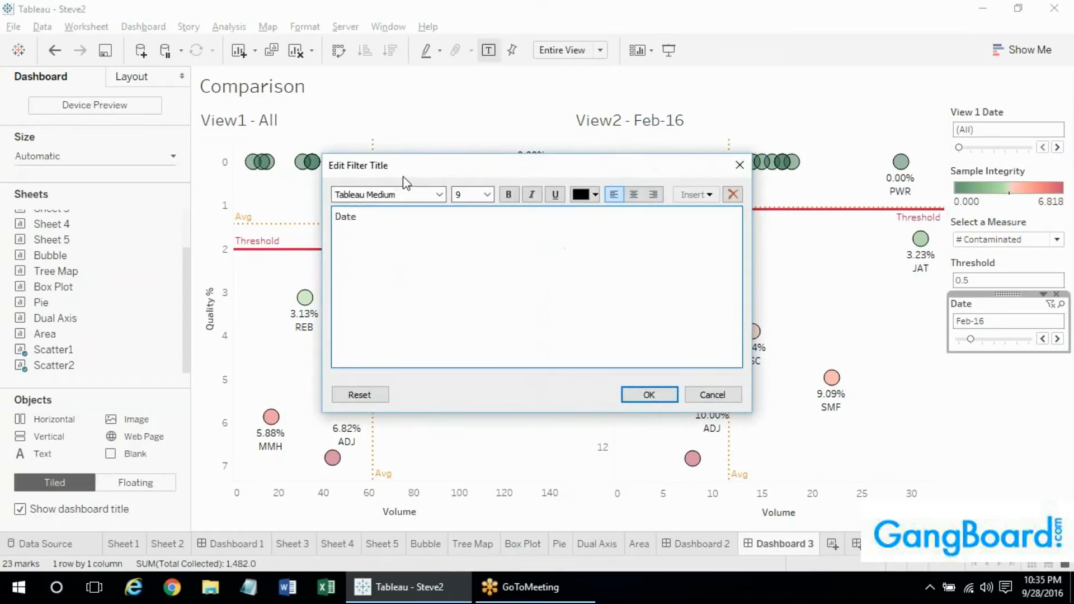
pyautogui.hotkey('ctrl', 'a')
pyautogui.write('View 2 Date')
pyautogui.click(649, 395)
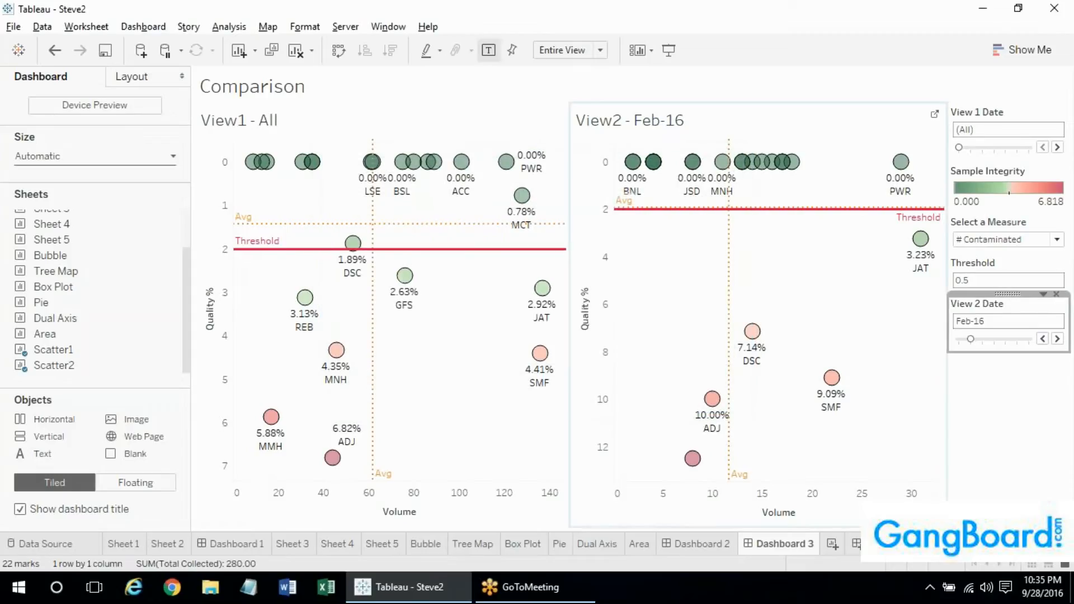
pyautogui.click(1040, 475)
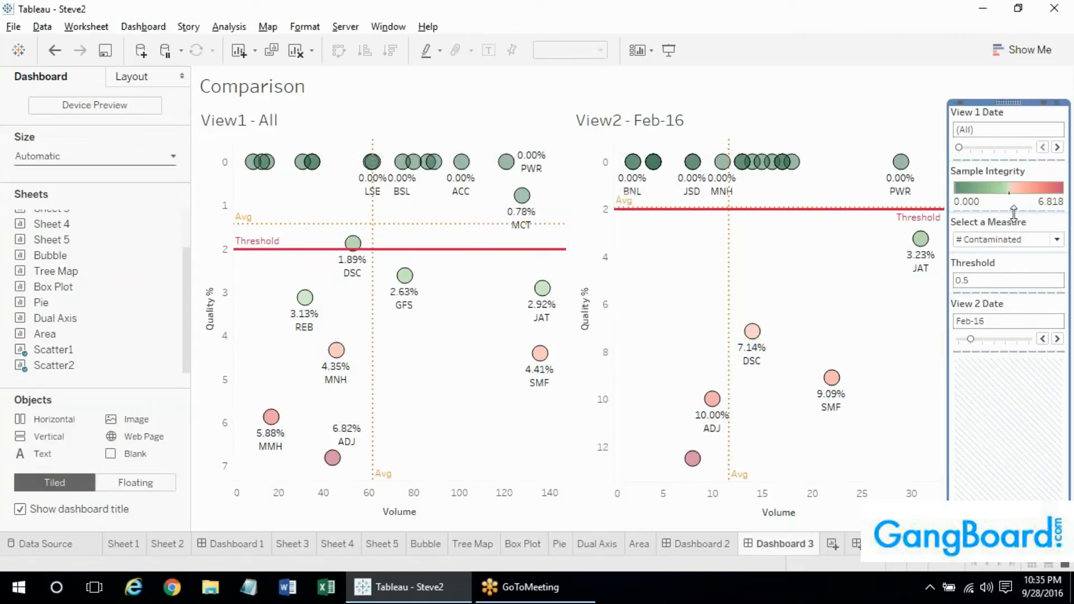
# Set the Threshold parameter on the dashboard to 1
pyautogui.click(1002, 265)
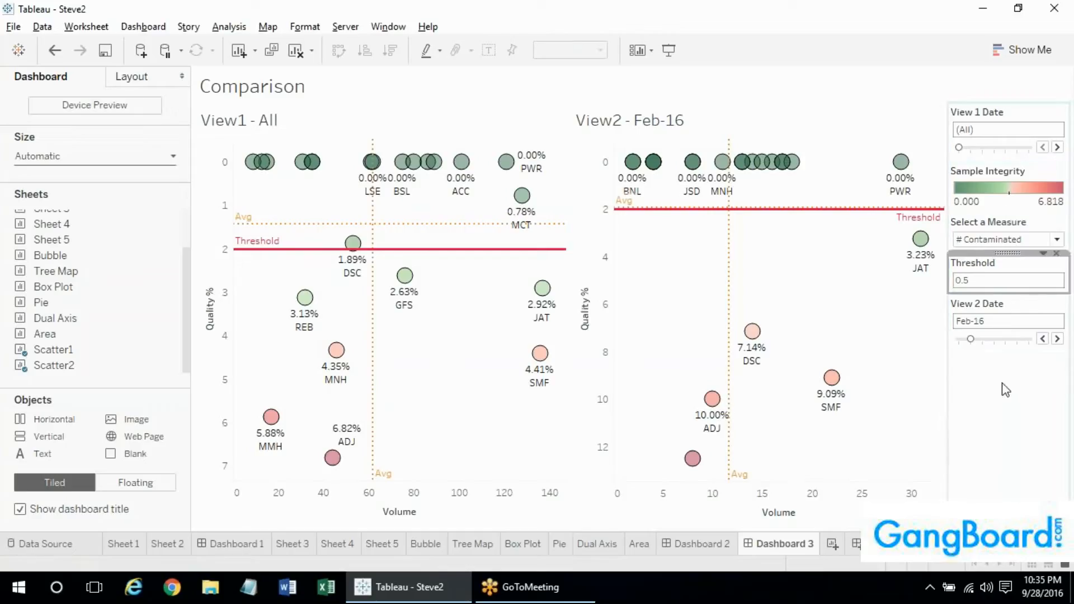
pyautogui.click(995, 281)
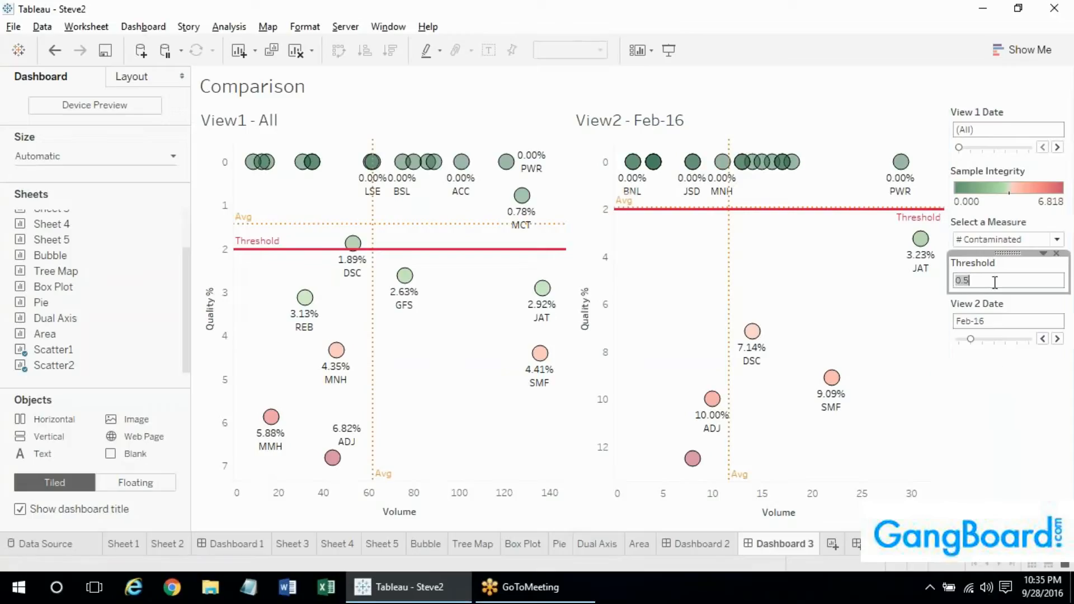
pyautogui.write('1')
pyautogui.press('BackSpace')
pyautogui.write('2')
pyautogui.press('BackSpace')
pyautogui.write('1')
pyautogui.press('BackSpace')
pyautogui.write('31')
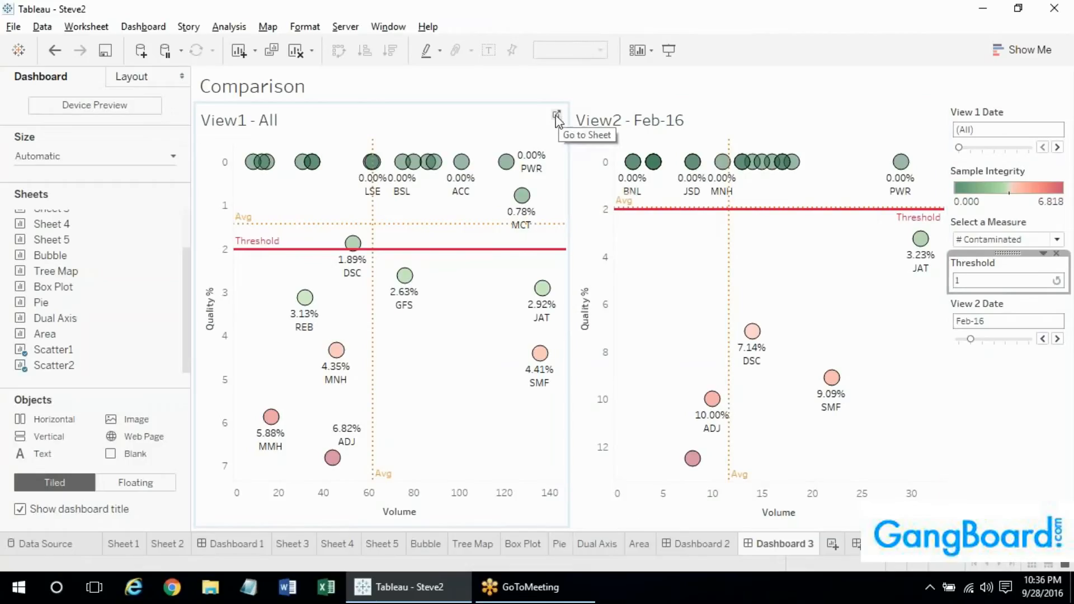
# Go to the View1 chart's worksheet and examine the formula of the % (Reference Line) calculated field
pyautogui.click(557, 116)
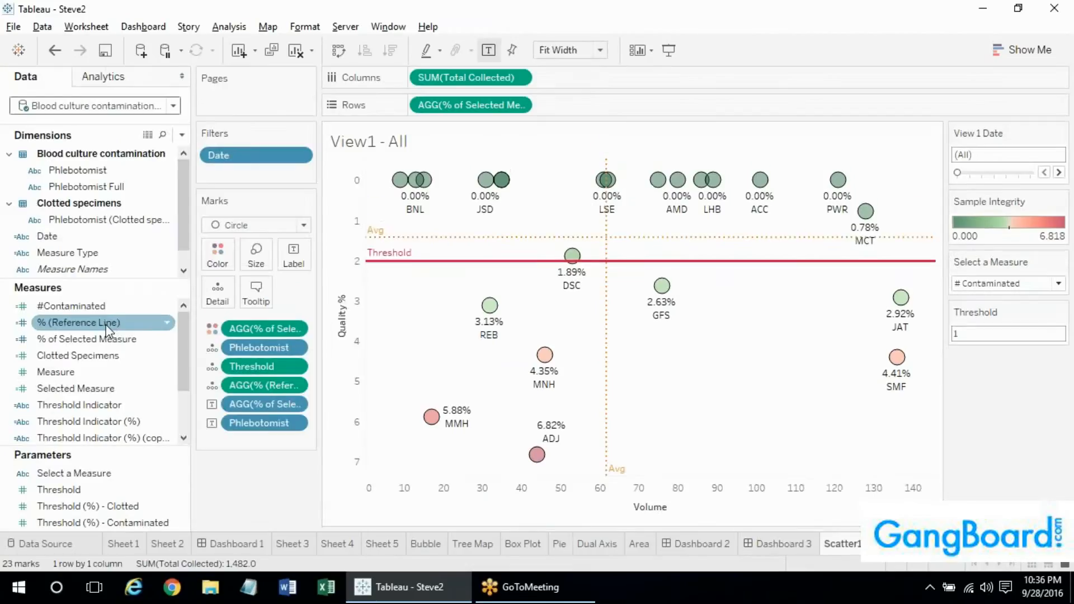
pyautogui.rightClick(109, 330)
pyautogui.click(136, 103)
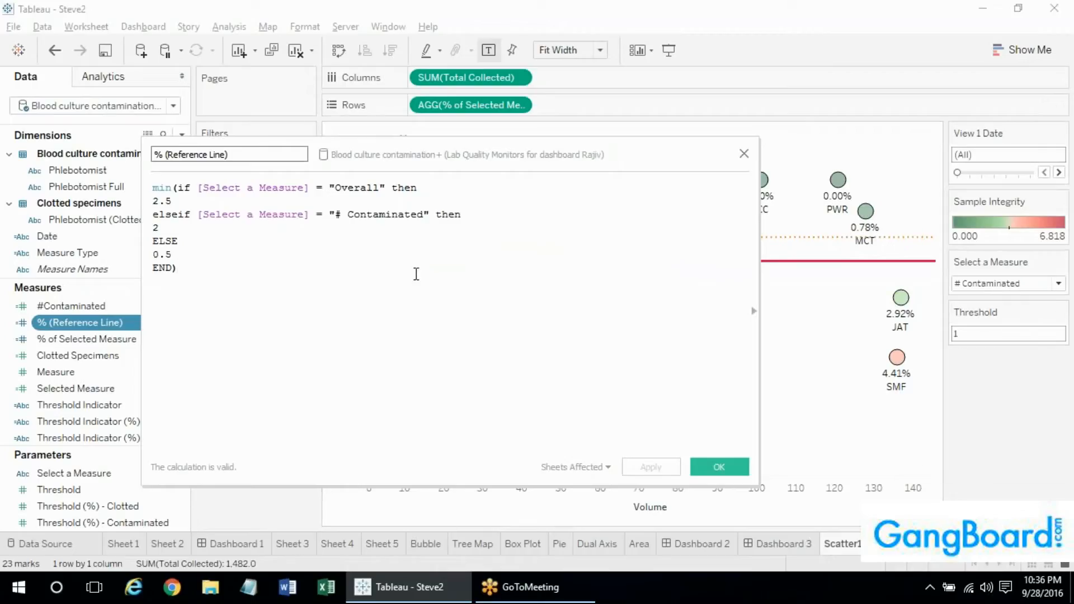
pyautogui.click(350, 229)
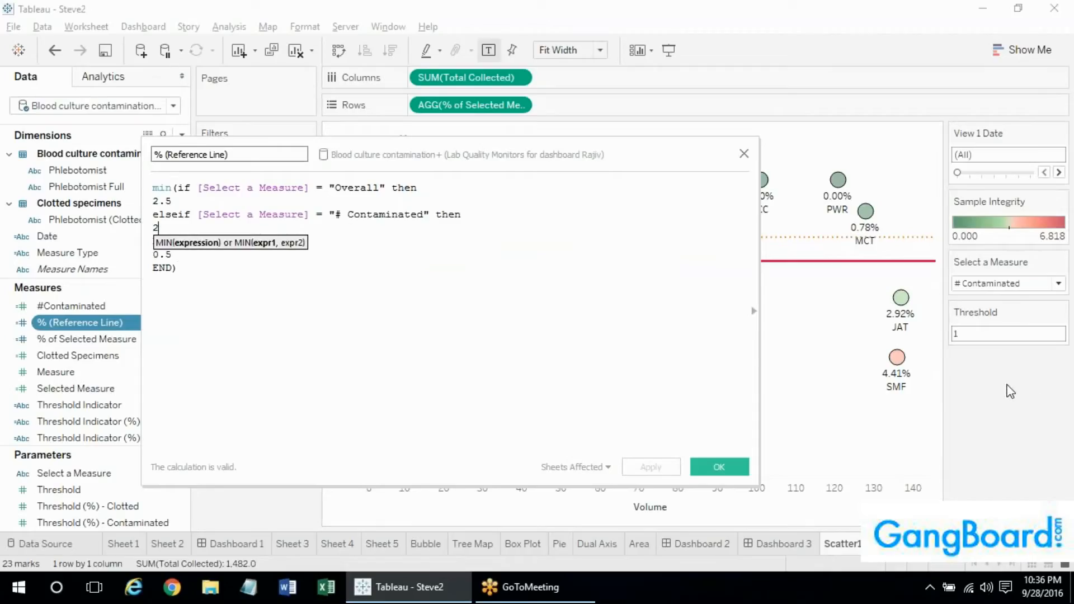
pyautogui.click(316, 290)
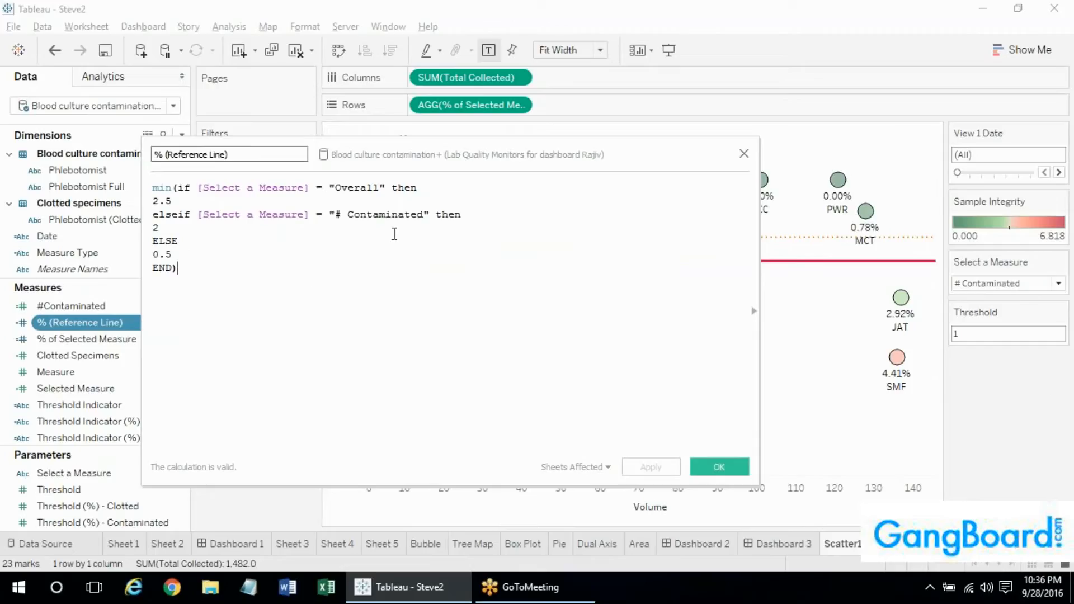
pyautogui.click(744, 154)
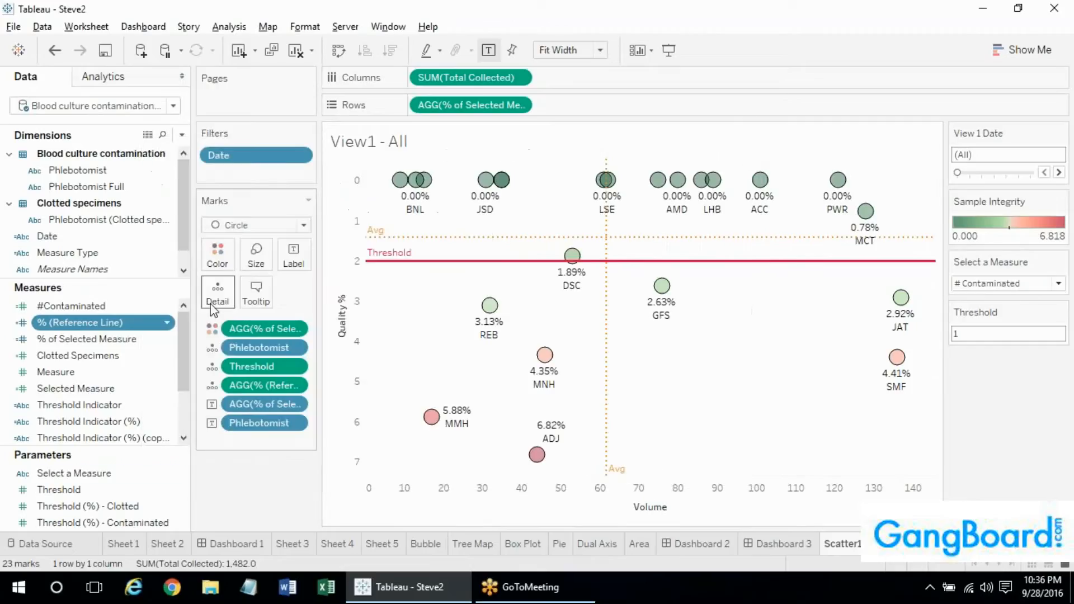
# Start a new parameter based on Select a Measure and name it "Threshold Line"
pyautogui.rightClick(79, 475)
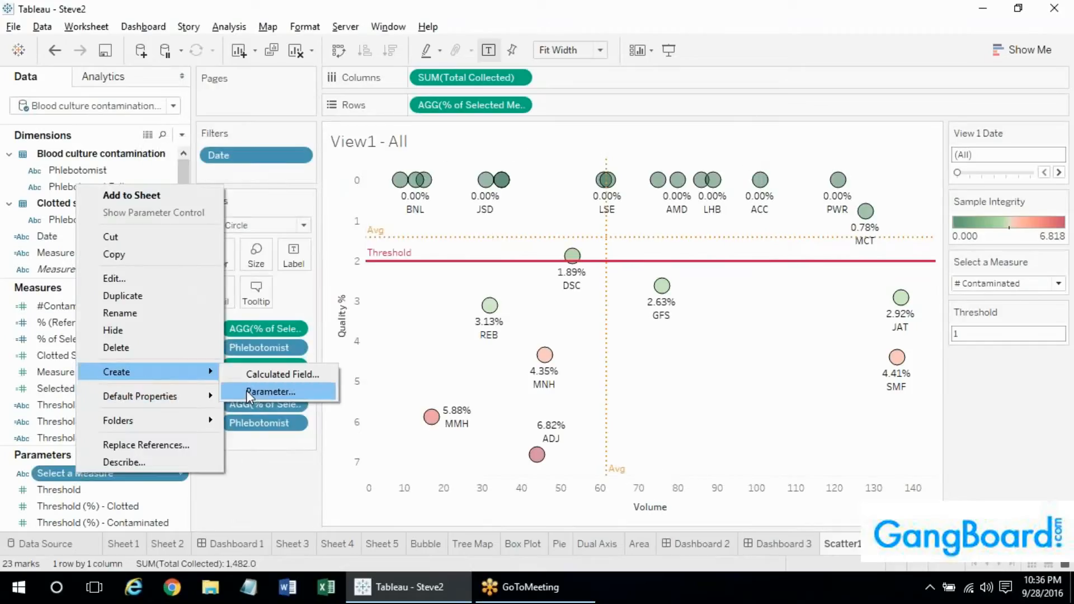
pyautogui.click(253, 397)
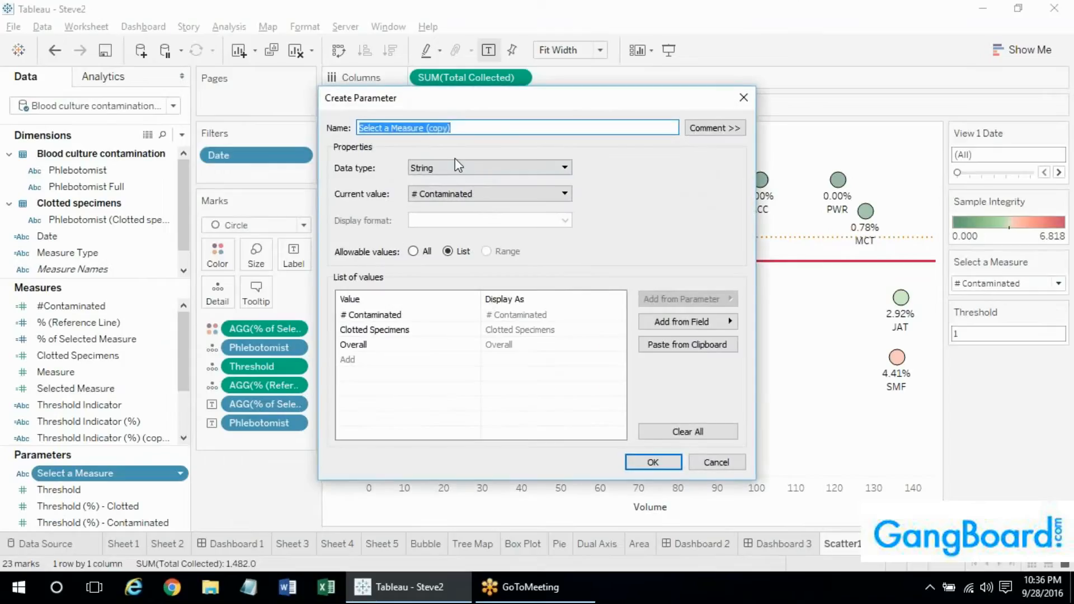
pyautogui.write('Thred')
pyautogui.press('BackSpace')
pyautogui.write('shold Line')
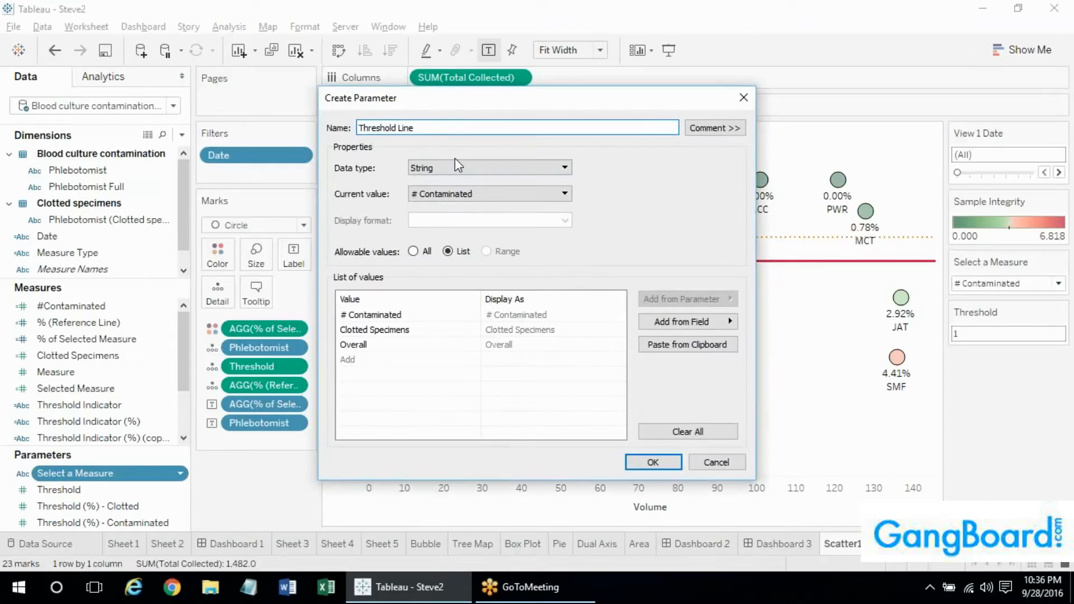
# Clear the new parameter's inherited list of values and enter Fixed and Manual instead
pyautogui.moveTo(404, 317)
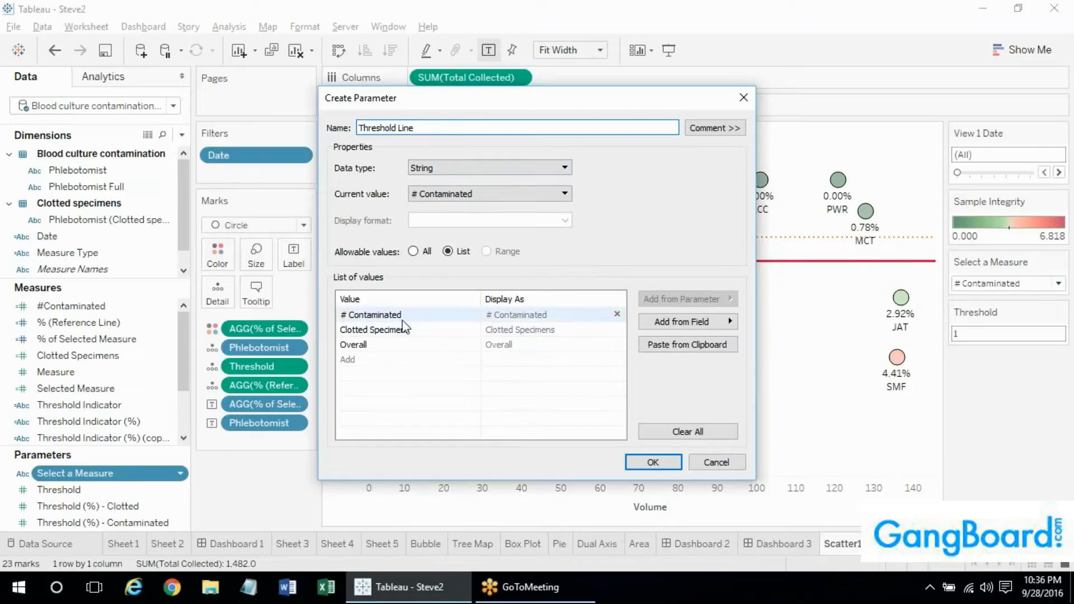
pyautogui.click(617, 315)
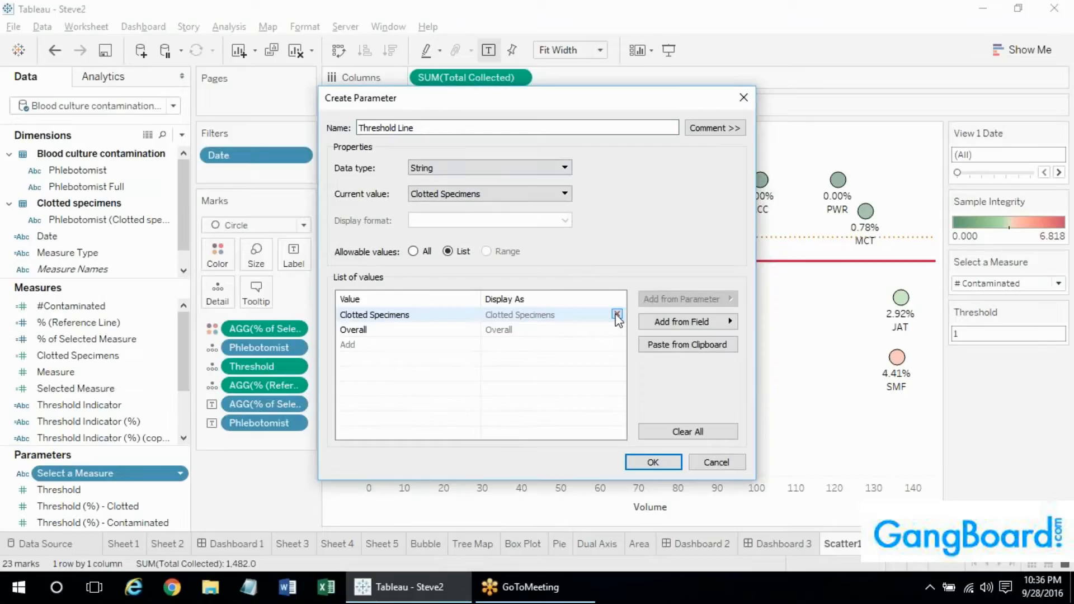
pyautogui.click(617, 315)
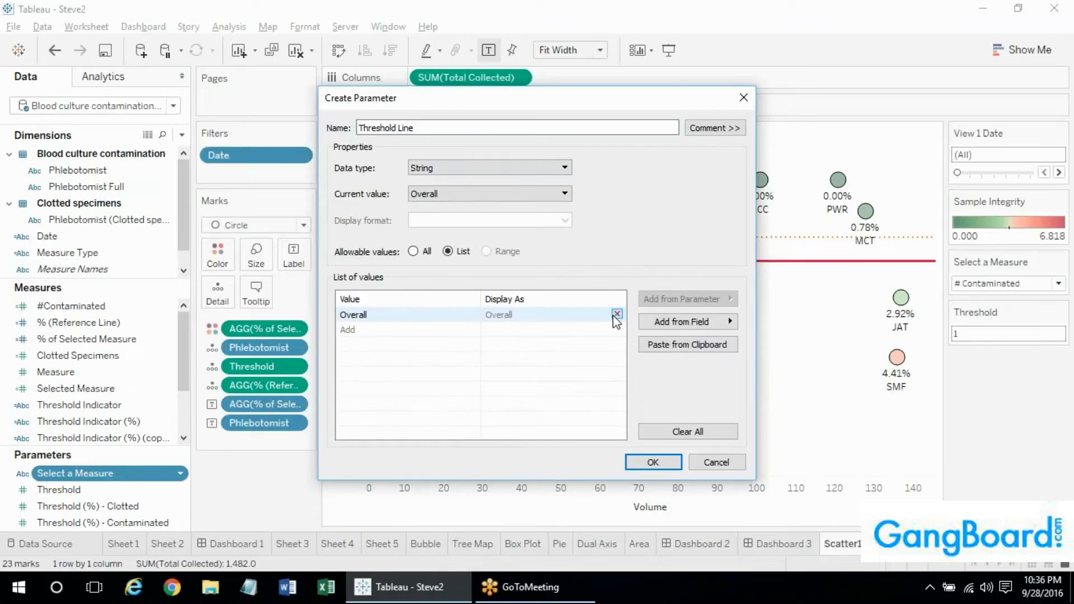
pyautogui.click(681, 432)
pyautogui.click(385, 315)
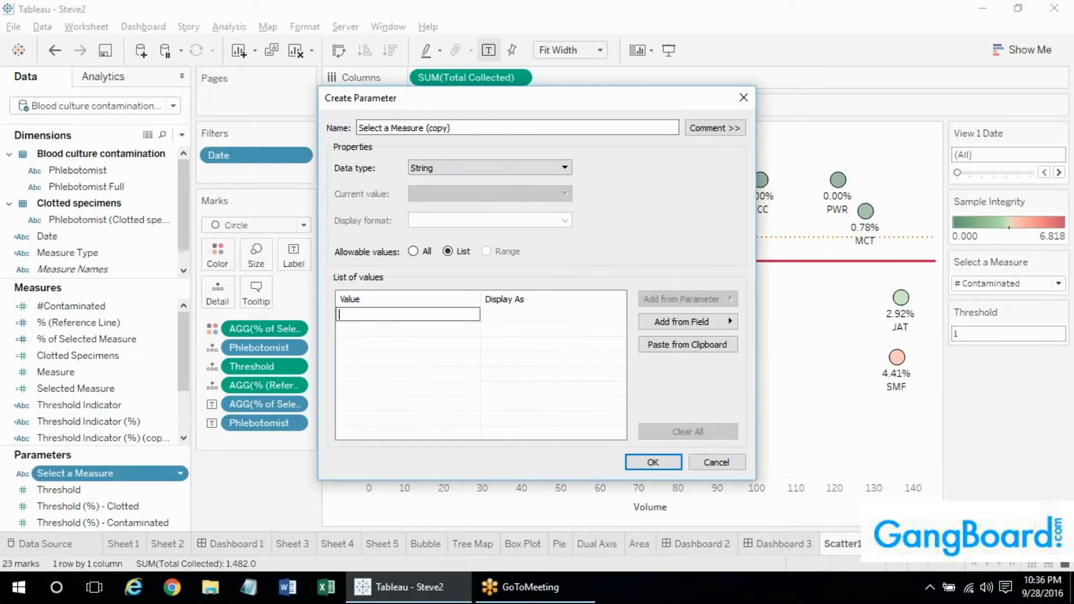
pyautogui.write('A')
pyautogui.press('BackSpace')
pyautogui.press('BackSpace')
pyautogui.write('Fixed')
pyautogui.click(360, 330)
pyautogui.write('Man')
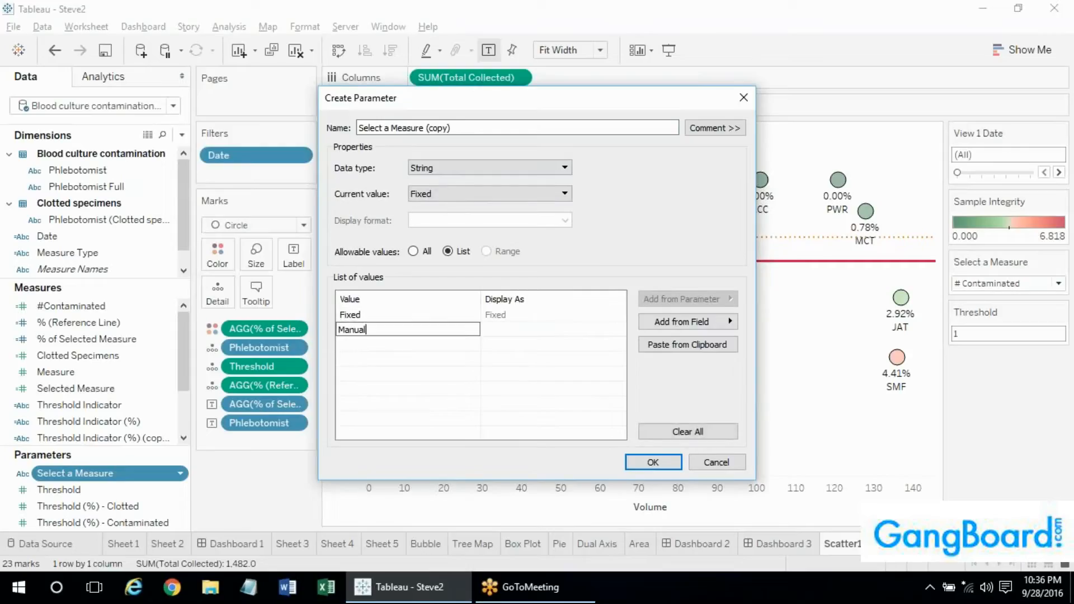
# Complete the Manual list value, name the parameter "Threshold Line" and create it
pyautogui.write('ual')
pyautogui.moveTo(451, 128); pyautogui.dragTo(359, 128)
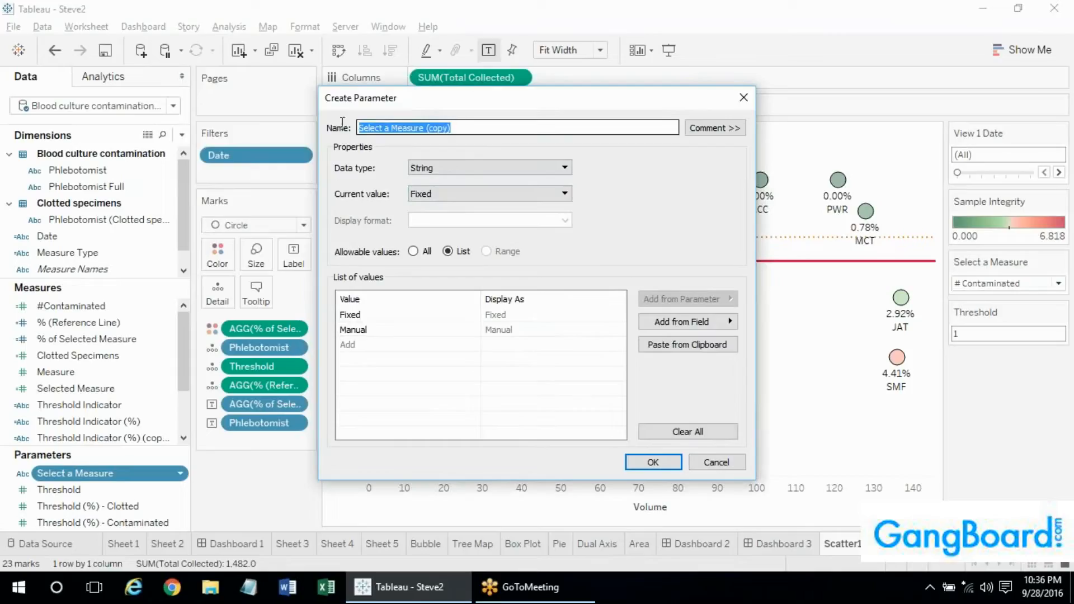
pyautogui.write('Thresho')
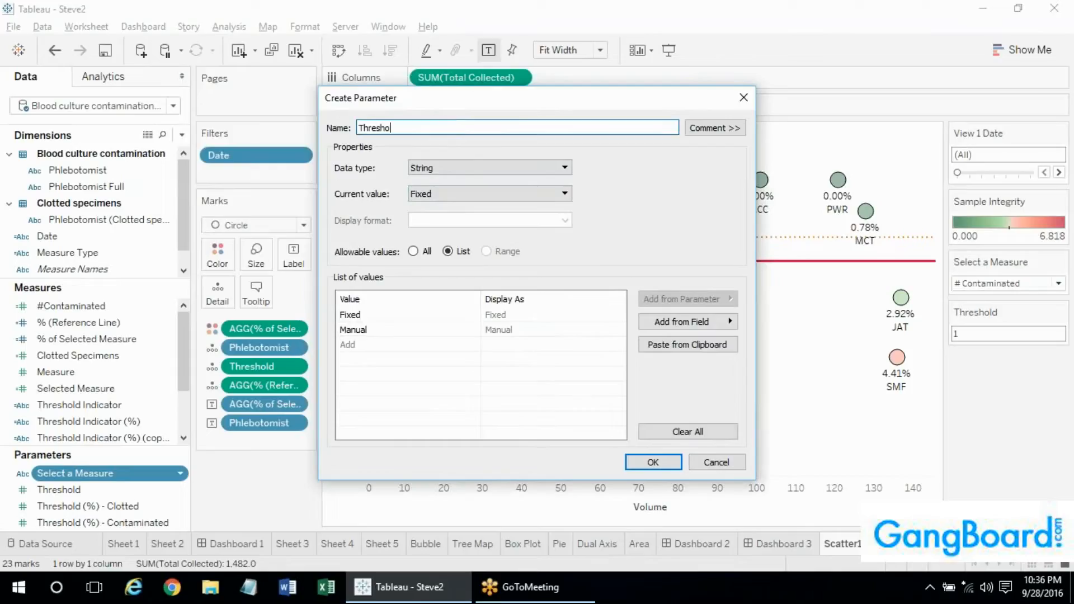
pyautogui.write('ld Line')
pyautogui.click(654, 463)
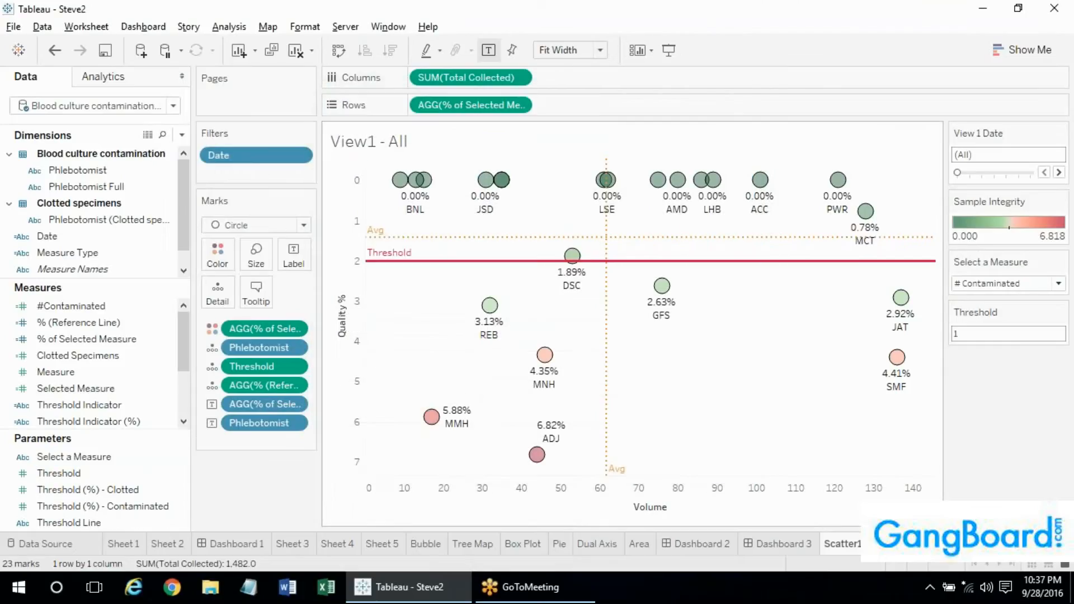
# Show the parameter control for Threshold Line on the View1 worksheet
pyautogui.click(110, 474)
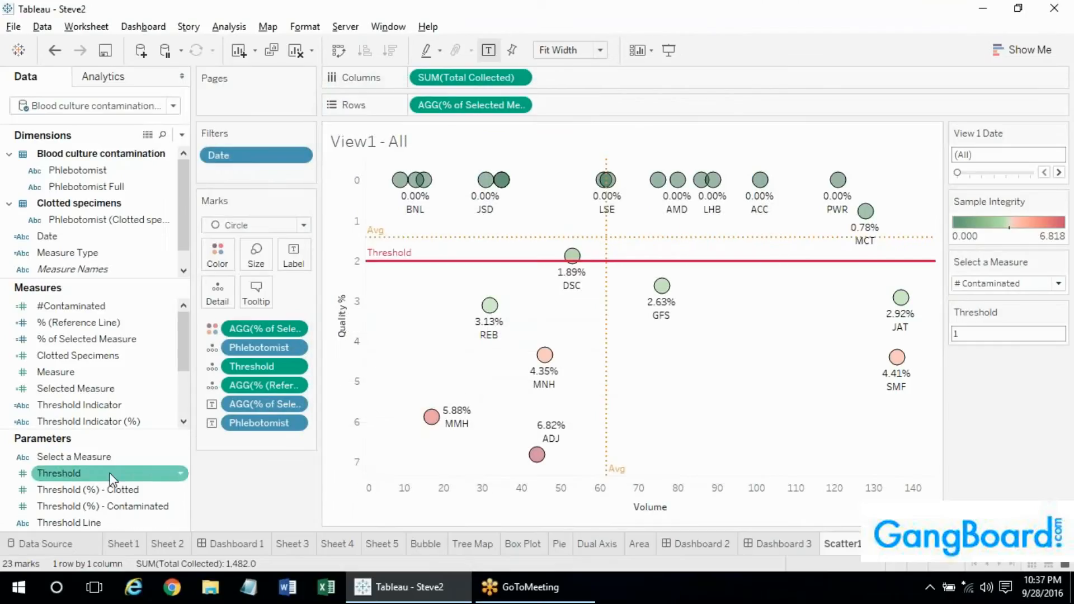
pyautogui.rightClick(123, 522)
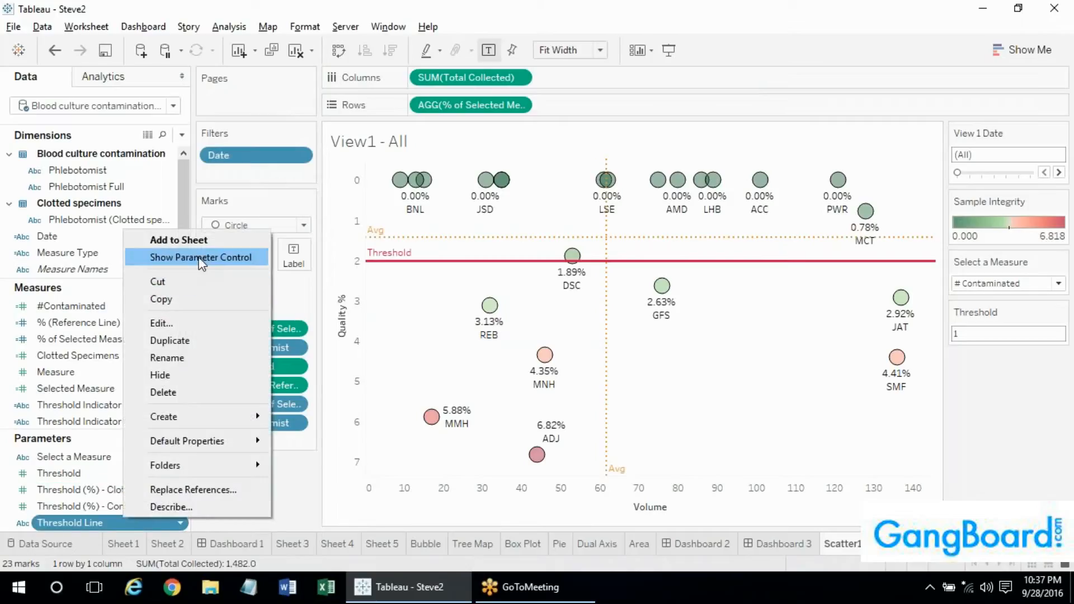
pyautogui.click(201, 259)
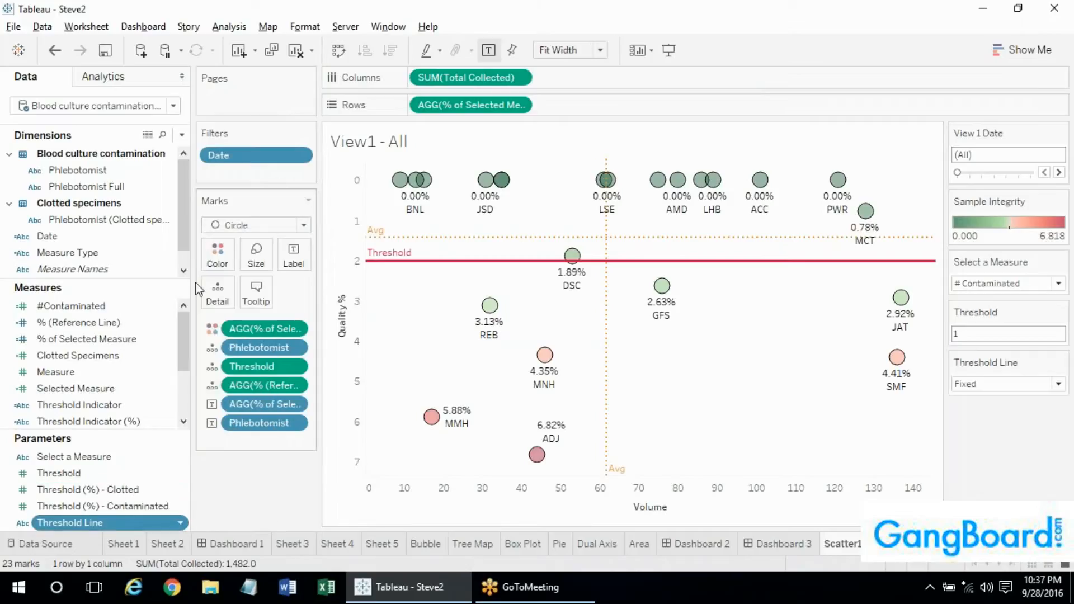
# Open the % (Reference Line) calculated field for editing and make room for new lines above its formula
pyautogui.rightClick(120, 325)
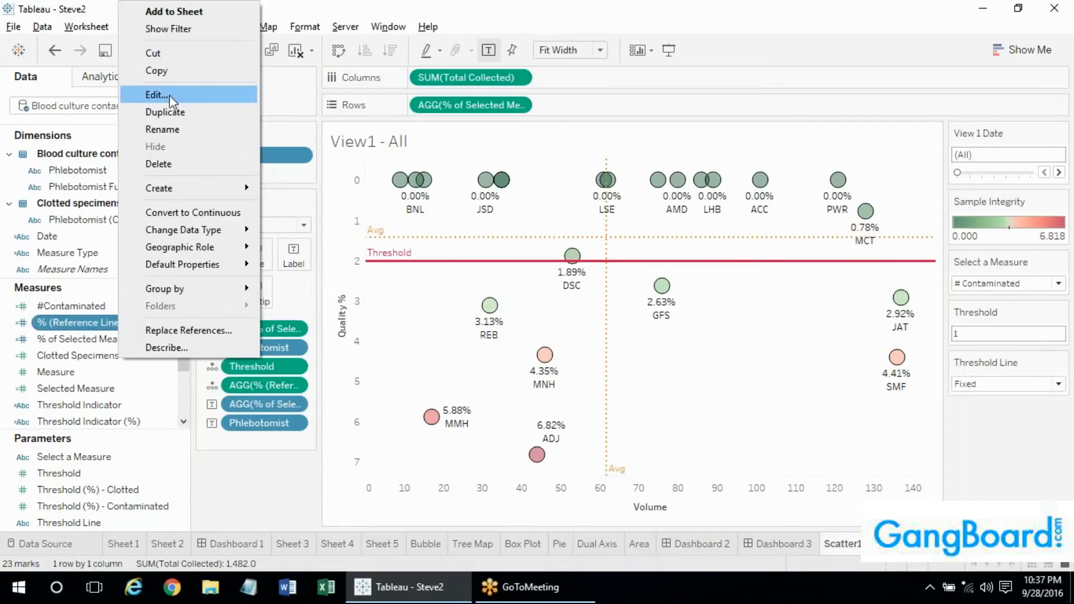
pyautogui.click(162, 95)
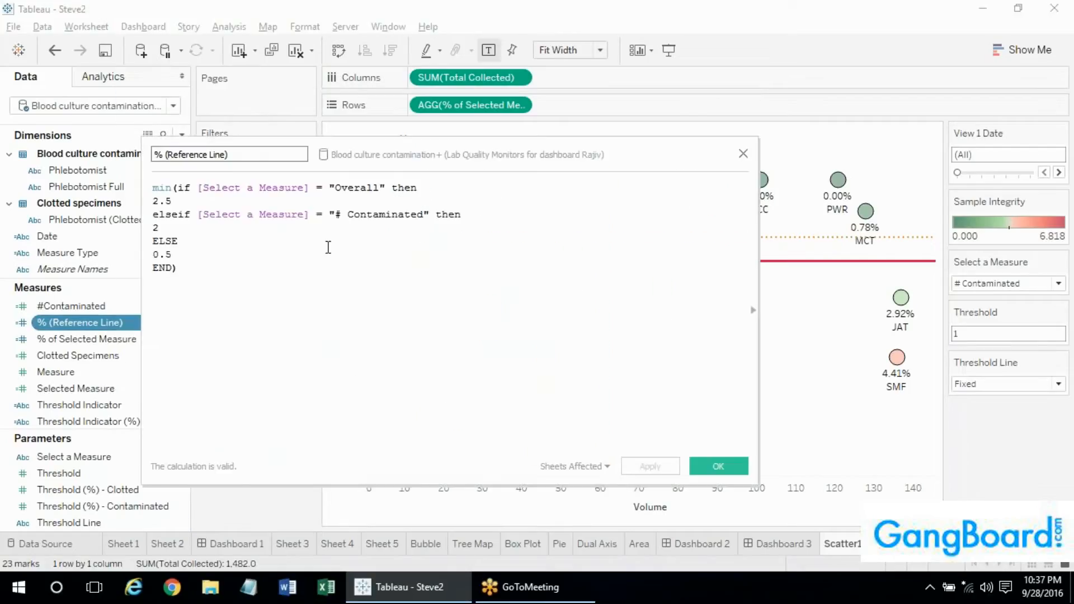
pyautogui.press('Return')
pyautogui.press('Return')
pyautogui.press('Return')
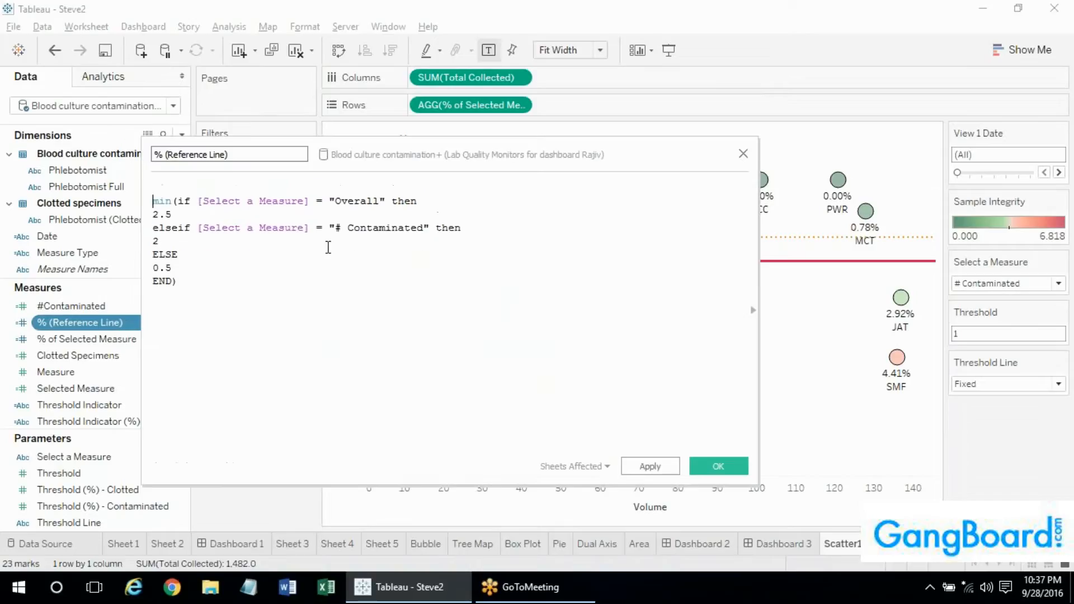
pyautogui.press('Up')
pyautogui.press('Up')
# Write the condition if [Threshold Line] = "Fixed" above the existing min expression in the % (Reference Line) formula
pyautogui.write('if ')
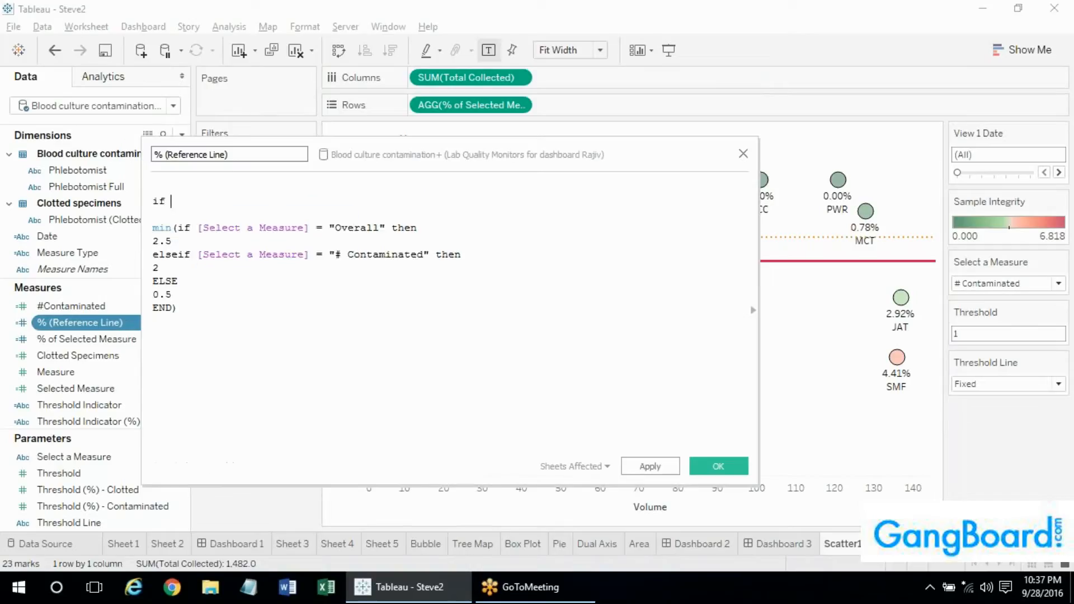
pyautogui.write('thr')
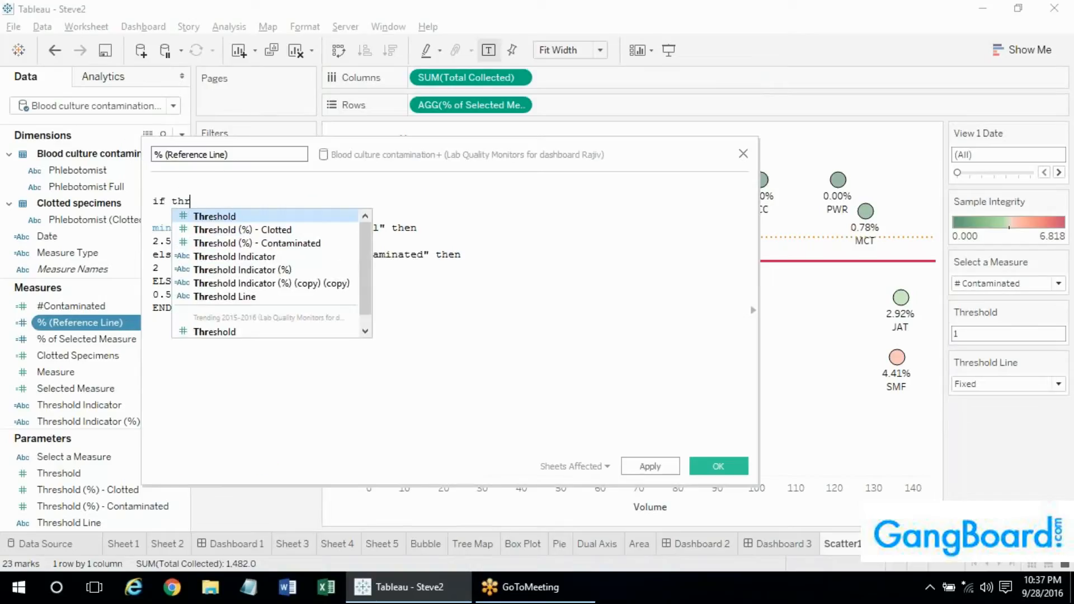
pyautogui.press('Down')
pyautogui.press('Down')
pyautogui.press('Down')
pyautogui.press('Down')
pyautogui.press('Return')
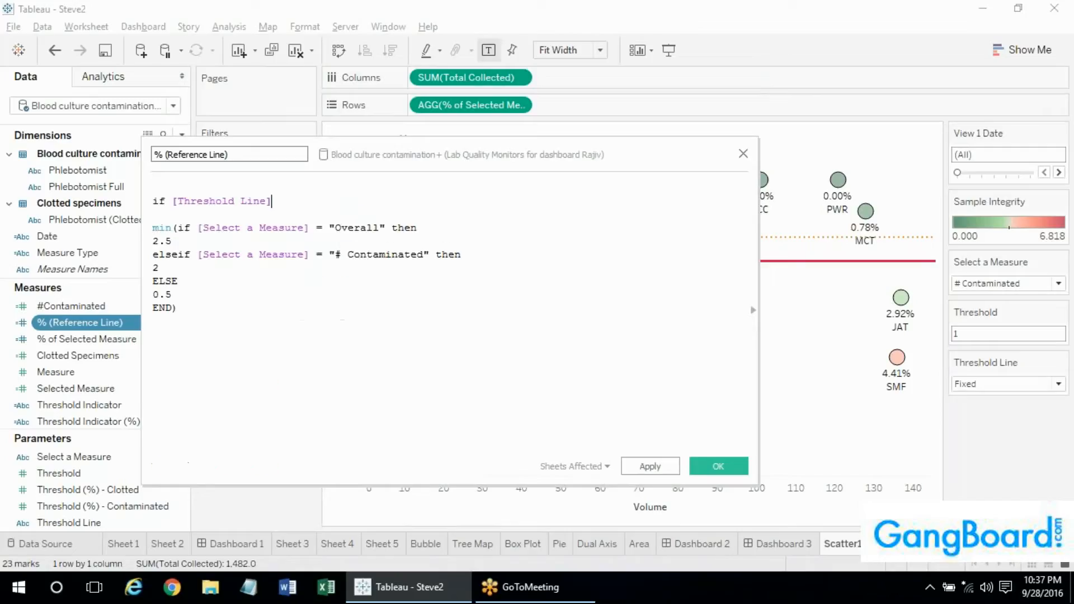
pyautogui.write('= " Fi')
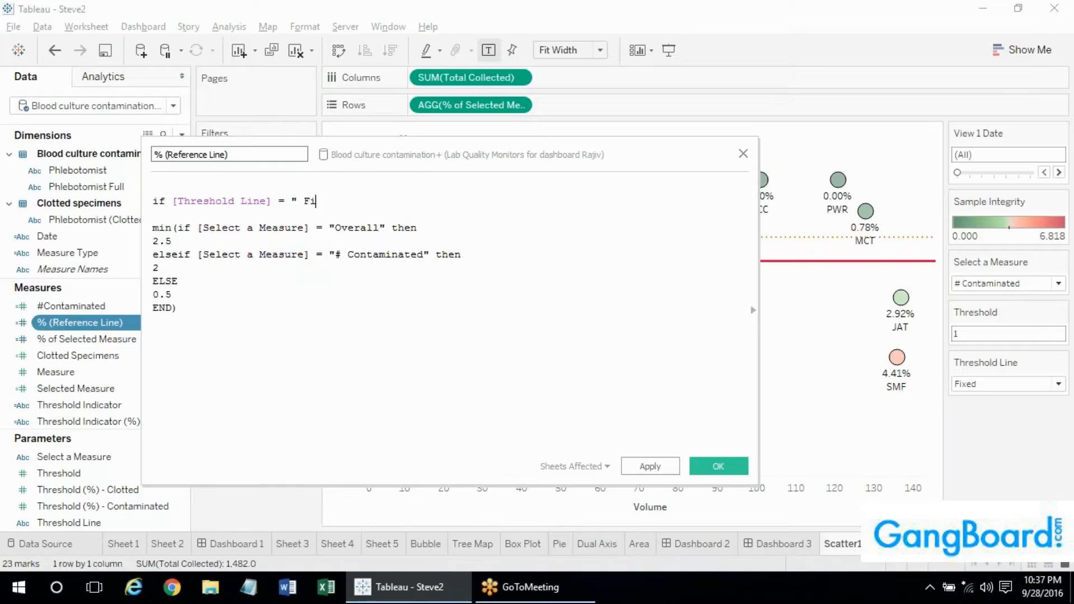
pyautogui.write('xed')
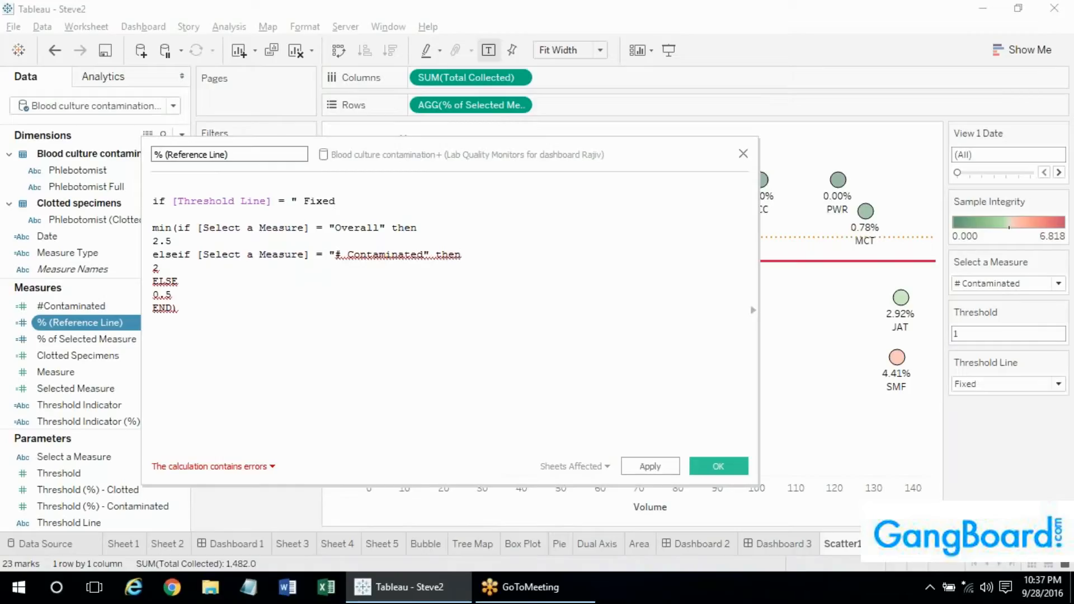
pyautogui.write('"')
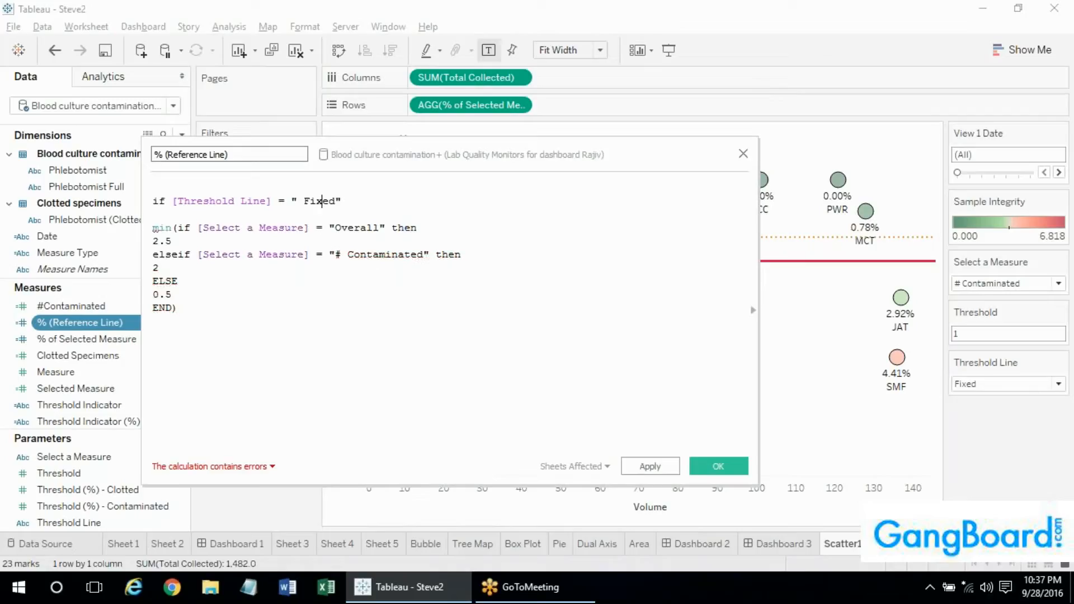
pyautogui.press('Left')
pyautogui.press('Left')
pyautogui.press('Left')
pyautogui.press('Left')
pyautogui.press('BackSpace')
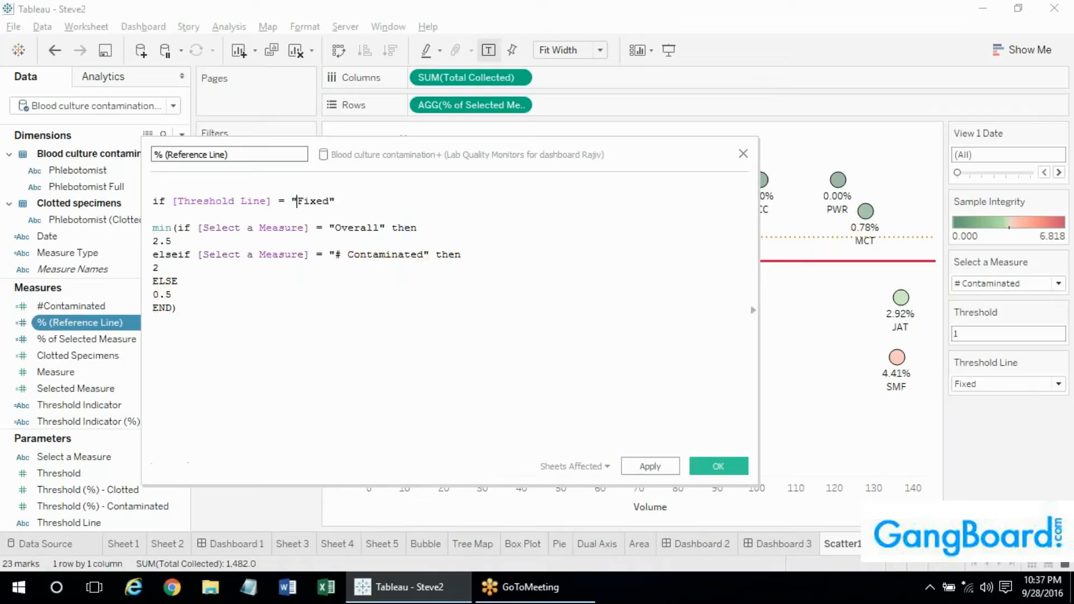
pyautogui.press('Right')
pyautogui.press('Right')
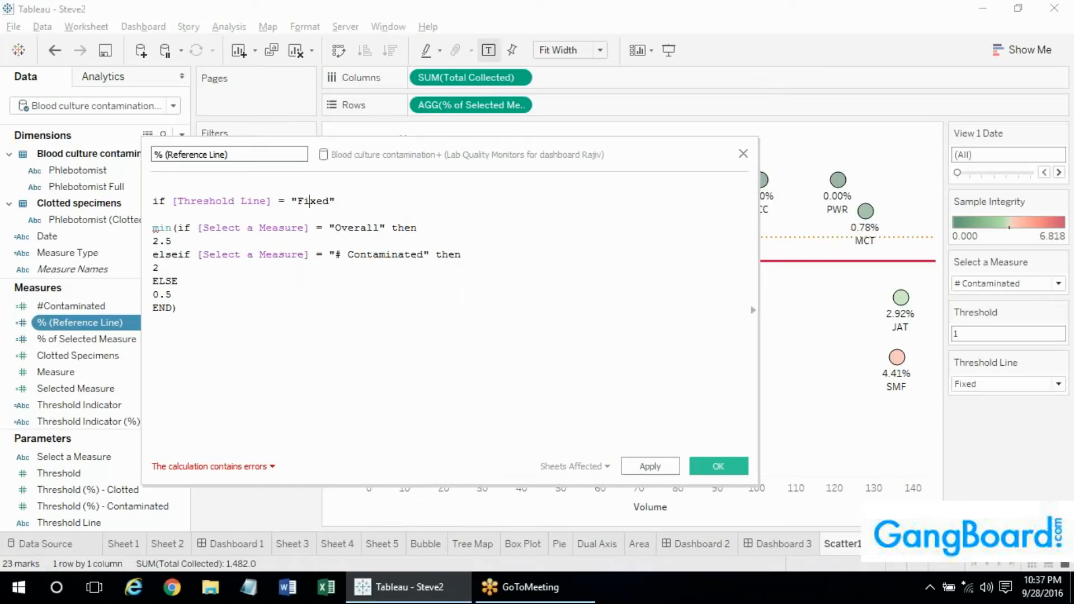
# Try to connect to the hidden Wi-Fi network by entering its network name
pyautogui.click(970, 591)
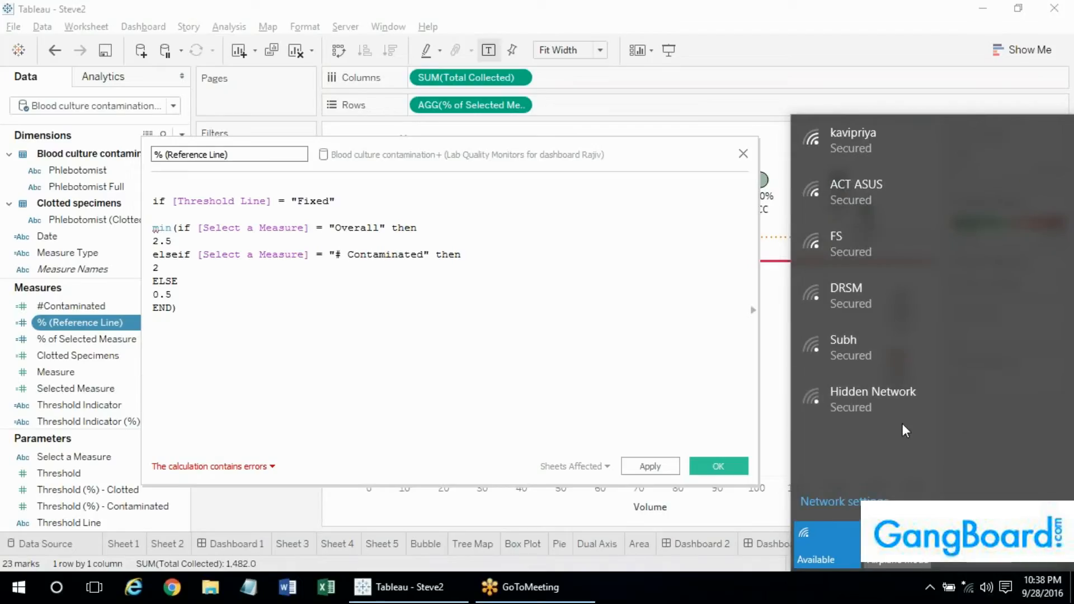
pyautogui.click(876, 384)
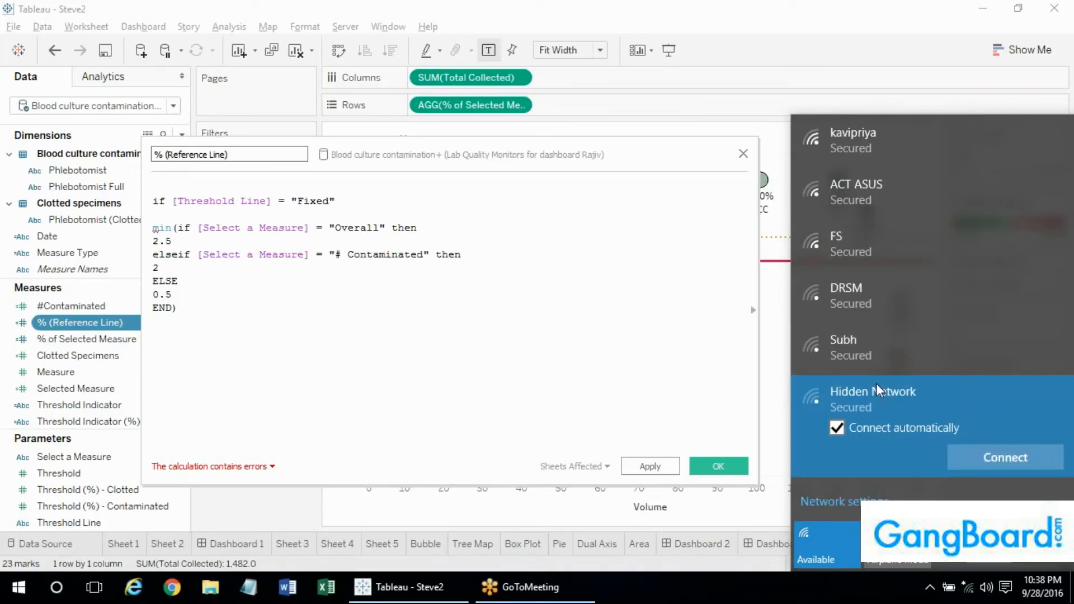
pyautogui.click(994, 458)
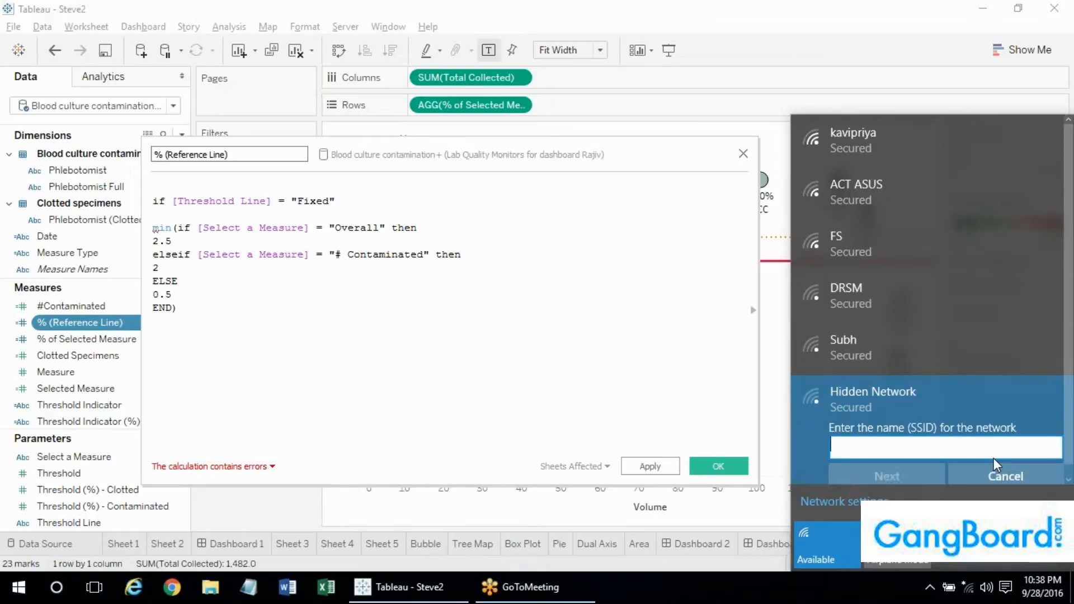
pyautogui.write('rasras')
pyautogui.click(919, 472)
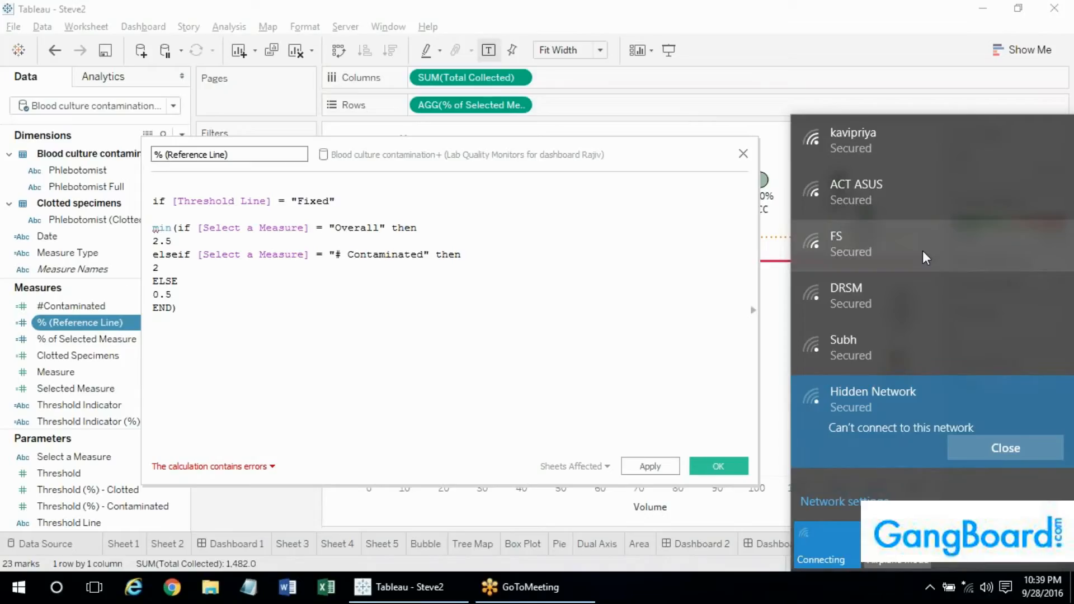
# Switch Wi-Fi off and on again to restore the computer's network connection
pyautogui.click(875, 336)
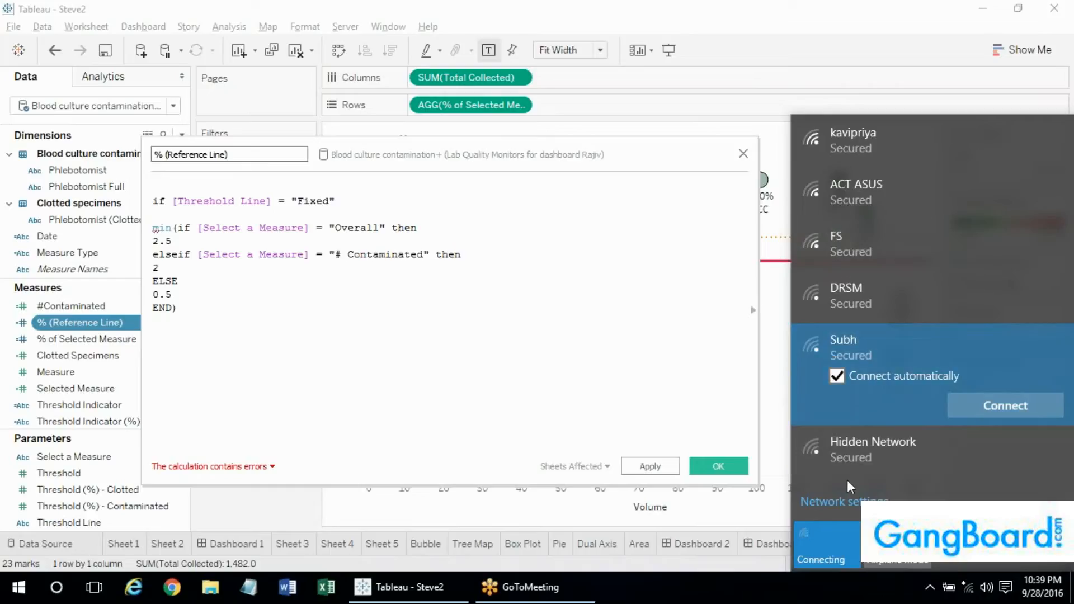
pyautogui.click(834, 549)
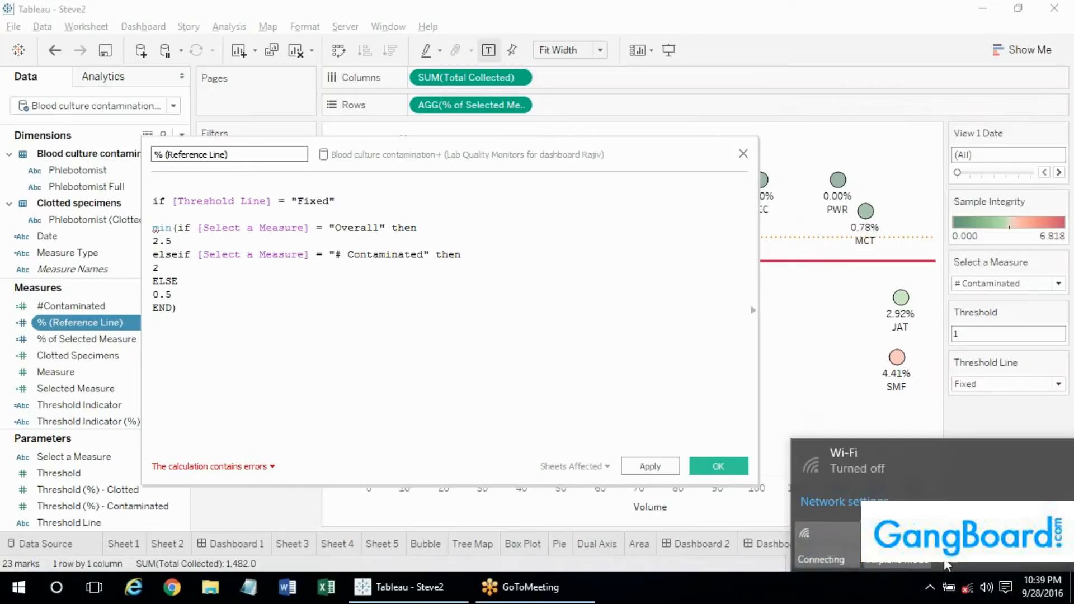
pyautogui.click(972, 592)
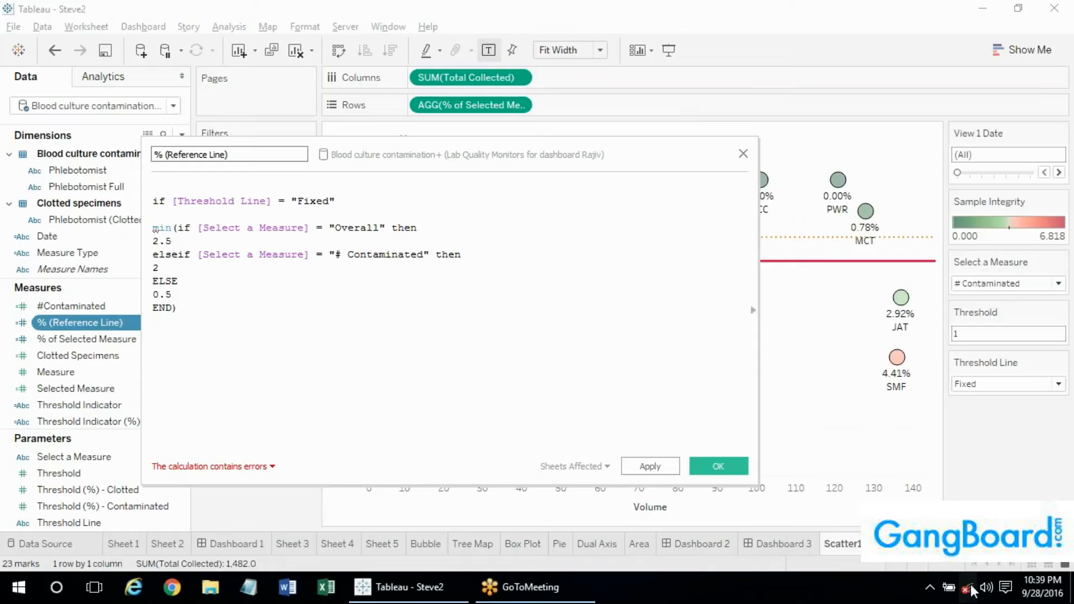
pyautogui.click(972, 592)
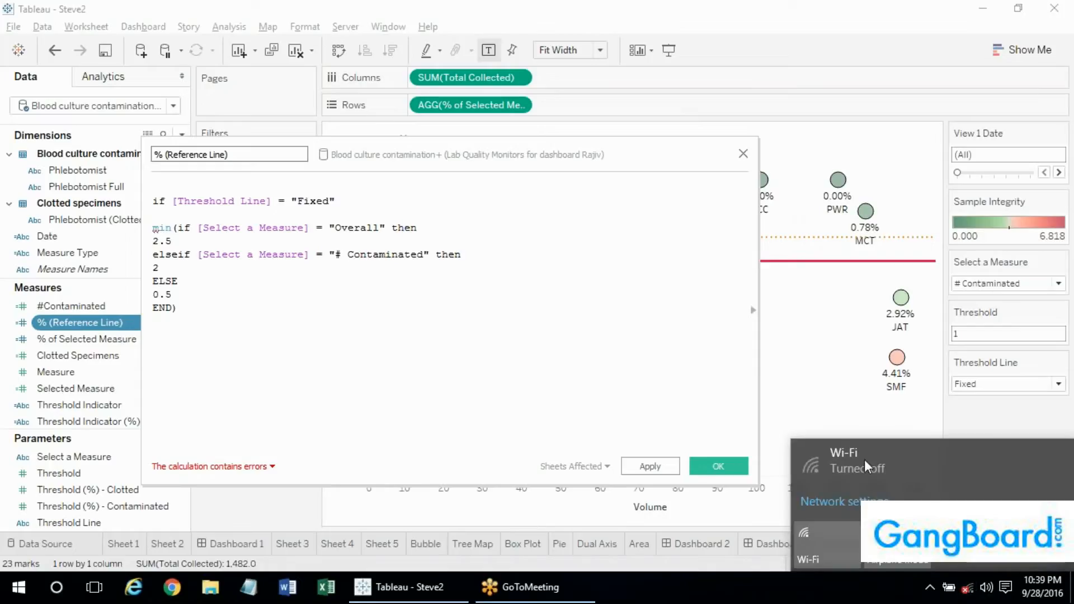
pyautogui.click(833, 545)
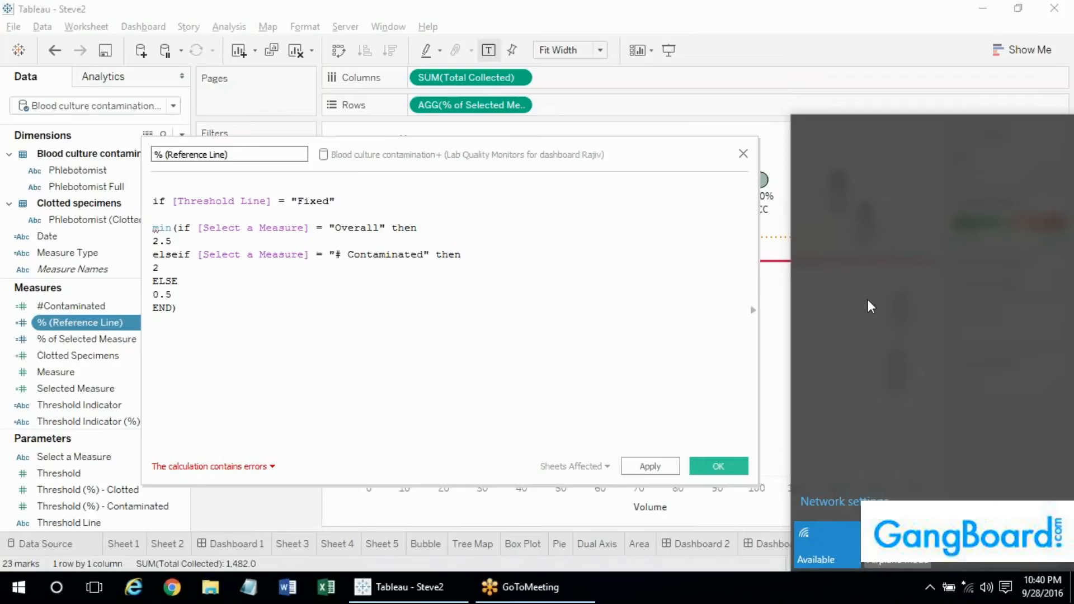
pyautogui.click(814, 563)
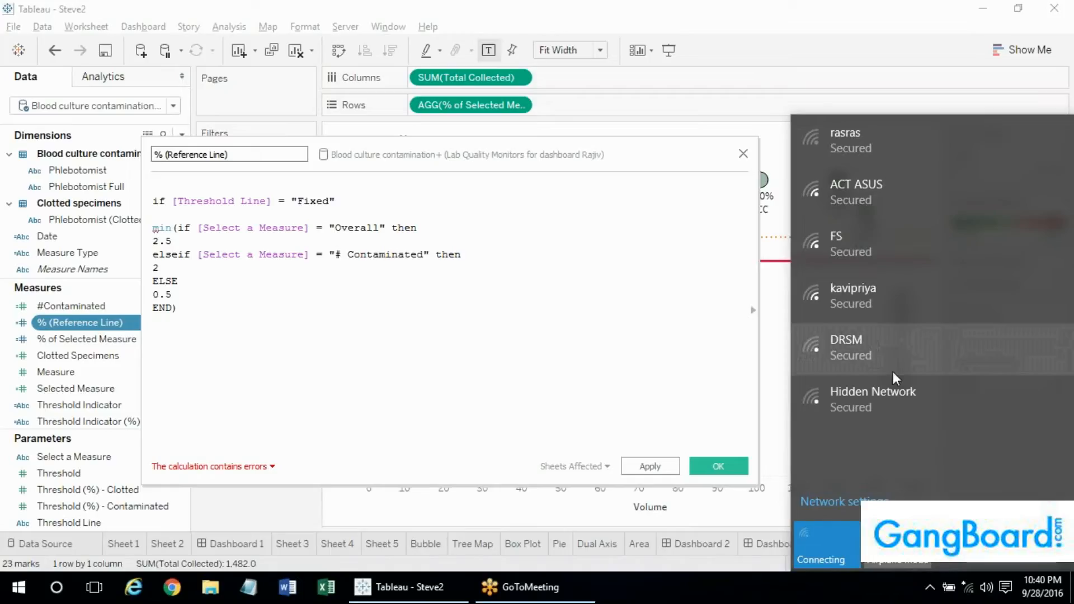
pyautogui.click(834, 533)
pyautogui.click(825, 551)
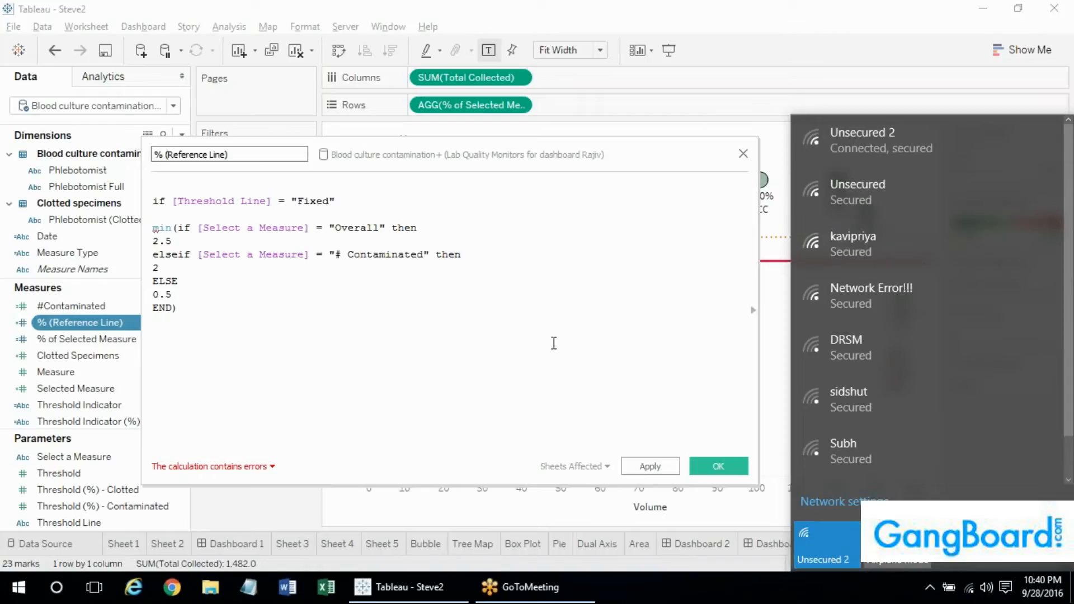
# Return to the calculation editor, check the Threshold Line options and close the % (Reference Line) formula without saving
pyautogui.click(493, 311)
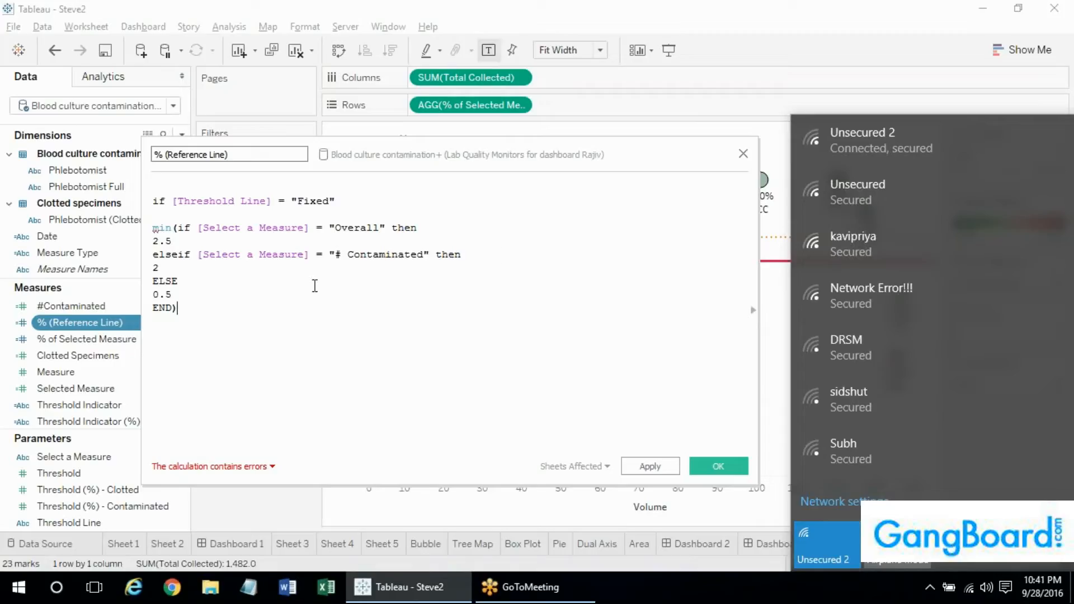
pyautogui.click(724, 216)
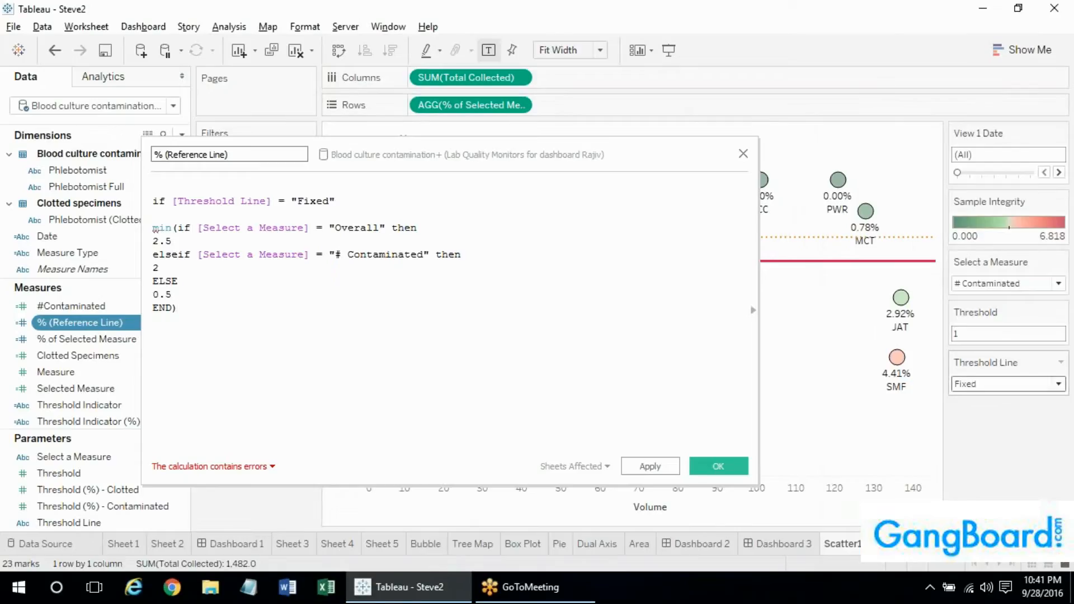
pyautogui.click(999, 384)
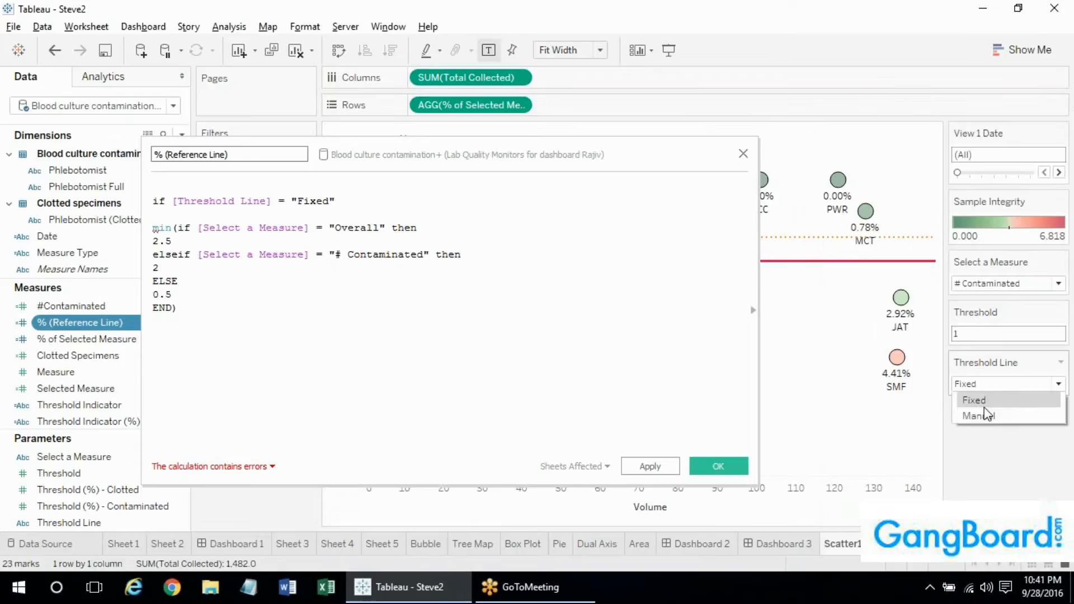
pyautogui.click(743, 154)
pyautogui.click(743, 154)
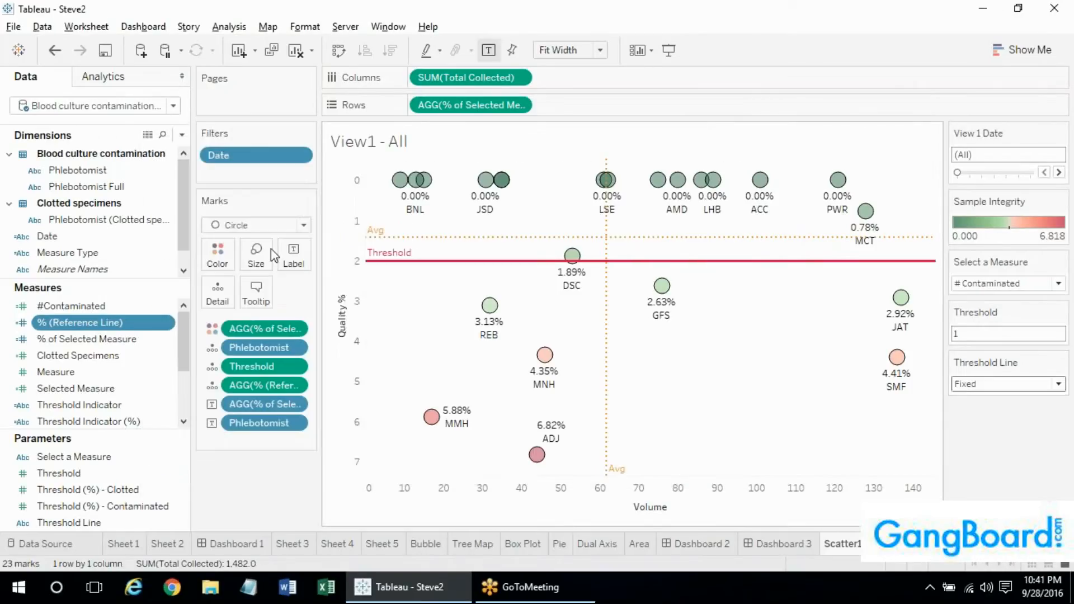
# Reopen the % (Reference Line) calculation for editing and insert an empty line above the min expression
pyautogui.rightClick(52, 323)
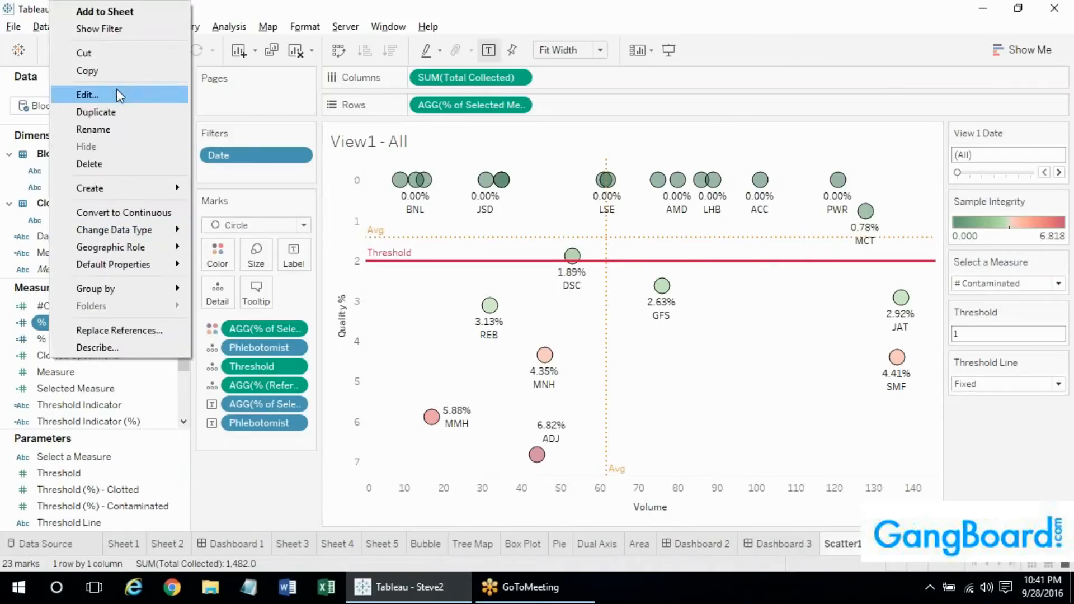
pyautogui.click(96, 95)
pyautogui.press('BackSpace')
pyautogui.press('BackSpace')
pyautogui.press('BackSpace')
pyautogui.press('BackSpace')
pyautogui.press('BackSpace')
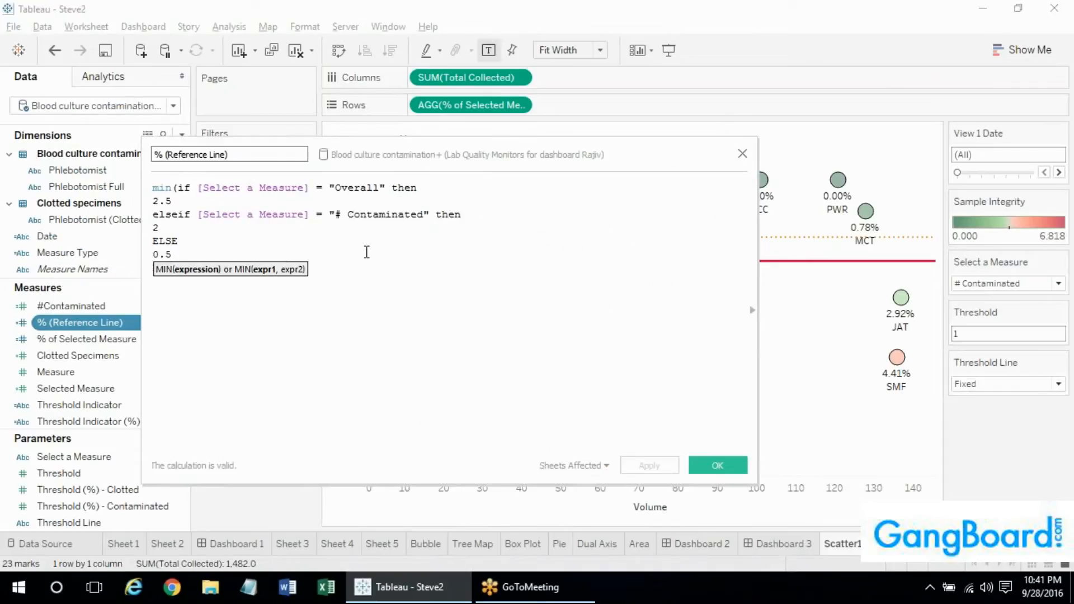
pyautogui.hotkey('ctrl', 'z')
pyautogui.hotkey('ctrl', 'z')
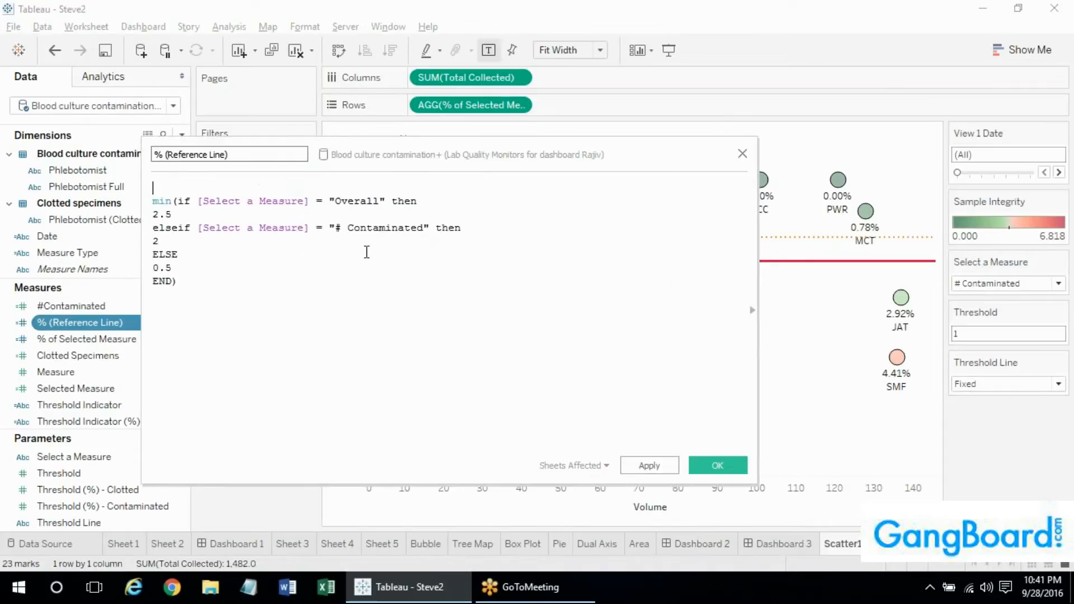
# Write the opening condition if [Threshold Line] = "Fixed" then on the first line of the formula
pyautogui.write('if thre')
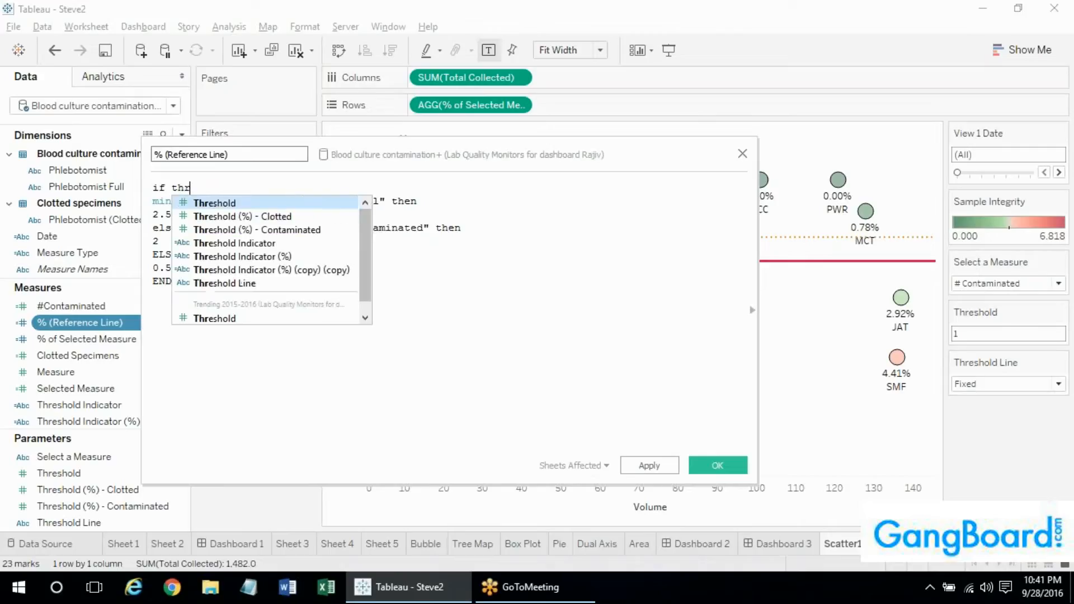
pyautogui.press('Down')
pyautogui.press('Down')
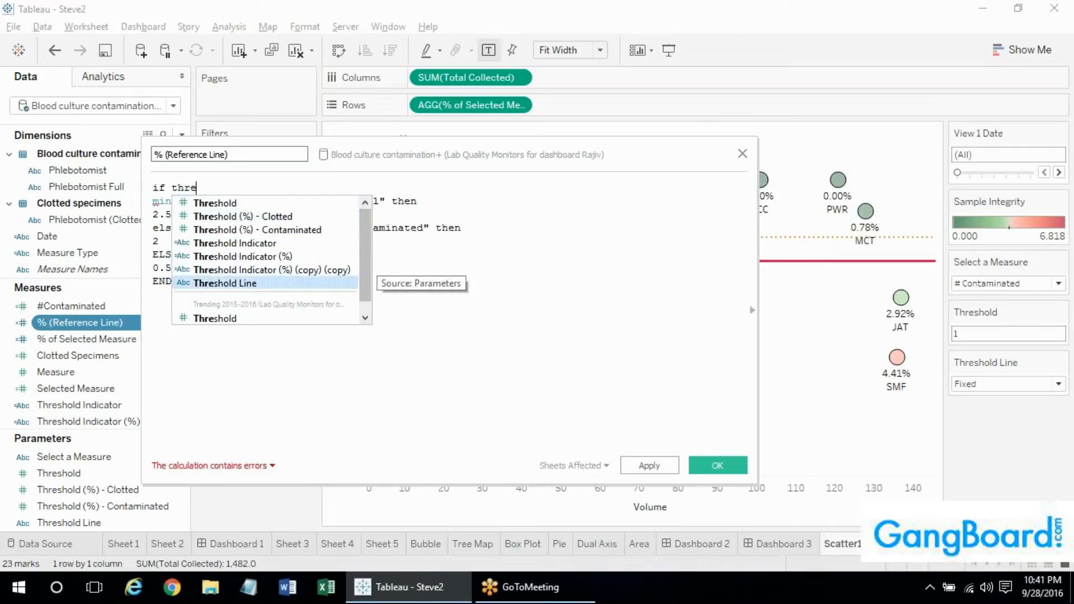
pyautogui.press('Return')
pyautogui.write('= "Fixed then')
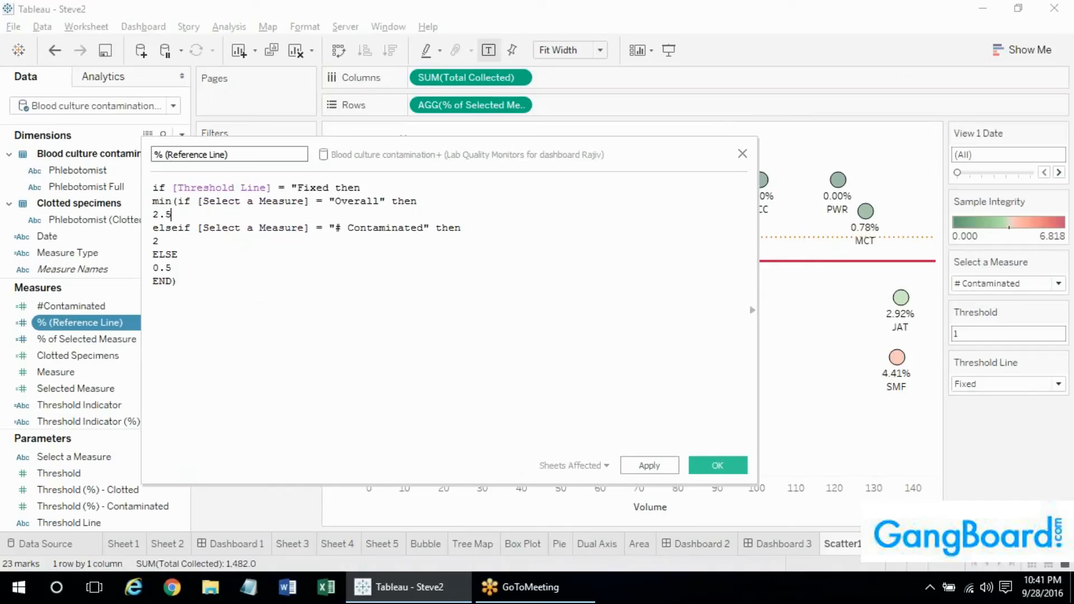
pyautogui.click(360, 187)
pyautogui.write('"')
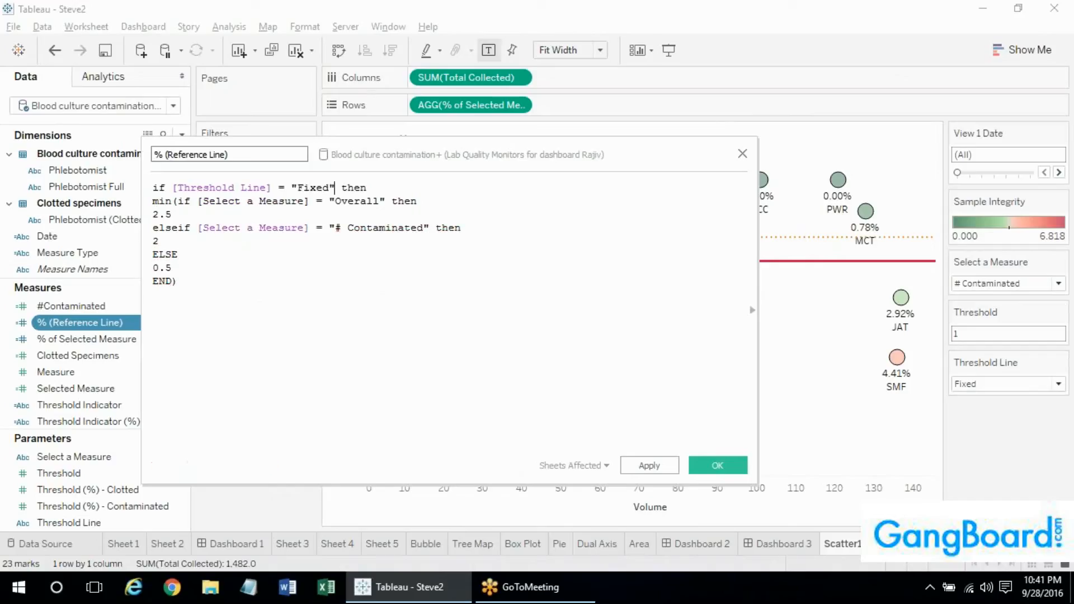
# Add an ELSE branch returning [Threshold] and a closing END after the min expression, and save the calculation
pyautogui.press('Down')
pyautogui.press('Down')
pyautogui.press('Down')
pyautogui.press('Down')
pyautogui.press('Down')
pyautogui.press('Down')
pyautogui.press('Delete')
pyautogui.press('Delete')
pyautogui.press('Delete')
pyautogui.press('Delete')
pyautogui.press('Delete')
pyautogui.press('Return')
pyautogui.write('END)')
pyautogui.press('Return')
pyautogui.write('ELSE')
pyautogui.press('Return')
pyautogui.press('Return')
pyautogui.write('Thresh')
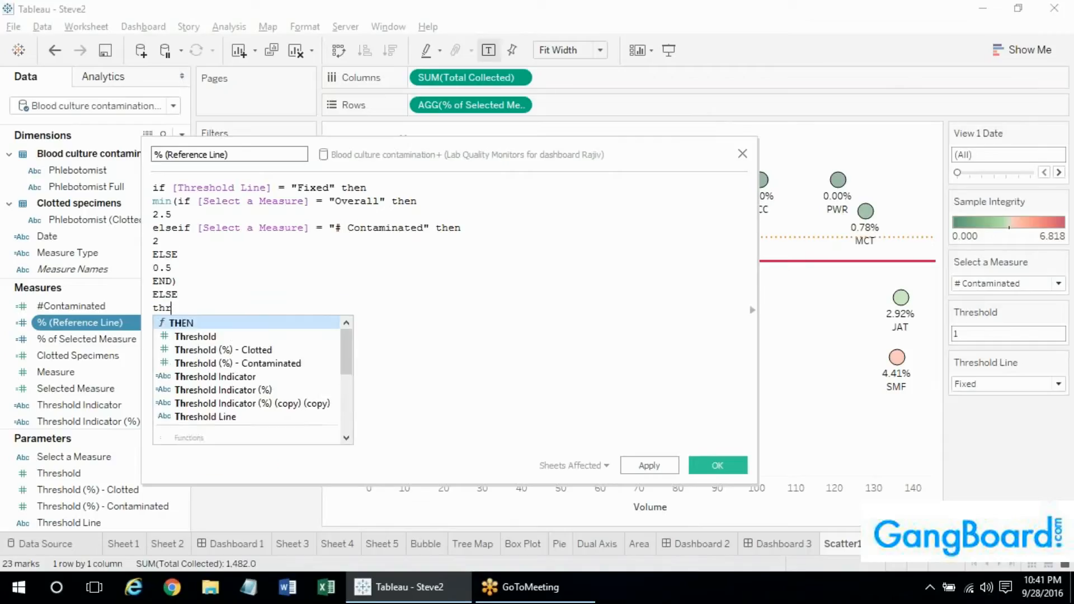
pyautogui.press('Return')
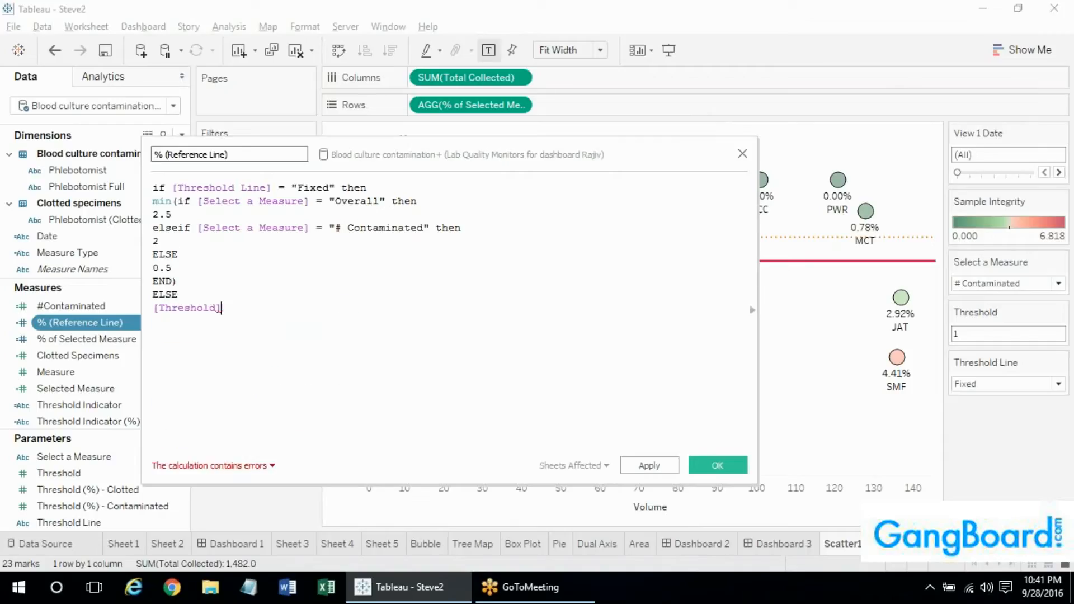
pyautogui.press('Return')
pyautogui.write('END')
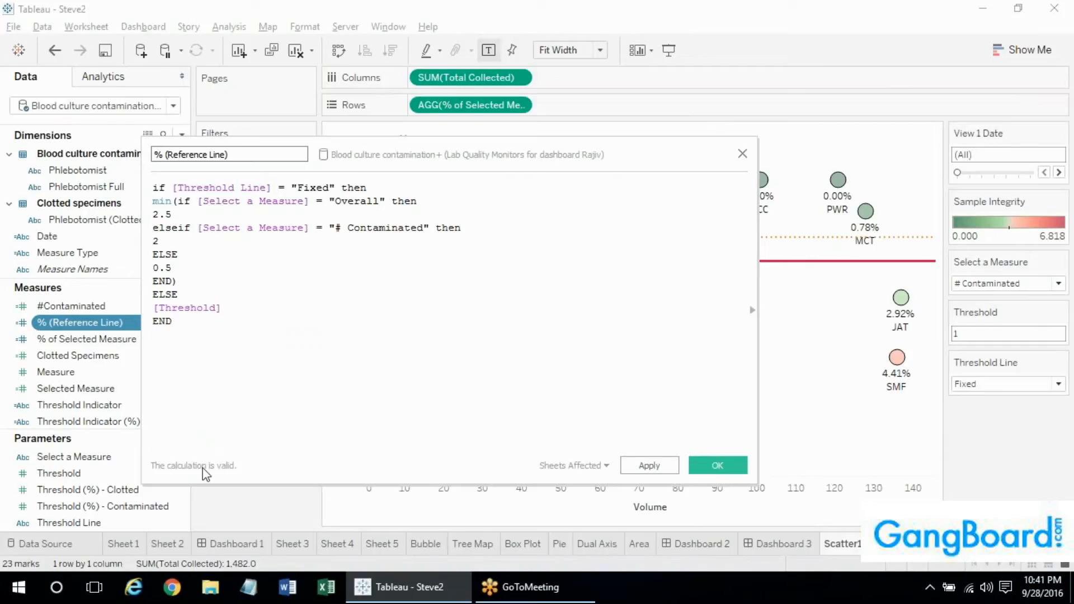
pyautogui.click(735, 470)
# Show the Threshold Line parameter control on Dashboard 3 from the View1 chart
pyautogui.click(788, 539)
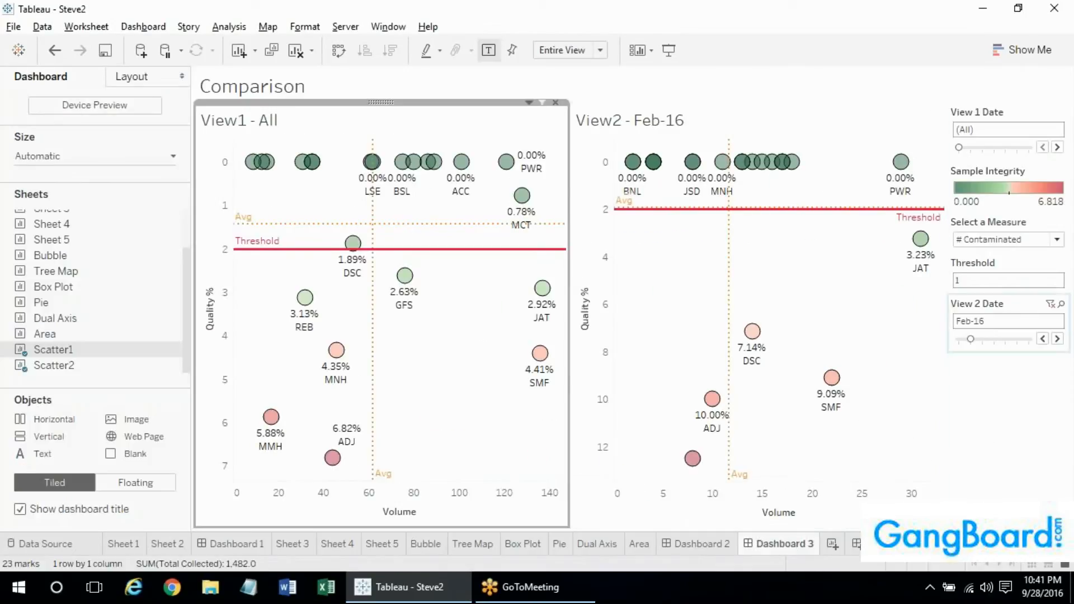
pyautogui.click(529, 103)
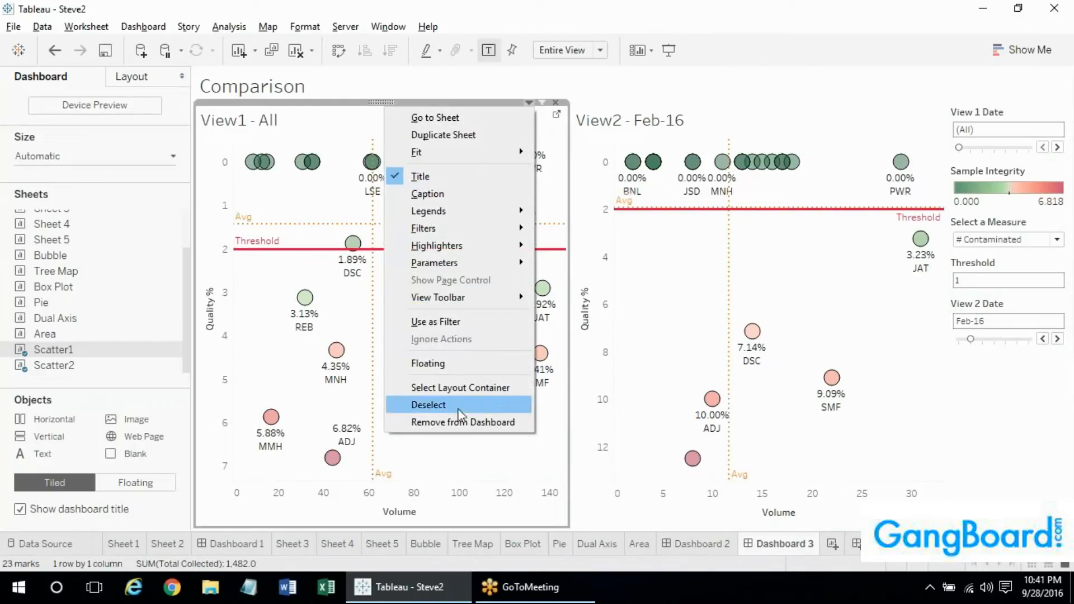
pyautogui.moveTo(526, 267)
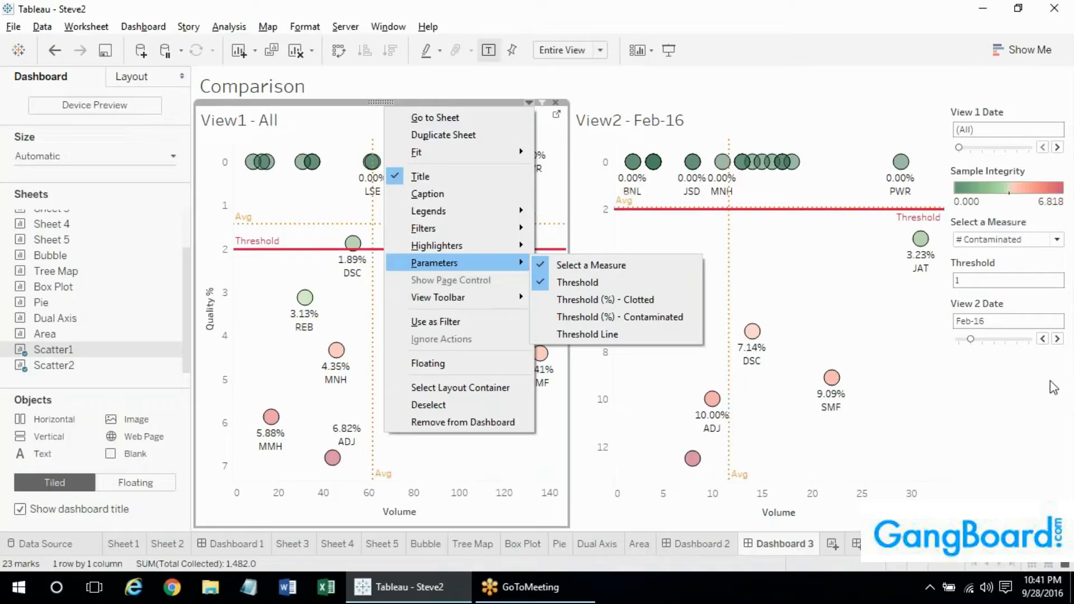
pyautogui.click(665, 335)
# Switch Threshold Line to Manual and test the Threshold parameter with 5 and 2
pyautogui.click(1046, 381)
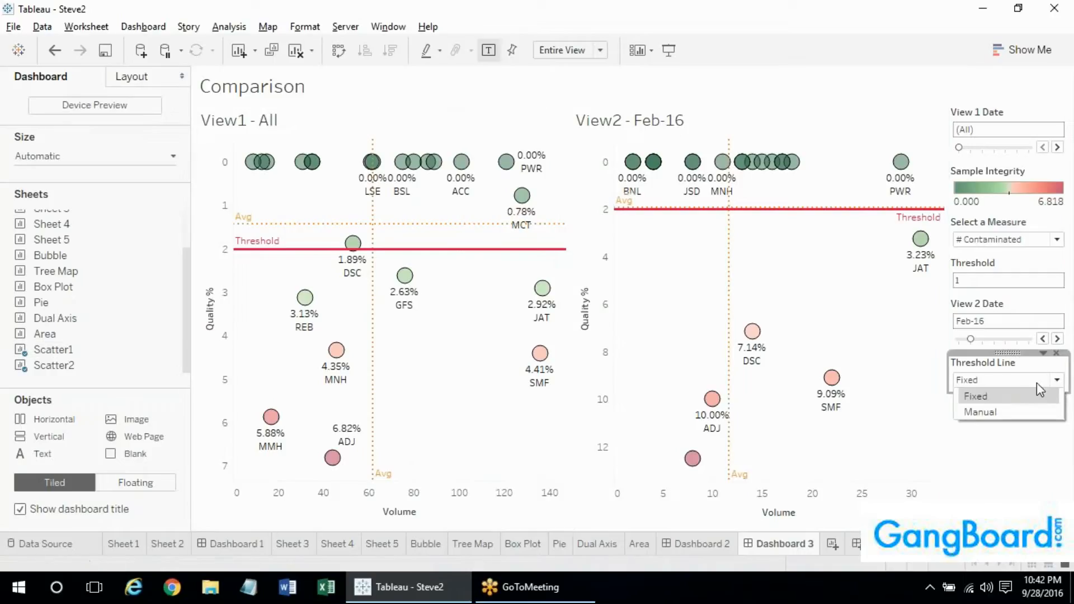
pyautogui.click(1013, 412)
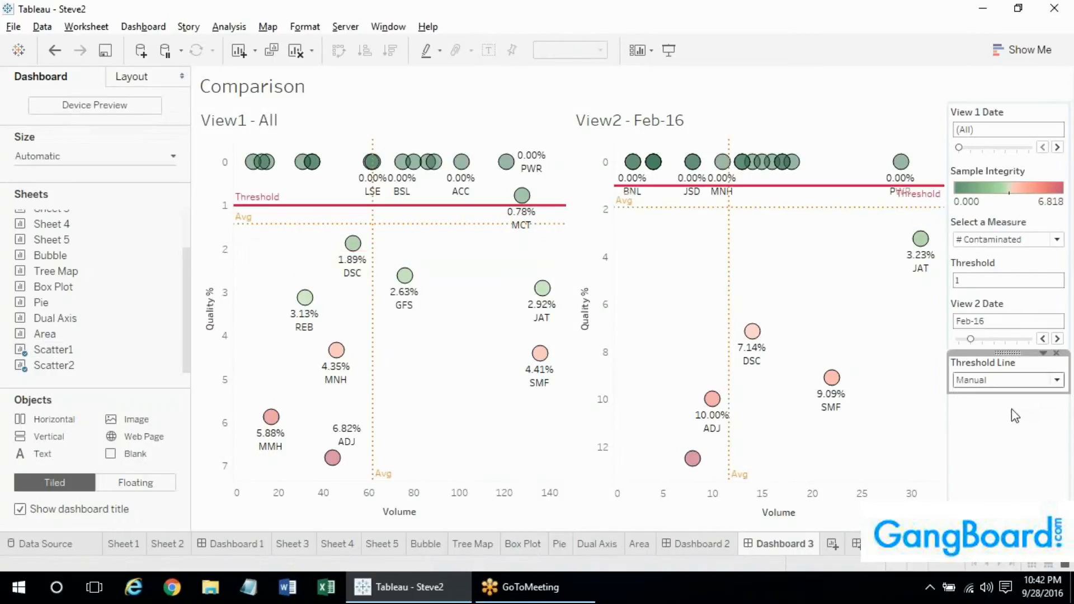
pyautogui.click(979, 280)
pyautogui.write('5')
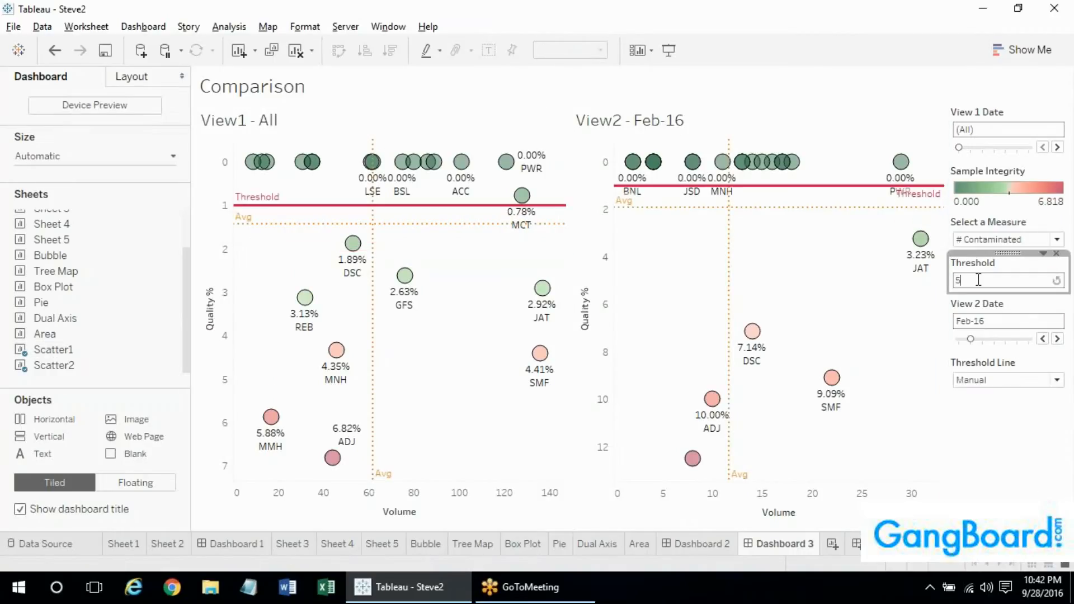
pyautogui.press('Return')
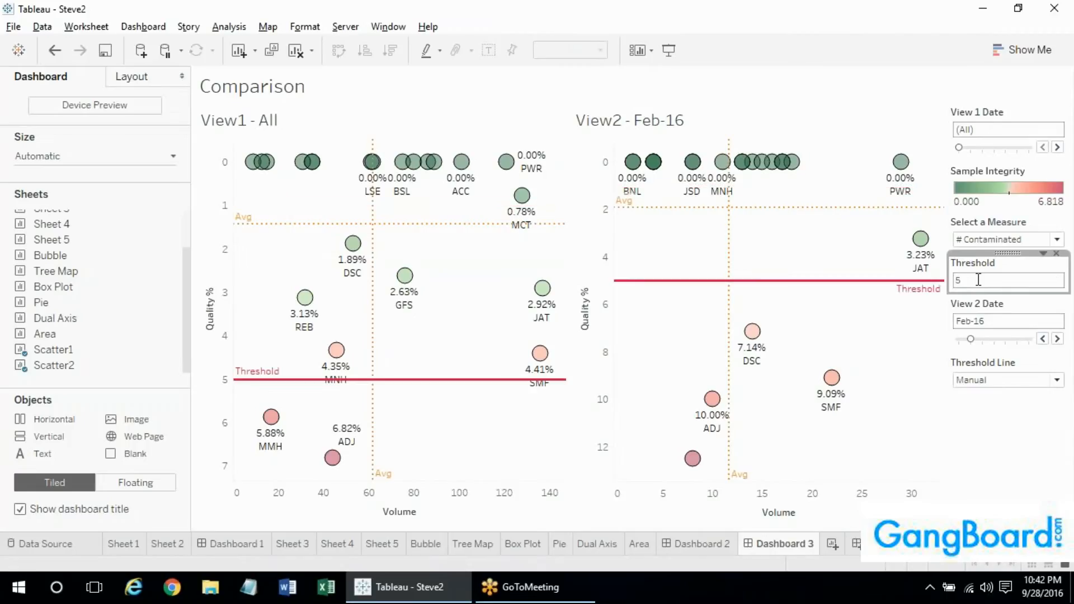
pyautogui.write('2')
pyautogui.press('Return')
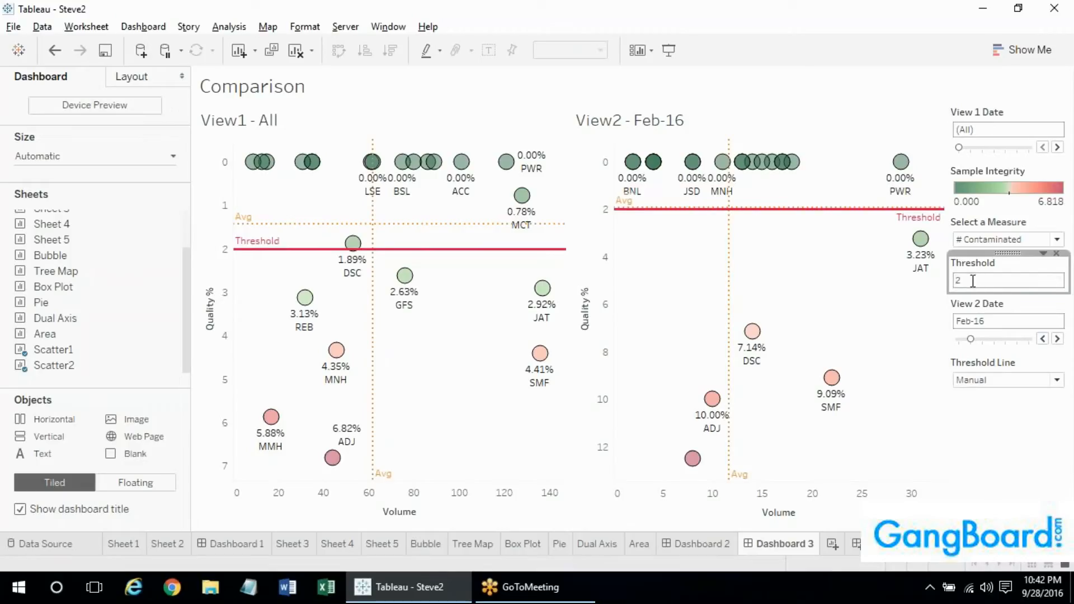
# Set Threshold Line to Fixed and switch the selected measure to Clotted Specimens
pyautogui.click(996, 380)
pyautogui.click(986, 400)
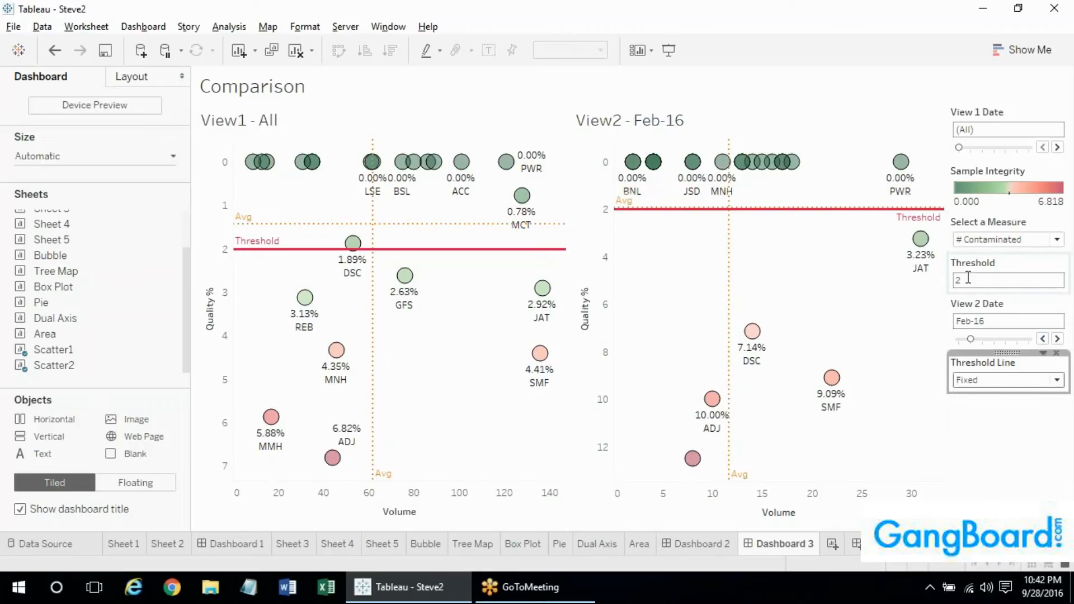
pyautogui.click(1002, 240)
pyautogui.click(988, 271)
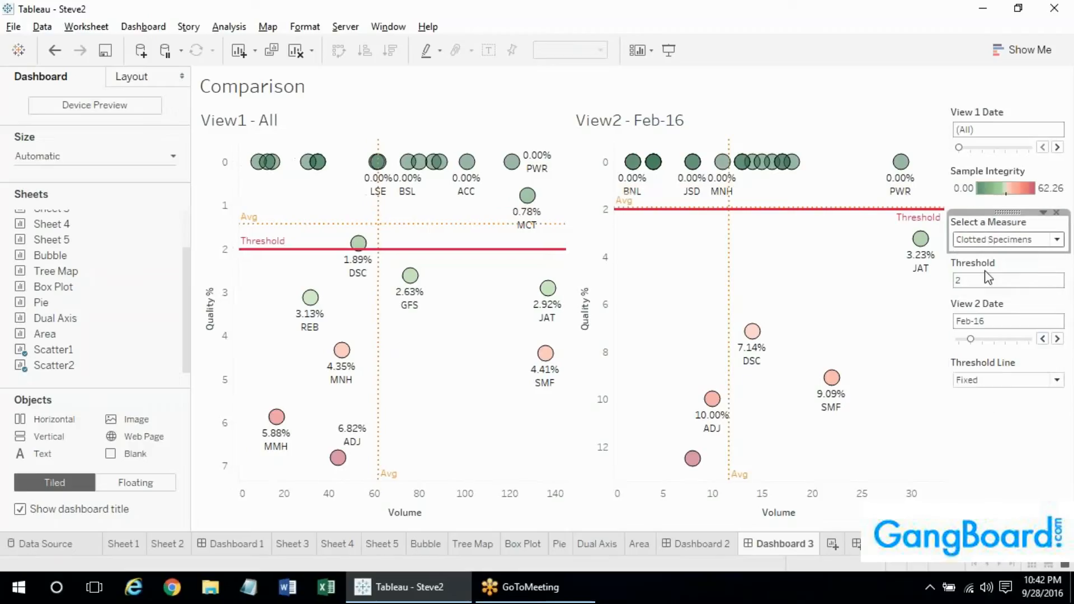
# Set Threshold Line to Manual and switch the selected measure to Overall
pyautogui.click(980, 379)
pyautogui.click(976, 413)
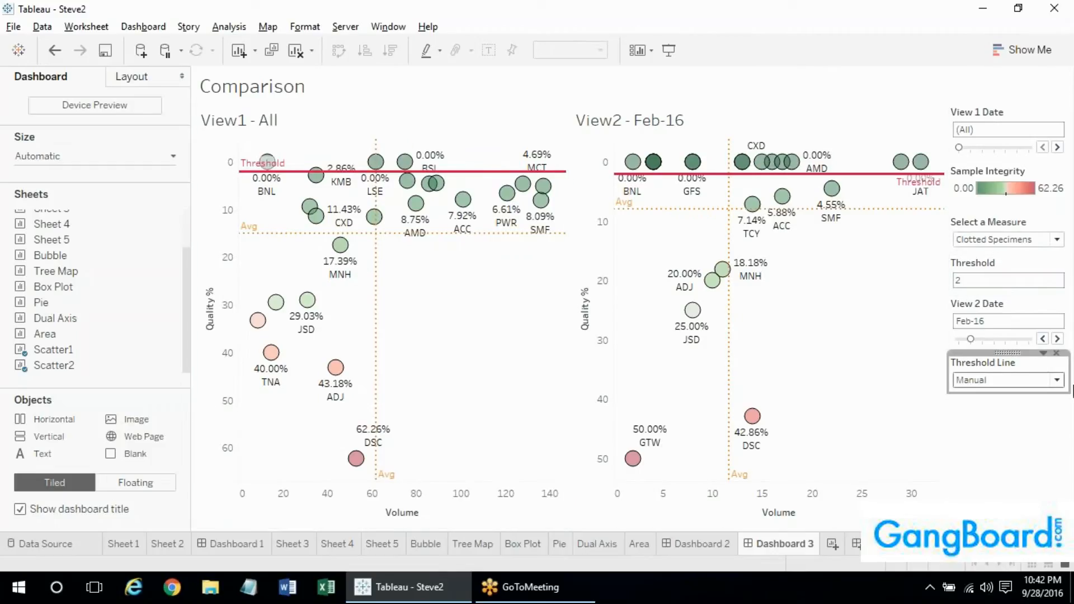
pyautogui.click(989, 240)
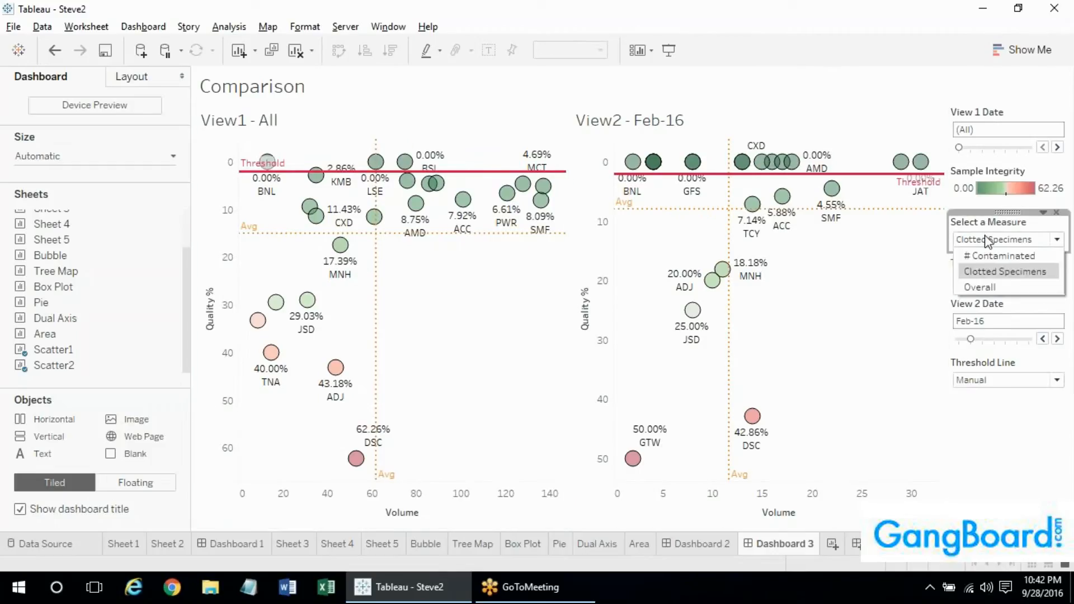
pyautogui.click(982, 286)
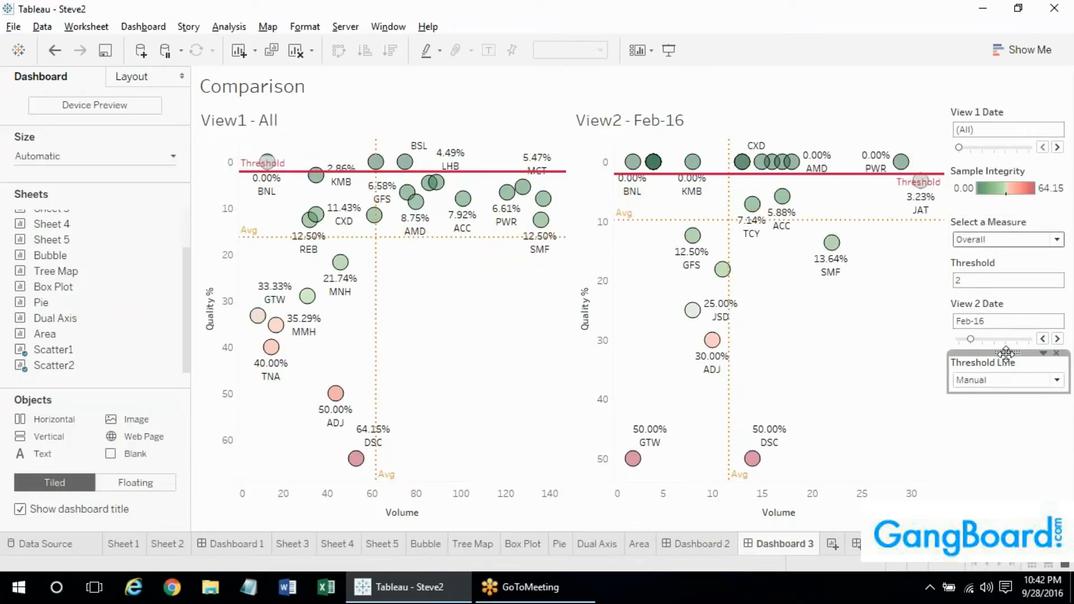
# Reorder the dashboard controls as View 1 Date, View 2 Date, Select a Measure, Threshold Line, Threshold and Sample Integrity
pyautogui.moveTo(1006, 354); pyautogui.dragTo(1004, 264)
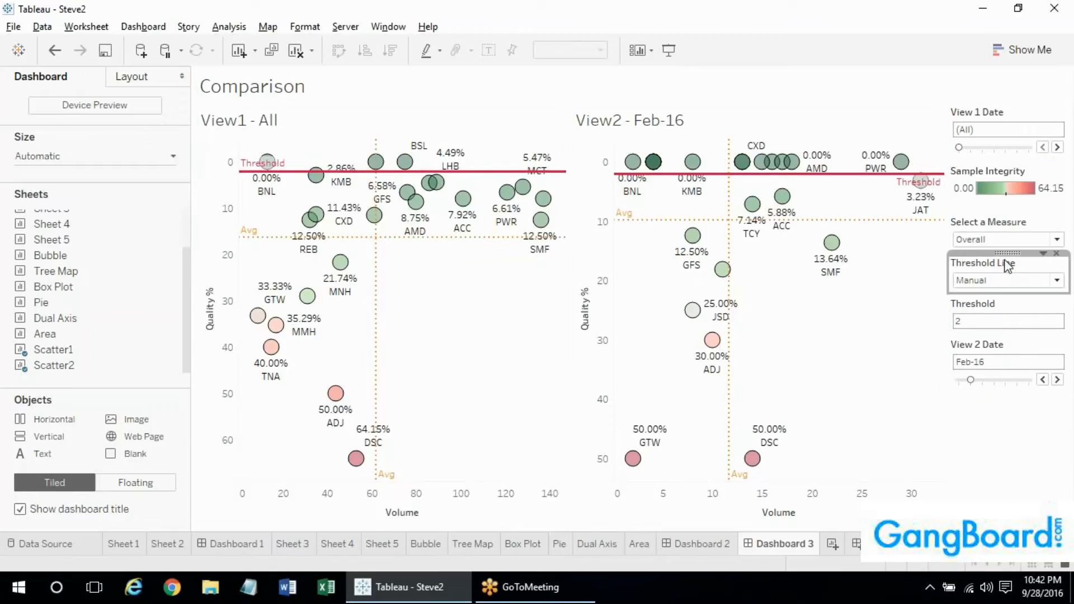
pyautogui.click(999, 351)
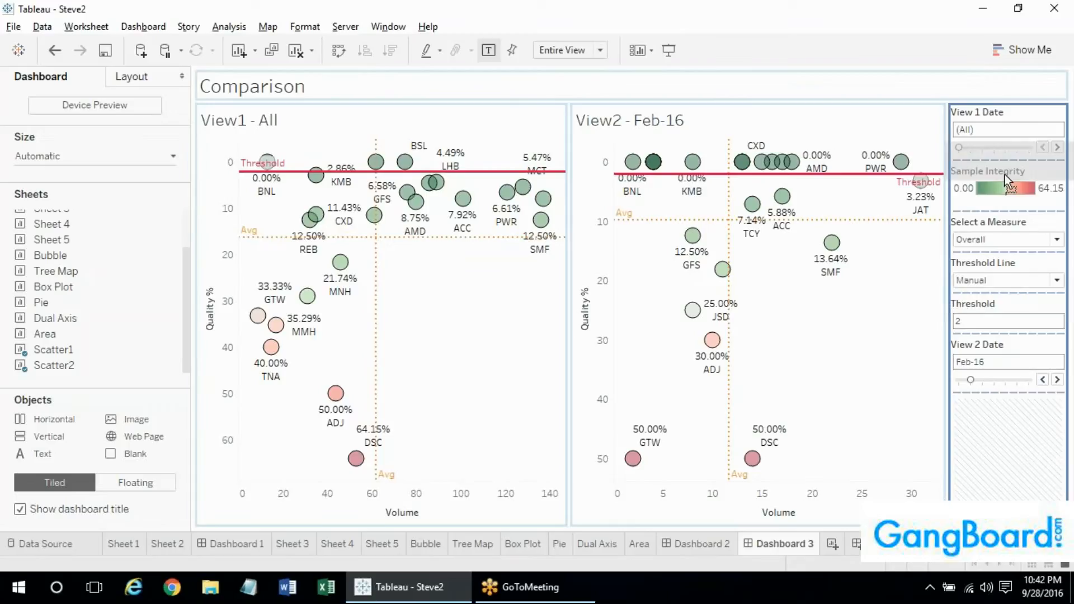
pyautogui.moveTo(1005, 176); pyautogui.dragTo(1011, 188)
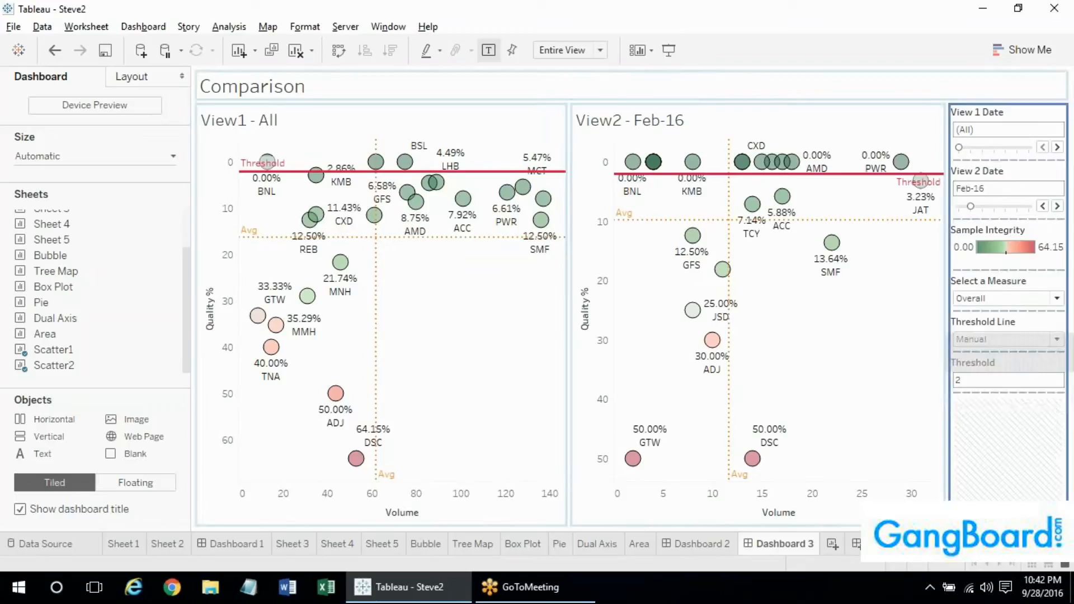
pyautogui.moveTo(1002, 235); pyautogui.dragTo(1006, 386)
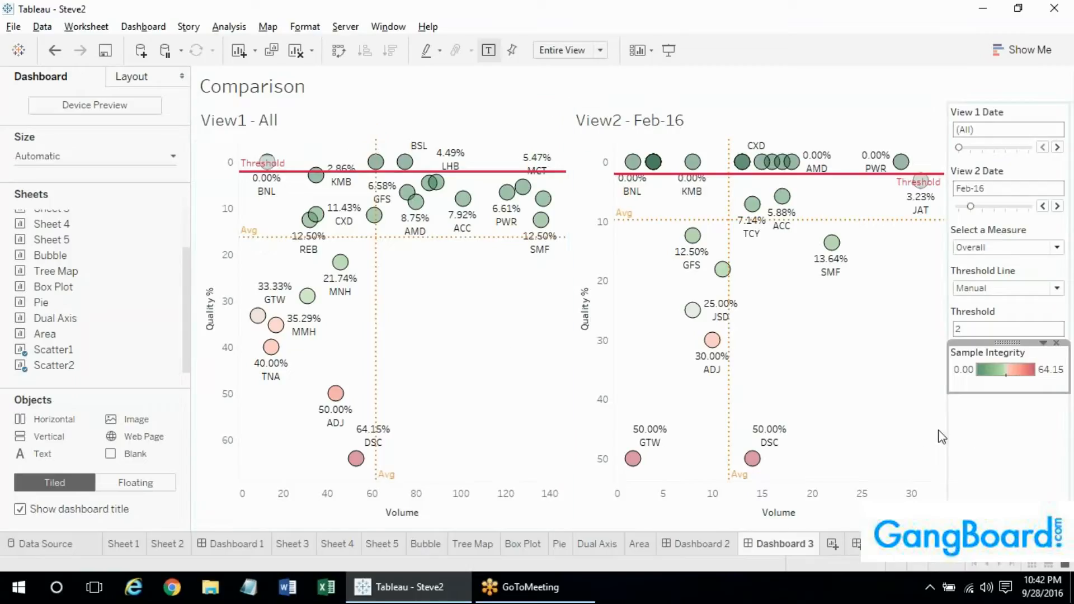
# Rename Dashboard 3 as Scatter Comparison
pyautogui.doubleClick(785, 544)
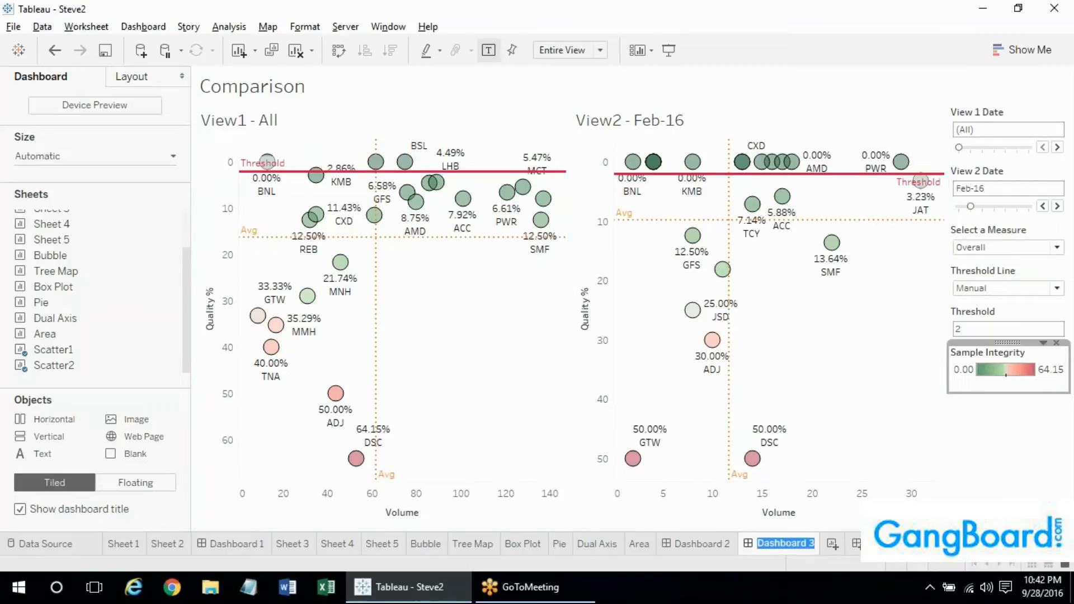
pyautogui.write('Scatter Comparison')
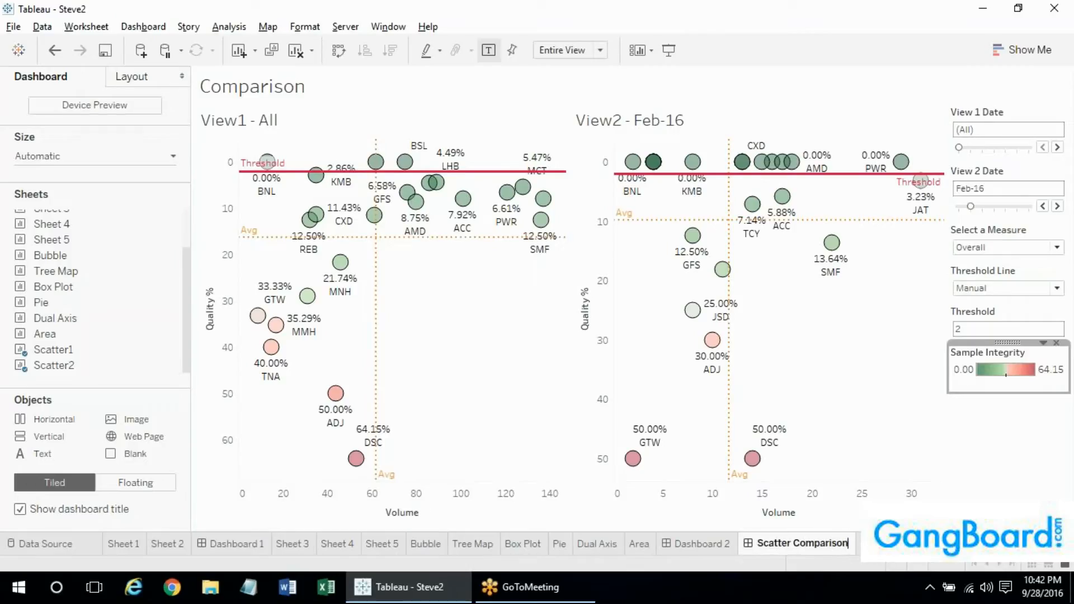
pyautogui.press('Return')
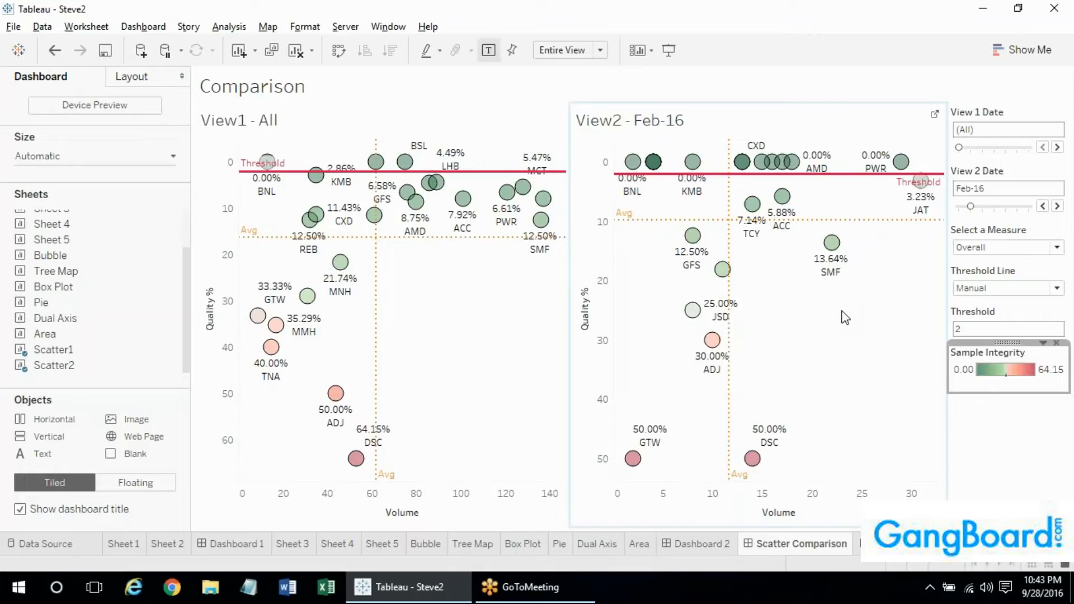
# Open the View1 scatter sheet from the dashboard and delete the % (Reference Line) row from its tooltip
pyautogui.click(427, 304)
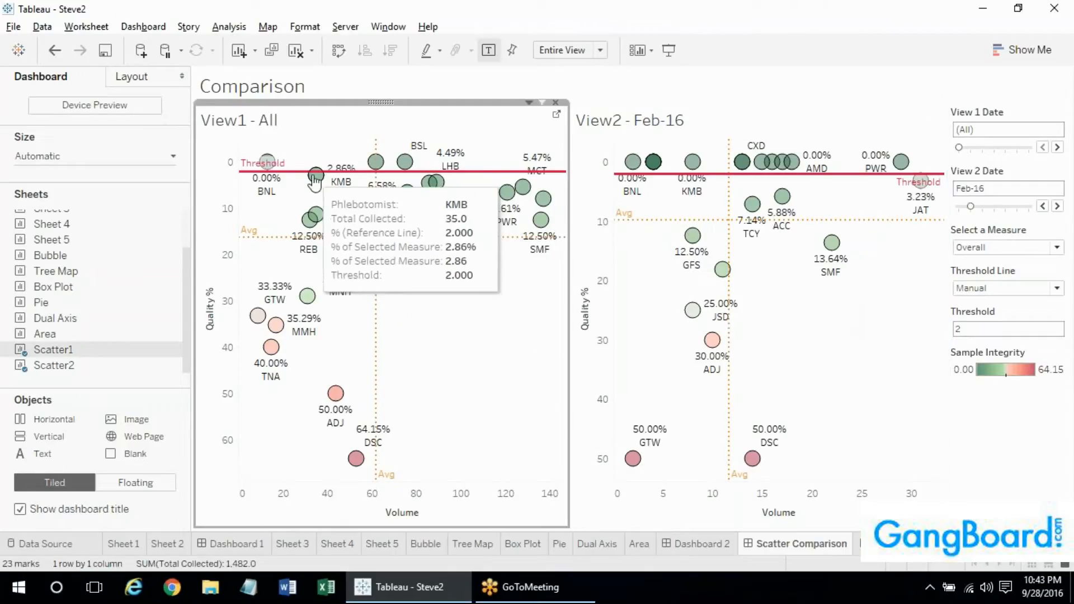
pyautogui.moveTo(317, 220)
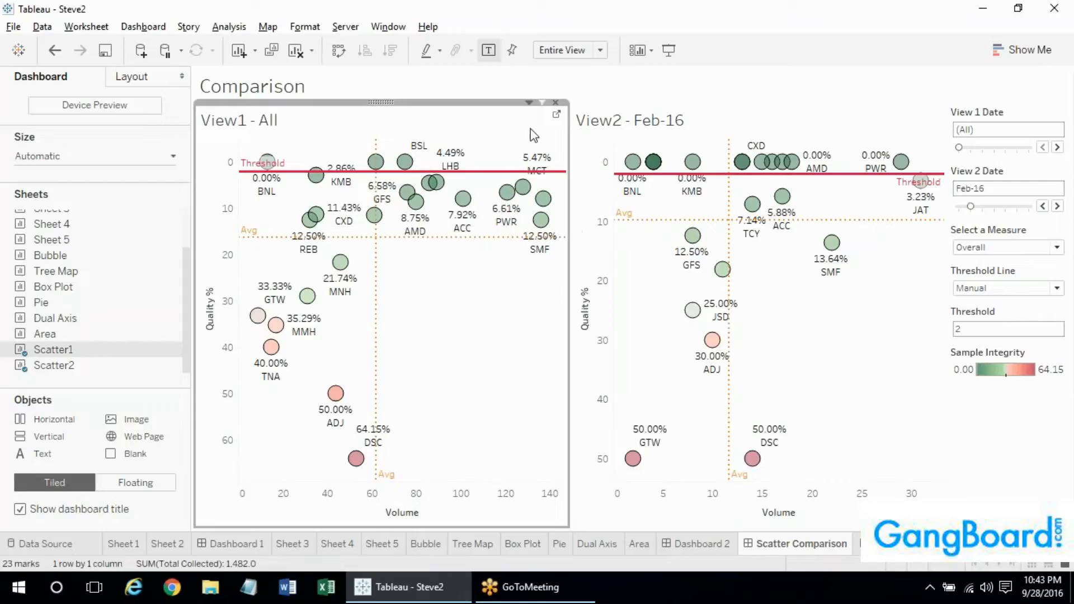
pyautogui.click(555, 115)
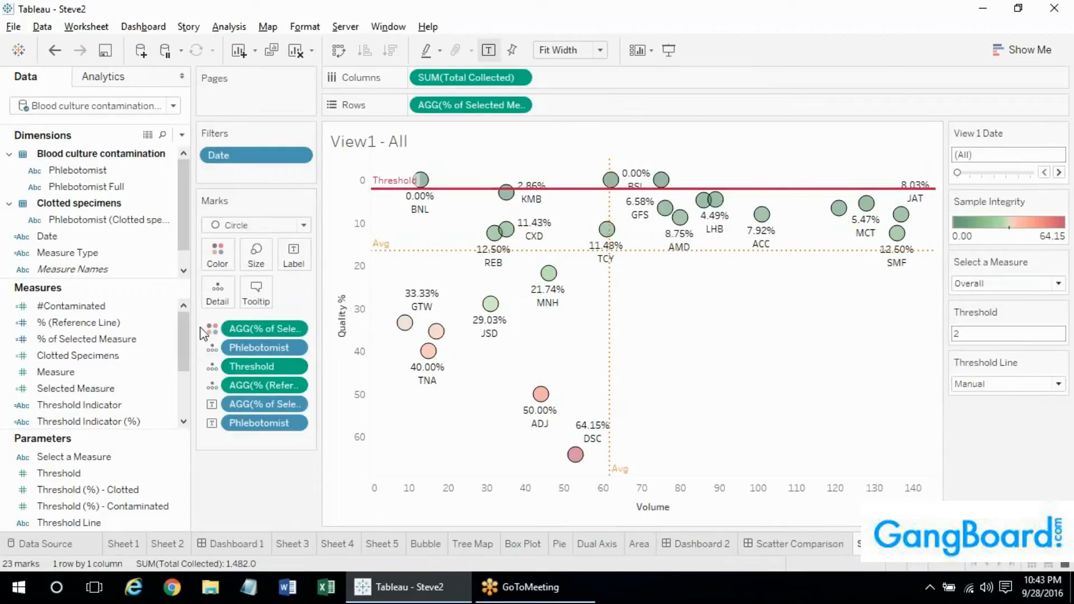
pyautogui.click(267, 303)
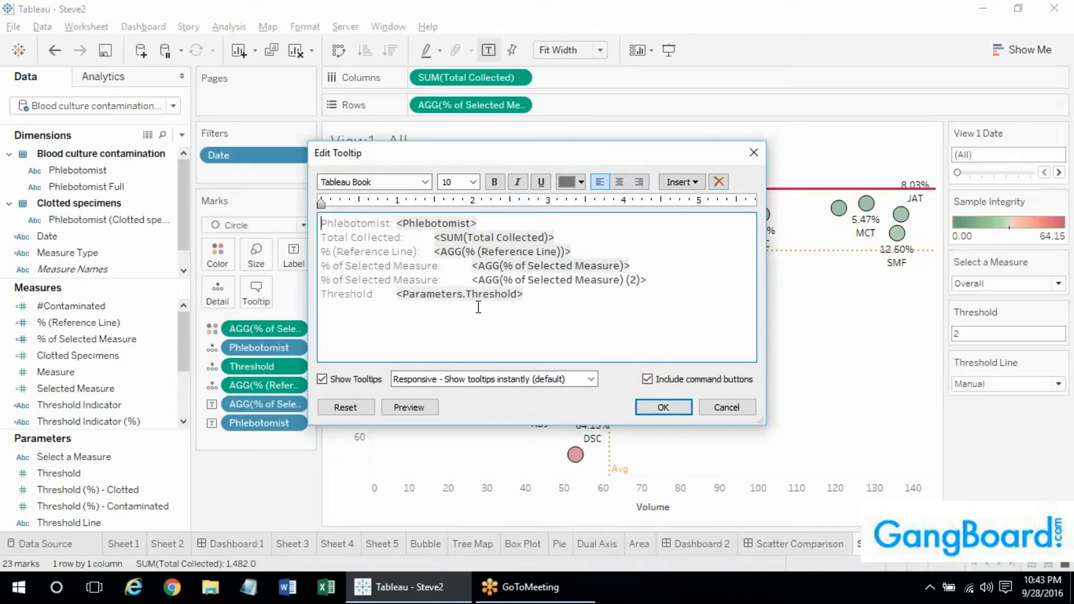
pyautogui.click(421, 413)
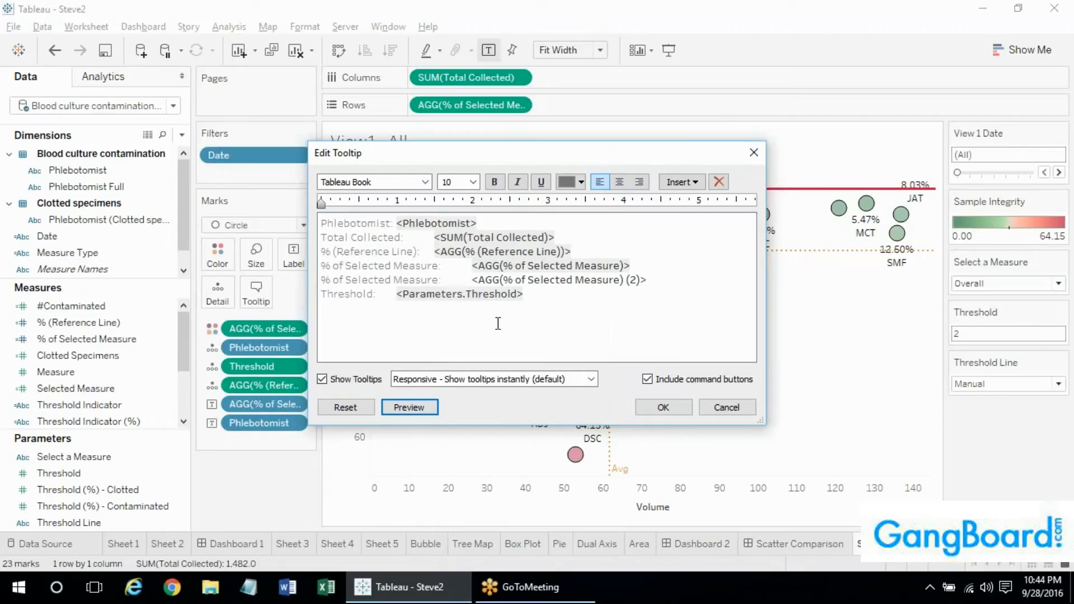
pyautogui.moveTo(588, 250); pyautogui.dragTo(321, 251)
pyautogui.press('Delete')
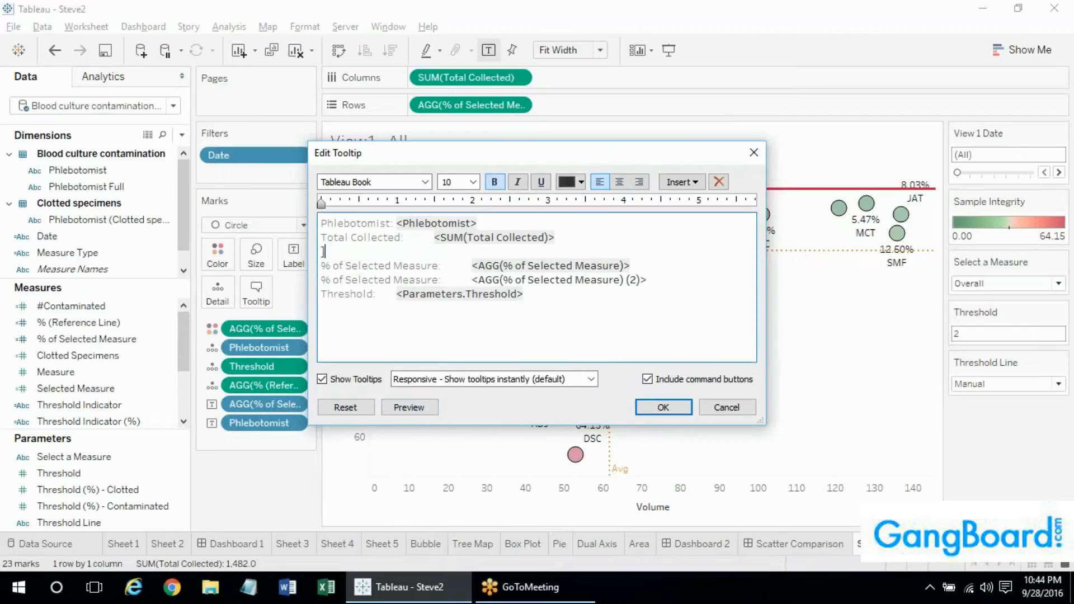
pyautogui.press('Delete')
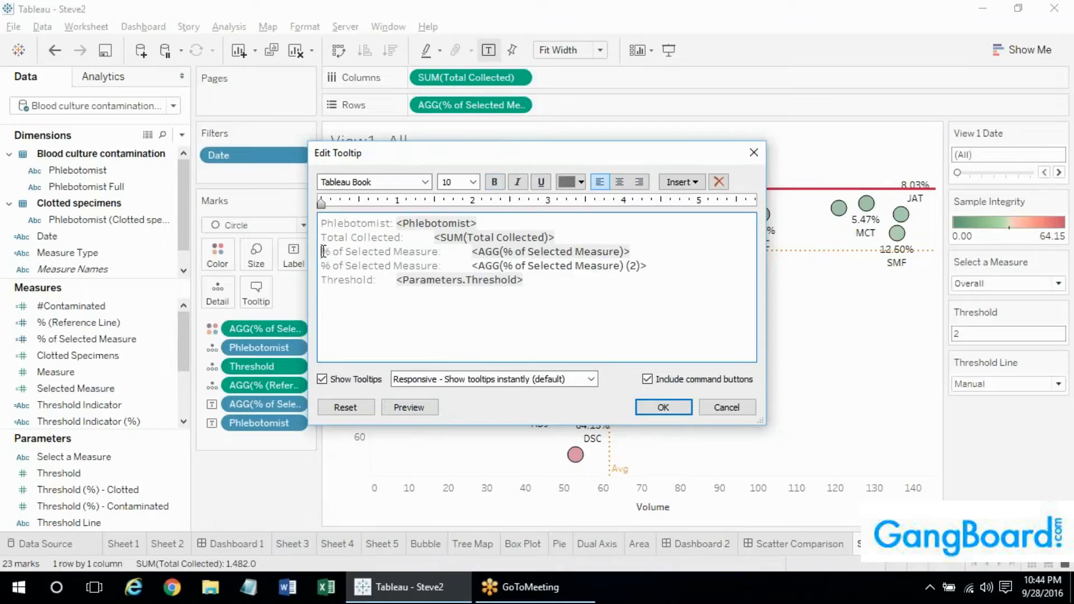
# Replace the words "Selected Measure" in the first percentage label with the Select a Measure parameter and preview the tooltip
pyautogui.moveTo(323, 252); pyautogui.dragTo(341, 255)
pyautogui.click(354, 256)
pyautogui.moveTo(347, 254); pyautogui.dragTo(438, 255)
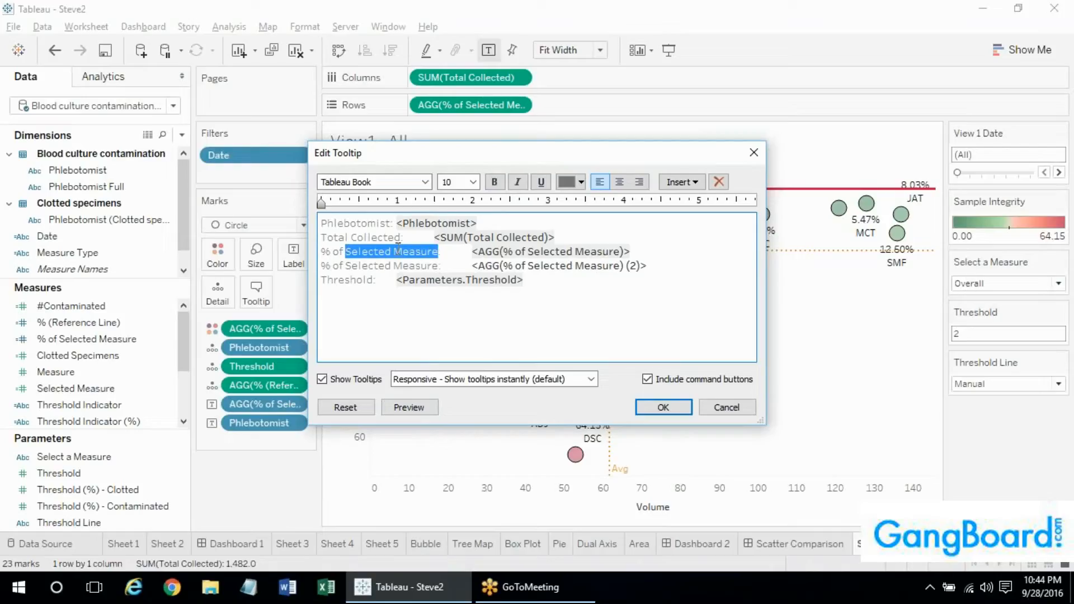
pyautogui.click(688, 183)
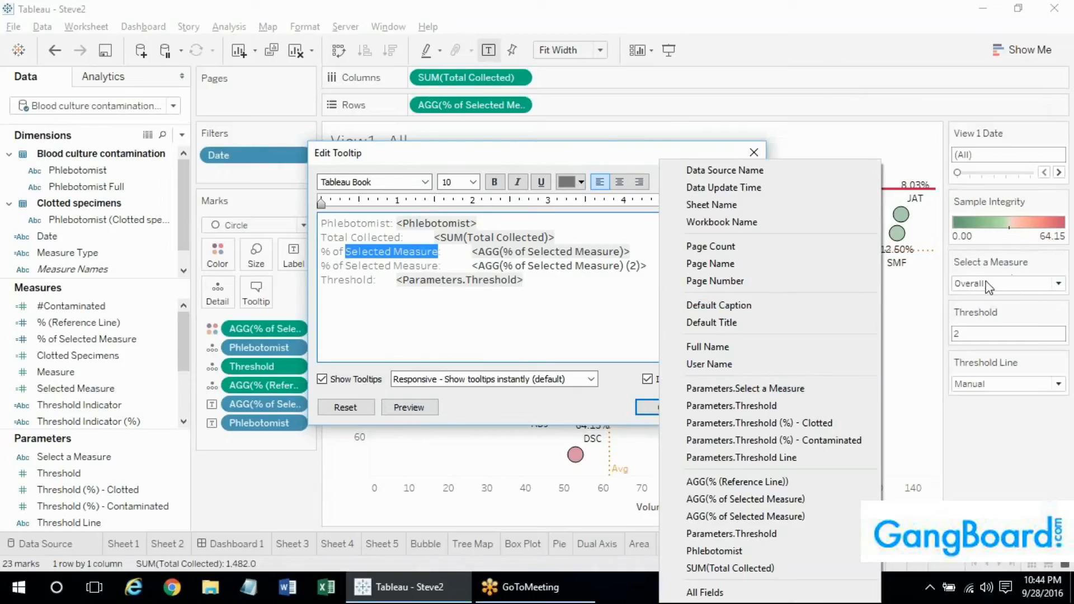
pyautogui.click(730, 388)
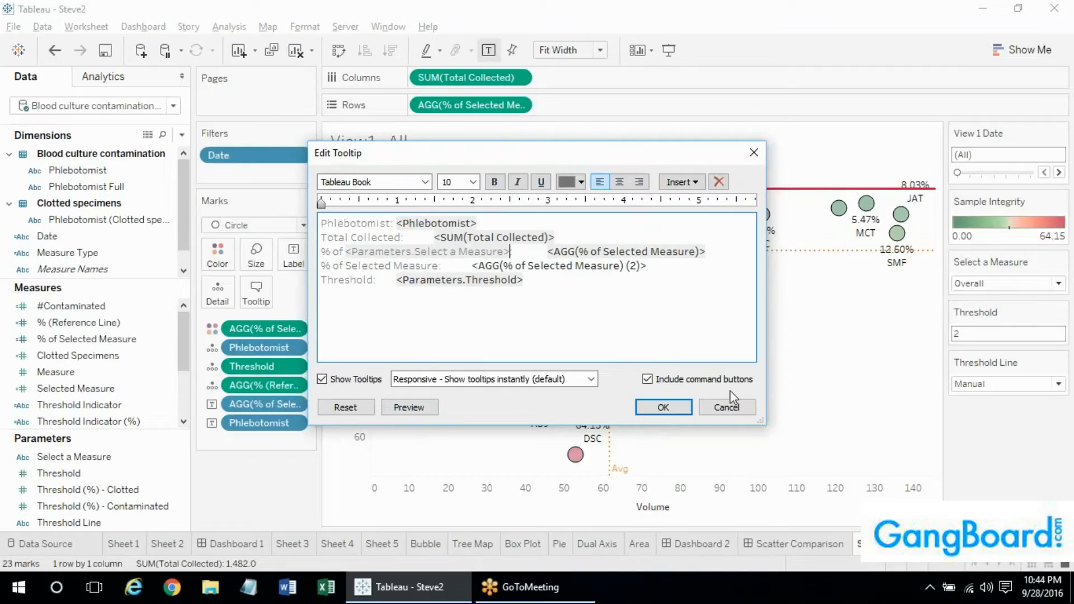
pyautogui.click(398, 409)
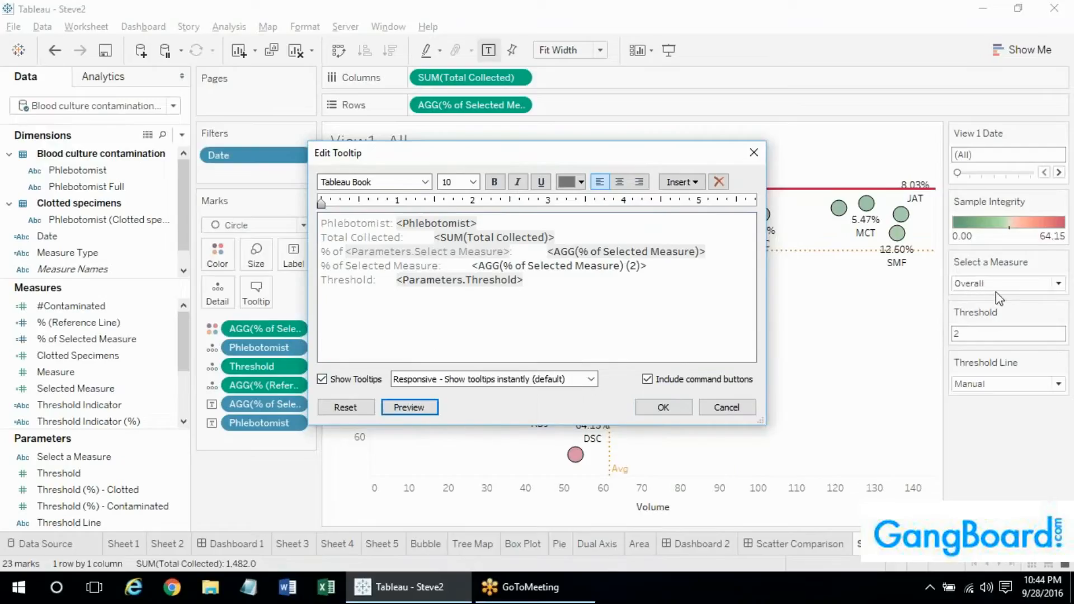
pyautogui.click(404, 408)
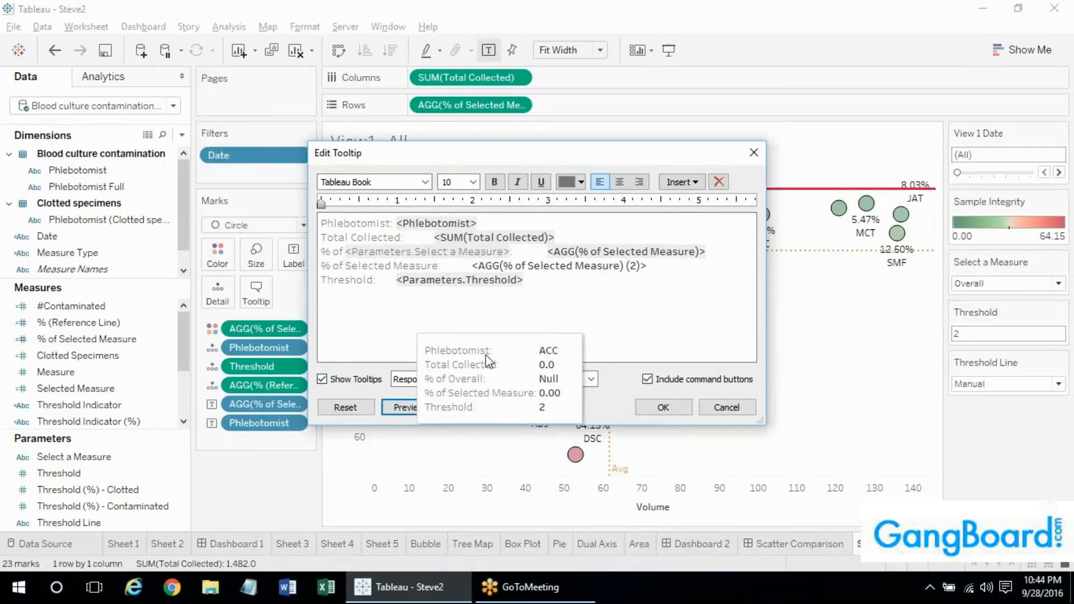
# Delete the duplicate % of Selected Measure row from the tooltip and apply the tooltip changes
pyautogui.click(404, 288)
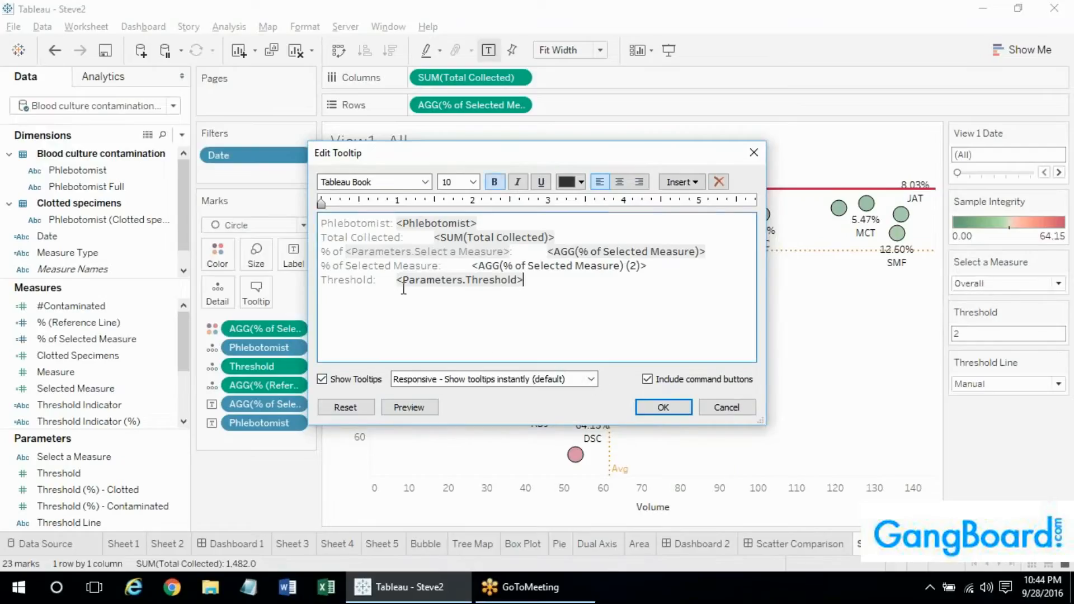
pyautogui.moveTo(650, 267); pyautogui.dragTo(323, 267)
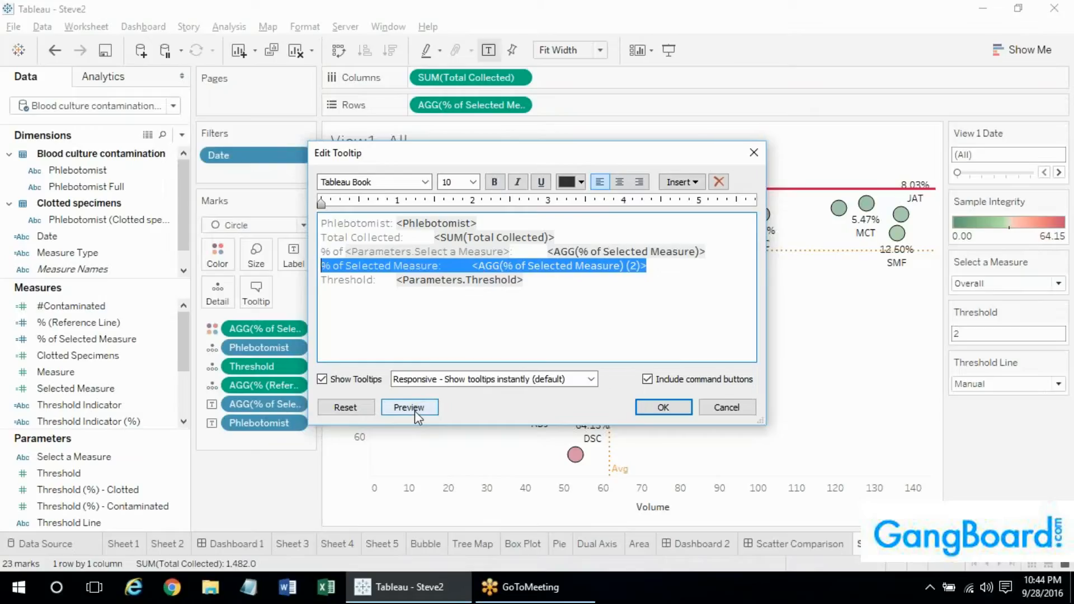
pyautogui.moveTo(665, 266); pyautogui.dragTo(308, 269)
pyautogui.press('Delete')
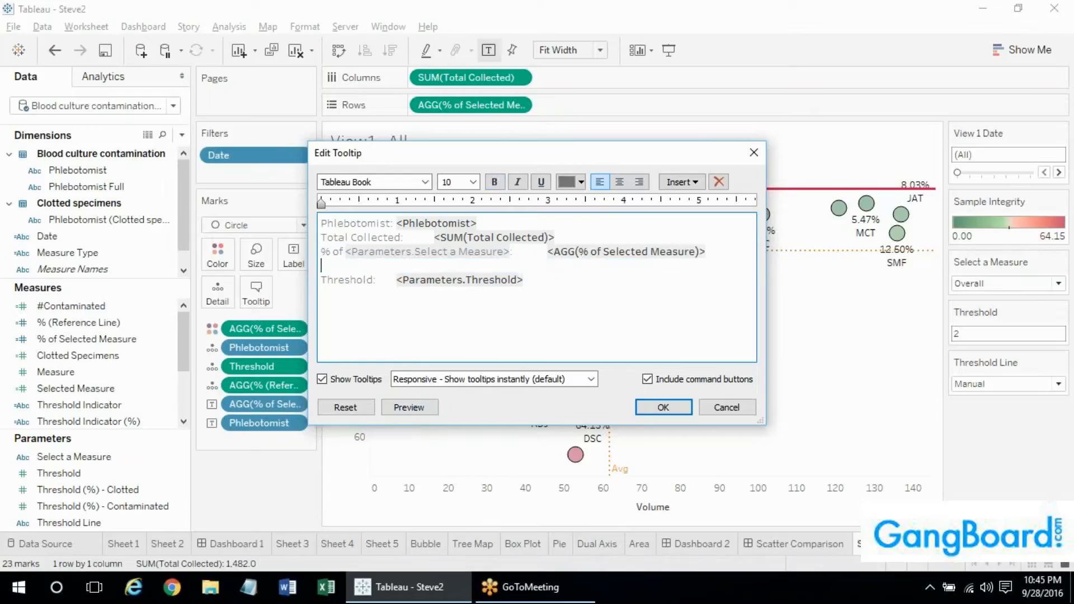
pyautogui.press('Delete')
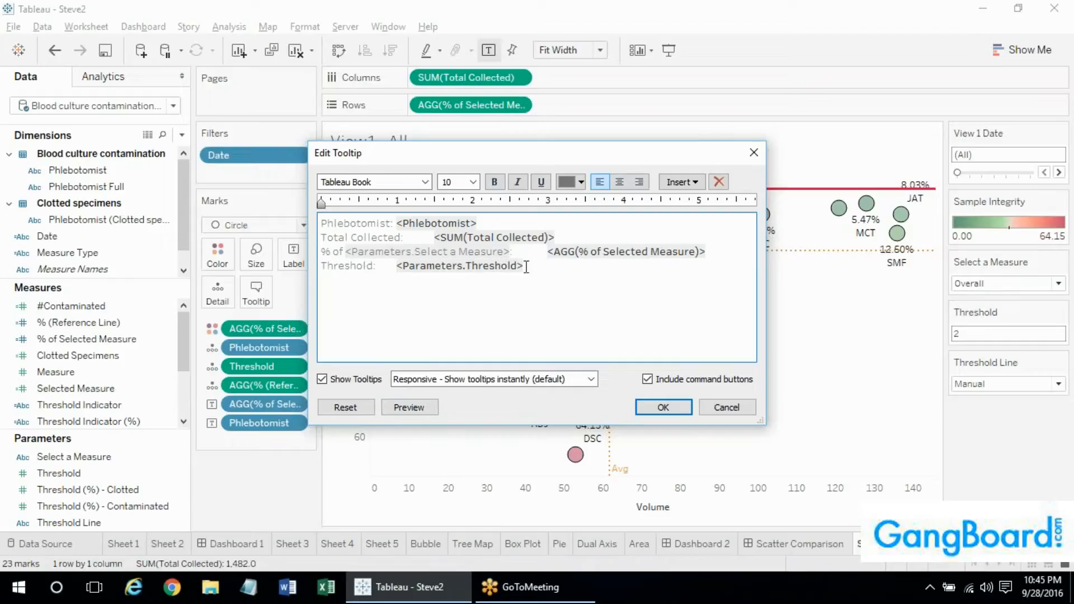
pyautogui.doubleClick(490, 267)
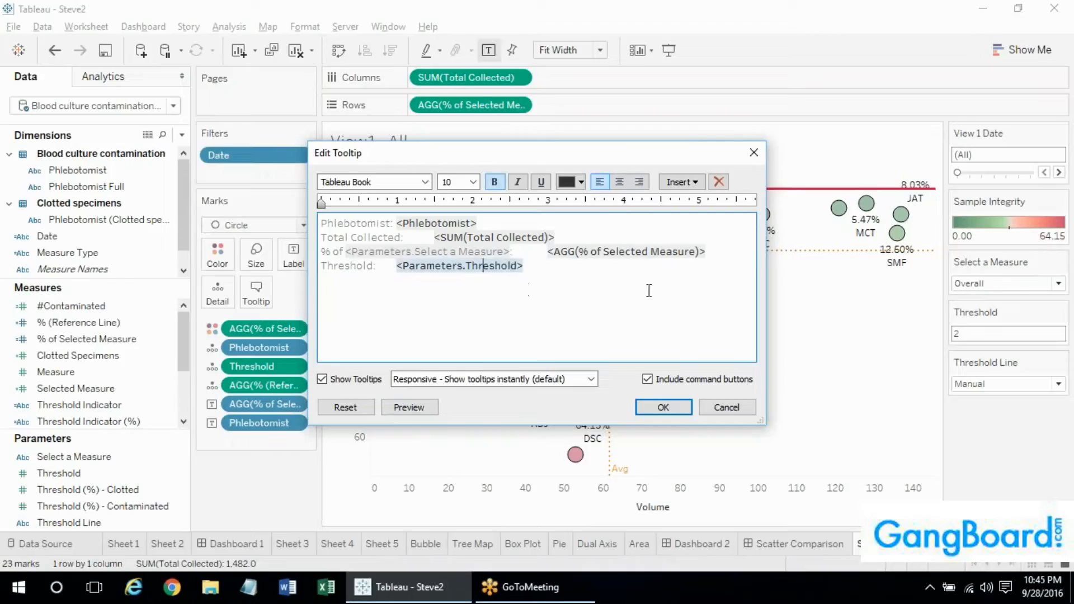
pyautogui.click(649, 407)
pyautogui.moveTo(540, 406)
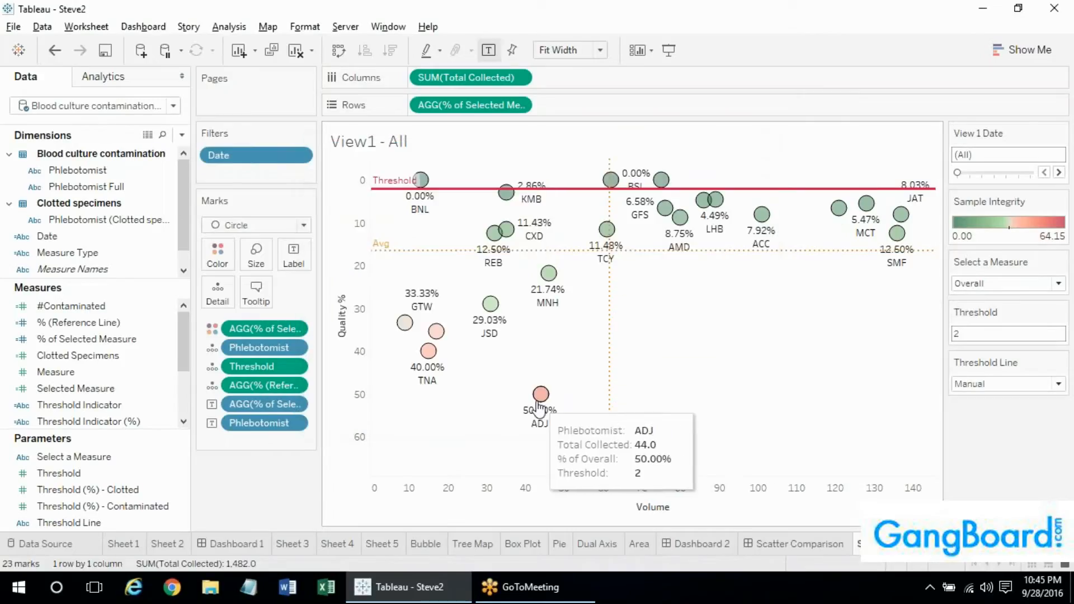
pyautogui.moveTo(490, 305)
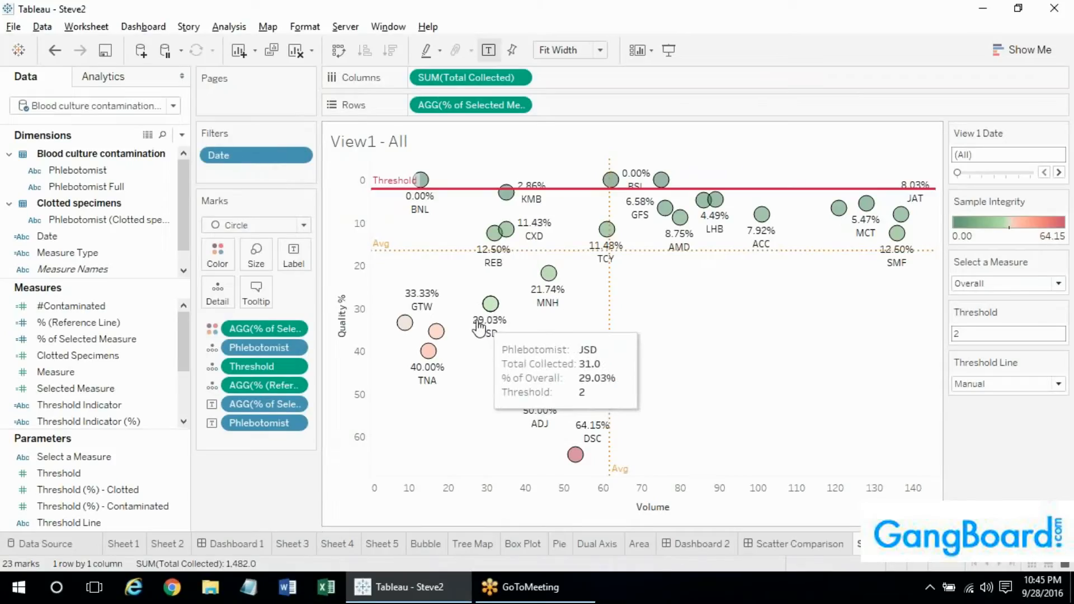
pyautogui.moveTo(437, 337)
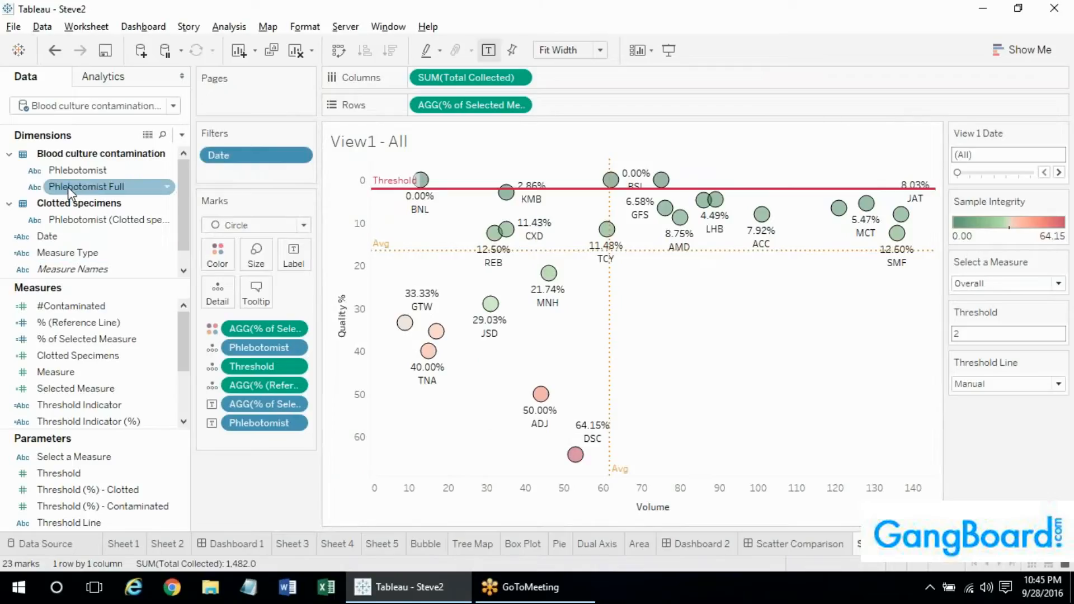
# Add the Phlebotomist Full dimension to the View1 marks as a tooltip field and open the tooltip for editing
pyautogui.moveTo(67, 191); pyautogui.dragTo(256, 294)
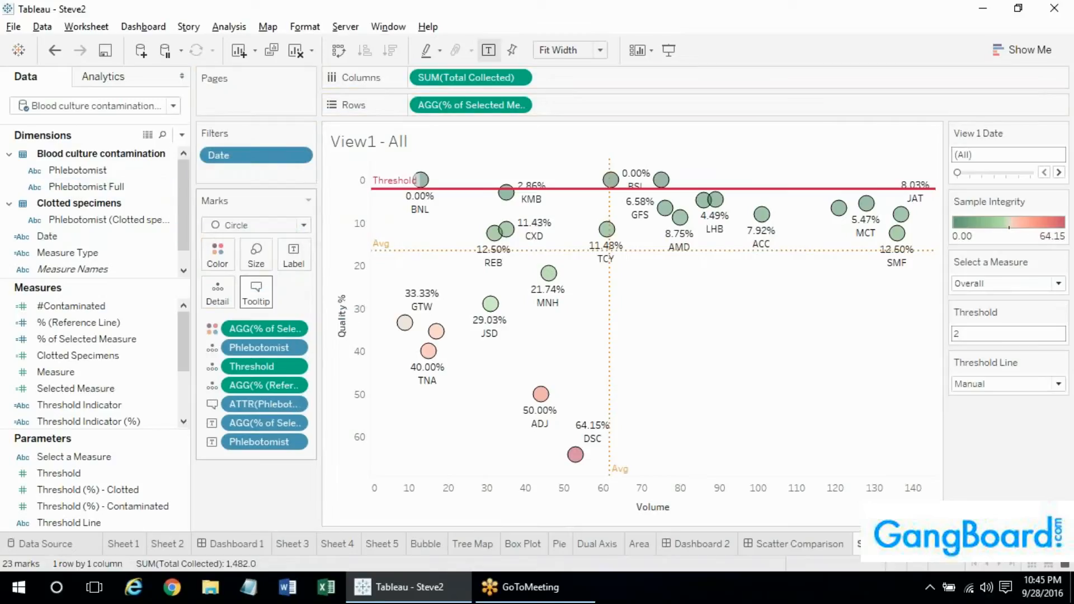
pyautogui.click(256, 295)
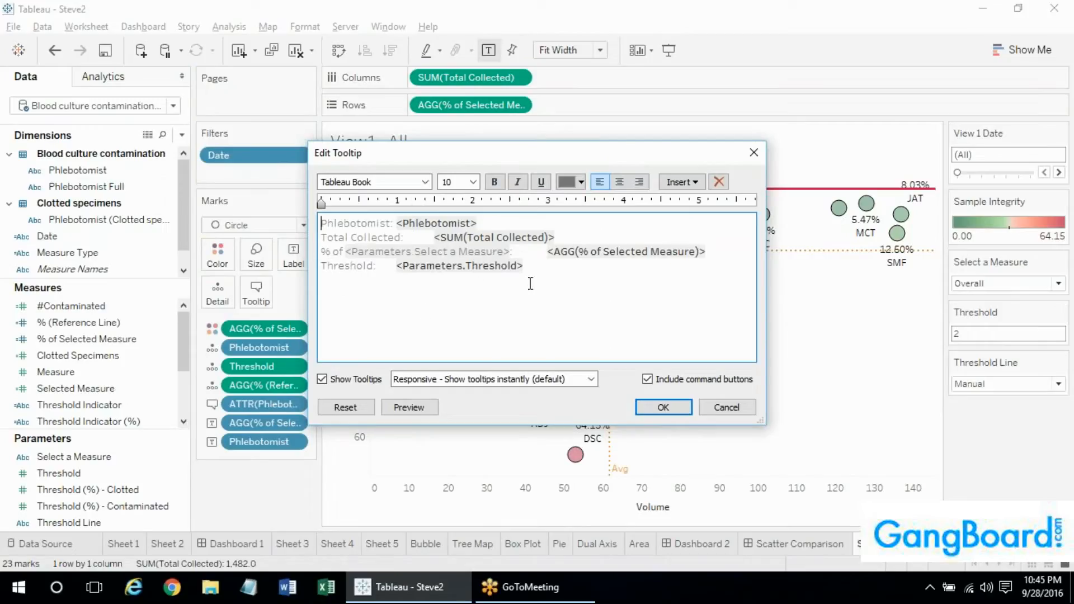
pyautogui.click(727, 407)
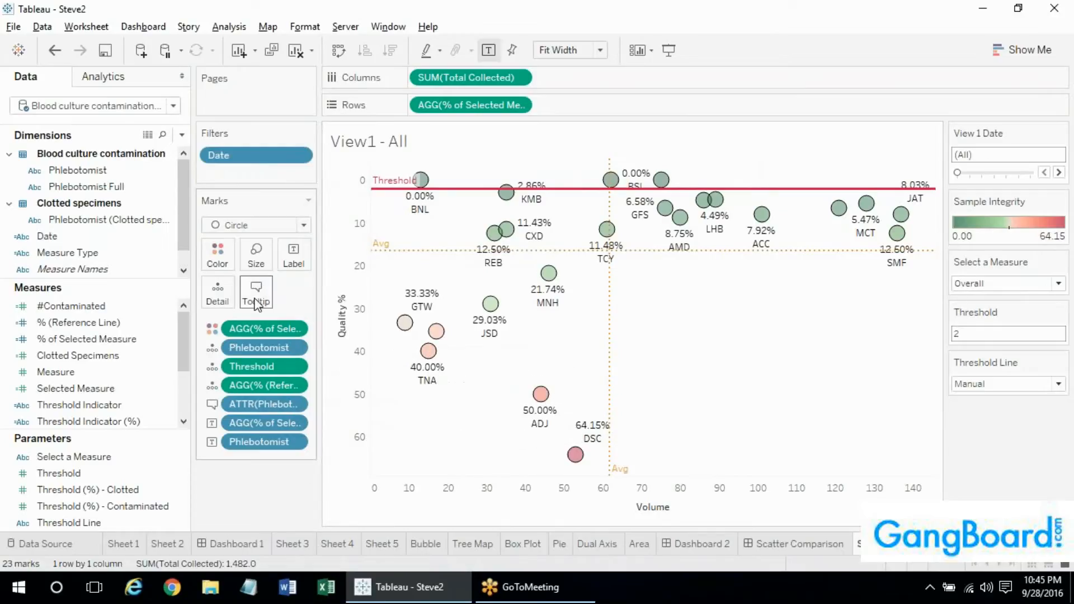
pyautogui.click(256, 288)
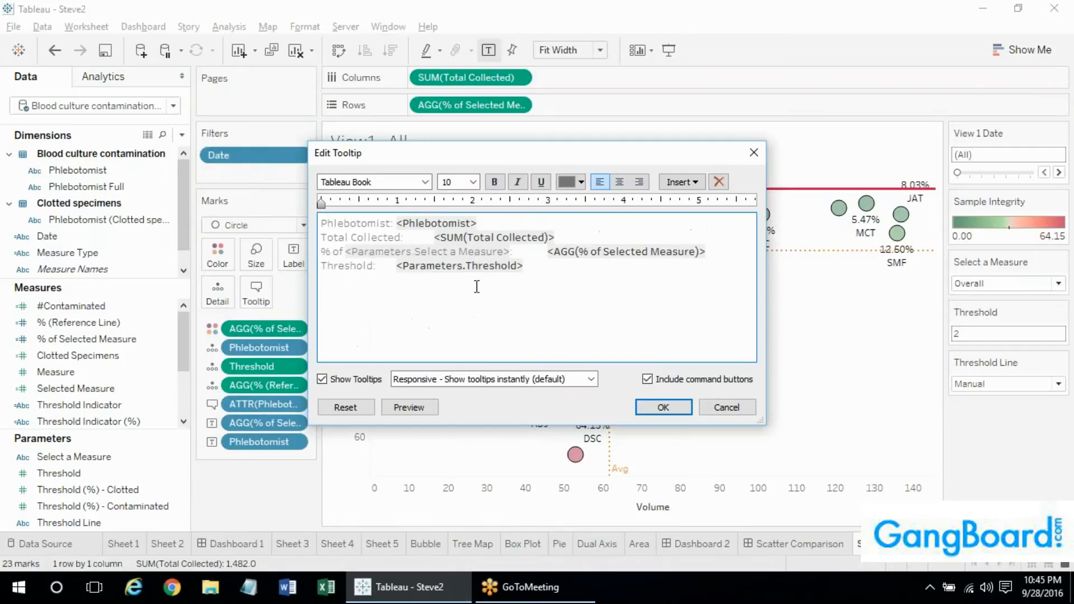
pyautogui.click(478, 224)
pyautogui.press('Return')
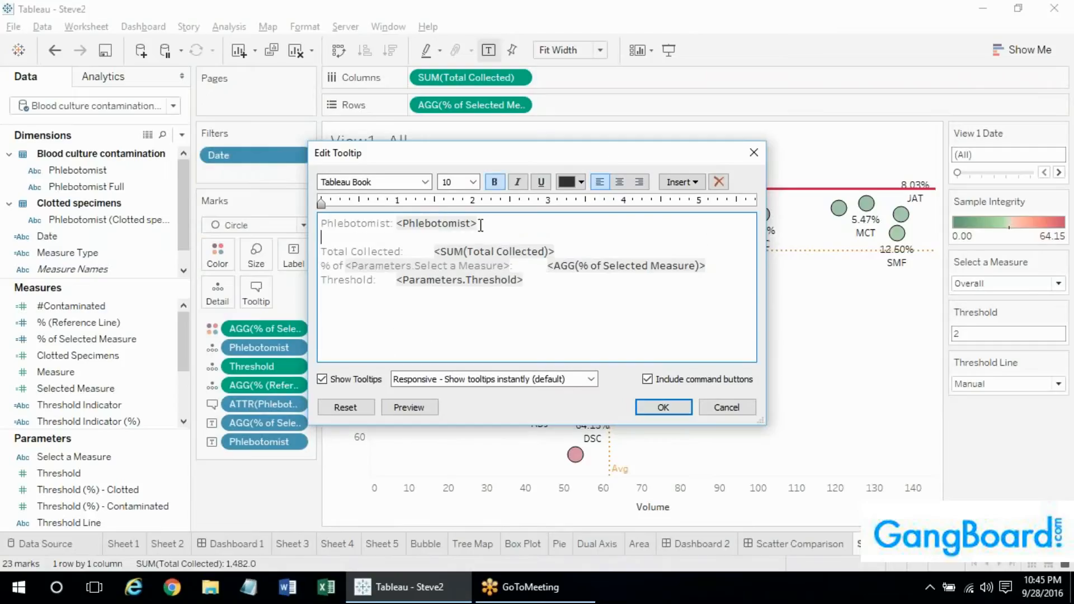
pyautogui.click(697, 185)
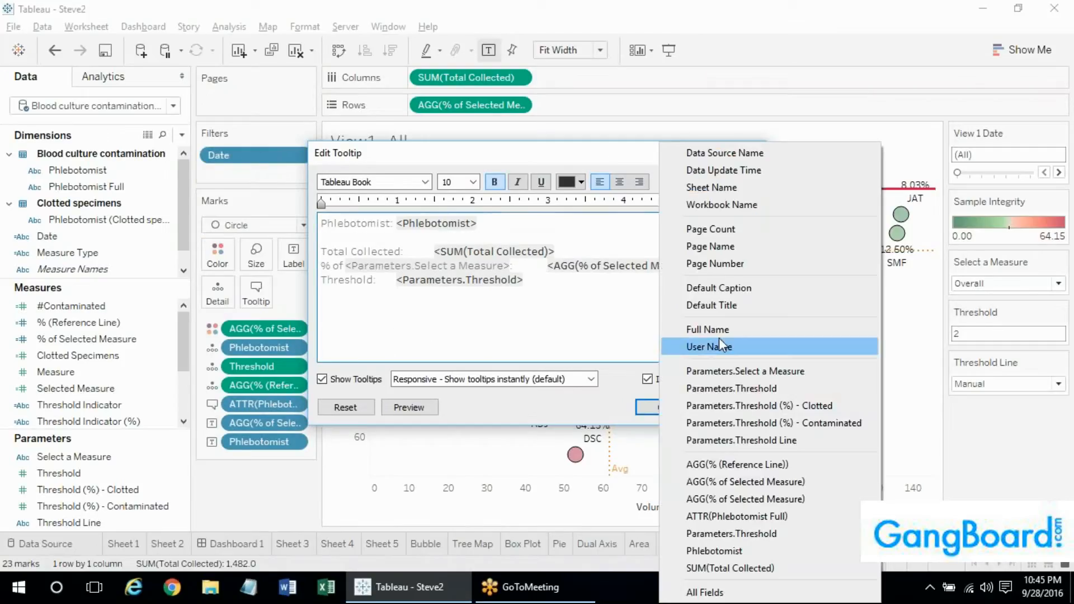
pyautogui.click(724, 516)
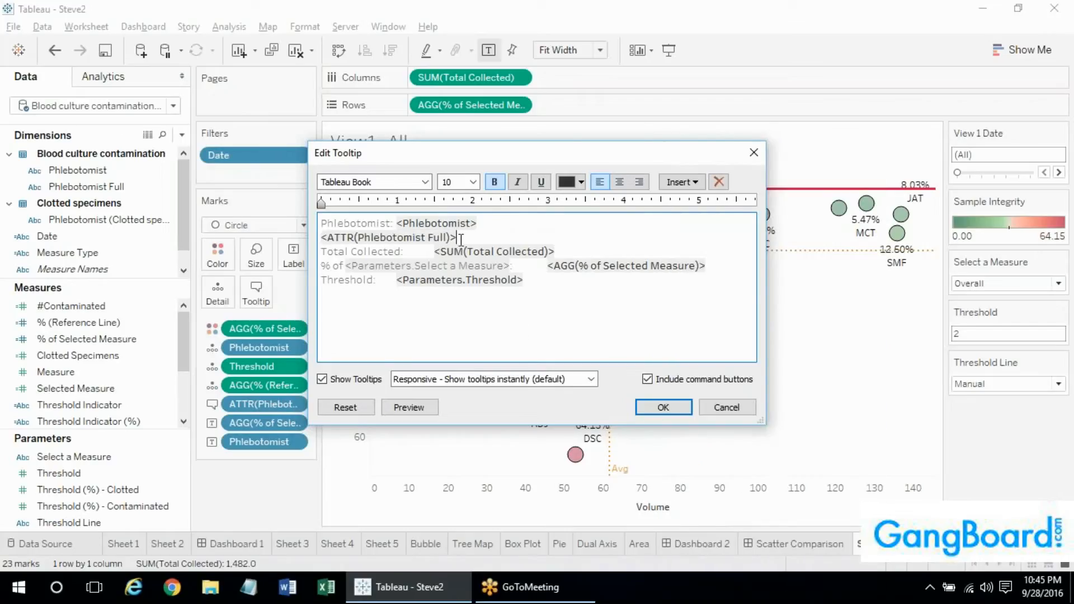
pyautogui.moveTo(464, 238); pyautogui.dragTo(300, 239)
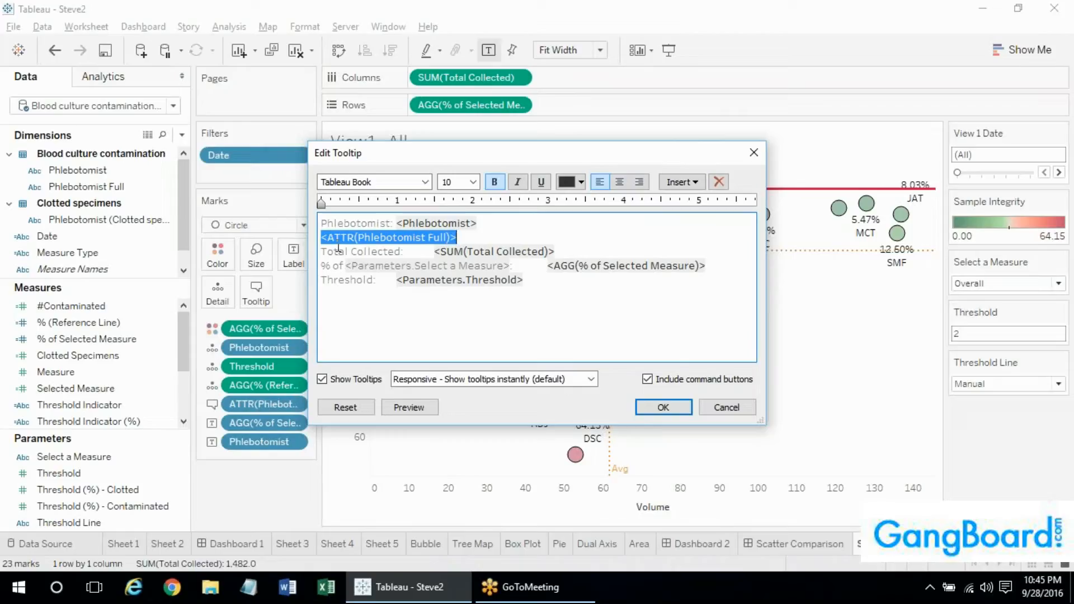
pyautogui.press('BackSpace')
# Replace the Phlebotomist field in the tooltip with ATTR(Phlebotomist Full), remove the blank line below it and apply the changes
pyautogui.moveTo(397, 224); pyautogui.dragTo(503, 230)
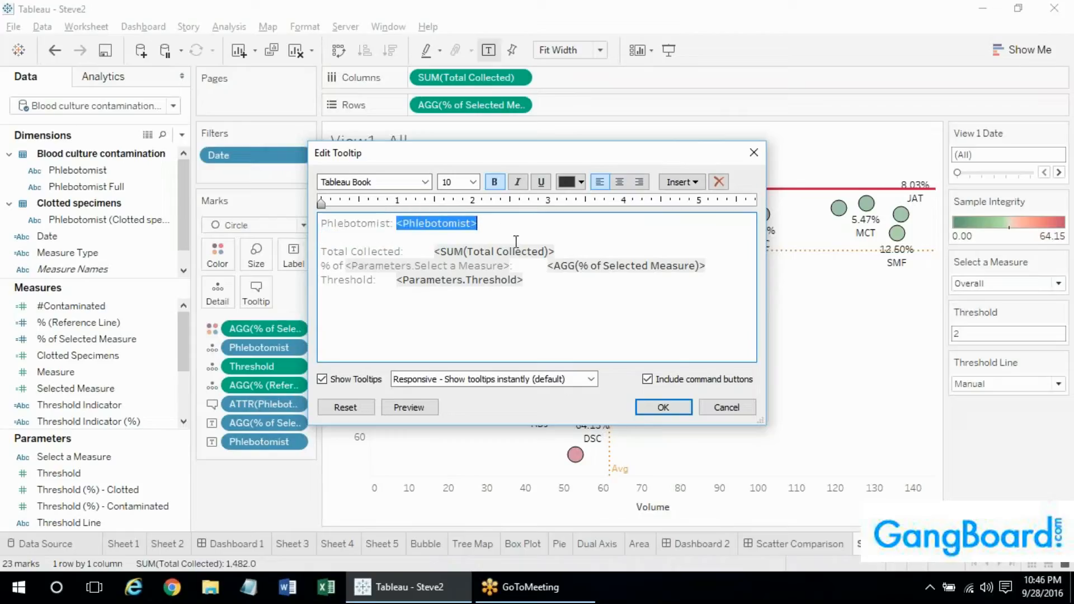
pyautogui.click(516, 240)
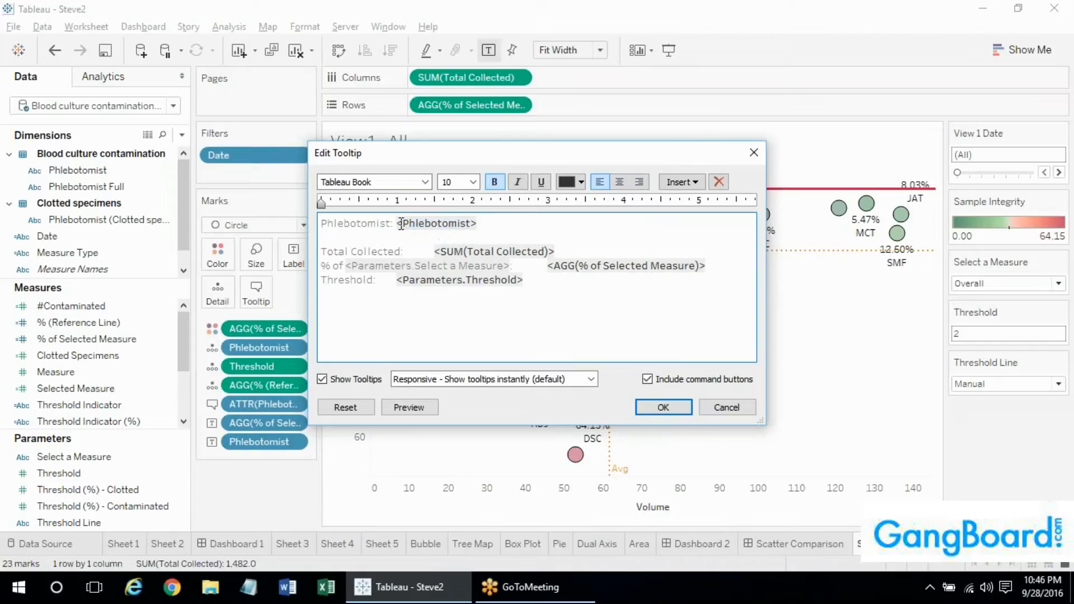
pyautogui.moveTo(399, 224); pyautogui.dragTo(504, 226)
pyautogui.click(504, 228)
pyautogui.click(477, 239)
pyautogui.doubleClick(400, 223)
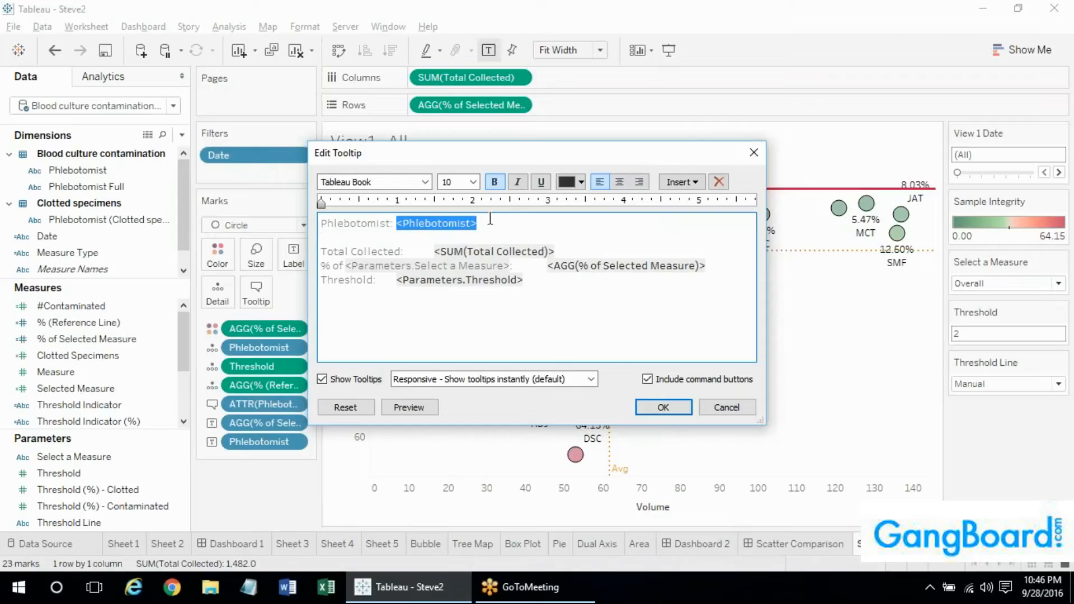
pyautogui.click(683, 183)
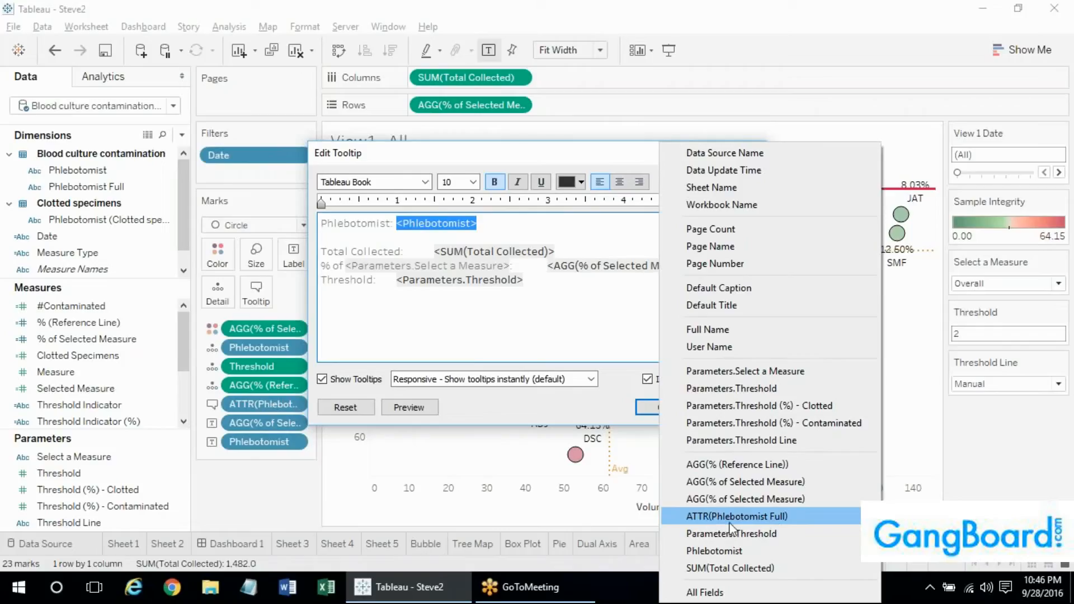
pyautogui.click(771, 519)
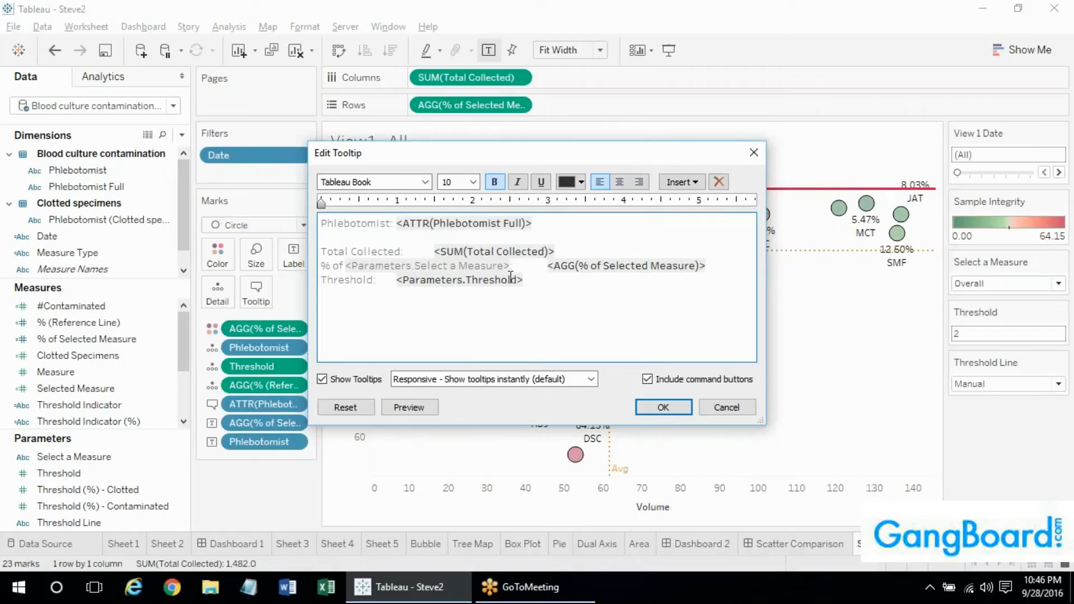
pyautogui.press('Delete')
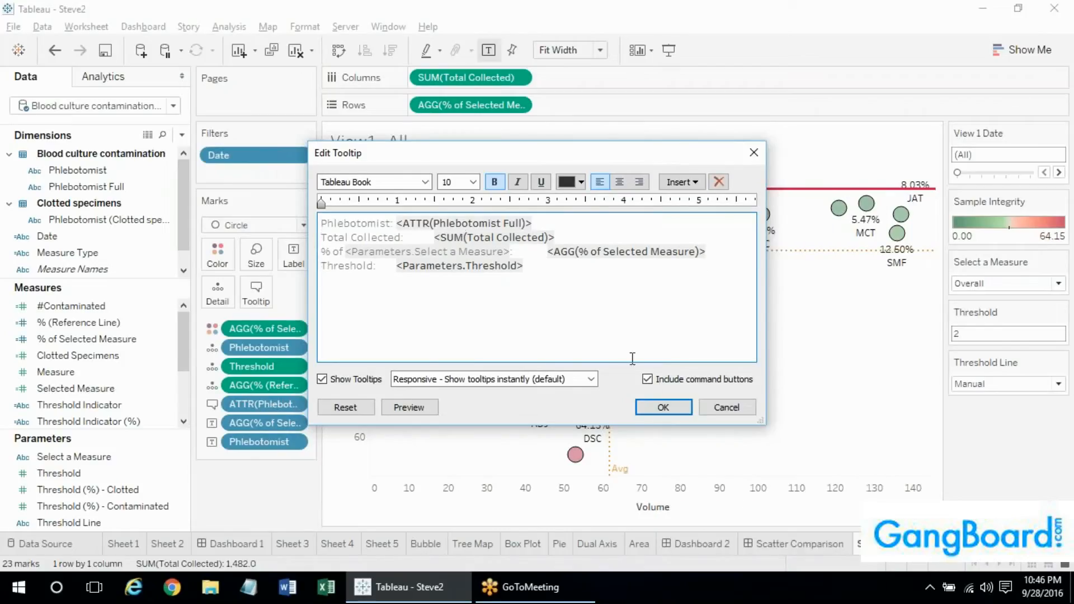
pyautogui.click(658, 409)
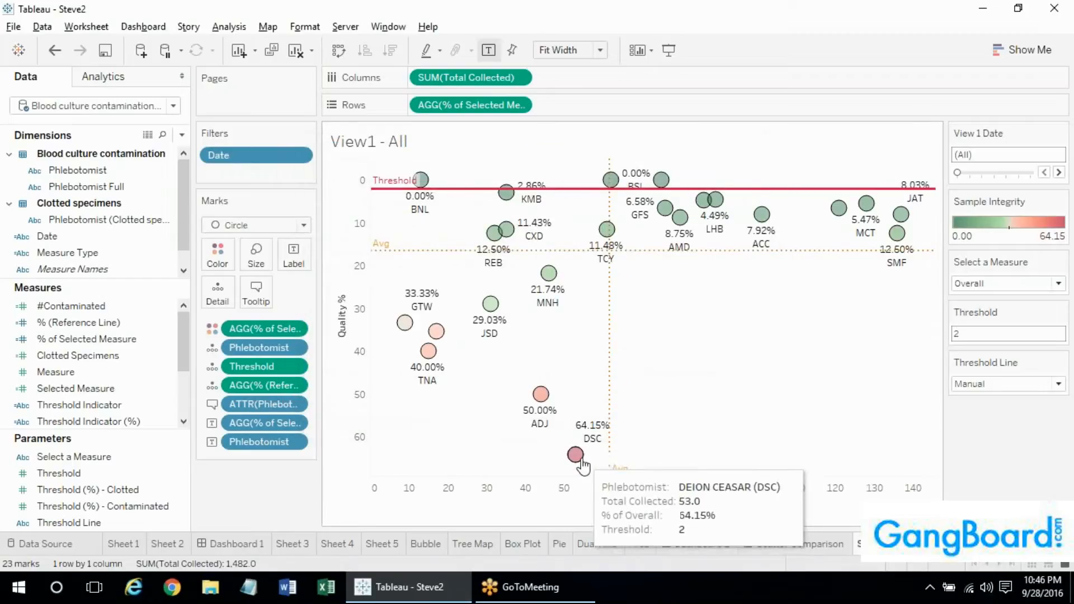
# Examine the tooltips of several View1 marks for the full phlebotomist name and the selected-measure percentage
pyautogui.moveTo(541, 413)
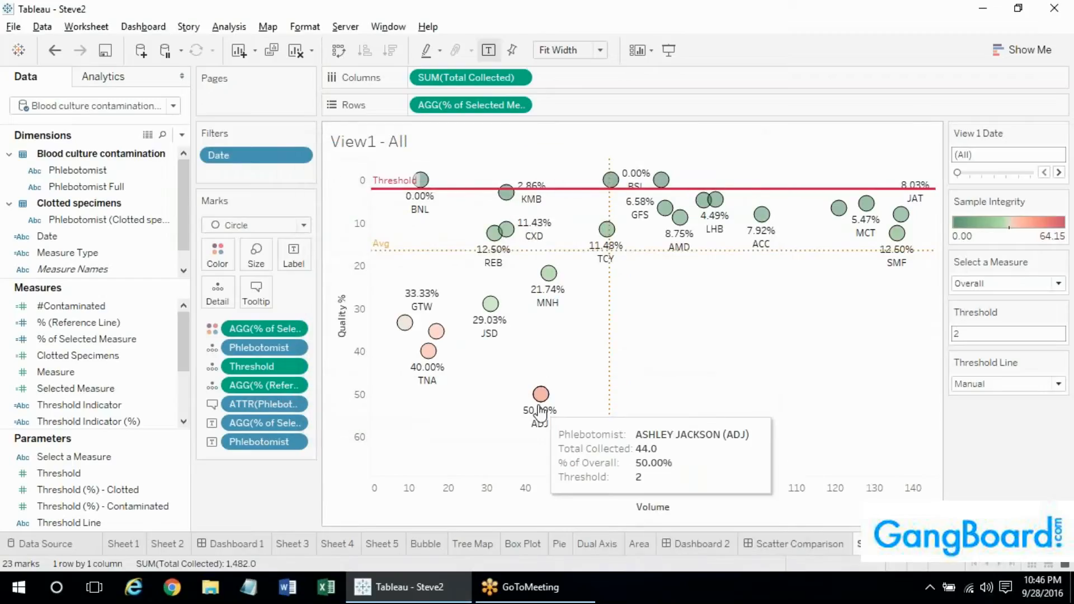
pyautogui.moveTo(488, 335)
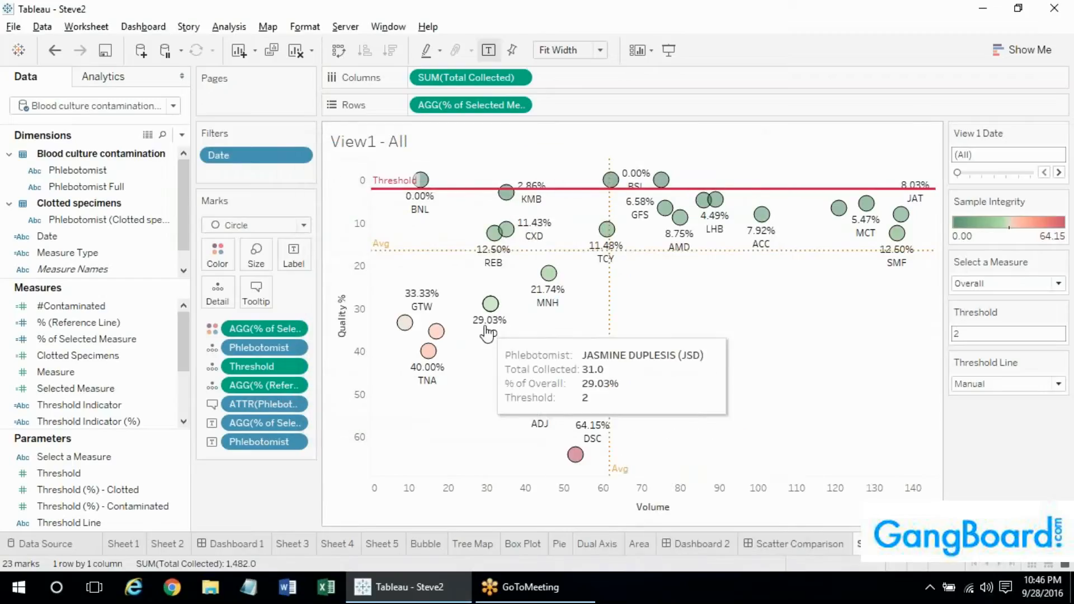
pyautogui.moveTo(436, 332)
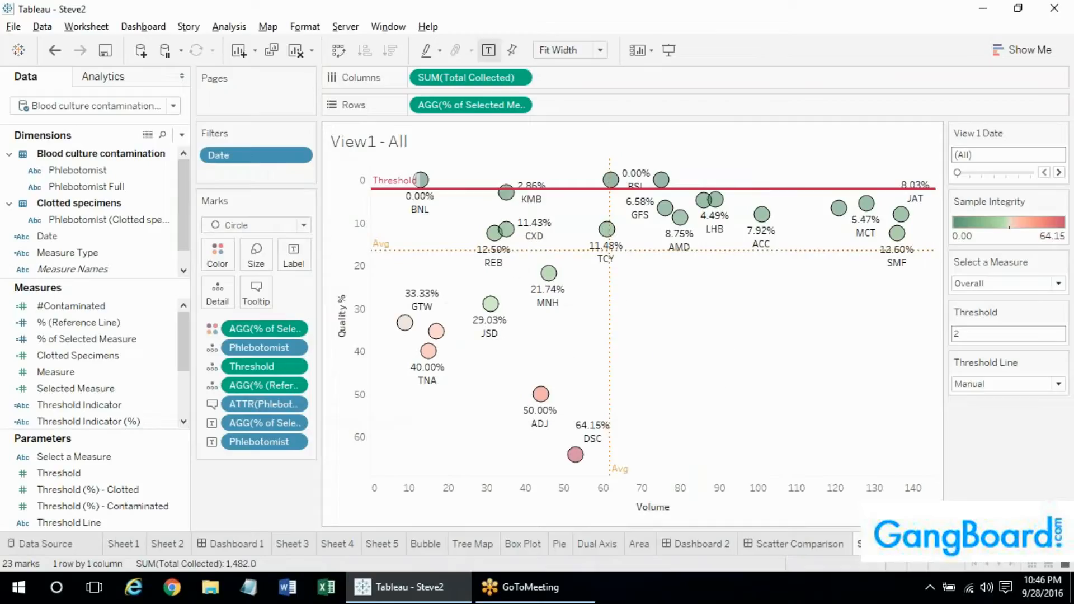
pyautogui.moveTo(420, 213)
pyautogui.moveTo(897, 271)
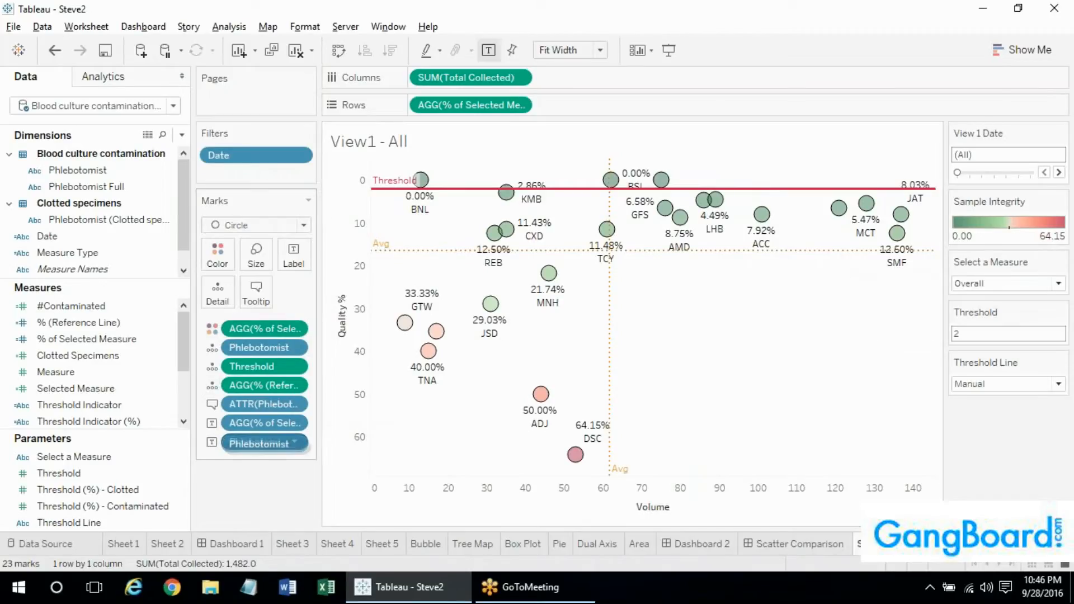
# Try removing the Phlebotomist field from the View1 mark labels, and undo the removal
pyautogui.moveTo(238, 443); pyautogui.dragTo(250, 489)
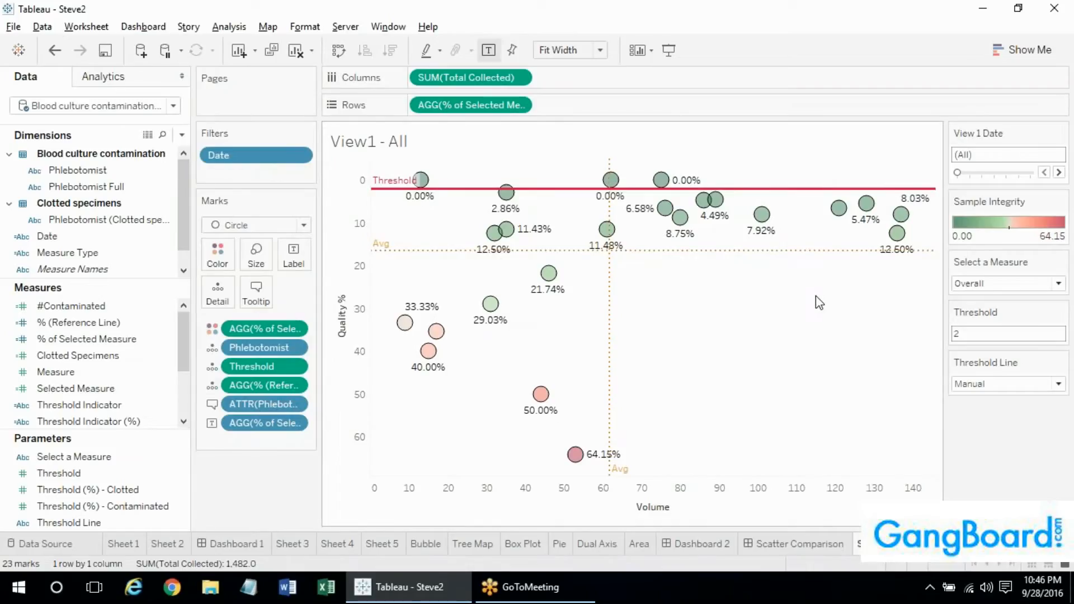
pyautogui.hotkey('ctrl', 'z')
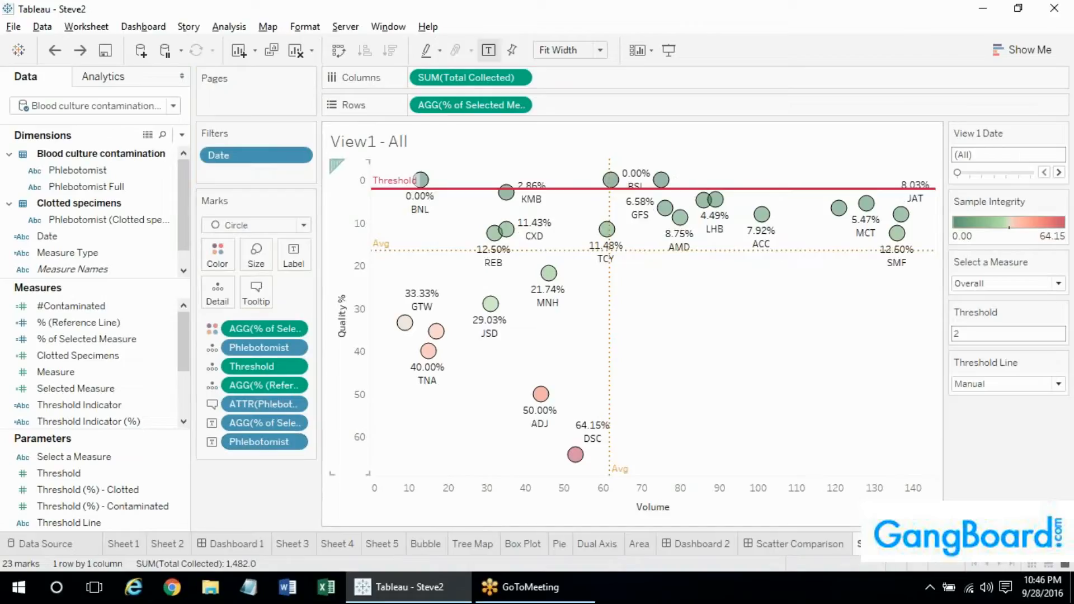
pyautogui.moveTo(550, 312)
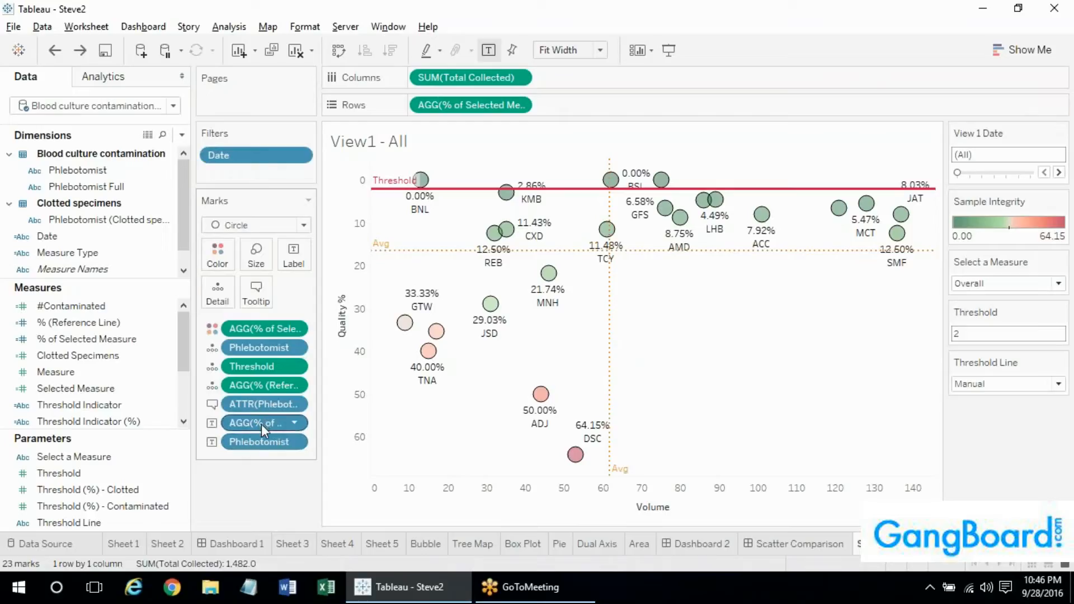
# Move the % of Selected Measure label field below Phlebotomist, and remove it so only Phlebotomist labels the marks
pyautogui.moveTo(261, 425); pyautogui.dragTo(257, 455)
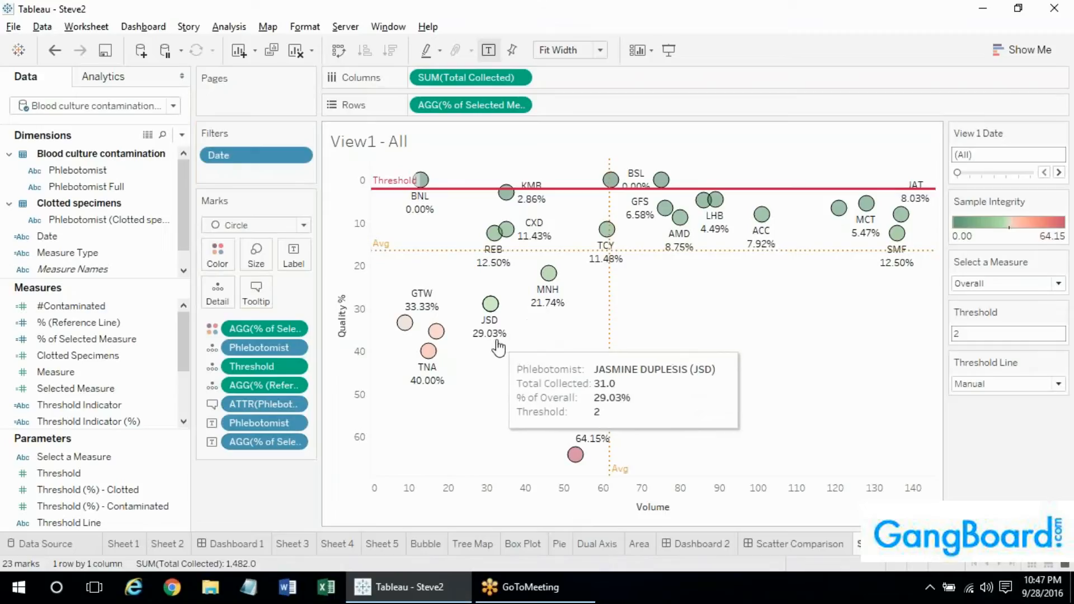
pyautogui.moveTo(546, 392)
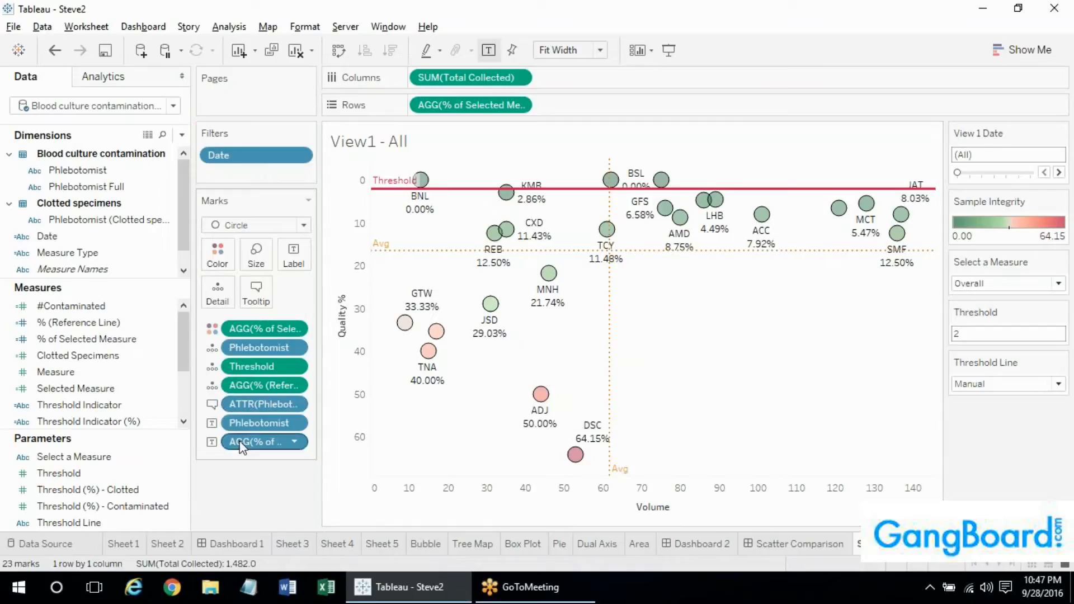
pyautogui.moveTo(241, 442)
pyautogui.mouseDown()
pyautogui.moveTo(239, 477)
pyautogui.moveTo(245, 445)
pyautogui.mouseUp()
pyautogui.moveTo(241, 448); pyautogui.dragTo(243, 494)
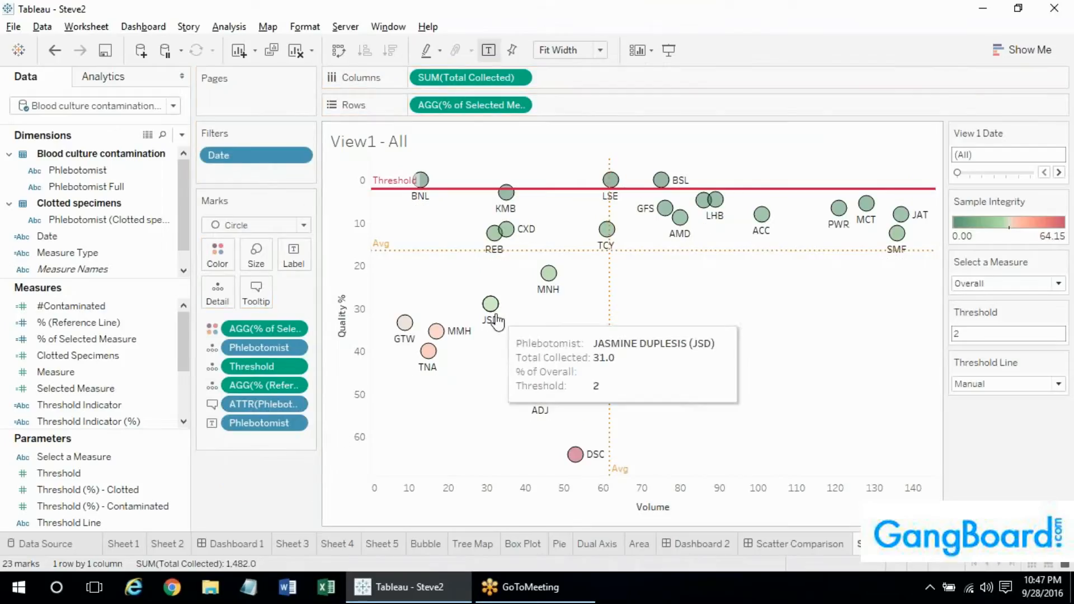
pyautogui.moveTo(430, 339)
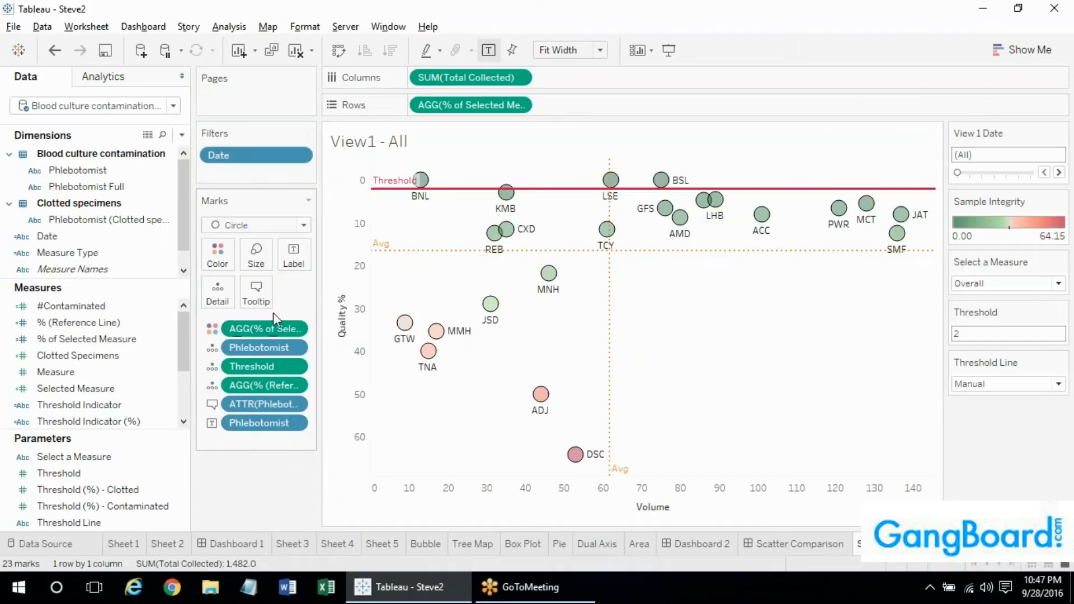
# Open the View1 tooltip for editing and insert the AGG(% of Selected Measure) field at the end of the percentage row
pyautogui.click(259, 297)
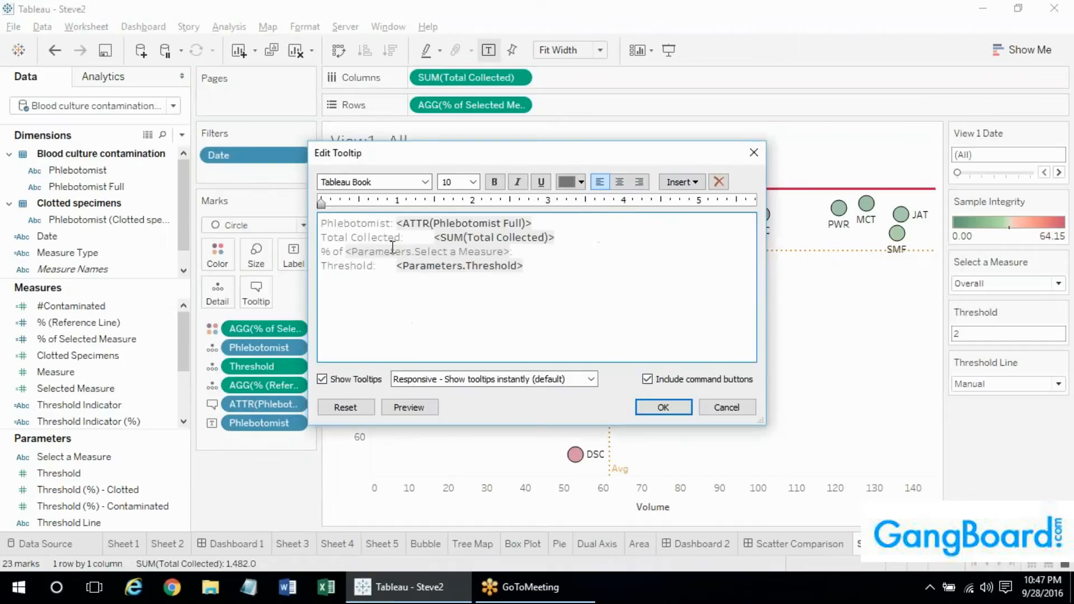
pyautogui.click(567, 250)
pyautogui.click(682, 183)
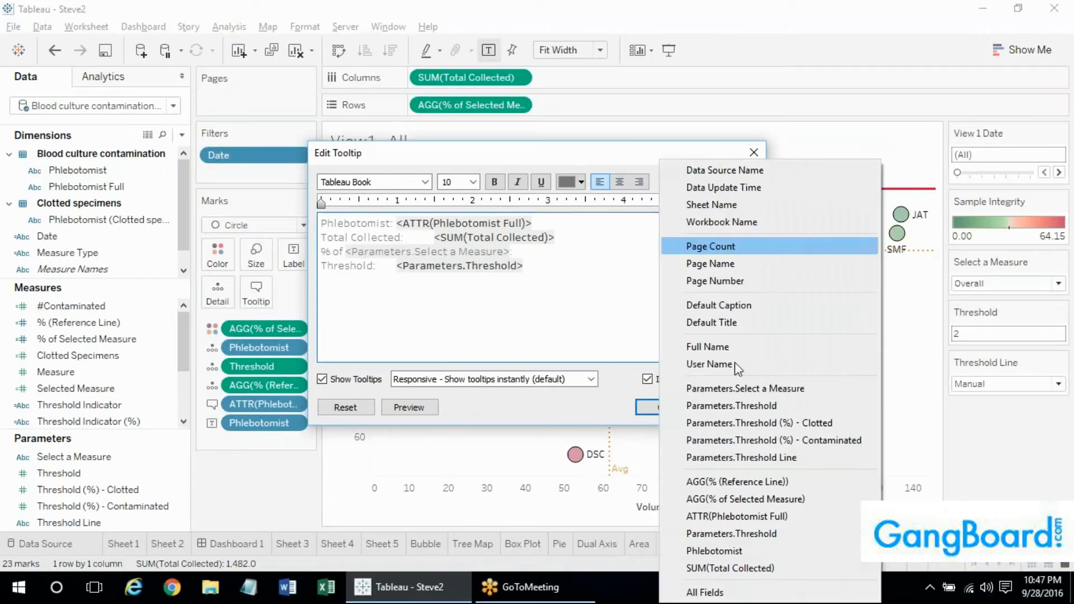
pyautogui.click(728, 498)
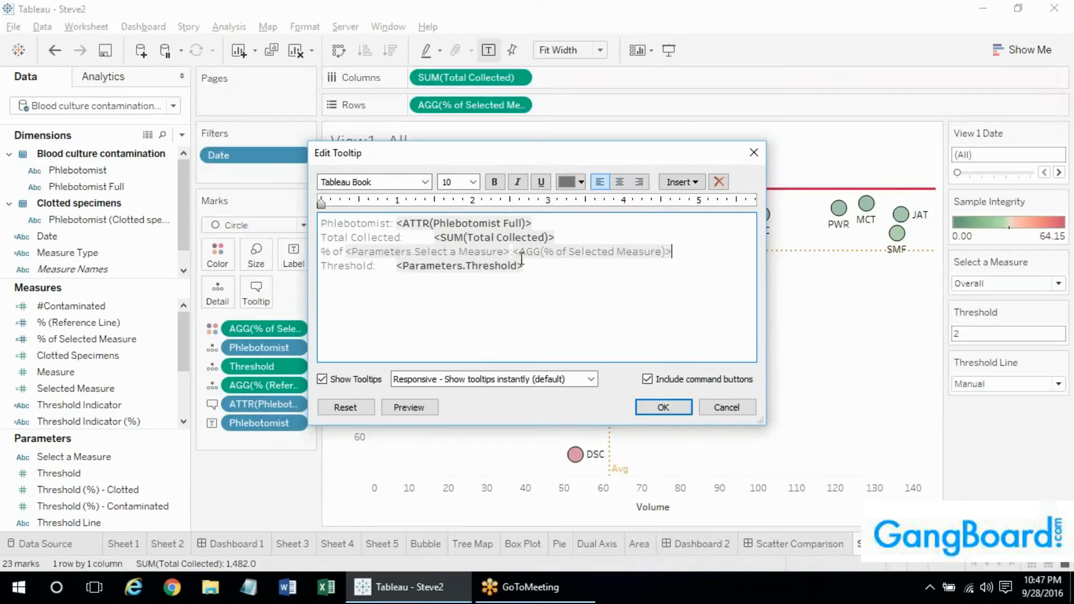
pyautogui.moveTo(514, 251); pyautogui.dragTo(672, 252)
pyautogui.click(607, 263)
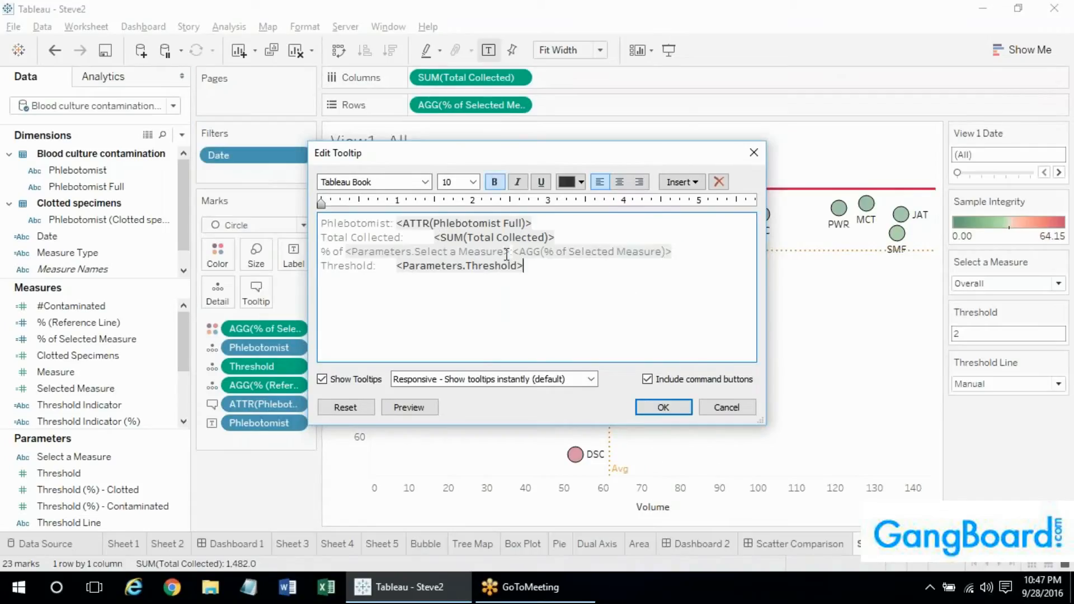
# Replace the inserted percentage field with the spacing and bold "<S" fragment copied from the Total Collected row
pyautogui.moveTo(514, 252); pyautogui.dragTo(565, 253)
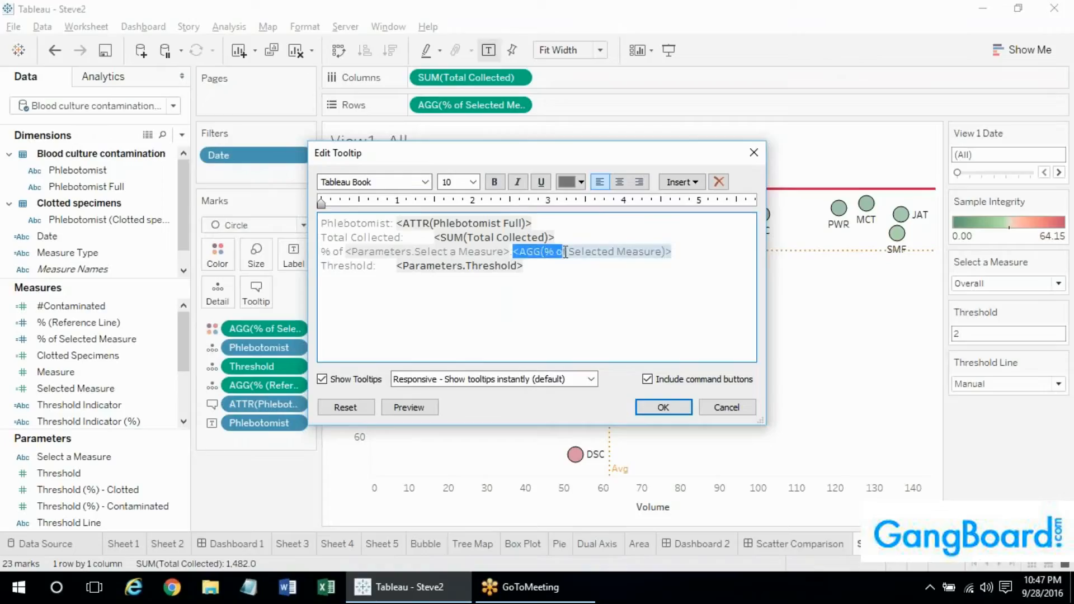
pyautogui.click(435, 238)
pyautogui.moveTo(407, 240); pyautogui.dragTo(681, 254)
pyautogui.hotkey('ctrl', 'c')
pyautogui.hotkey('ctrl', 'v')
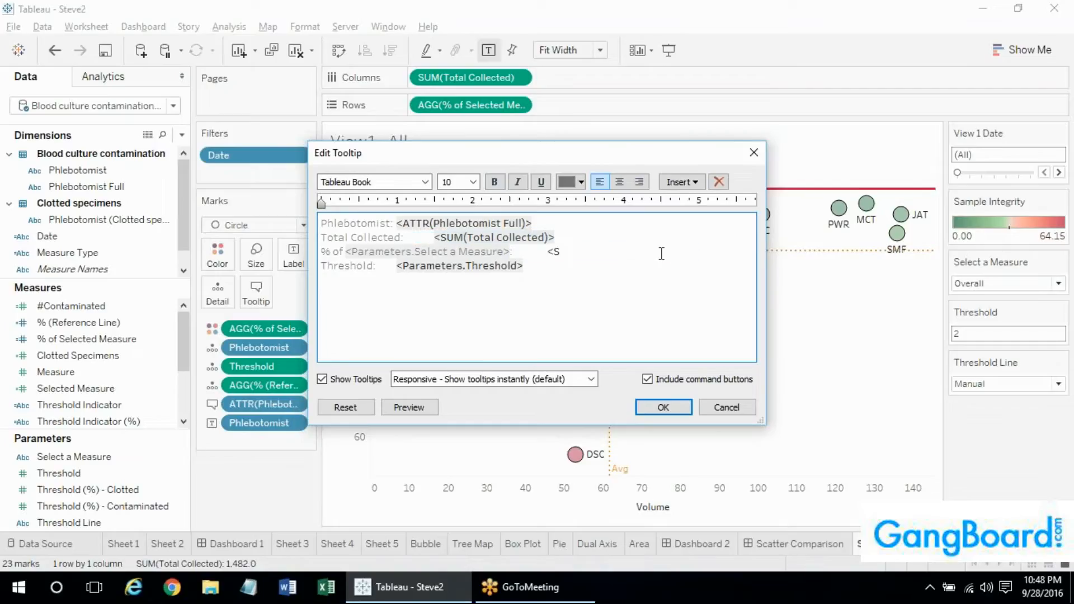
# Try replacing the pasted "<S" fragment with AGG(% of Selected Measure), and undo the insertion
pyautogui.moveTo(579, 251); pyautogui.dragTo(546, 252)
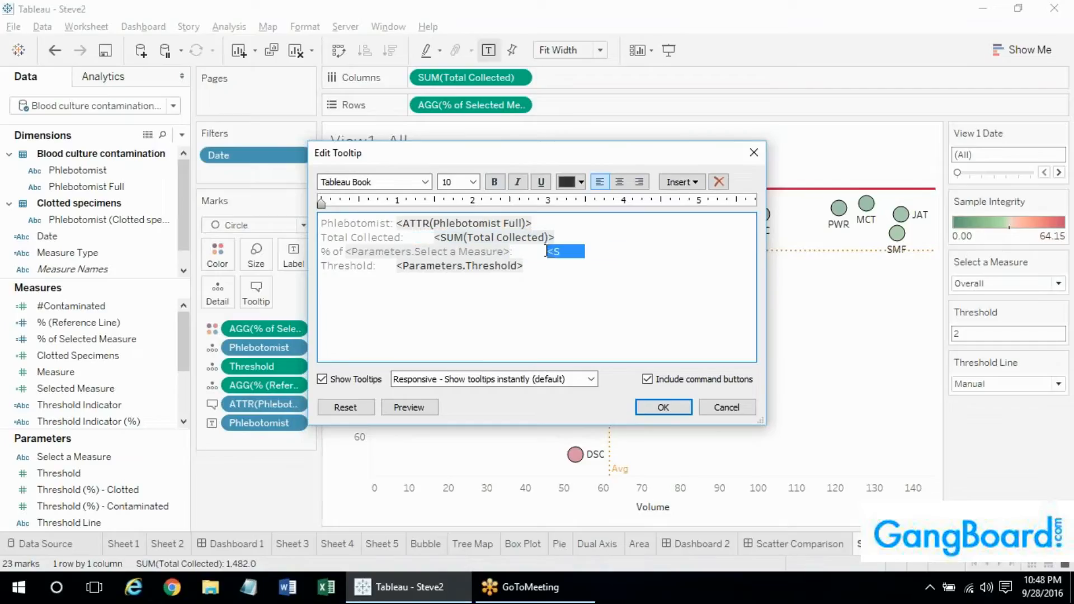
pyautogui.click(679, 194)
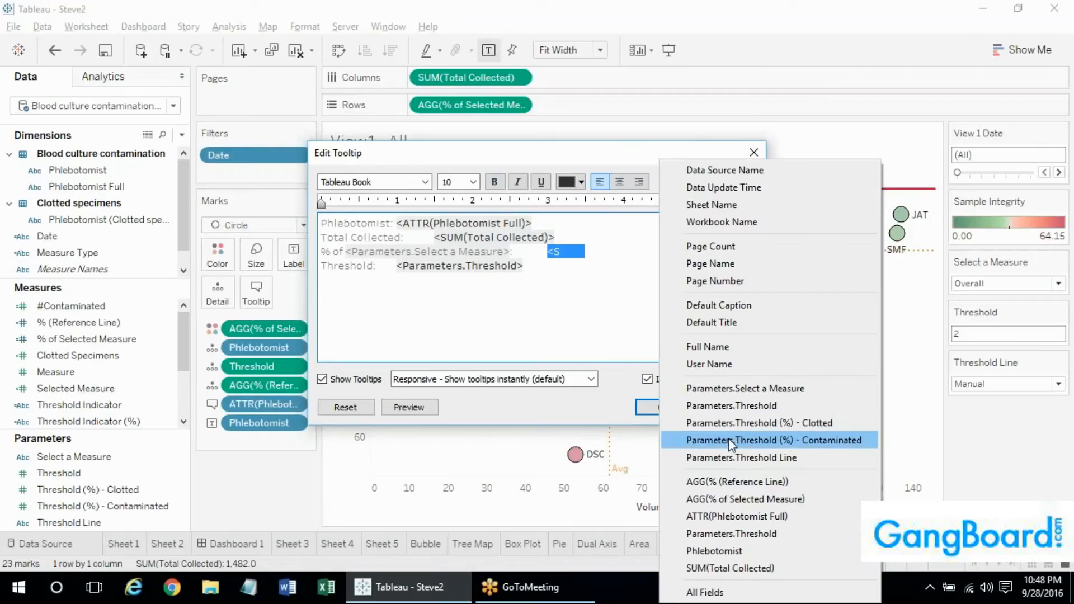
pyautogui.click(730, 499)
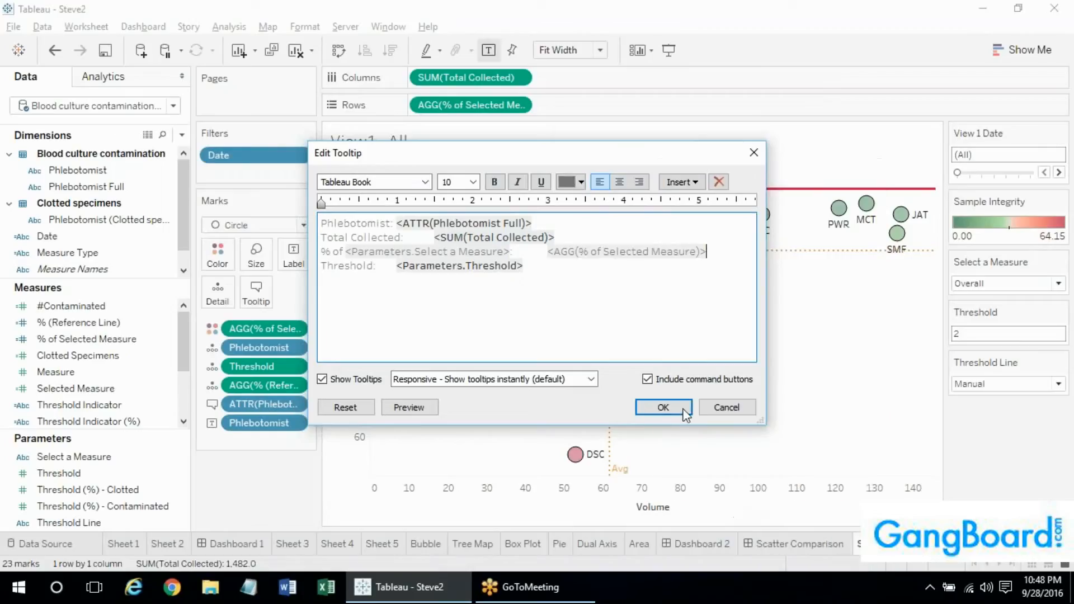
pyautogui.hotkey('ctrl', 'z')
# Insert AGG(% of Selected Measure) in bold after the "<S" fragment, delete the fragment, and apply the tooltip changes
pyautogui.click(560, 251)
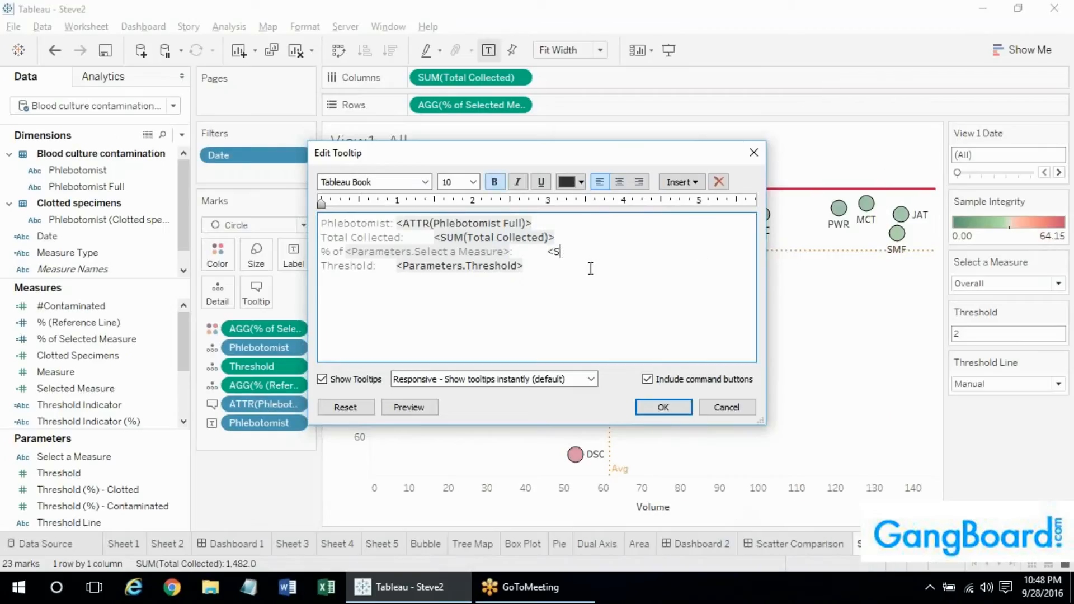
pyautogui.click(696, 185)
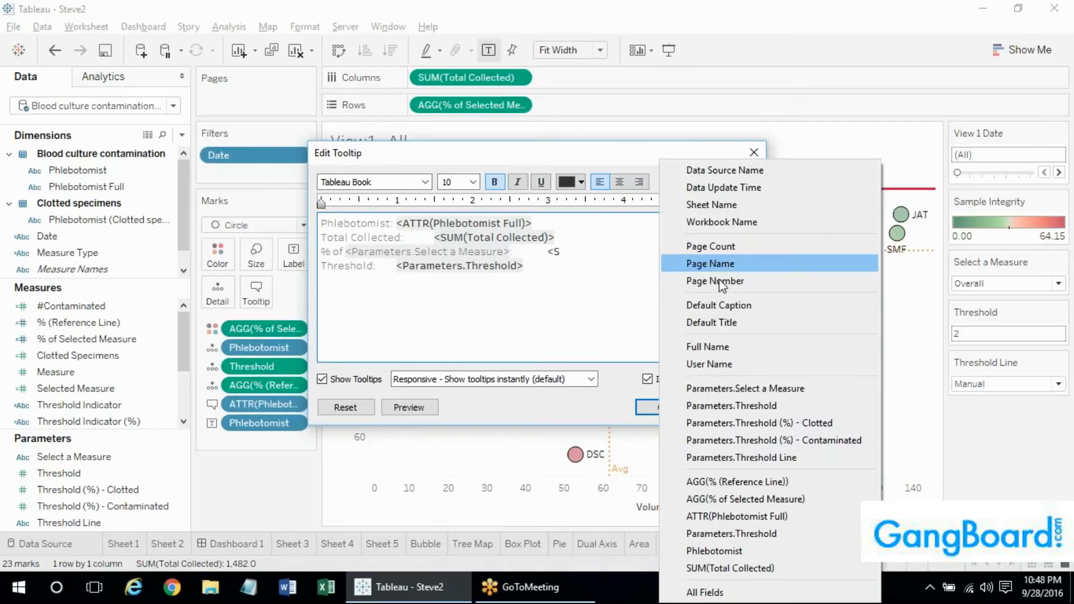
pyautogui.click(727, 499)
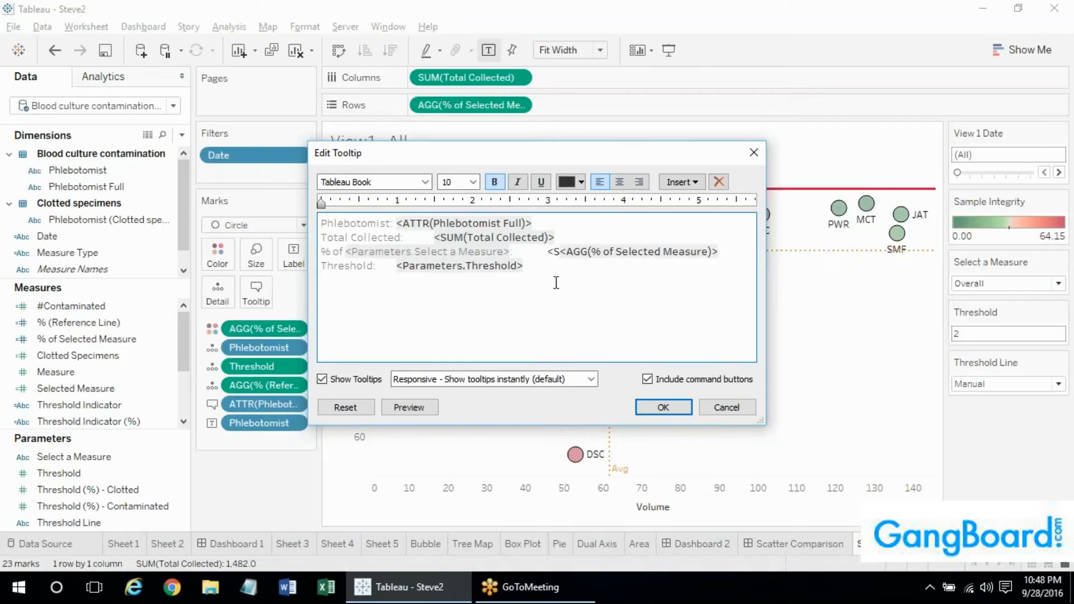
pyautogui.press('BackSpace')
pyautogui.press('BackSpace')
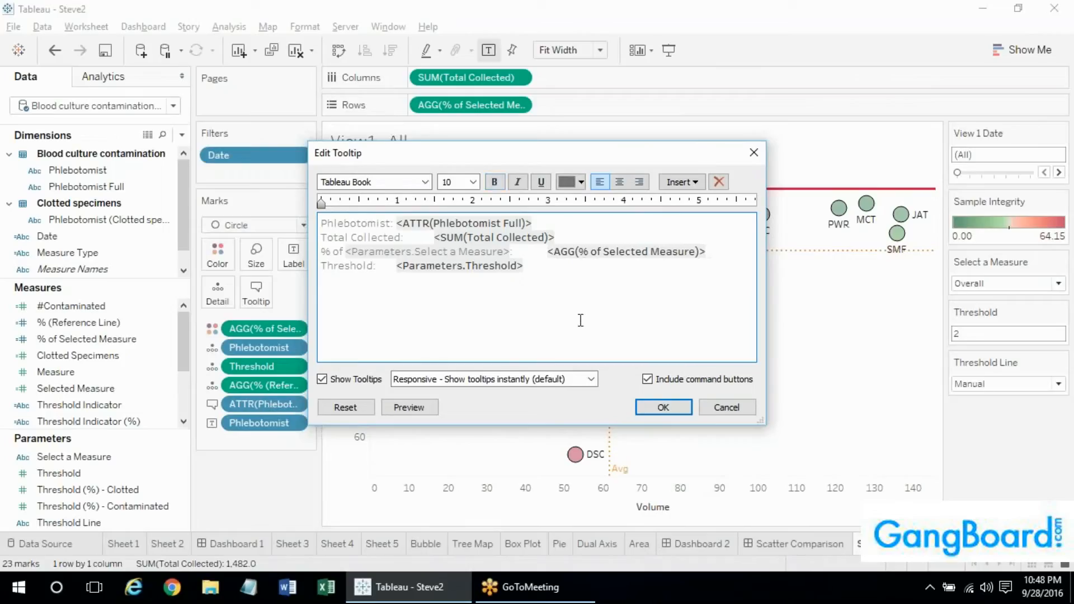
pyautogui.click(674, 410)
pyautogui.moveTo(582, 454)
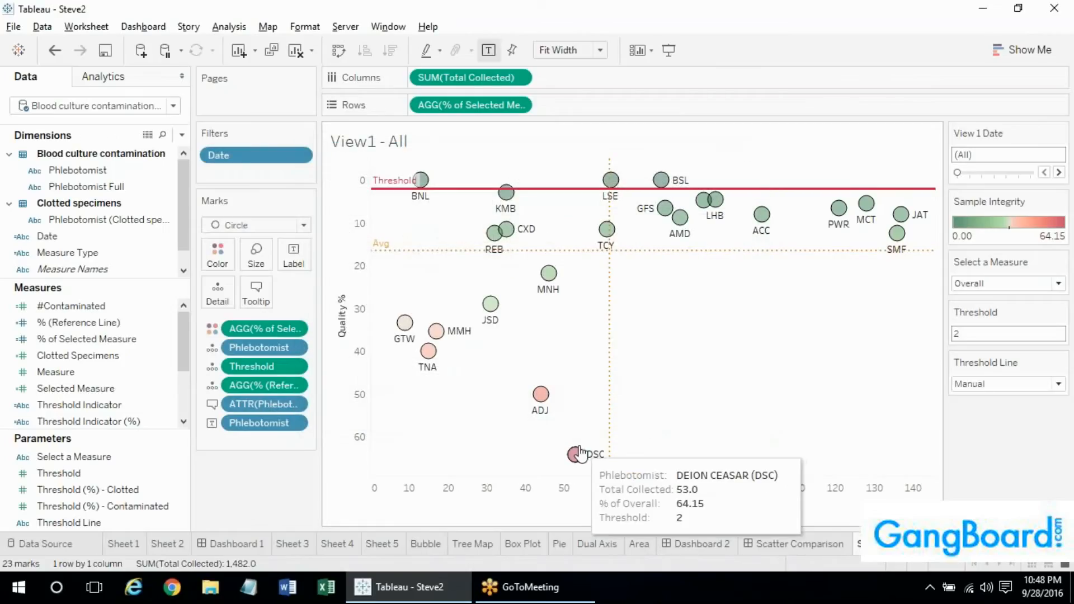
pyautogui.moveTo(493, 322)
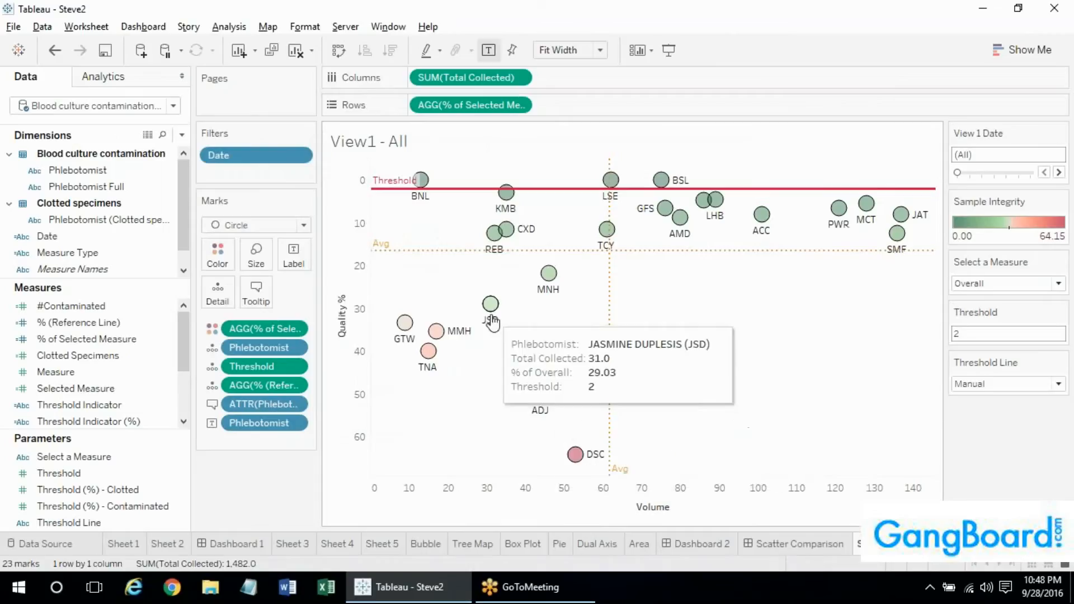
pyautogui.moveTo(450, 335)
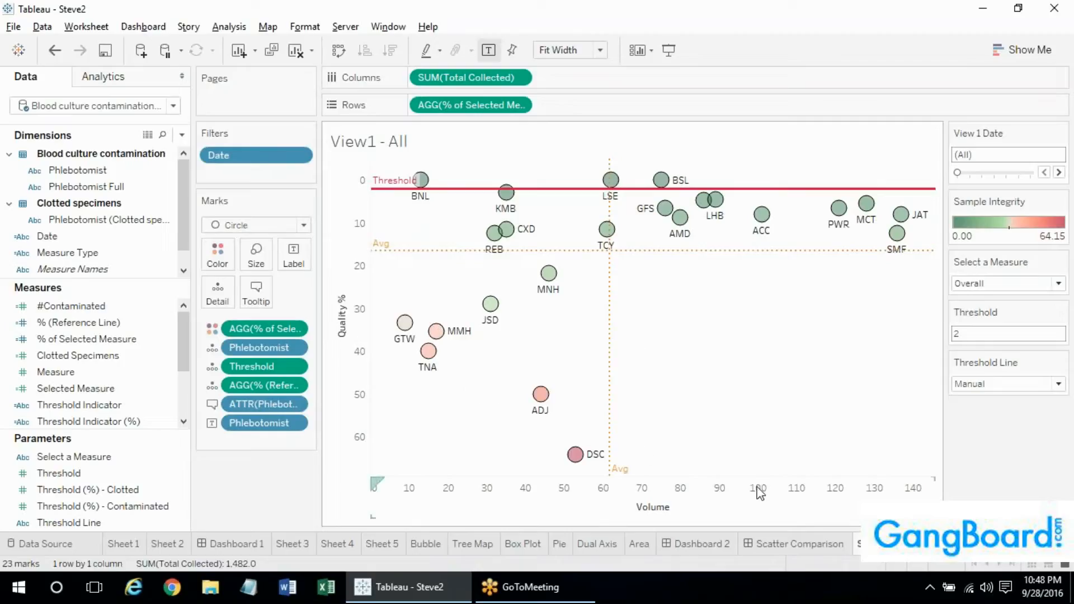
pyautogui.click(1060, 202)
pyautogui.click(993, 218)
pyautogui.press('Return')
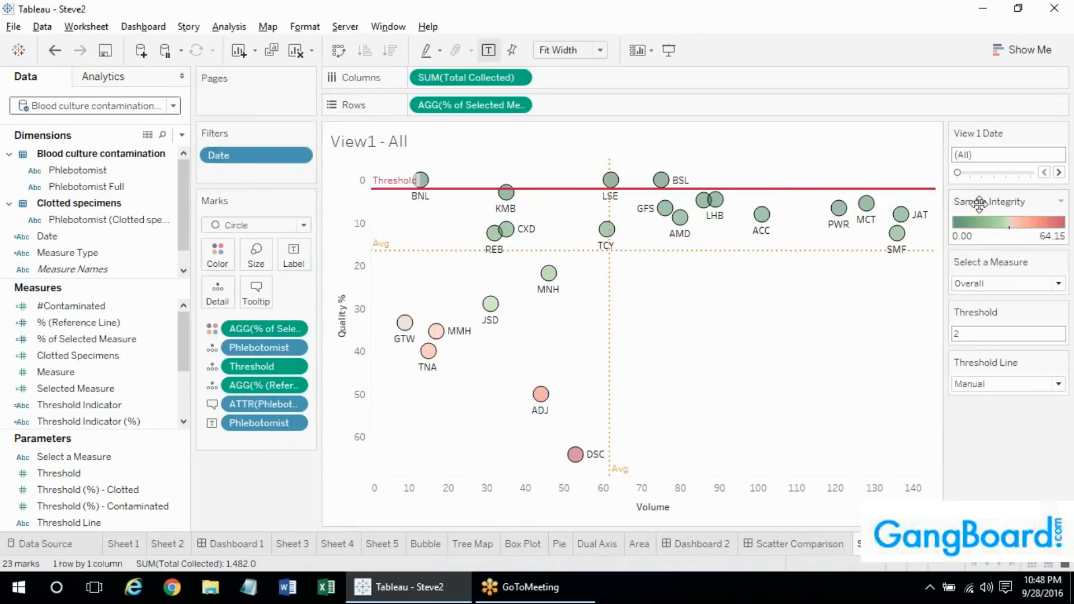
# Change the color legend's title to "Sample Degradation"
pyautogui.click(1061, 202)
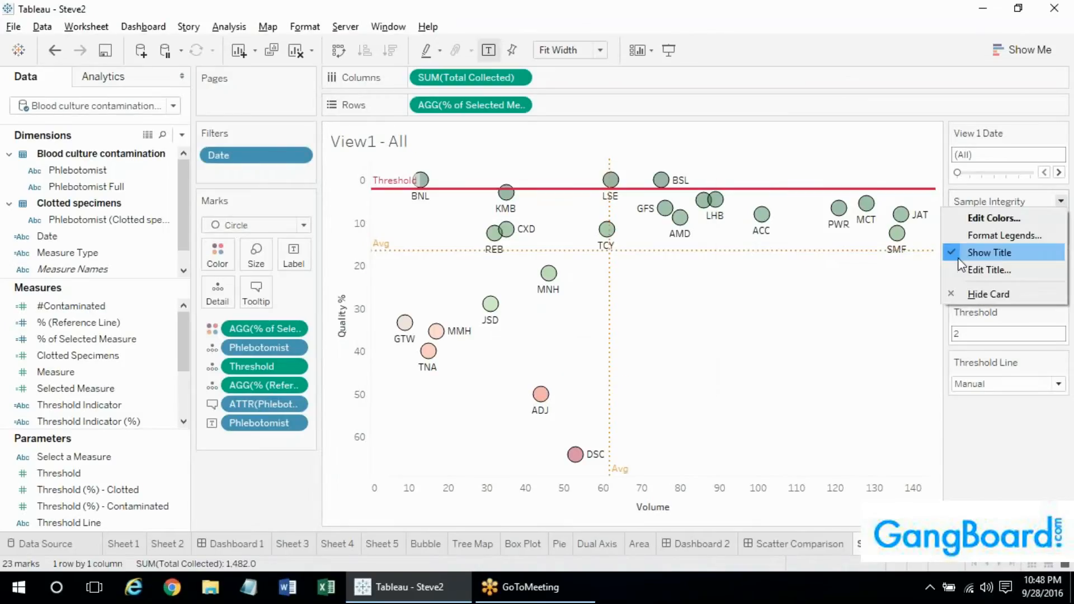
pyautogui.click(985, 270)
pyautogui.press('BackSpace')
pyautogui.press('BackSpace')
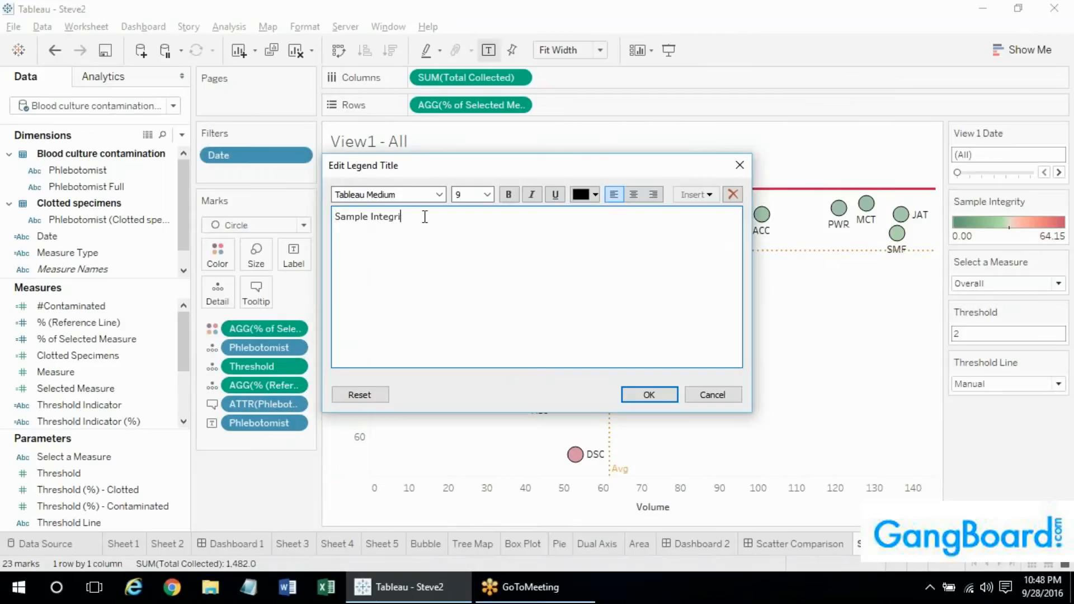
pyautogui.write('ation')
pyautogui.moveTo(372, 218); pyautogui.dragTo(462, 220)
pyautogui.write('Degradat')
pyautogui.click(642, 397)
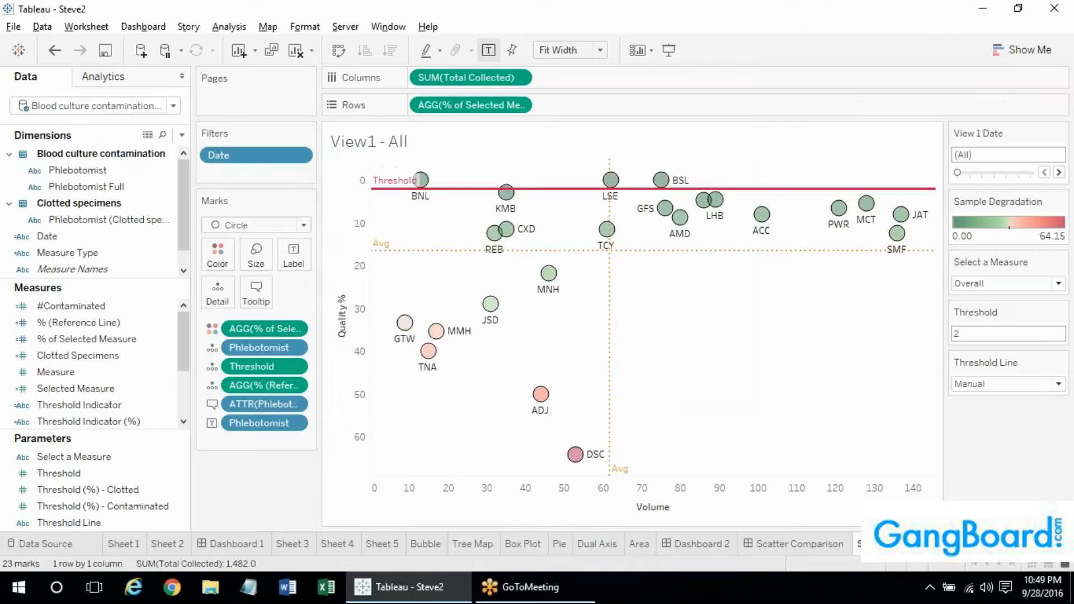
# Return to the Scatter Comparison dashboard and inspect the View1 tooltip near the threshold line
pyautogui.click(839, 545)
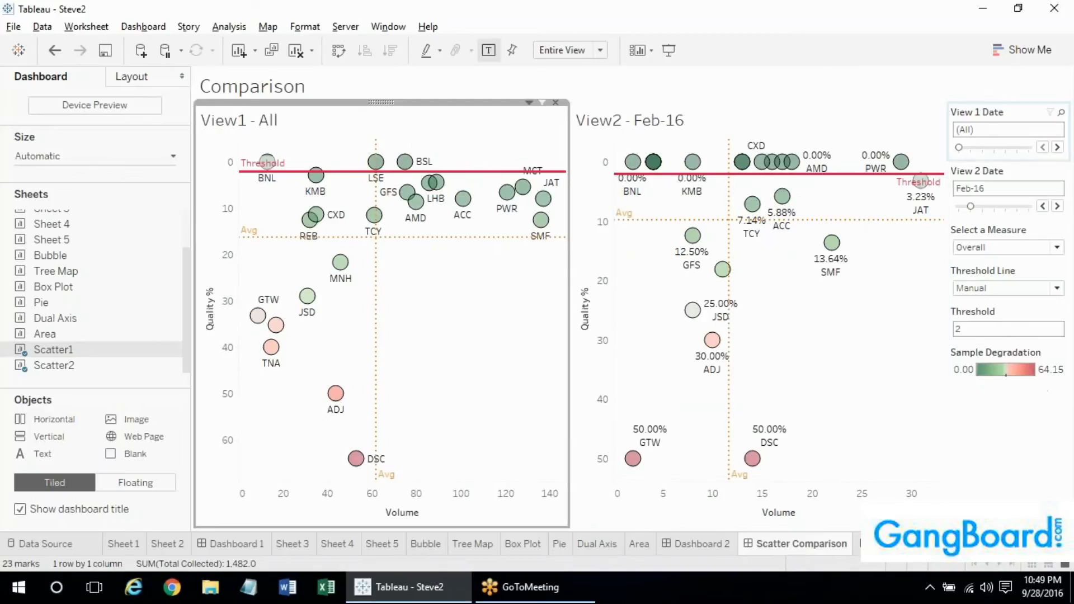
pyautogui.click(1040, 438)
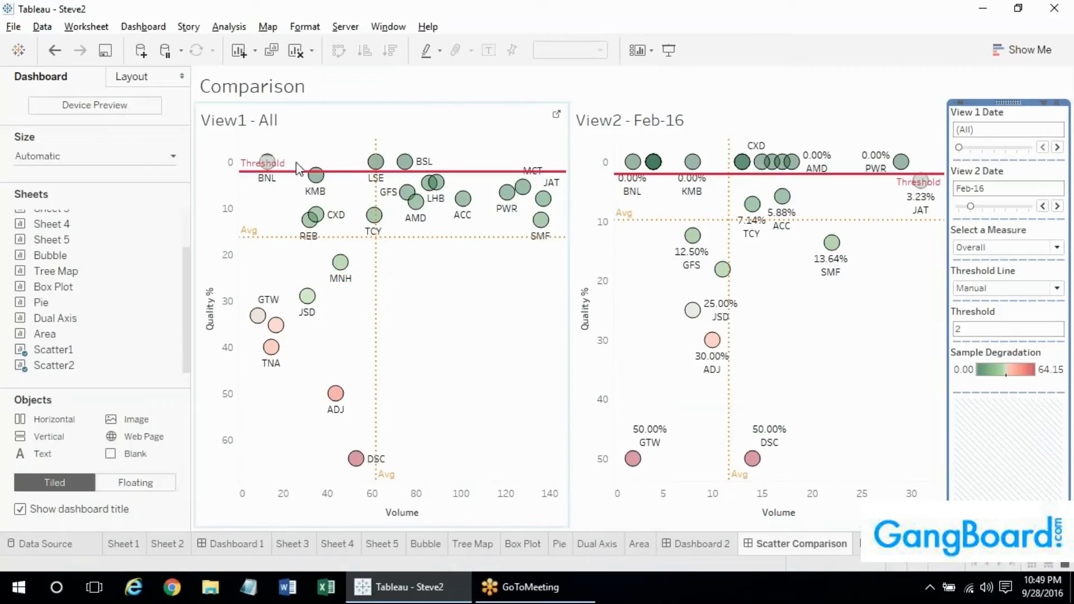
pyautogui.moveTo(265, 163)
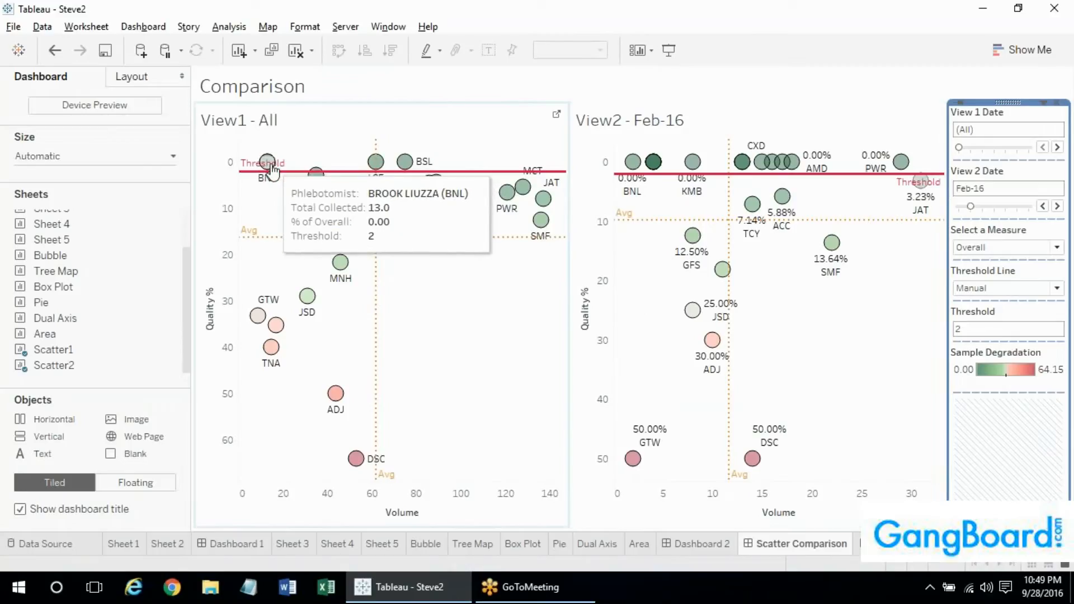
pyautogui.rightClick(269, 170)
pyautogui.press('Escape')
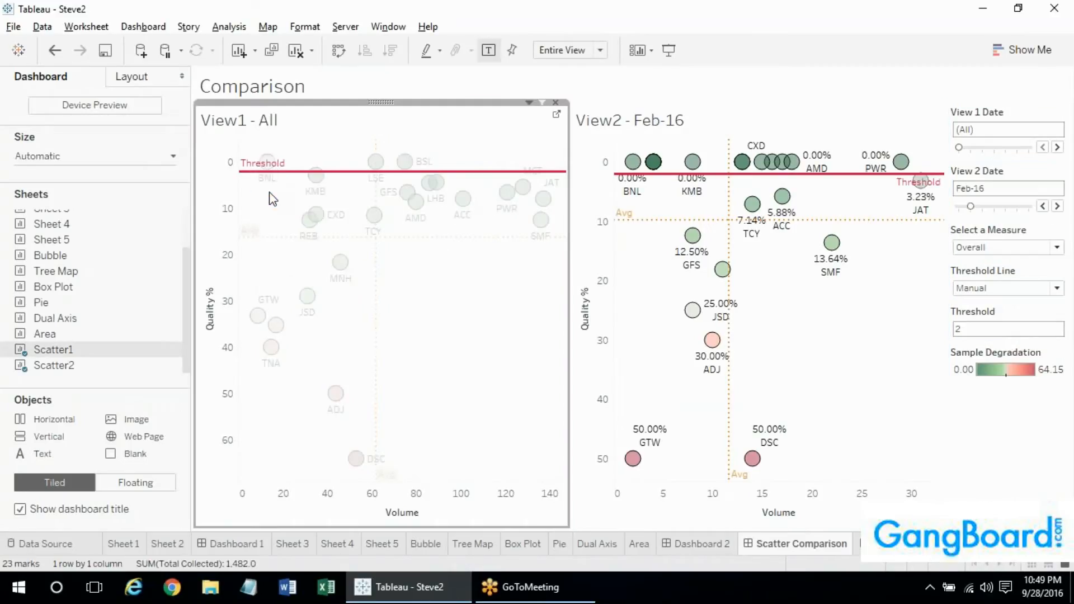
# Set the font opacity of the View1 threshold line's label to 32%
pyautogui.click(101, 223)
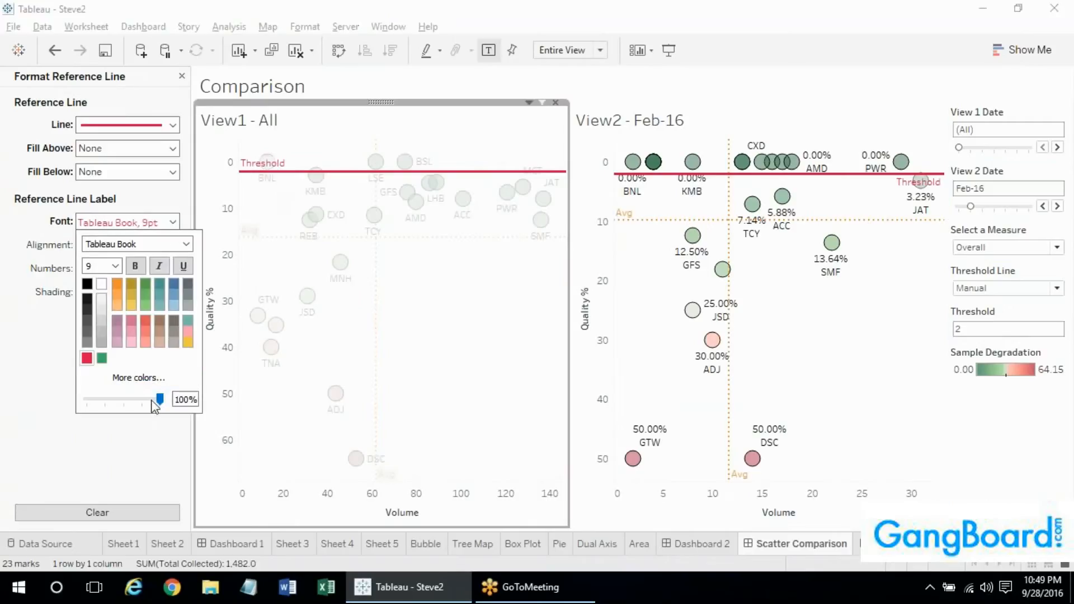
pyautogui.moveTo(159, 400); pyautogui.dragTo(111, 401)
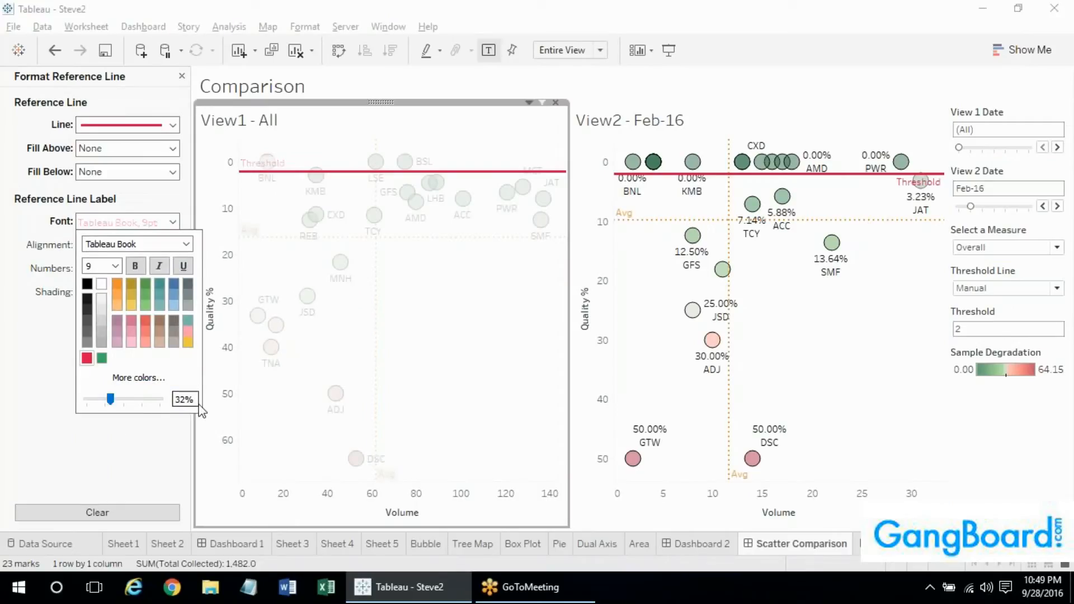
pyautogui.click(36, 377)
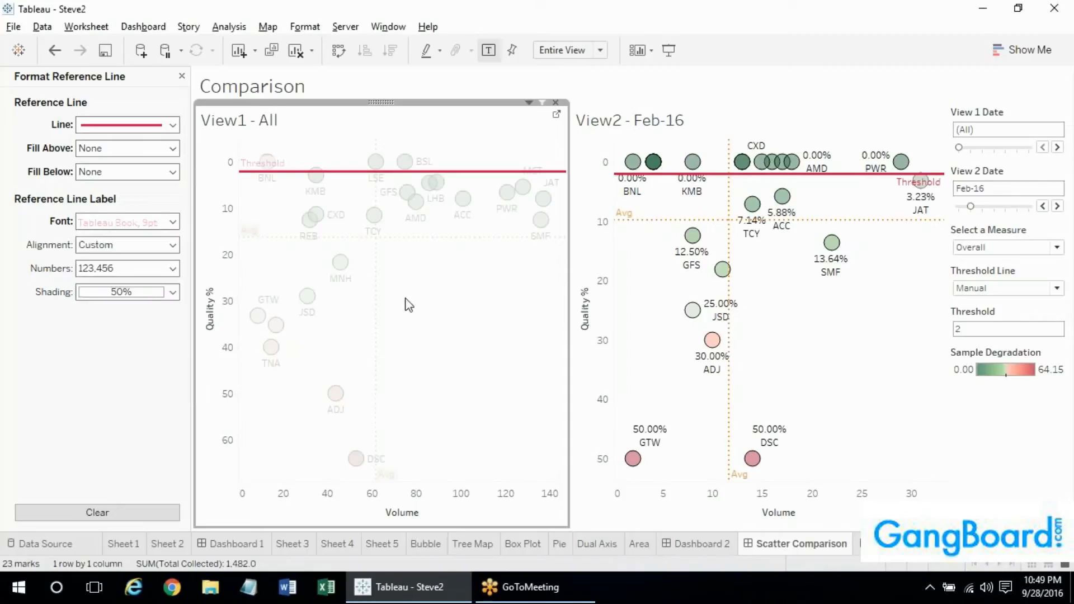
pyautogui.click(441, 313)
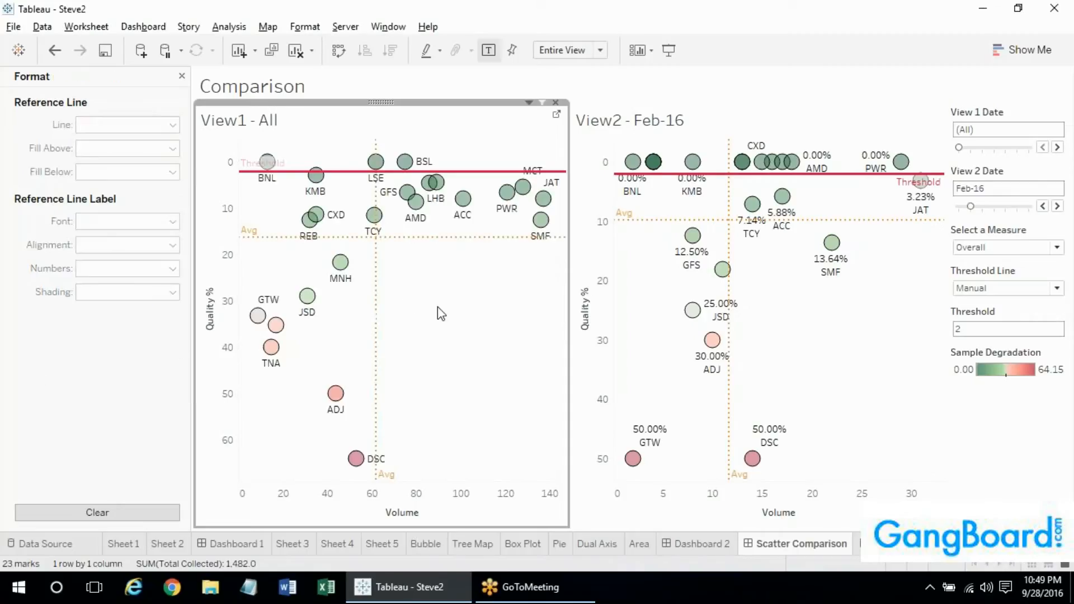
# Set the shading opacity of the View1 threshold line's label to 0%
pyautogui.rightClick(262, 176)
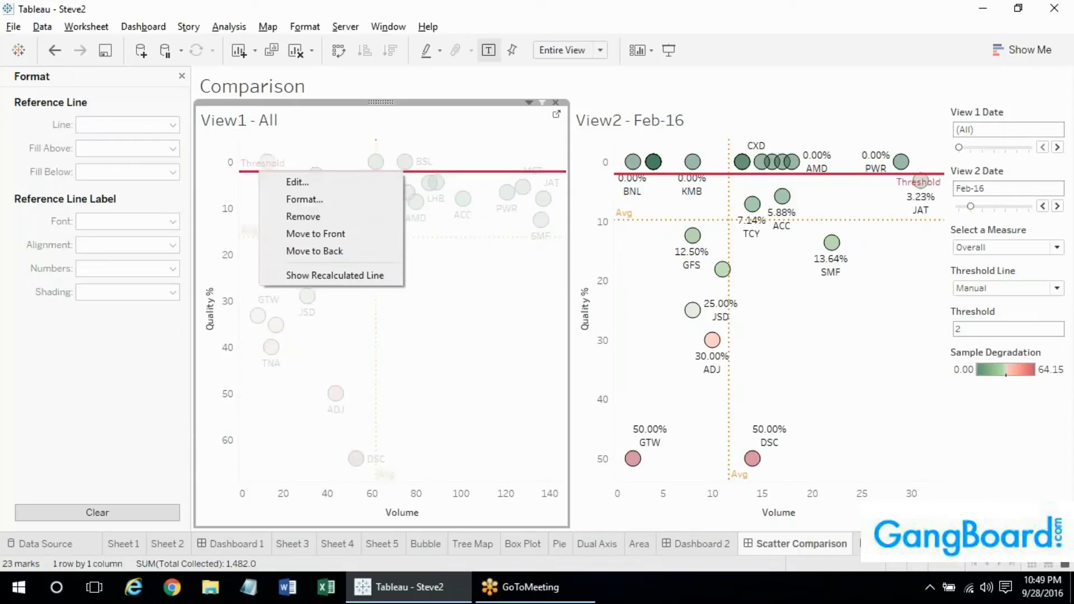
pyautogui.click(270, 196)
pyautogui.click(102, 223)
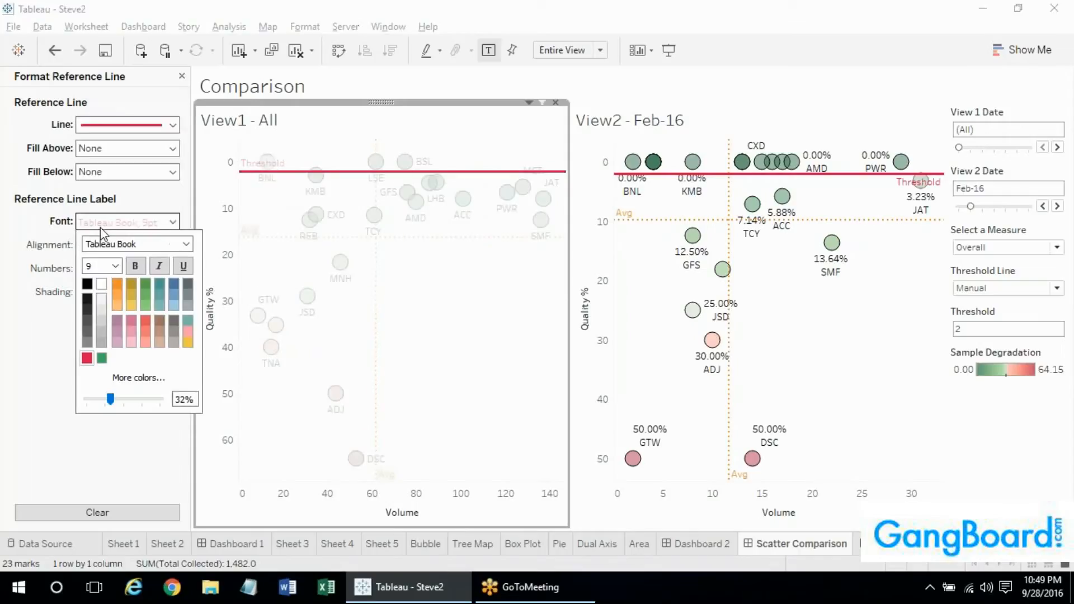
pyautogui.click(48, 316)
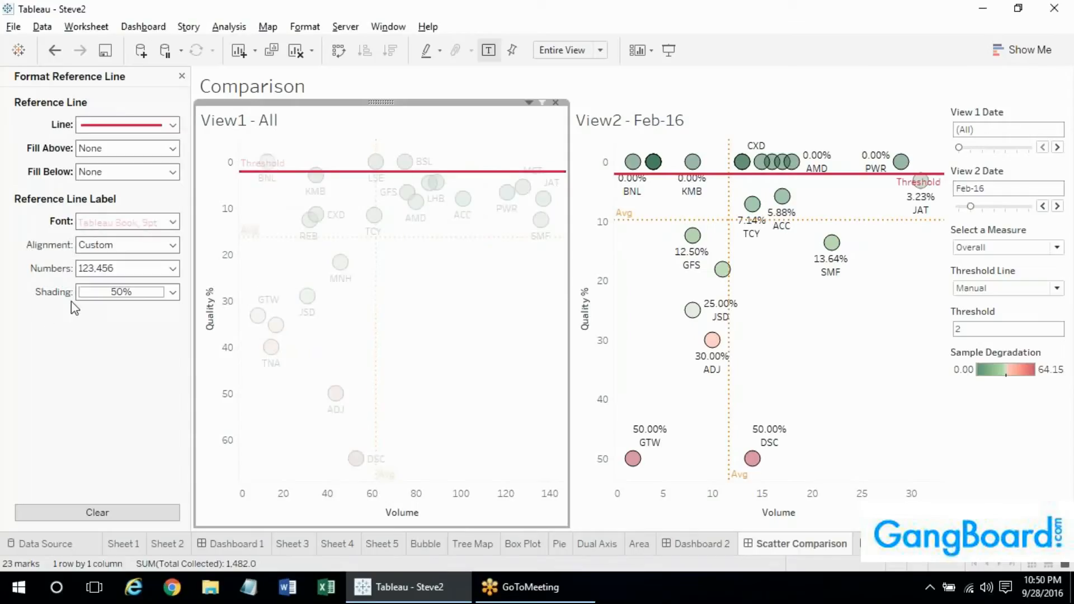
pyautogui.click(94, 295)
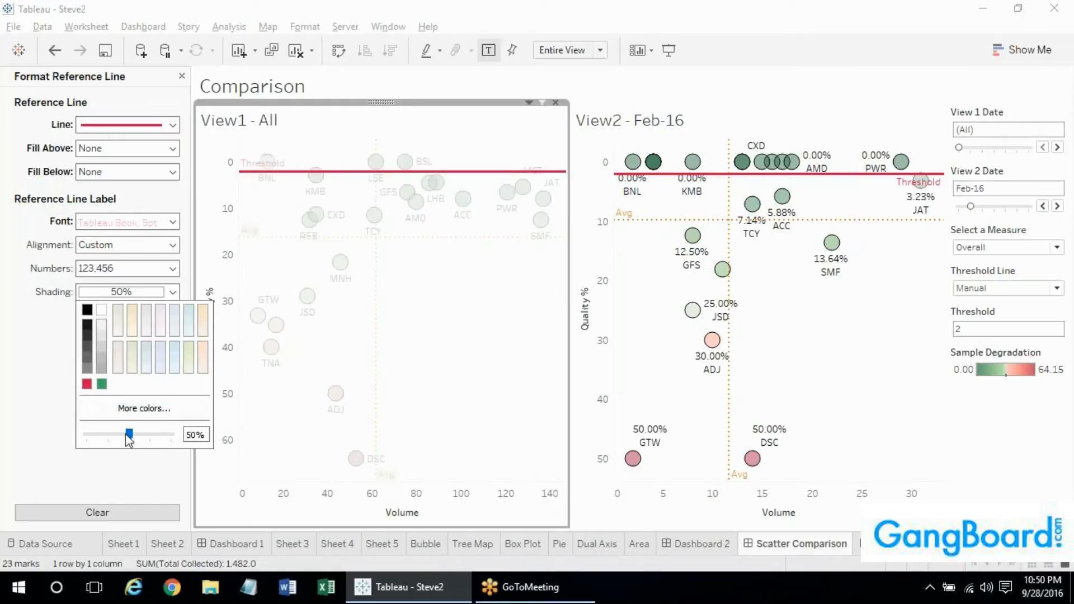
pyautogui.moveTo(130, 435); pyautogui.dragTo(66, 435)
pyautogui.click(60, 411)
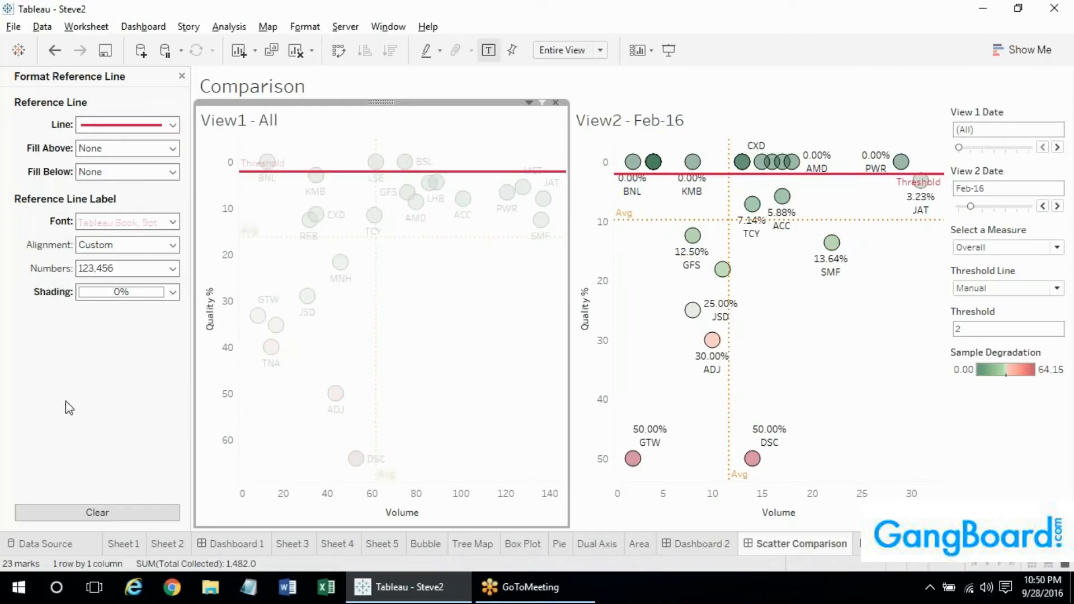
pyautogui.click(361, 276)
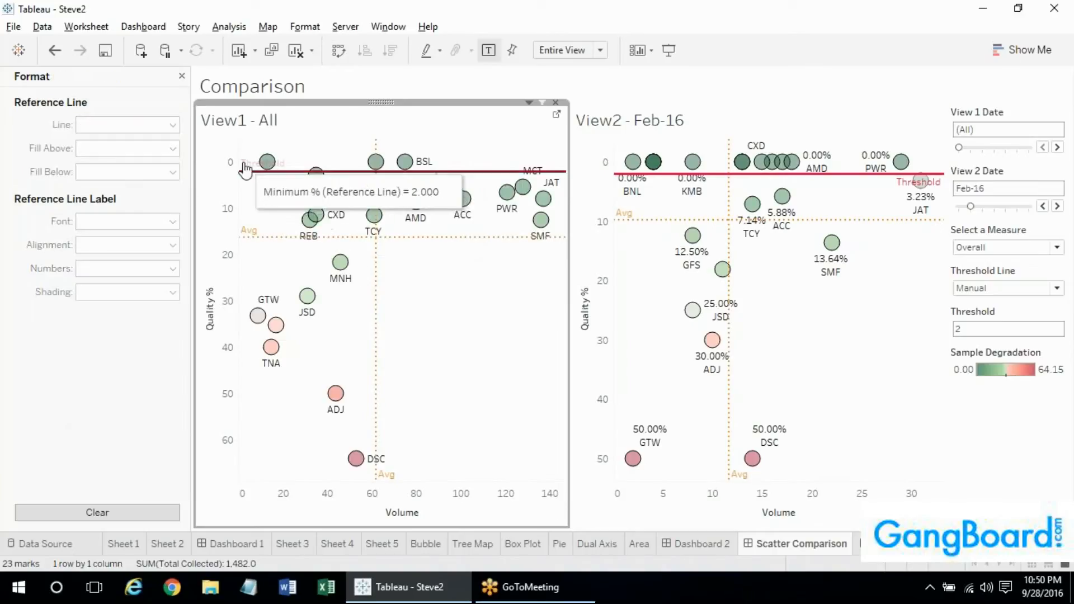
# Lower the View1 threshold label's font opacity slightly below 32% and check the tooltips of nearby marks
pyautogui.click(263, 171)
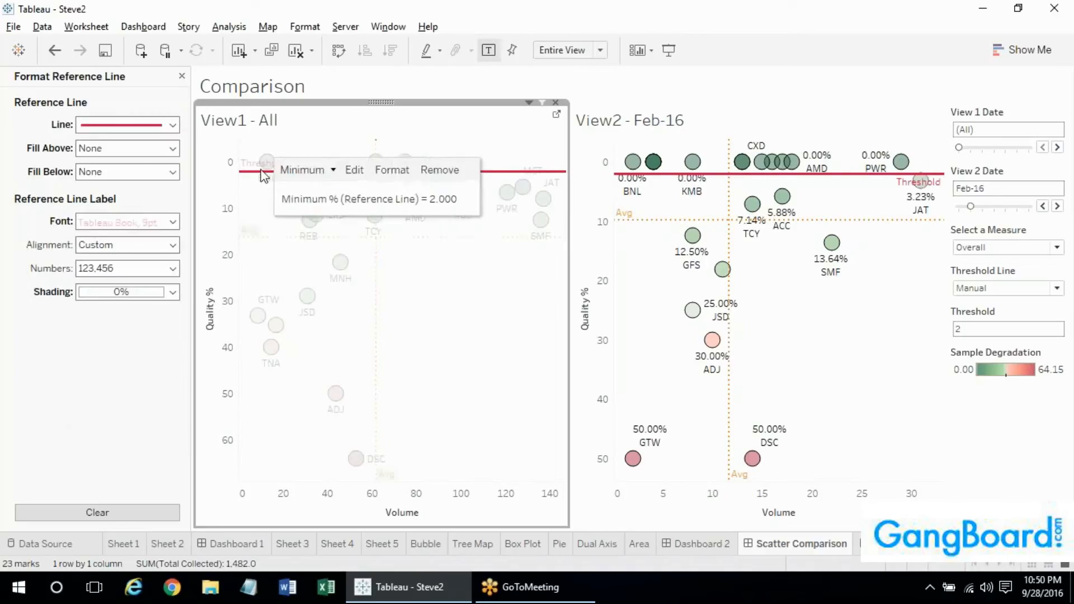
pyautogui.click(129, 222)
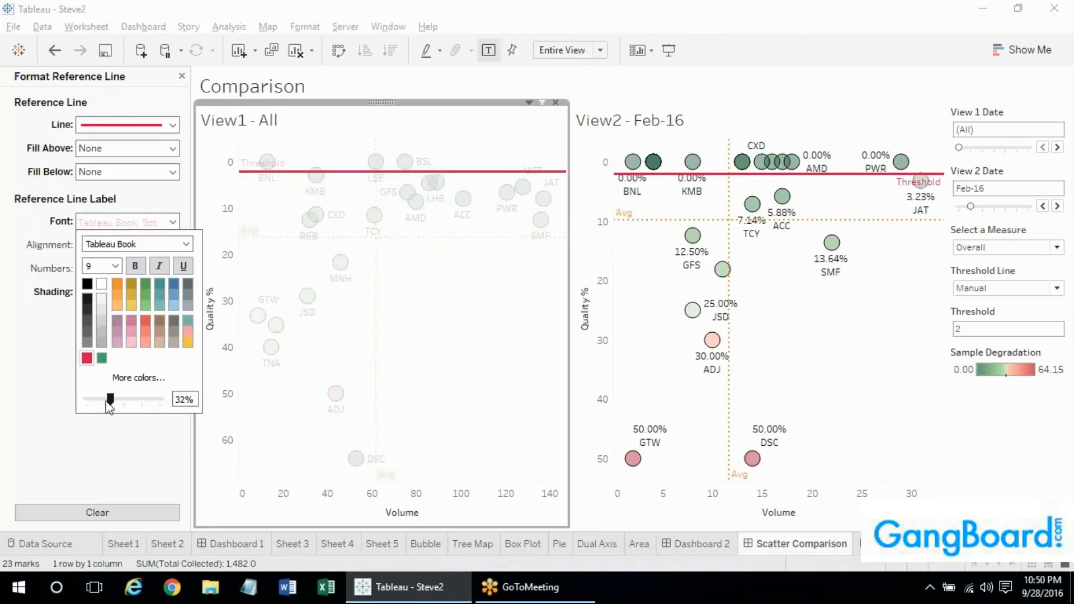
pyautogui.moveTo(107, 399); pyautogui.dragTo(101, 403)
pyautogui.click(417, 377)
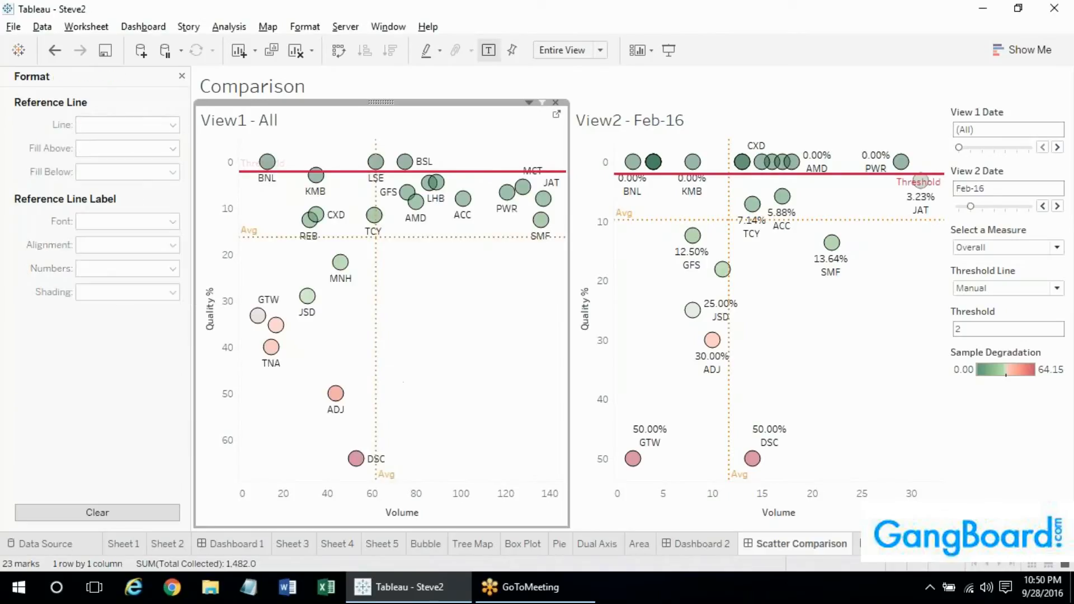
pyautogui.moveTo(315, 192)
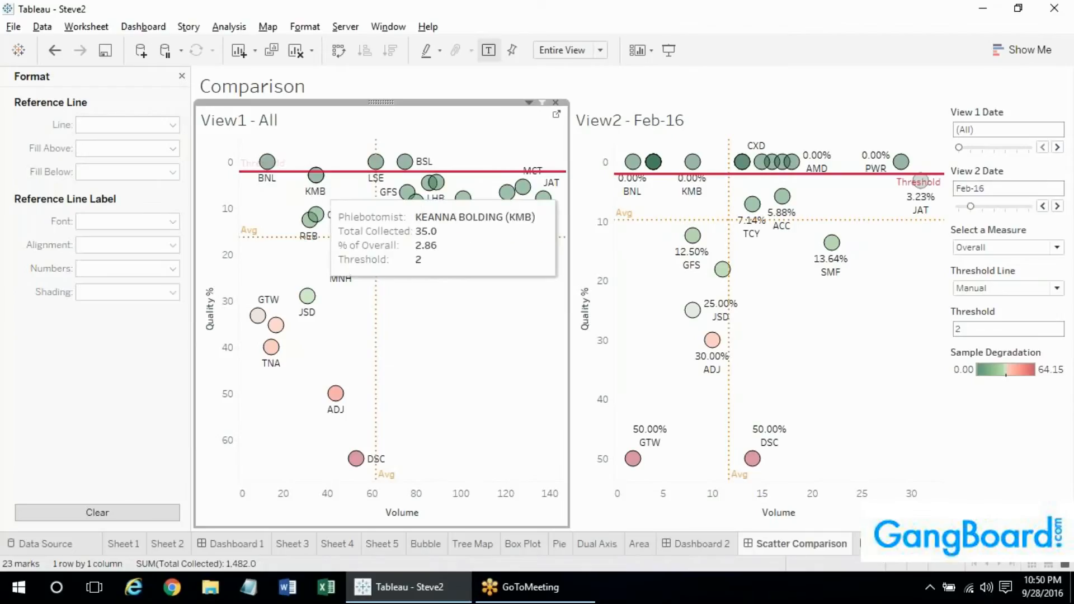
pyautogui.moveTo(268, 175)
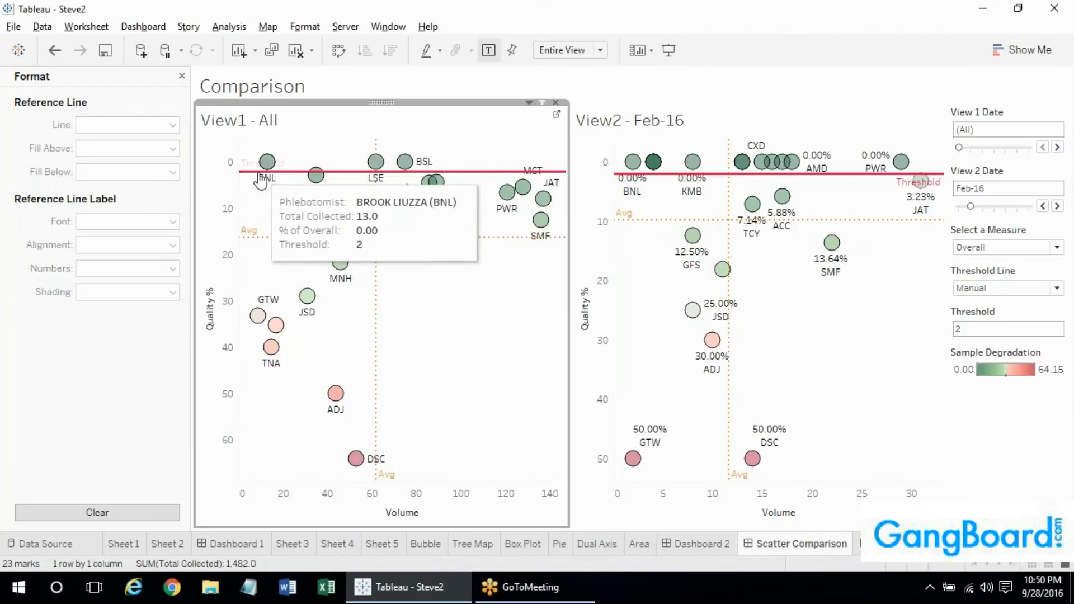
# Raise the View1 threshold label's font opacity slightly, check it against the nearby marks, and close the reference line formatting
pyautogui.click(259, 178)
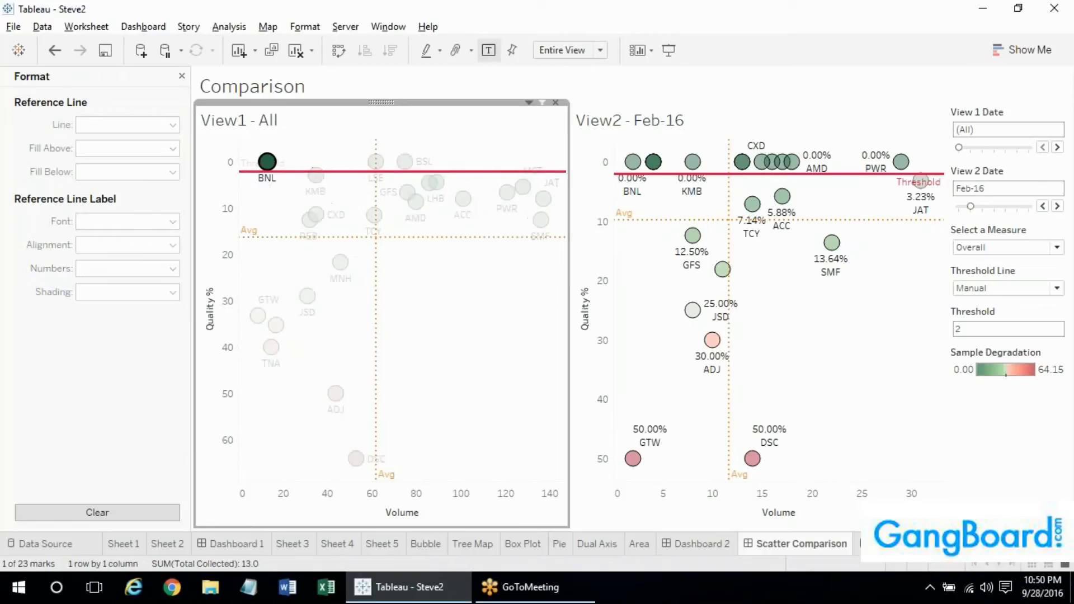
pyautogui.click(253, 177)
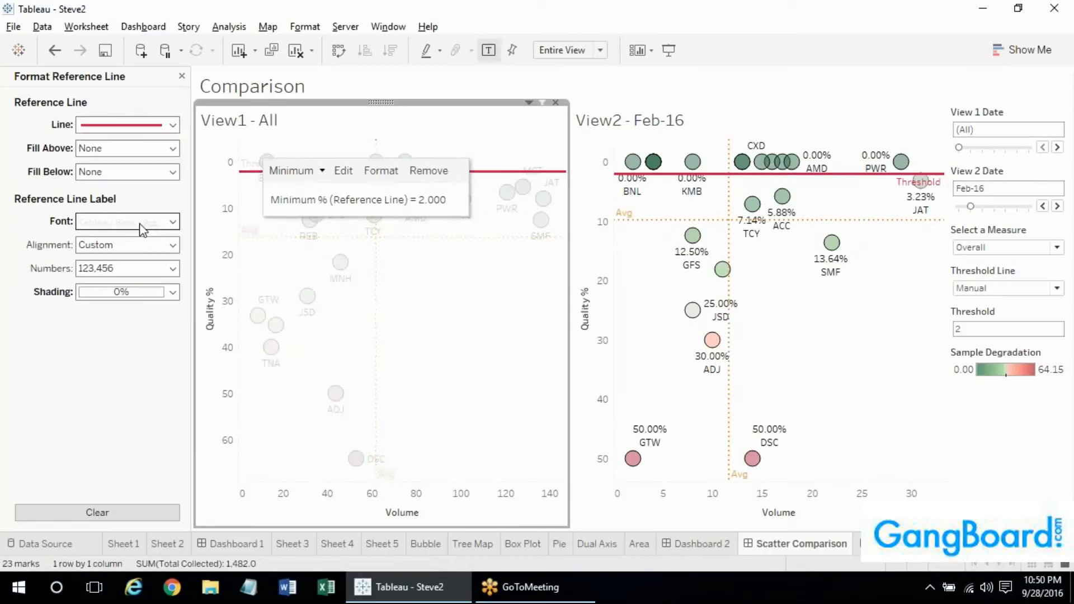
pyautogui.click(140, 222)
pyautogui.moveTo(108, 400); pyautogui.dragTo(121, 400)
pyautogui.click(439, 388)
pyautogui.moveTo(316, 212)
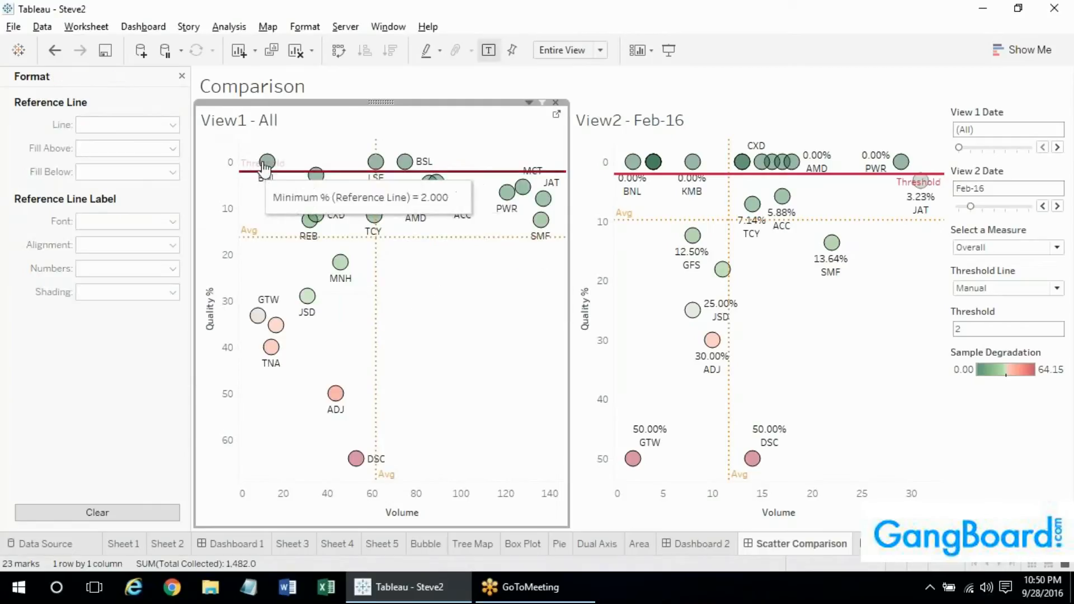
pyautogui.moveTo(934, 186)
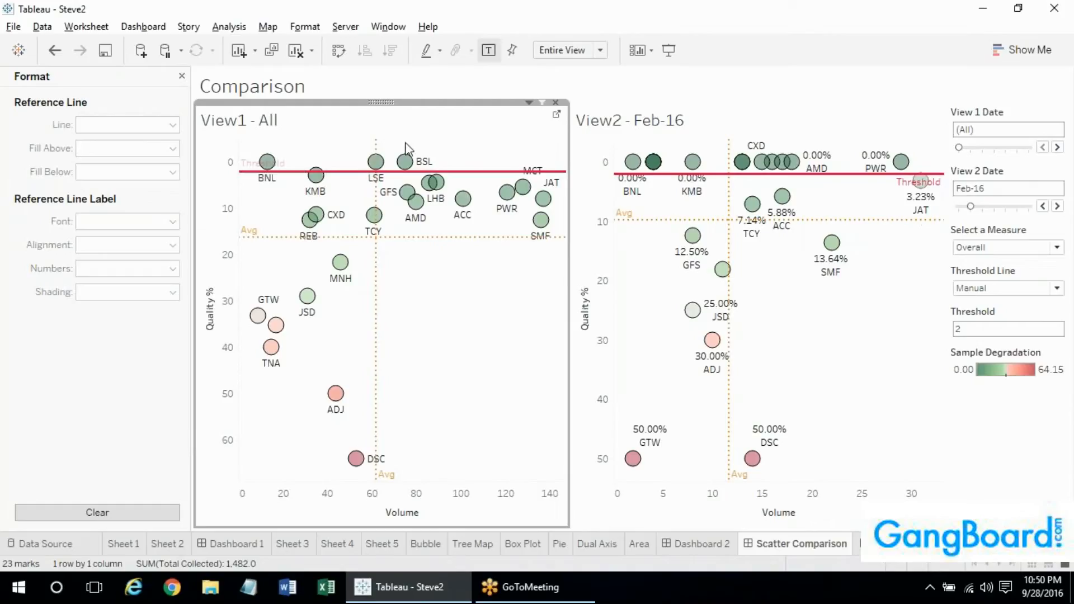
pyautogui.moveTo(248, 161)
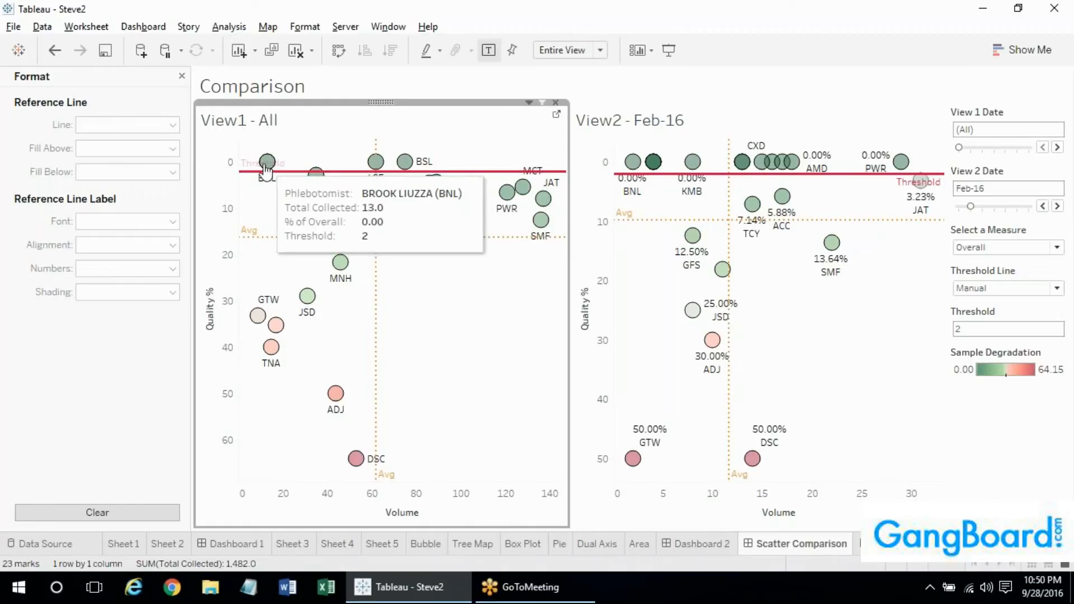
pyautogui.click(184, 74)
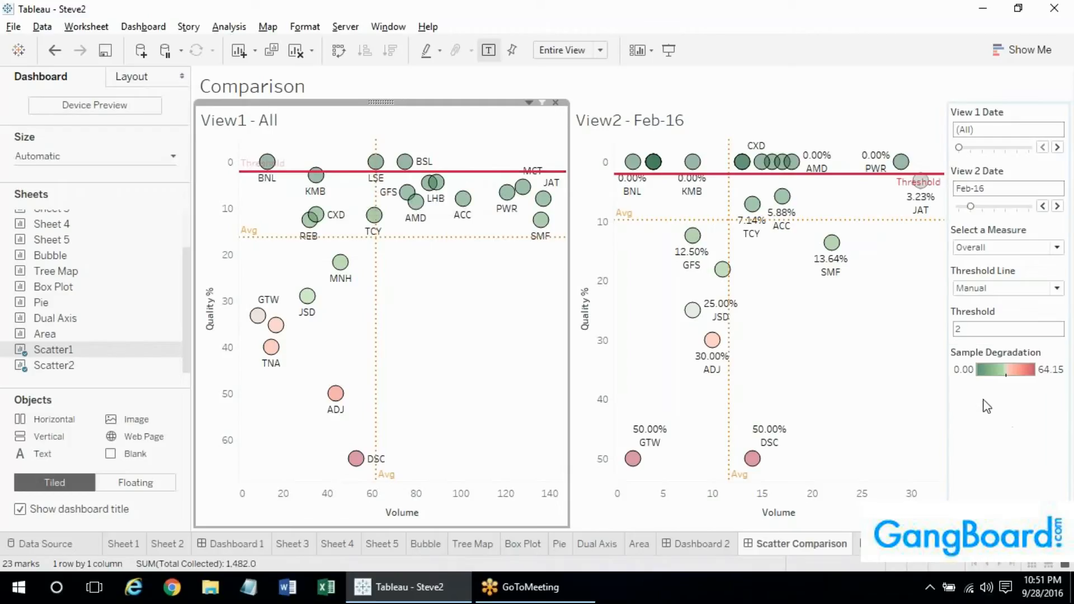
# Add a text object below the Sample Degradation legend reading "------ Threshold" in the threshold line's red
pyautogui.moveTo(42, 455)
pyautogui.mouseDown()
pyautogui.moveTo(380, 420)
pyautogui.moveTo(1012, 429)
pyautogui.mouseUp()
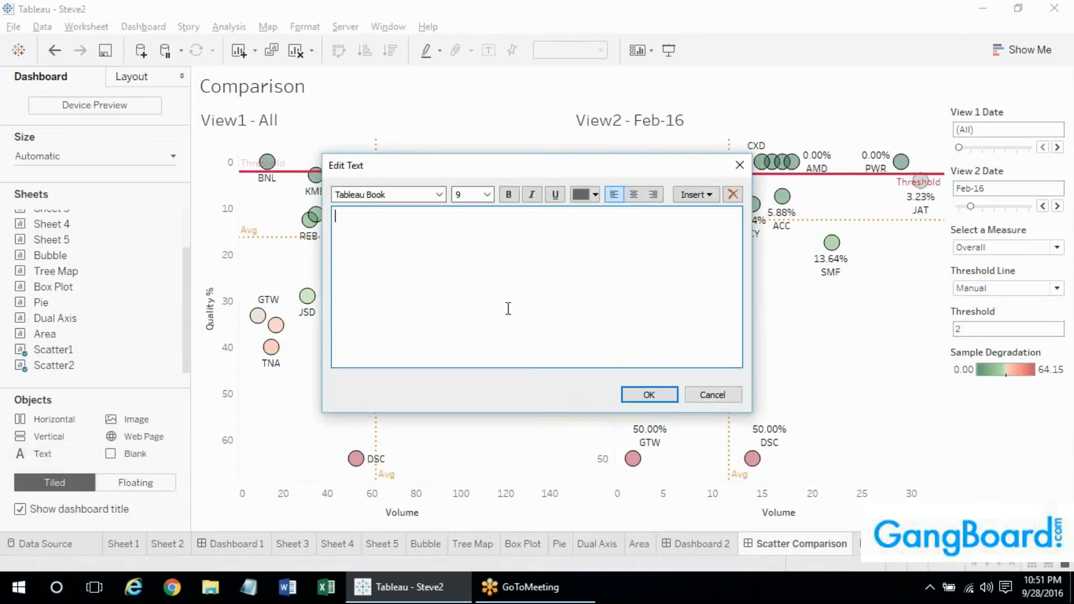
pyautogui.write('Threshold')
pyautogui.moveTo(335, 222); pyautogui.dragTo(538, 180)
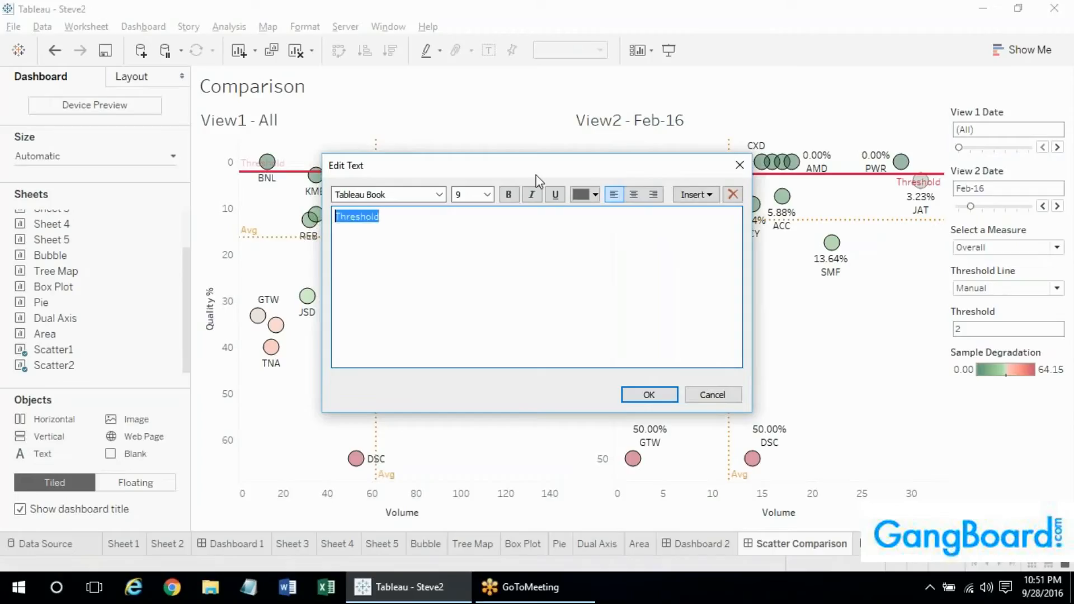
pyautogui.click(595, 195)
pyautogui.click(582, 288)
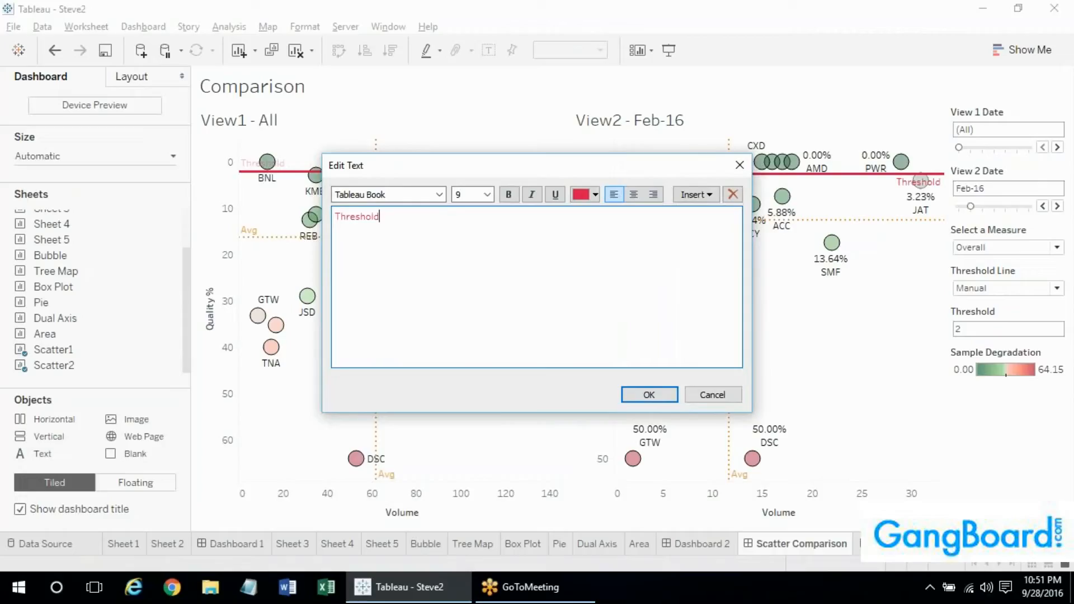
pyautogui.write('------')
pyautogui.click(646, 394)
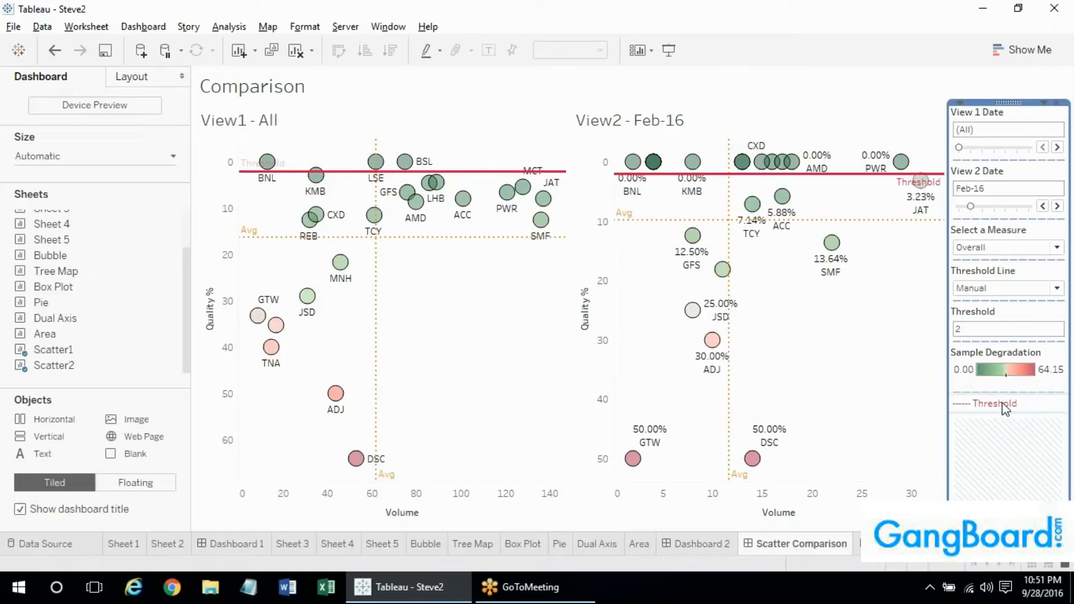
# Add a second line reading "------ Avg" to the Threshold text object and select its dashes
pyautogui.doubleClick(1023, 404)
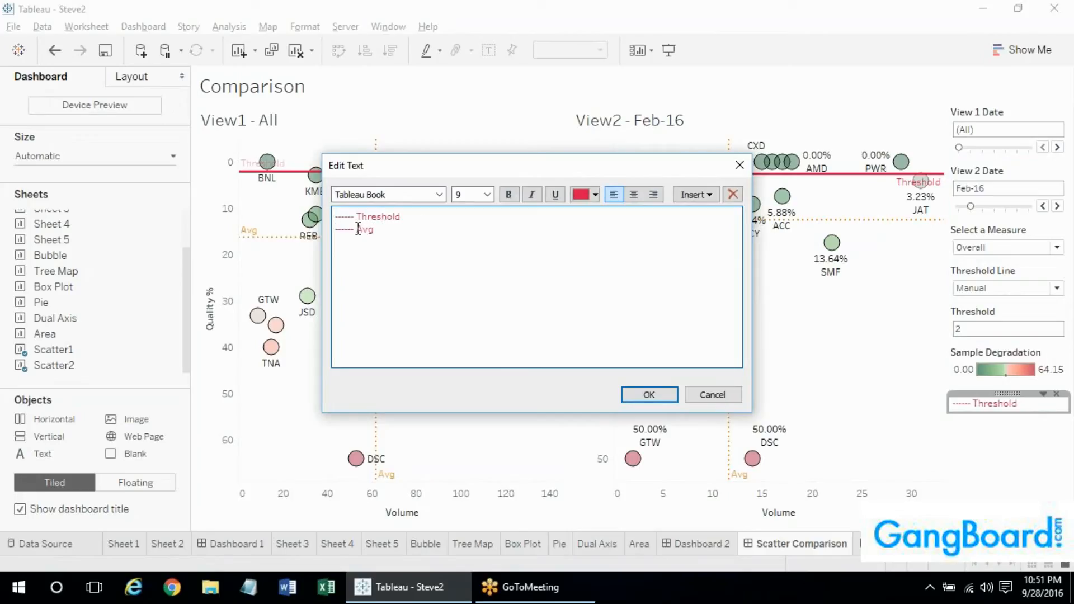
pyautogui.moveTo(357, 230); pyautogui.dragTo(333, 228)
pyautogui.click(348, 224)
pyautogui.moveTo(355, 230); pyautogui.dragTo(331, 230)
# Open Character Map and copy the Black Rectangle character (U+25AC) from the Arial font
pyautogui.click(18, 587)
pyautogui.write('charax')
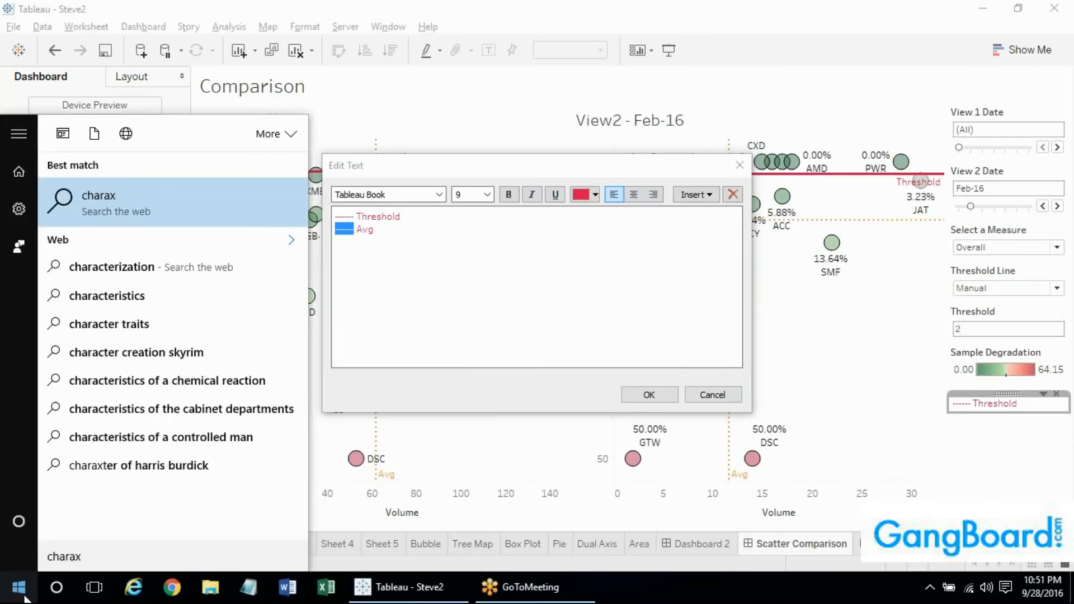
pyautogui.press('BackSpace')
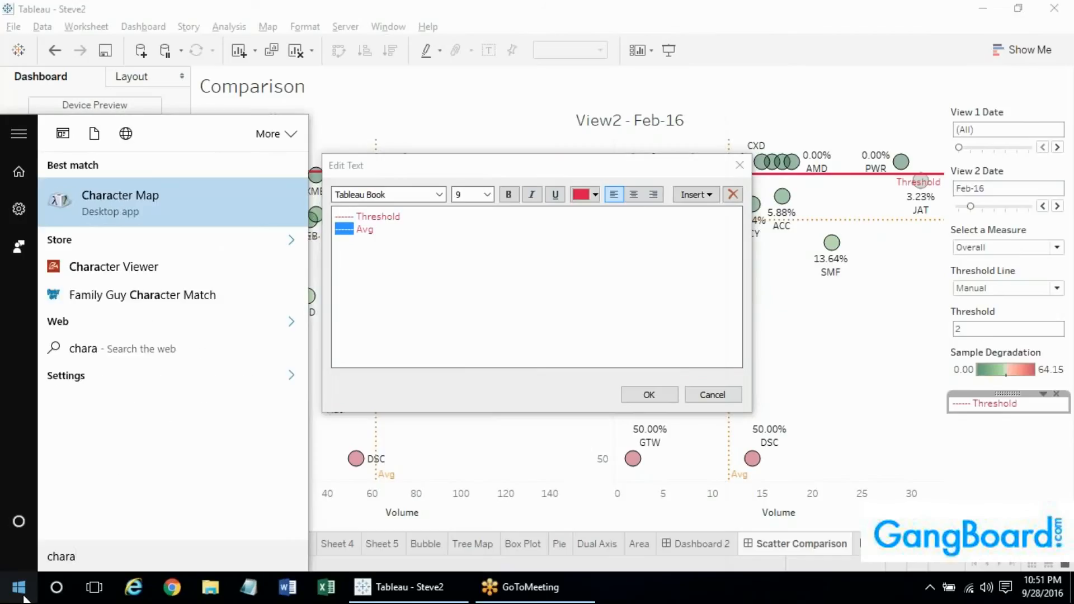
pyautogui.click(129, 197)
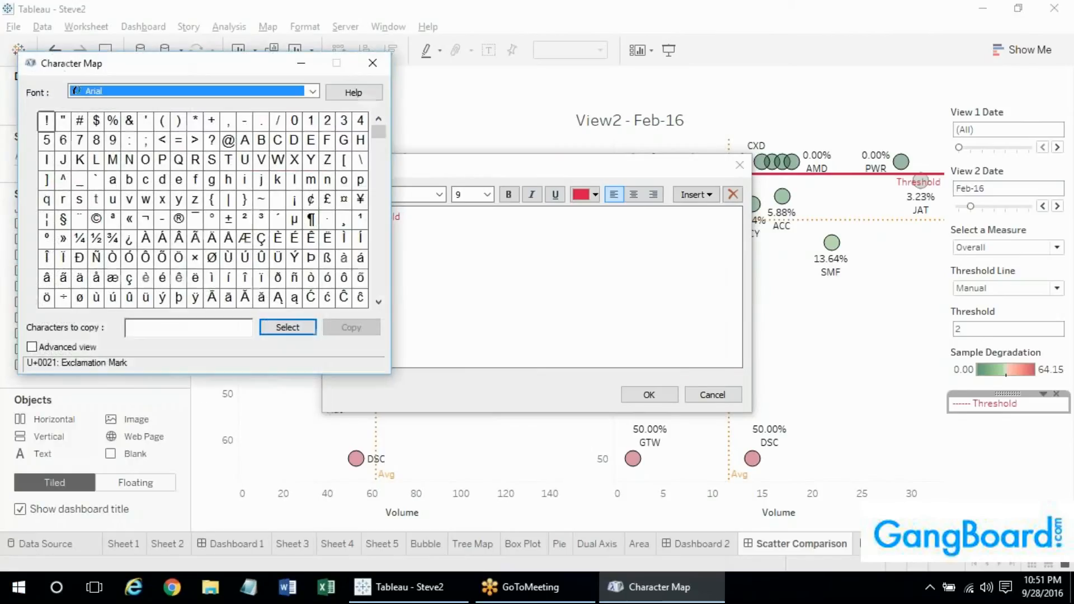
pyautogui.moveTo(377, 130)
pyautogui.mouseDown()
pyautogui.moveTo(368, 294)
pyautogui.moveTo(369, 274)
pyautogui.mouseUp()
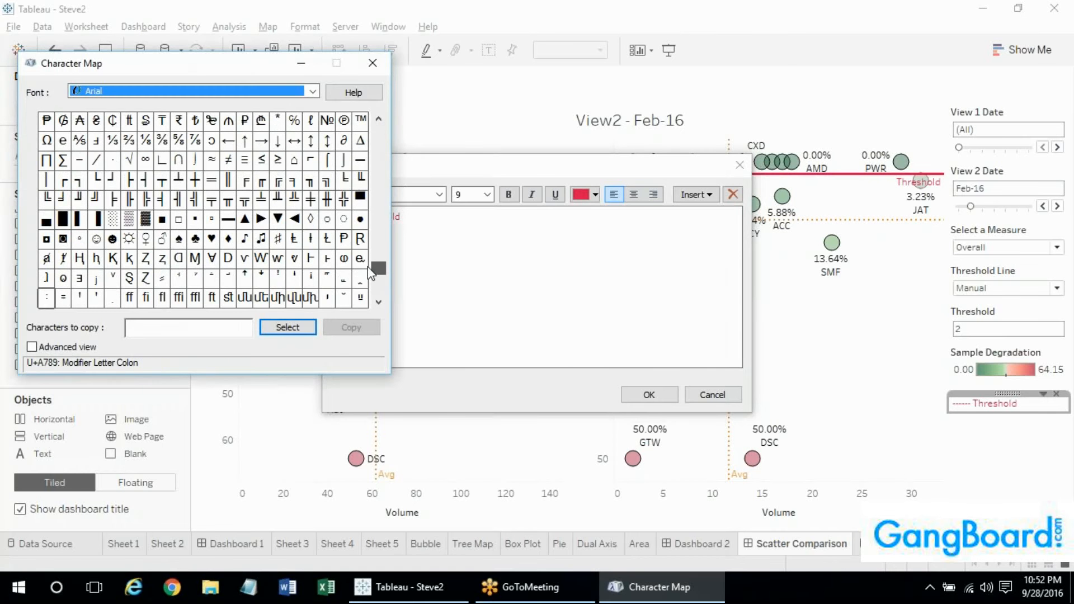
pyautogui.click(228, 221)
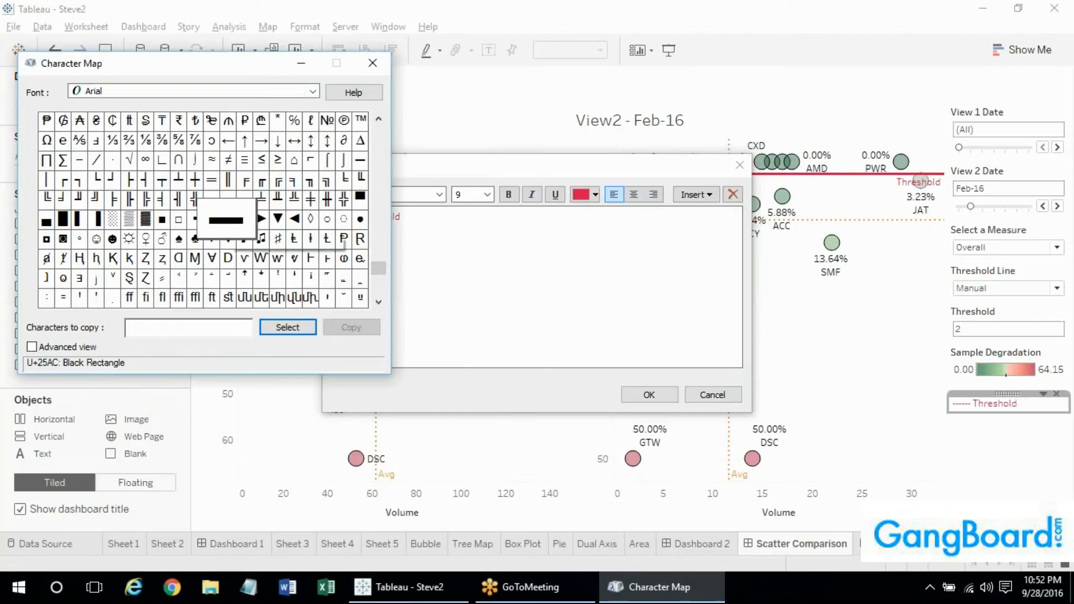
pyautogui.click(271, 327)
pyautogui.click(353, 327)
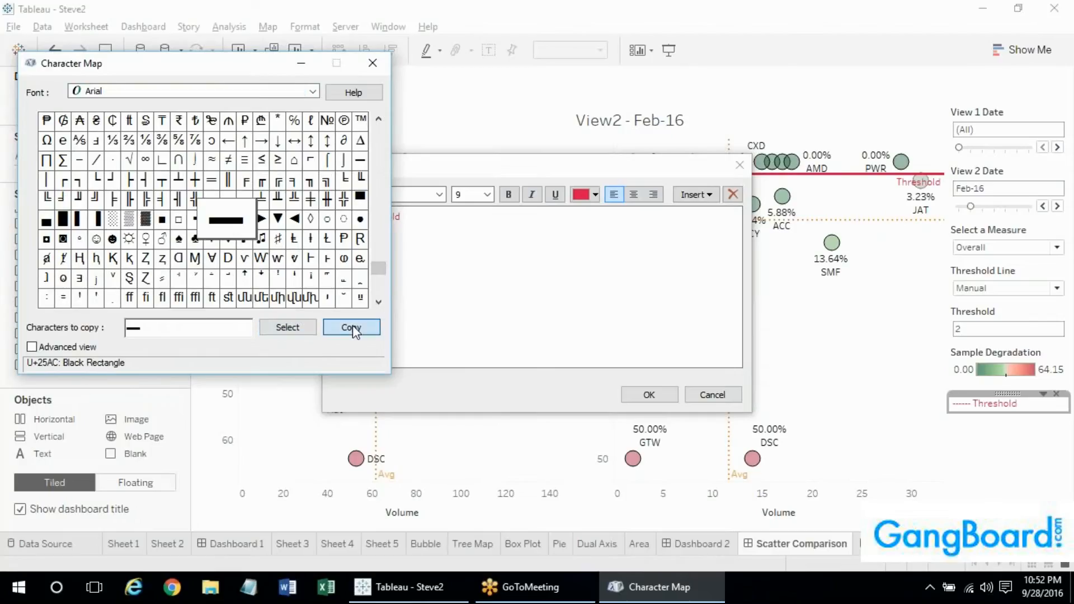
# Replace the dashes before "Threshold" in the text object with two copied black rectangles
pyautogui.click(439, 252)
pyautogui.moveTo(356, 217); pyautogui.dragTo(305, 210)
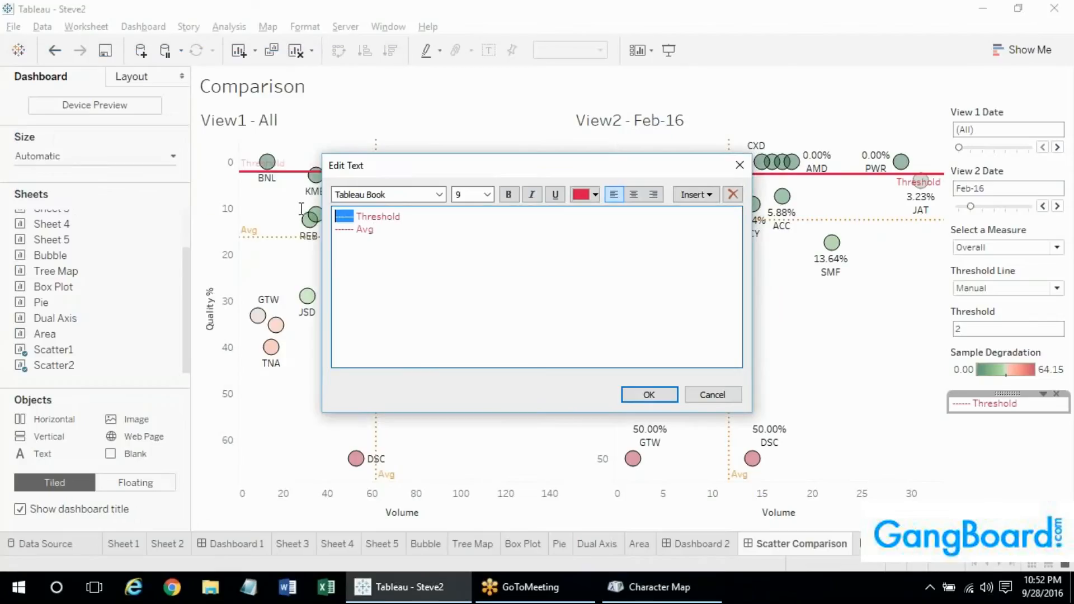
pyautogui.hotkey('ctrl', 'v')
pyautogui.hotkey('ctrl', 'v')
# Replace the dashes before "Avg" with the spaced dots ". . . ." and insert a line break
pyautogui.moveTo(354, 231); pyautogui.dragTo(322, 230)
pyautogui.hotkey('ctrl', 'v')
pyautogui.hotkey('ctrl', 'v')
pyautogui.press('BackSpace')
pyautogui.press('BackSpace')
pyautogui.press('BackSpace')
pyautogui.write('-')
pyautogui.press('BackSpace')
pyautogui.press('BackSpace')
pyautogui.write('. . . .')
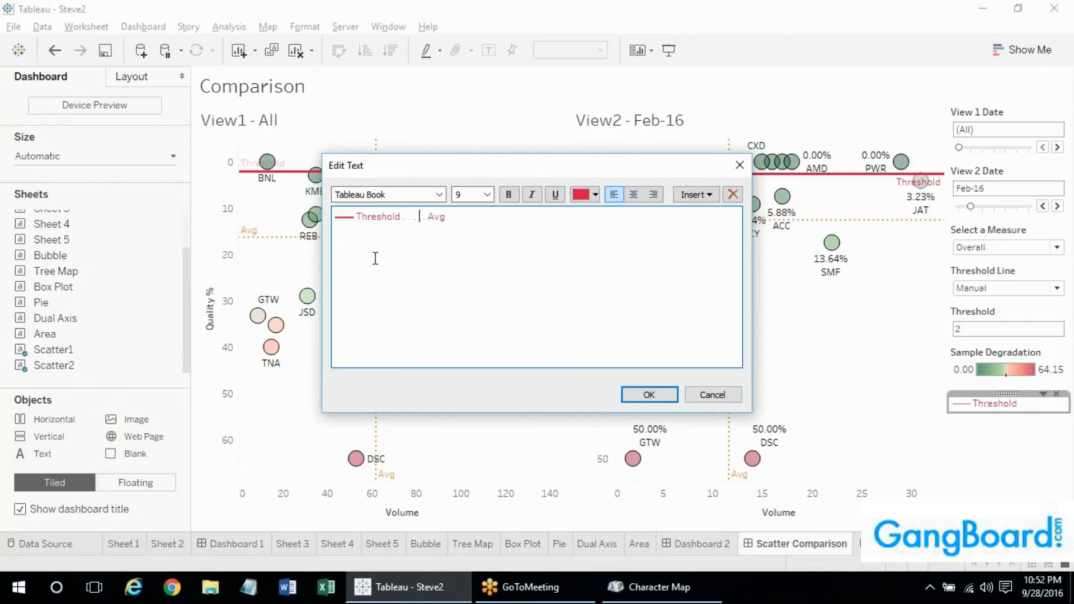
pyautogui.press('Return')
# Switch to Character Map and examine the triangle symbols next to the Black Rectangle character
pyautogui.hotkey('alt', 'Tab')
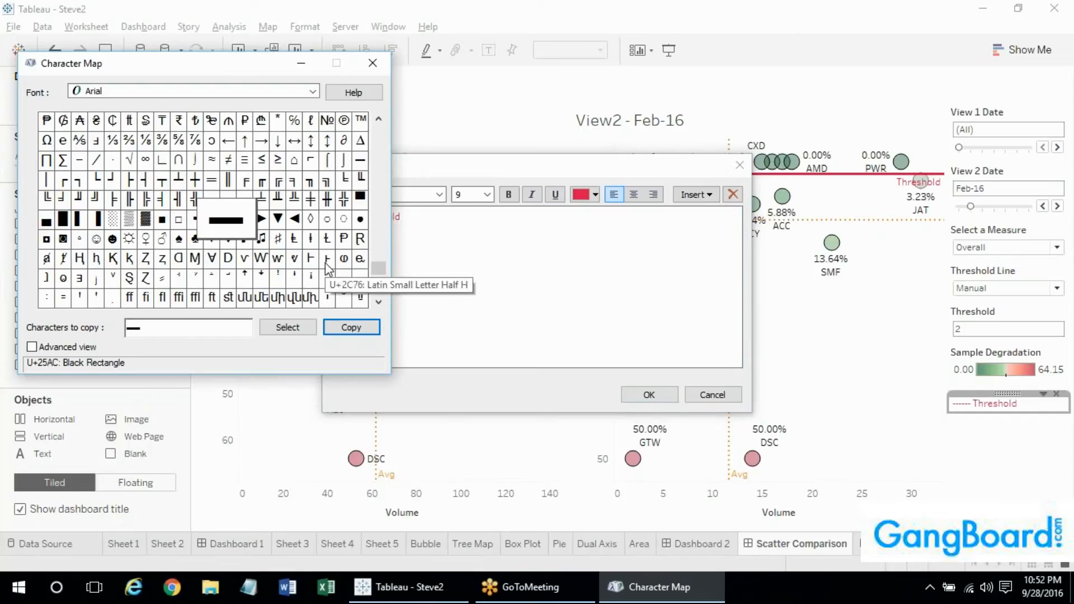
pyautogui.click(279, 221)
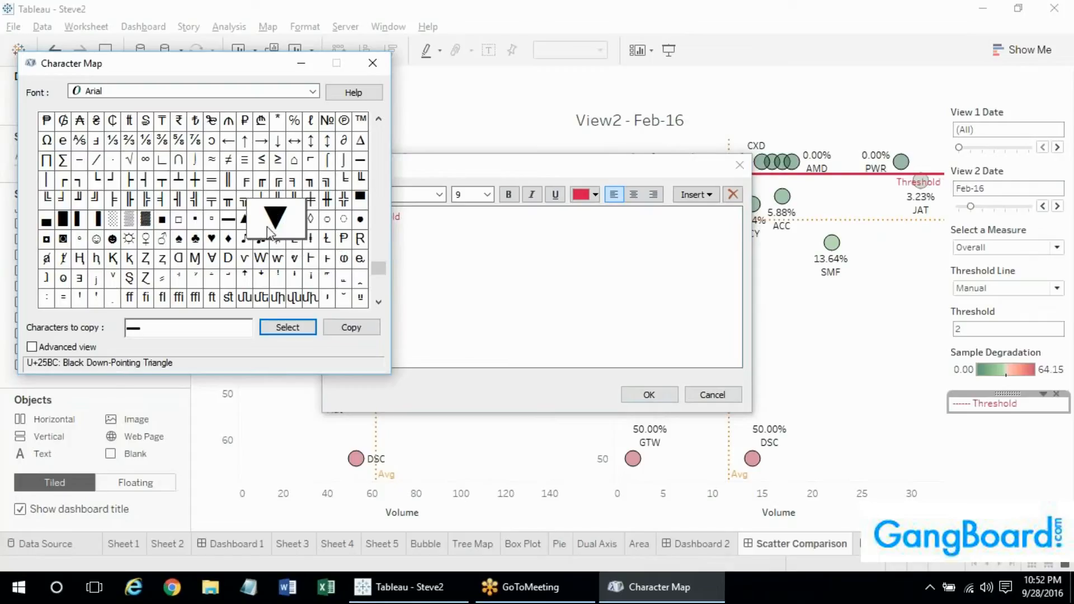
pyautogui.click(258, 223)
pyautogui.click(293, 219)
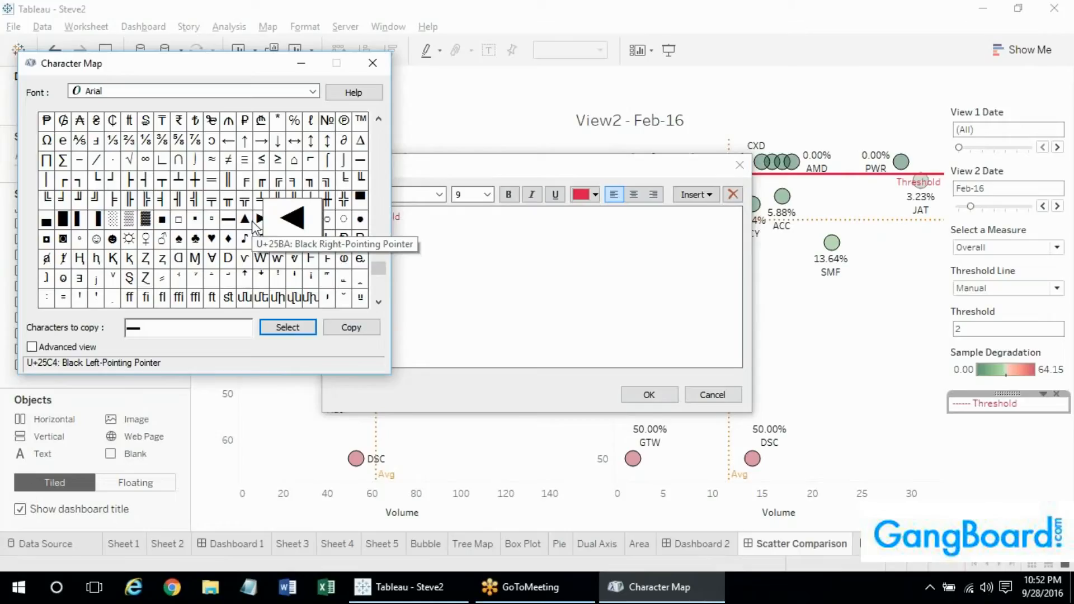
pyautogui.click(248, 220)
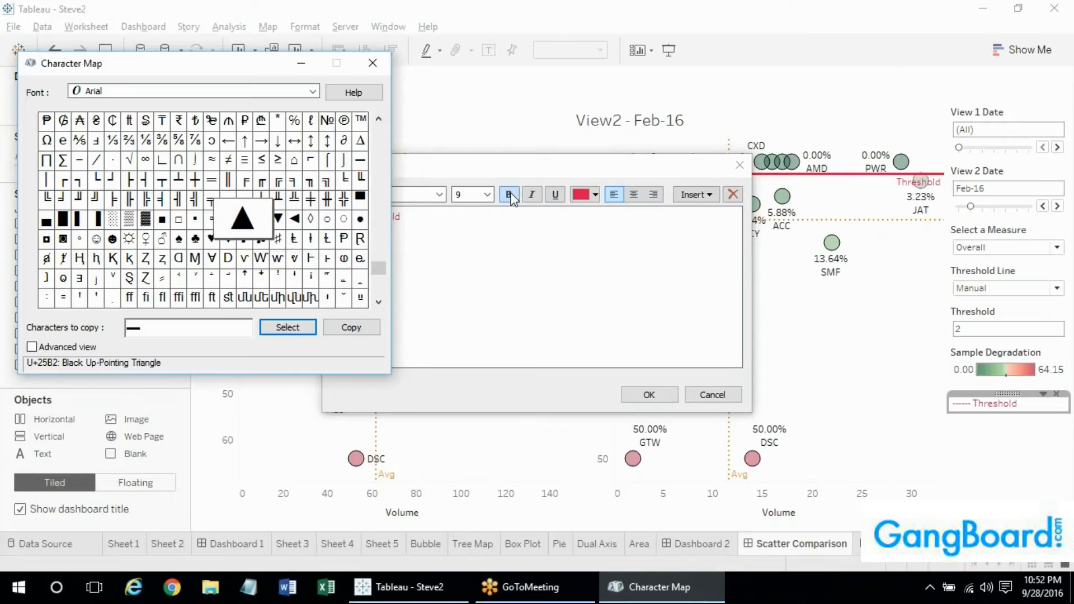
# Apply the legend text to the dashboard and recolour its dotted Avg line orange
pyautogui.click(564, 256)
pyautogui.click(639, 398)
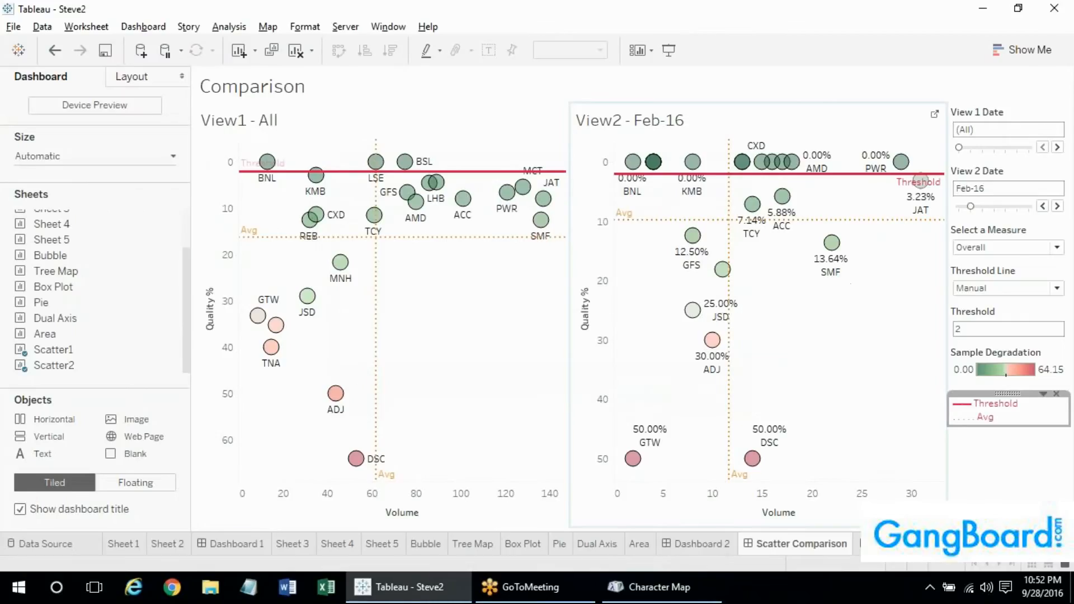
pyautogui.moveTo(411, 208)
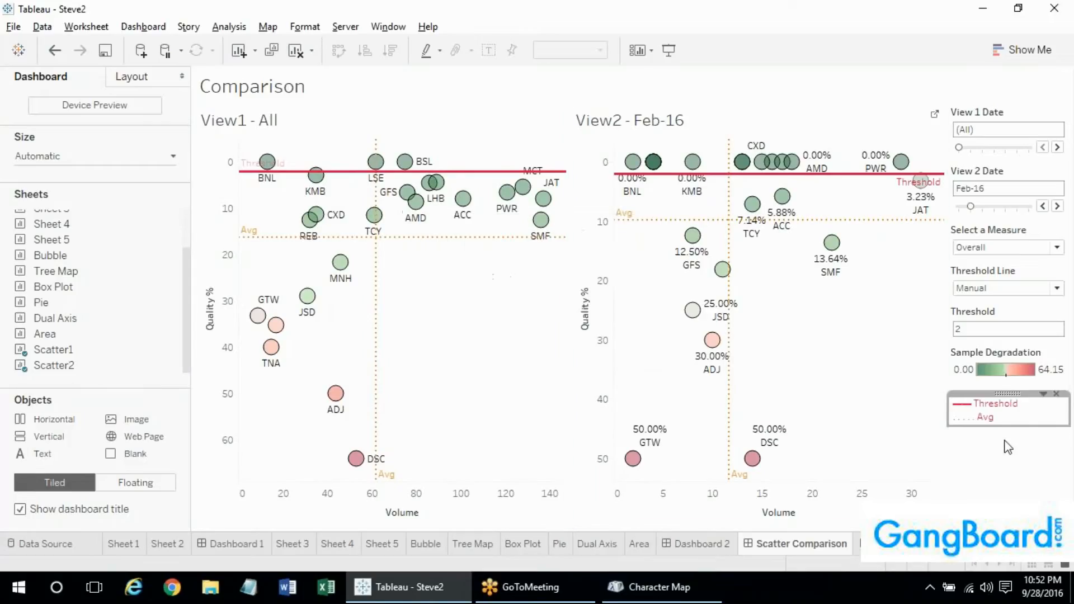
pyautogui.doubleClick(977, 411)
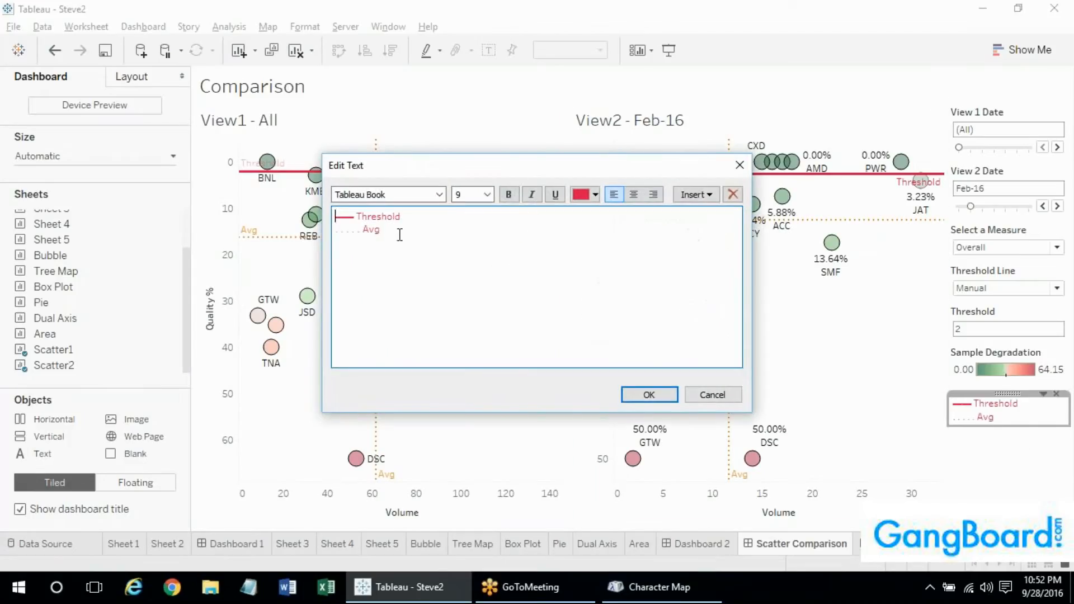
pyautogui.moveTo(400, 233); pyautogui.dragTo(335, 229)
pyautogui.click(587, 196)
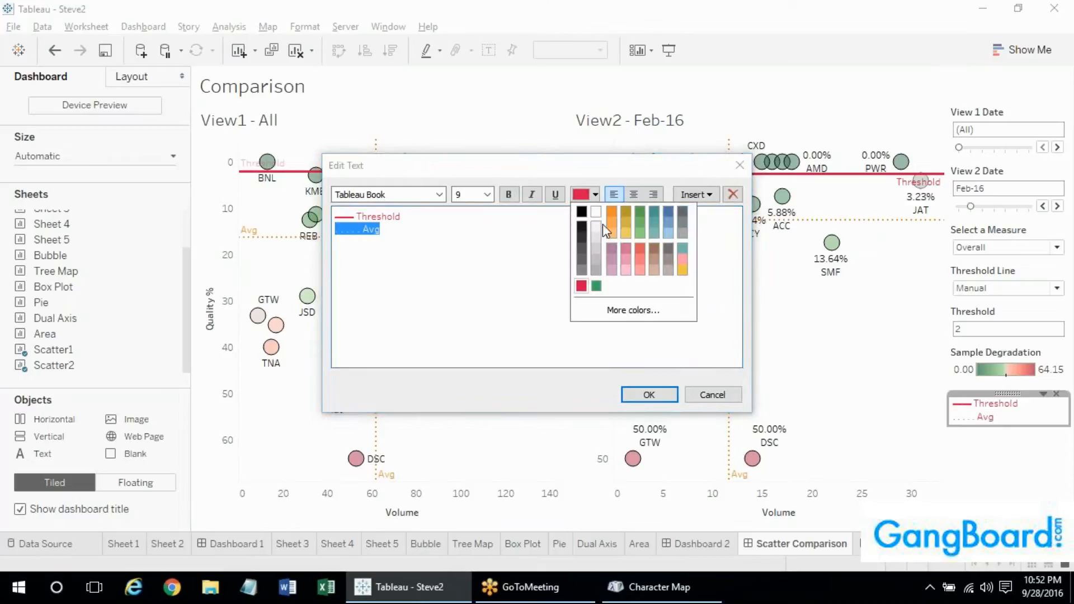
pyautogui.click(613, 214)
pyautogui.click(457, 264)
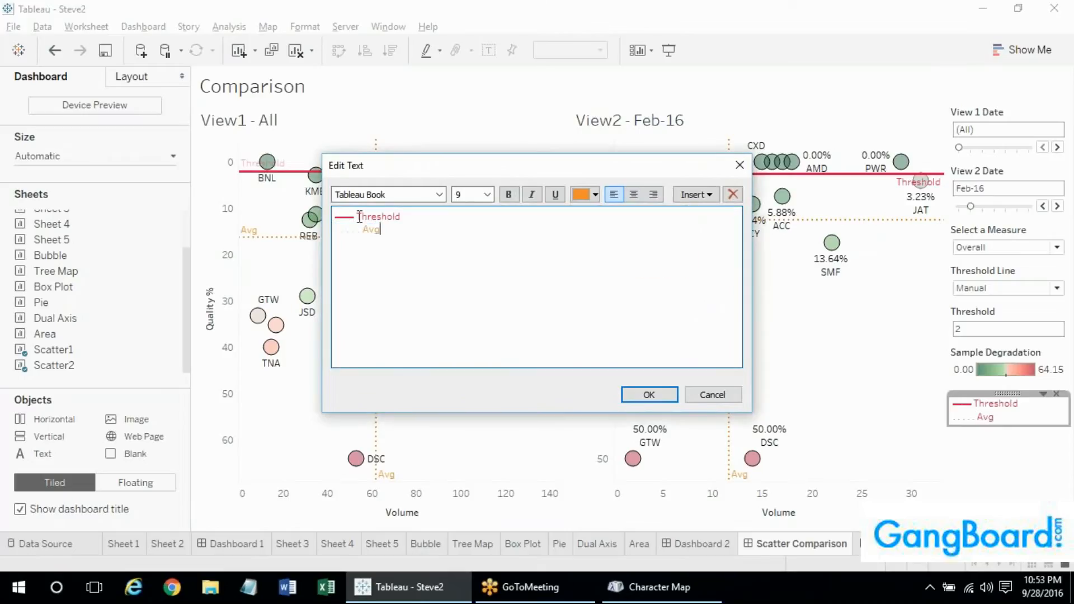
pyautogui.click(629, 394)
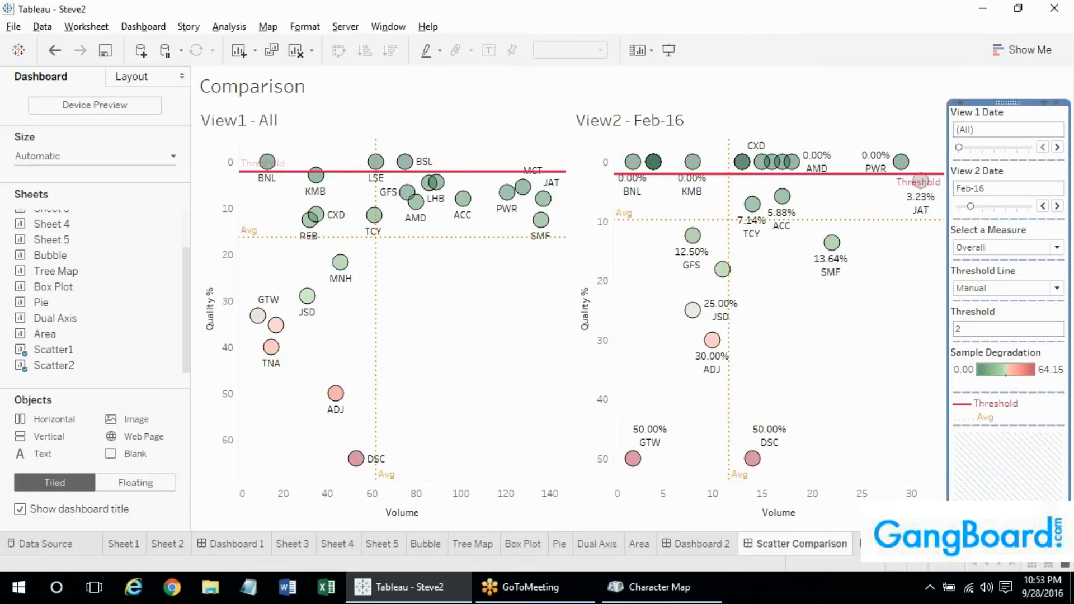
# Set the label of the Threshold reference line in View1 to None
pyautogui.click(480, 349)
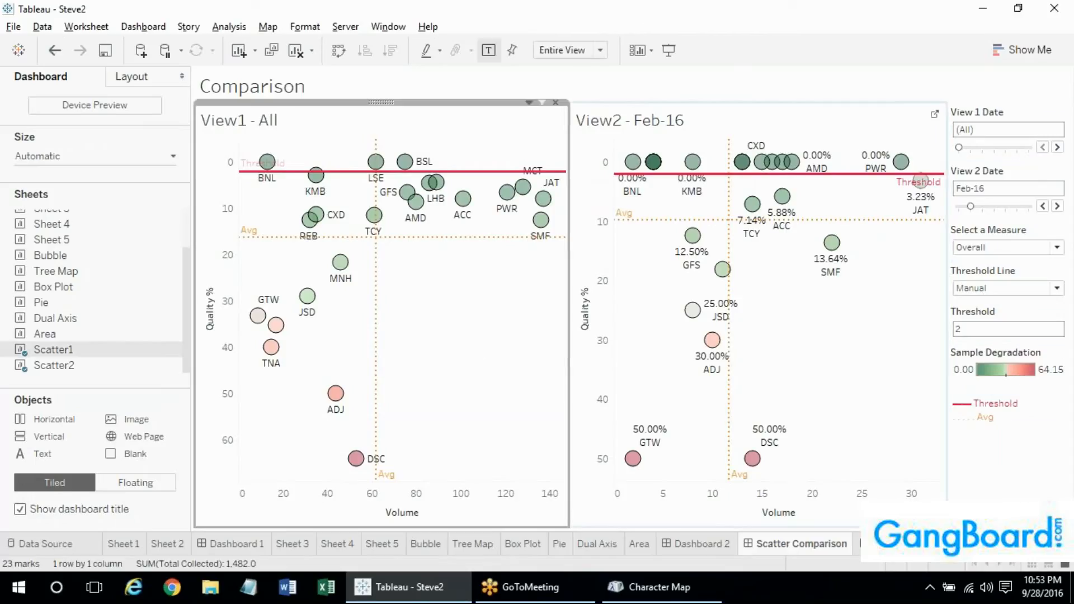
pyautogui.moveTo(686, 239)
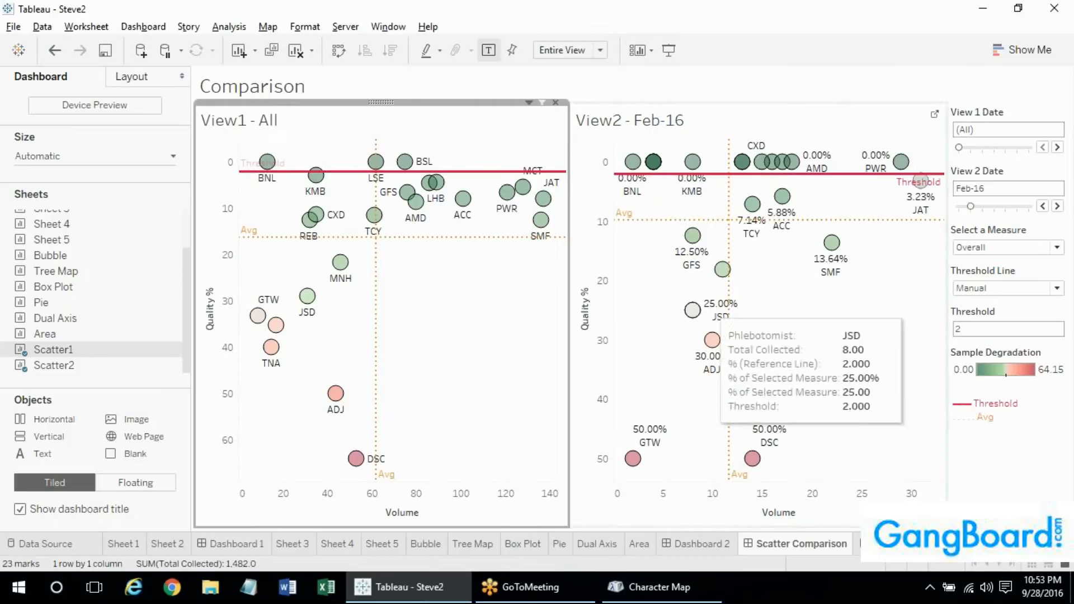
pyautogui.moveTo(317, 175)
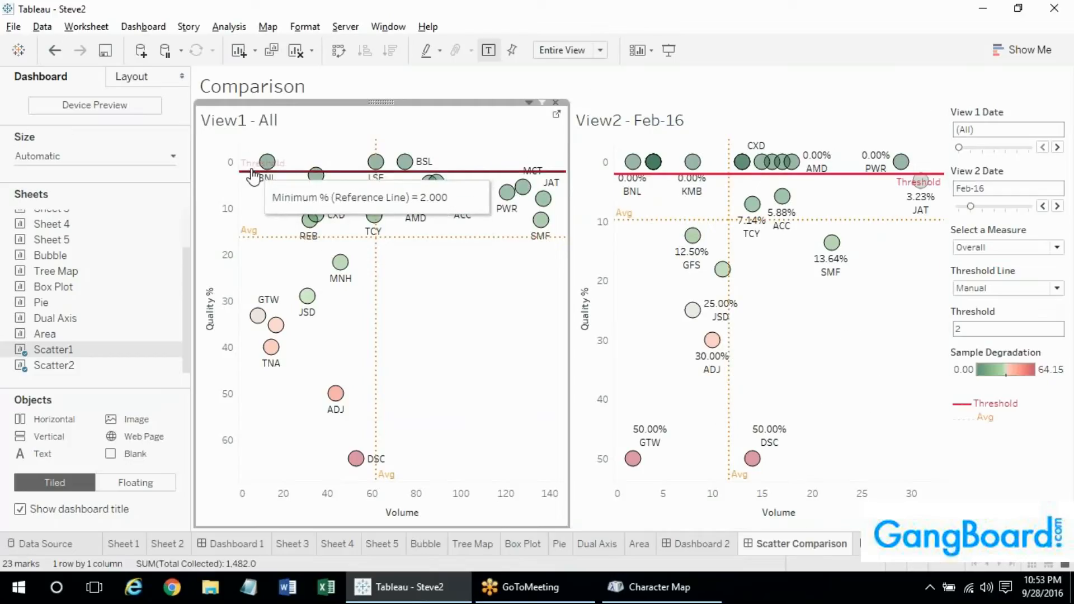
pyautogui.moveTo(253, 243)
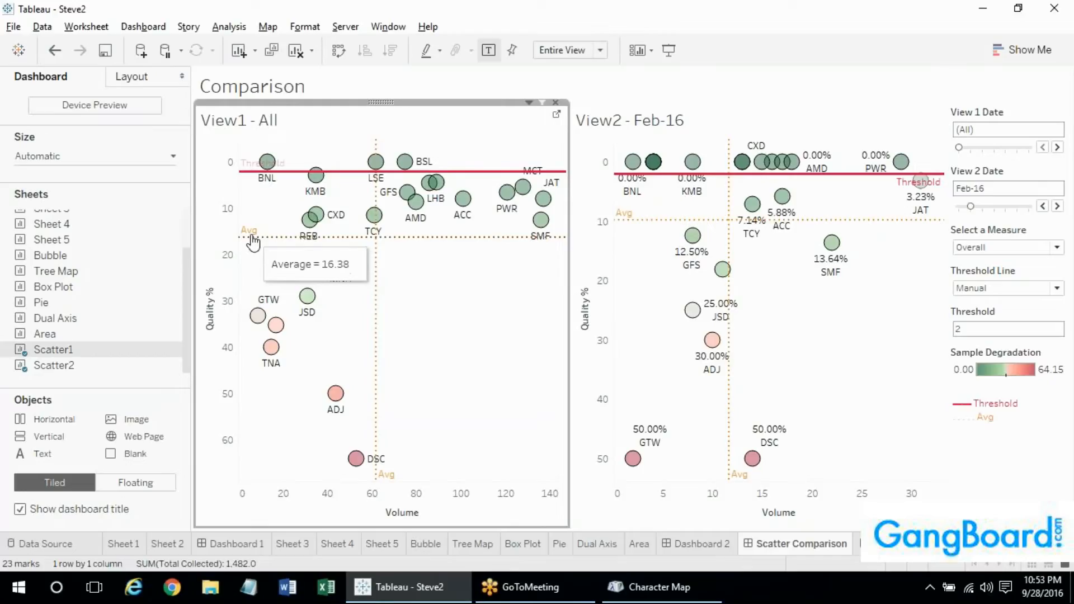
pyautogui.click(285, 173)
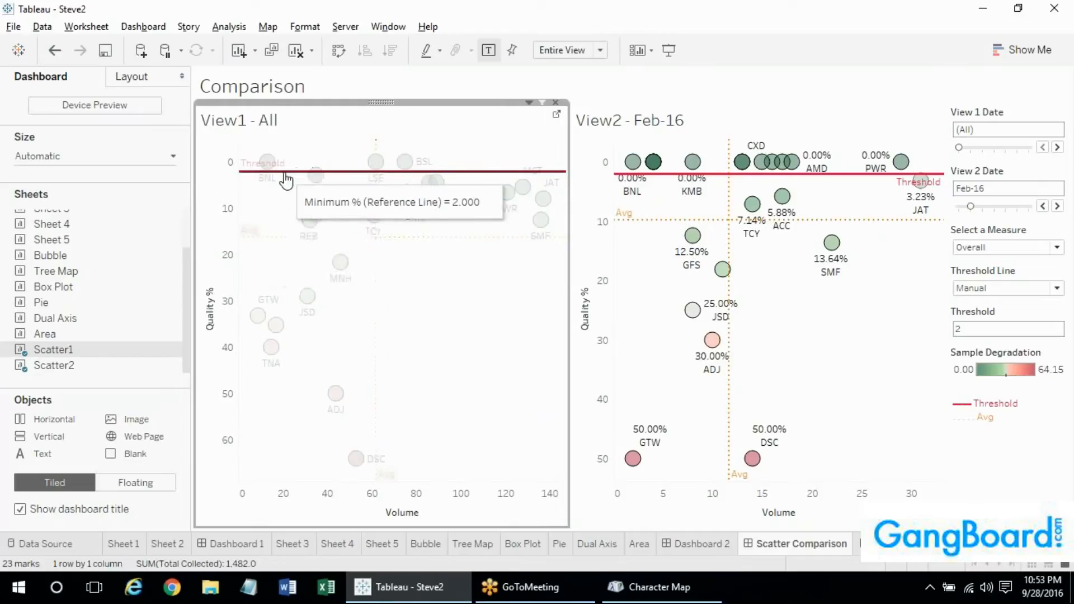
pyautogui.rightClick(285, 176)
pyautogui.click(311, 182)
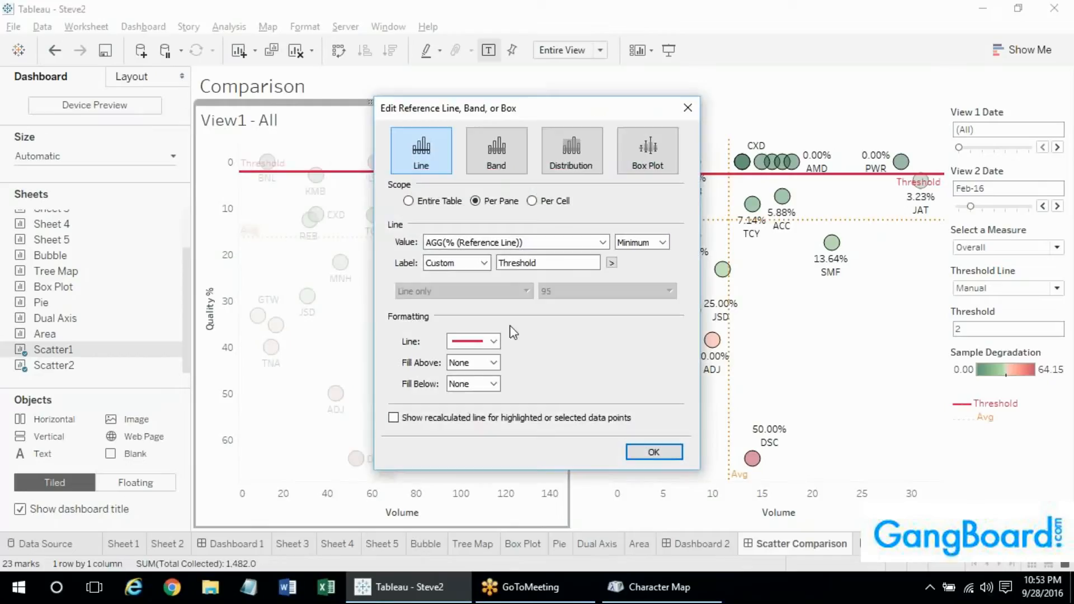
pyautogui.click(485, 263)
pyautogui.click(464, 264)
pyautogui.click(671, 451)
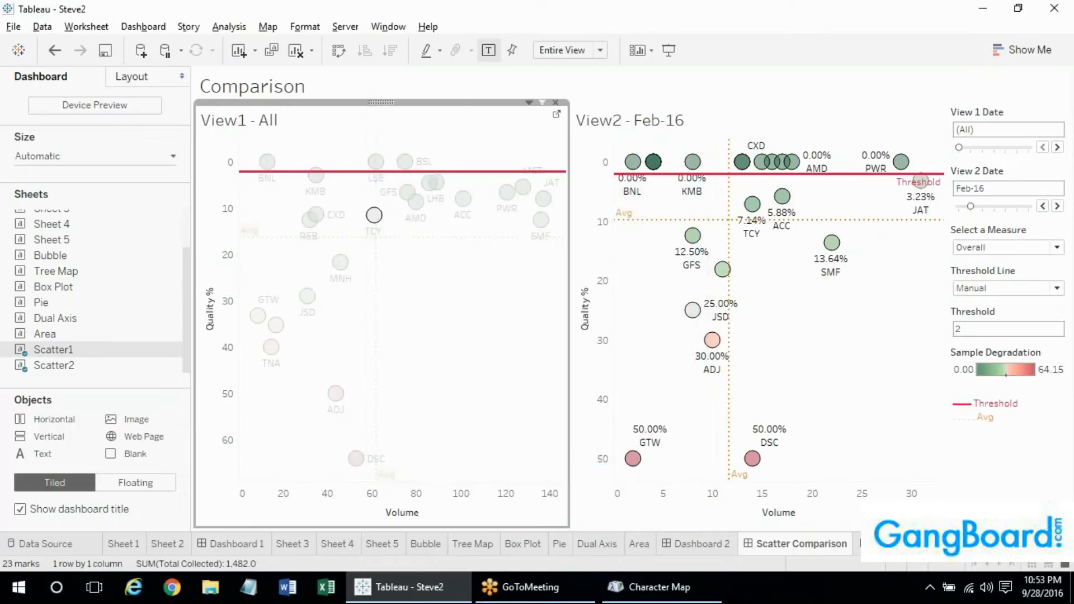
# Set the label of View1's horizontal average line to None
pyautogui.rightClick(408, 246)
pyautogui.click(439, 249)
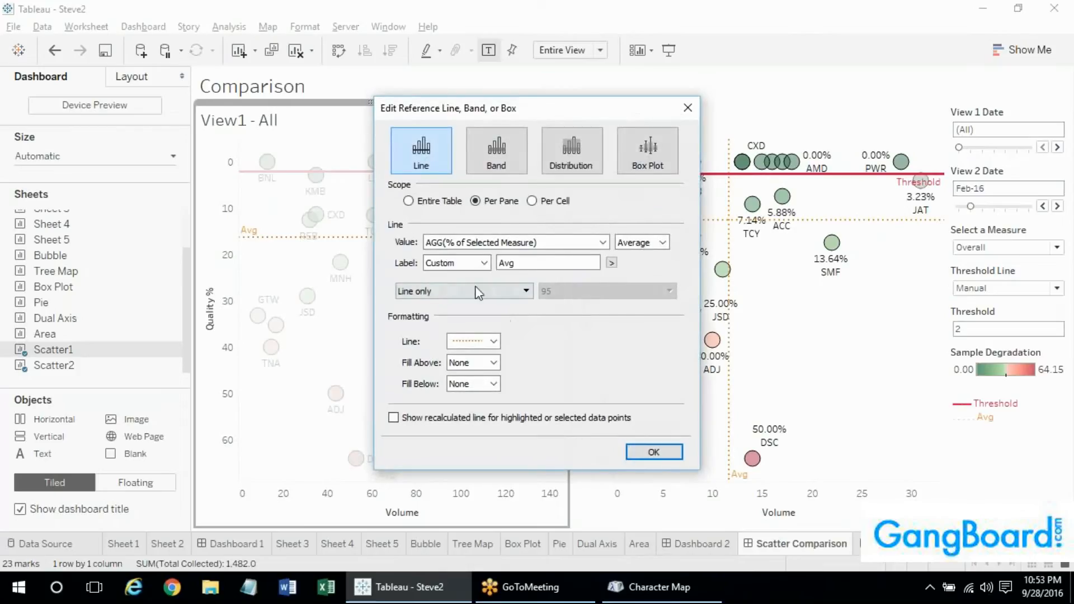
pyautogui.click(484, 263)
pyautogui.click(475, 274)
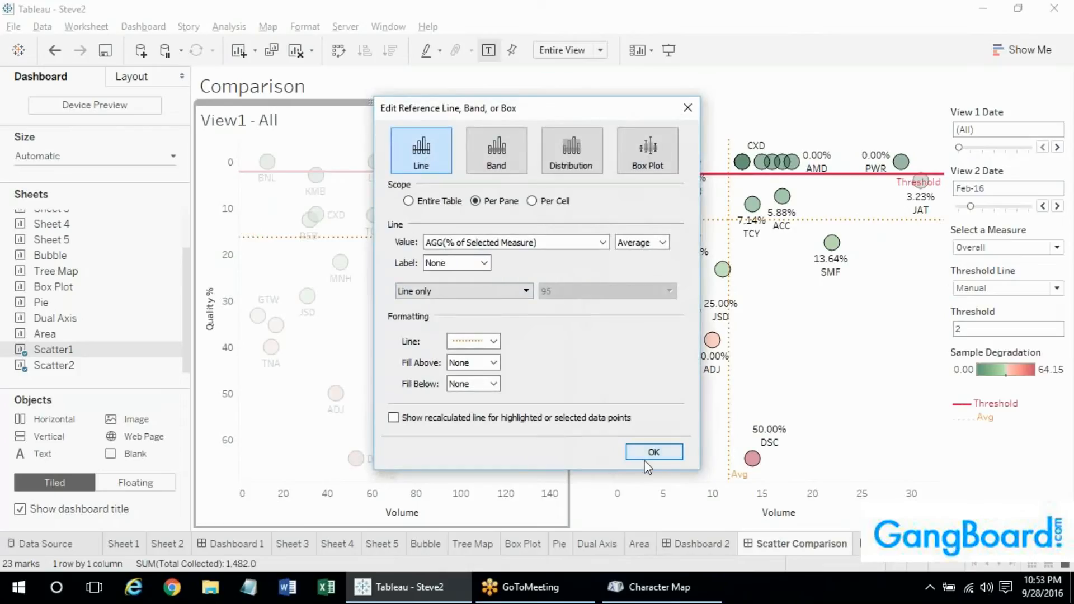
pyautogui.click(649, 454)
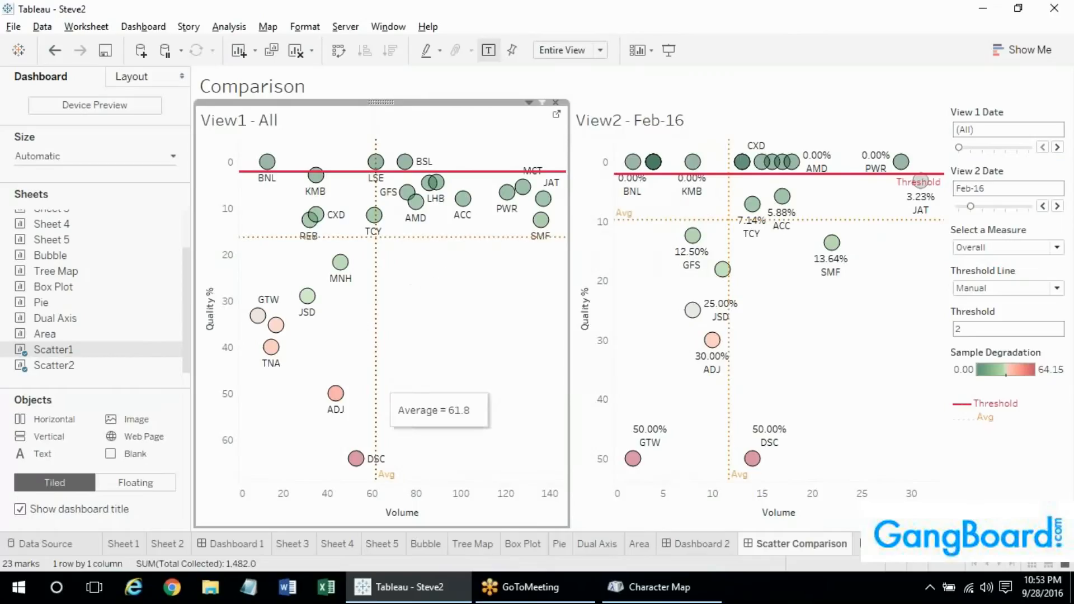
# Set the label of View1's vertical average Volume line to None and clear the line selection
pyautogui.rightClick(377, 391)
pyautogui.click(390, 402)
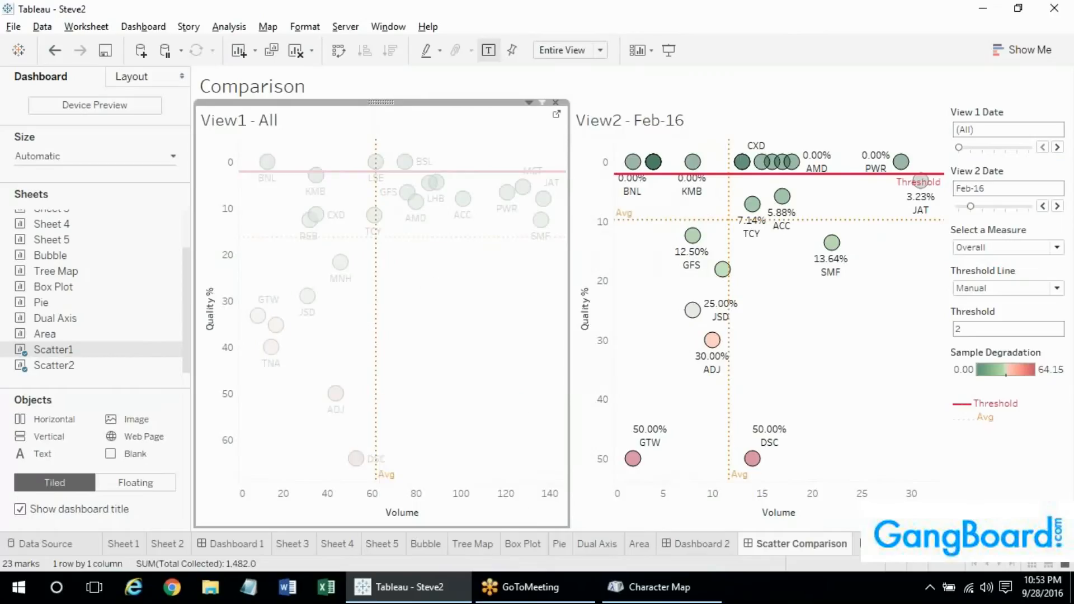
pyautogui.click(451, 264)
pyautogui.click(438, 290)
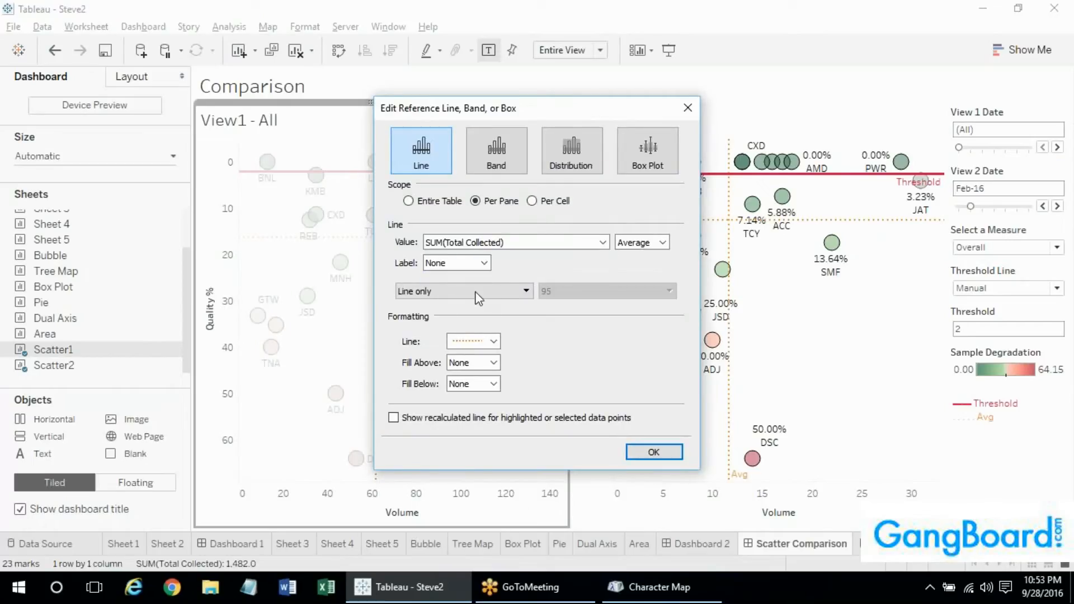
pyautogui.click(653, 452)
pyautogui.click(788, 387)
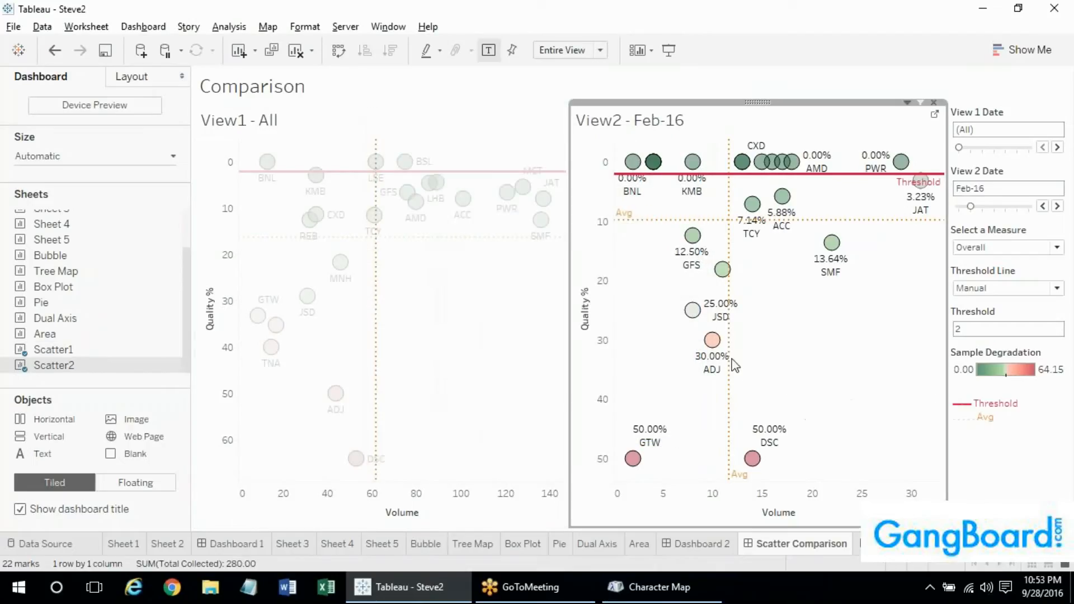
pyautogui.click(483, 309)
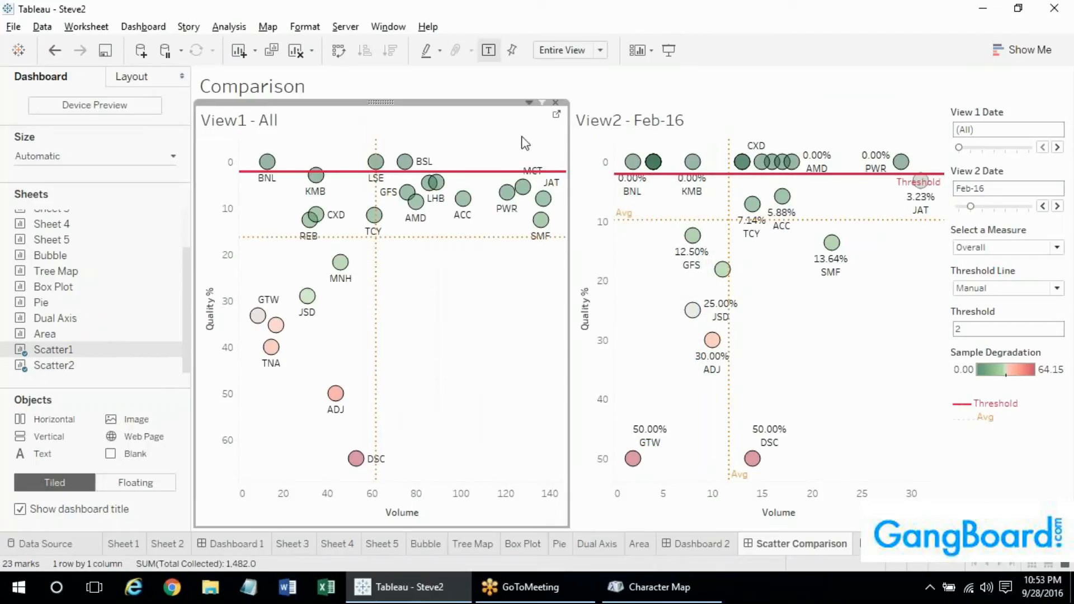
# Go to the View1 worksheet and copy the entire tooltip text of its marks
pyautogui.click(556, 114)
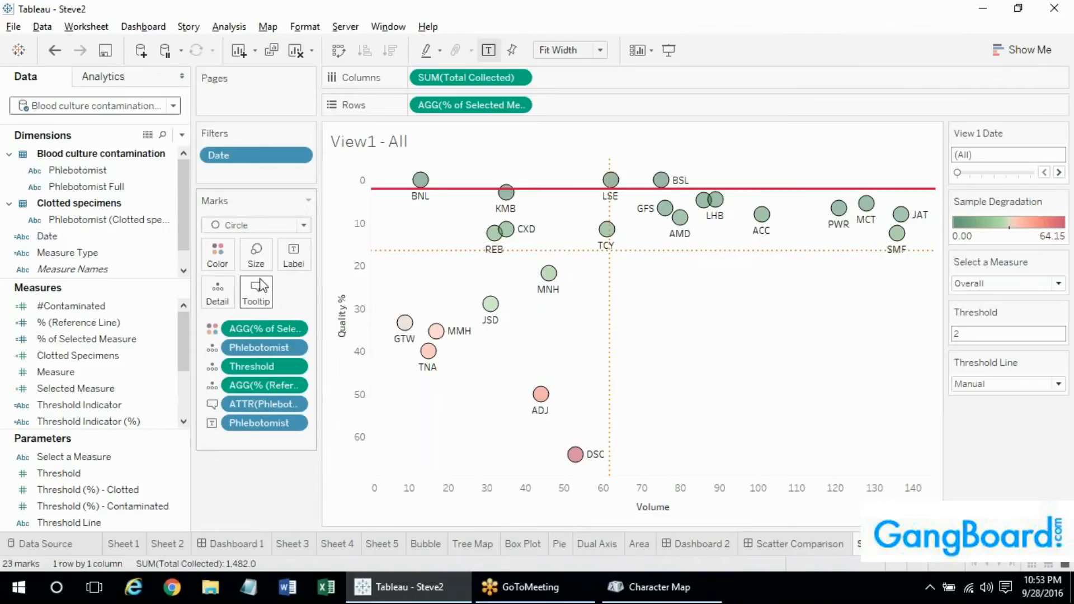
pyautogui.click(257, 290)
pyautogui.moveTo(546, 278); pyautogui.dragTo(284, 219)
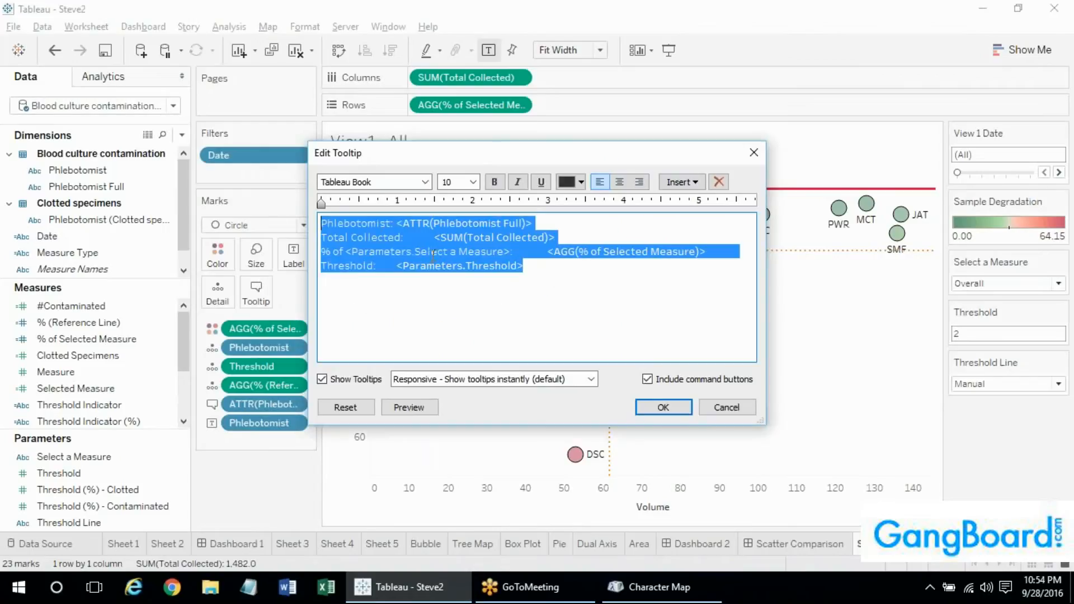
pyautogui.click(552, 274)
pyautogui.moveTo(552, 274); pyautogui.dragTo(322, 202)
pyautogui.hotkey('ctrl', 'c')
pyautogui.click(663, 407)
# Go to the View2 worksheet from the Scatter Comparison dashboard and replace its tooltip text with the copied View1 text
pyautogui.click(795, 544)
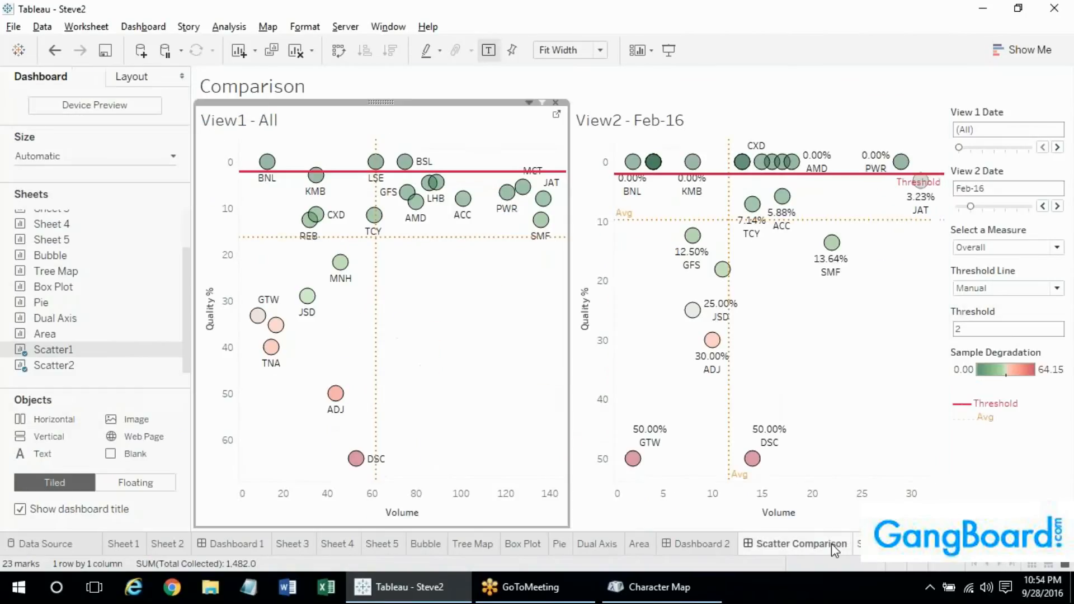
pyautogui.moveTo(809, 168)
pyautogui.click(931, 116)
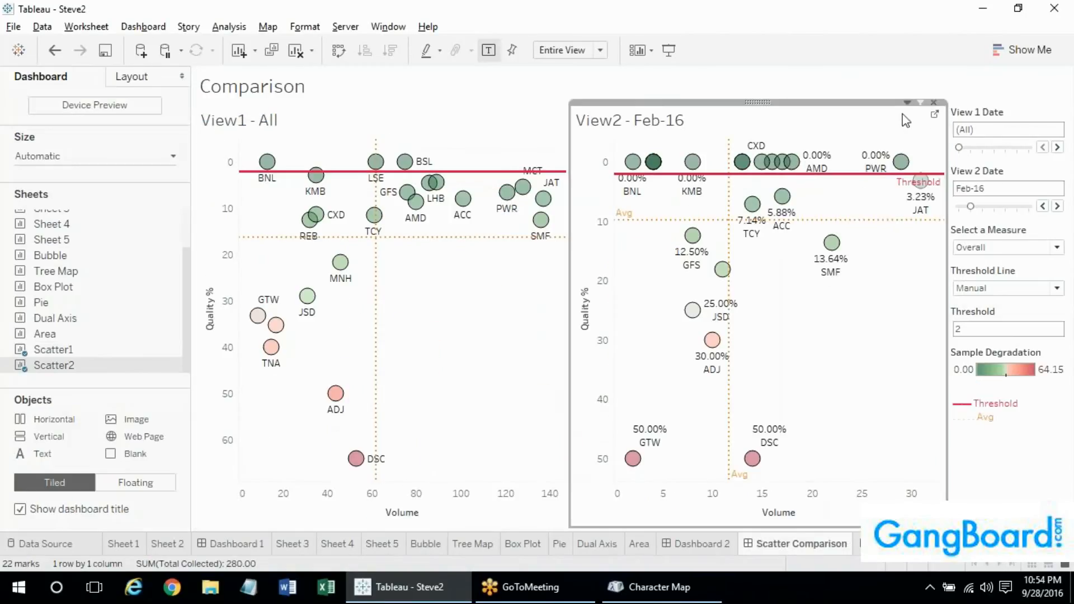
pyautogui.click(933, 116)
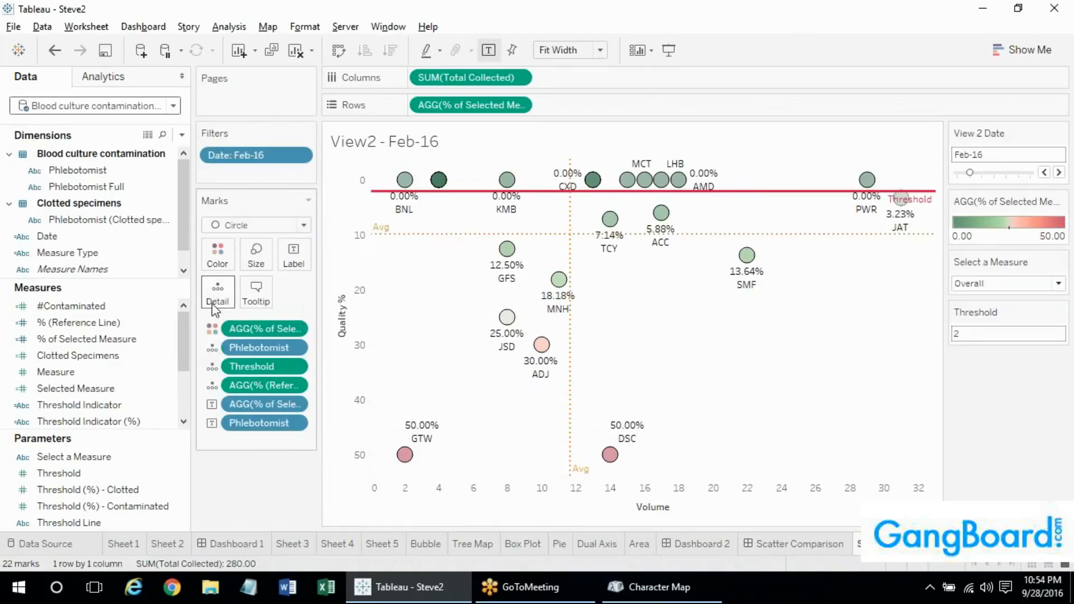
pyautogui.click(254, 302)
pyautogui.hotkey('ctrl', 'a')
pyautogui.hotkey('ctrl', 'v')
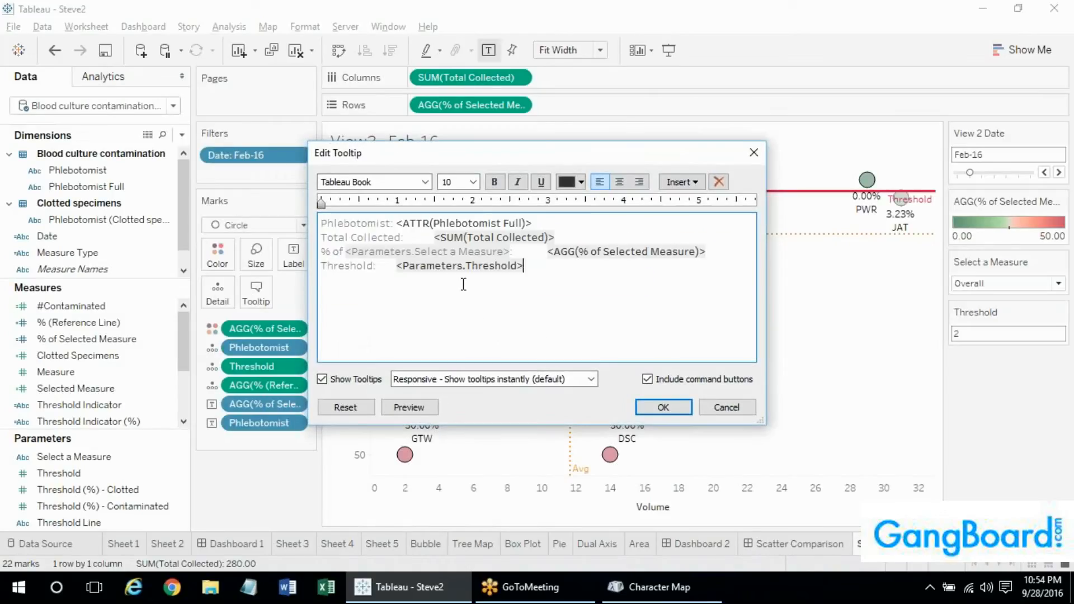
pyautogui.click(663, 407)
# Add the Phlebotomist Full field to the tooltip of View2's marks and confirm the pasted tooltip text
pyautogui.moveTo(618, 453)
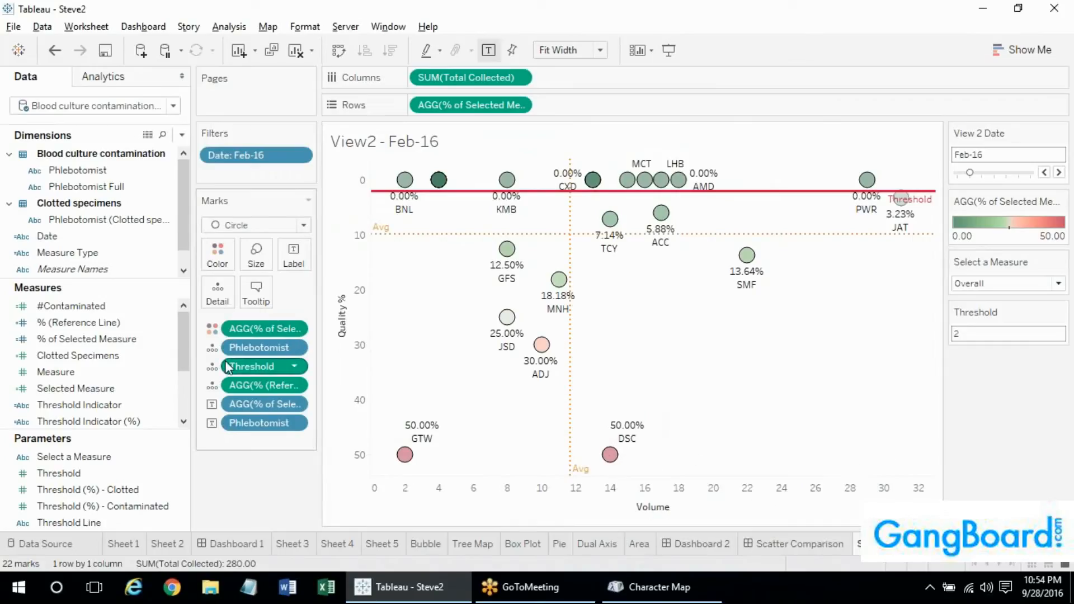
pyautogui.moveTo(84, 187); pyautogui.dragTo(257, 291)
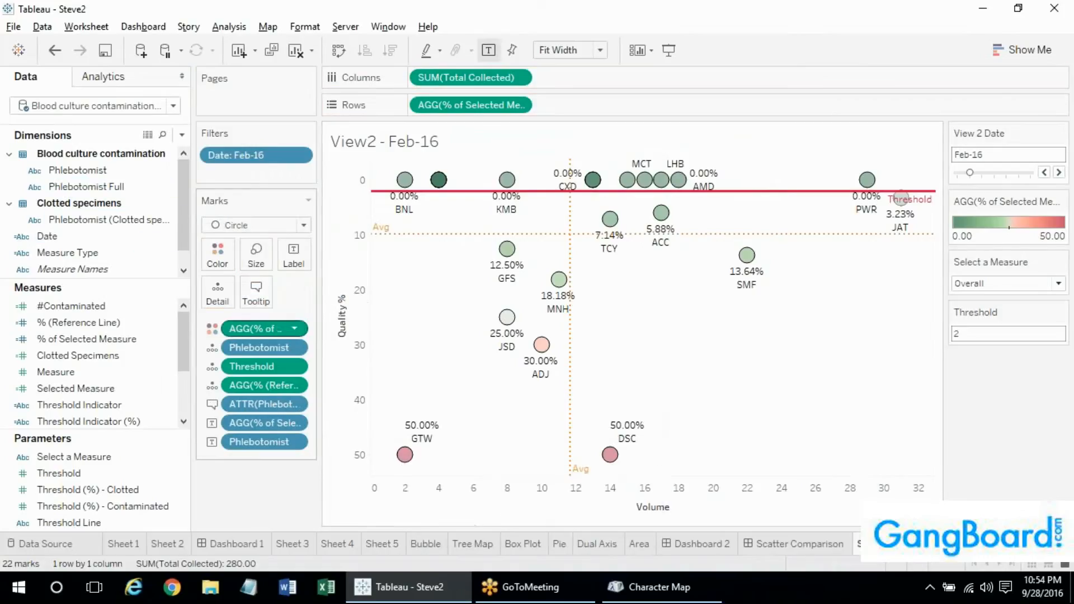
pyautogui.click(254, 290)
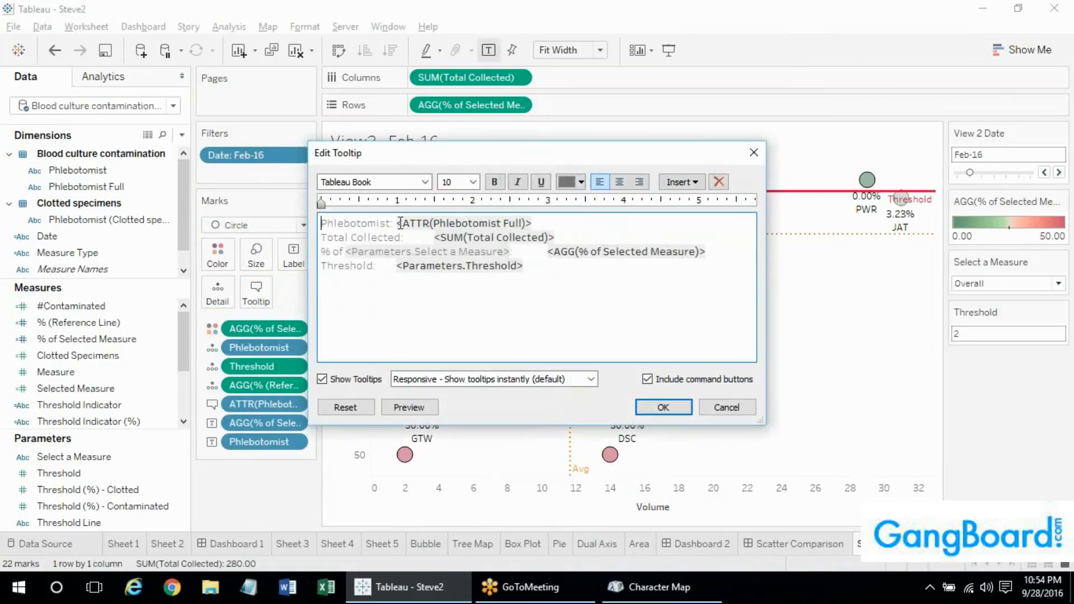
pyautogui.moveTo(321, 224); pyautogui.dragTo(554, 238)
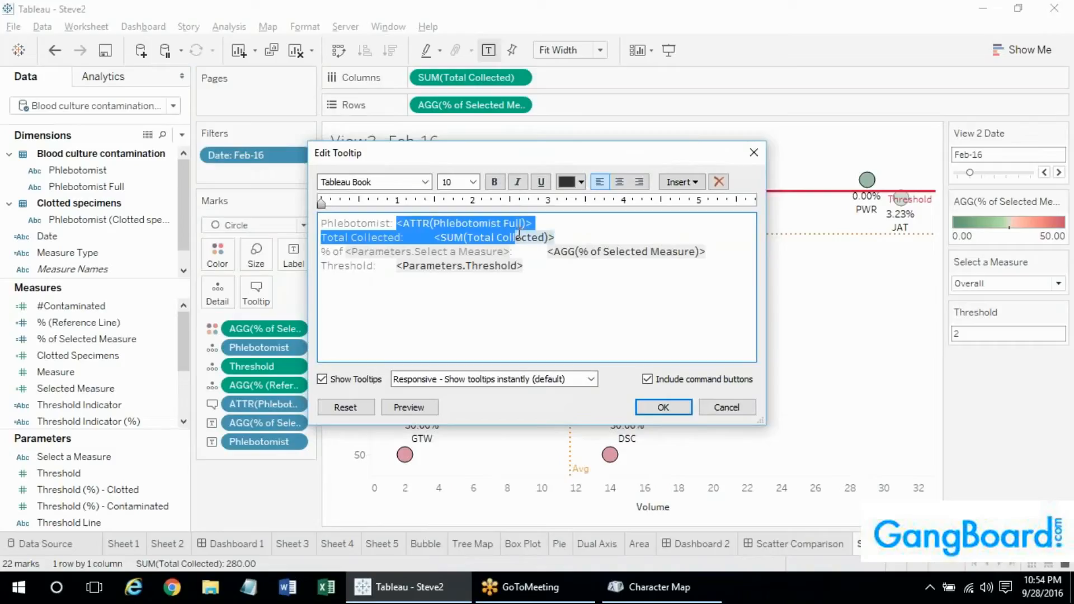
pyautogui.click(557, 285)
pyautogui.hotkey('ctrl', 'a')
pyautogui.press('Right')
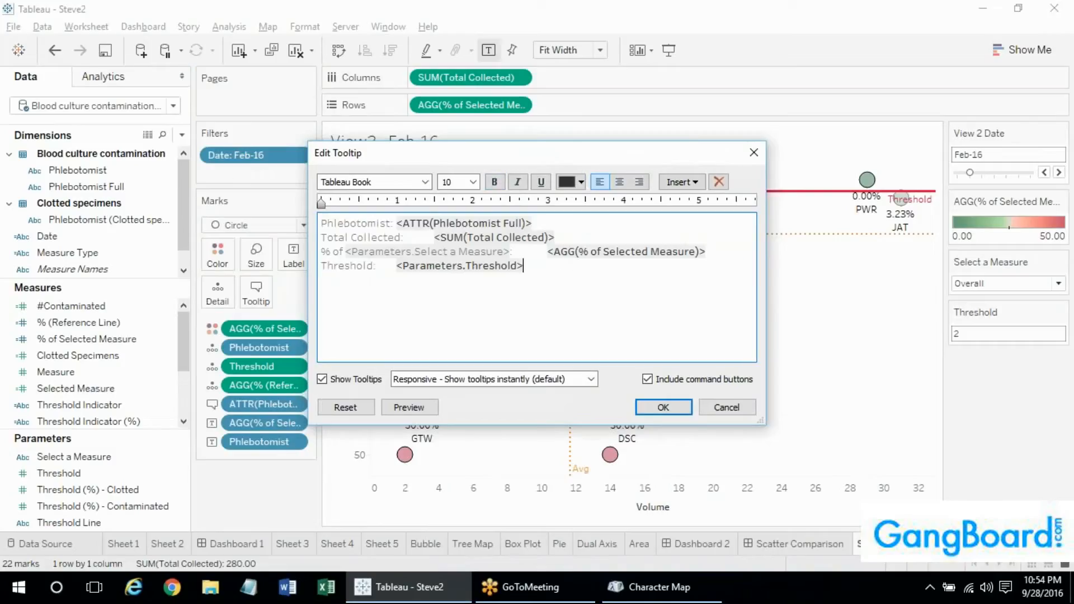
pyautogui.click(663, 408)
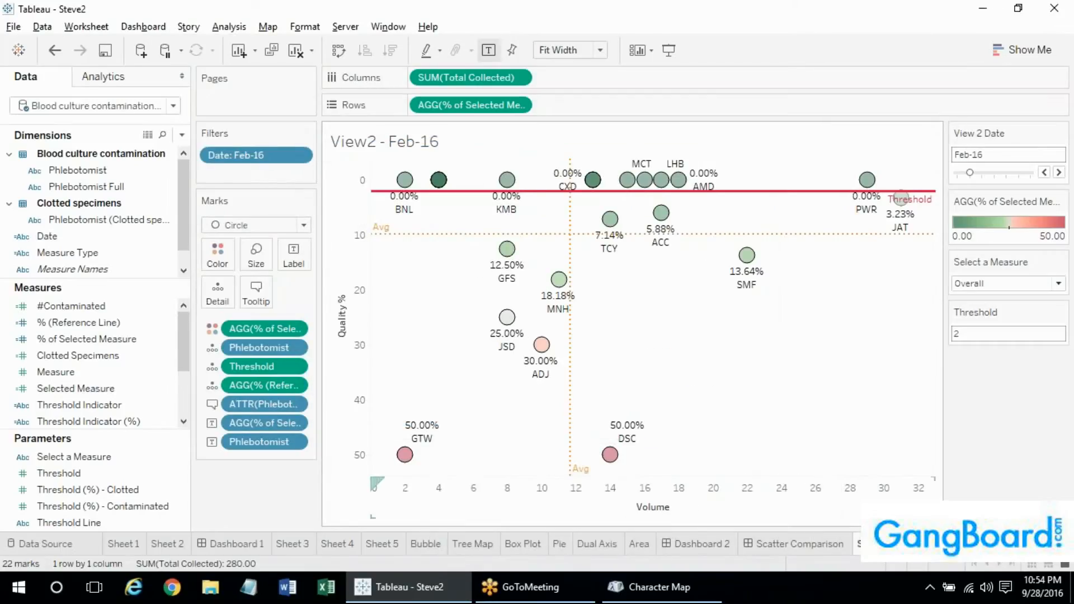
# Return to the Scatter Comparison dashboard and set the label of View2's horizontal average line to None
pyautogui.click(770, 543)
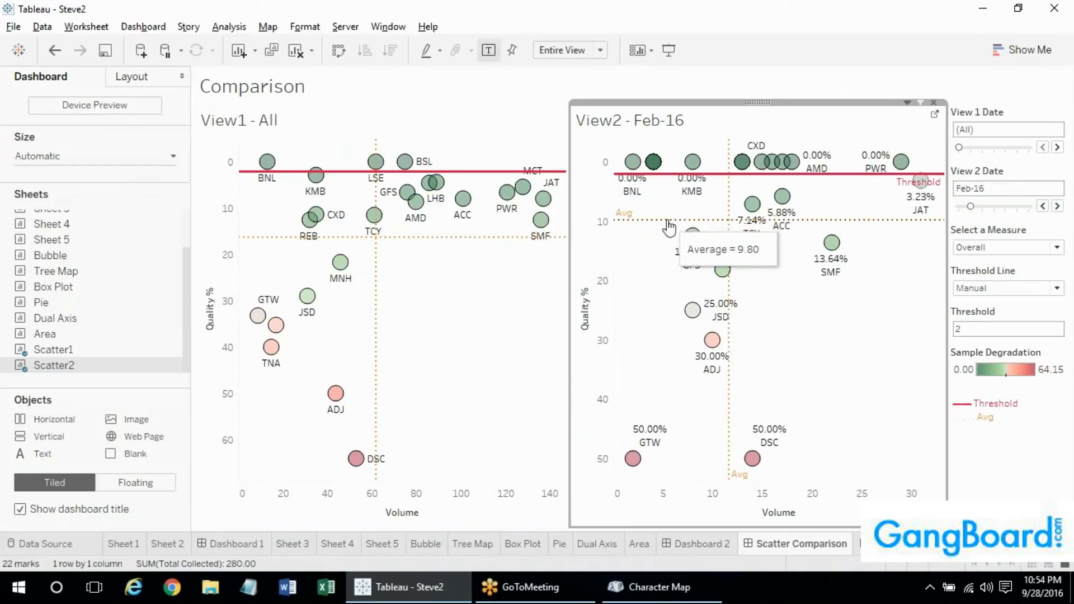
pyautogui.rightClick(666, 220)
pyautogui.click(673, 229)
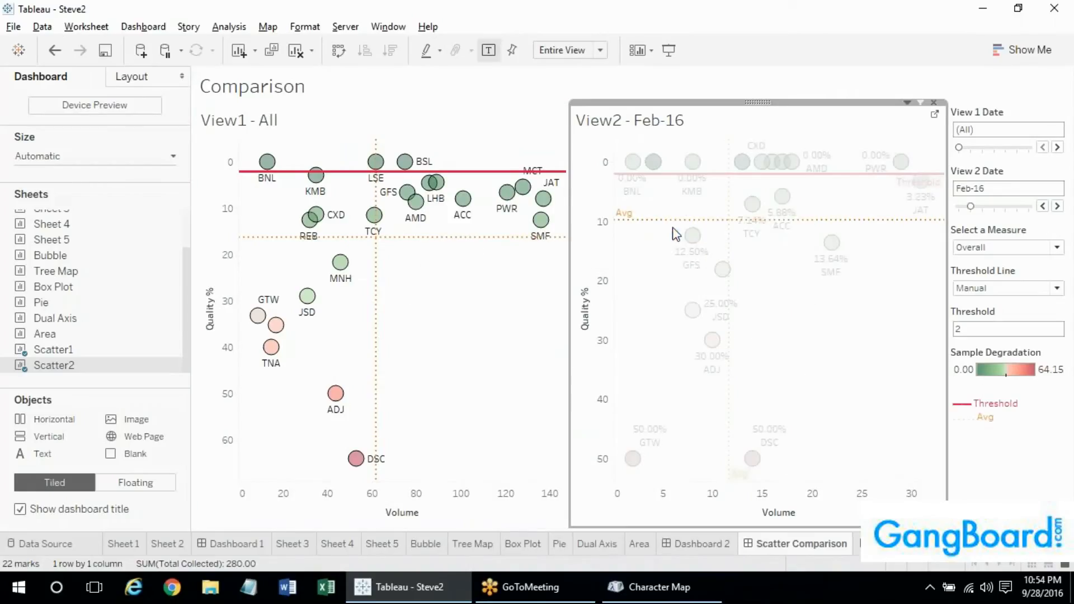
pyautogui.click(464, 263)
pyautogui.click(438, 278)
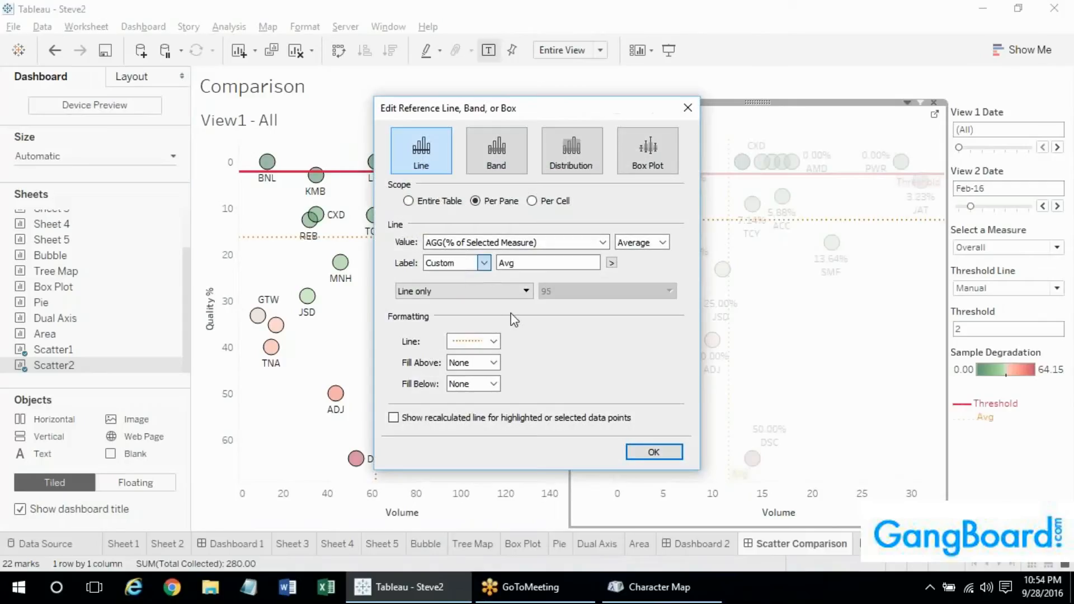
pyautogui.click(654, 452)
# Set the label of View2's threshold line to None
pyautogui.rightClick(722, 173)
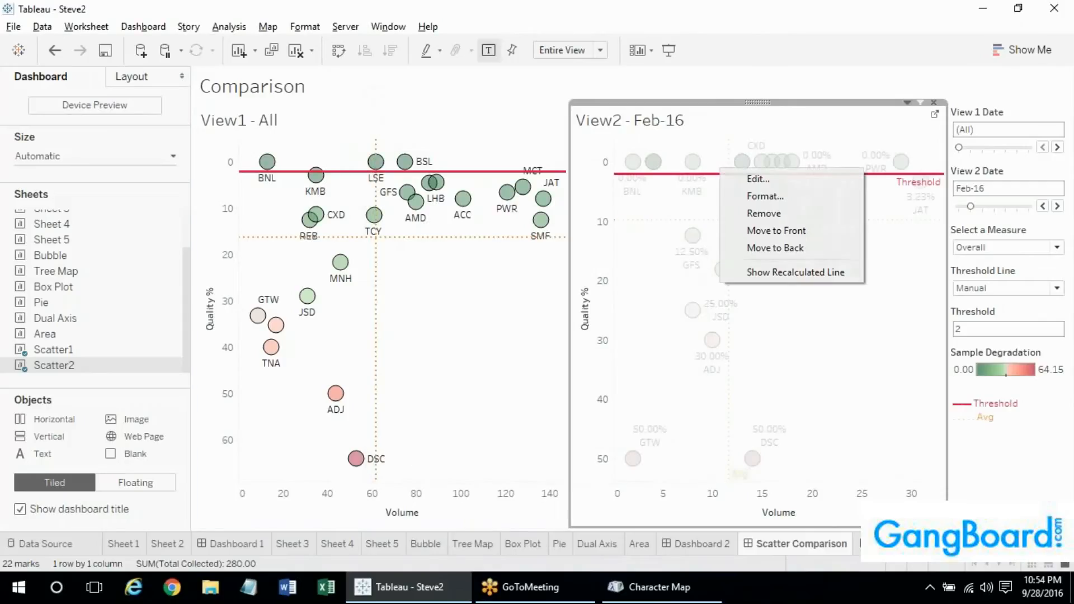
pyautogui.click(723, 175)
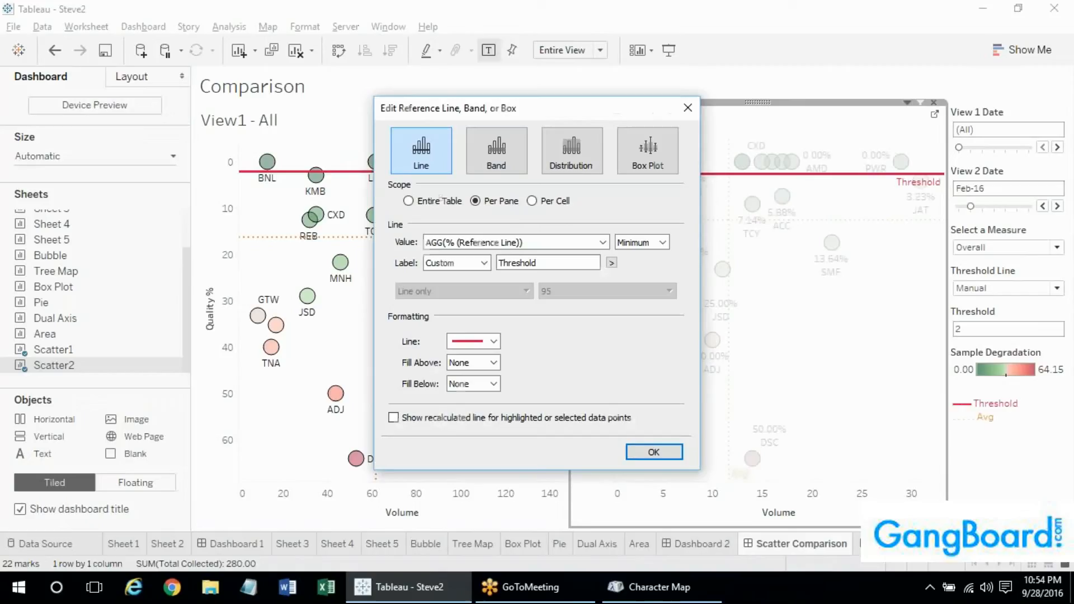
pyautogui.click(482, 263)
pyautogui.click(437, 279)
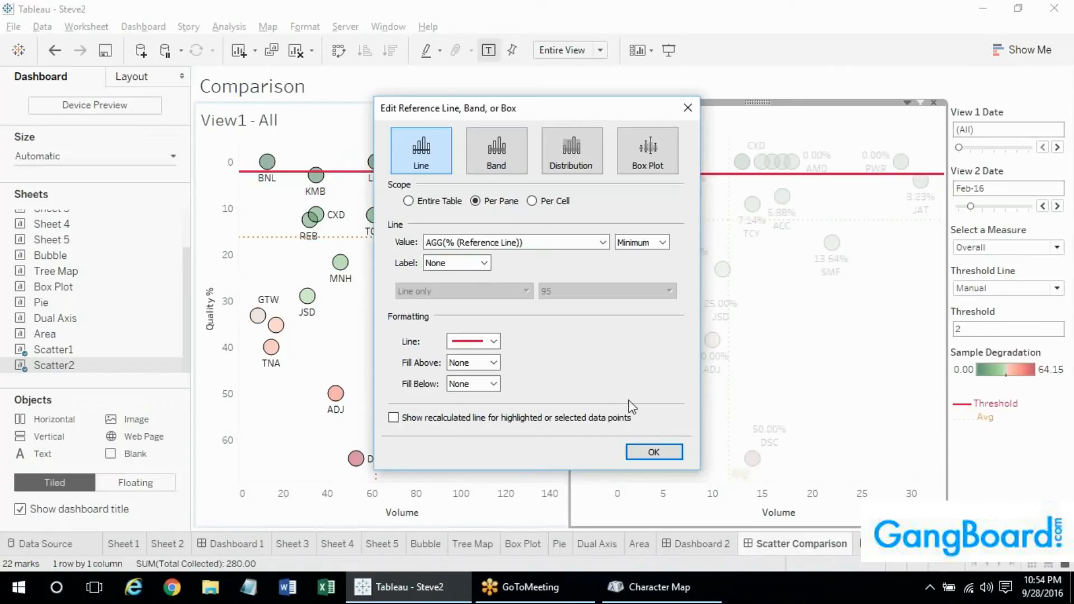
pyautogui.click(650, 451)
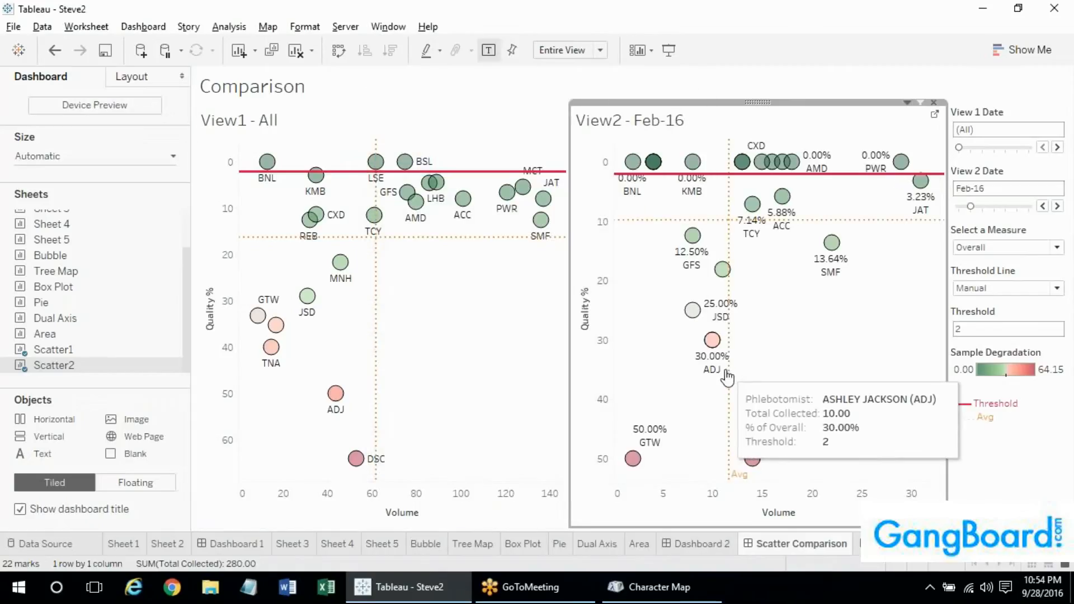
# Set the label of View2's vertical average Volume line to None
pyautogui.rightClick(727, 377)
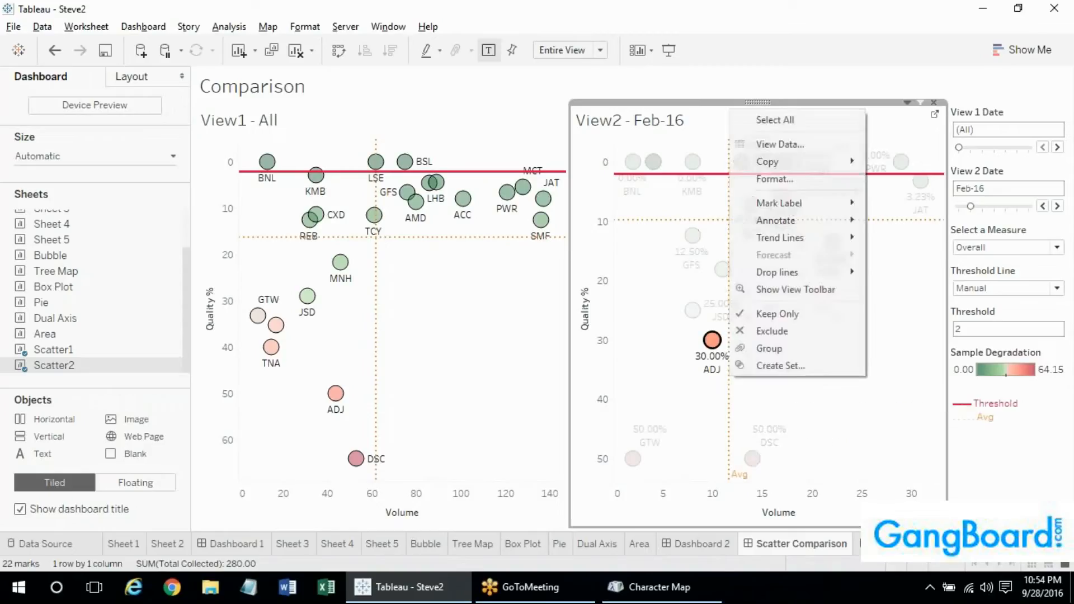
pyautogui.click(753, 417)
pyautogui.click(743, 400)
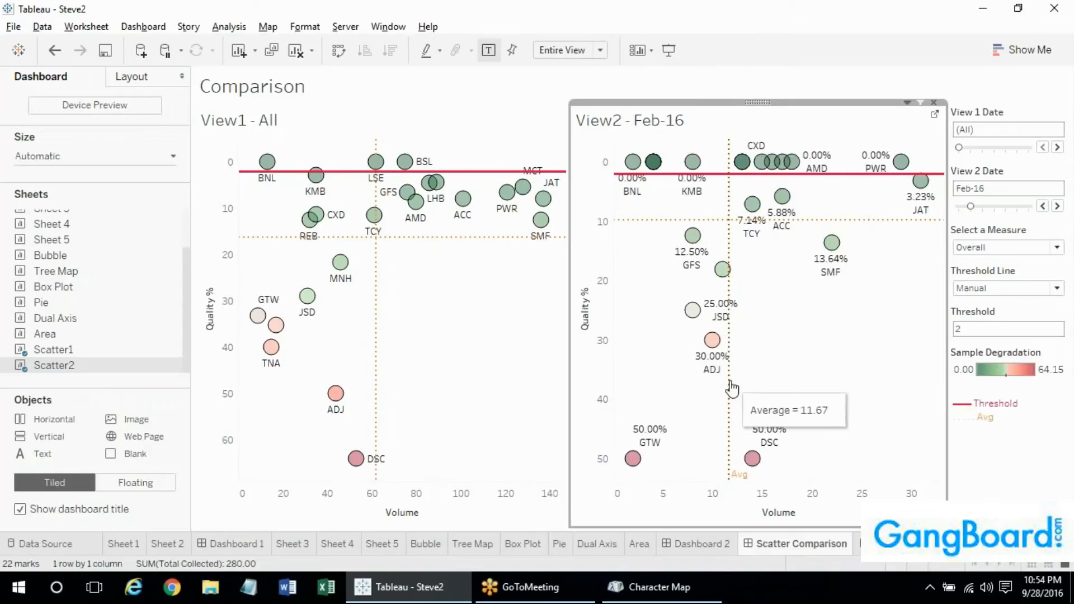
pyautogui.rightClick(732, 388)
pyautogui.click(744, 393)
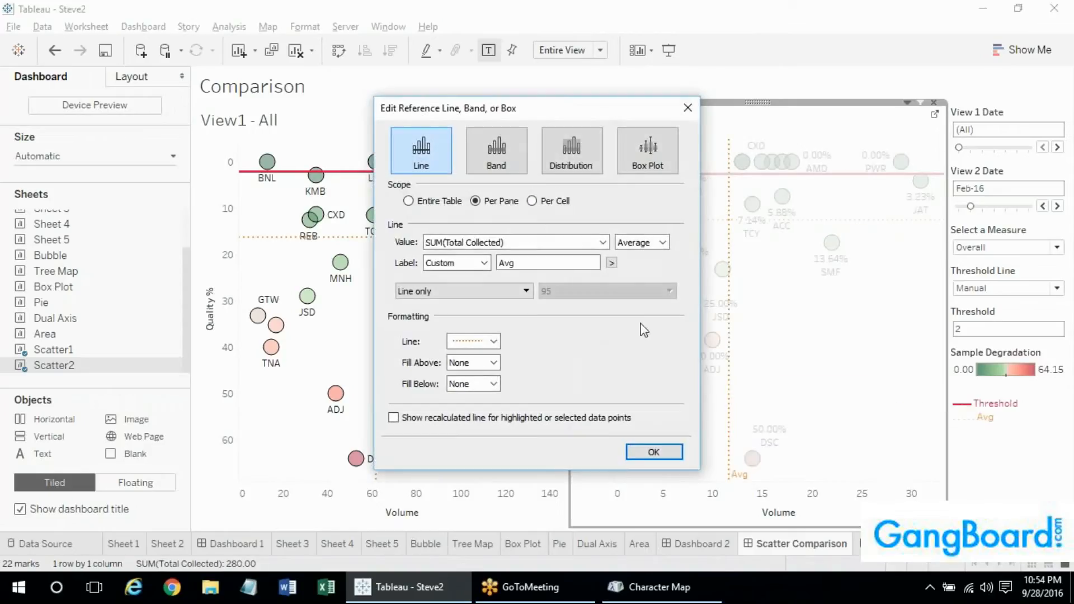
pyautogui.click(464, 263)
pyautogui.click(456, 276)
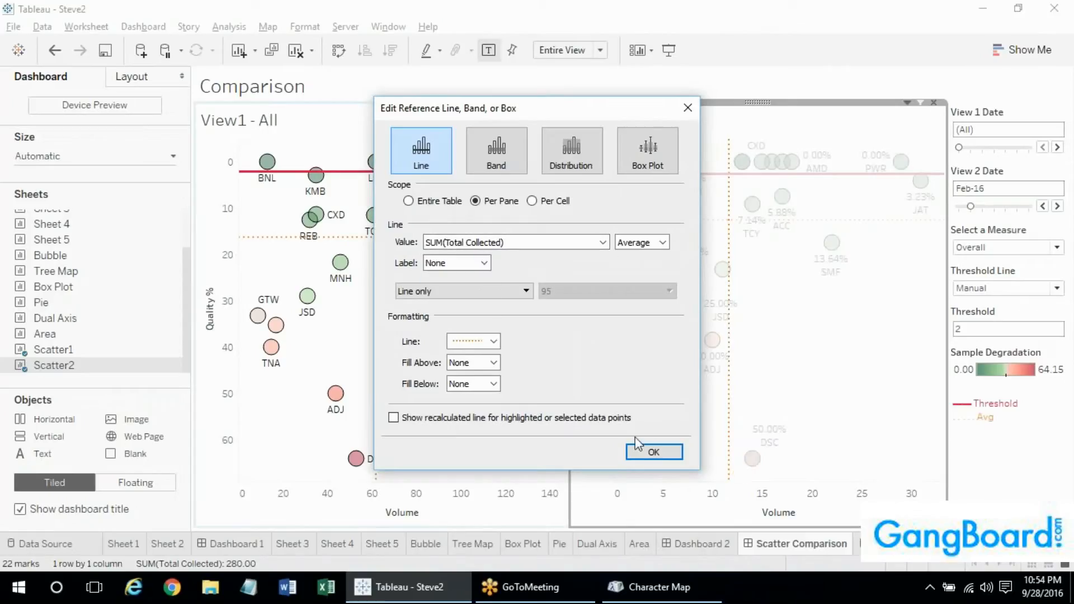
pyautogui.click(663, 453)
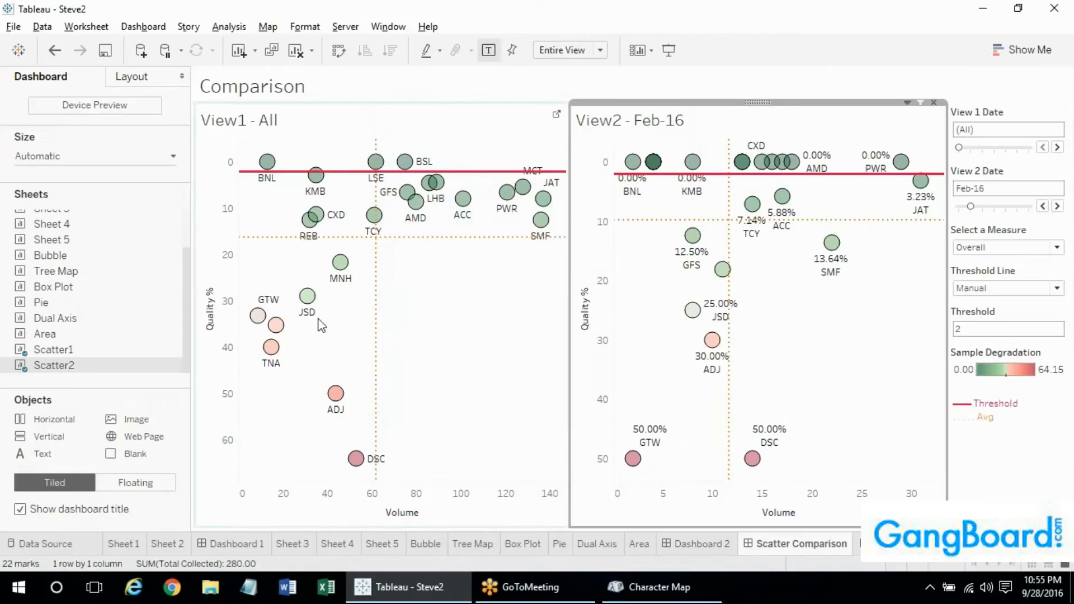
# Go to the View2 worksheet and move the AGG(% of Selected Measure) field from the mark labels to the tooltip
pyautogui.moveTo(691, 320)
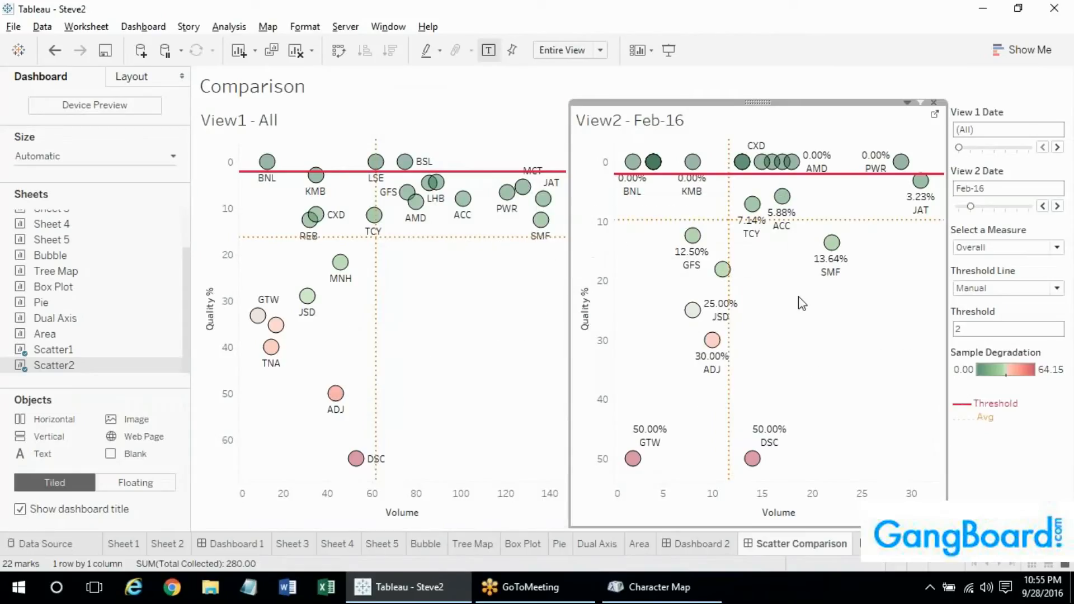
pyautogui.moveTo(832, 242)
pyautogui.click(934, 115)
pyautogui.moveTo(250, 427); pyautogui.dragTo(256, 292)
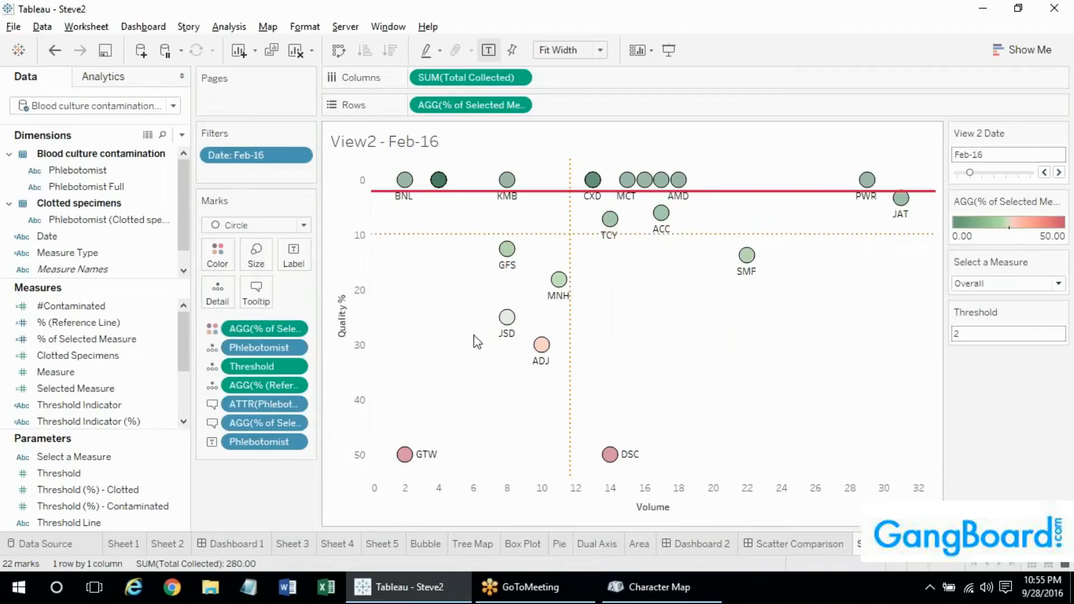
# Insert AGG(% of Selected Measure) after the "% of" measure label in View2's tooltip and return to the Scatter Comparison dashboard
pyautogui.click(266, 300)
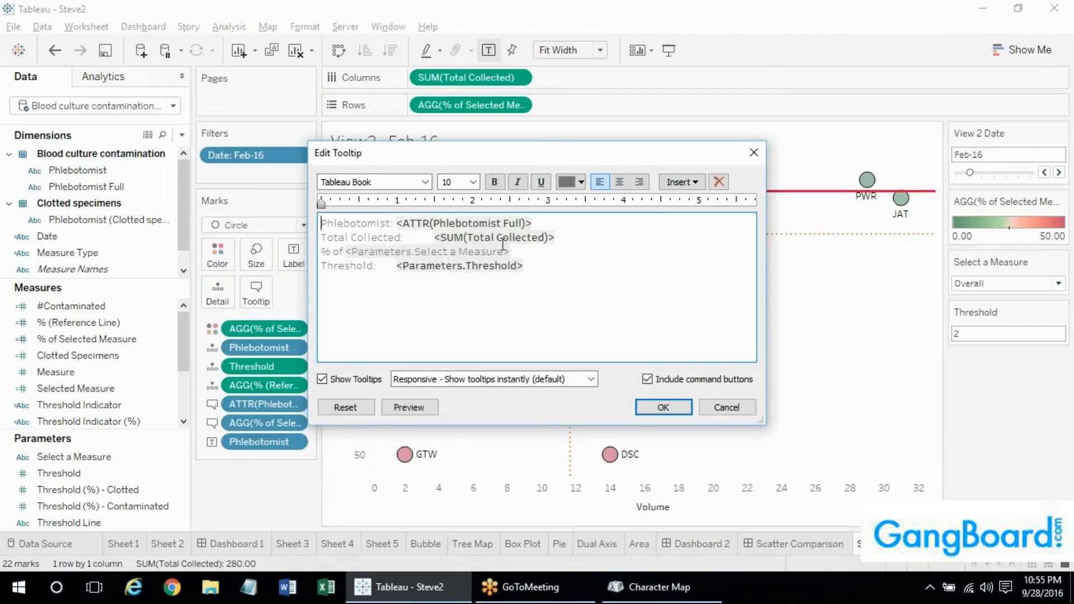
pyautogui.click(437, 237)
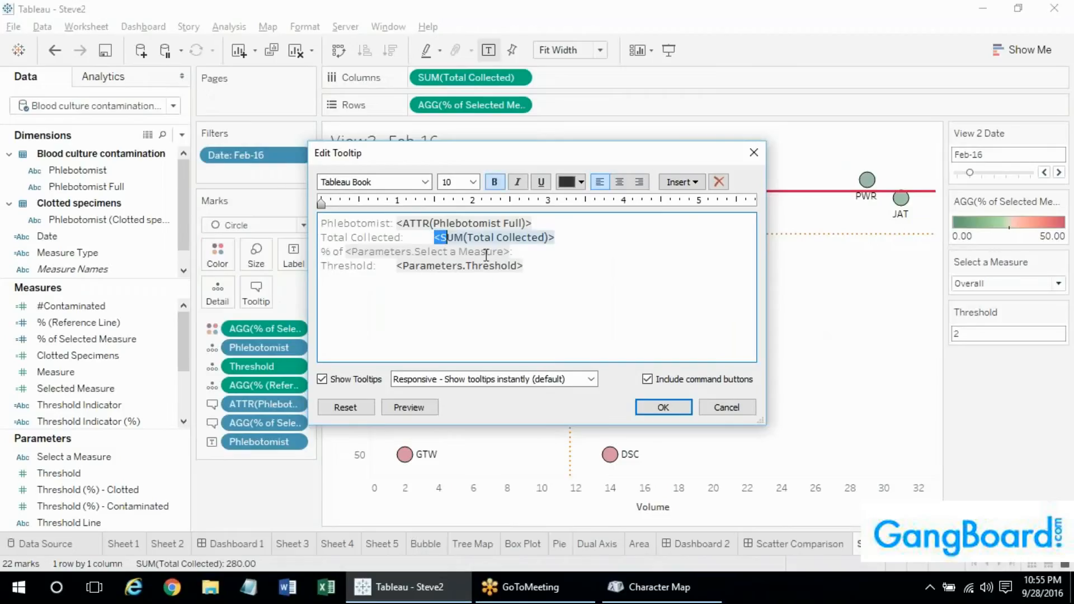
pyautogui.click(535, 258)
pyautogui.write('<S')
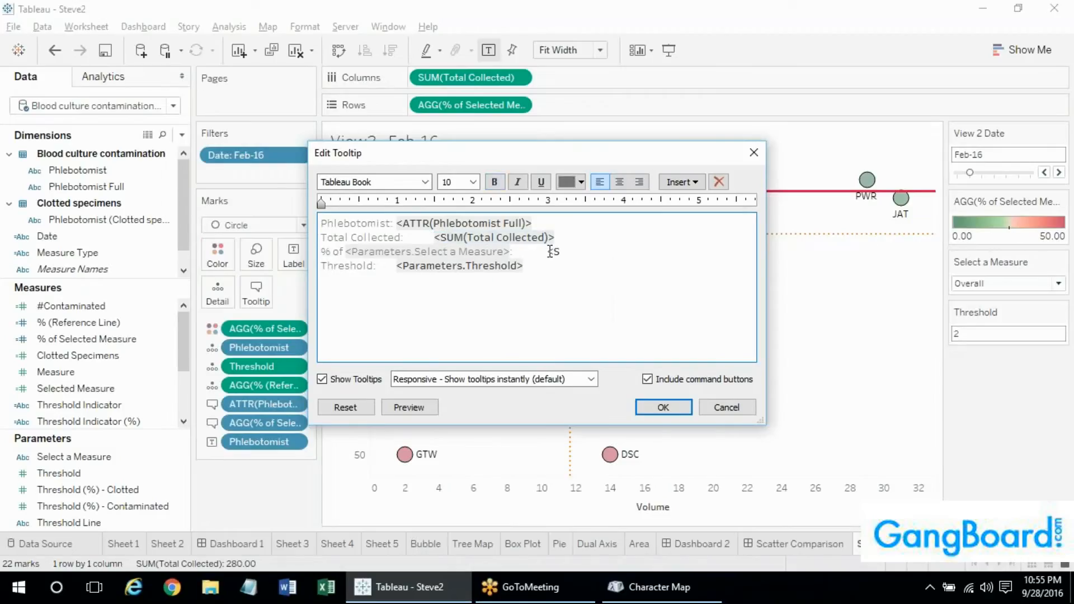
pyautogui.click(677, 183)
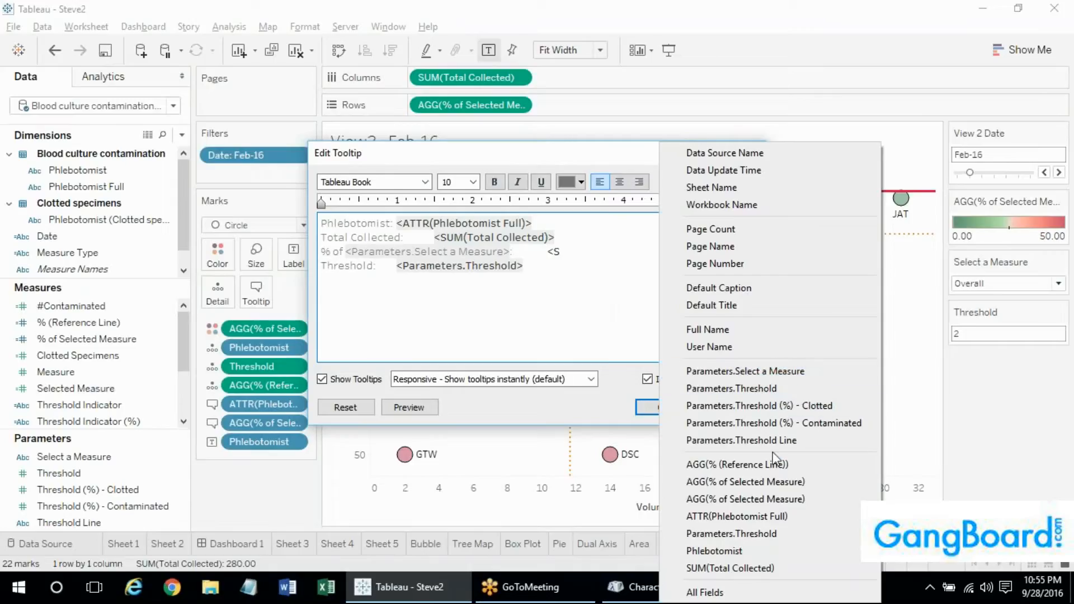
pyautogui.click(767, 481)
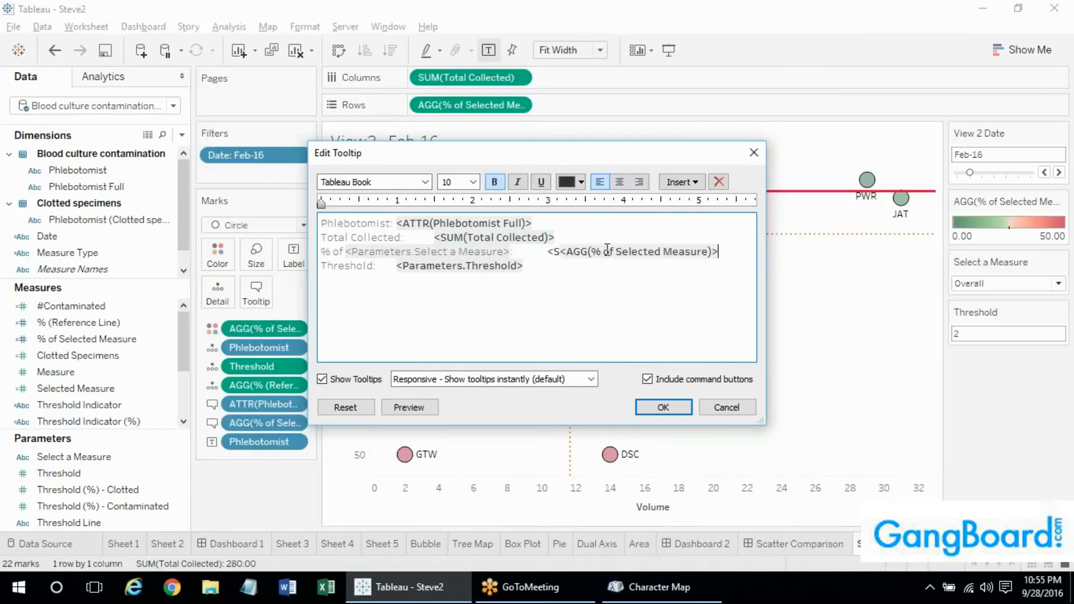
pyautogui.click(554, 252)
pyautogui.press('BackSpace')
pyautogui.press('BackSpace')
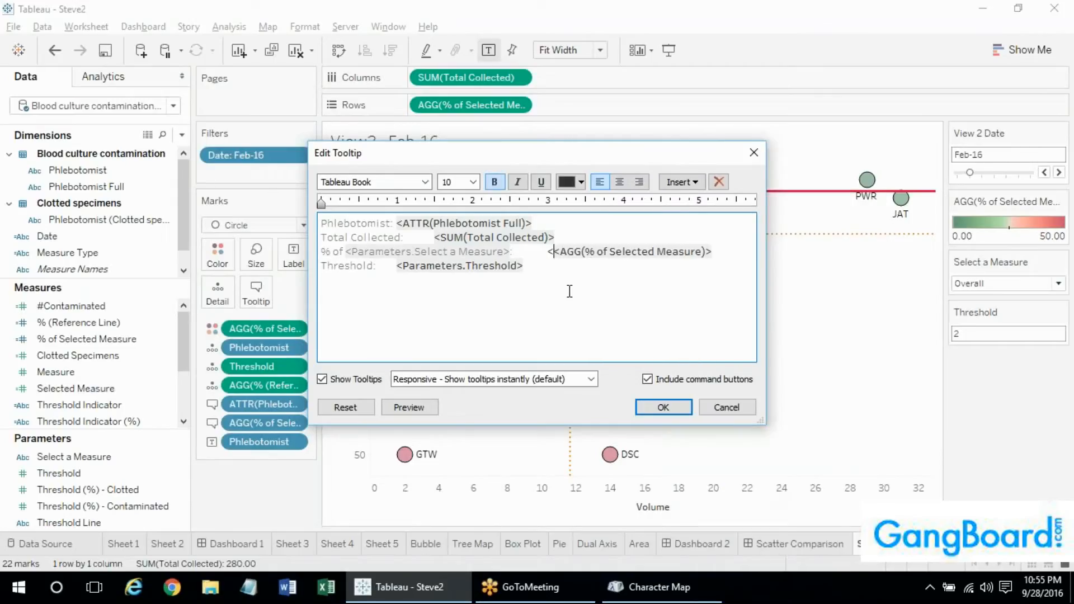
pyautogui.click(681, 403)
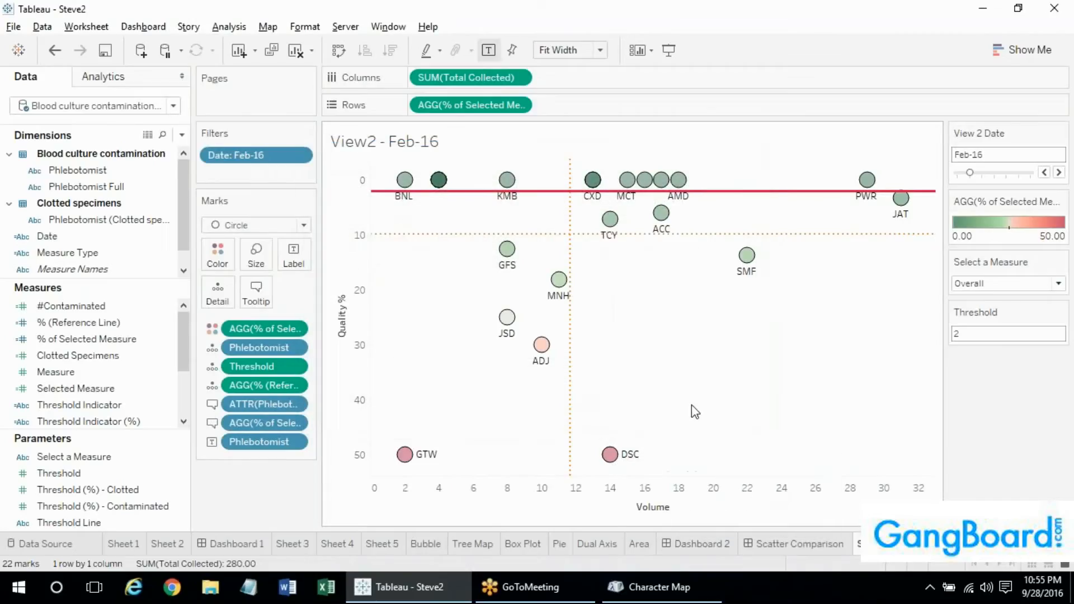
pyautogui.click(808, 545)
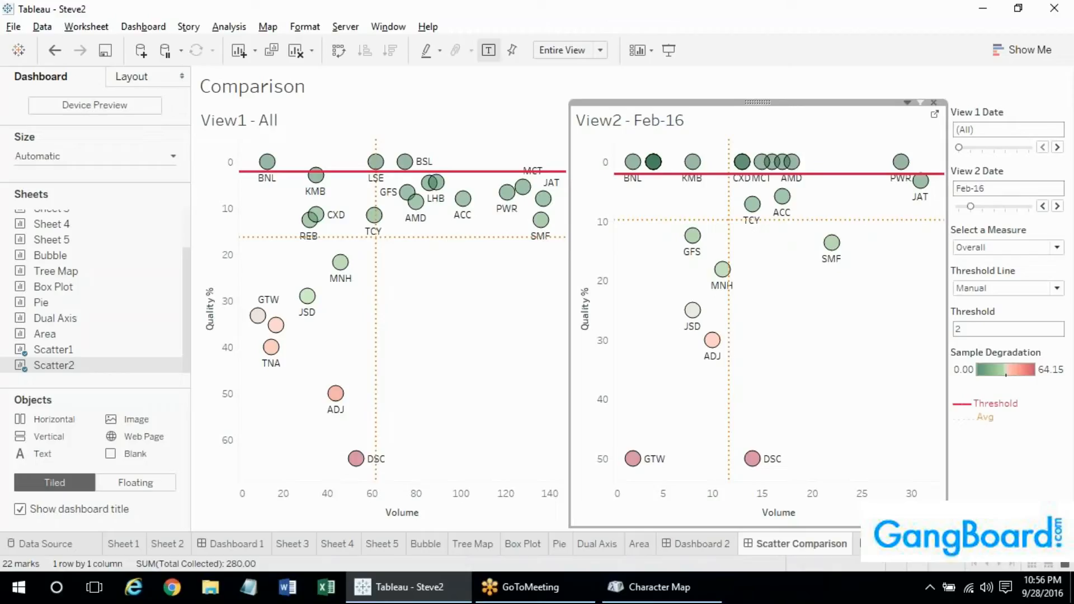
pyautogui.click(1041, 492)
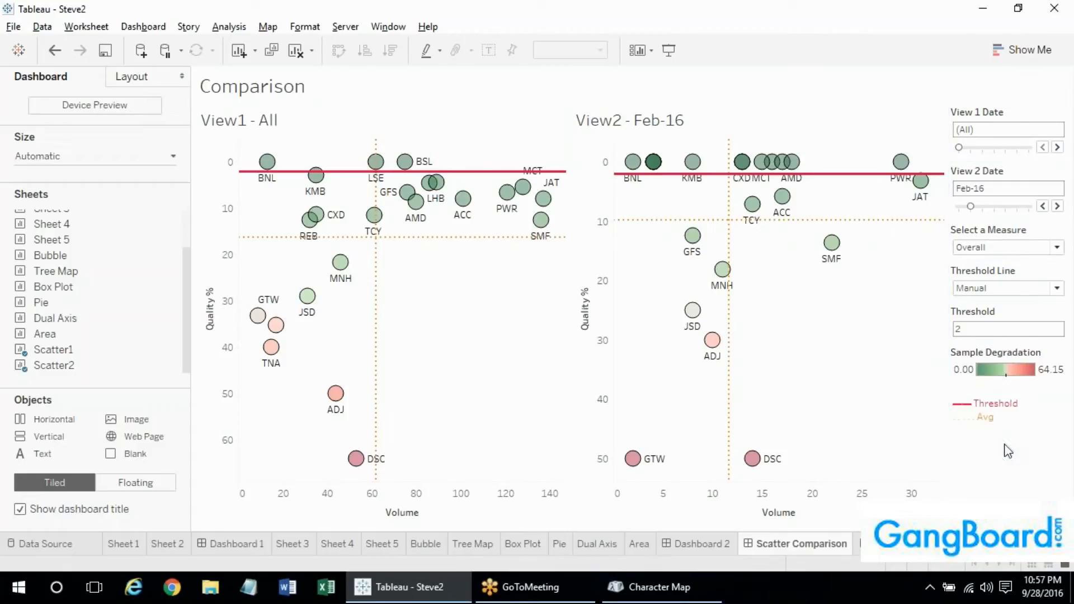
# Open the formatting options of the dashboard title Comparison
pyautogui.rightClick(490, 85)
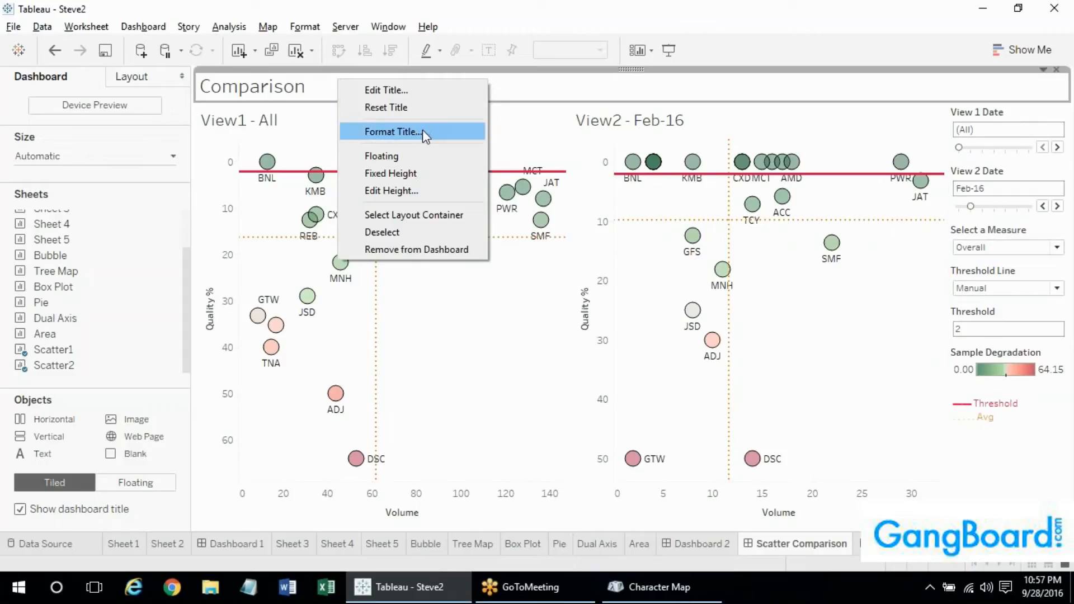
pyautogui.click(558, 93)
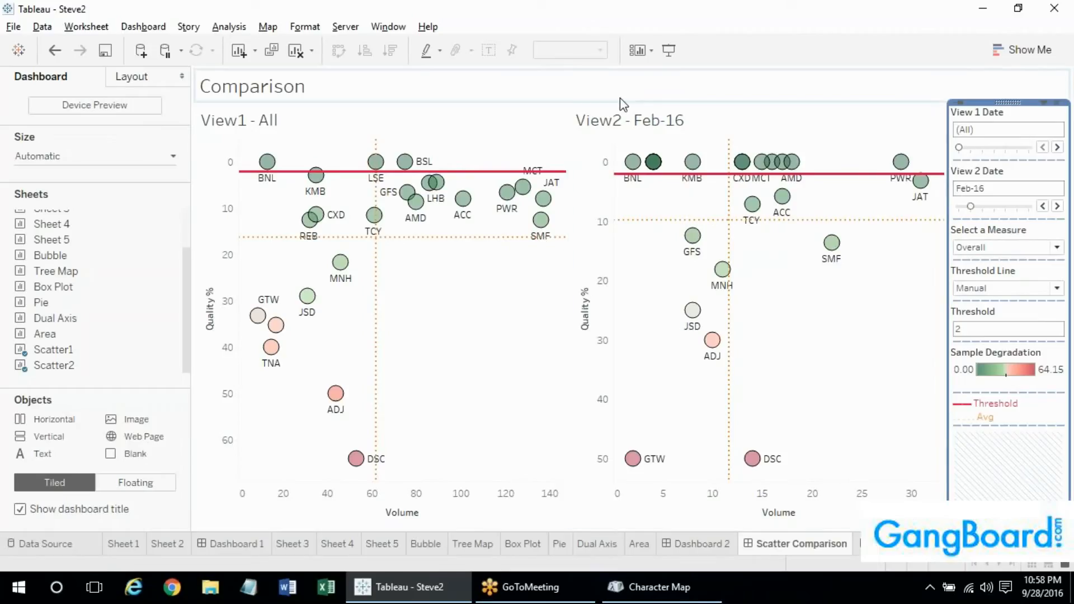
pyautogui.click(552, 84)
pyautogui.rightClick(553, 84)
pyautogui.click(510, 134)
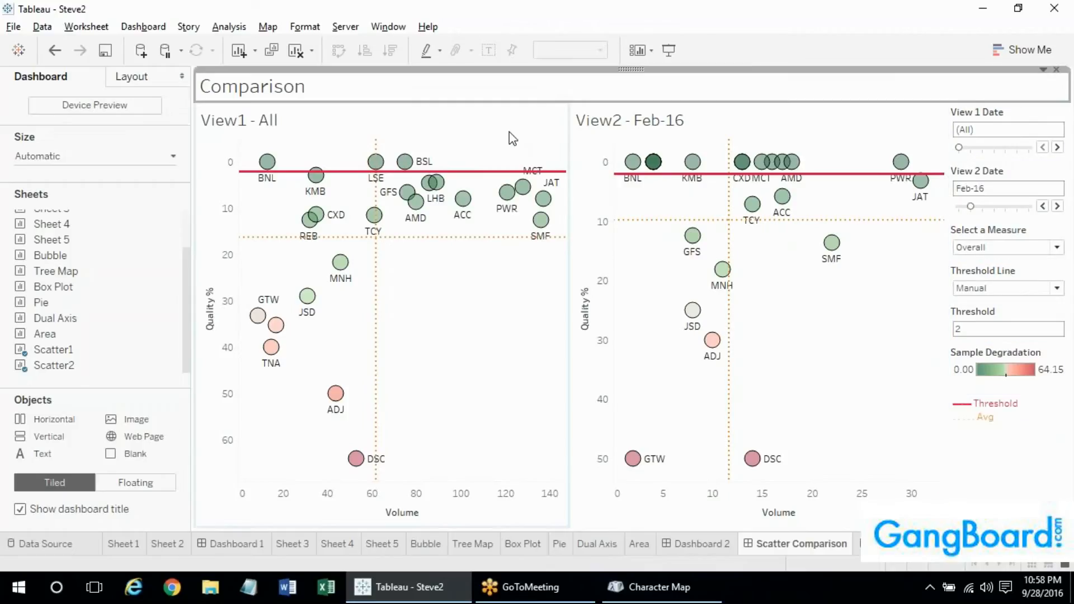
pyautogui.rightClick(279, 93)
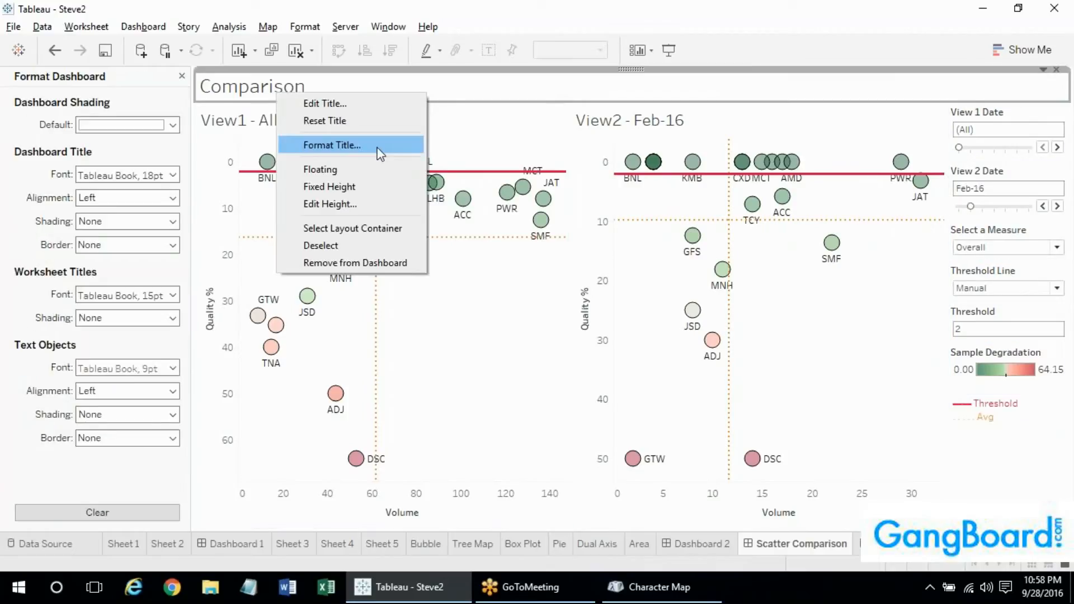
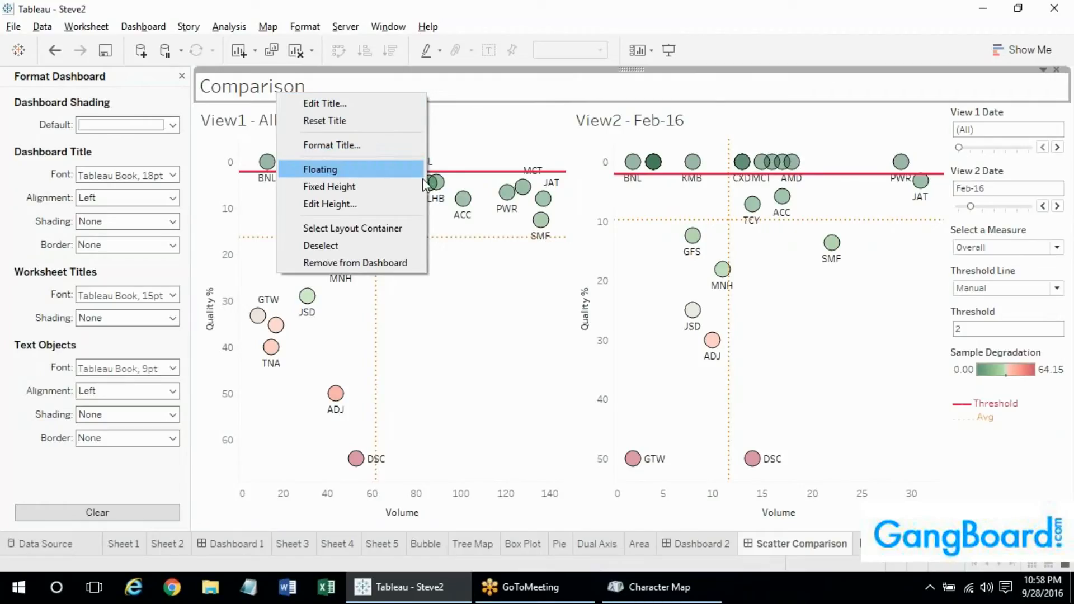
pyautogui.rightClick(460, 180)
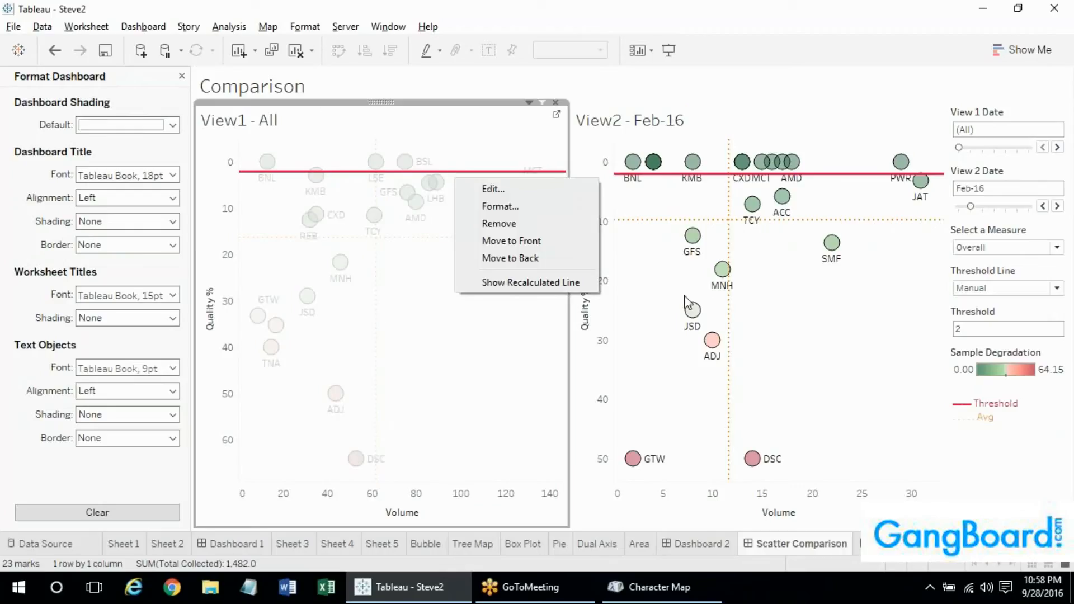
# Select the layout container holding the filters and parameters, and try black as the default dashboard shading
pyautogui.click(845, 314)
pyautogui.rightClick(845, 314)
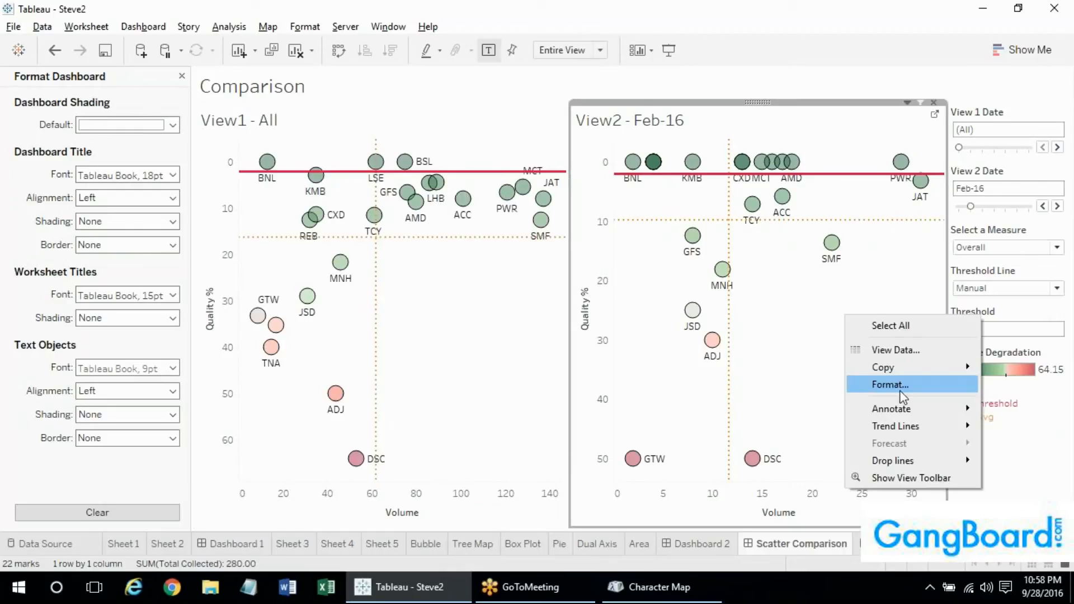
pyautogui.rightClick(1015, 238)
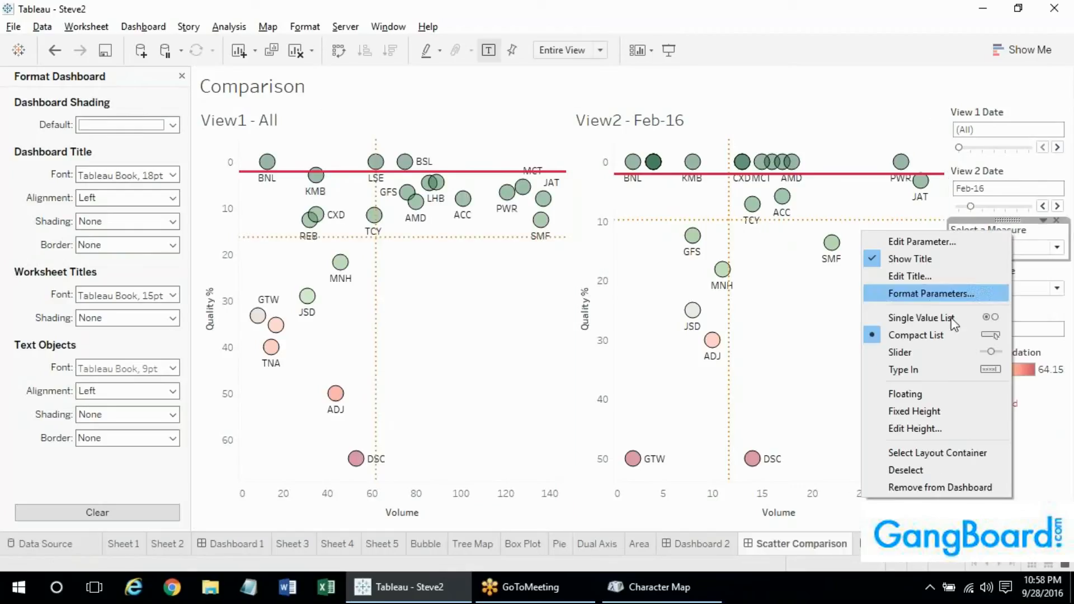
pyautogui.click(923, 451)
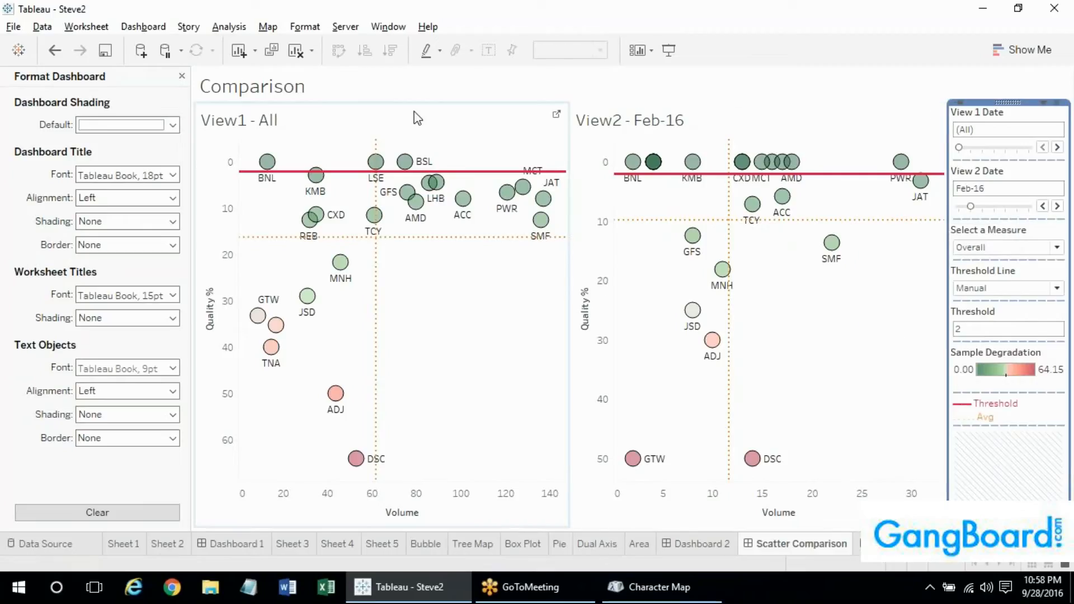
pyautogui.click(123, 125)
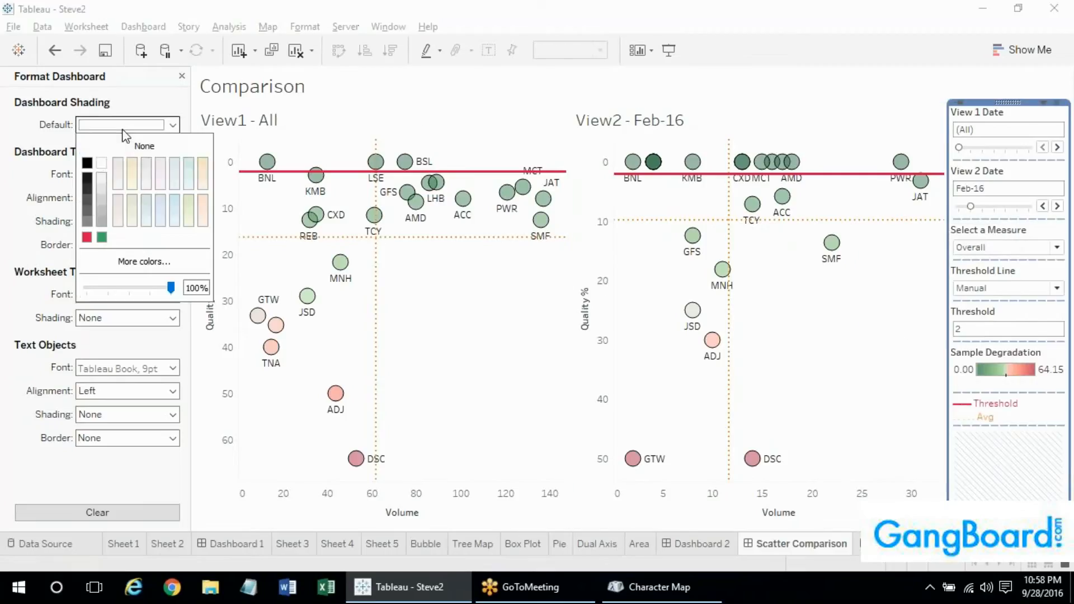
pyautogui.click(88, 163)
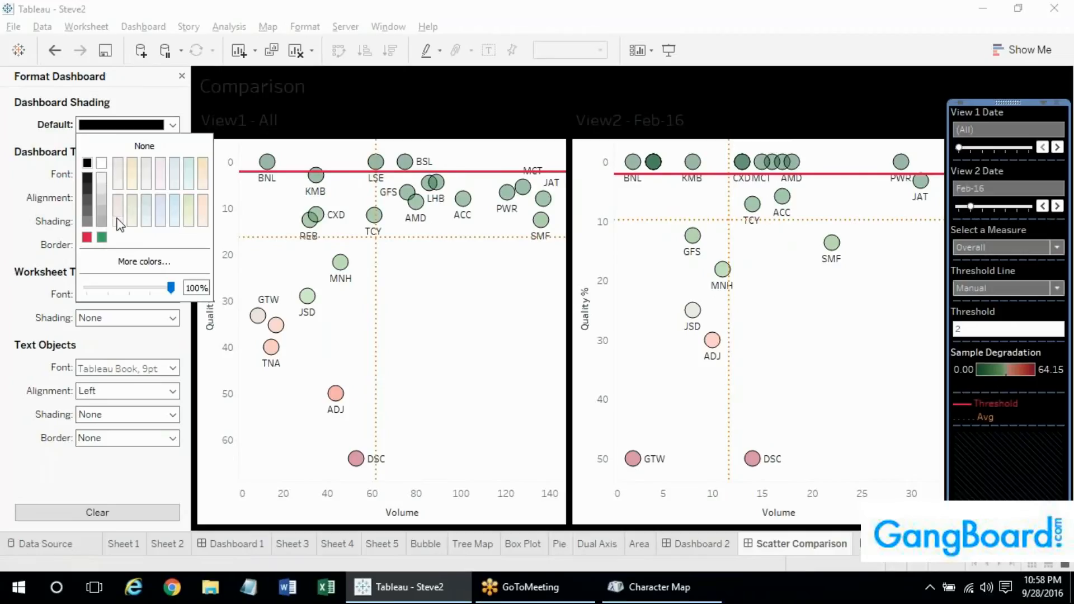
pyautogui.click(463, 365)
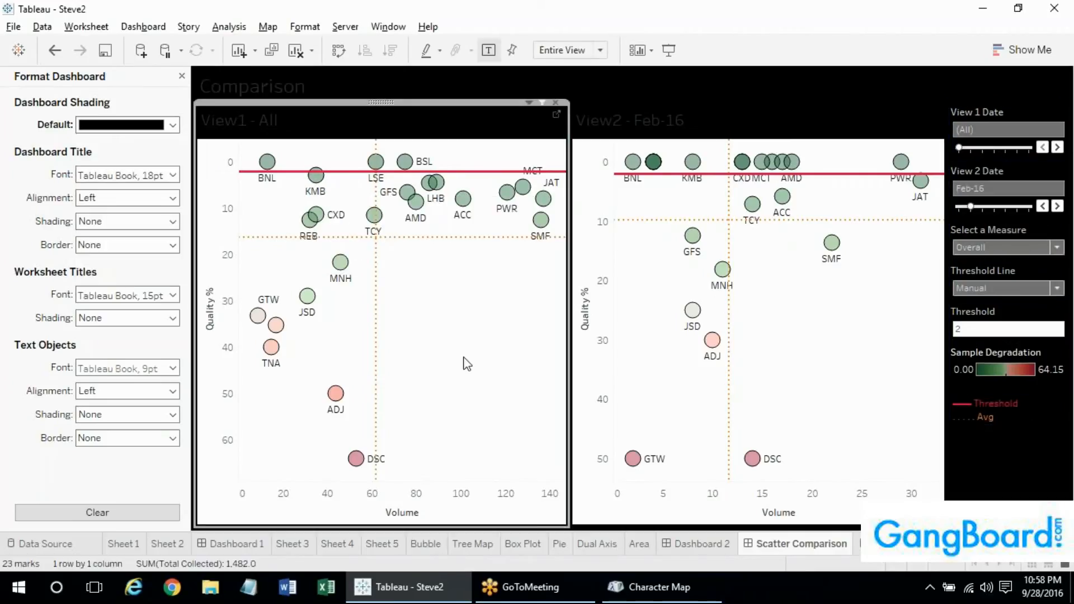
# Shade the background of the Comparison dashboard title black and set its font colour to white
pyautogui.click(316, 87)
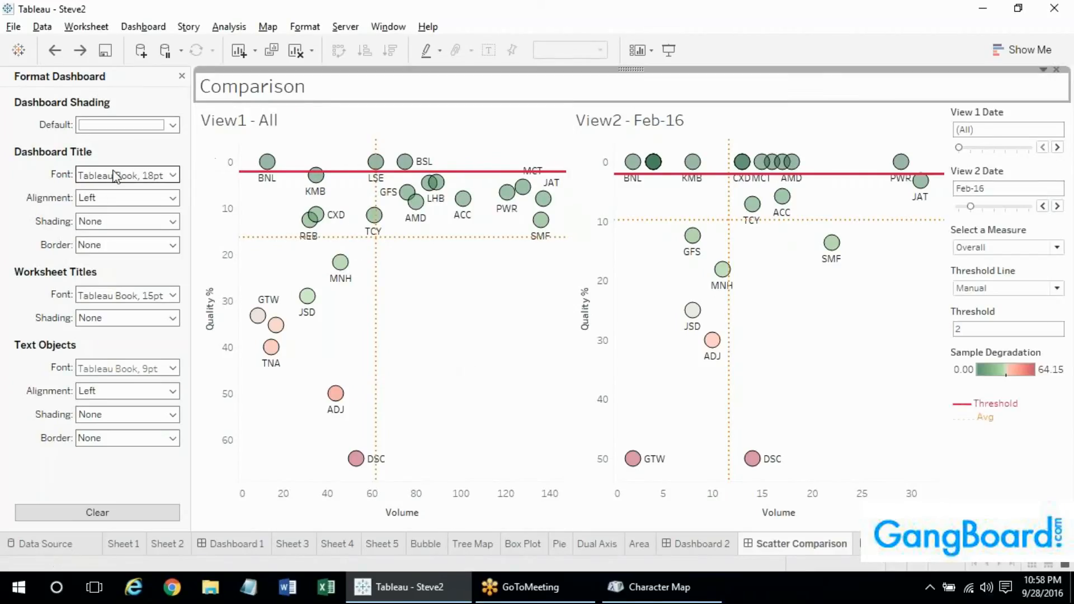
pyautogui.click(107, 219)
pyautogui.click(87, 259)
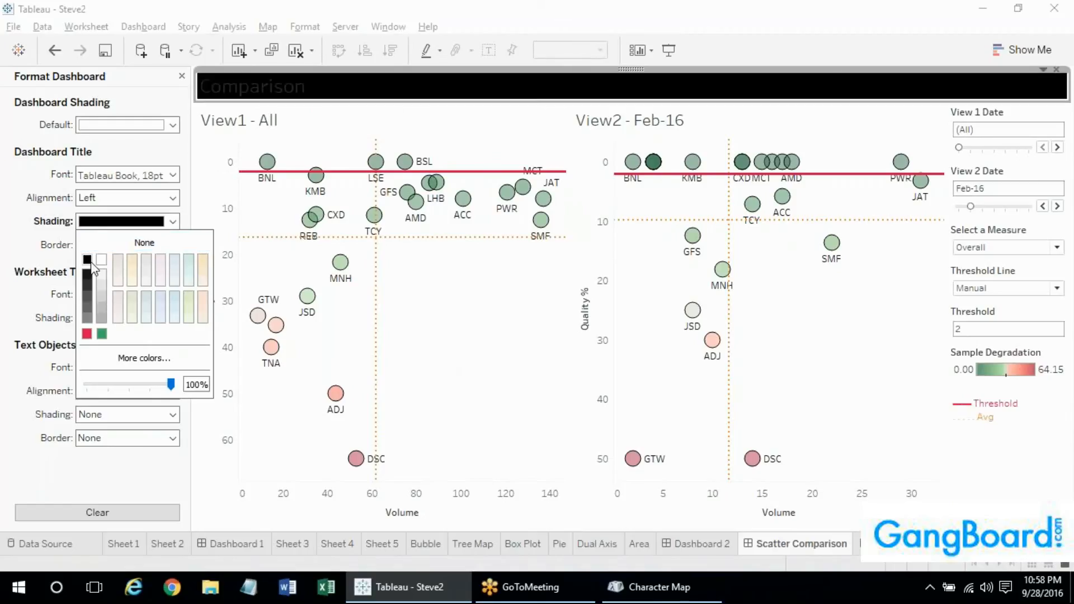
pyautogui.click(92, 212)
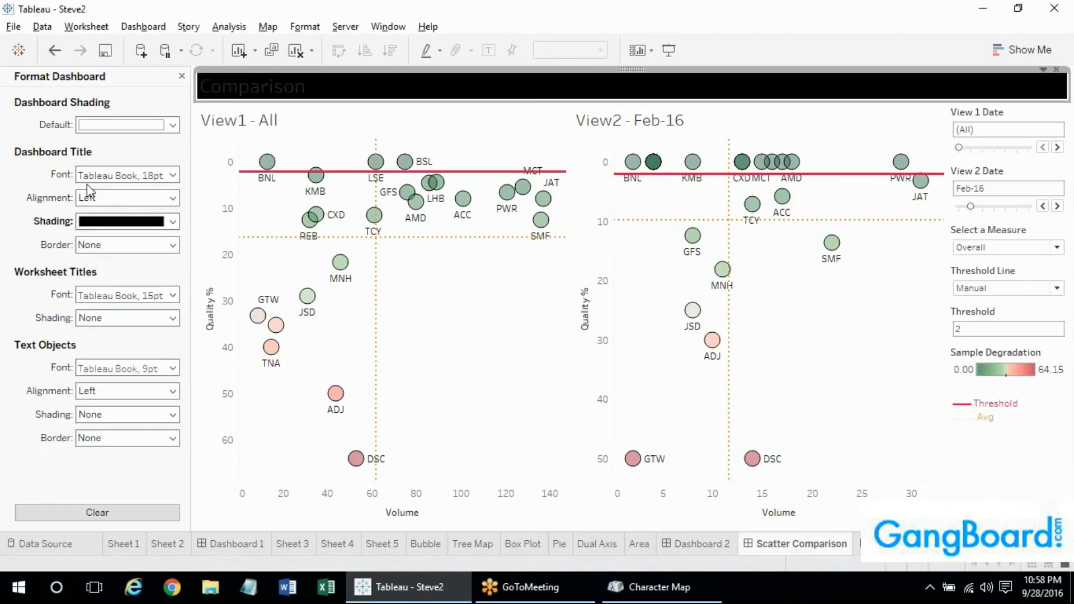
pyautogui.click(95, 178)
pyautogui.click(102, 240)
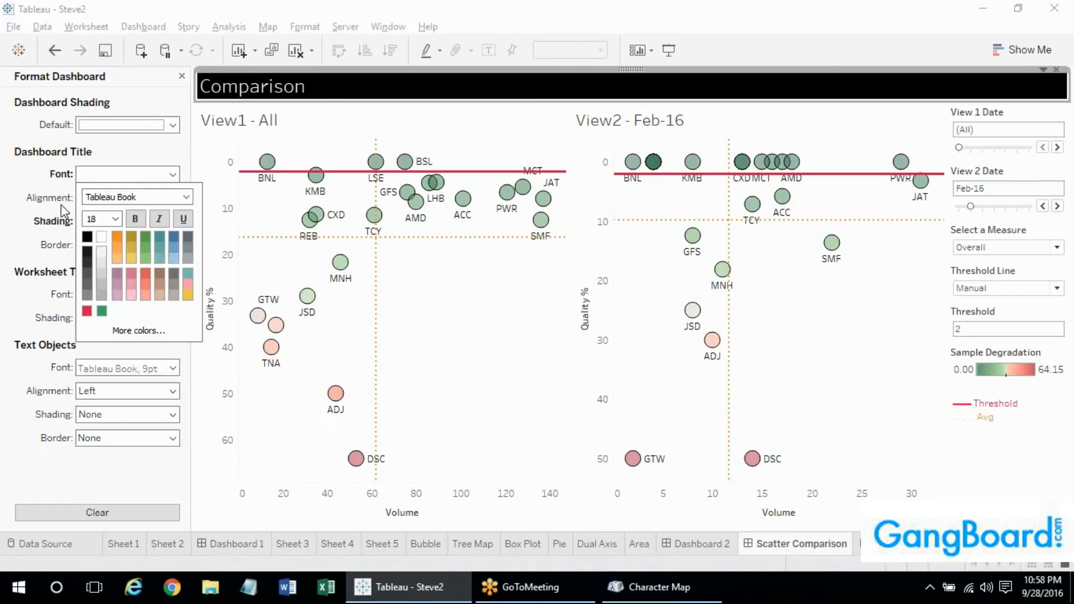
# Centre the Comparison title and make its font bold at size 22
pyautogui.click(172, 197)
pyautogui.click(173, 198)
pyautogui.click(123, 243)
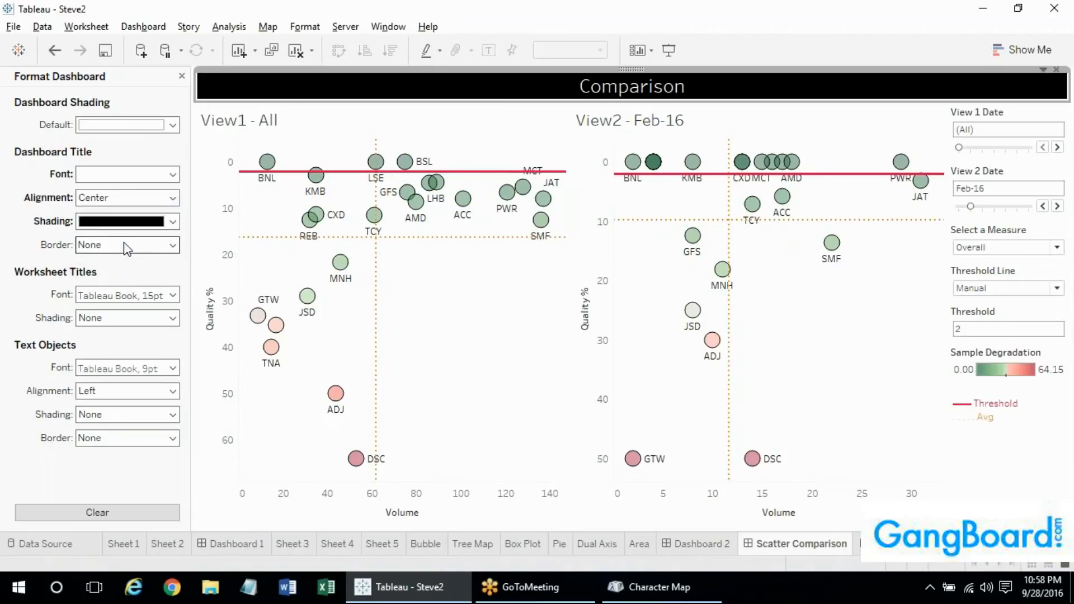
pyautogui.click(95, 179)
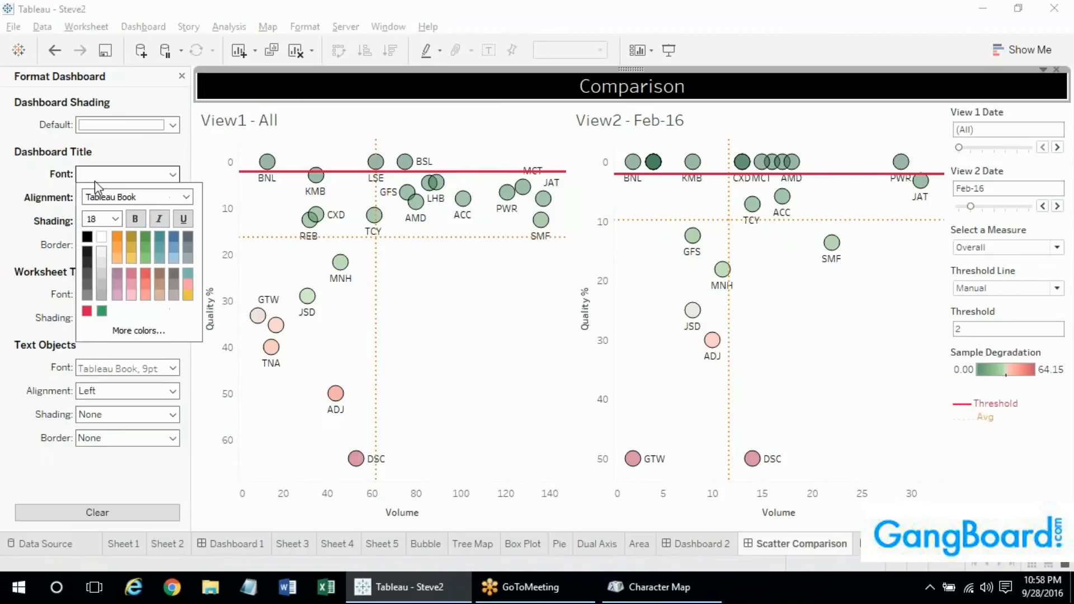
pyautogui.click(135, 223)
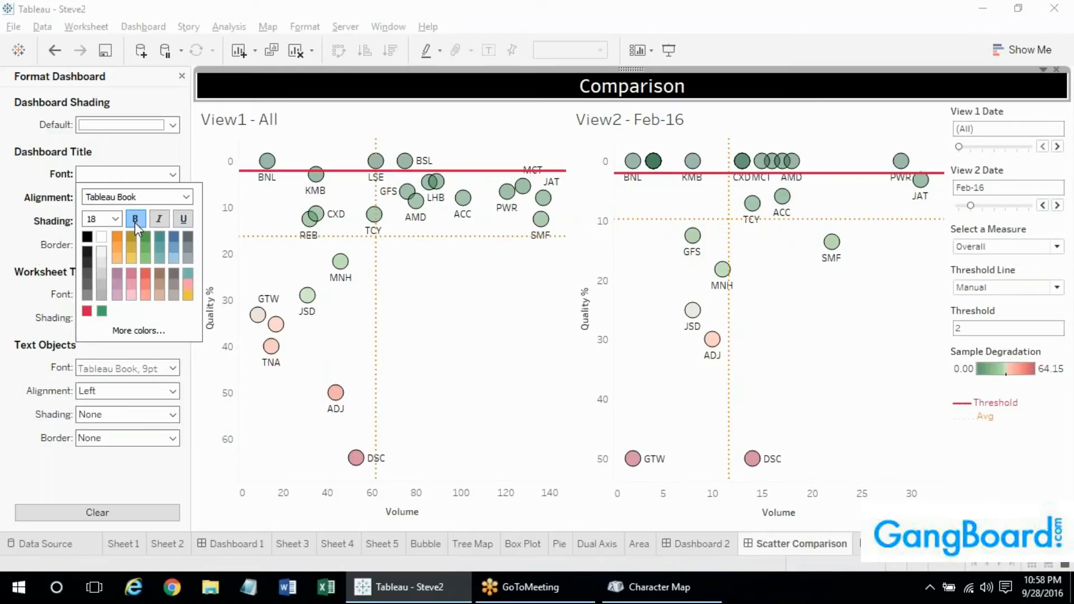
pyautogui.click(115, 219)
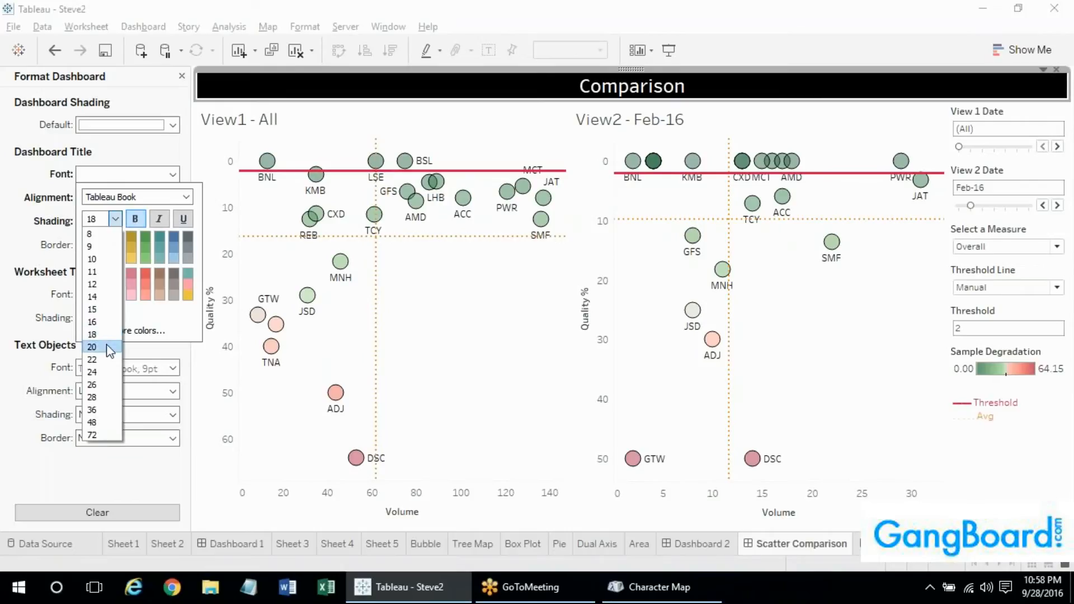
pyautogui.click(105, 360)
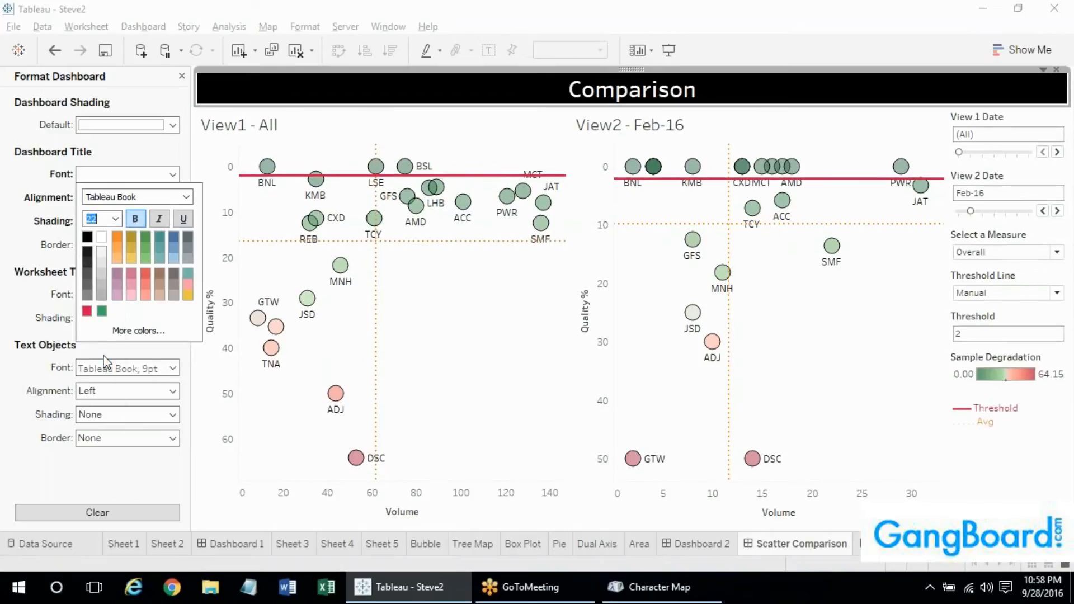
pyautogui.click(10, 280)
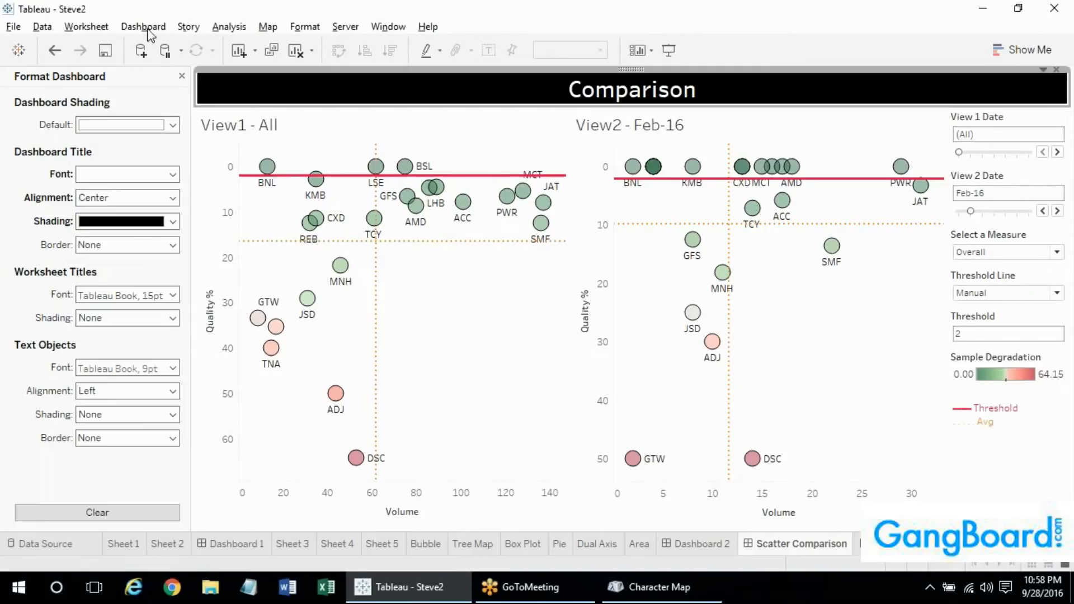
# Give the Comparison title a thin solid green border and close the dashboard formatting
pyautogui.click(134, 245)
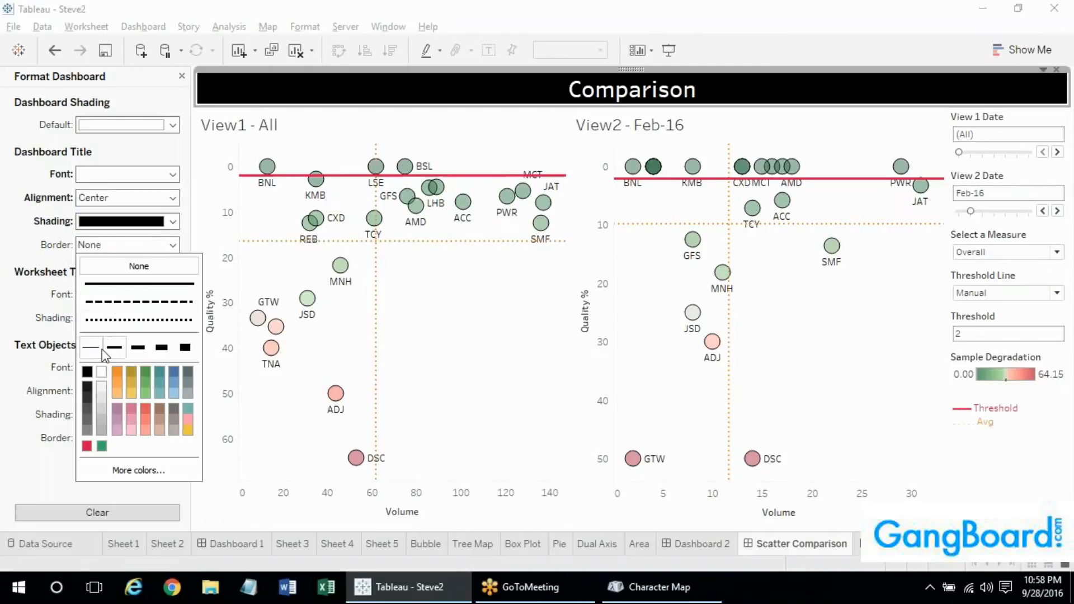
pyautogui.click(102, 373)
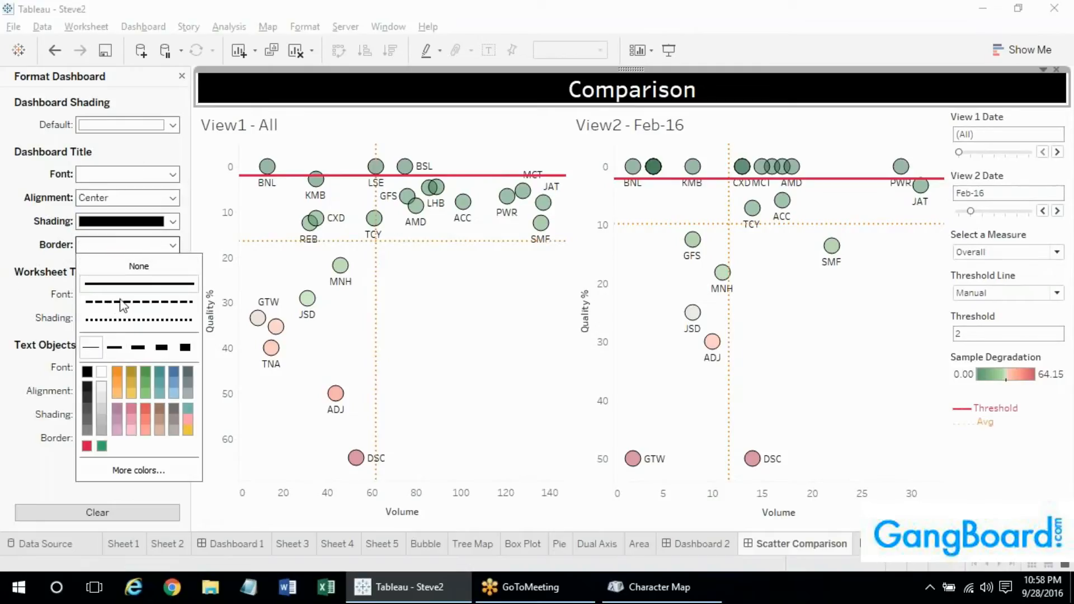
pyautogui.click(89, 416)
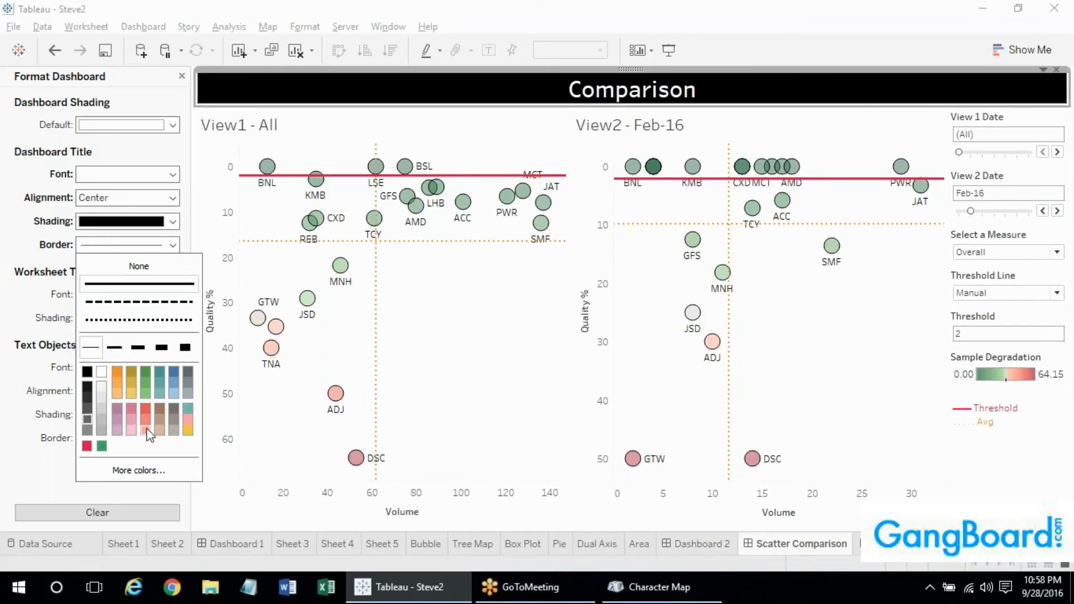
pyautogui.click(142, 395)
pyautogui.click(408, 396)
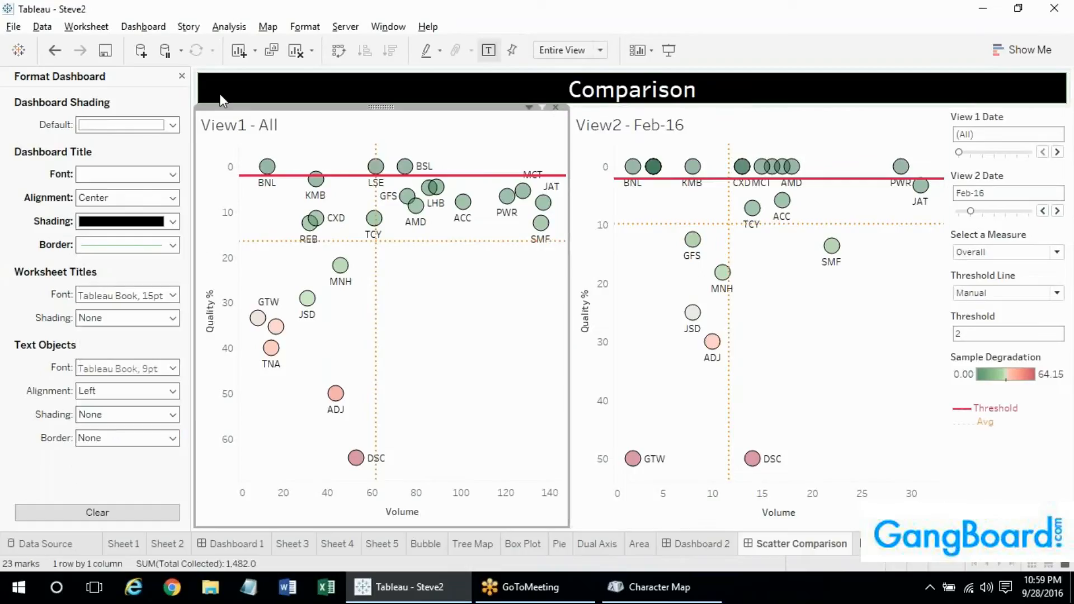
pyautogui.click(183, 76)
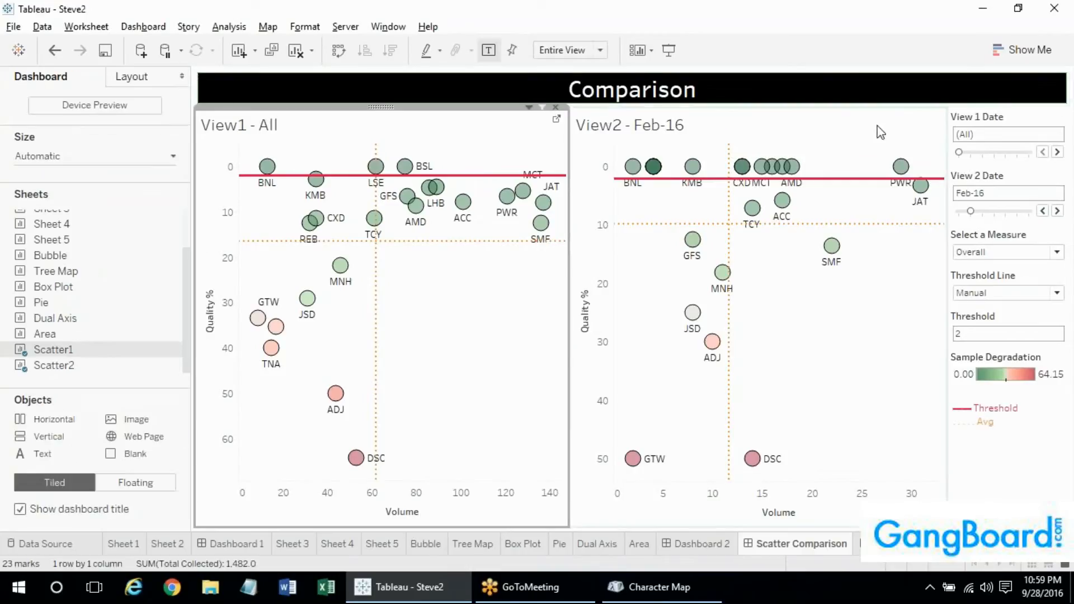
# Format the View 1 Date filter with light grey body shading and a thin solid border
pyautogui.click(955, 120)
pyautogui.rightClick(970, 122)
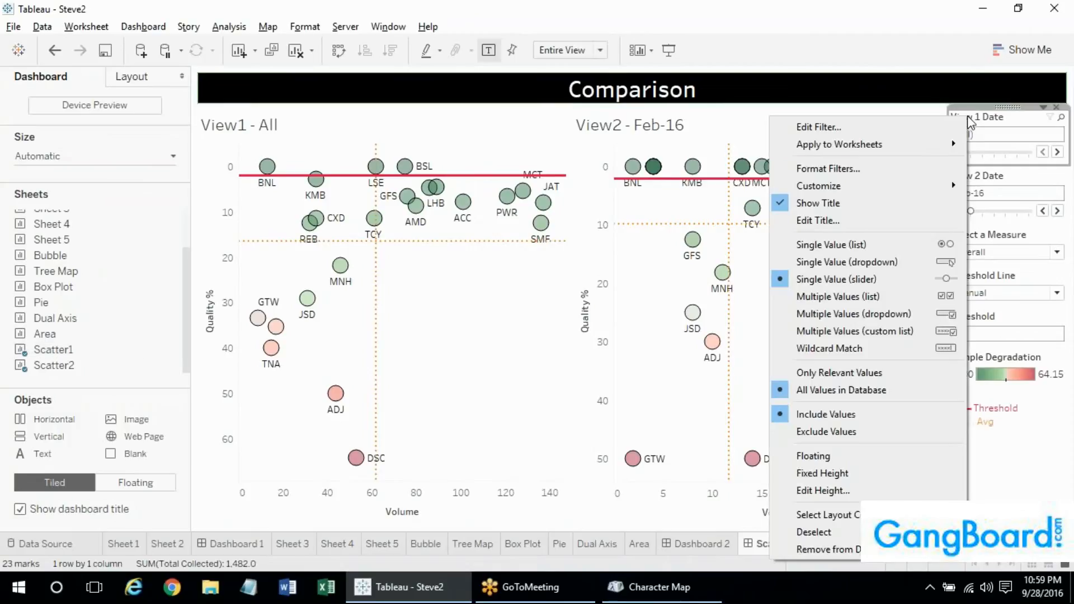
pyautogui.click(905, 168)
pyautogui.click(122, 222)
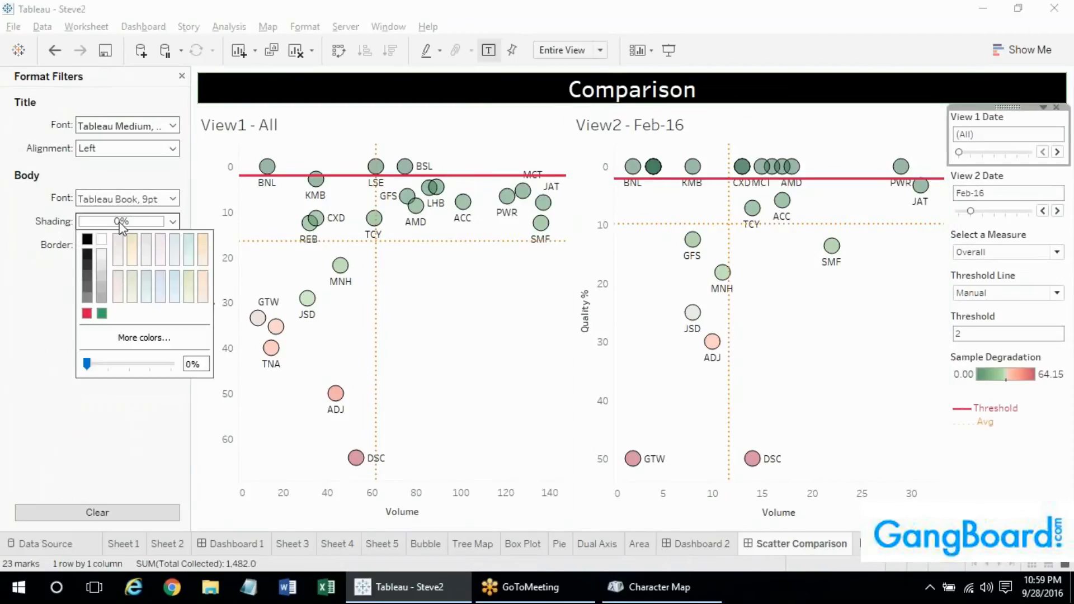
pyautogui.click(101, 283)
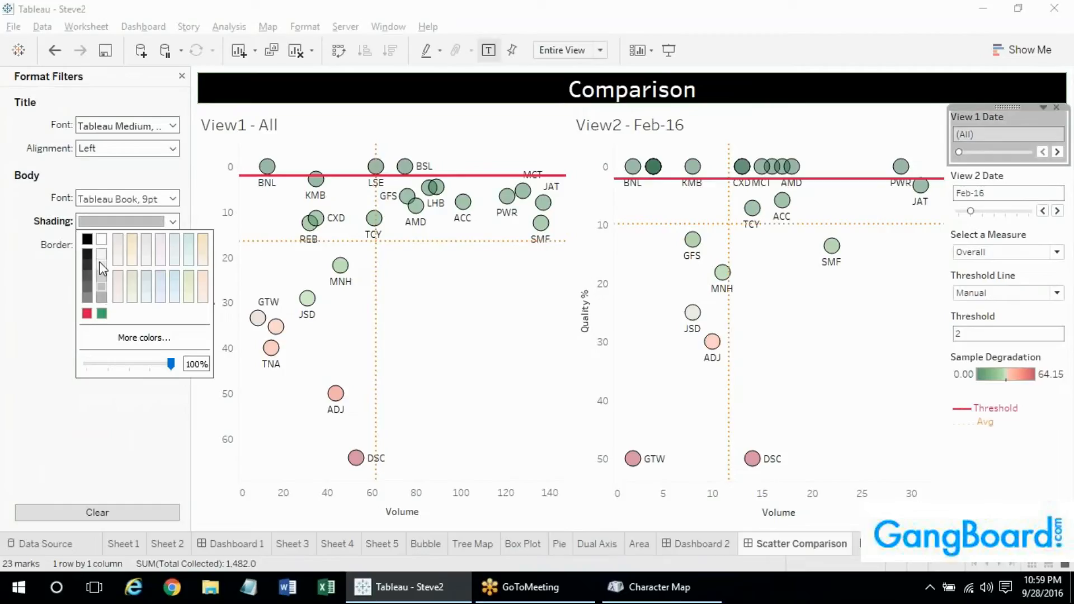
pyautogui.click(102, 268)
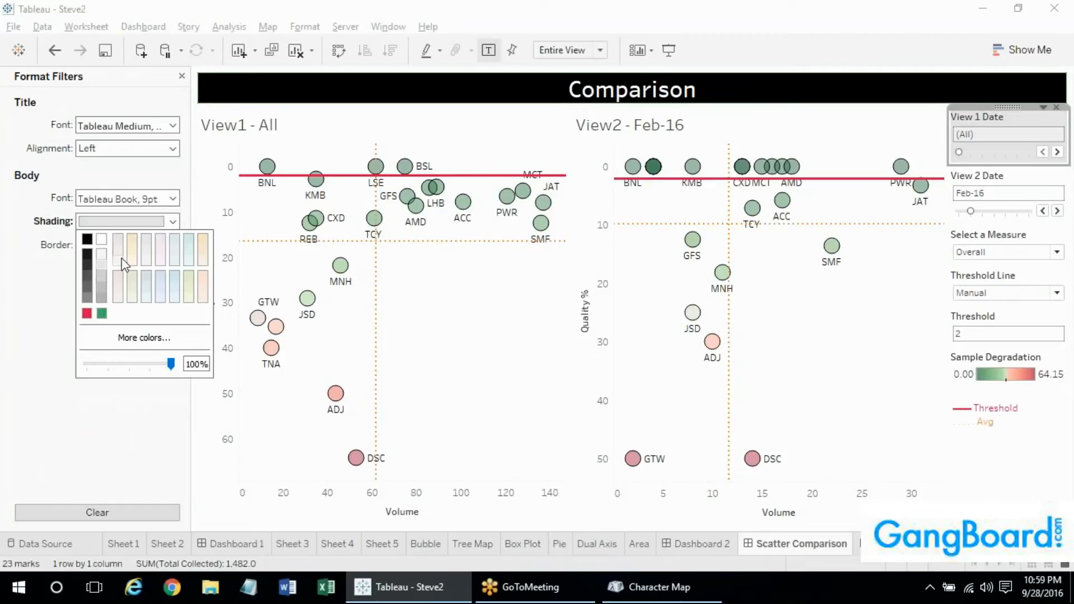
pyautogui.click(104, 277)
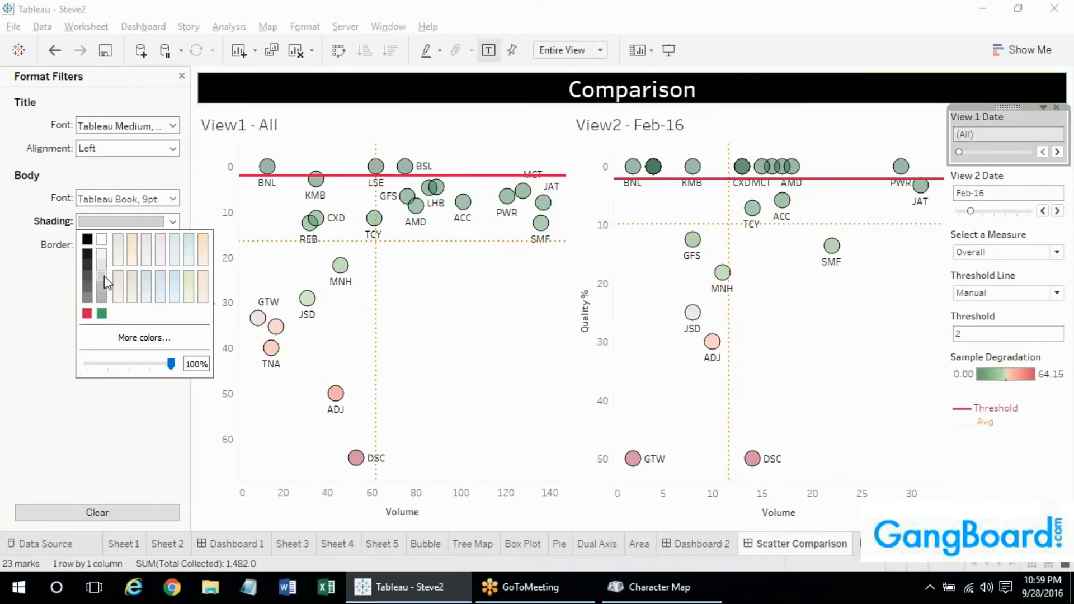
pyautogui.click(94, 259)
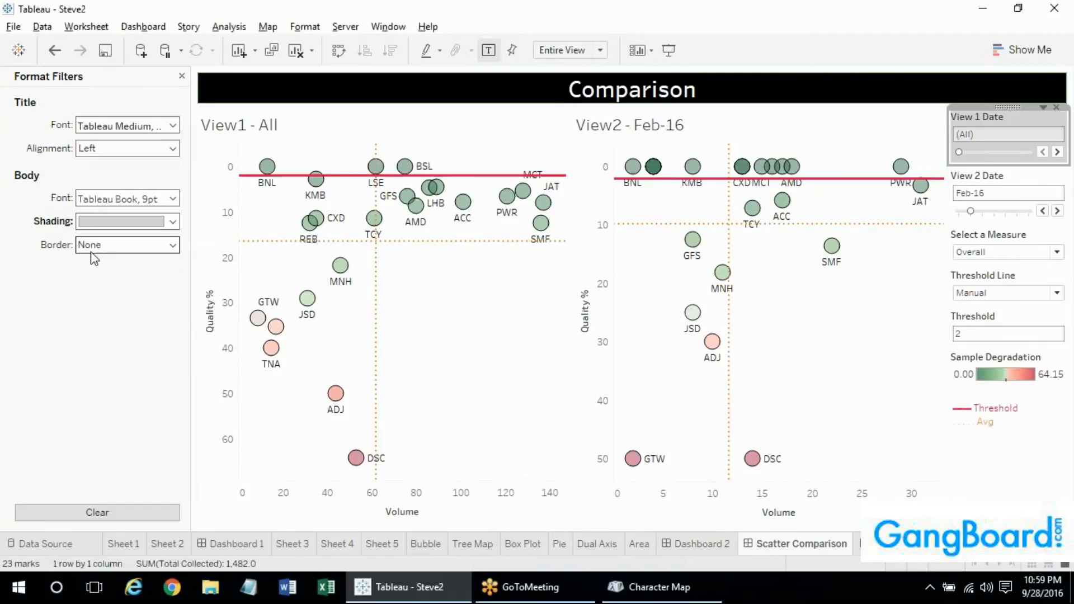
pyautogui.click(93, 253)
pyautogui.click(96, 284)
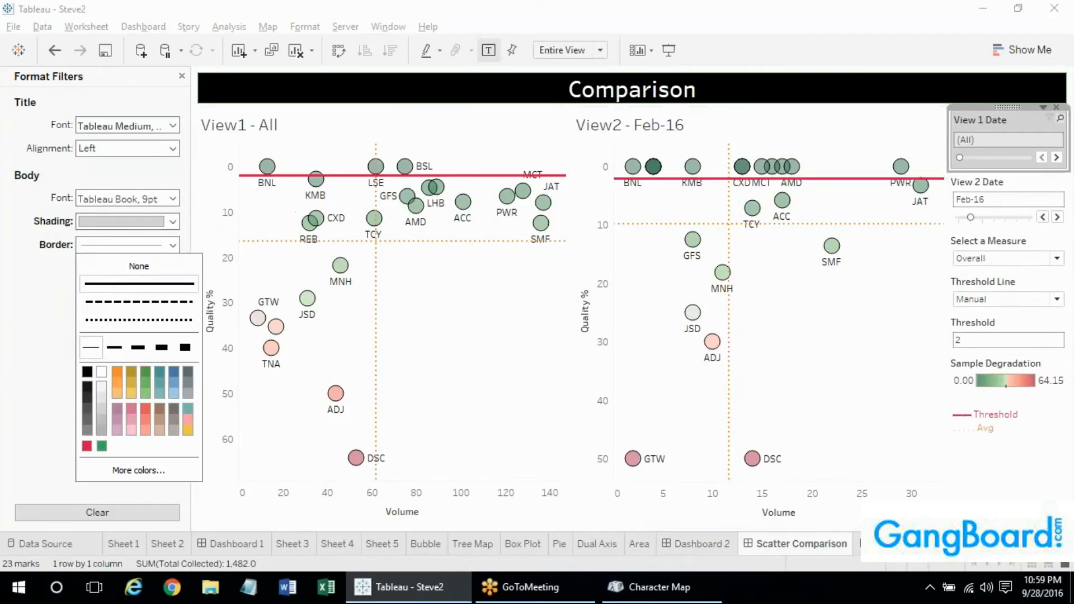
# Format the View 2 Date filter with light grey body shading and a thin solid border
pyautogui.click(1003, 180)
pyautogui.click(1044, 172)
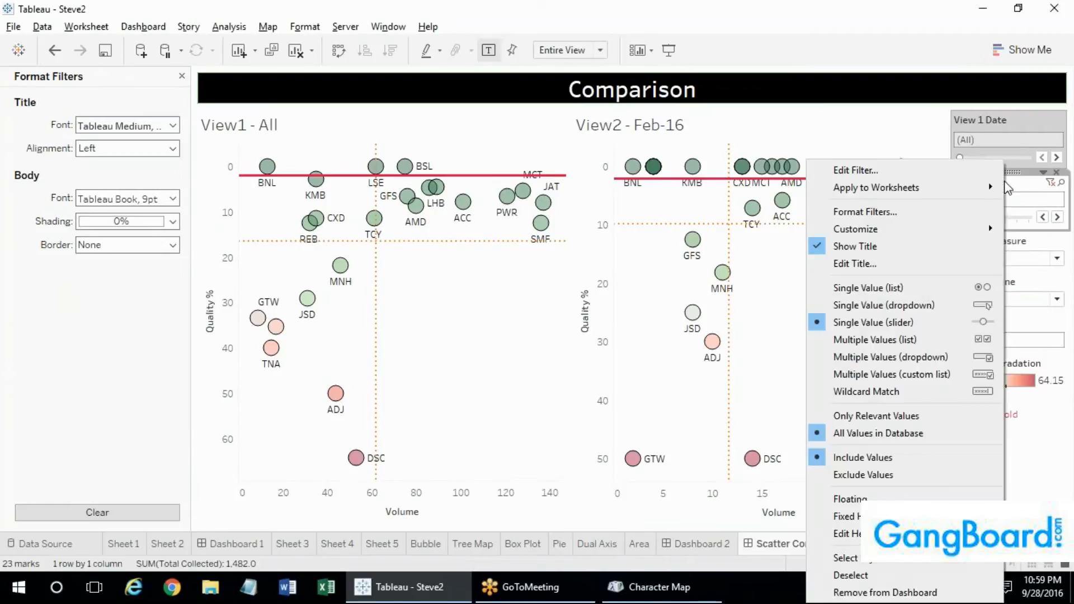
pyautogui.click(918, 211)
pyautogui.click(121, 222)
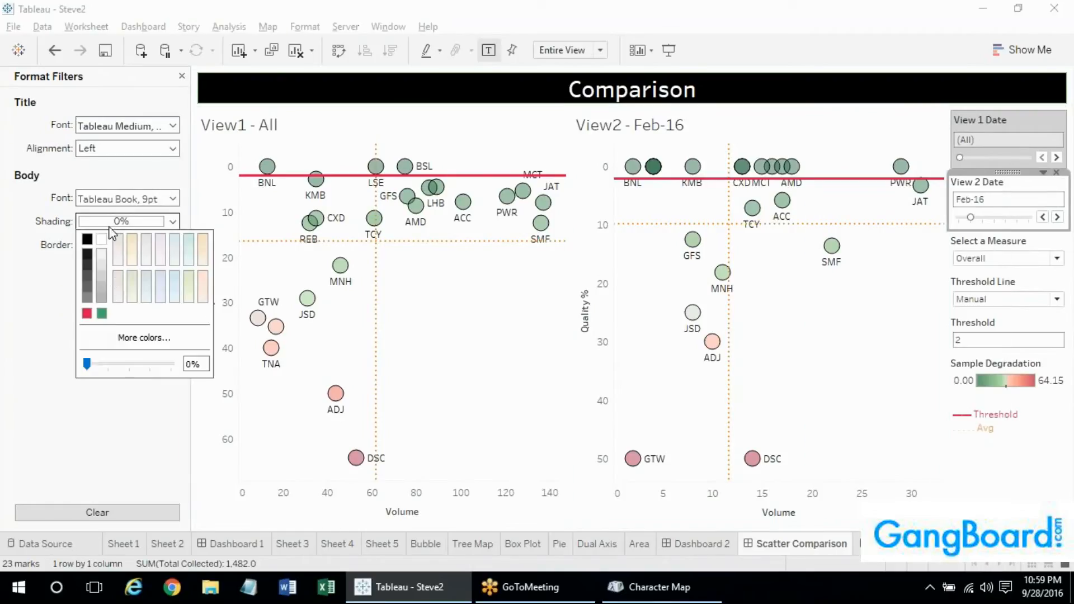
pyautogui.click(102, 272)
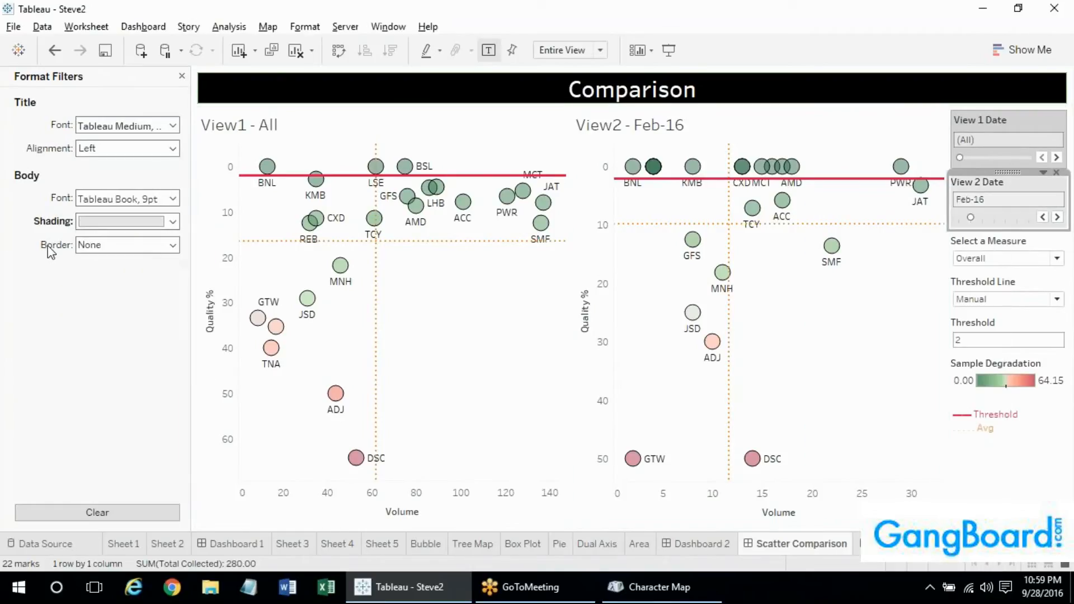
pyautogui.click(88, 250)
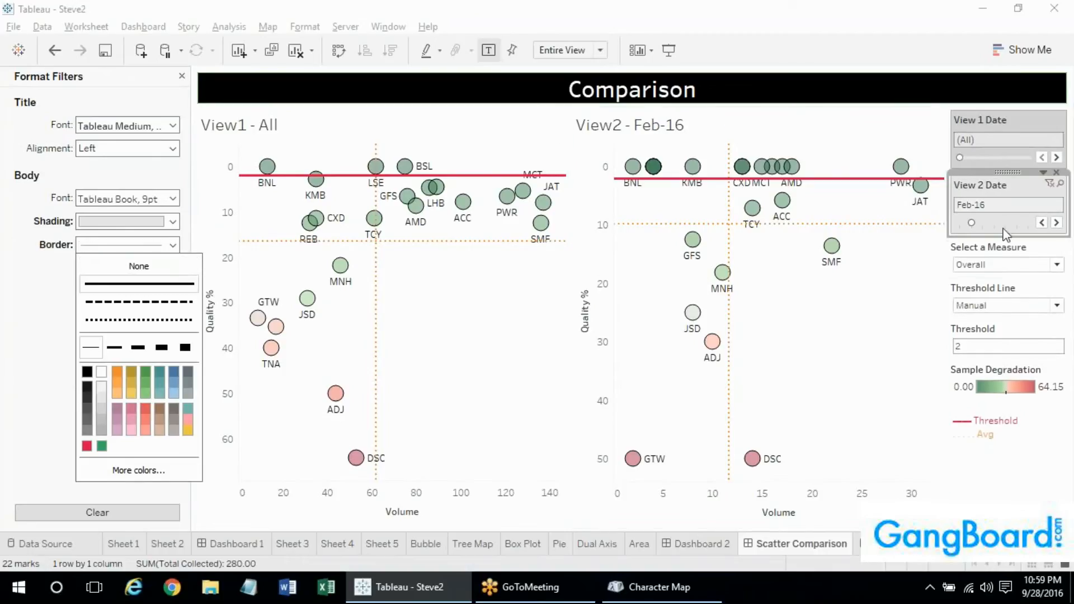
# Open the formatting options of the Select a Measure parameter control
pyautogui.click(1008, 248)
pyautogui.rightClick(1007, 248)
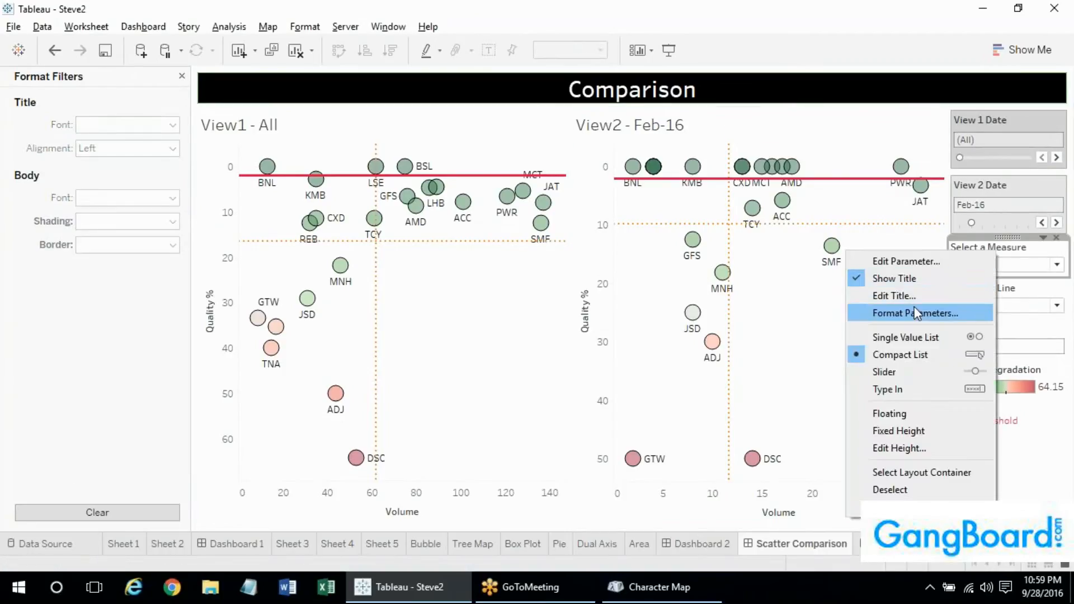
# Format the dashboard's parameter controls with light gray shading and a thin solid border
pyautogui.click(918, 311)
pyautogui.click(124, 222)
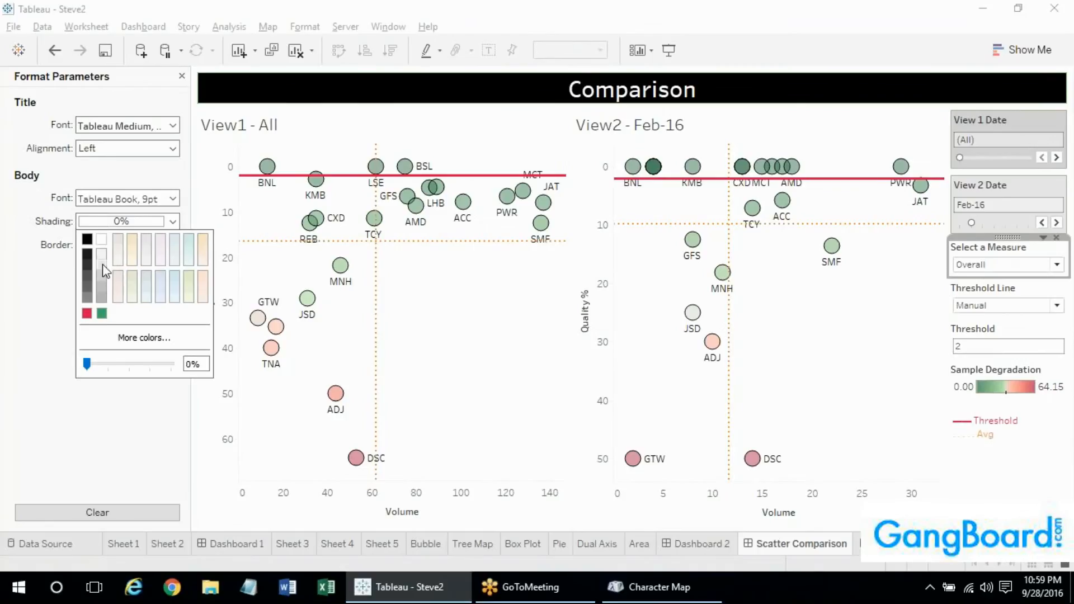
pyautogui.click(103, 282)
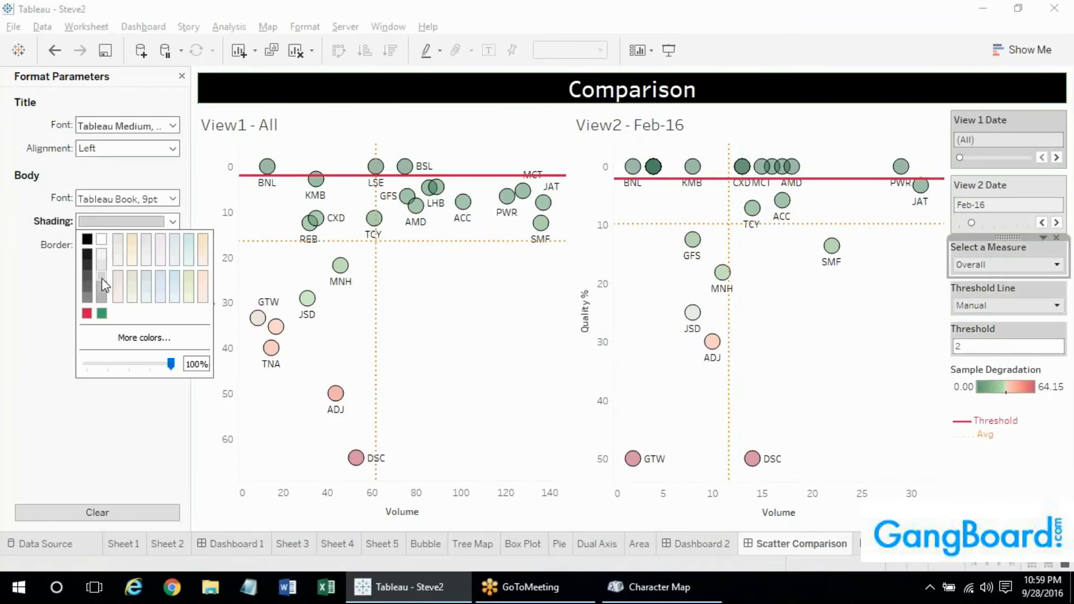
pyautogui.click(134, 245)
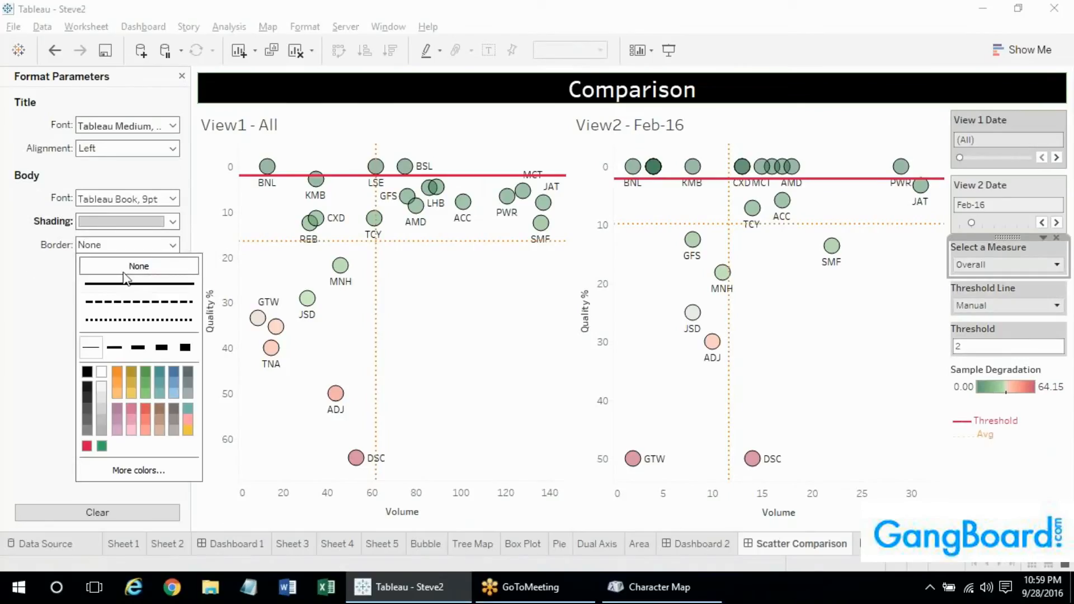
pyautogui.click(124, 284)
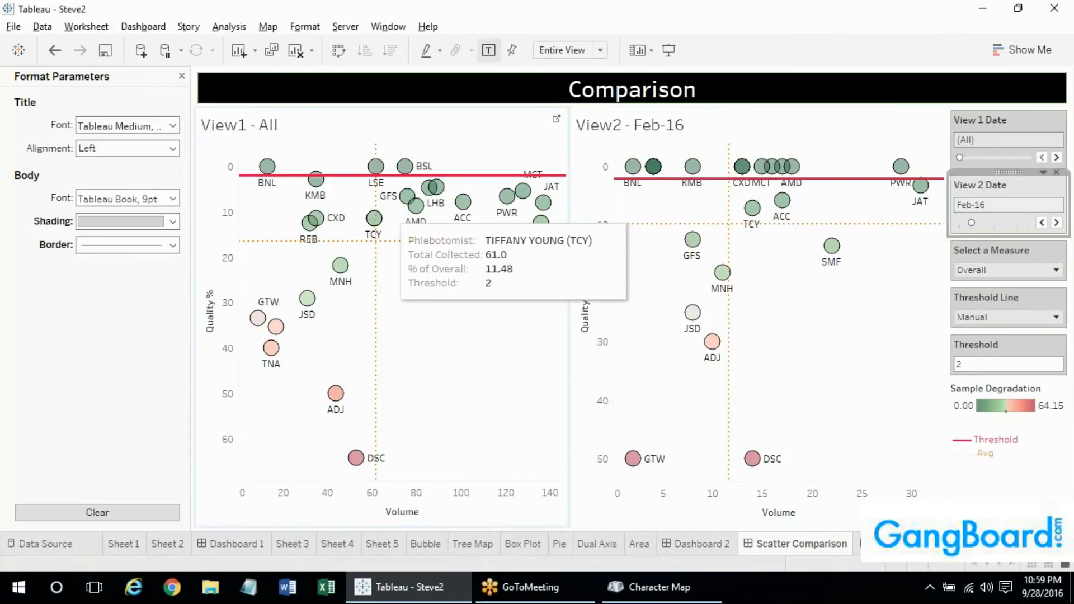
pyautogui.click(123, 222)
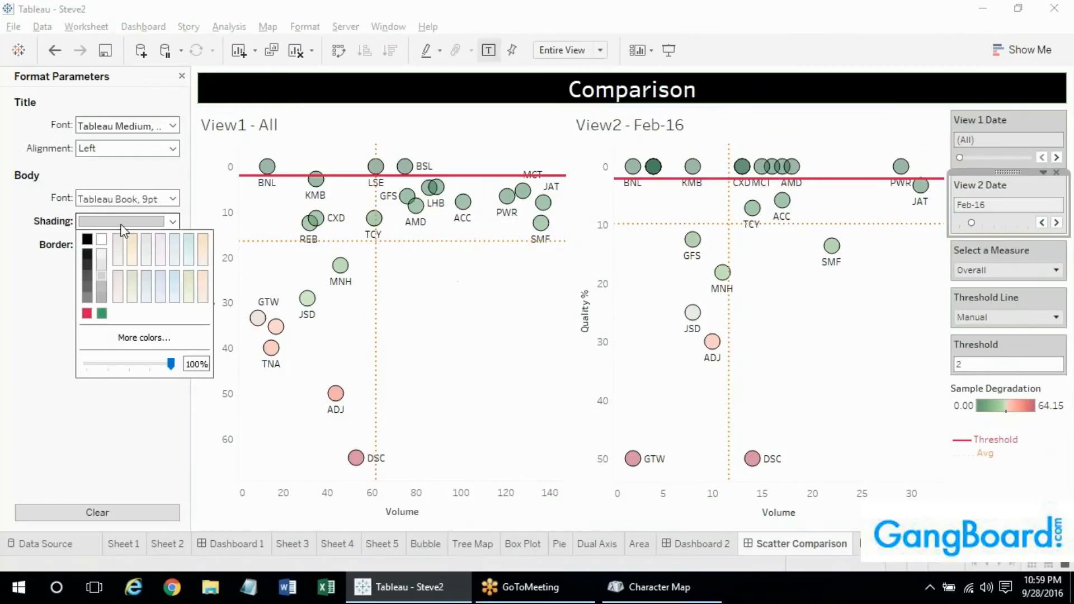
pyautogui.click(106, 284)
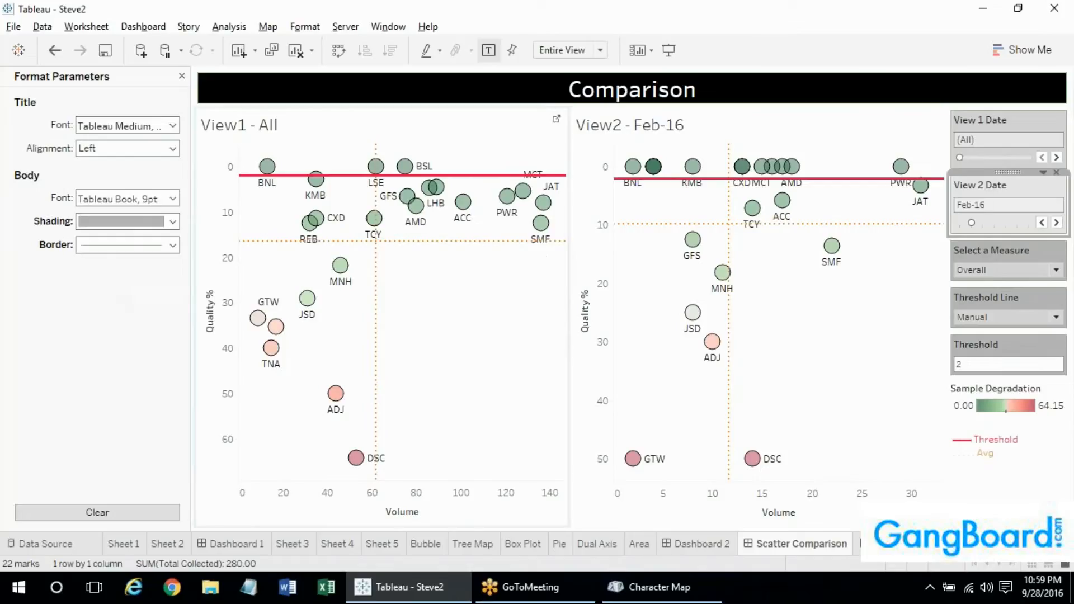
pyautogui.click(156, 221)
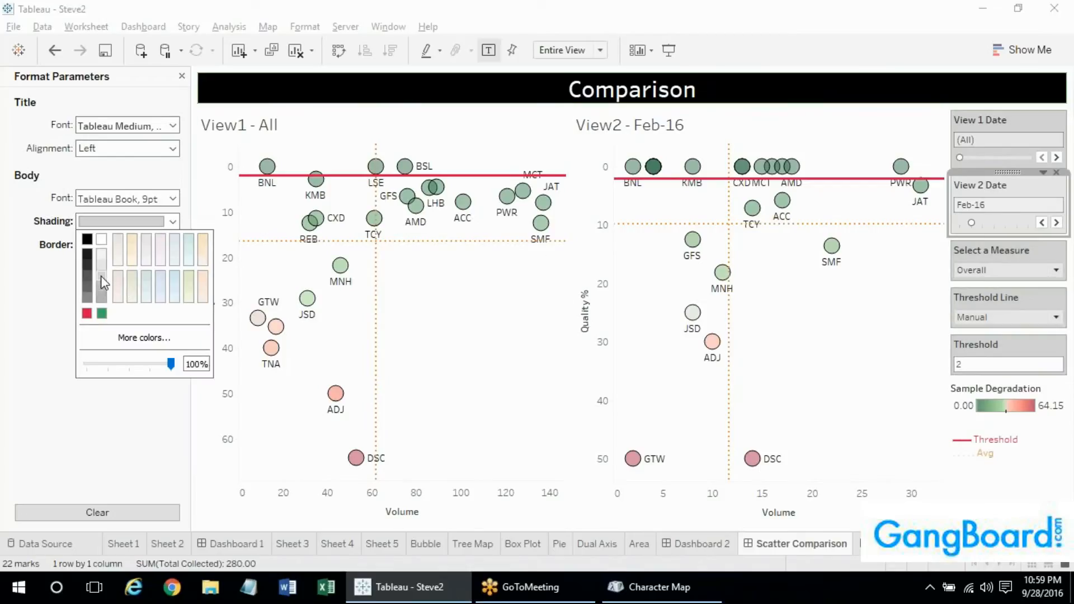
# Set the body shading of the dashboard's filter controls to light gray, starting from the View 2 Date filter
pyautogui.rightClick(982, 187)
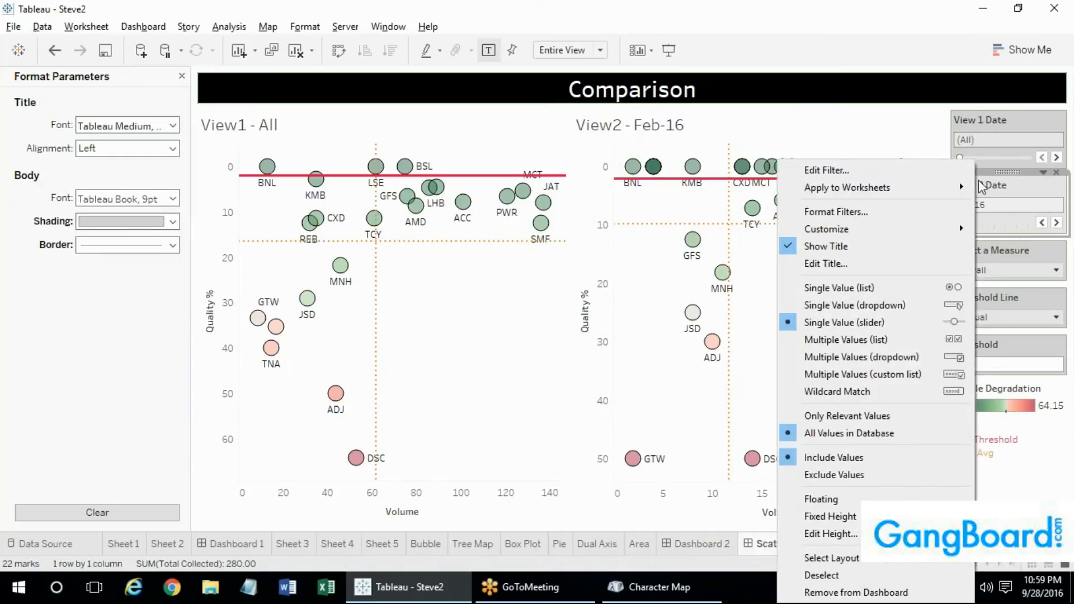
pyautogui.click(836, 211)
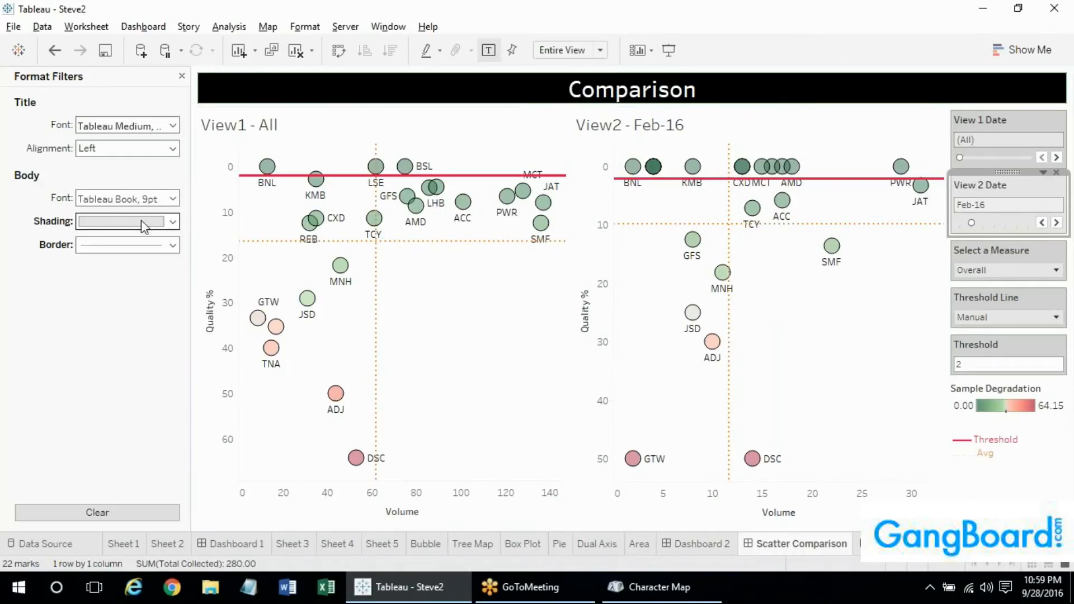
pyautogui.click(141, 220)
pyautogui.click(100, 274)
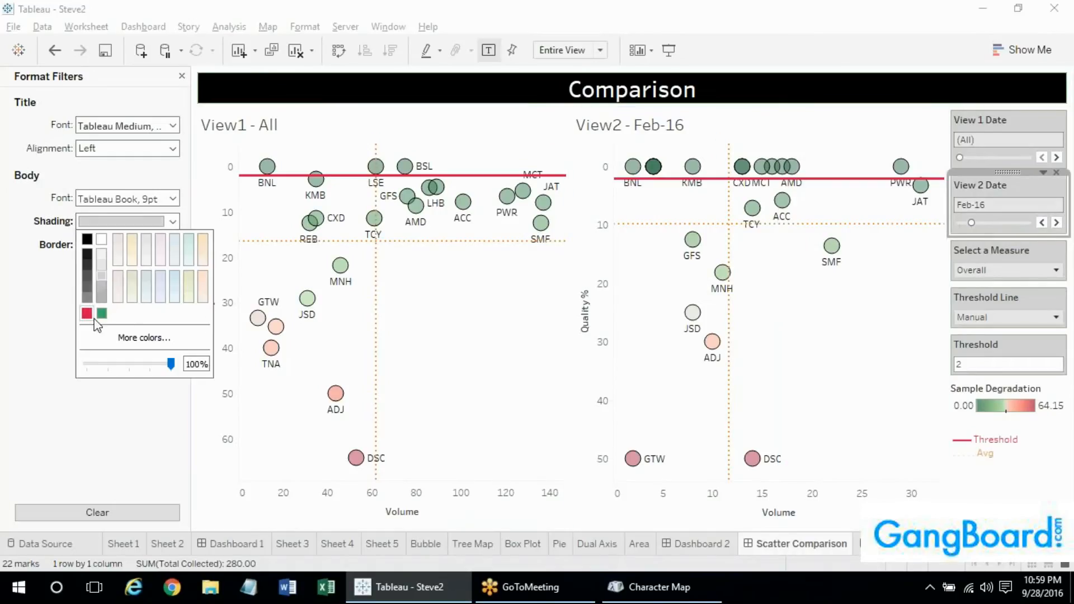
pyautogui.click(46, 325)
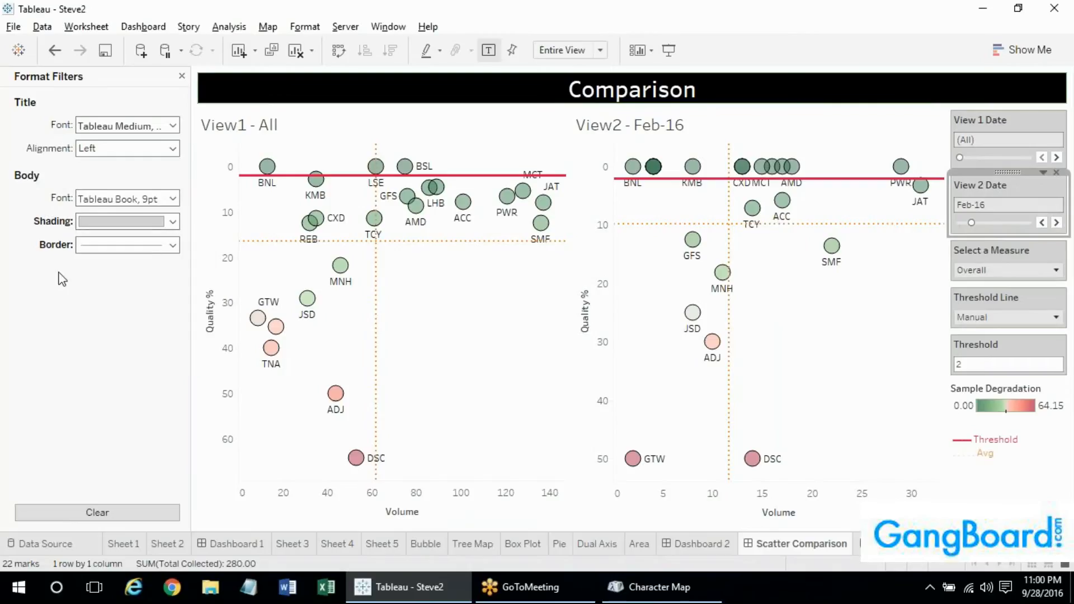
pyautogui.click(182, 75)
# Give the Sample Degradation legend light gray shading and a thin solid border, and select the View2 scatter chart
pyautogui.rightClick(1031, 392)
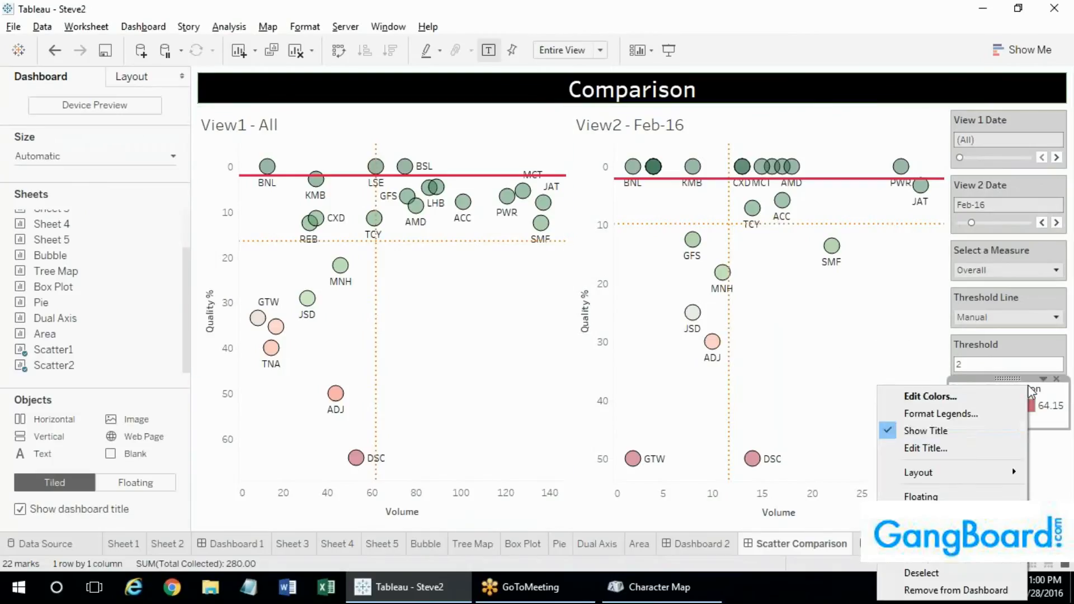
pyautogui.click(943, 414)
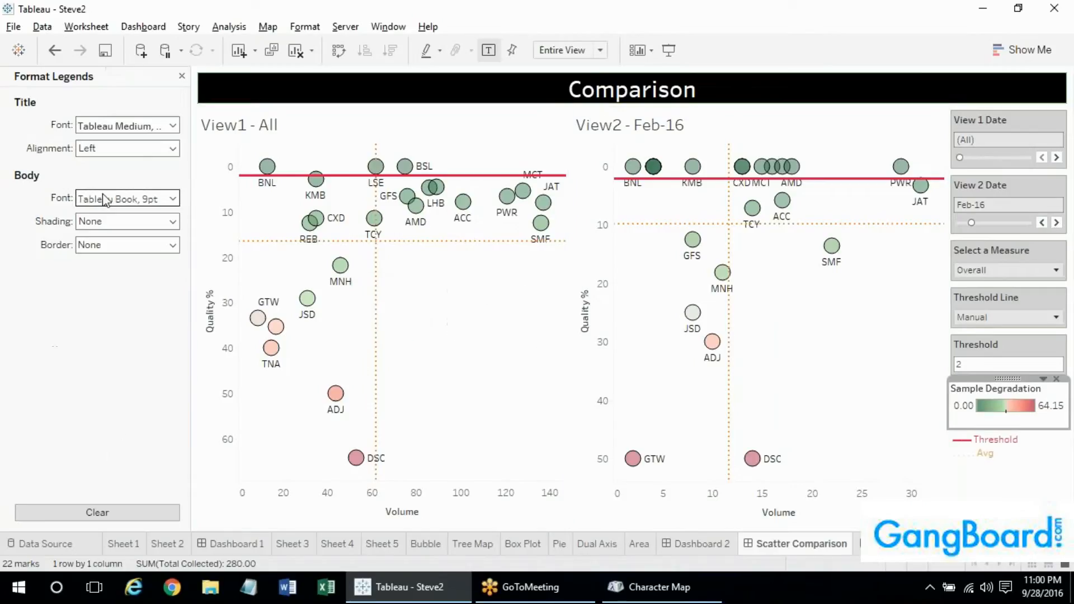
pyautogui.click(96, 221)
pyautogui.click(104, 301)
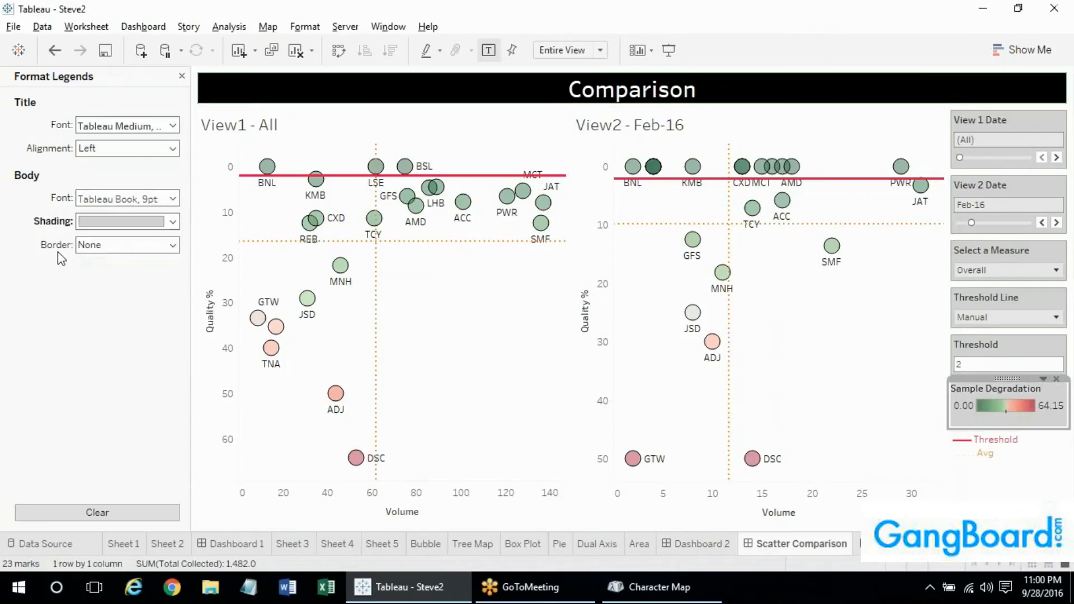
pyautogui.click(106, 244)
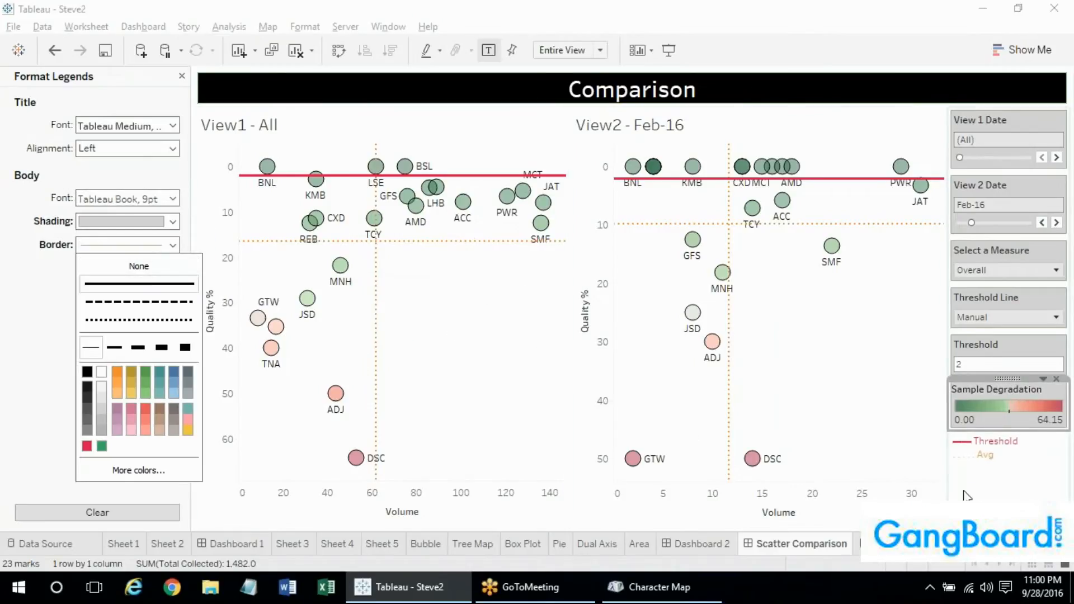
pyautogui.click(688, 431)
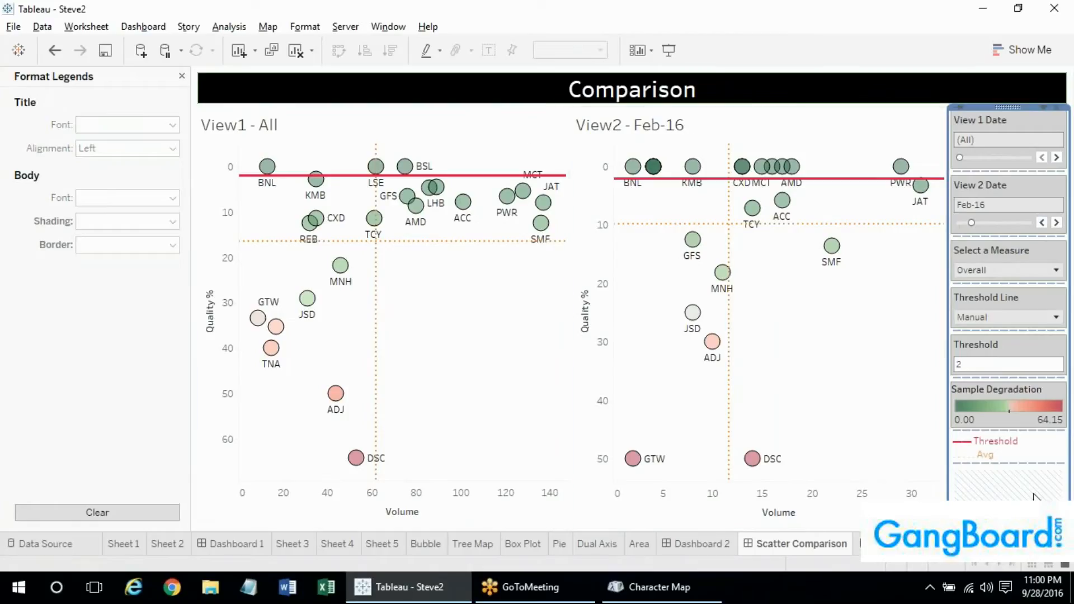
pyautogui.click(943, 87)
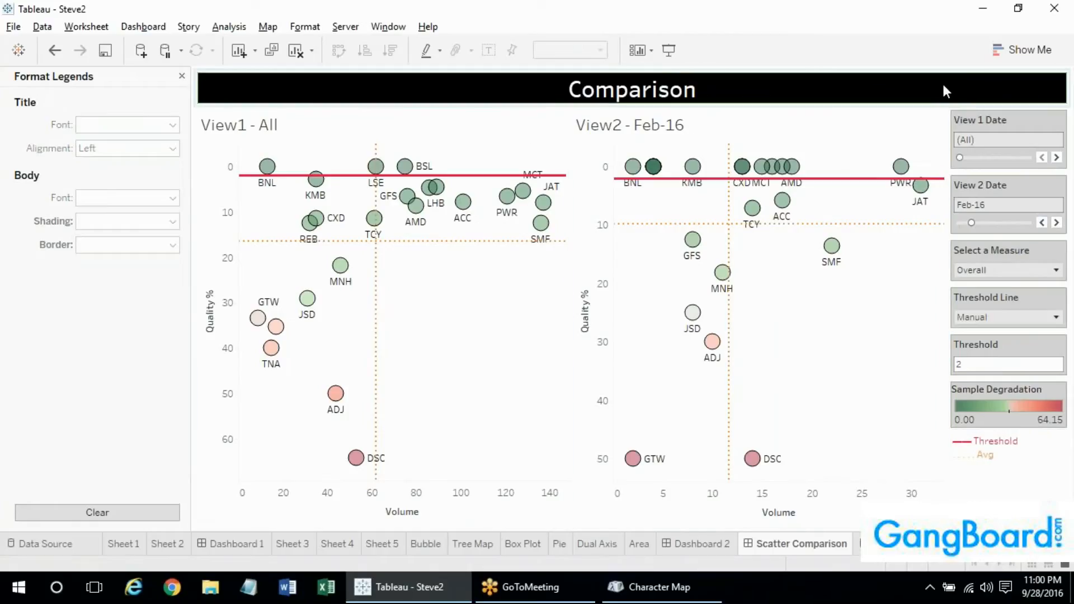
pyautogui.click(806, 131)
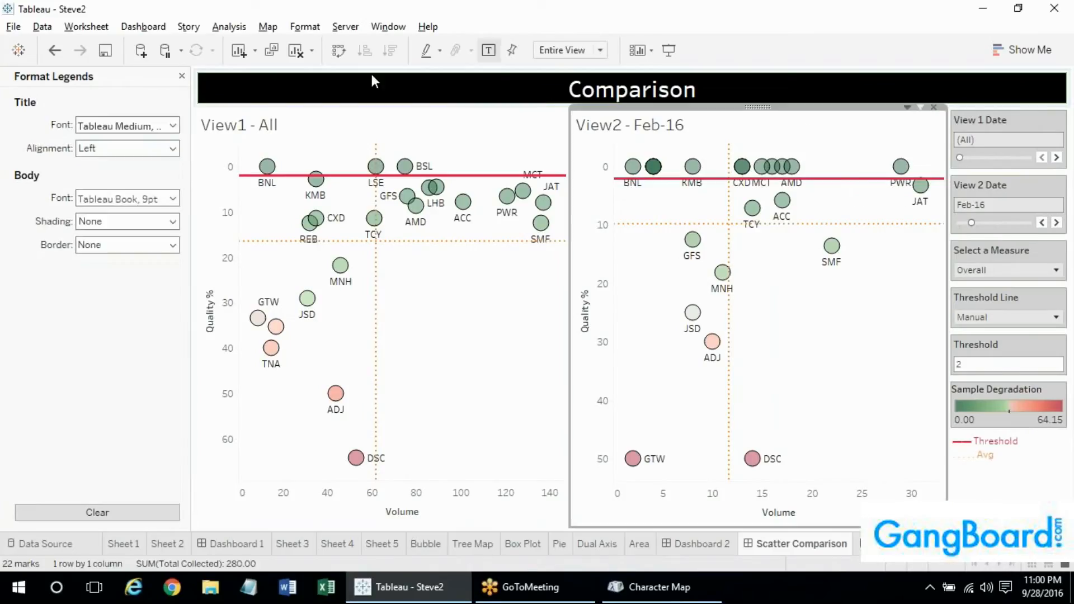
pyautogui.click(182, 75)
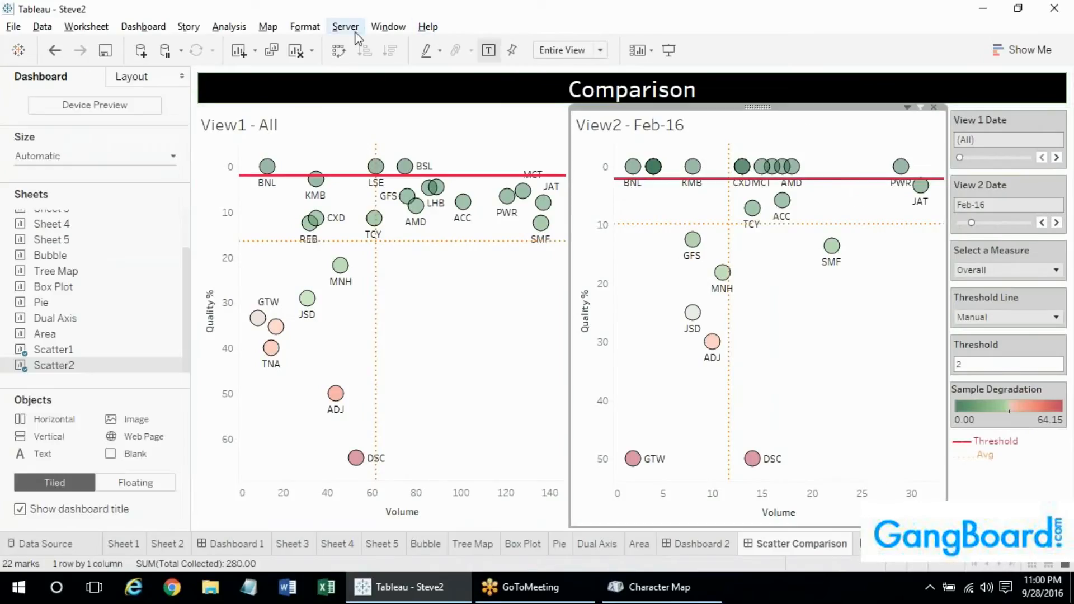
pyautogui.rightClick(847, 387)
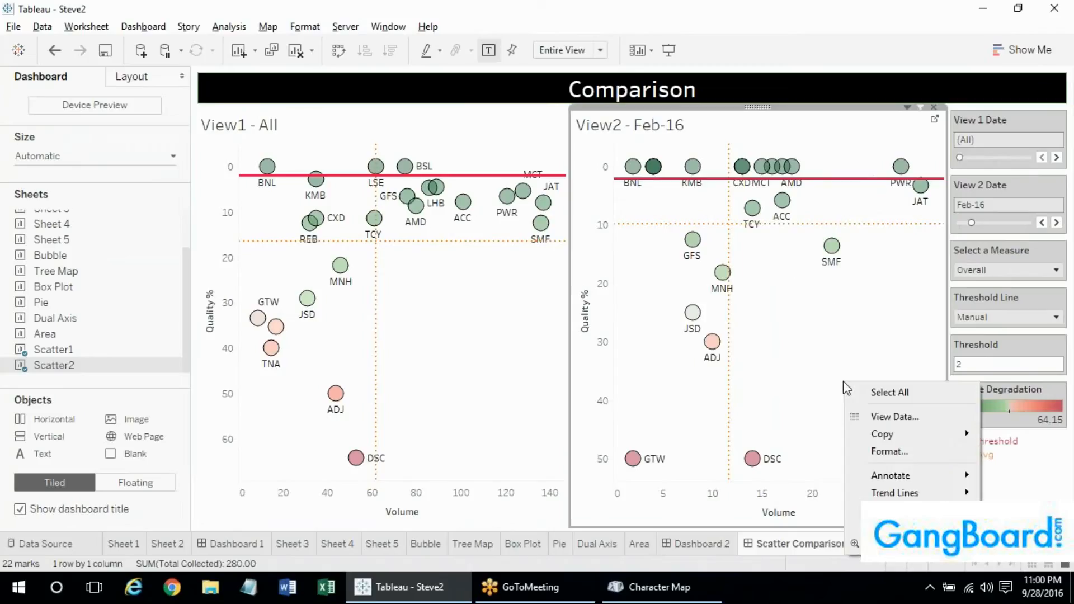
pyautogui.click(305, 27)
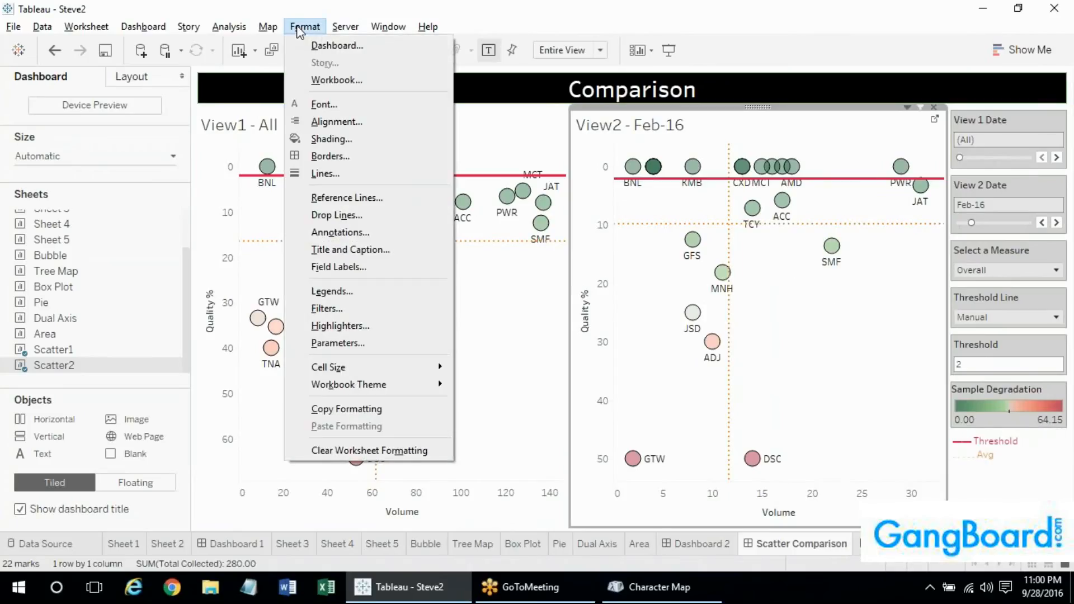
pyautogui.click(308, 79)
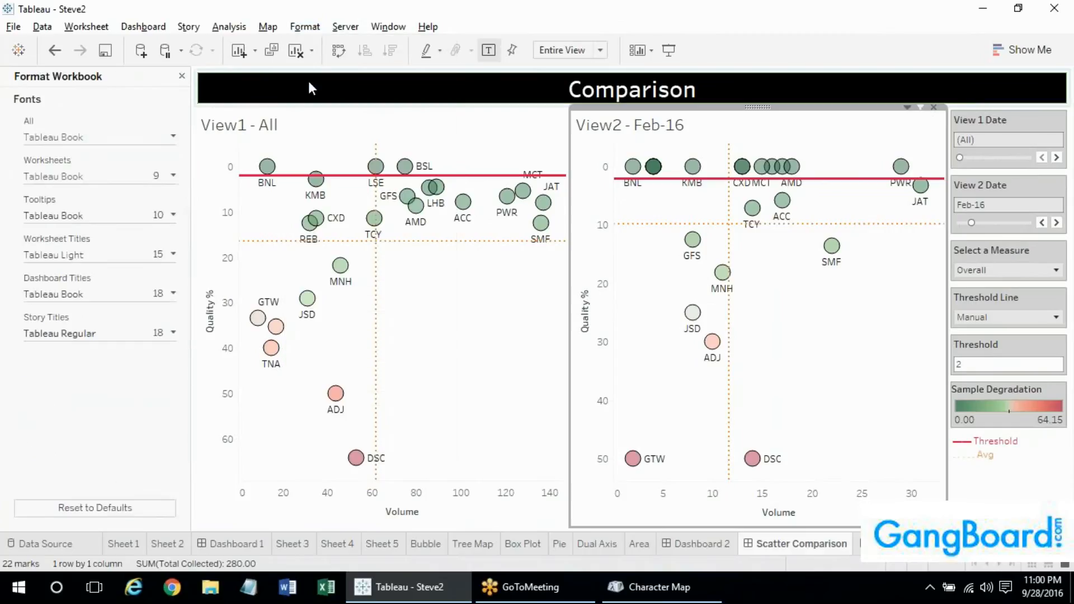
pyautogui.click(182, 77)
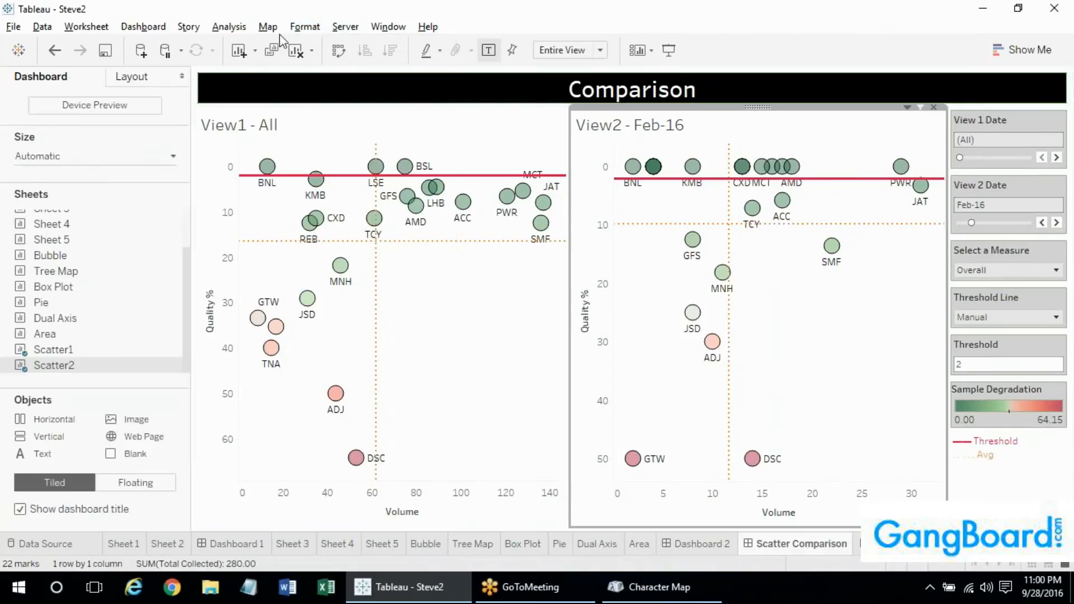
# Set the sheet-level default cell, pane and header borders of the View2 chart to thin solid lines
pyautogui.click(304, 27)
pyautogui.click(322, 157)
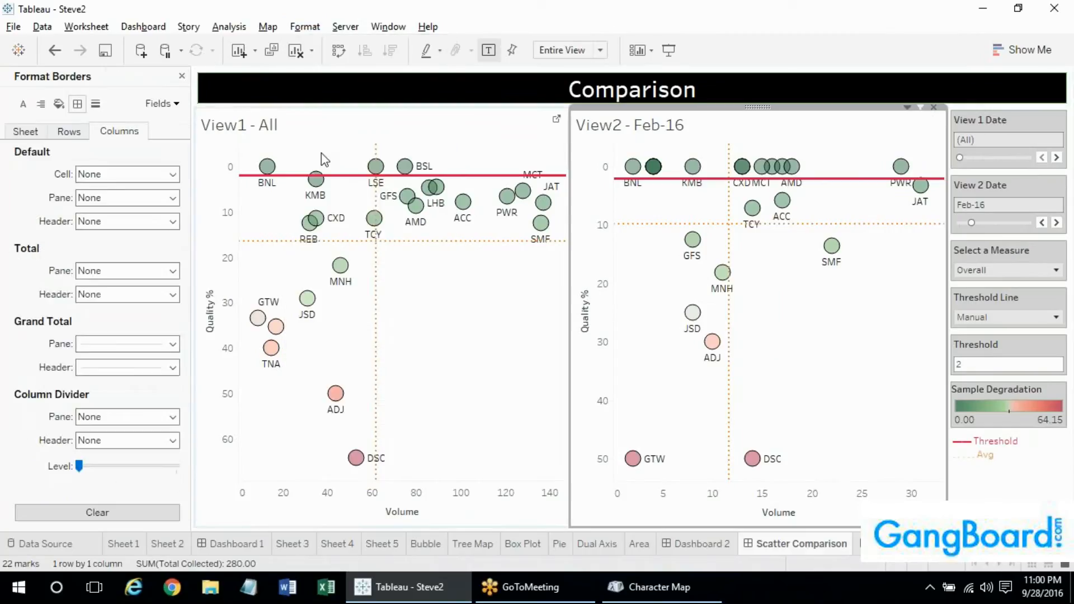
pyautogui.click(24, 132)
pyautogui.click(99, 174)
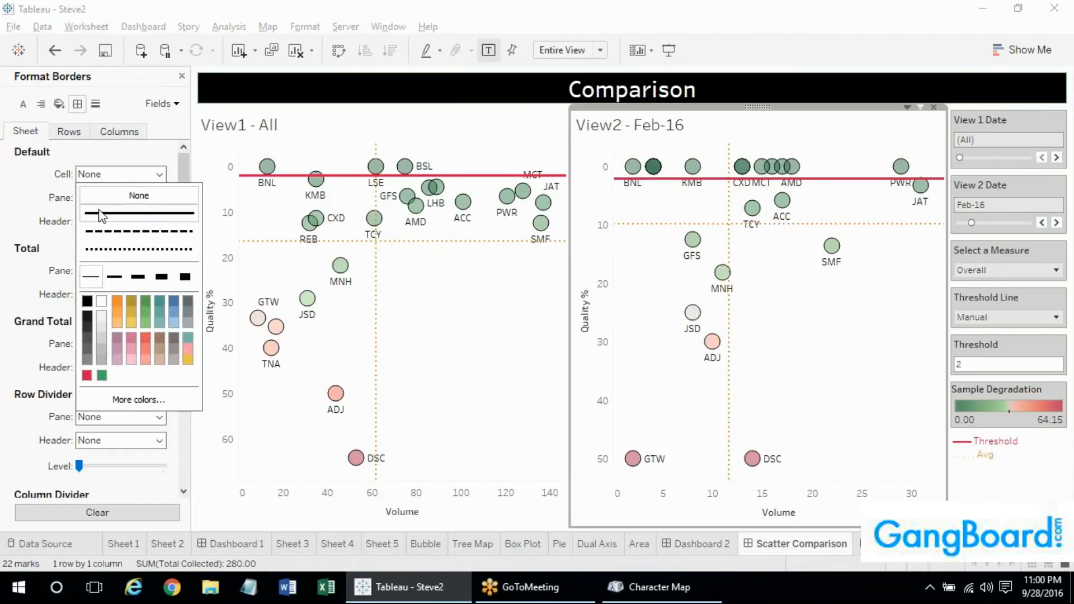
pyautogui.click(102, 216)
pyautogui.click(104, 198)
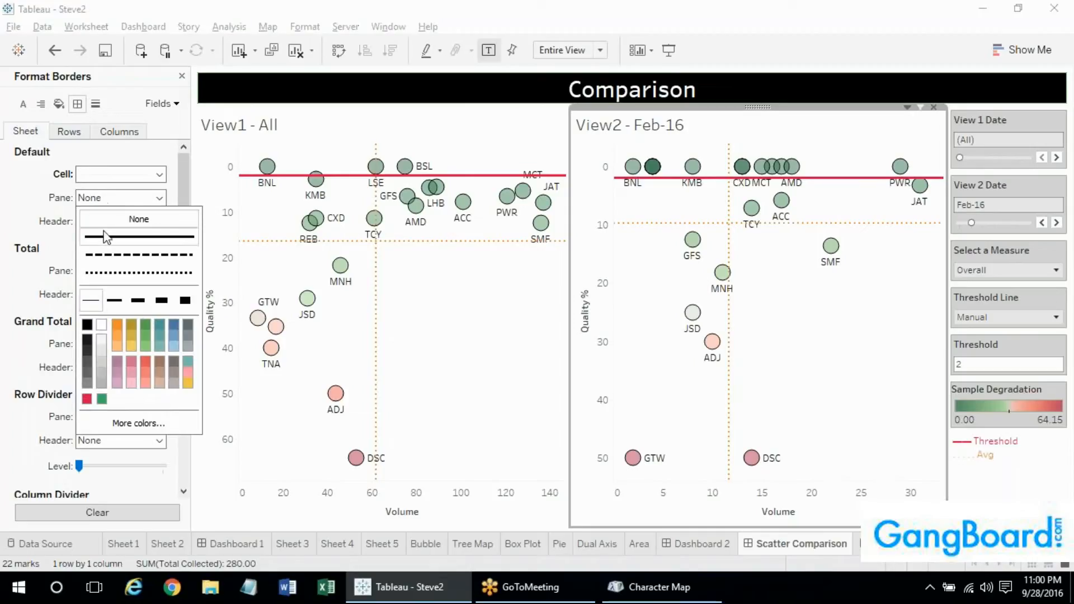
pyautogui.click(107, 235)
pyautogui.click(45, 220)
pyautogui.click(84, 222)
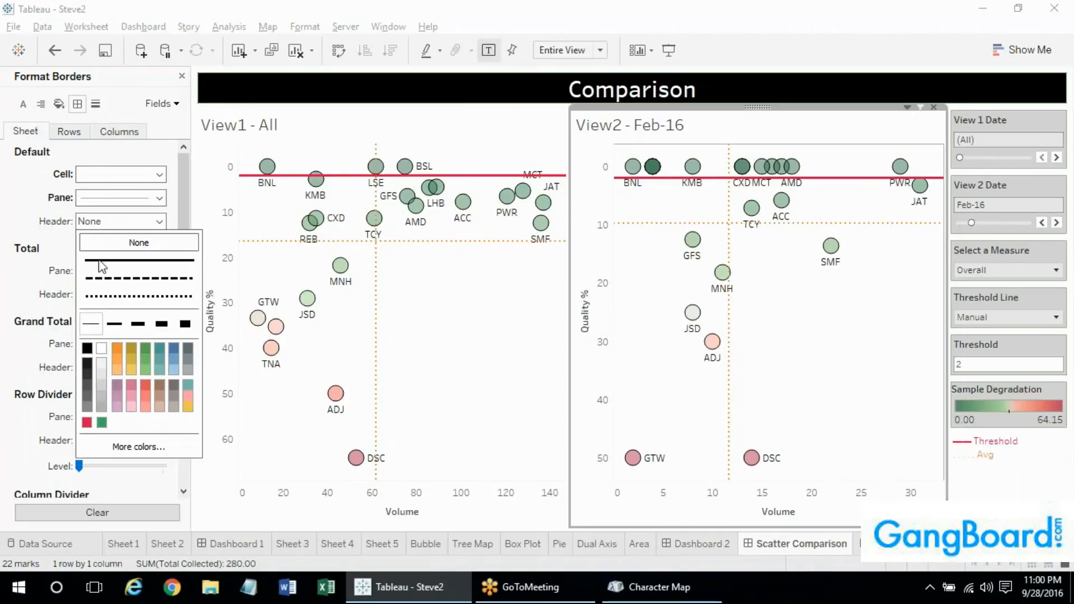
pyautogui.click(101, 262)
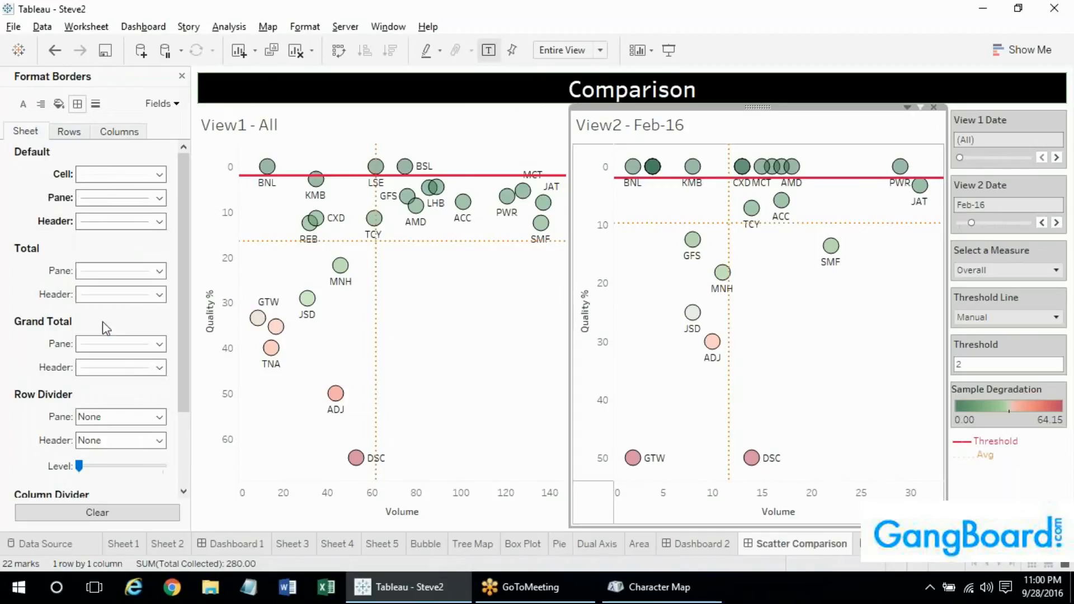
# Set the View2 chart's row divider pane to a thin solid line and its column divider pane to solid black
pyautogui.moveTo(179, 328); pyautogui.dragTo(182, 378)
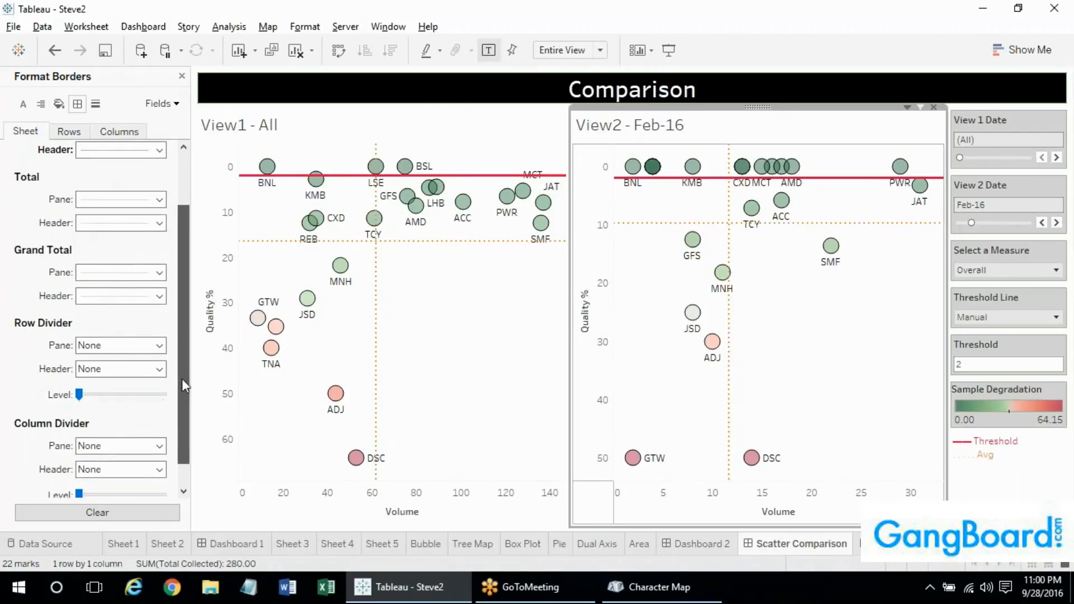
pyautogui.click(137, 345)
pyautogui.click(137, 140)
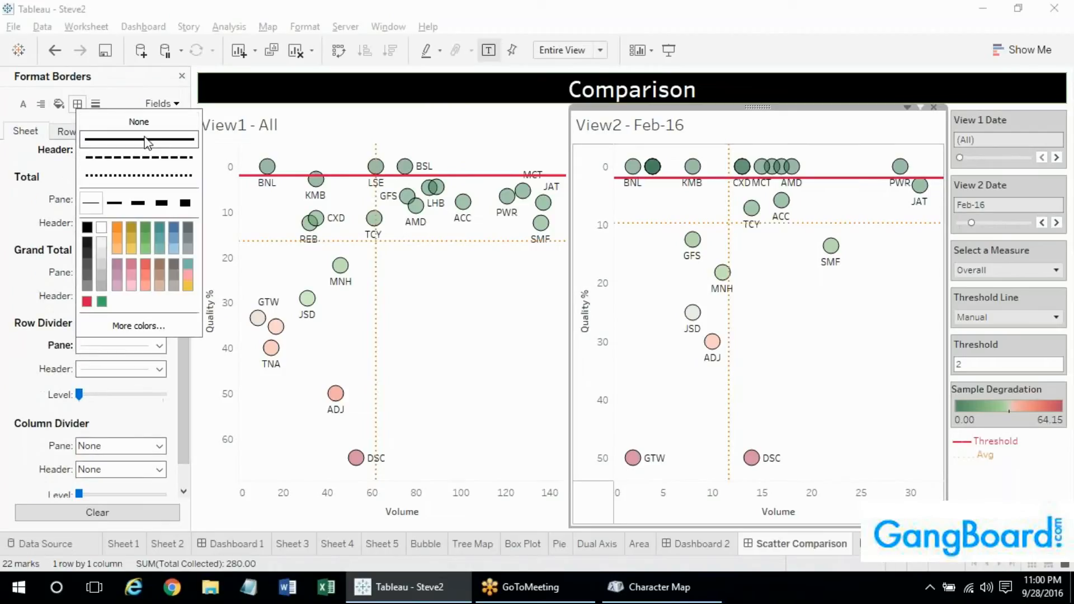
pyautogui.click(106, 448)
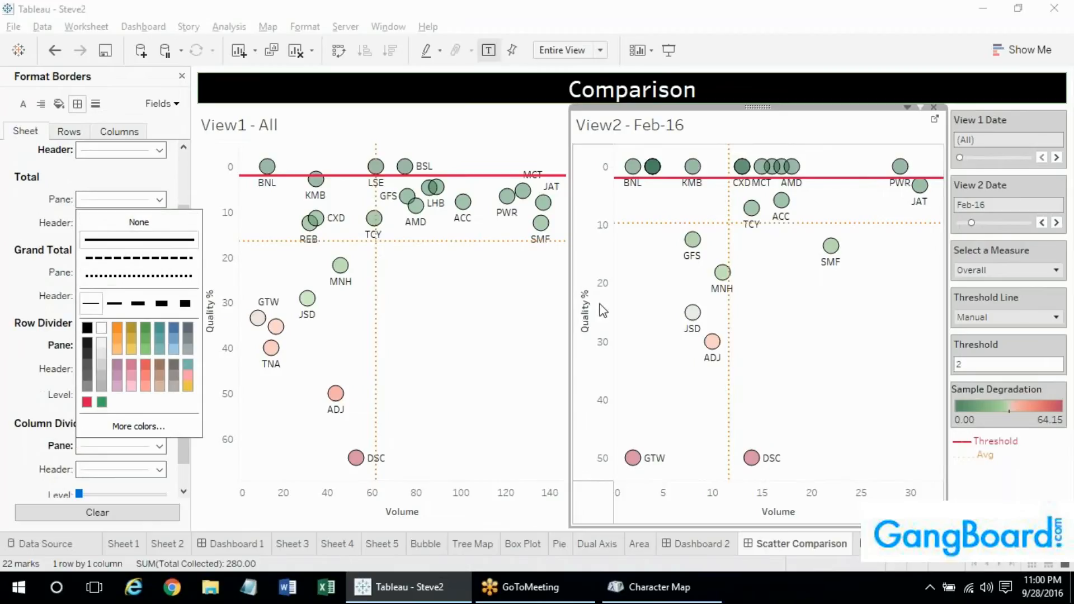
pyautogui.click(87, 328)
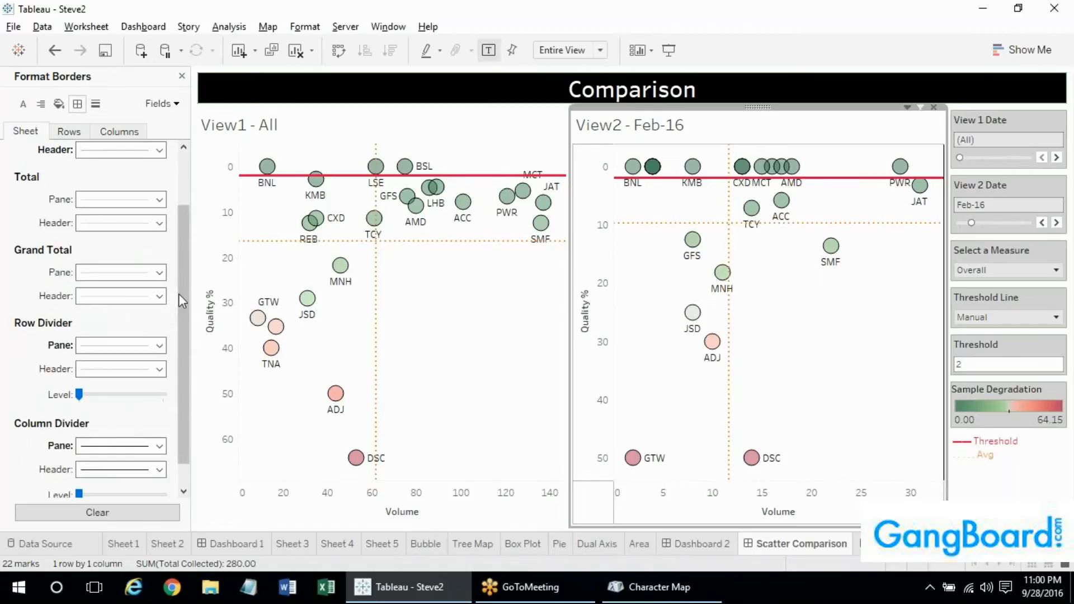
# Set the View2 chart's sheet-level default cell, pane and header borders to solid black
pyautogui.moveTo(179, 294); pyautogui.dragTo(180, 223)
pyautogui.click(132, 174)
pyautogui.click(108, 209)
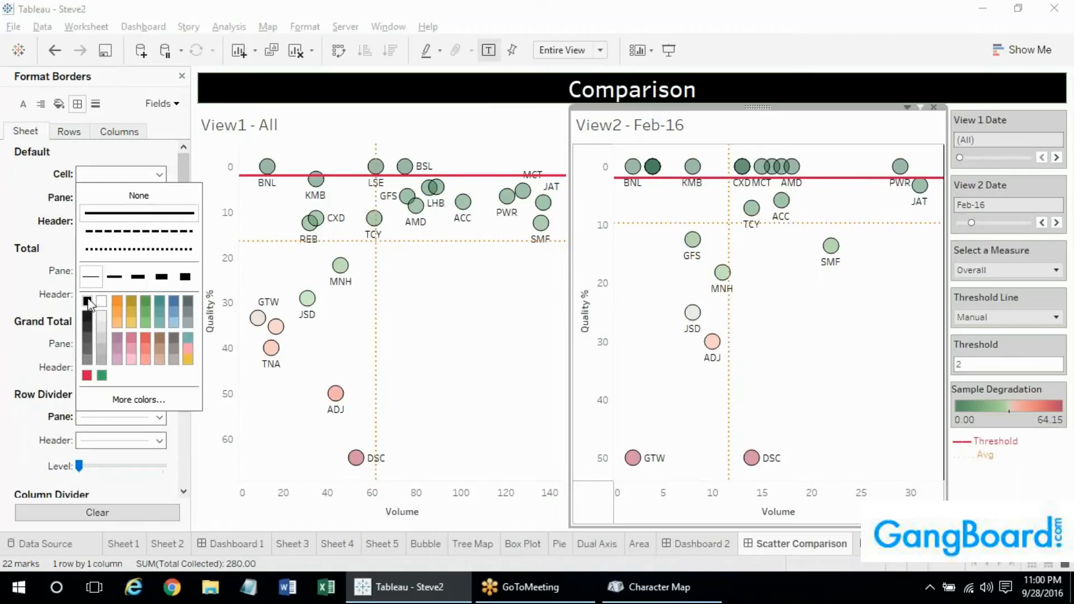
pyautogui.click(121, 197)
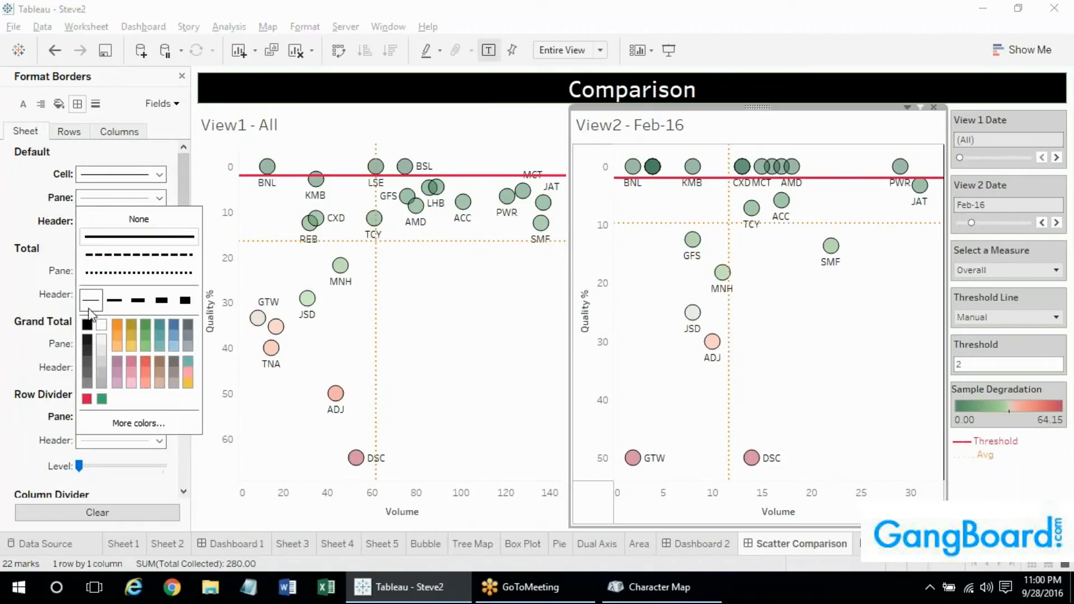
pyautogui.click(87, 325)
pyautogui.click(45, 230)
pyautogui.click(121, 221)
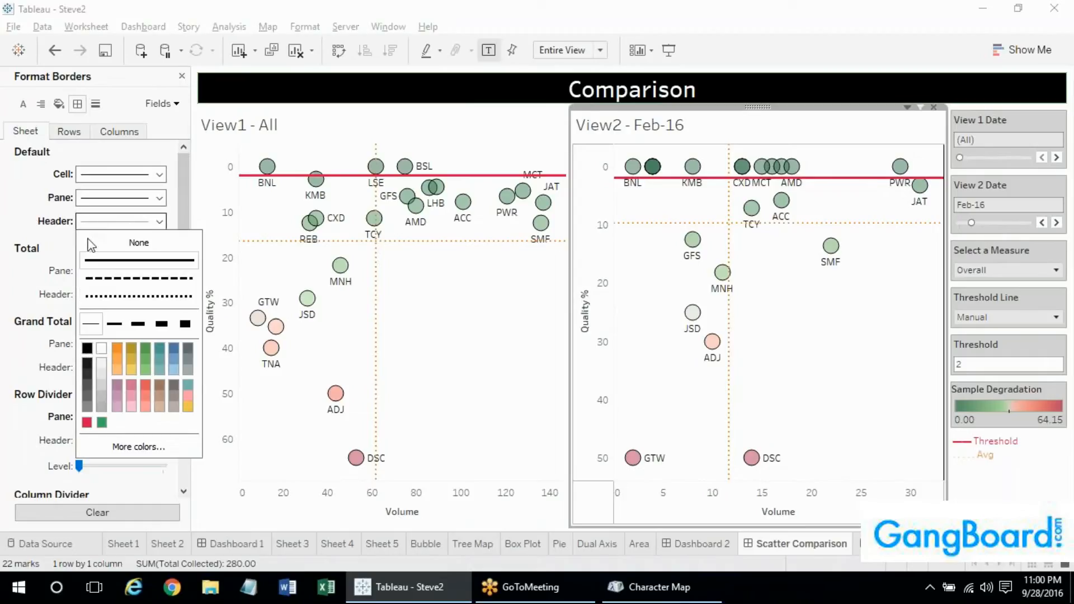
pyautogui.click(87, 349)
pyautogui.click(25, 212)
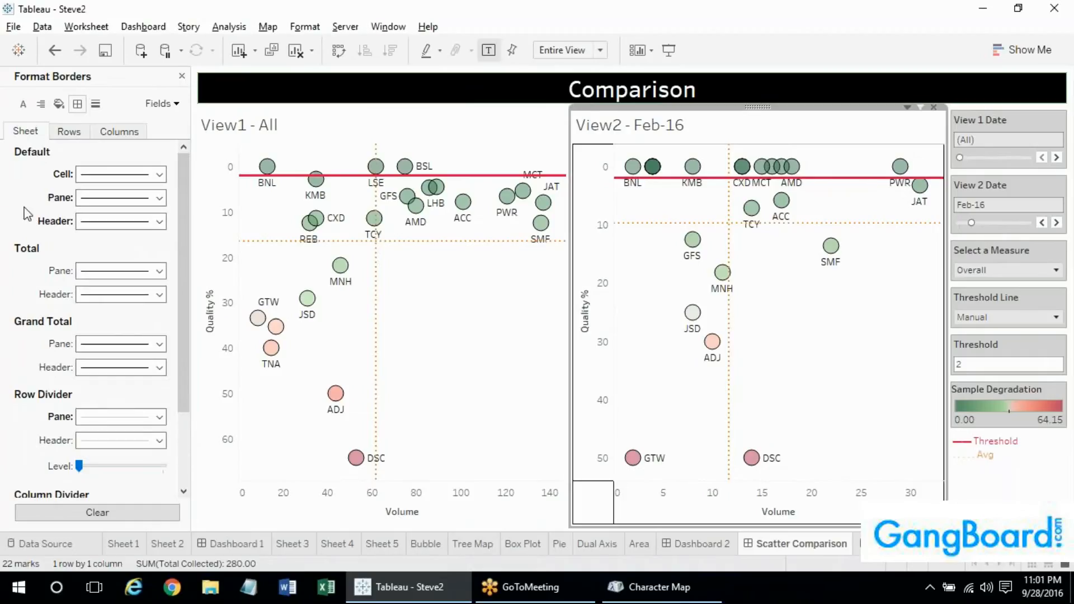
# Set the View2 chart's row divider pane line to black, leaving the column divider pane line as it is
pyautogui.scroll(-3, 180, 293)
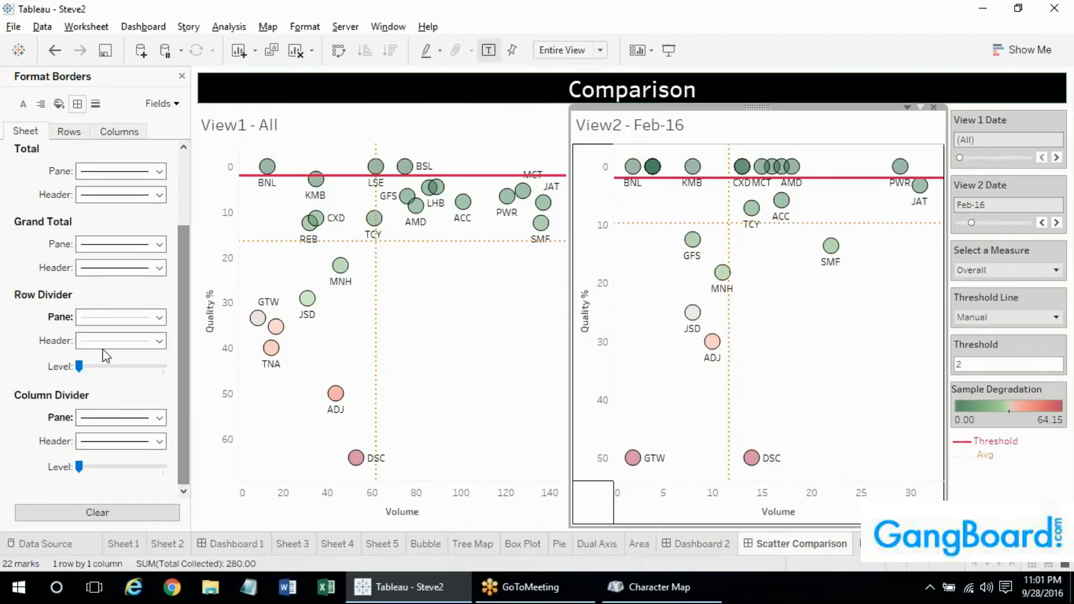
pyautogui.click(120, 317)
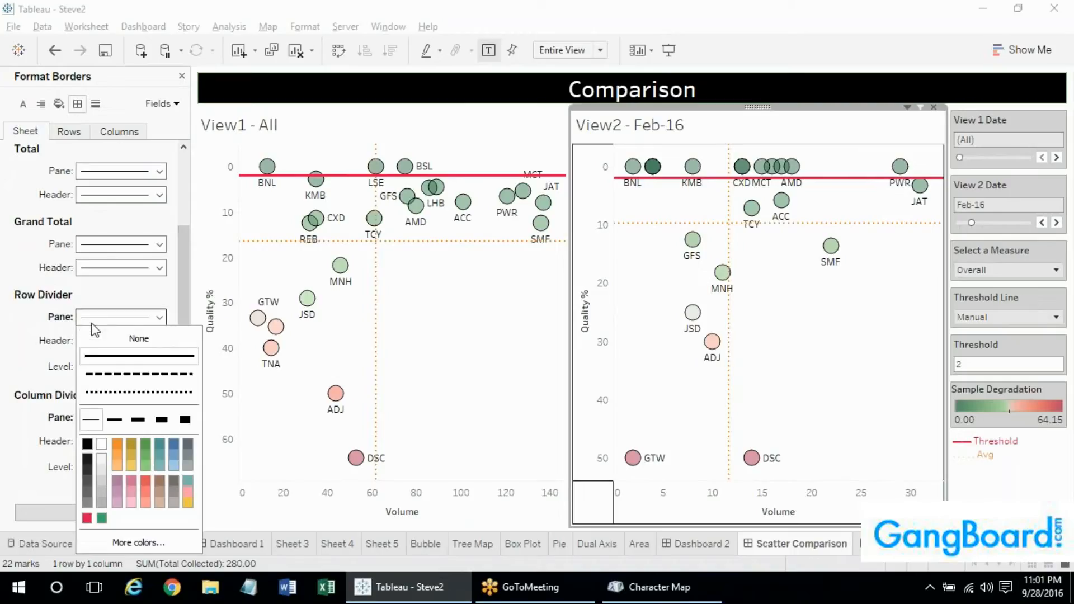
pyautogui.click(87, 445)
pyautogui.click(89, 417)
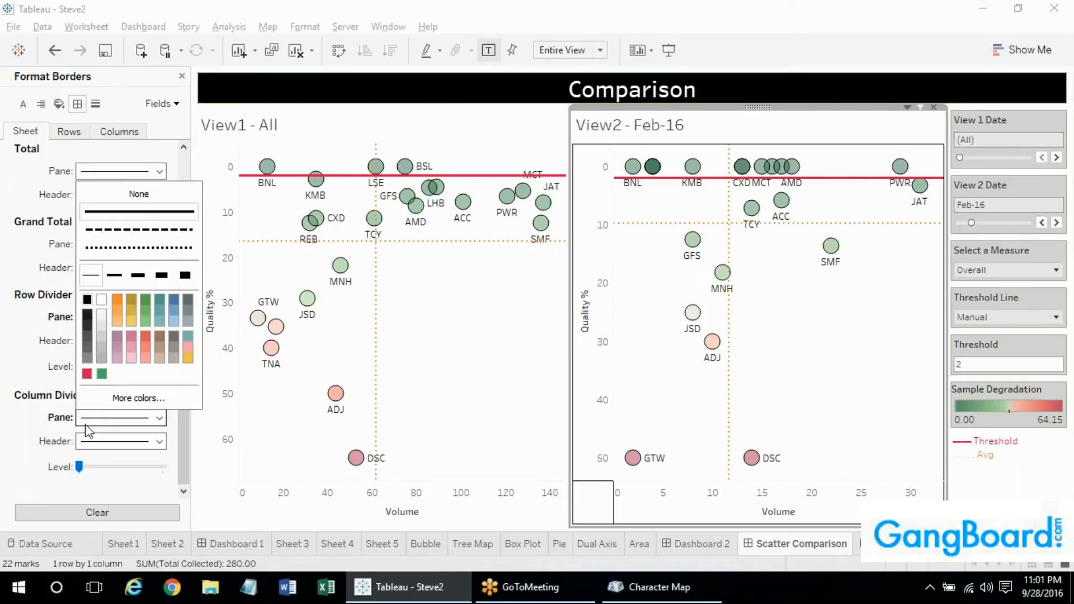
pyautogui.click(66, 415)
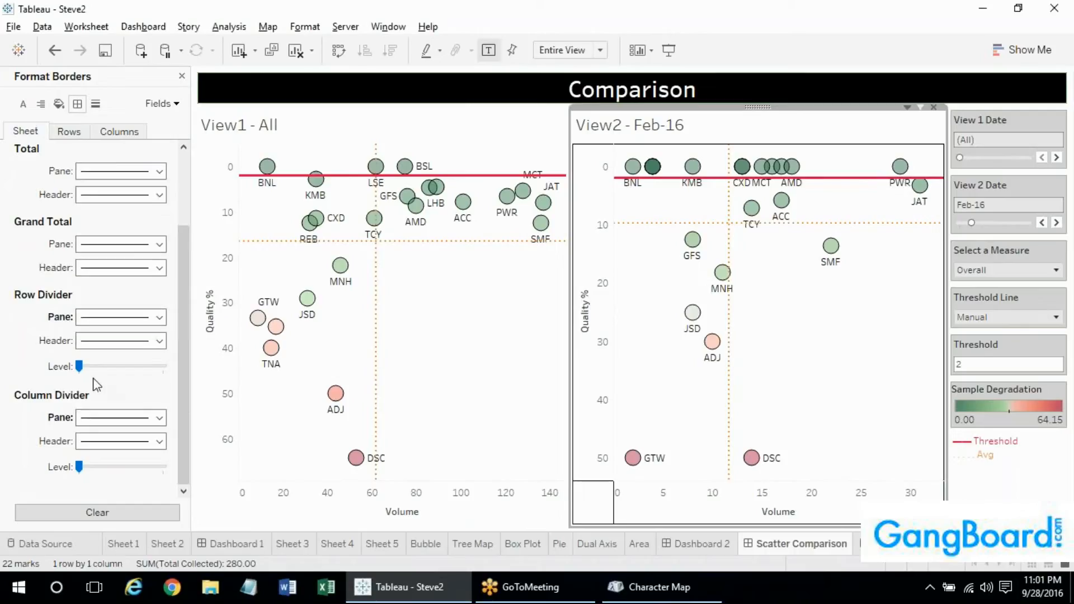
# Try the maximum level for the View2 row and column dividers and check the row and column border settings
pyautogui.moveTo(79, 369); pyautogui.dragTo(139, 377)
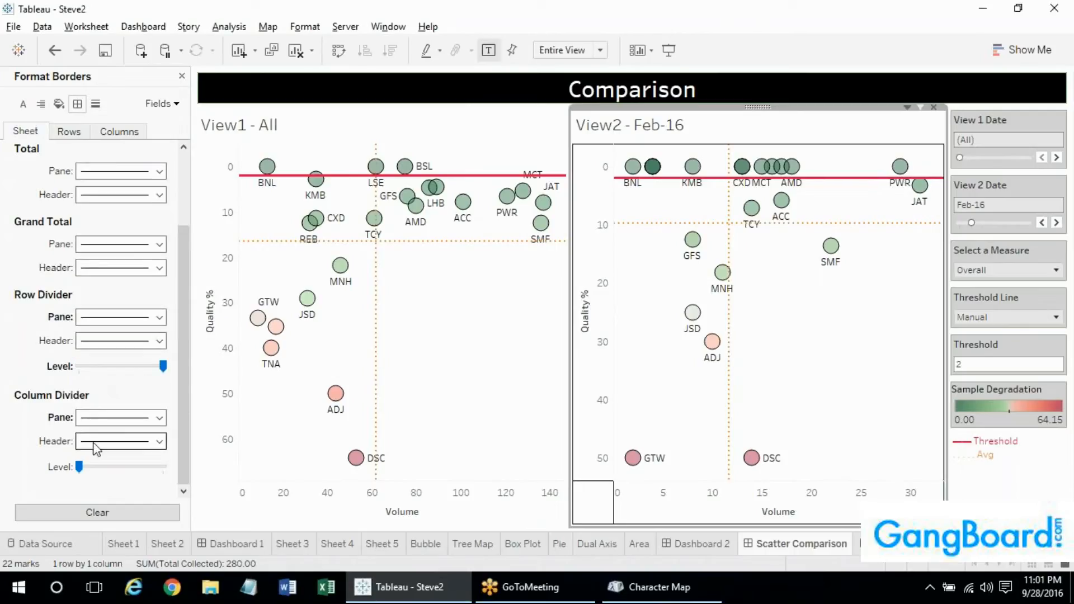
pyautogui.moveTo(79, 467); pyautogui.dragTo(162, 467)
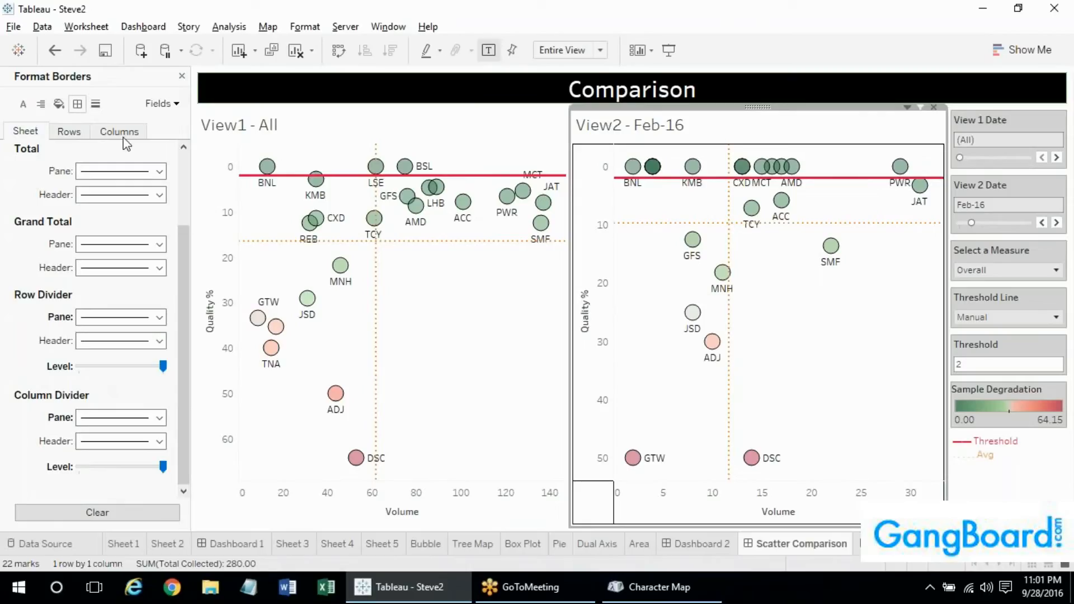
pyautogui.click(69, 131)
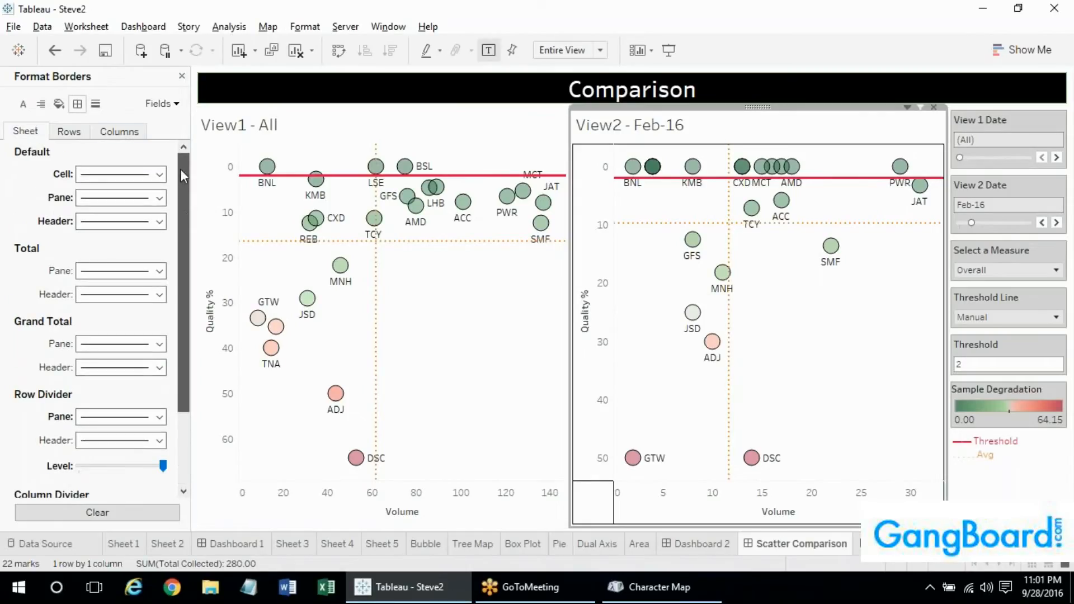
pyautogui.click(119, 132)
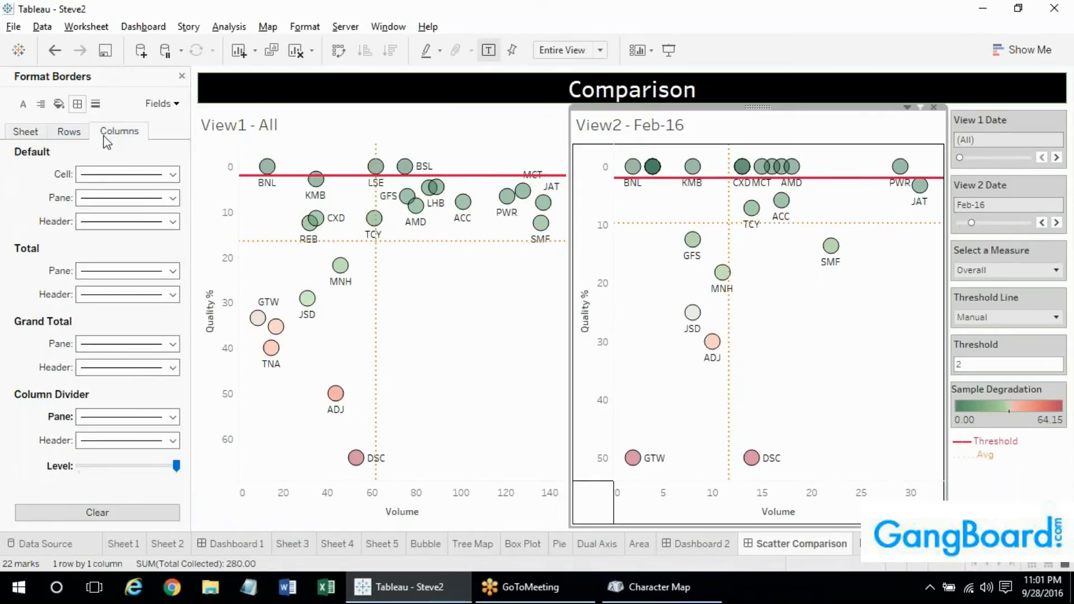
pyautogui.click(25, 131)
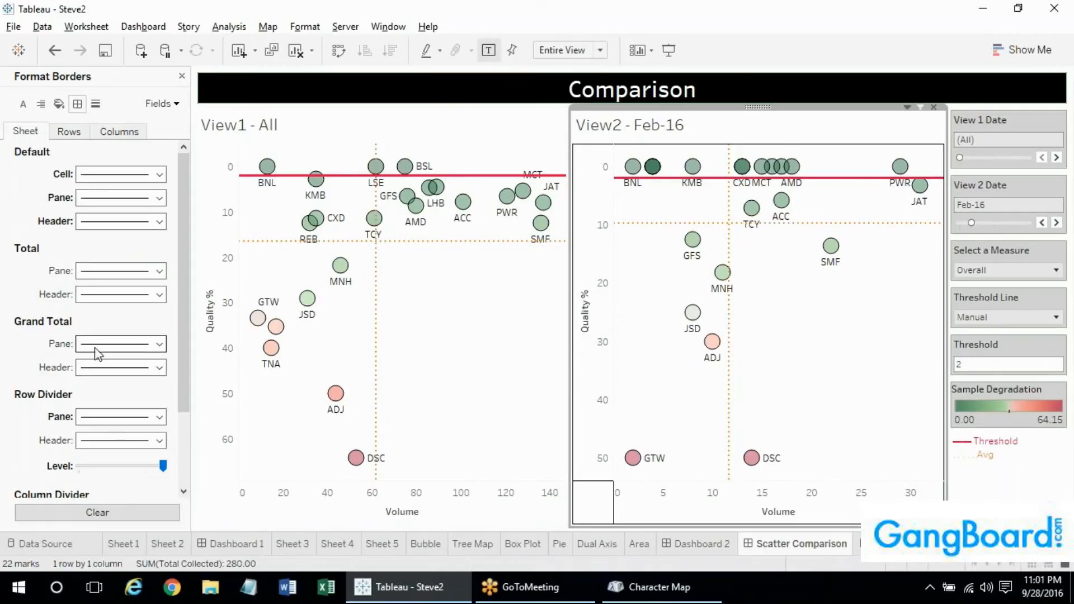
# Return the sheet-level row divider and column divider levels of the View2 chart to the minimum
pyautogui.moveTo(163, 465); pyautogui.dragTo(80, 466)
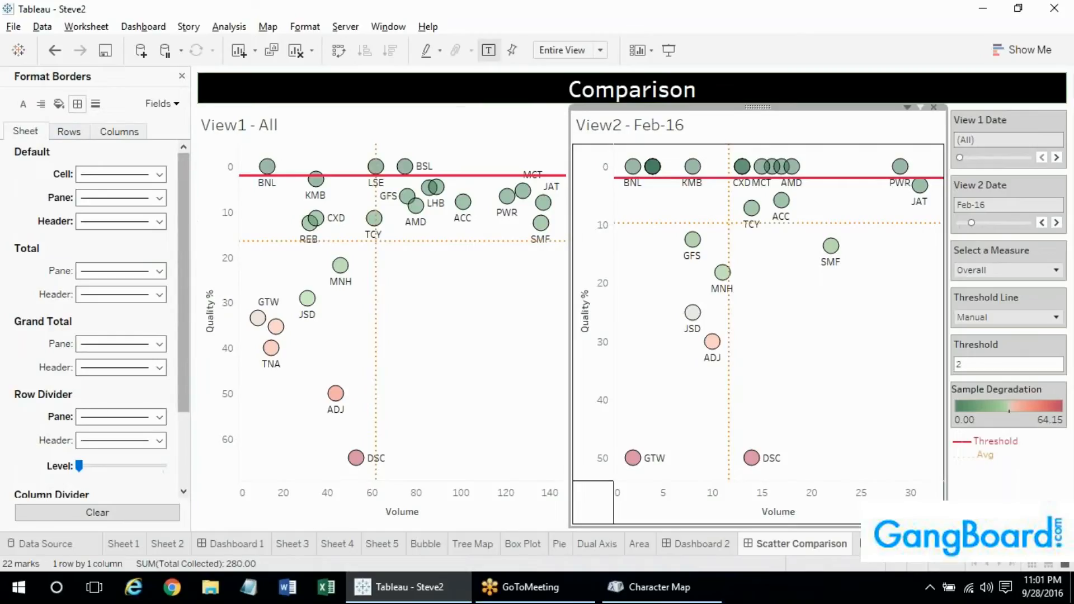
pyautogui.scroll(-3, 180, 319)
pyautogui.moveTo(162, 467); pyautogui.dragTo(37, 467)
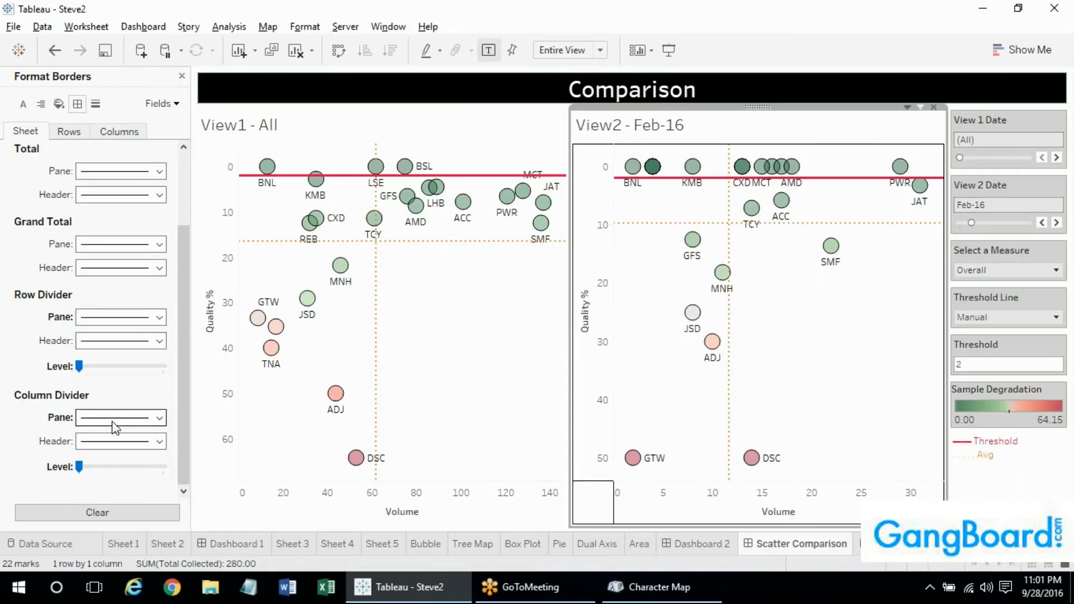
# Set the column divider header and row divider header borders of the View2 chart to None
pyautogui.click(112, 442)
pyautogui.click(139, 219)
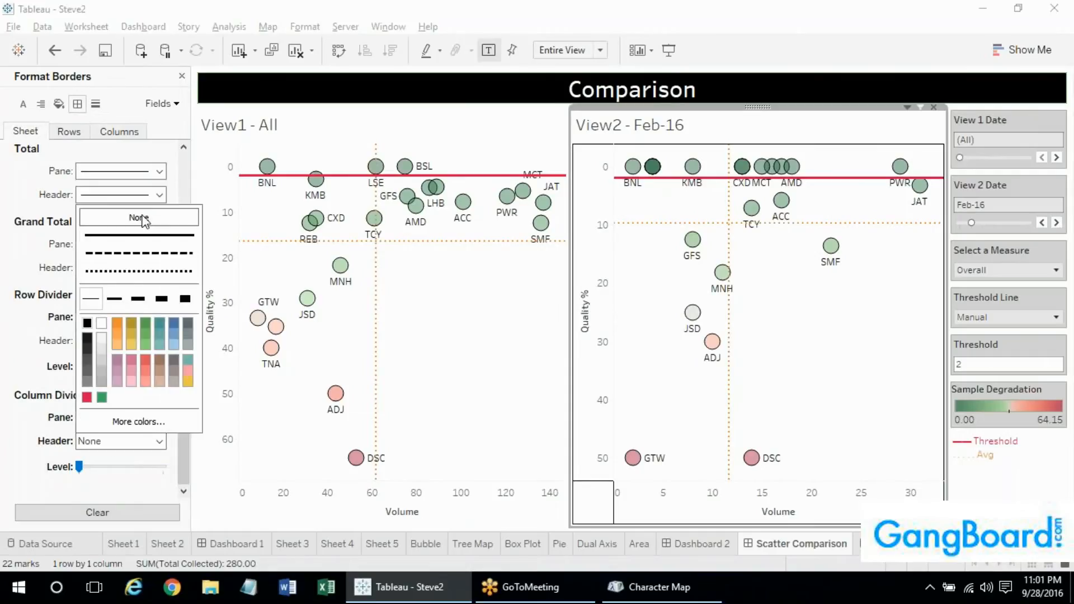
pyautogui.click(124, 341)
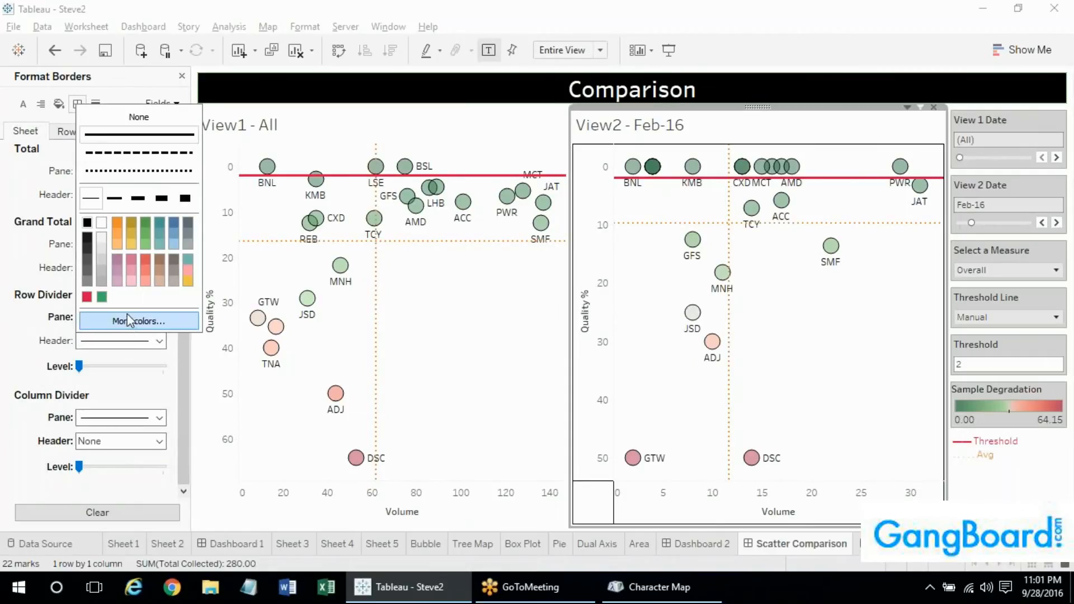
pyautogui.click(139, 119)
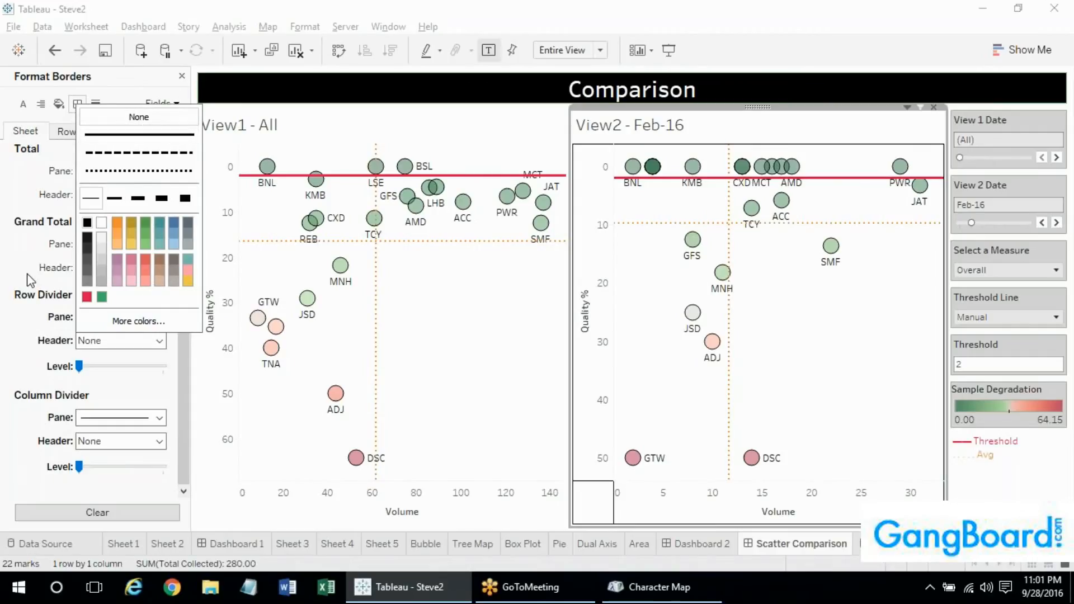
pyautogui.click(135, 269)
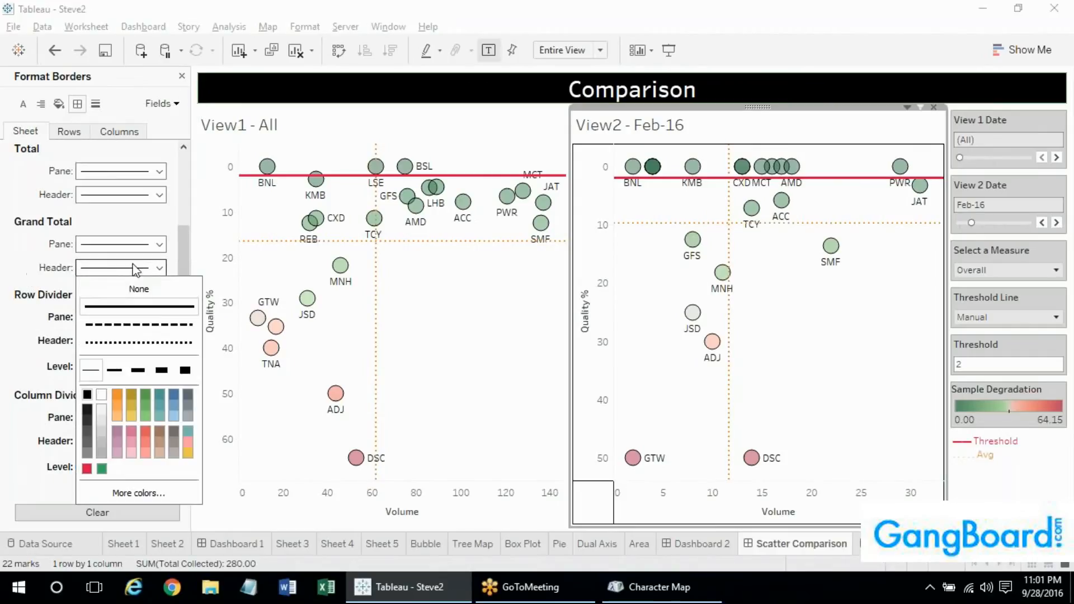
pyautogui.click(35, 246)
# Set the default header border of the View2 chart to None
pyautogui.moveTo(179, 252); pyautogui.dragTo(181, 179)
pyautogui.click(143, 221)
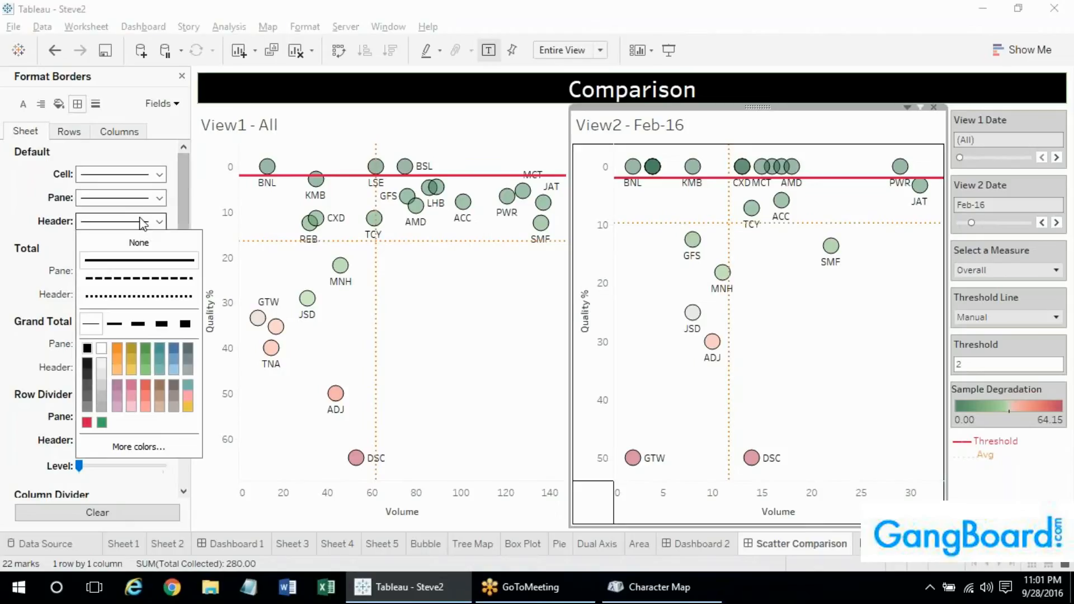
pyautogui.click(140, 243)
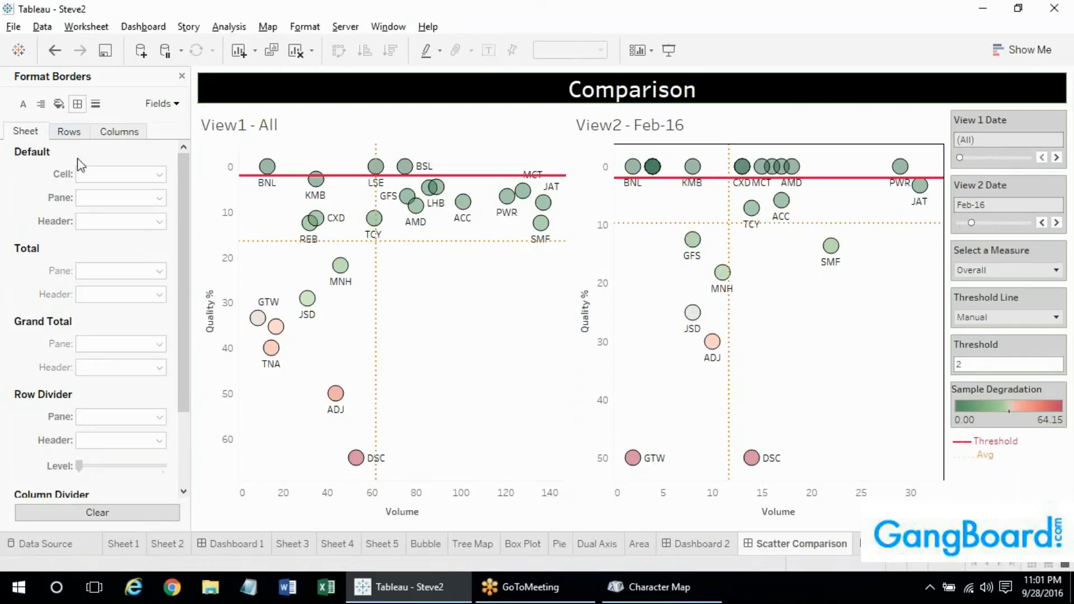
# Reselect the View2 chart and set its row divider header and column divider header borders to a solid line
pyautogui.click(809, 301)
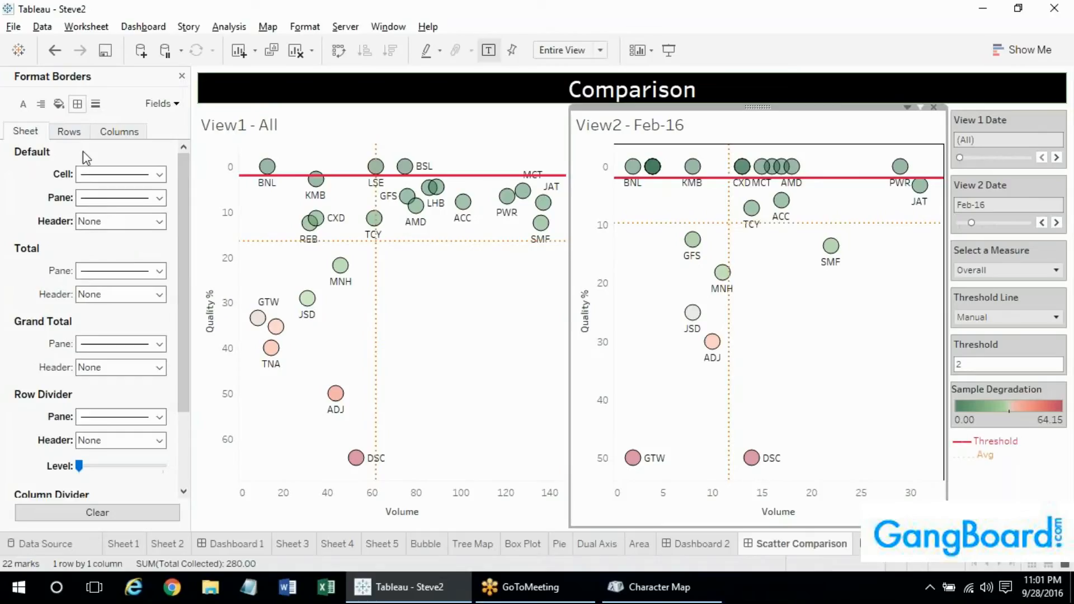
pyautogui.click(118, 441)
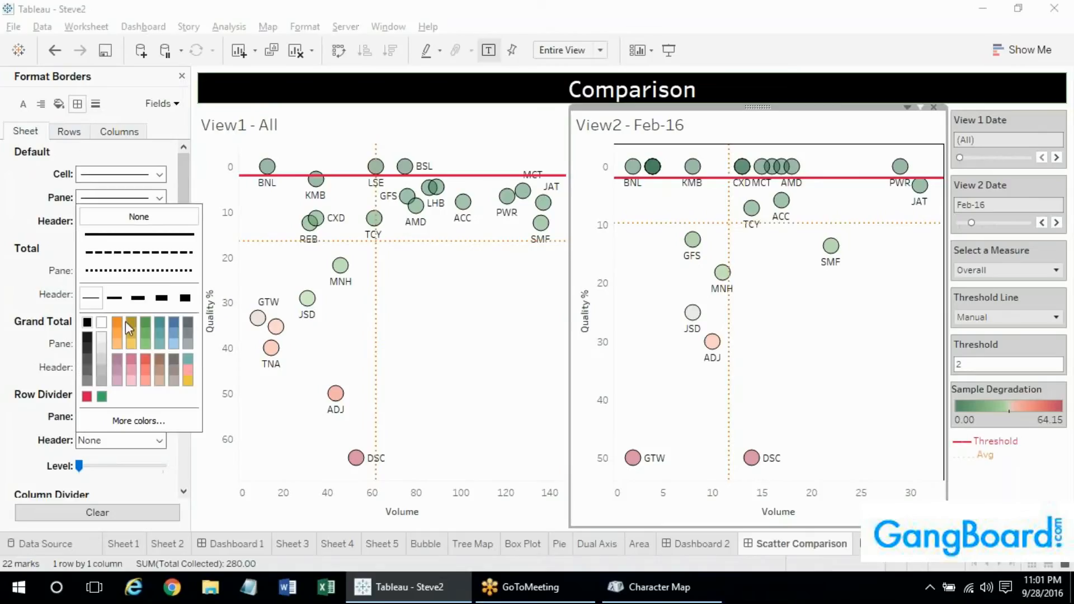
pyautogui.click(137, 235)
pyautogui.scroll(-1, 189, 347)
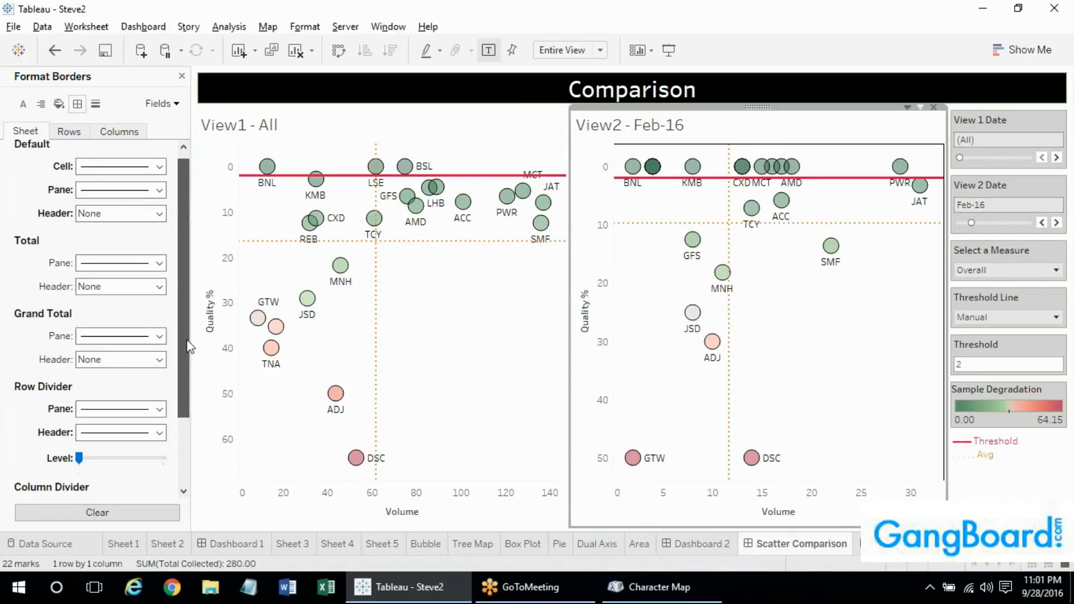
pyautogui.scroll(-3, 189, 347)
pyautogui.click(112, 441)
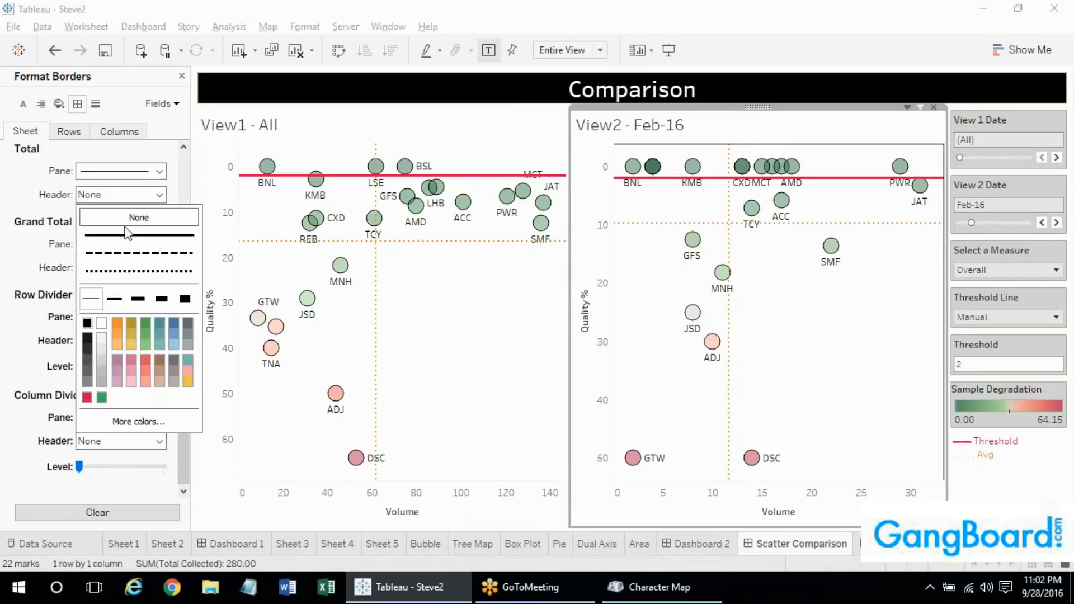
pyautogui.click(134, 235)
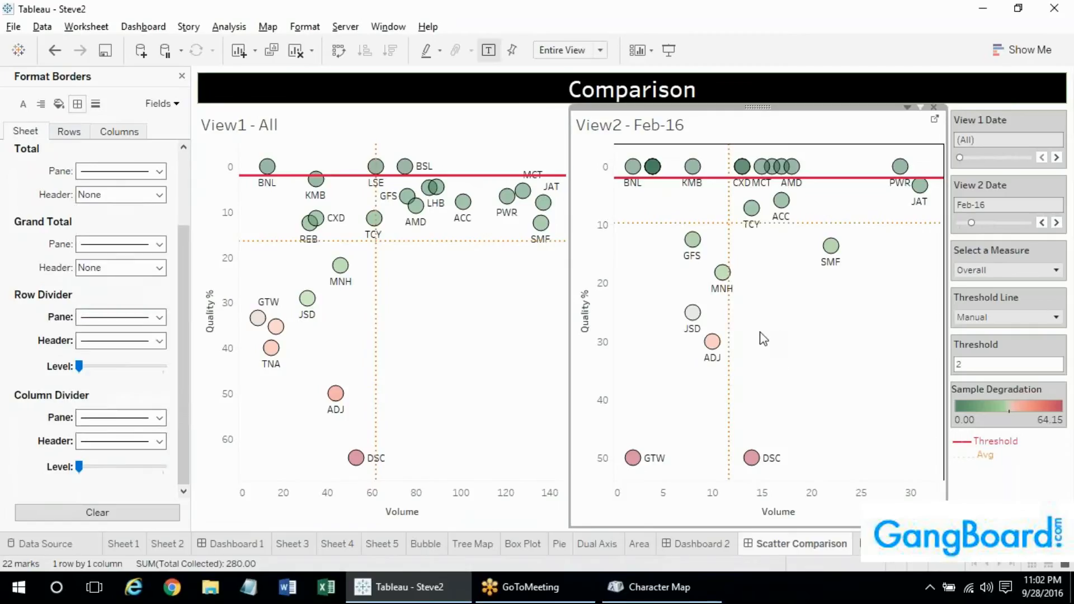
# Open the formatting of the View2 chart's Quality % axis and check its tick options
pyautogui.rightClick(588, 303)
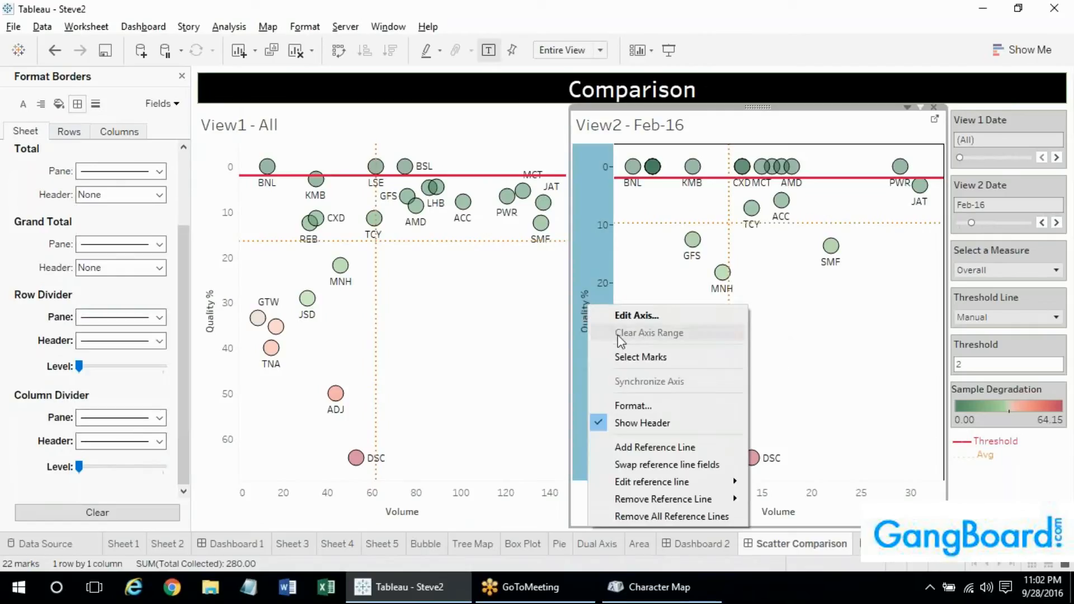
pyautogui.click(629, 405)
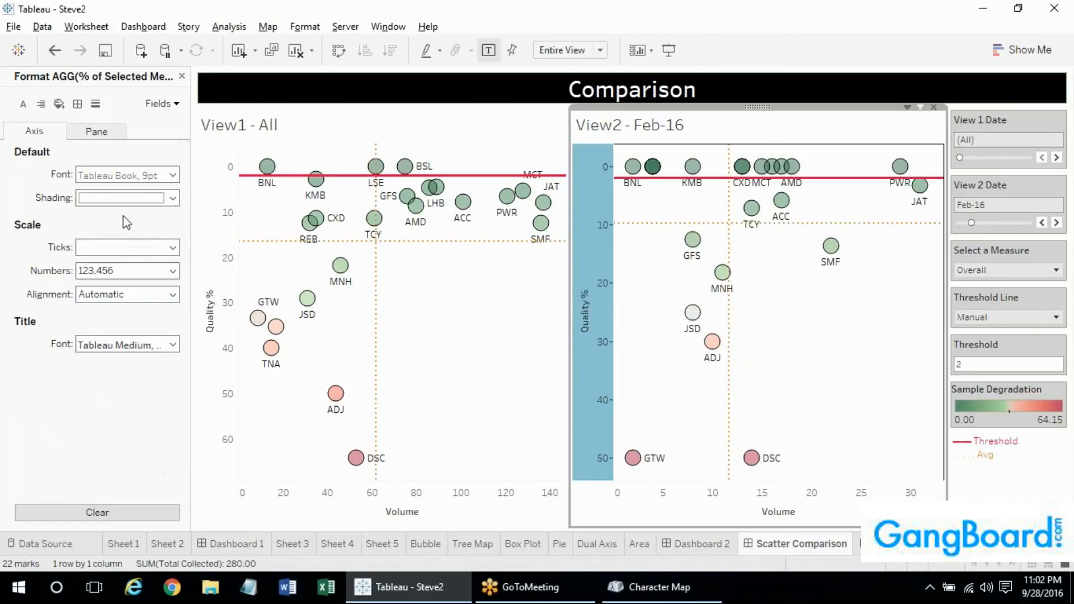
pyautogui.click(117, 248)
pyautogui.click(119, 252)
# Return to the border formatting and set the View2 chart's default header border to a thin solid black line
pyautogui.click(78, 104)
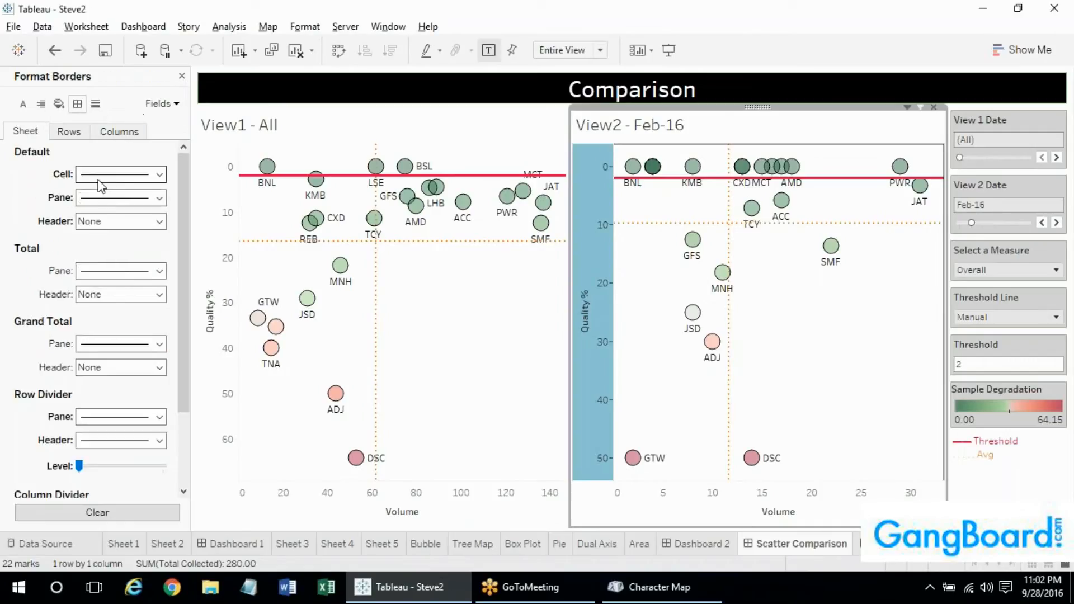
pyautogui.click(145, 223)
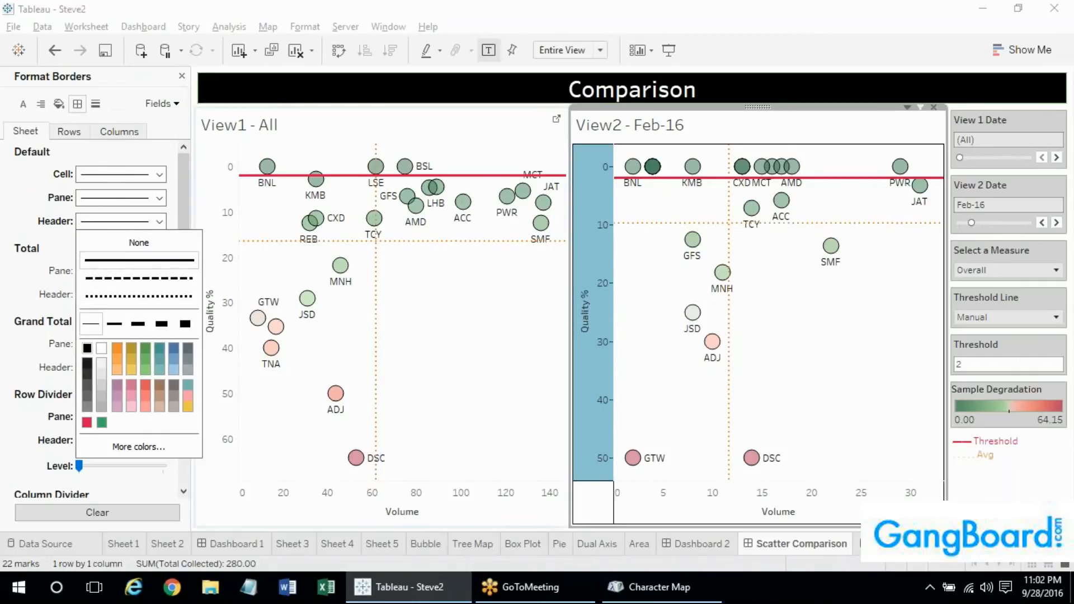
pyautogui.click(660, 273)
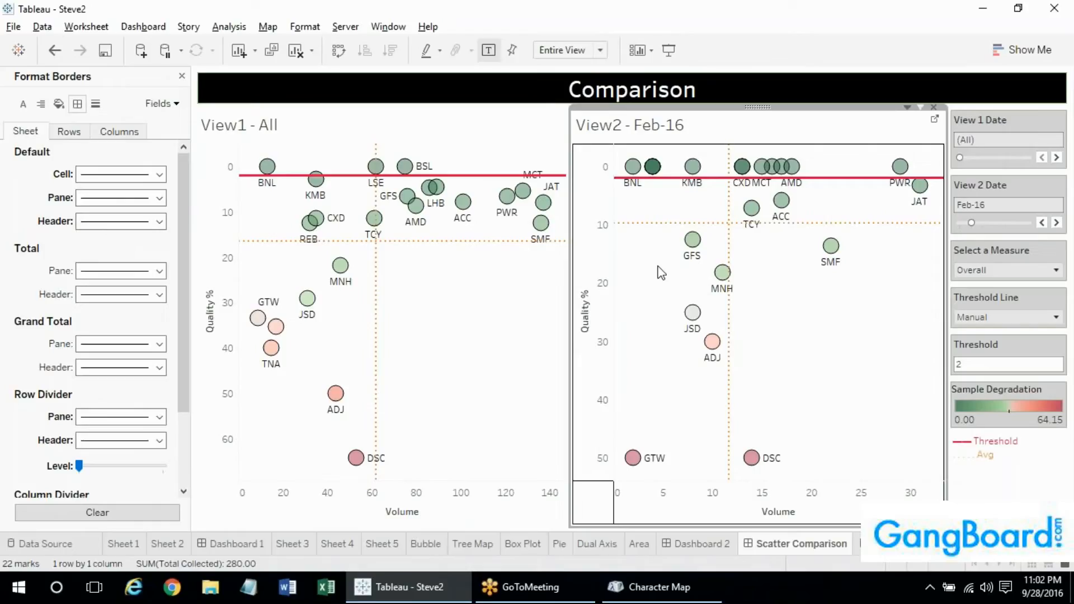
# Set the sheet-level row divider and column divider levels of the View2 chart to the maximum
pyautogui.moveTo(190, 343); pyautogui.dragTo(189, 453)
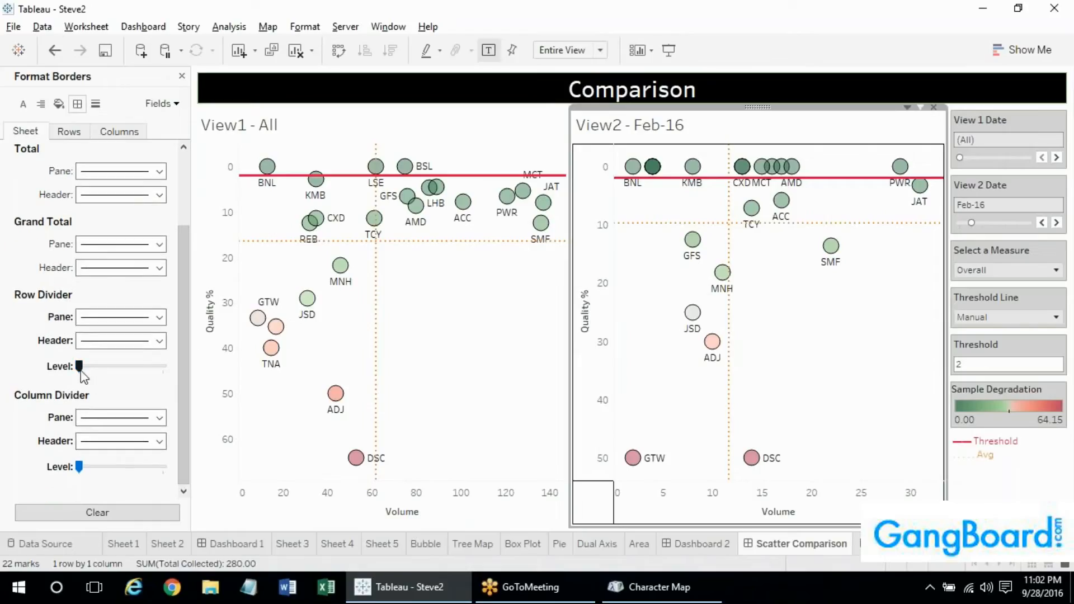
pyautogui.moveTo(81, 371); pyautogui.dragTo(150, 374)
pyautogui.moveTo(80, 467); pyautogui.dragTo(141, 475)
pyautogui.moveTo(186, 277); pyautogui.dragTo(189, 203)
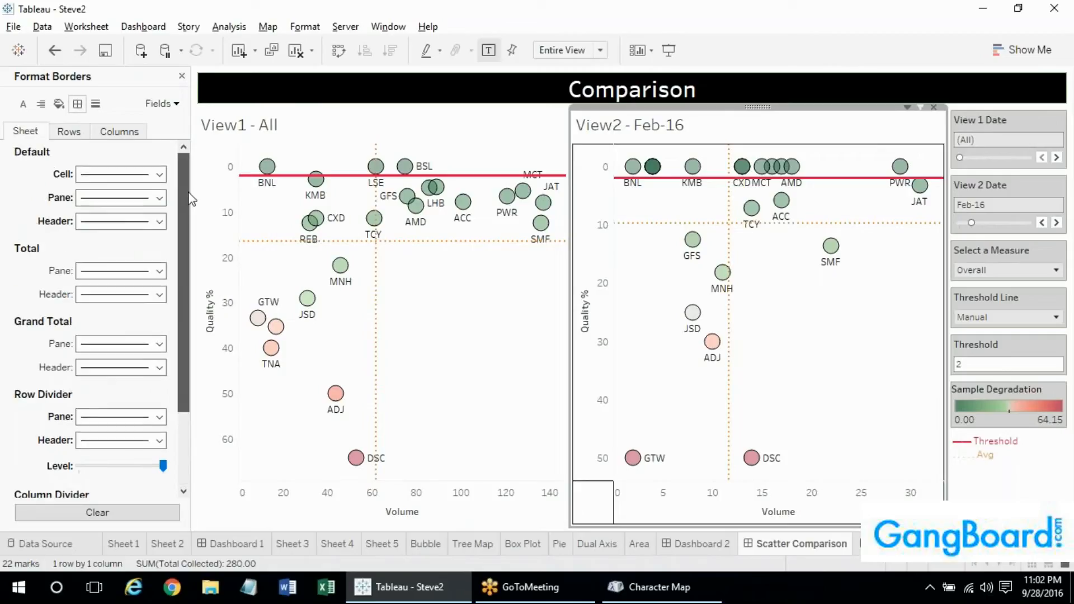
# Close the border formatting and select the layout container holding the filters, parameters and legends
pyautogui.click(181, 77)
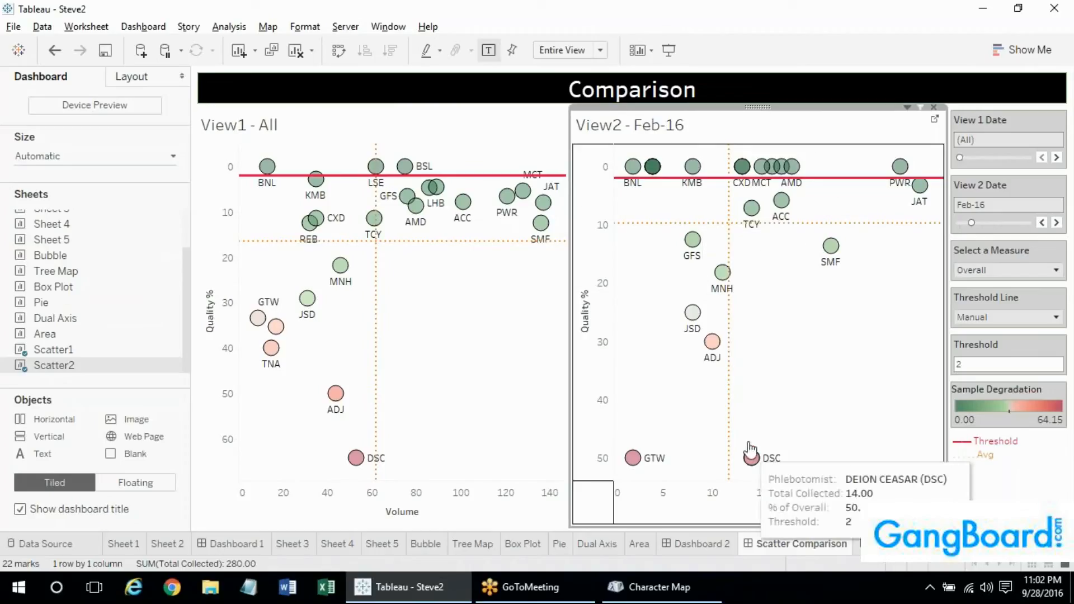
pyautogui.click(979, 451)
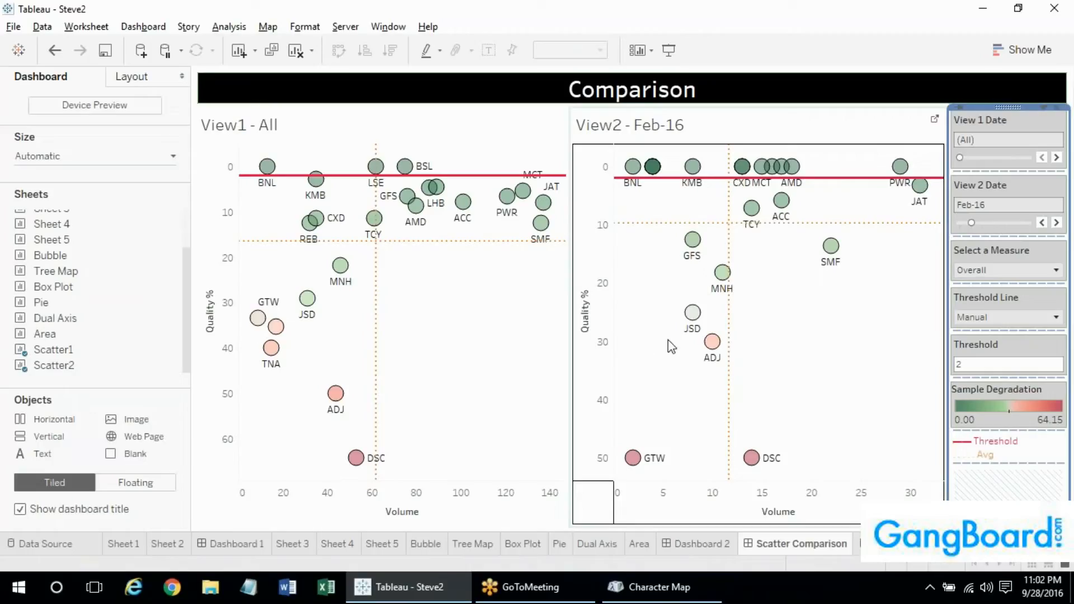
pyautogui.rightClick(838, 377)
pyautogui.click(797, 334)
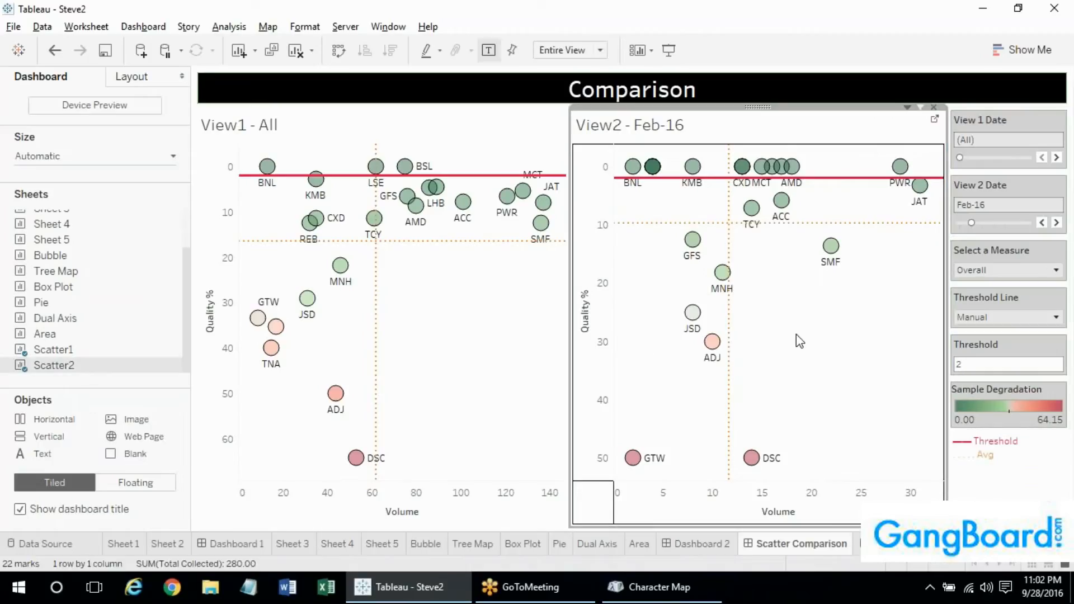
pyautogui.click(1044, 499)
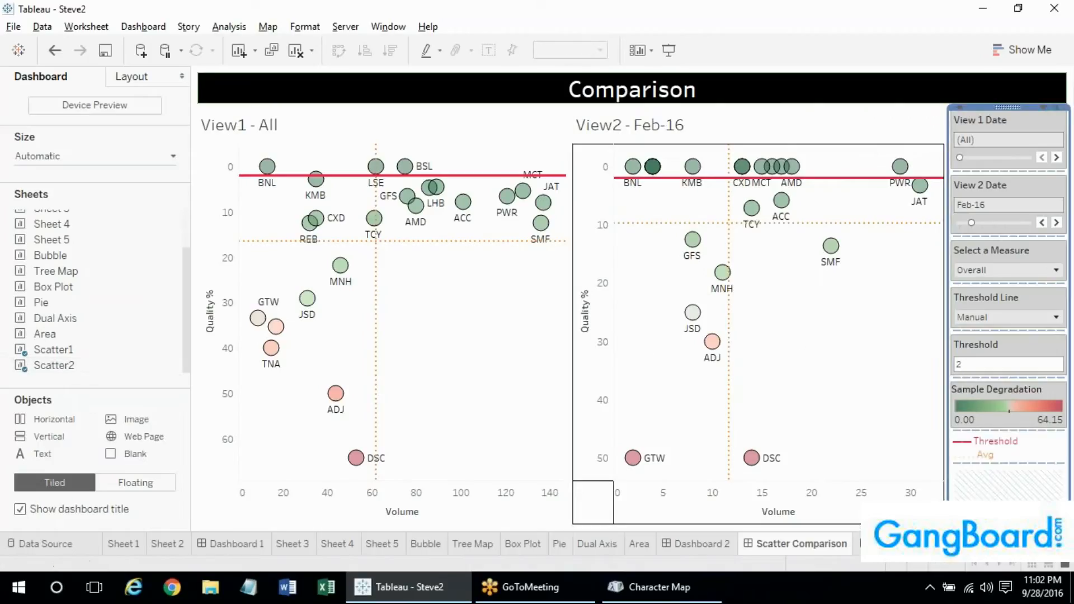
# Set the sheet-level axis rulers of the View2 chart to a black line and close the line formatting
pyautogui.rightClick(864, 366)
pyautogui.click(911, 435)
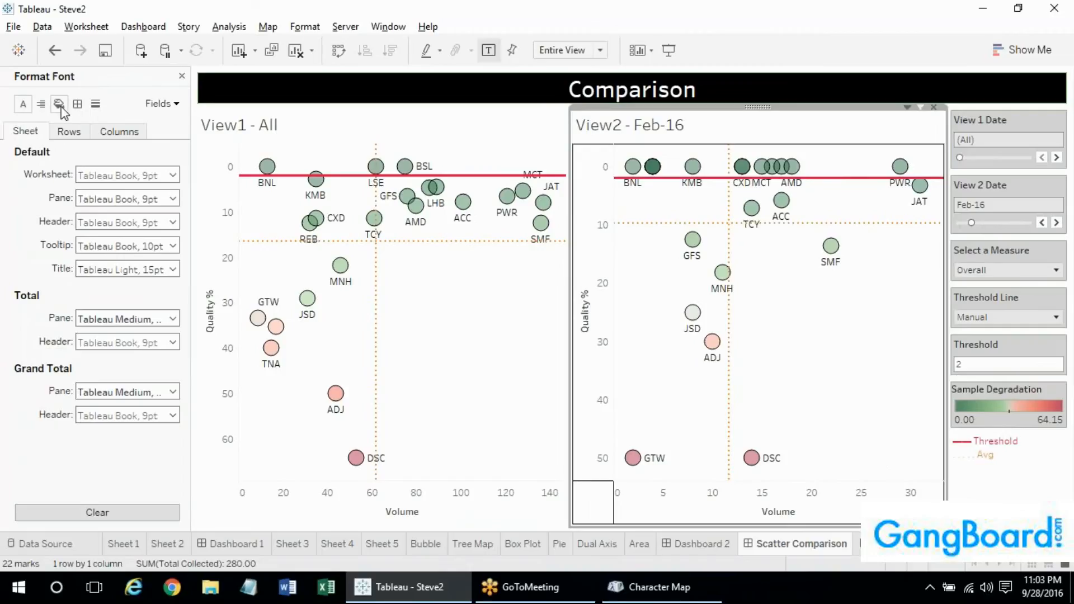
pyautogui.click(97, 104)
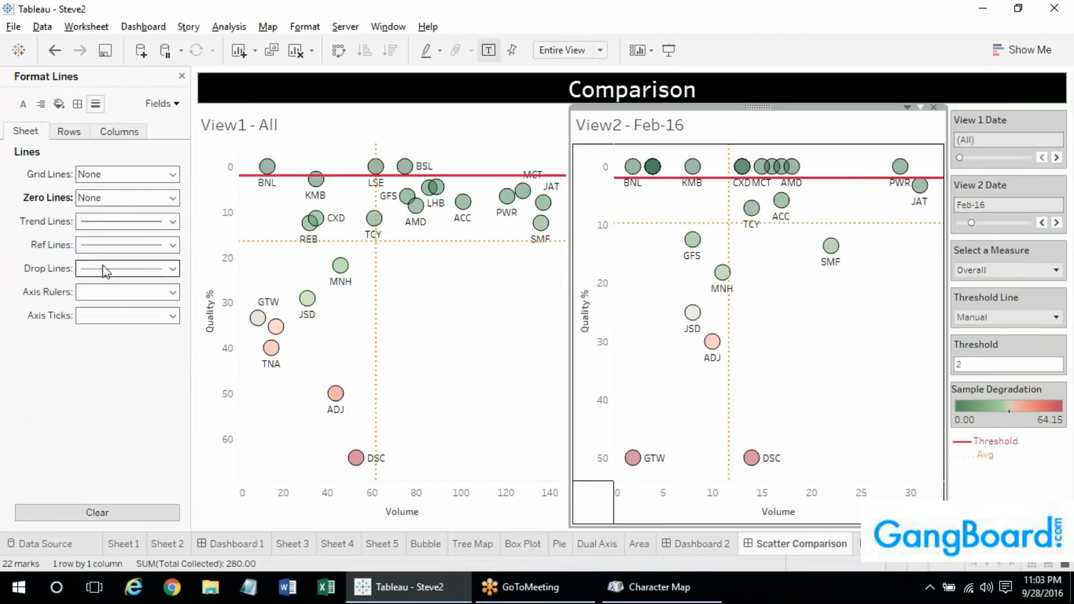
pyautogui.click(110, 292)
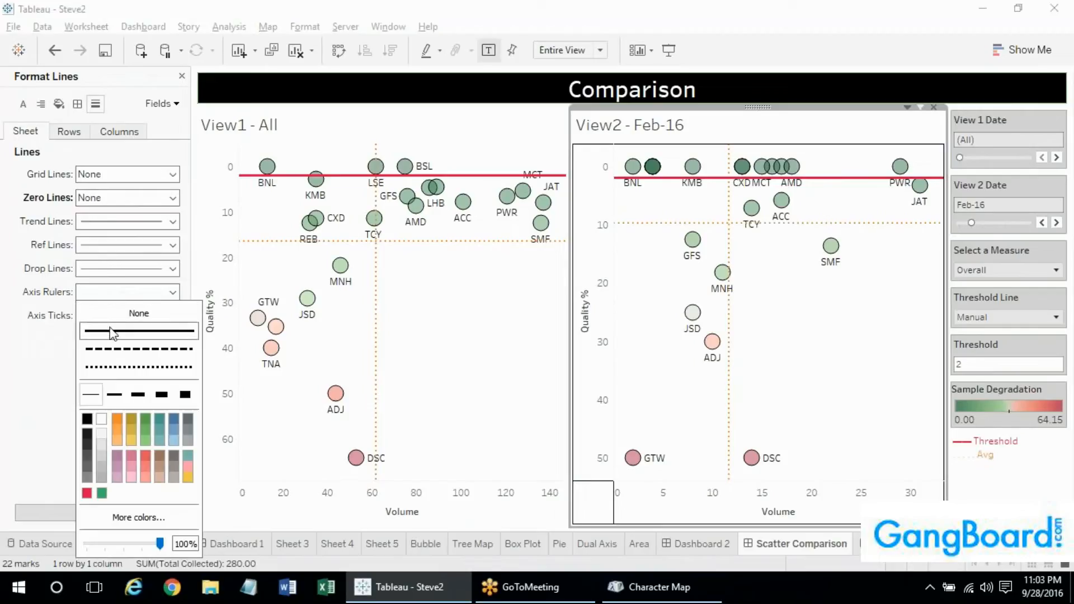
pyautogui.click(87, 423)
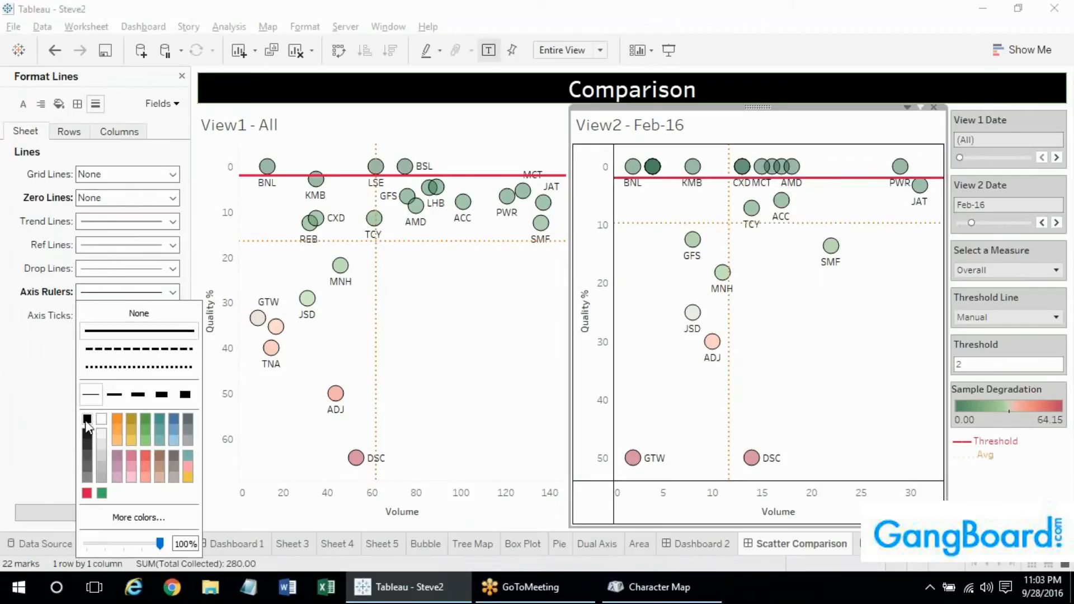
pyautogui.click(181, 76)
pyautogui.click(986, 481)
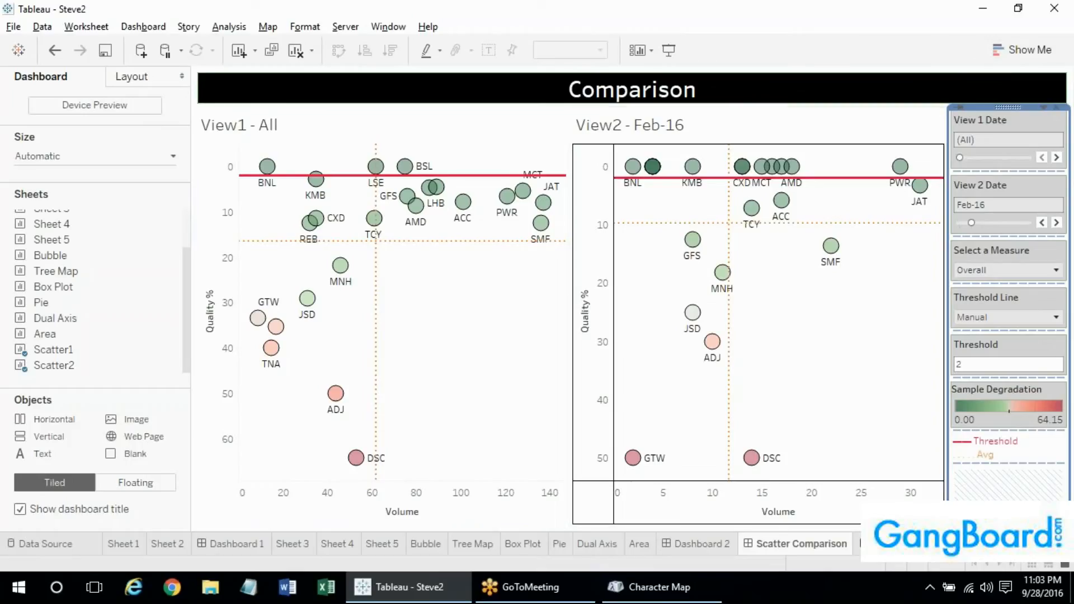
# Add a new worksheet to the Steve2 workbook and display the Show Me chart types
pyautogui.hotkey('ctrl', 'm')
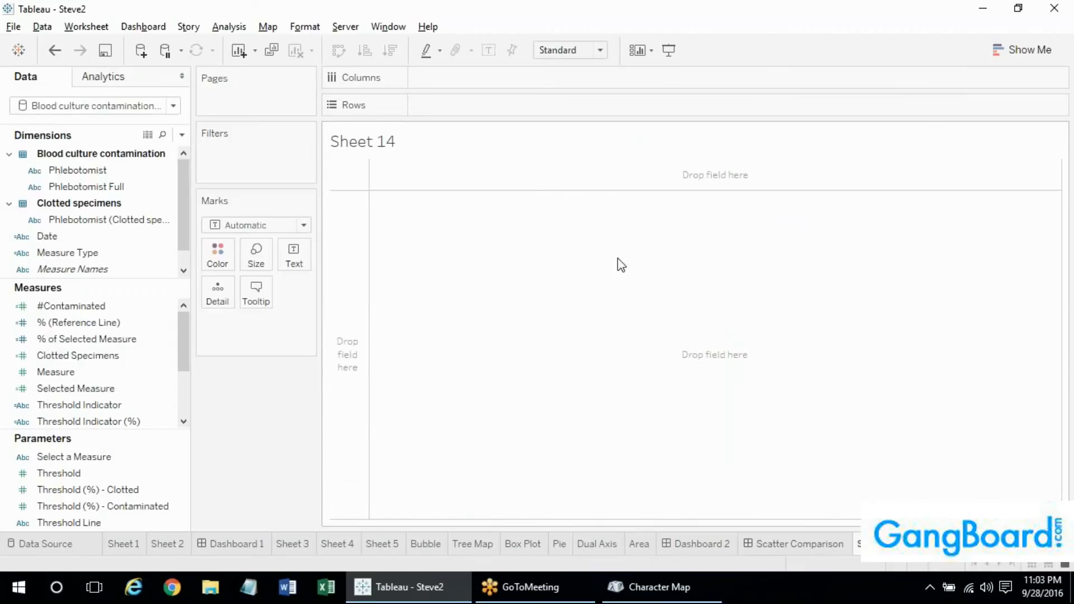
pyautogui.click(1022, 50)
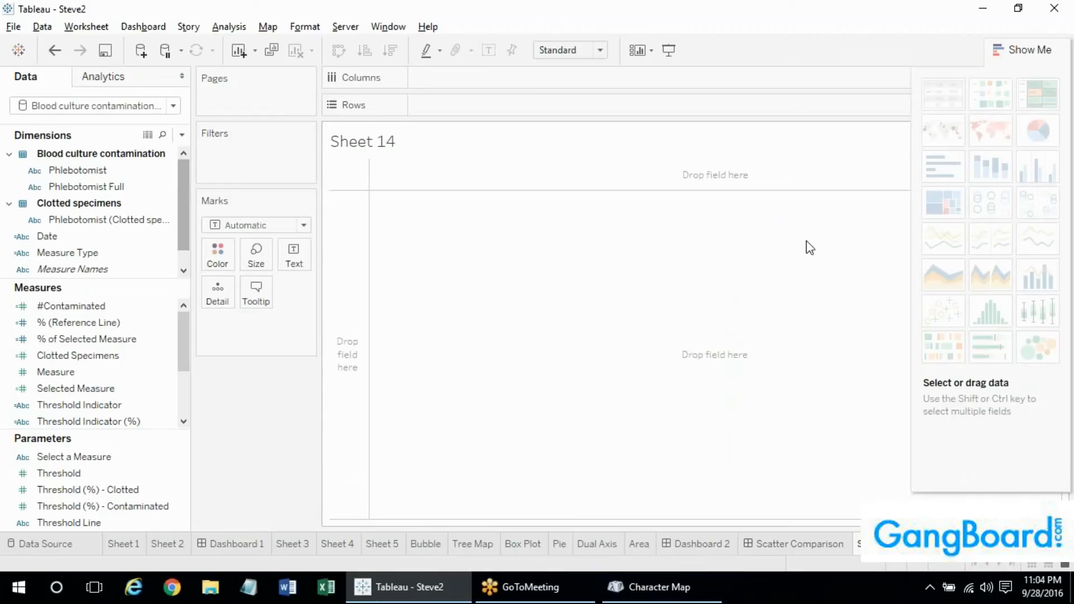
# Close Character Map on the desktop and open a second, maximized Tableau window
pyautogui.click(409, 587)
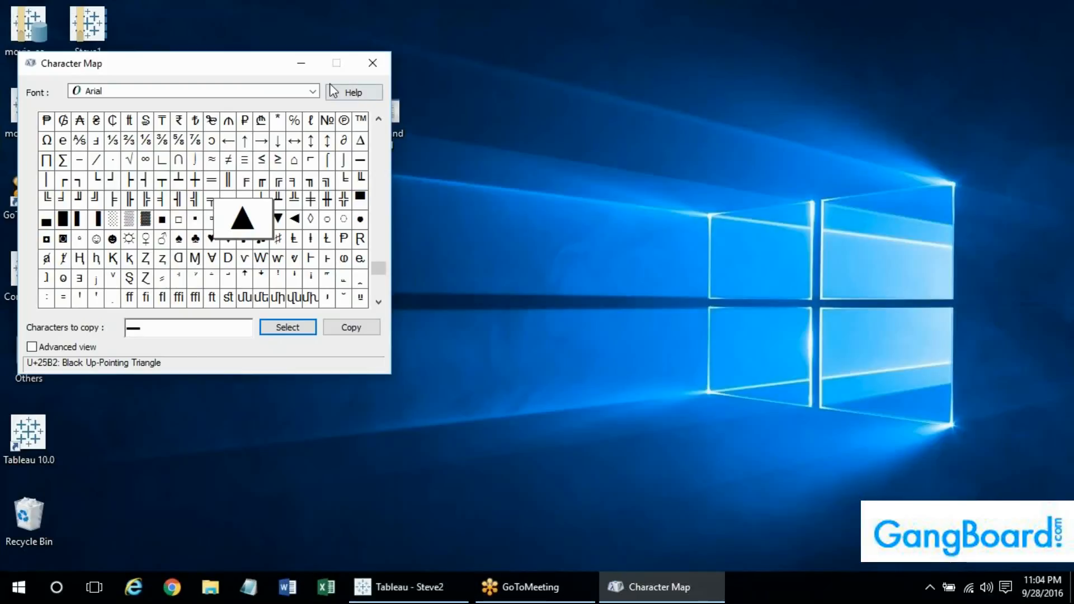
pyautogui.click(373, 63)
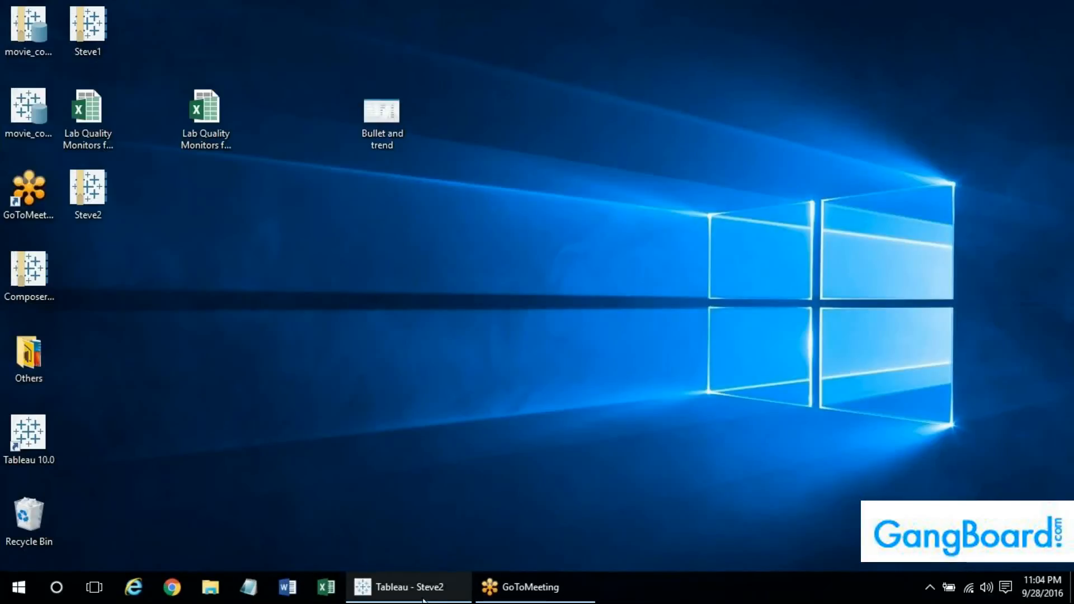
pyautogui.rightClick(415, 582)
pyautogui.click(388, 504)
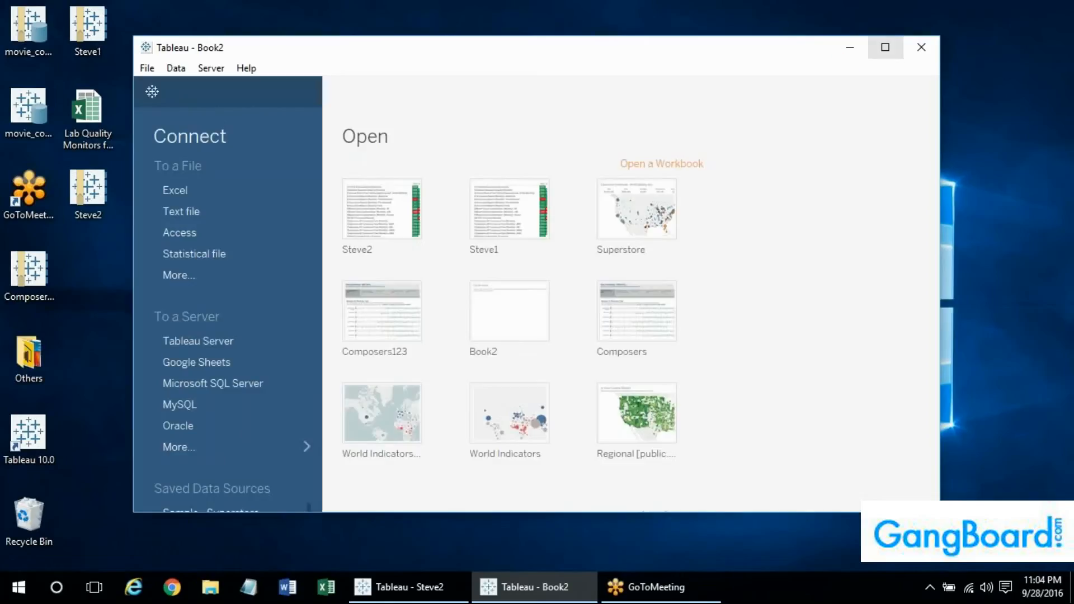
pyautogui.click(885, 47)
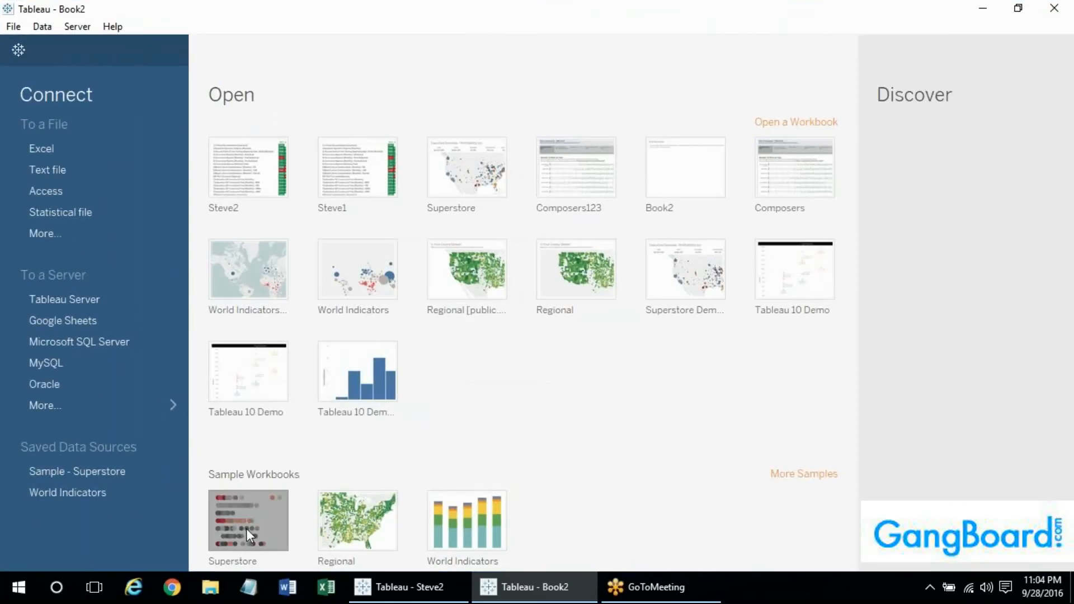
# Open the Superstore sample workbook and add a new worksheet to it
pyautogui.click(245, 530)
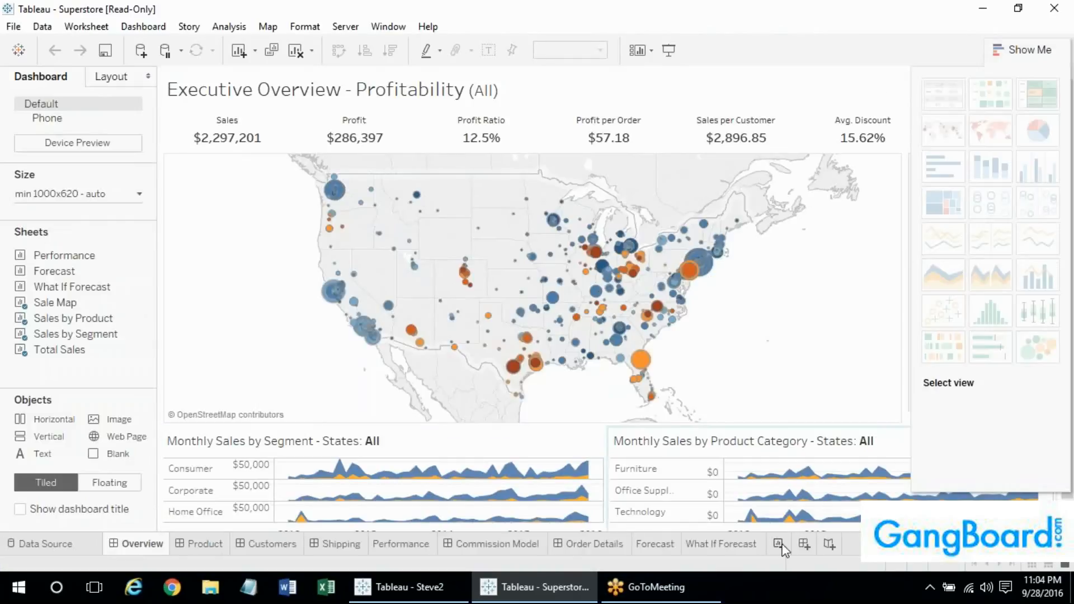
pyautogui.click(780, 548)
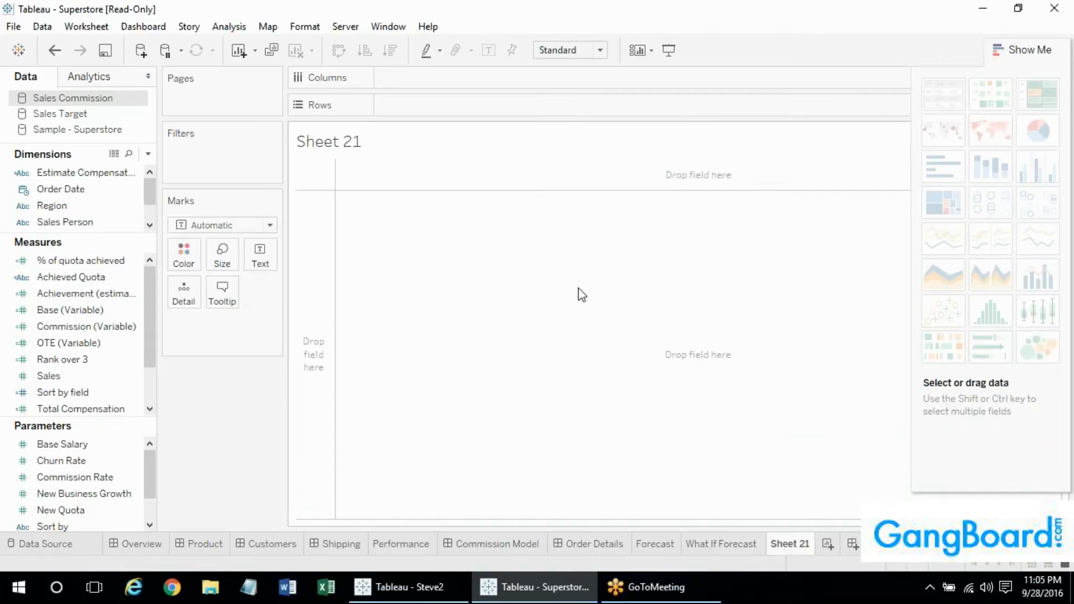
# Select Sales, Base (Variable) and Order Date together to examine which chart types Show Me offers for each combination
pyautogui.click(47, 311)
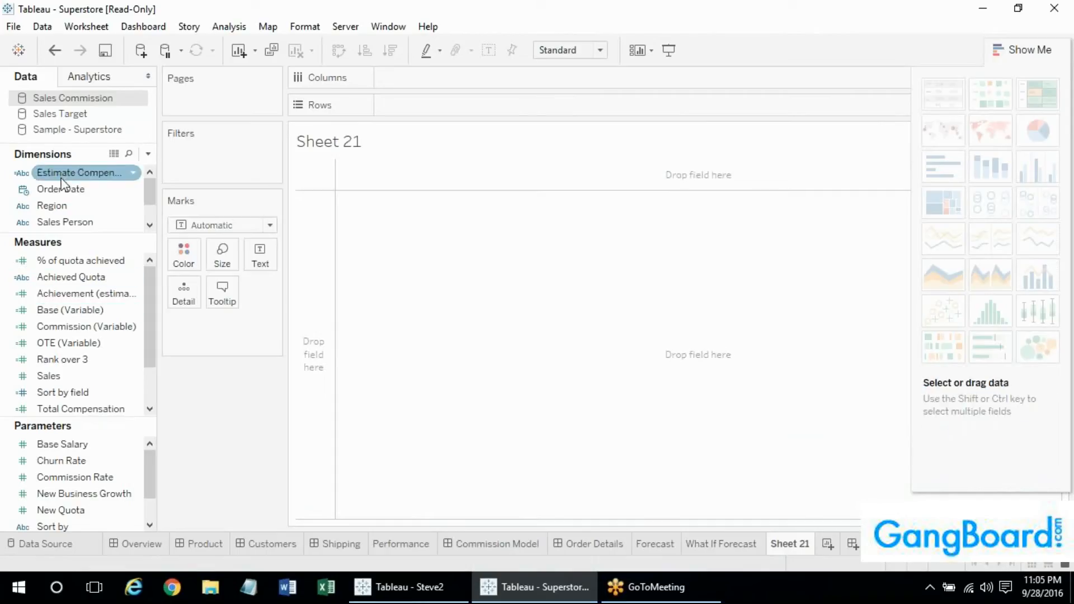
pyautogui.click(65, 375)
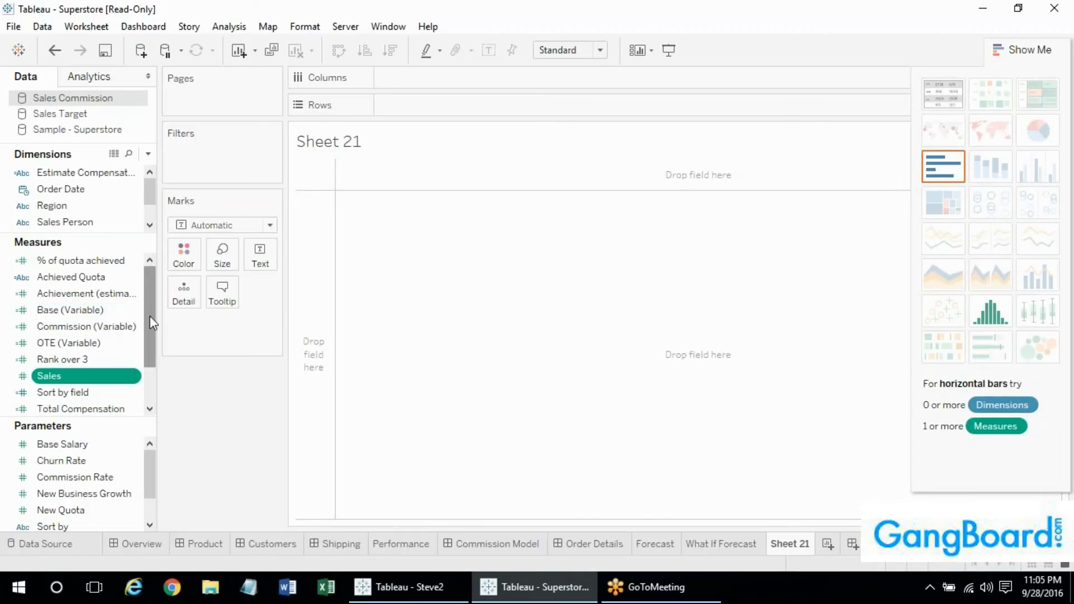
pyautogui.scroll(-1, 150, 316)
pyautogui.scroll(1, 147, 366)
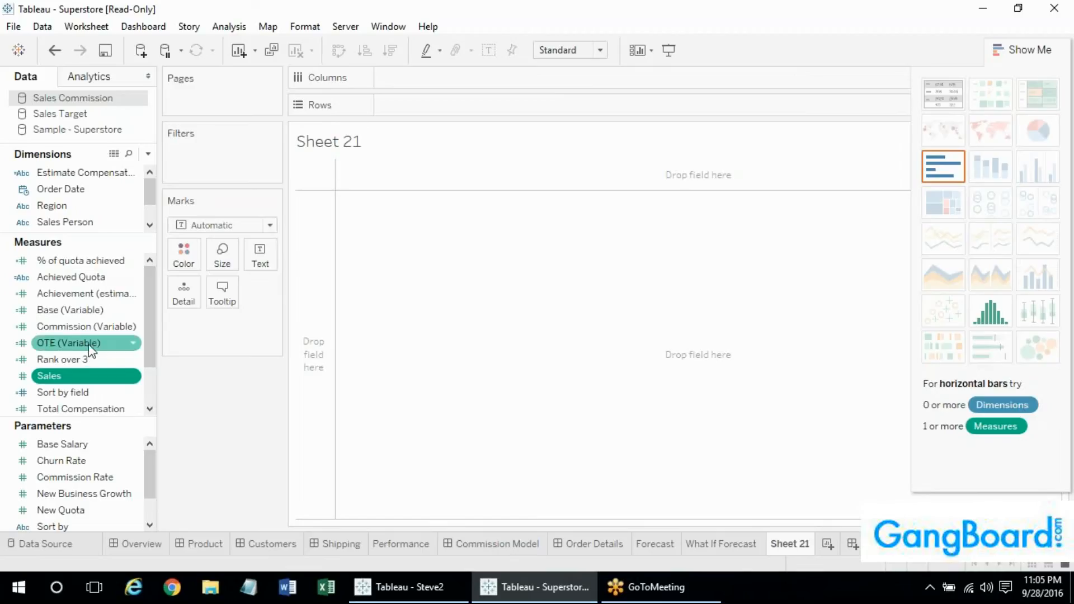
pyautogui.keyDown('ctrl'); pyautogui.click(72, 306); pyautogui.keyUp('ctrl')
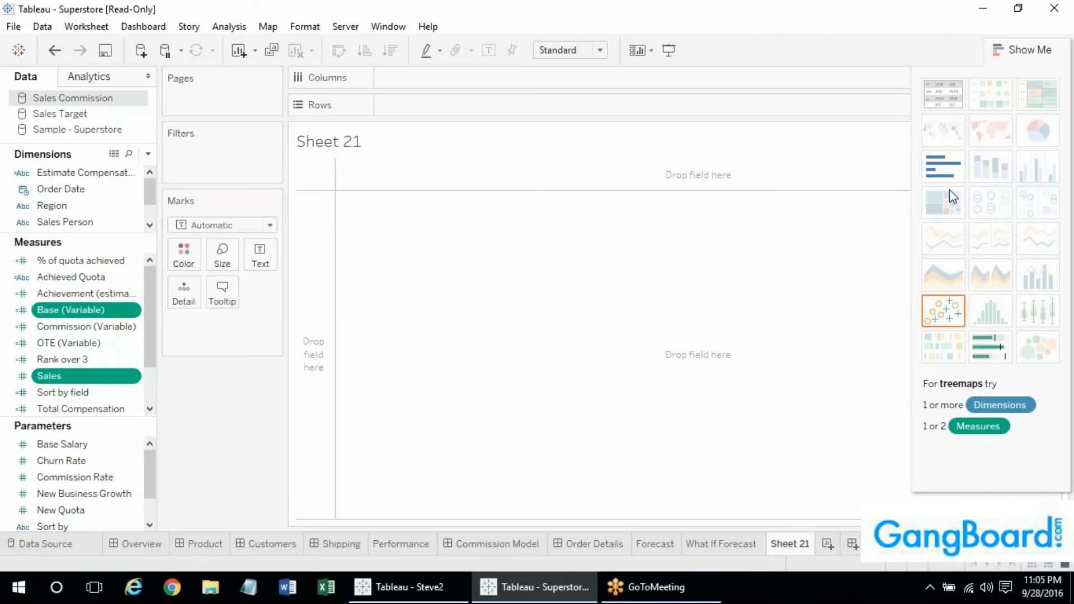
pyautogui.keyDown('ctrl'); pyautogui.click(92, 193); pyautogui.keyUp('ctrl')
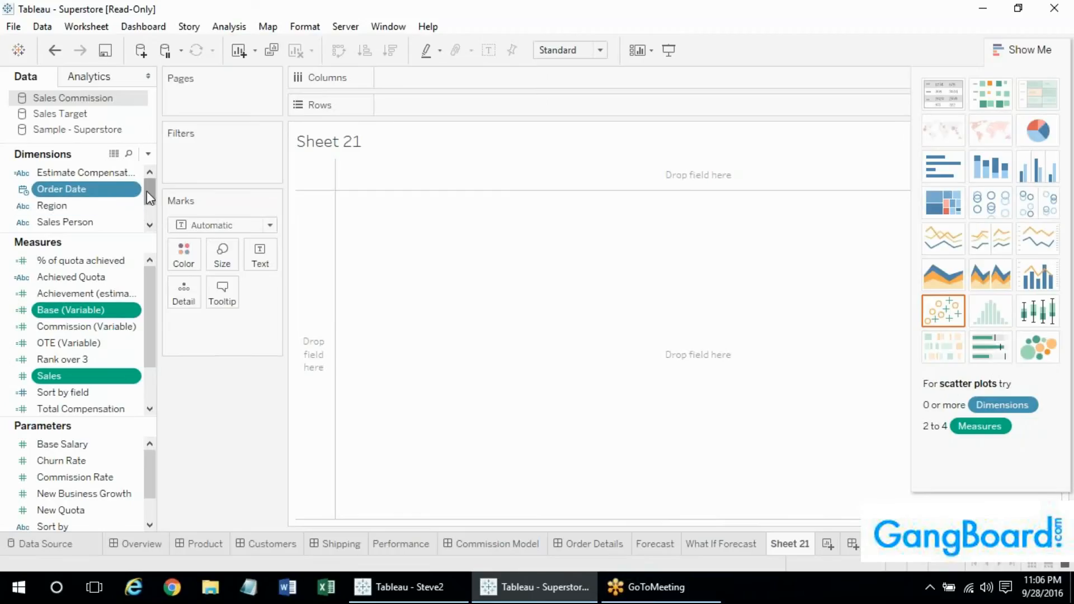
pyautogui.moveTo(147, 190)
pyautogui.mouseDown()
pyautogui.moveTo(147, 205)
pyautogui.moveTo(146, 190)
pyautogui.mouseUp()
# Switch to the Sample - Superstore data source, build a filled map from Country and hide Show Me
pyautogui.click(88, 135)
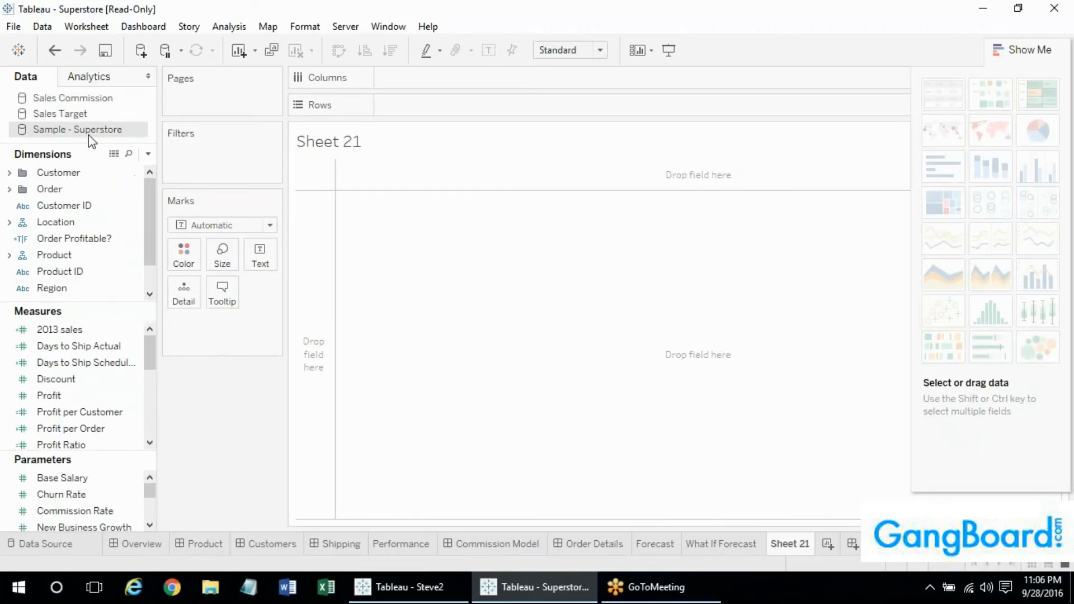
pyautogui.moveTo(147, 213)
pyautogui.mouseDown()
pyautogui.moveTo(147, 246)
pyautogui.moveTo(141, 197)
pyautogui.mouseUp()
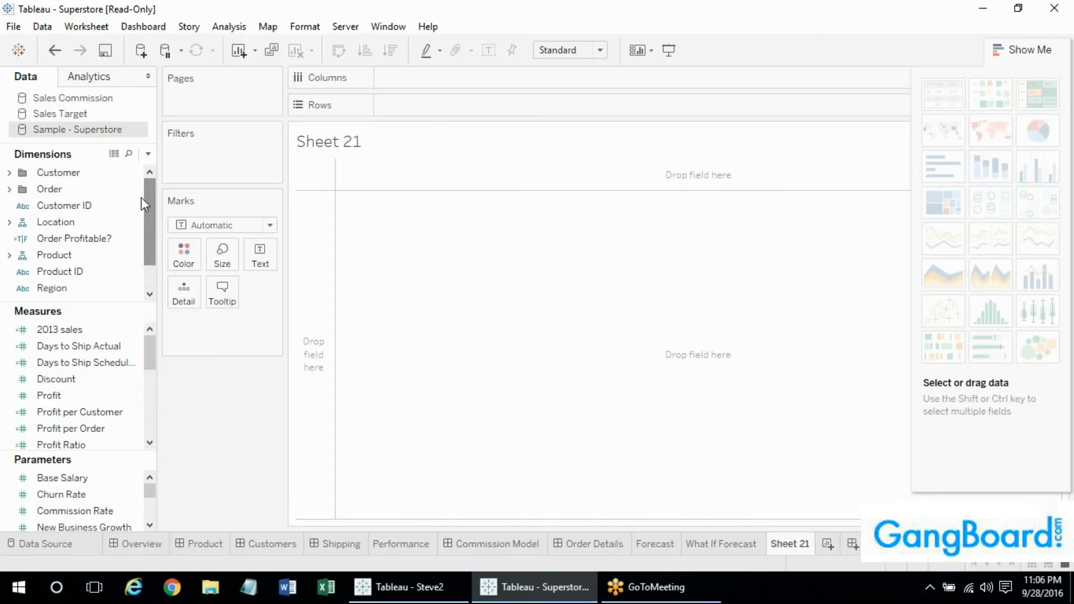
pyautogui.click(8, 223)
pyautogui.click(66, 241)
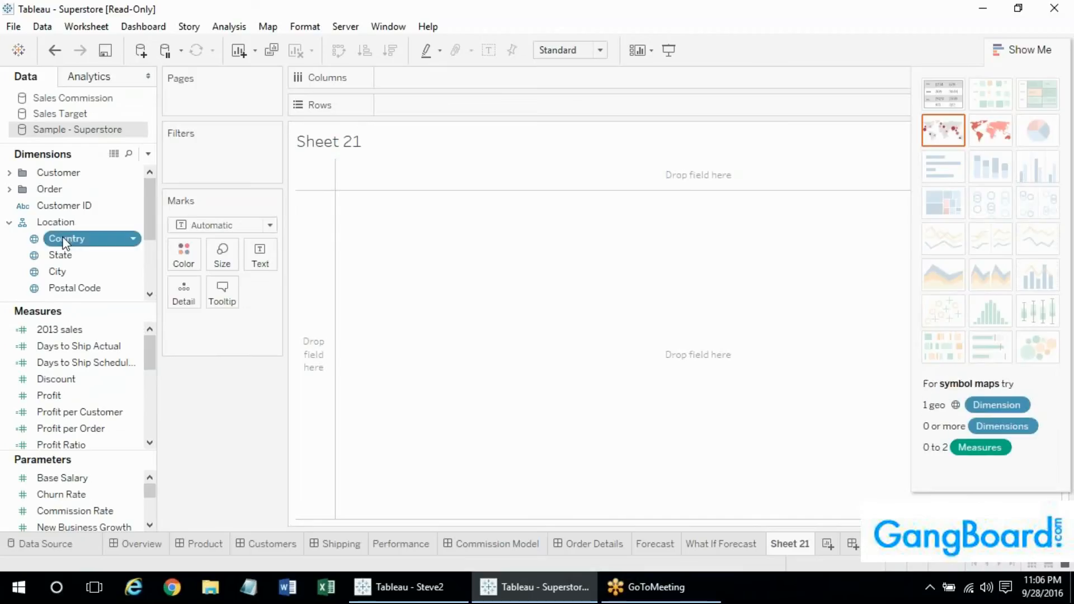
pyautogui.click(1001, 136)
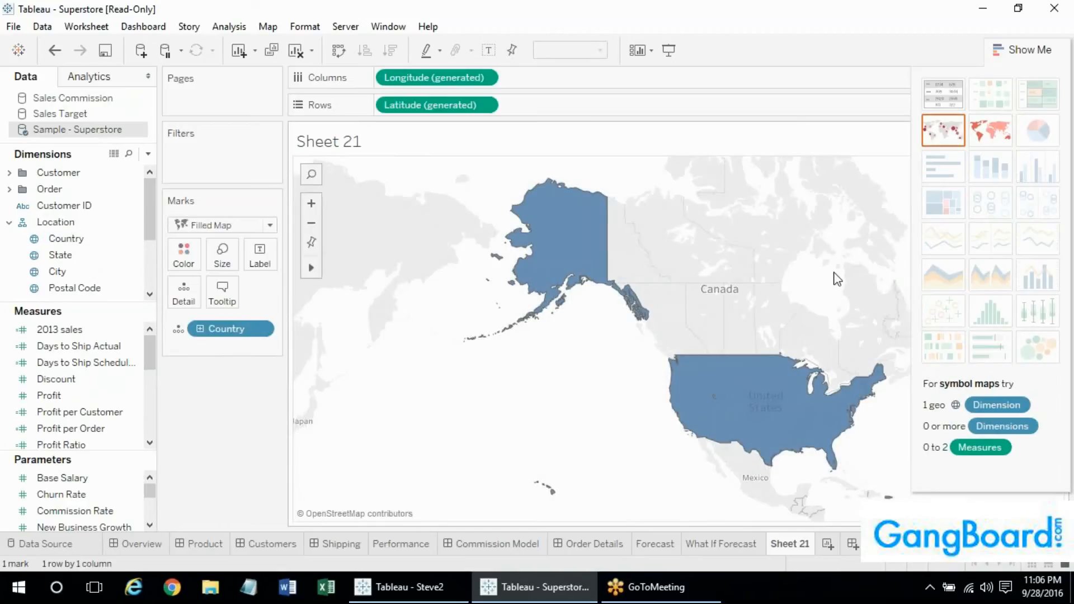
pyautogui.click(1026, 49)
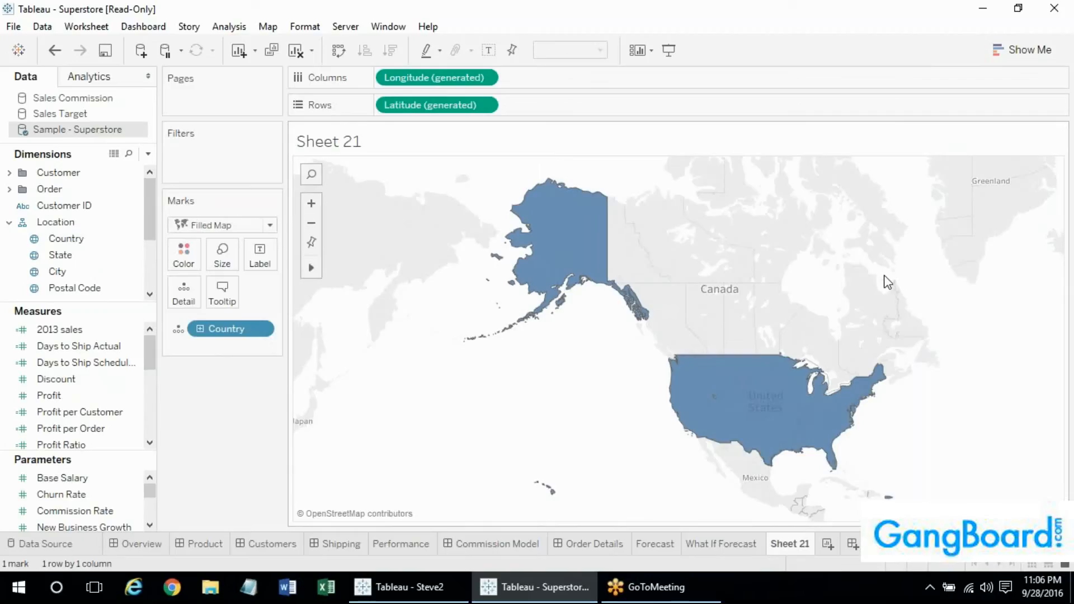
# Color the filled map by the 2013 sales measure
pyautogui.click(70, 346)
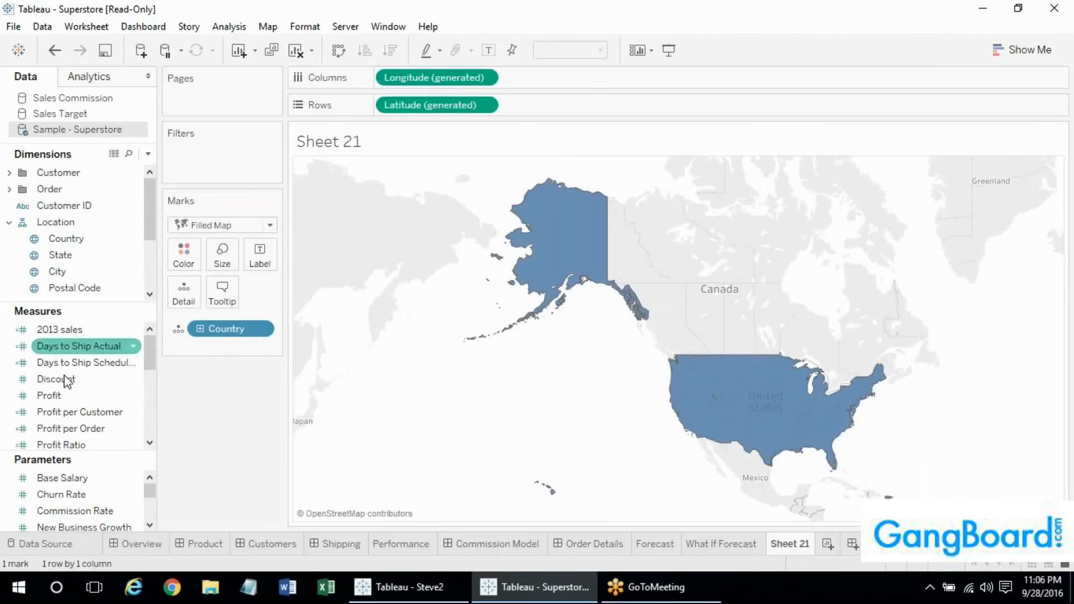
pyautogui.click(81, 332)
pyautogui.moveTo(81, 333); pyautogui.dragTo(184, 253)
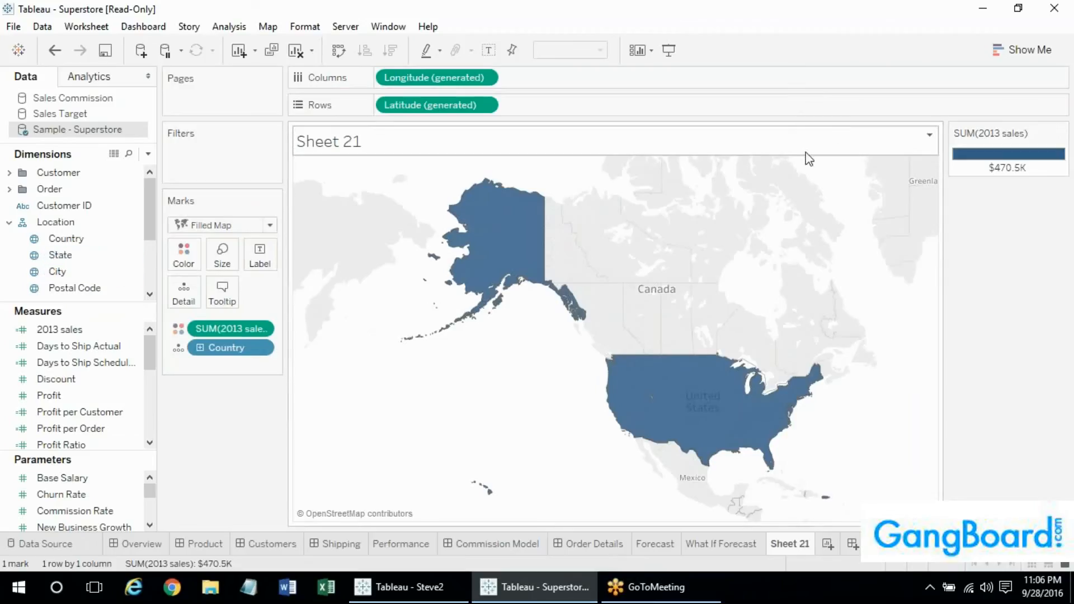
# Add State to the map through Show Me as a filled map and hide the chart types
pyautogui.click(1010, 58)
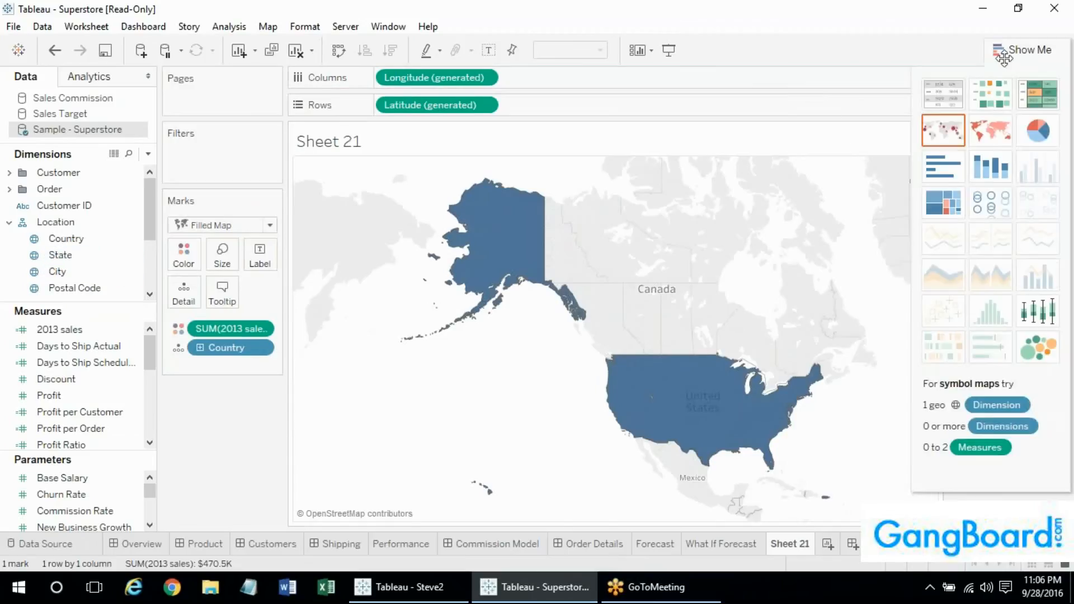
pyautogui.click(106, 255)
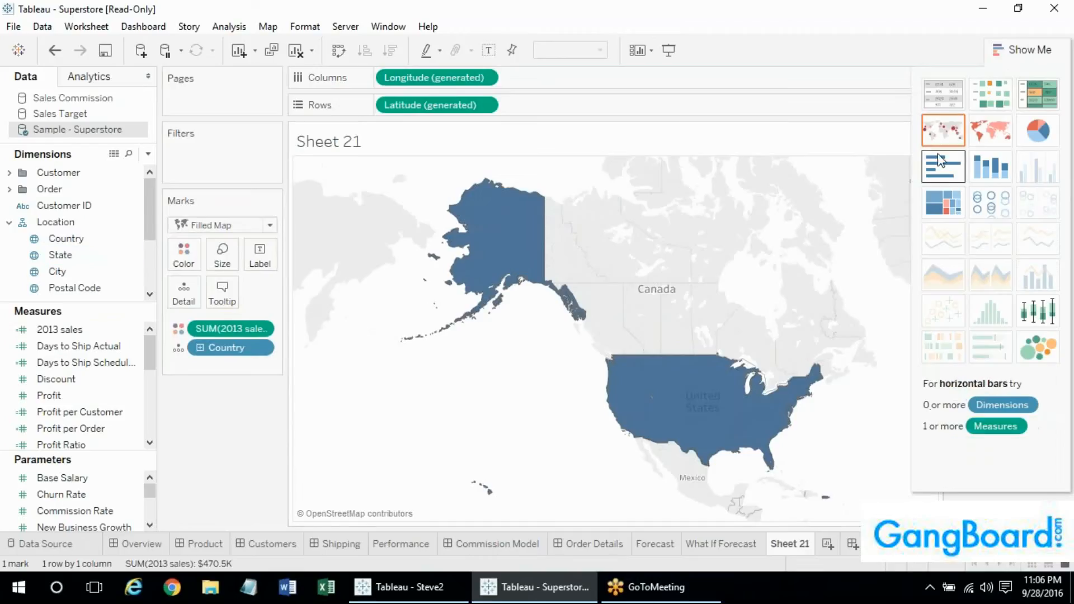
pyautogui.click(992, 131)
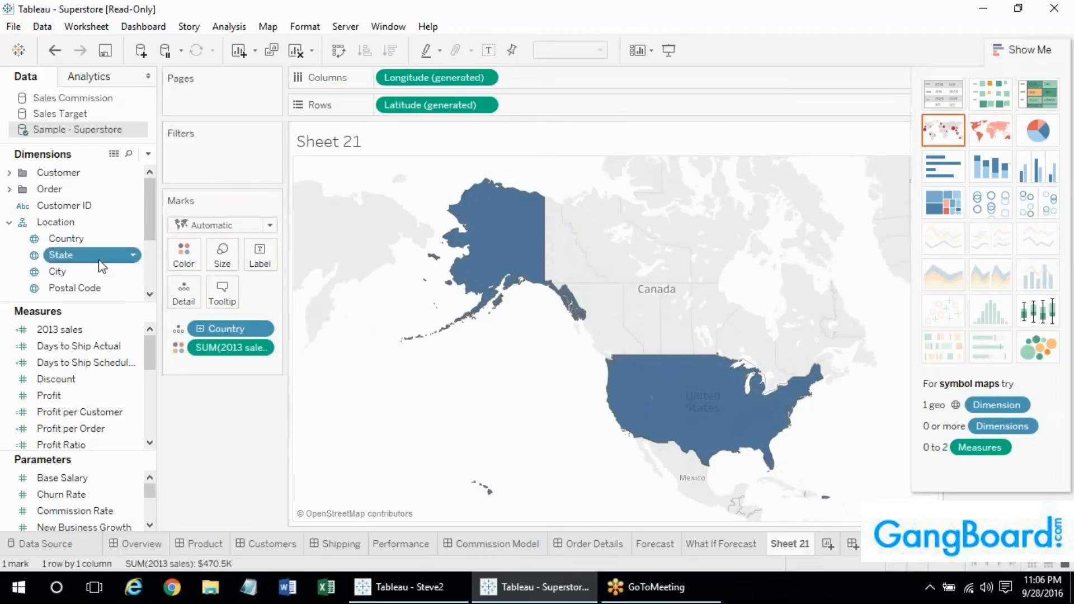
pyautogui.click(1000, 135)
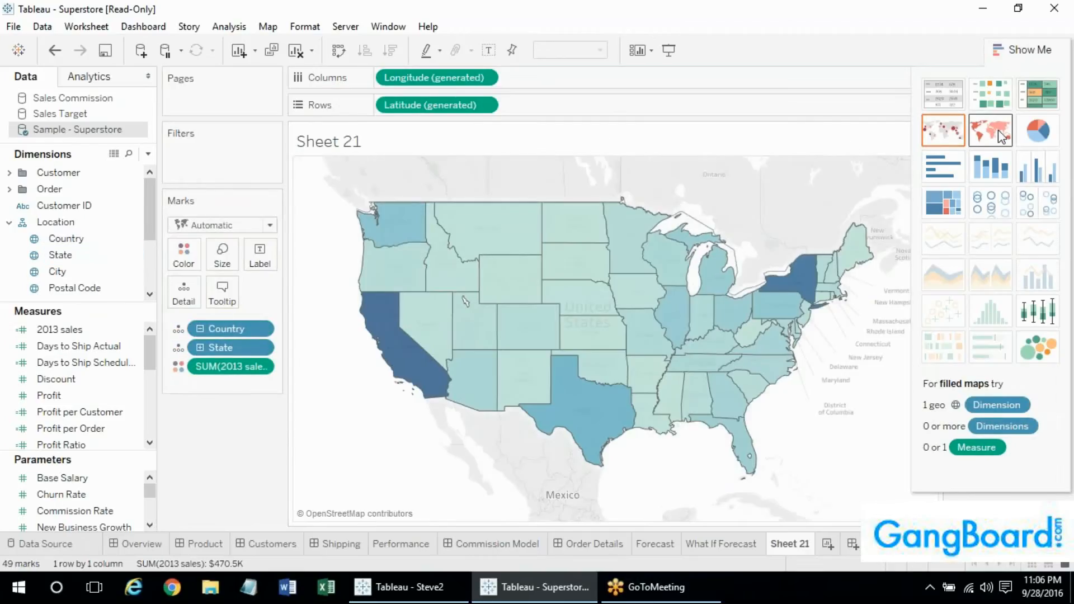
pyautogui.click(1008, 51)
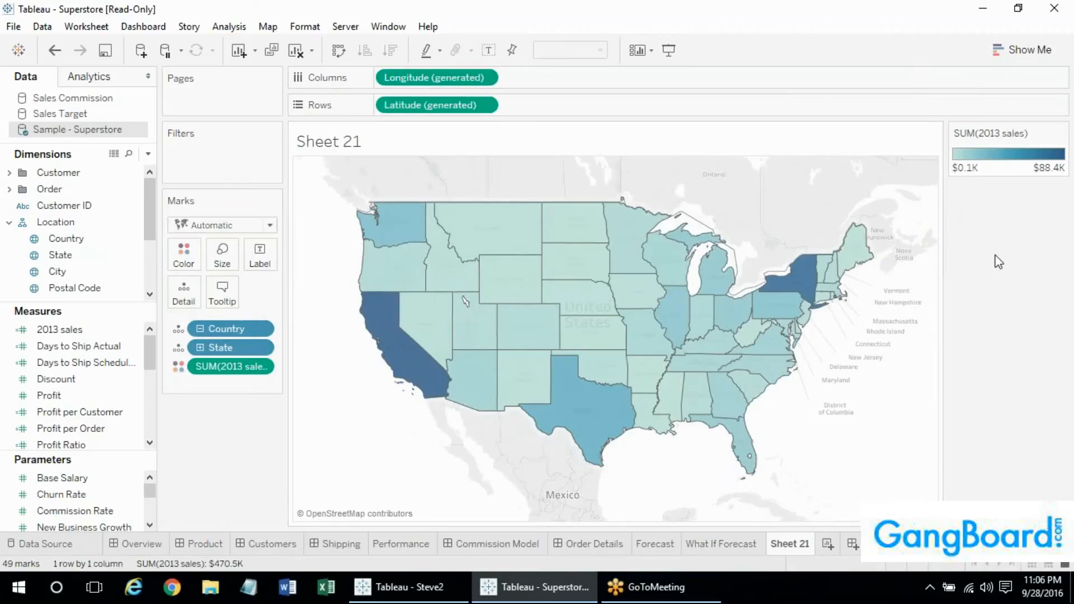
# Remove Country from the map's marks, leaving State as the geographic detail, and inspect the western states
pyautogui.moveTo(255, 328); pyautogui.dragTo(235, 493)
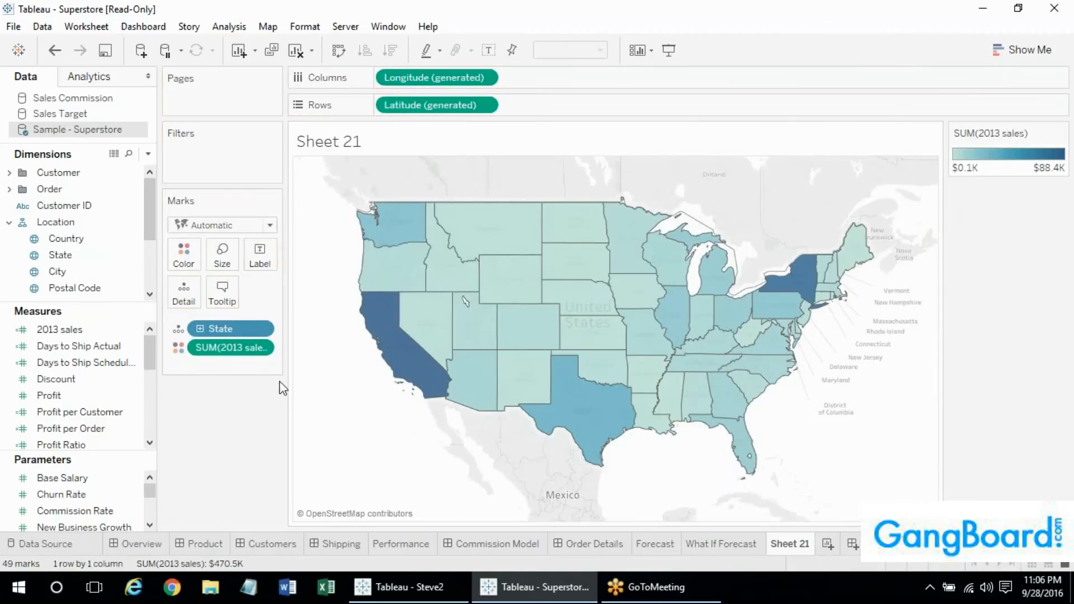
pyautogui.moveTo(470, 261)
pyautogui.moveTo(418, 337)
# Add City to the view through Show Me, building stacked bars followed by side-by-side bars
pyautogui.click(62, 272)
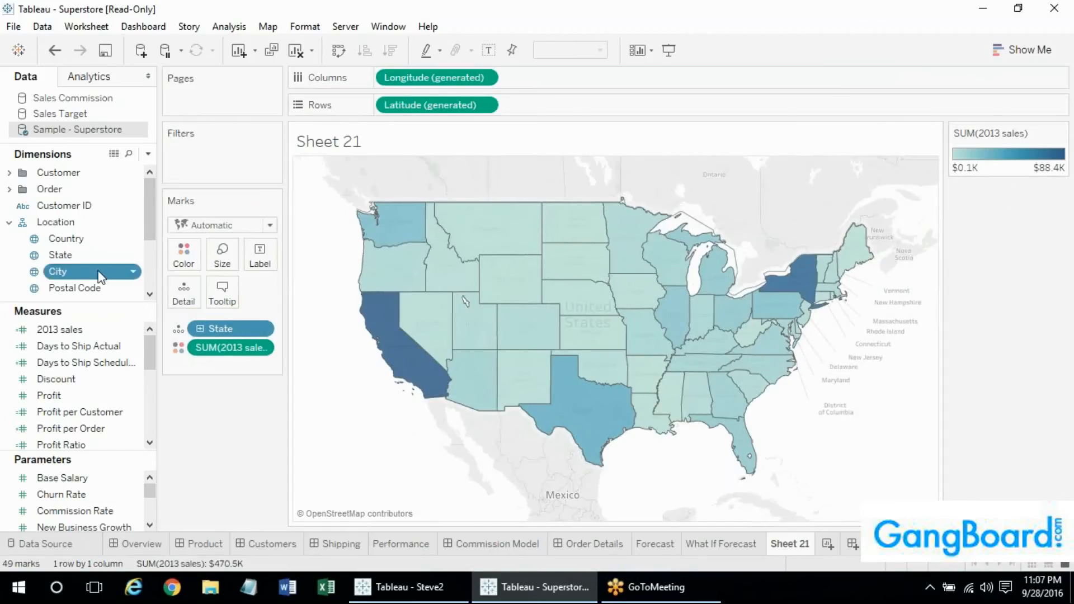
pyautogui.click(999, 55)
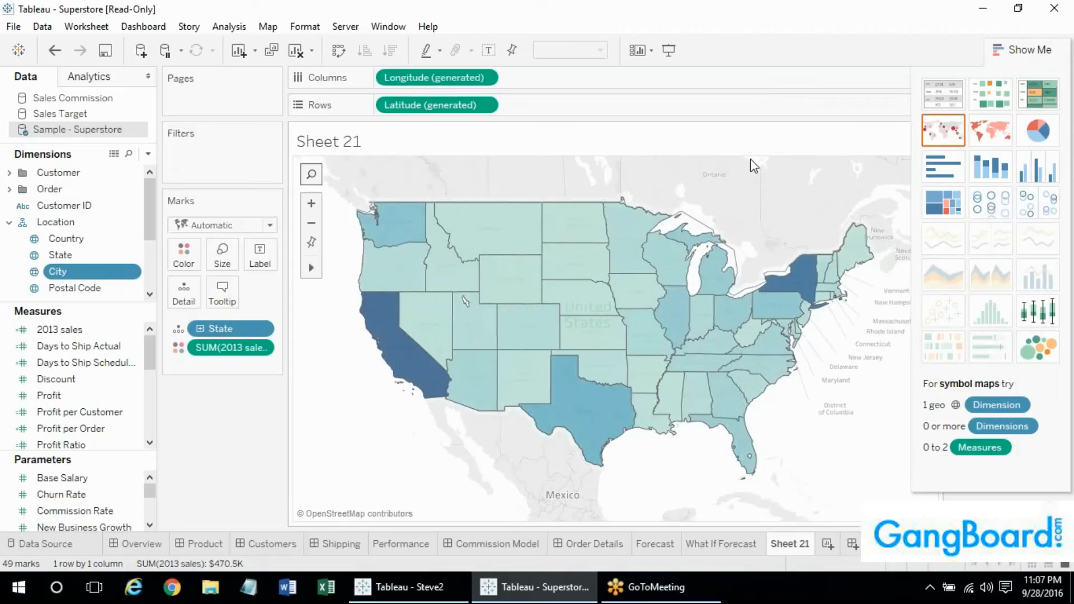
pyautogui.click(268, 226)
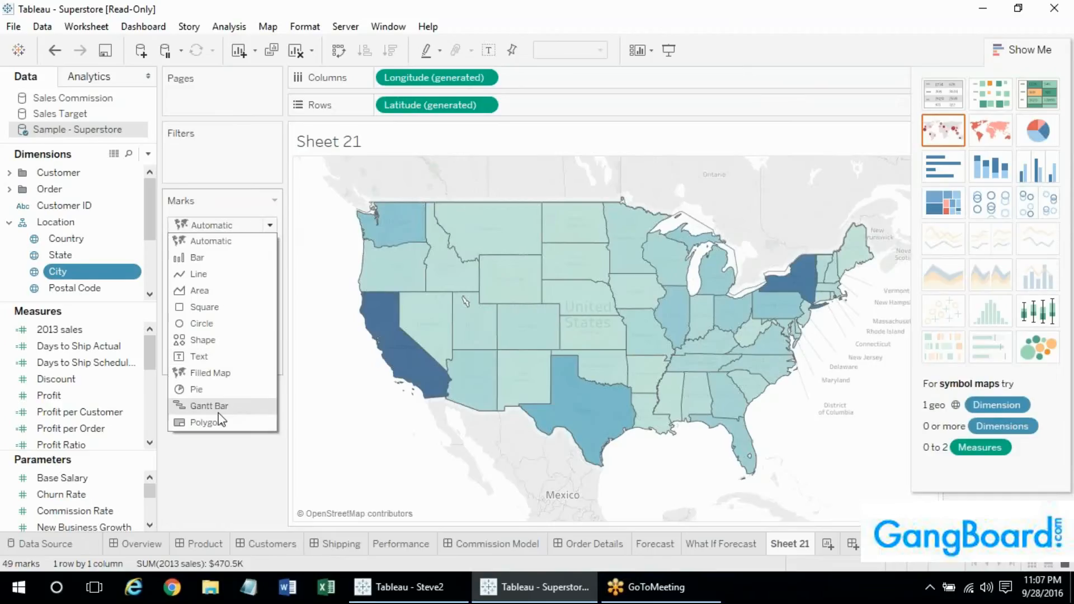
pyautogui.click(214, 452)
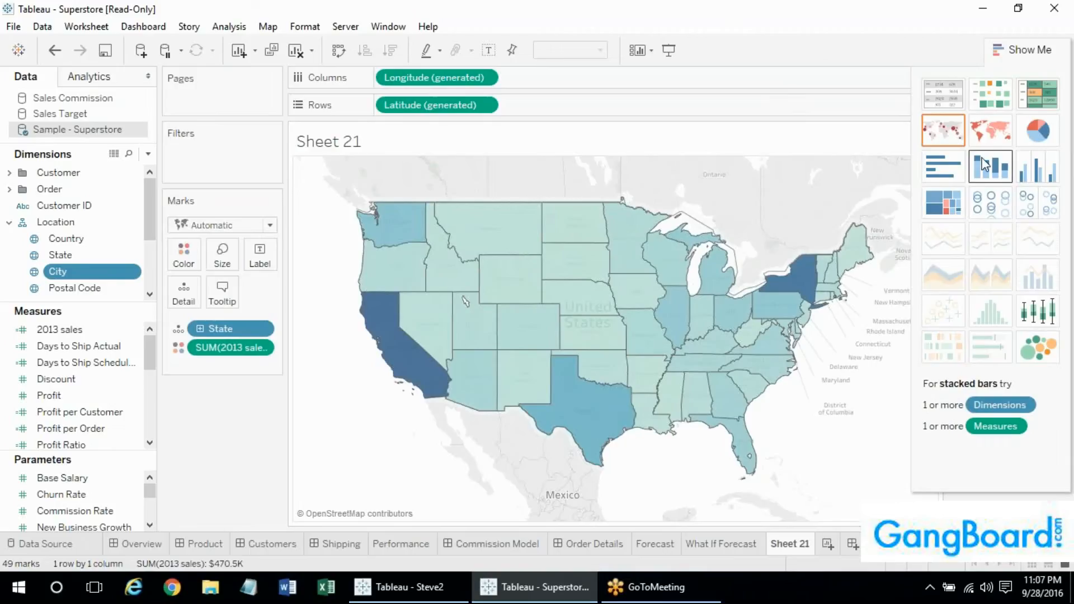
pyautogui.click(996, 177)
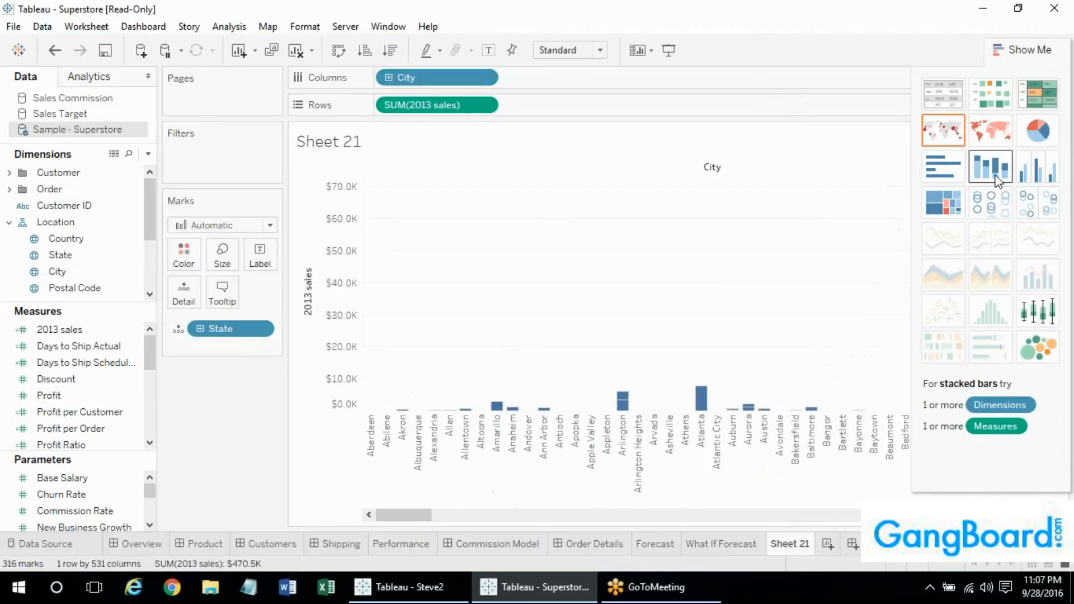
pyautogui.click(1046, 173)
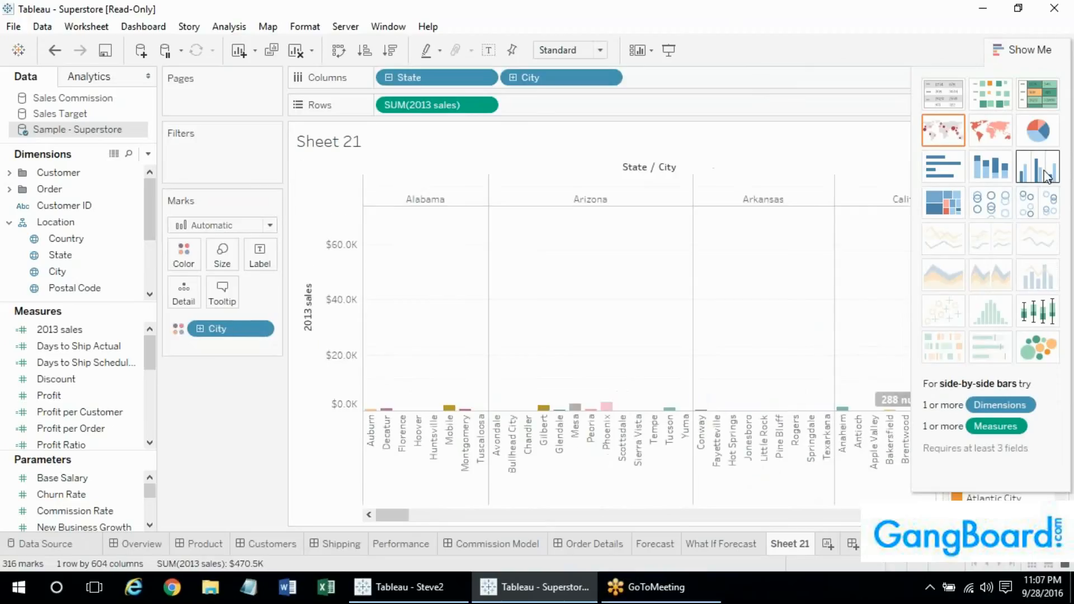
# Change the State and City view to a text table, switch it to a heat map and fit it to width
pyautogui.click(944, 96)
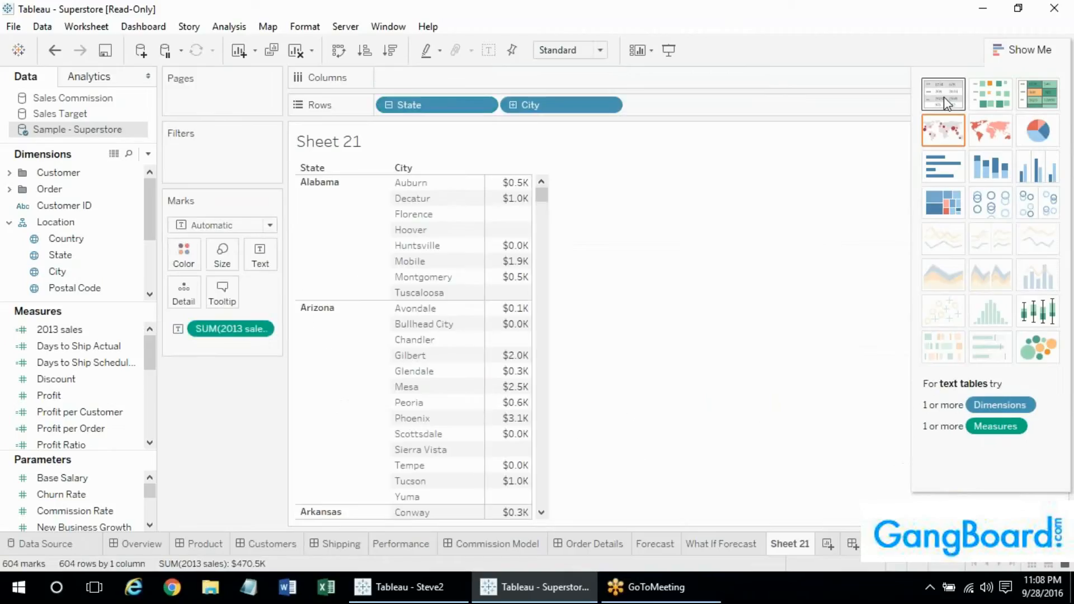
pyautogui.click(994, 104)
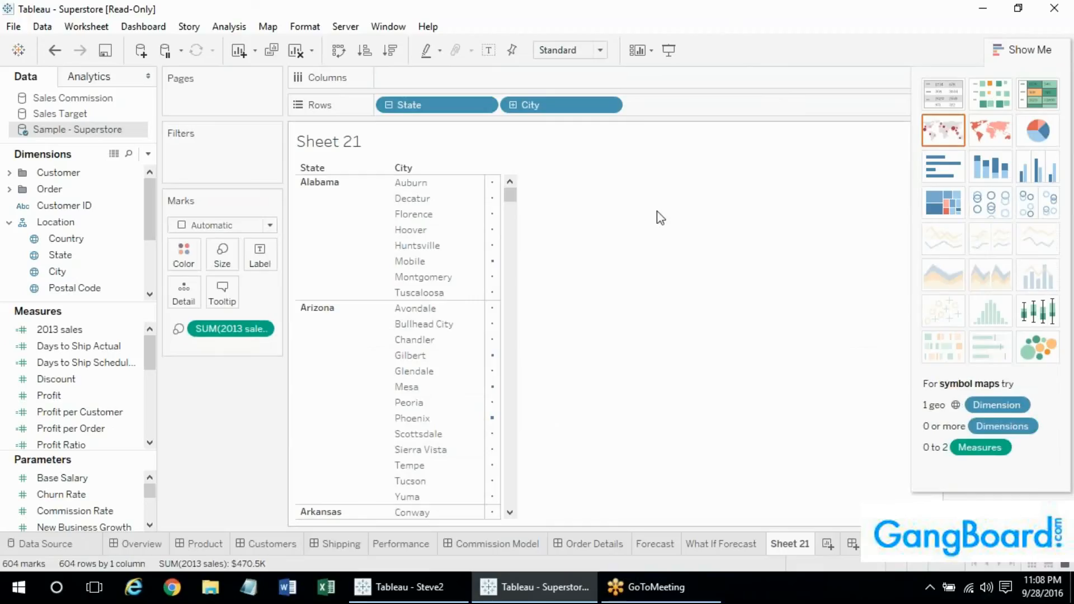
pyautogui.moveTo(510, 196); pyautogui.dragTo(507, 366)
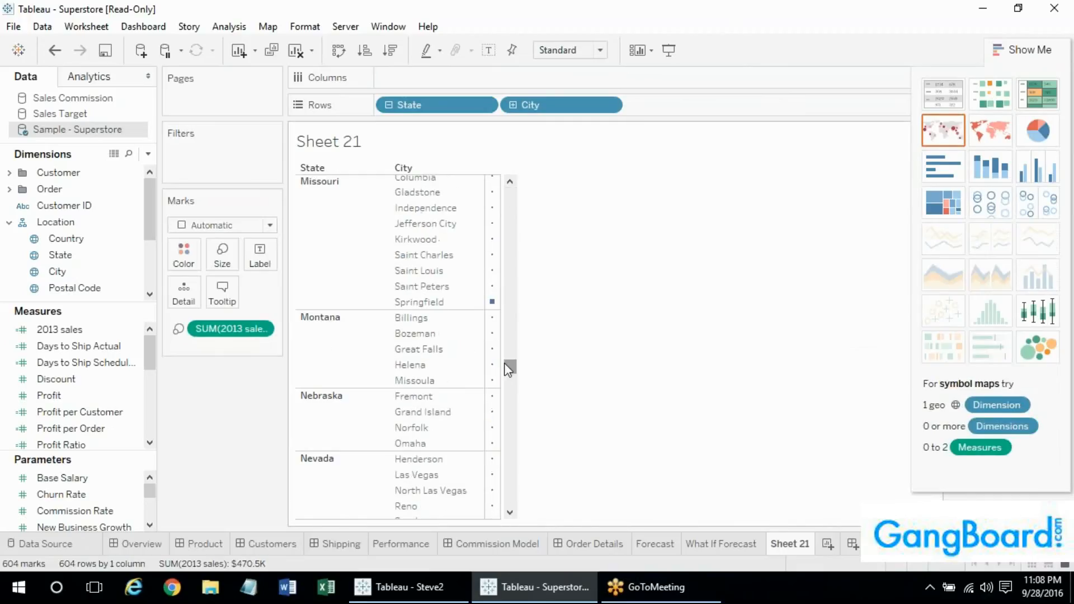
pyautogui.click(568, 50)
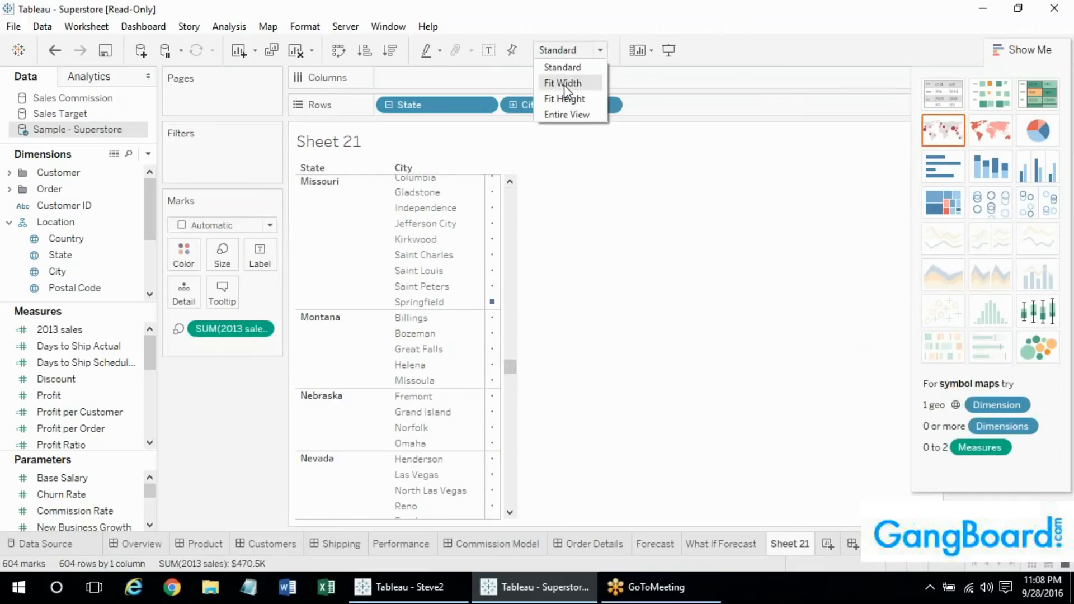
pyautogui.click(564, 84)
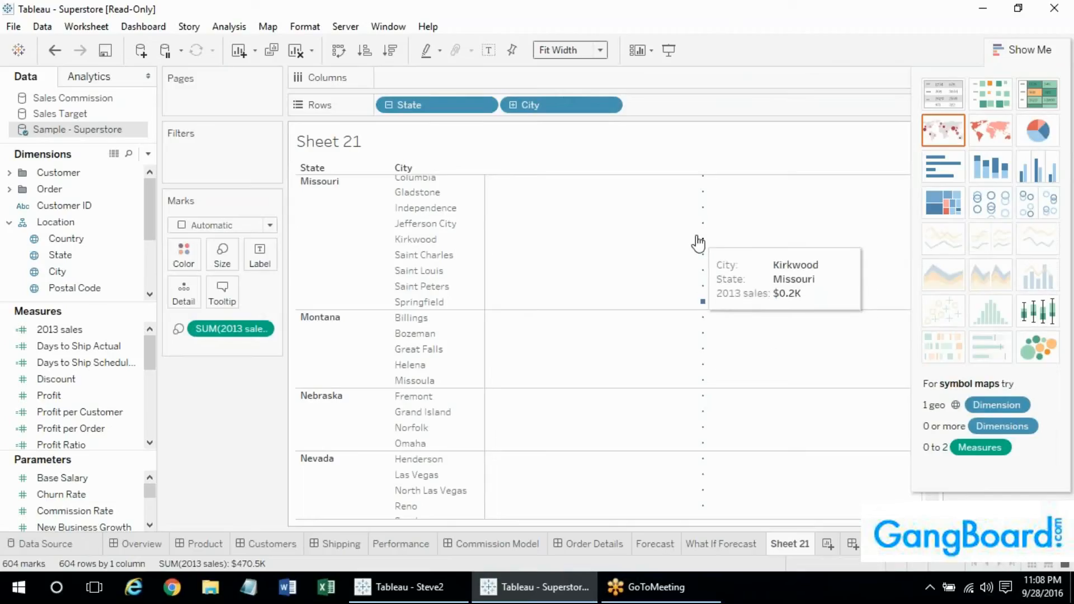
# Move City to columns in the heat map with Standard fit and enlarge the square marks to the maximum size
pyautogui.moveTo(532, 110); pyautogui.dragTo(512, 81)
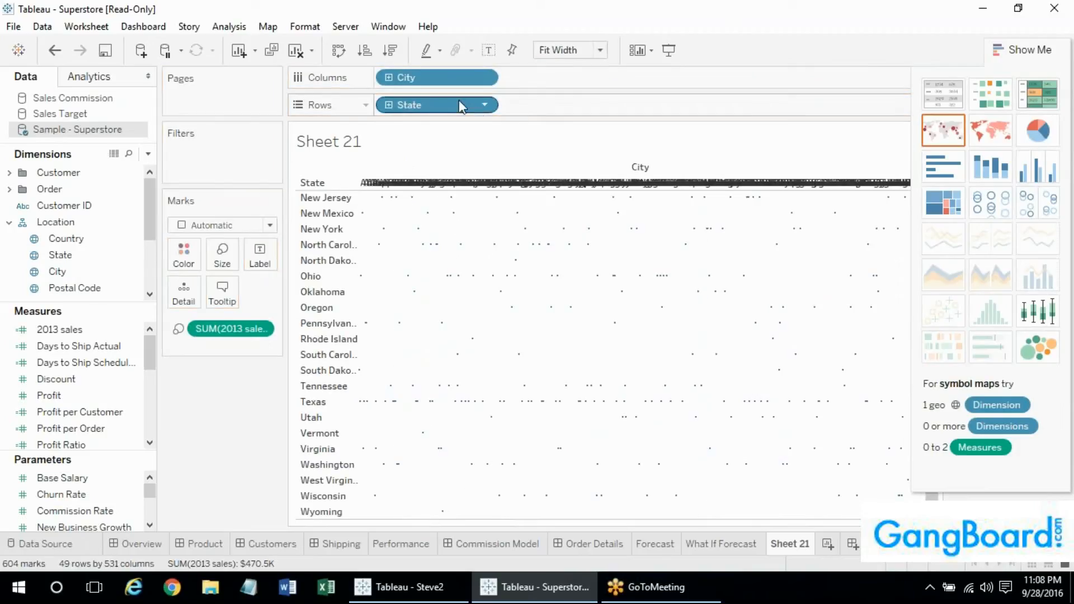
pyautogui.click(570, 53)
pyautogui.click(571, 67)
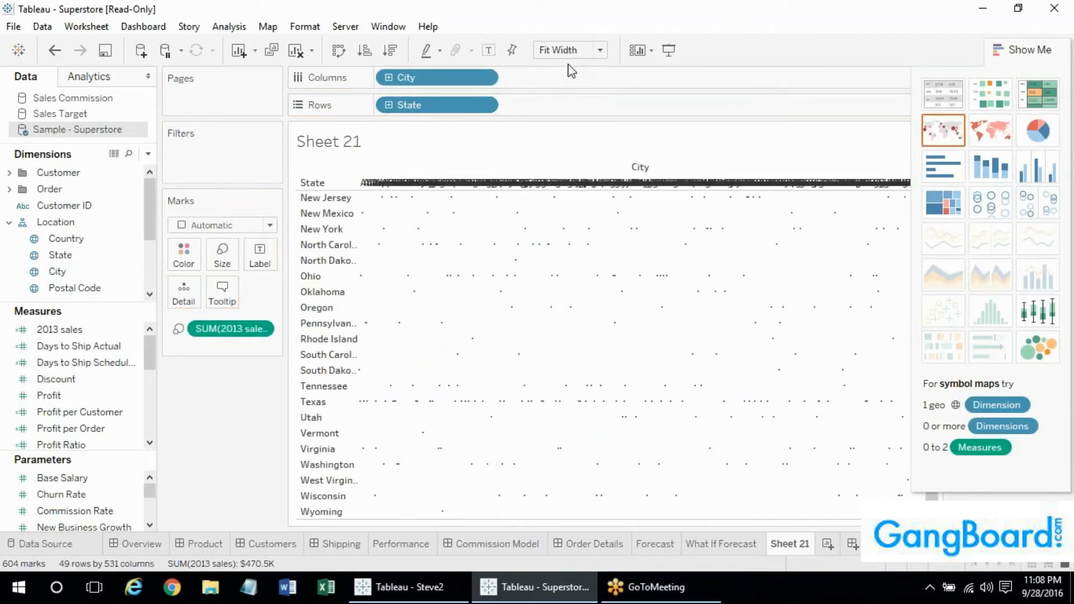
pyautogui.moveTo(400, 521); pyautogui.dragTo(511, 524)
pyautogui.click(227, 270)
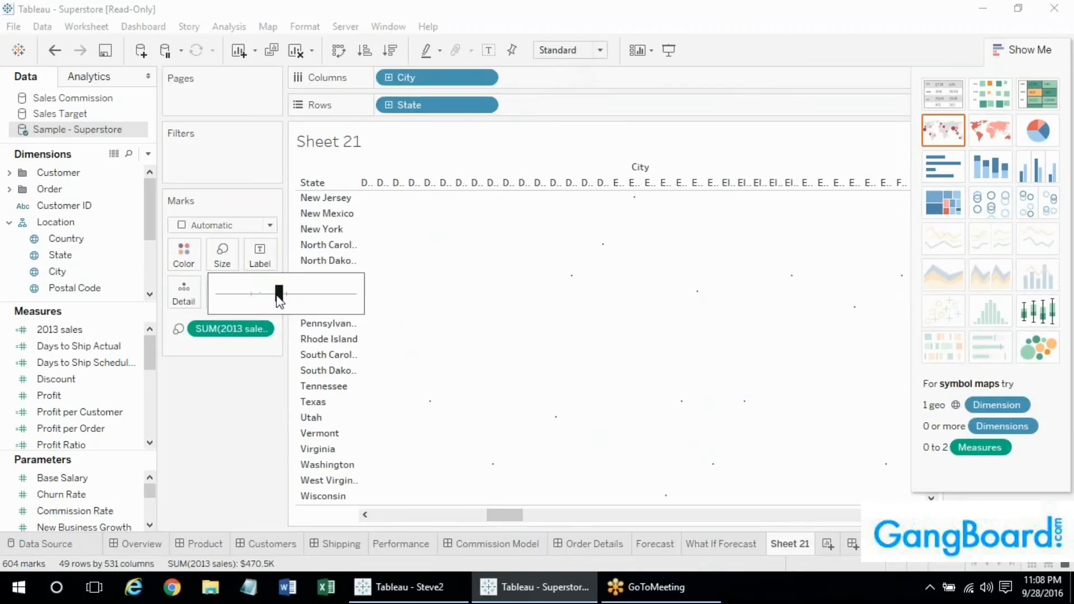
pyautogui.moveTo(279, 294); pyautogui.dragTo(339, 309)
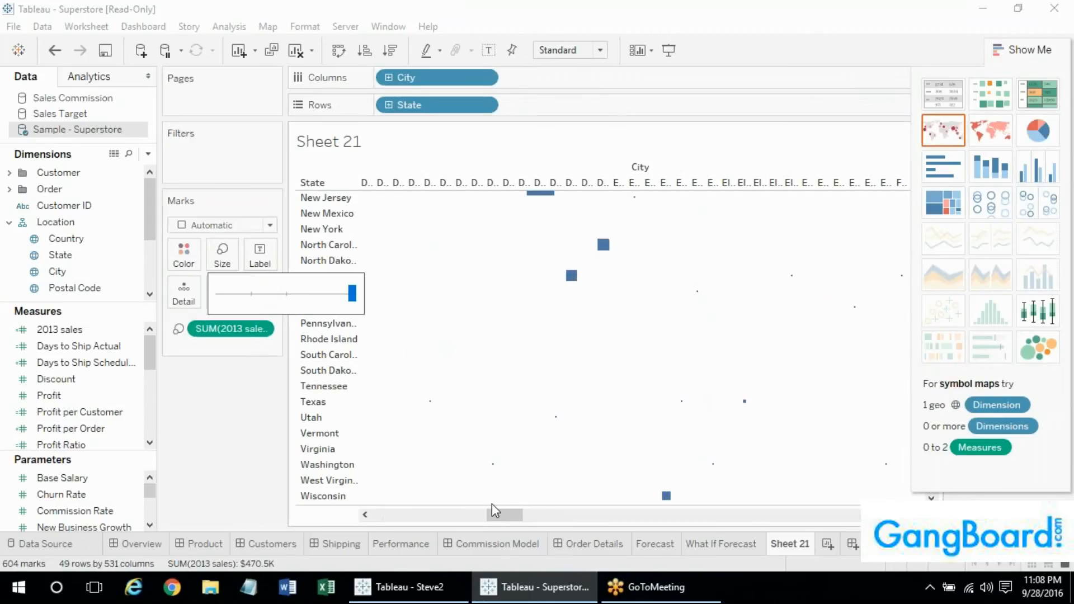
pyautogui.moveTo(502, 511); pyautogui.dragTo(342, 483)
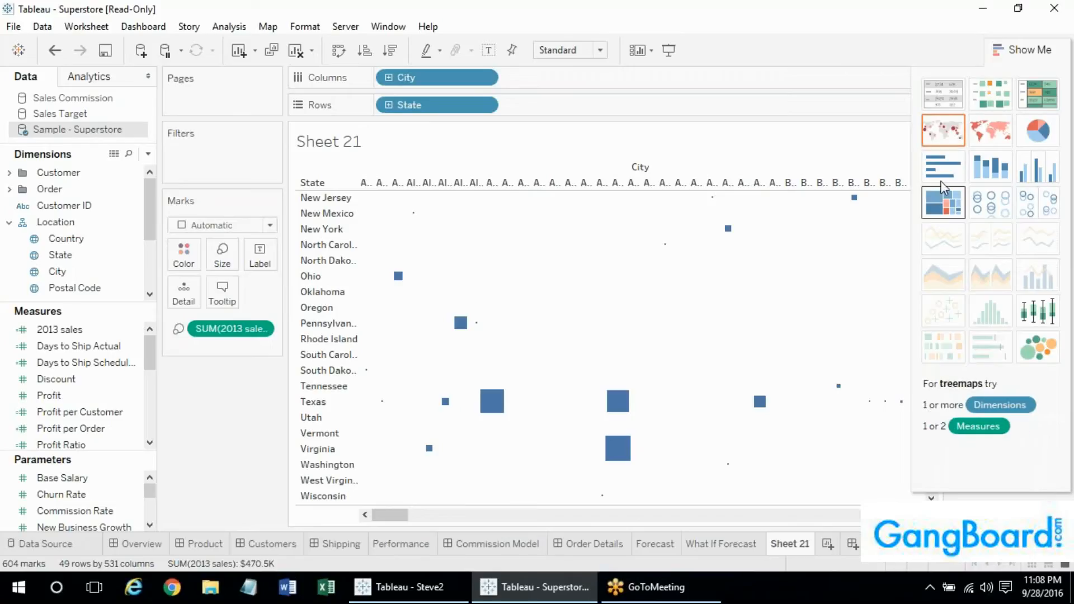
# Convert the view to a highlight table and move State to columns, leaving City on rows
pyautogui.click(1034, 106)
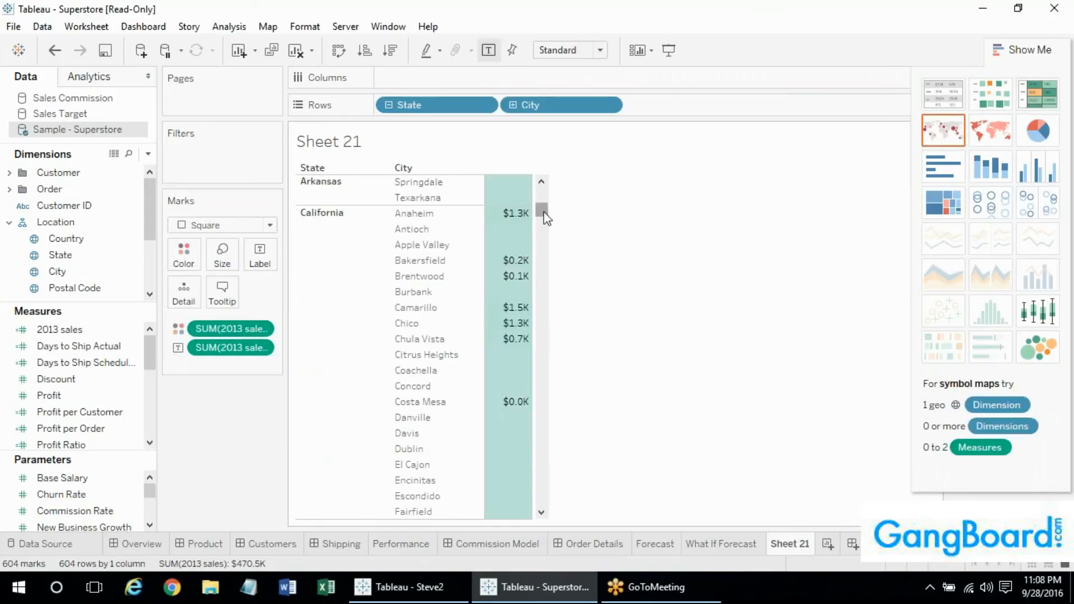
pyautogui.moveTo(545, 219); pyautogui.dragTo(554, 480)
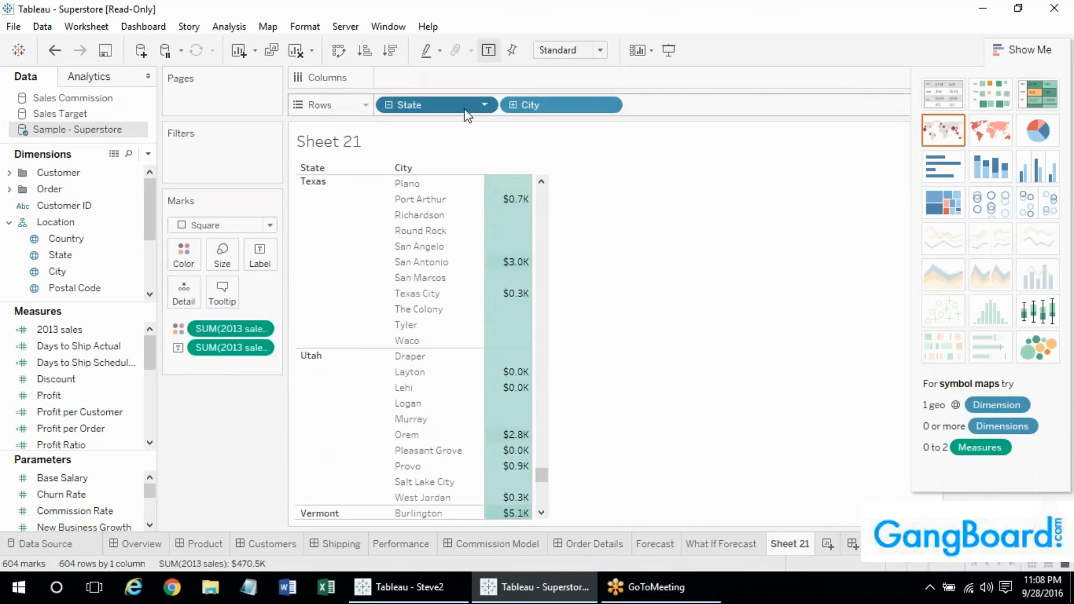
pyautogui.moveTo(468, 116); pyautogui.dragTo(442, 77)
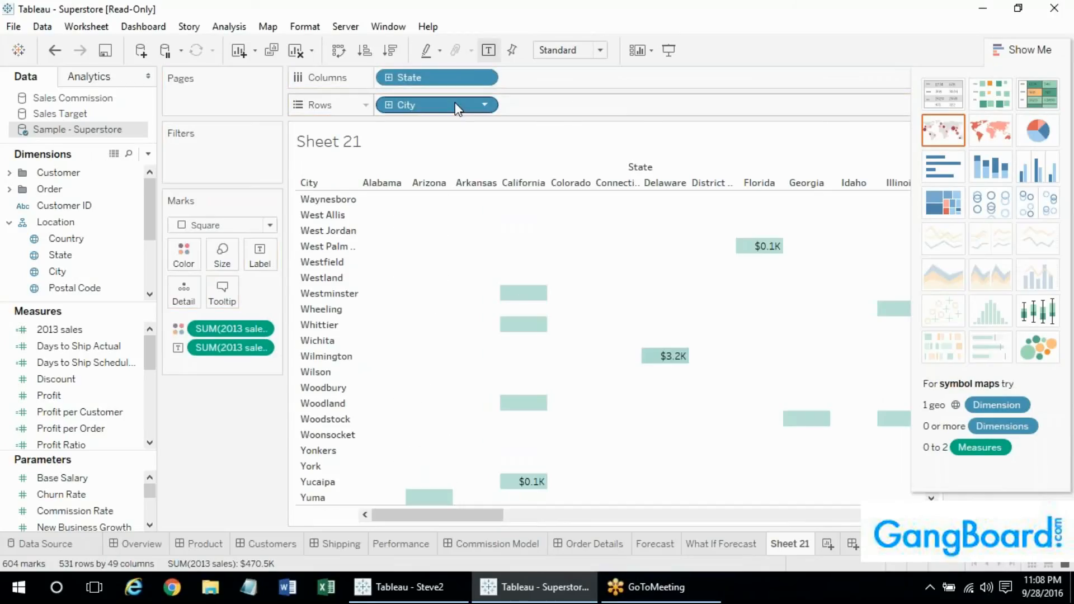
# Replace State on columns with Category in the highlight table, and swap rows and columns back and forth
pyautogui.moveTo(145, 204); pyautogui.dragTo(146, 249)
pyautogui.click(8, 223)
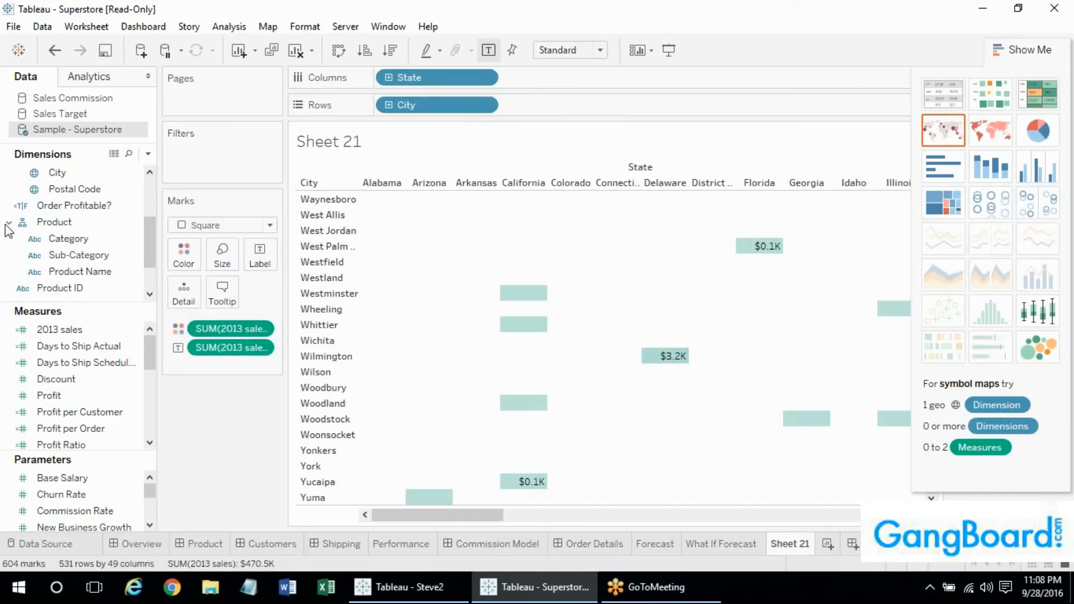
pyautogui.moveTo(67, 239); pyautogui.dragTo(412, 78)
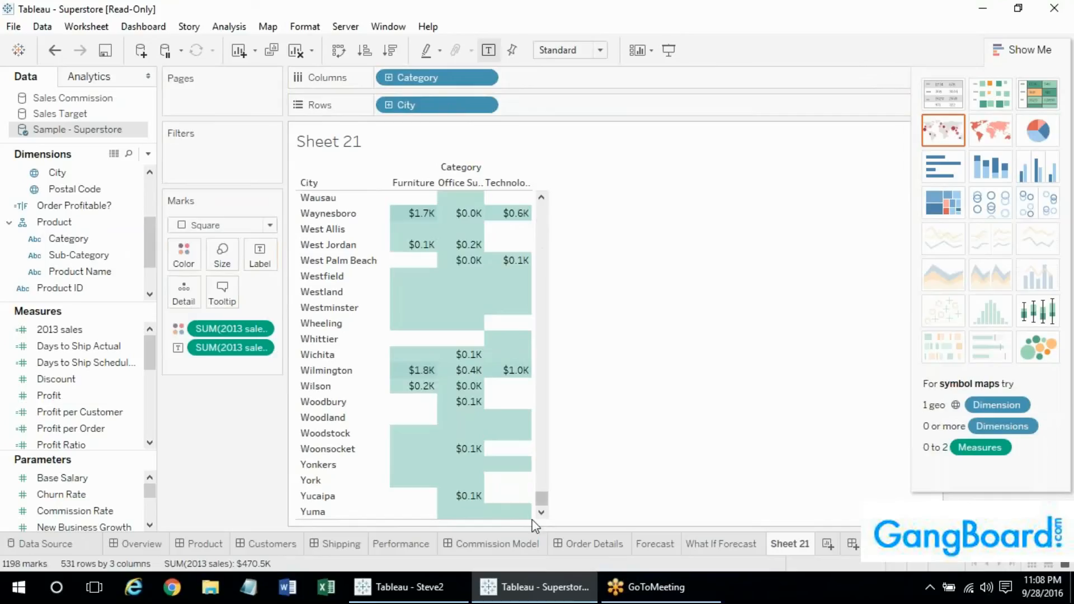
pyautogui.click(337, 51)
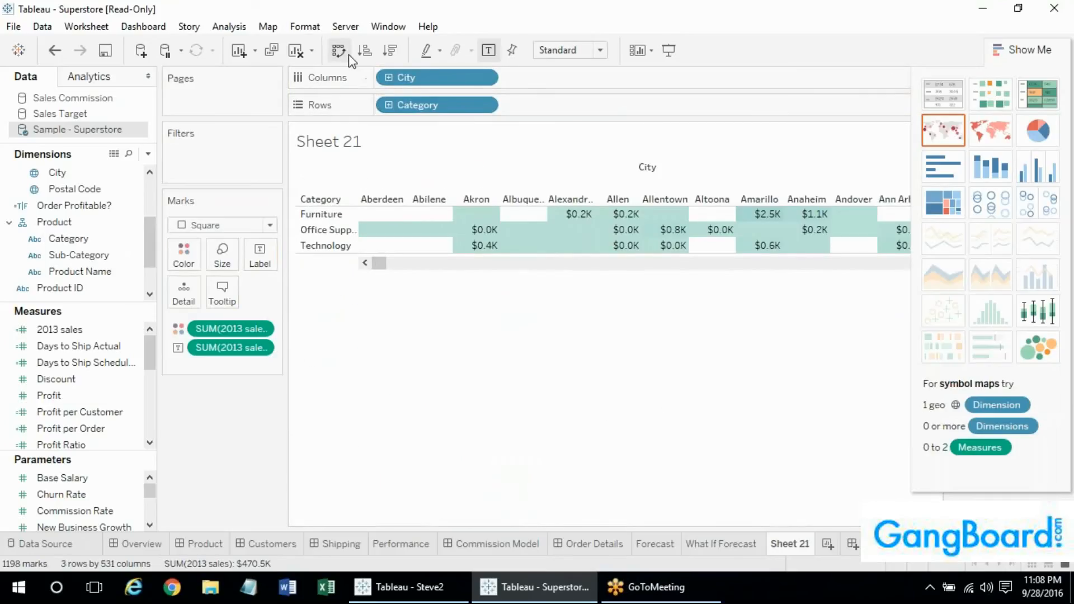
pyautogui.click(348, 55)
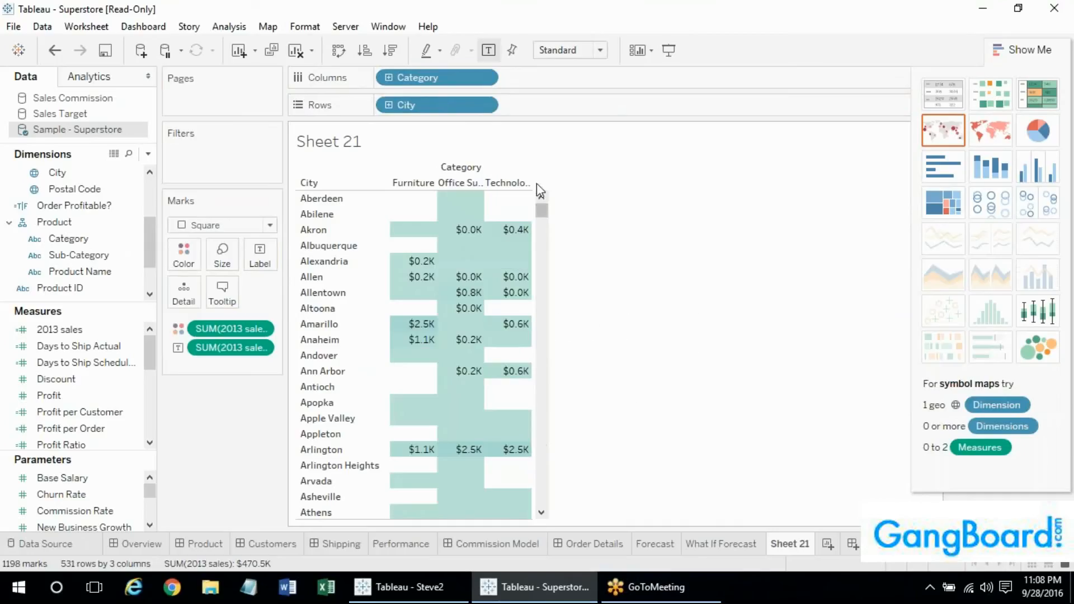
pyautogui.moveTo(539, 213); pyautogui.dragTo(554, 509)
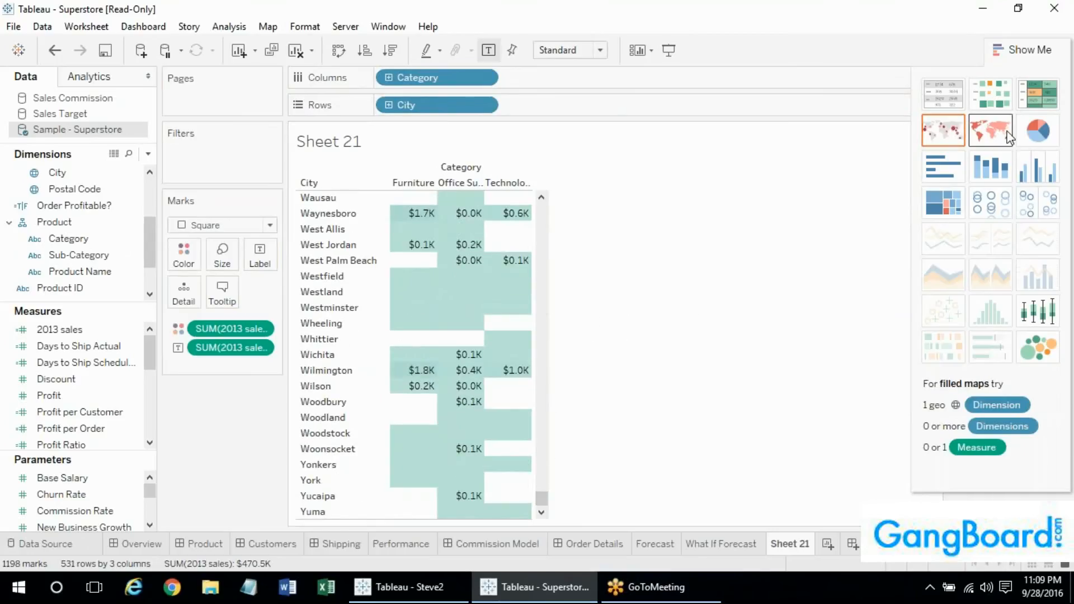
# Rebuild the view as a symbol map with category pies and inspect the largest city pies
pyautogui.click(942, 138)
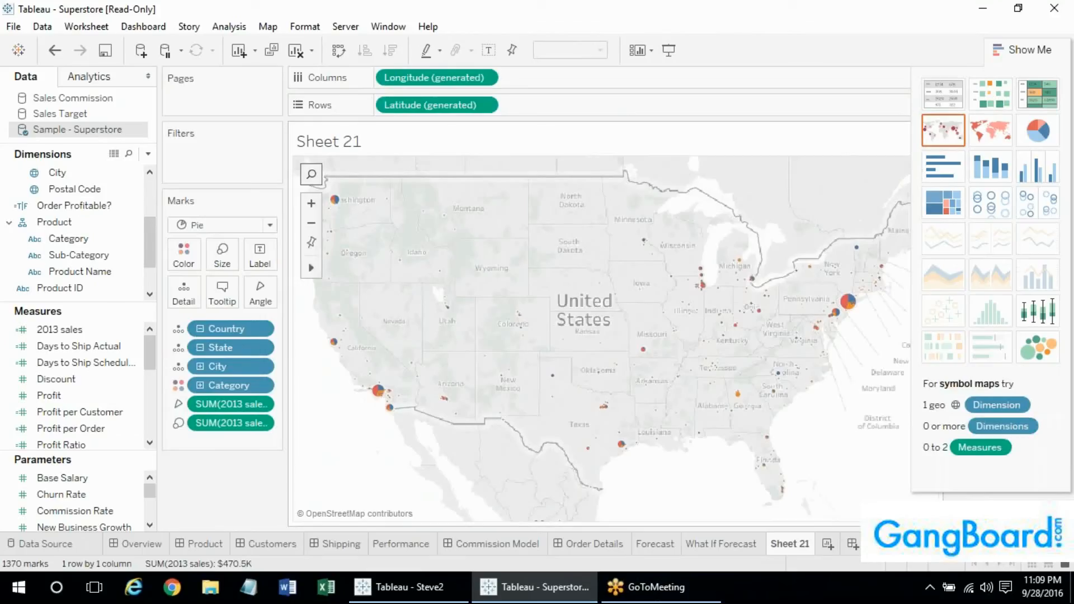
pyautogui.moveTo(845, 314)
pyautogui.moveTo(380, 402)
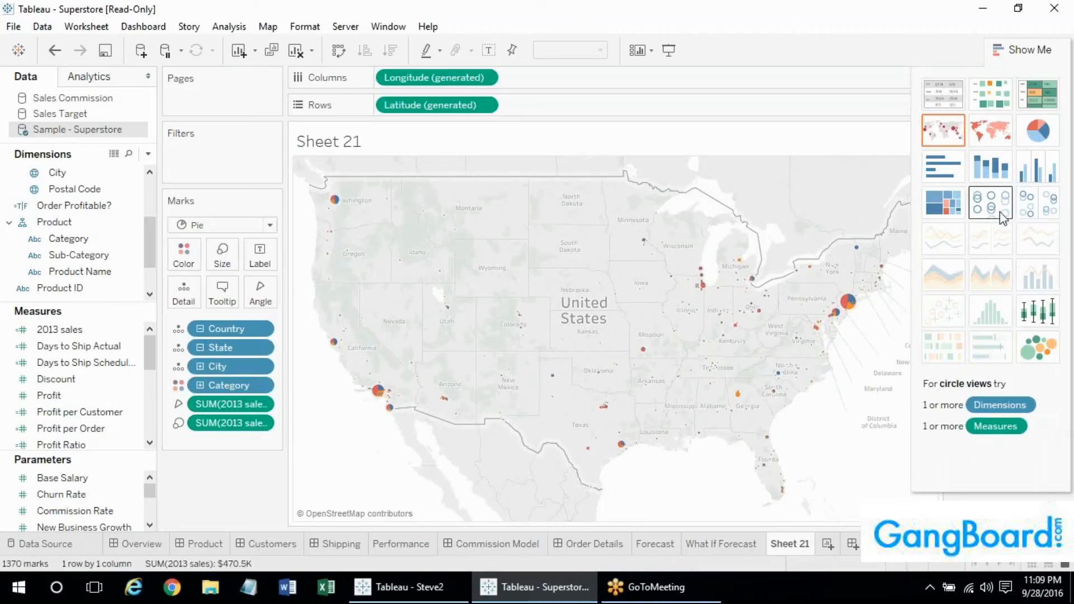
# Convert the map to horizontal bars, hide Show Me, and remove Country, Category and State from rows so only City remains
pyautogui.click(964, 178)
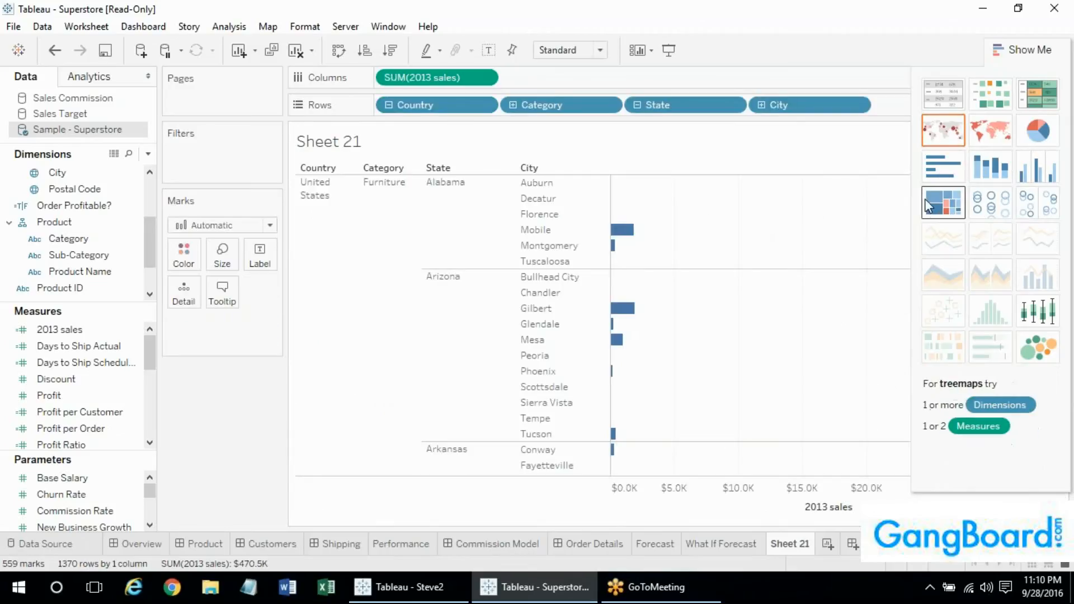
pyautogui.click(1022, 50)
pyautogui.moveTo(1057, 196); pyautogui.dragTo(1041, 231)
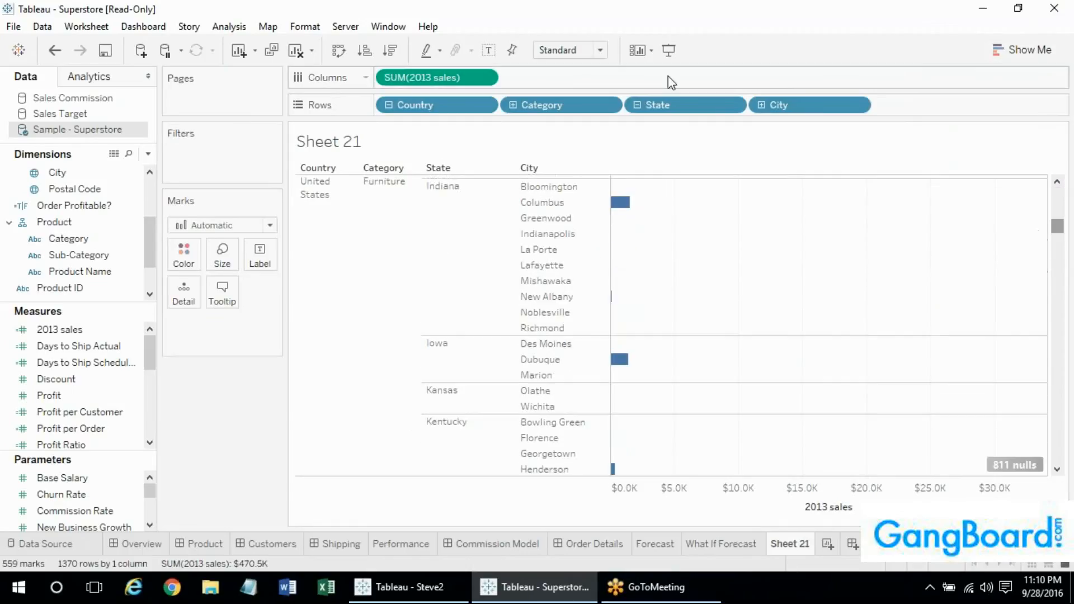
pyautogui.click(481, 104)
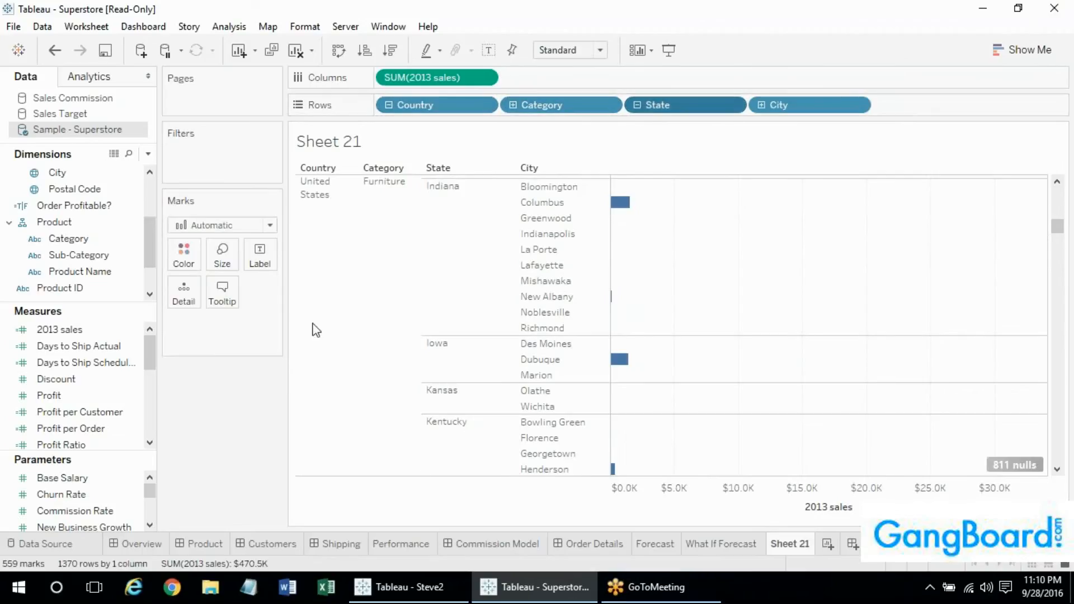
pyautogui.moveTo(443, 102); pyautogui.dragTo(224, 391)
pyautogui.moveTo(442, 104); pyautogui.dragTo(213, 437)
pyautogui.moveTo(474, 111); pyautogui.dragTo(223, 406)
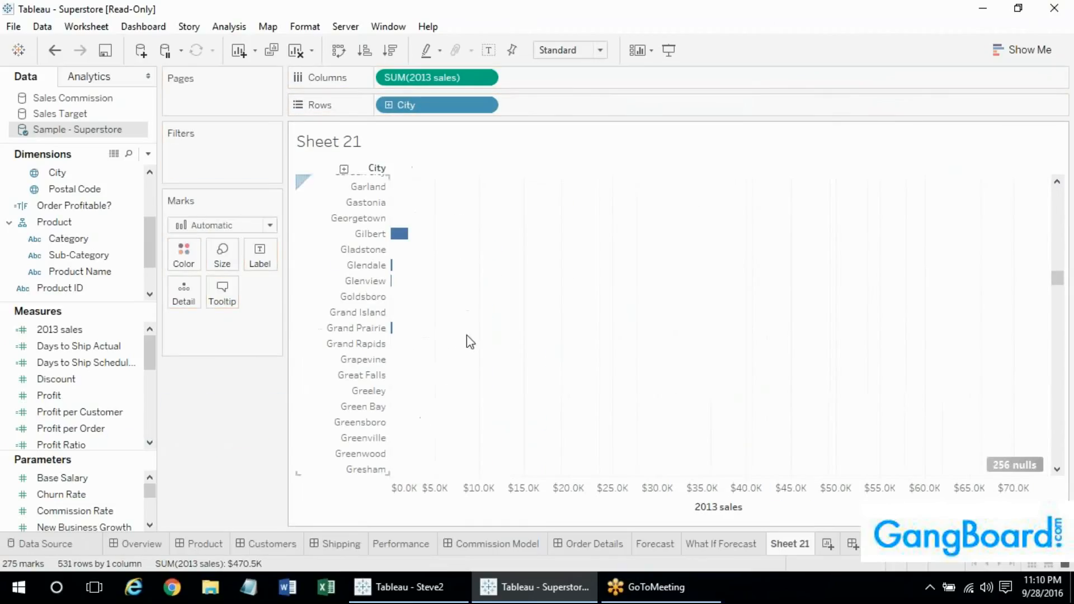
# Sort the City bars in descending order of 2013 sales
pyautogui.rightClick(475, 105)
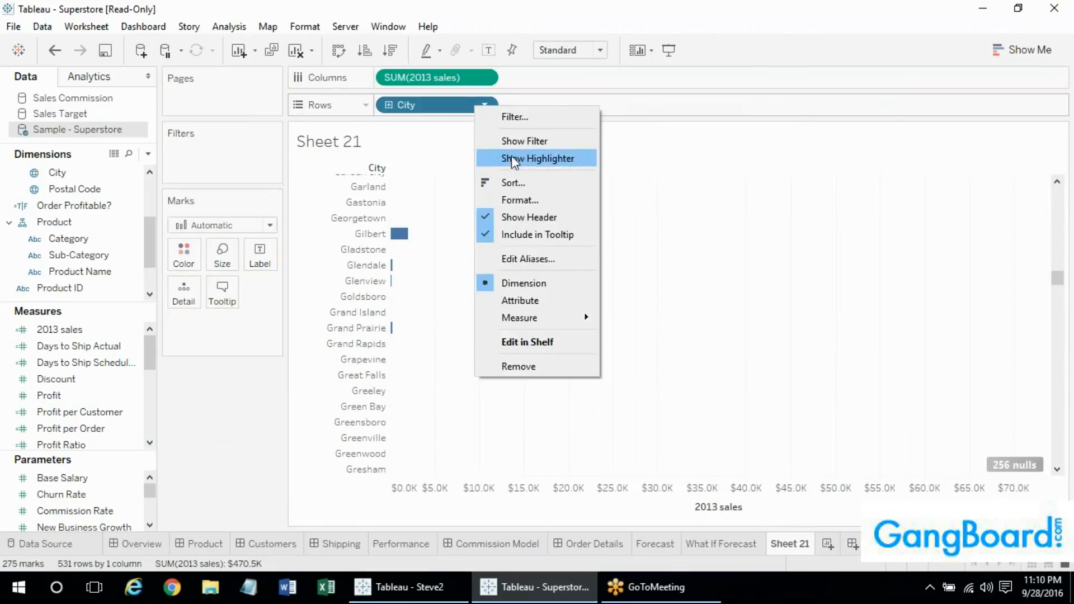
pyautogui.click(418, 103)
pyautogui.click(390, 50)
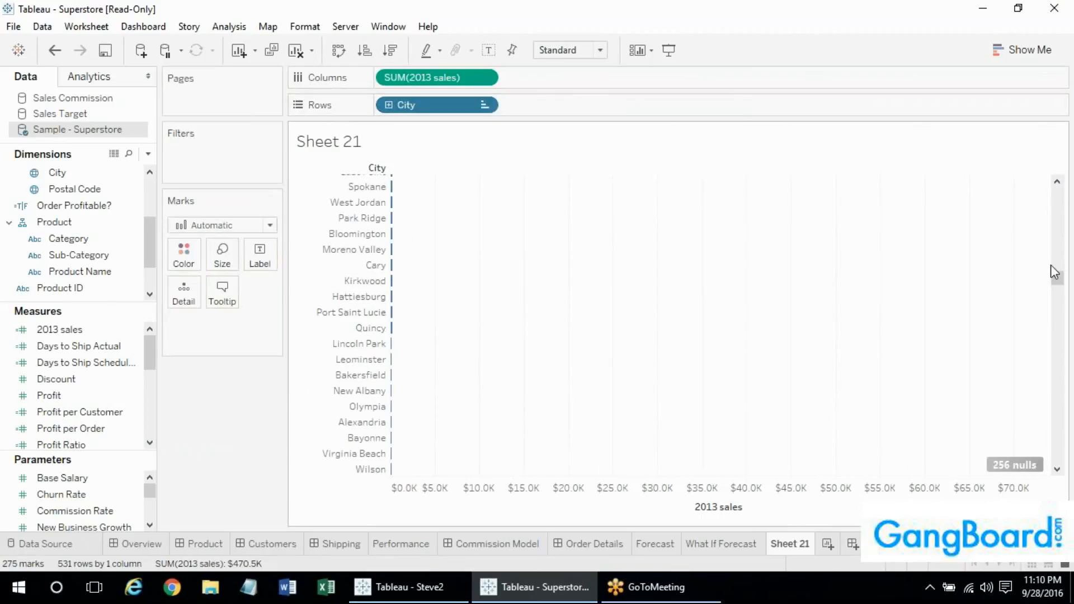
pyautogui.moveTo(1055, 272); pyautogui.dragTo(1057, 180)
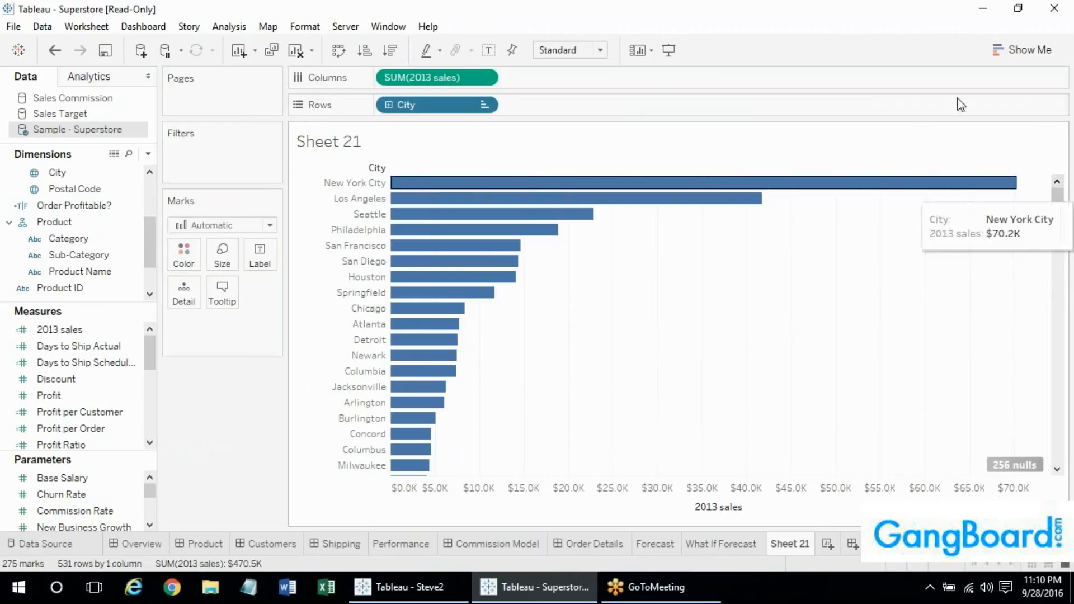
# Turn on mark labels to show the 2013 sales value on each city bar
pyautogui.click(488, 52)
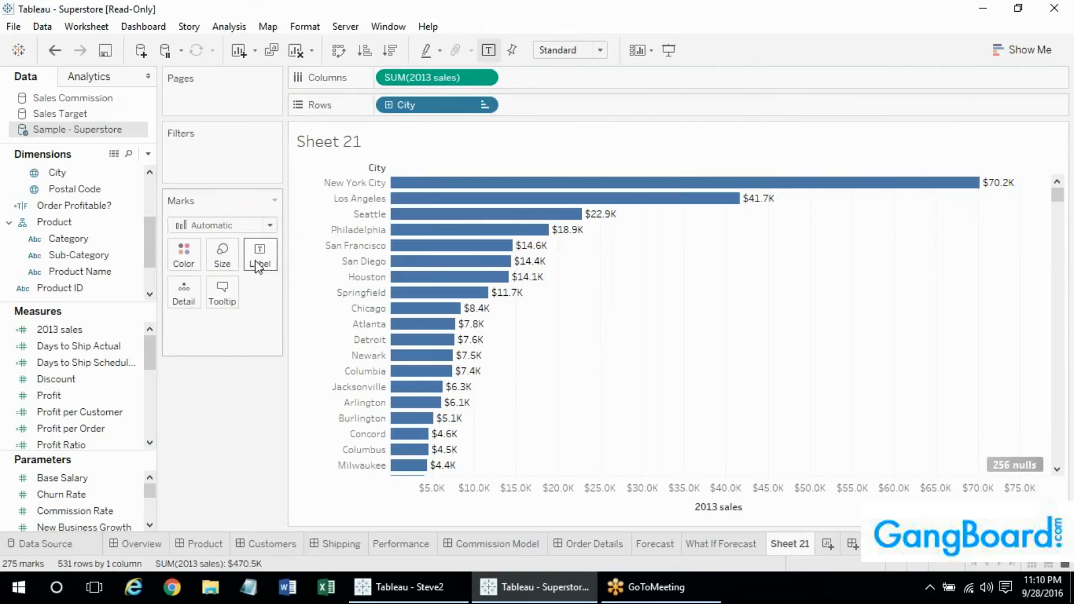
pyautogui.click(494, 54)
pyautogui.click(495, 56)
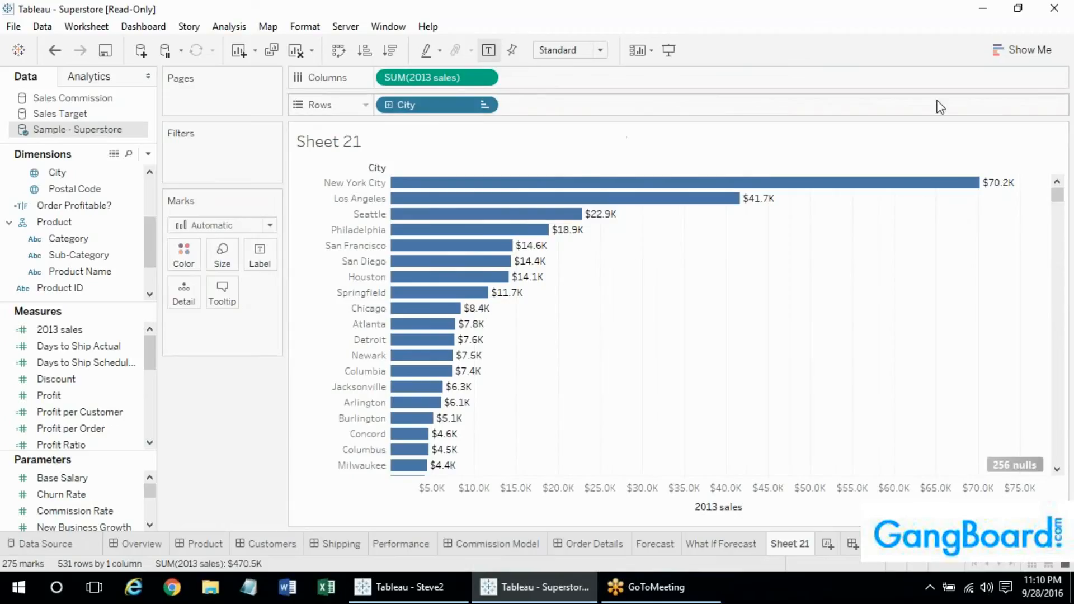
# Convert the City bars to a single stacked bar, hide Show Me, and color it by Sub-Category in place of City
pyautogui.click(1041, 54)
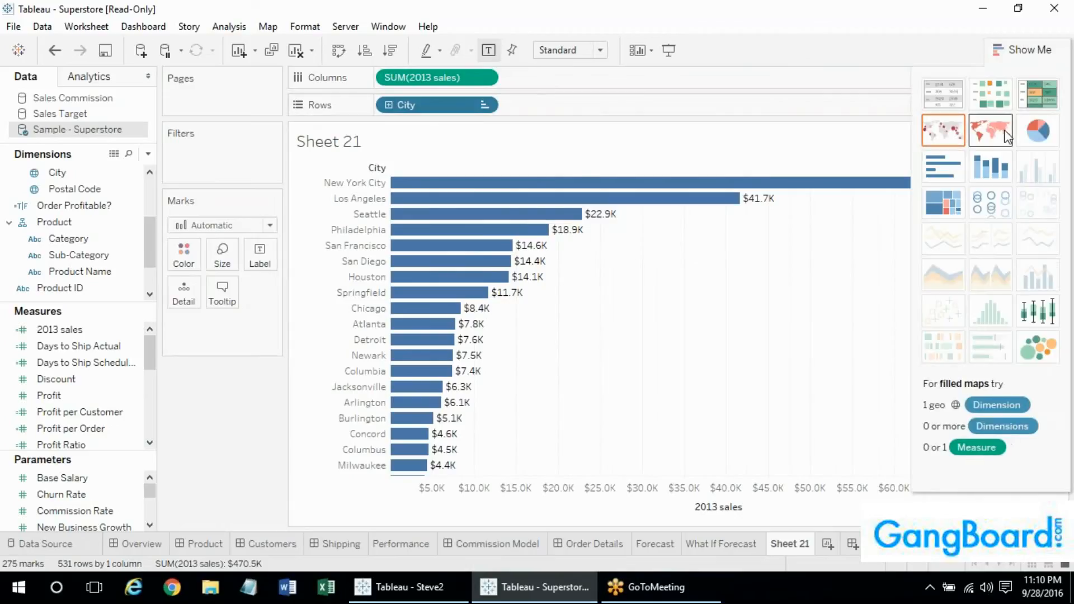
pyautogui.click(995, 174)
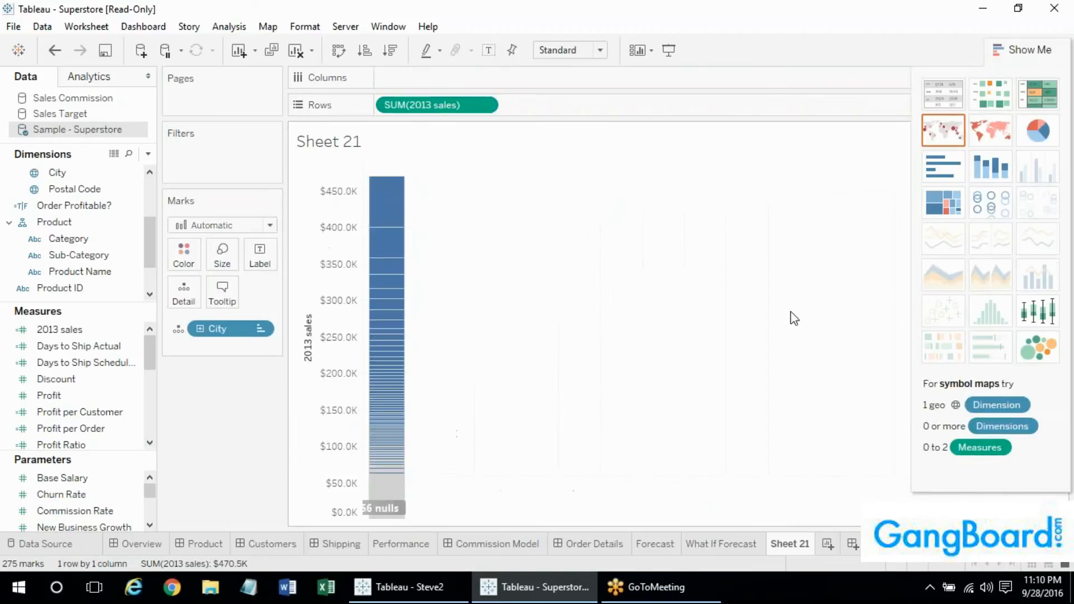
pyautogui.click(1024, 50)
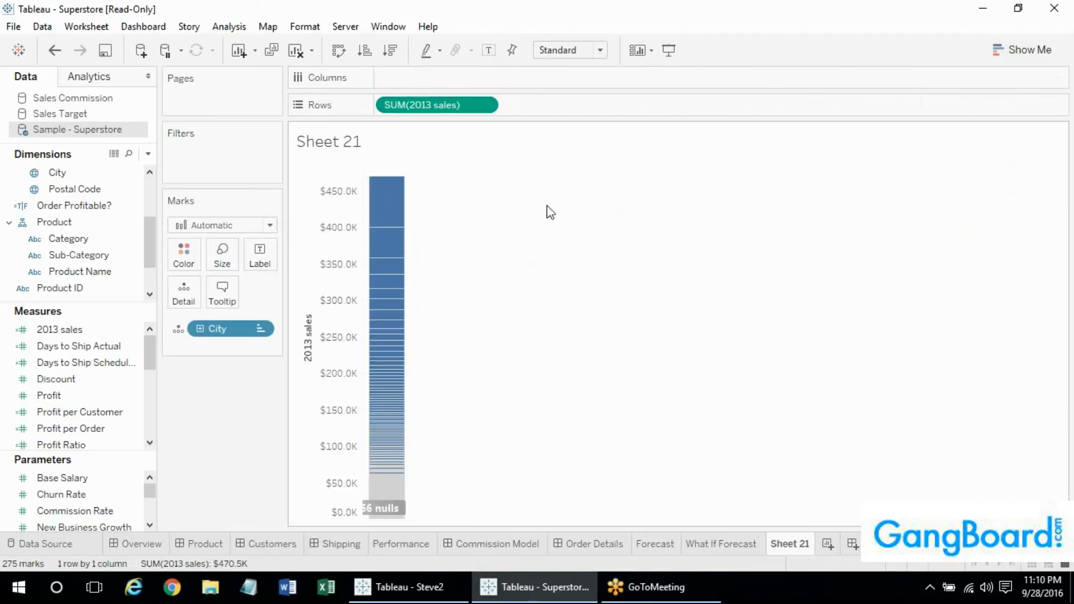
pyautogui.moveTo(390, 213)
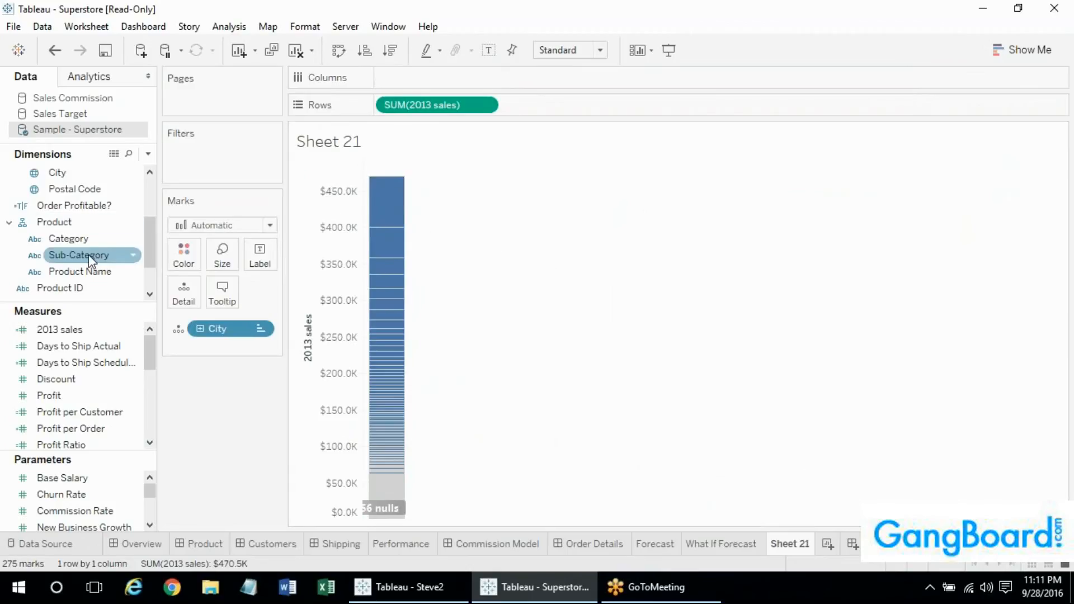
pyautogui.moveTo(89, 254); pyautogui.dragTo(183, 254)
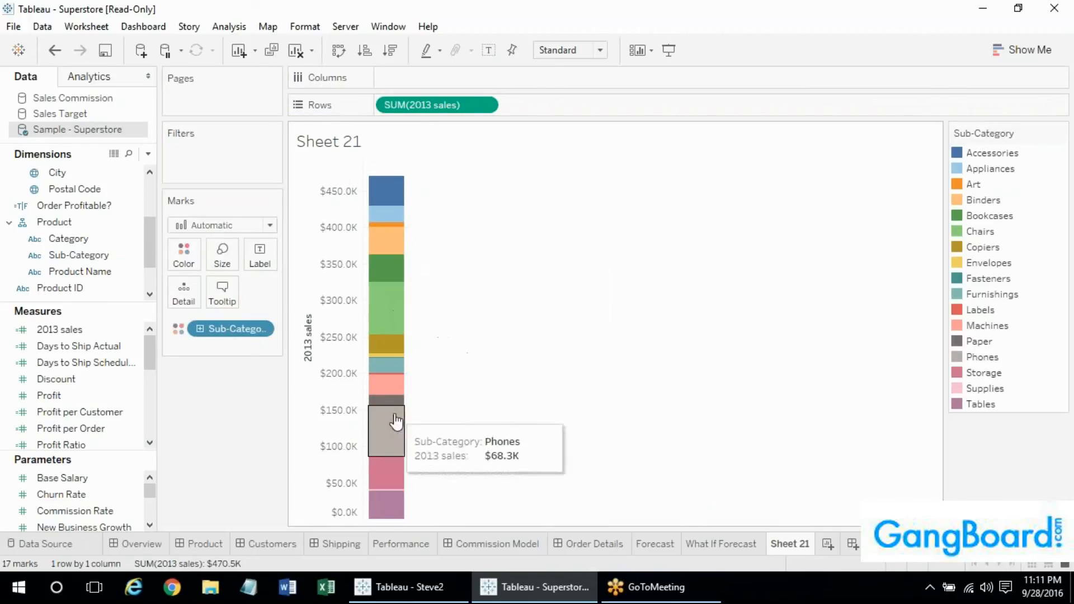
# Move Sub-Category from color to columns and color the resulting bars by Category
pyautogui.click(1013, 50)
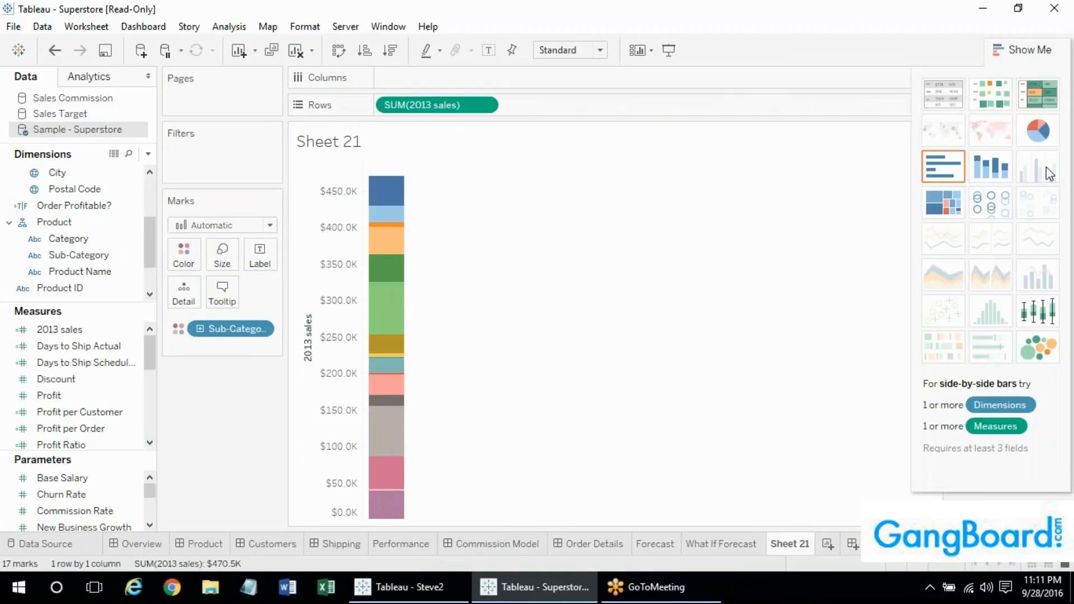
pyautogui.moveTo(204, 330); pyautogui.dragTo(448, 84)
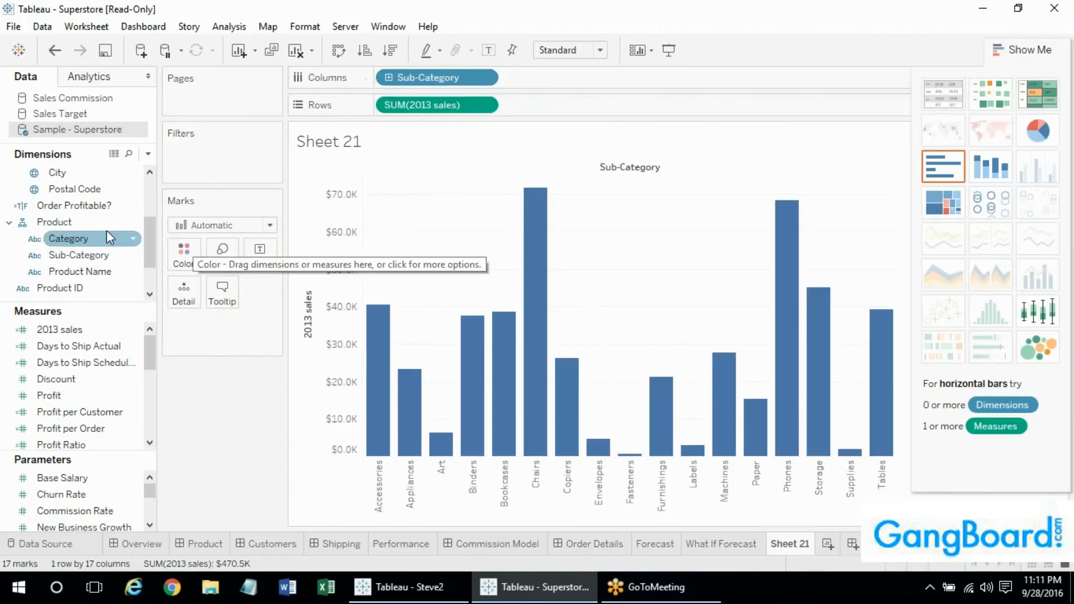
pyautogui.moveTo(68, 239); pyautogui.dragTo(183, 255)
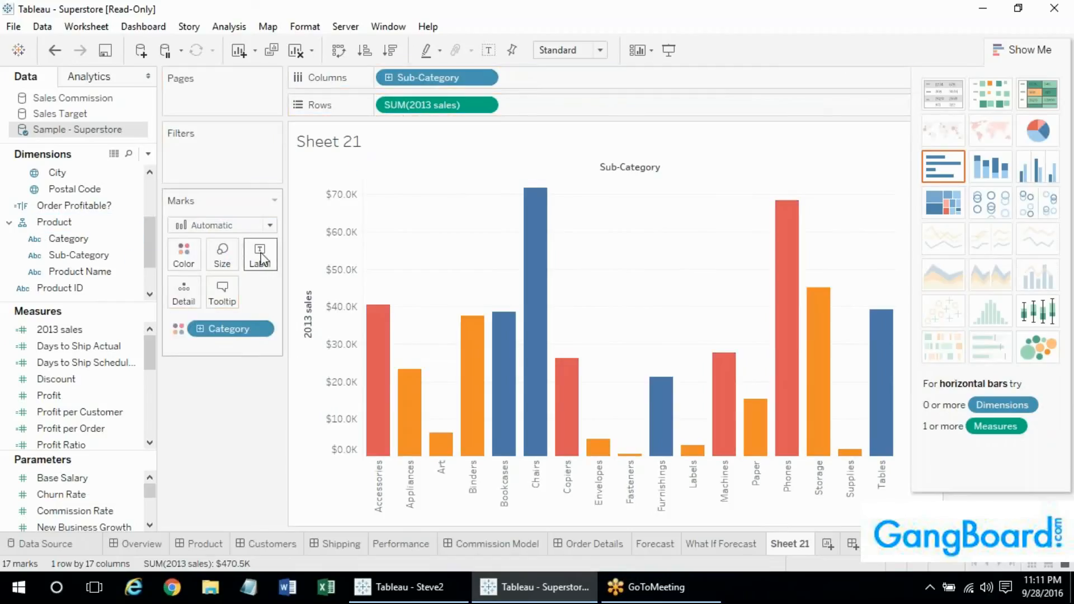
# Group the bars by placing Category ahead of Sub-Category on columns while keeping the Category coloring, and hide Show Me
pyautogui.moveTo(237, 329); pyautogui.dragTo(540, 78)
pyautogui.moveTo(442, 78); pyautogui.dragTo(632, 80)
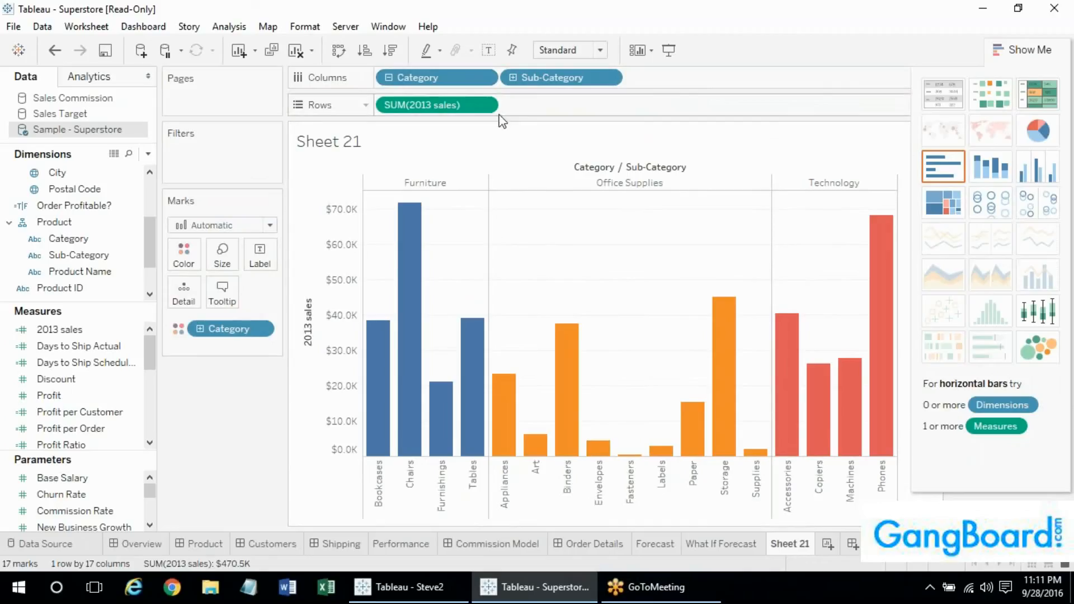
pyautogui.moveTo(462, 336)
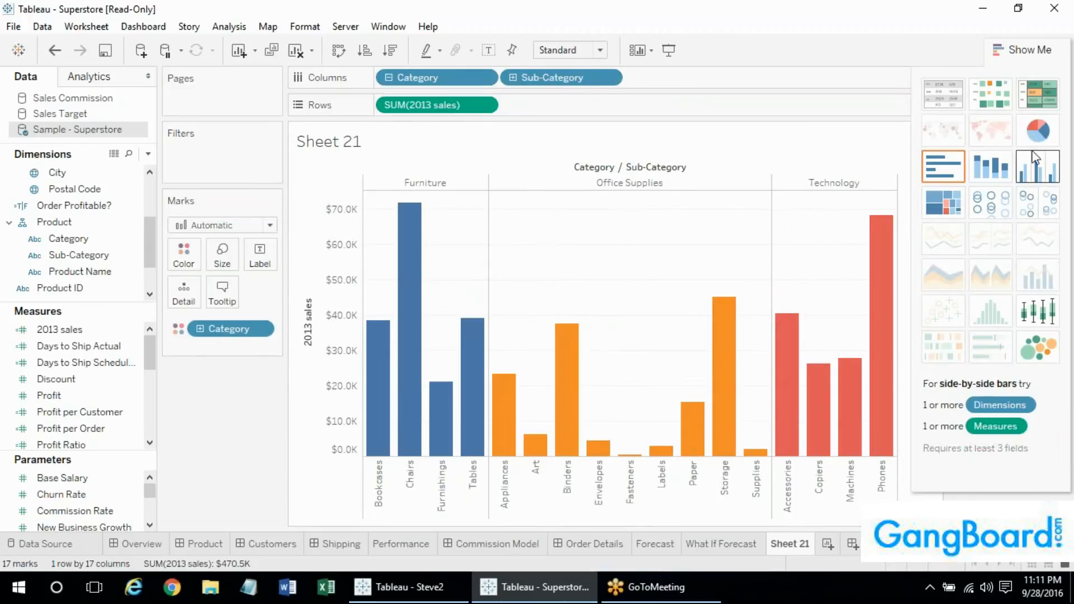
pyautogui.click(1023, 58)
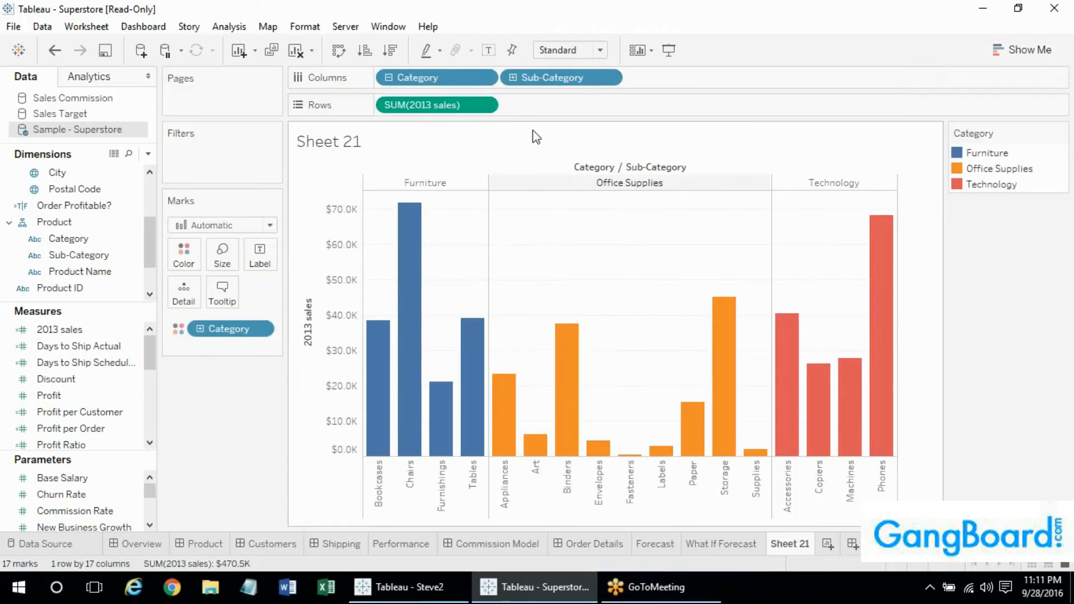
# Use Show Me to display the data as a treemap, as circle views, and as side-by-side circles
pyautogui.click(1057, 55)
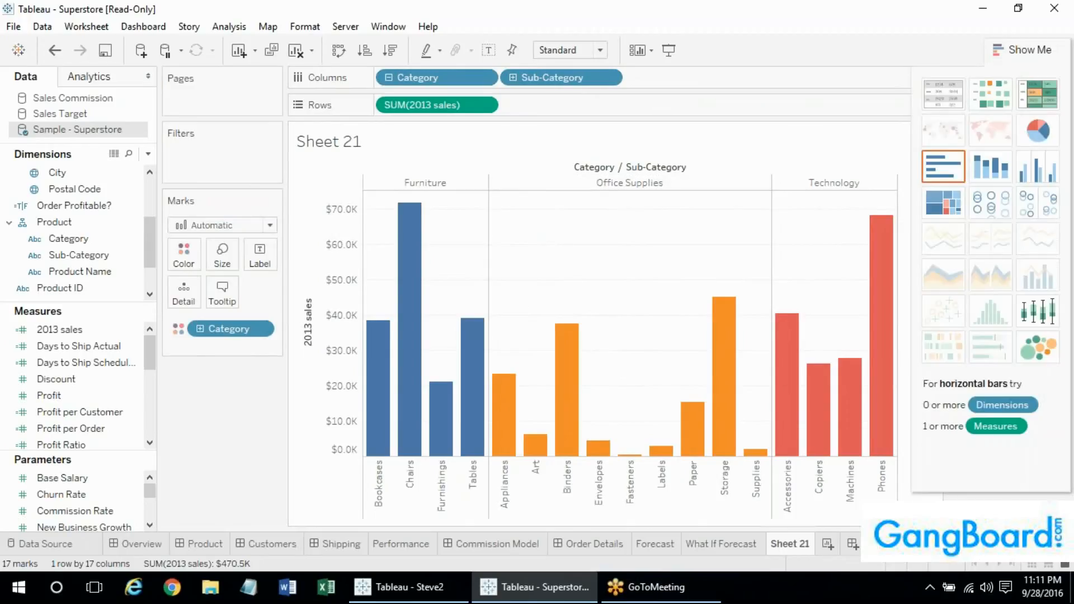
pyautogui.click(946, 204)
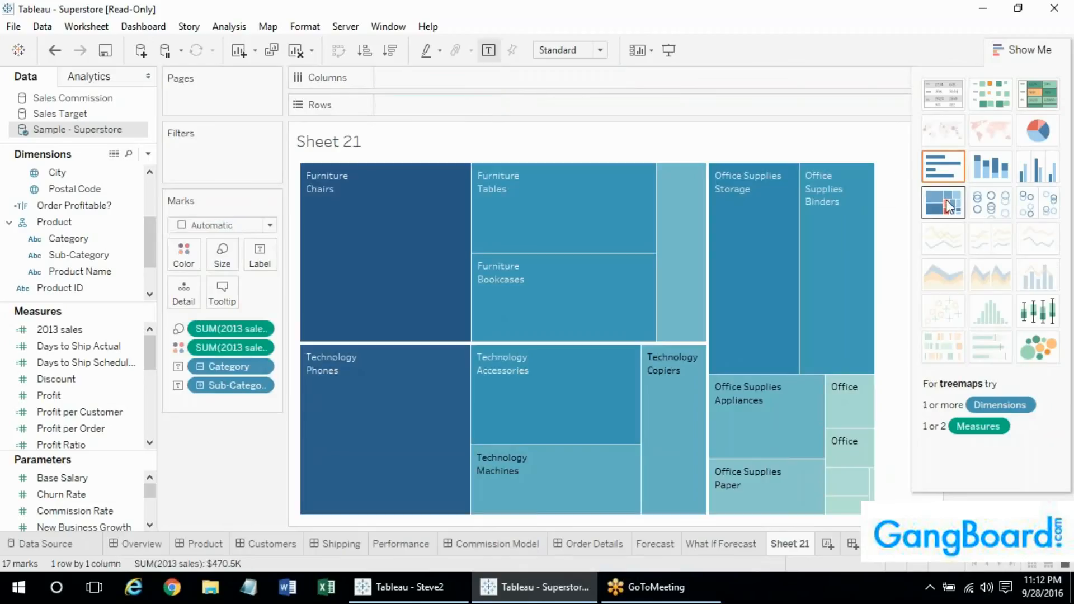
pyautogui.click(993, 215)
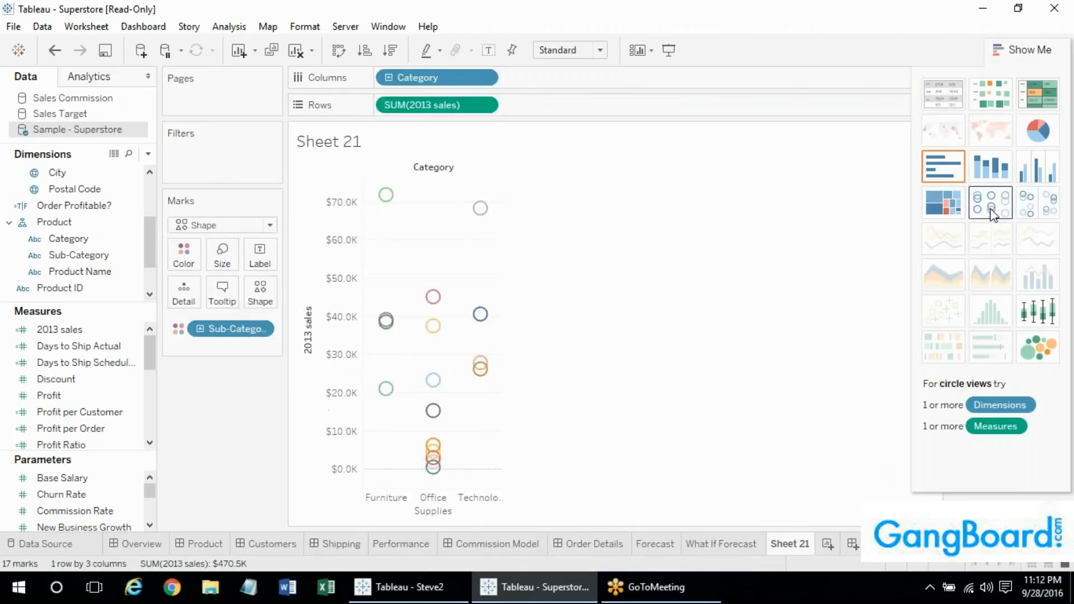
pyautogui.moveTo(386, 321)
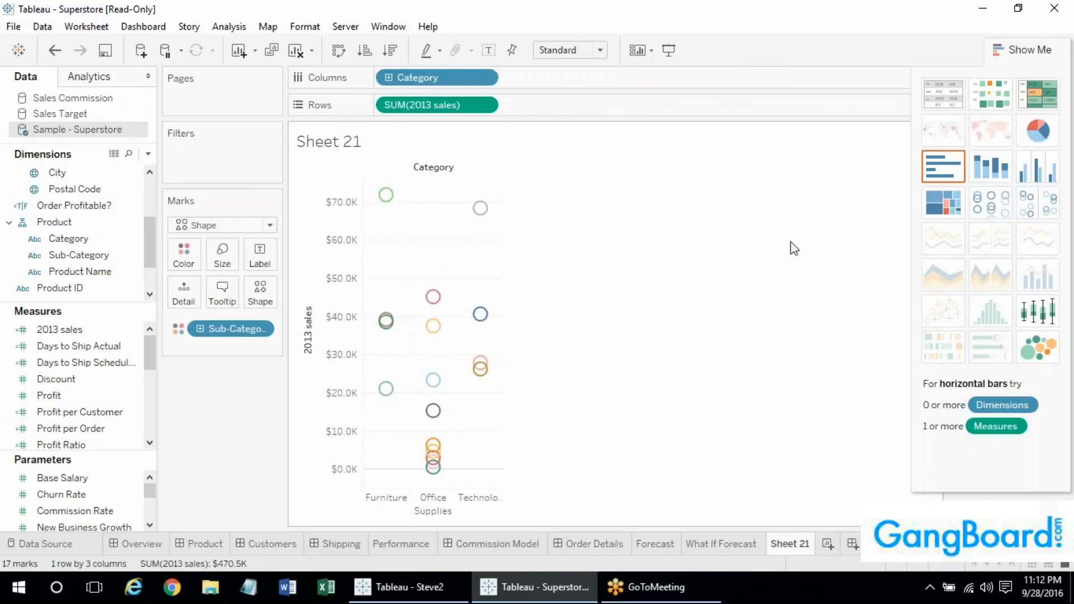
pyautogui.click(1032, 213)
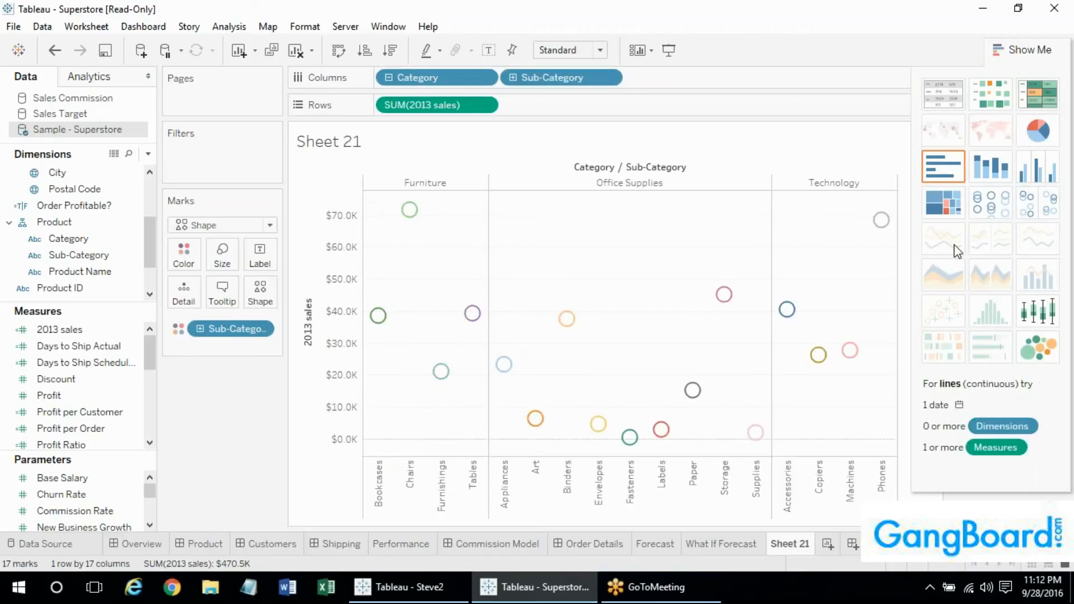
# Search the data fields for "date" and add Order Date to columns between Category and Sub-Category
pyautogui.scroll(3, 136, 233)
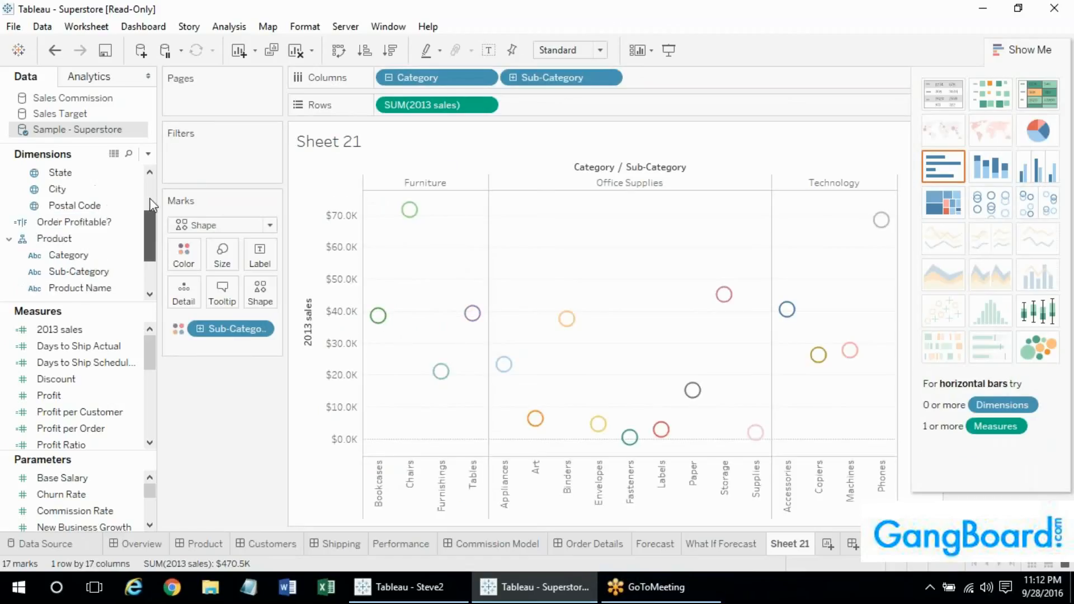
pyautogui.click(8, 189)
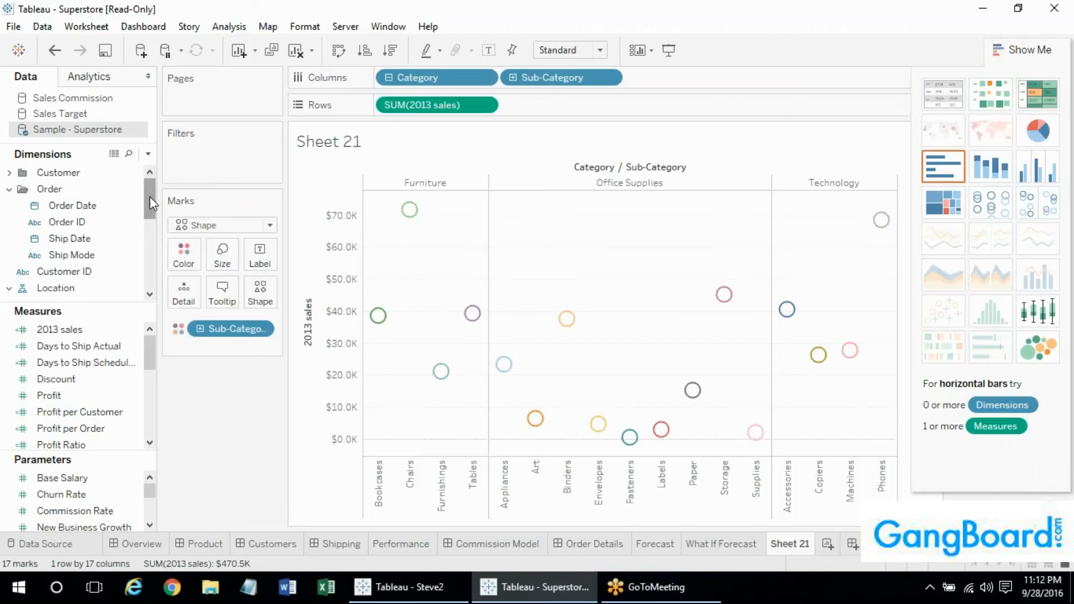
pyautogui.moveTo(149, 196)
pyautogui.mouseDown()
pyautogui.moveTo(148, 263)
pyautogui.moveTo(146, 184)
pyautogui.mouseUp()
pyautogui.click(129, 156)
pyautogui.write('date')
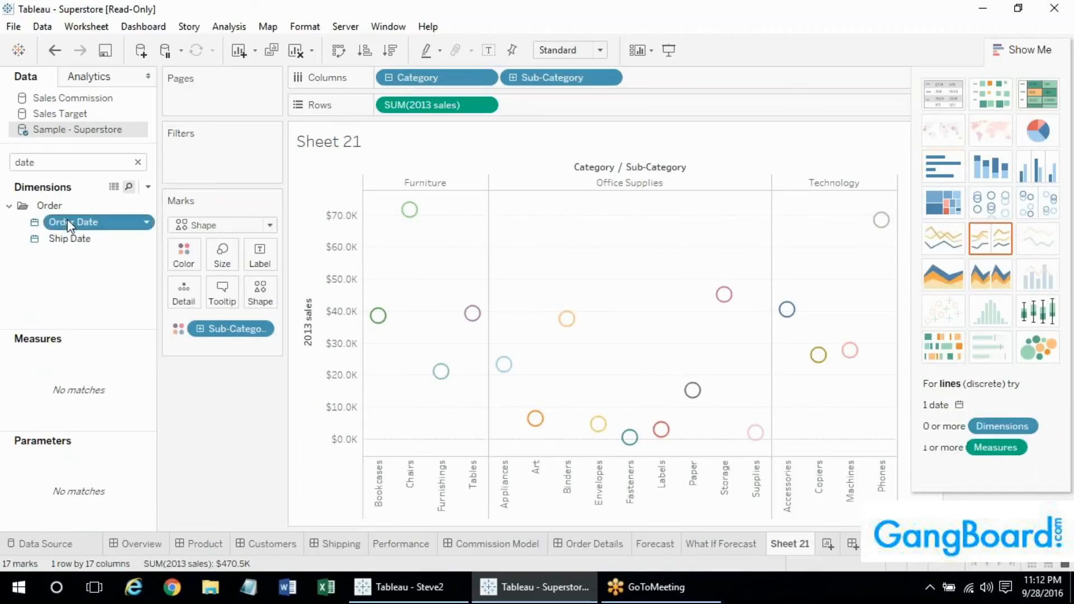
pyautogui.moveTo(68, 222); pyautogui.dragTo(509, 81)
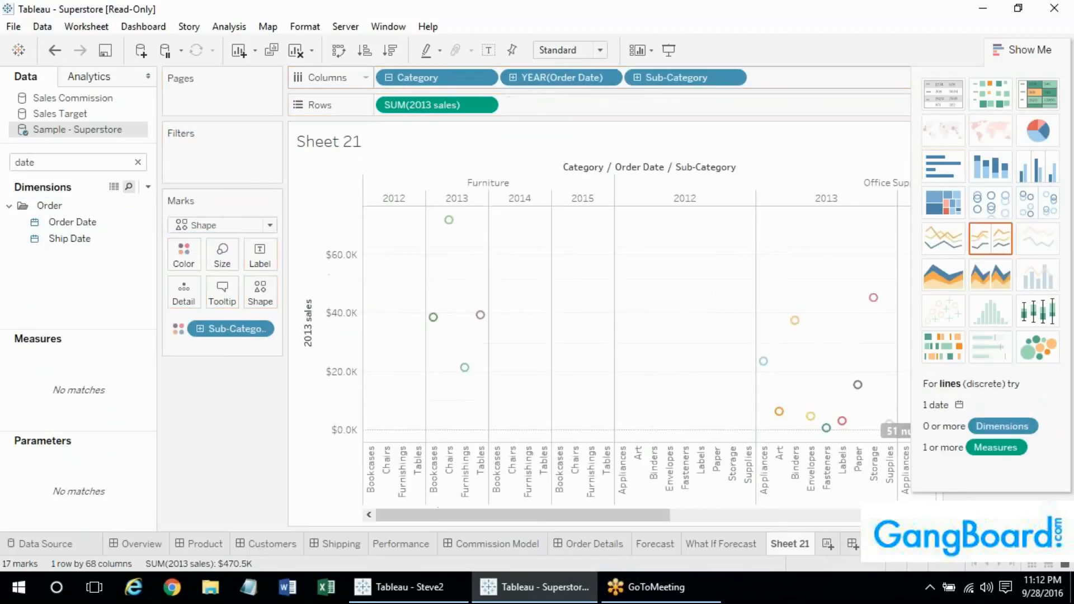
# Convert the view to continuous lines and remove Sub-Category from rows, keeping Order Date on columns
pyautogui.click(930, 242)
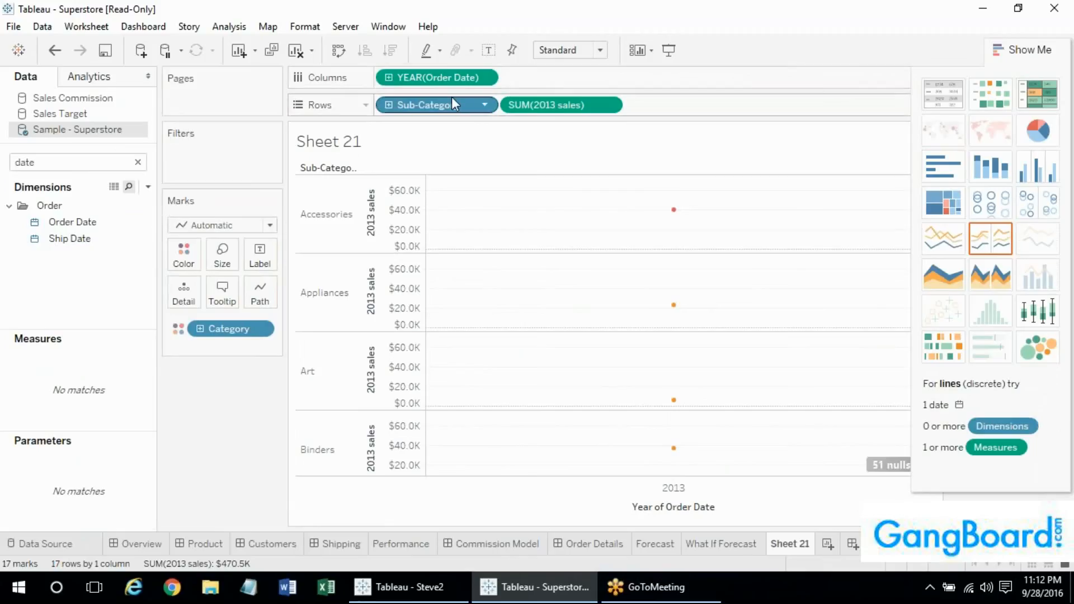
pyautogui.moveTo(452, 101); pyautogui.dragTo(251, 372)
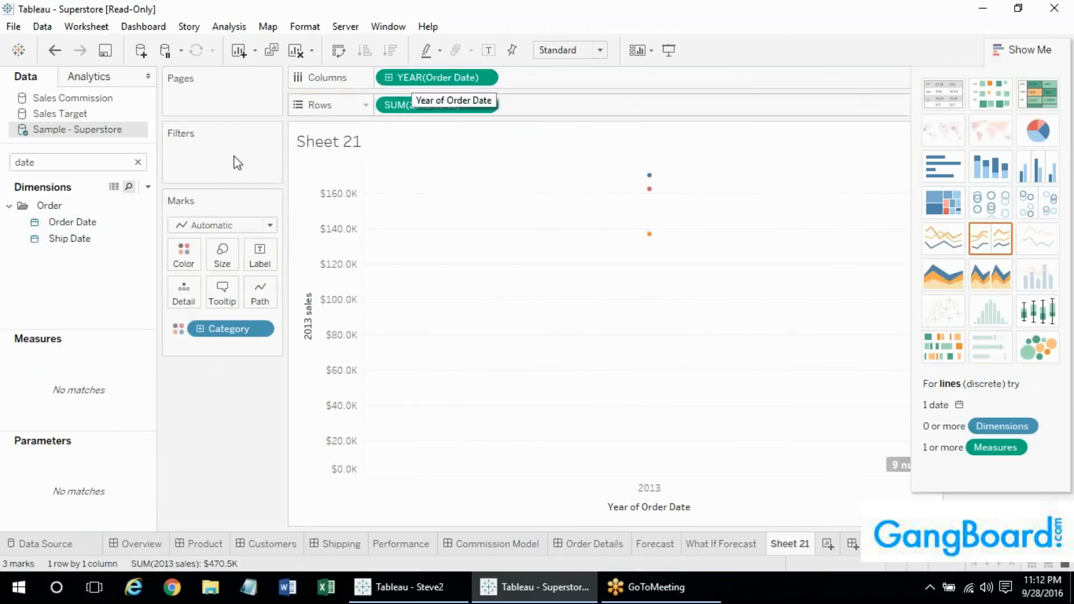
pyautogui.moveTo(89, 223); pyautogui.dragTo(416, 77)
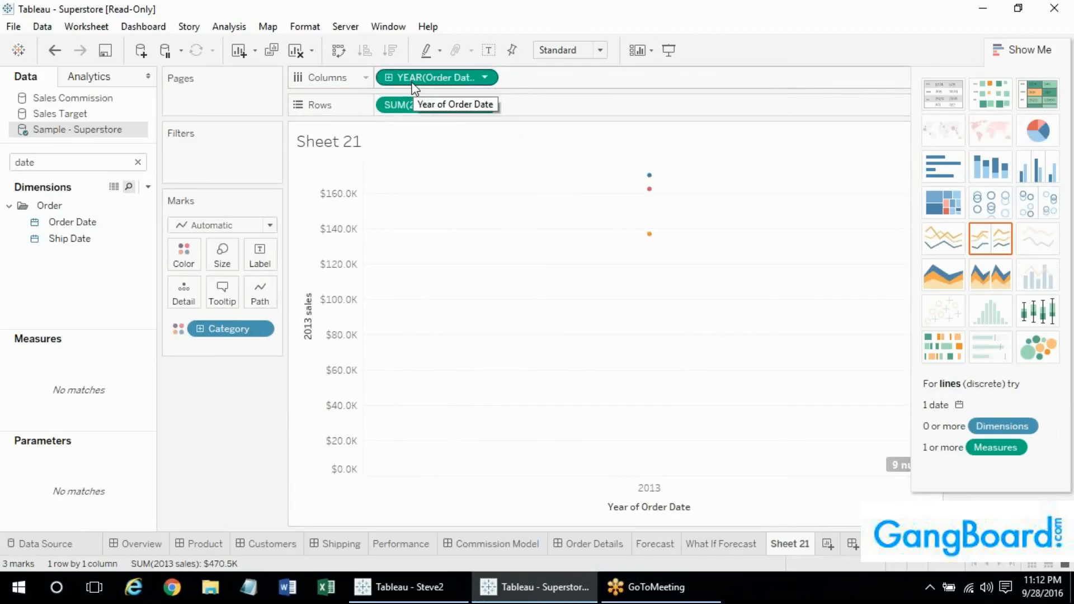
# Set Order Date on columns to the continuous Day level and hide Show Me
pyautogui.rightClick(413, 84)
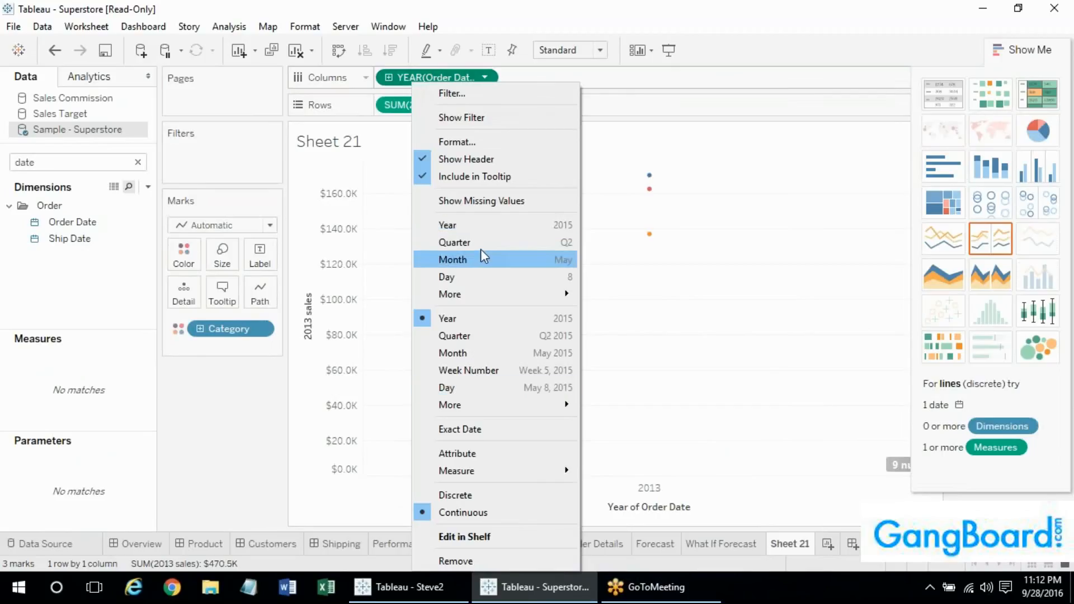
pyautogui.moveTo(473, 407)
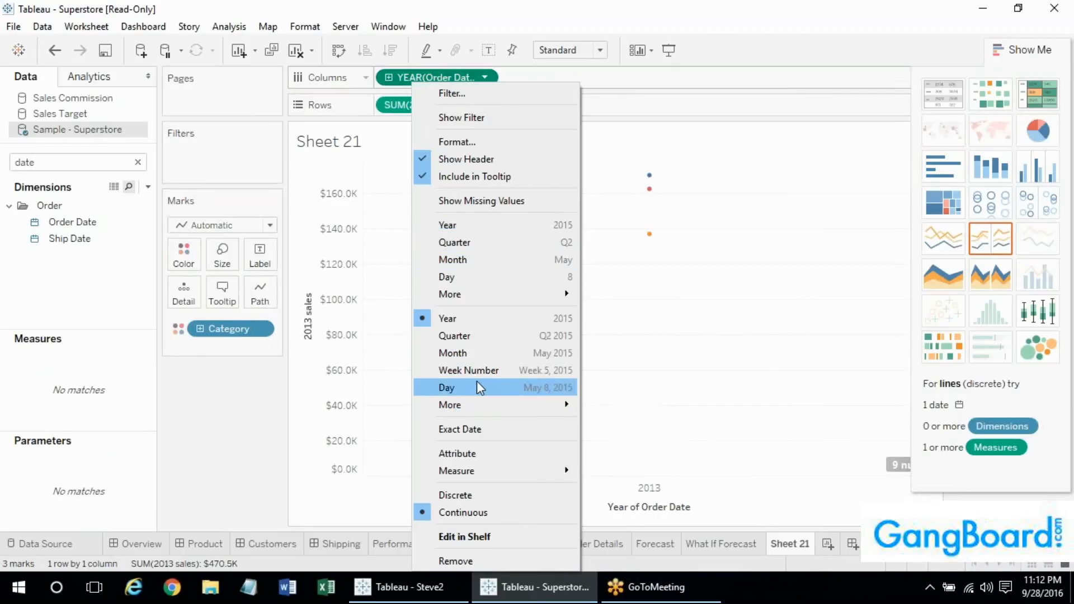
pyautogui.moveTo(543, 296)
pyautogui.click(555, 392)
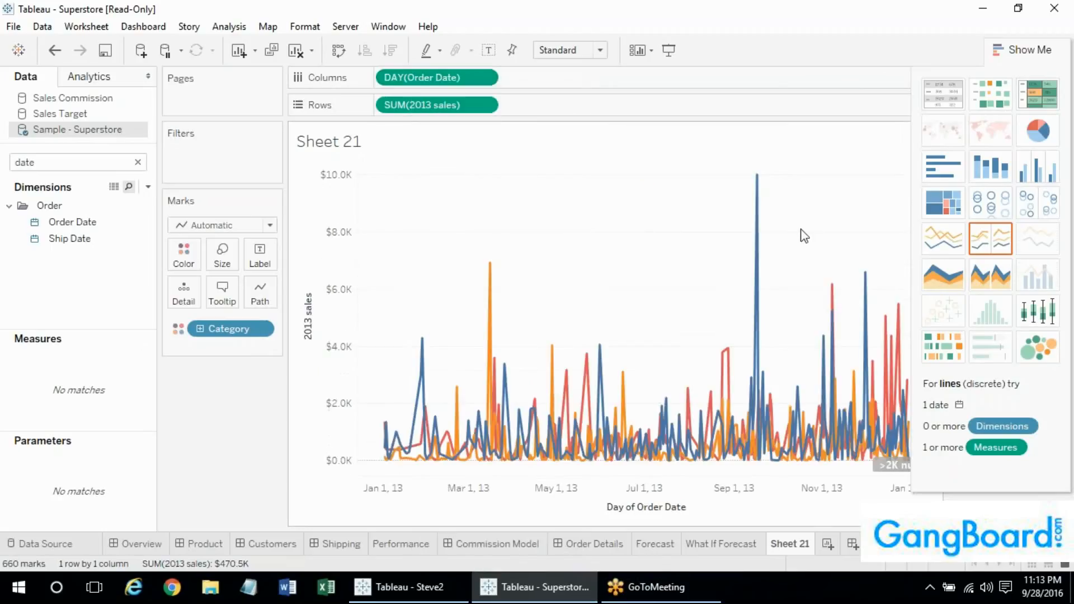
pyautogui.click(1023, 50)
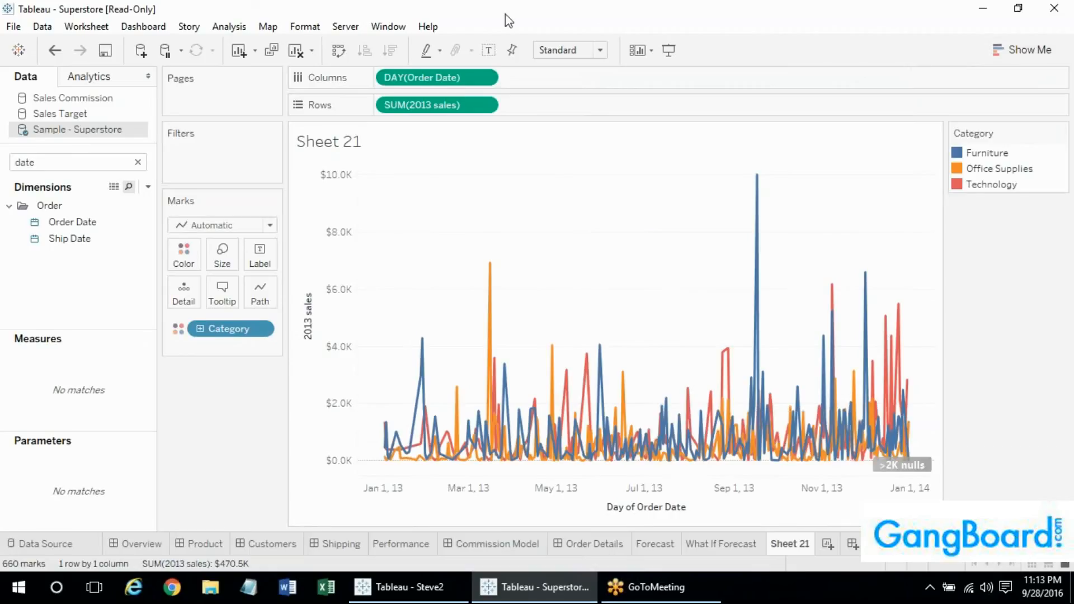
# Set Order Date on columns to the continuous Month level
pyautogui.rightClick(442, 80)
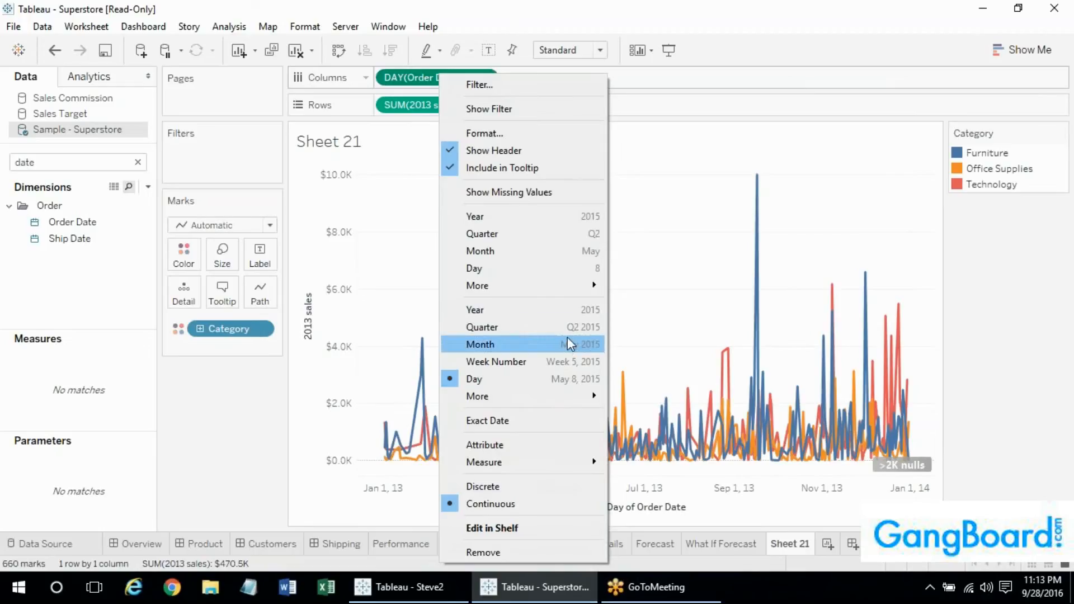
pyautogui.click(484, 346)
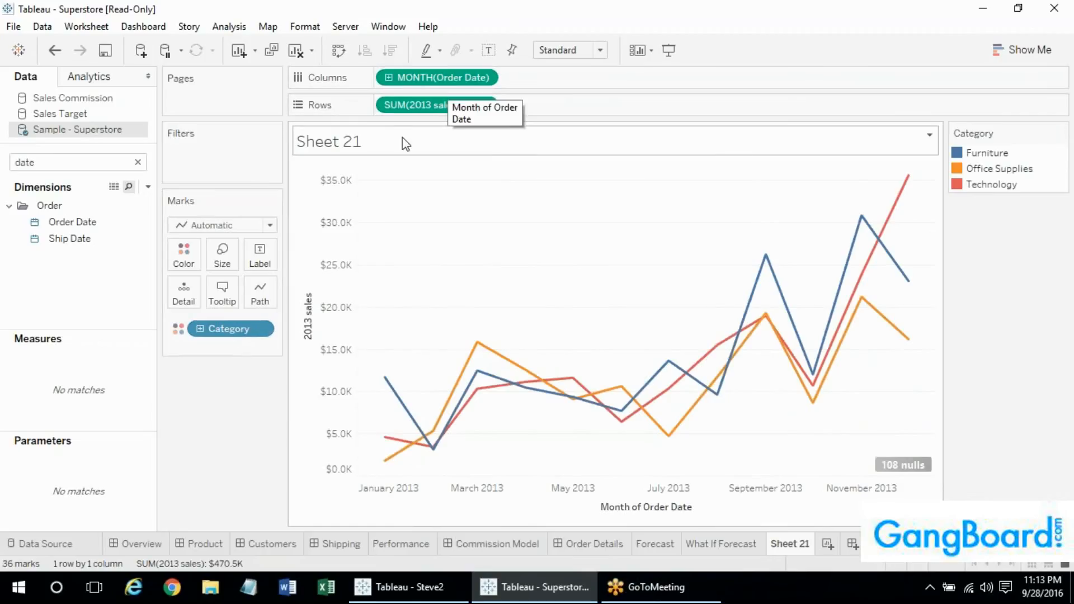
# Try filtering the null 2013 sales values out of the line chart, and undo the filter
pyautogui.rightClick(881, 459)
pyautogui.click(901, 429)
pyautogui.rightClick(899, 465)
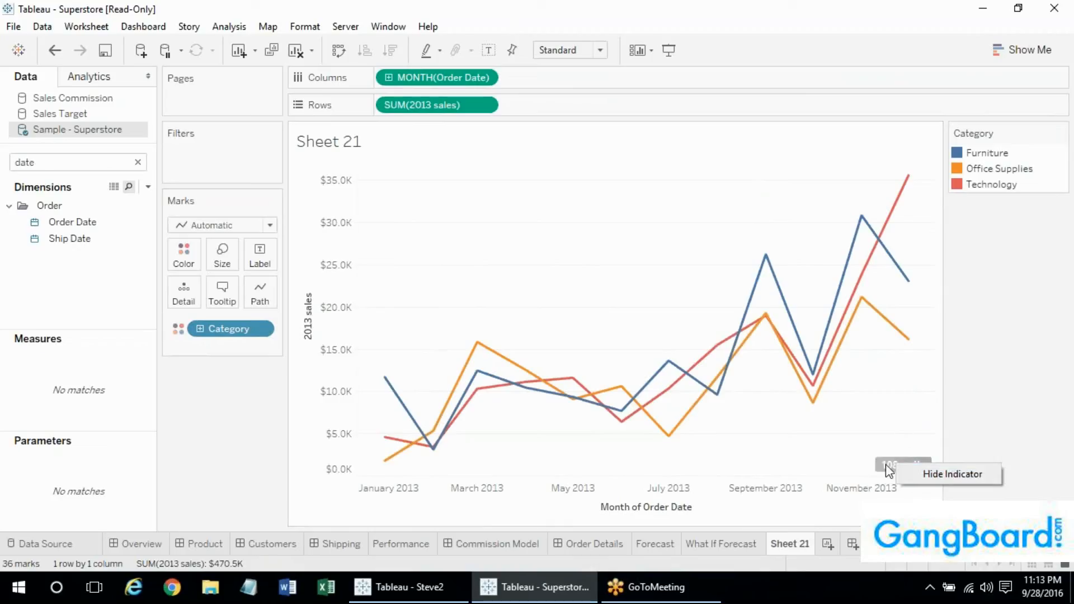
pyautogui.click(883, 464)
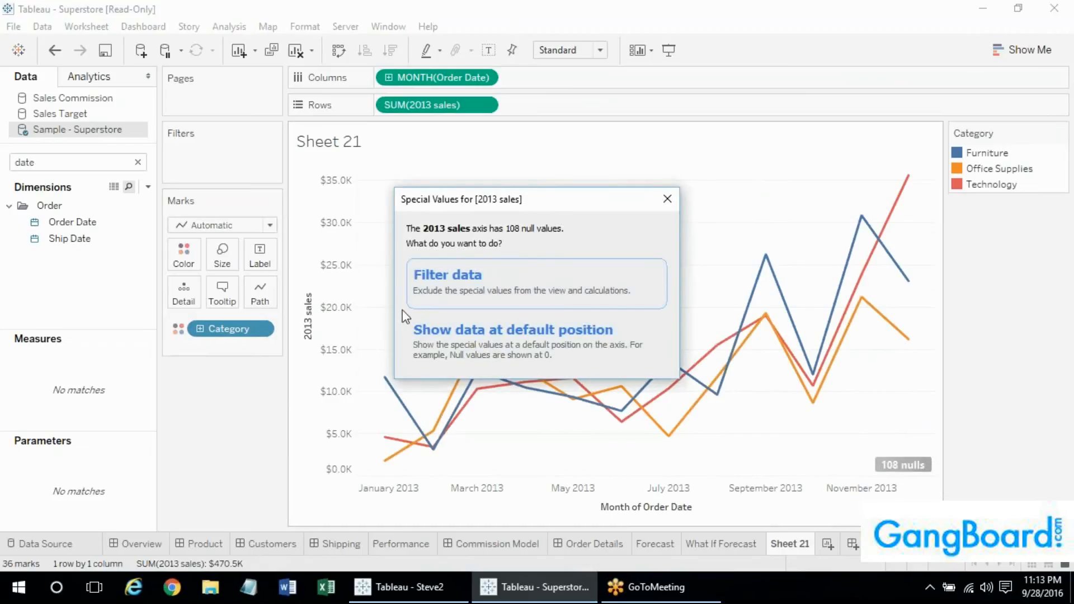
pyautogui.click(484, 281)
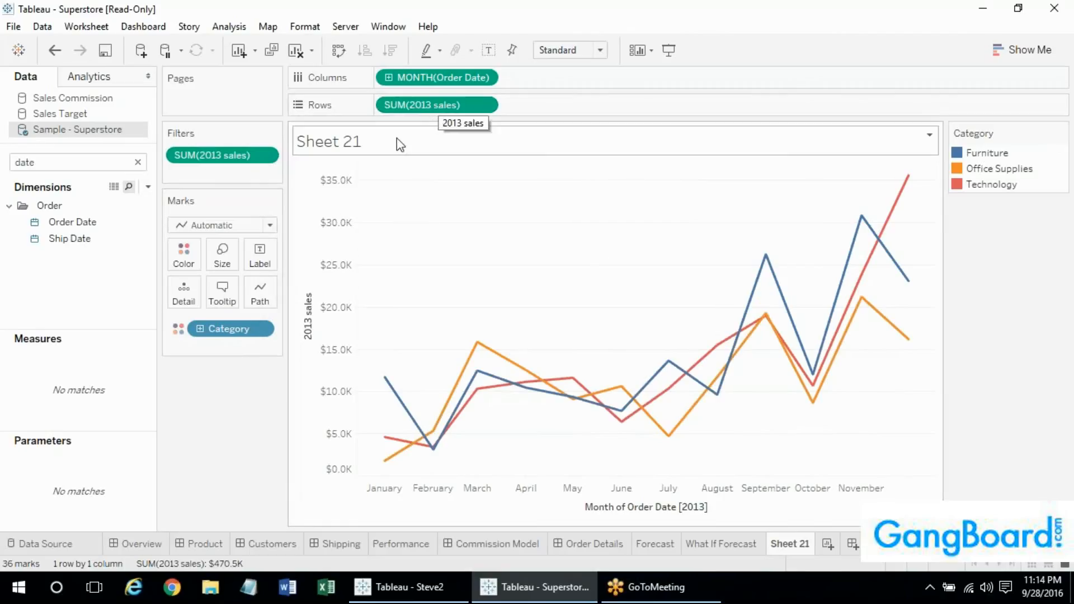
pyautogui.moveTo(303, 162); pyautogui.dragTo(362, 186)
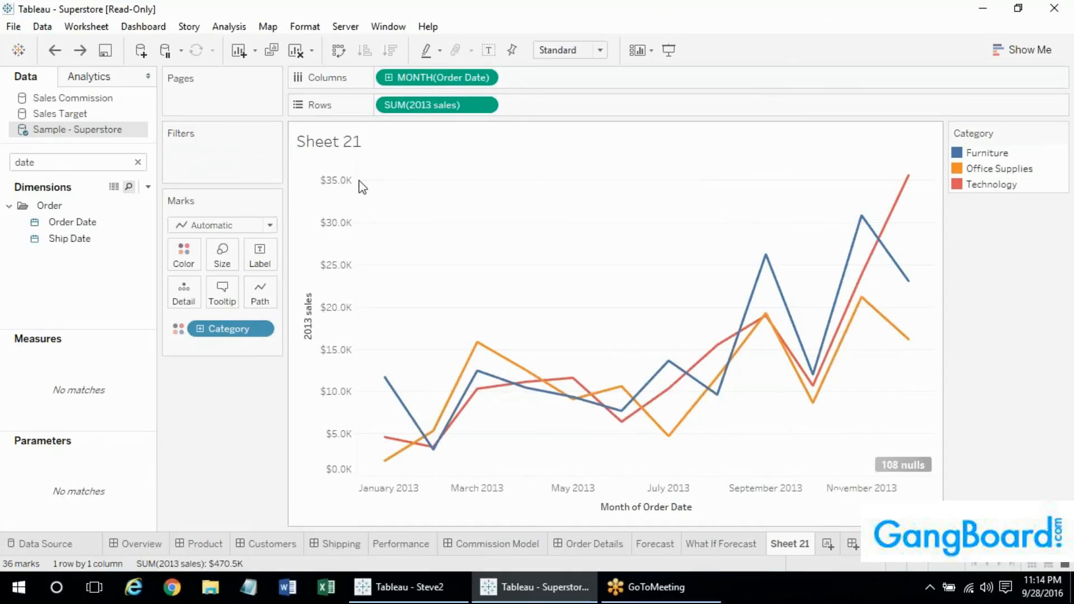
# Show the null 2013 sales values at their default position on the axis
pyautogui.click(898, 465)
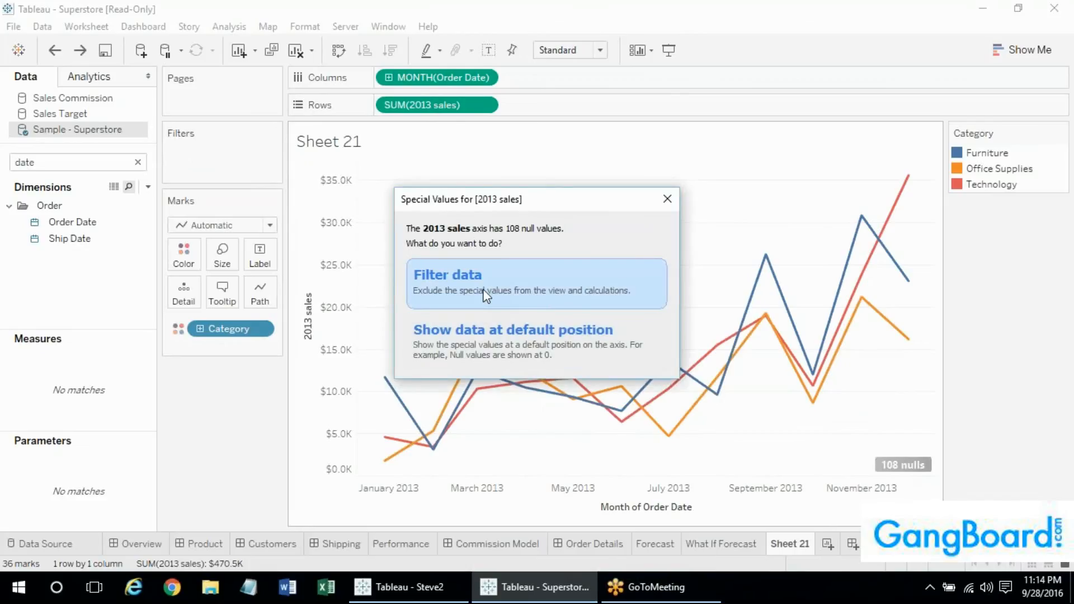
pyautogui.click(479, 356)
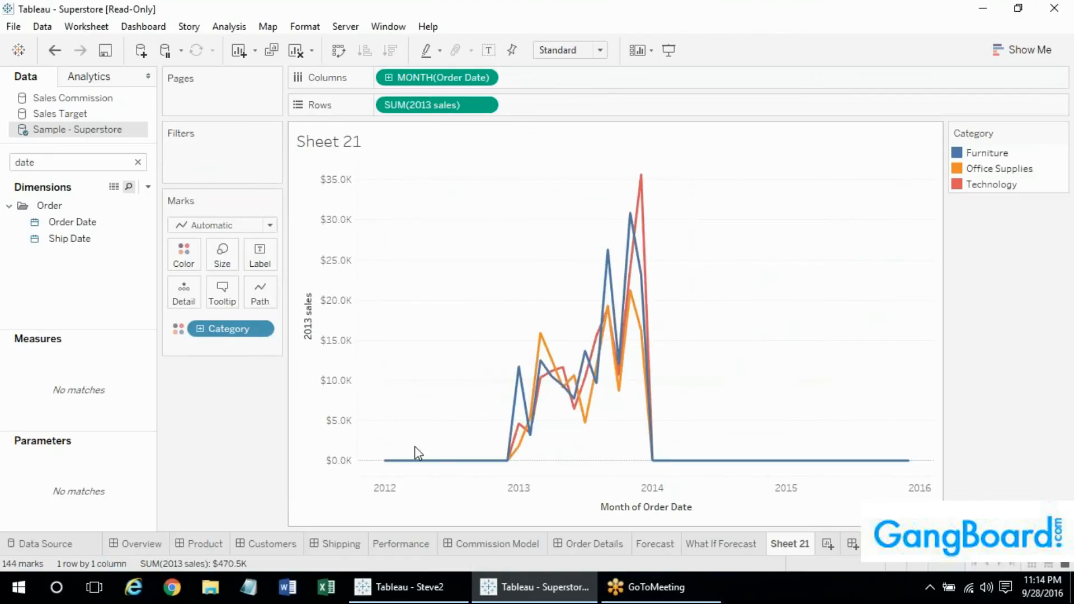
# Undo the default-position setting for the null 2013 sales values and hide the nulls indicator
pyautogui.moveTo(386, 463)
pyautogui.click(891, 464)
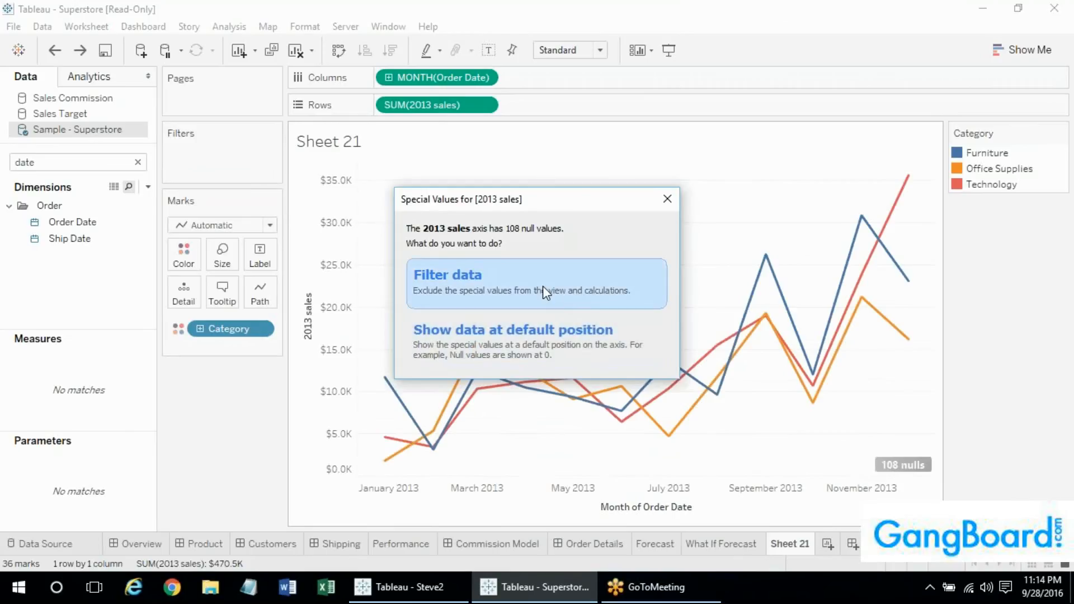
pyautogui.click(667, 198)
pyautogui.rightClick(909, 474)
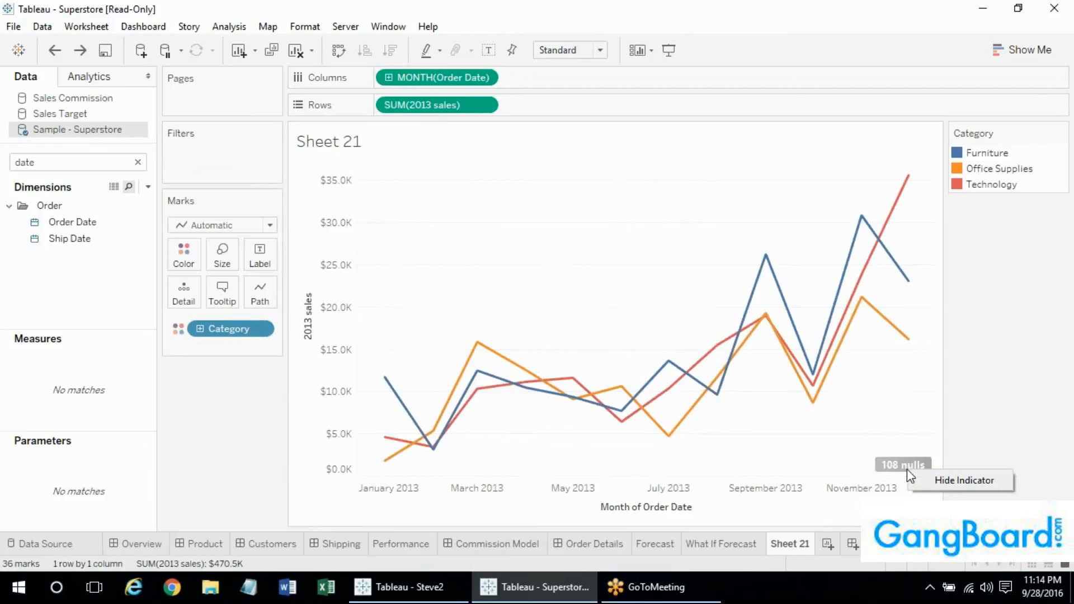
pyautogui.click(952, 480)
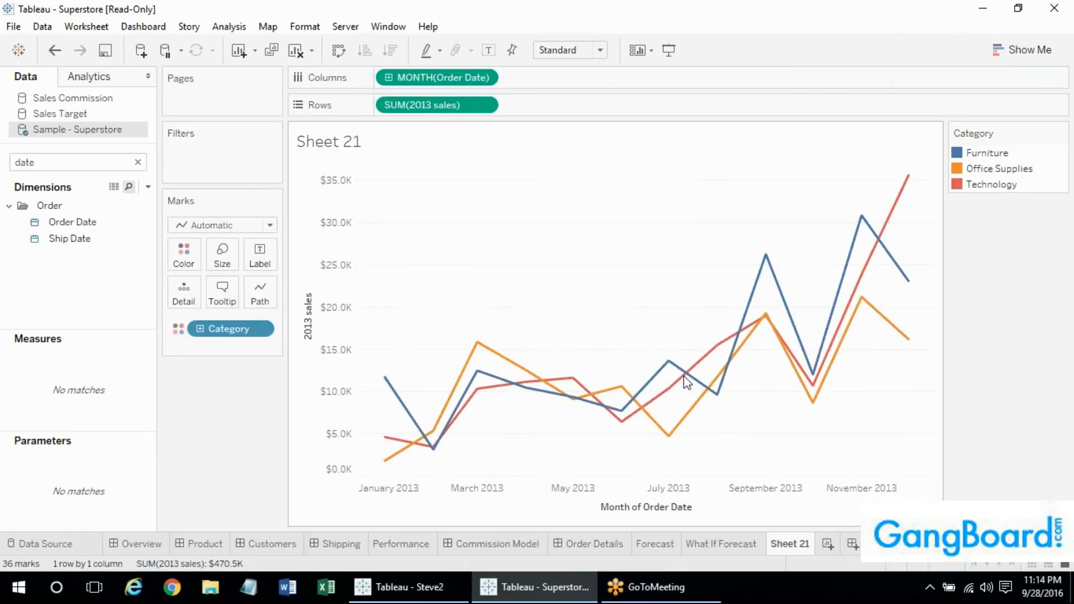
# Convert the monthly 2013 sales chart to discrete lines with Show Me
pyautogui.click(1022, 50)
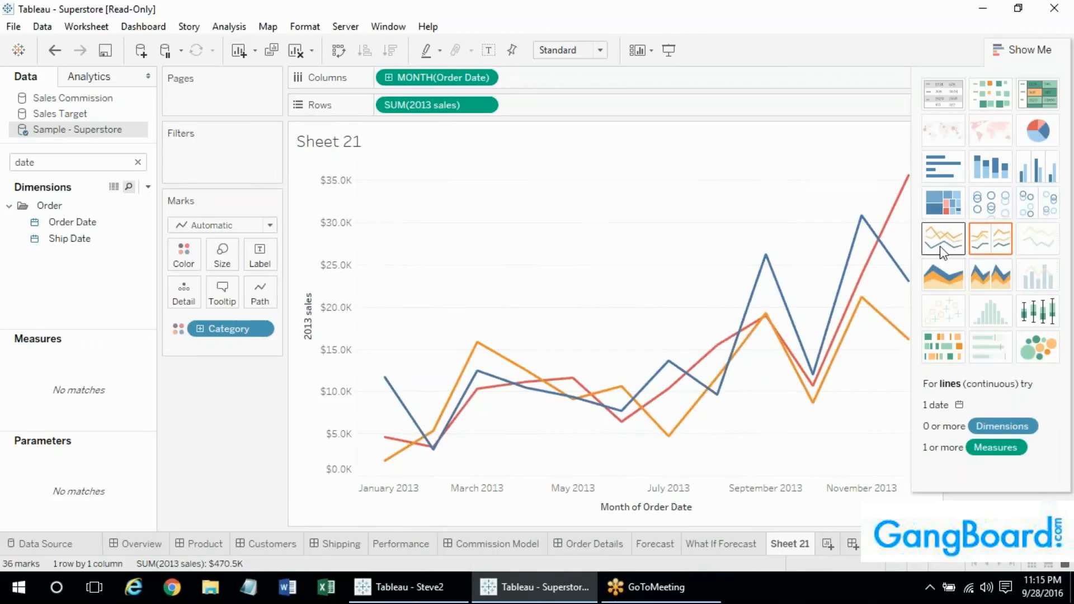
pyautogui.click(980, 251)
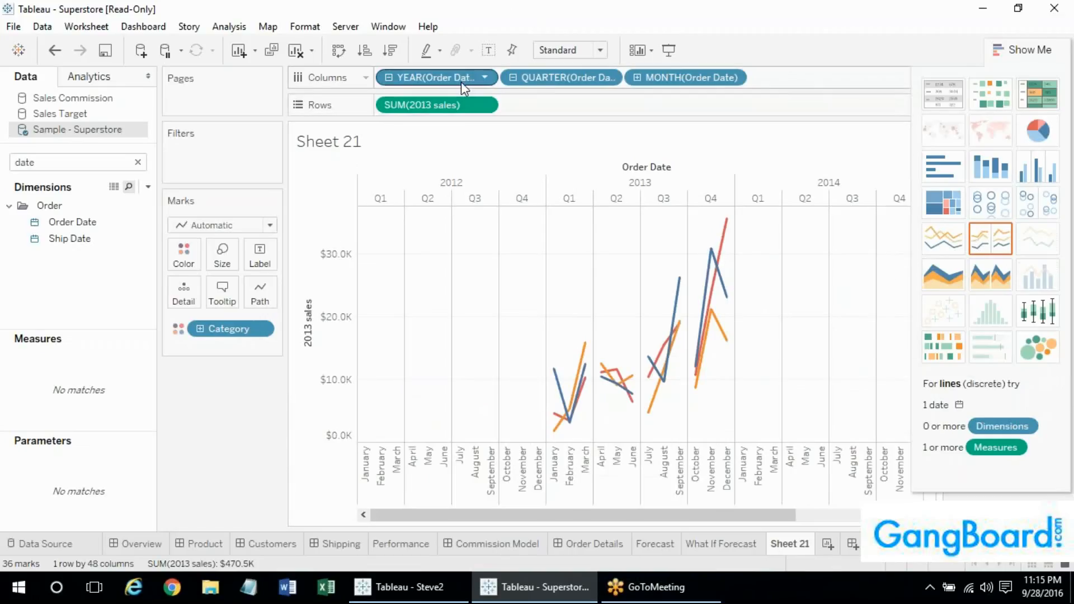
pyautogui.click(484, 77)
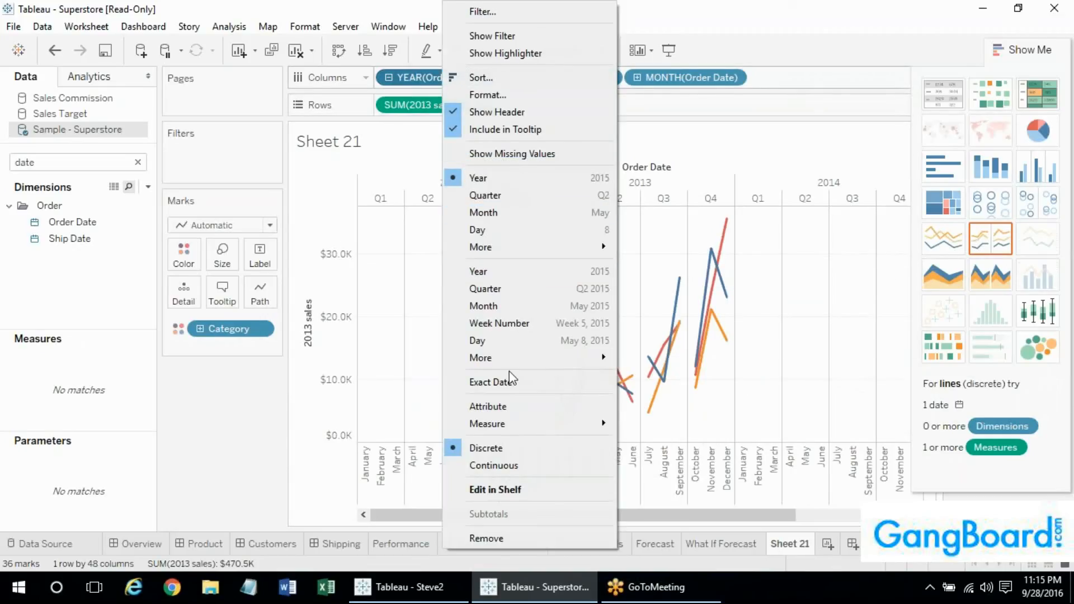
pyautogui.click(836, 23)
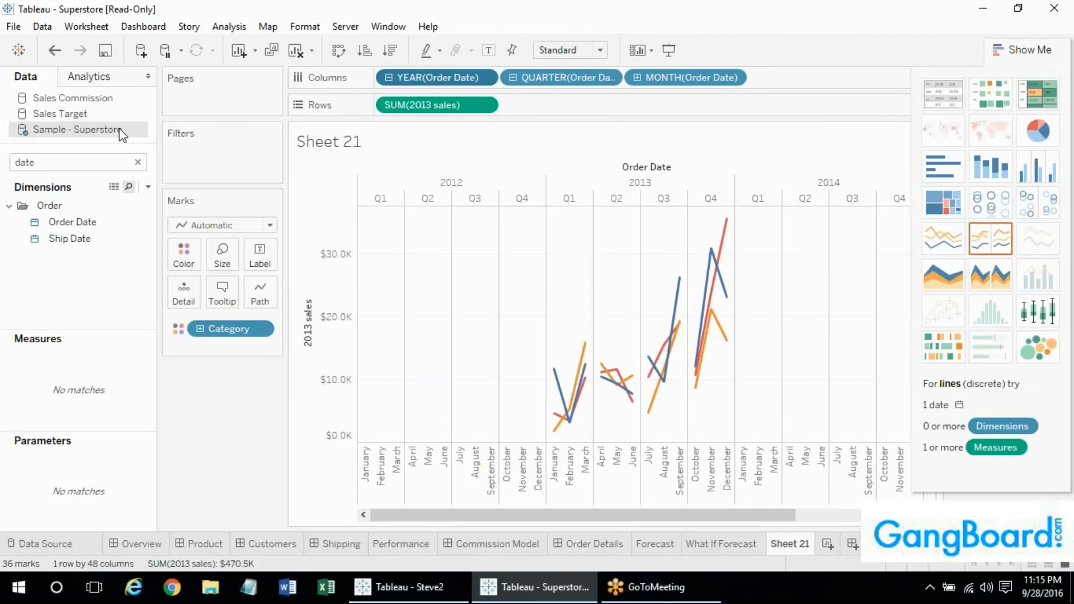
# Clear the field search and the sheet, and build a dual lines chart from Order Date, Discount and Profit with Show Me
pyautogui.click(137, 162)
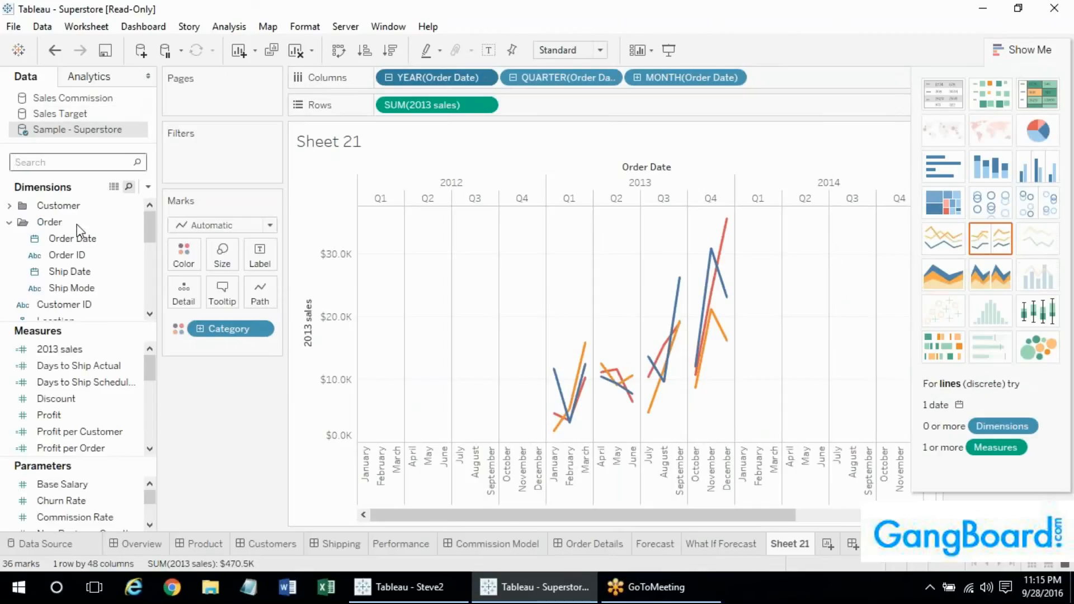
pyautogui.click(73, 241)
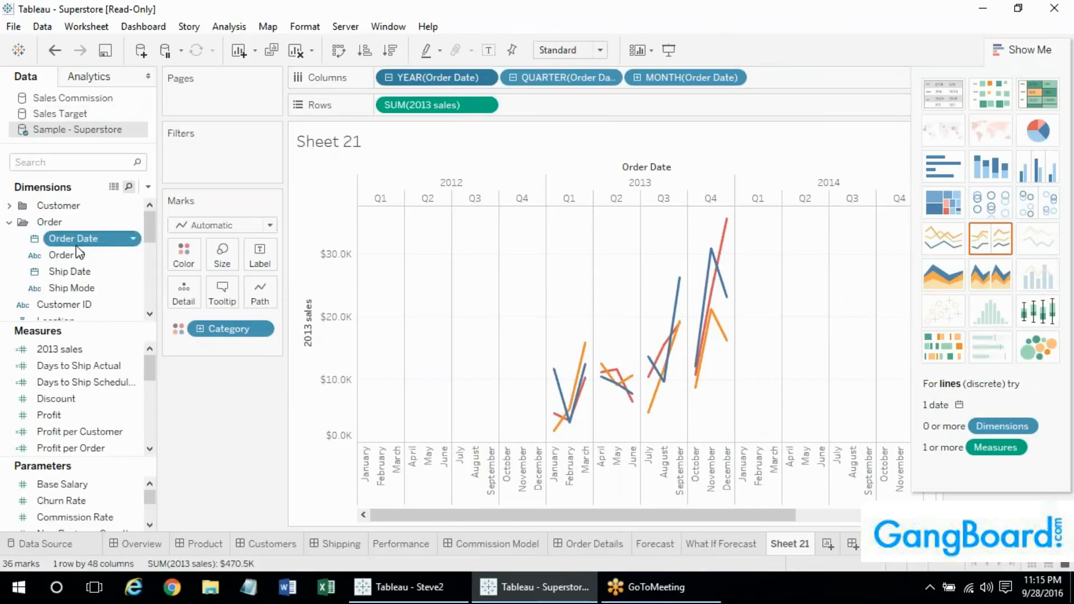
pyautogui.keyDown('ctrl'); pyautogui.click(83, 400); pyautogui.keyUp('ctrl')
pyautogui.keyDown('ctrl'); pyautogui.click(72, 413); pyautogui.keyUp('ctrl')
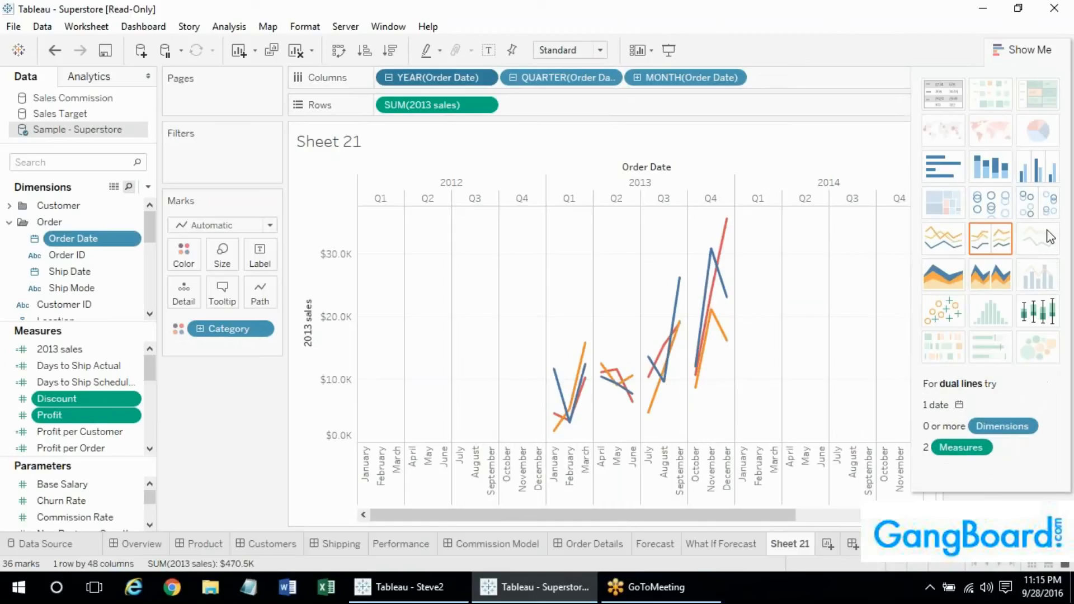
pyautogui.click(296, 51)
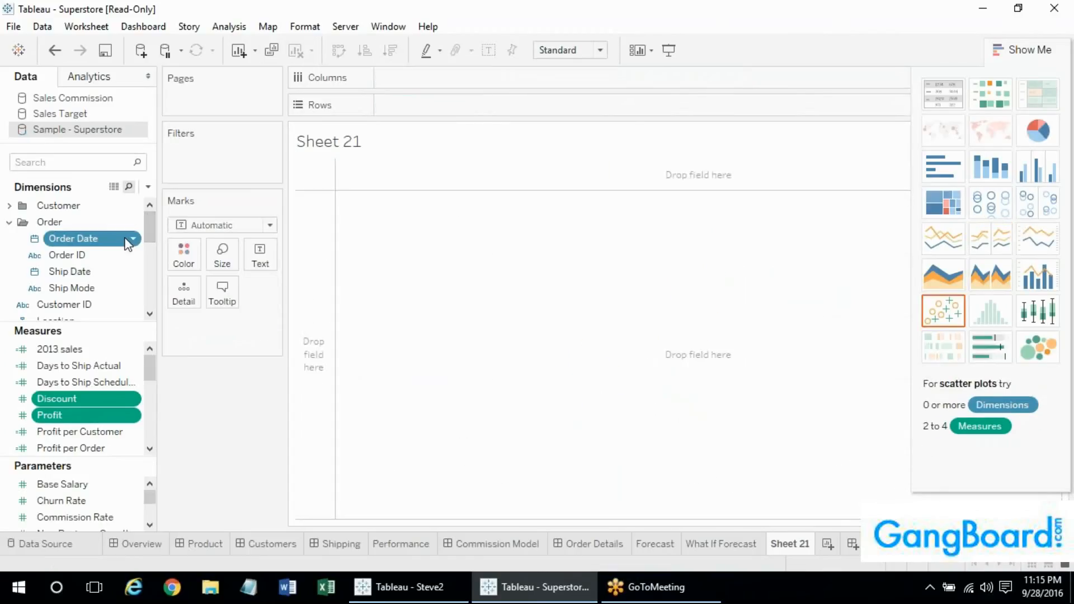
pyautogui.click(1032, 245)
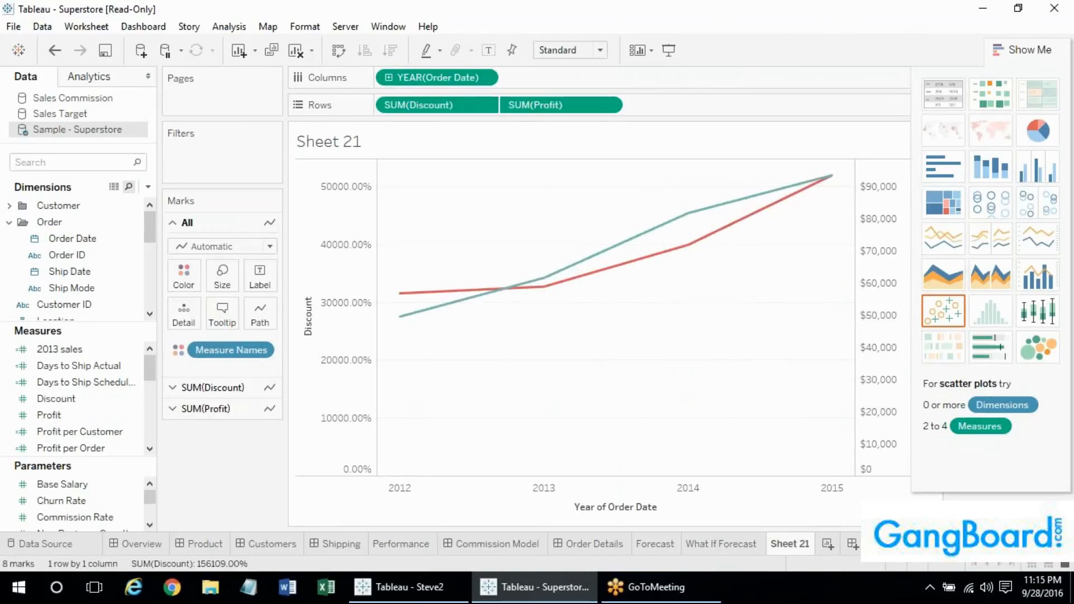
pyautogui.click(1036, 51)
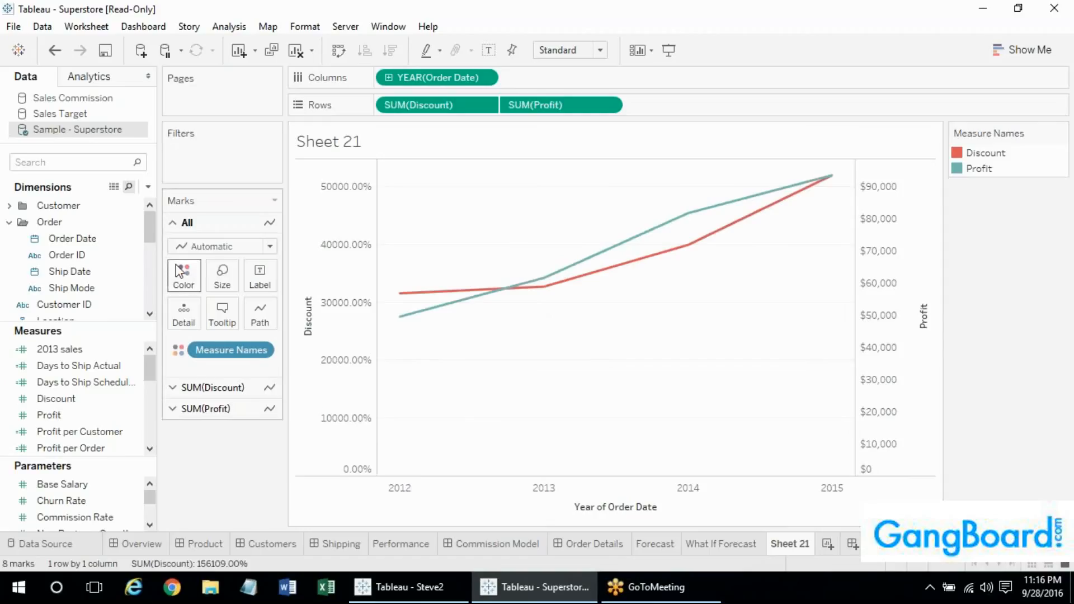
# Replace Discount with Sales on rows and synchronize the Profit axis with the Sales axis
pyautogui.moveTo(153, 376); pyautogui.dragTo(152, 397)
pyautogui.moveTo(76, 437); pyautogui.dragTo(440, 110)
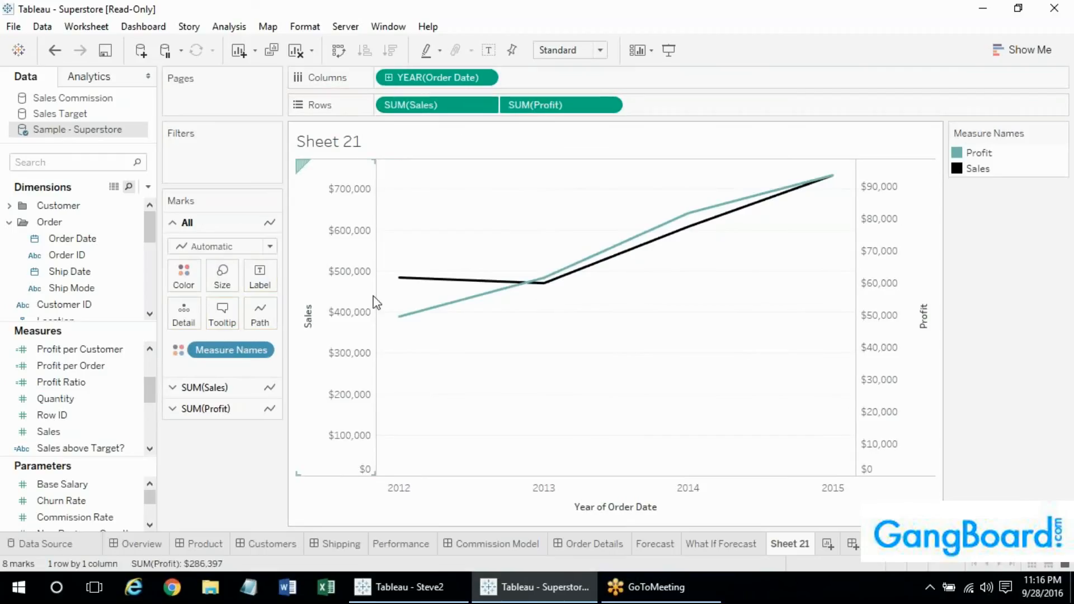
pyautogui.rightClick(894, 300)
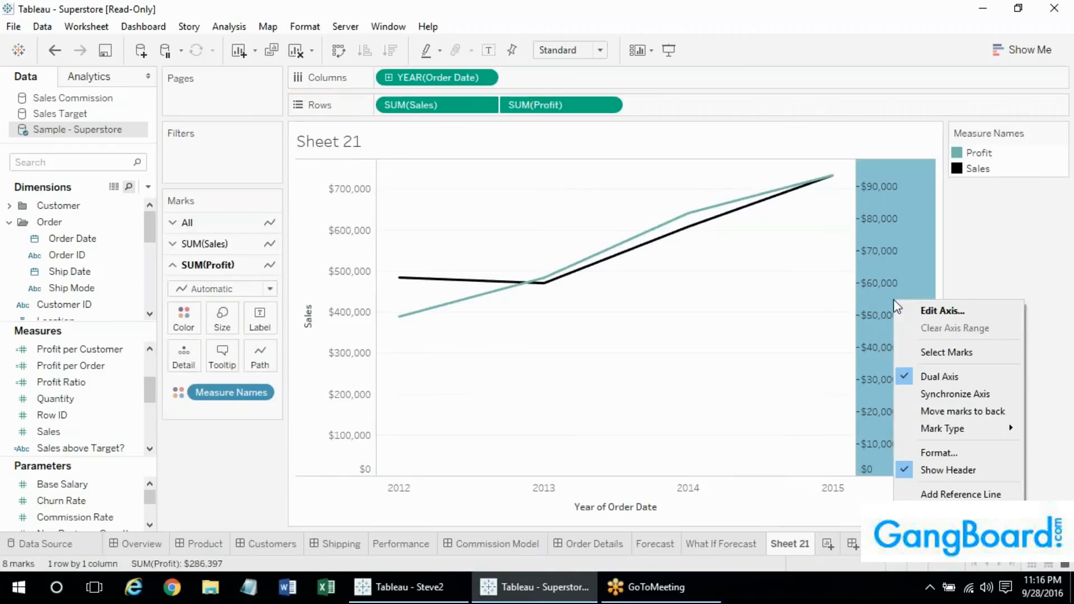
pyautogui.click(940, 393)
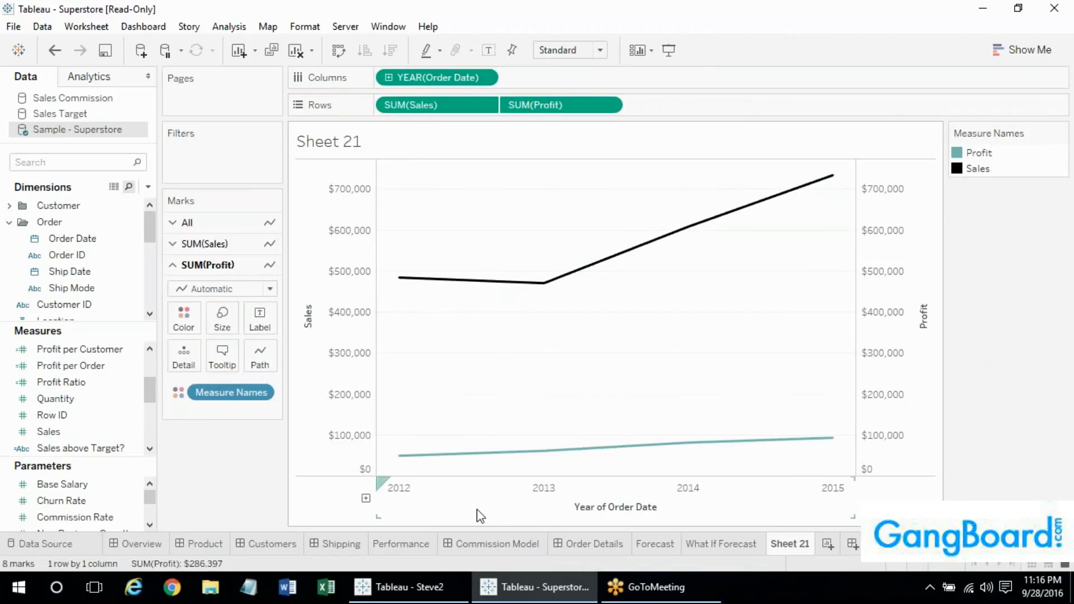
# Set Order Date in the Sales and Profit dual lines chart to the continuous Month level
pyautogui.moveTo(697, 446)
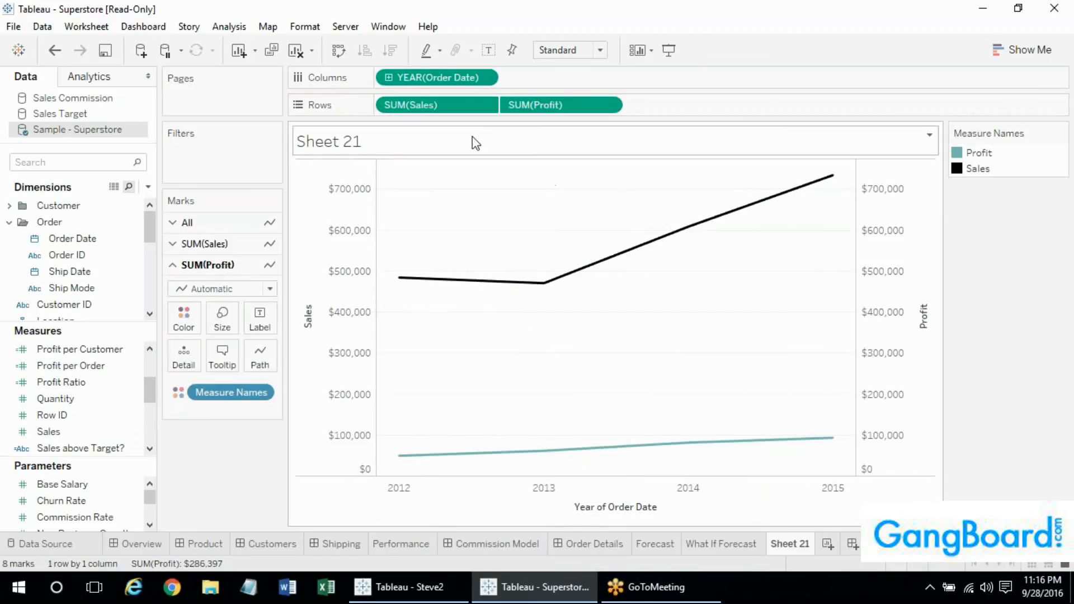
pyautogui.rightClick(448, 78)
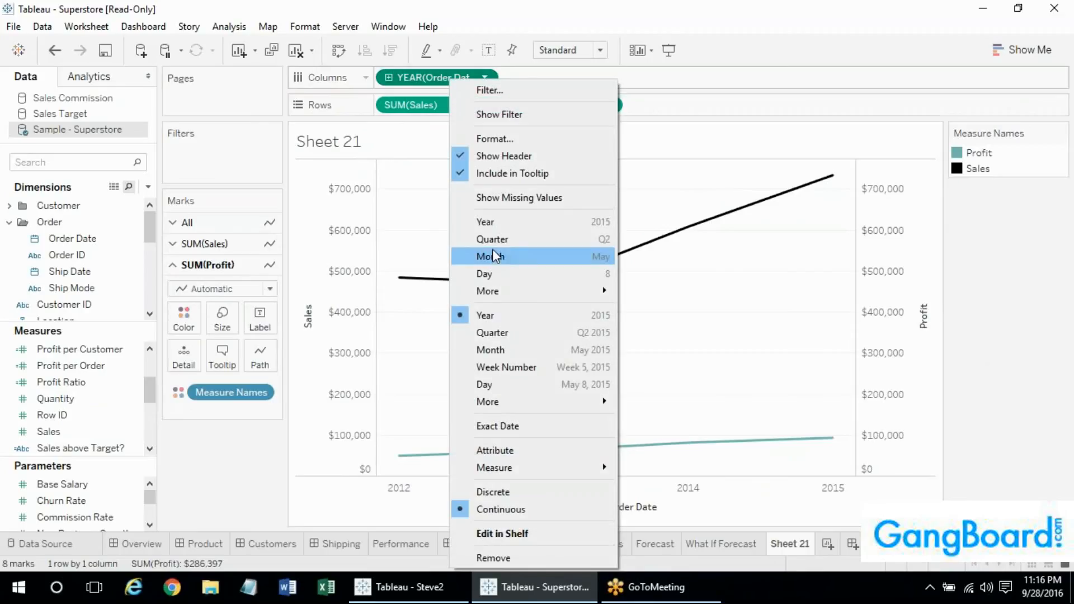
pyautogui.click(501, 351)
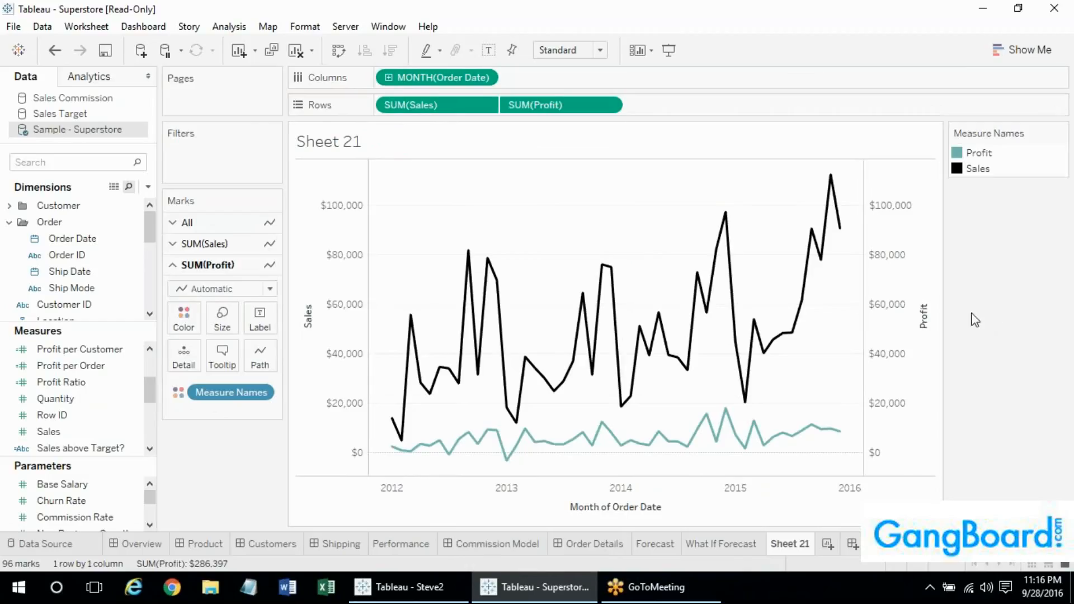
# Convert the chart to a continuous area chart with Show Me and color the Sales areas by Ship Mode
pyautogui.click(1023, 51)
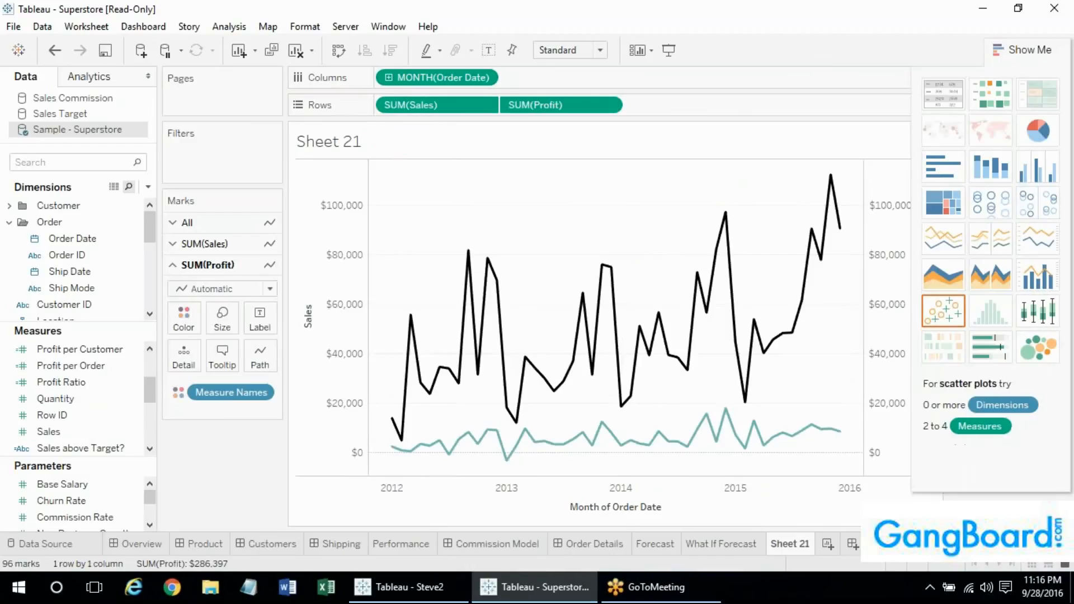
pyautogui.click(938, 286)
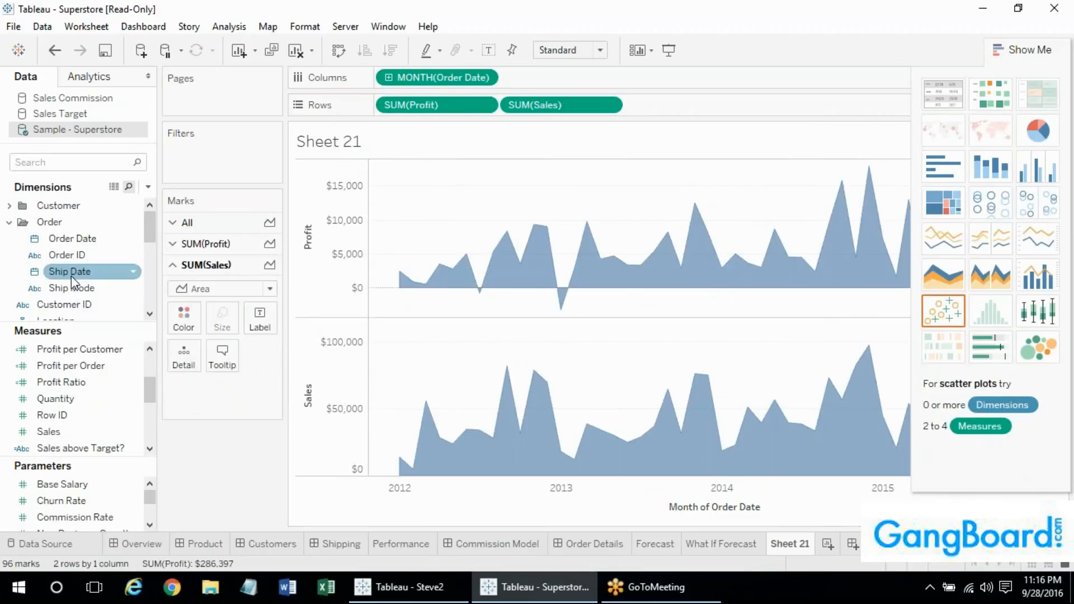
pyautogui.moveTo(72, 279); pyautogui.dragTo(184, 316)
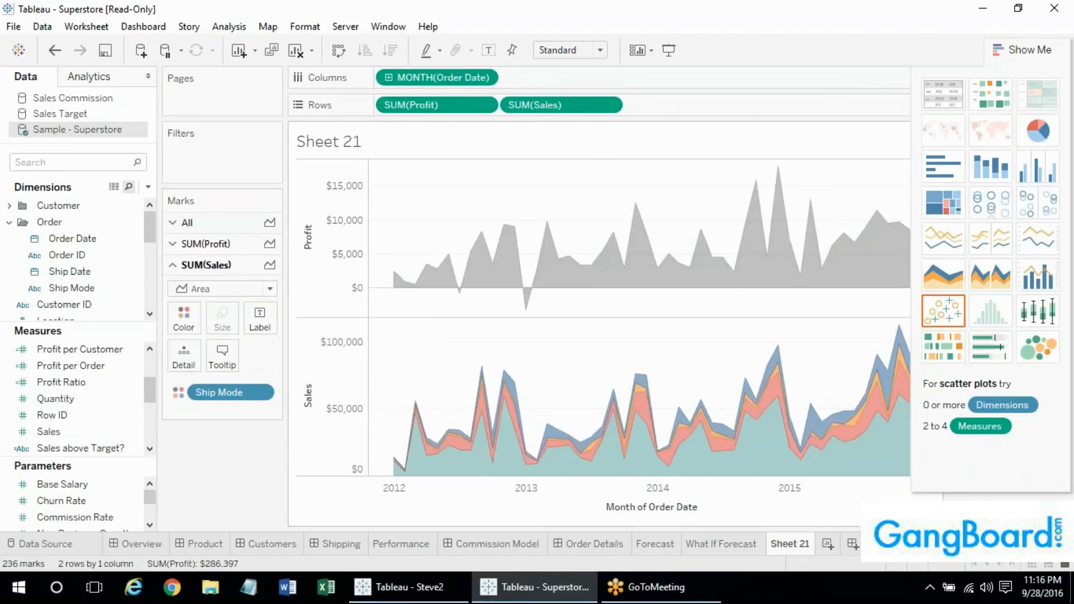
pyautogui.click(1027, 44)
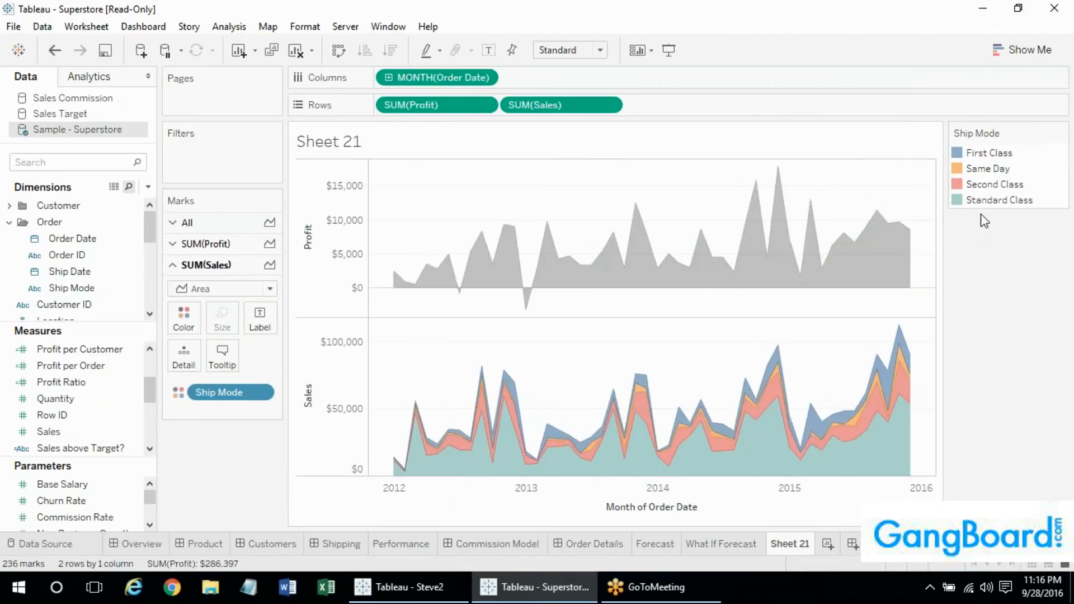
pyautogui.moveTo(746, 450)
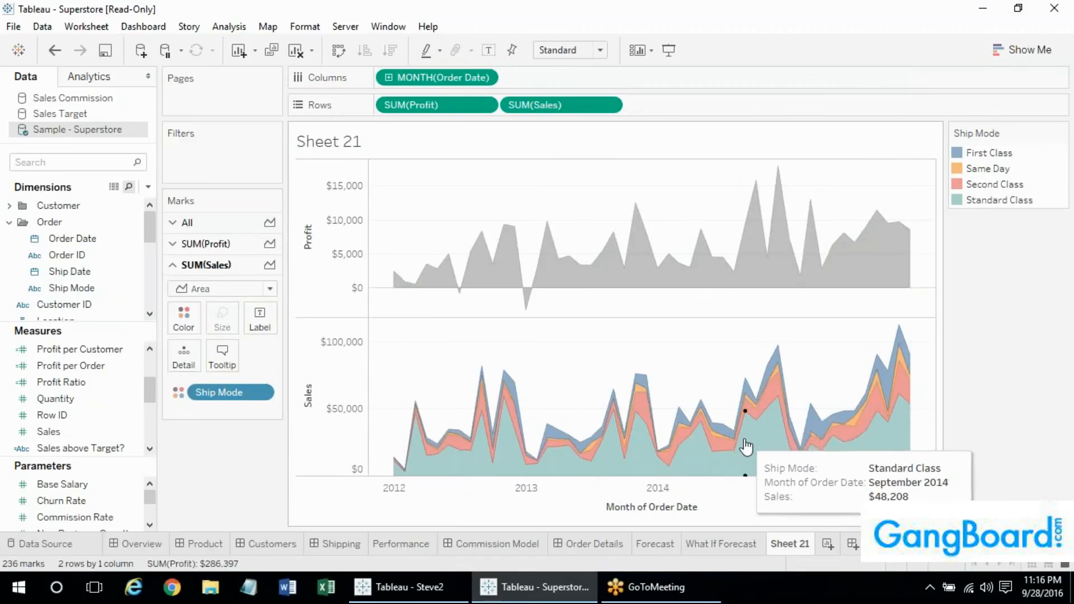
pyautogui.moveTo(750, 394)
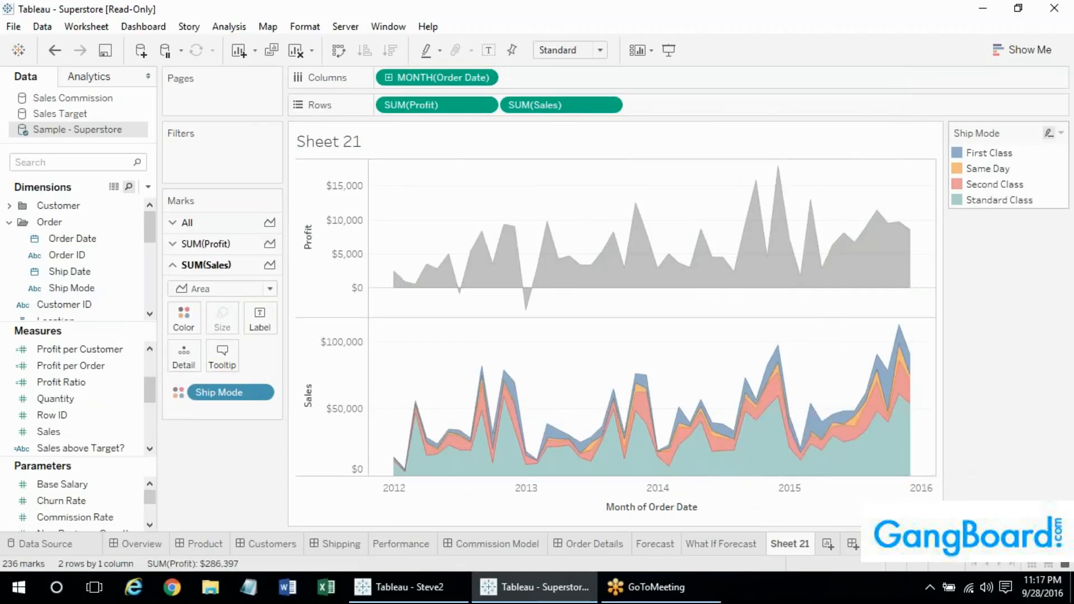
# Undo the Ship Mode coloring and convert the chart to a dual combination of Profit bars and a Sales line
pyautogui.hotkey('ctrl', 'z')
pyautogui.click(1022, 49)
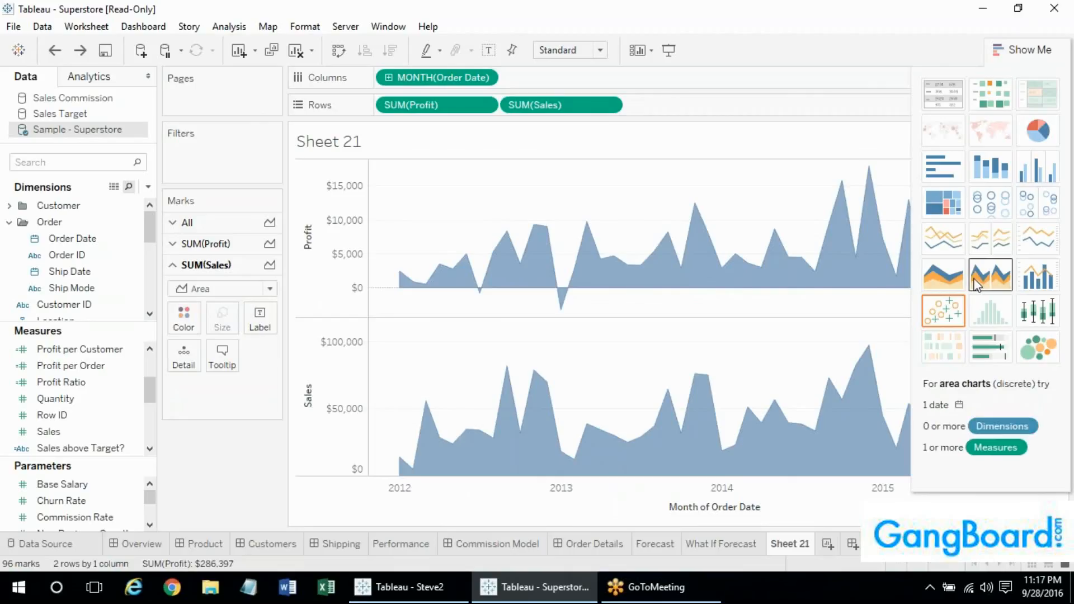
pyautogui.click(1038, 283)
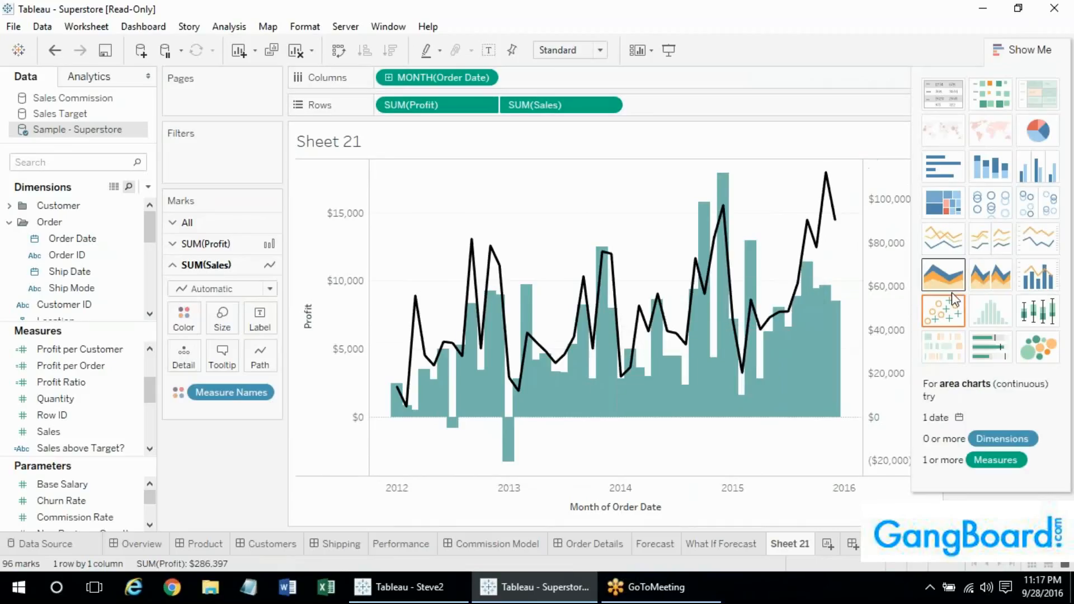
# Convert the chart to a scatter plot of Sales against Profit and move the Order Date month from columns to Detail
pyautogui.click(953, 320)
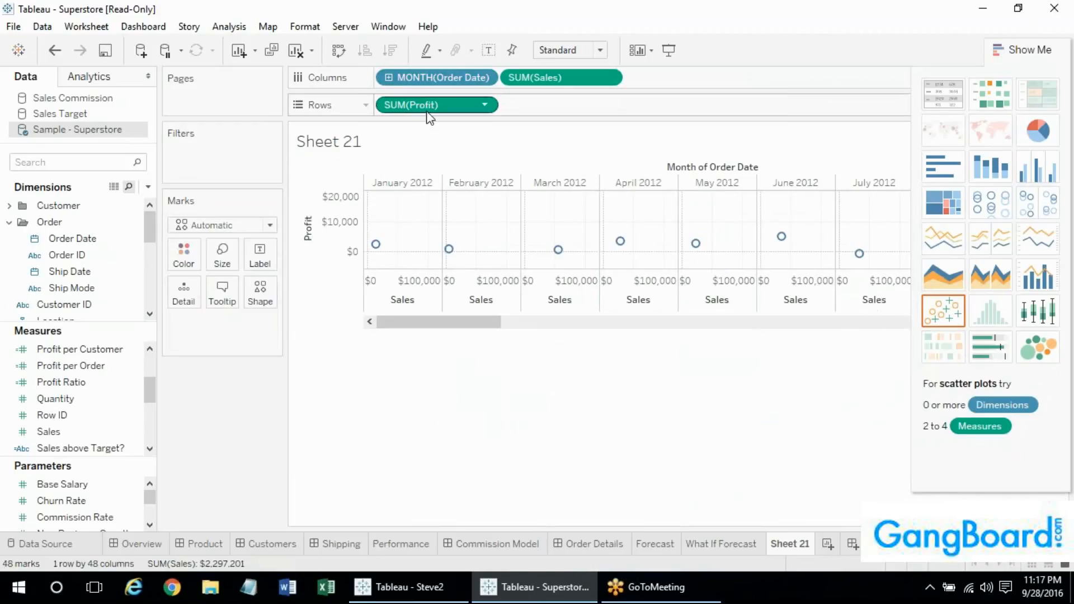
pyautogui.moveTo(432, 74); pyautogui.dragTo(187, 291)
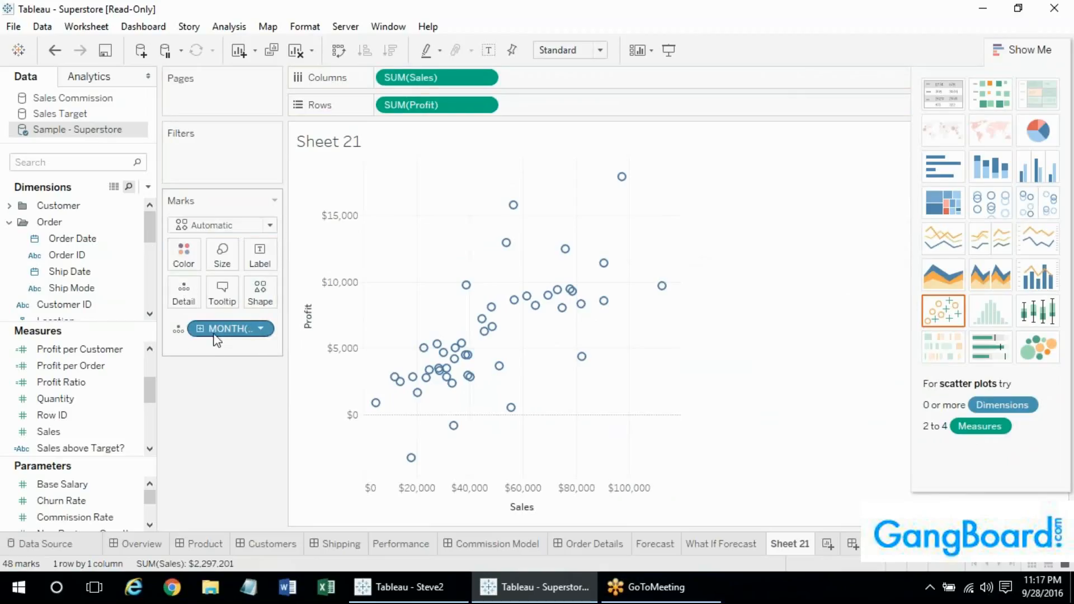
# Replace the Order Date month on Detail with Customer Name from the Customer folder
pyautogui.moveTo(214, 334); pyautogui.dragTo(211, 408)
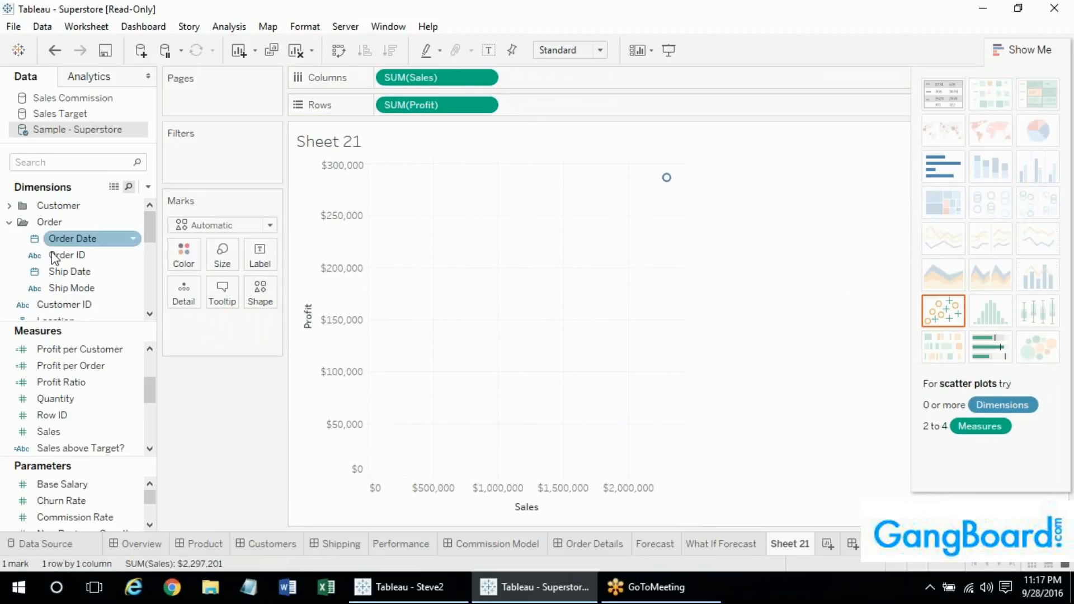
pyautogui.moveTo(146, 234)
pyautogui.mouseDown()
pyautogui.moveTo(147, 270)
pyautogui.moveTo(142, 227)
pyautogui.mouseUp()
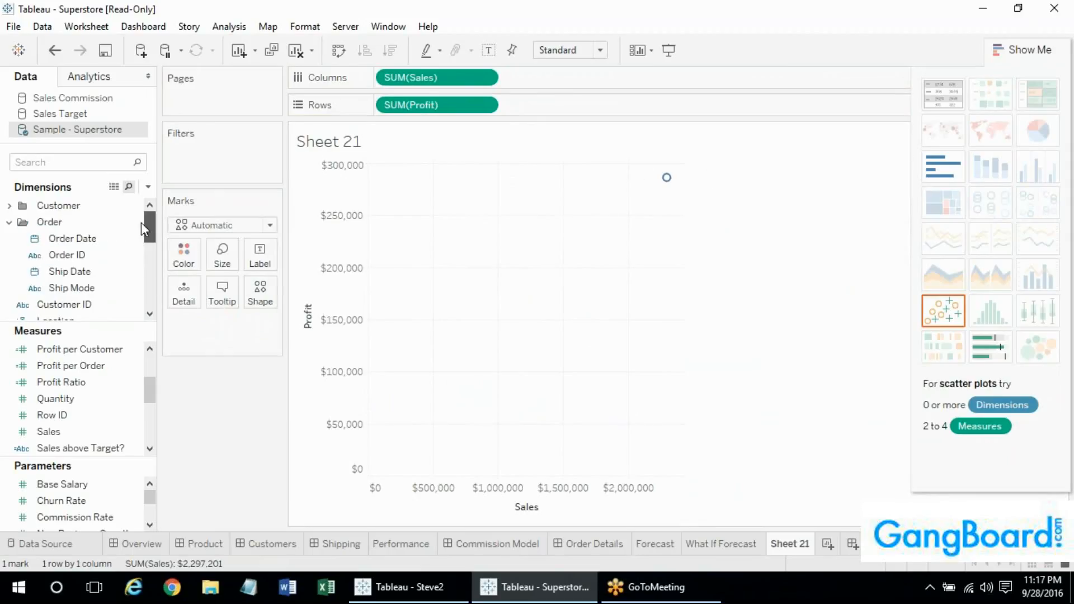
pyautogui.click(9, 206)
pyautogui.moveTo(84, 222); pyautogui.dragTo(184, 294)
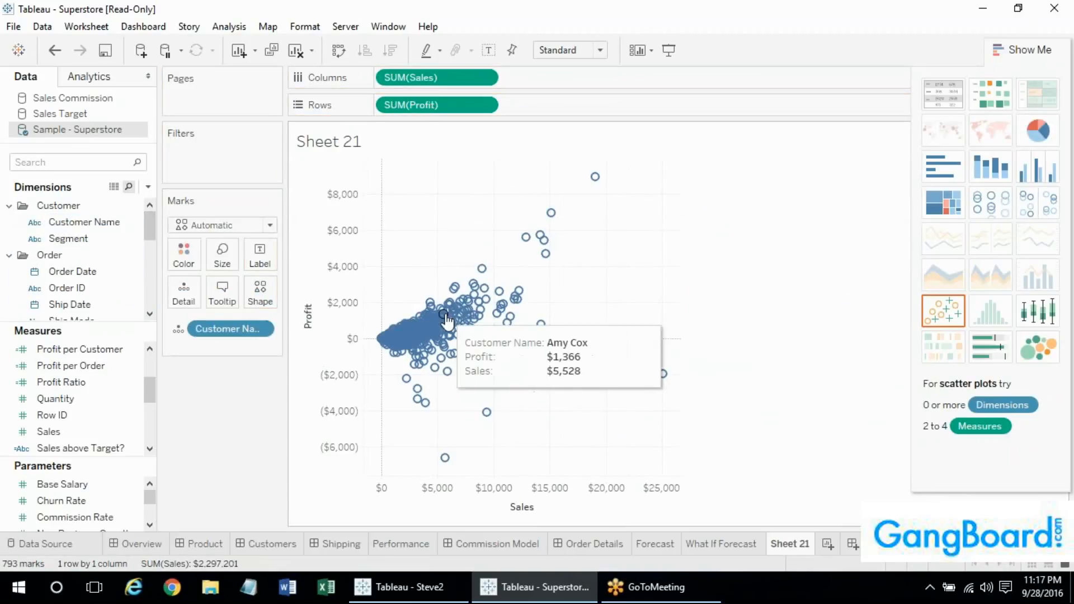
pyautogui.click(234, 223)
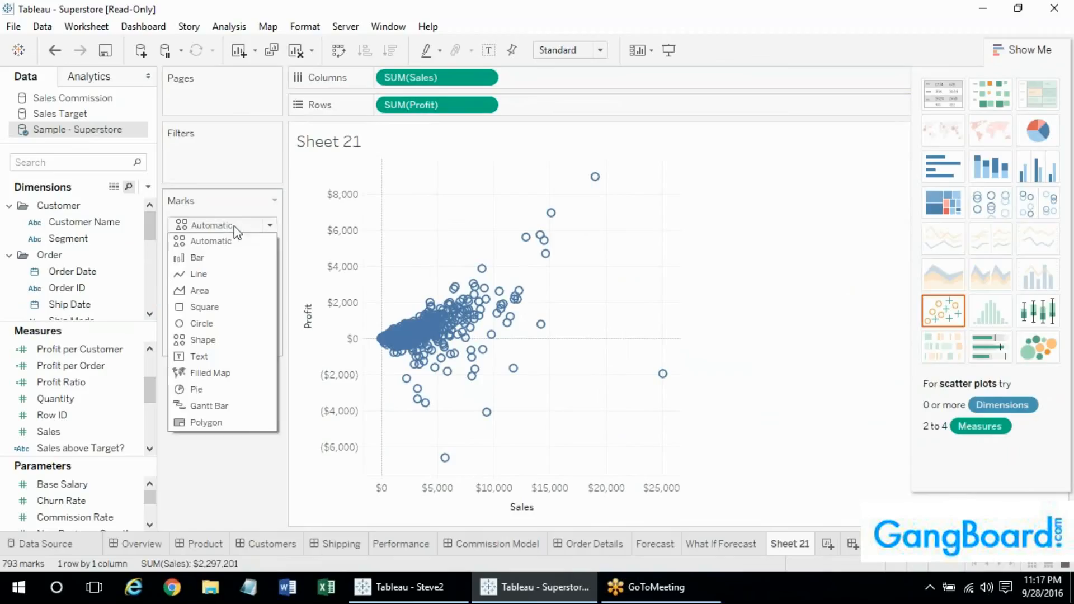
pyautogui.click(245, 227)
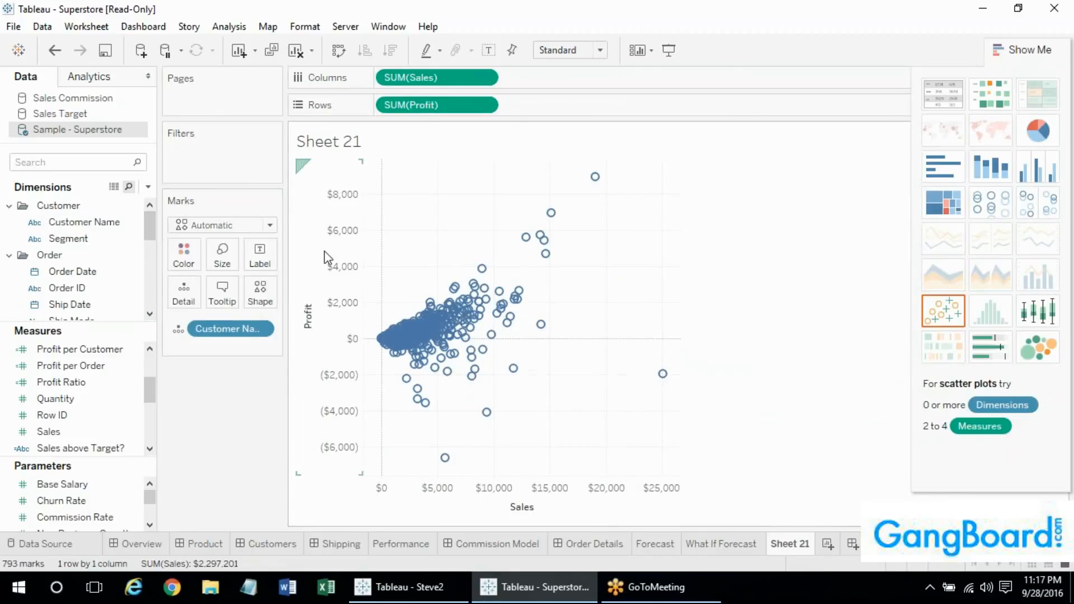
pyautogui.moveTo(463, 345)
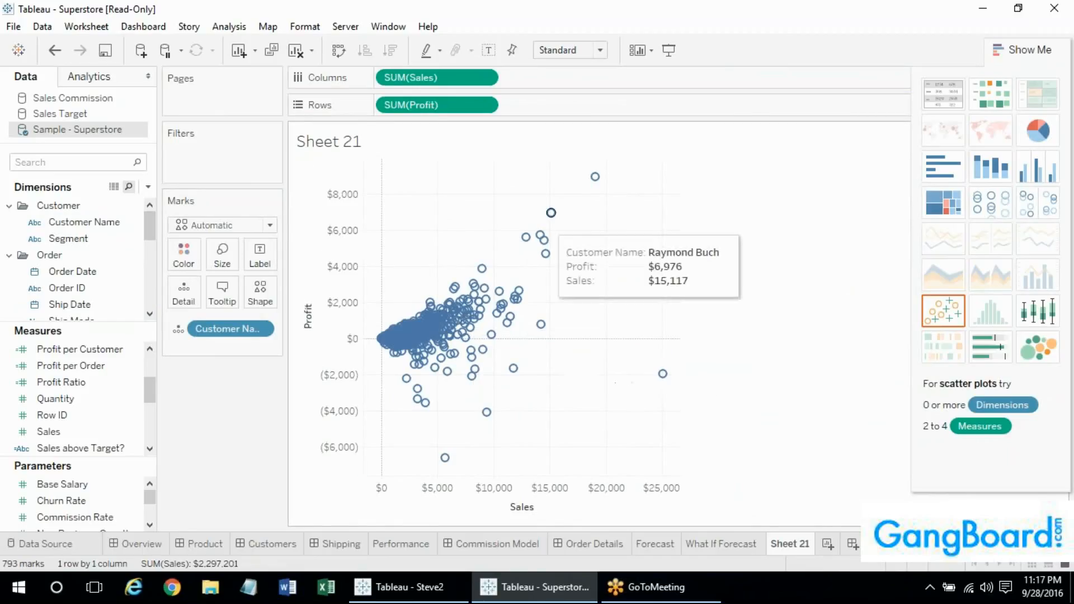
# Change the scatter plot's marks to circles with a black border and 61% transparency
pyautogui.click(179, 226)
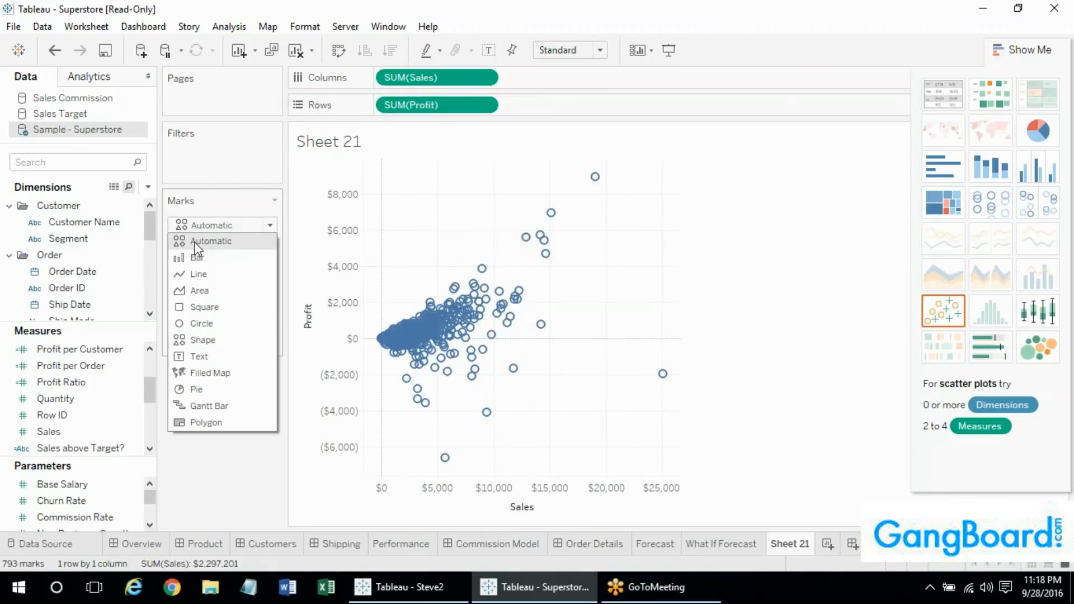
pyautogui.click(207, 325)
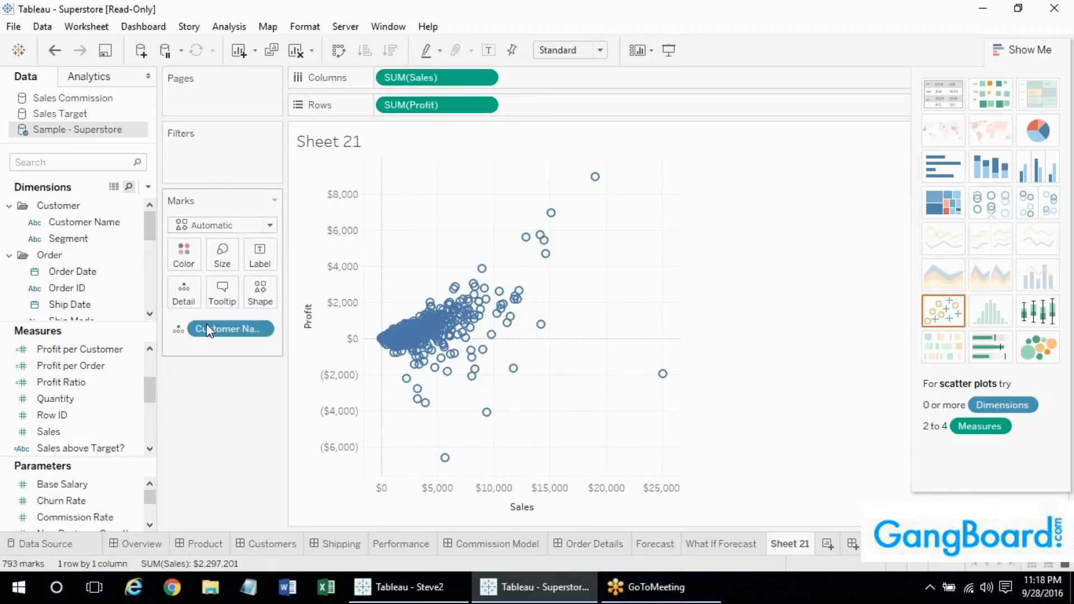
pyautogui.click(196, 255)
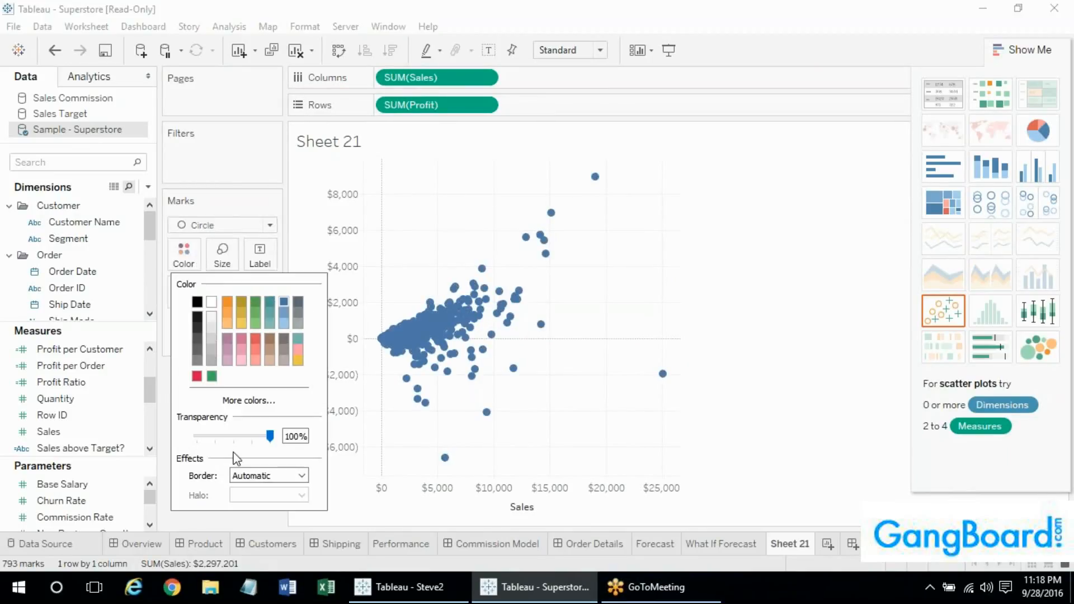
pyautogui.click(249, 476)
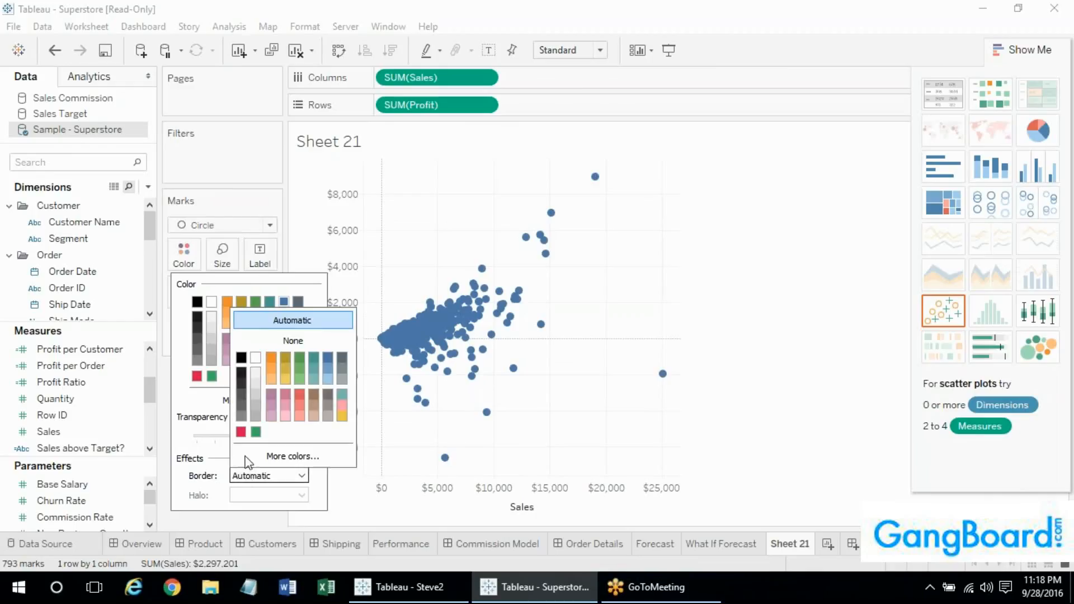
pyautogui.click(242, 358)
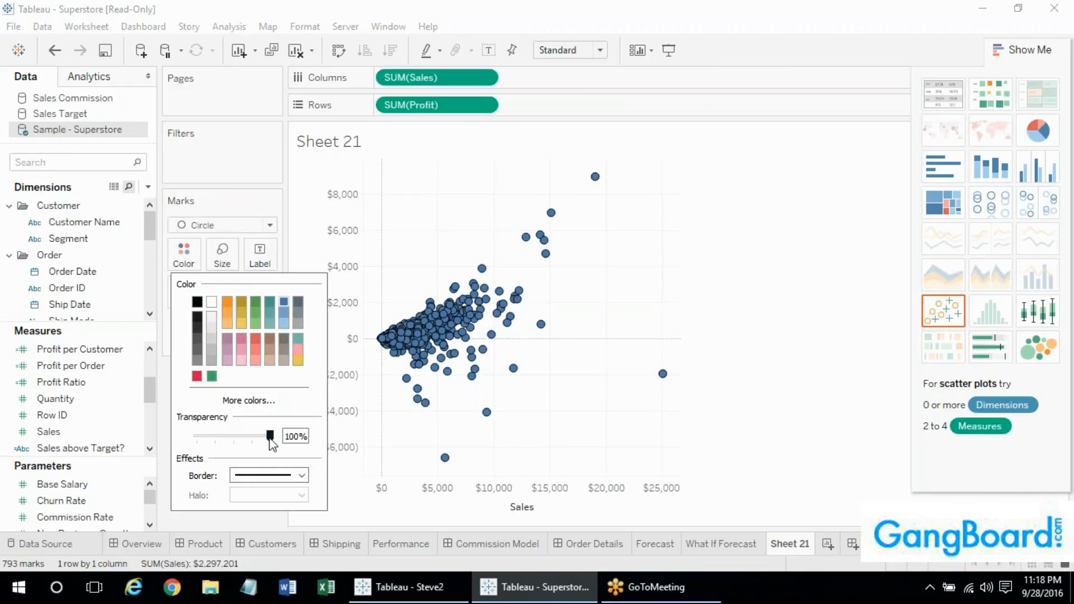
pyautogui.moveTo(269, 437); pyautogui.dragTo(243, 445)
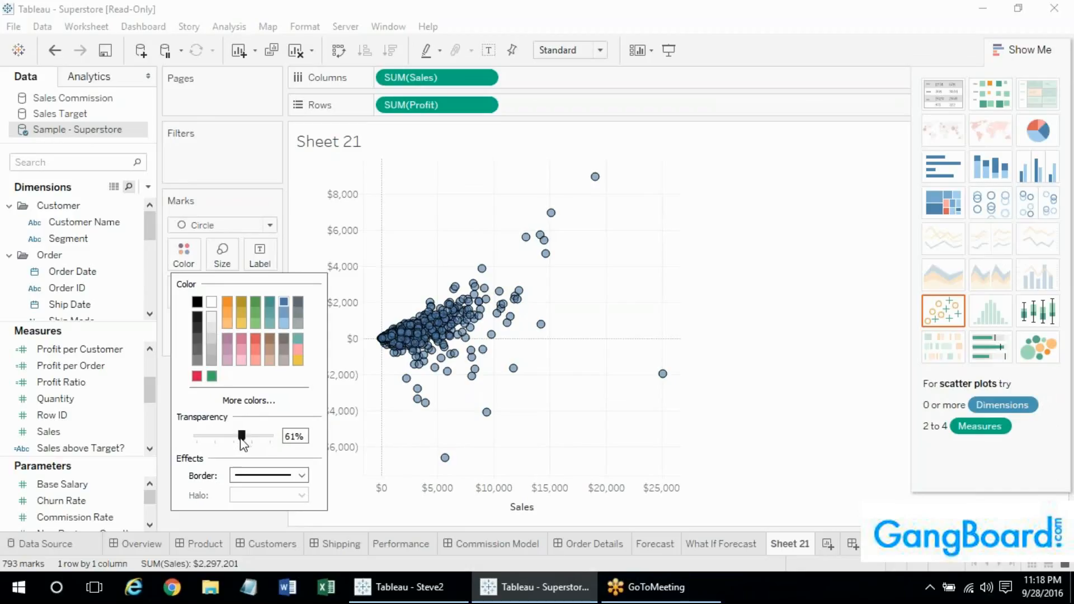
# Try black, near-white and gray fill colors on the scatter plot's circles, leaving them gray
pyautogui.click(186, 526)
pyautogui.click(184, 256)
pyautogui.click(197, 303)
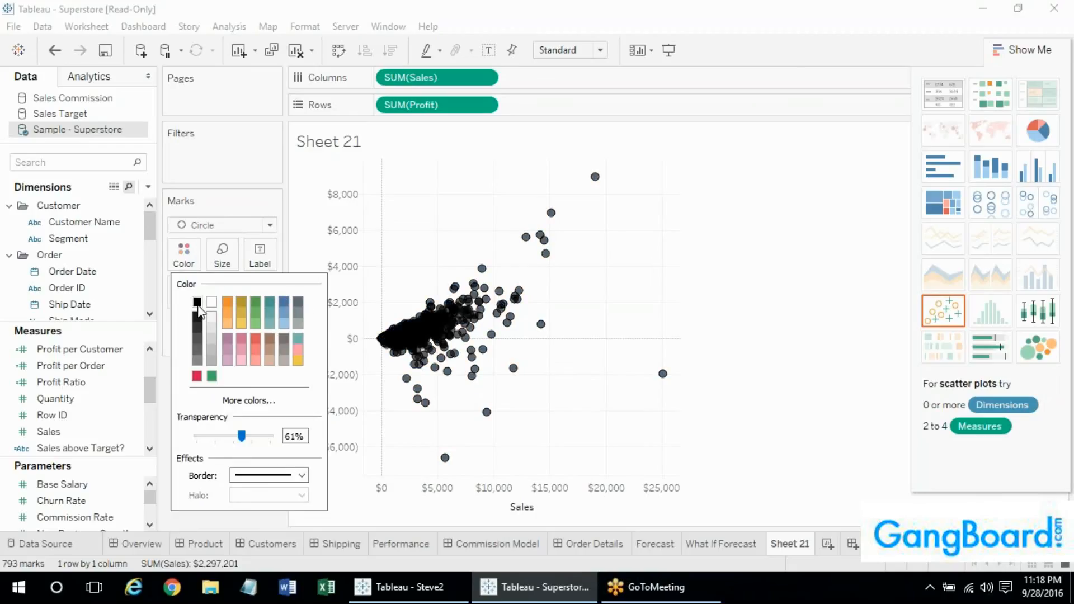
pyautogui.click(213, 325)
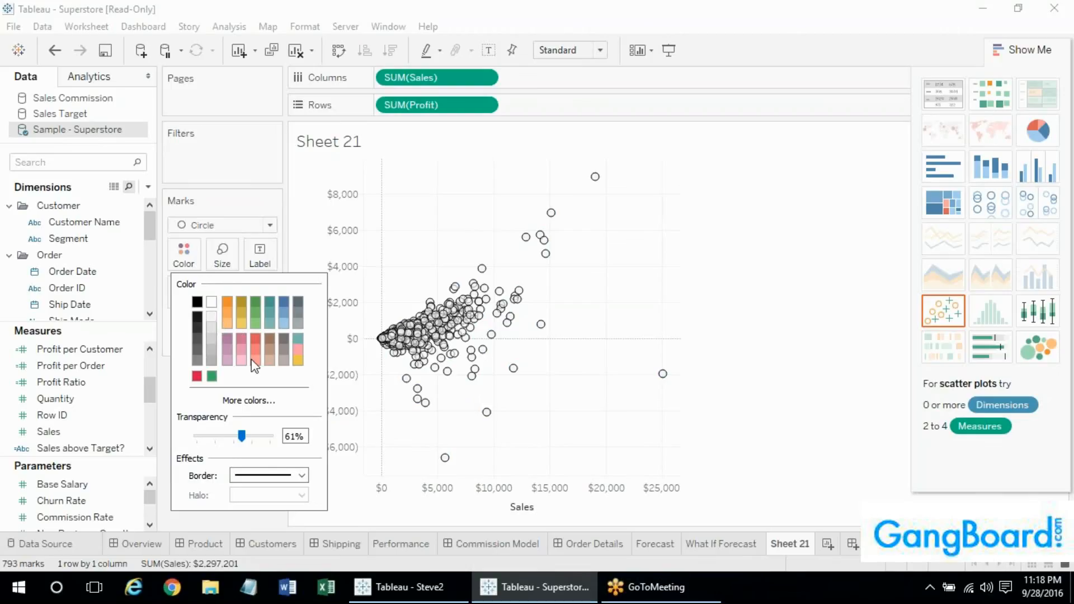
pyautogui.click(284, 361)
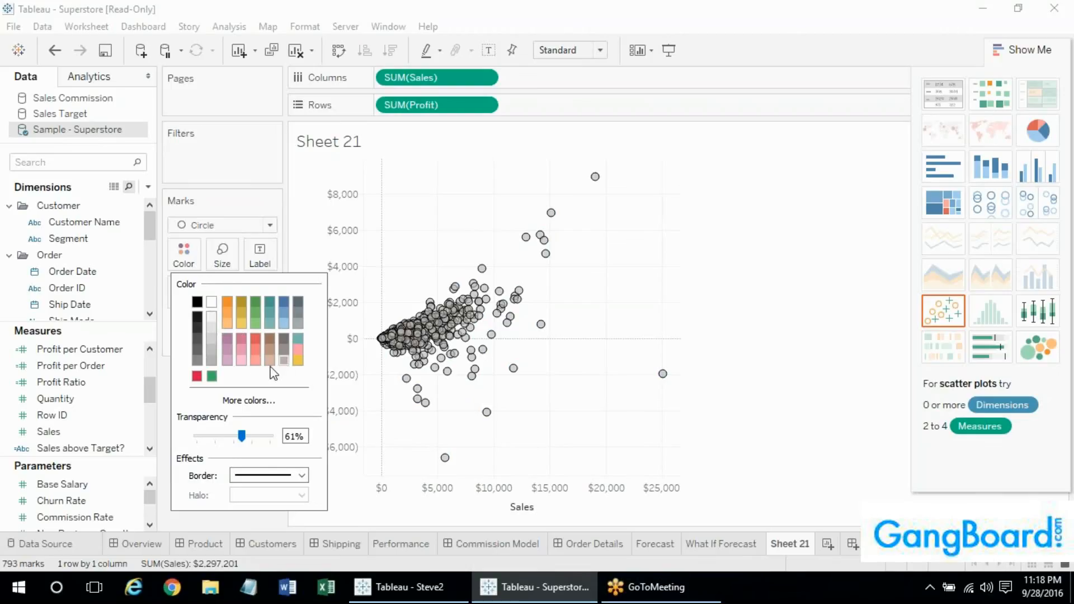
pyautogui.click(167, 442)
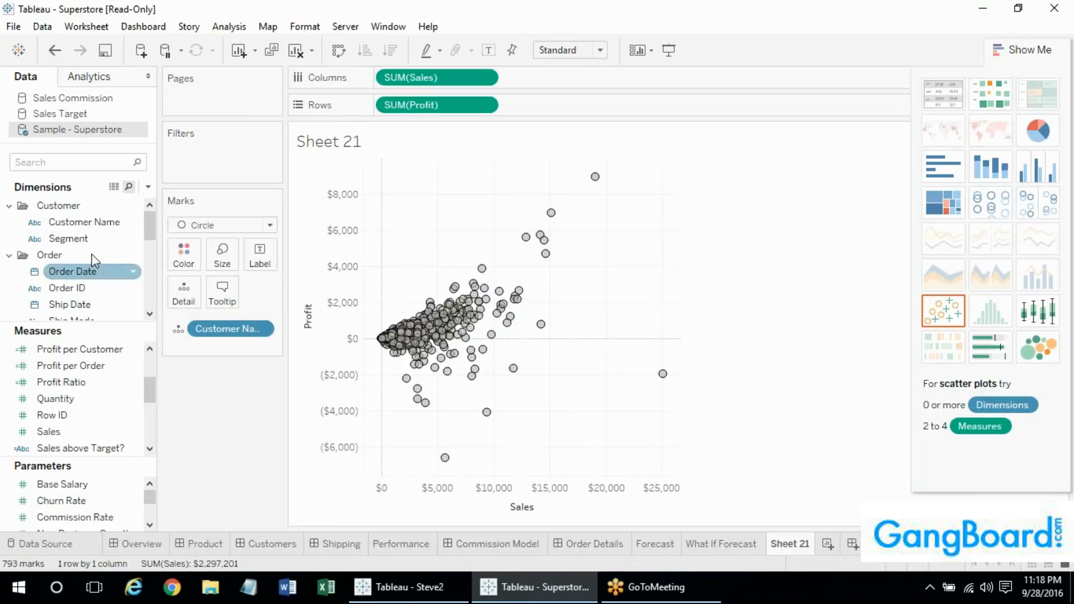
# Color the scatter plot's circles by Segment and collapse Show Me to reveal the color legend
pyautogui.click(134, 225)
pyautogui.moveTo(120, 239); pyautogui.dragTo(183, 256)
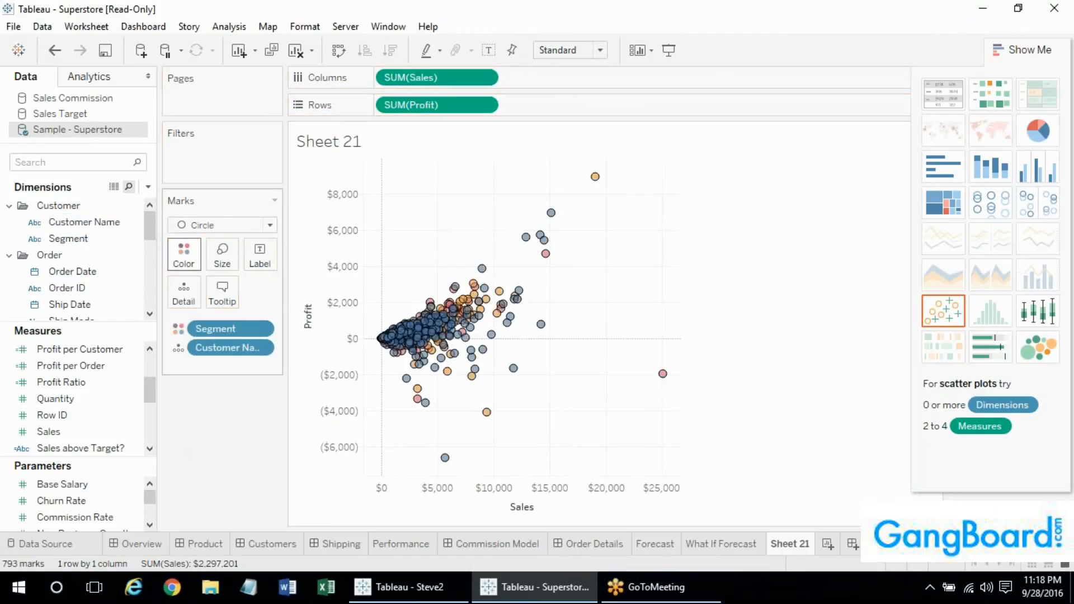
pyautogui.click(1013, 56)
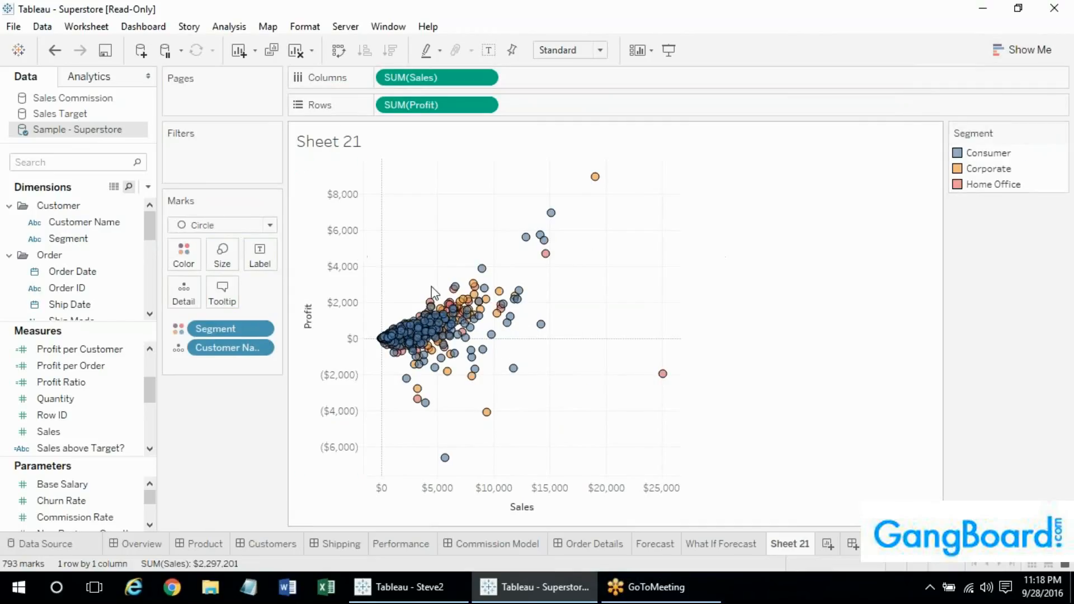
pyautogui.moveTo(421, 324)
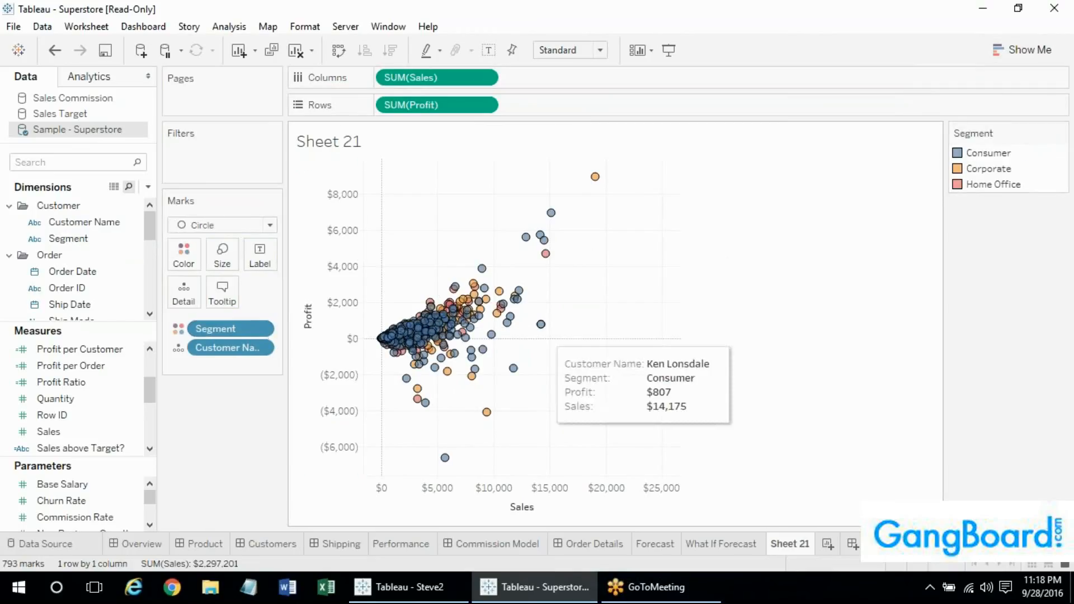
pyautogui.moveTo(491, 323)
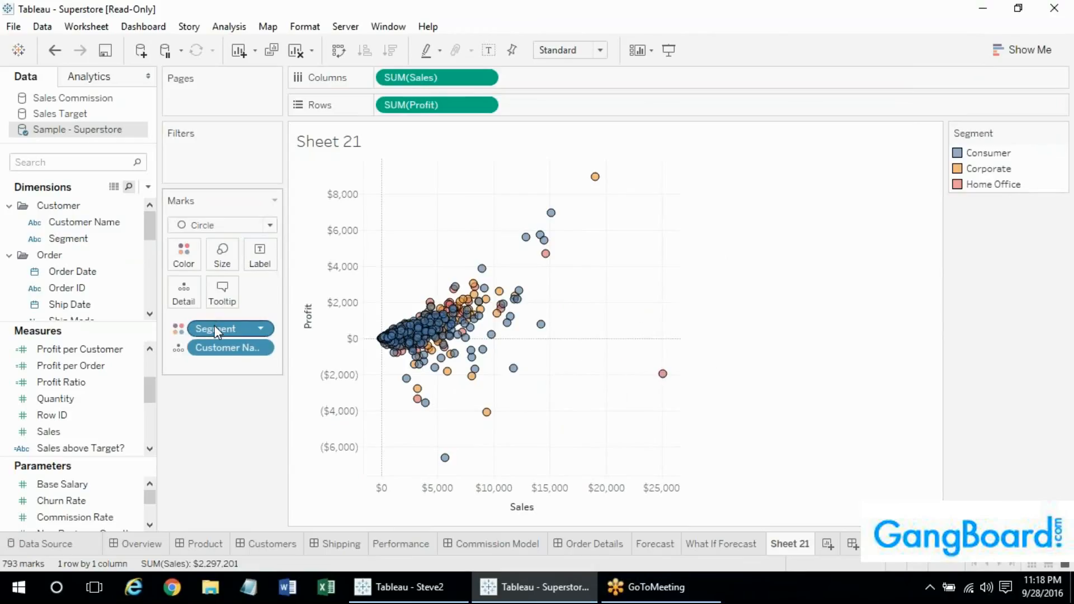
# Split the scatter plot by Segment, first on rows and finally on columns before Sales, fitted to Entire View and still colored by Segment
pyautogui.moveTo(215, 327); pyautogui.dragTo(413, 118)
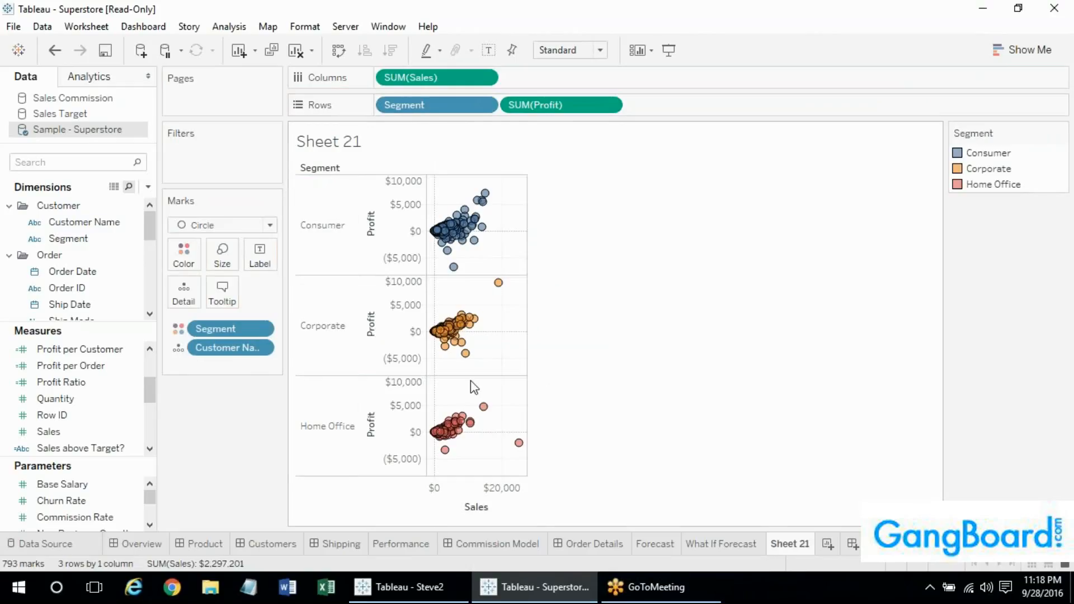
pyautogui.click(573, 48)
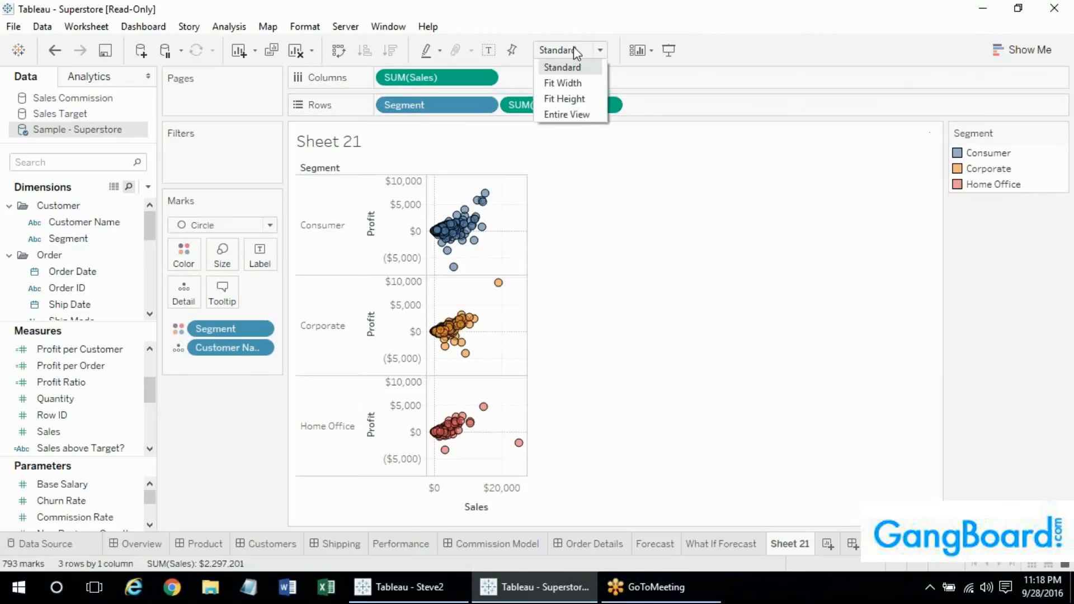
pyautogui.click(574, 114)
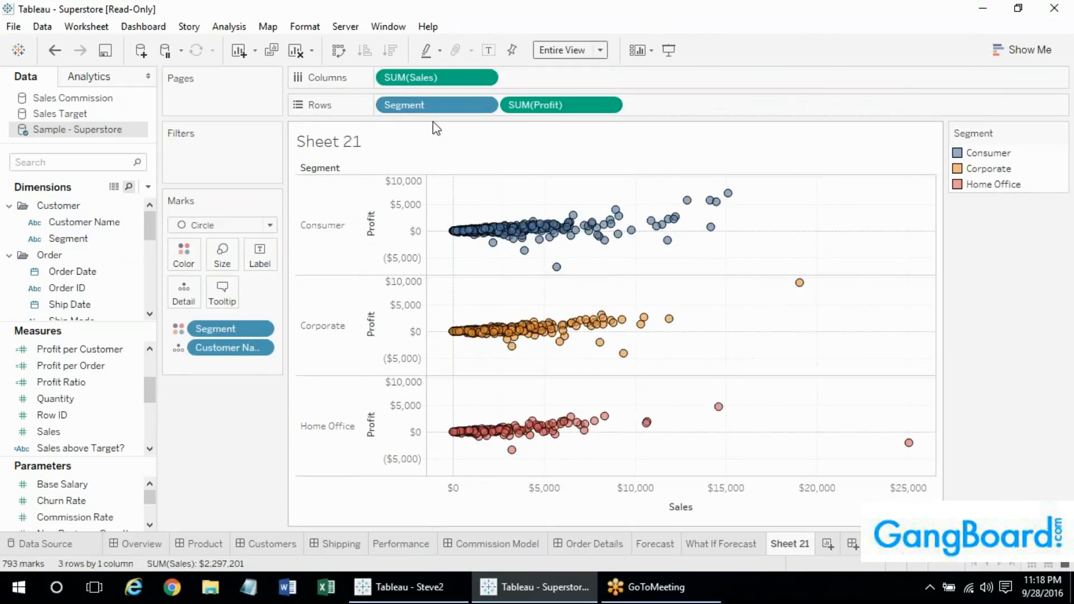
pyautogui.moveTo(408, 104); pyautogui.dragTo(392, 81)
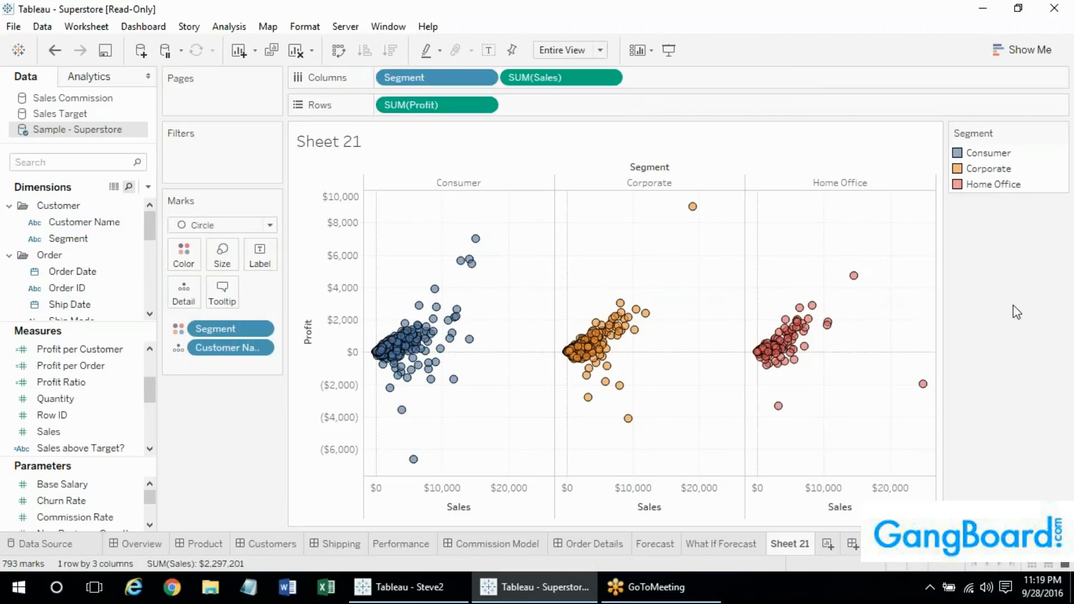
# Clear the sheet and build a histogram of the Sales measure with Show Me
pyautogui.click(1023, 49)
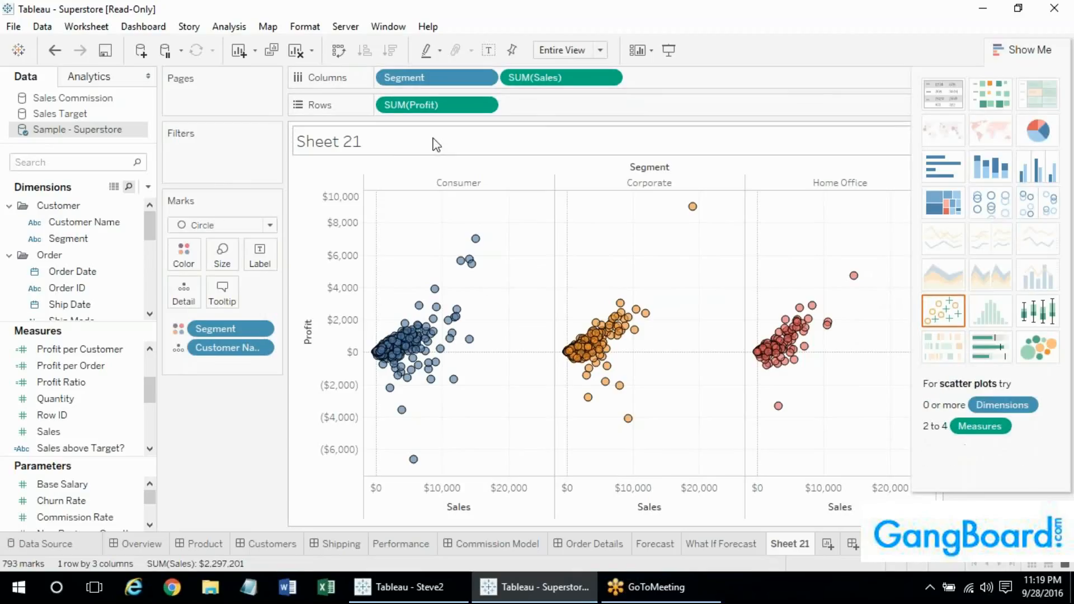
pyautogui.click(294, 51)
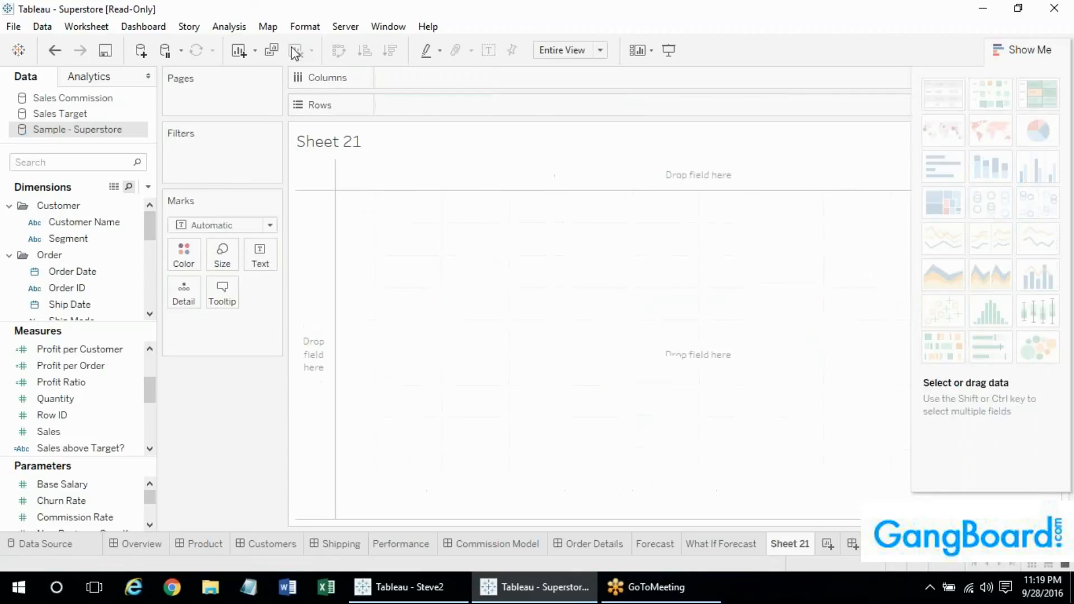
pyautogui.click(79, 435)
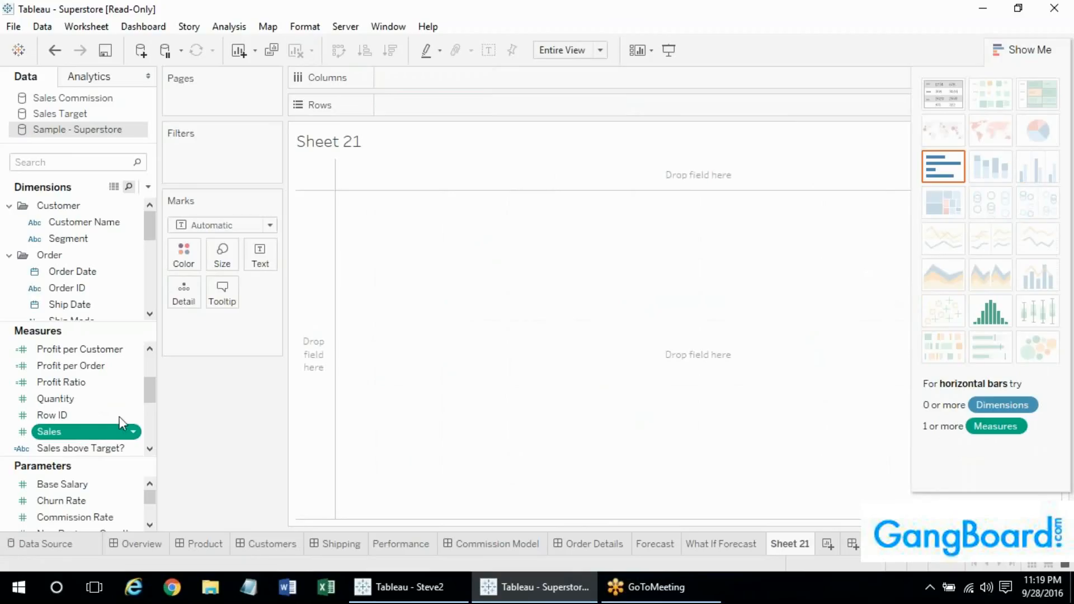
pyautogui.click(991, 314)
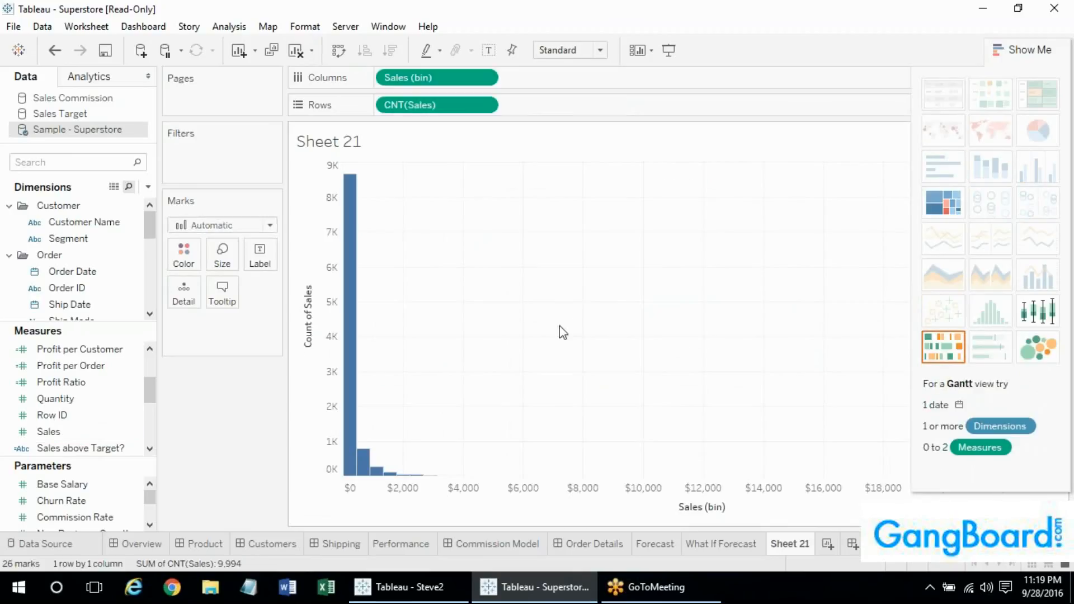
pyautogui.moveTo(353, 280)
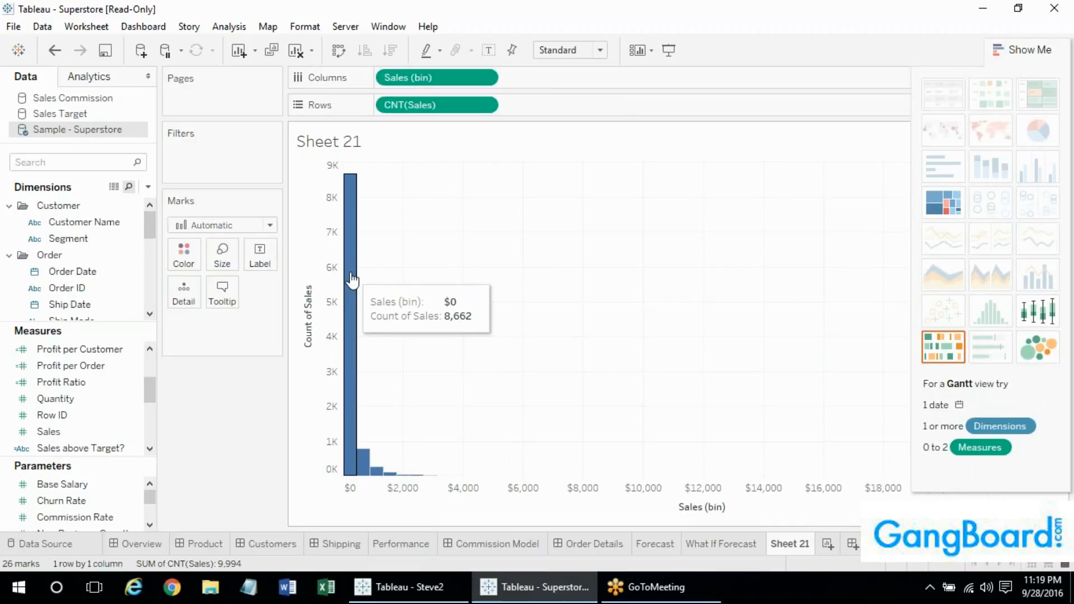
pyautogui.moveTo(363, 466)
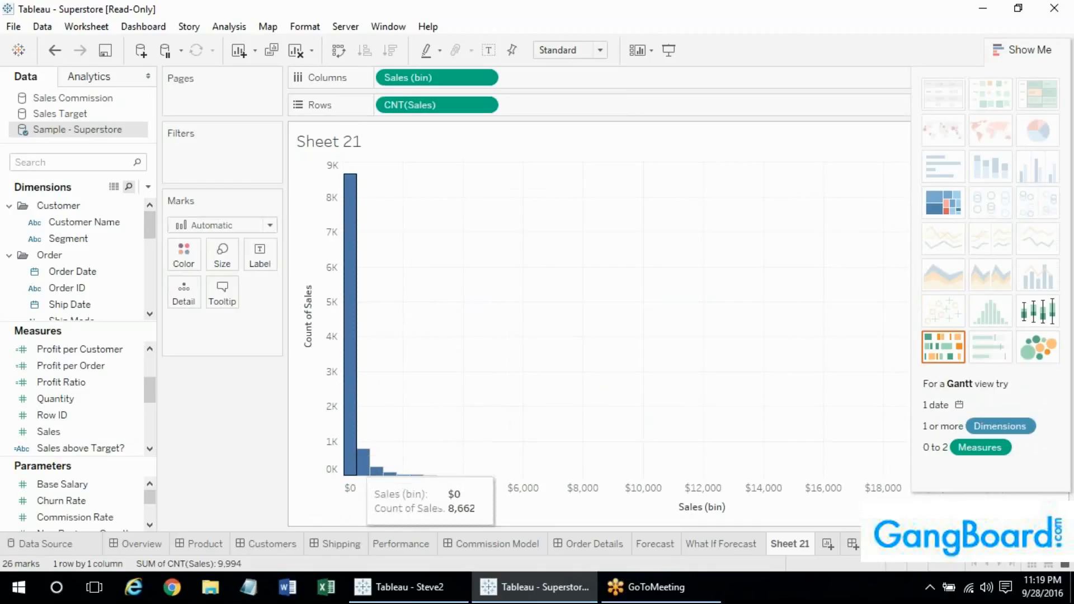
# Set the Sales (bin) axis to fixed major tick marks every 1000 units with a tick origin of 0
pyautogui.rightClick(366, 485)
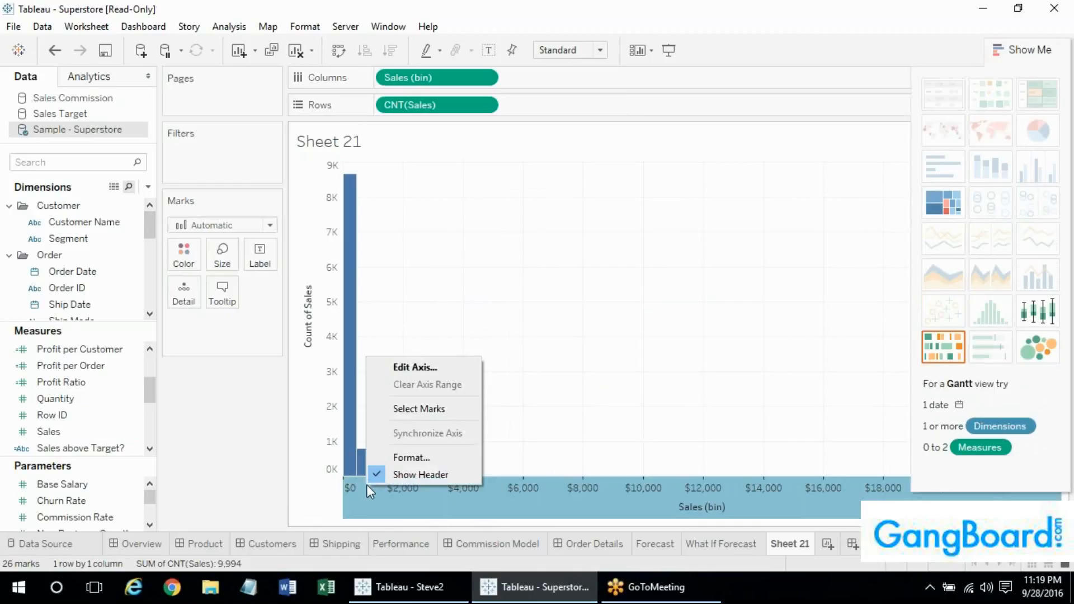
pyautogui.click(421, 371)
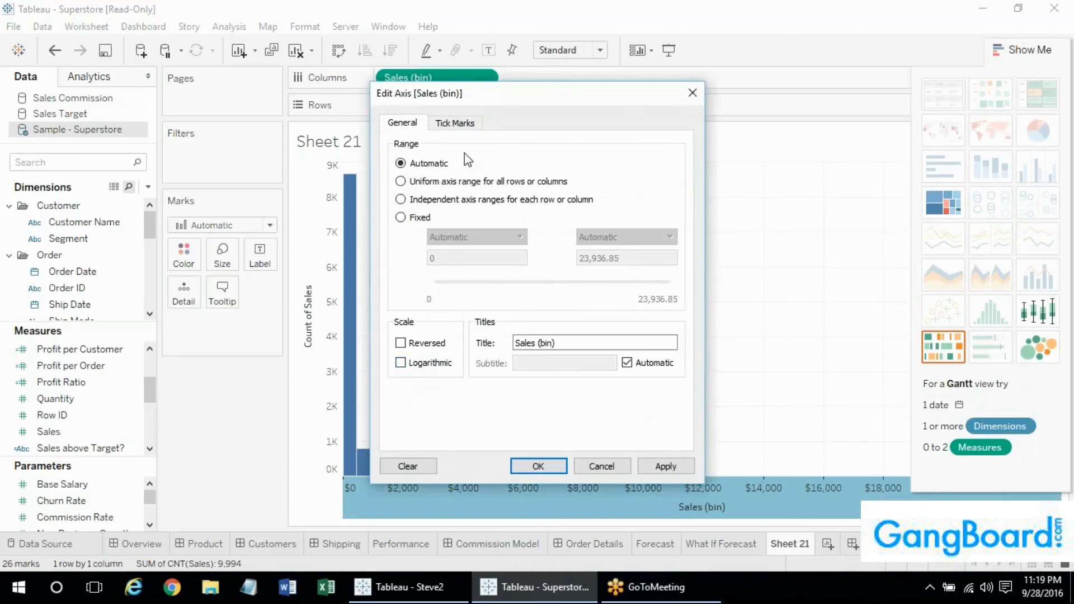
pyautogui.click(462, 125)
pyautogui.moveTo(508, 94); pyautogui.dragTo(726, 113)
pyautogui.click(648, 208)
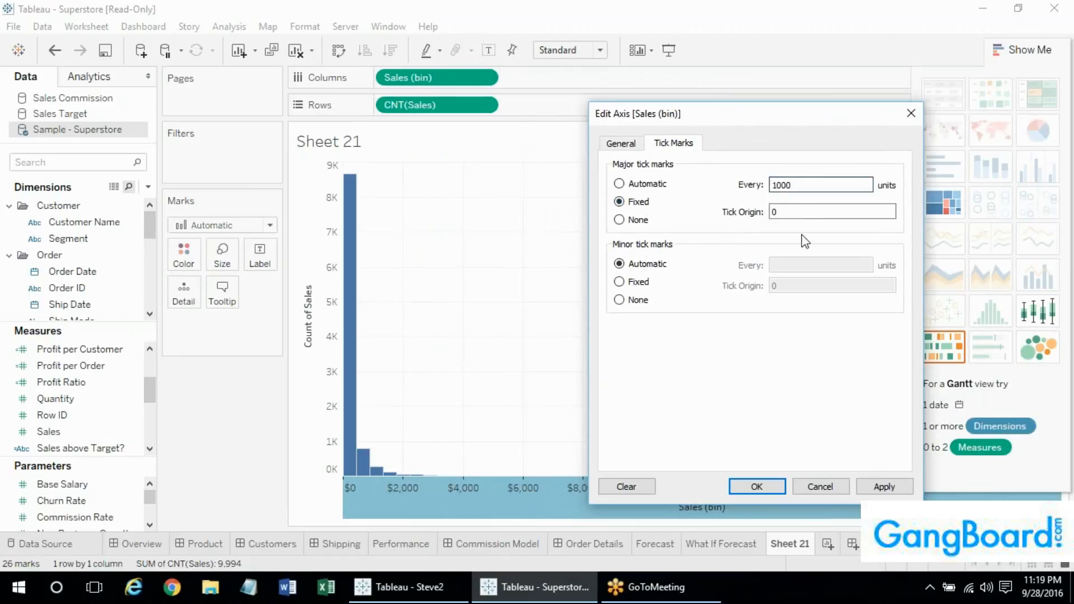
pyautogui.click(765, 490)
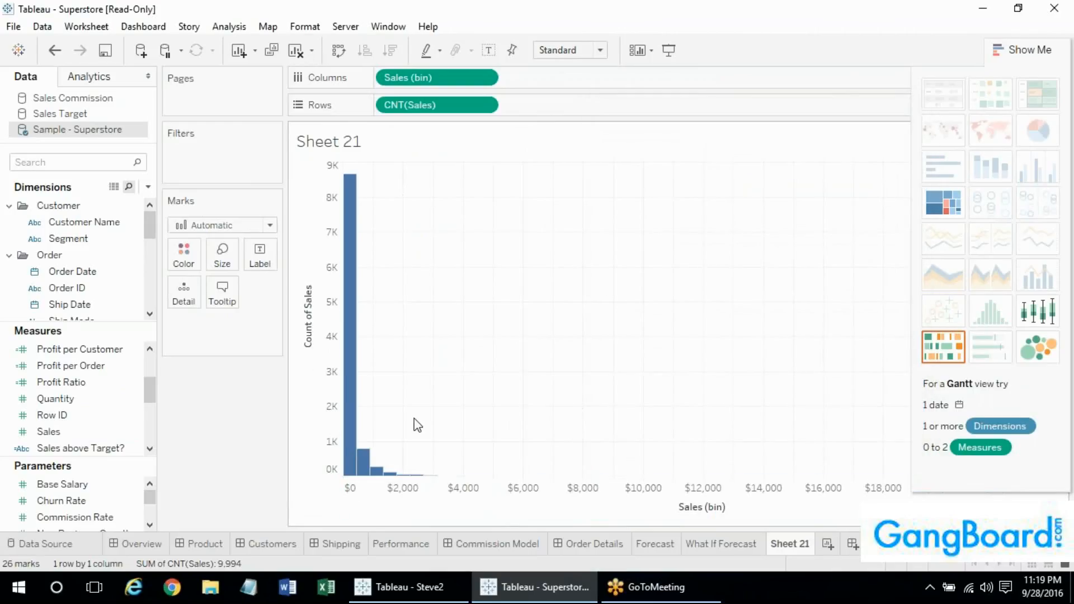
# Format the Sales (bin) axis scale with black ticks
pyautogui.click(395, 489)
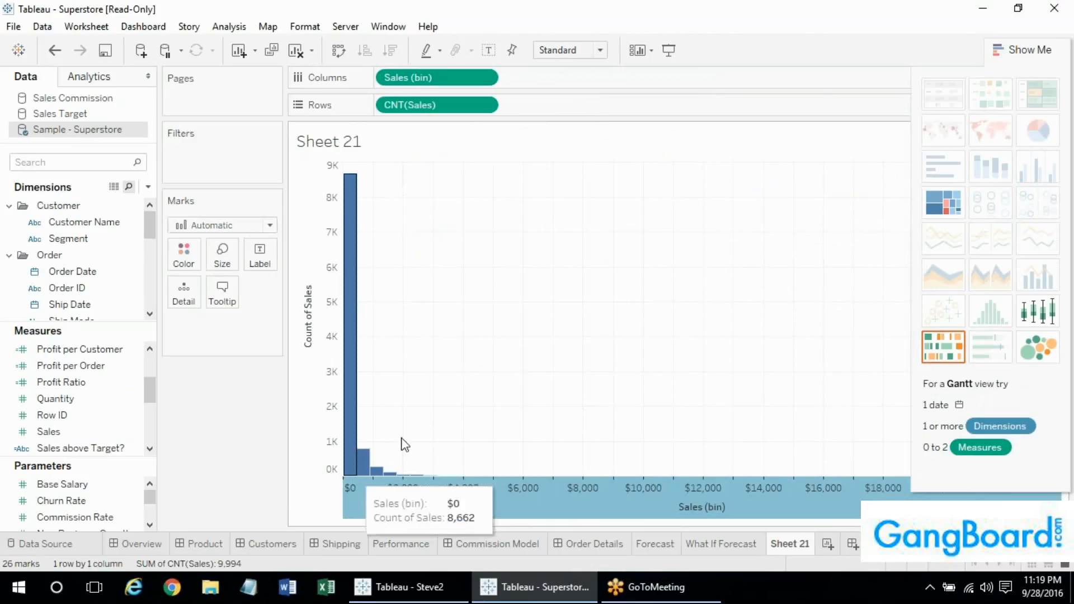
pyautogui.click(442, 408)
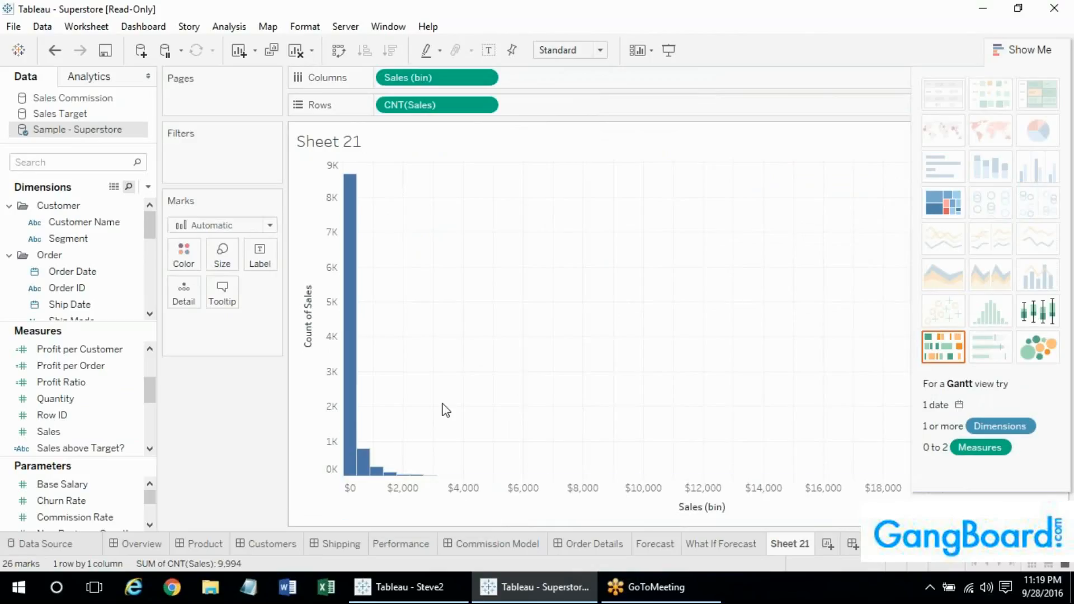
pyautogui.rightClick(414, 488)
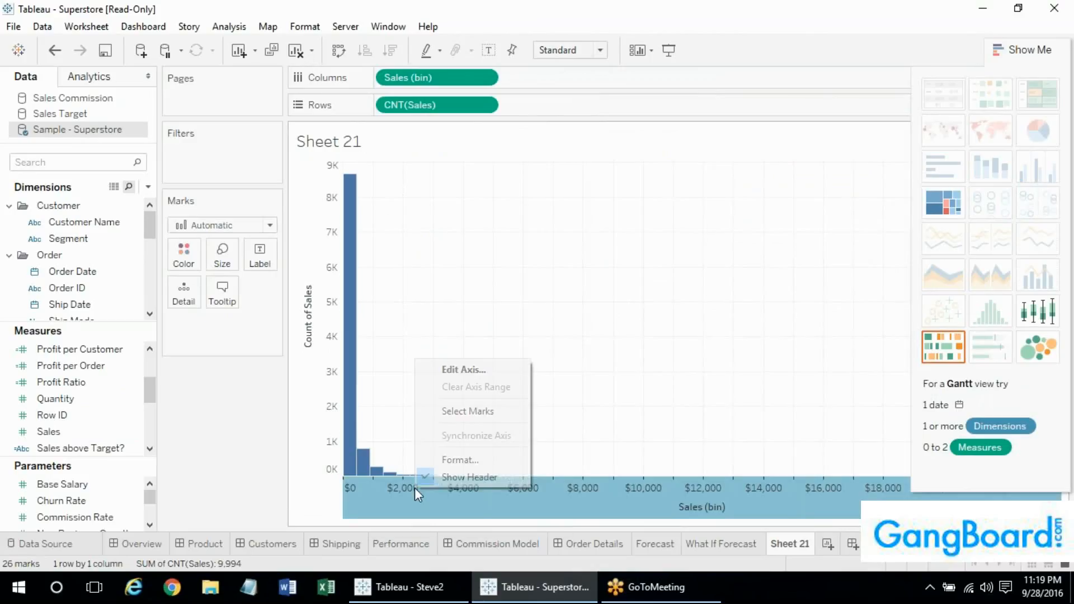
pyautogui.click(461, 459)
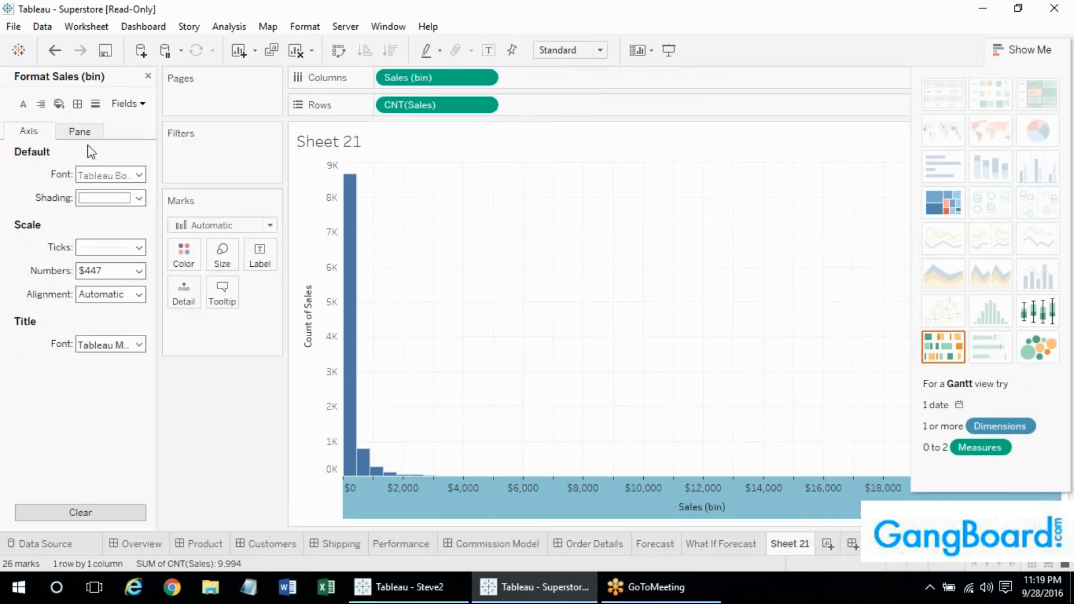
pyautogui.click(116, 248)
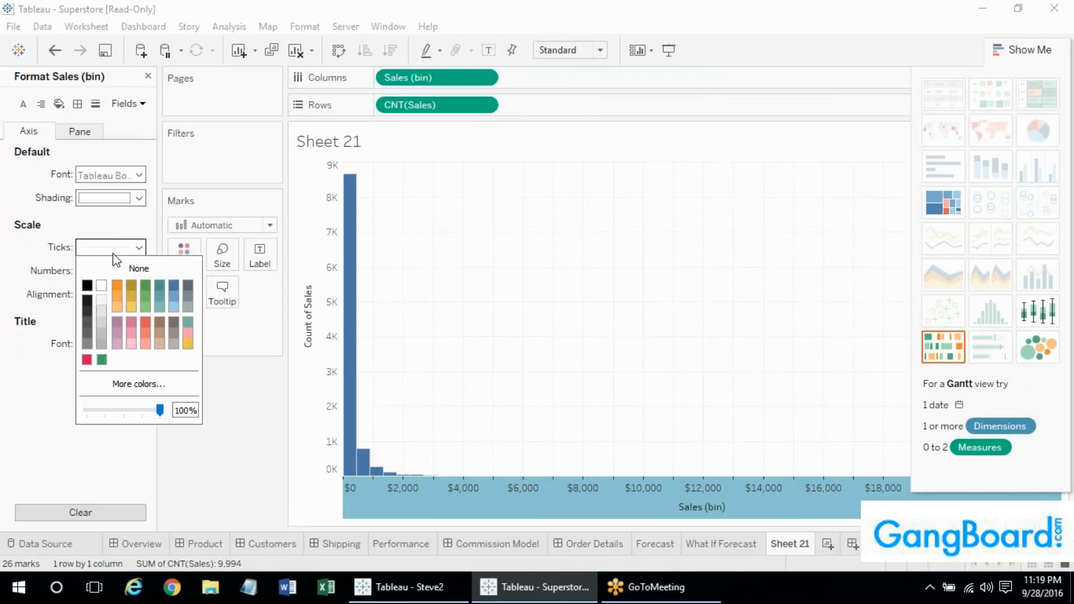
pyautogui.click(87, 286)
pyautogui.click(212, 506)
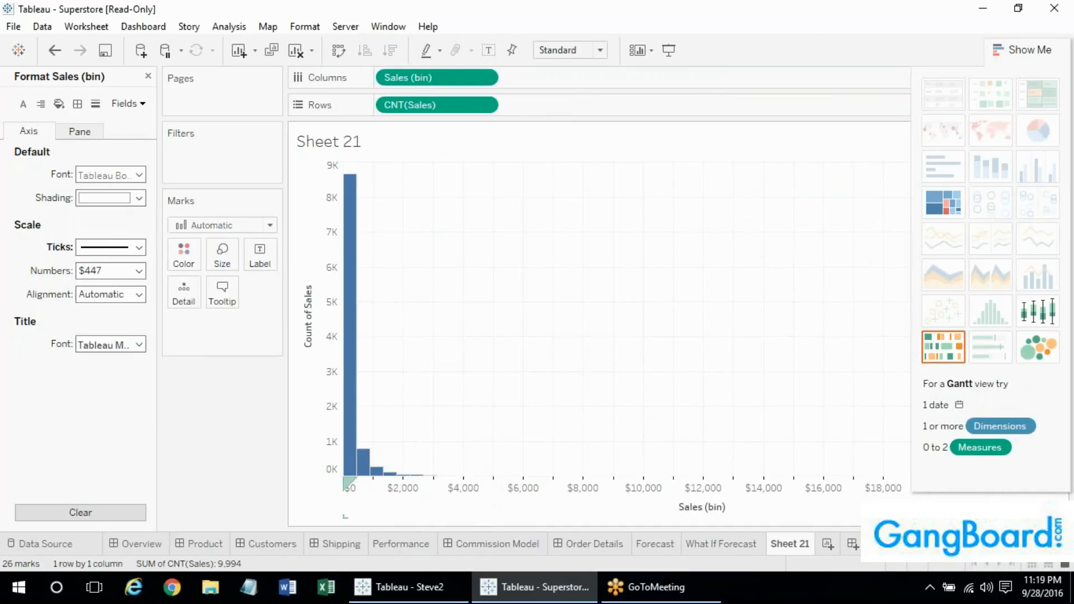
# Convert the Sales histogram to a box-and-whisker plot with Show Me
pyautogui.moveTo(356, 472)
pyautogui.click(1038, 316)
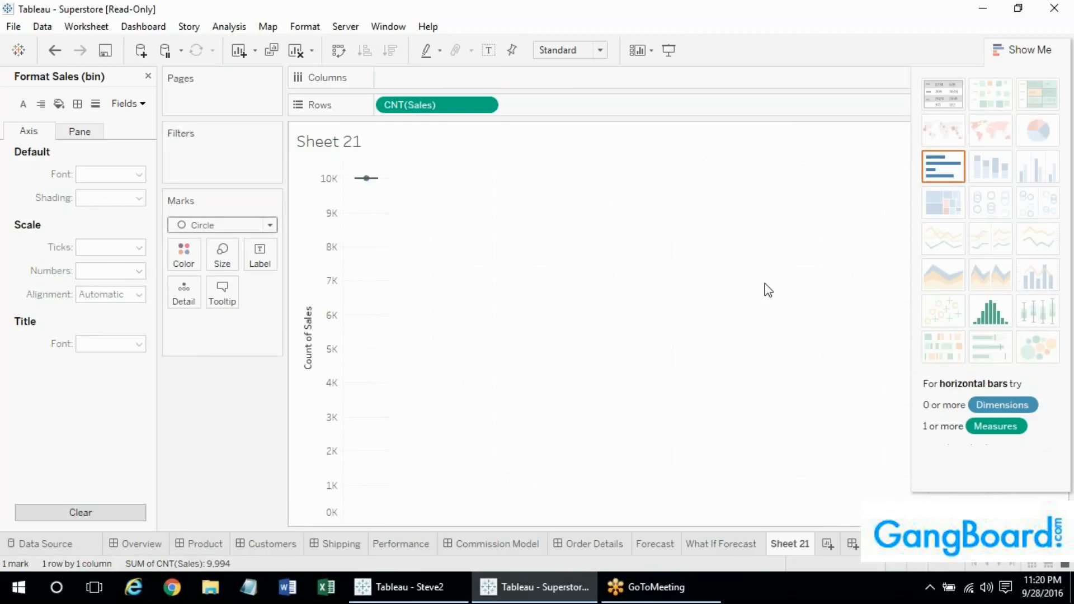
# Replace the count of Sales on Rows with the sum of Sales and add Customer Name as mark detail
pyautogui.click(1021, 50)
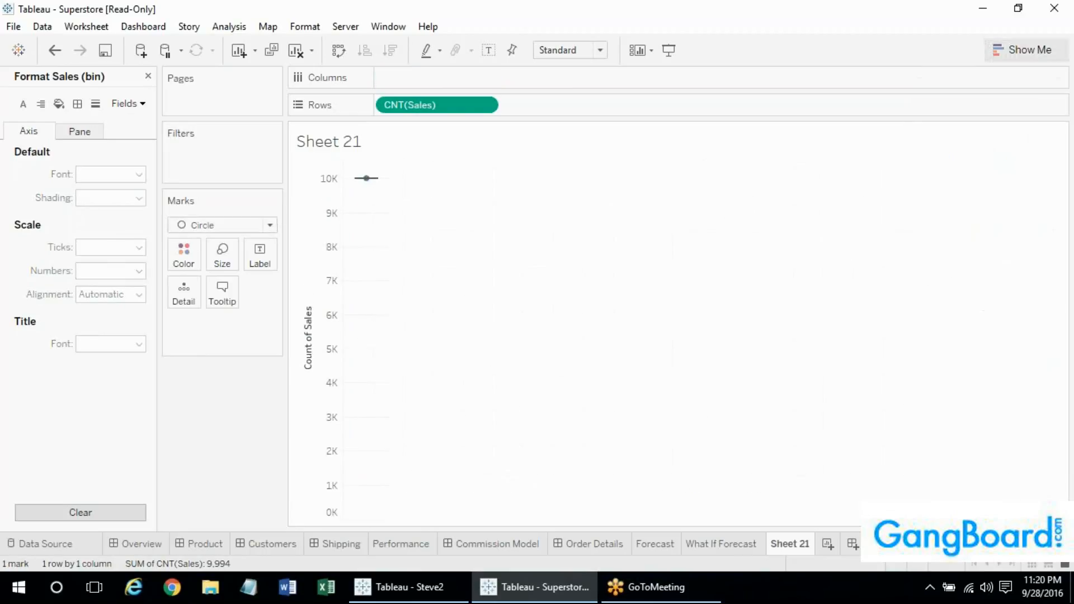
pyautogui.click(148, 76)
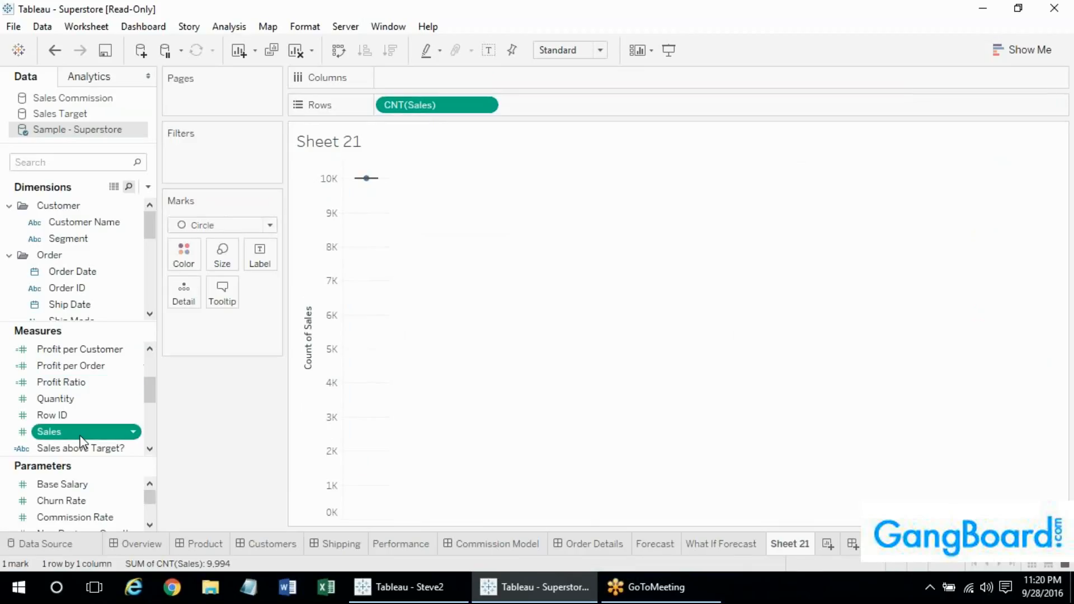
pyautogui.moveTo(48, 432); pyautogui.dragTo(436, 107)
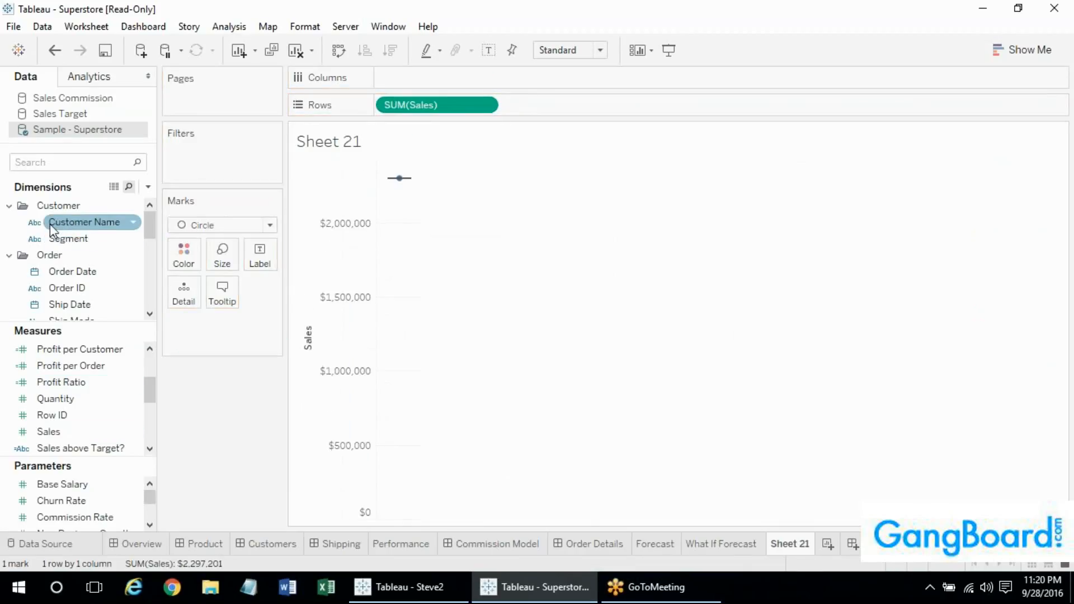
pyautogui.moveTo(60, 224); pyautogui.dragTo(184, 289)
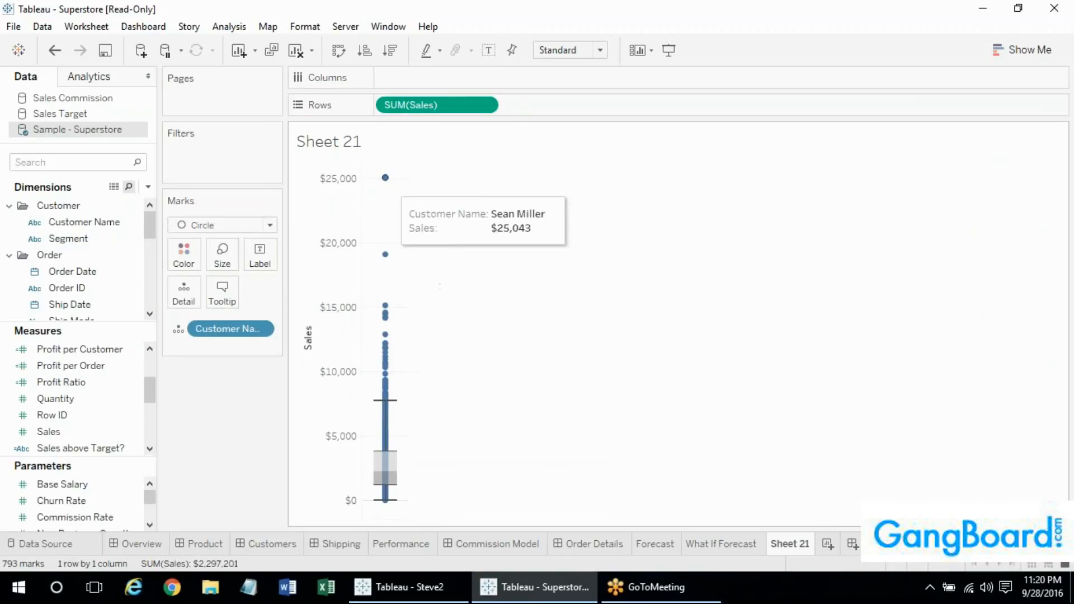
pyautogui.moveTo(395, 395)
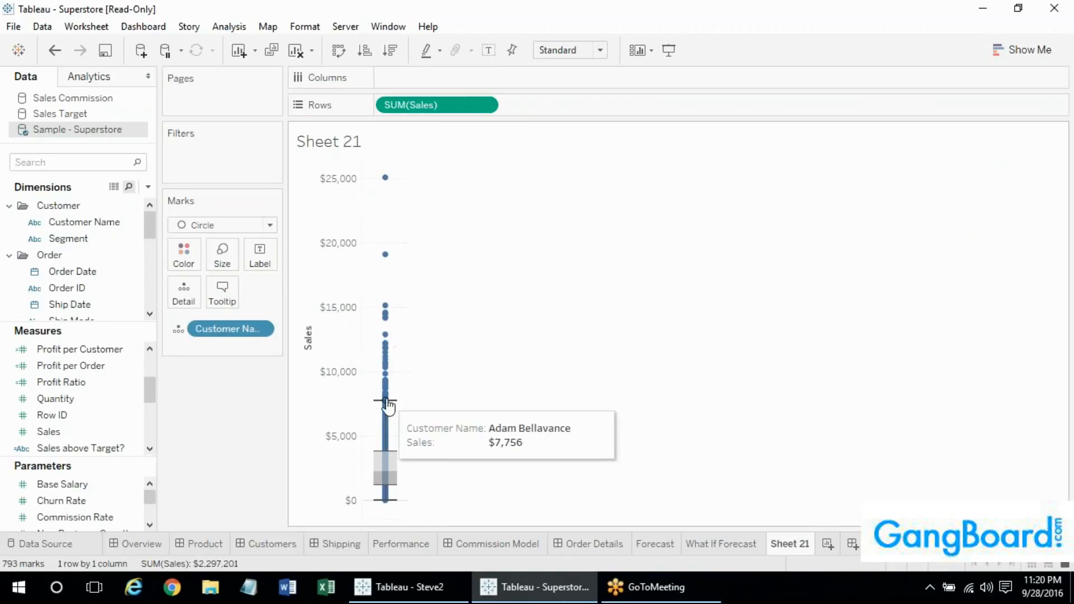
pyautogui.moveTo(389, 450)
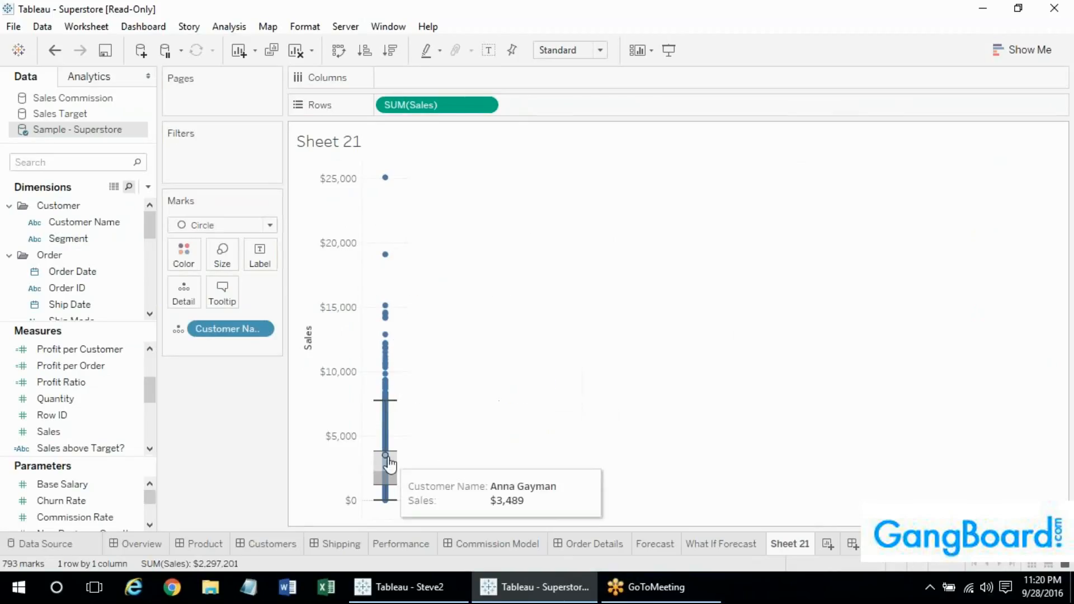
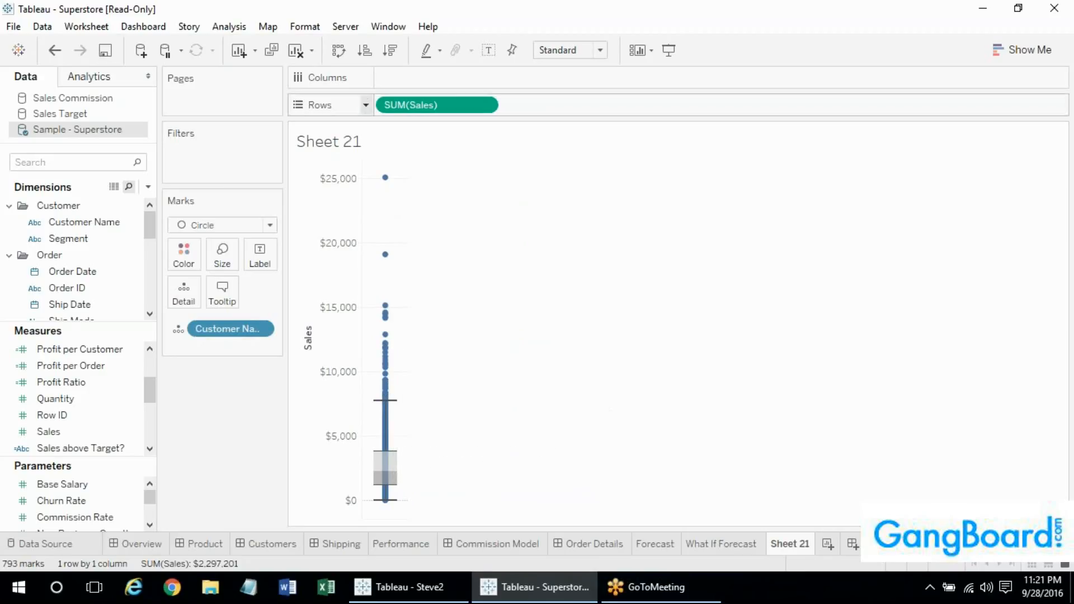
# Swap the box plot's rows and columns and make the plot row taller
pyautogui.click(341, 49)
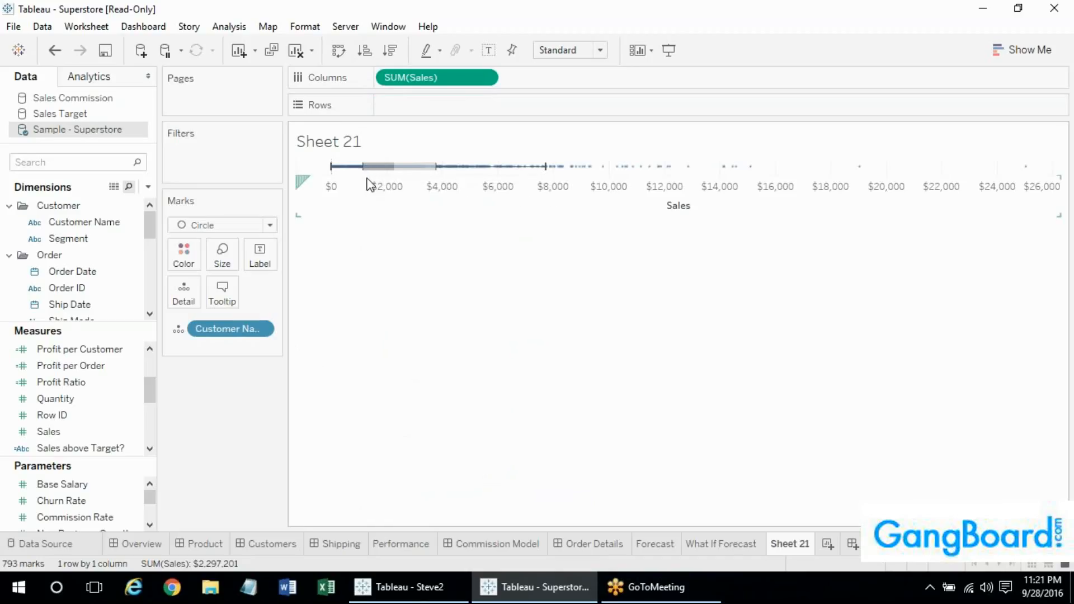
pyautogui.moveTo(369, 175); pyautogui.dragTo(379, 292)
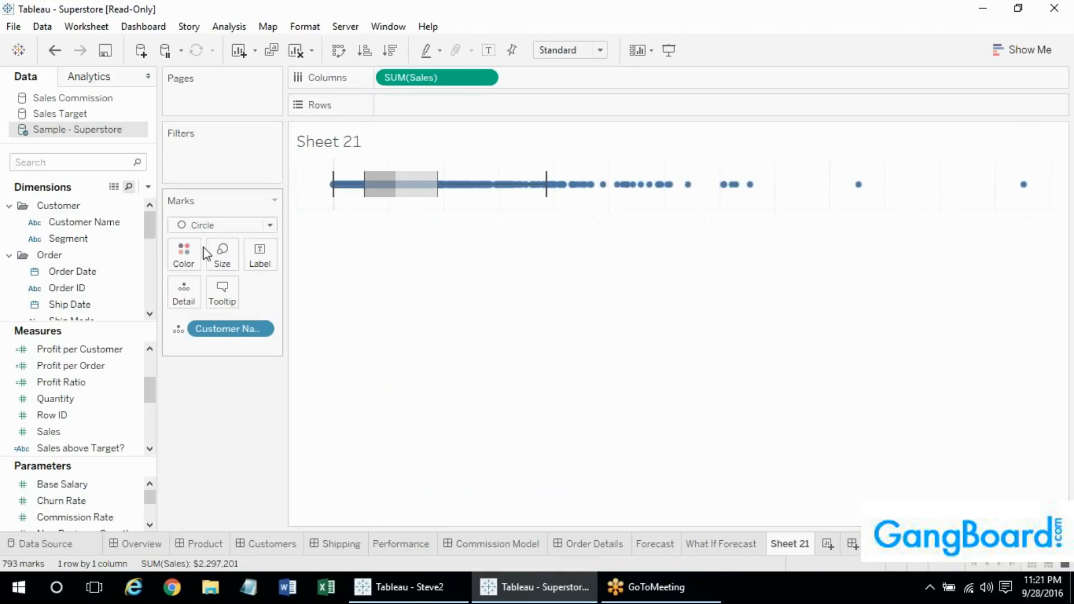
# Give the circle marks a black border and set their transparency to 29%
pyautogui.click(185, 252)
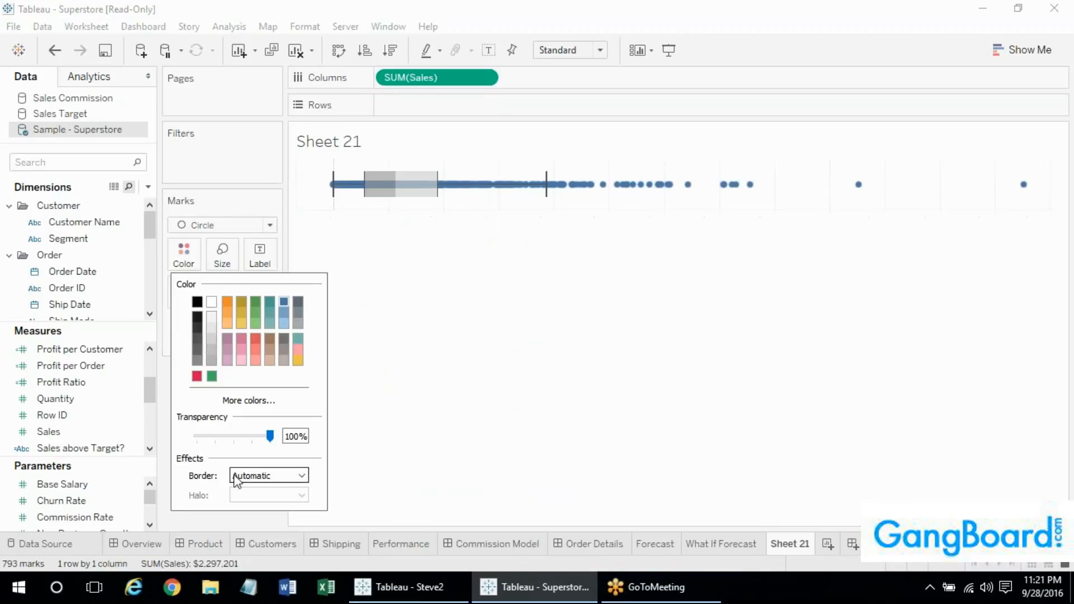
pyautogui.click(240, 476)
pyautogui.click(241, 359)
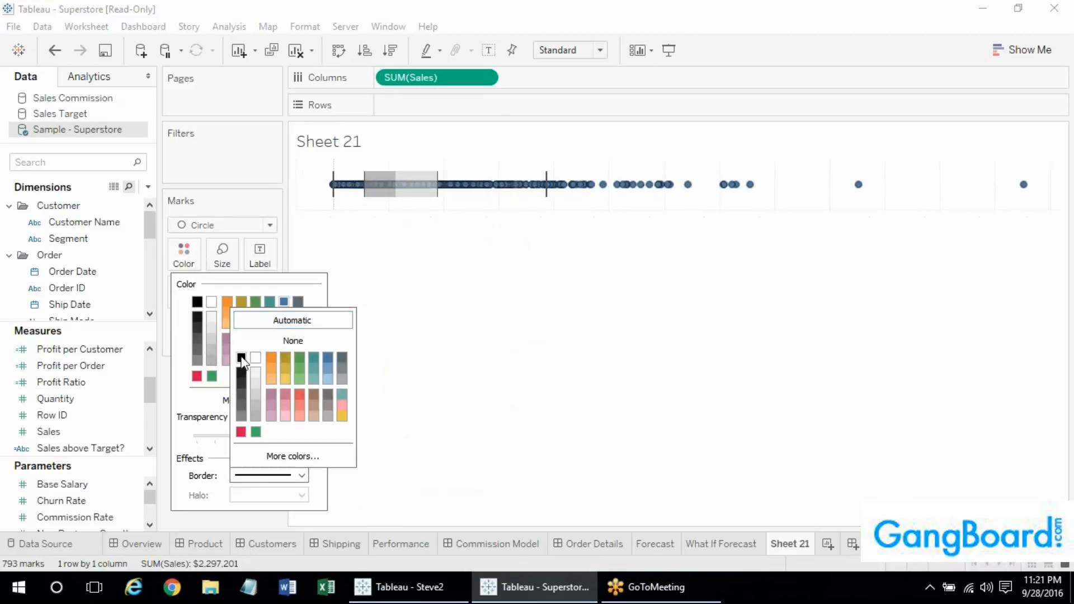
pyautogui.moveTo(269, 436); pyautogui.dragTo(219, 438)
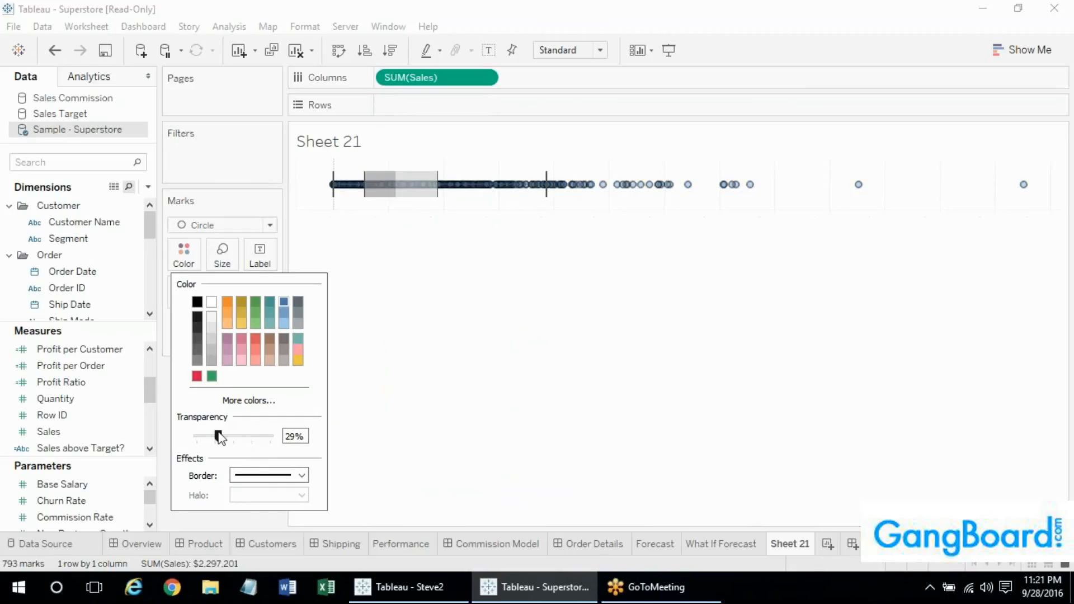
pyautogui.click(613, 380)
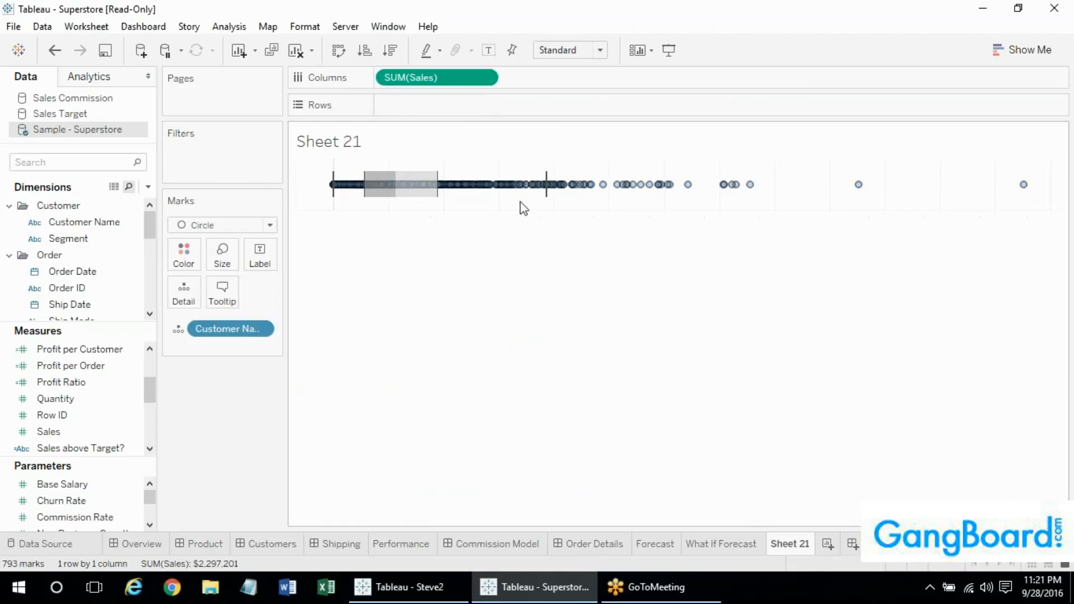
# Edit the Sales box plot so its underlying marks are hidden except for the outliers
pyautogui.moveTo(429, 197)
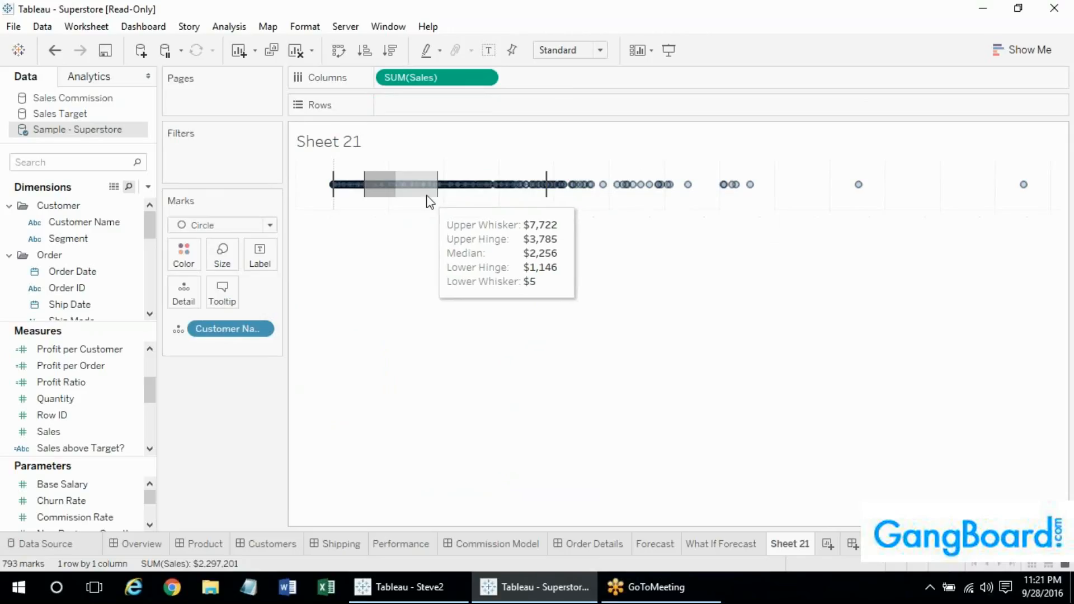
pyautogui.rightClick(427, 196)
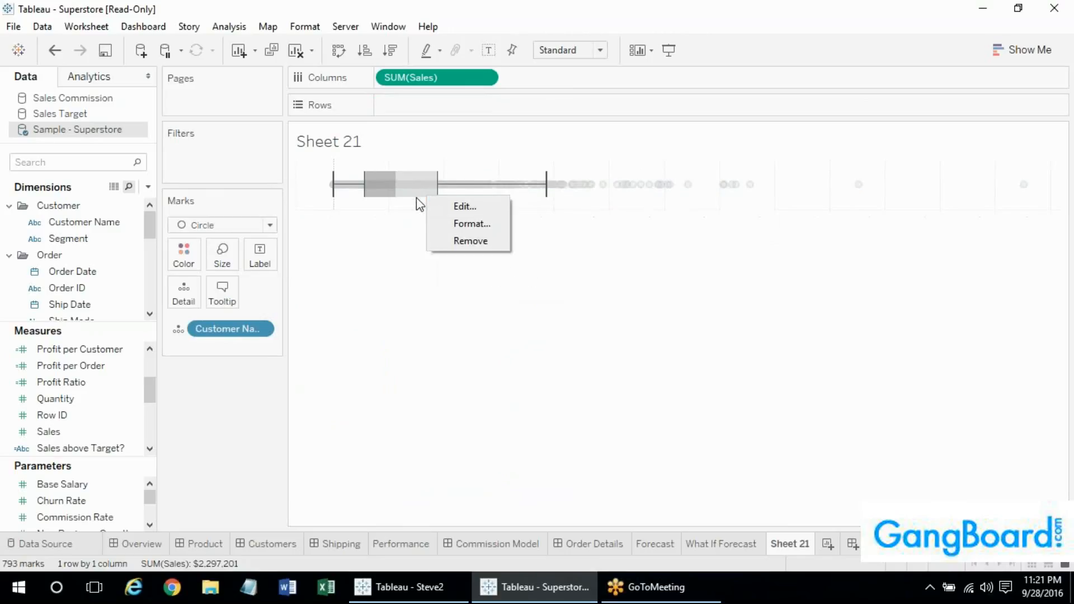
pyautogui.click(441, 206)
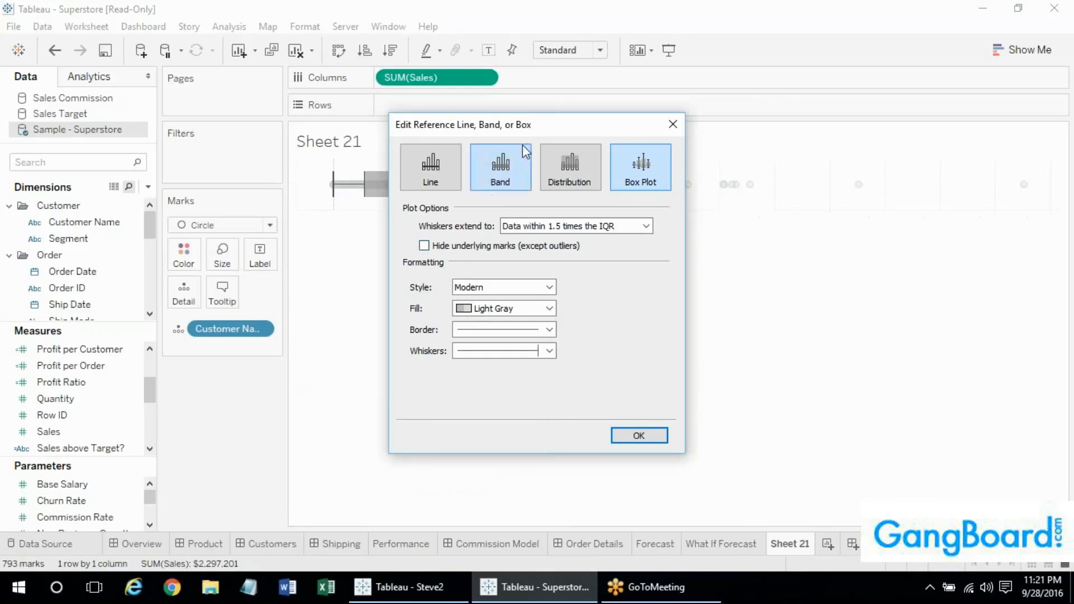
pyautogui.moveTo(503, 129); pyautogui.dragTo(508, 248)
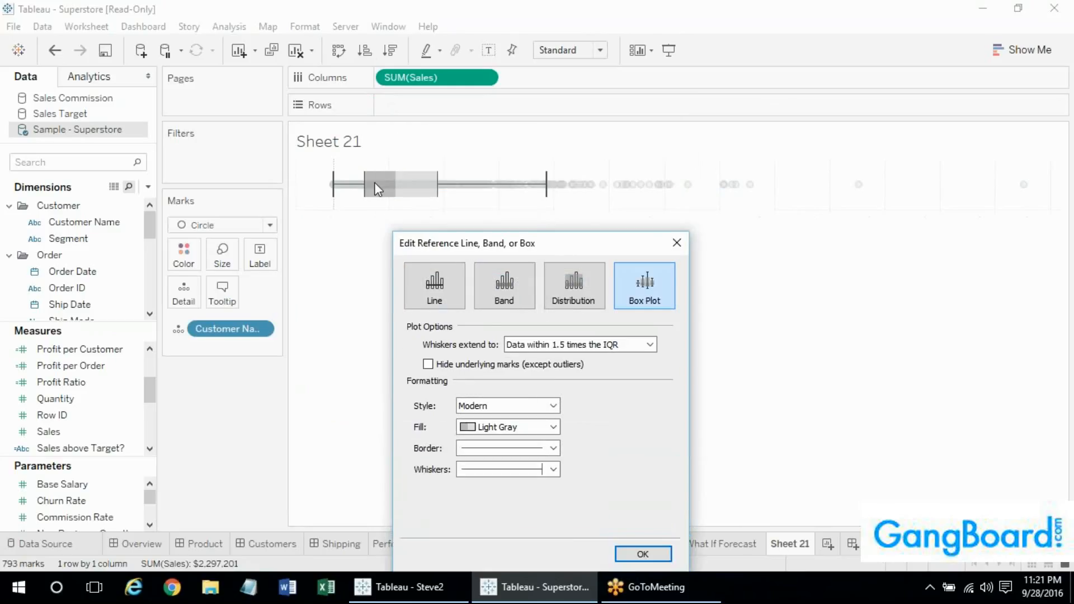
pyautogui.click(429, 364)
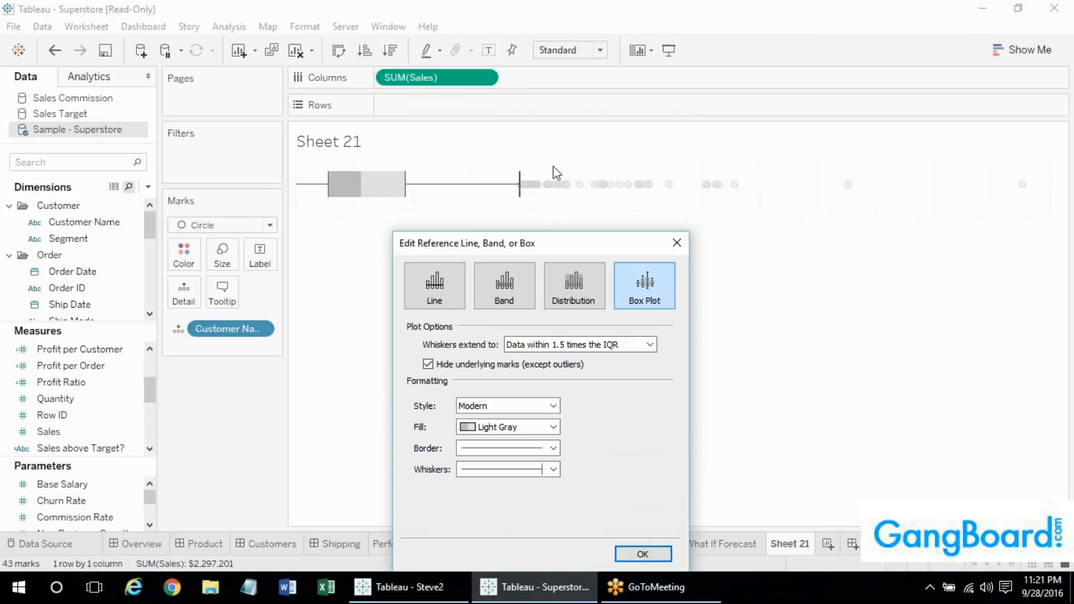
pyautogui.click(677, 243)
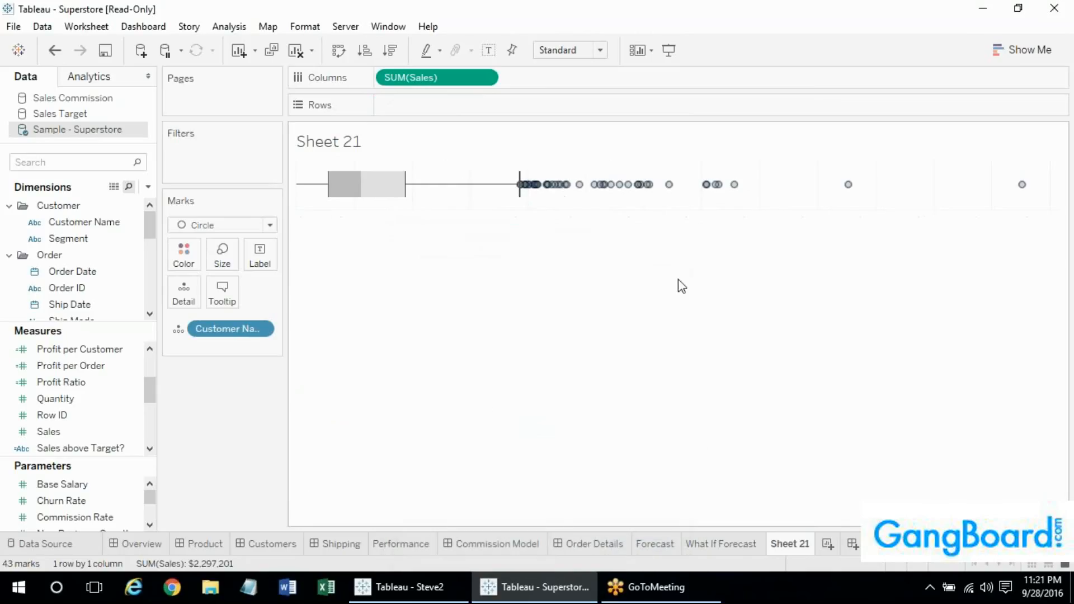
pyautogui.moveTo(360, 178)
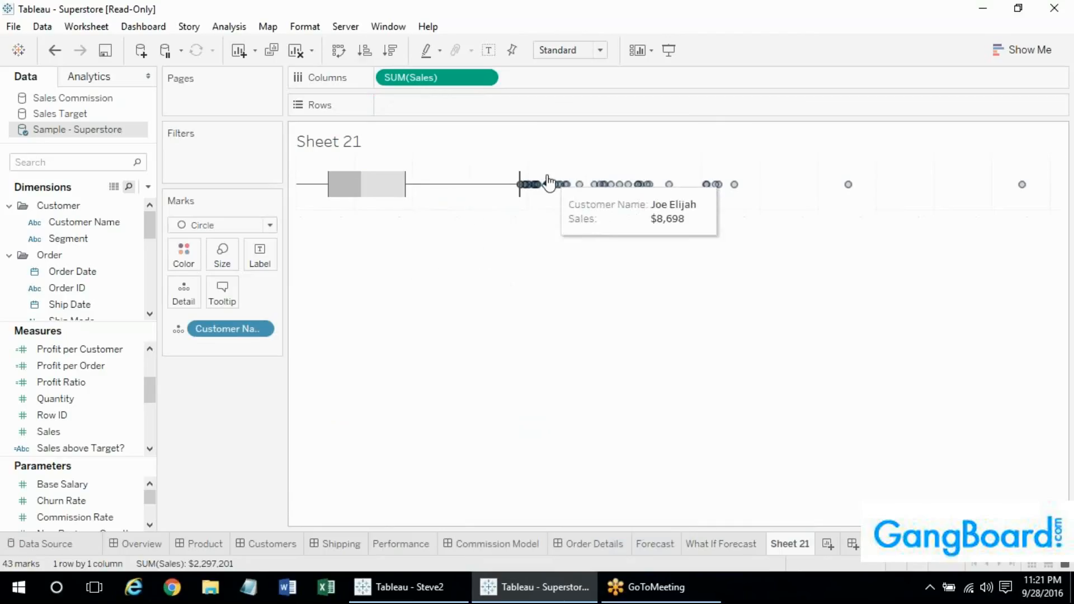
pyautogui.moveTo(542, 192)
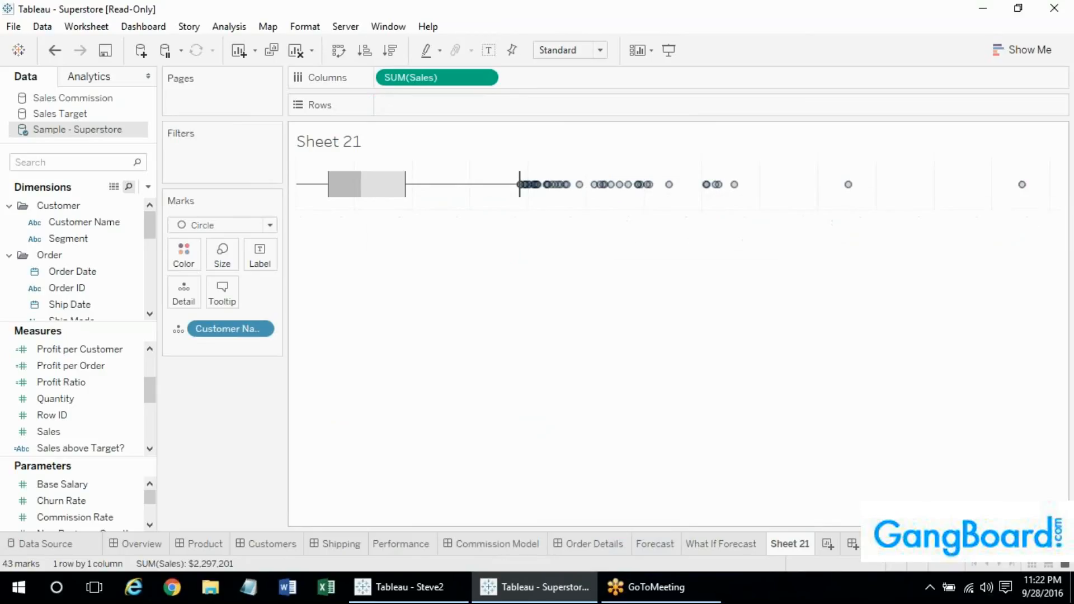
# Edit the box plot to show its underlying marks again
pyautogui.rightClick(344, 185)
pyautogui.click(353, 197)
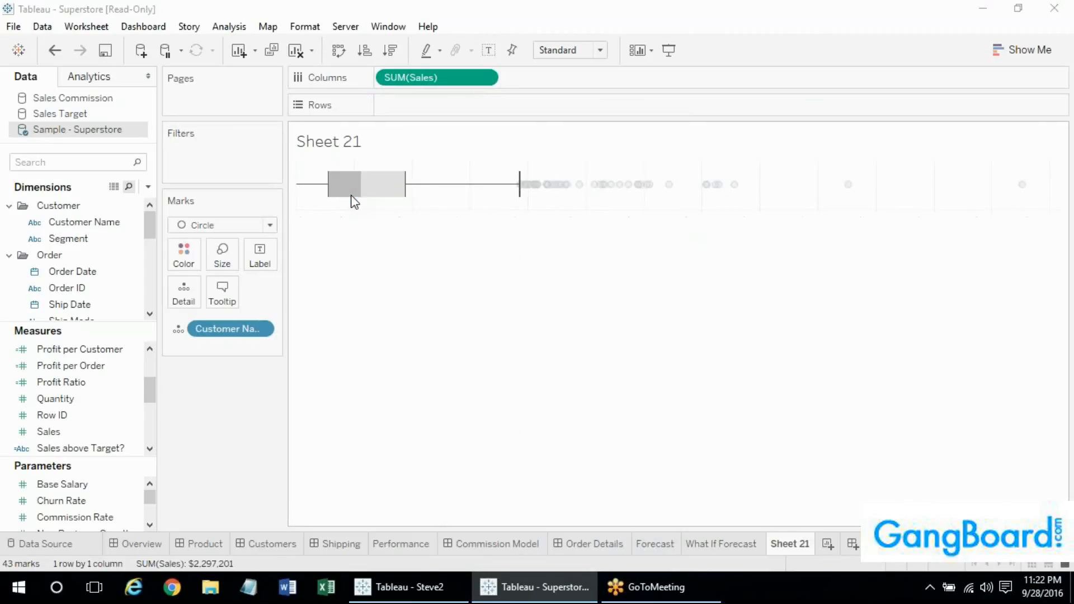
pyautogui.click(423, 246)
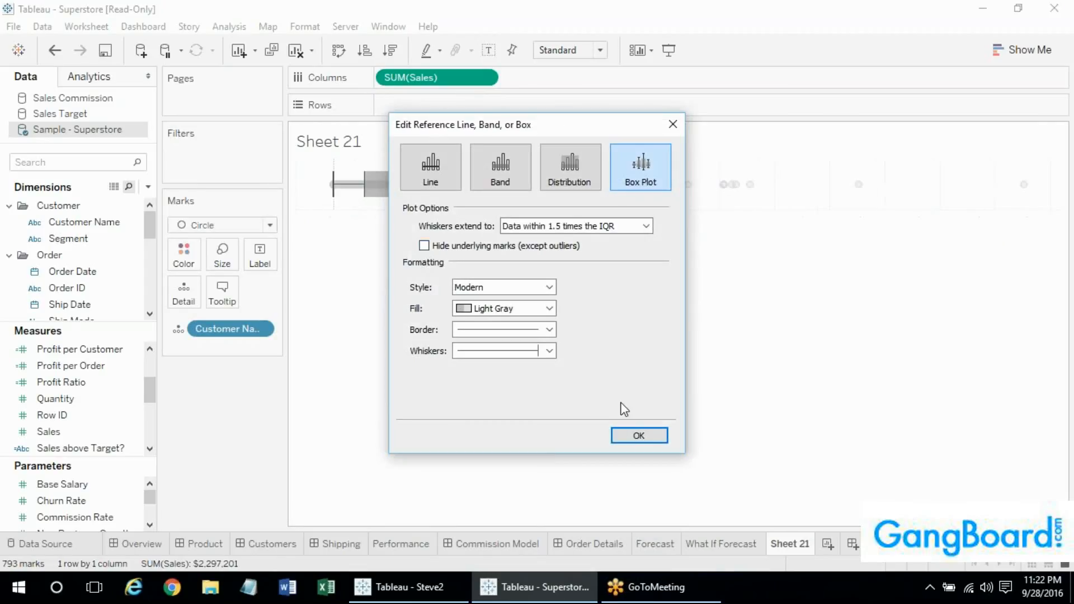
pyautogui.click(627, 436)
# Clear the sheet and build a Gantt view from Order ID, Sales, Segment and Order Date with Show Me
pyautogui.click(1003, 50)
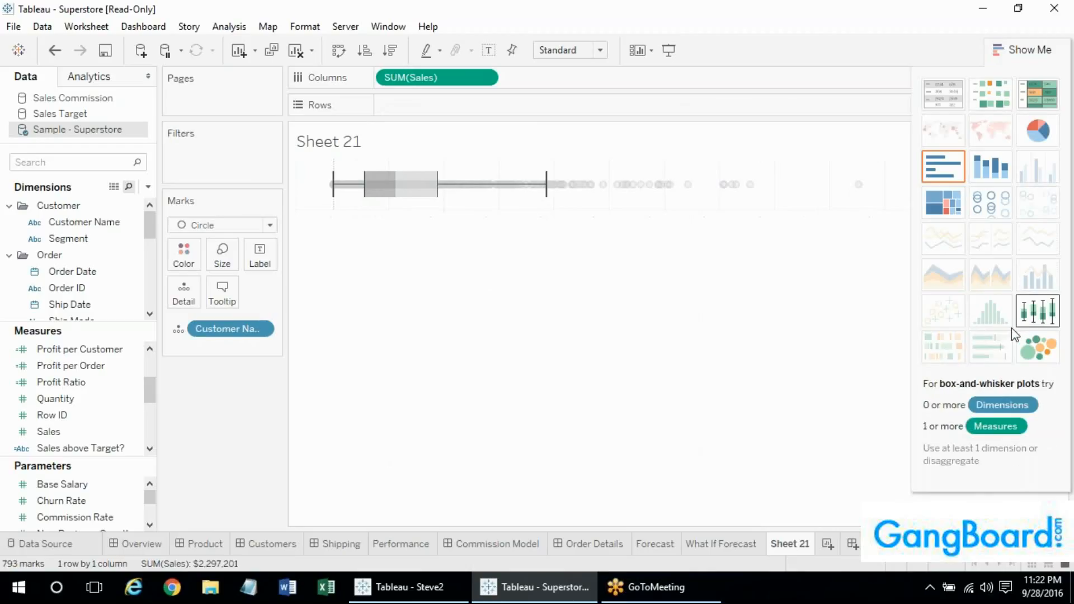
pyautogui.click(297, 57)
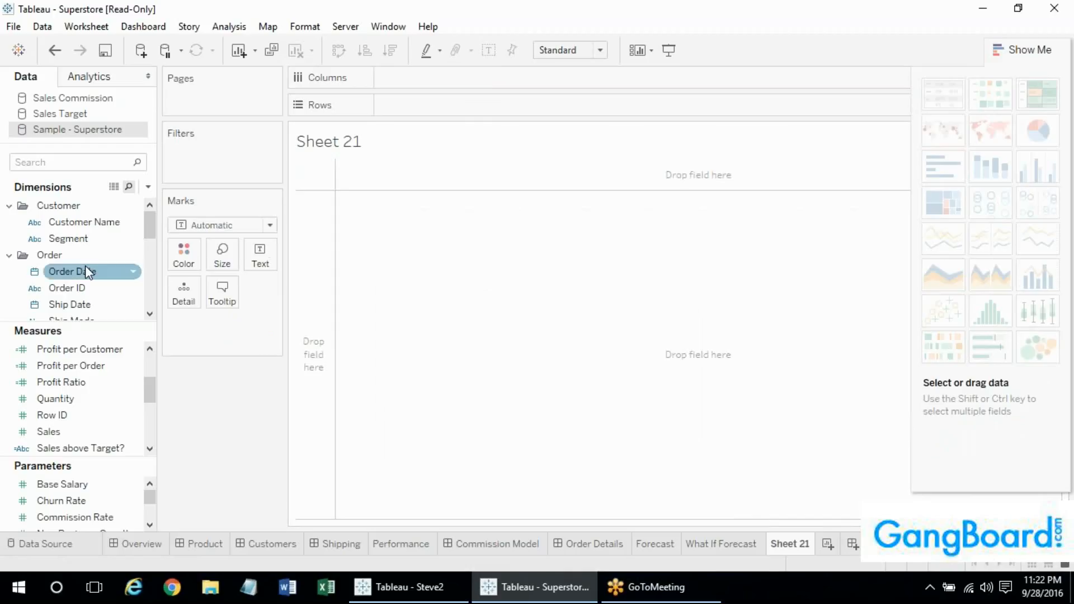
pyautogui.click(75, 289)
pyautogui.keyDown('ctrl'); pyautogui.click(83, 433); pyautogui.keyUp('ctrl')
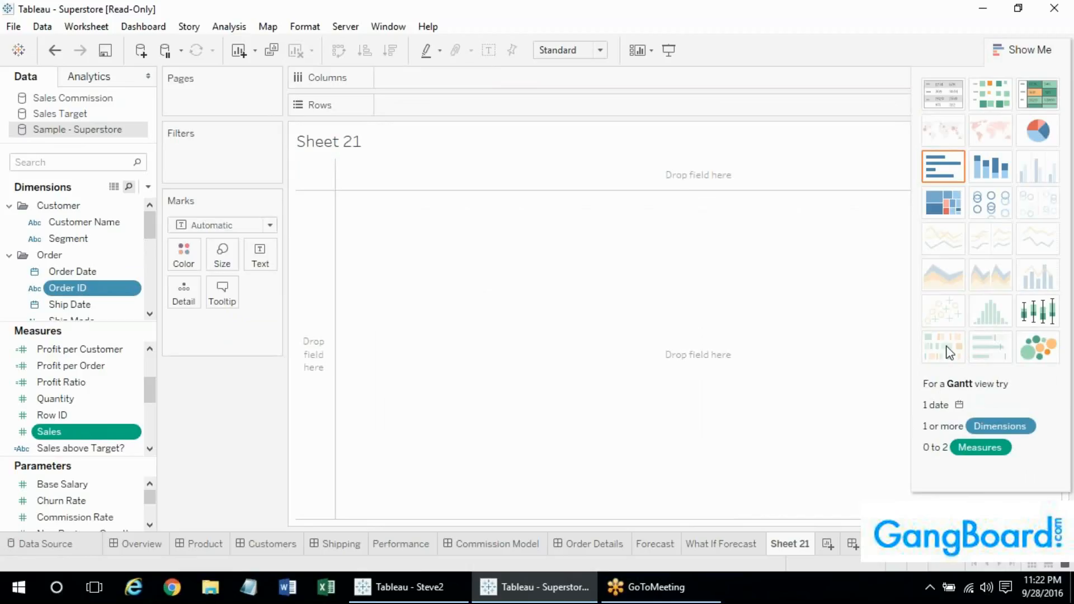
pyautogui.keyDown('ctrl'); pyautogui.click(80, 241); pyautogui.keyUp('ctrl')
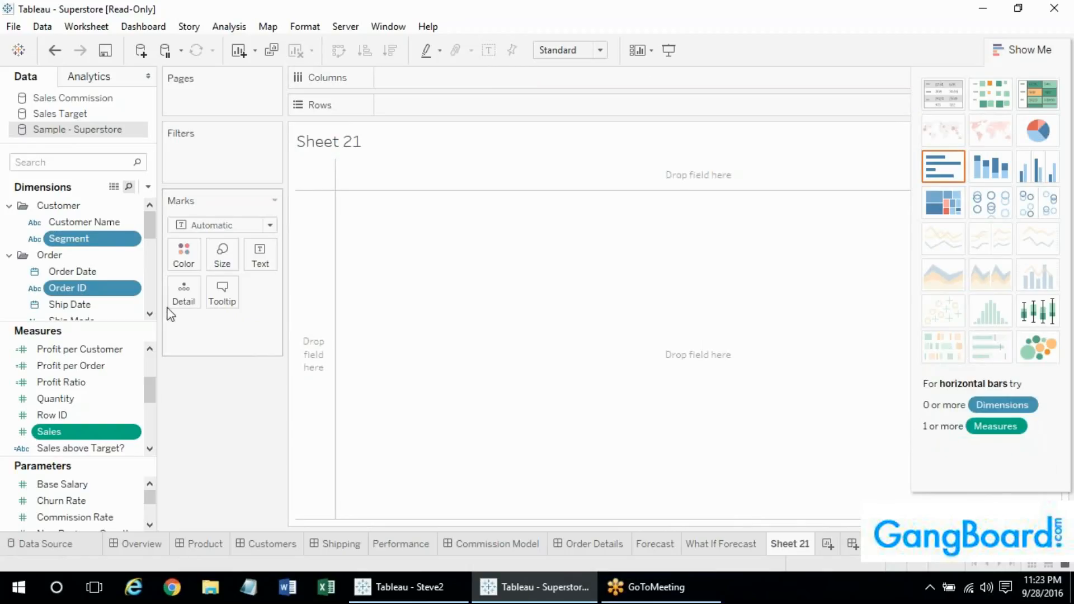
pyautogui.keyDown('ctrl'); pyautogui.click(75, 272); pyautogui.keyUp('ctrl')
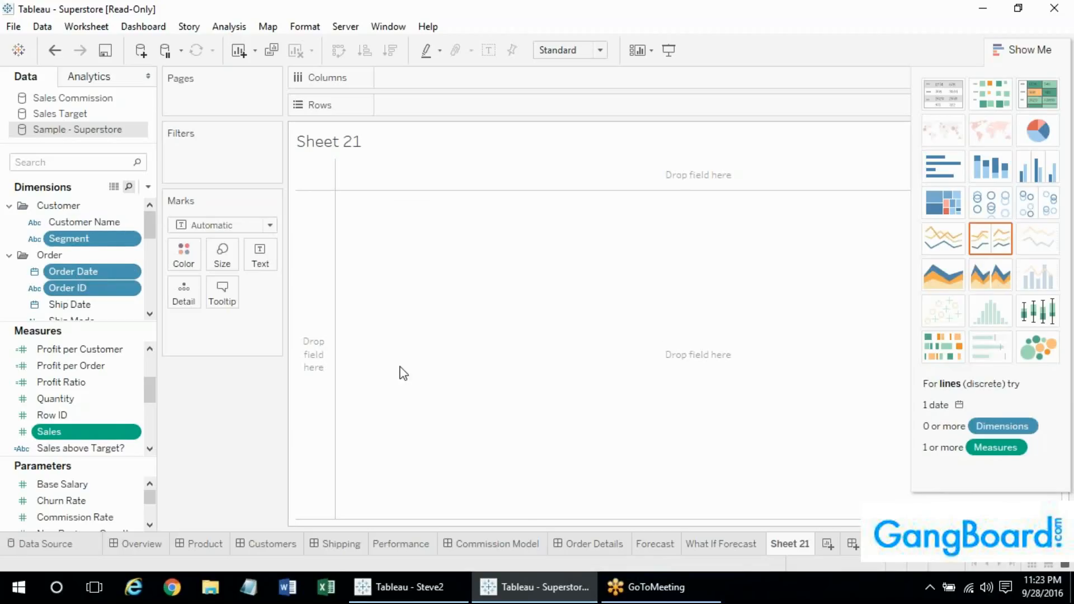
pyautogui.click(958, 346)
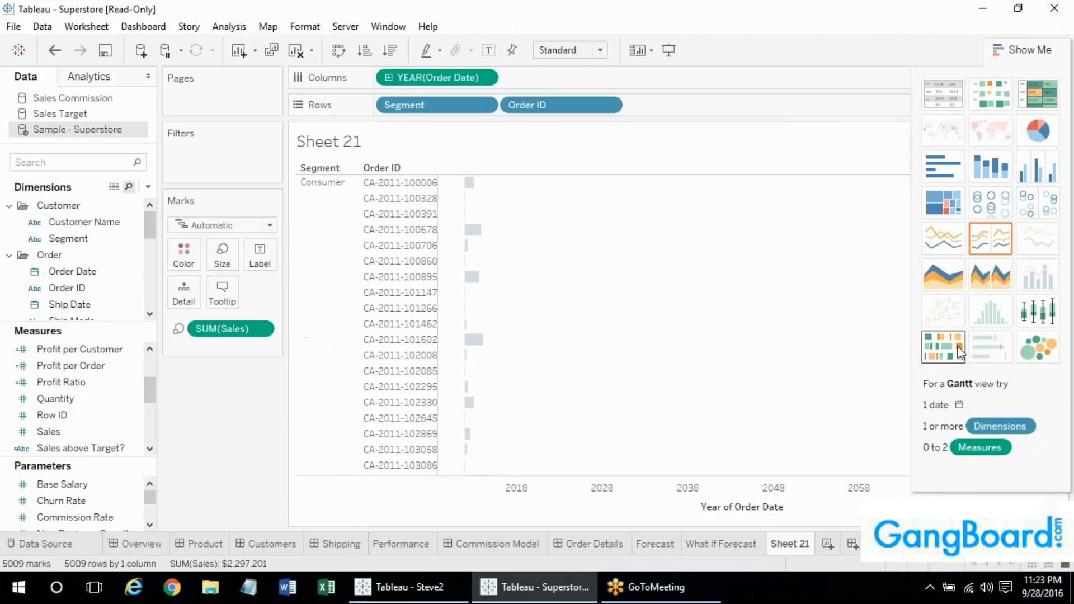
pyautogui.click(1002, 50)
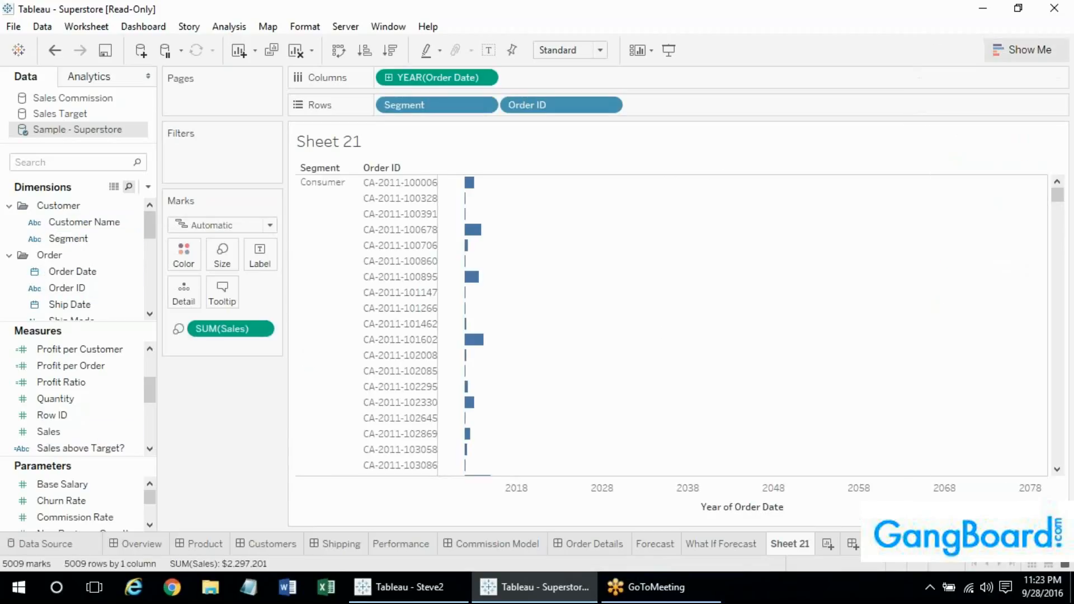
# Remove Order ID from the Gantt view's Rows
pyautogui.moveTo(558, 103); pyautogui.dragTo(291, 402)
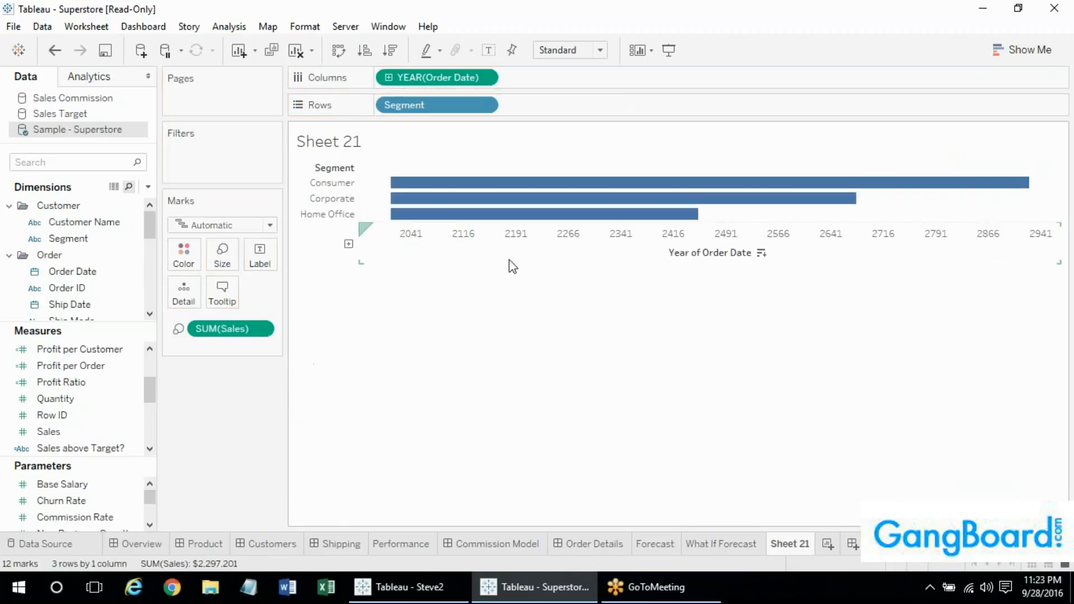
pyautogui.moveTo(450, 208)
# Try the Gantt view without Segment on Rows and undo that removal
pyautogui.moveTo(407, 112); pyautogui.dragTo(248, 348)
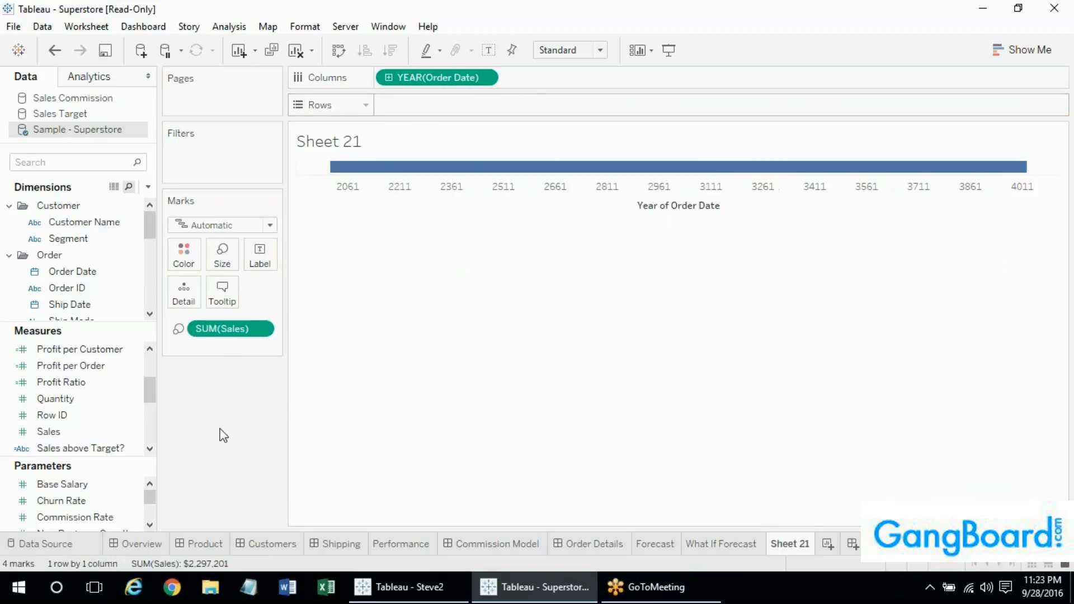
pyautogui.hotkey('ctrl', 'z')
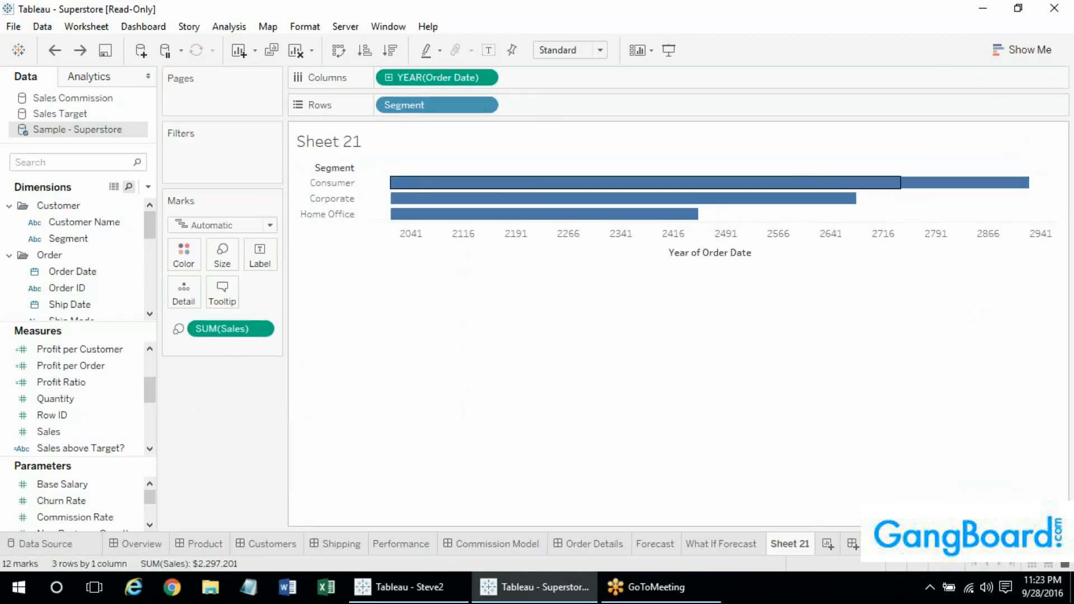
# Set Order Date to continuous days, swapping the view's rows and columns before and after the change
pyautogui.click(338, 50)
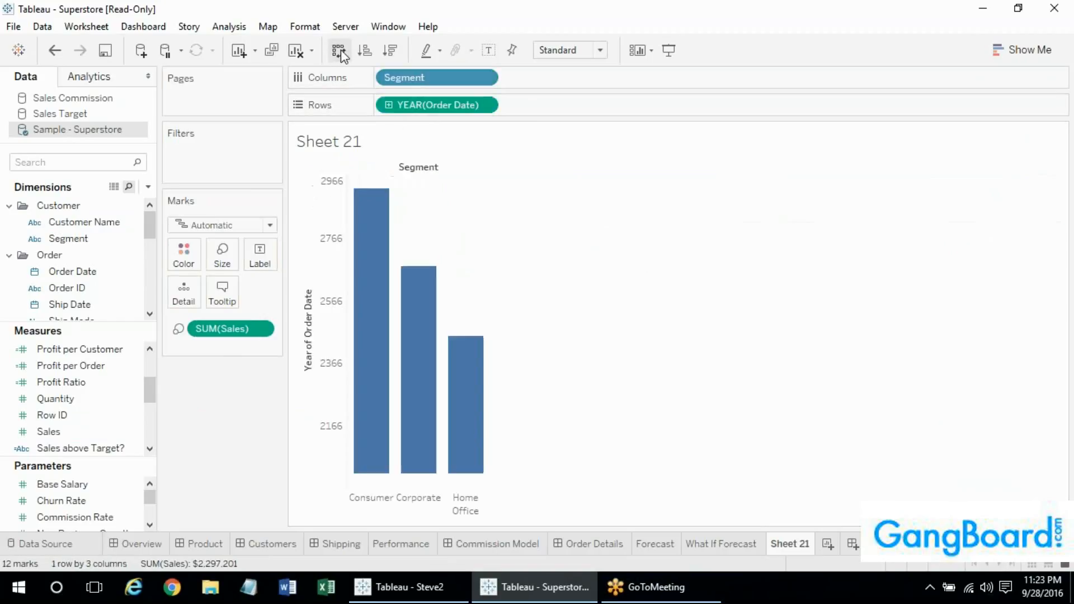
pyautogui.rightClick(437, 83)
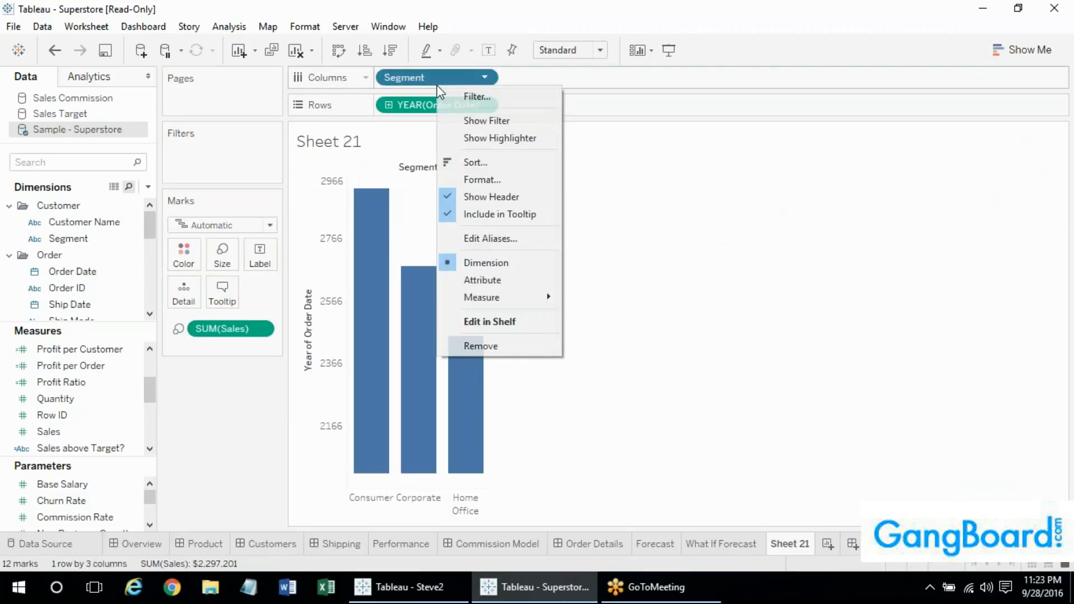
pyautogui.rightClick(415, 105)
pyautogui.click(458, 411)
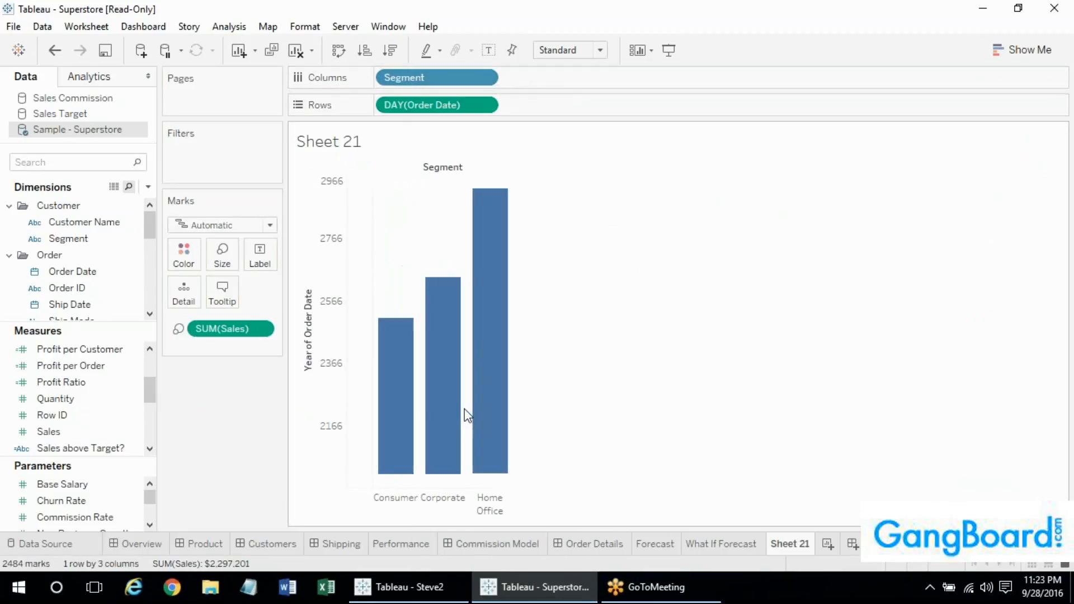
pyautogui.moveTo(439, 367)
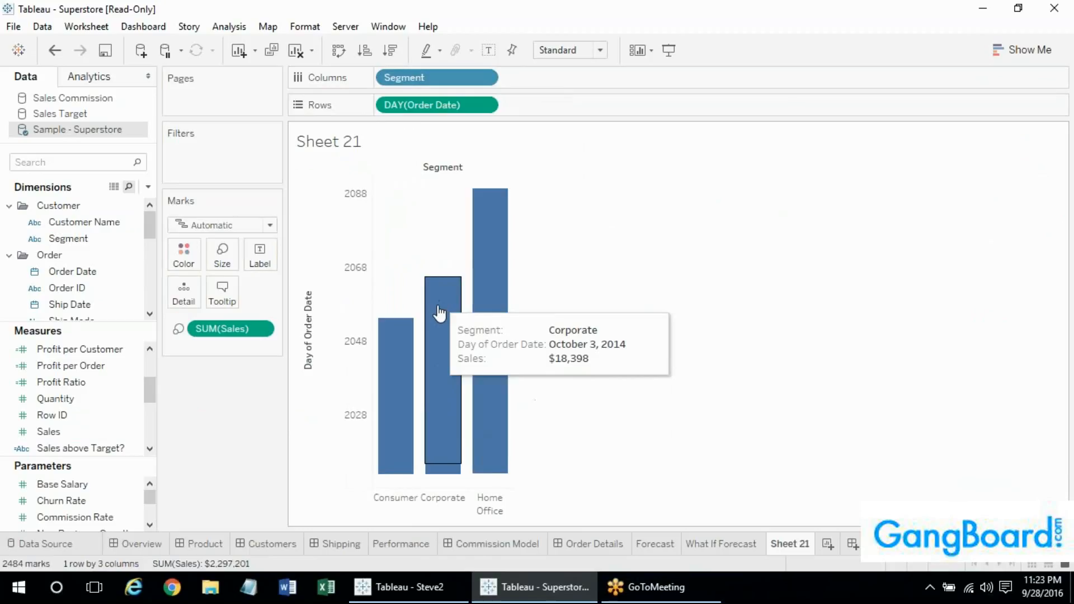
pyautogui.click(338, 51)
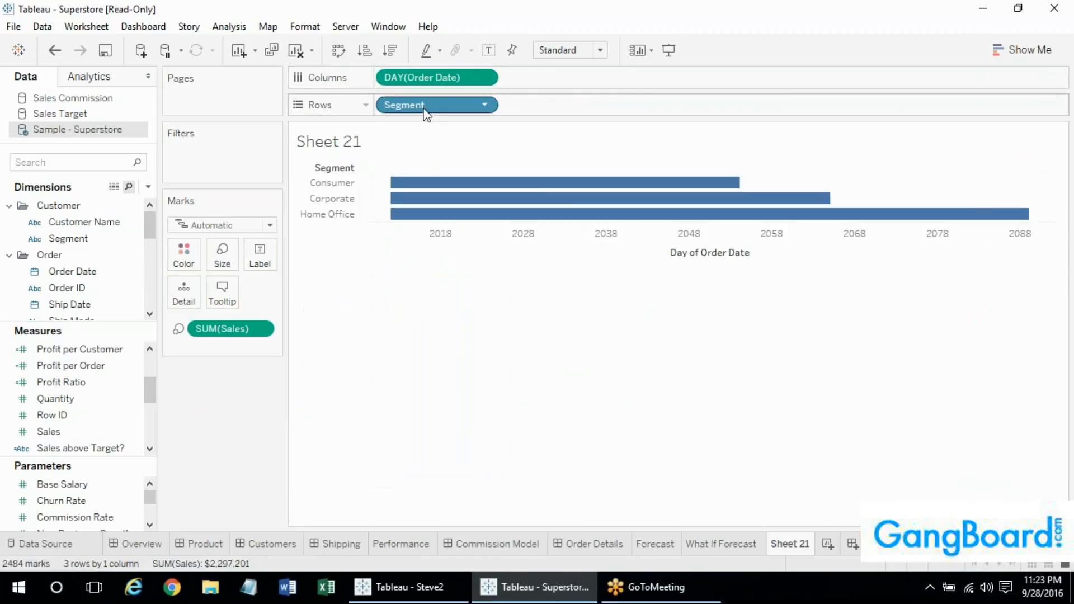
# Move Segment to Columns ahead of Order Date and add Country to Rows
pyautogui.moveTo(426, 109); pyautogui.dragTo(552, 79)
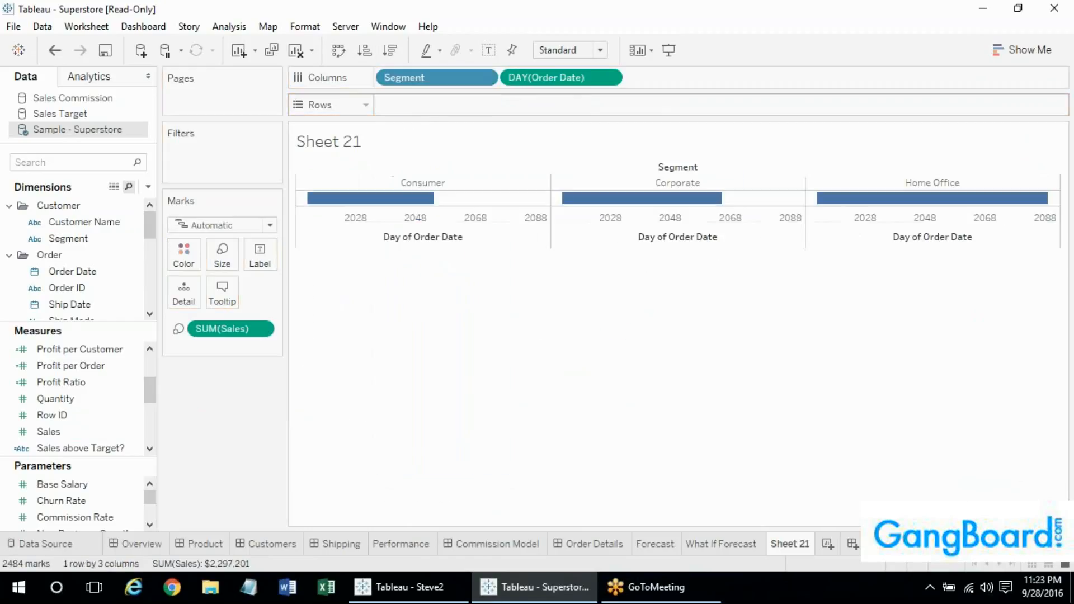
pyautogui.moveTo(583, 206)
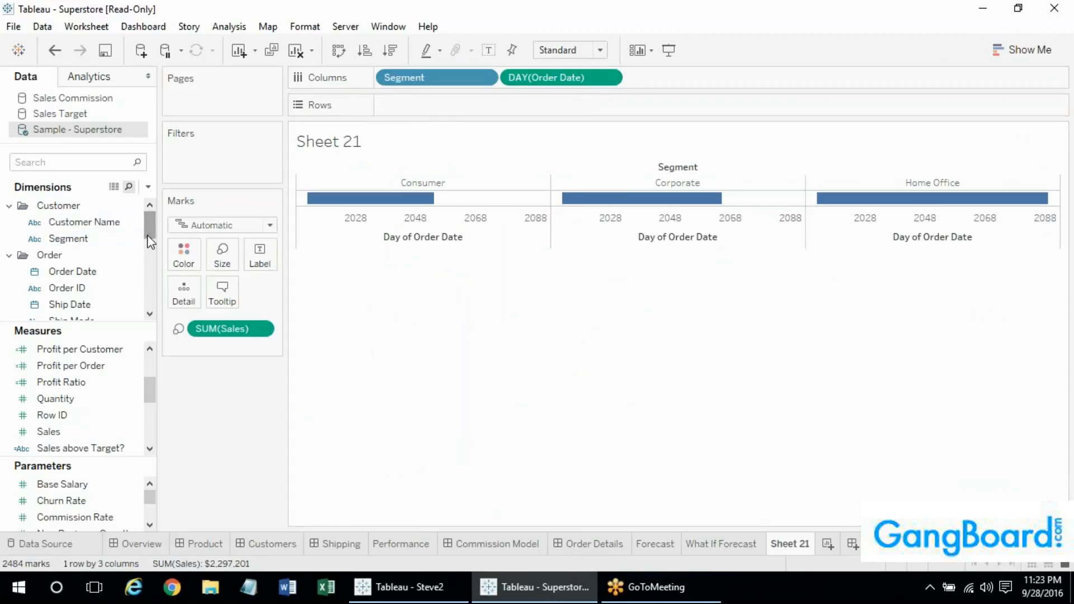
pyautogui.scroll(-1, 151, 256)
pyautogui.scroll(-3, 151, 256)
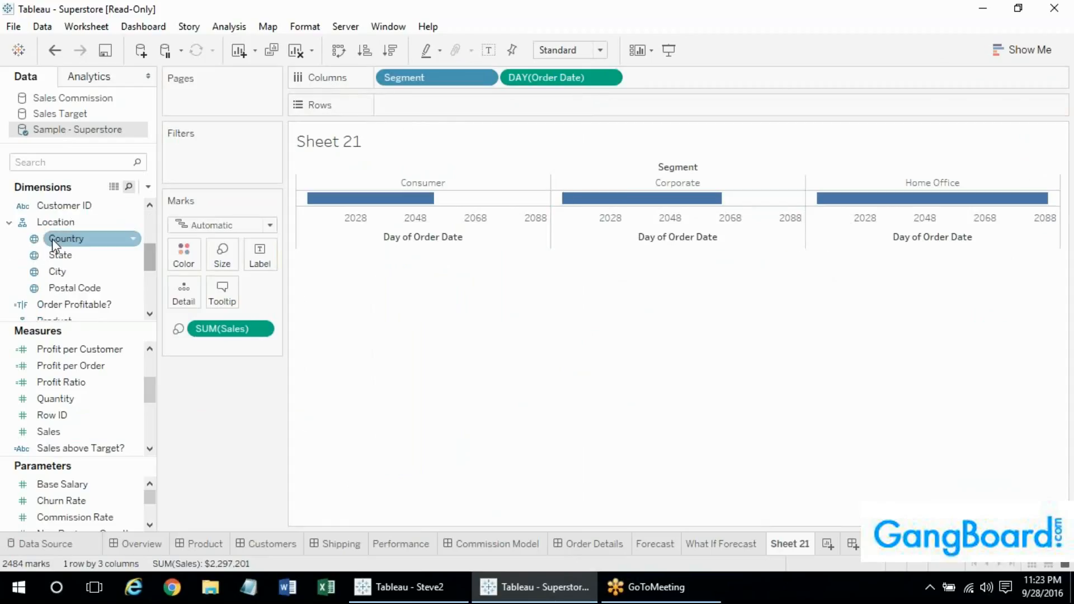
pyautogui.moveTo(52, 239); pyautogui.dragTo(414, 106)
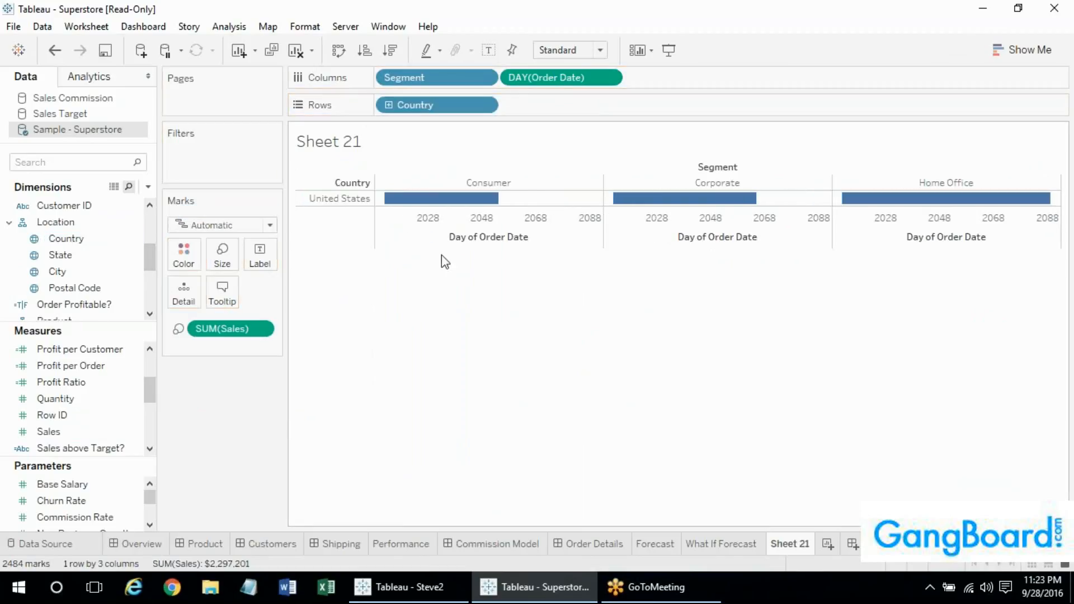
pyautogui.moveTo(392, 202)
# Rebuild the view as a Gantt chart with Show Me
pyautogui.click(1022, 50)
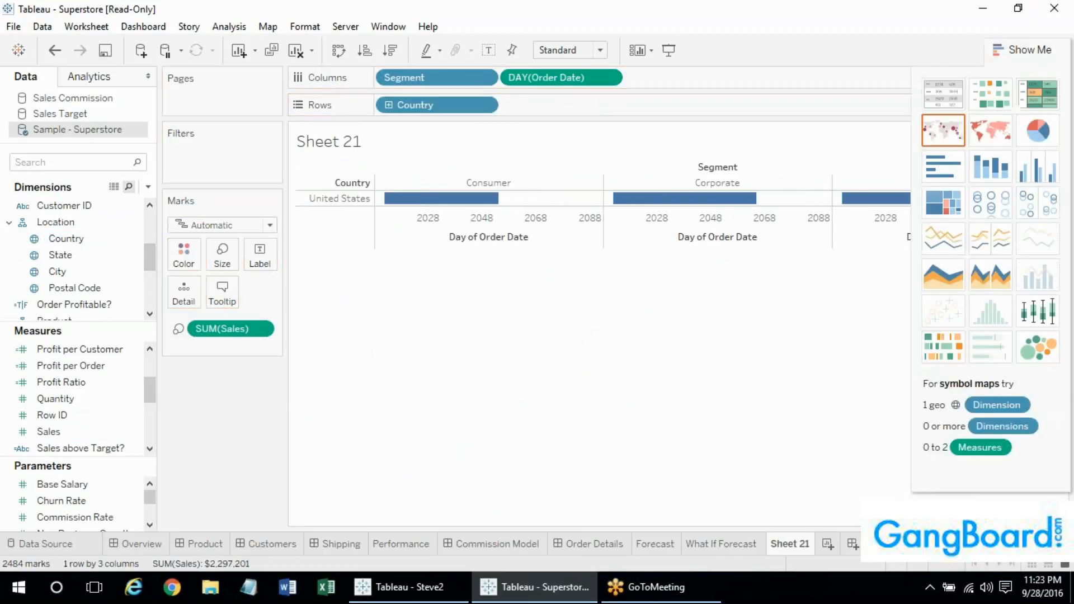
pyautogui.click(948, 355)
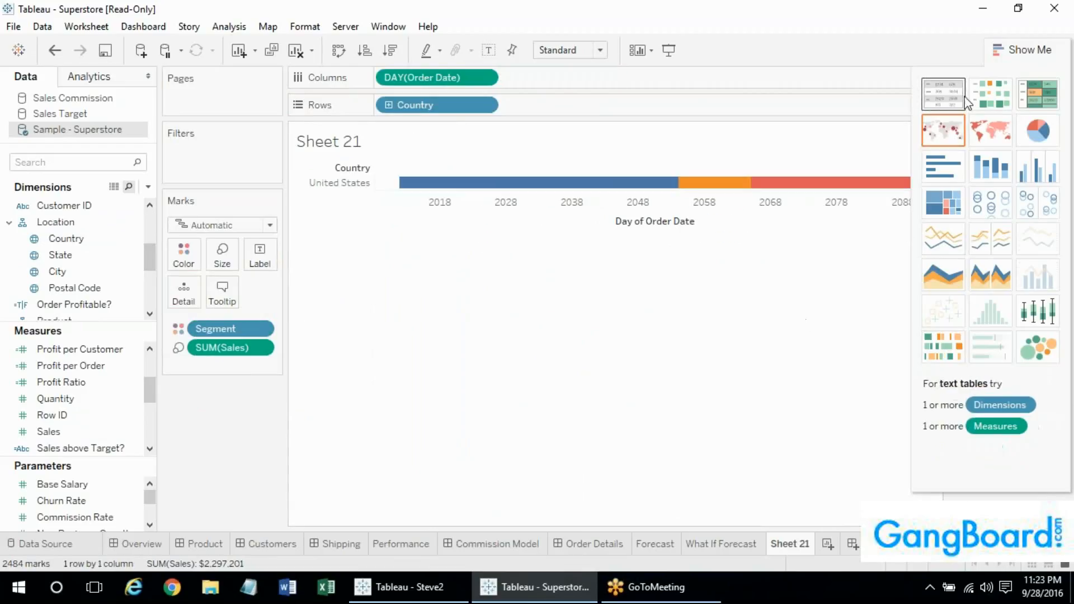
pyautogui.click(1002, 56)
pyautogui.moveTo(623, 190)
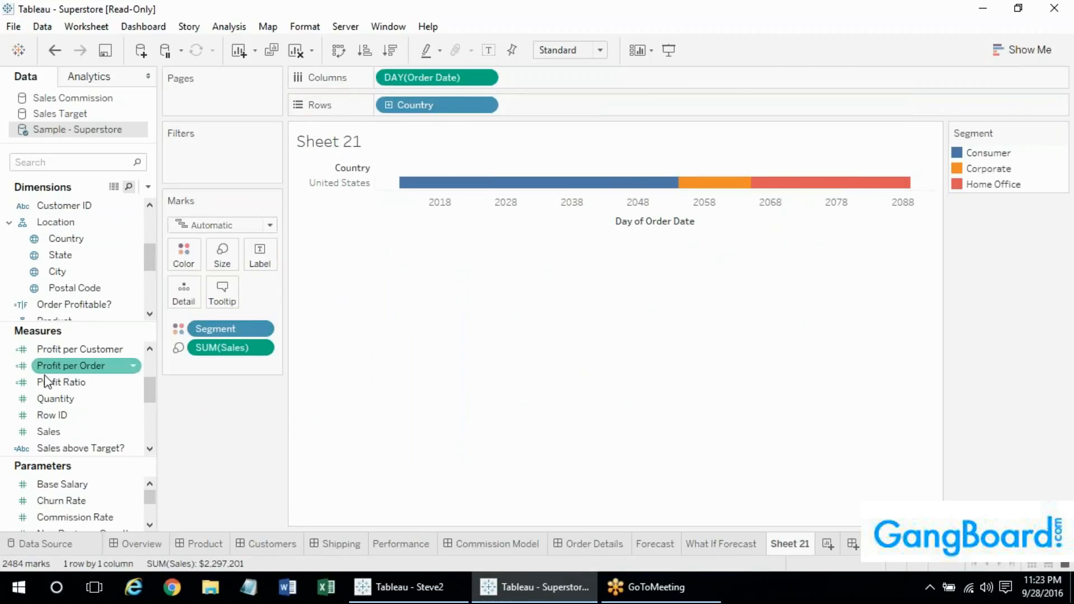
# Replace Sales with Profit as the field that sizes the Gantt bars
pyautogui.moveTo(149, 387); pyautogui.dragTo(150, 370)
pyautogui.click(85, 399)
pyautogui.moveTo(85, 399); pyautogui.dragTo(220, 347)
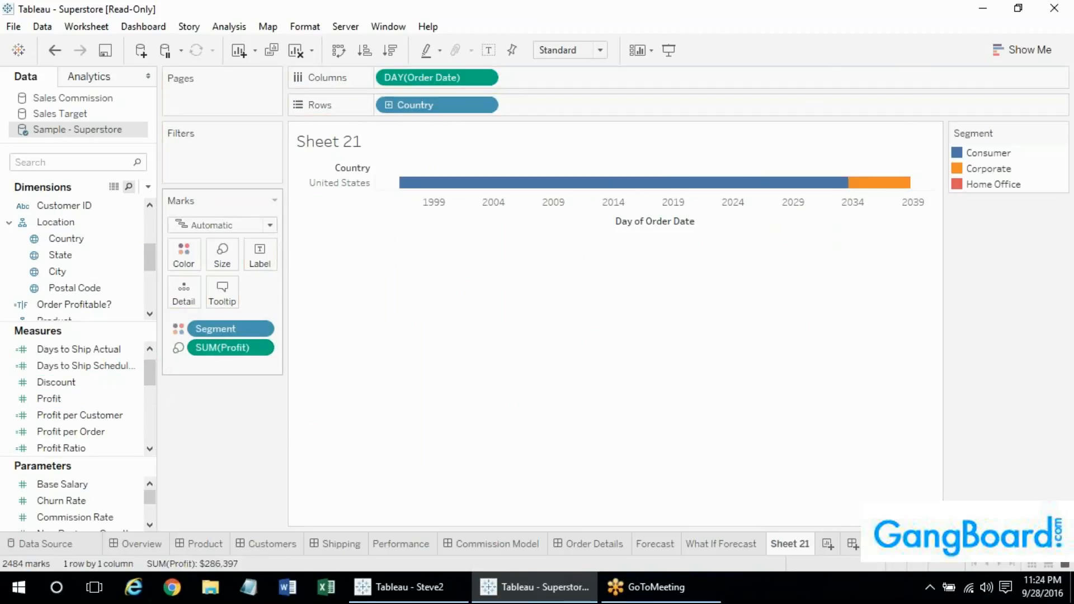
pyautogui.moveTo(464, 190)
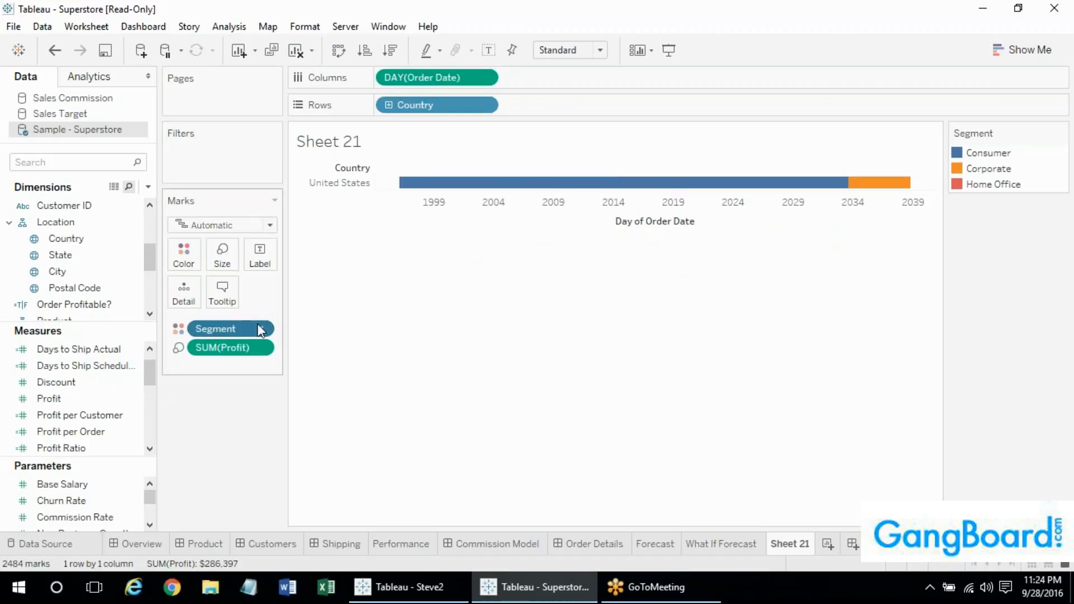
# Move Segment from Color to Rows after Country
pyautogui.moveTo(259, 329); pyautogui.dragTo(537, 105)
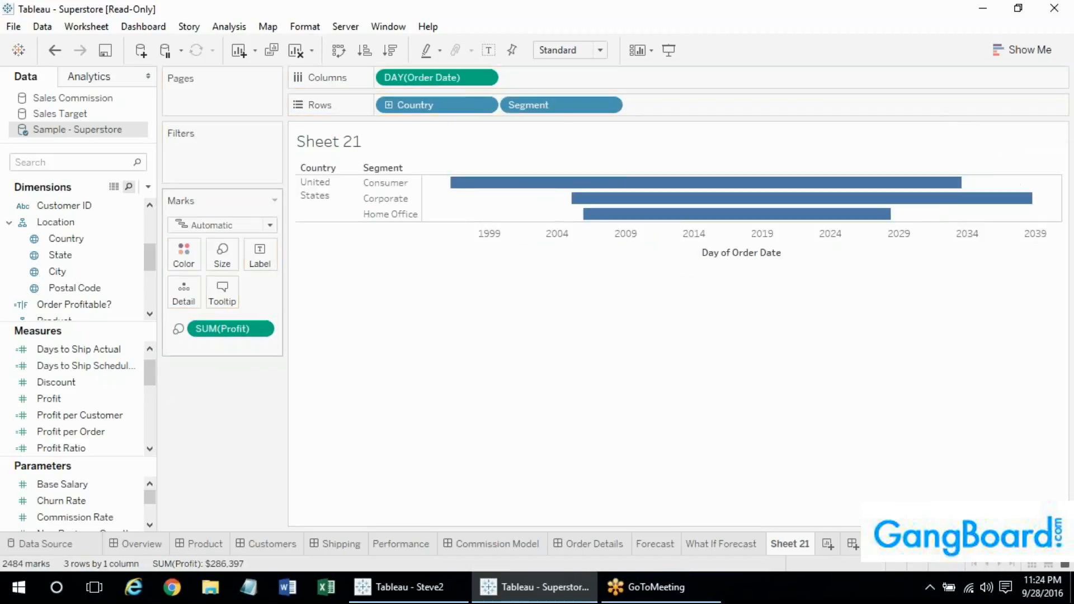
pyautogui.moveTo(547, 194)
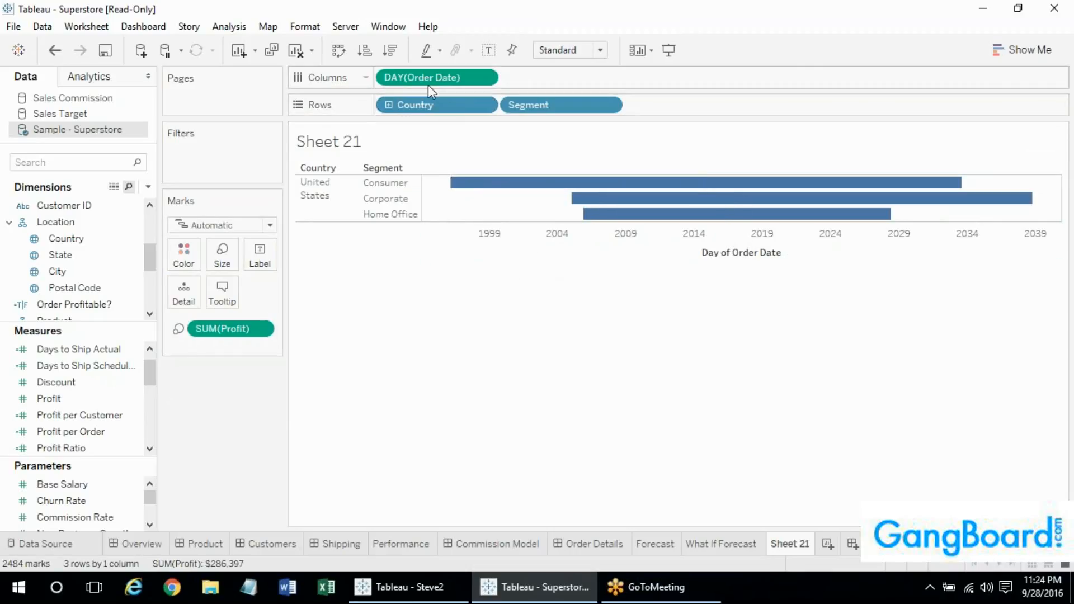
pyautogui.moveTo(858, 199)
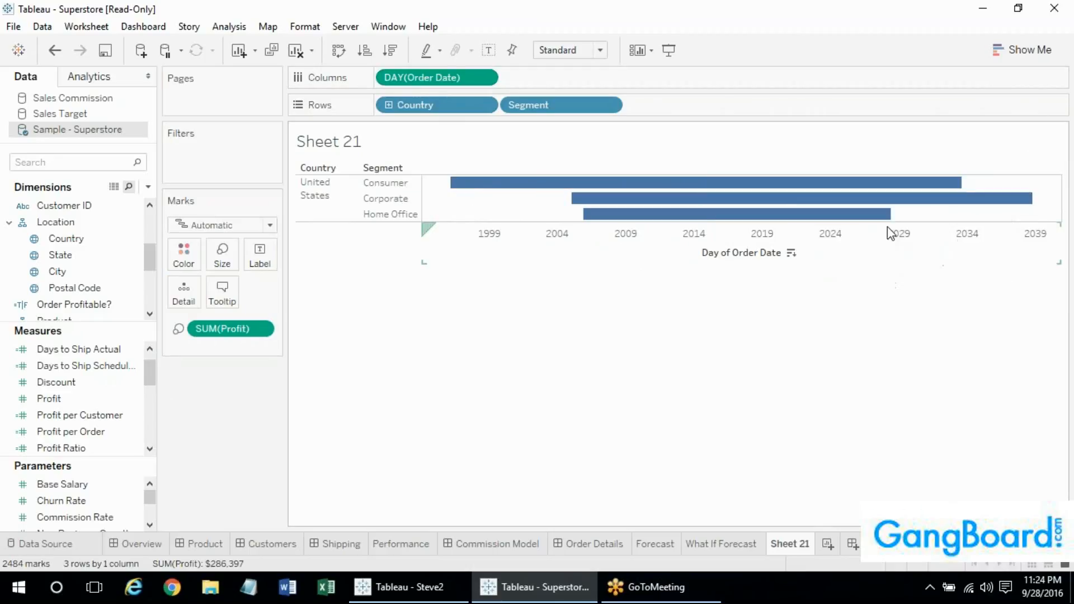
pyautogui.click(1004, 56)
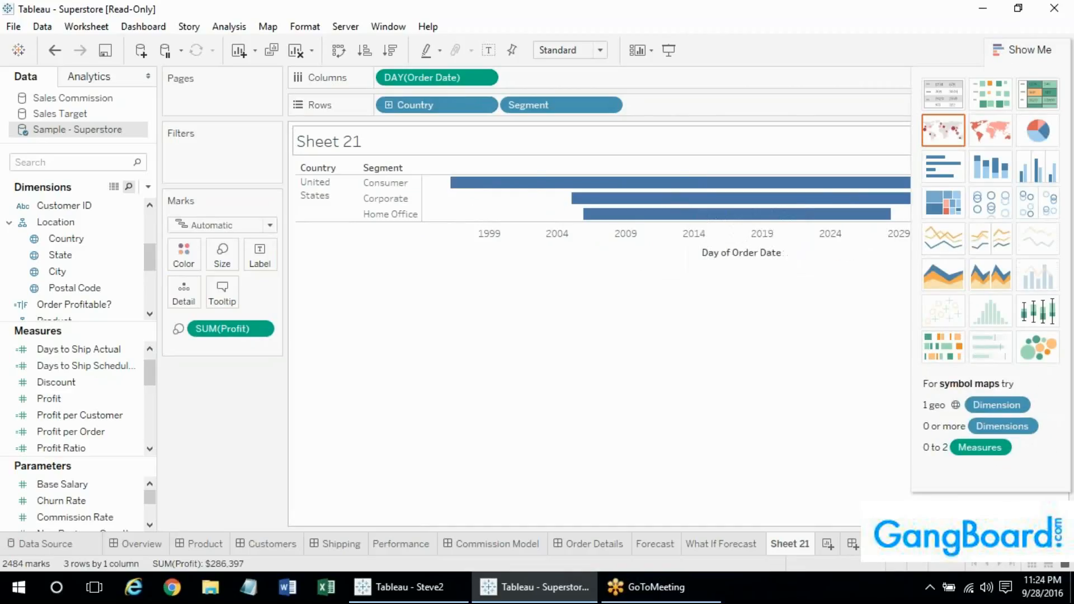
pyautogui.click(996, 50)
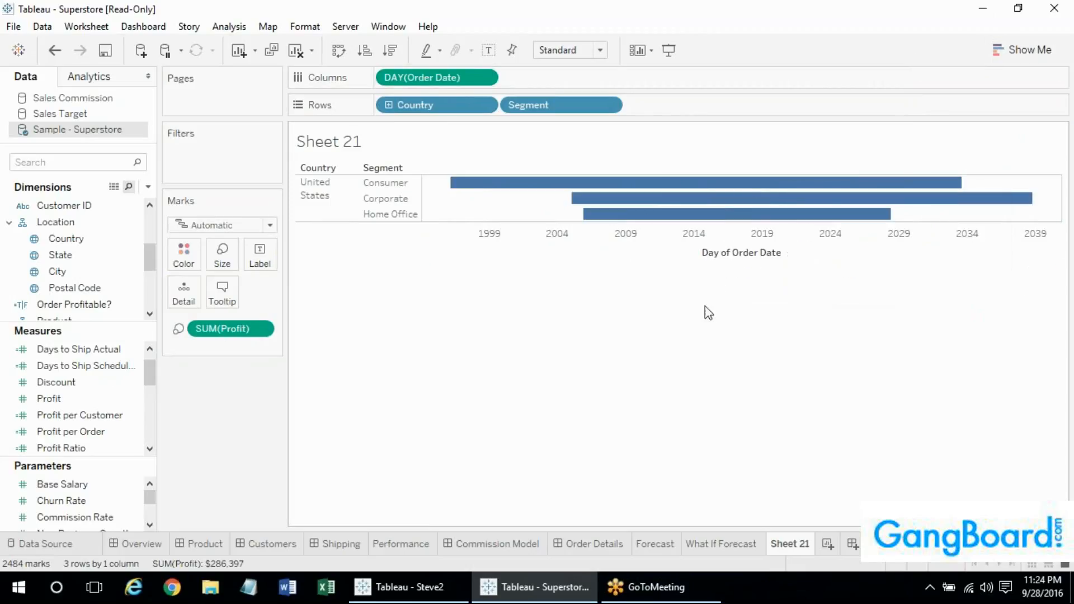
pyautogui.click(1002, 54)
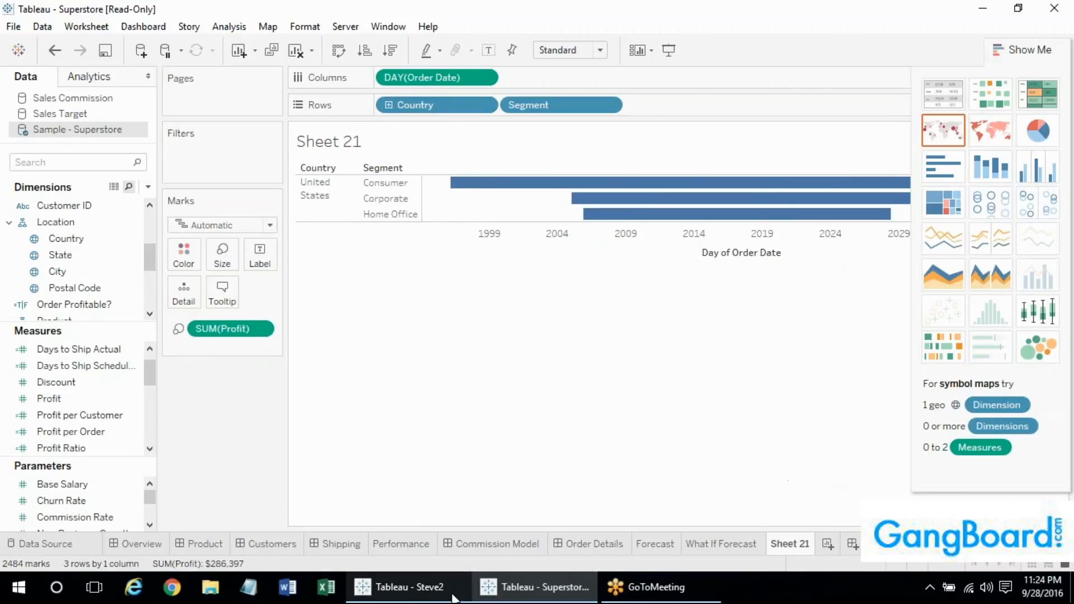
# Switch to the Steve2 workbook and display its Scatter Comparison dashboard with Show Me closed
pyautogui.click(404, 587)
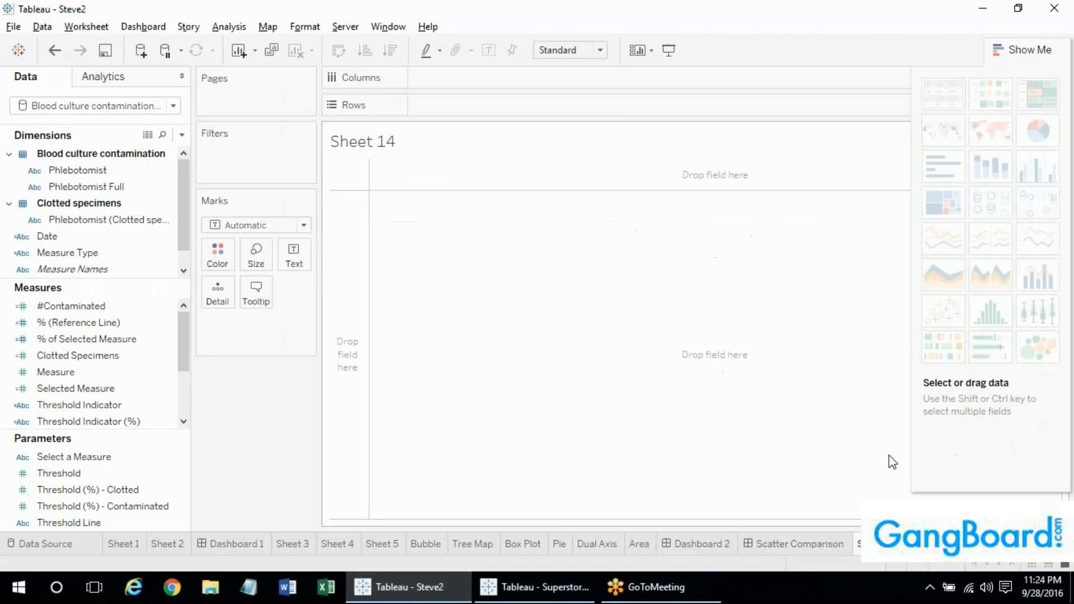
pyautogui.click(812, 544)
pyautogui.click(1022, 50)
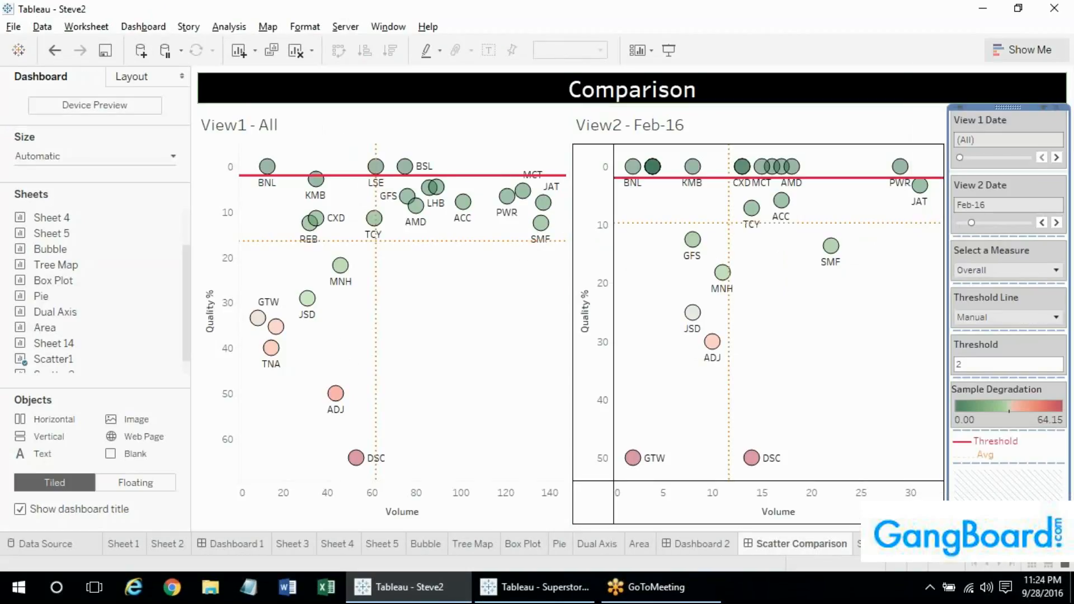
pyautogui.click(855, 301)
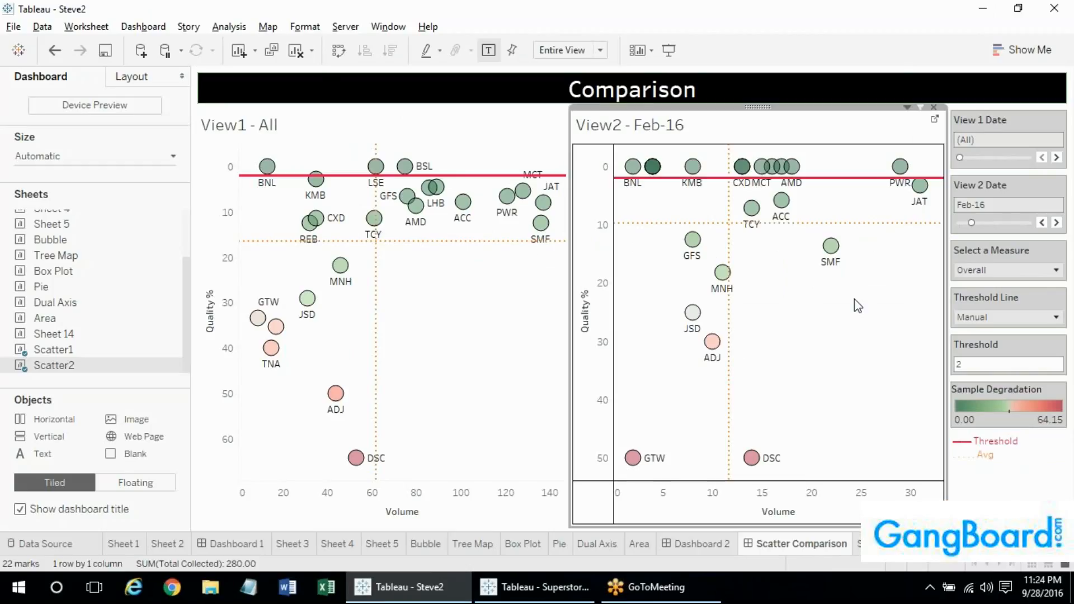
# Save the Steve2 workbook
pyautogui.click(105, 50)
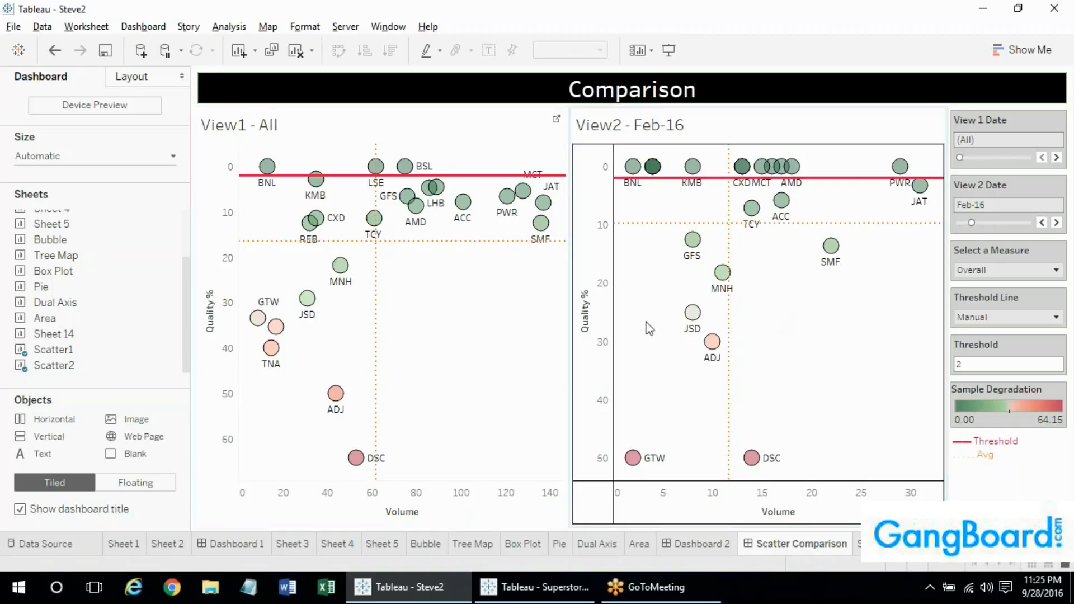
pyautogui.moveTo(516, 245)
pyautogui.moveTo(634, 230)
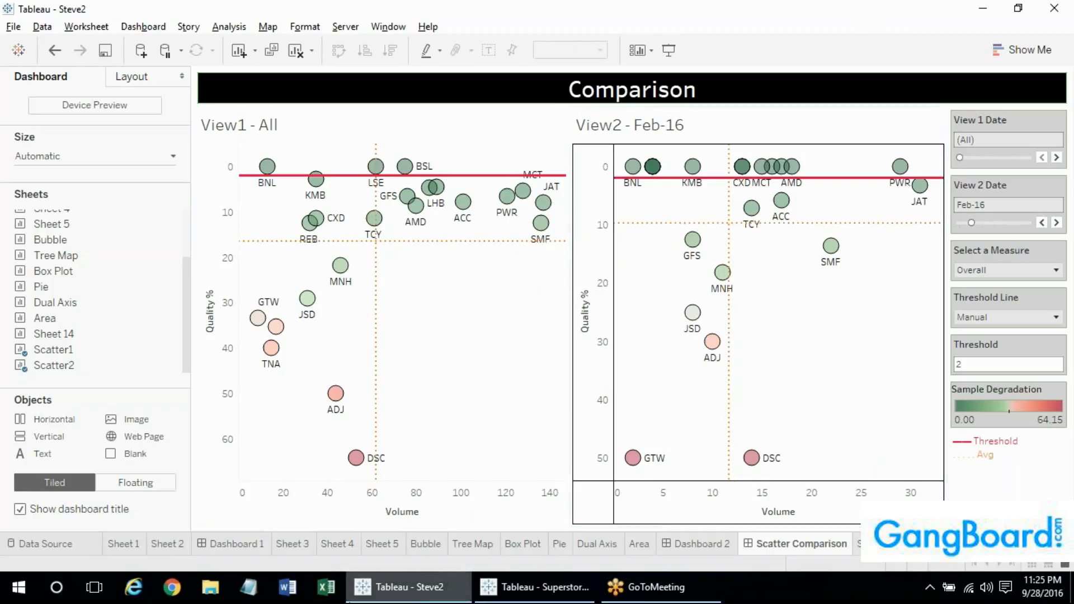
pyautogui.click(172, 587)
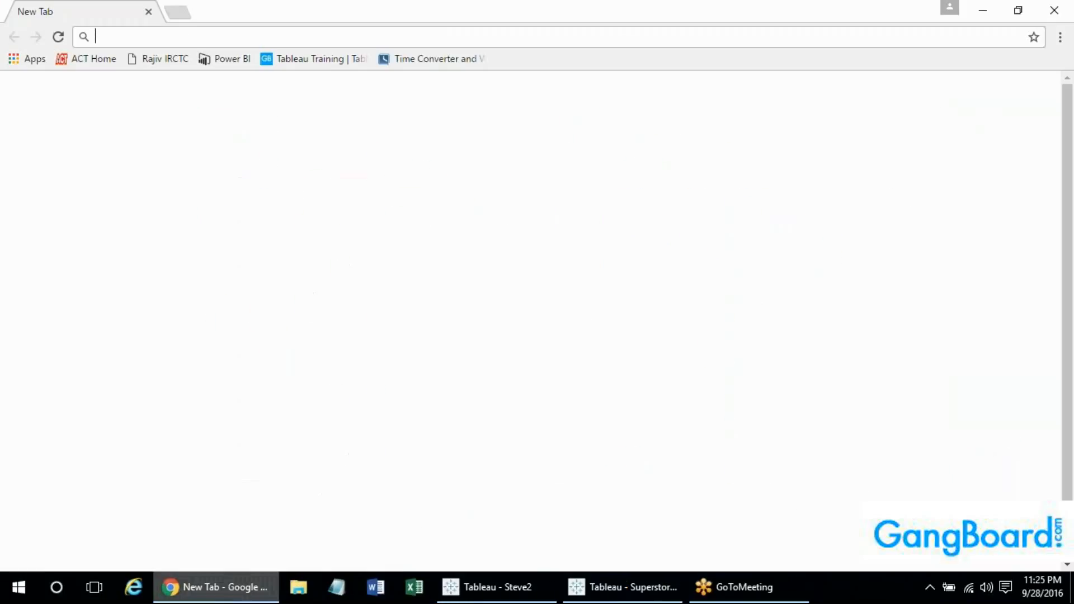
pyautogui.click(403, 60)
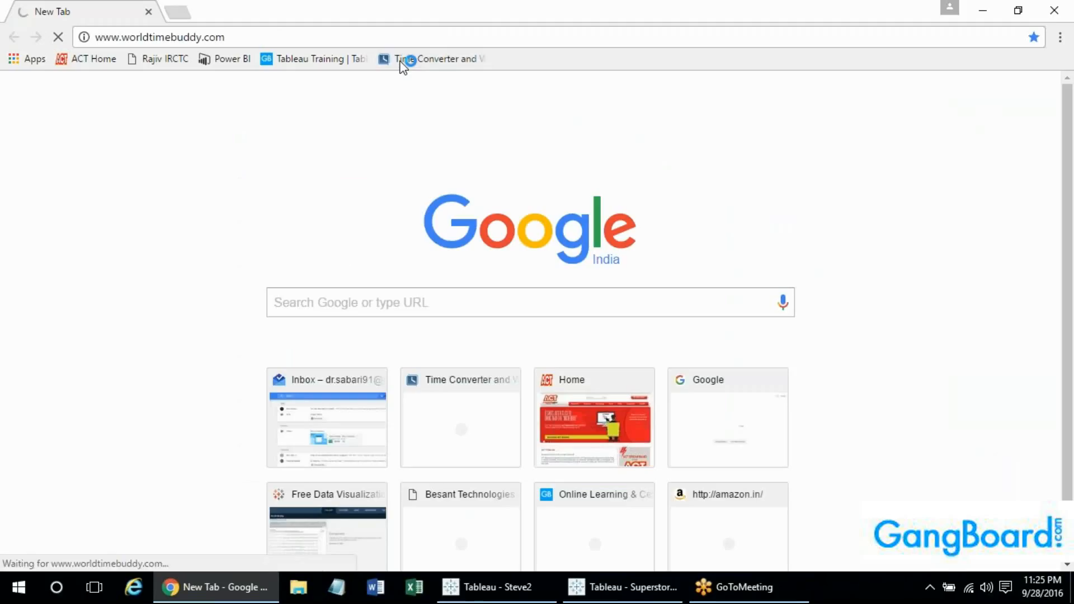